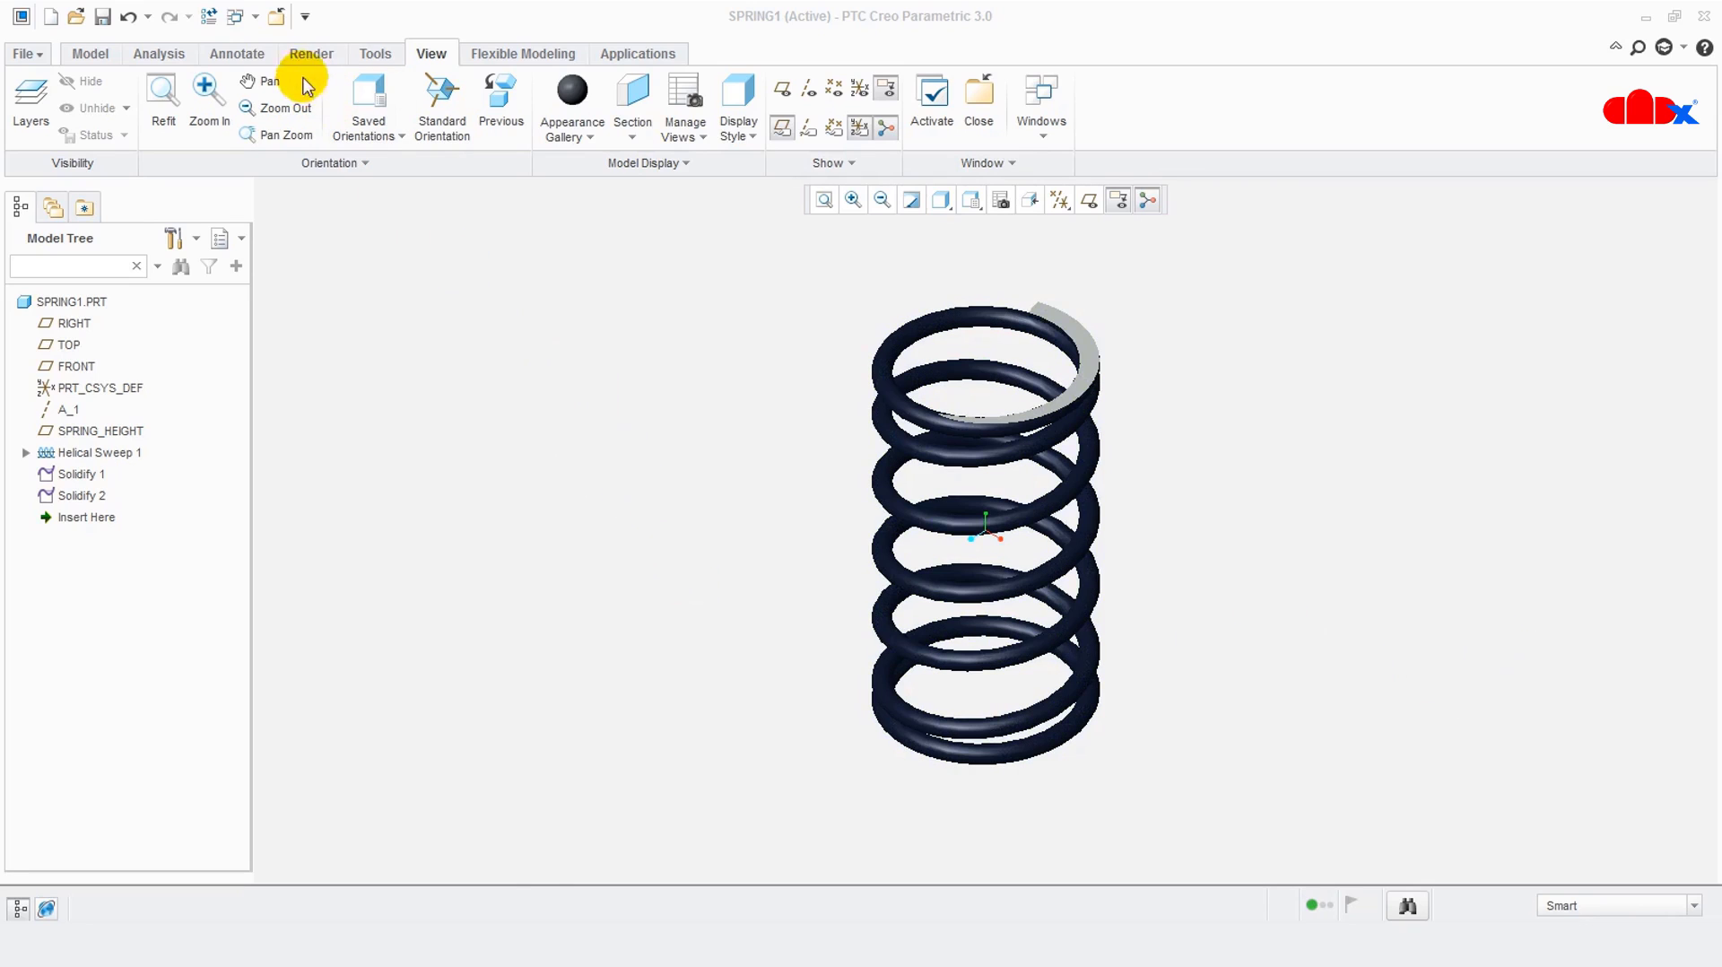
Switch to the FLEXIBLE_ASM.ASM window showing the three spring and plate sets
left_click(256, 18)
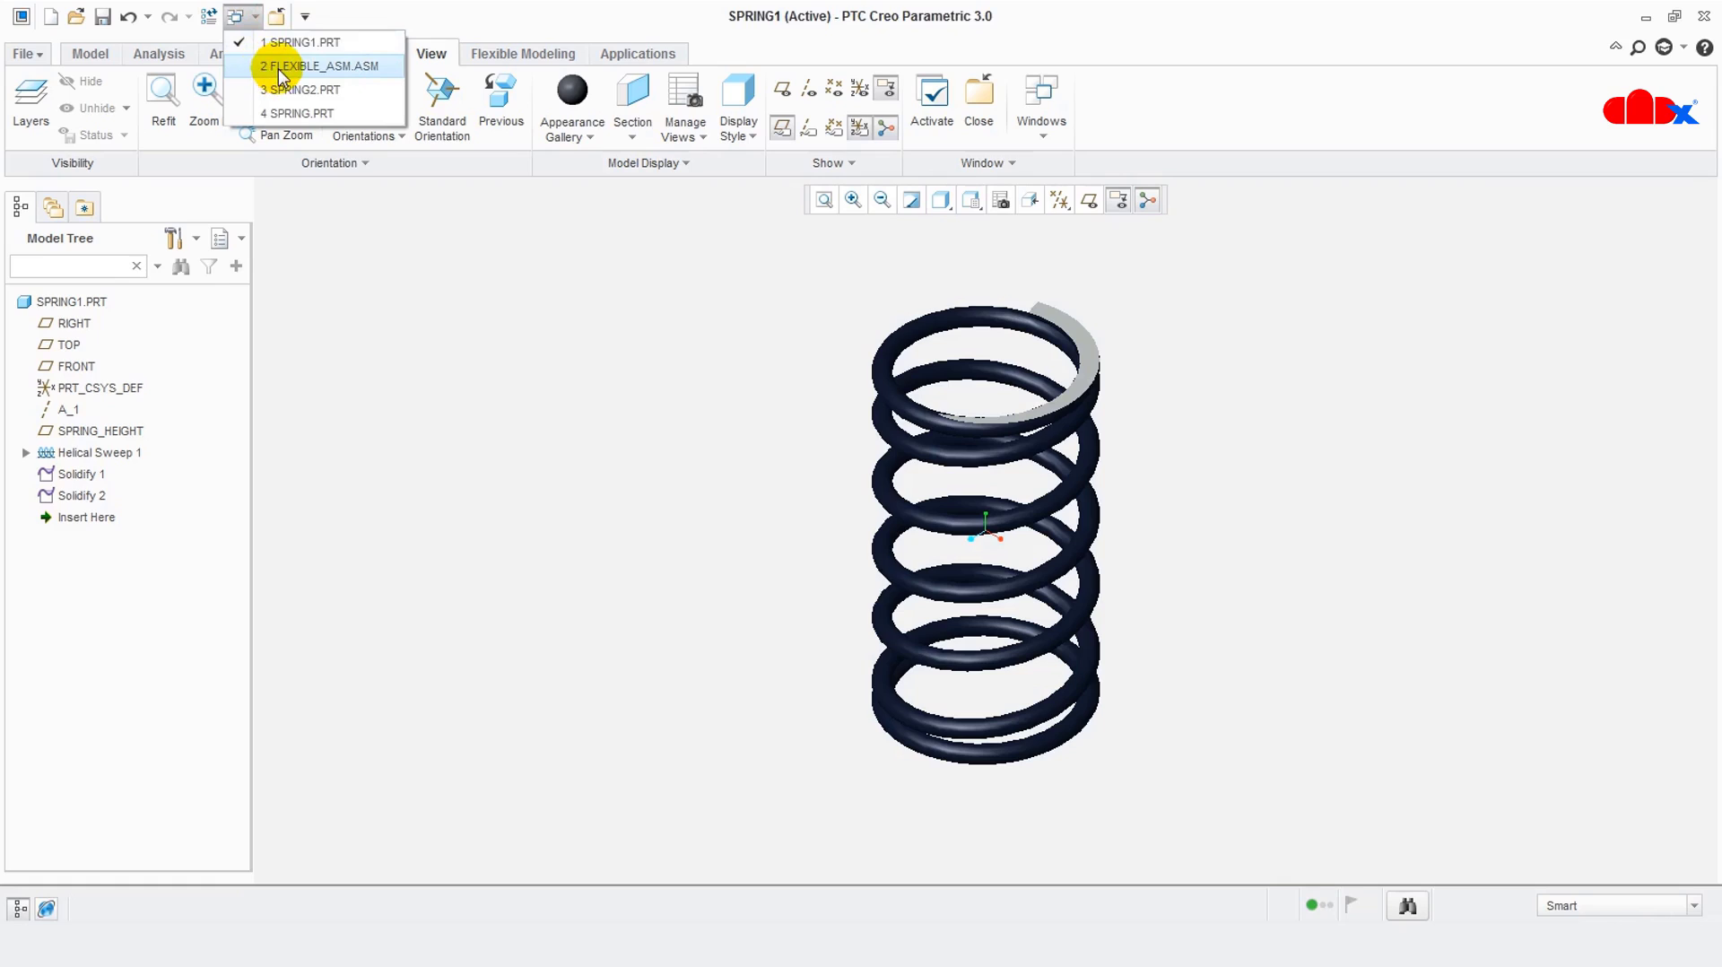
left_click(278, 65)
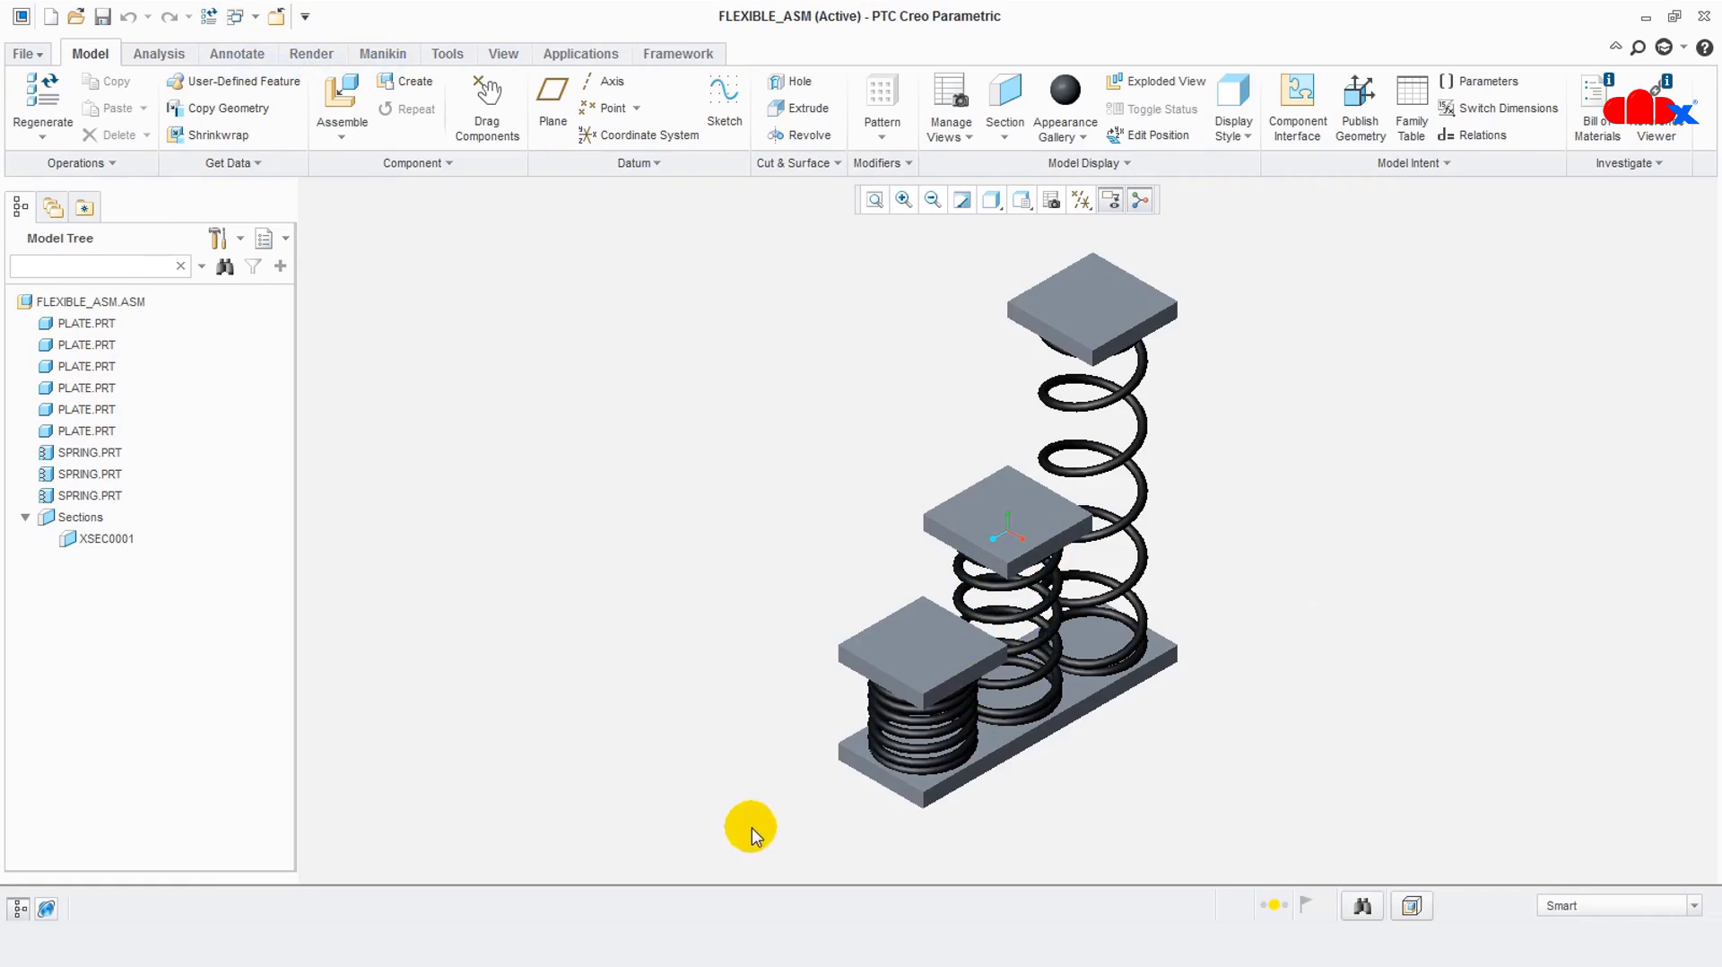
left_click(106, 497)
left_click(360, 526)
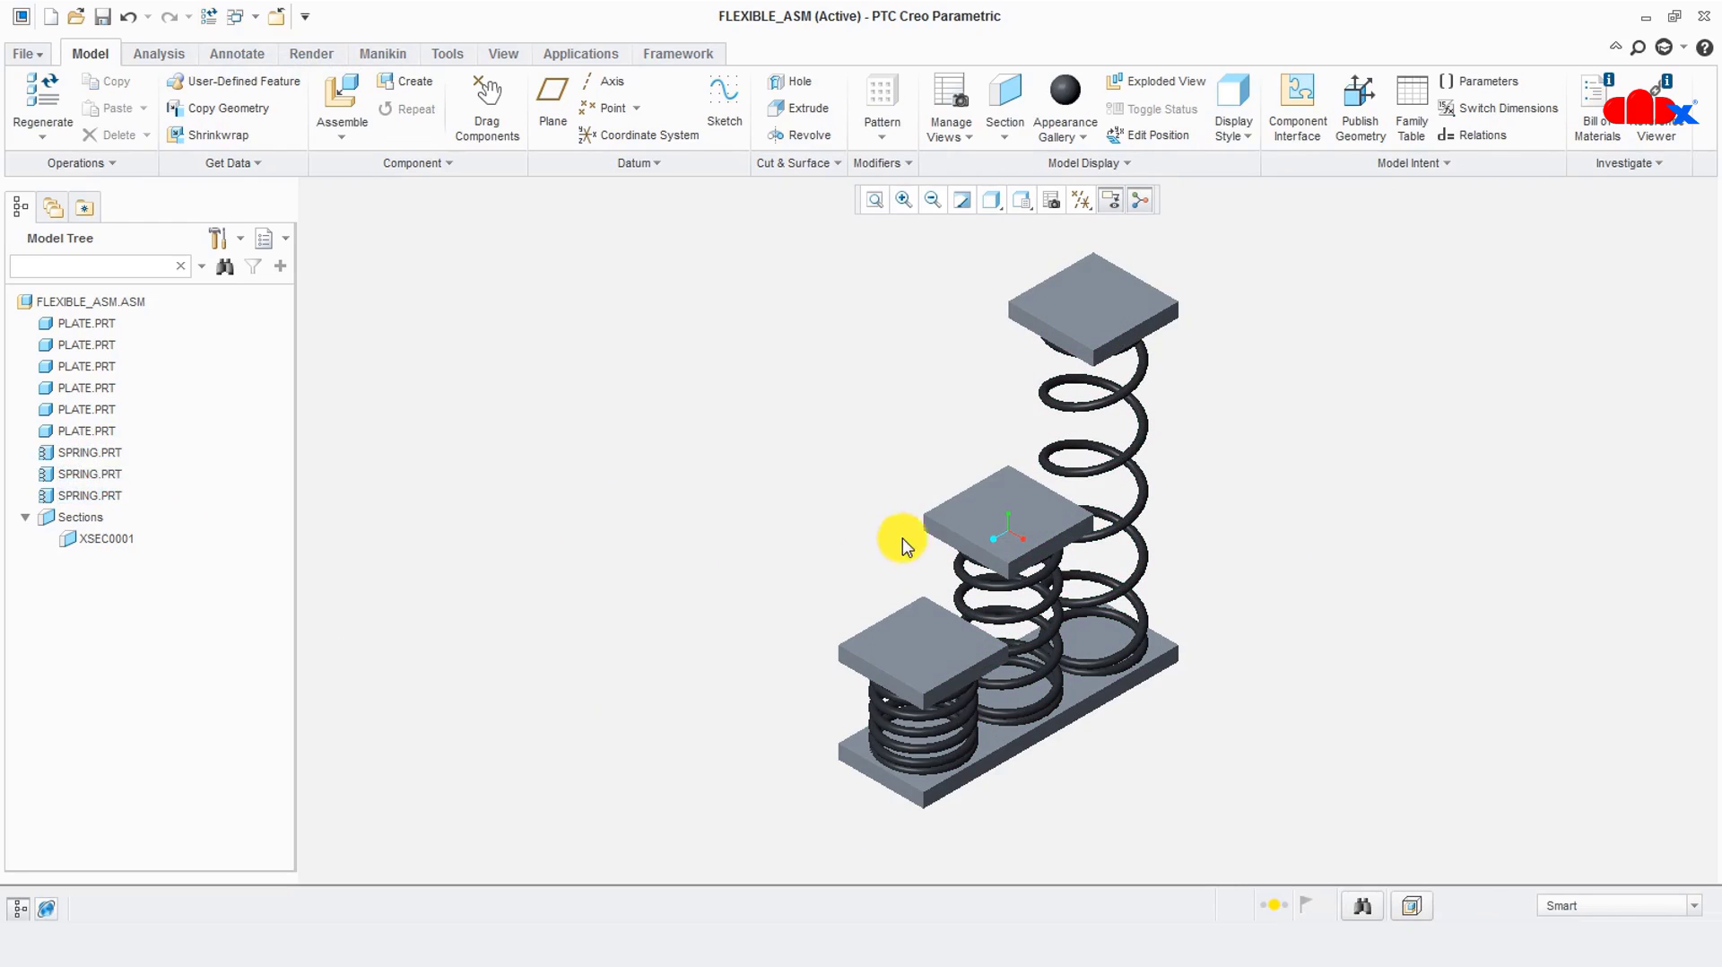
Set the middle upper plate's offset dimension to 200 and regenerate the assembly
double_click(929, 532)
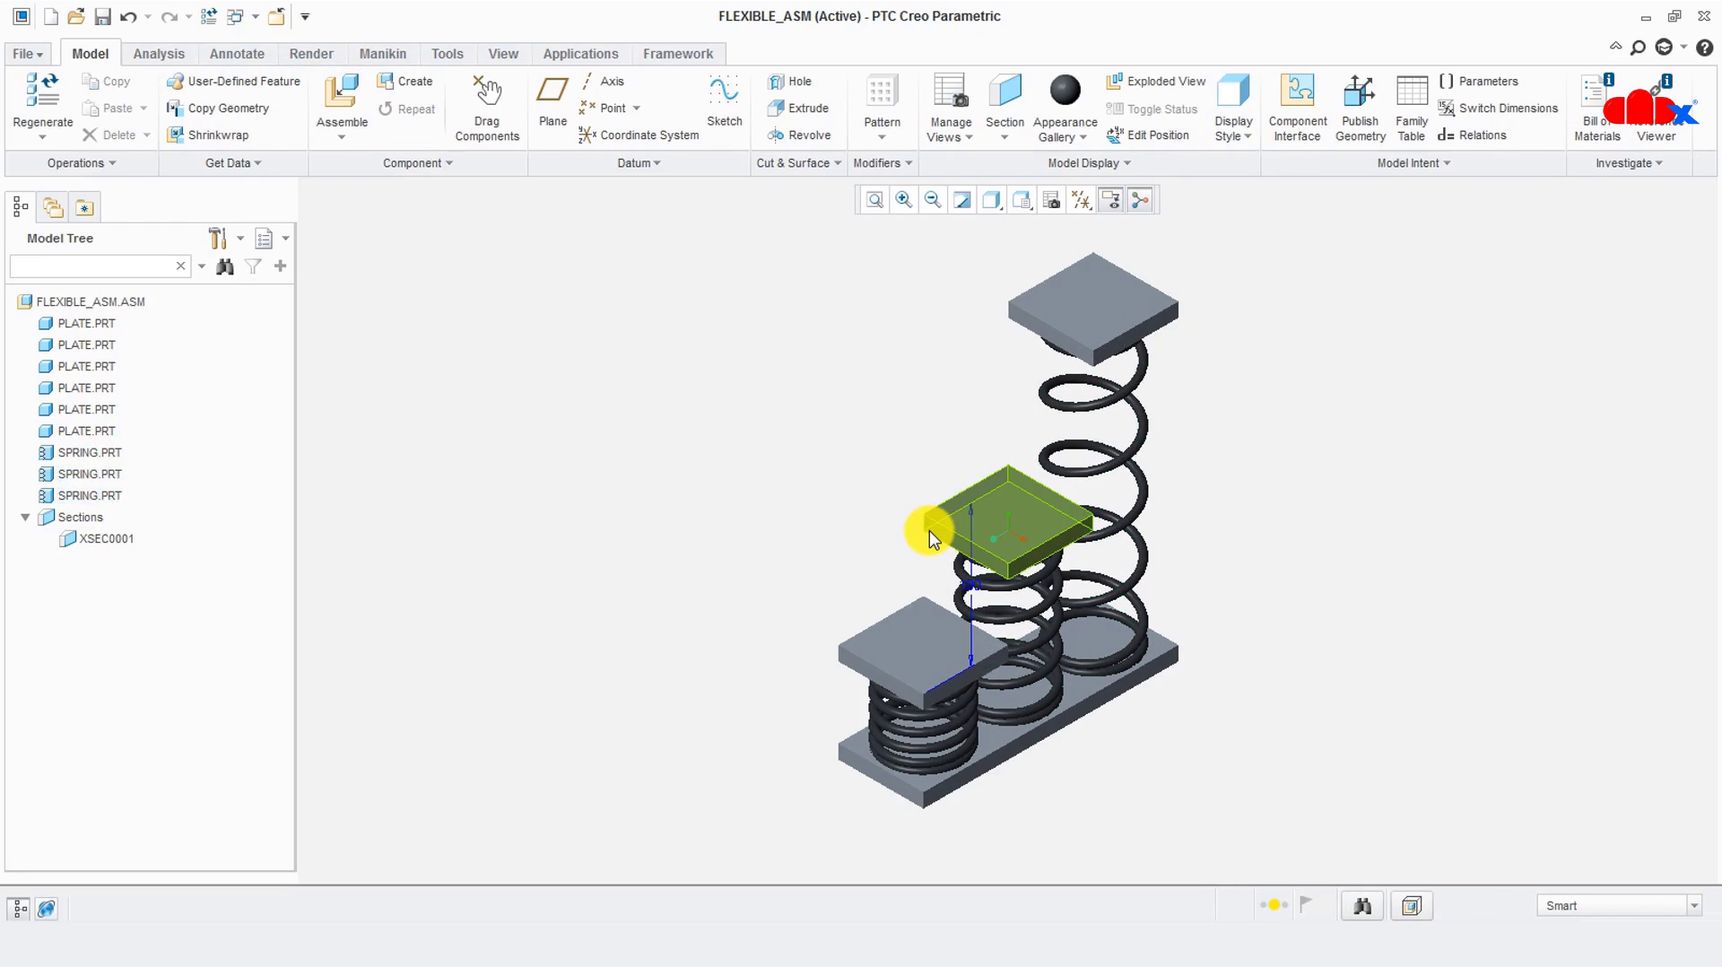
double_click(968, 580)
type("200")
key("Return")
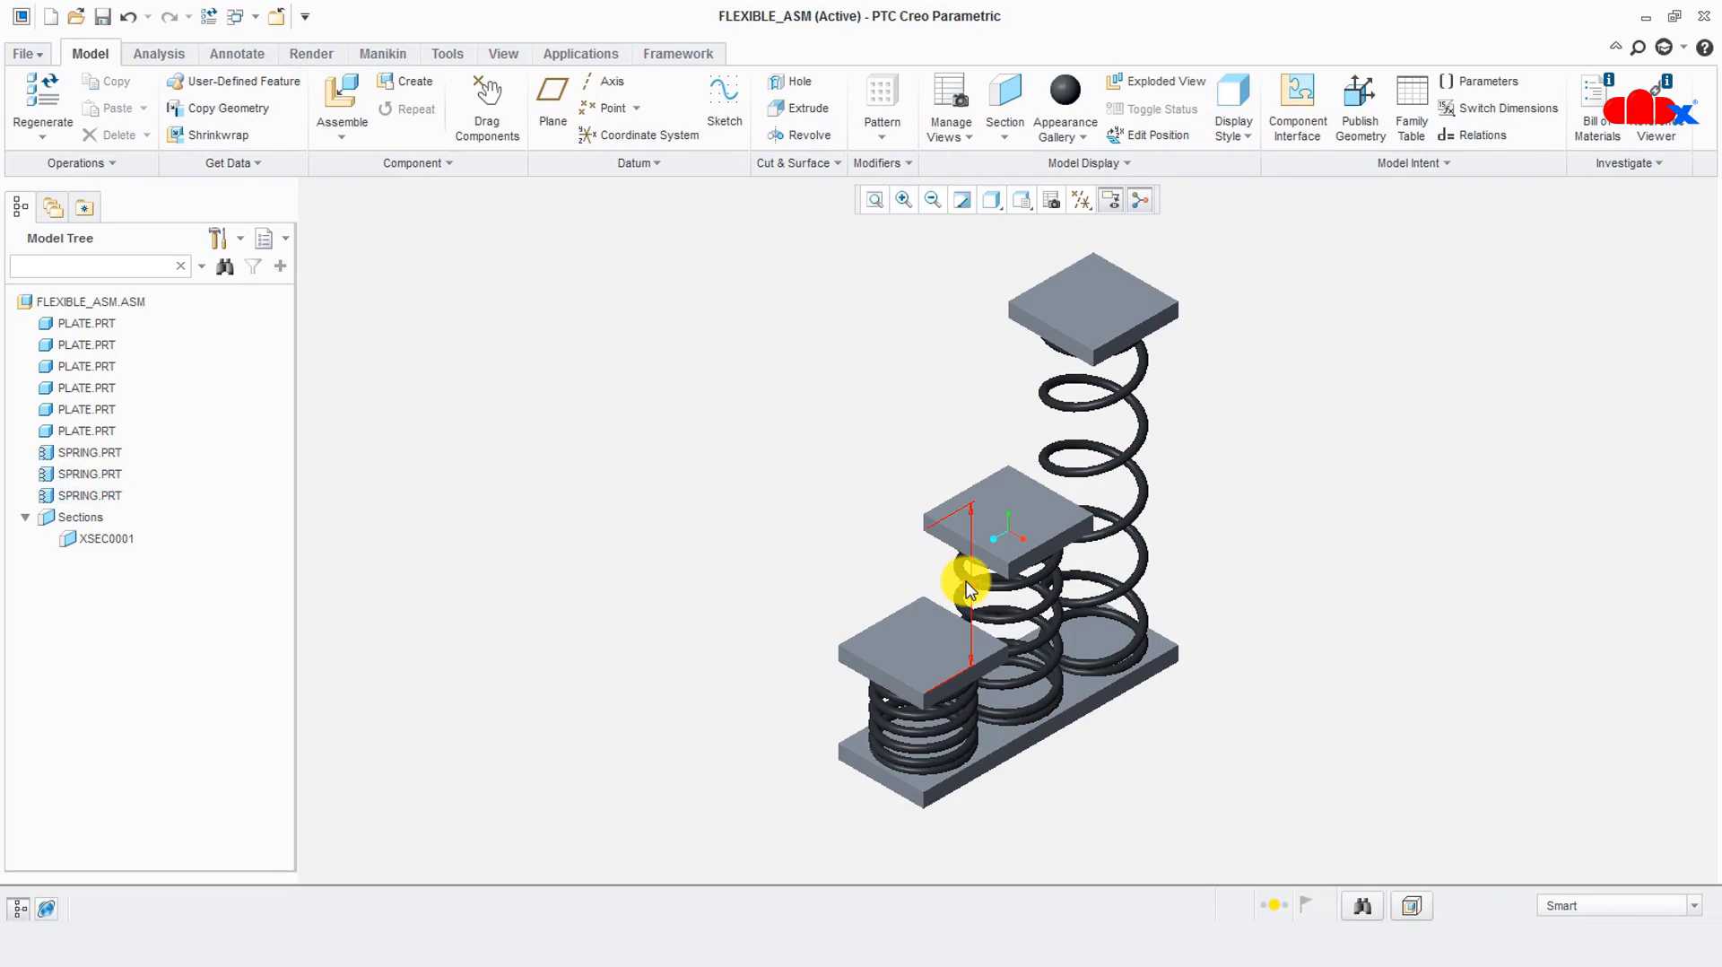
left_click(1191, 595)
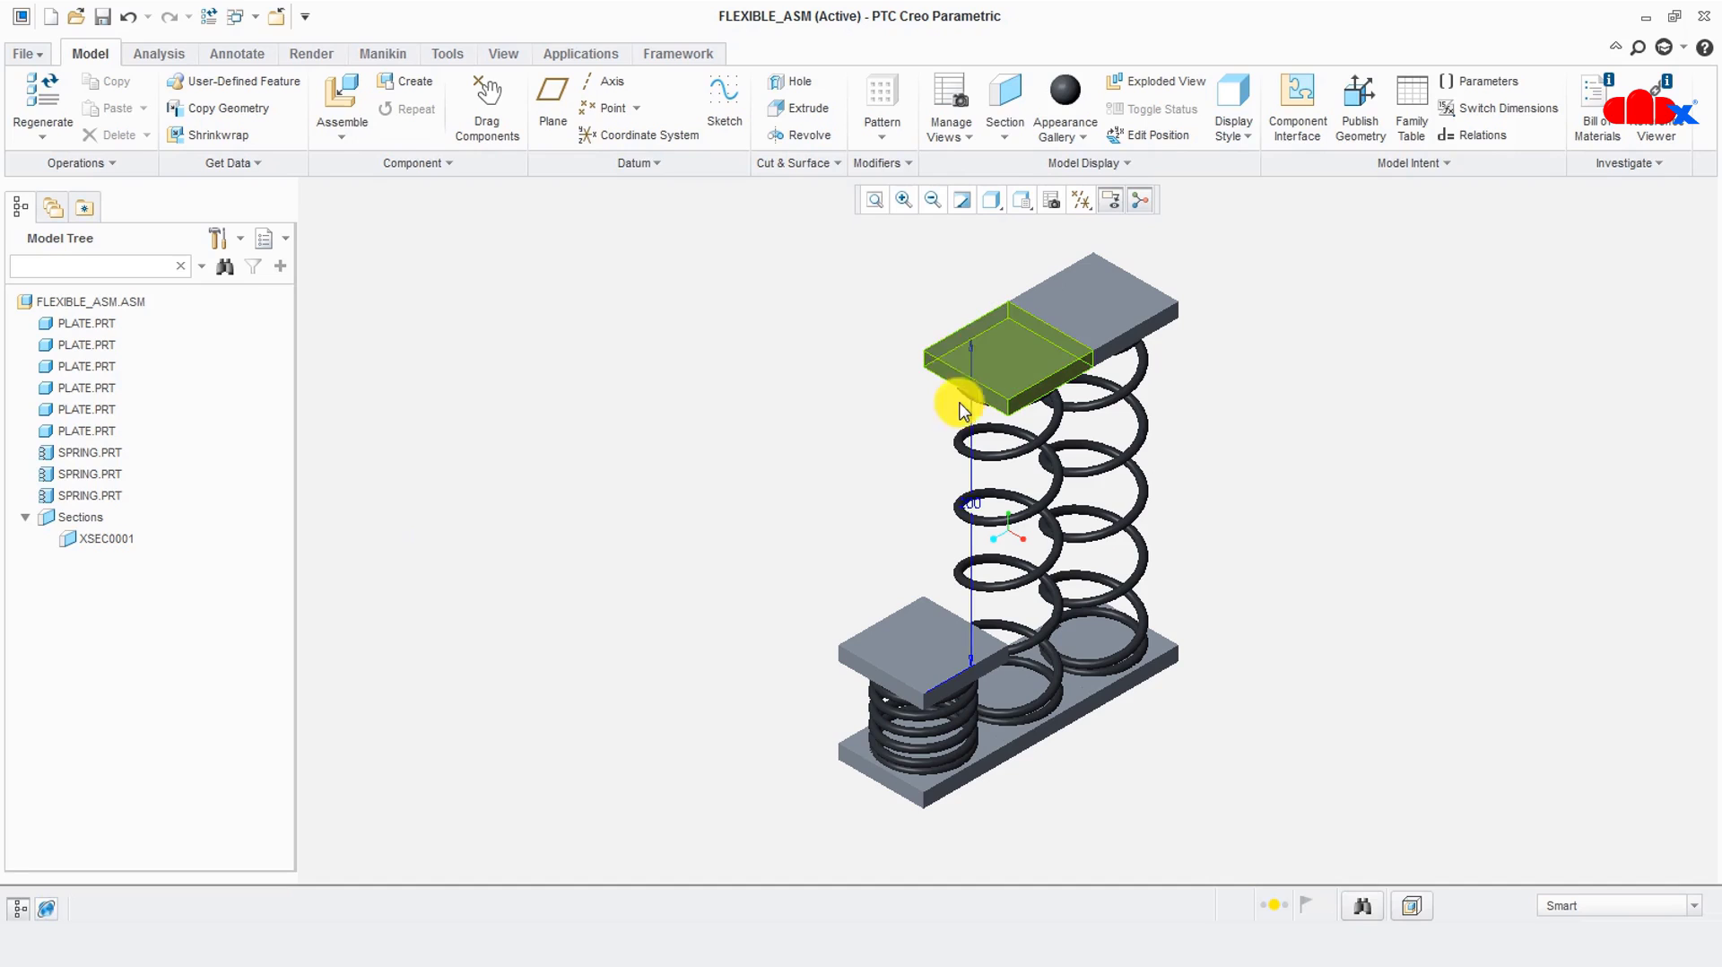
Set the middle upper plate's offset dimension to 50 and regenerate the assembly
double_click(971, 499)
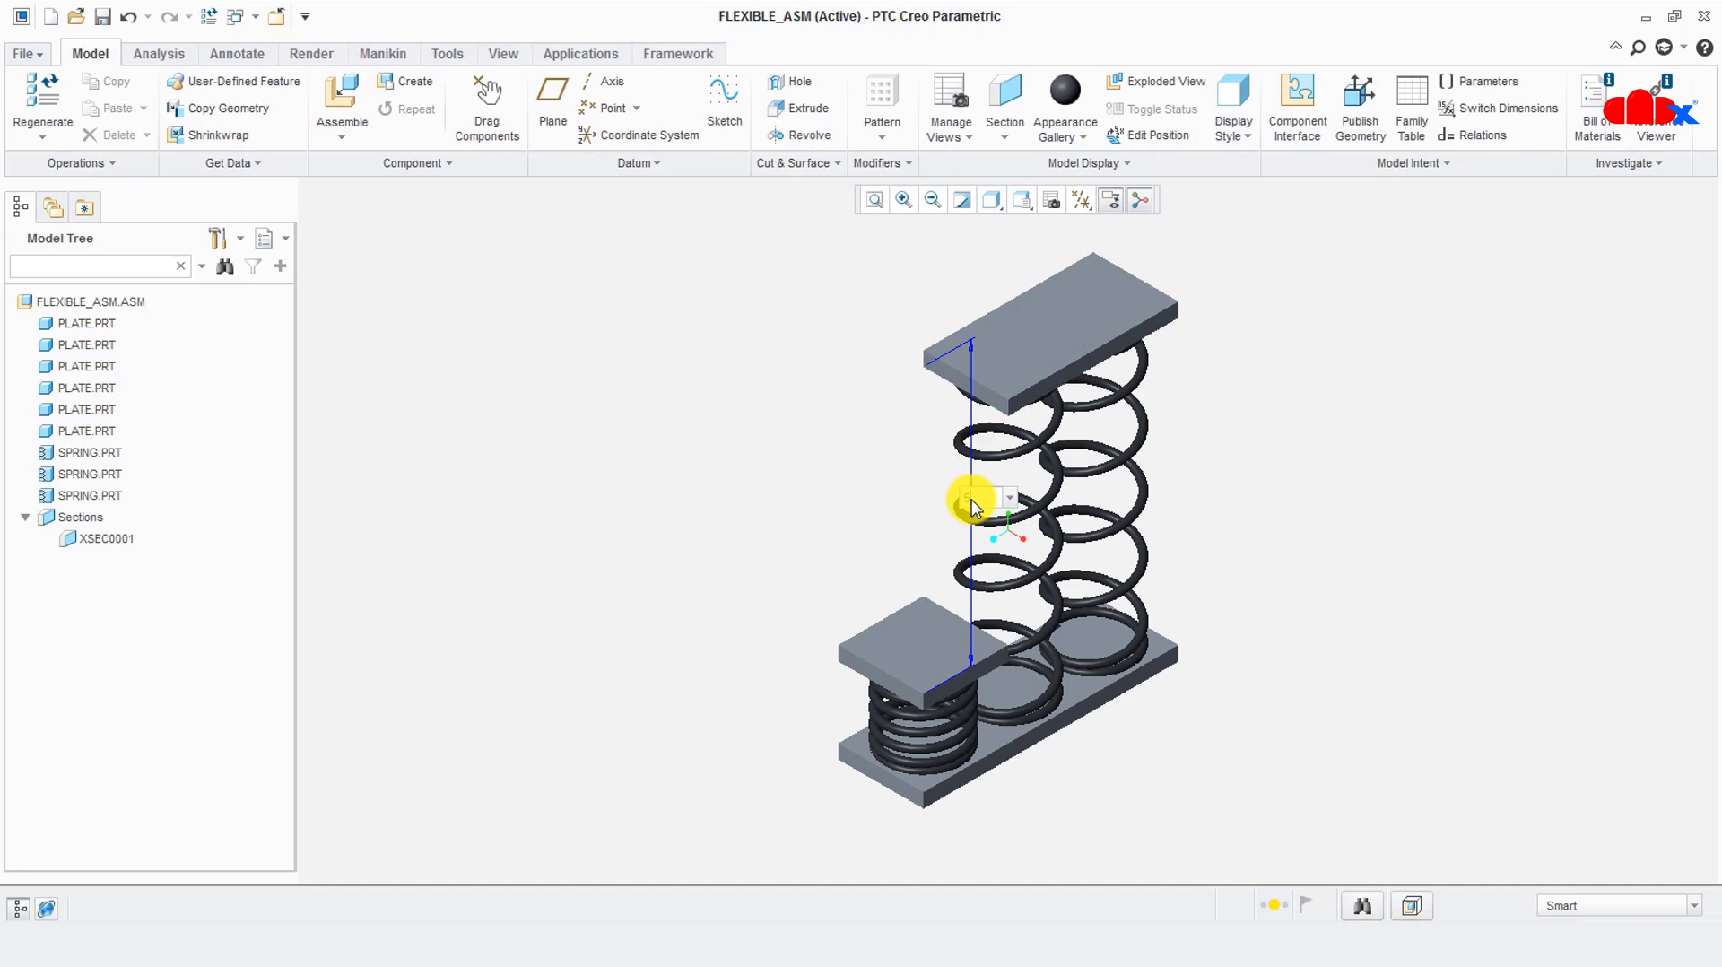
type("50")
key("Return")
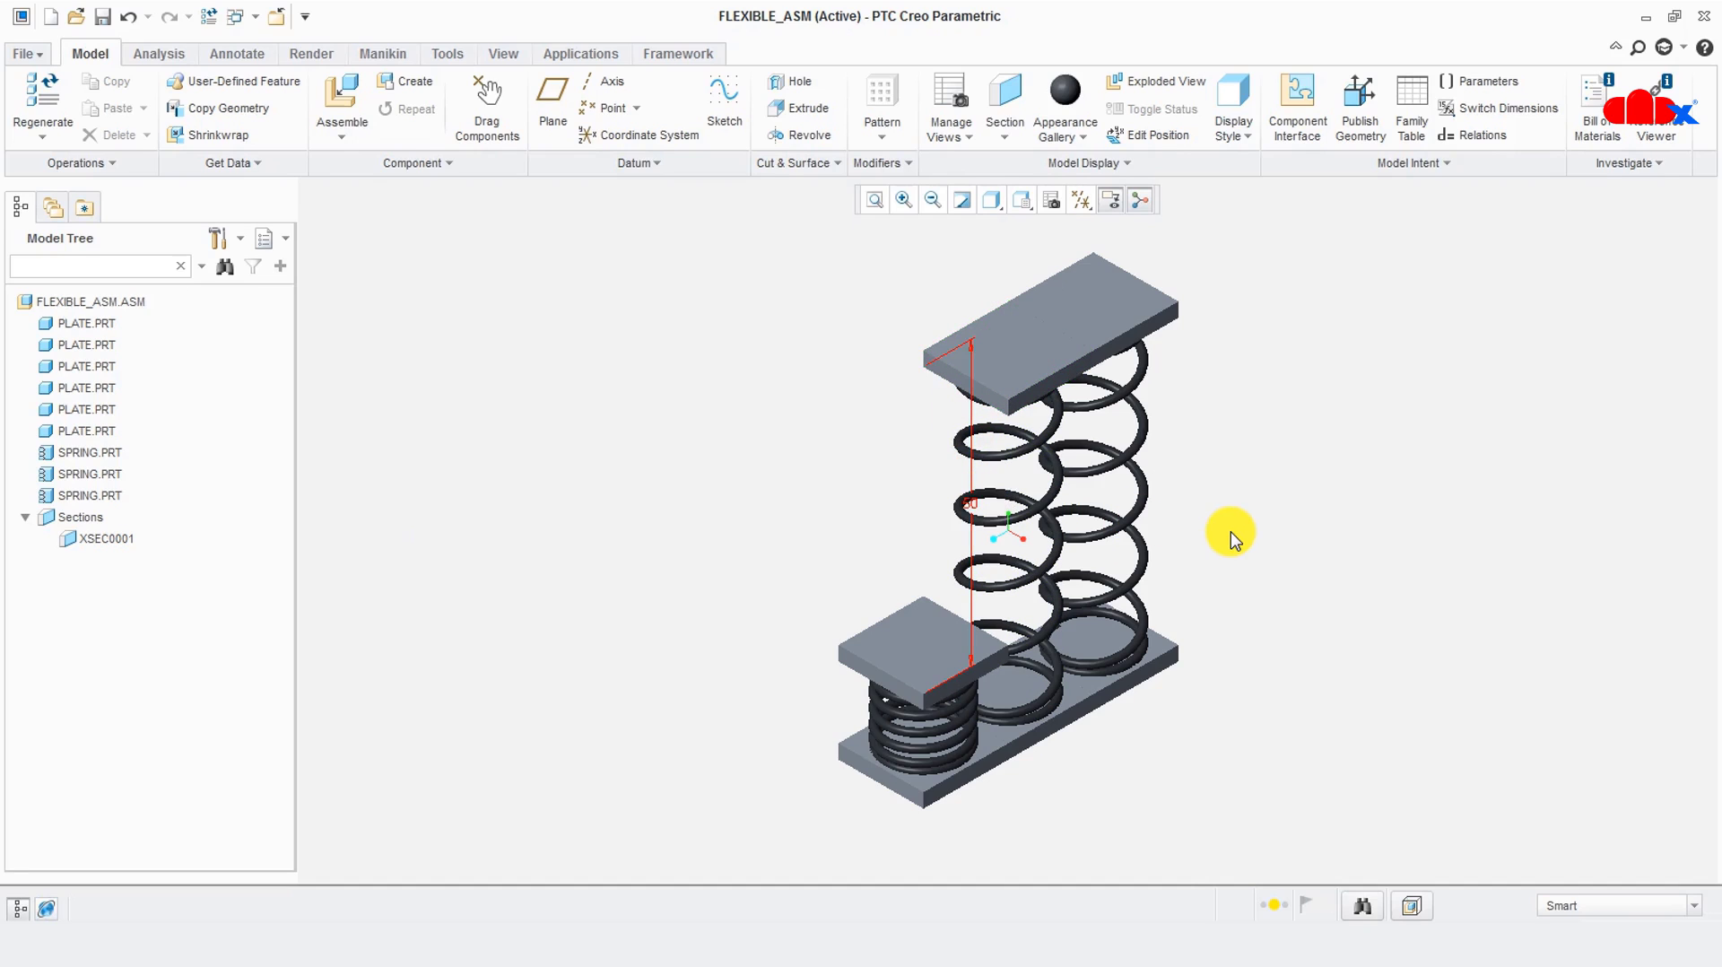
key("ctrl+g")
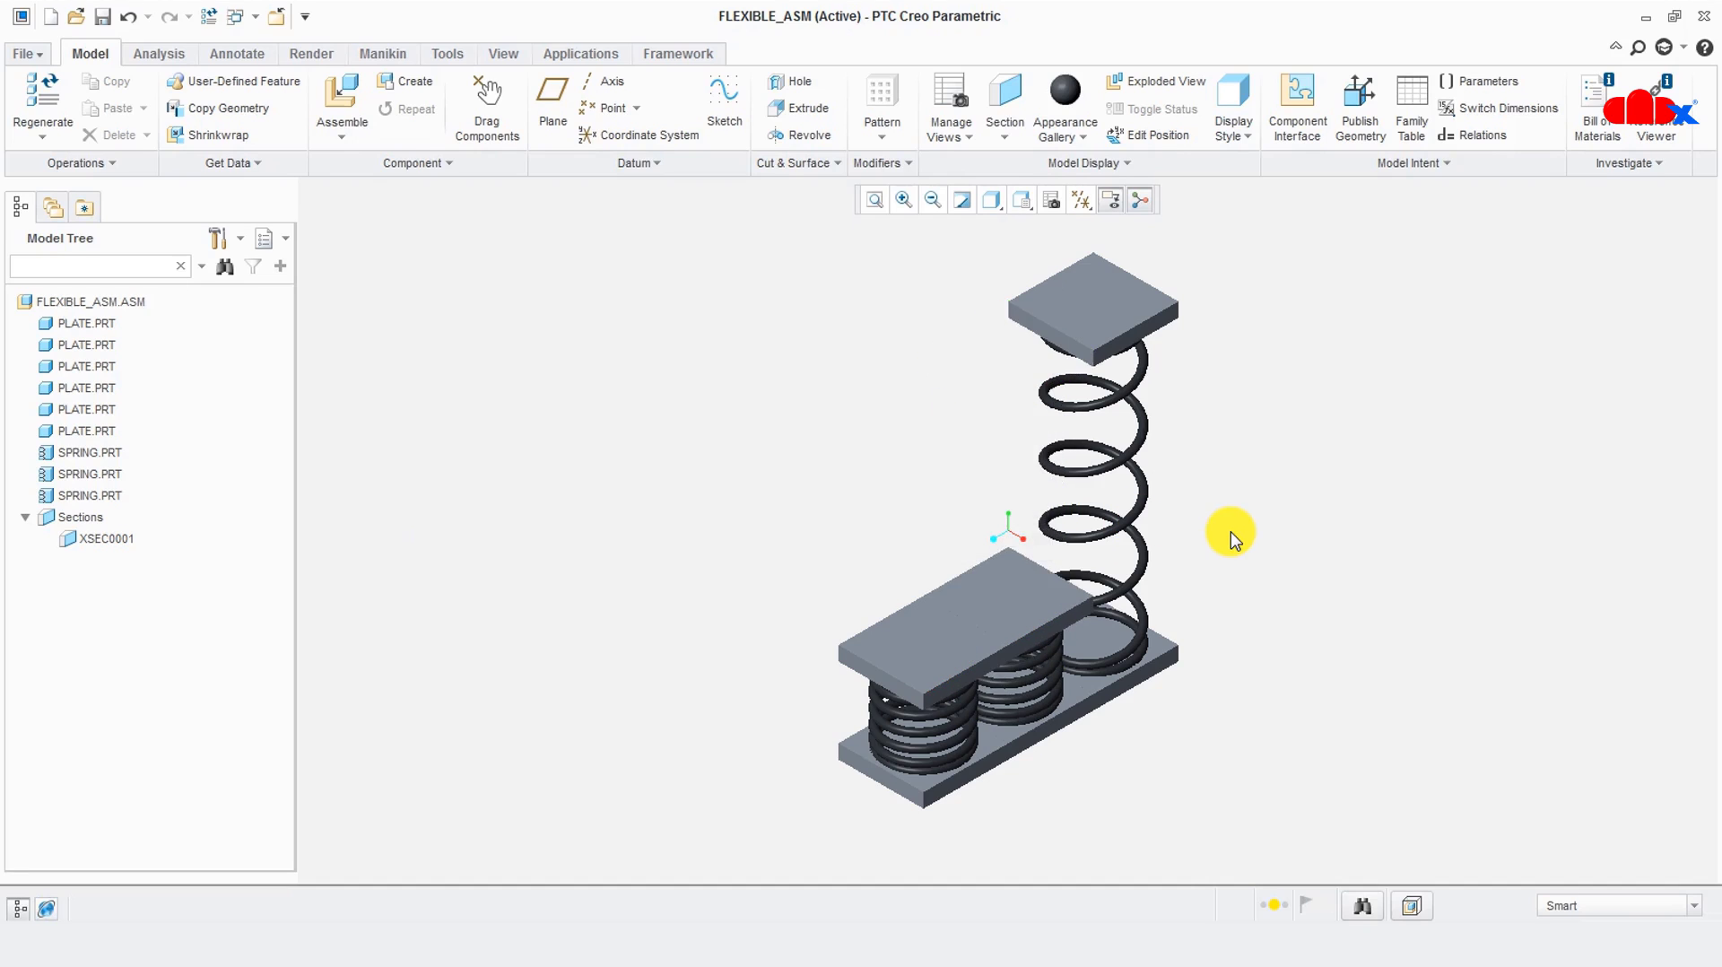
Set the middle upper plate's offset dimension to 100 and regenerate the assembly
double_click(974, 601)
double_click(971, 627)
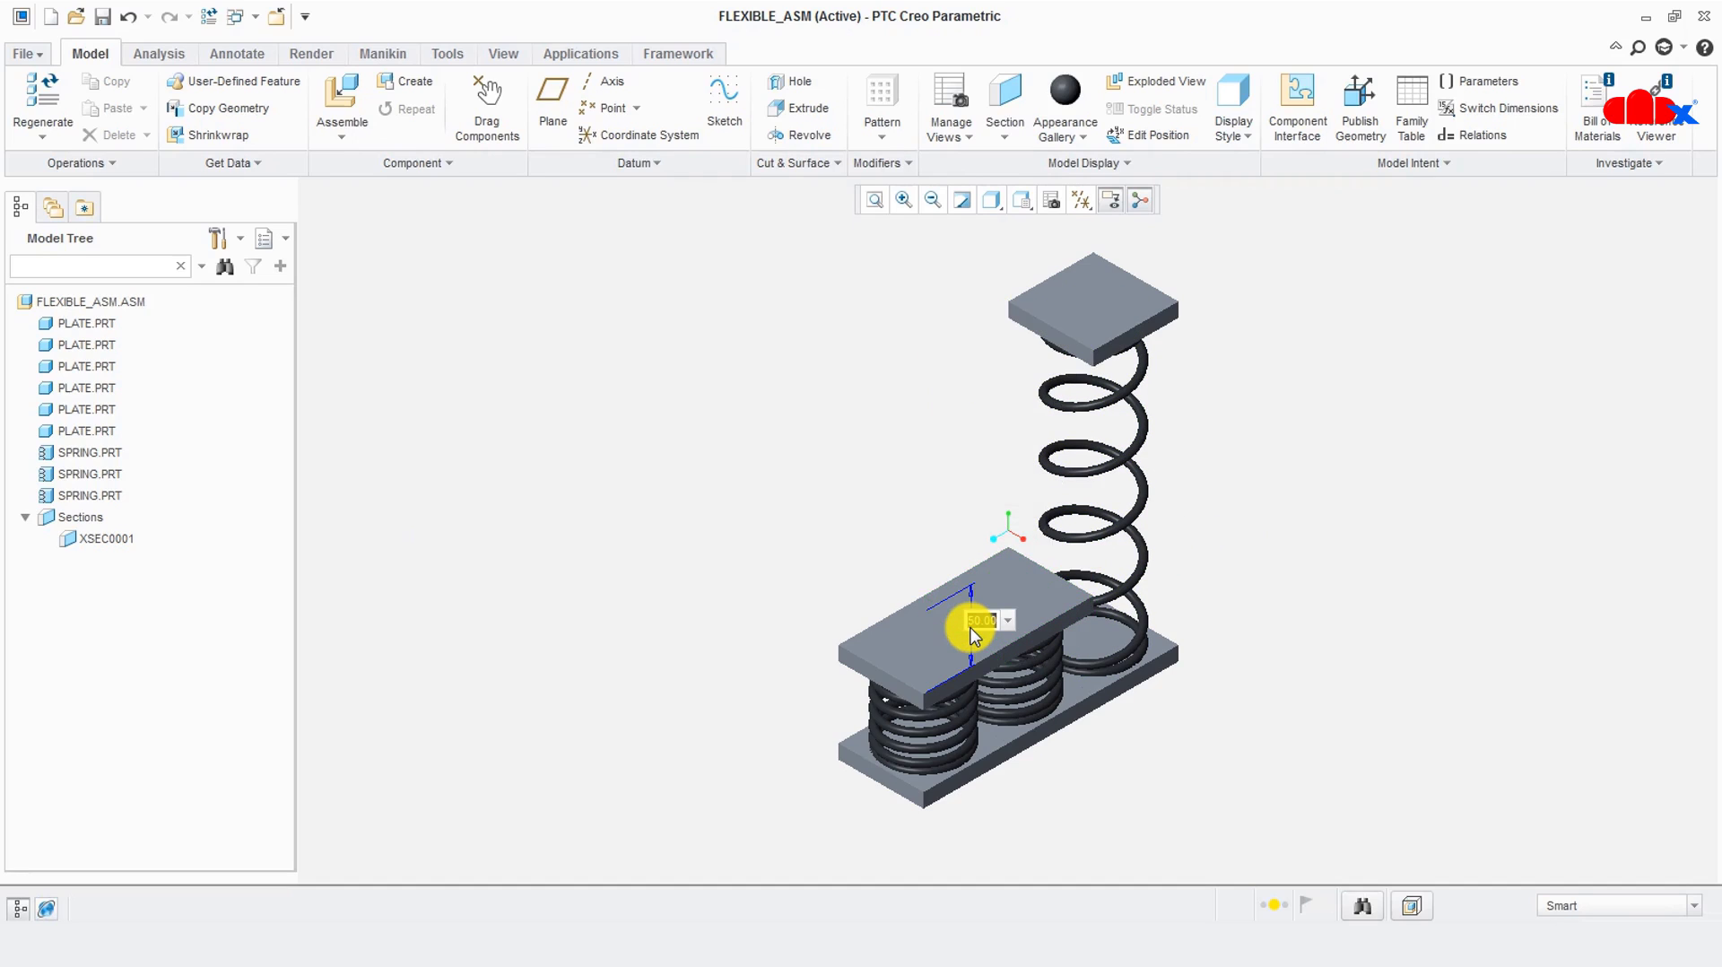
type("100")
key("Return")
key("ctrl+g")
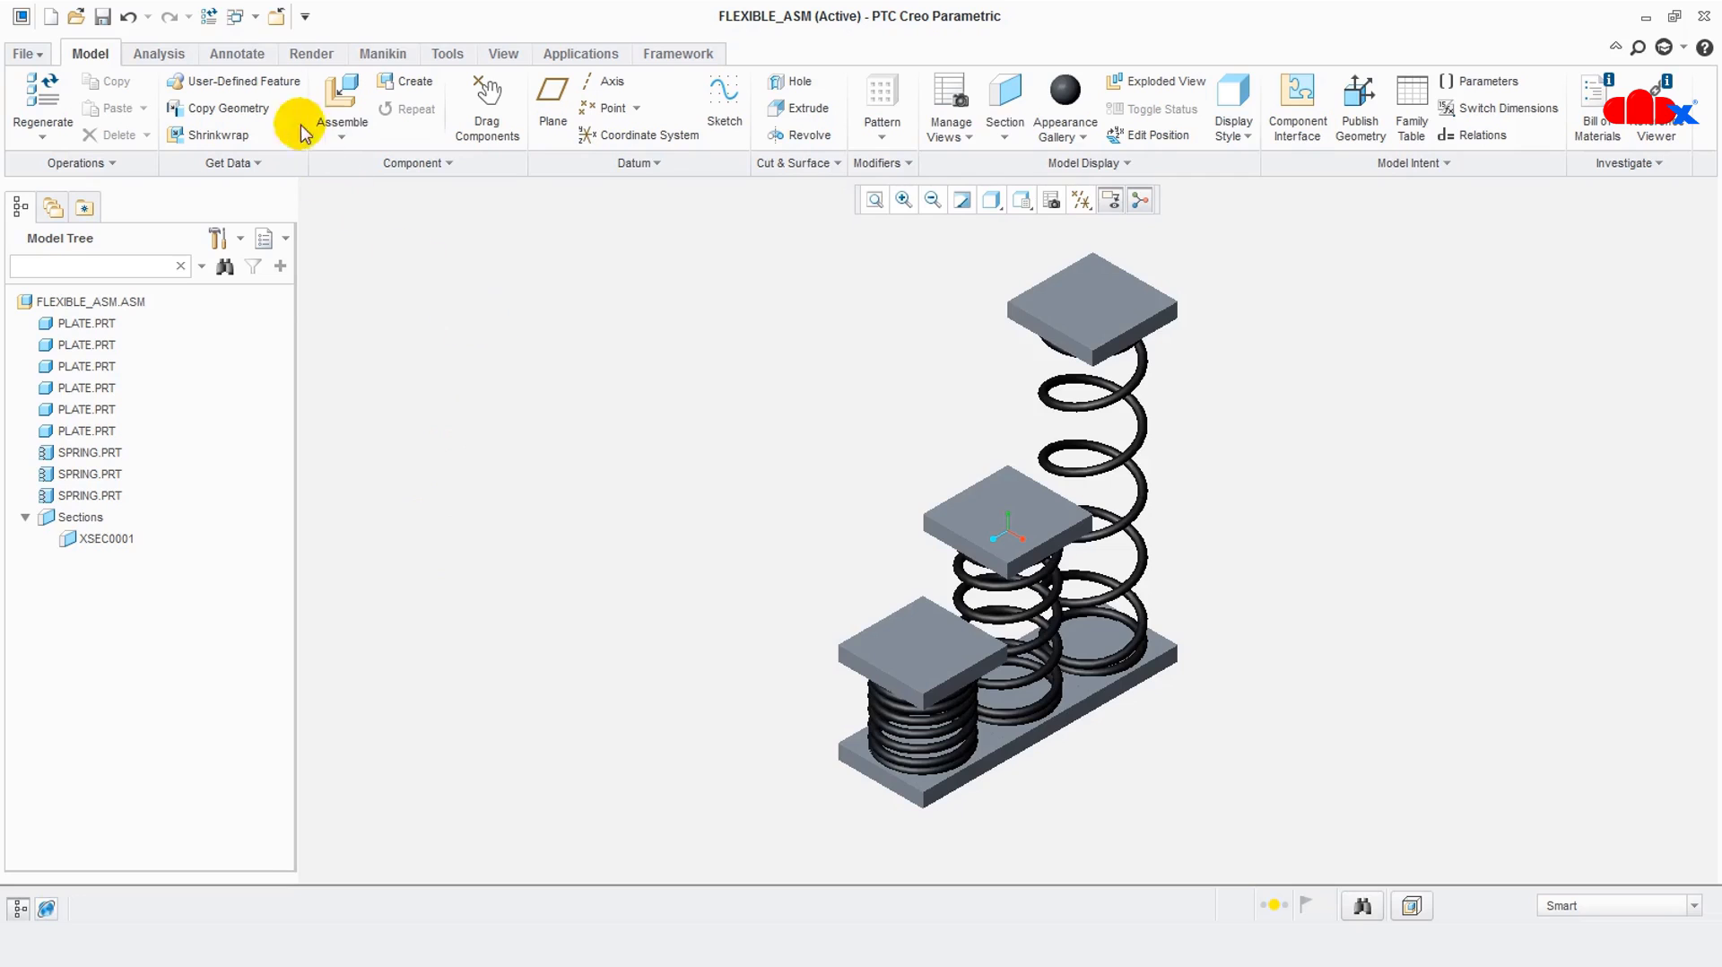
Switch to the SPRING2.PRT window and examine the closely wound coils at both spring ends
left_click(258, 20)
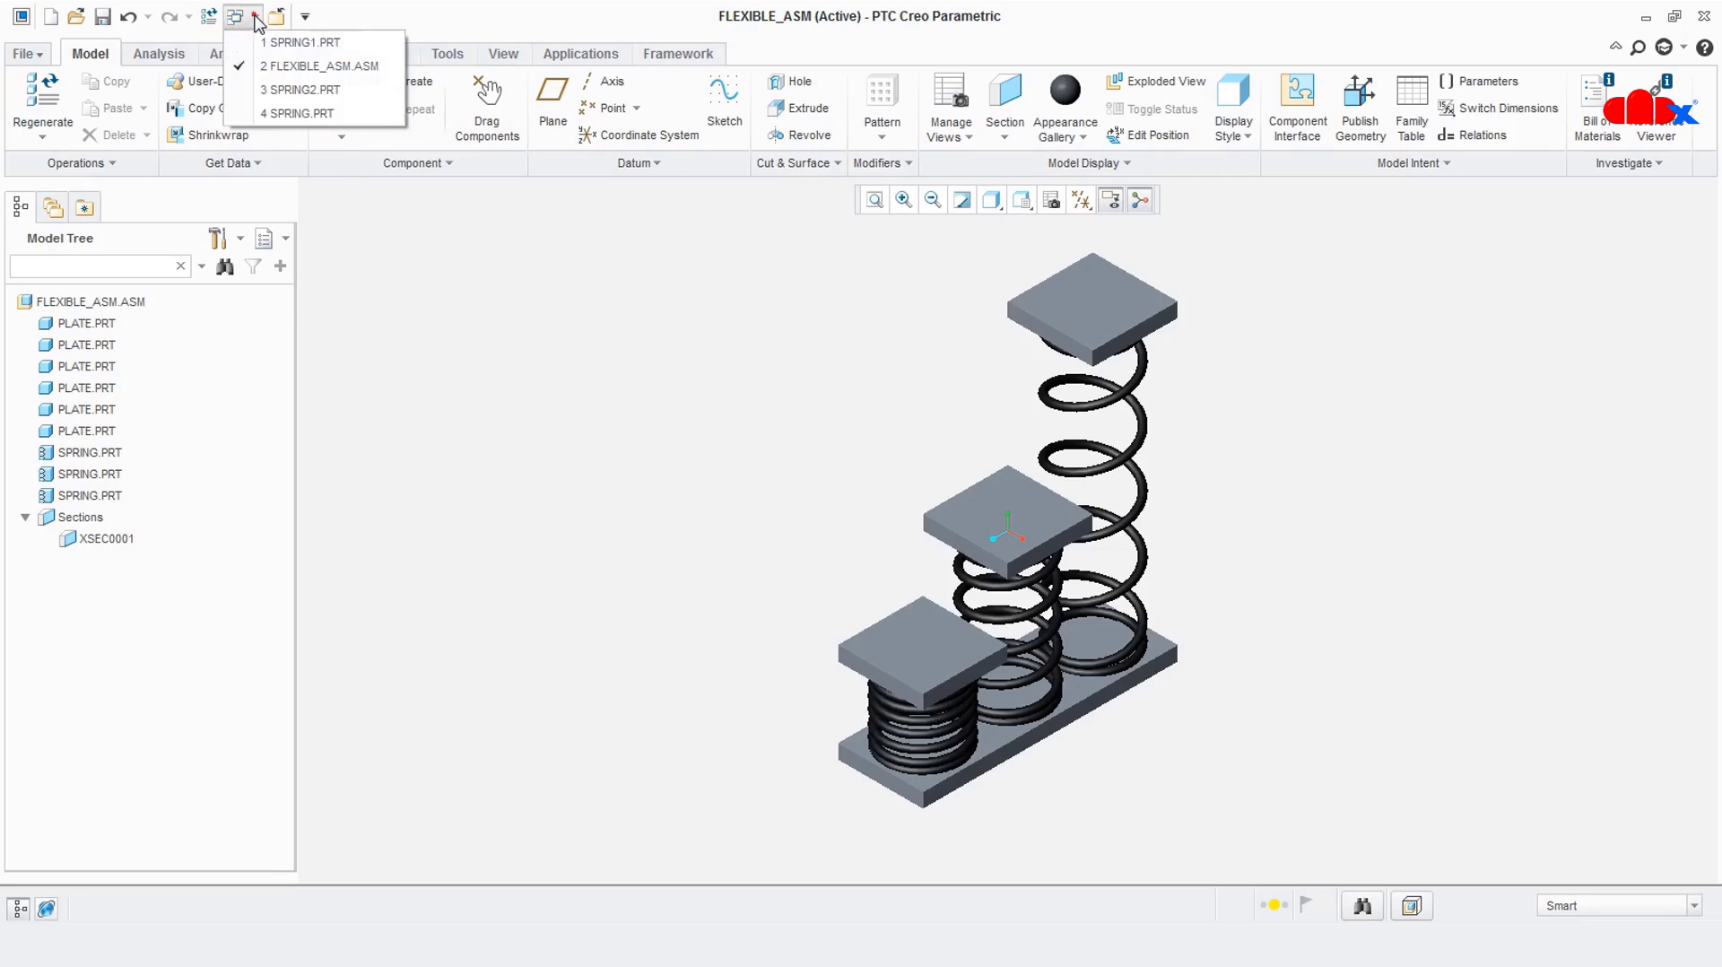
left_click(271, 99)
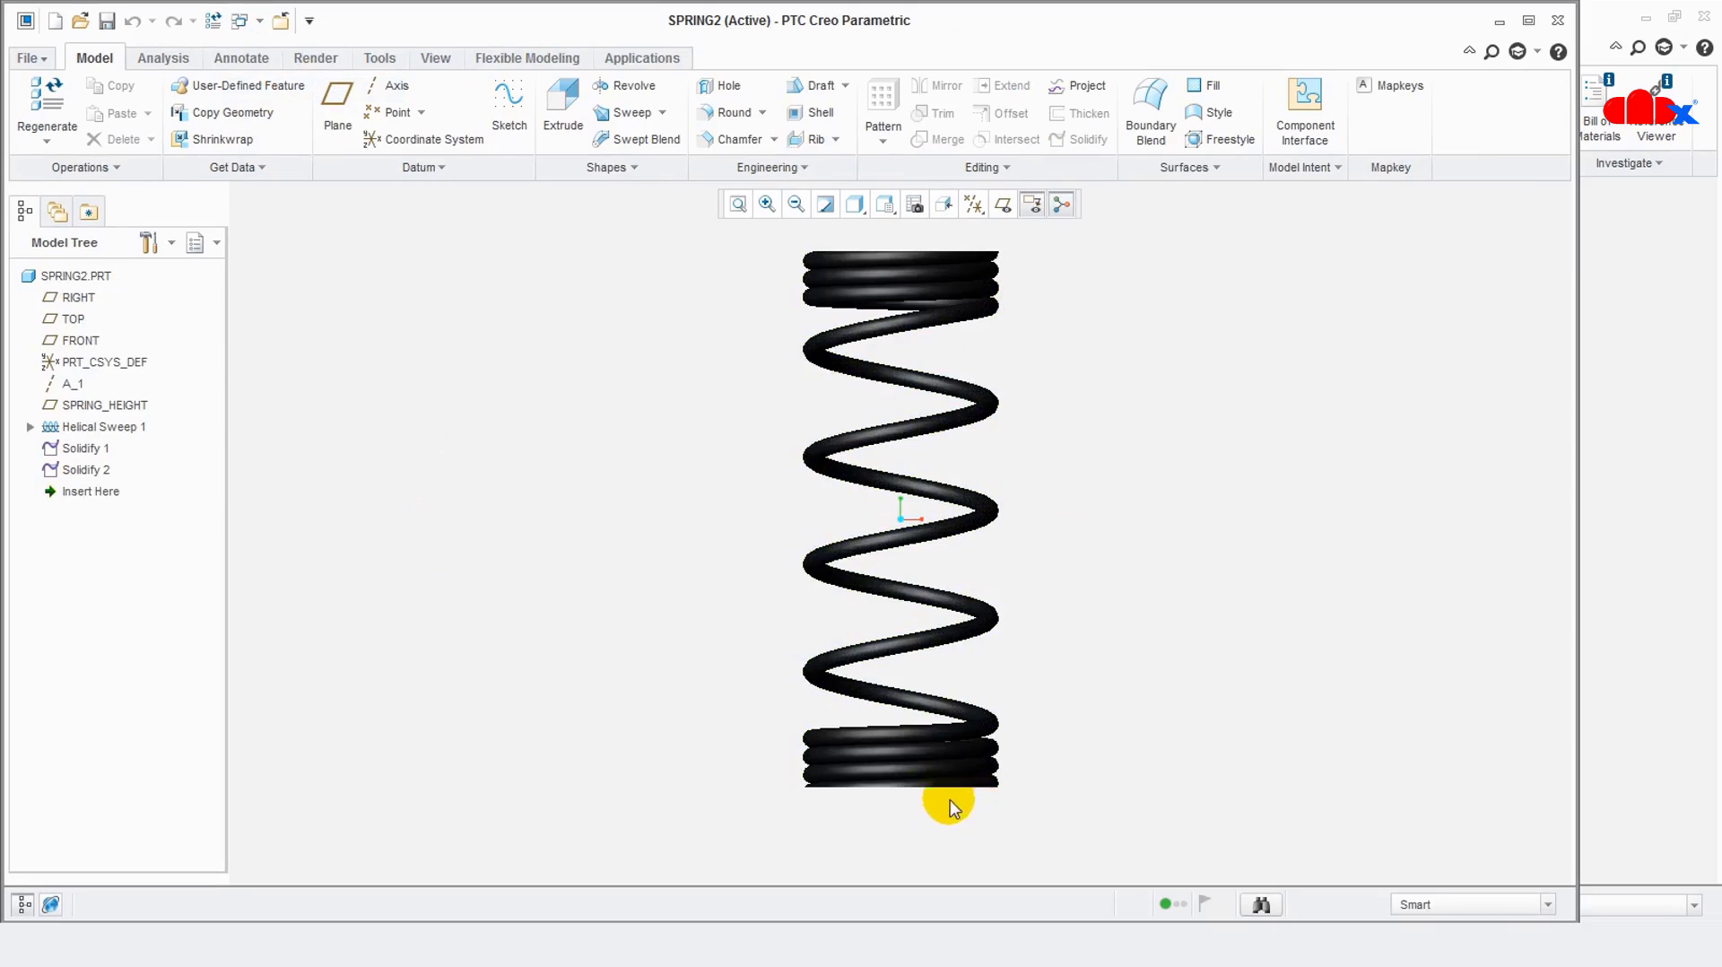
left_click(826, 783)
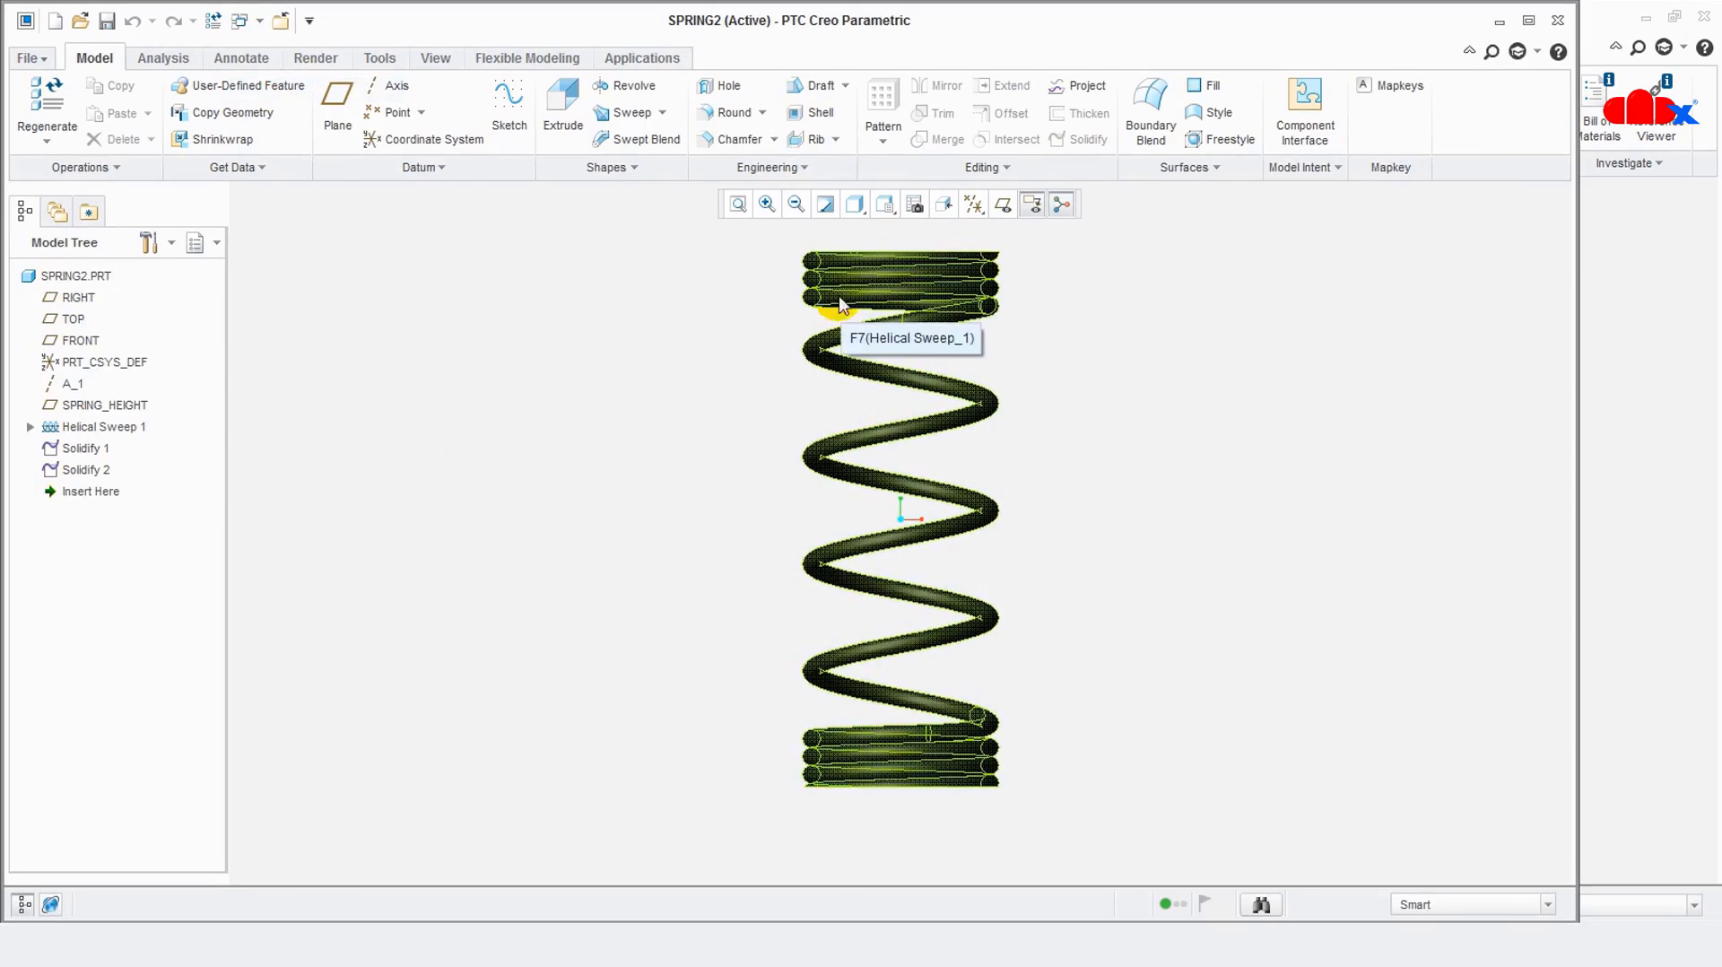
left_click(1101, 509)
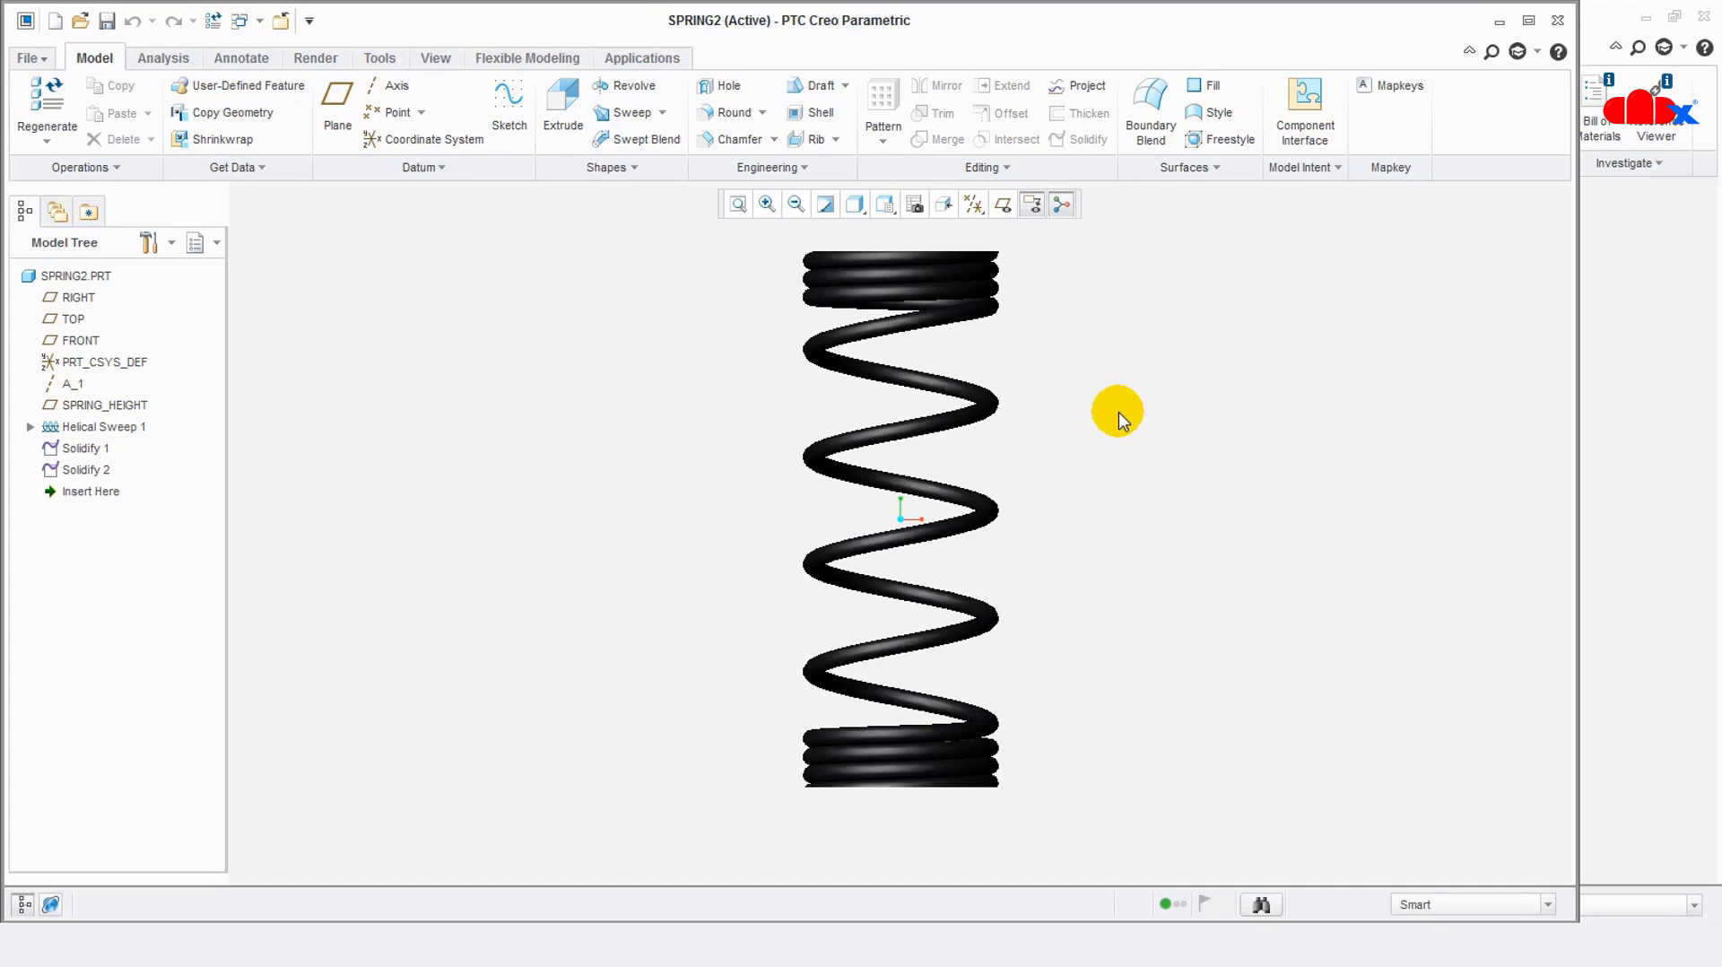
Switch to the SPRING.PRT window and examine the flat-cut upper end of the spring
left_click(240, 21)
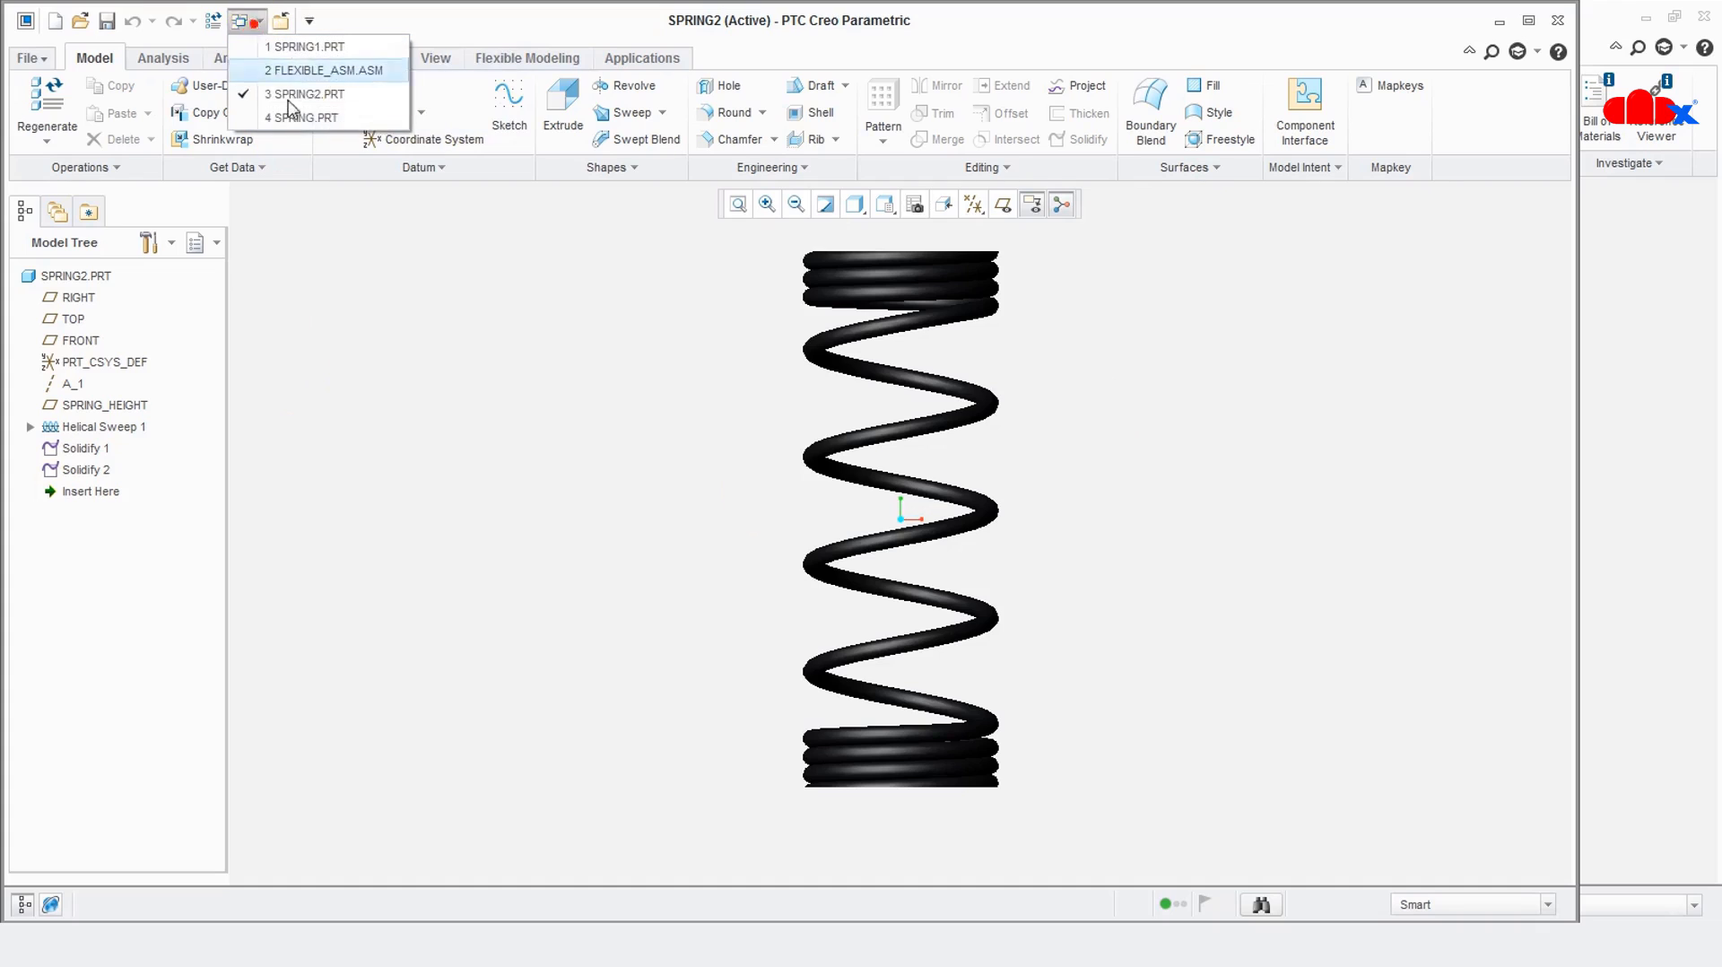
left_click(295, 117)
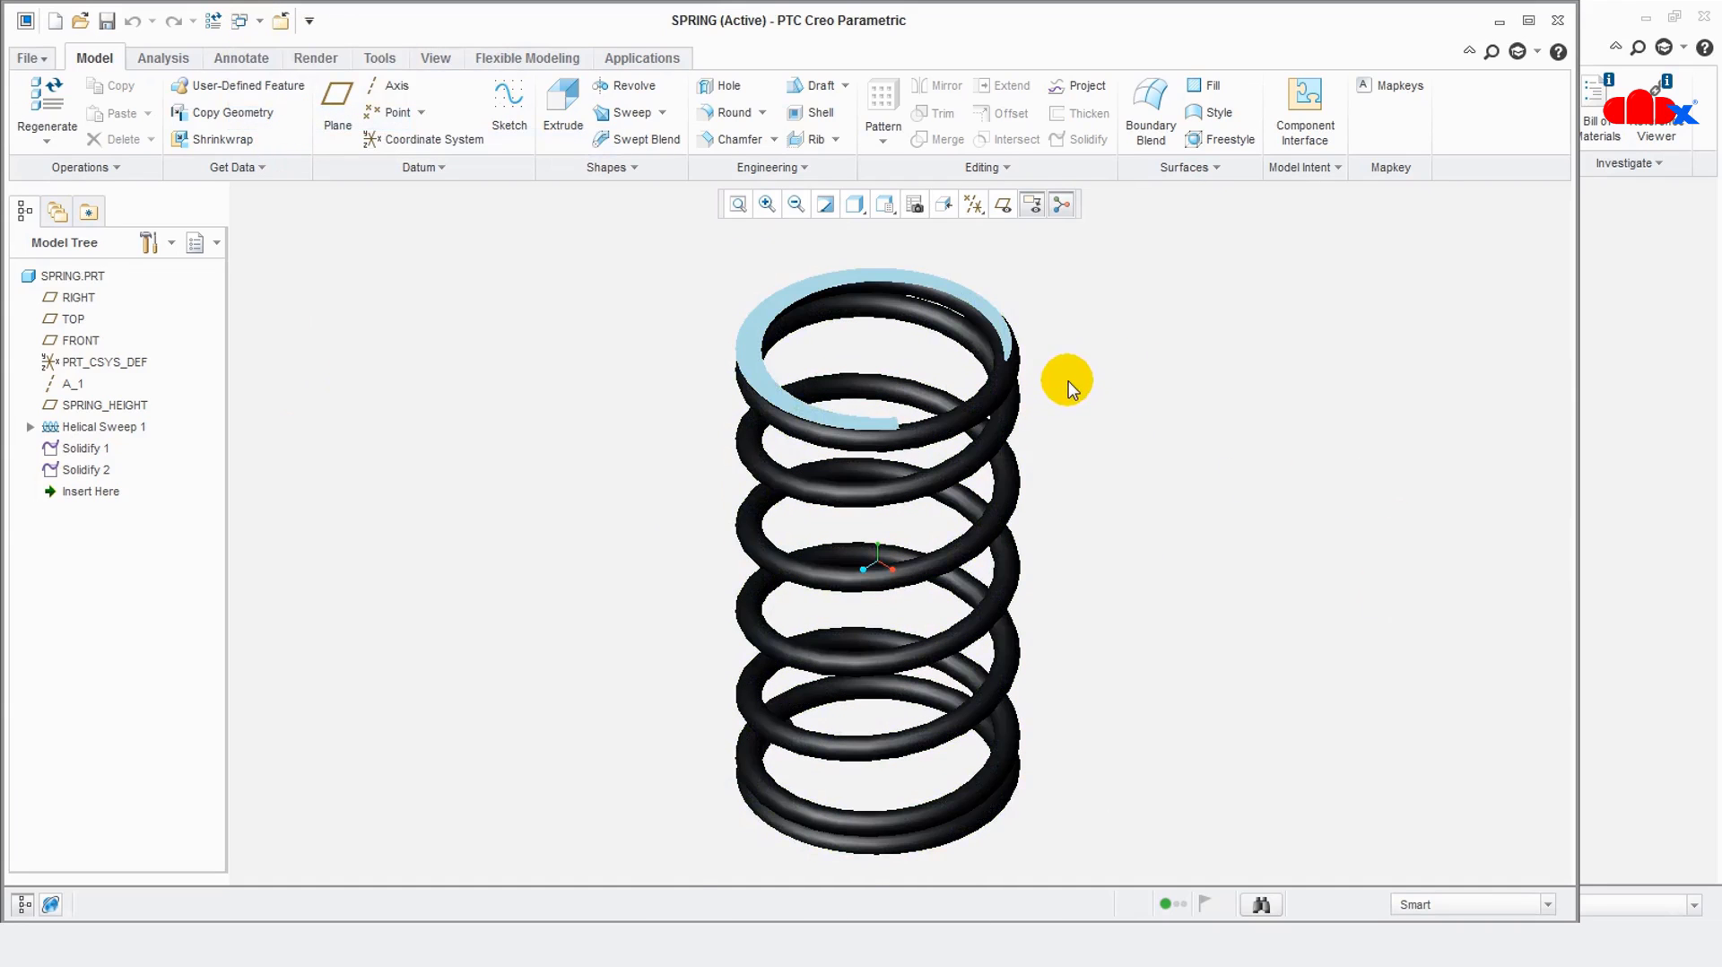
scroll(1067, 385, "up", 3)
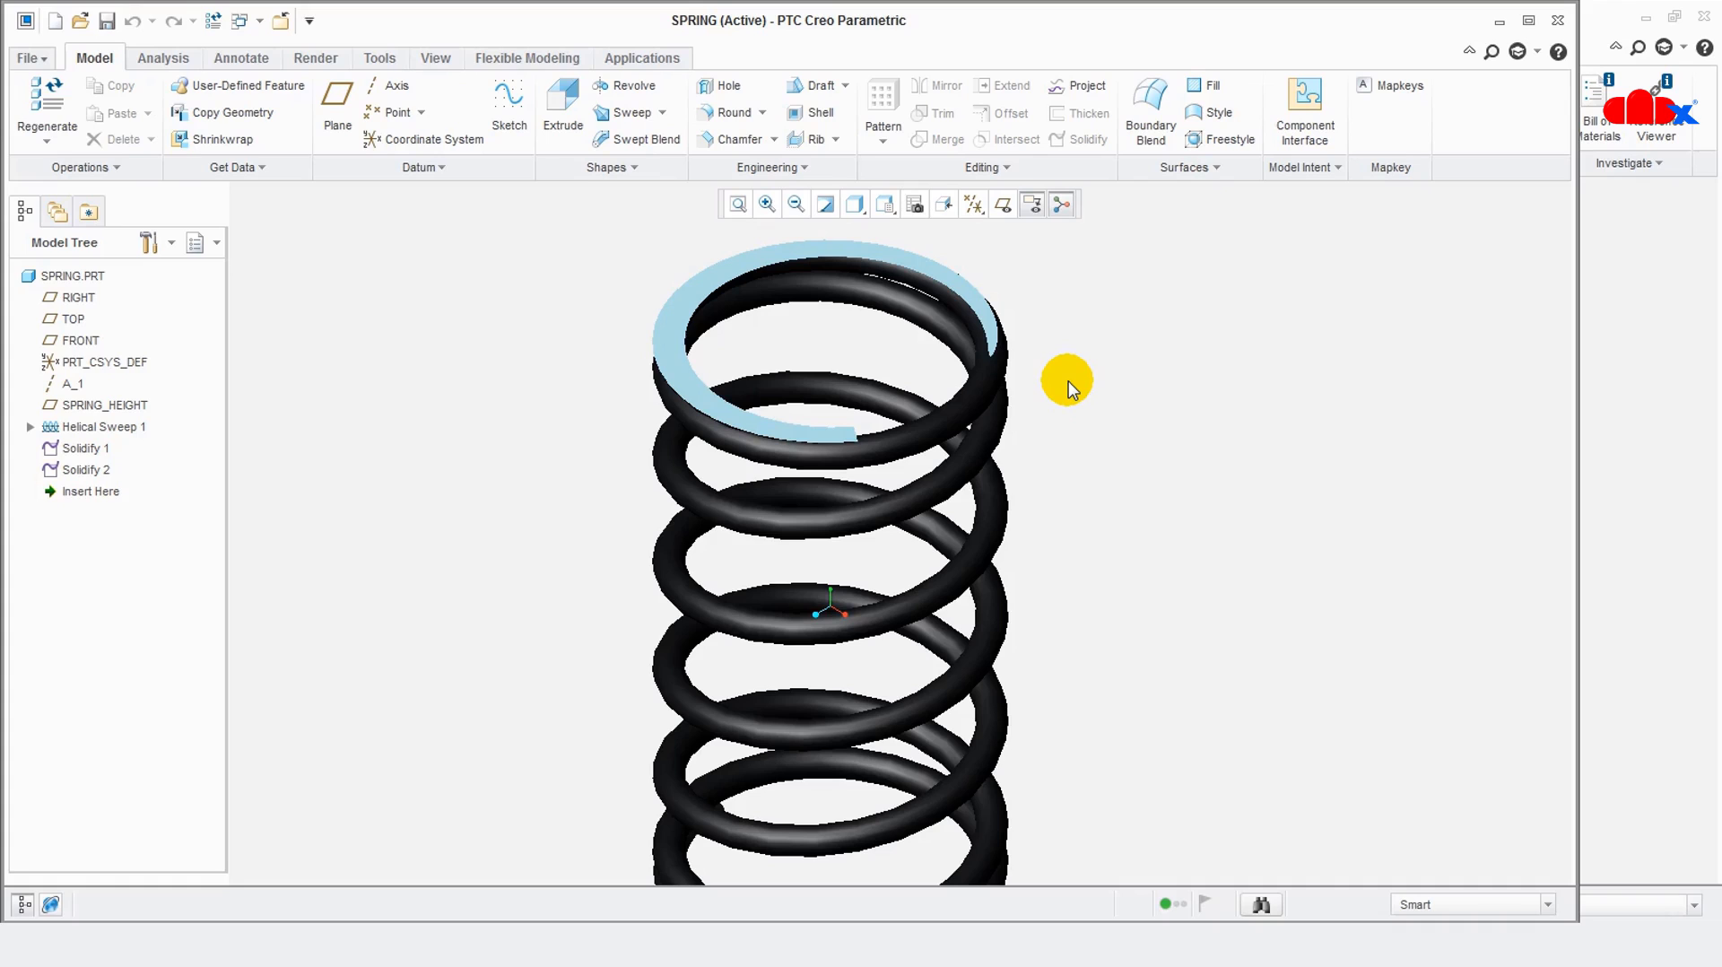
scroll(1067, 386, "down", 2)
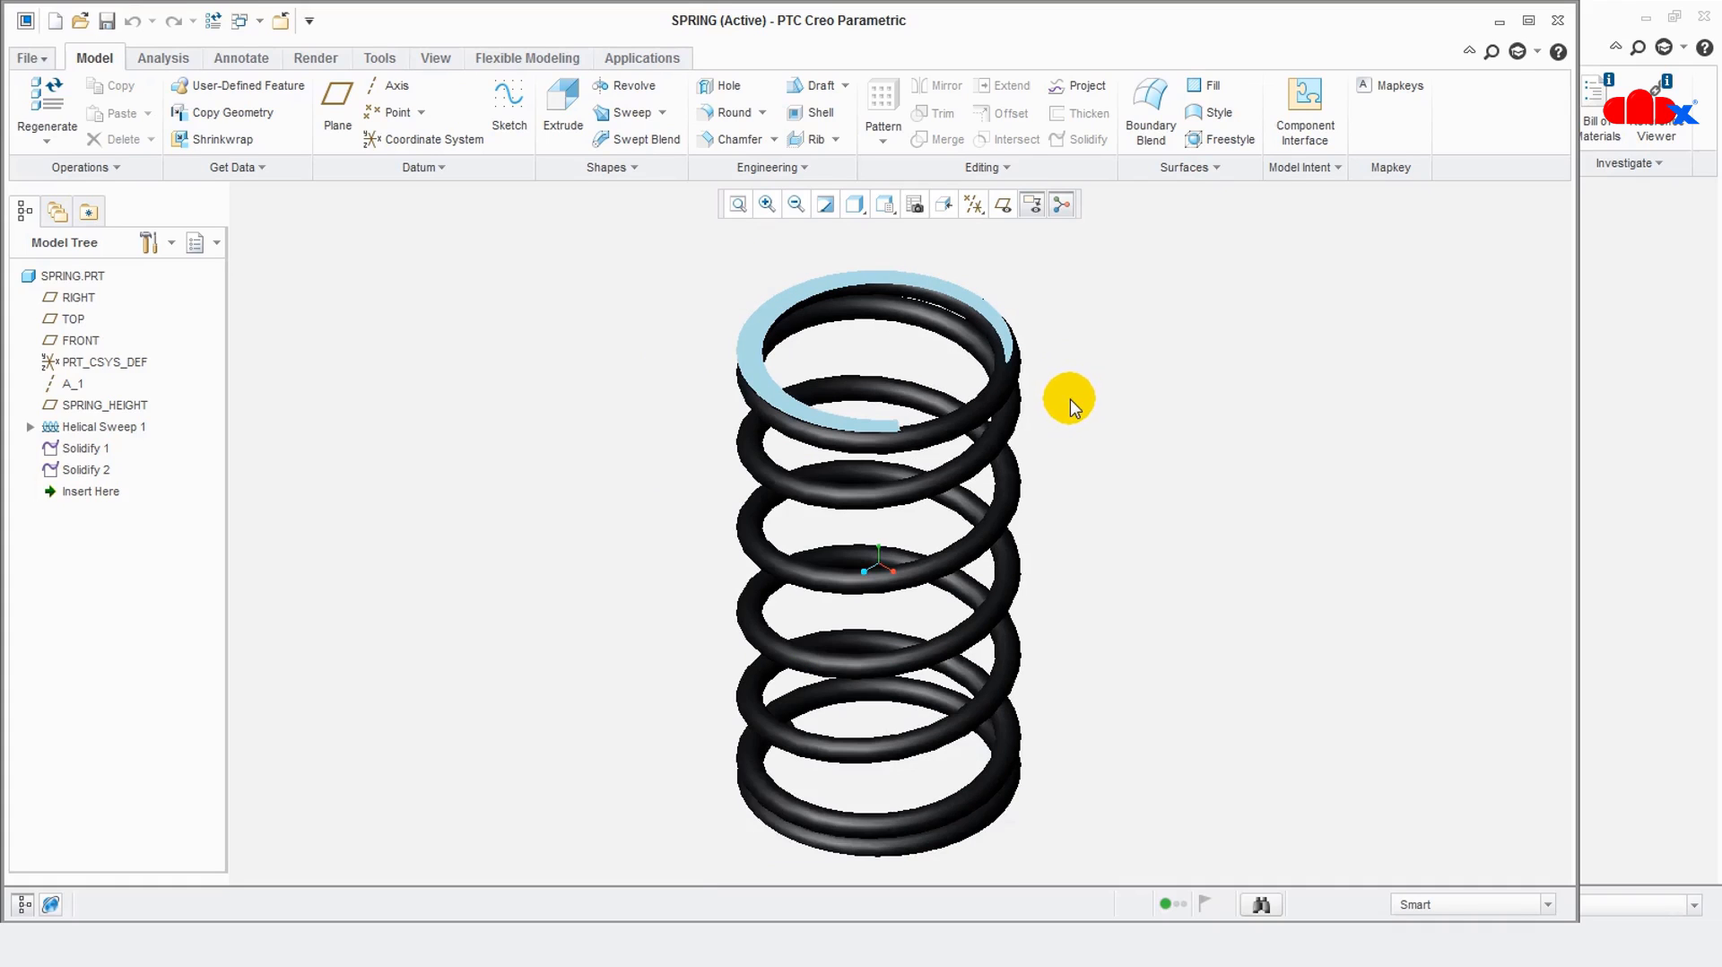
left_click(1004, 319)
left_click(742, 345)
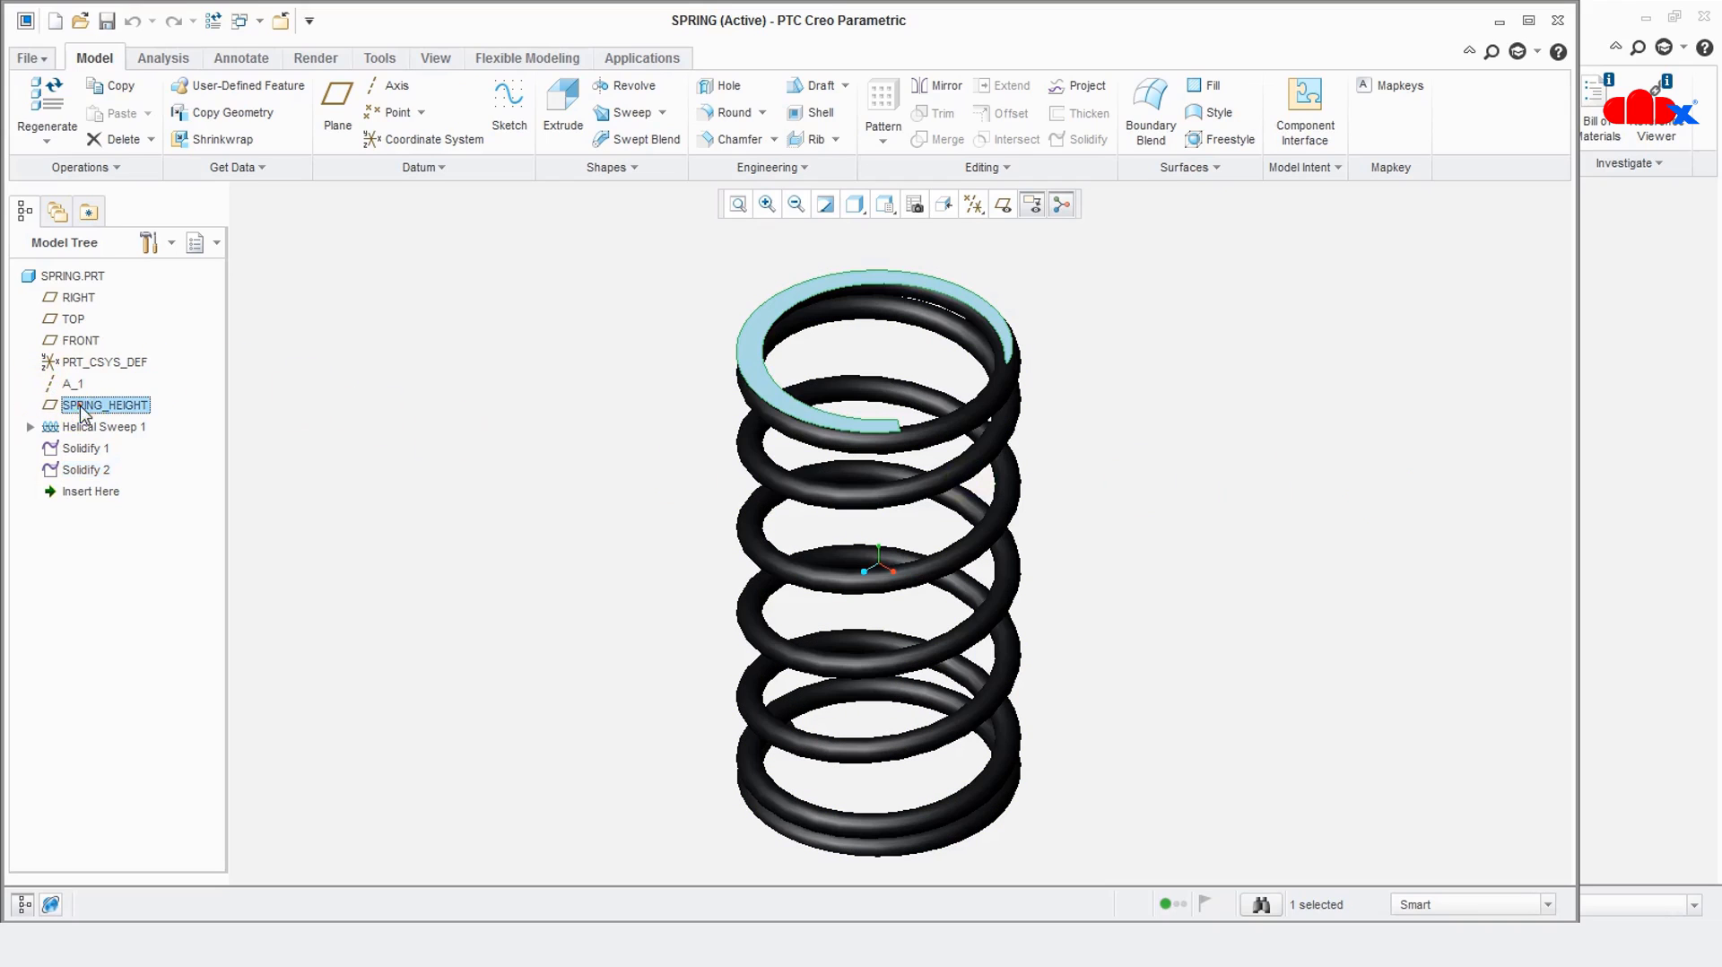
Display the offset dimension of the SPRING_HEIGHT datum plane and inspect it from the side
right_click(123, 404)
left_click(167, 445)
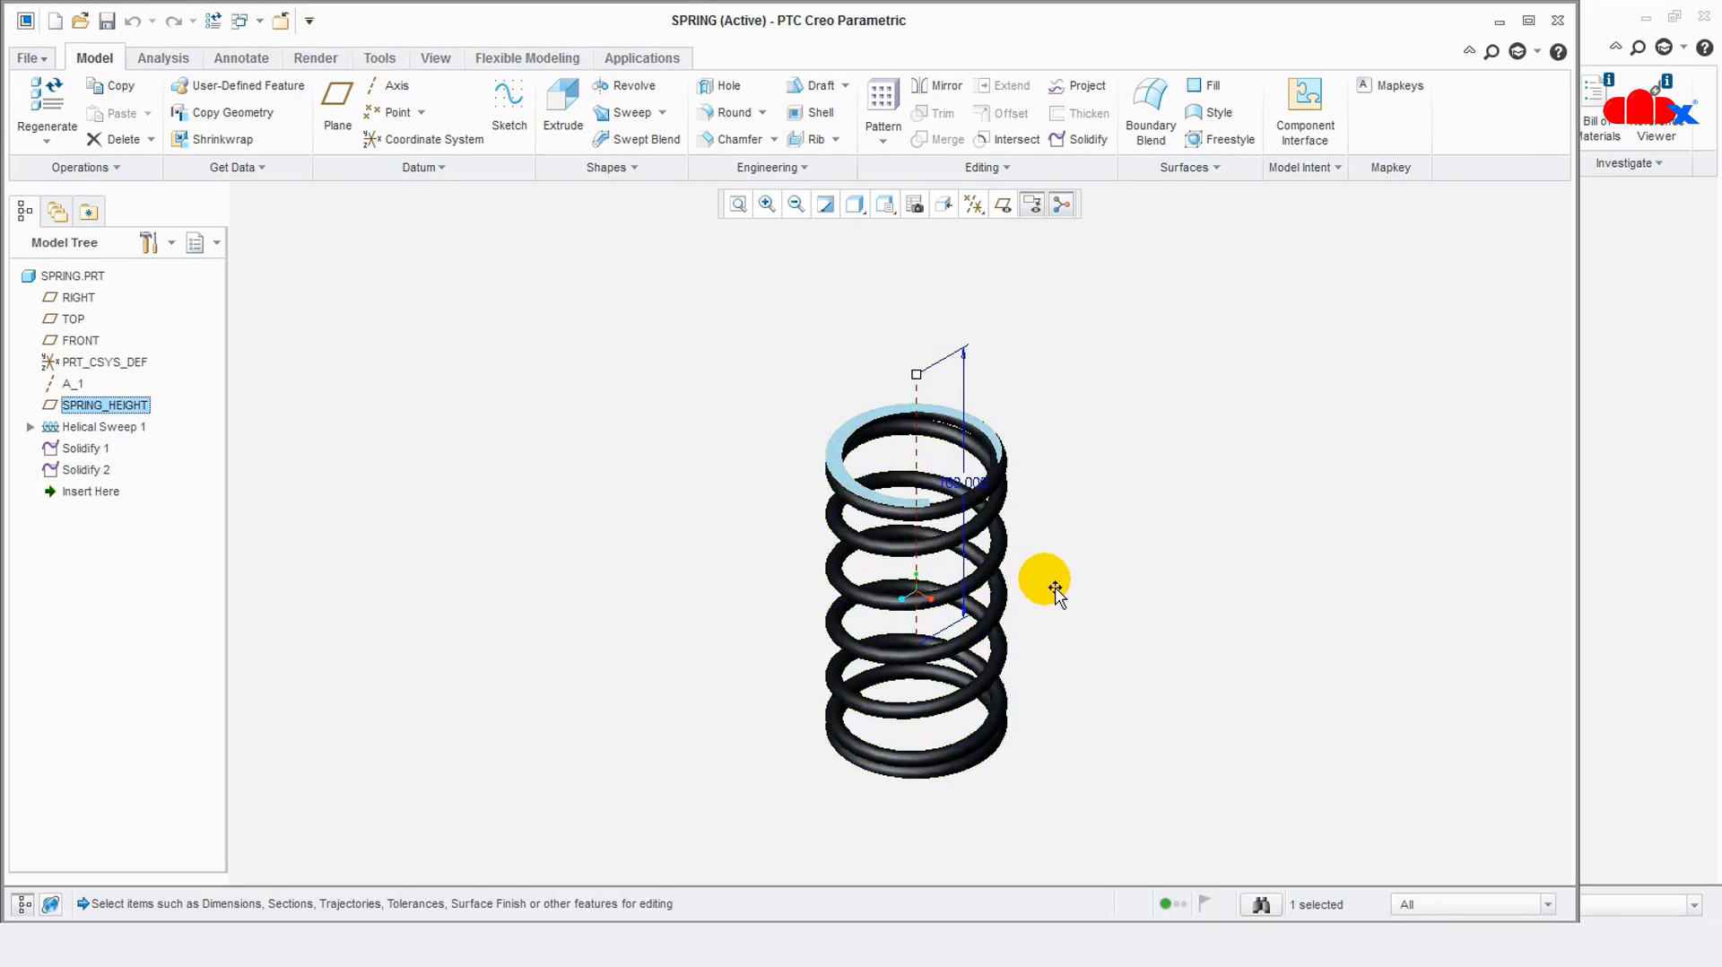
middle_click_drag(1046, 584, 1301, 597)
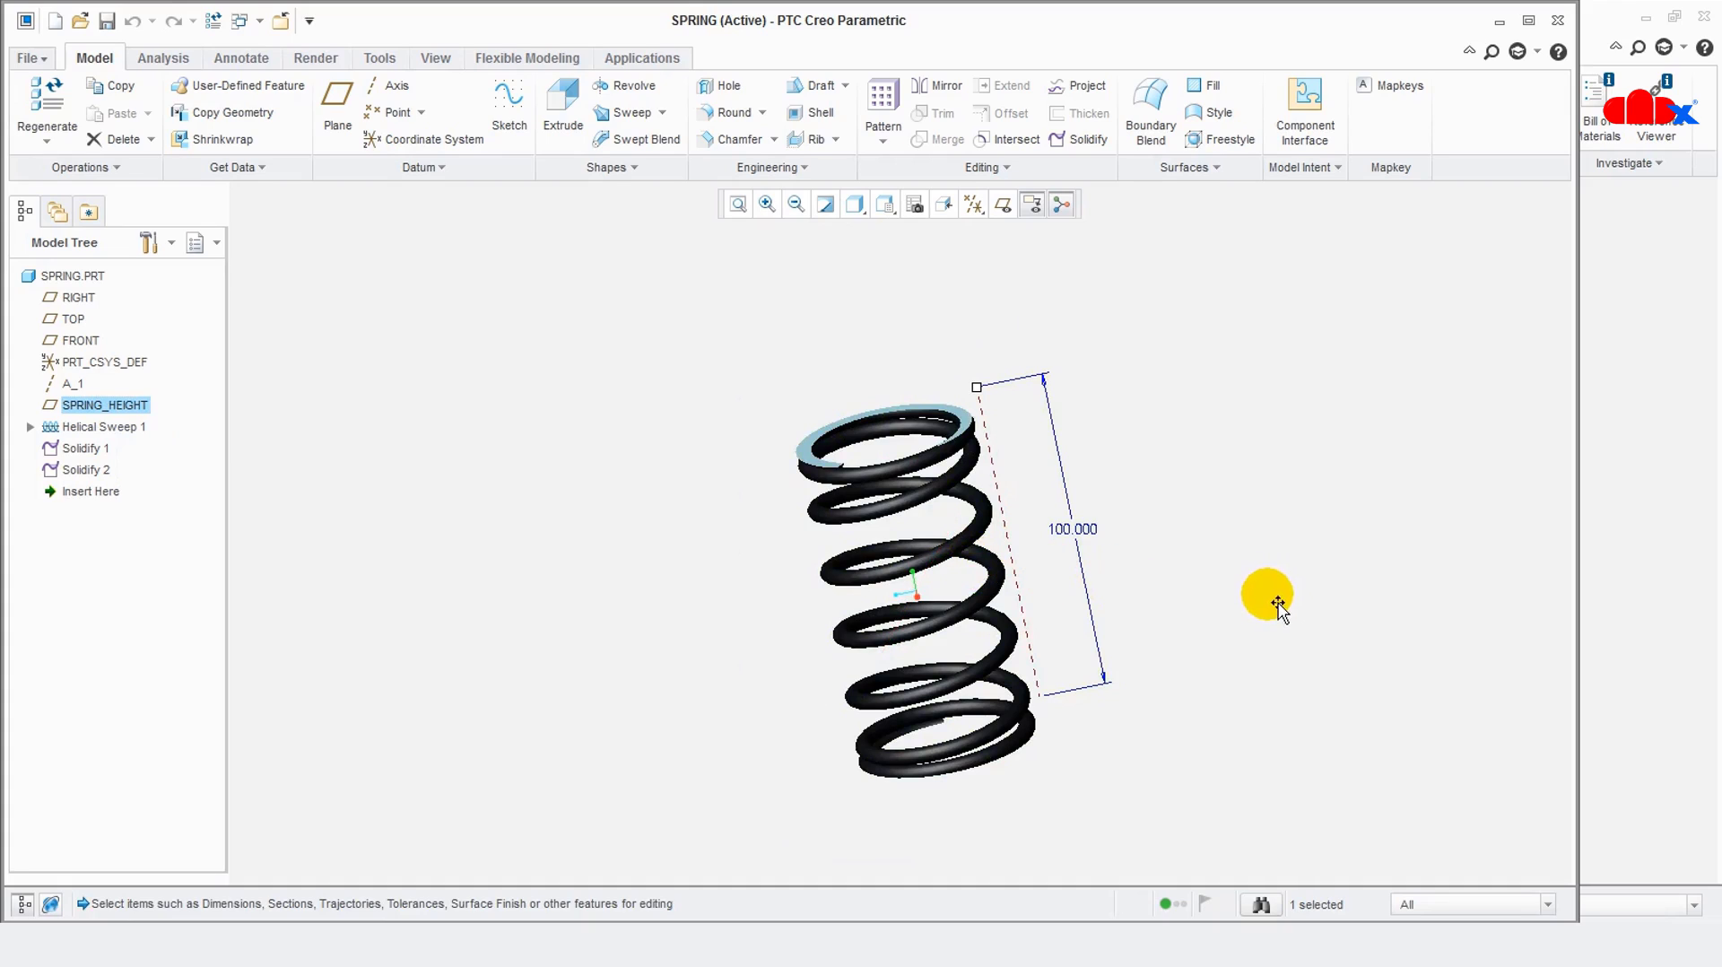
left_click(532, 589)
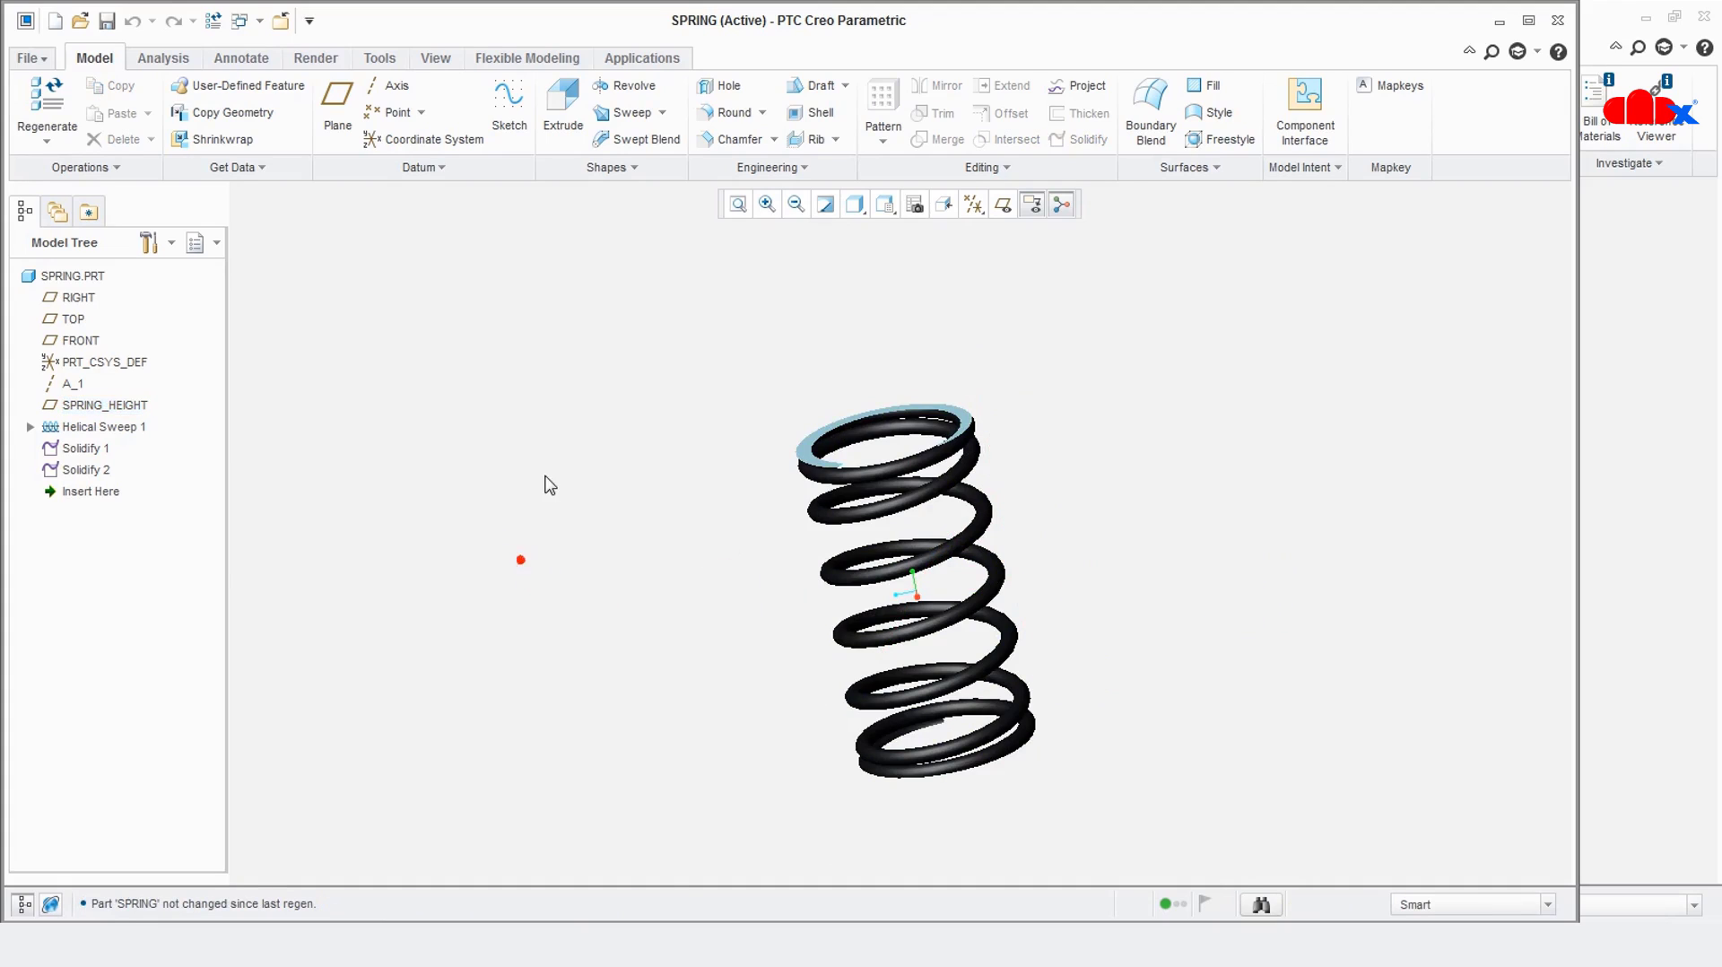
Switch to the SPRING1.PRT window and edit the definition of Helical Sweep 1
left_click(244, 20)
left_click(304, 47)
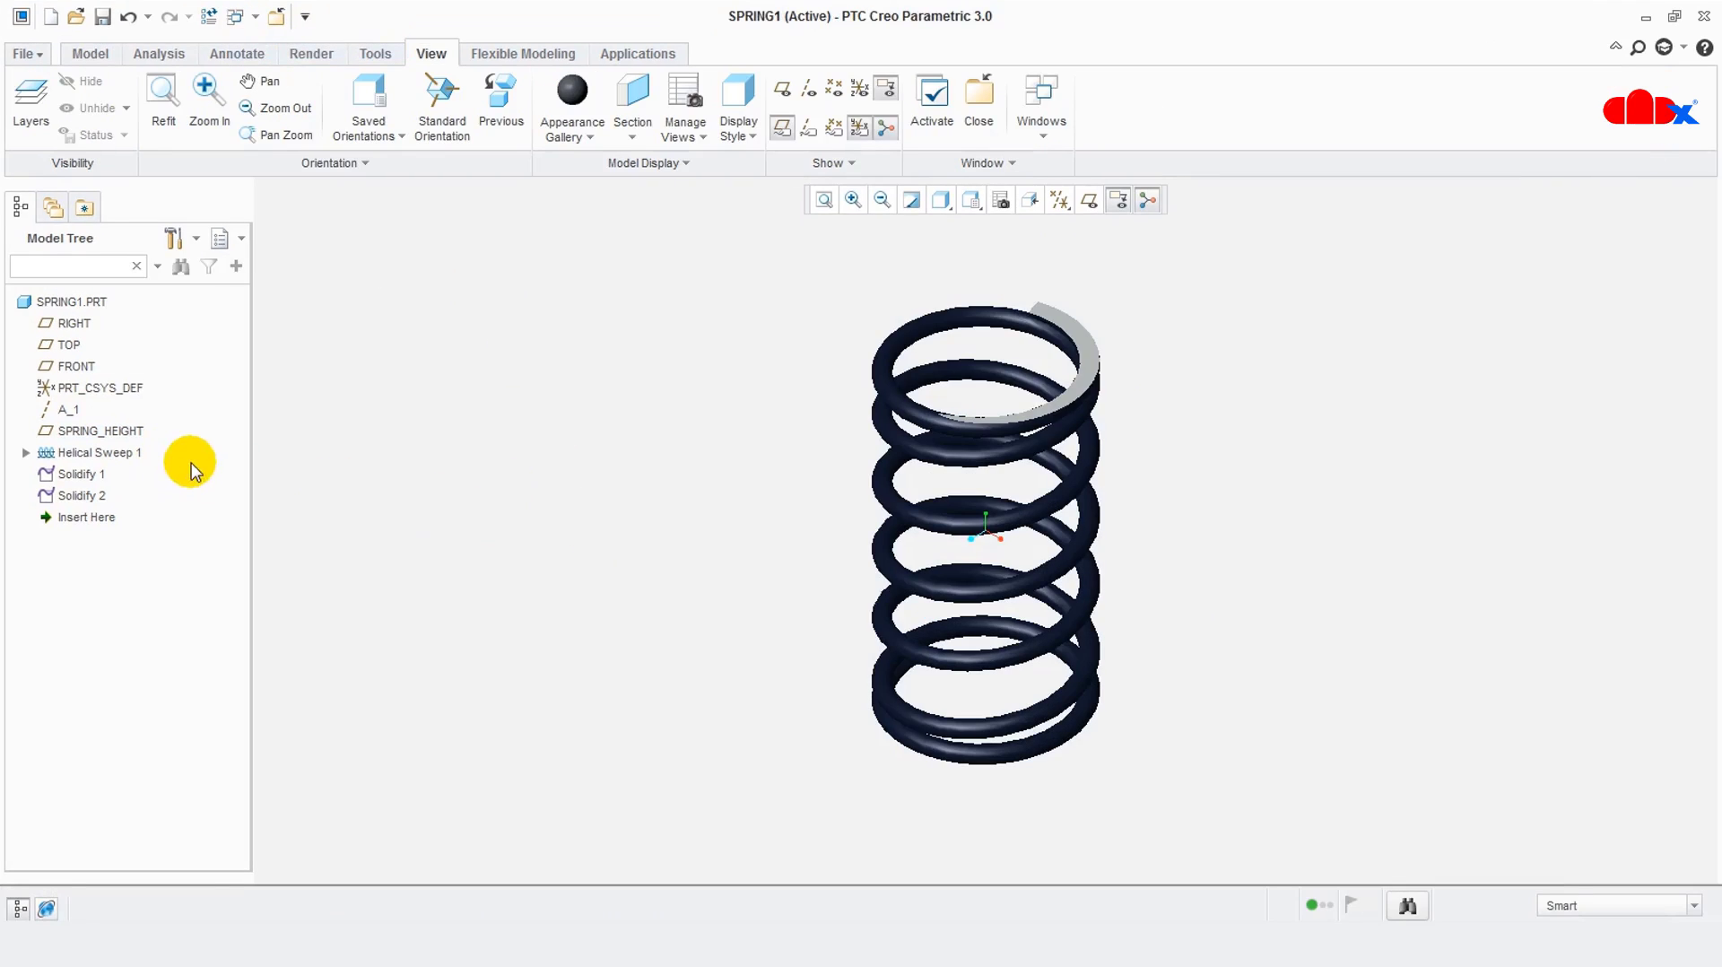
right_click(132, 453)
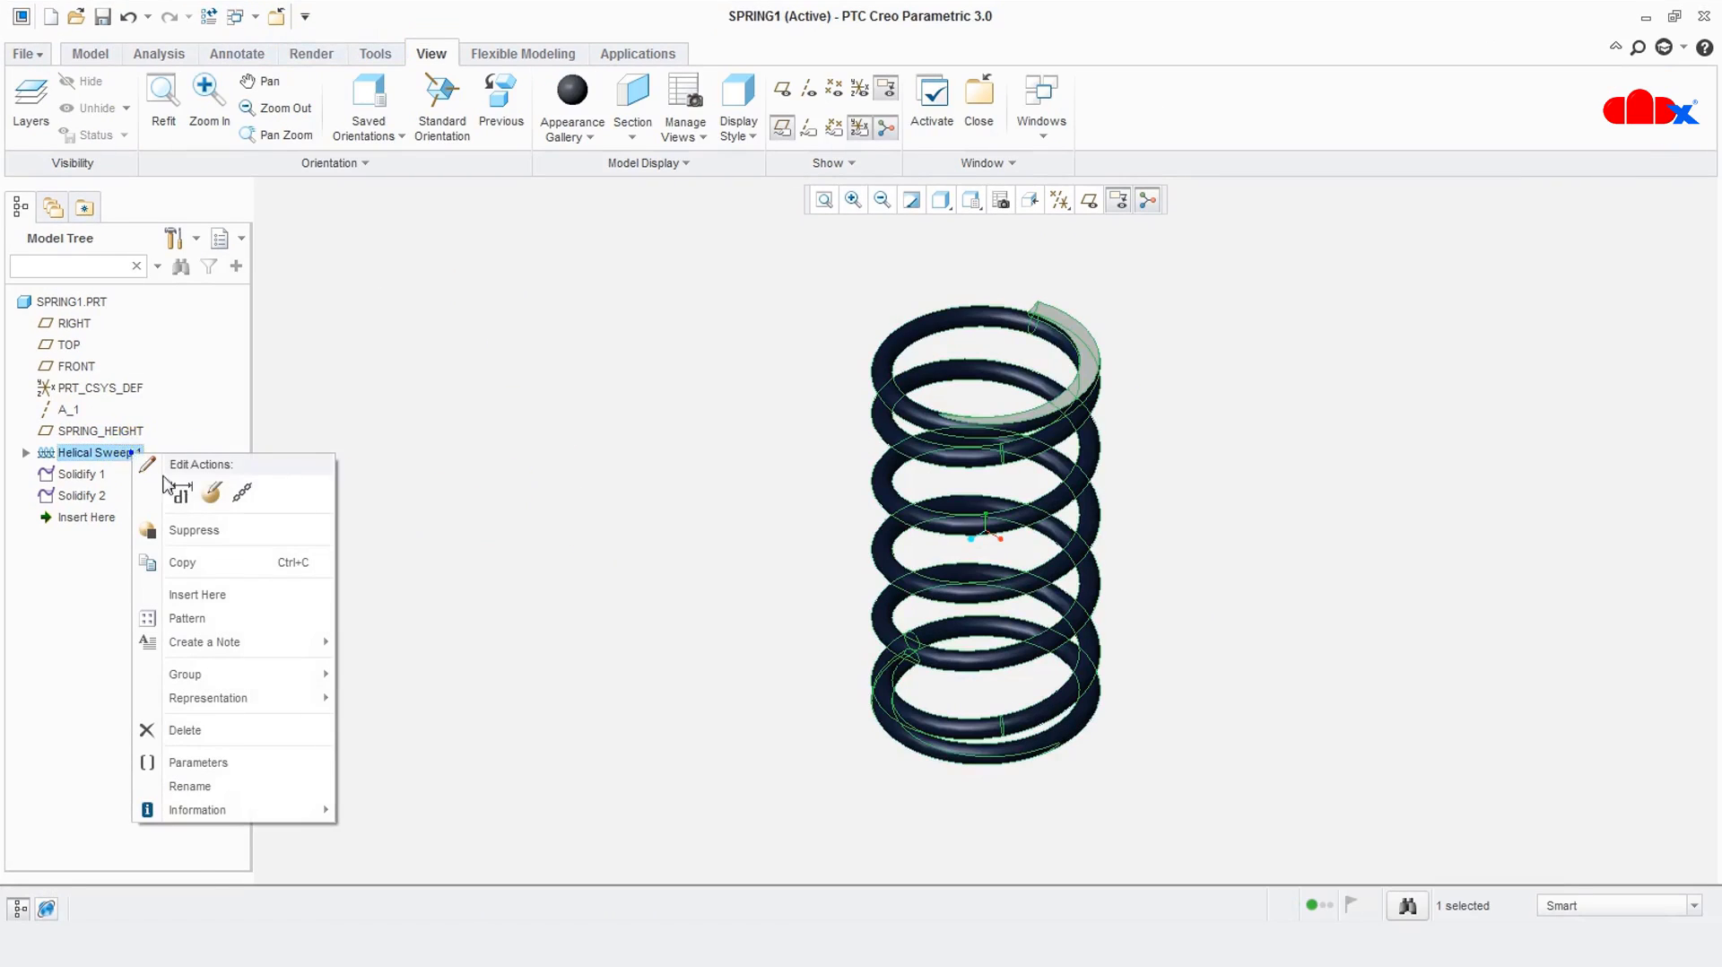
left_click(225, 489)
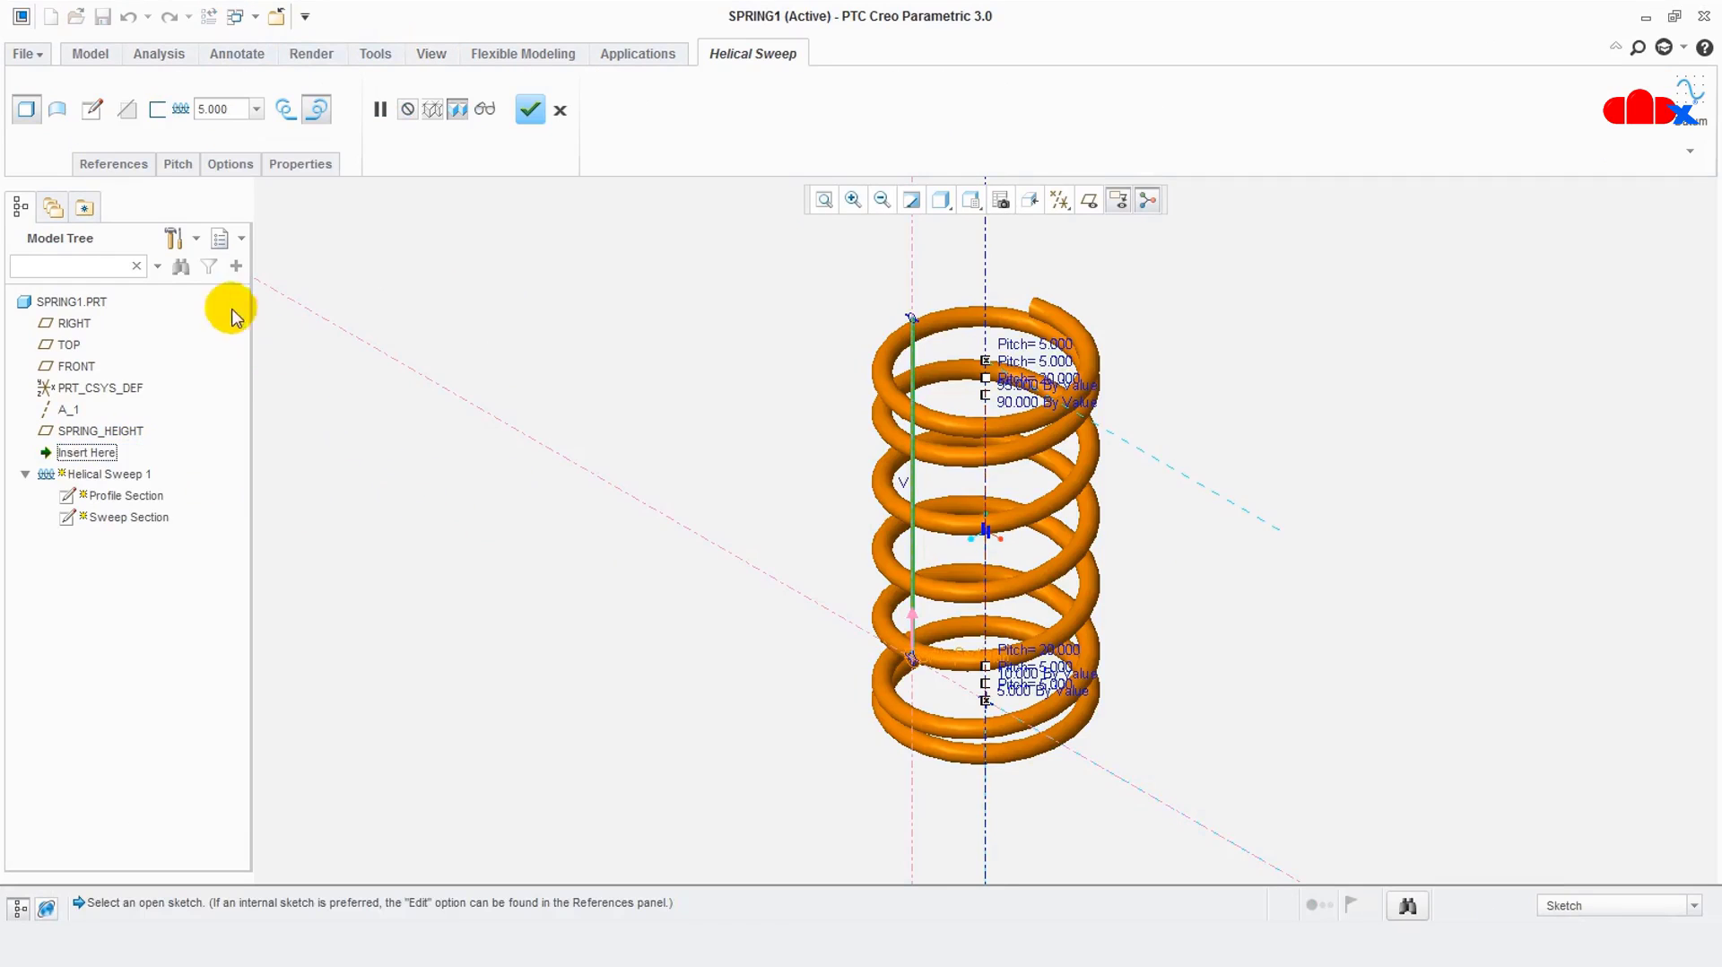
Examine the helix profile sketch with the datum planes displayed, then return to the helical sweep definition
left_click(128, 164)
left_click(253, 228)
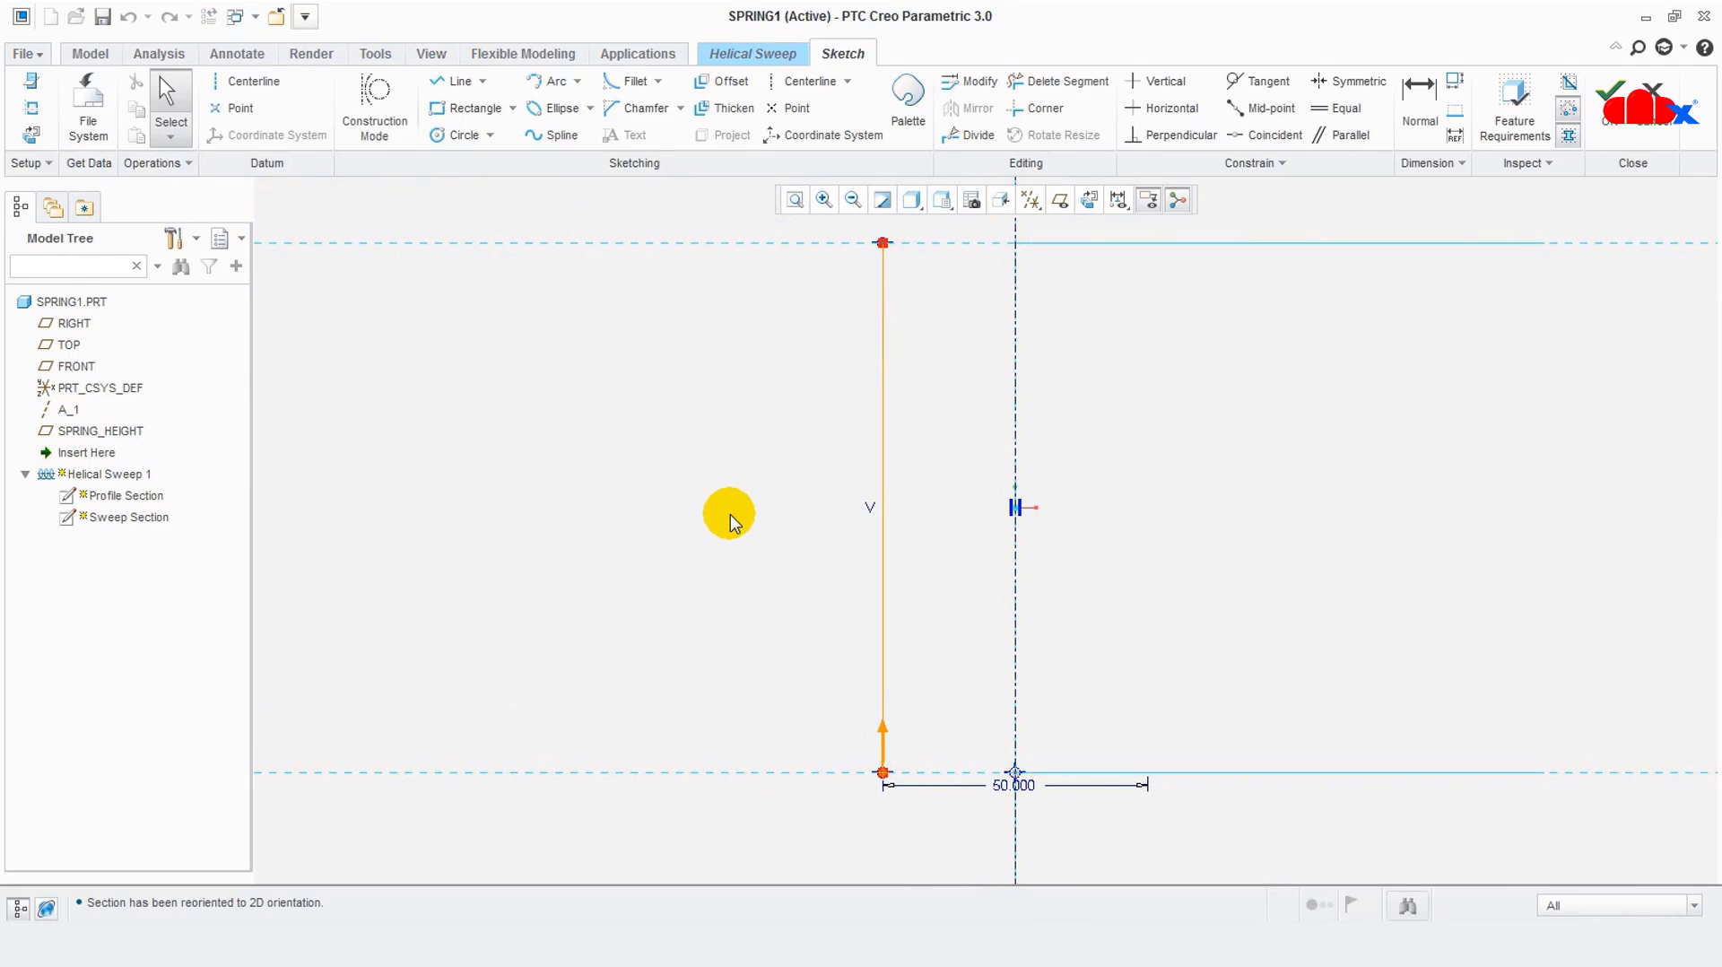
key("F2")
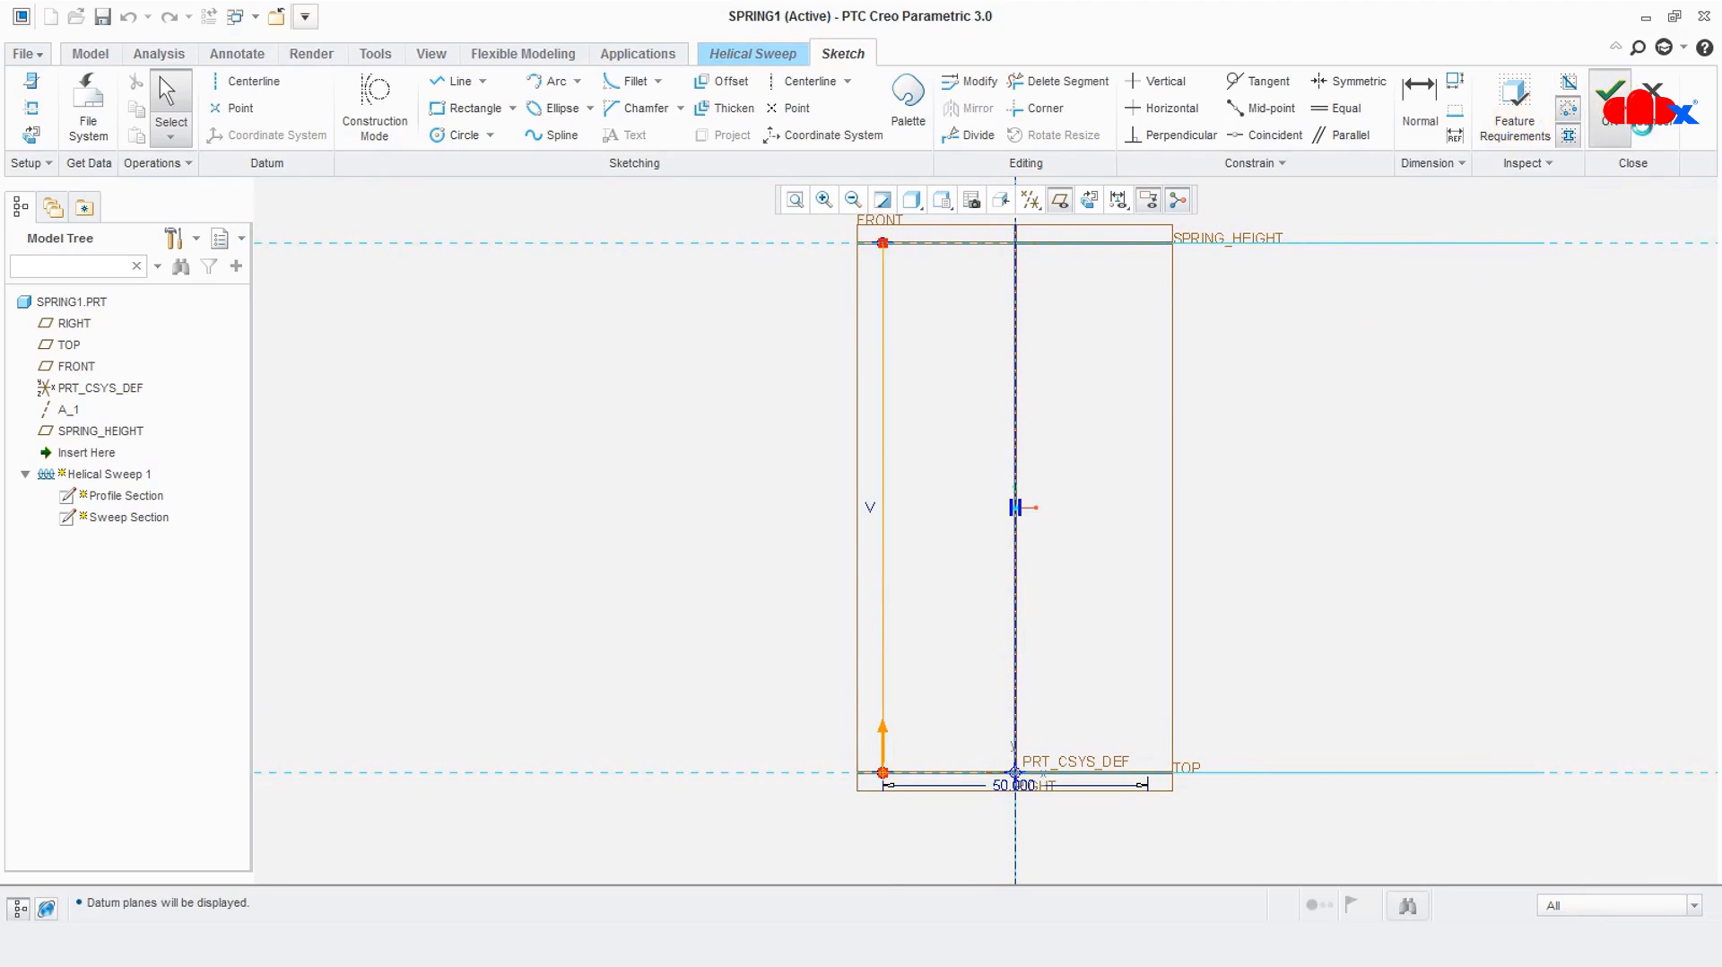
left_click(1611, 104)
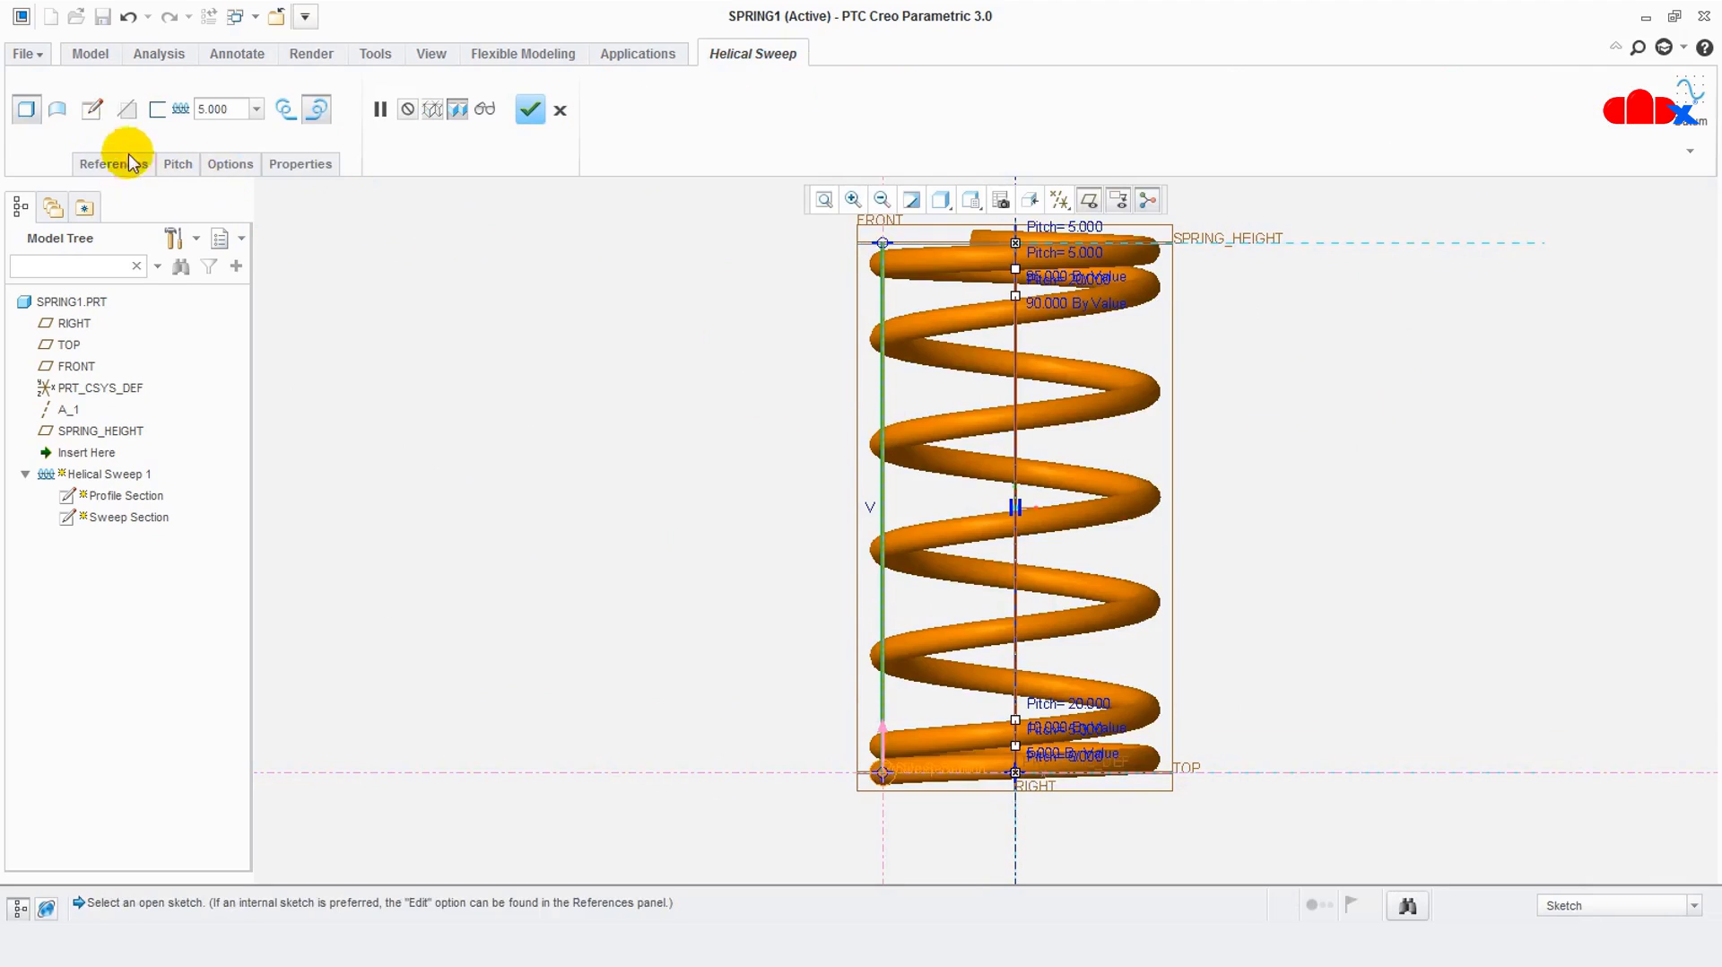
Examine the circular wire section sketch at the start of the helix profile, then close it
left_click(93, 111)
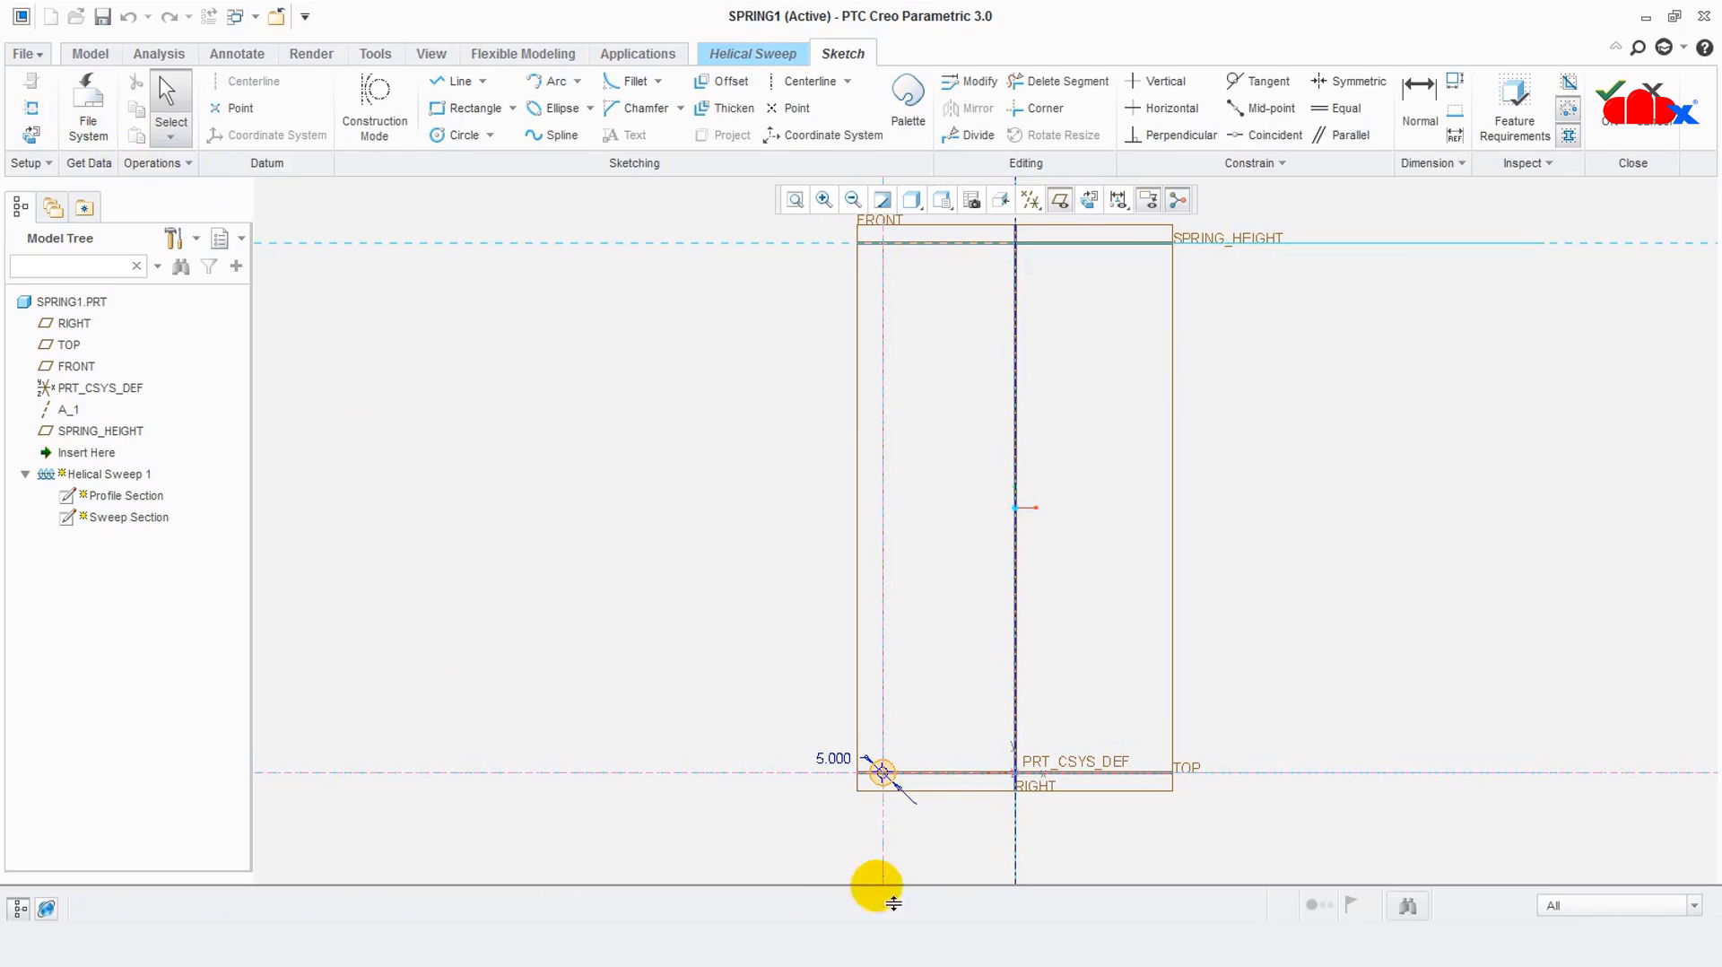
scroll(921, 827, "up", 3)
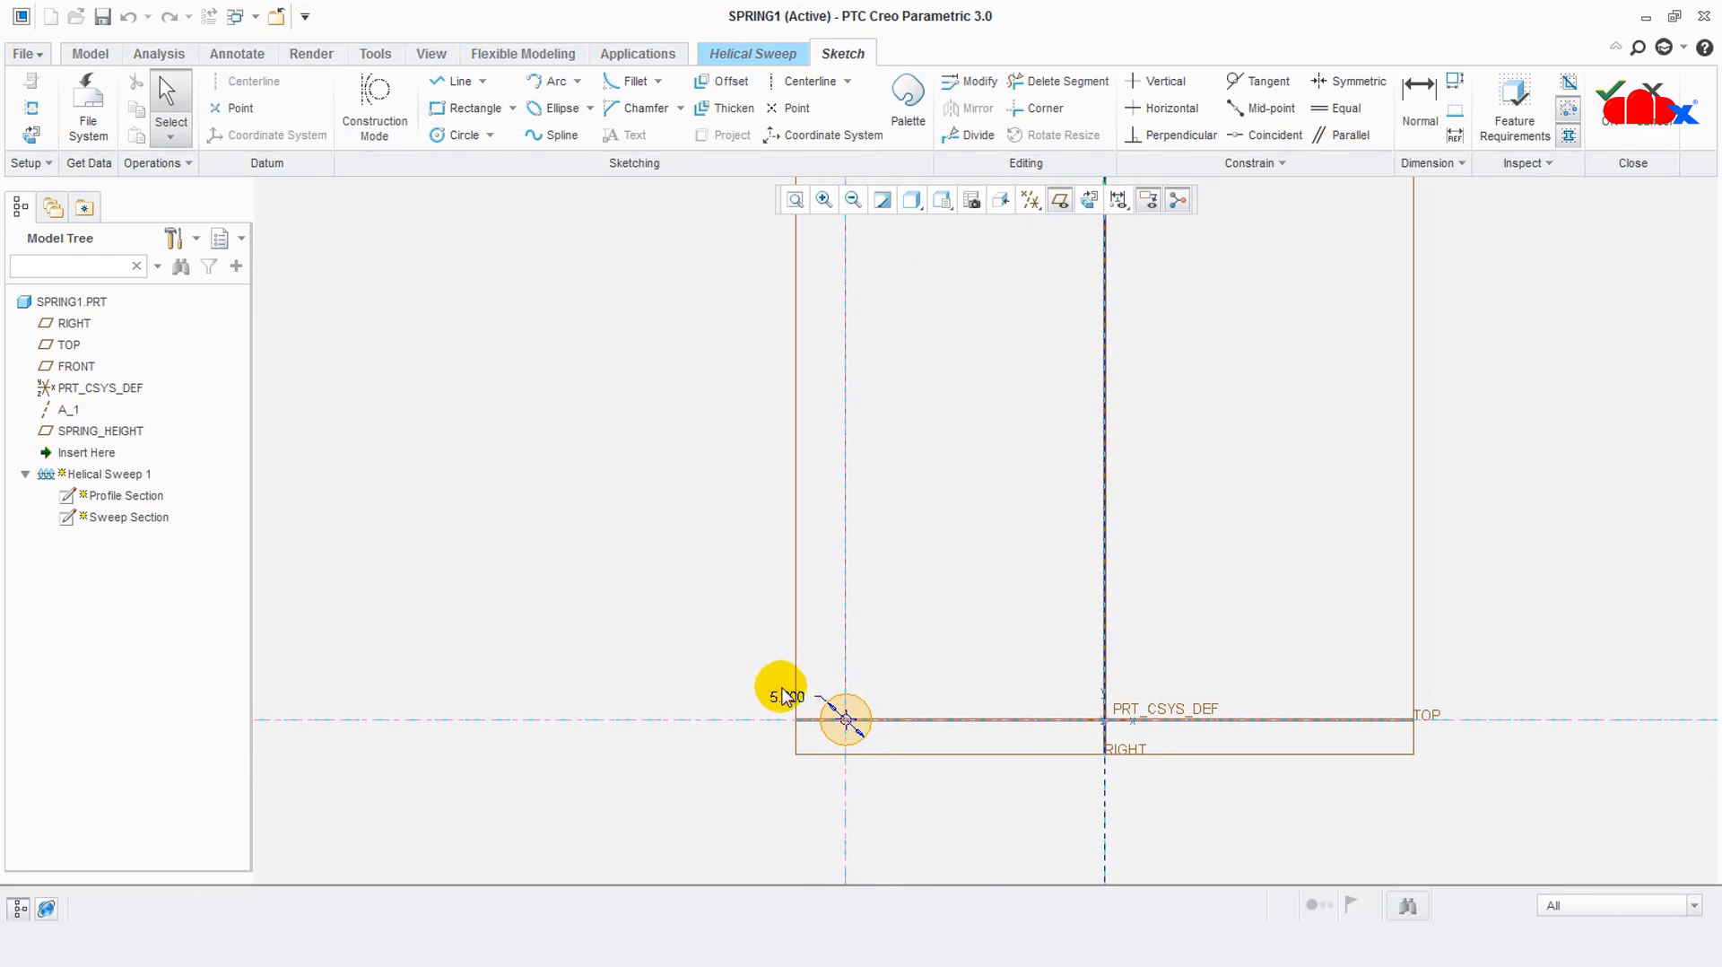
scroll(1072, 723, "down", 2)
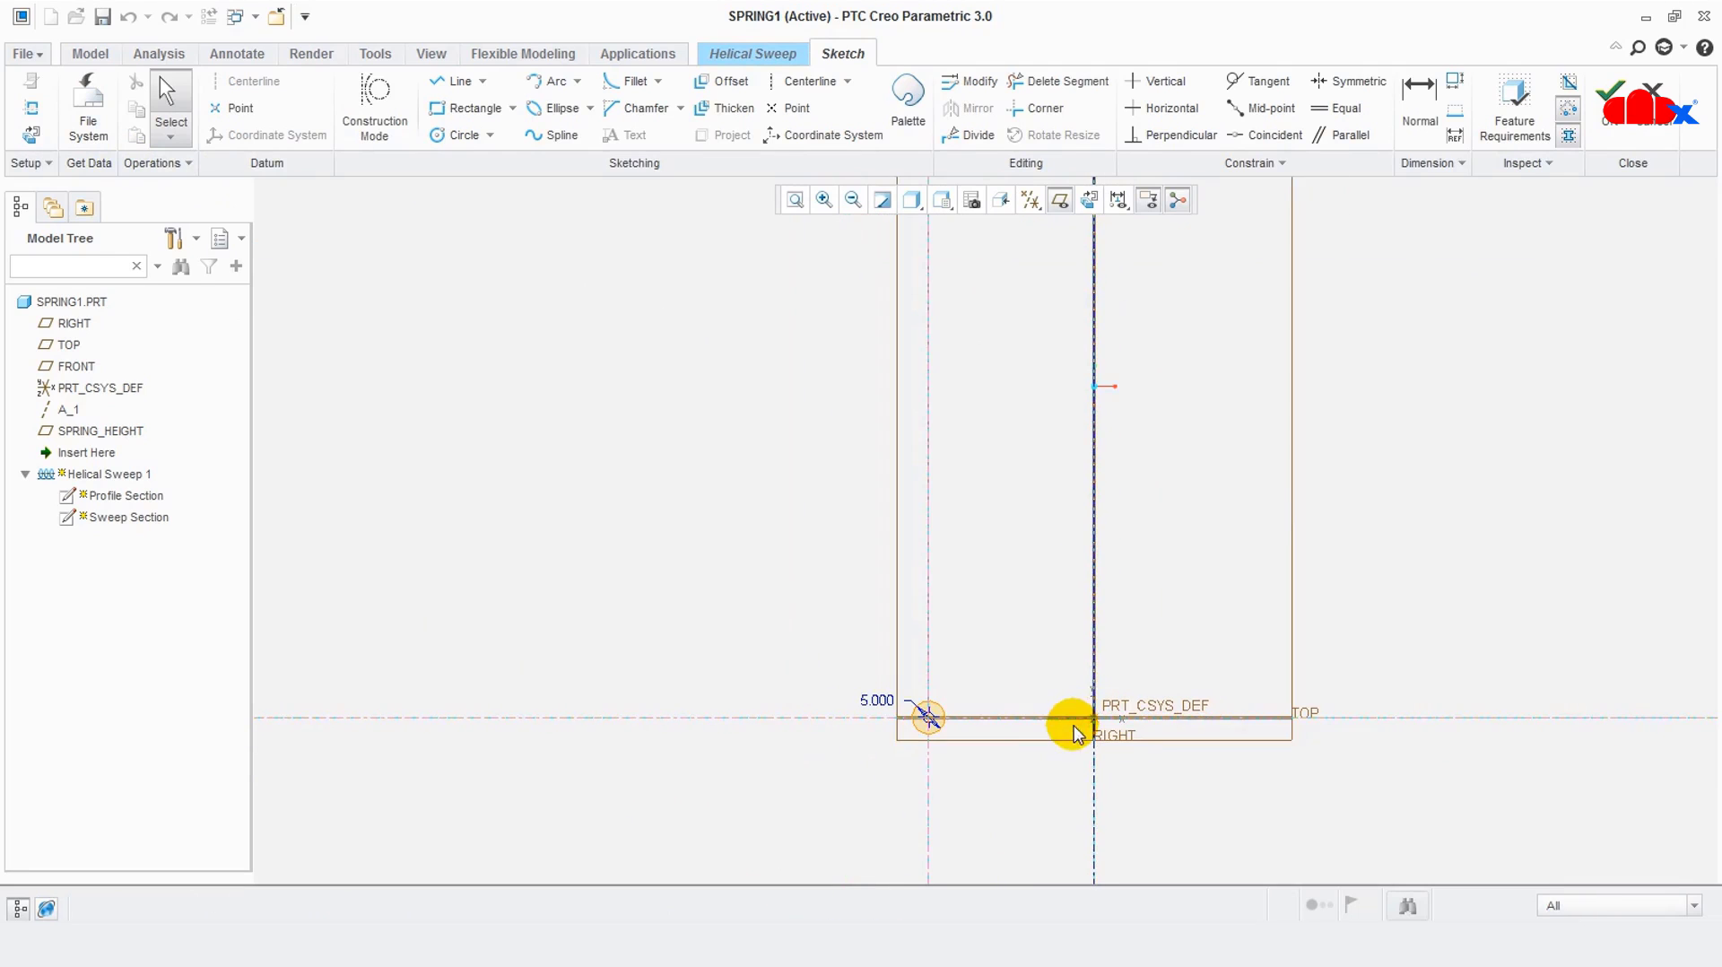
left_click(1601, 126)
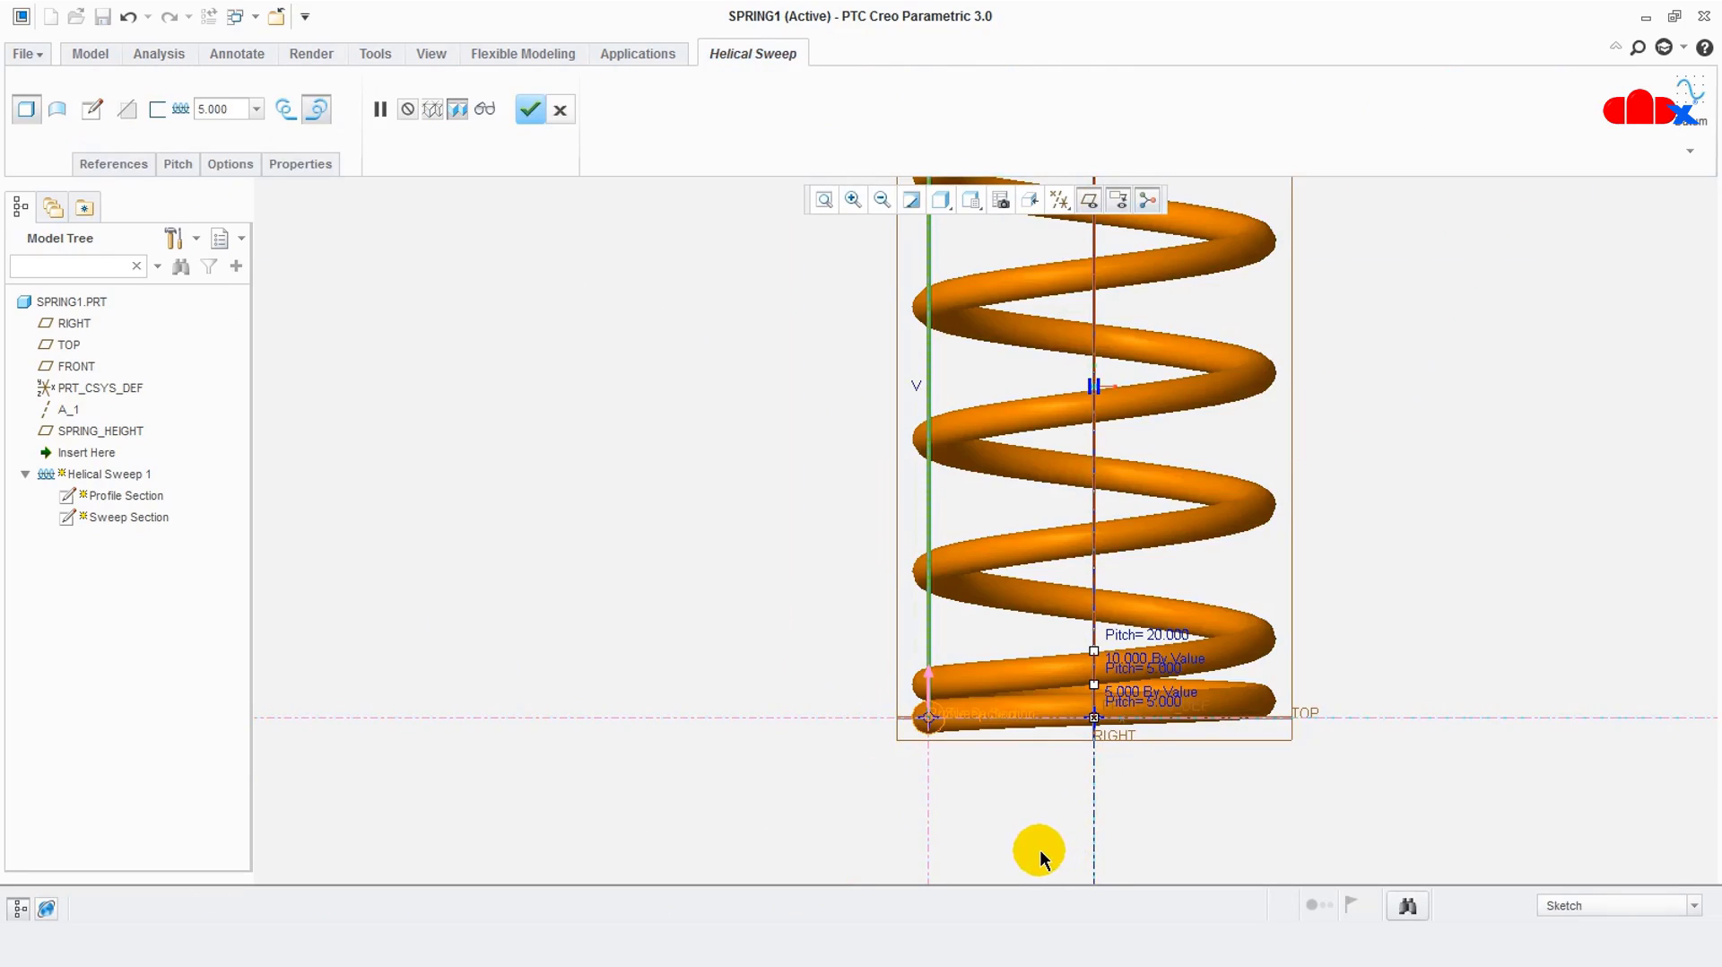
Show the helical sweep's pitch table to review its pitch values and locations
scroll(1031, 847, "down", 2)
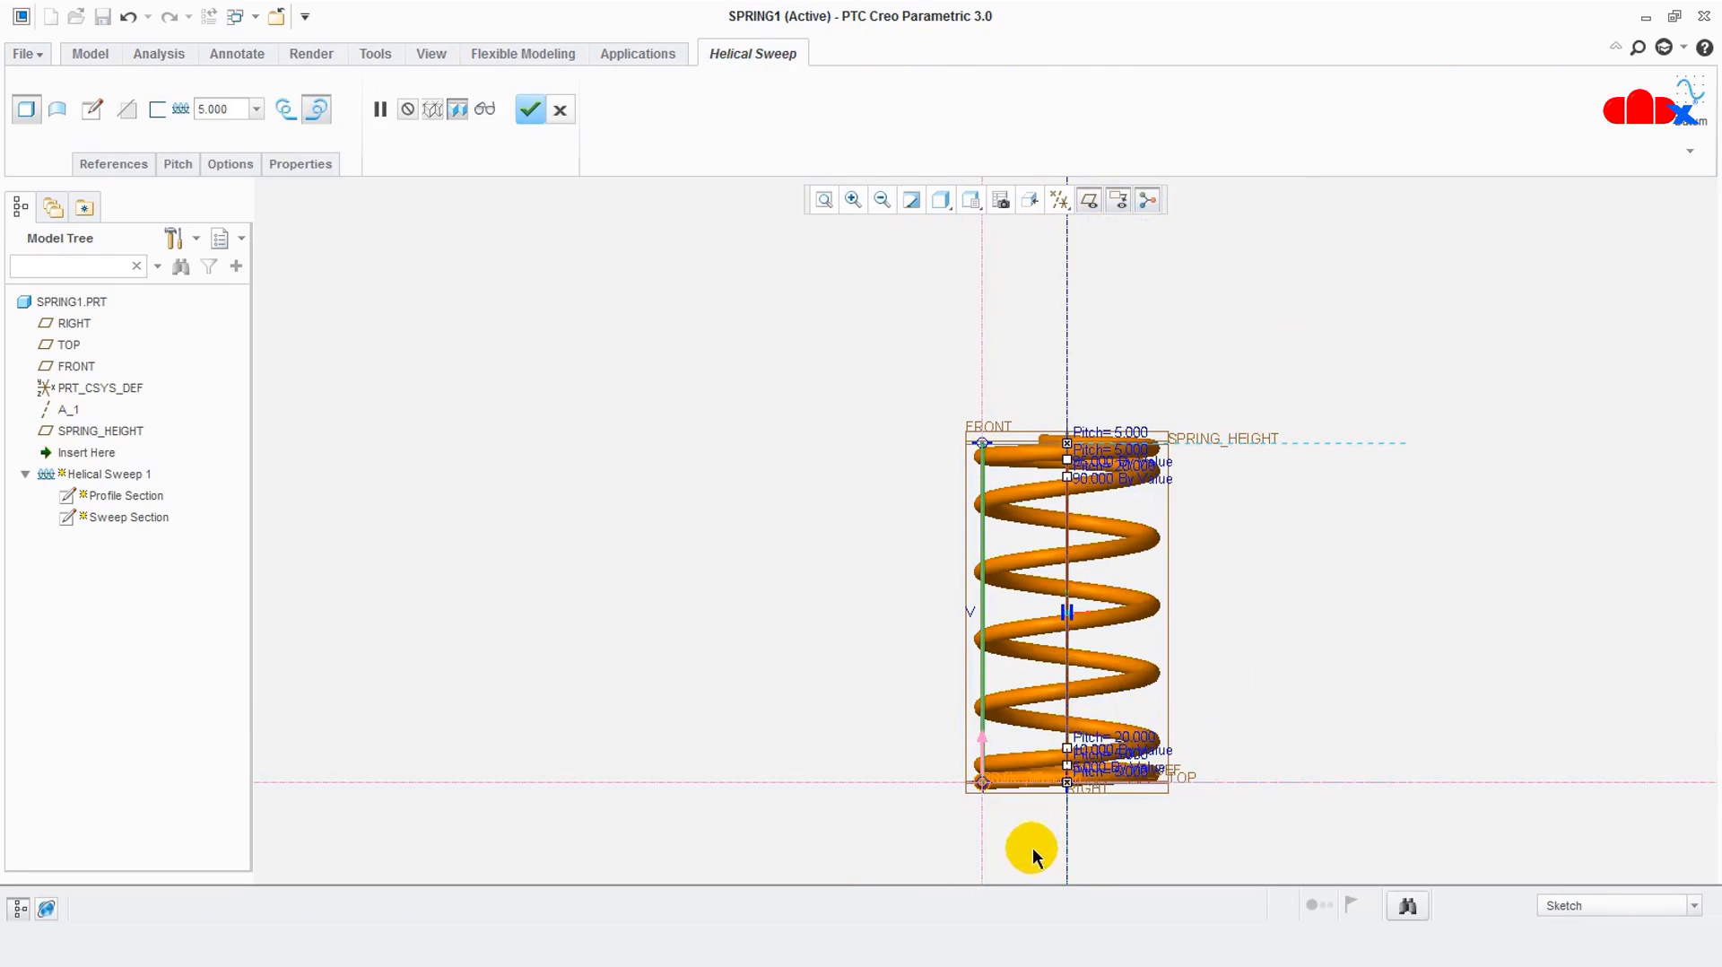
left_click(179, 164)
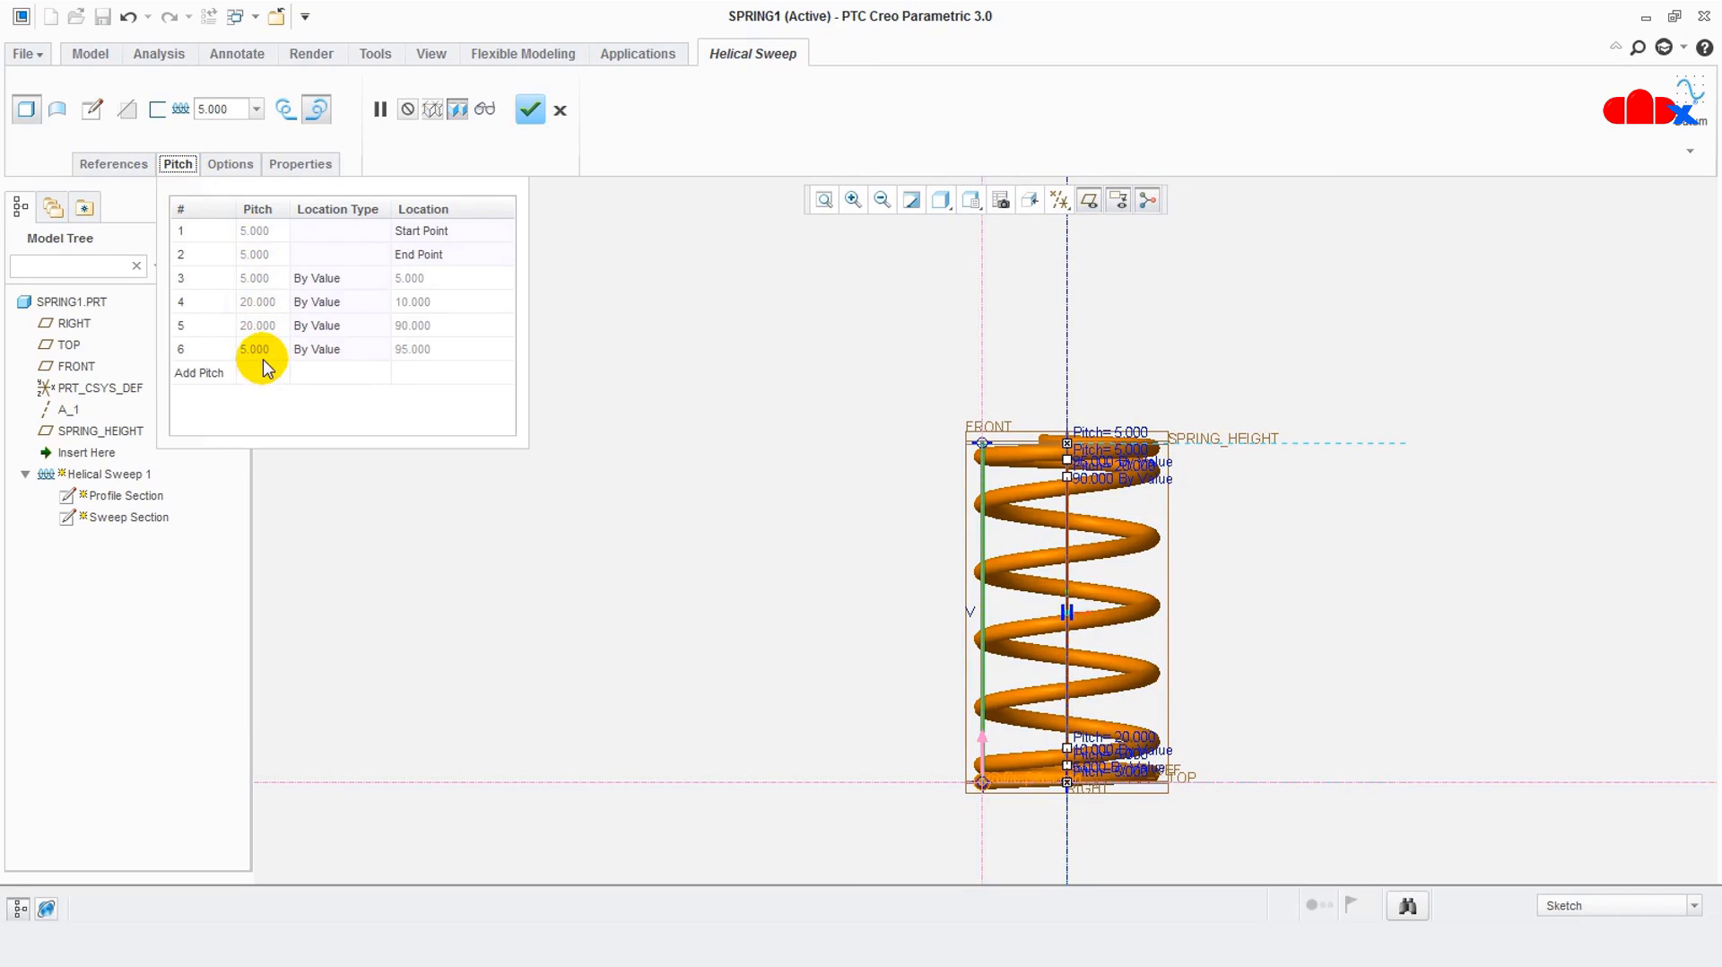
Examine the spring against its pitch table, check the location type choices for pitch point 3, and close the helical sweep definition
mouse_move(257, 307)
scroll(1122, 648, "up", 4)
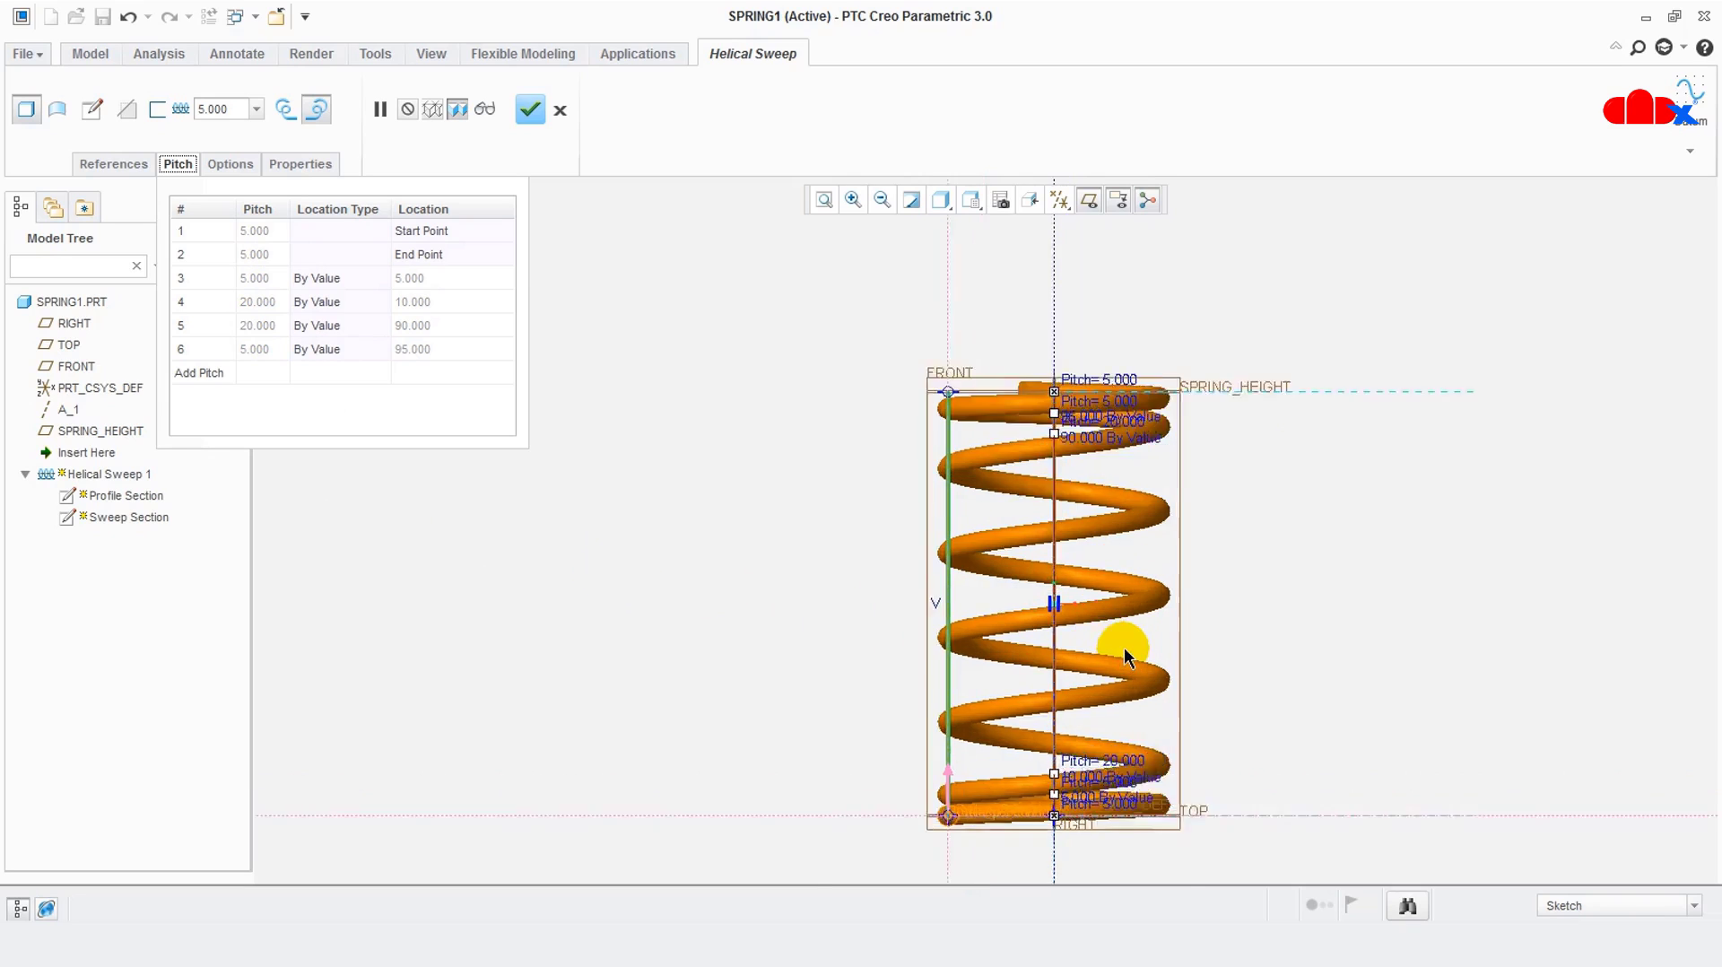
scroll(1176, 645, "down", 2)
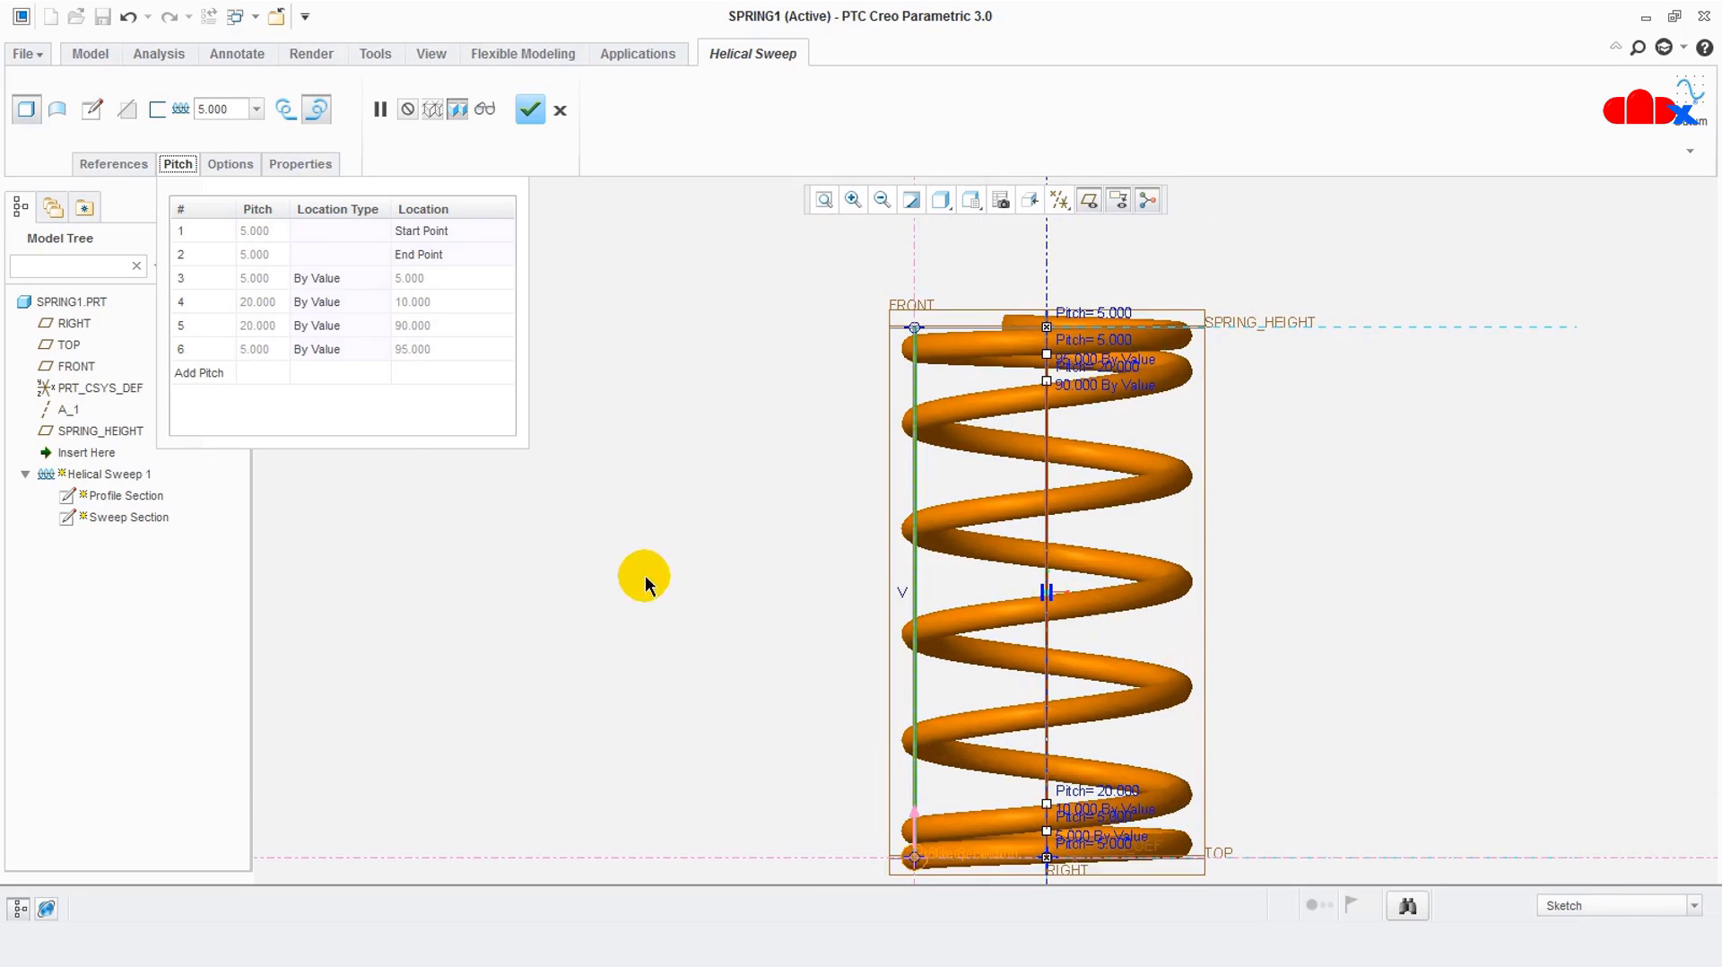
left_click(368, 283)
left_click(377, 283)
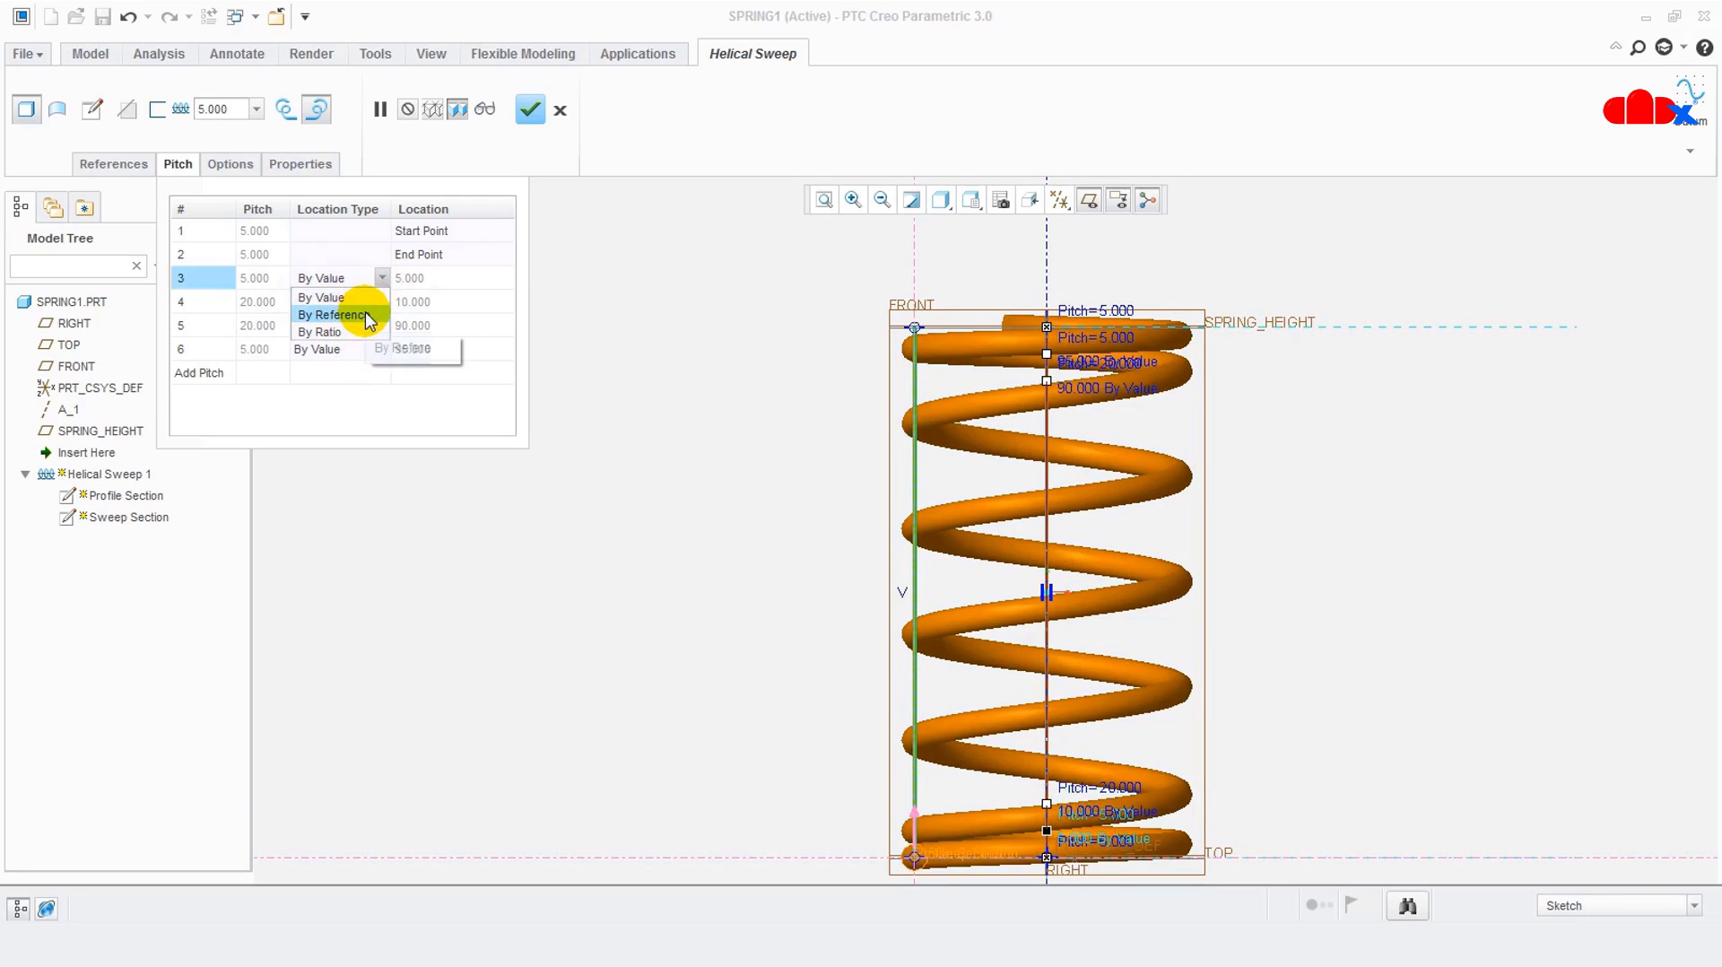
left_click(608, 582)
left_click(584, 488)
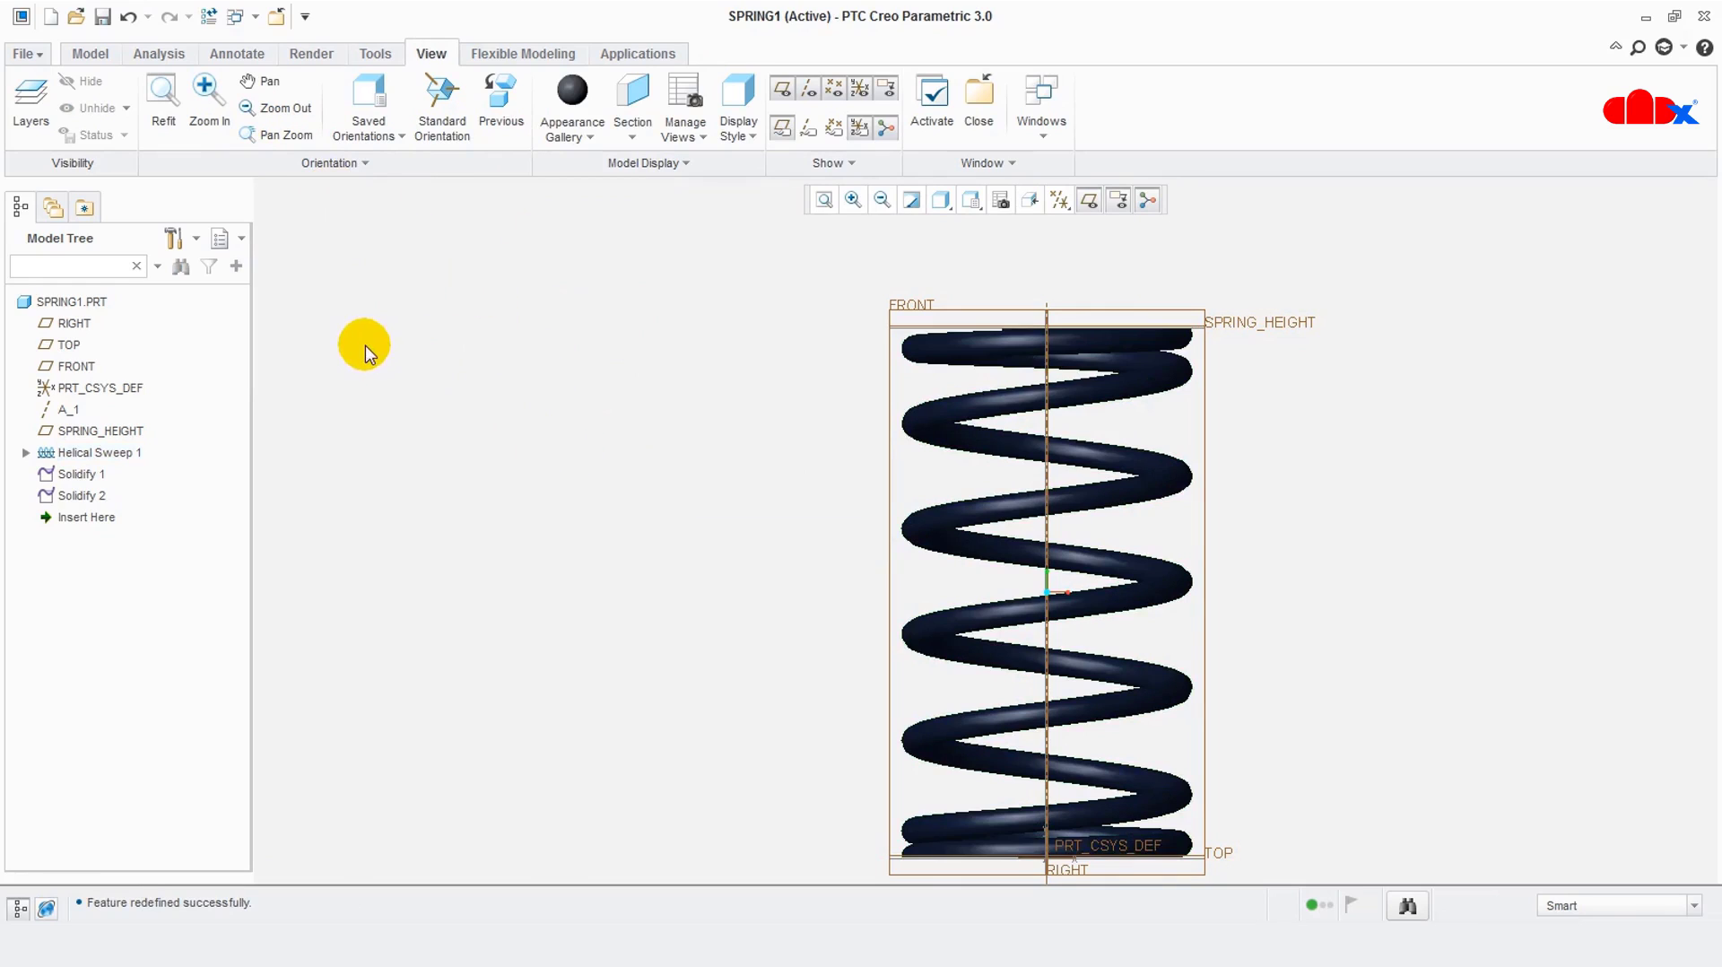
Set SPRING1.PRT to the standard orientation, hide the datum planes and examine the flat-cut face of the upper end coil
left_click(237, 16)
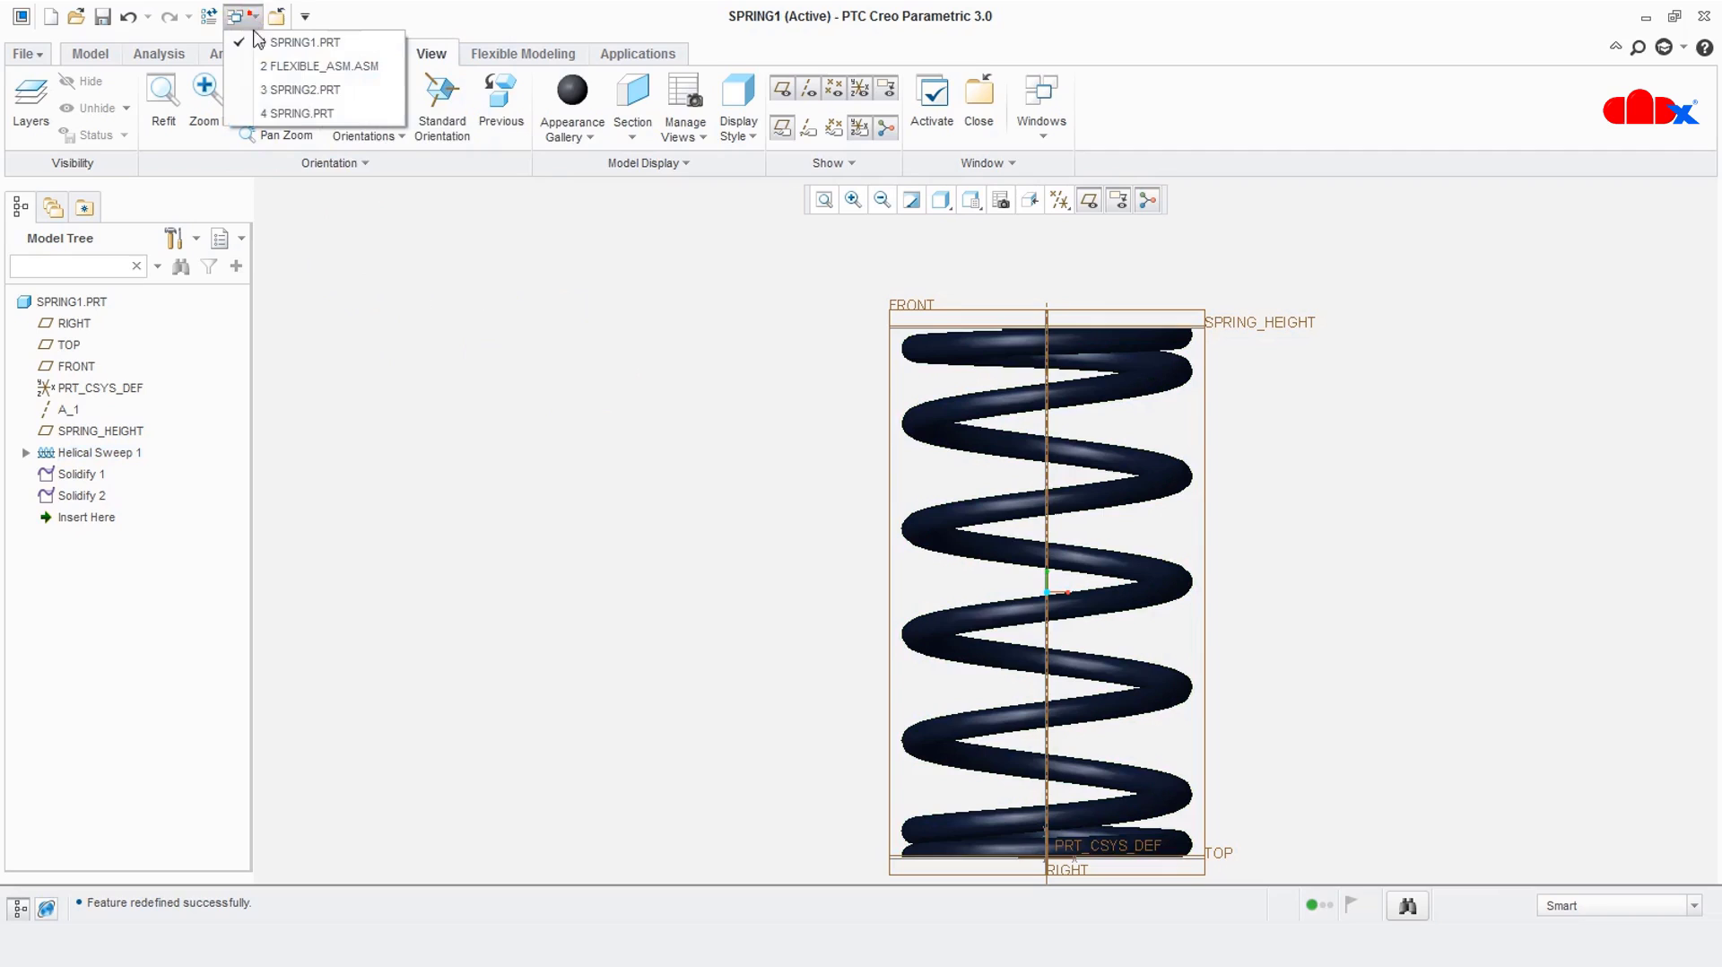
left_click(303, 116)
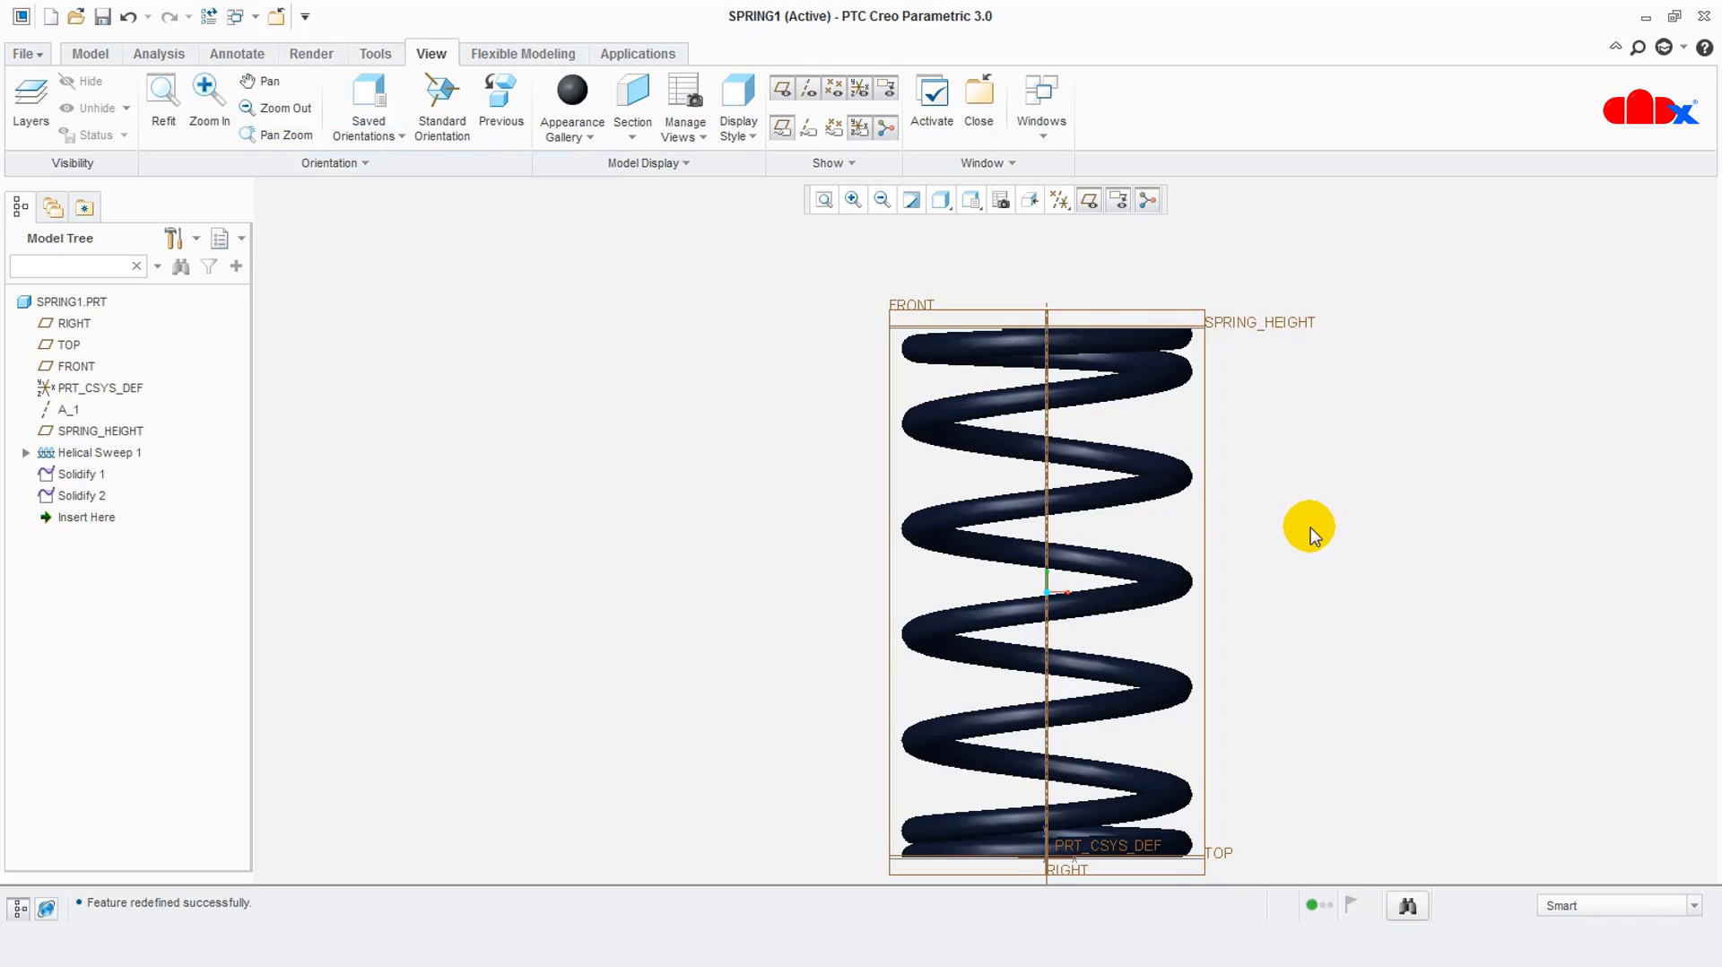
key("ctrl+d")
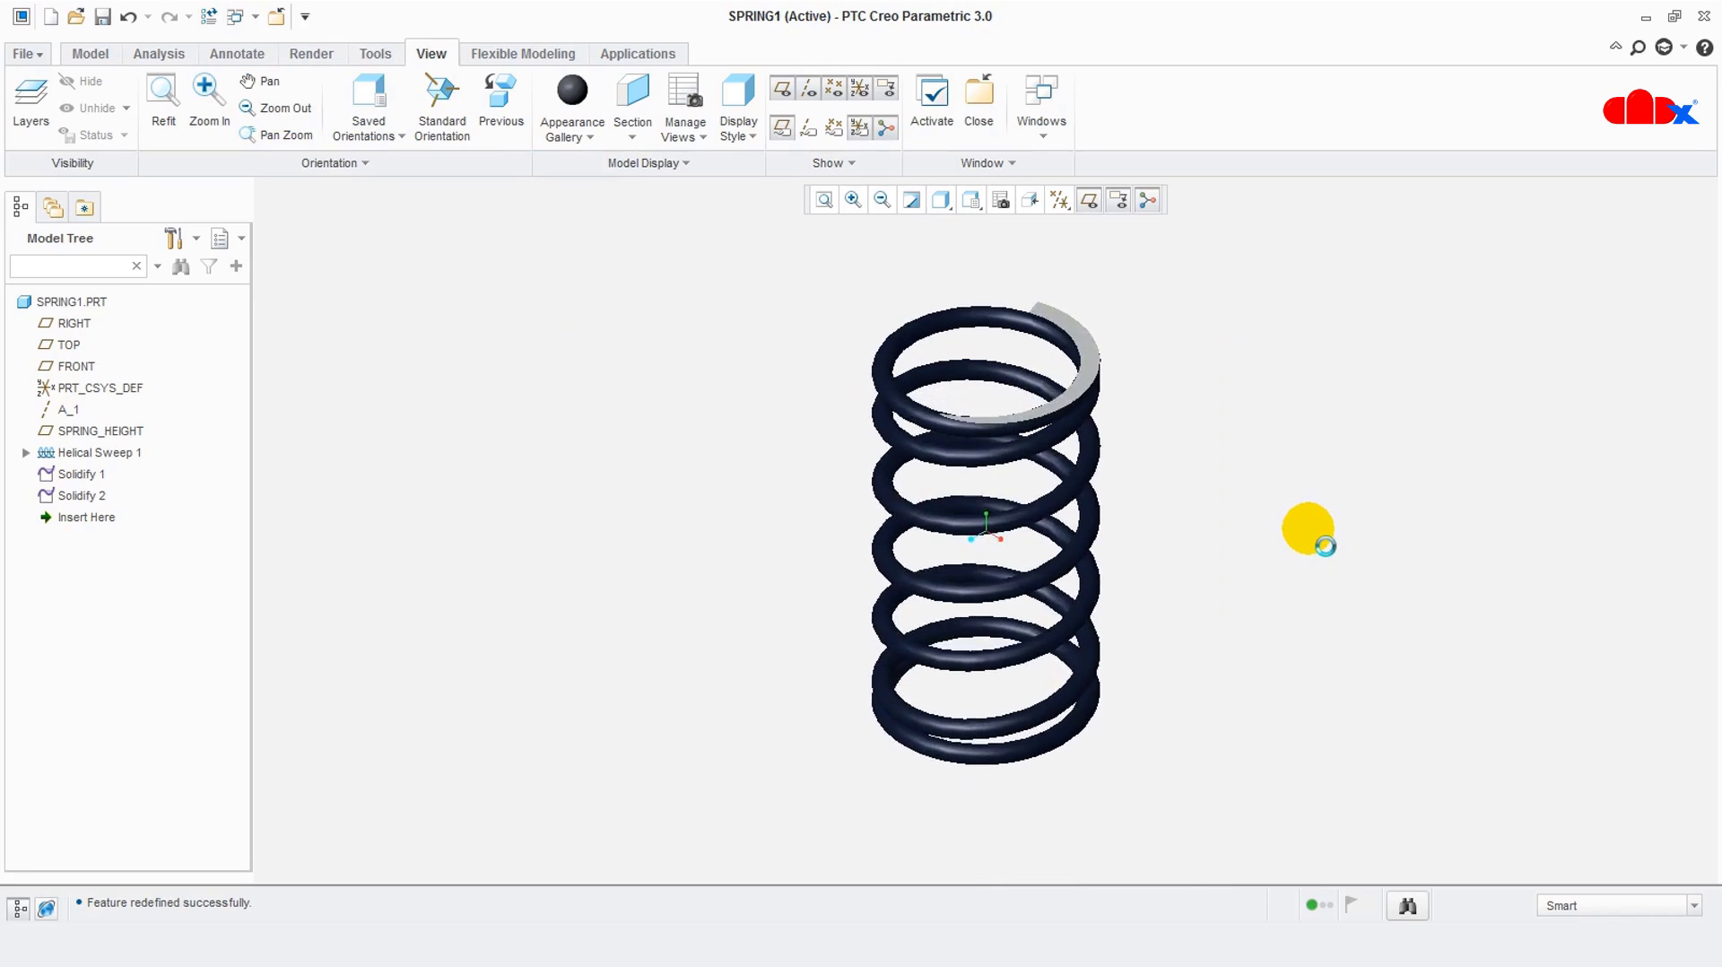
scroll(1062, 411, "up", 2)
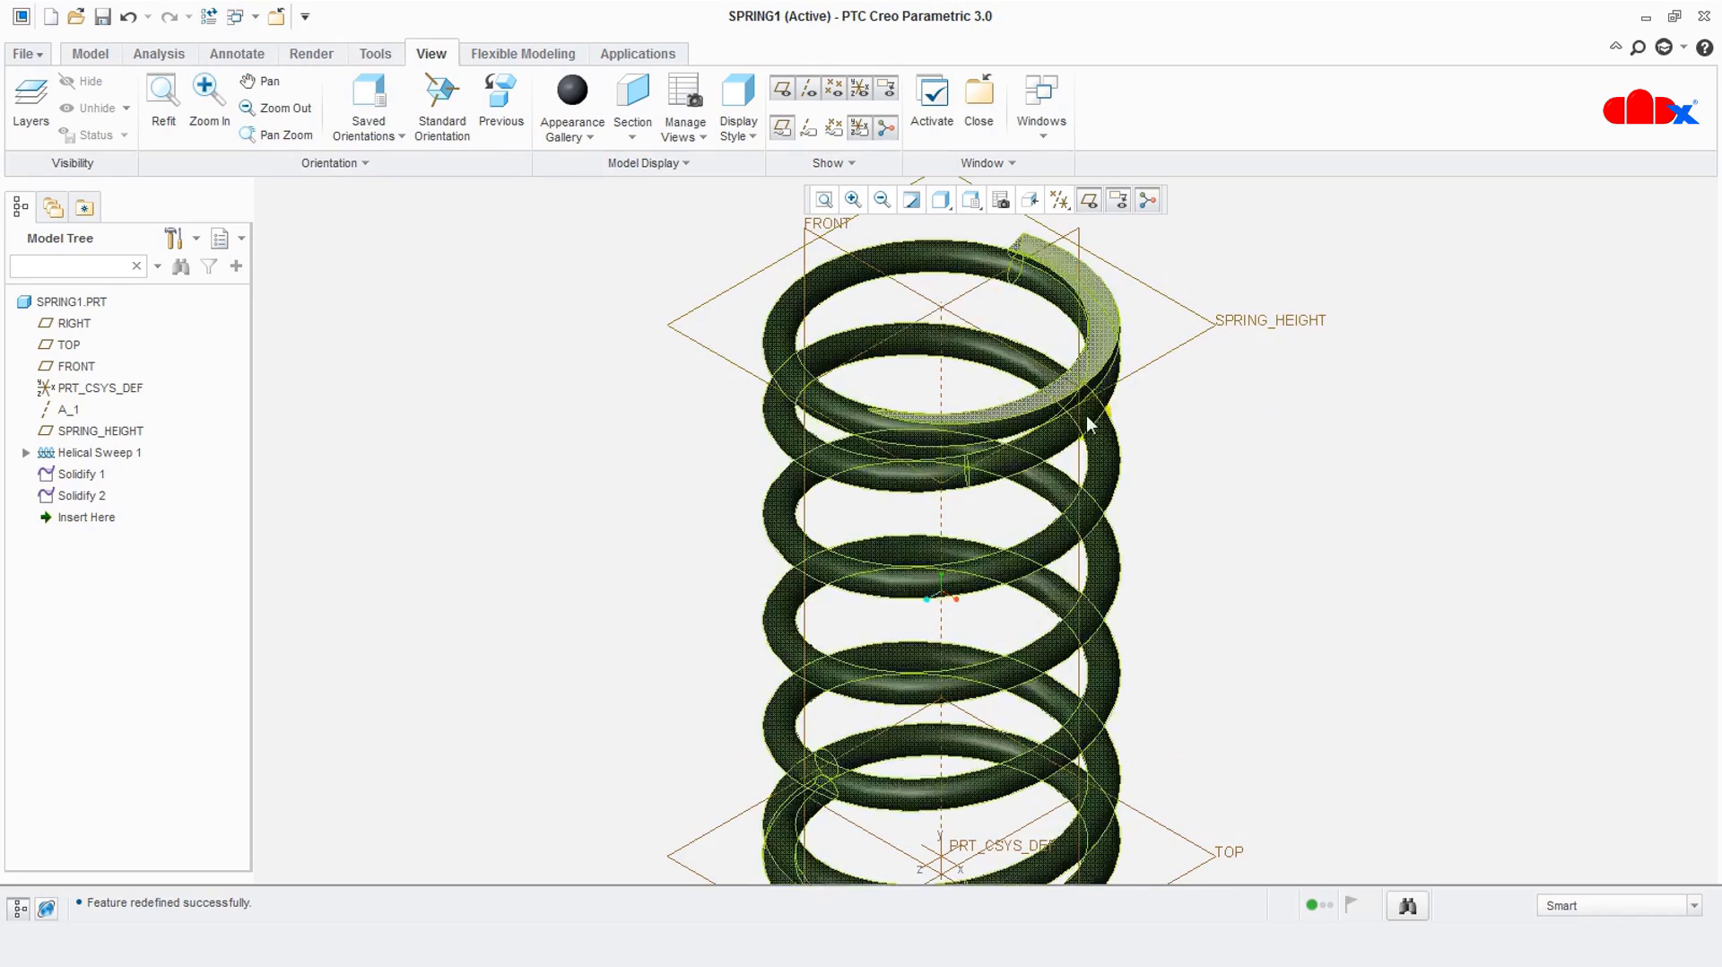
scroll(1040, 437, "up", 2)
scroll(981, 514, "down", 3)
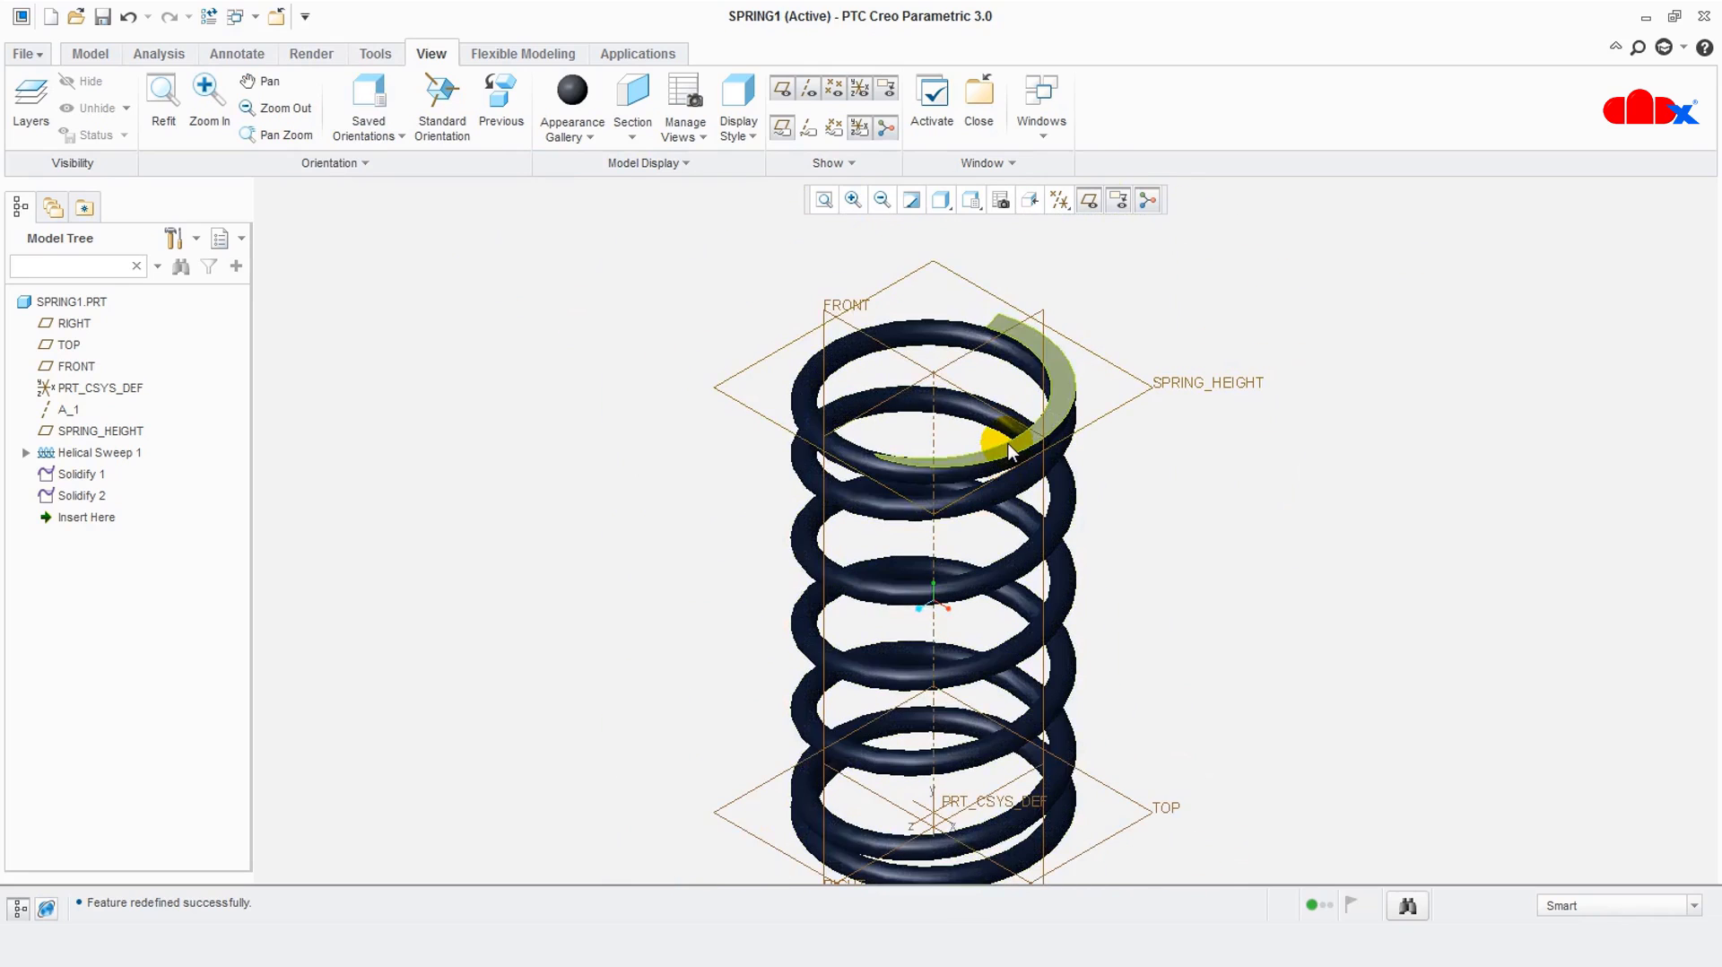
key("F2")
scroll(1008, 443, "up", 1)
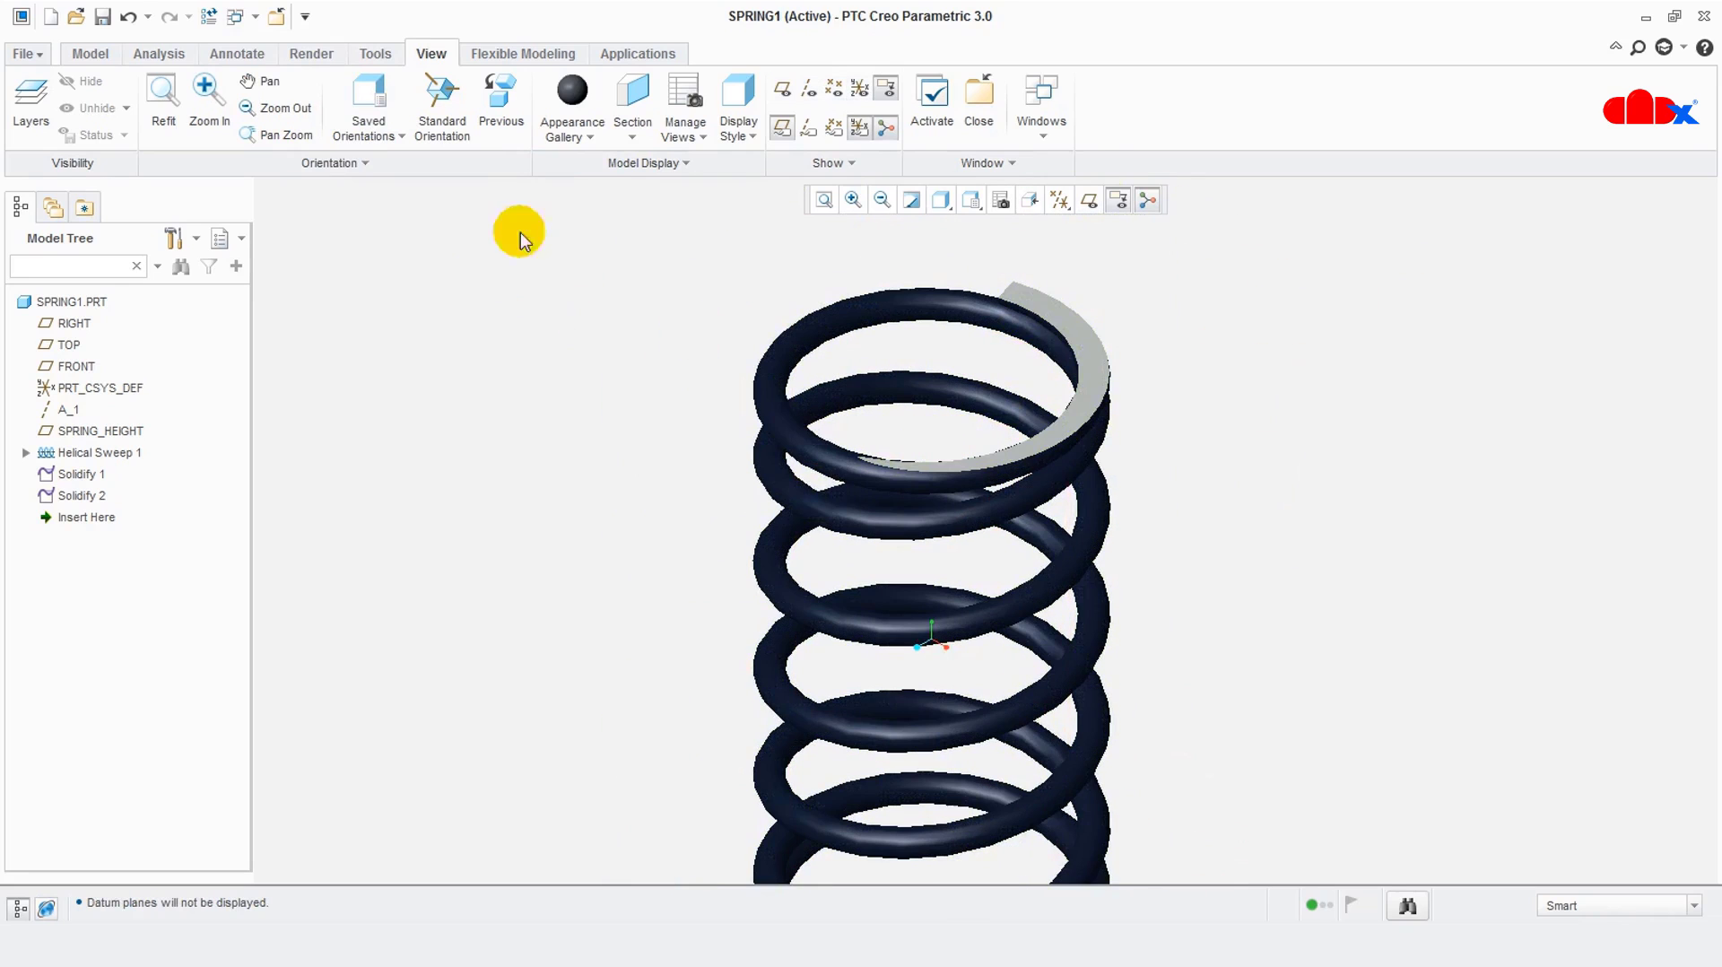
Switch to the SPRING.PRT window and examine its flat-cut upper end coil in the standard orientation for comparison
left_click(278, 20)
left_click(269, 115)
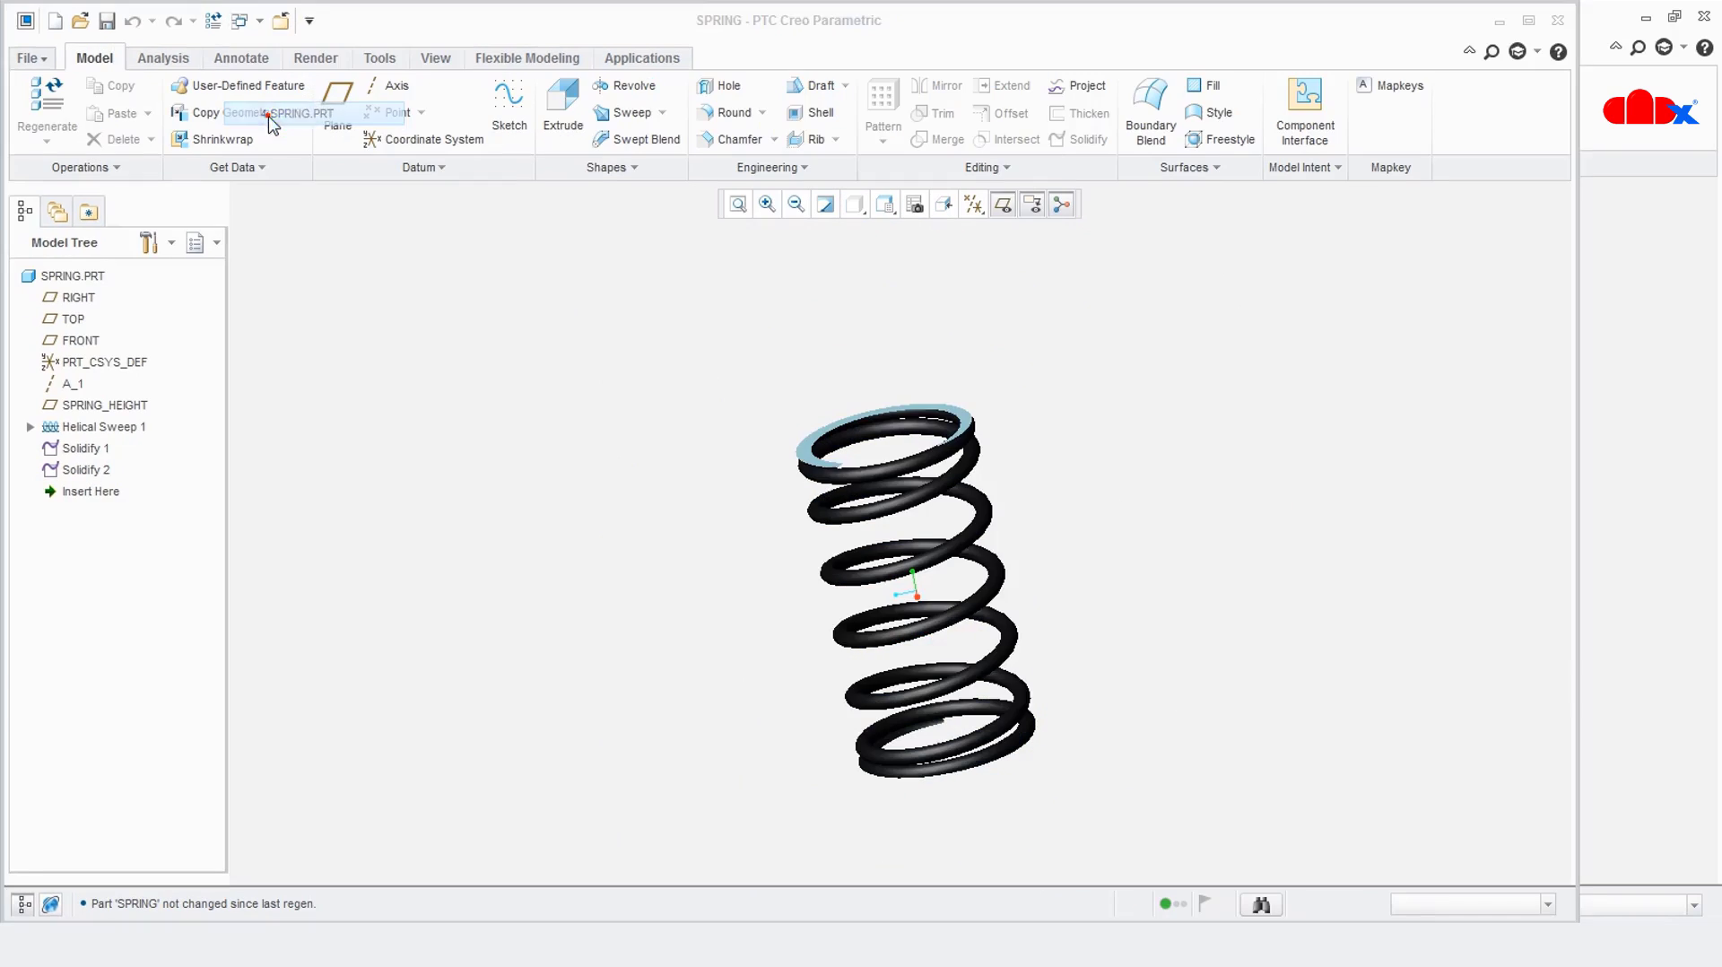
scroll(975, 498, "up", 2)
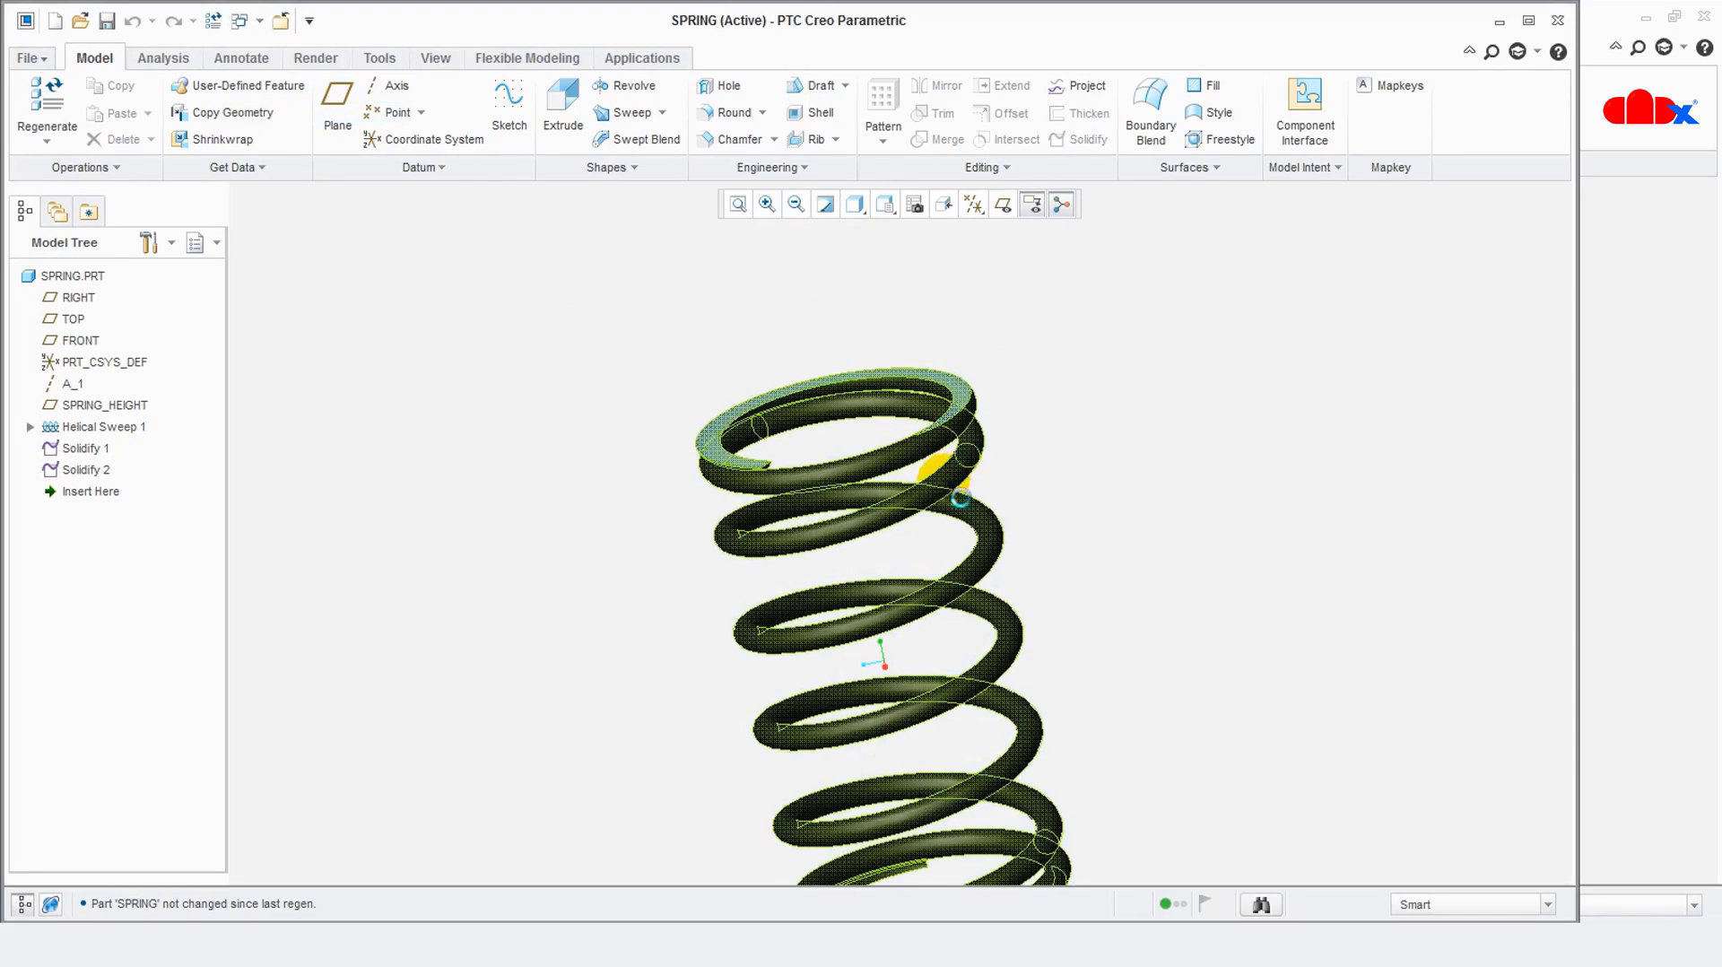
scroll(957, 481, "down", 1)
middle_click_drag(939, 467, 1014, 423)
scroll(986, 403, "up", 2)
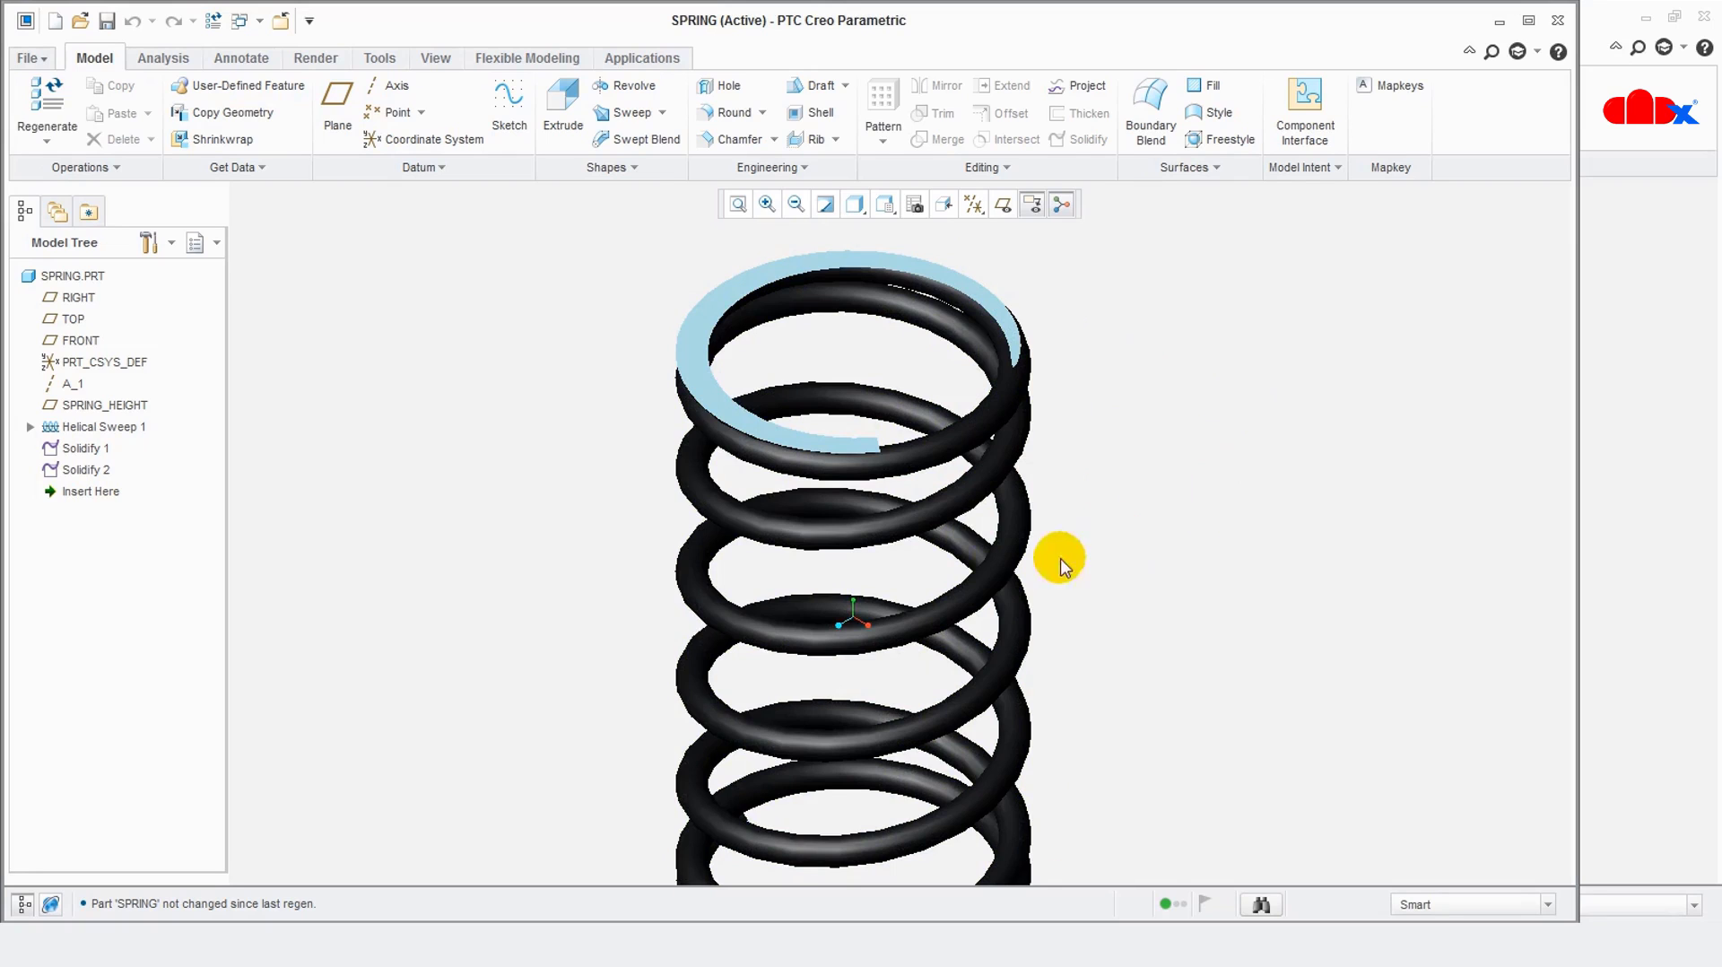
left_click(992, 565)
scroll(1165, 489, "up", 2)
left_click(1184, 482)
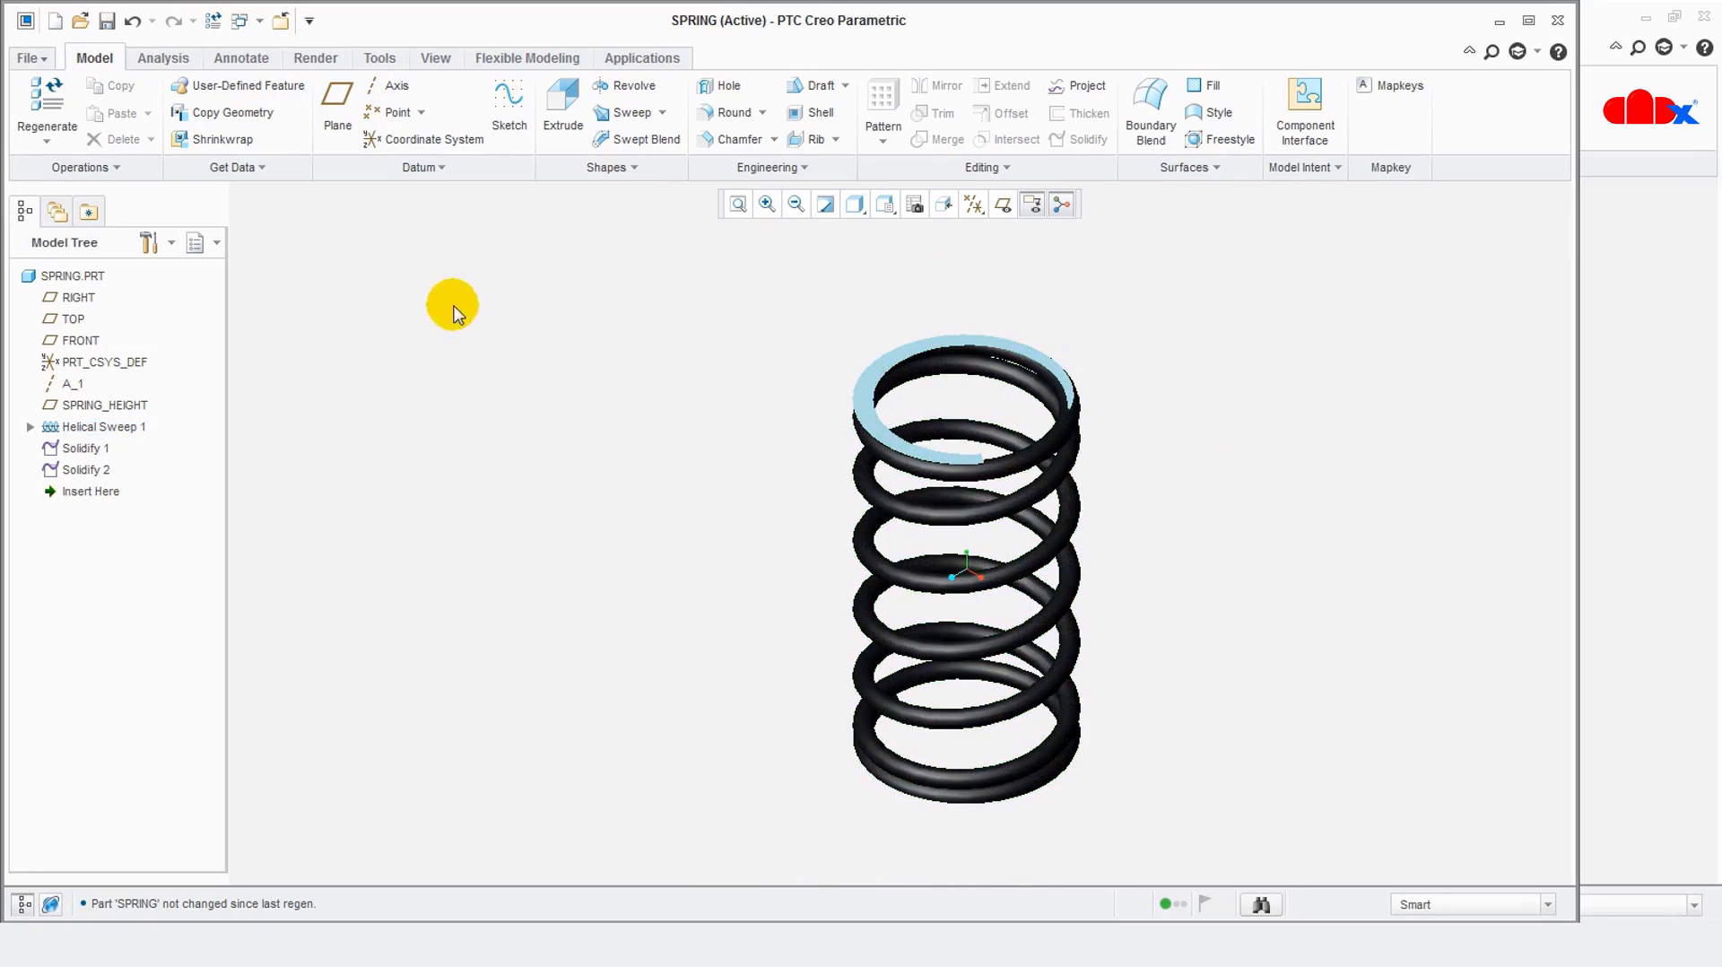
Return to the SPRING1.PRT window and review the SPRING_HEIGHT and TOP planes and both end coils
left_click(260, 25)
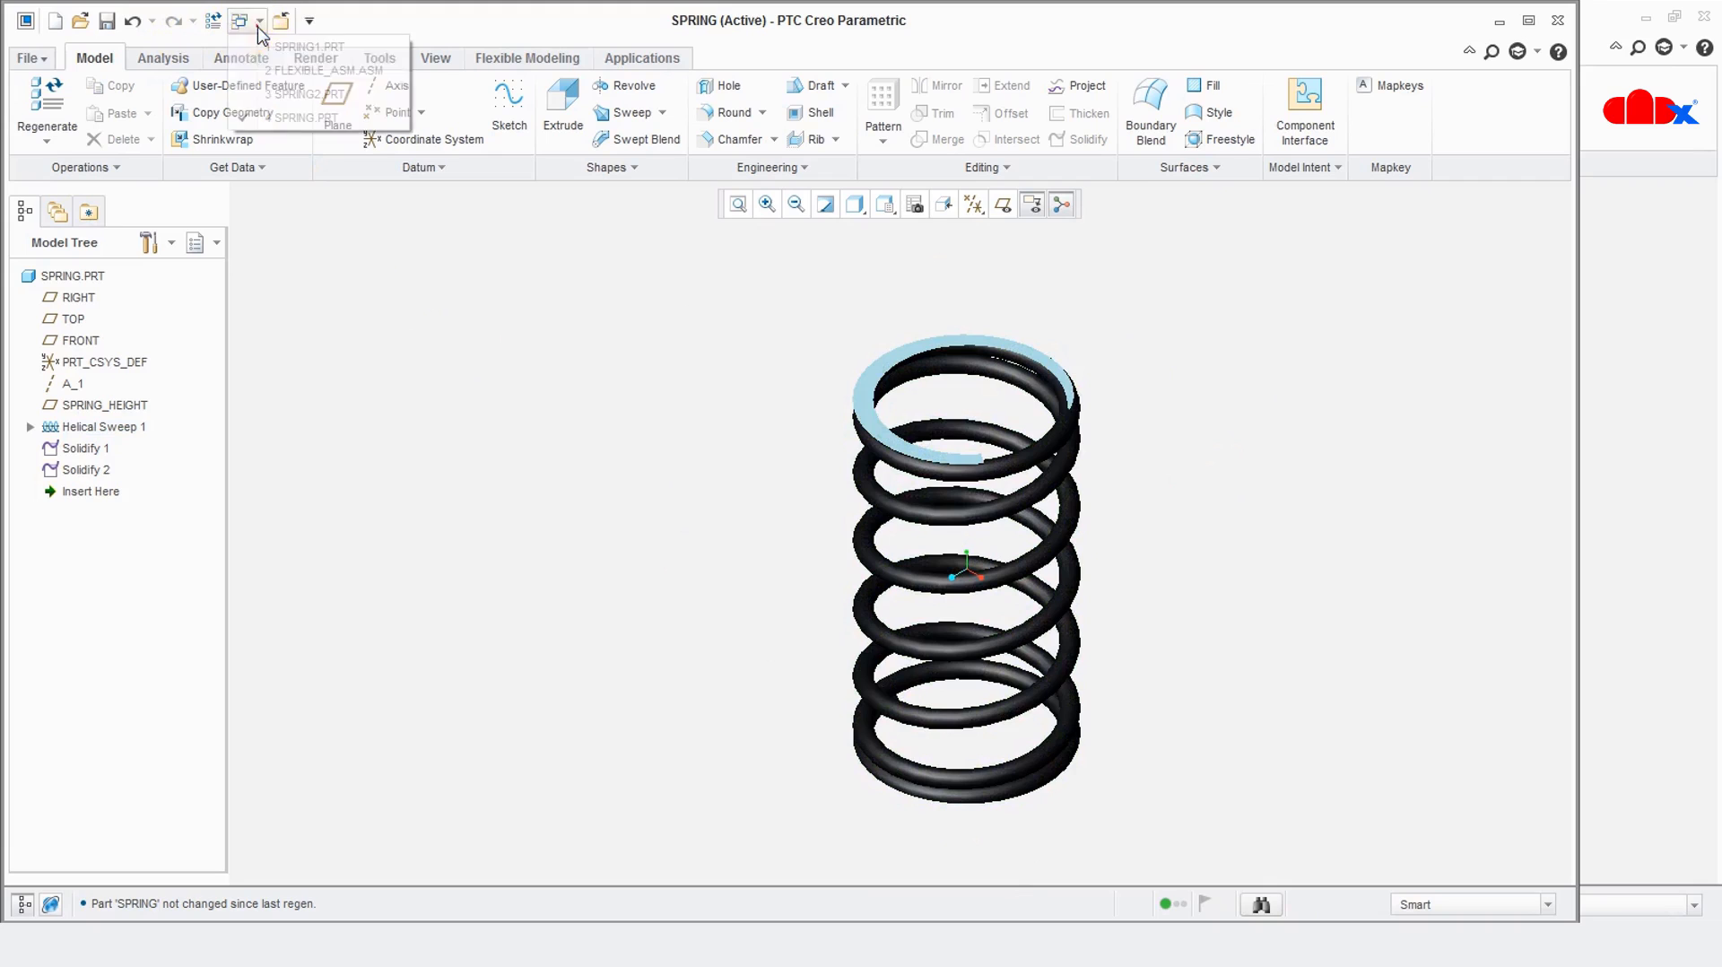
left_click(275, 47)
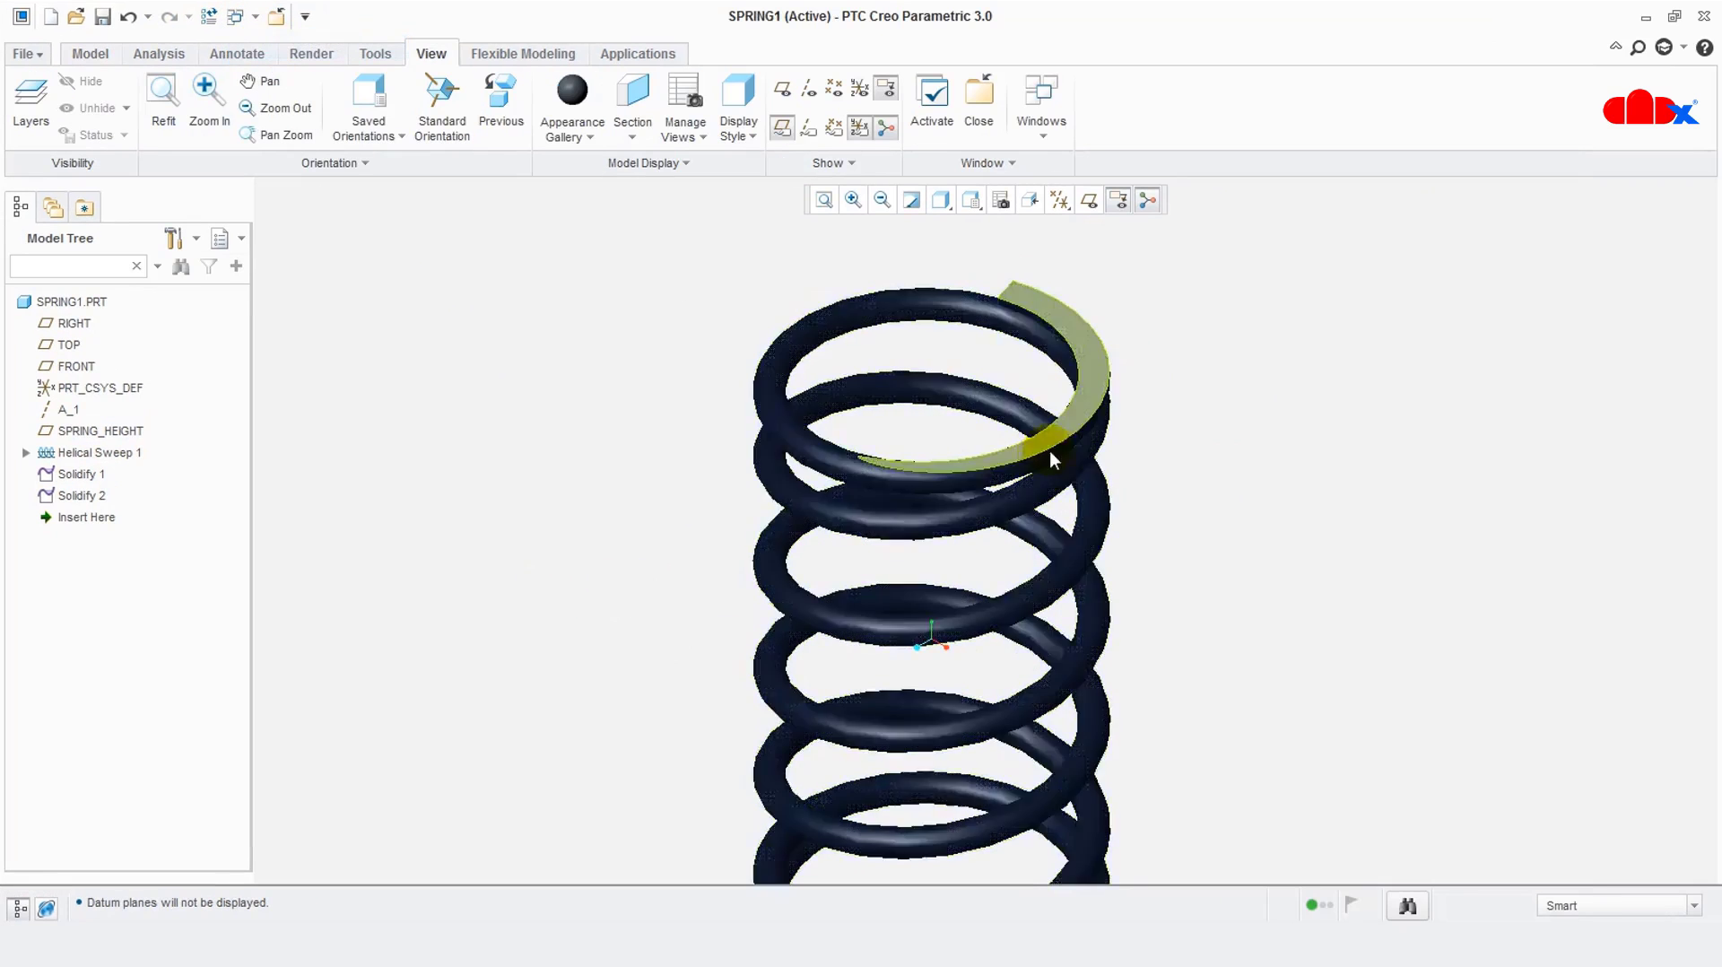
left_click(127, 432)
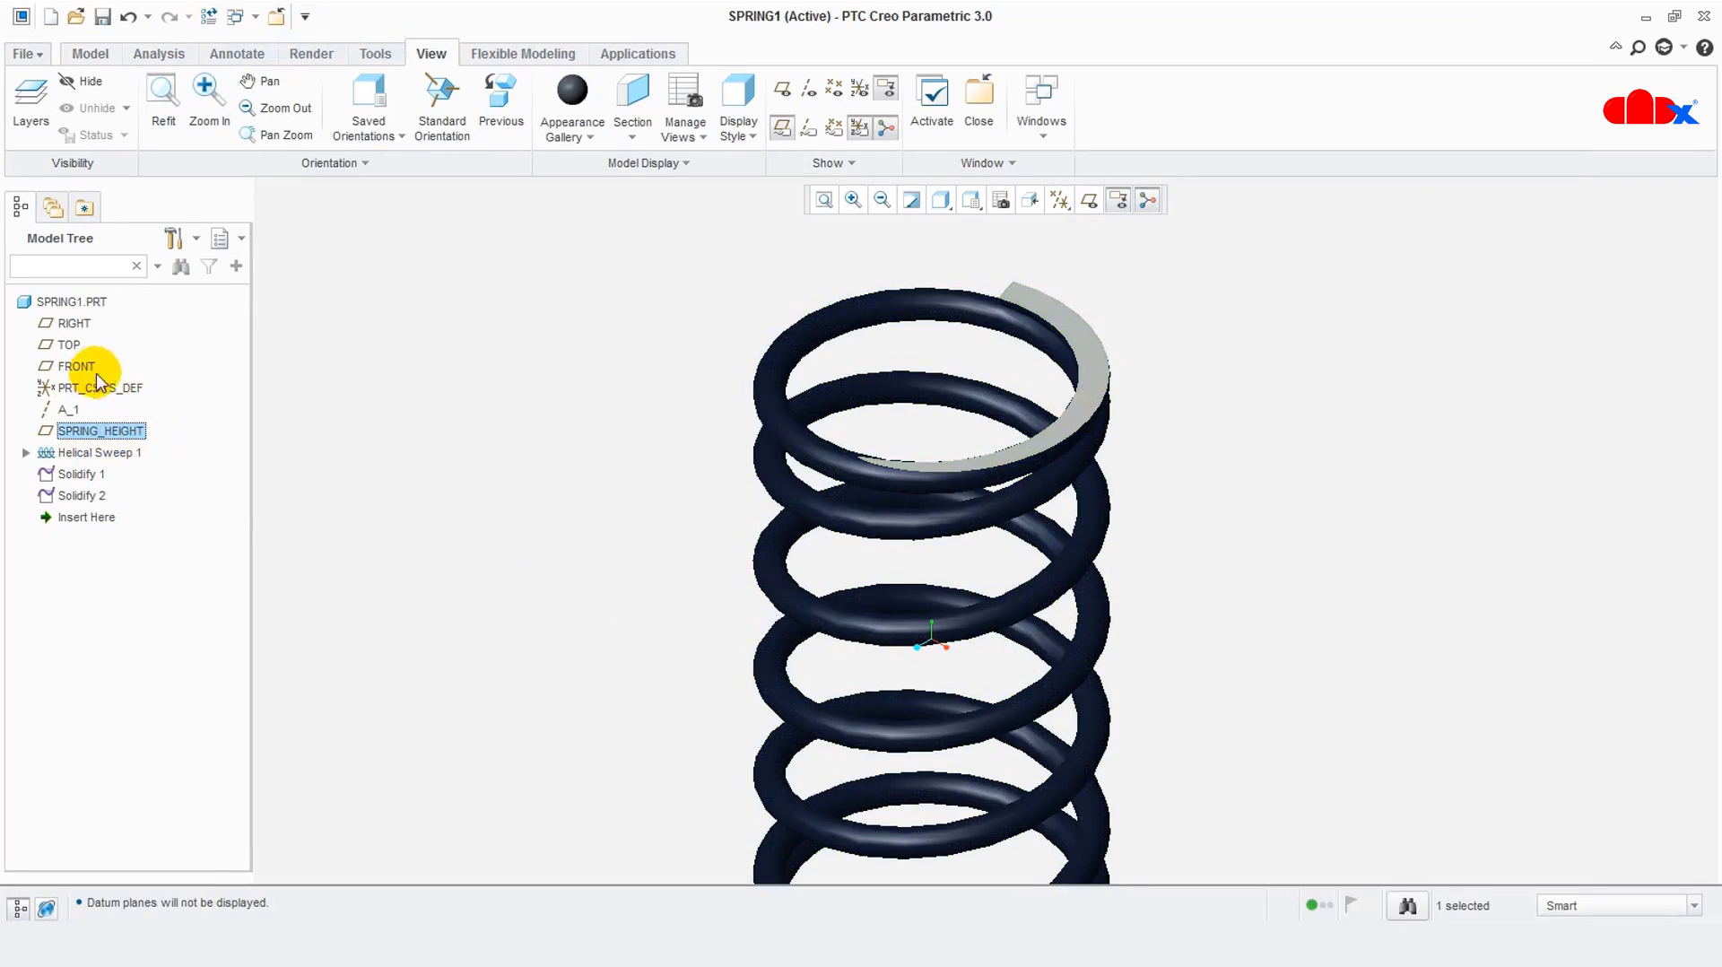
left_click(68, 344)
scroll(595, 373, "down", 2)
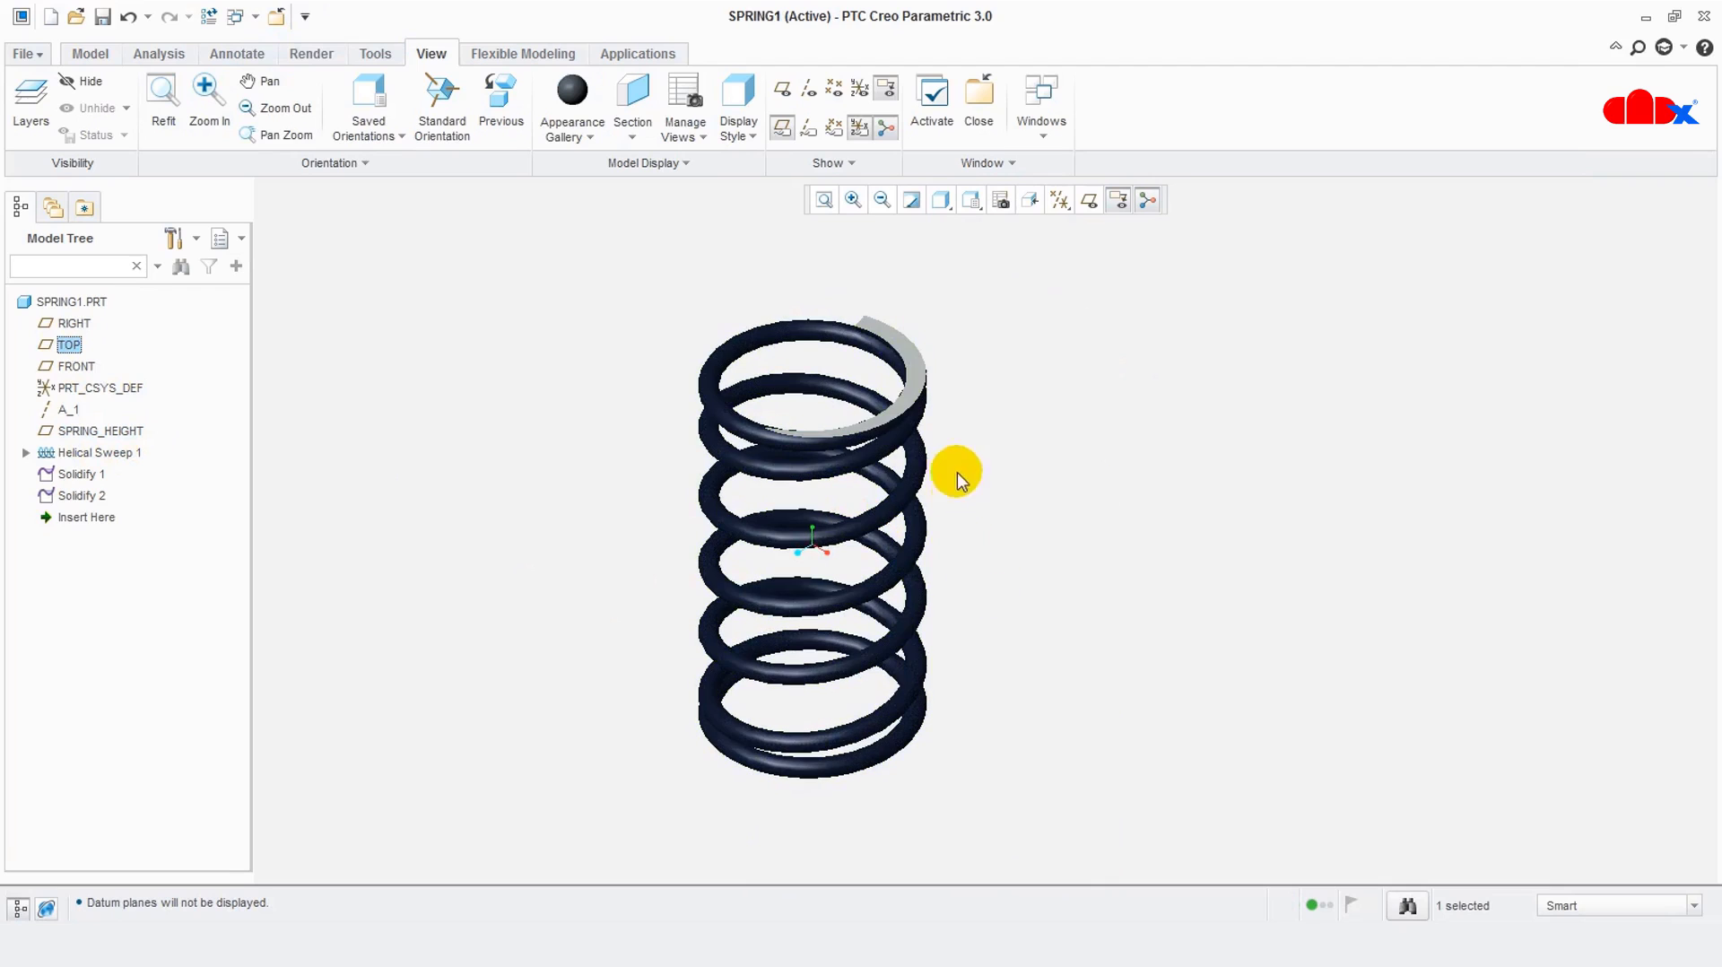
mouse_move(990, 617)
middle_mouse_down()
mouse_move(977, 488)
mouse_move(992, 595)
middle_mouse_up()
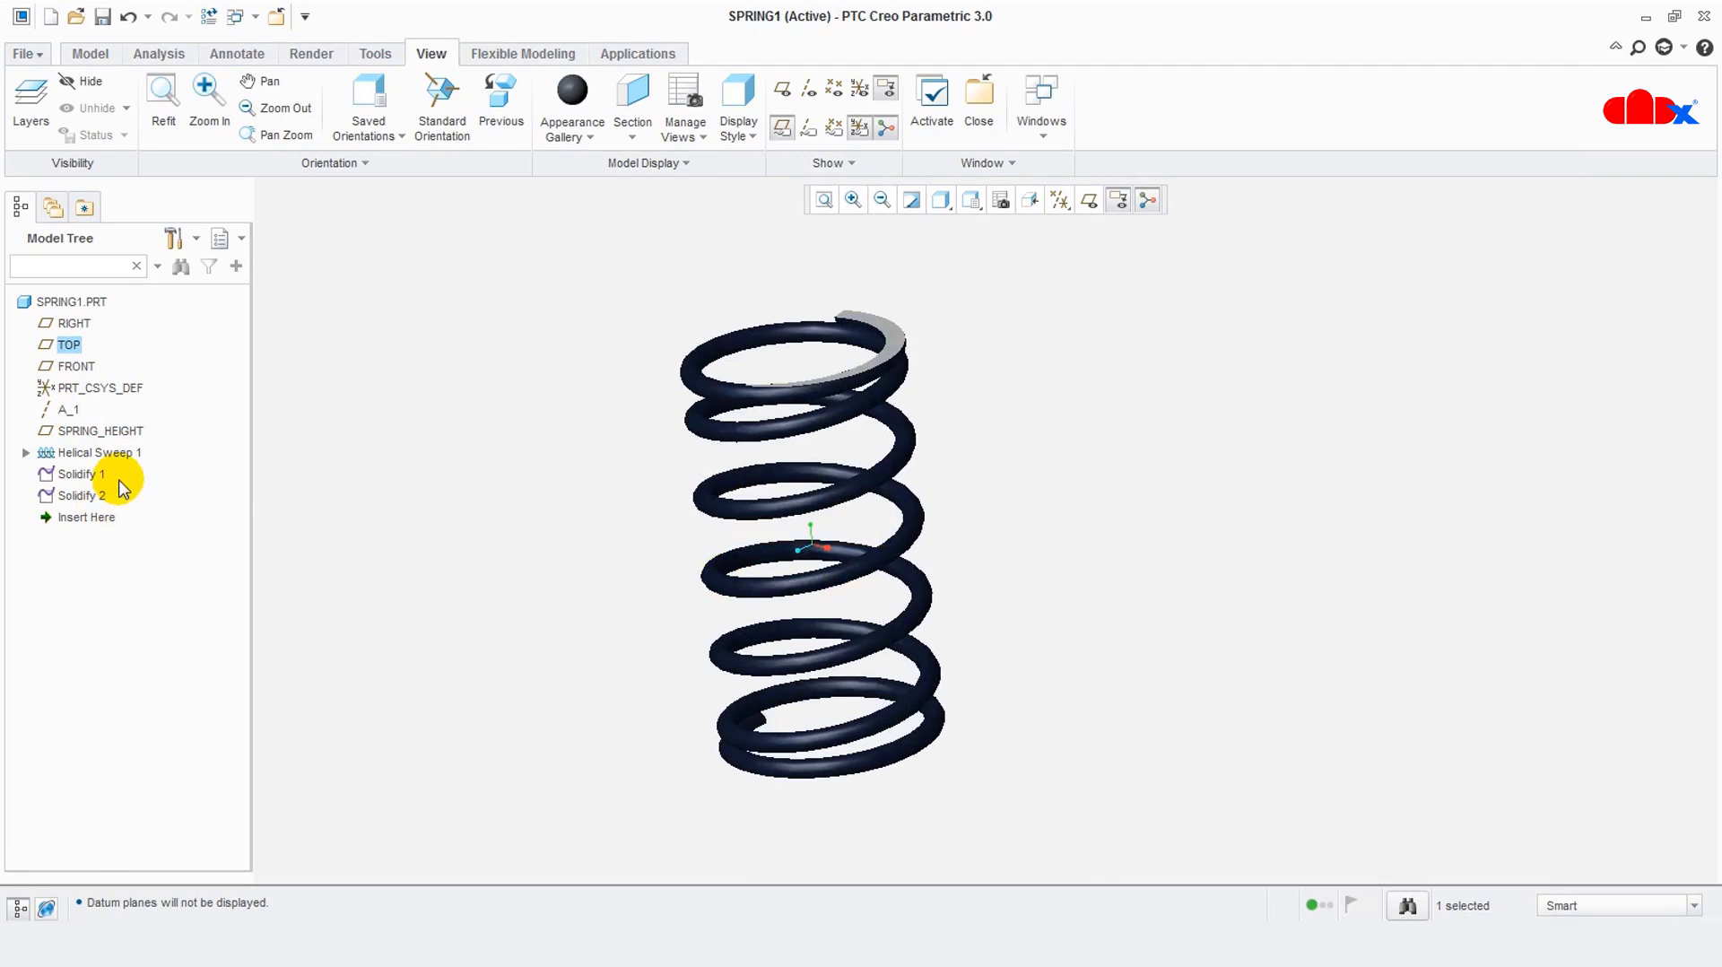
middle_click_drag(588, 518, 599, 538)
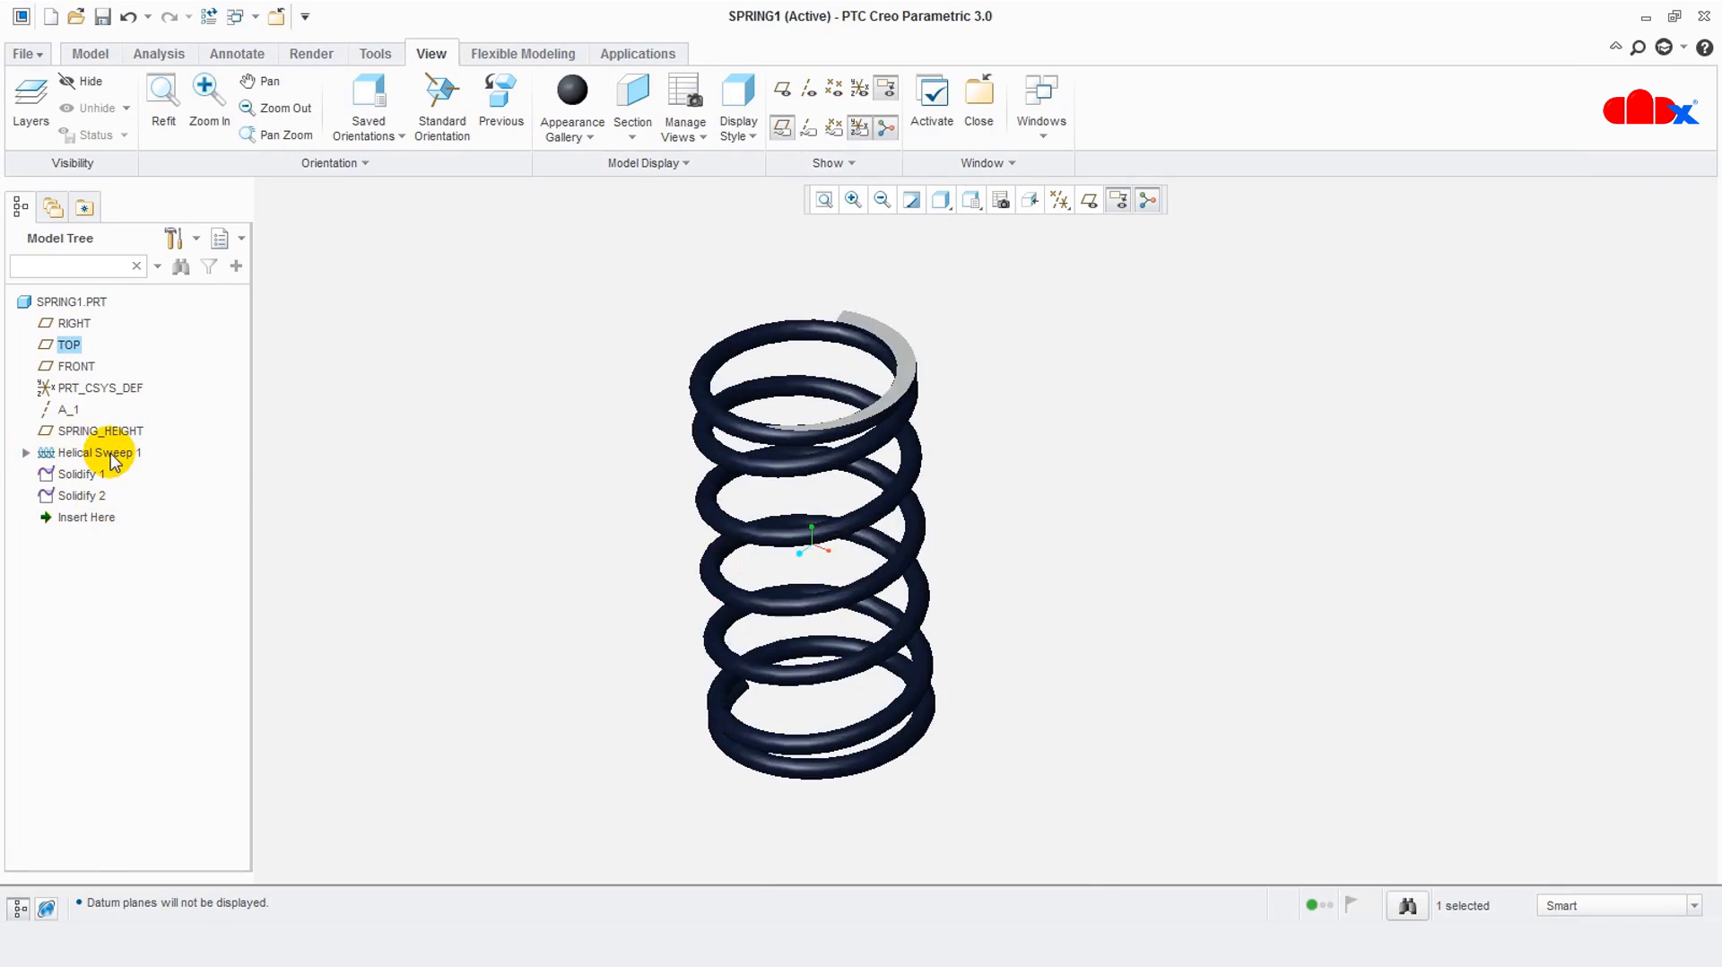
Edit the definition of SPRING1.PRT's Helical Sweep 1 and open its internal helix profile sketch
right_click(107, 459)
left_click(154, 492)
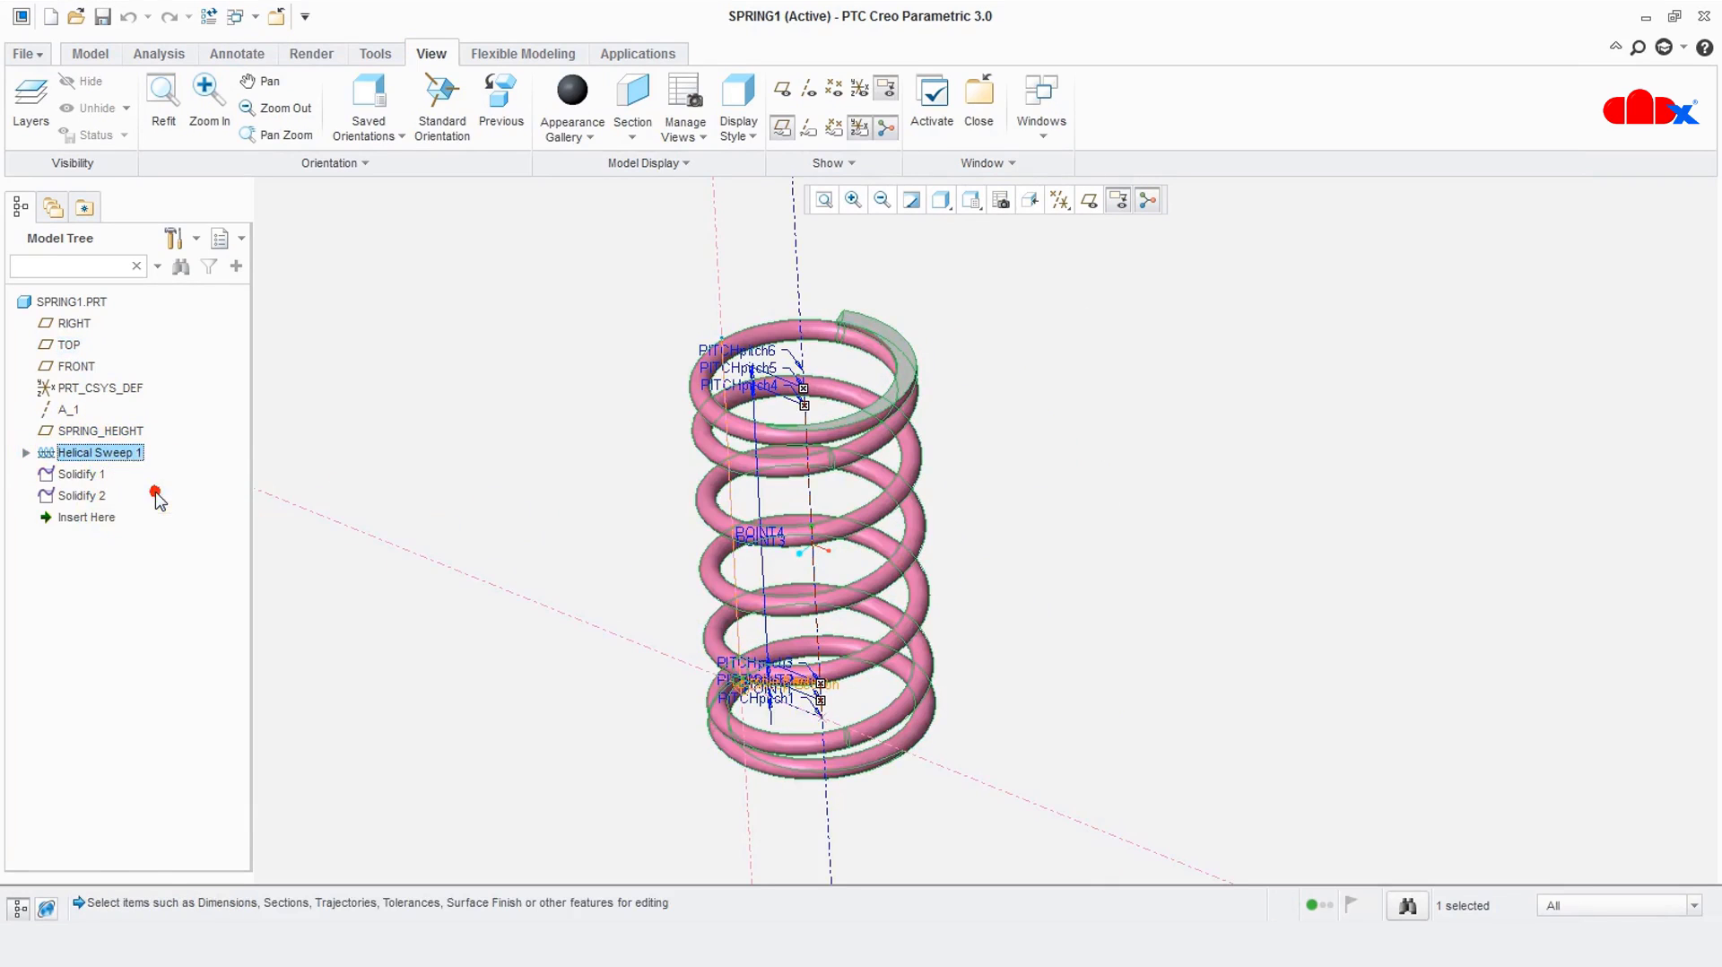
right_click(146, 485)
left_click(192, 492)
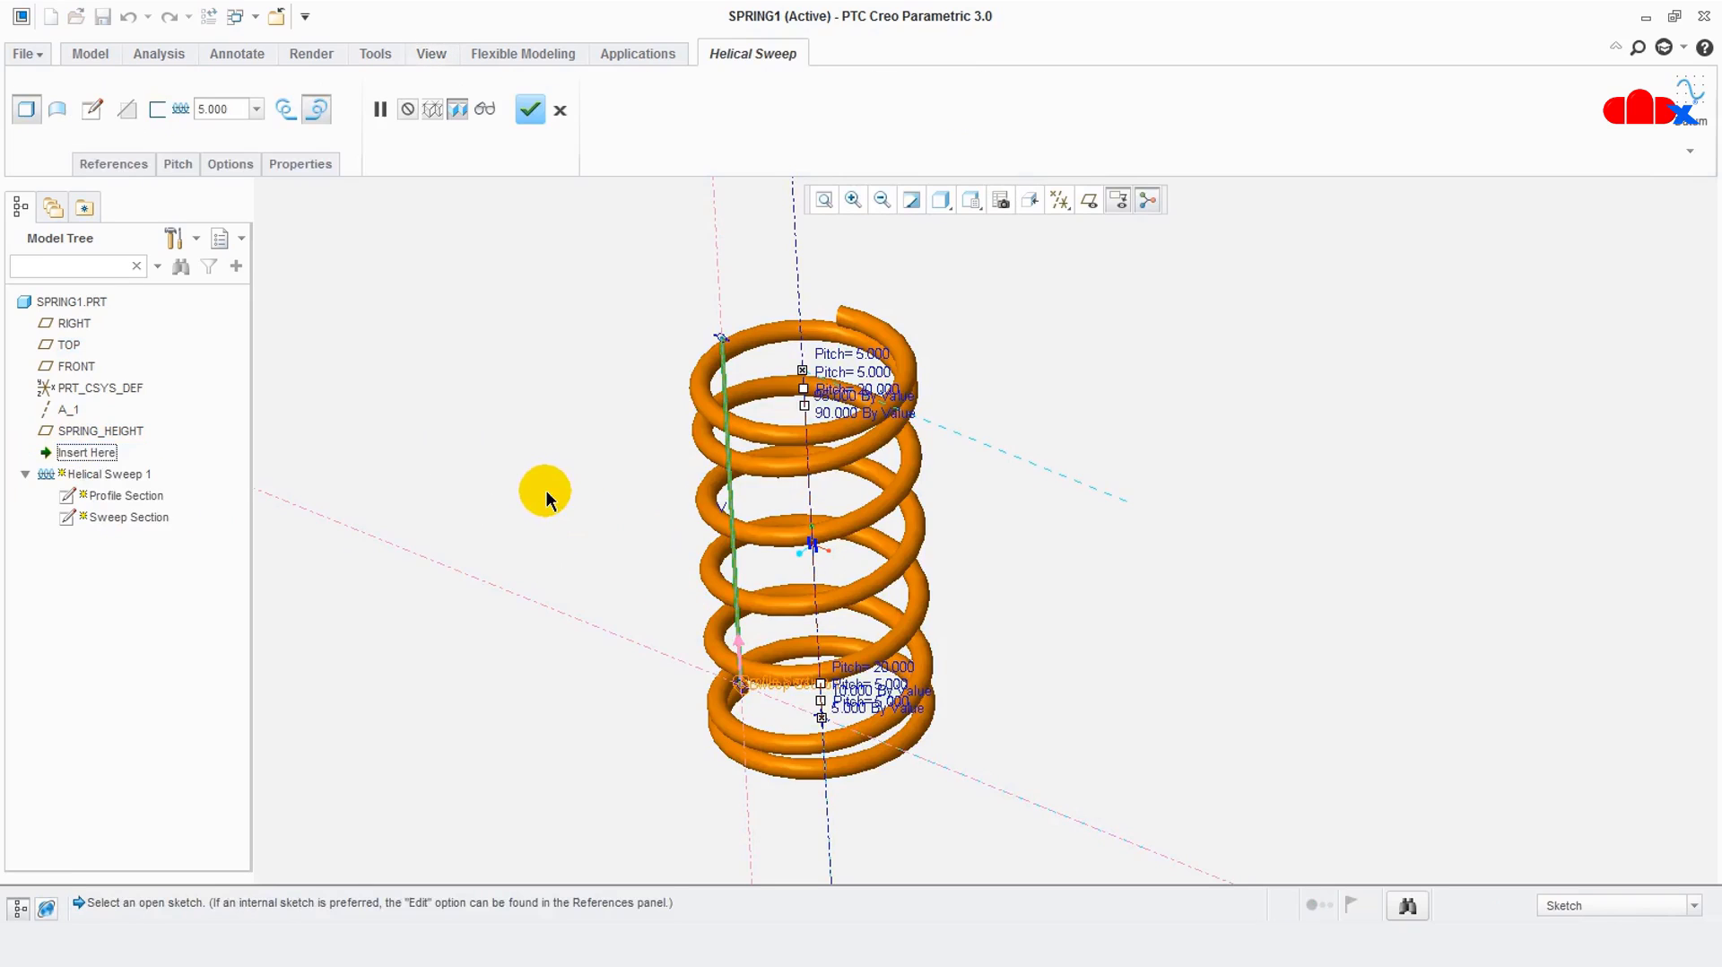
right_click(552, 489)
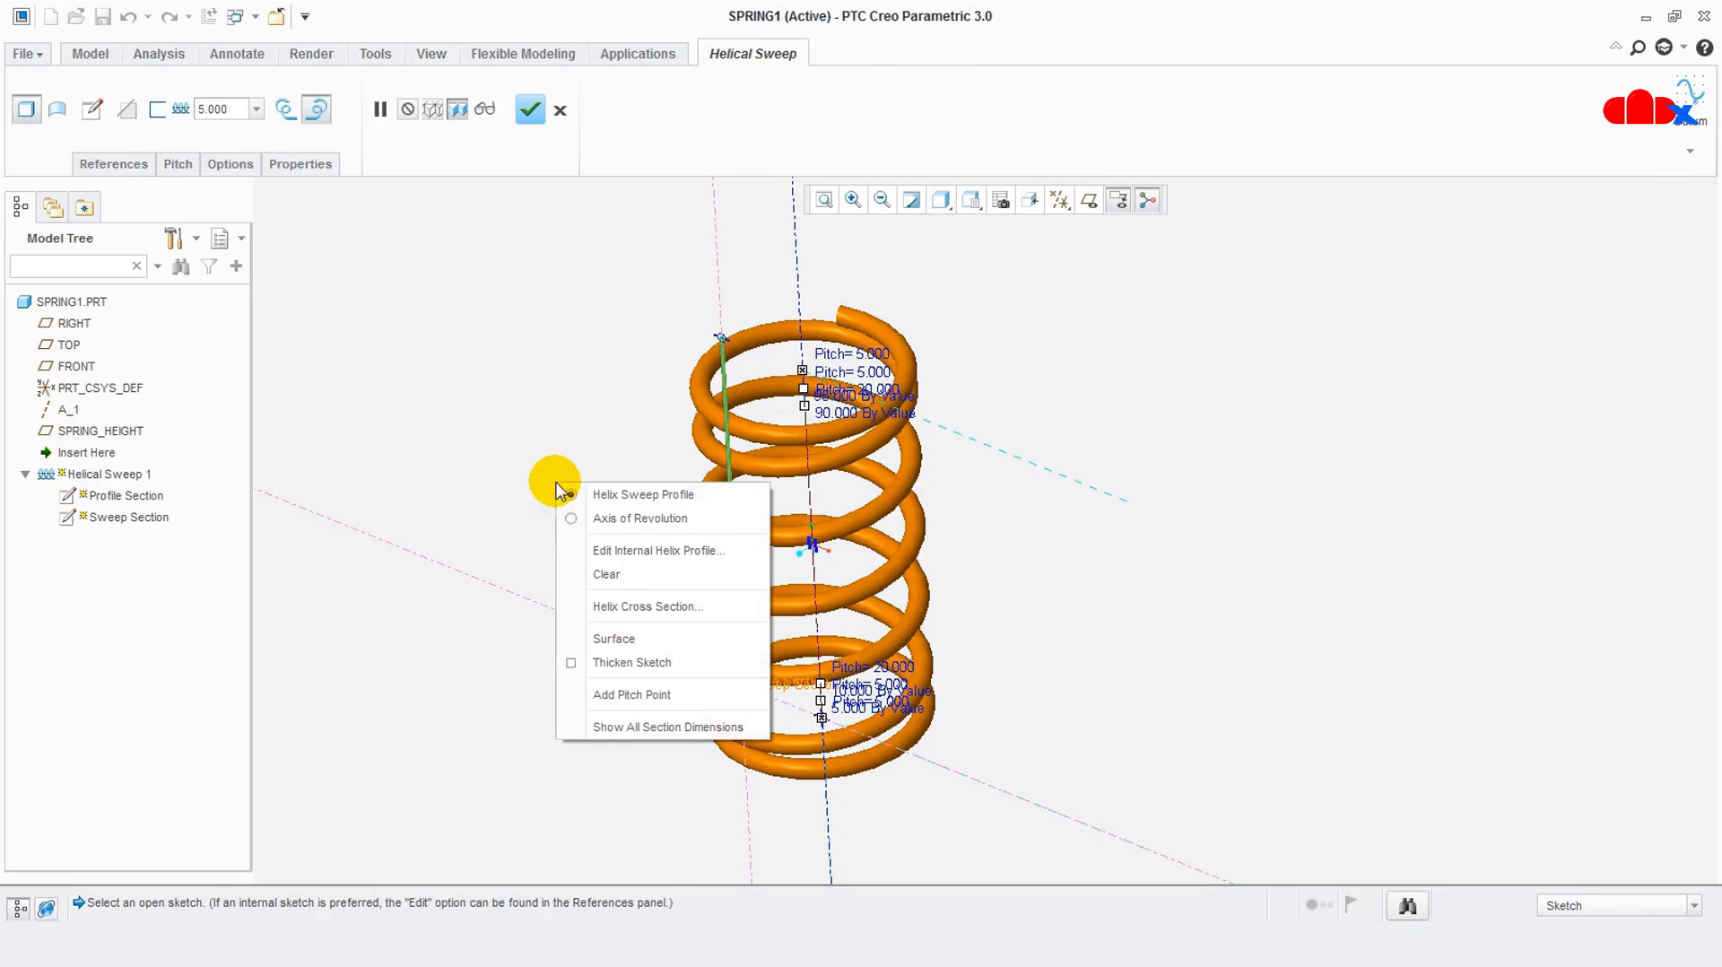
left_click(613, 550)
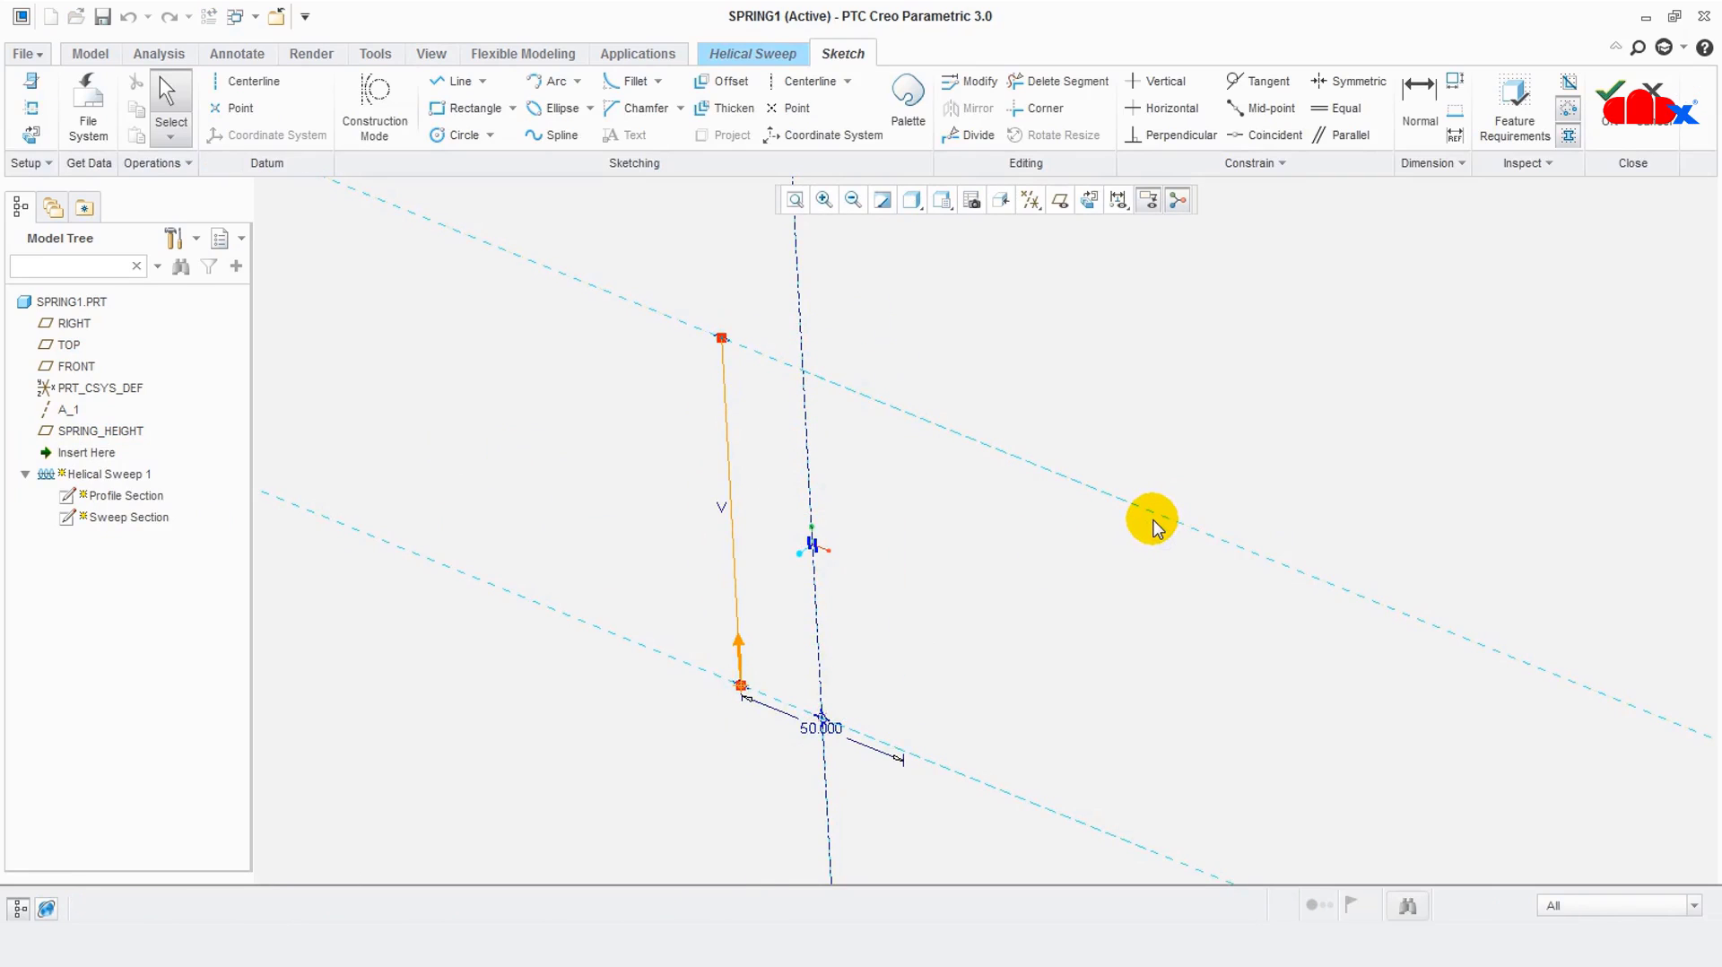
Examine the helix profile in the sketch view with datum planes displayed, then close the sweep definition and restore the standard orientation
key("s")
key("v")
key("d")
key("p")
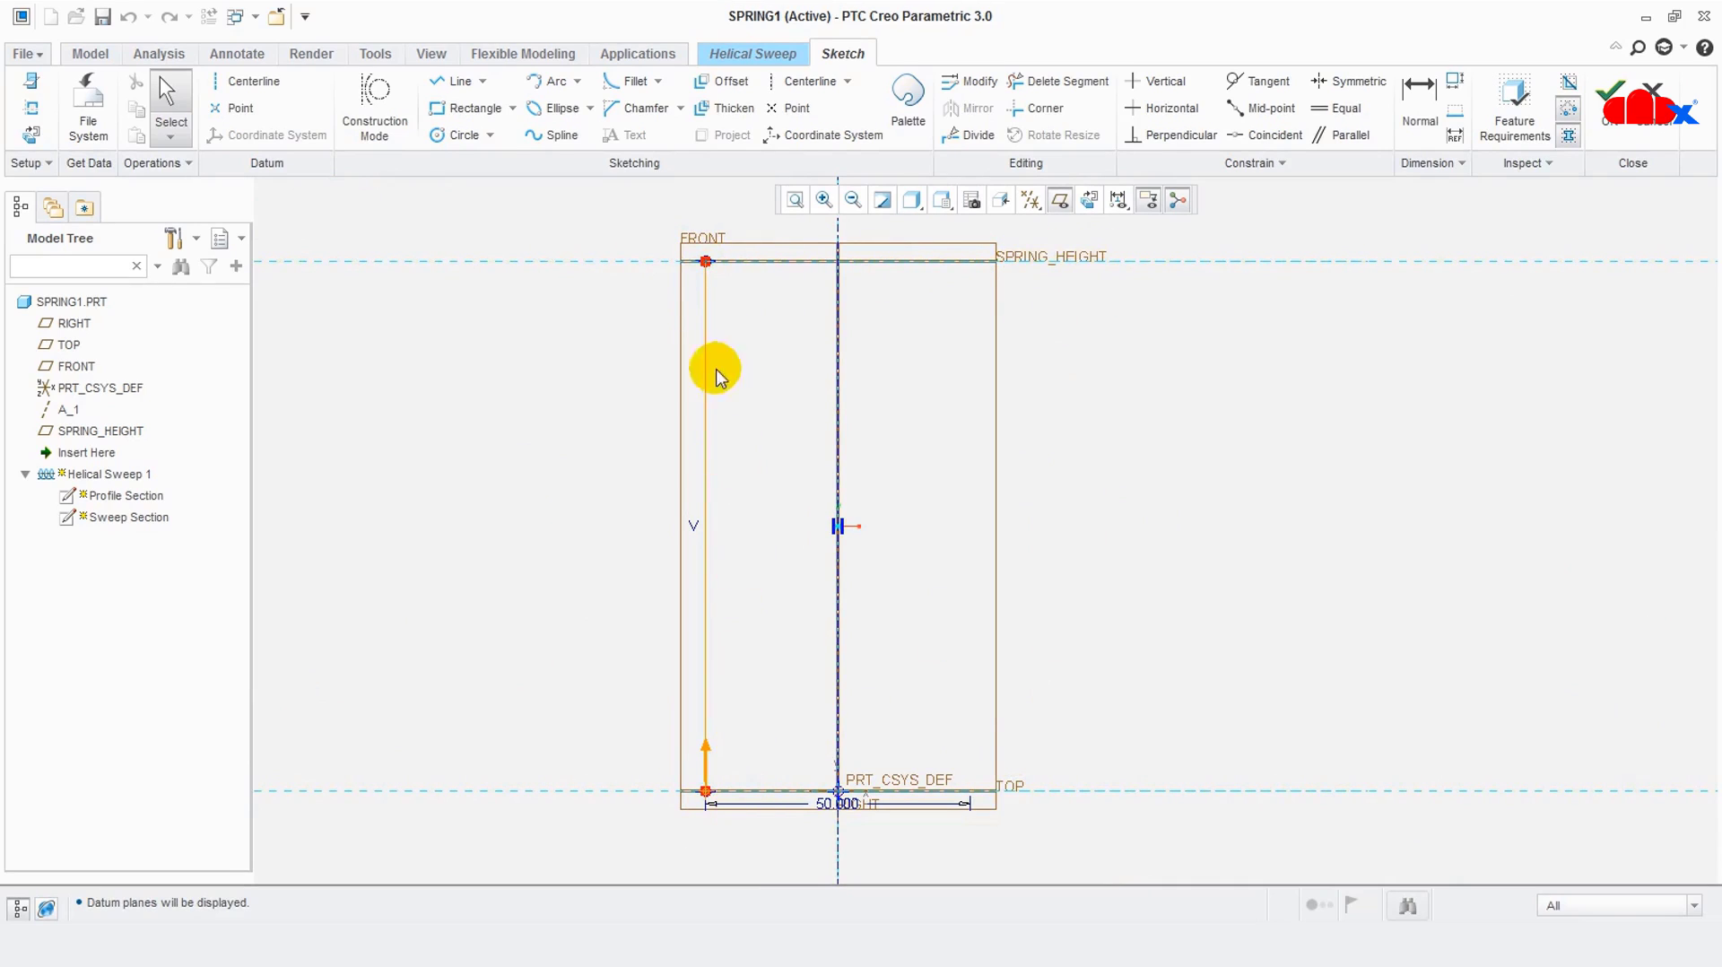
left_click(1610, 112)
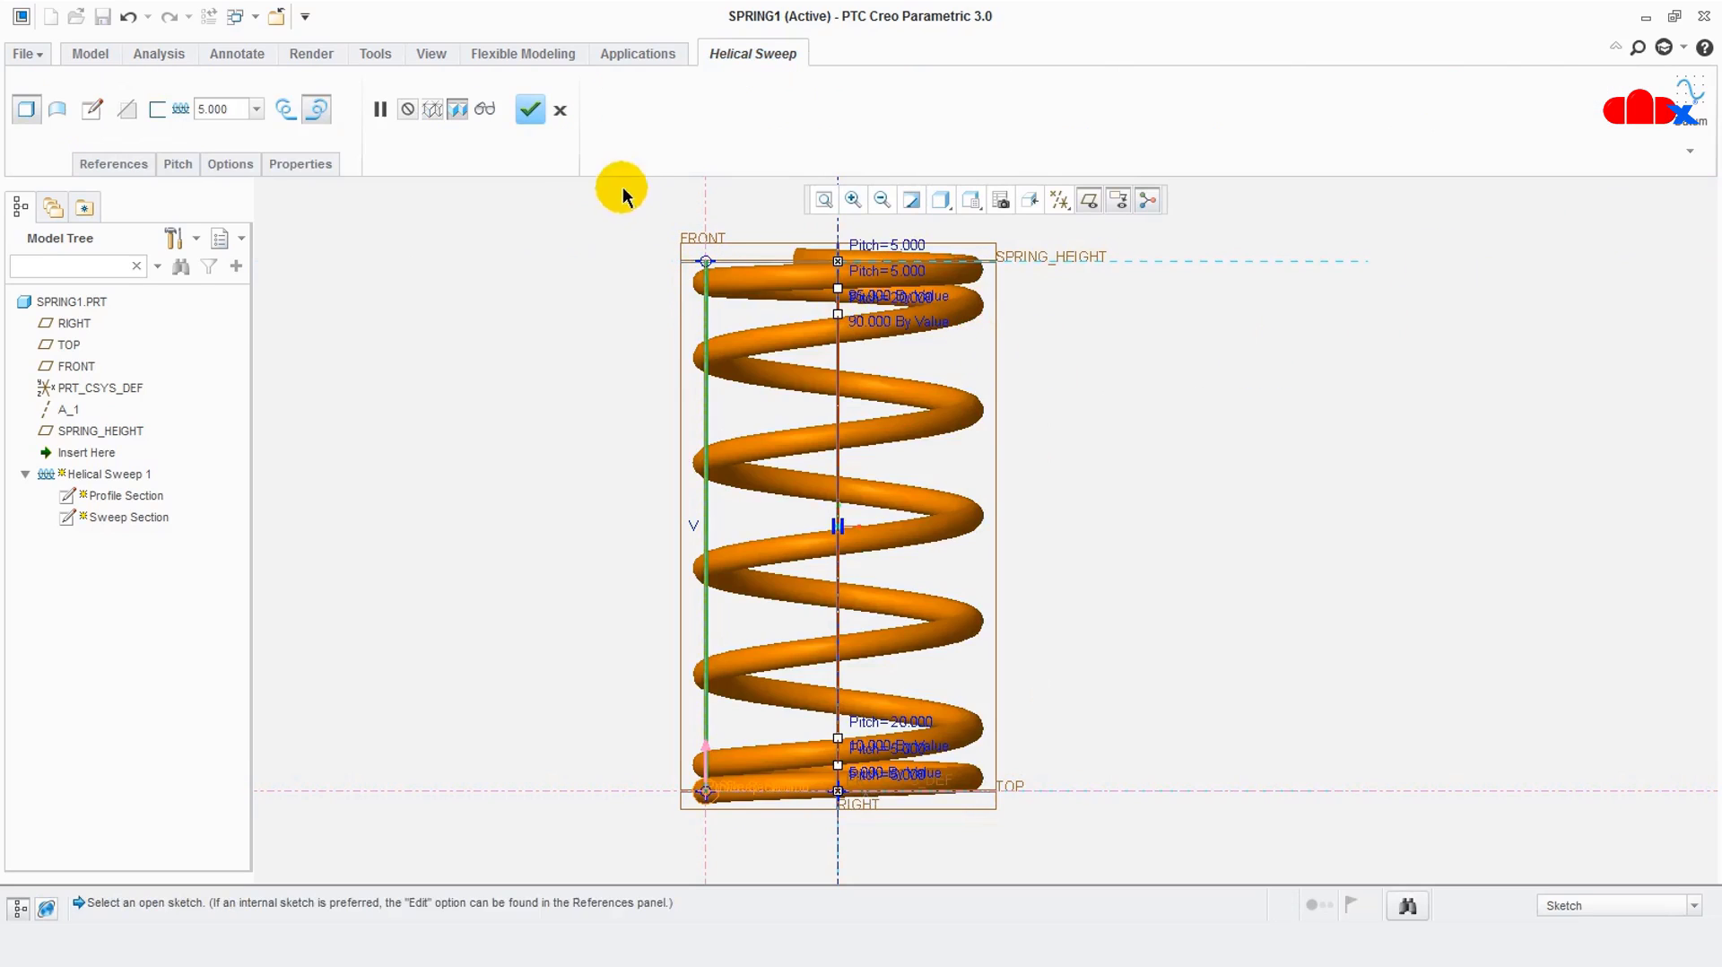
left_click(529, 110)
left_click(499, 439)
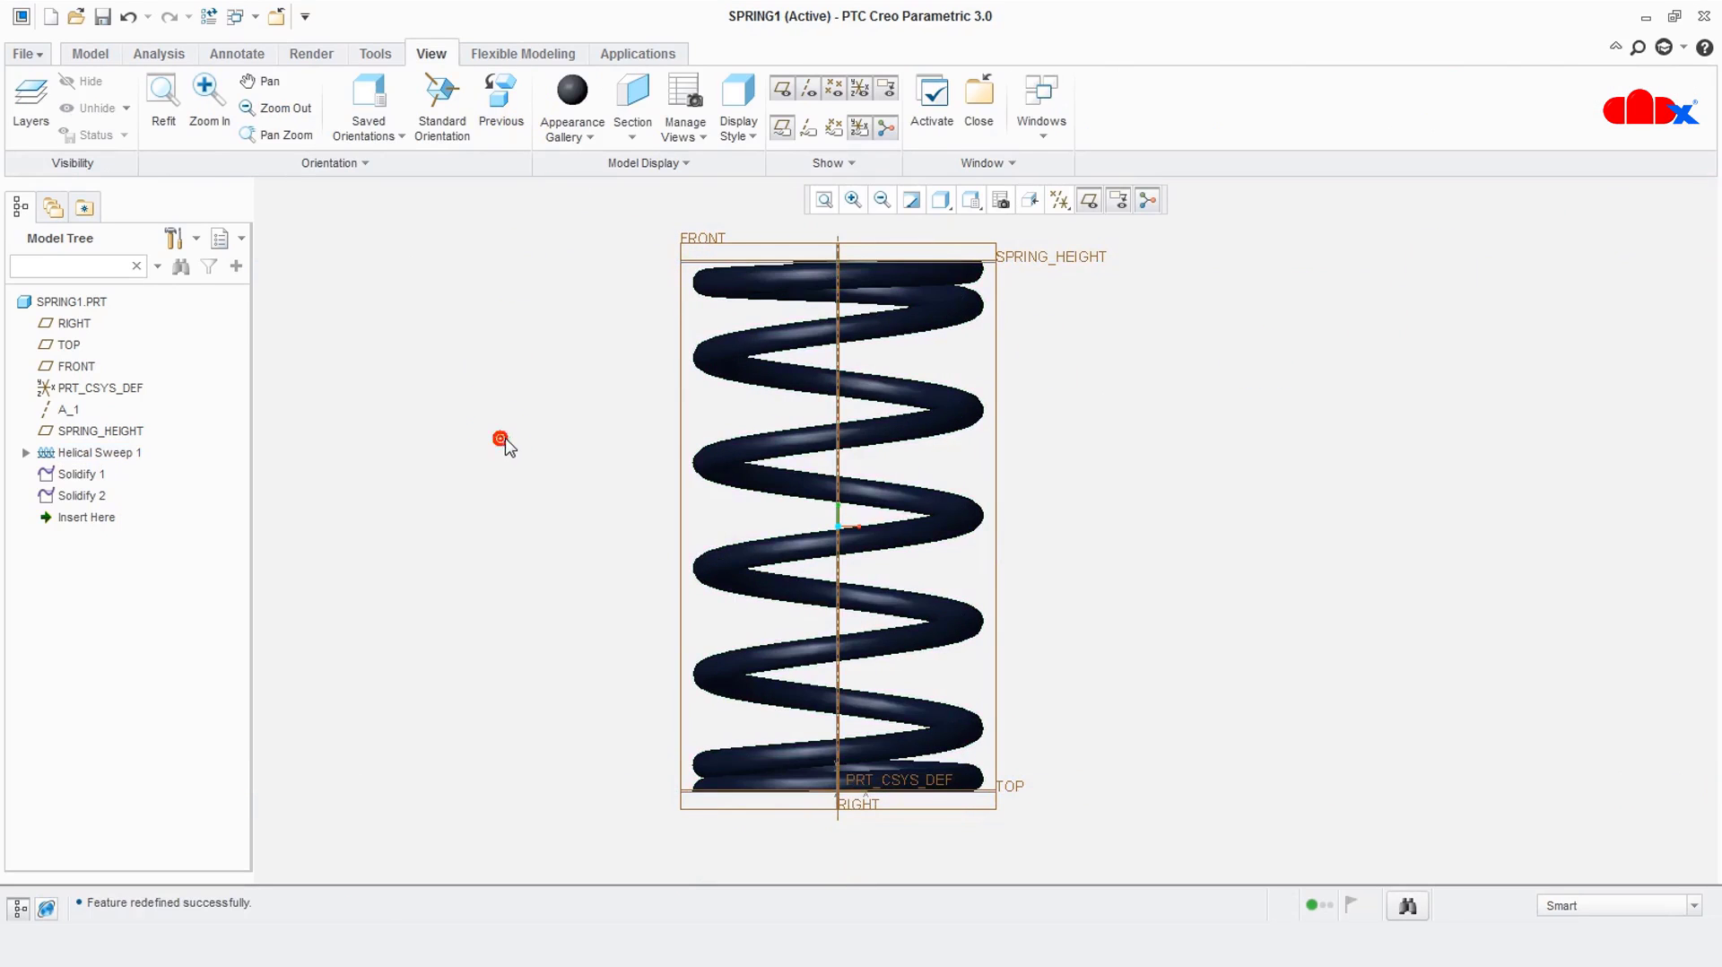
key("ctrl+d")
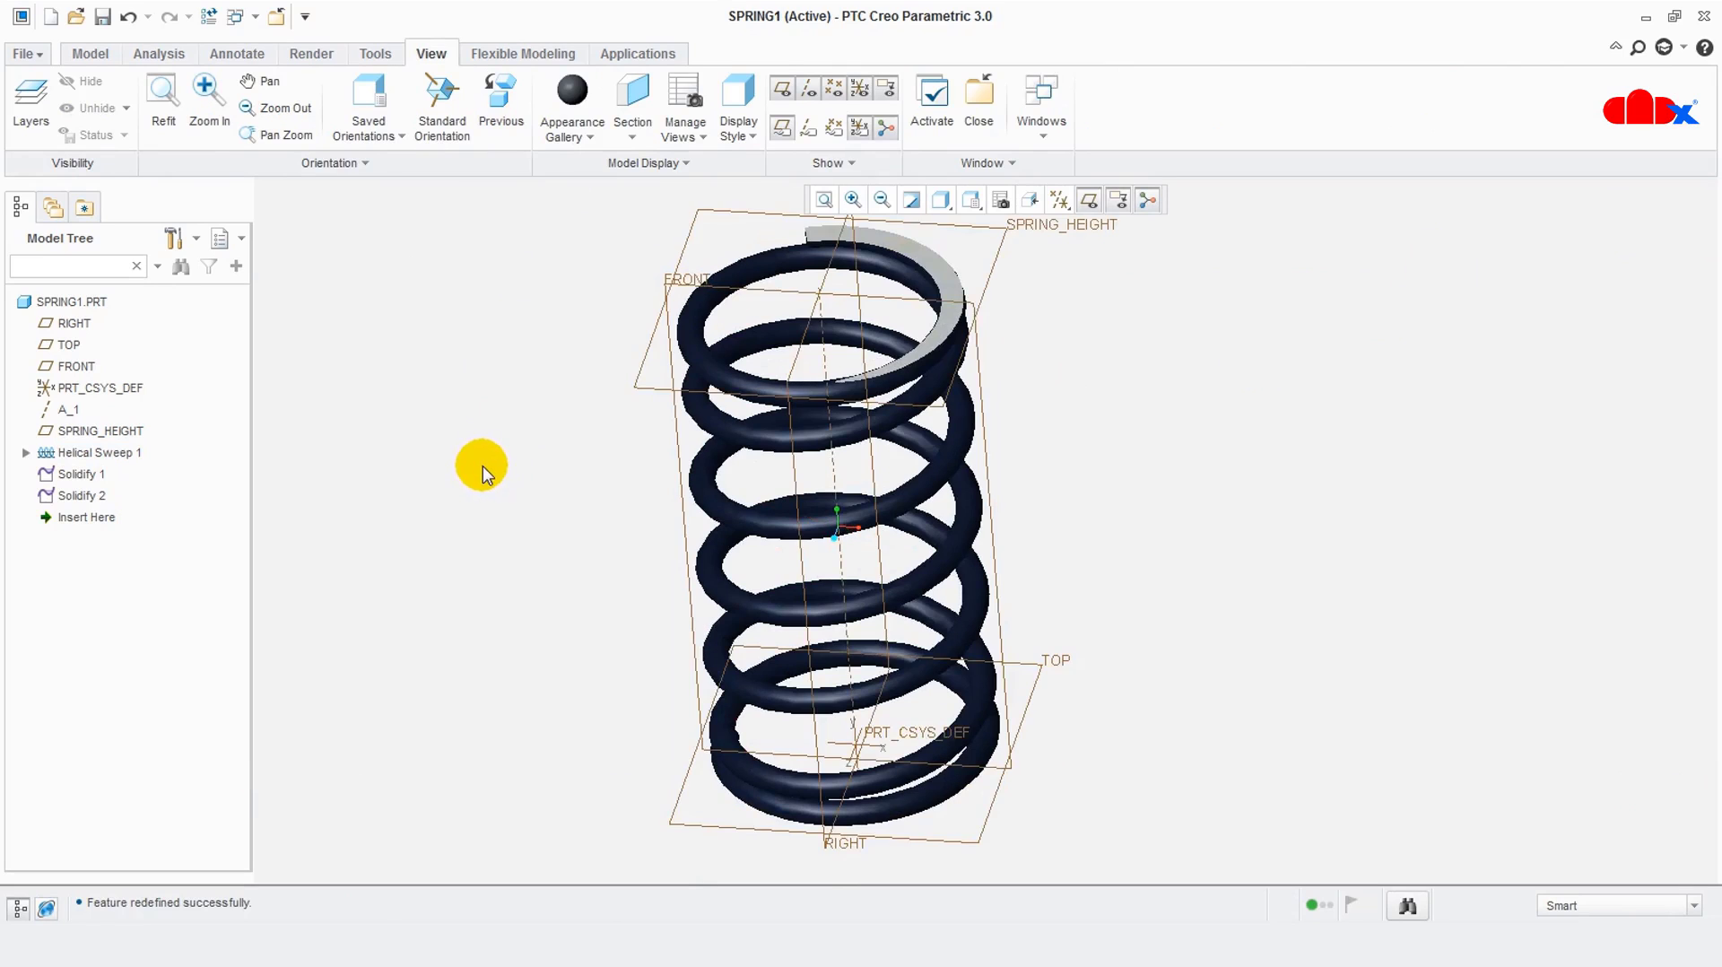
Switch to the SPRING.PRT window and edit the definition of its Helical Sweep 1
left_click(248, 22)
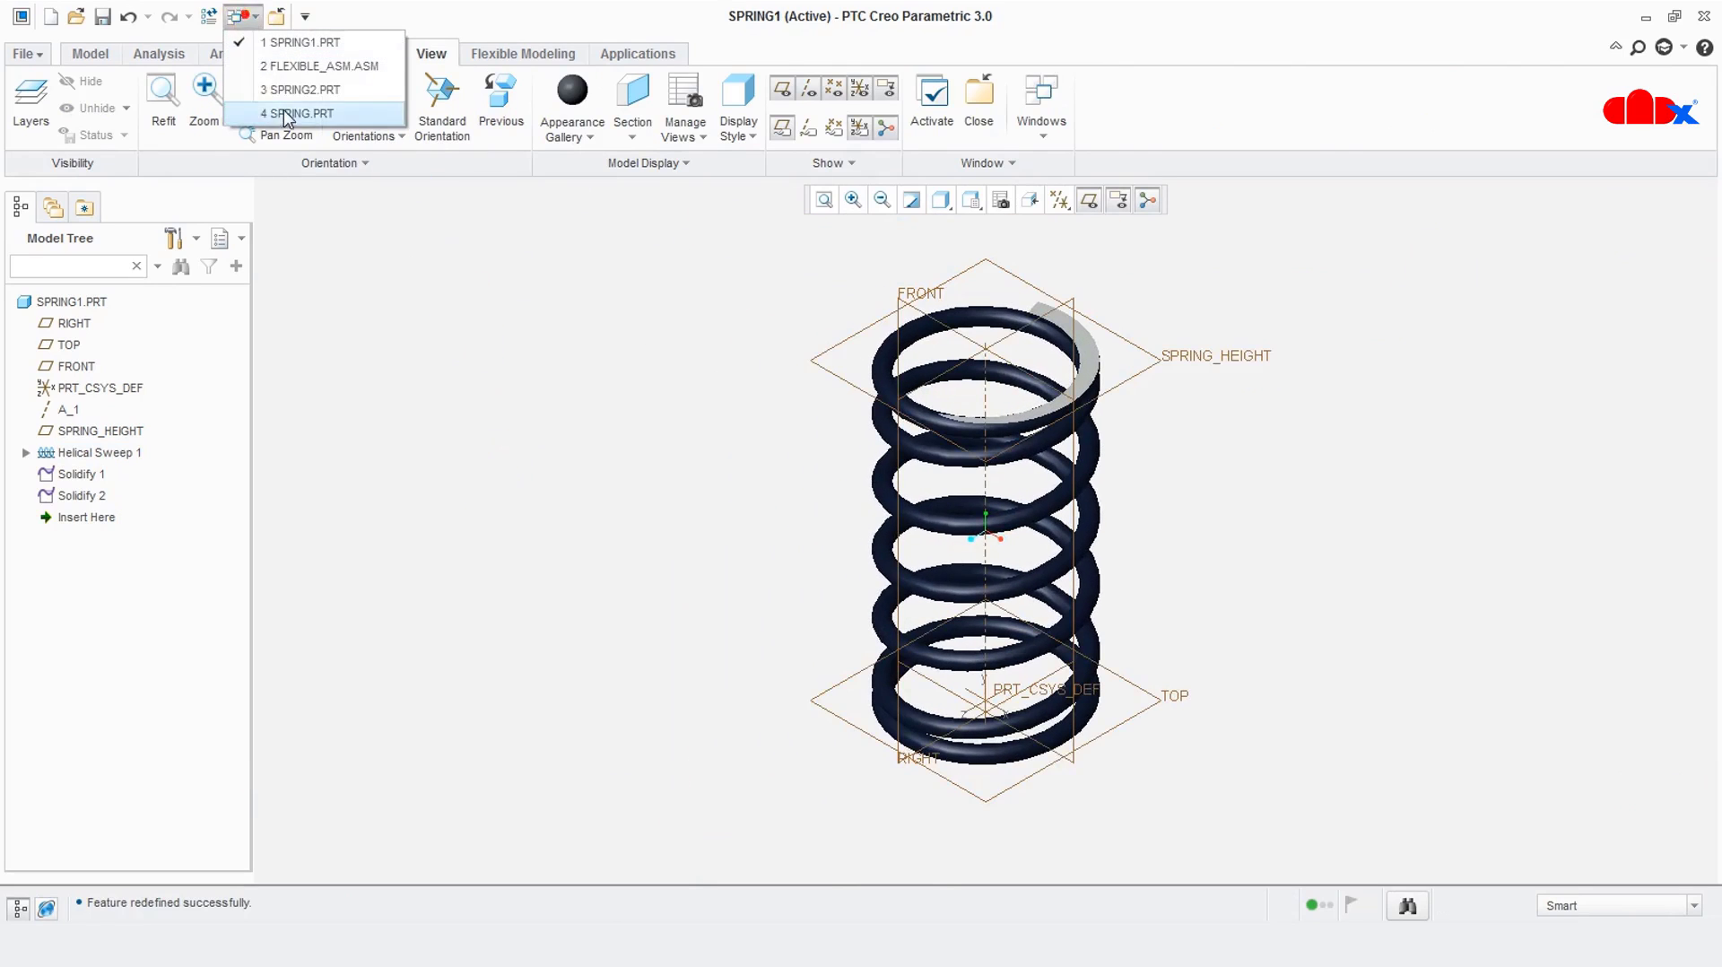
left_click(281, 109)
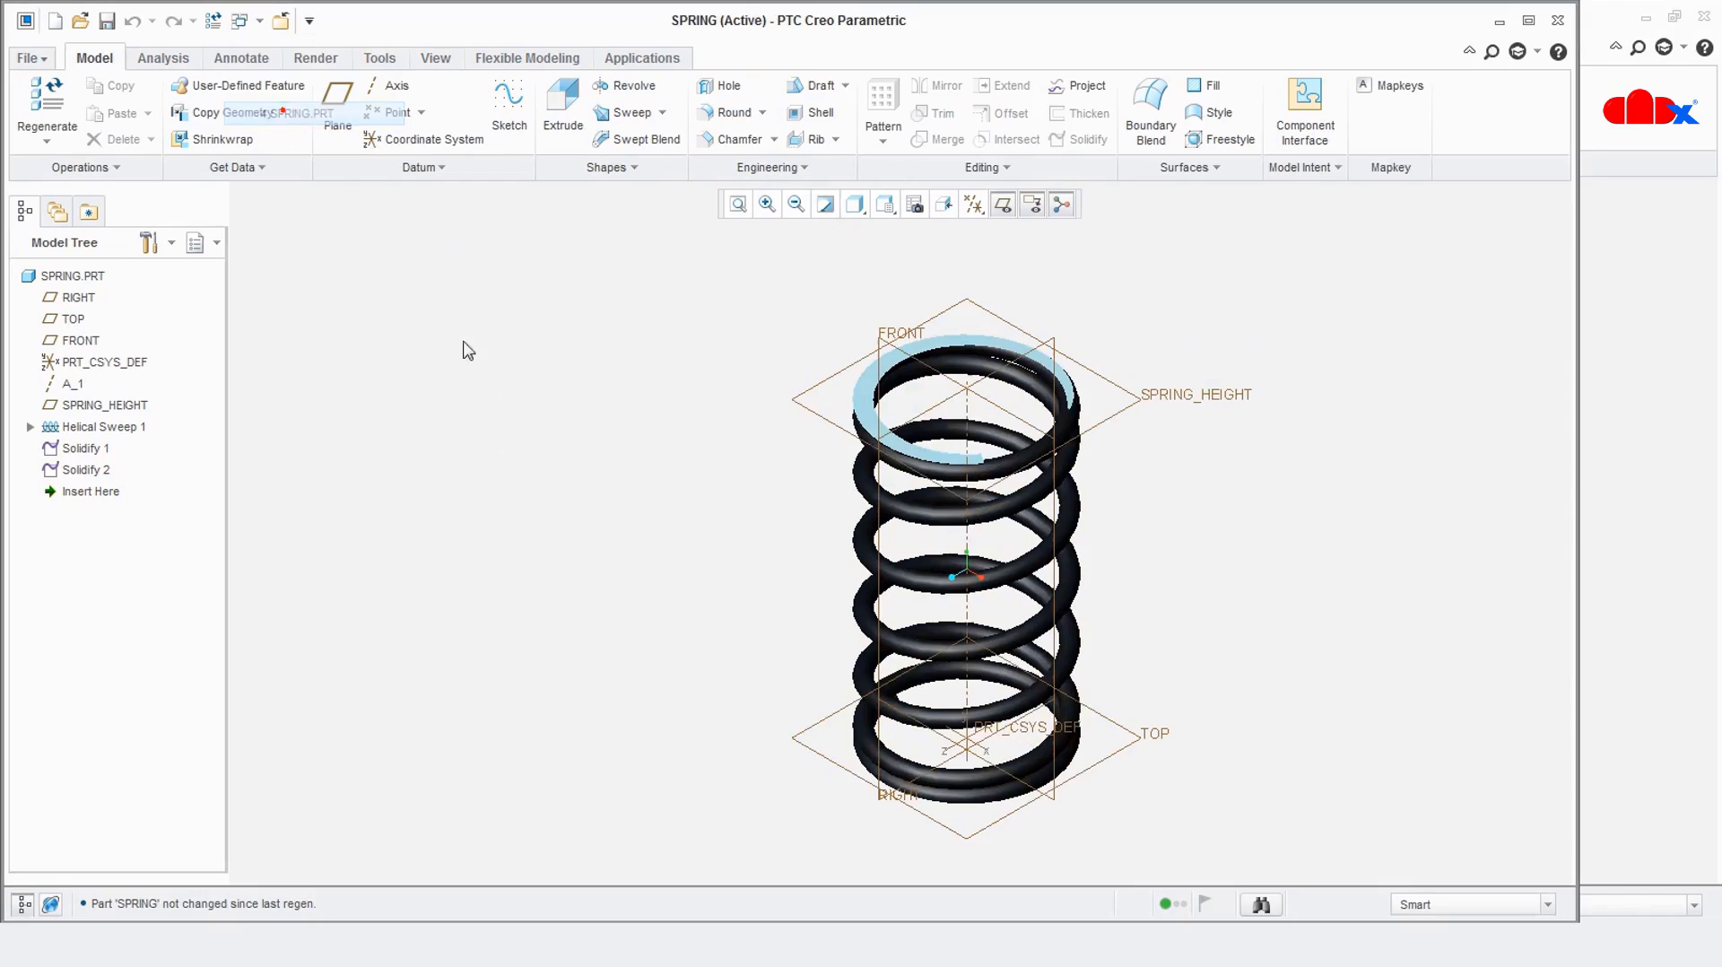
right_click(108, 428)
left_click(180, 476)
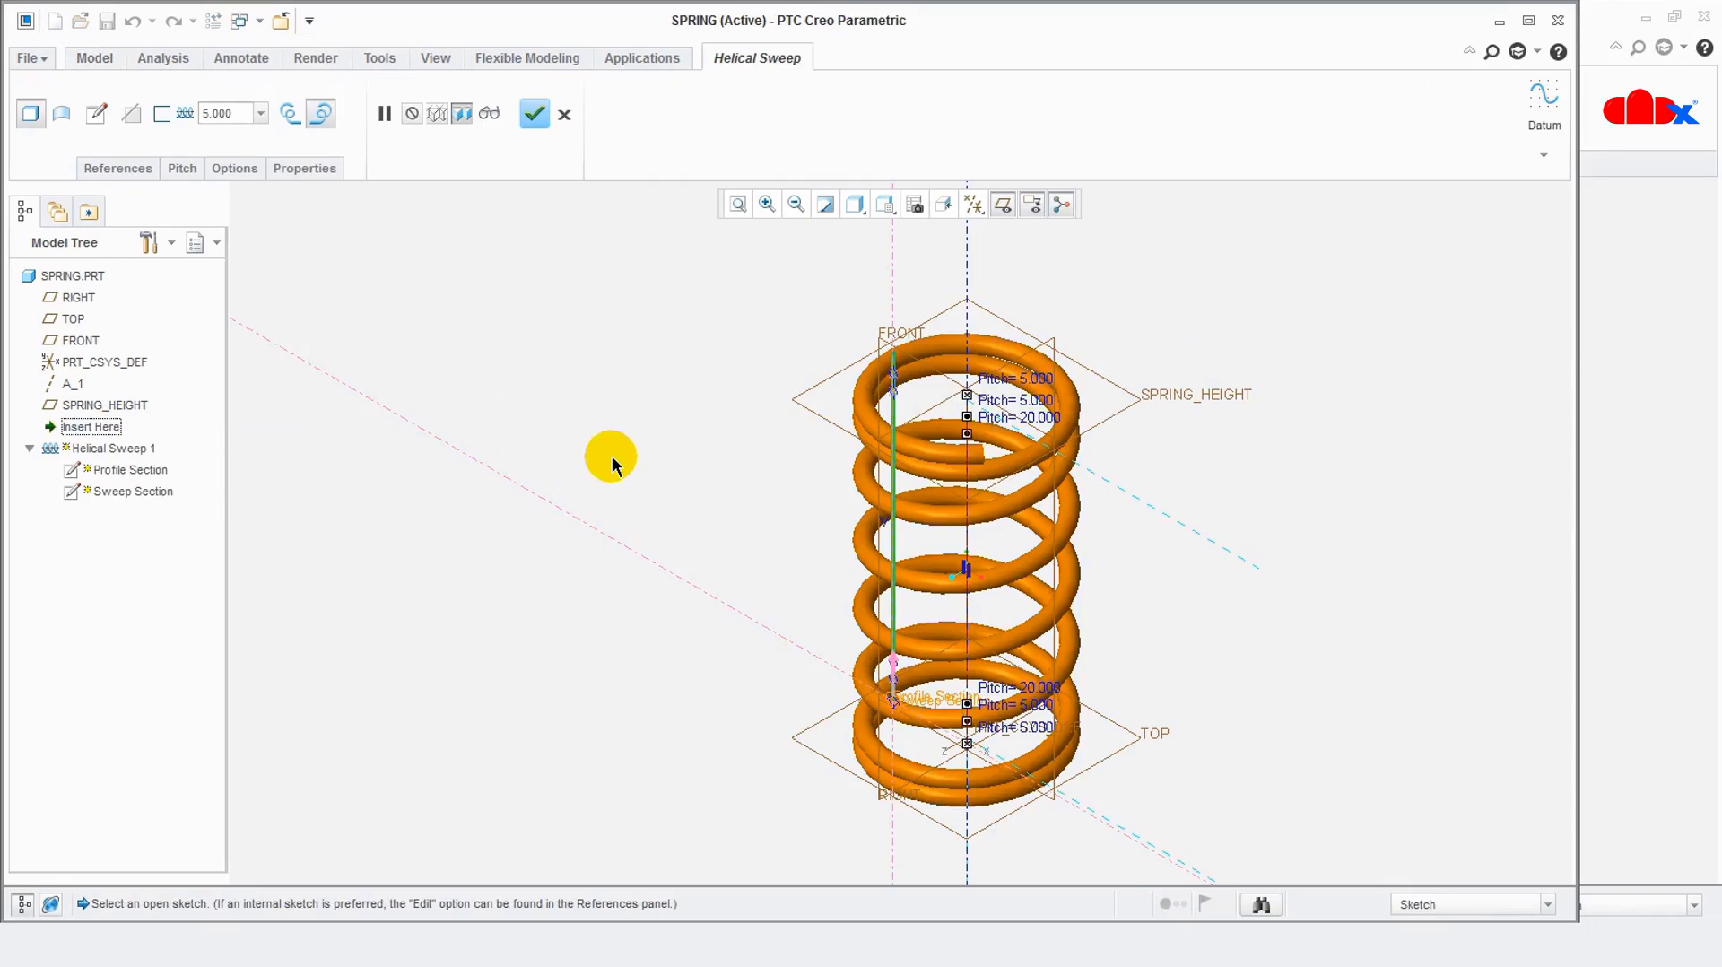
Open SPRING.PRT's internal helix profile sketch and examine how the profile ends and pitch points are dimensioned from the TOP and SPRING_HEIGHT planes
right_click(665, 491)
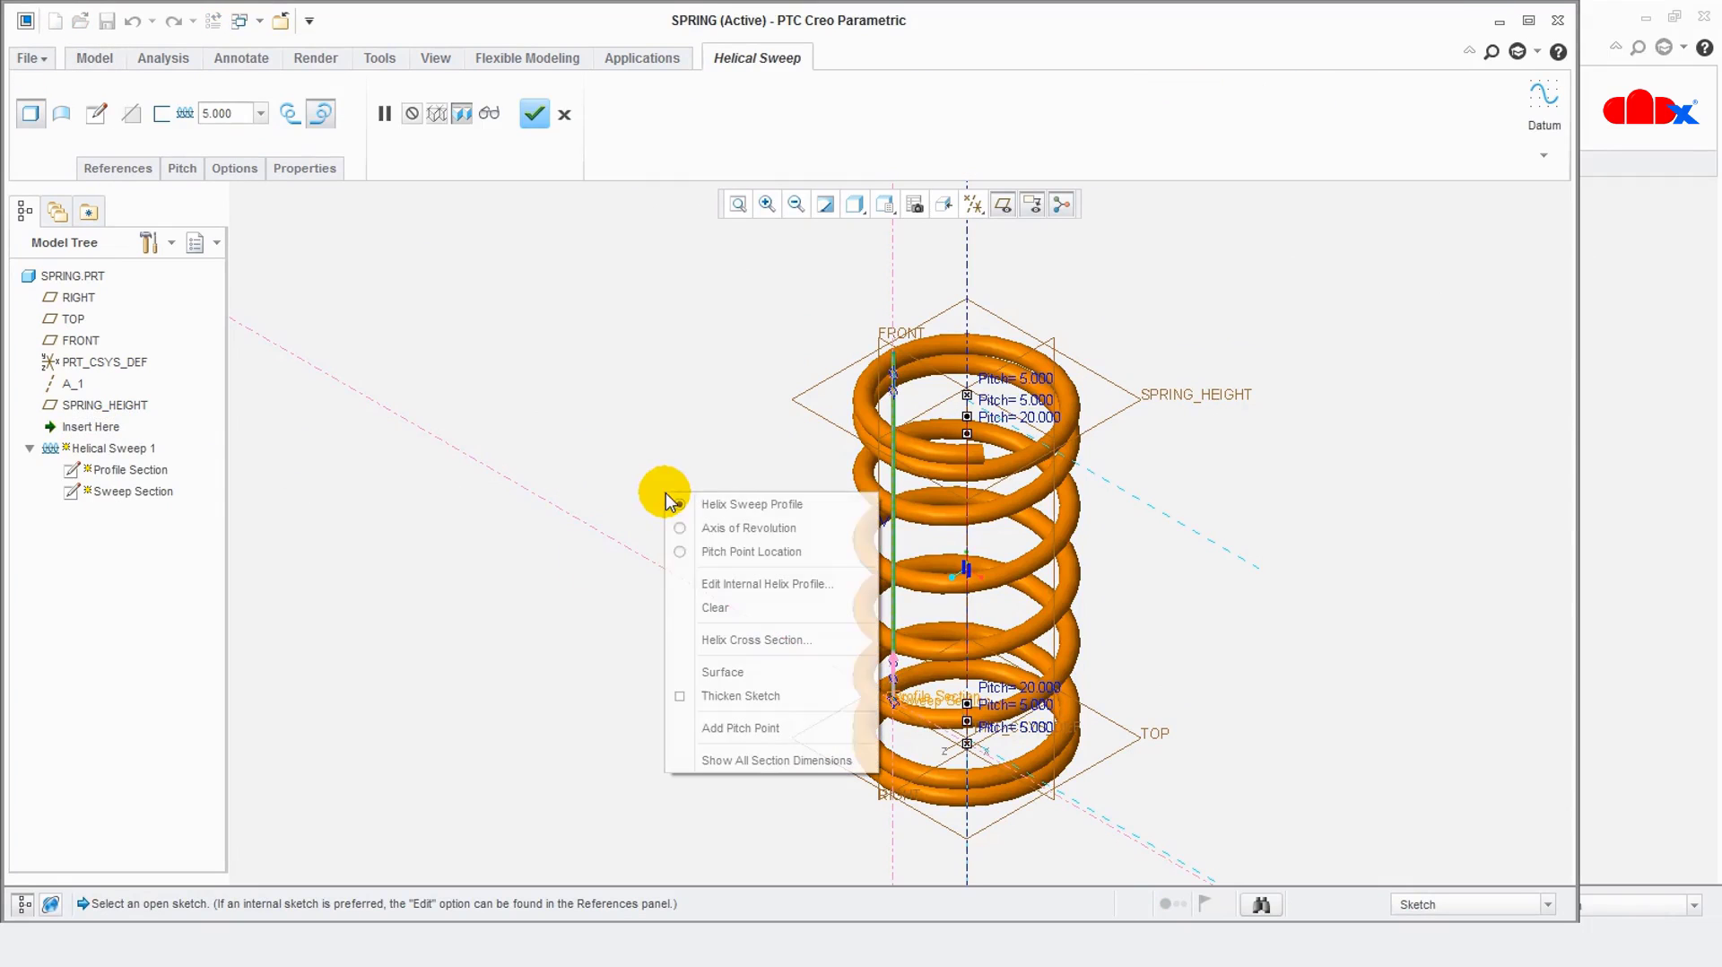
left_click(738, 584)
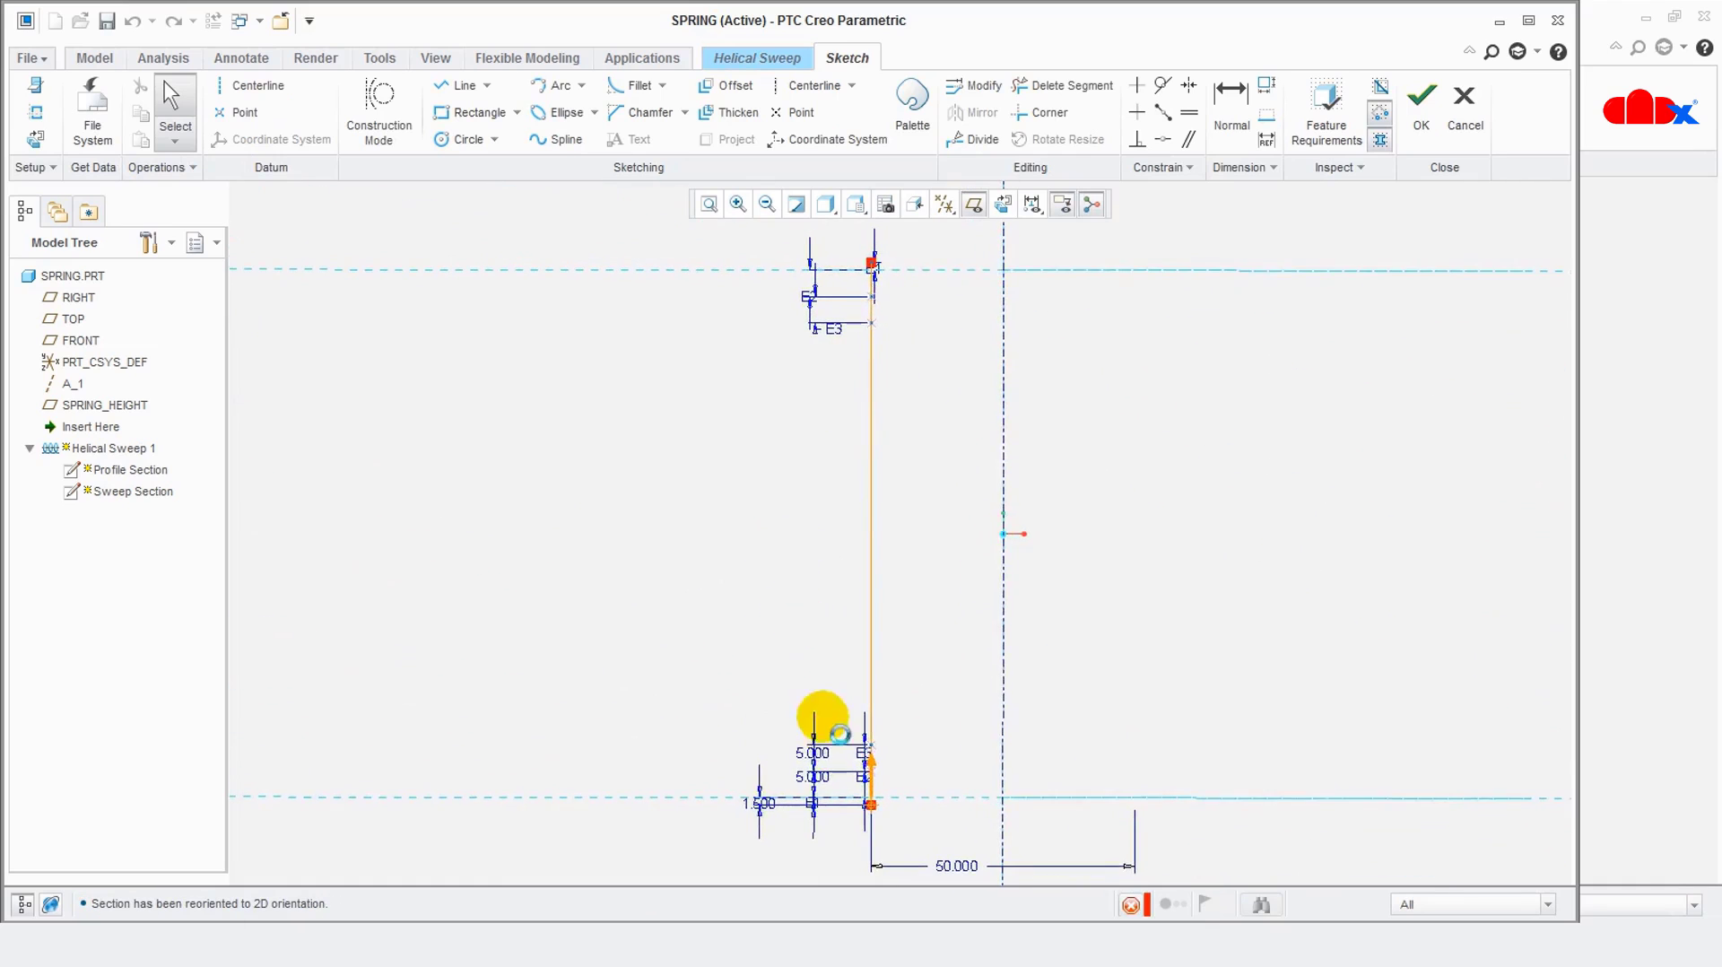
scroll(879, 823, "up", 2)
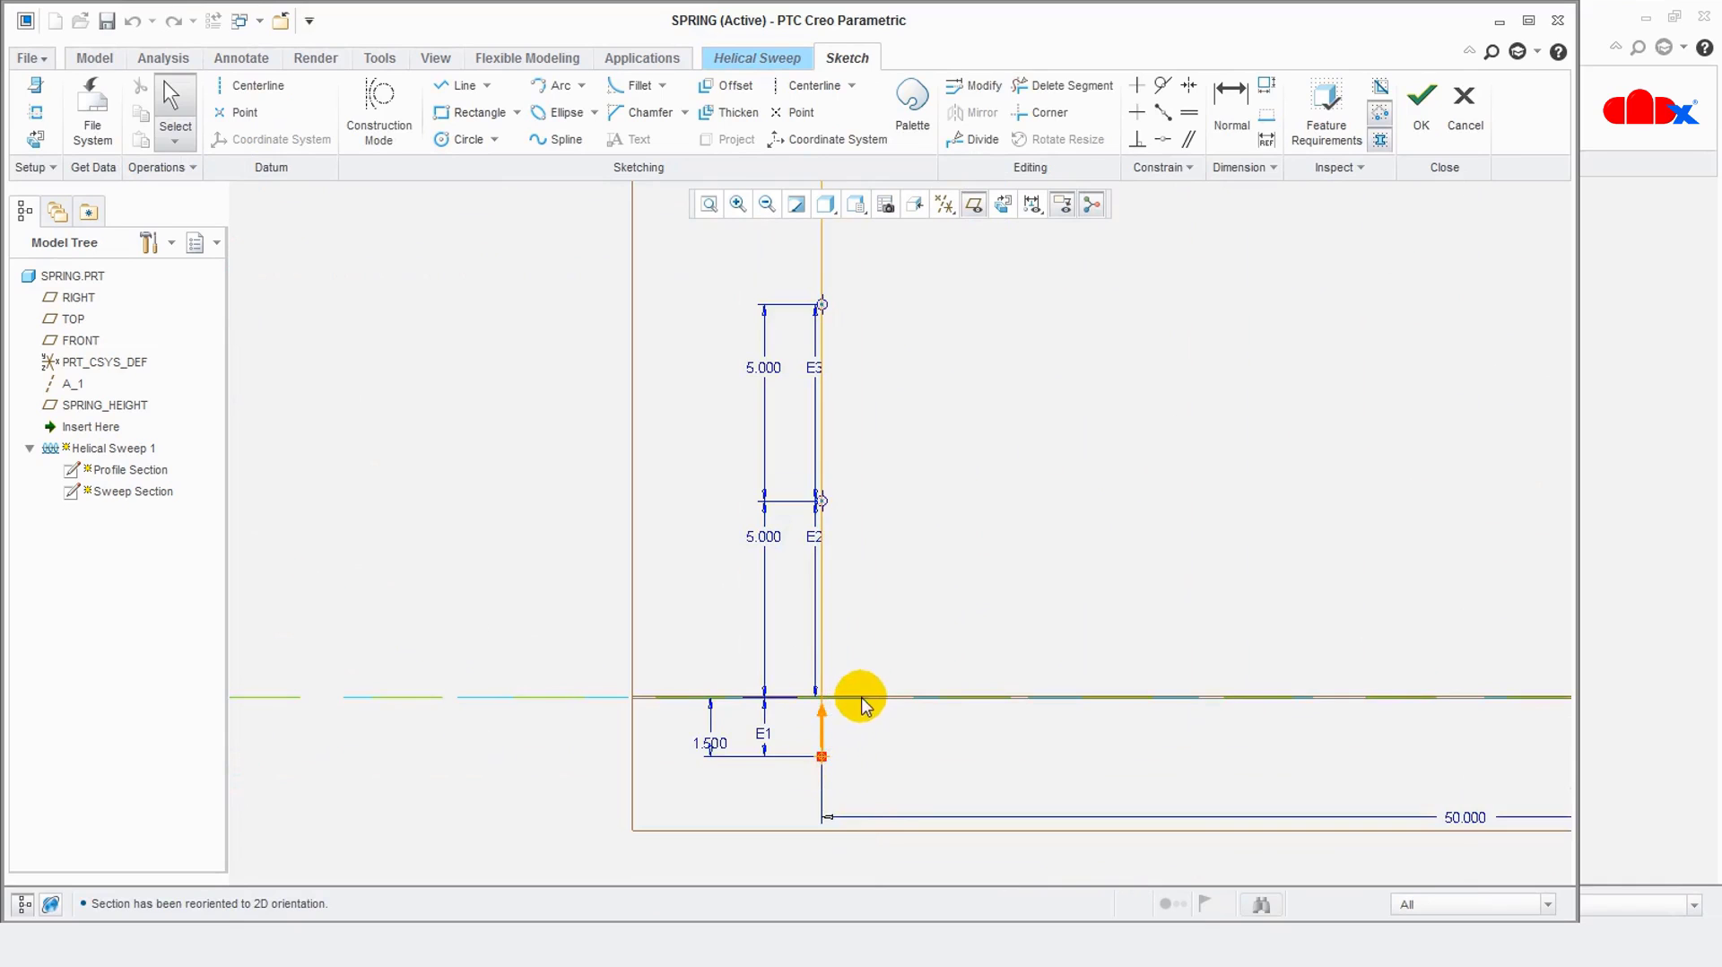
scroll(830, 795, "down", 3)
scroll(832, 793, "down", 2)
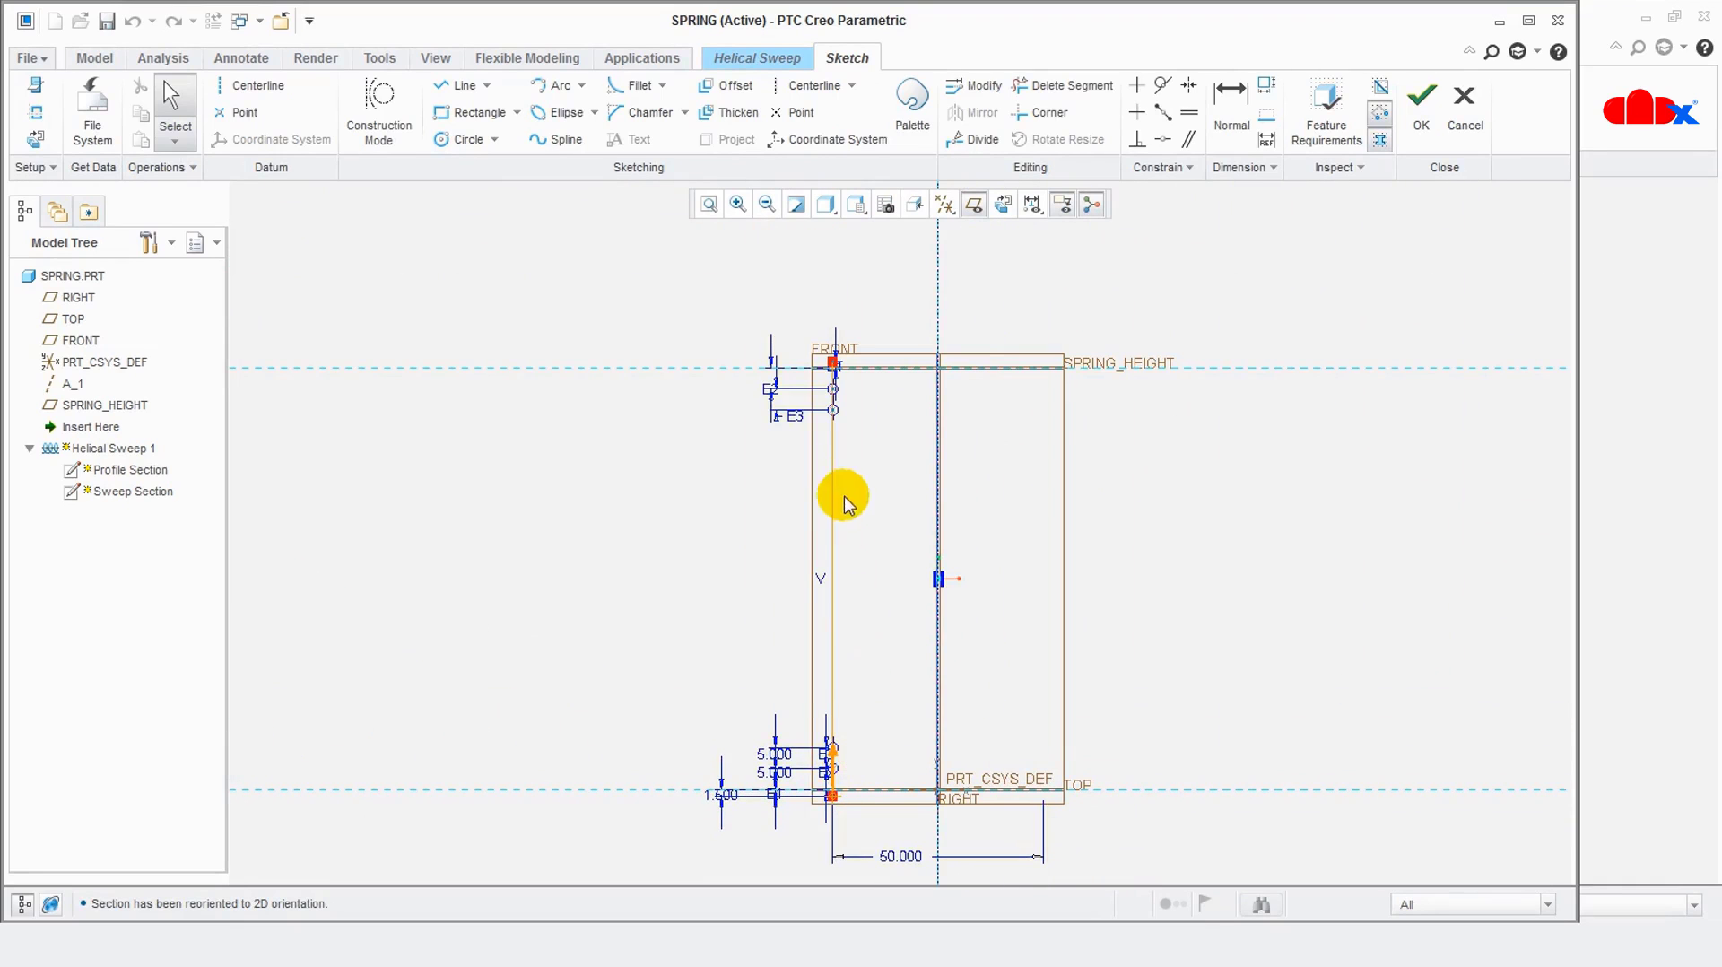
Examine the upper and lower ends of the helix profile in the sketch, then accept the sketch
scroll(833, 385, "up", 3)
scroll(835, 332, "up", 4)
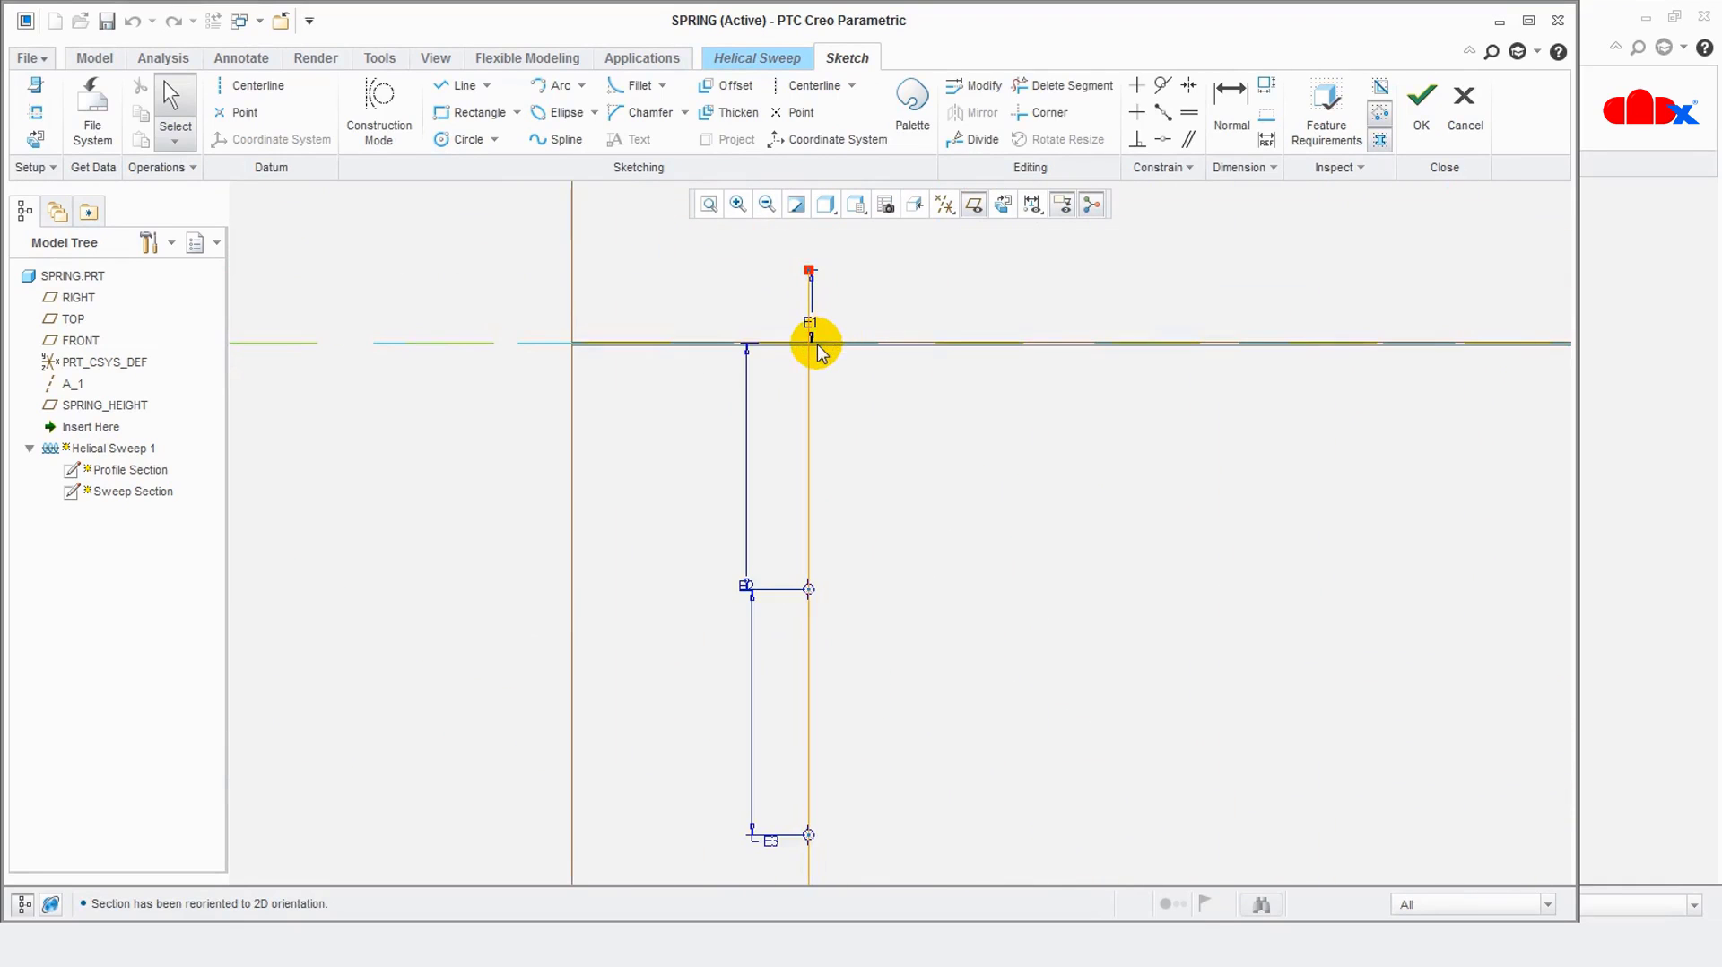
scroll(819, 386, "down", 5)
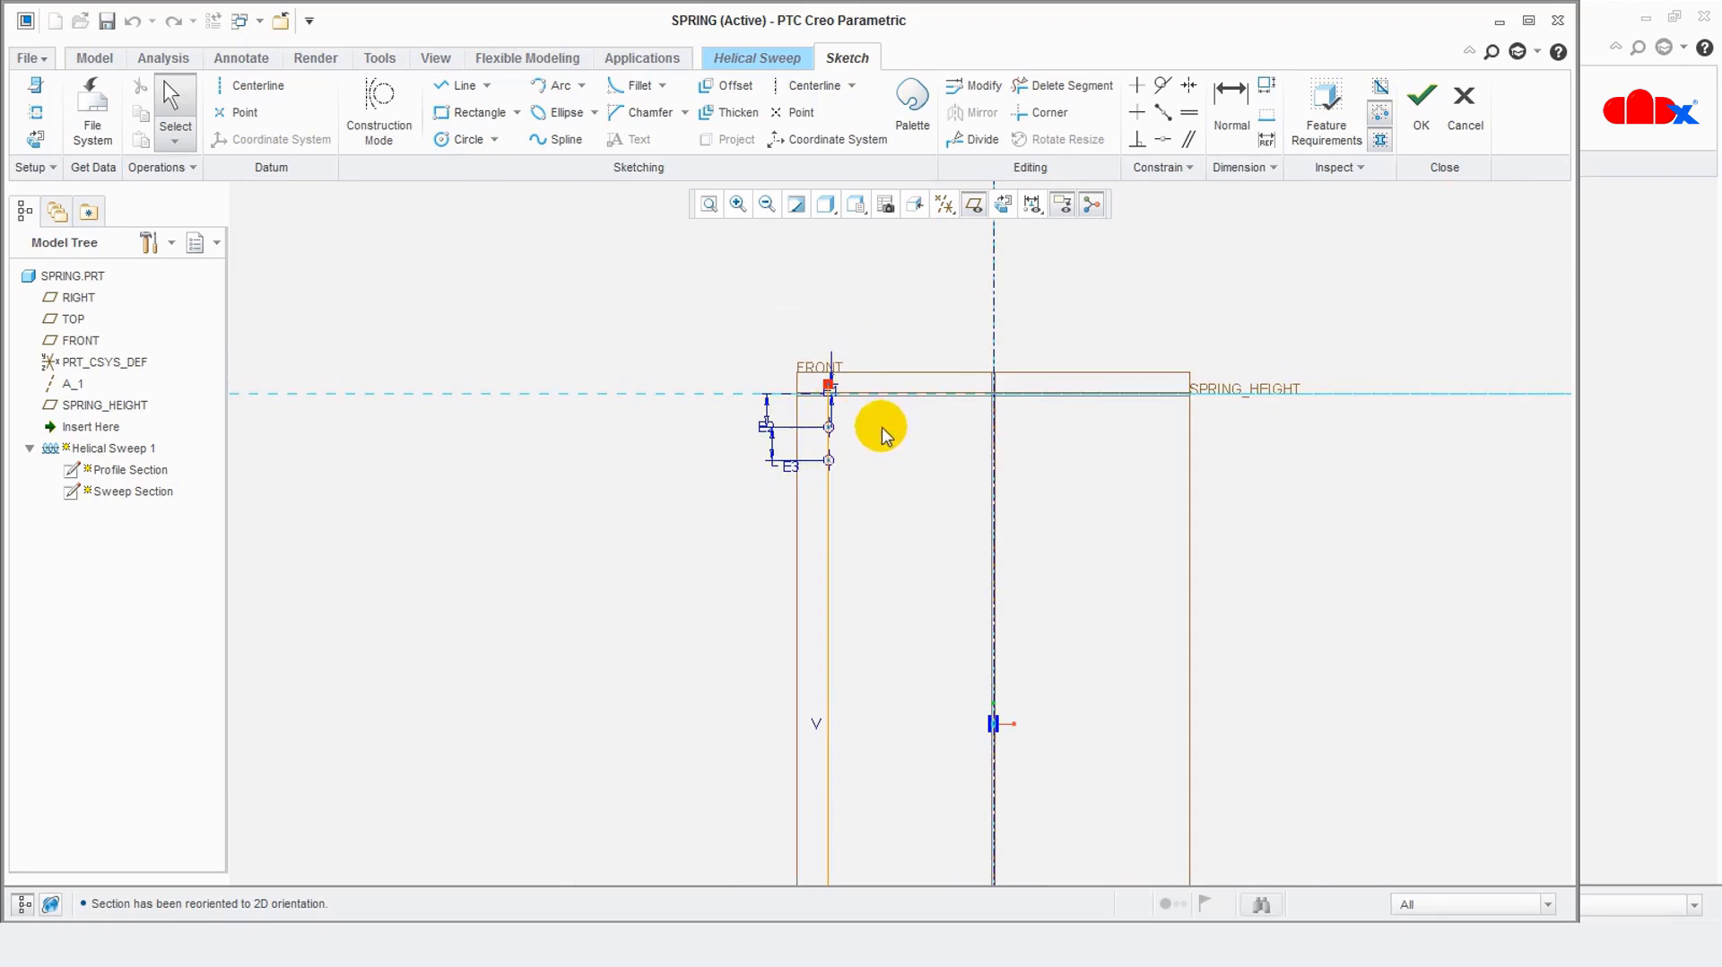
scroll(1031, 735, "up", 3)
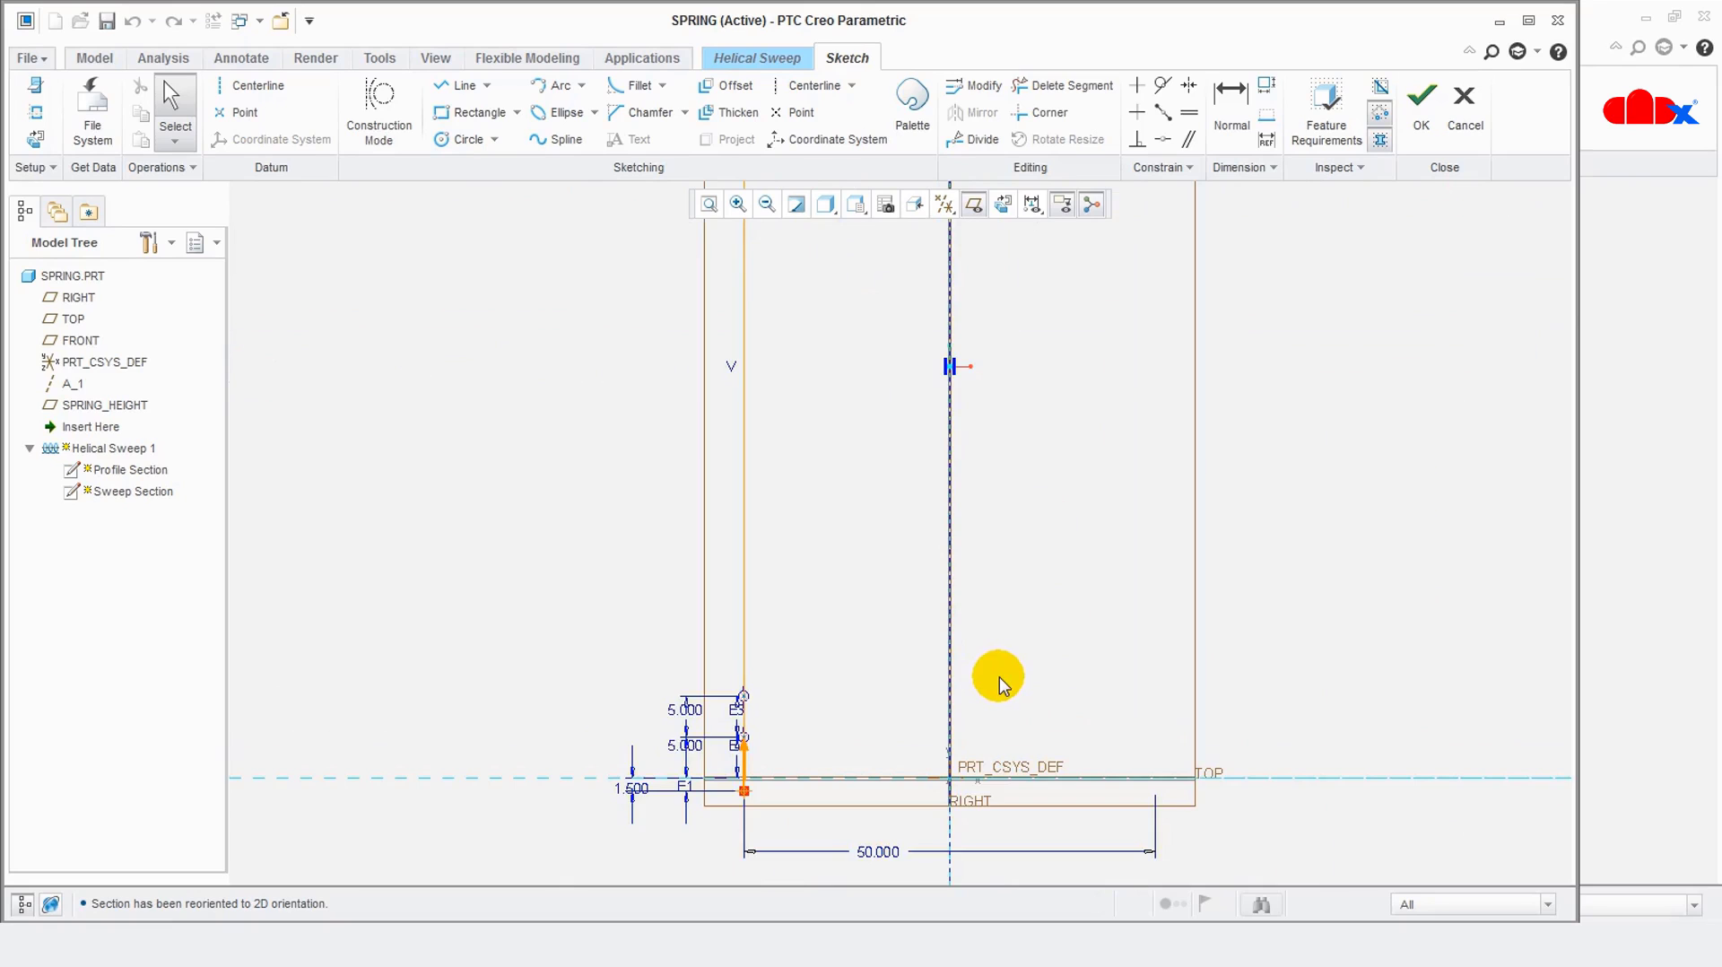
left_click(1421, 108)
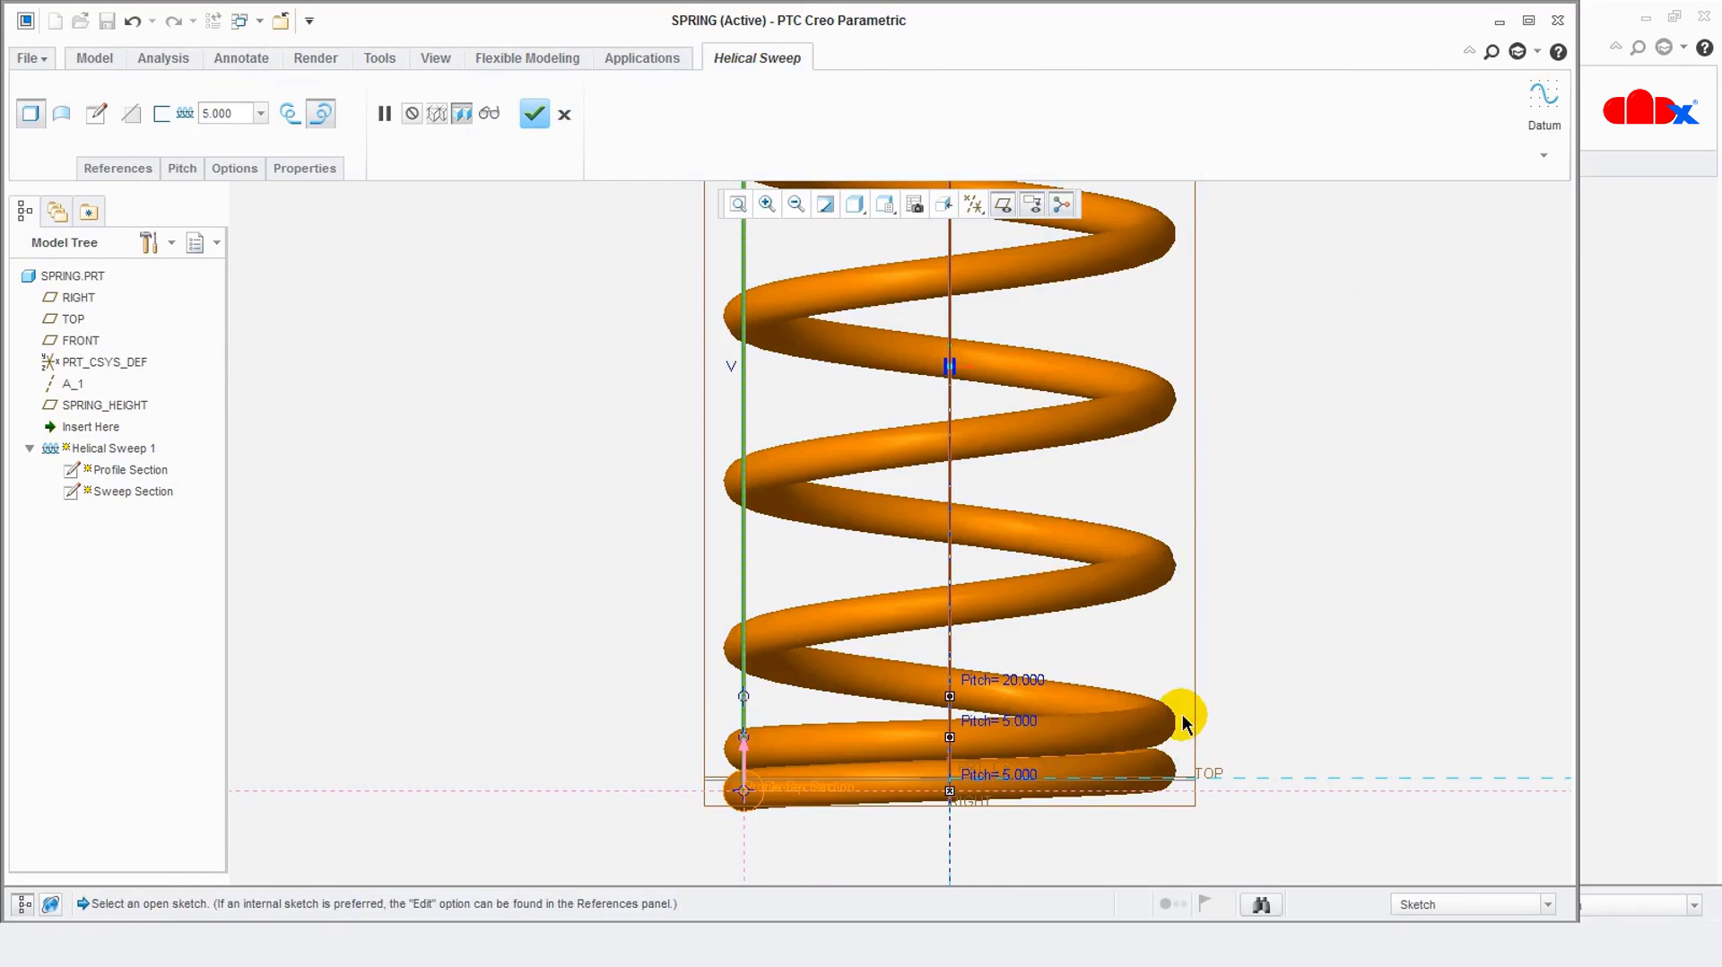
Inspect the pitch points on the whole spring preview, then complete the Helical Sweep 1 definition and clear the selection
scroll(1193, 772, "down", 3)
scroll(1157, 661, "up", 3)
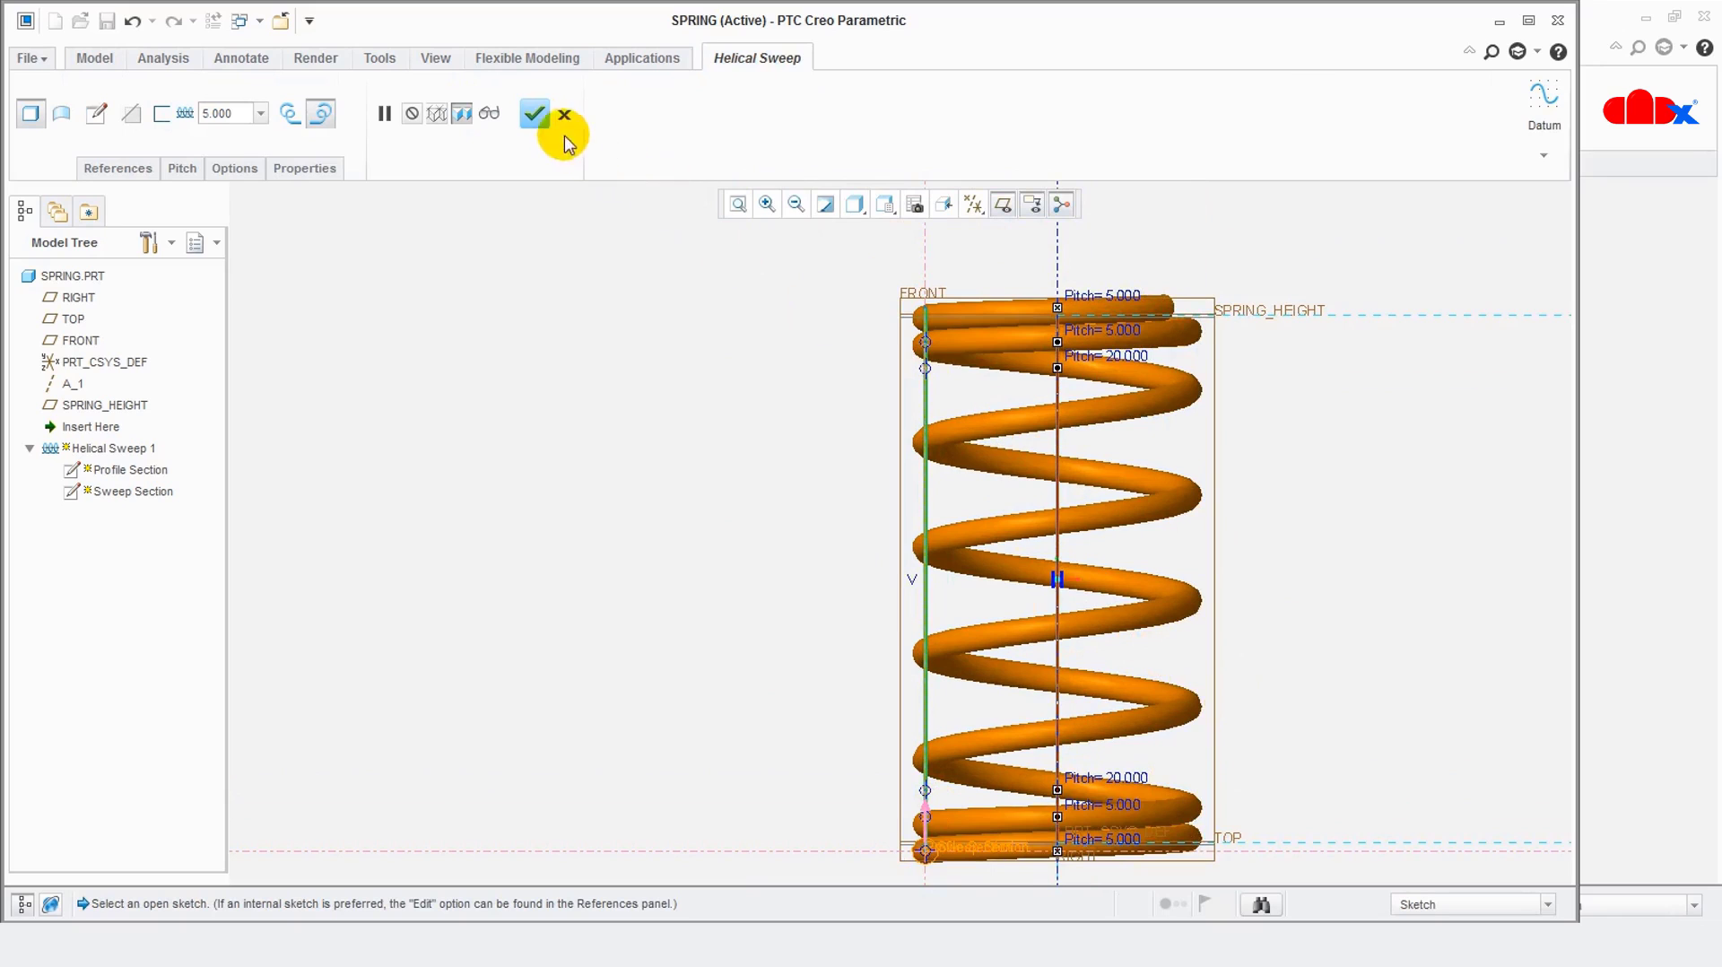
left_click(538, 117)
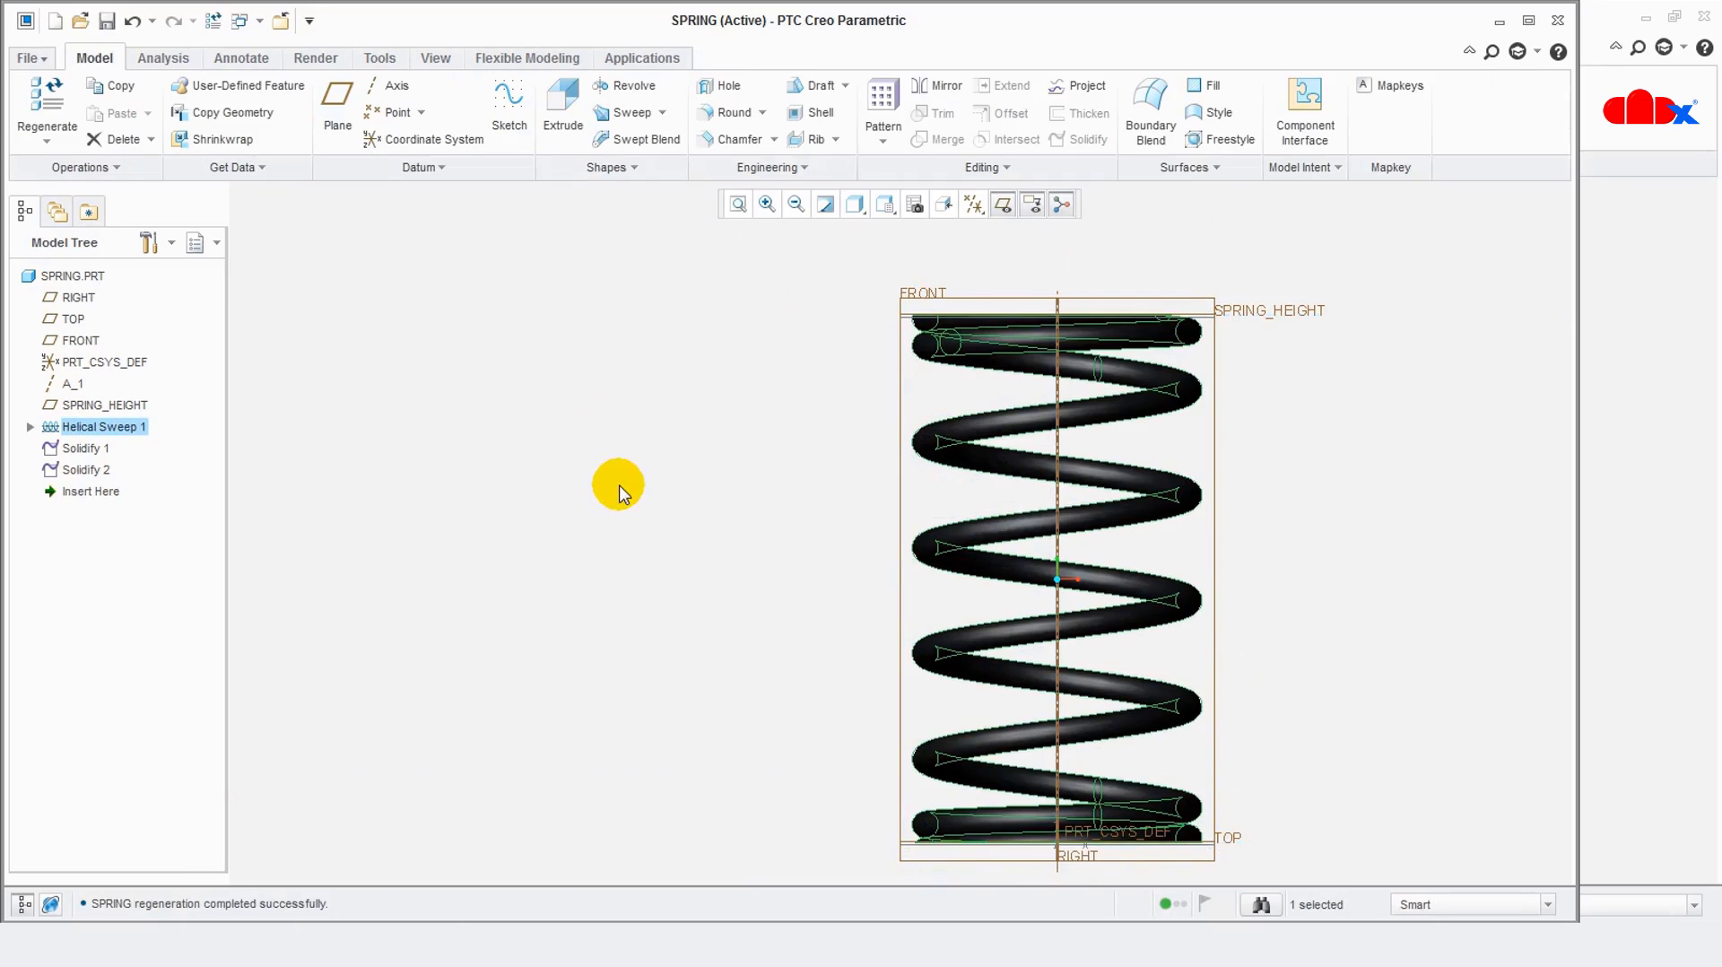
left_click(619, 485)
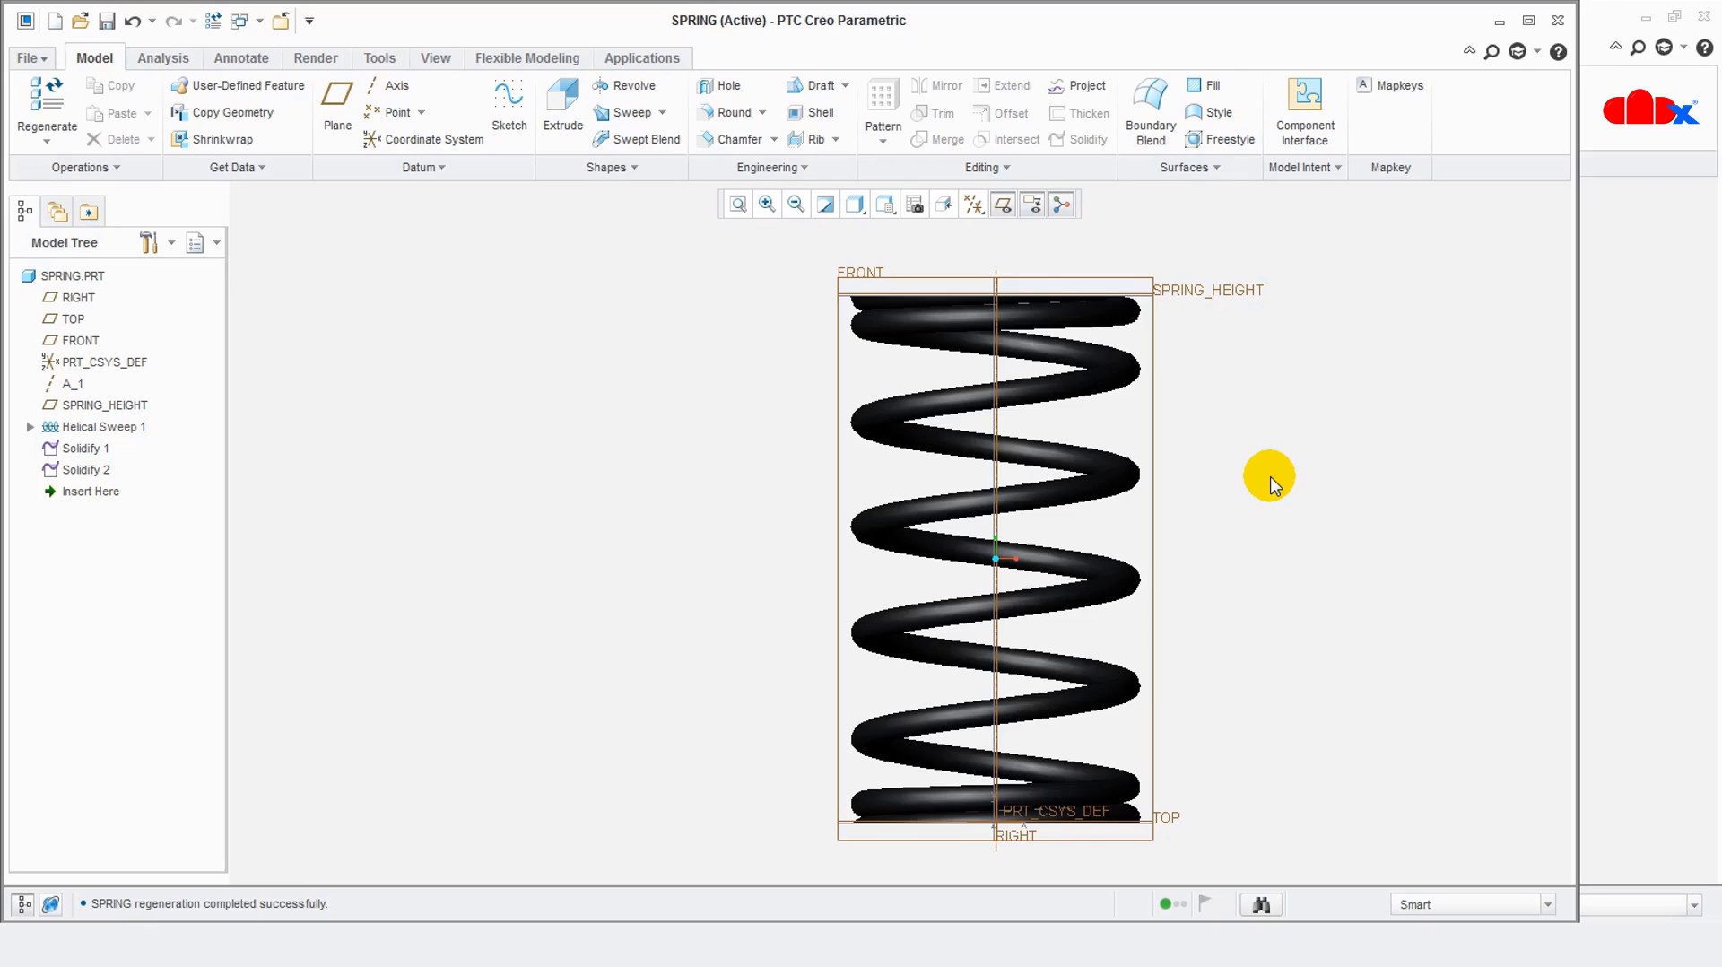
Create a new solid part named spring3 with the default template and maximize its window
left_click(55, 23)
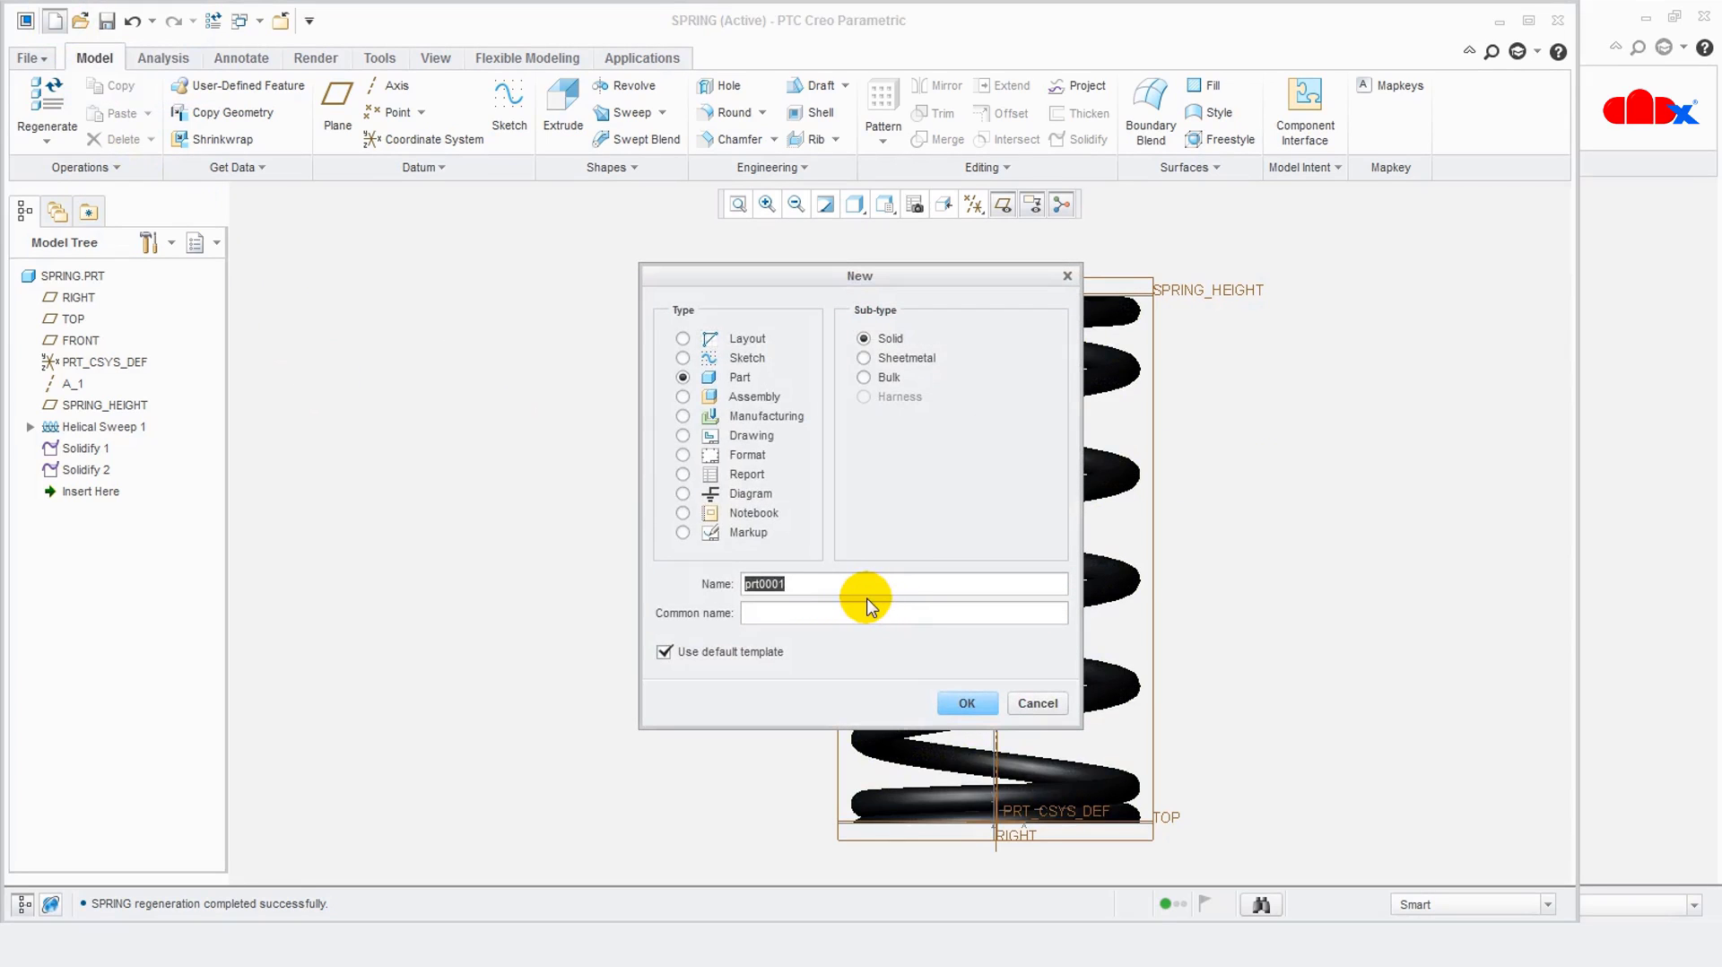
type("spring3")
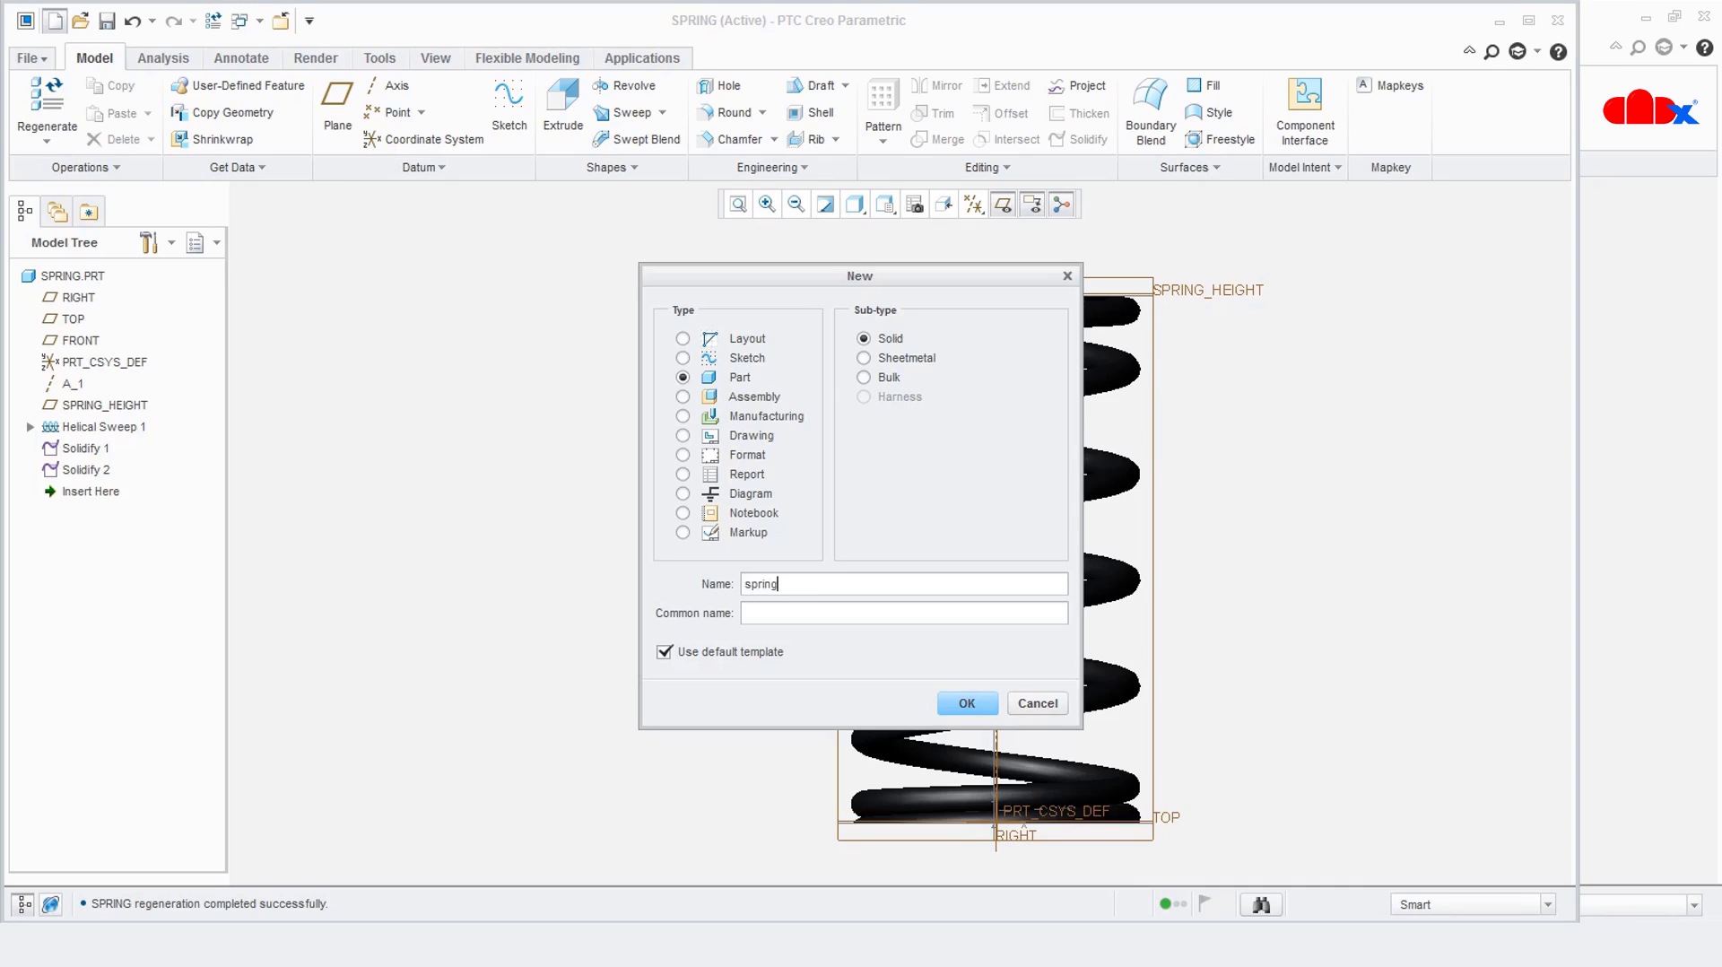
left_click(968, 704)
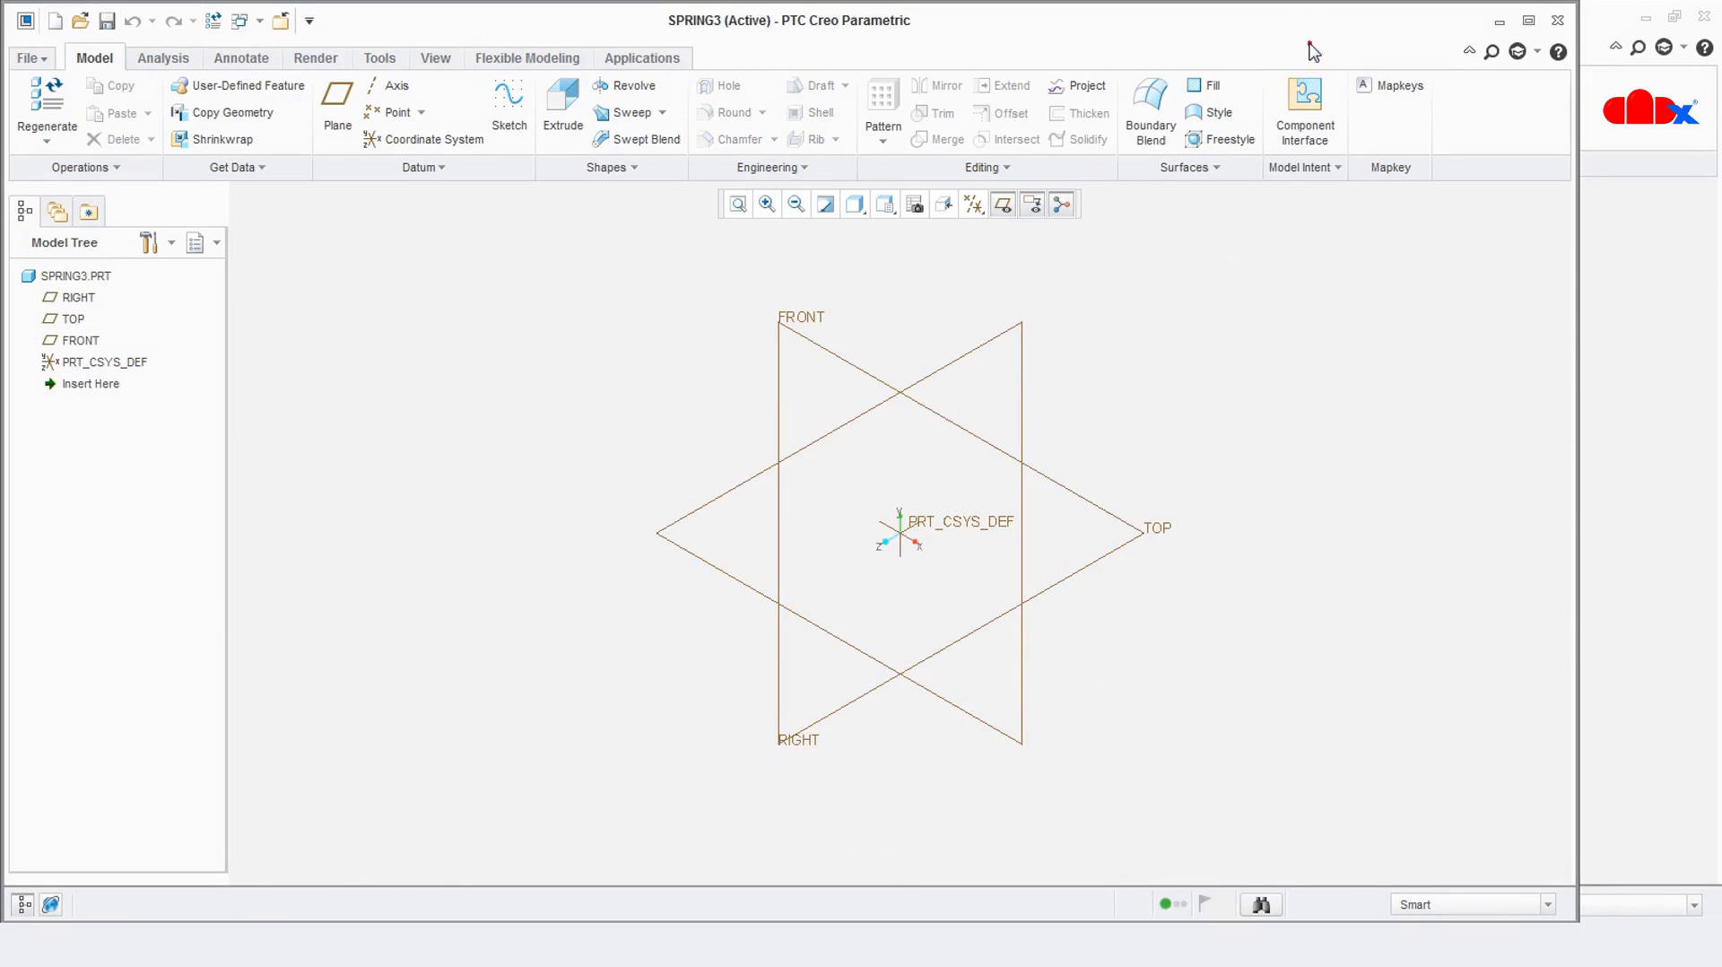
left_click(1528, 19)
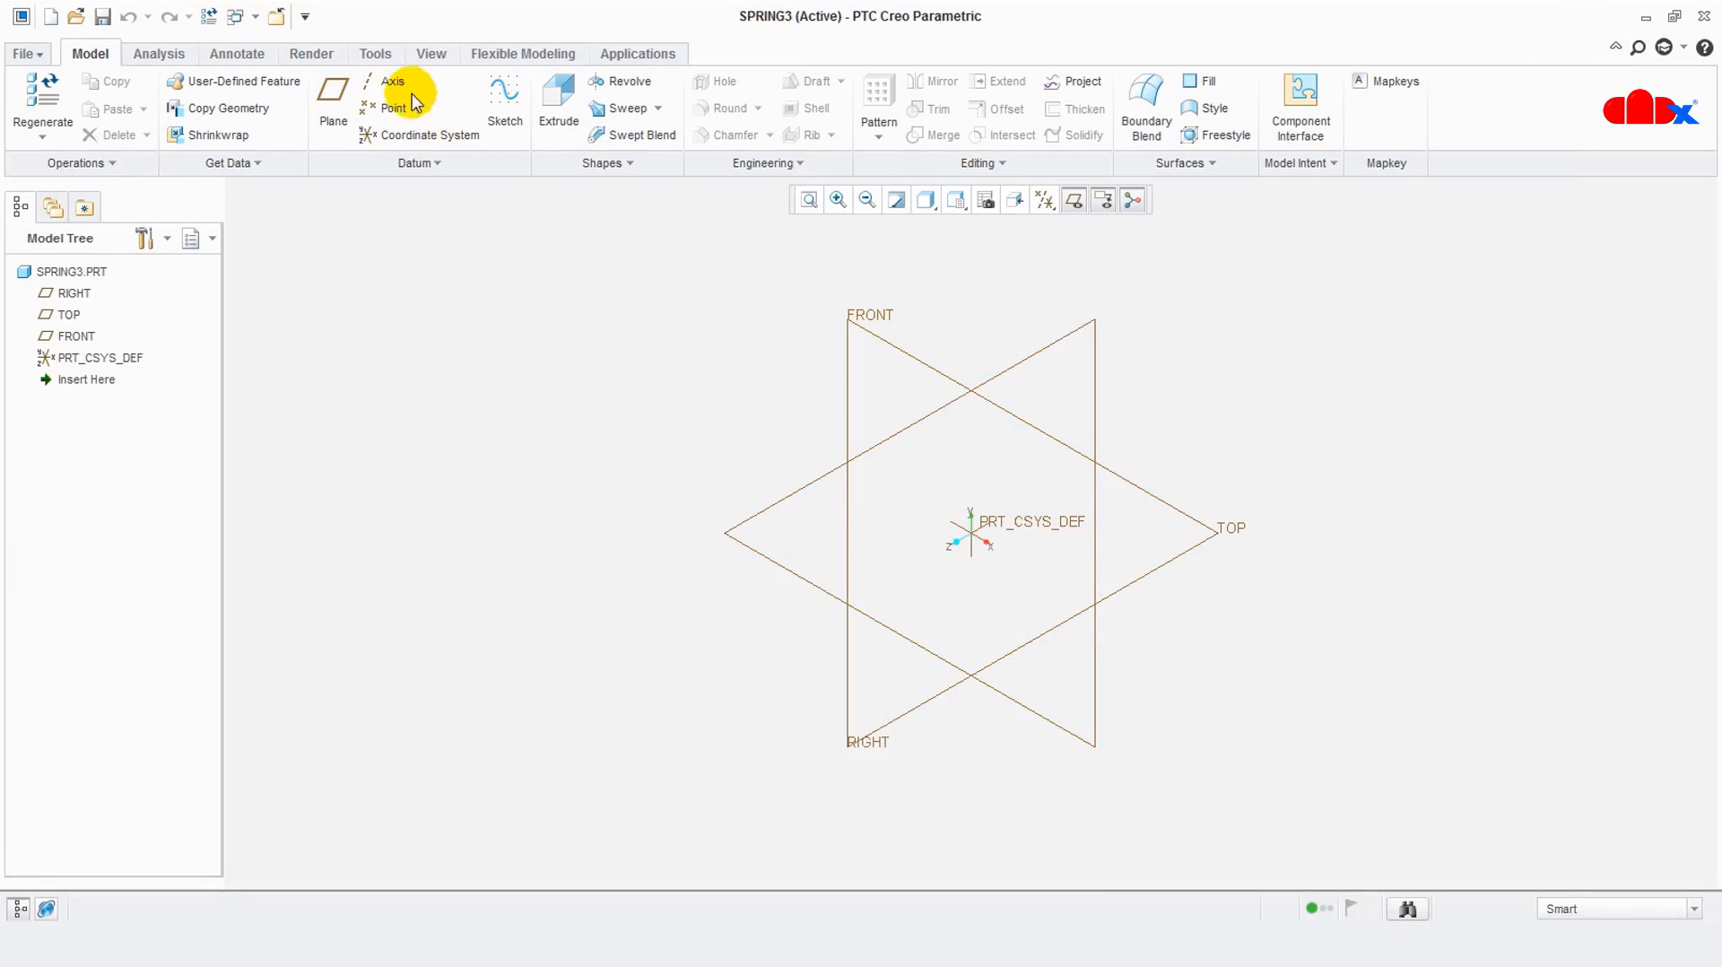
Create a datum axis through the intersection of the RIGHT and FRONT datum planes
left_click(399, 85)
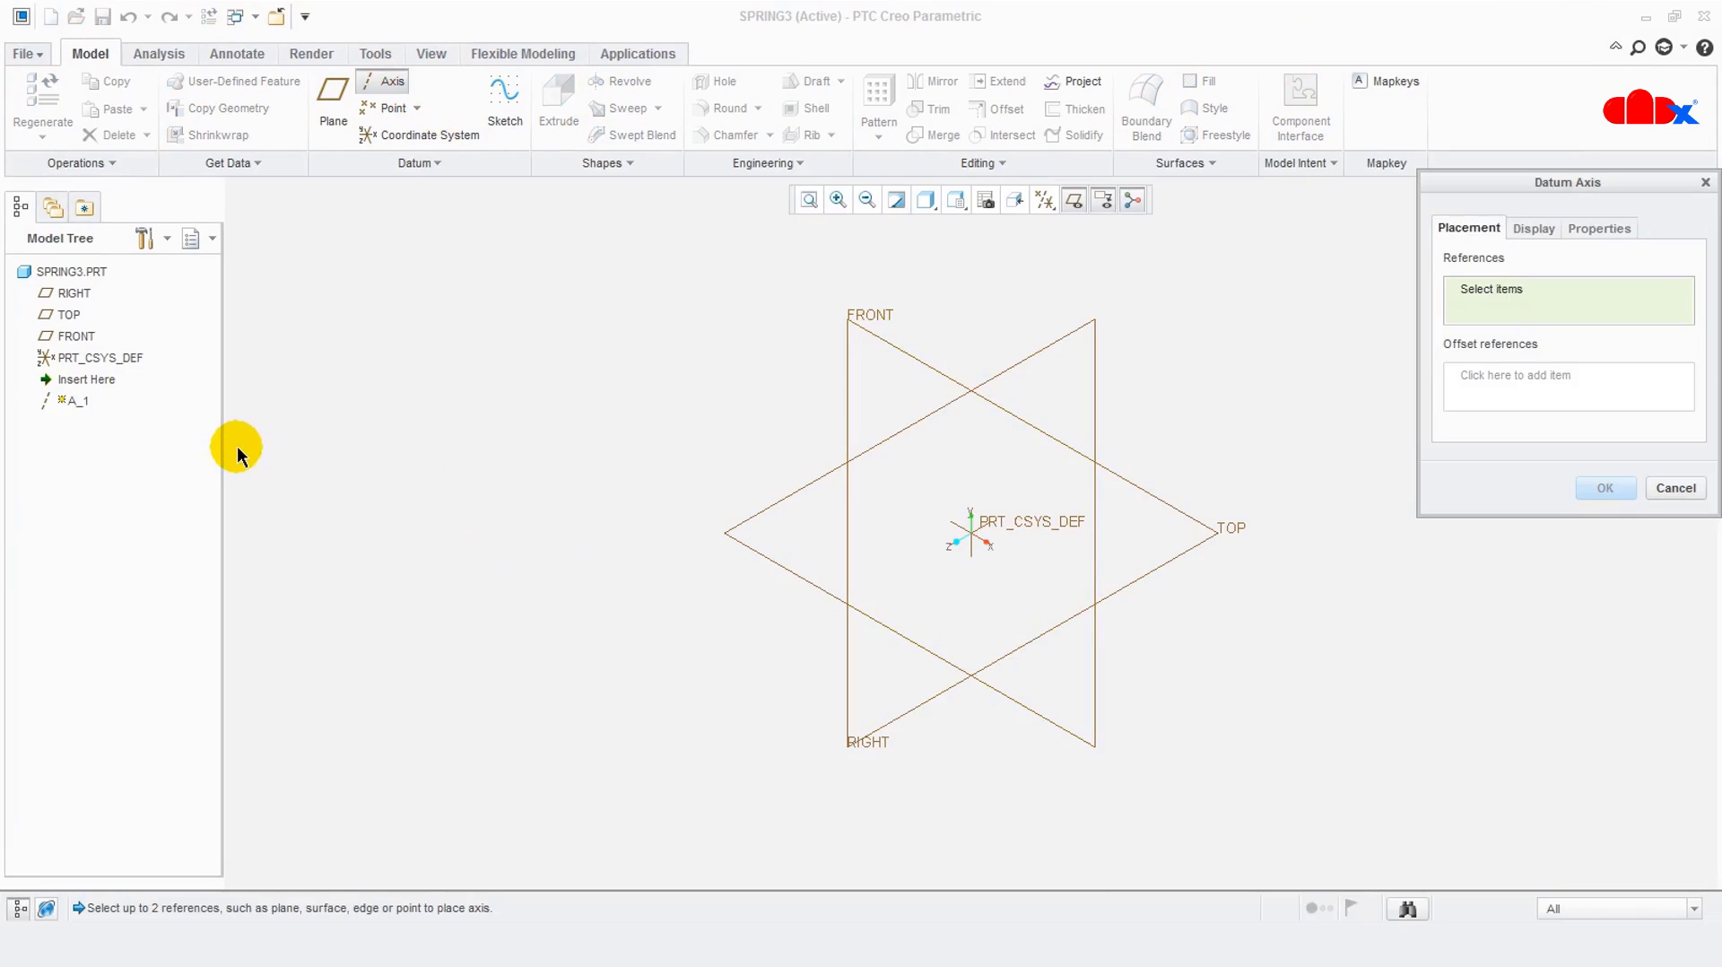
left_click(73, 291)
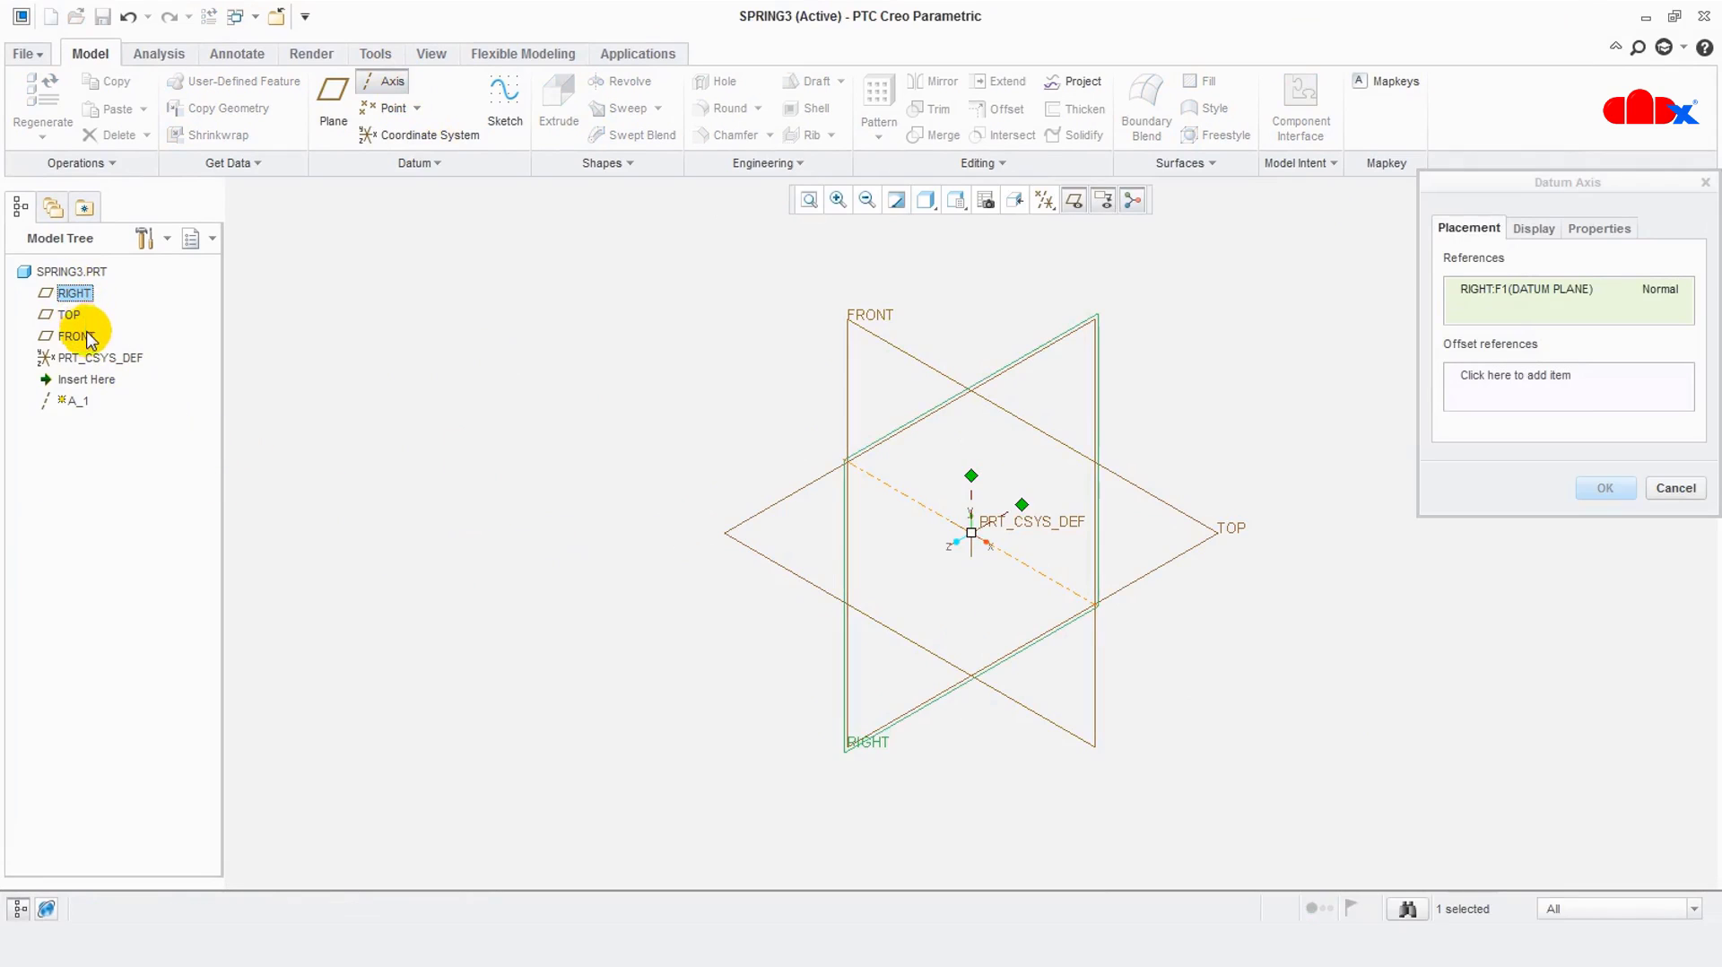
left_click(89, 338, "ctrl")
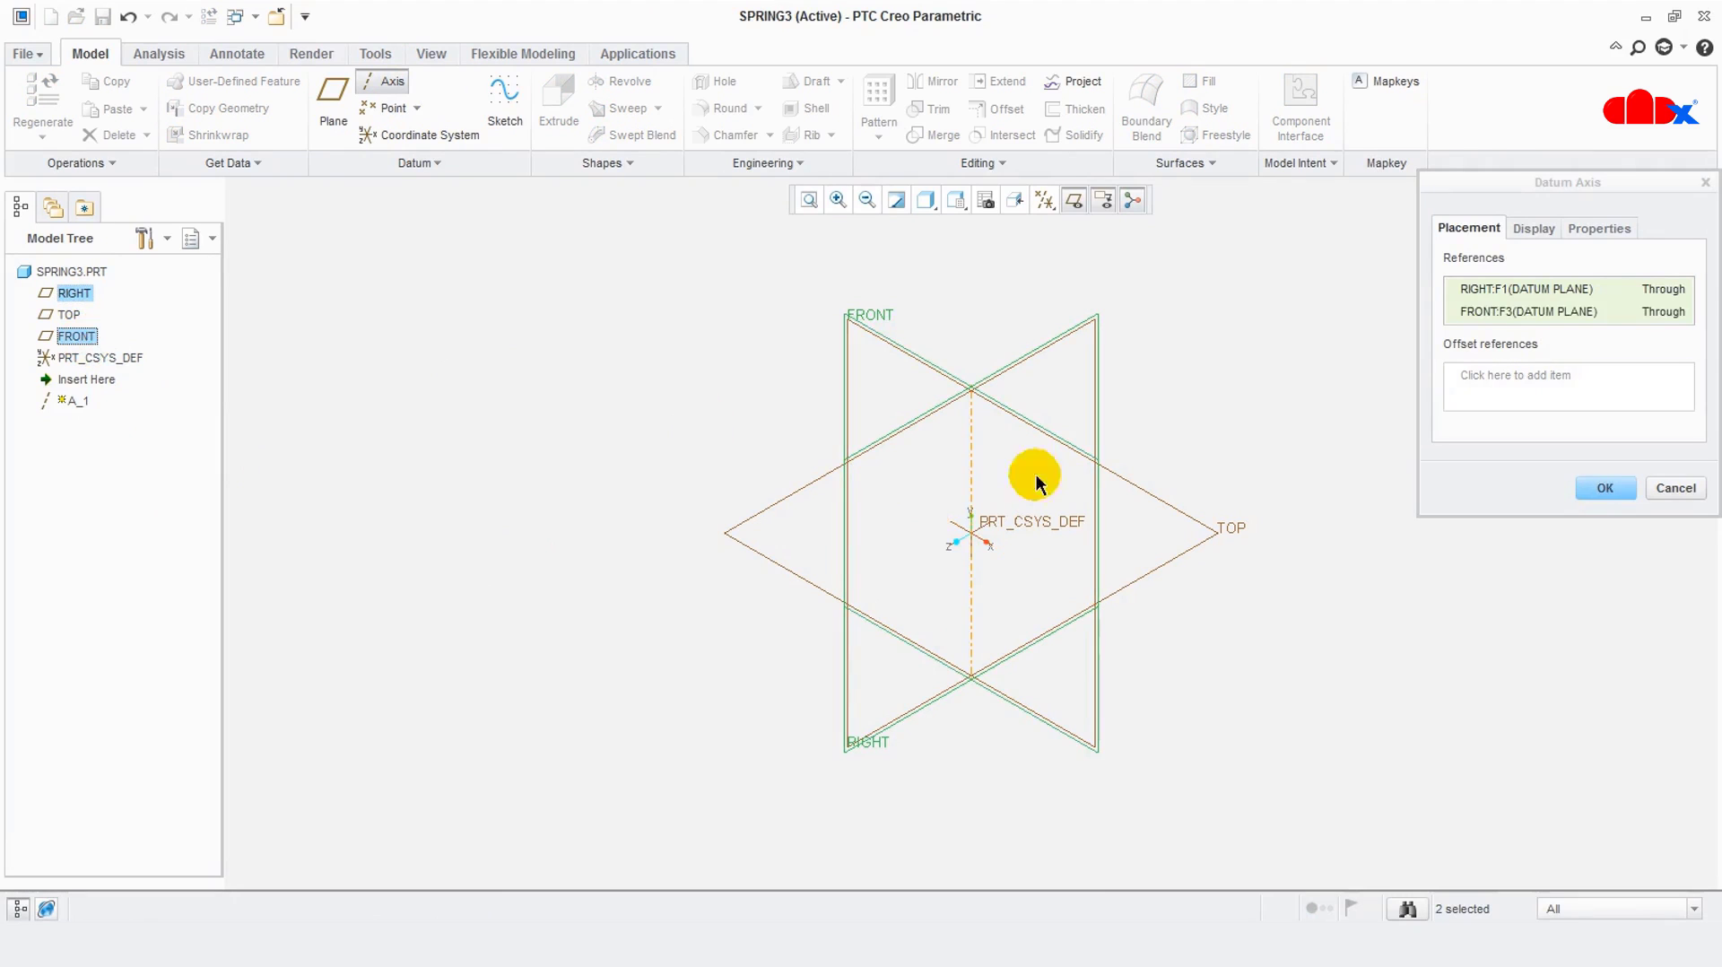
left_click(1625, 490)
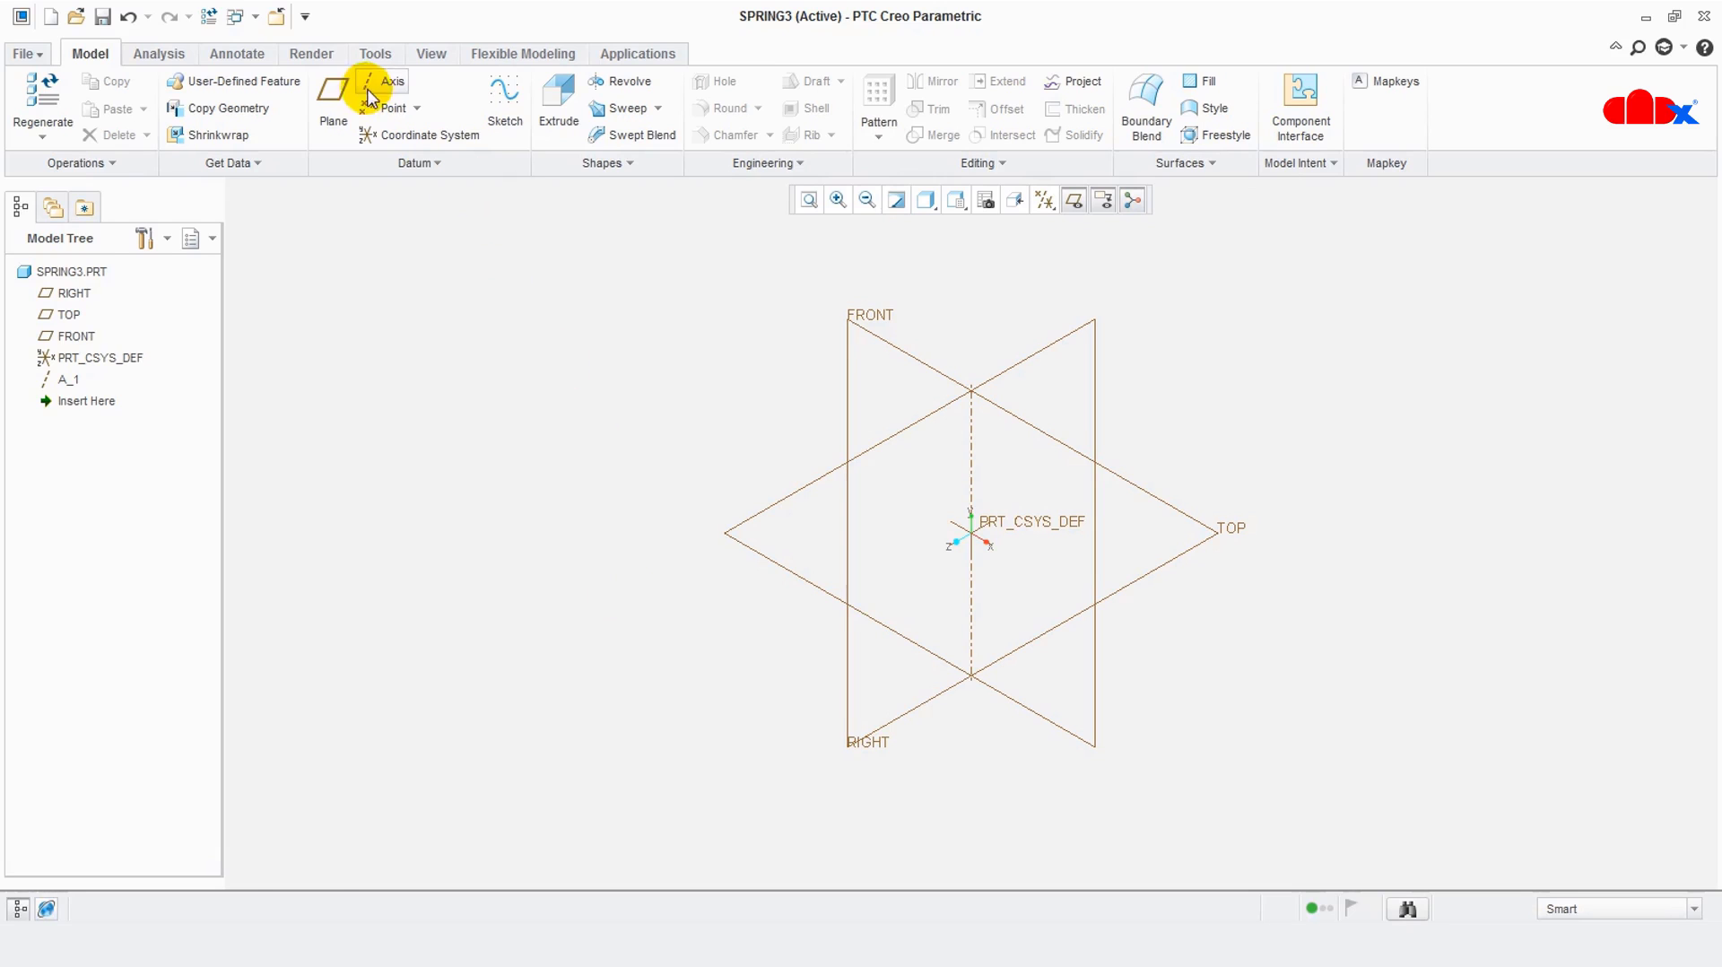
Create a datum plane offset 100 from the TOP plane
left_click(332, 100)
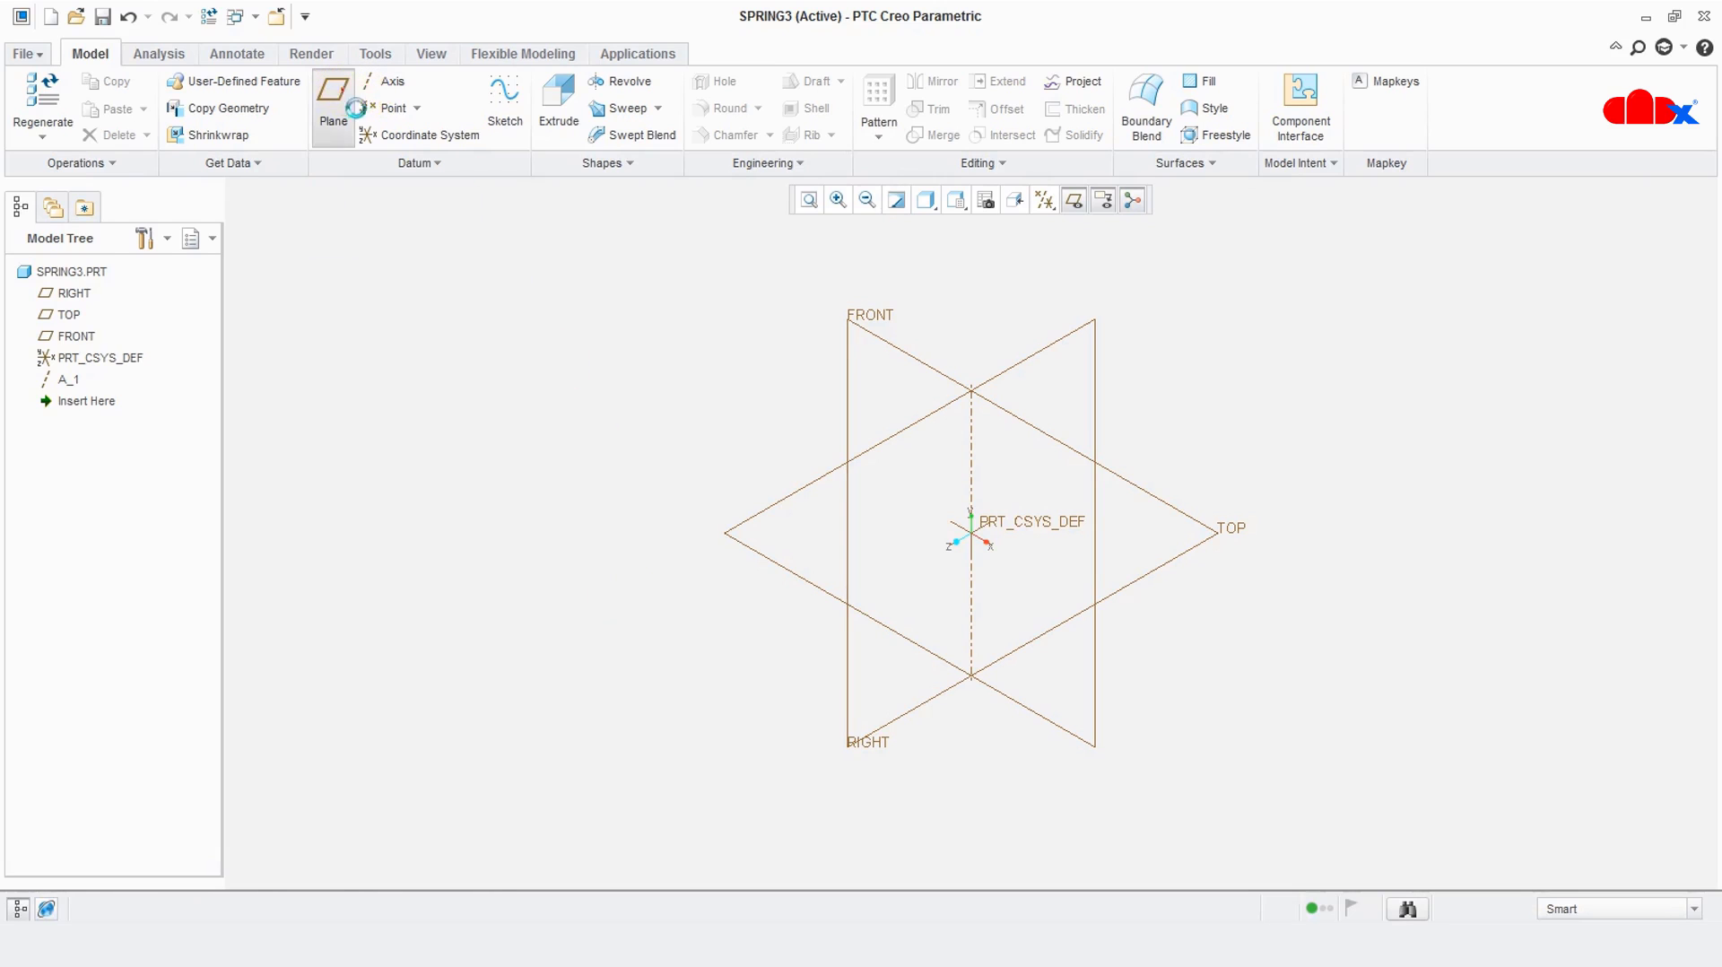
left_click(68, 314)
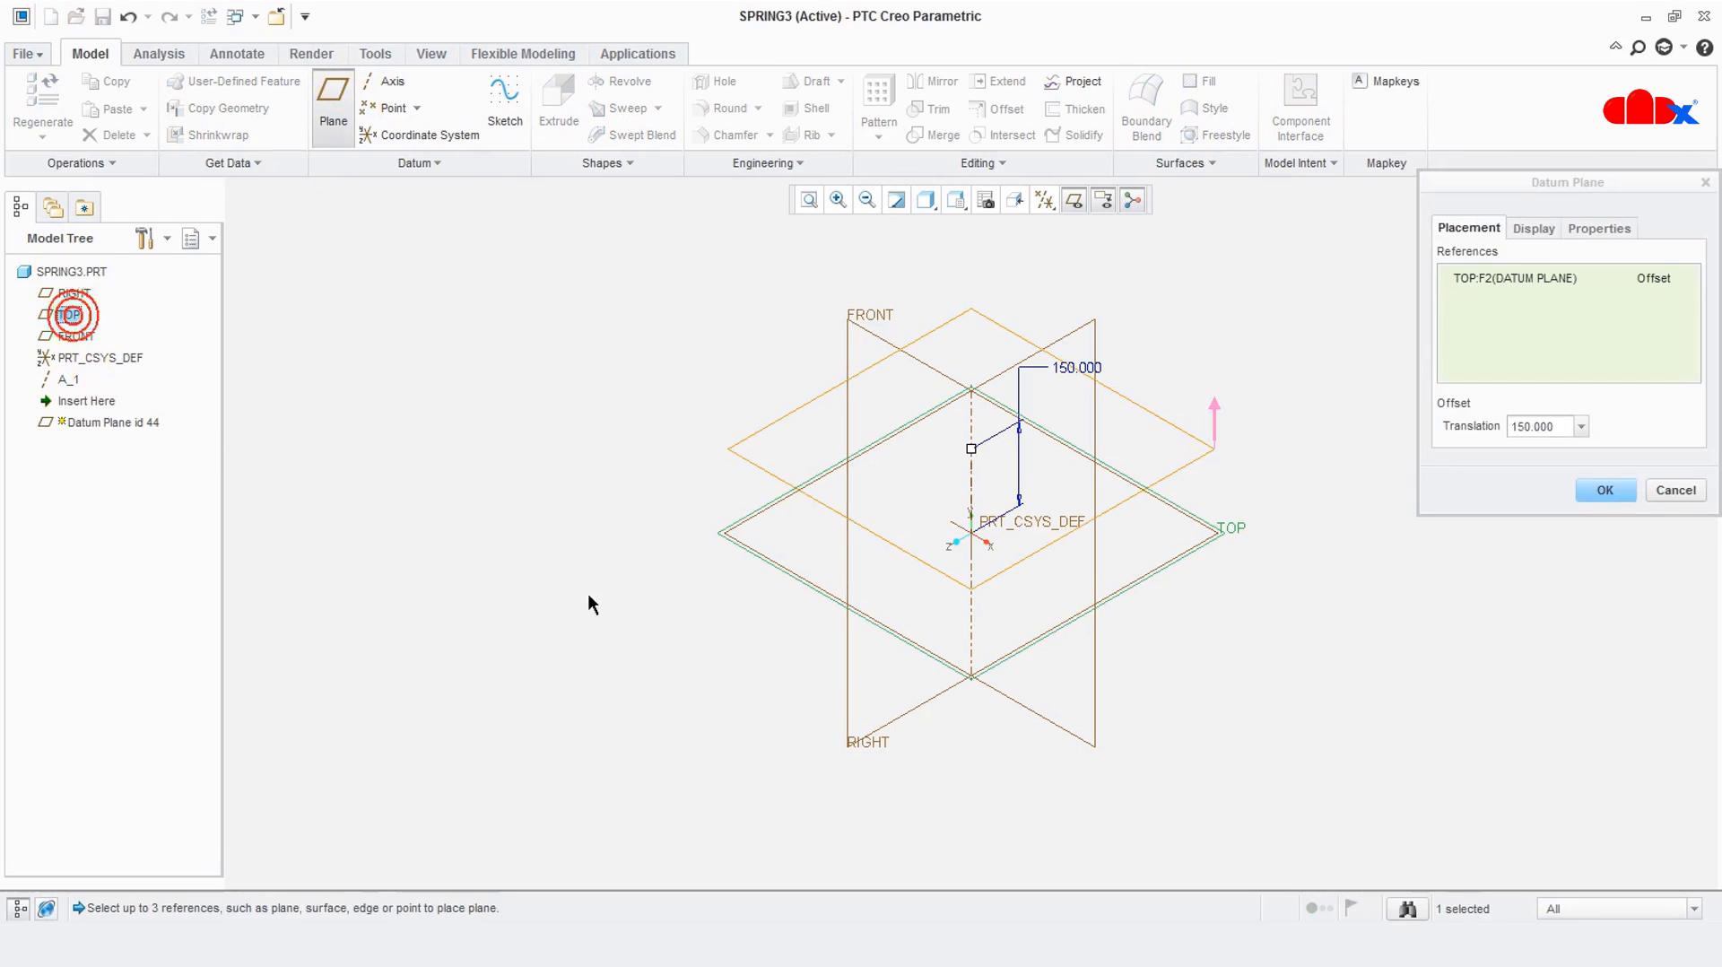
left_click(1565, 428)
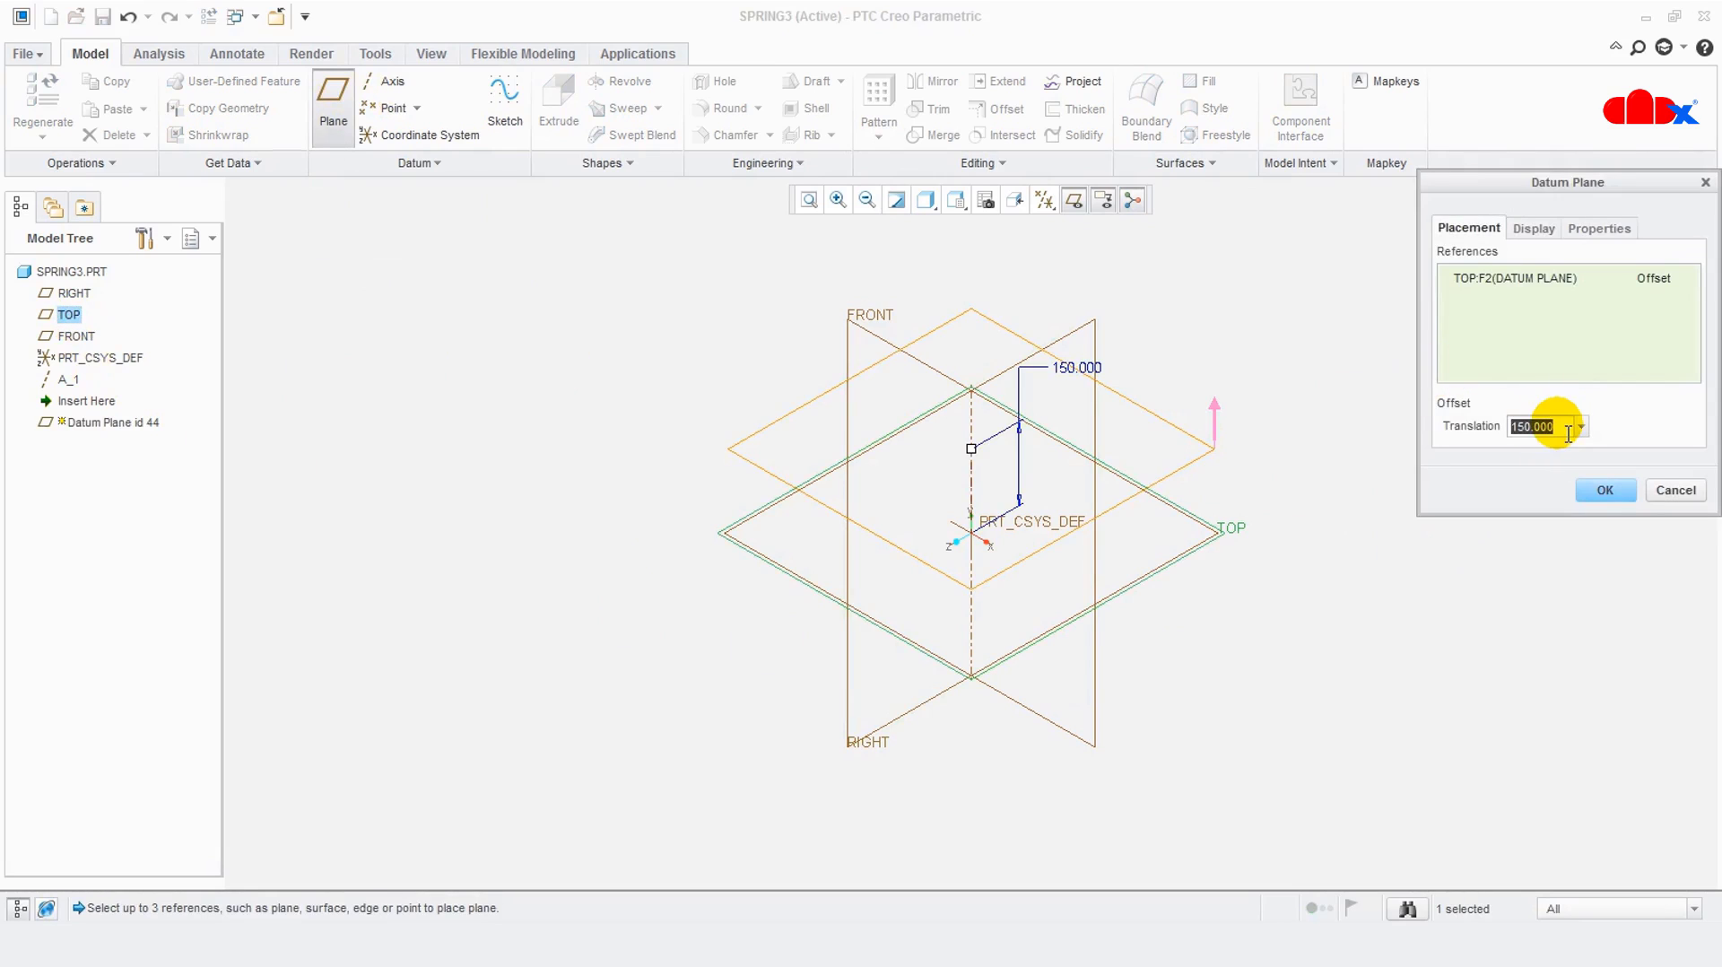
type("10")
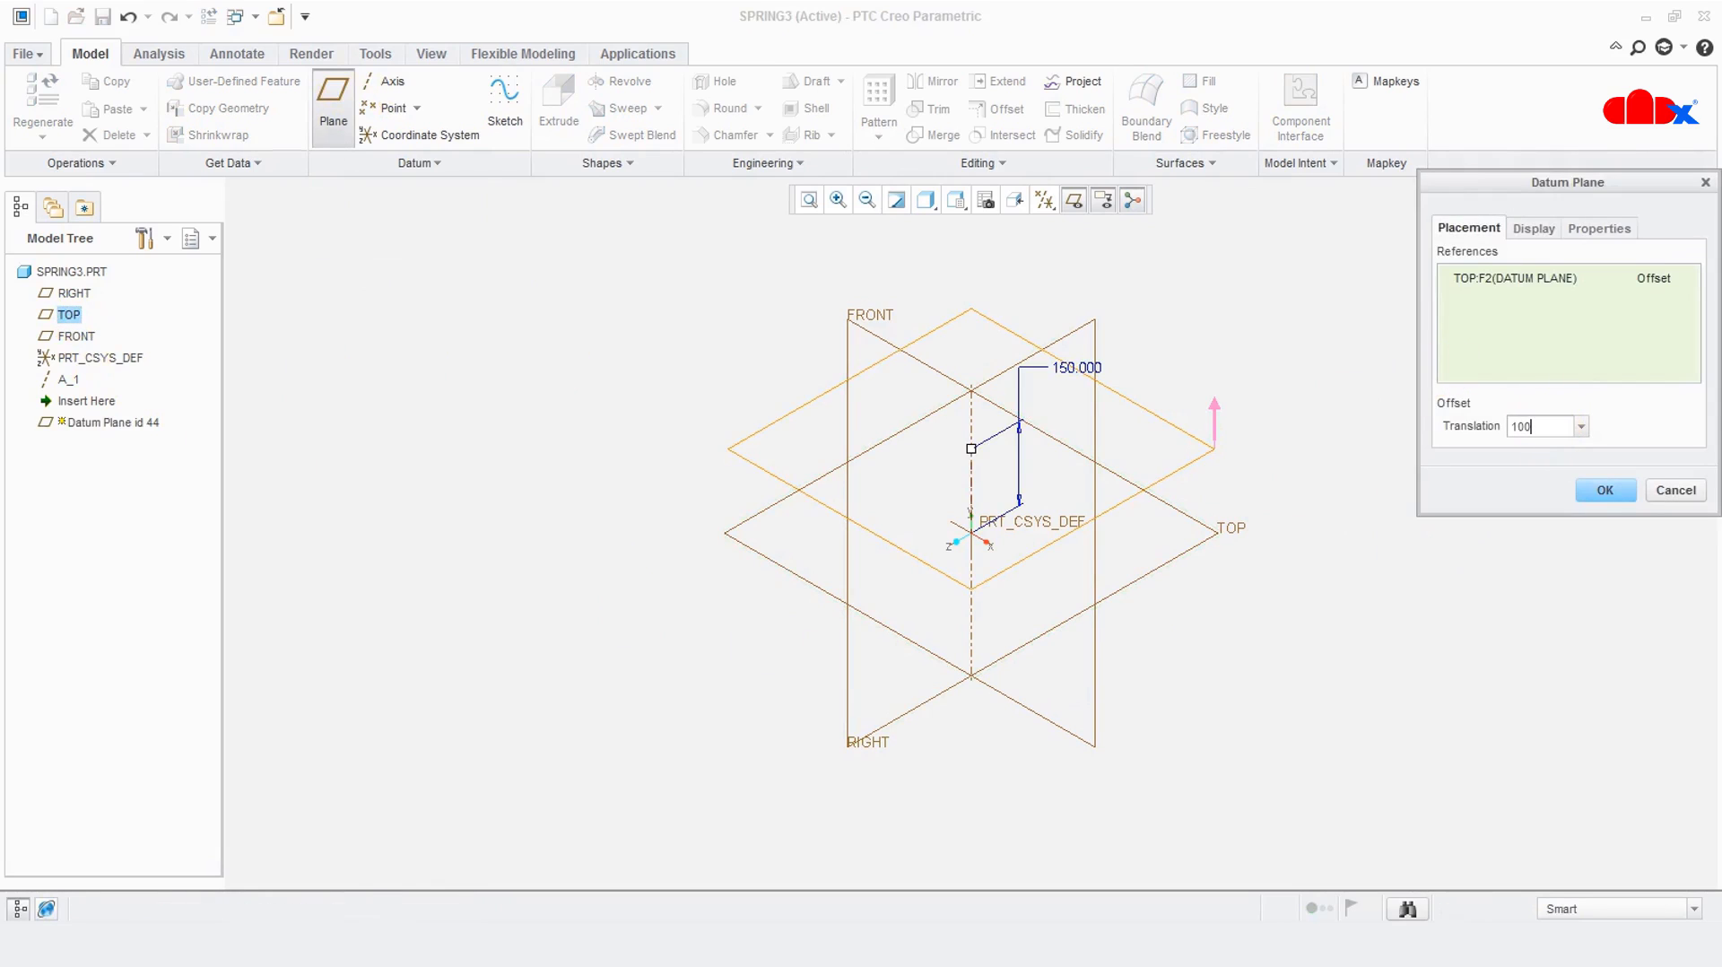
type("0")
key("Return")
left_click(1604, 491)
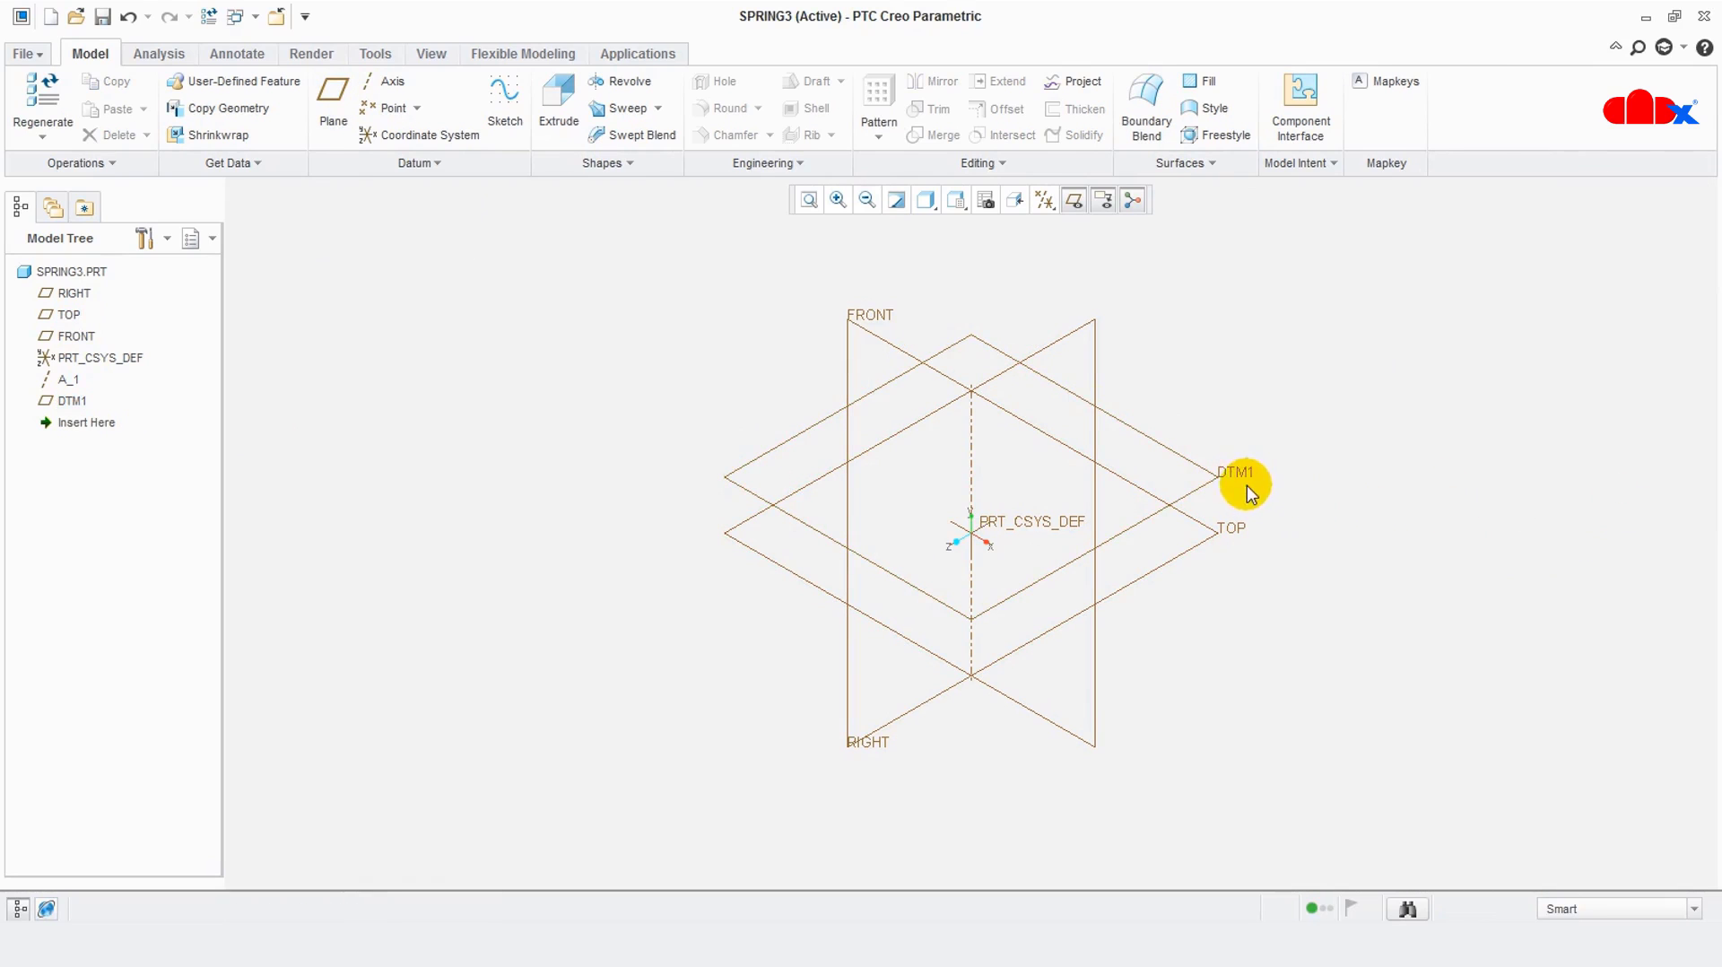
Rename the offset datum plane DTM1 to SPRING_HEIGHT
left_click(1234, 472)
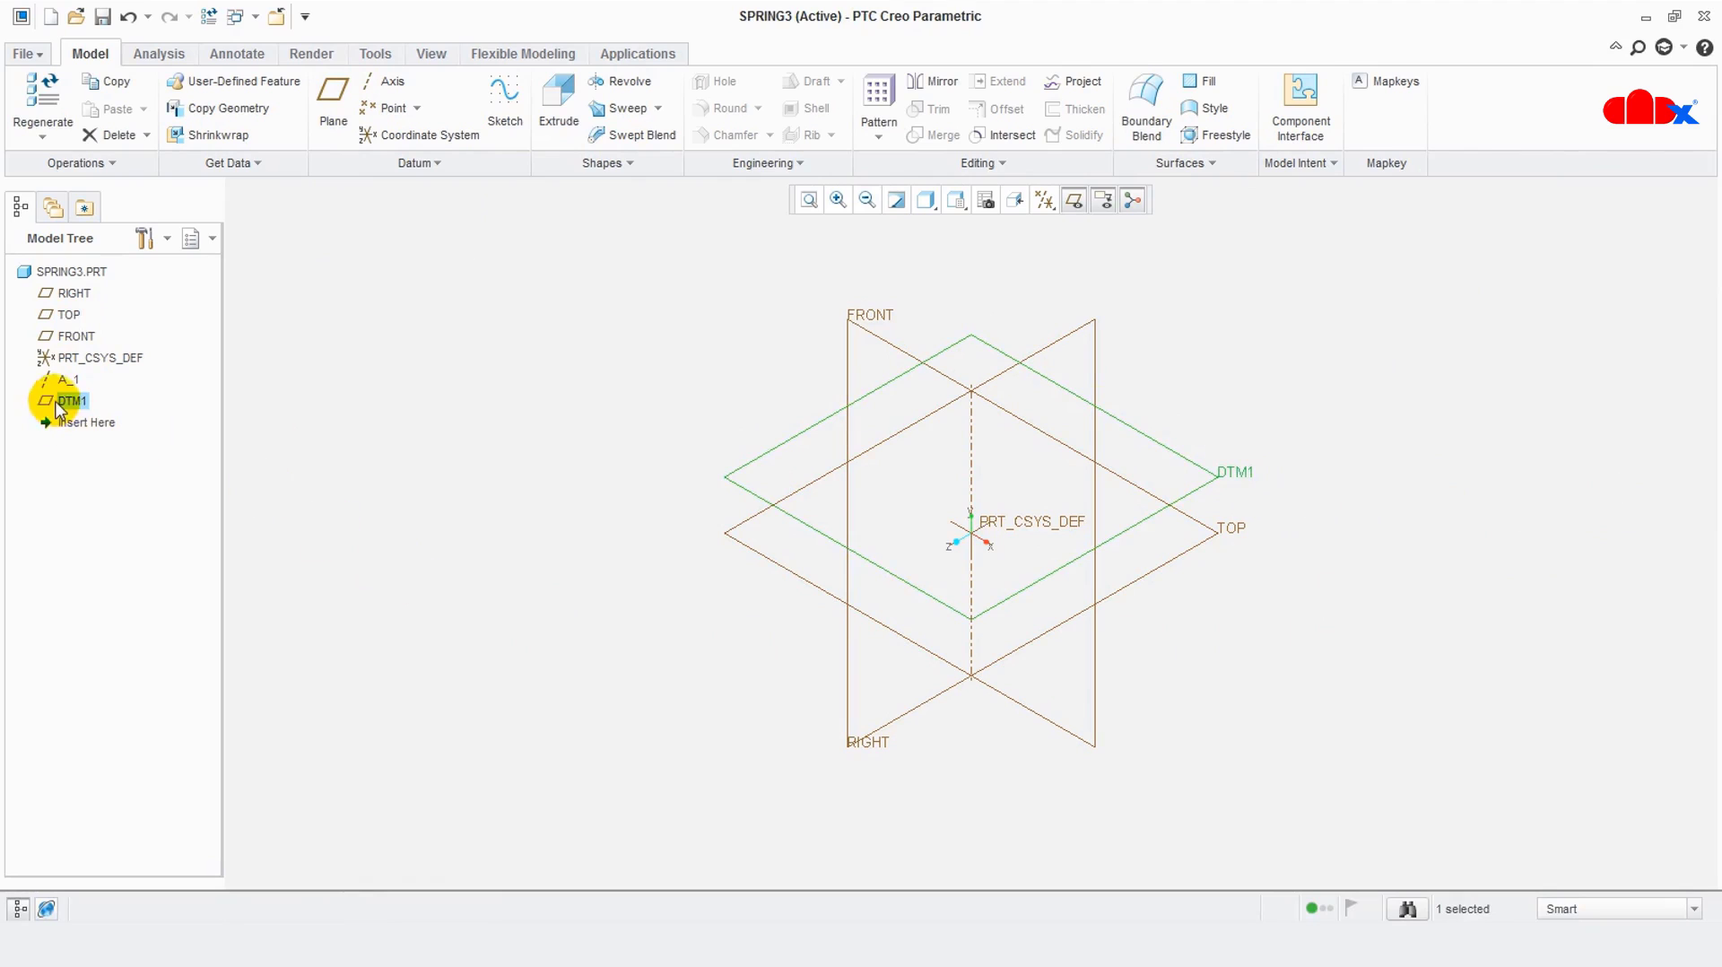
right_click(57, 402)
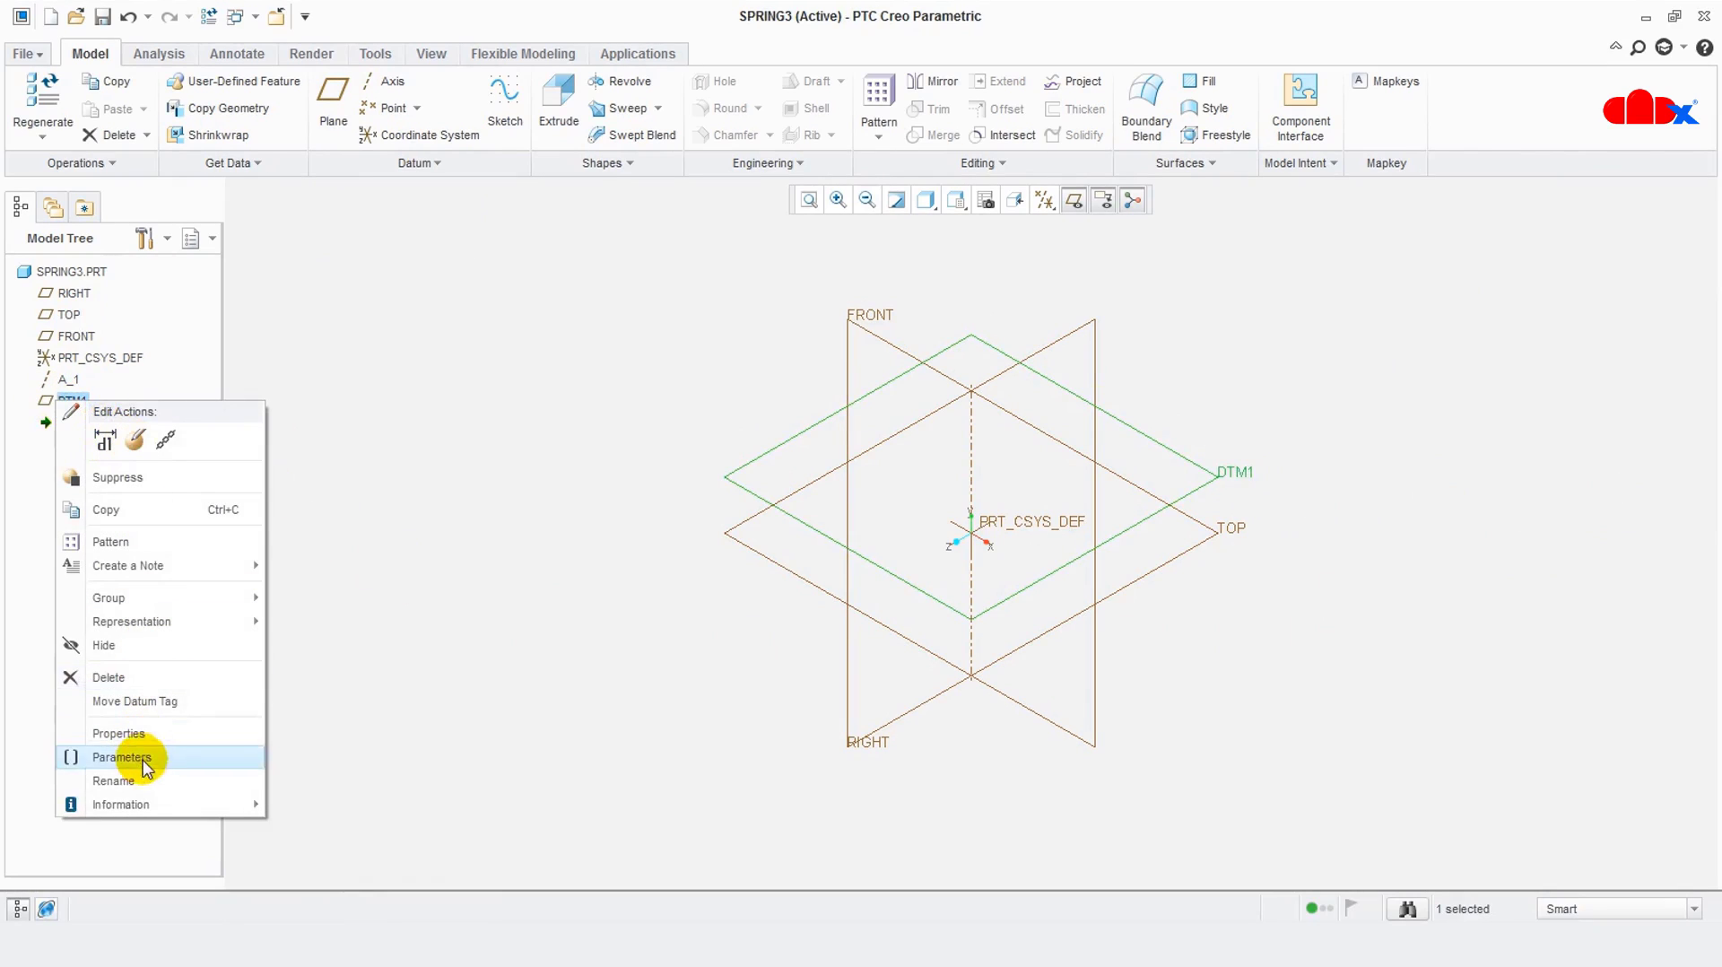
left_click(125, 780)
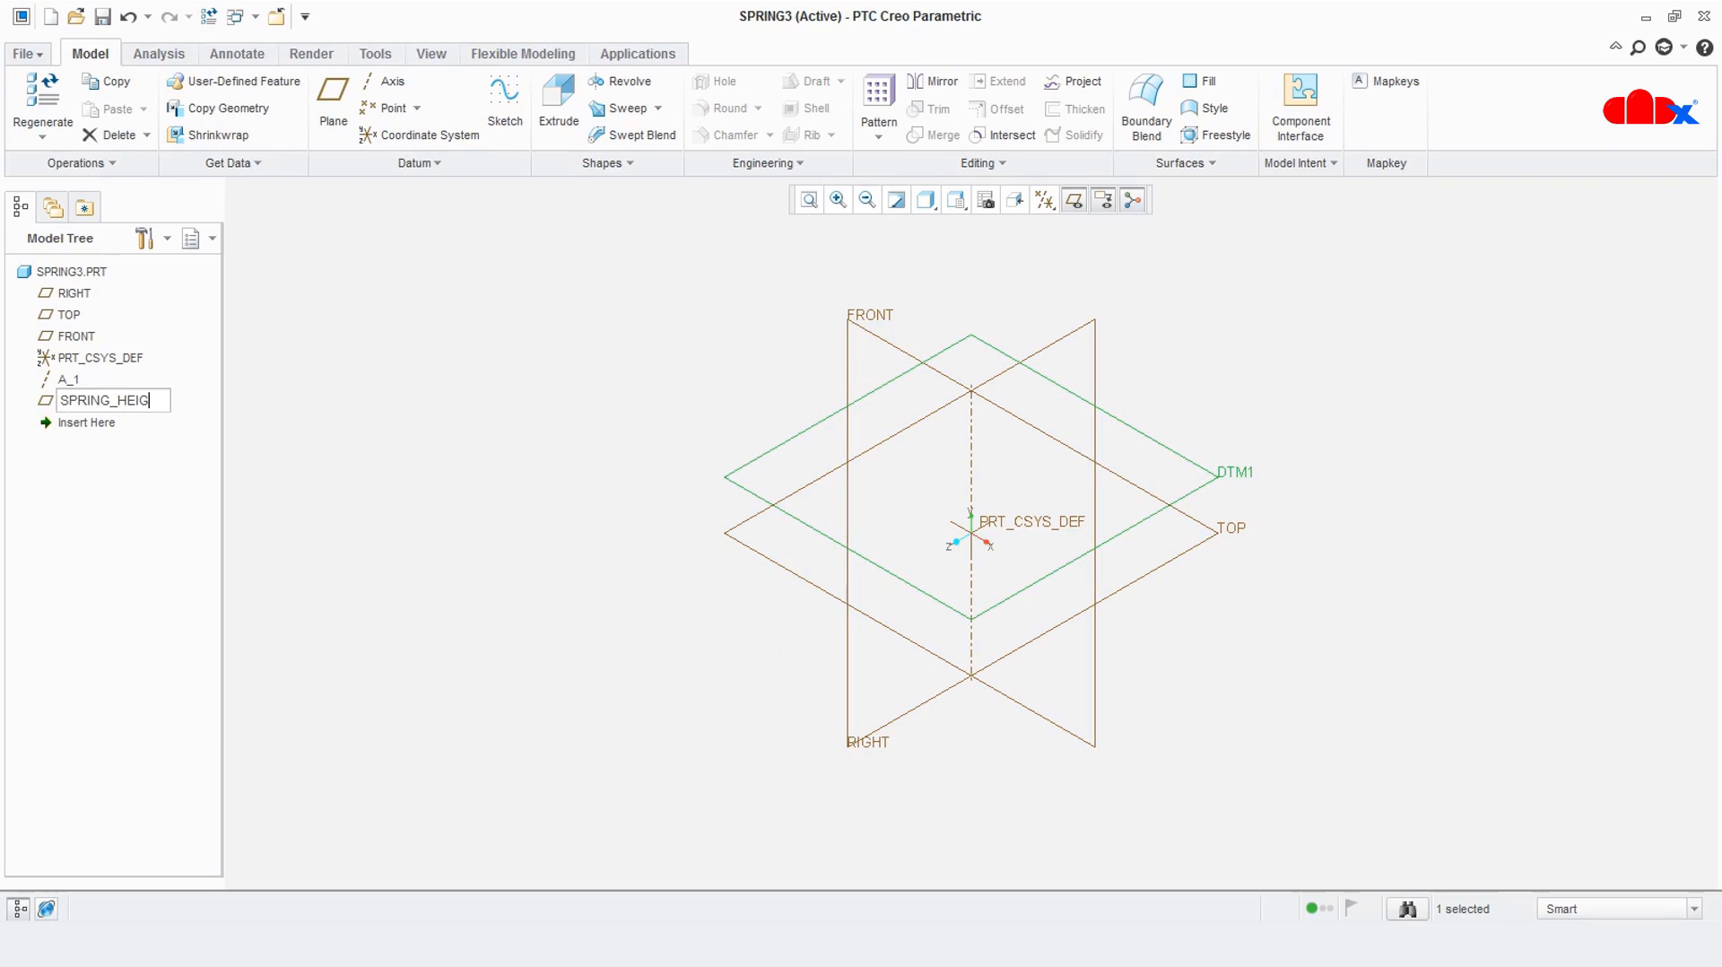
left_click(229, 828)
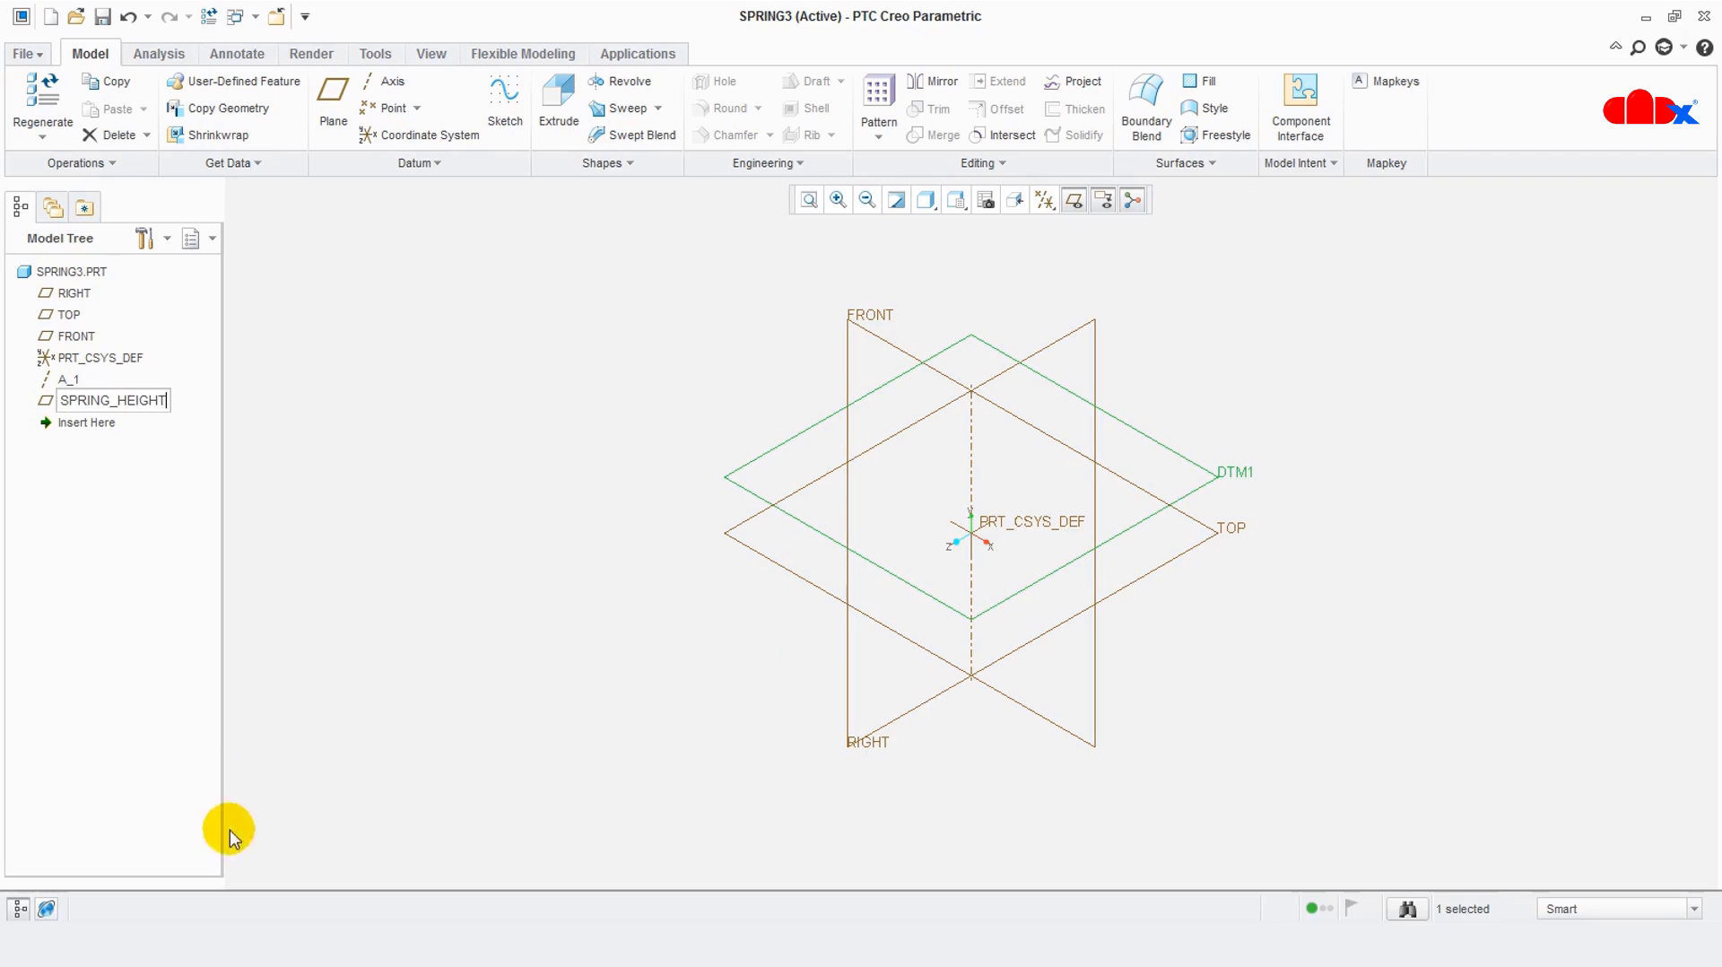
left_click(440, 644)
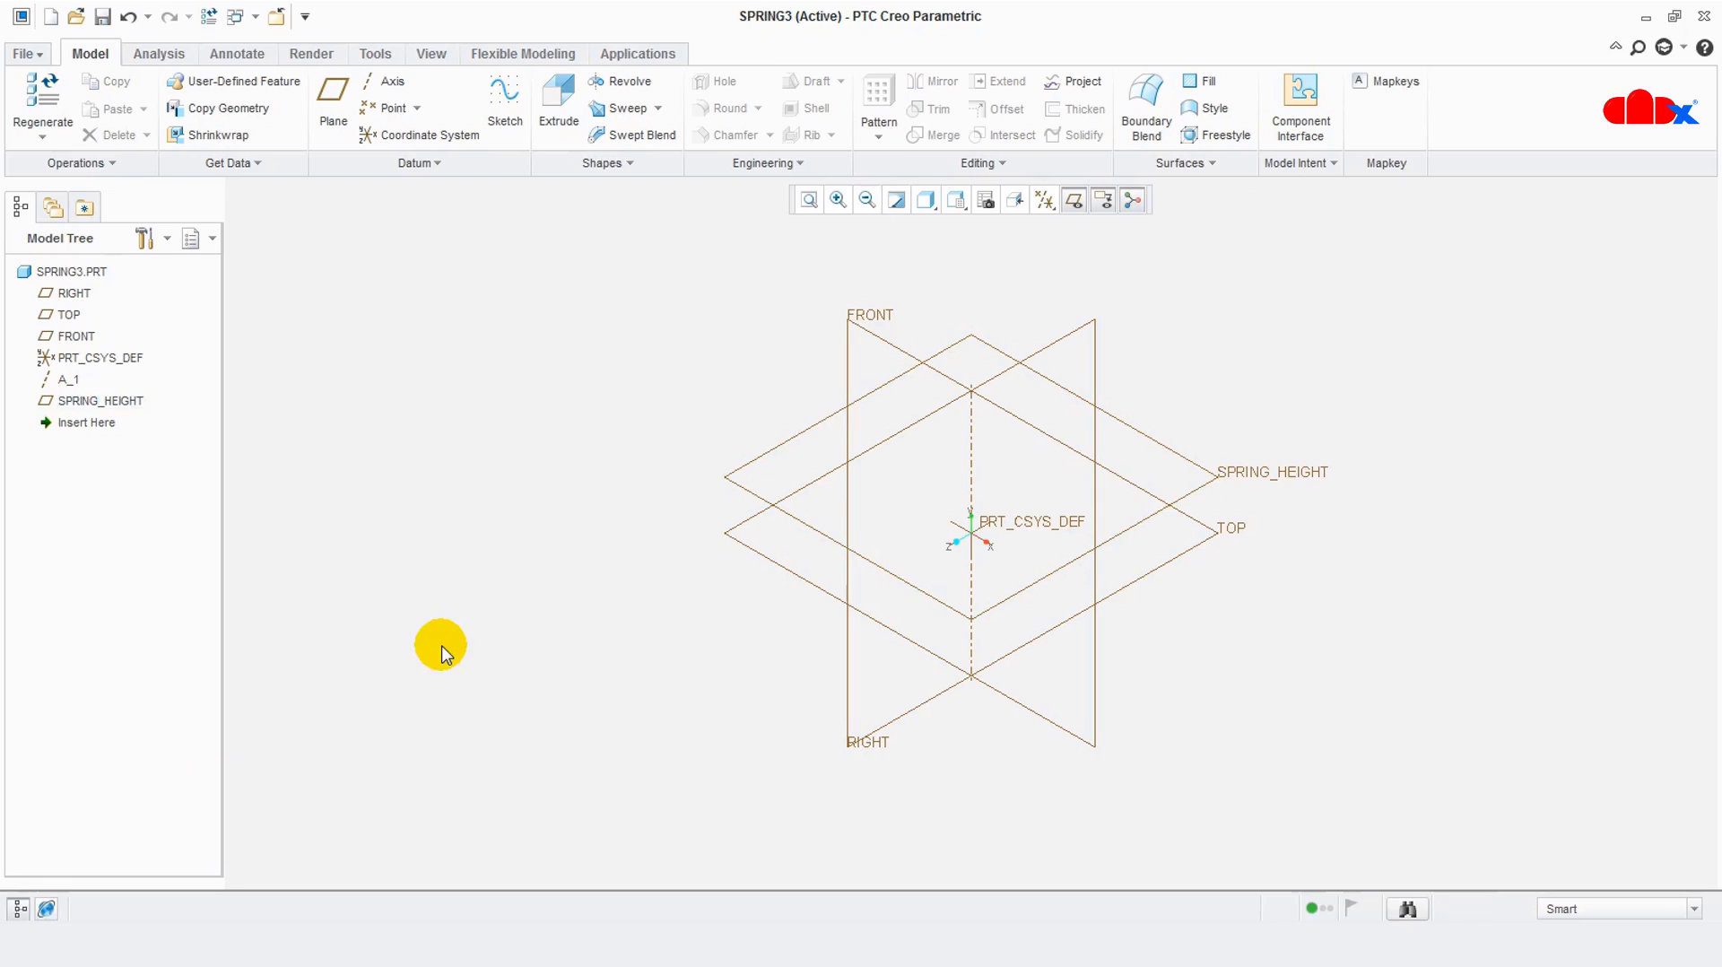
Switch to the Word document, review the spring length, wire diameter and pitch specifications, and return to Creo Parametric
left_click(1157, 945)
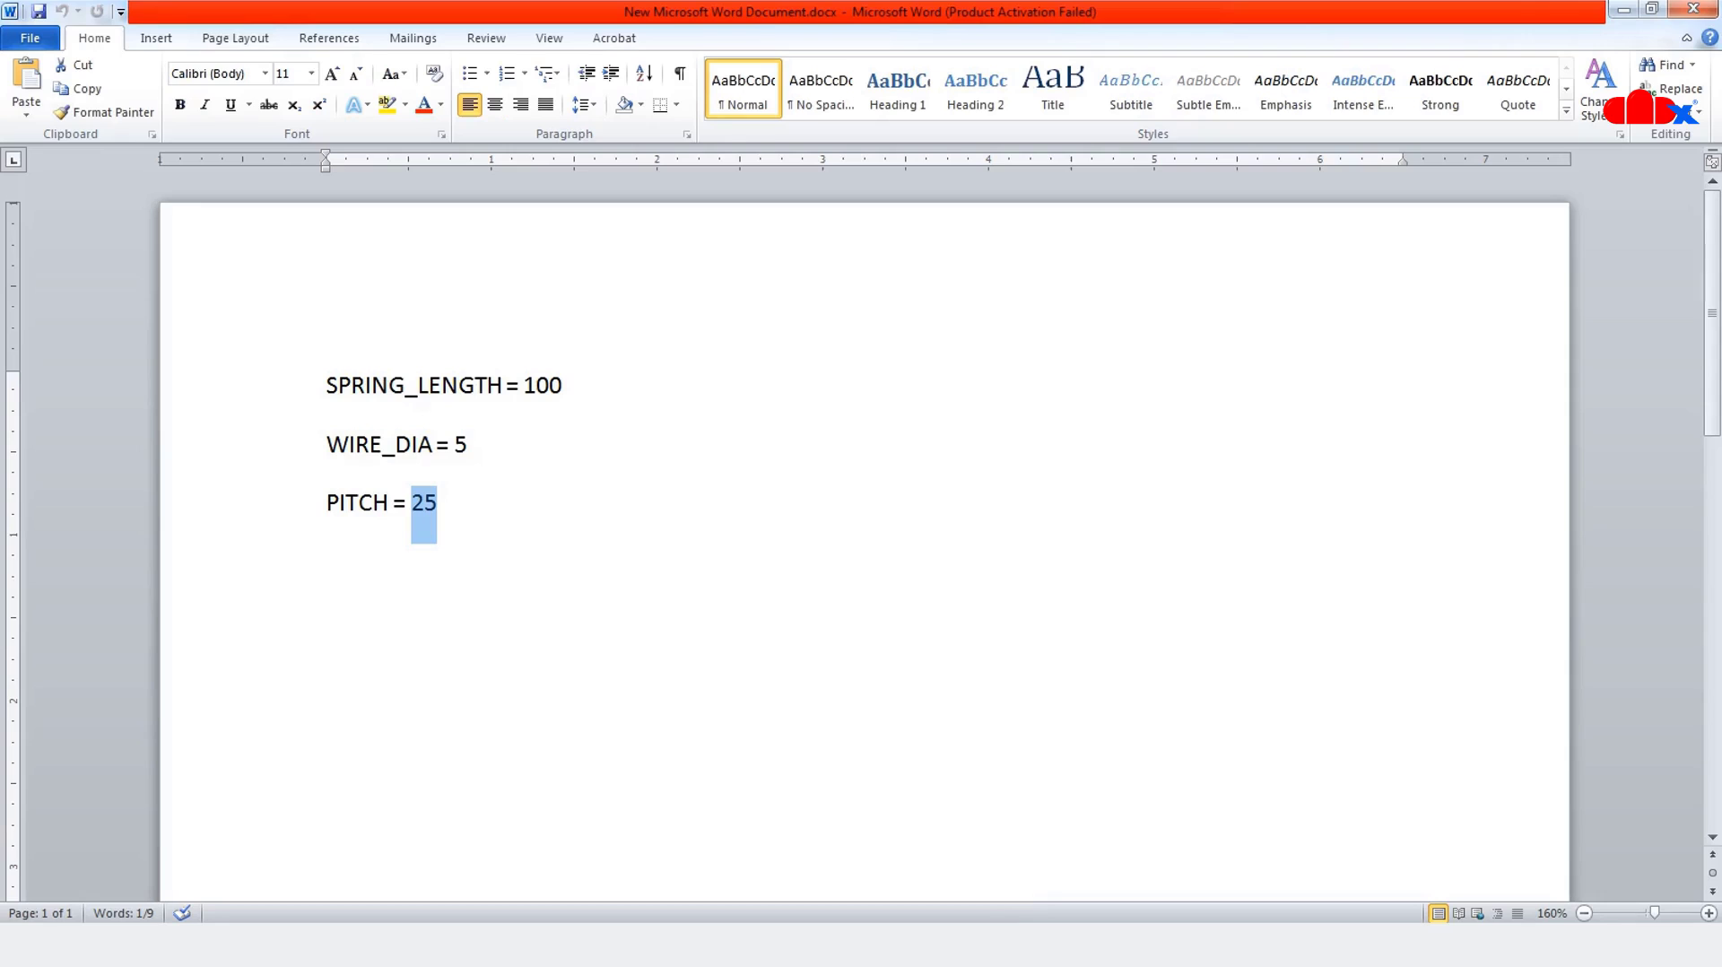
left_click(596, 644)
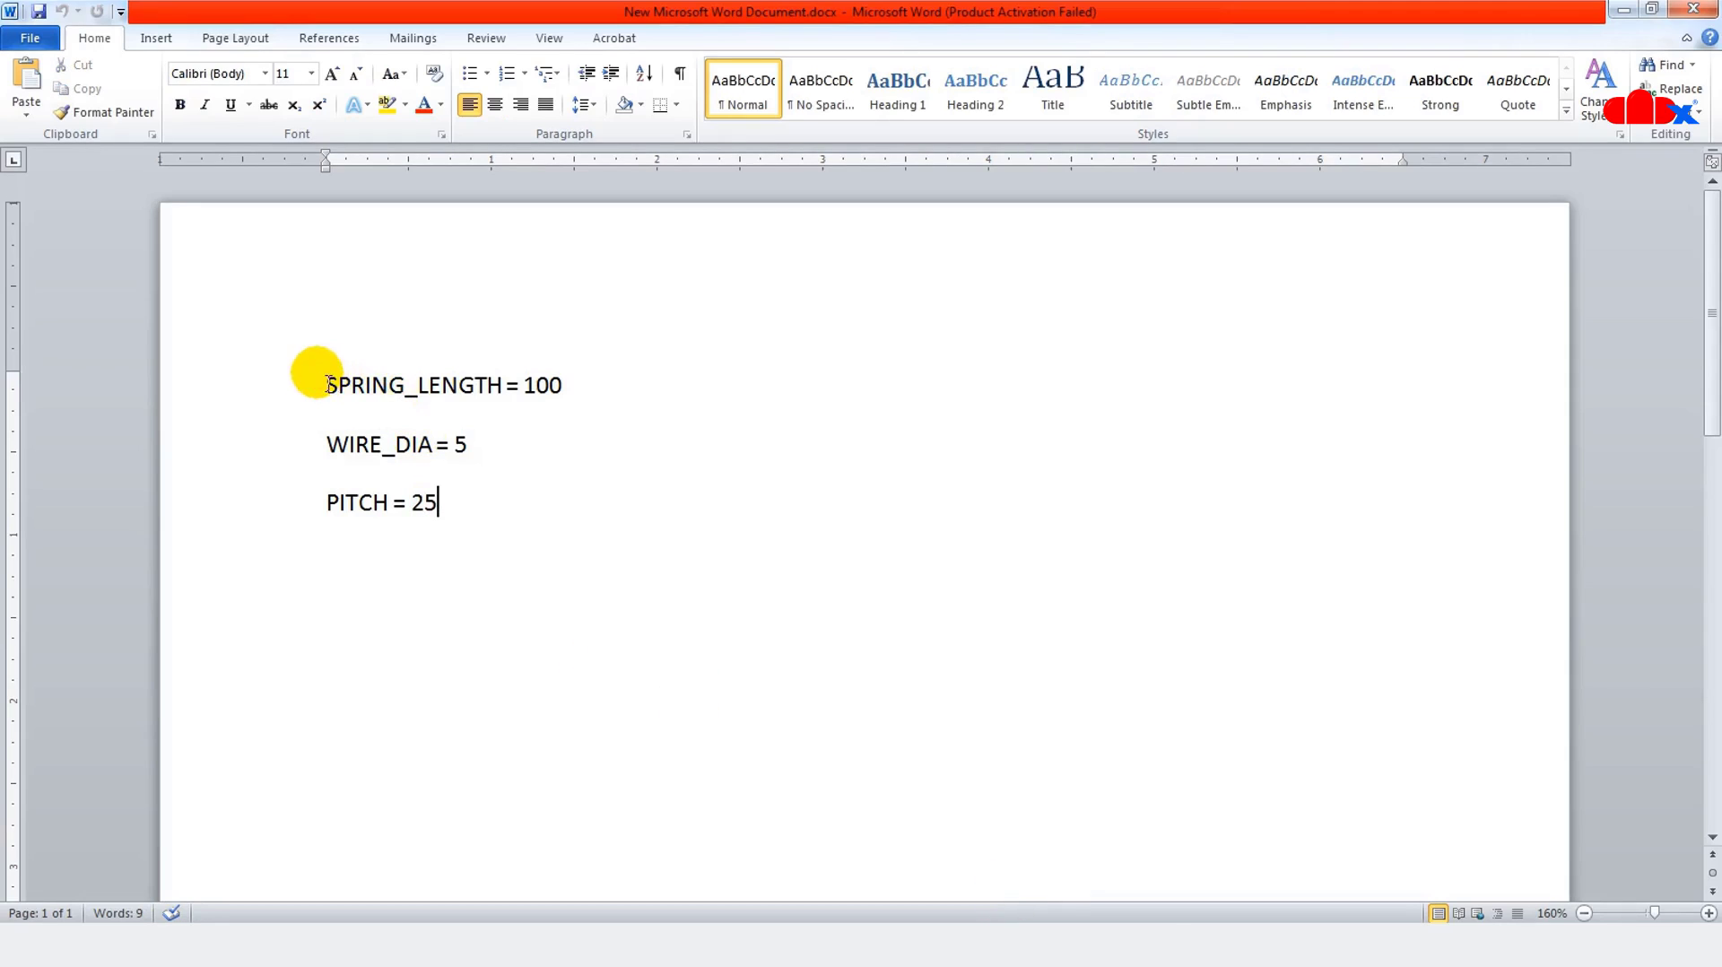
left_click_drag(329, 384, 583, 394)
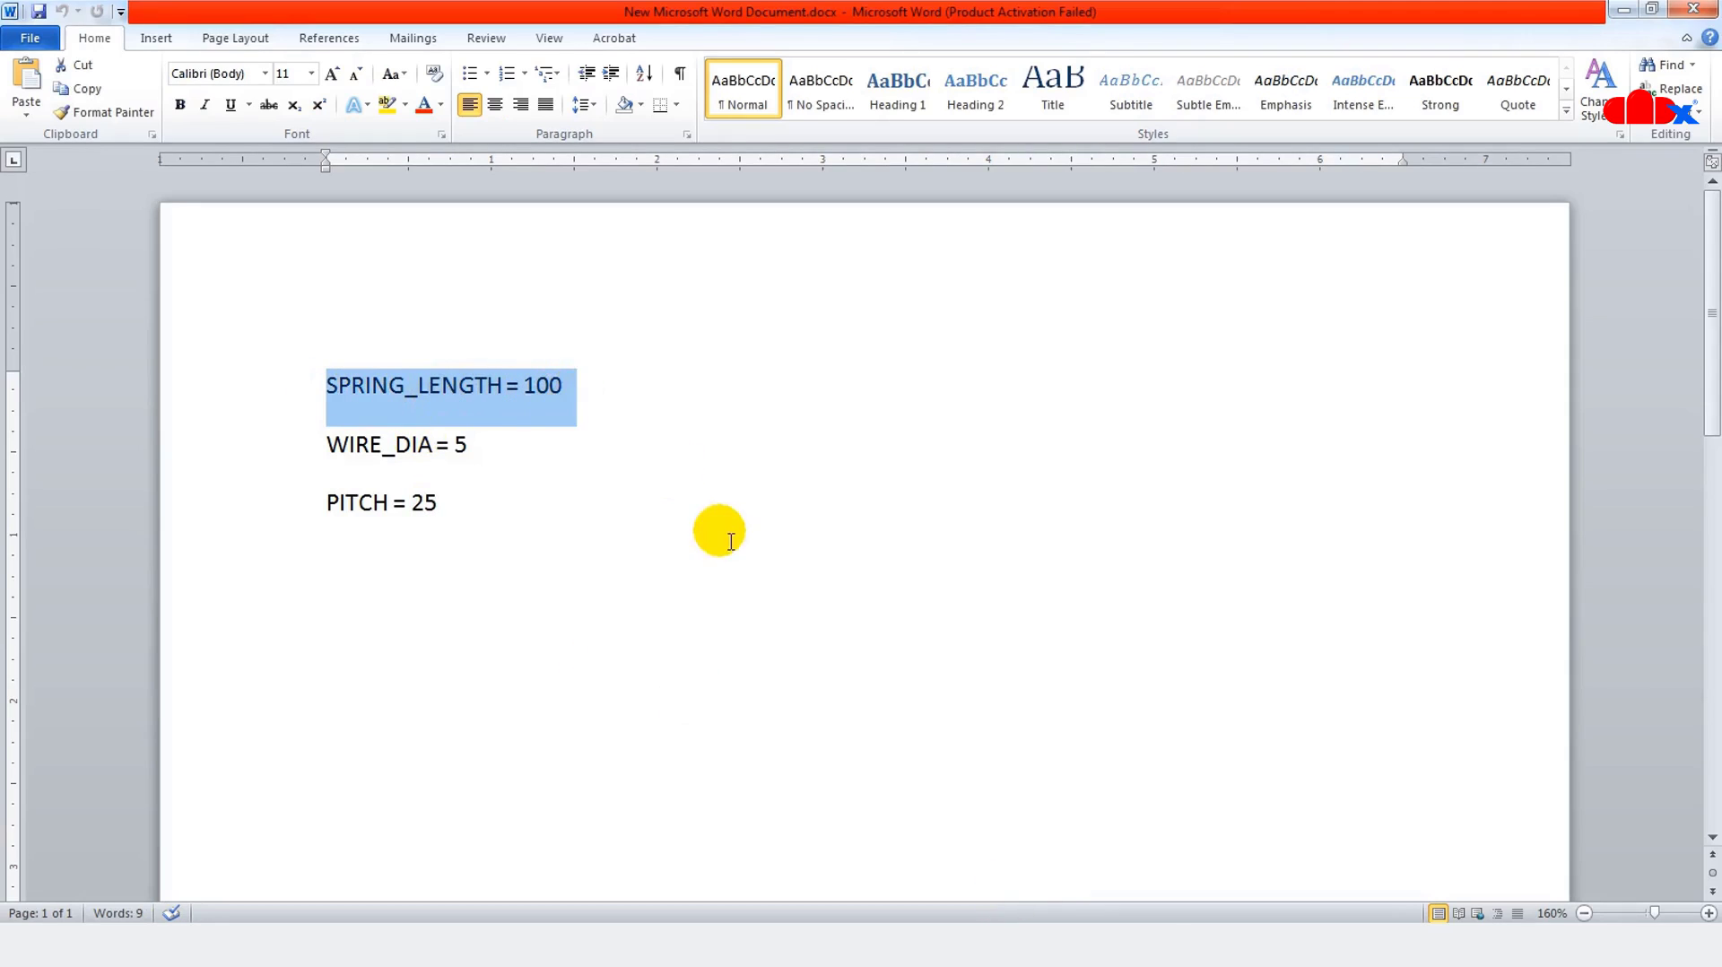
left_click(731, 541)
left_click_drag(438, 446, 505, 453)
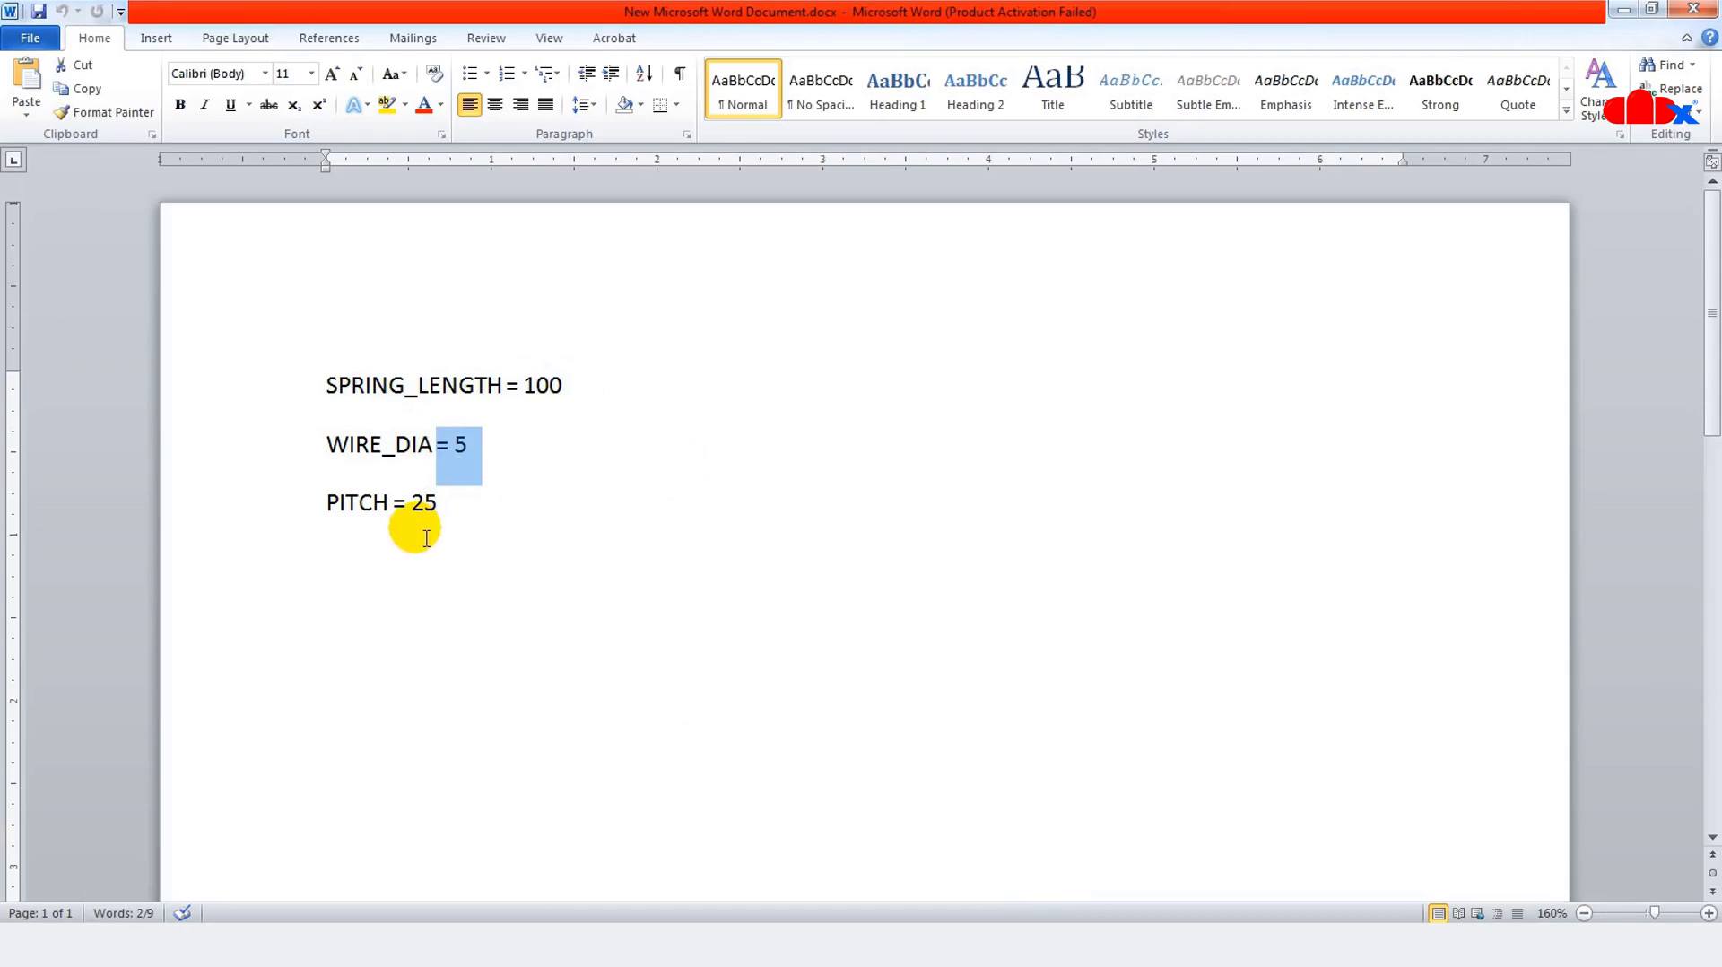
left_click_drag(320, 503, 491, 536)
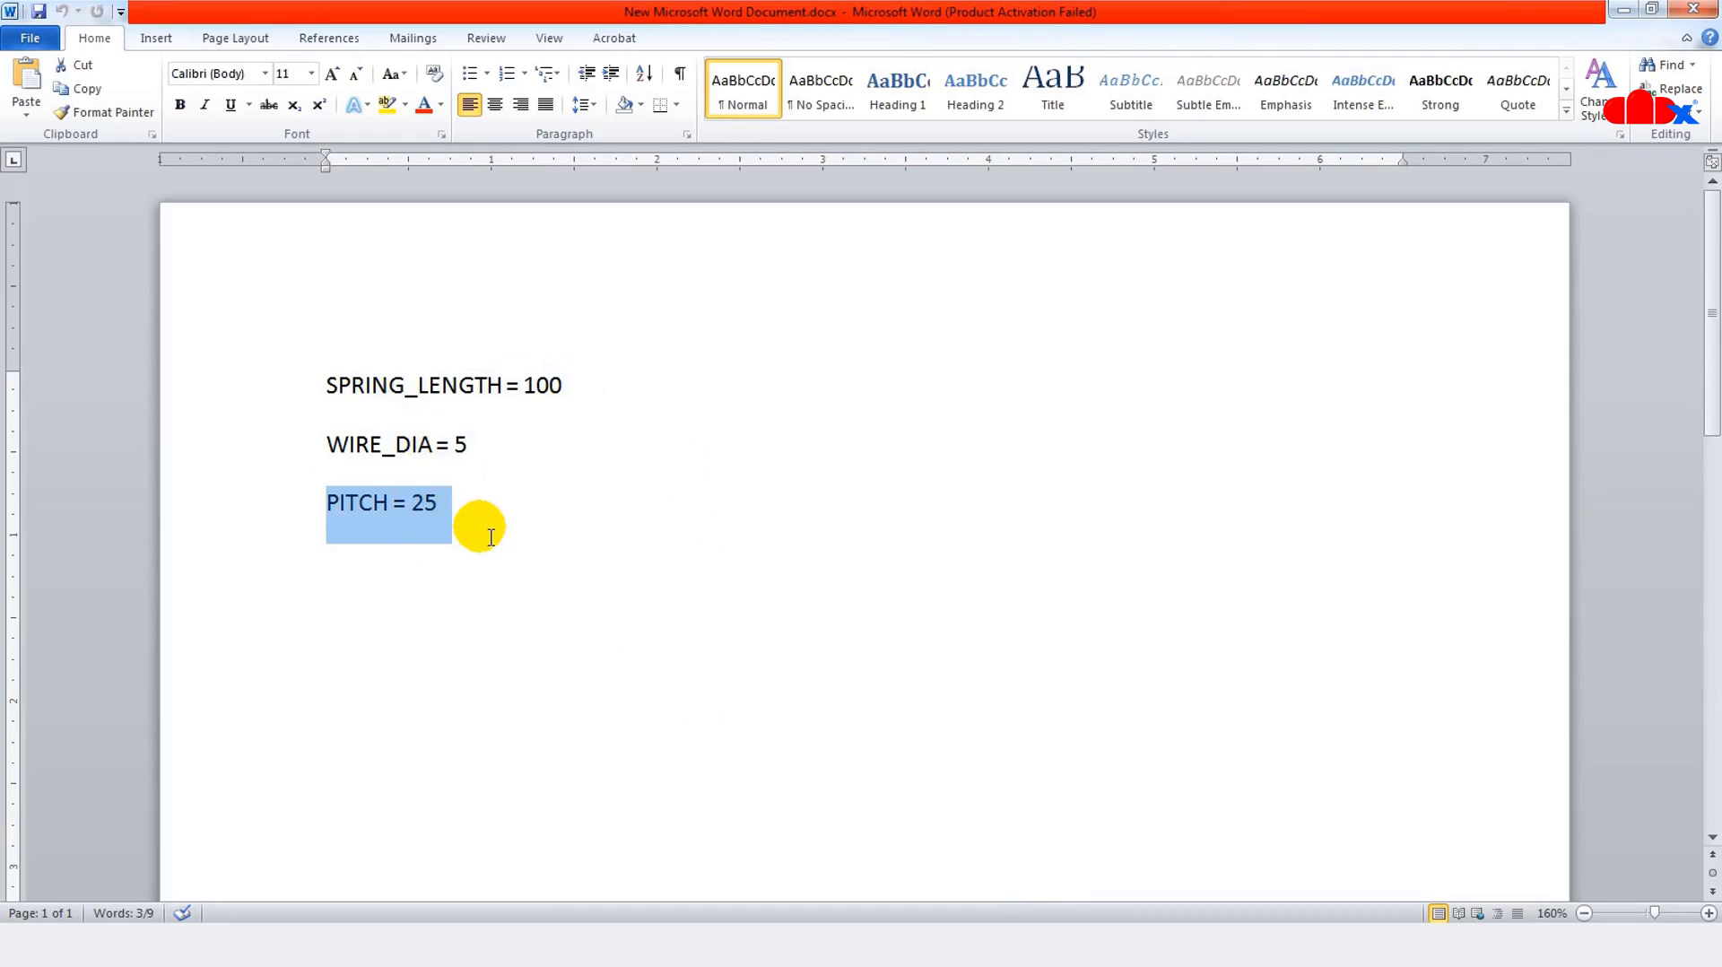
left_click(1624, 9)
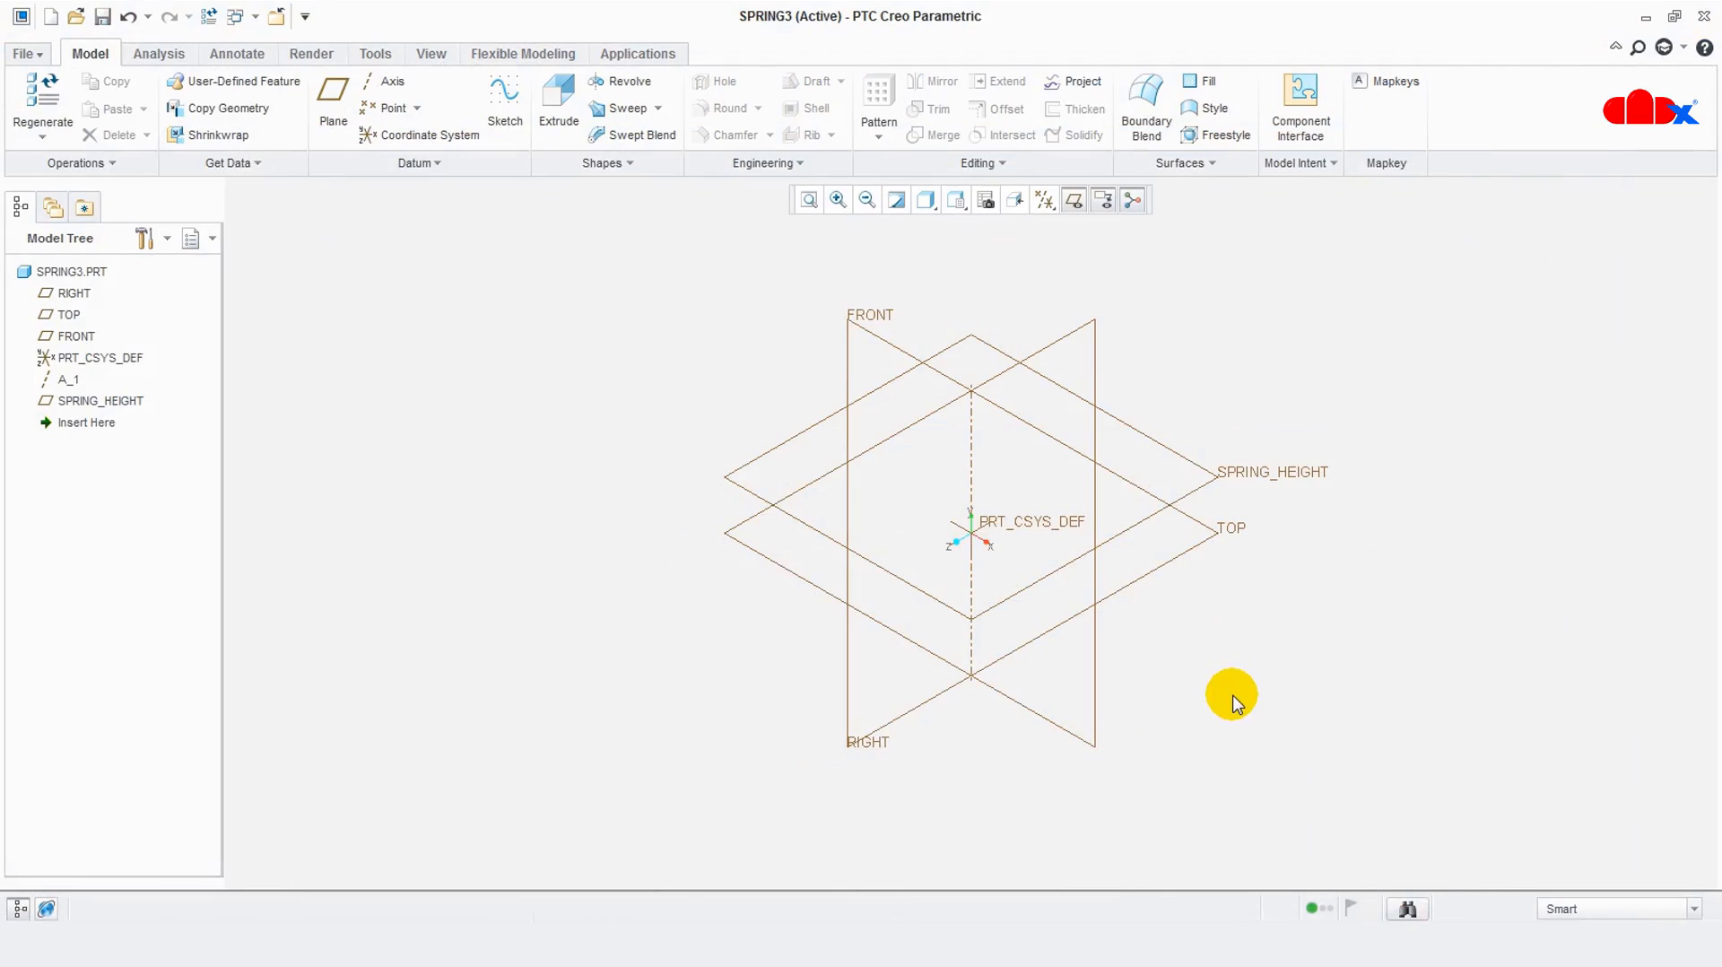
Display the offset dimension of the SPRING_HEIGHT plane to check it, then leave dimension editing
left_click(1210, 487)
right_click(1310, 487)
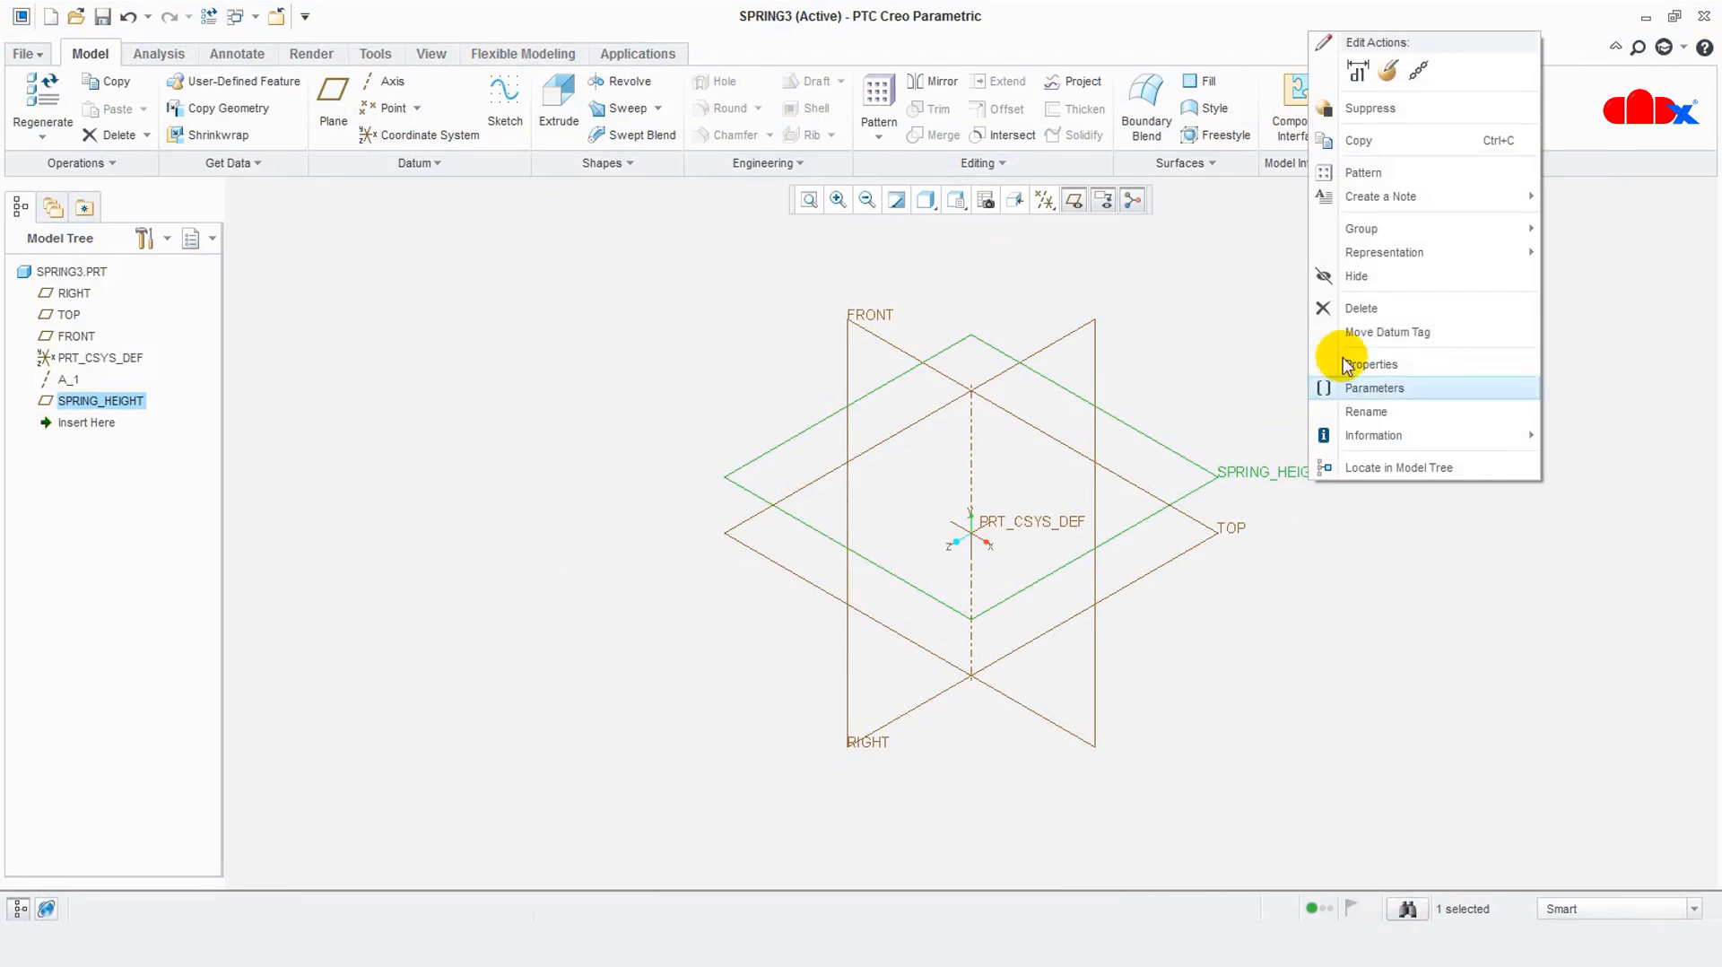
left_click(1358, 69)
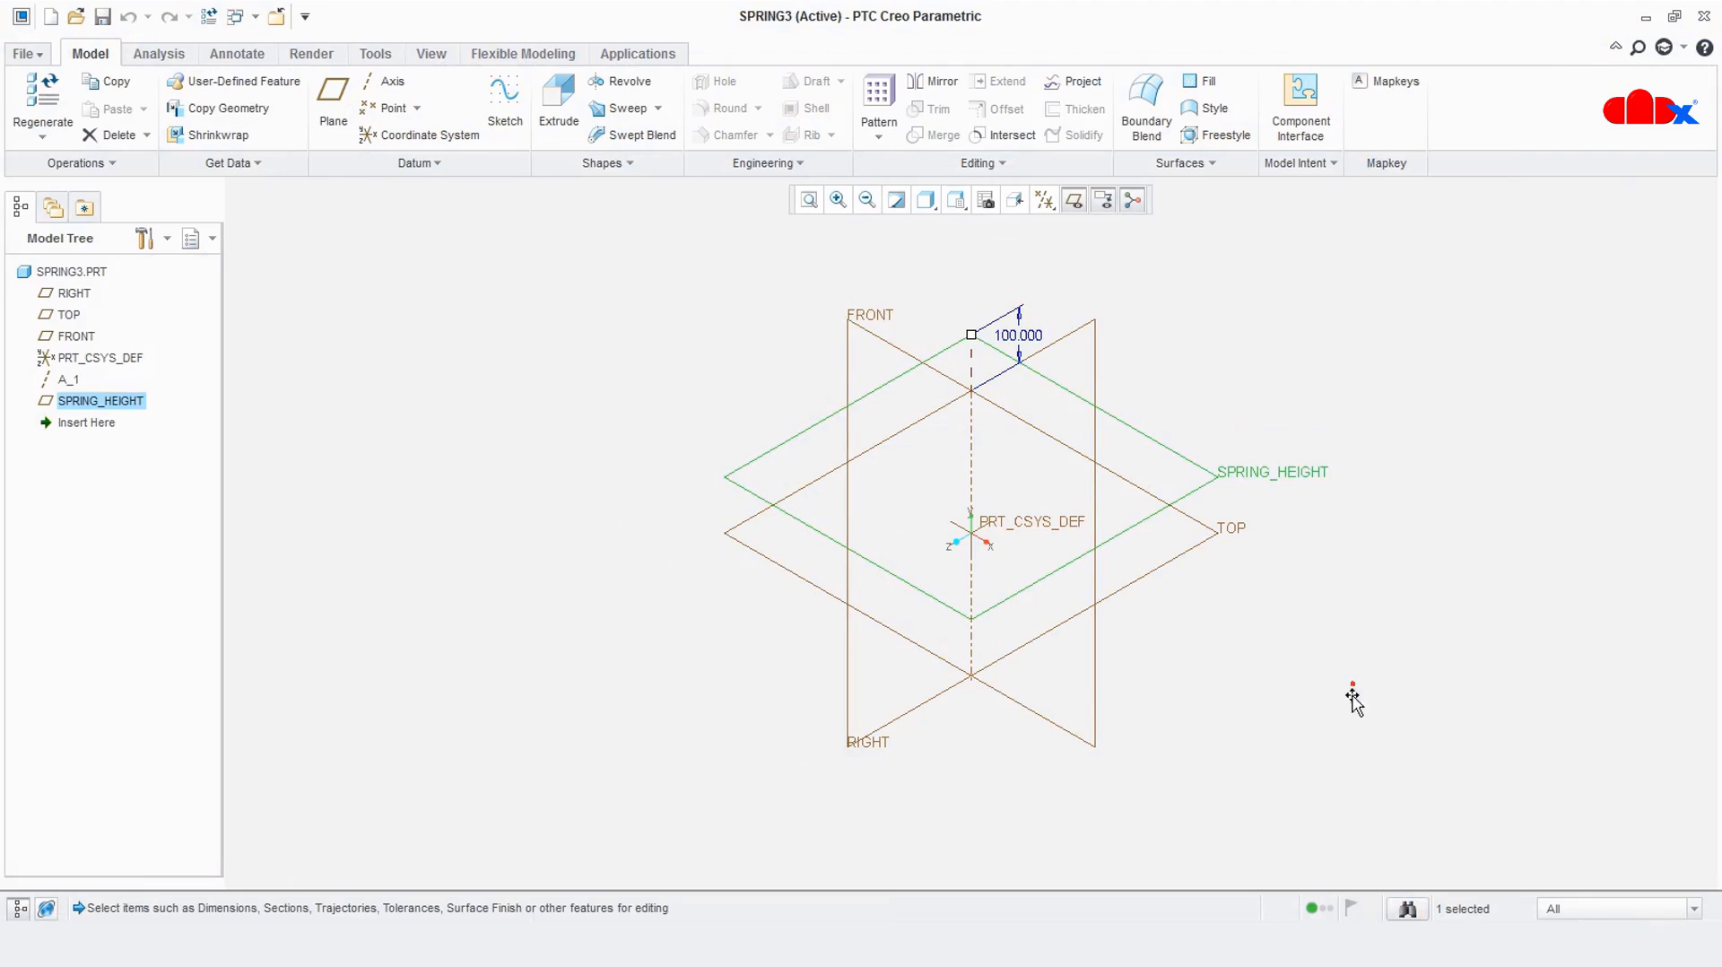
left_click(636, 613)
left_click(555, 530)
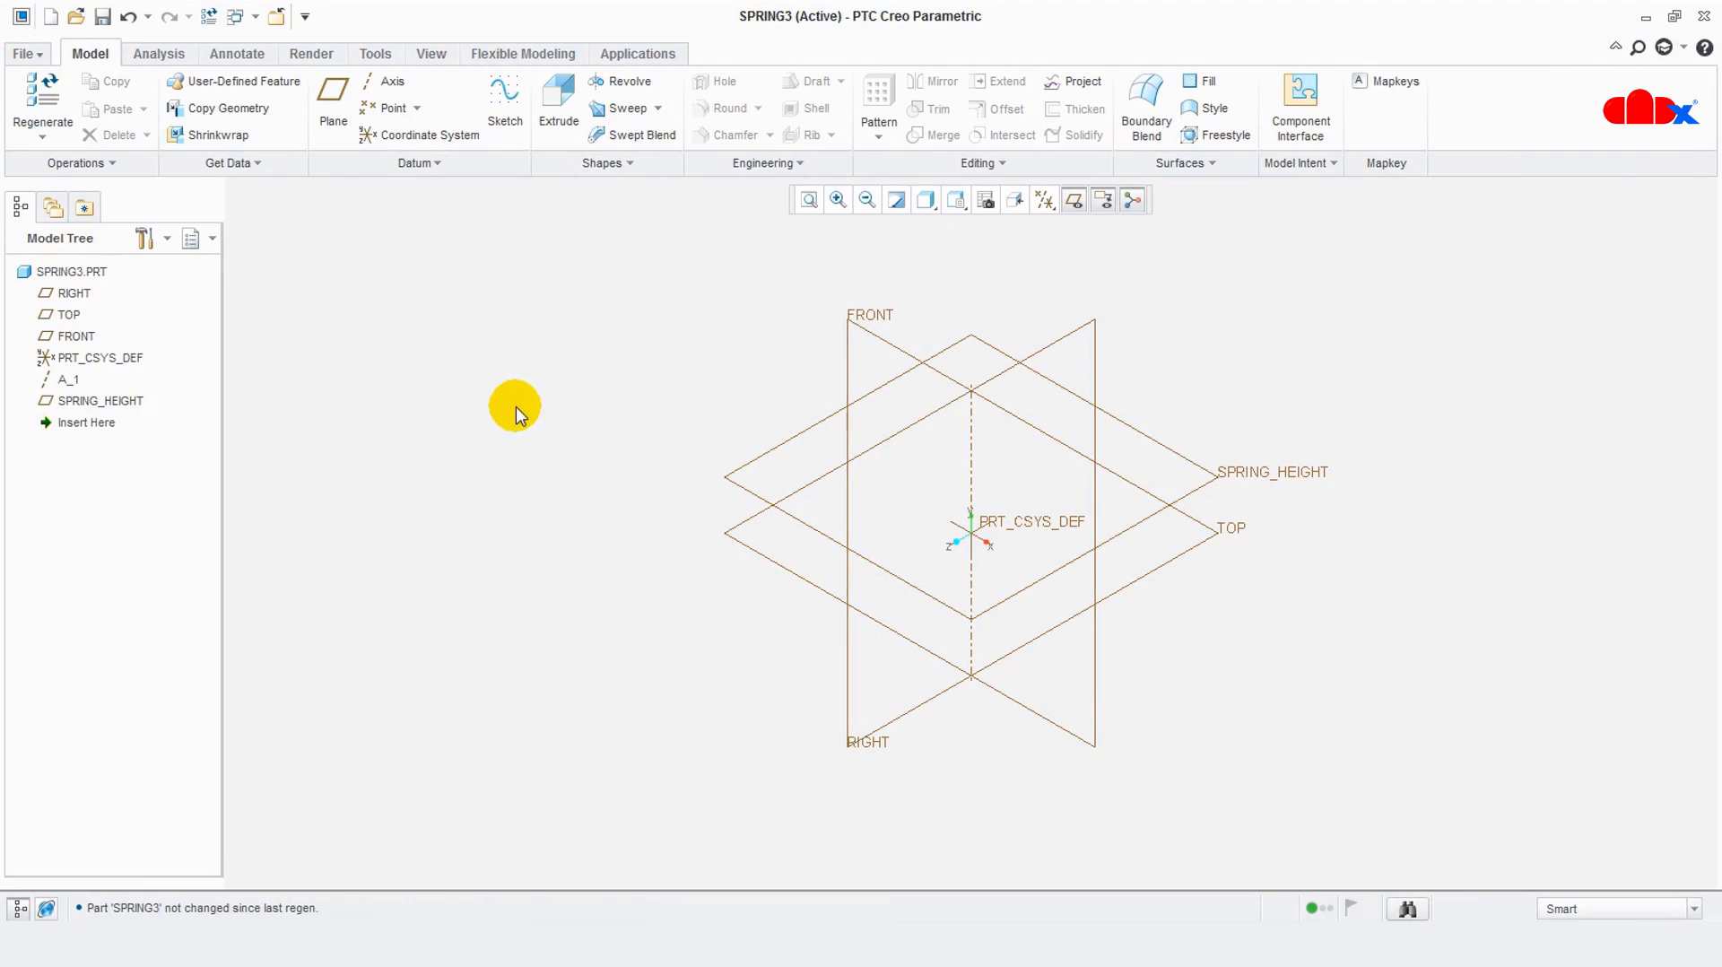
Start a Helical Sweep and open its internal helix profile sketch on the FRONT plane, oriented with RIGHT facing right
left_click(660, 108)
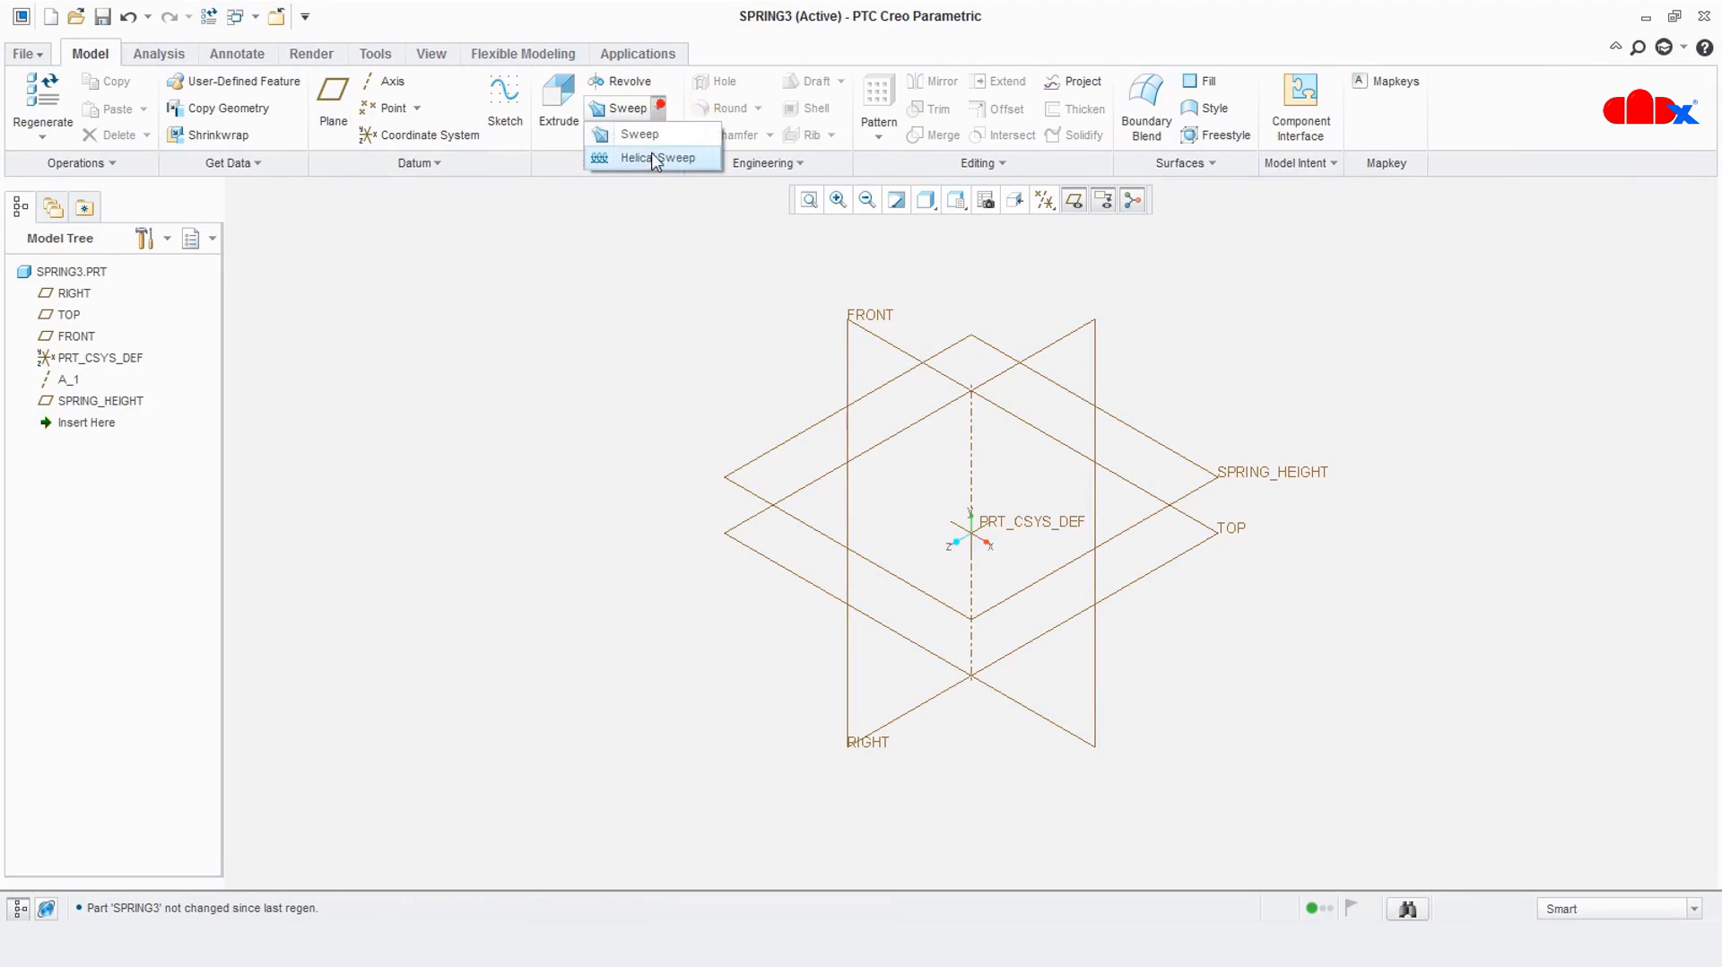
left_click(657, 158)
right_click(482, 336)
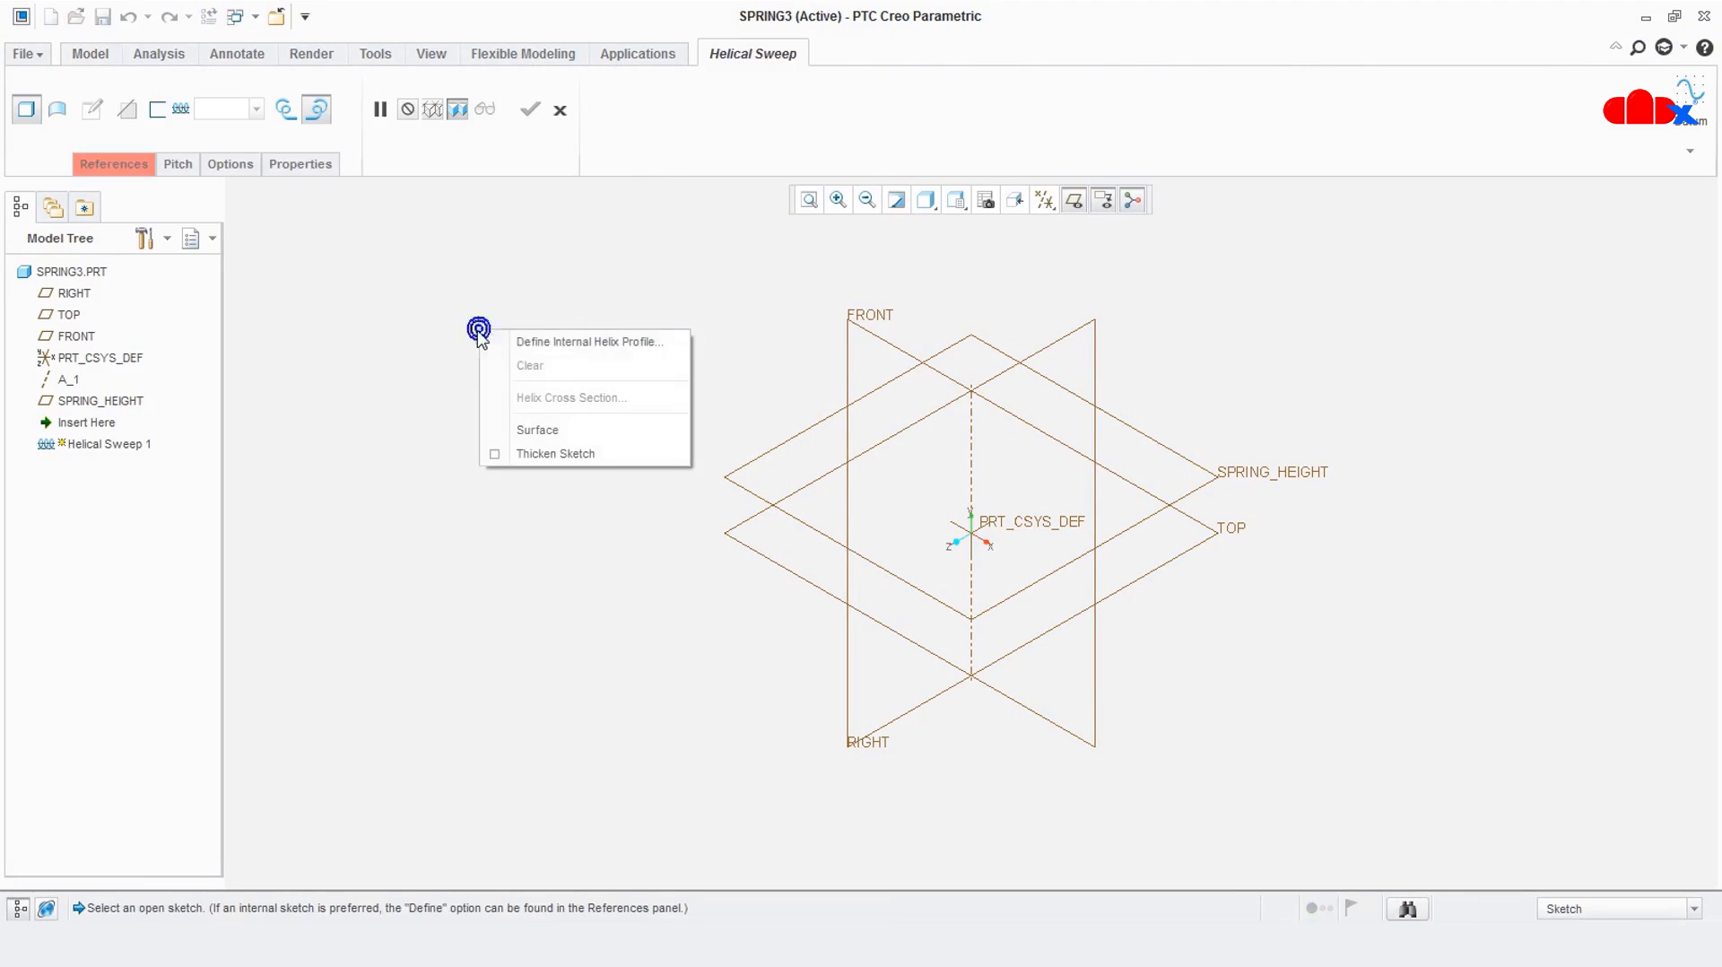
left_click(526, 341)
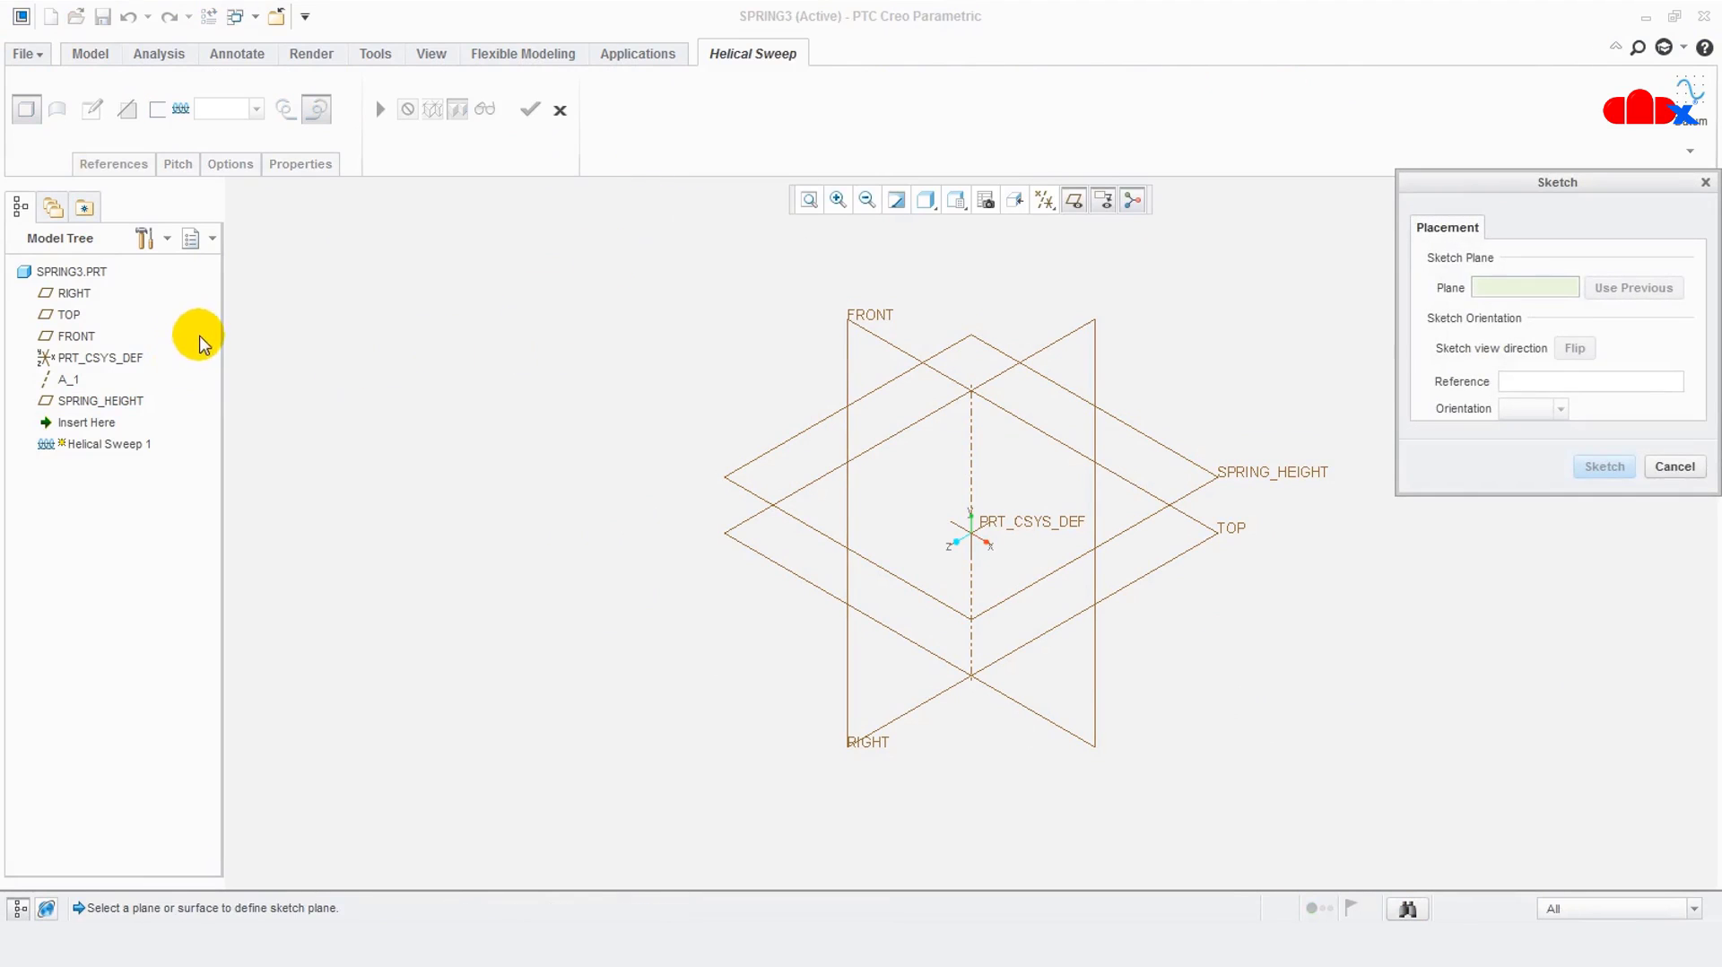
left_click(77, 337)
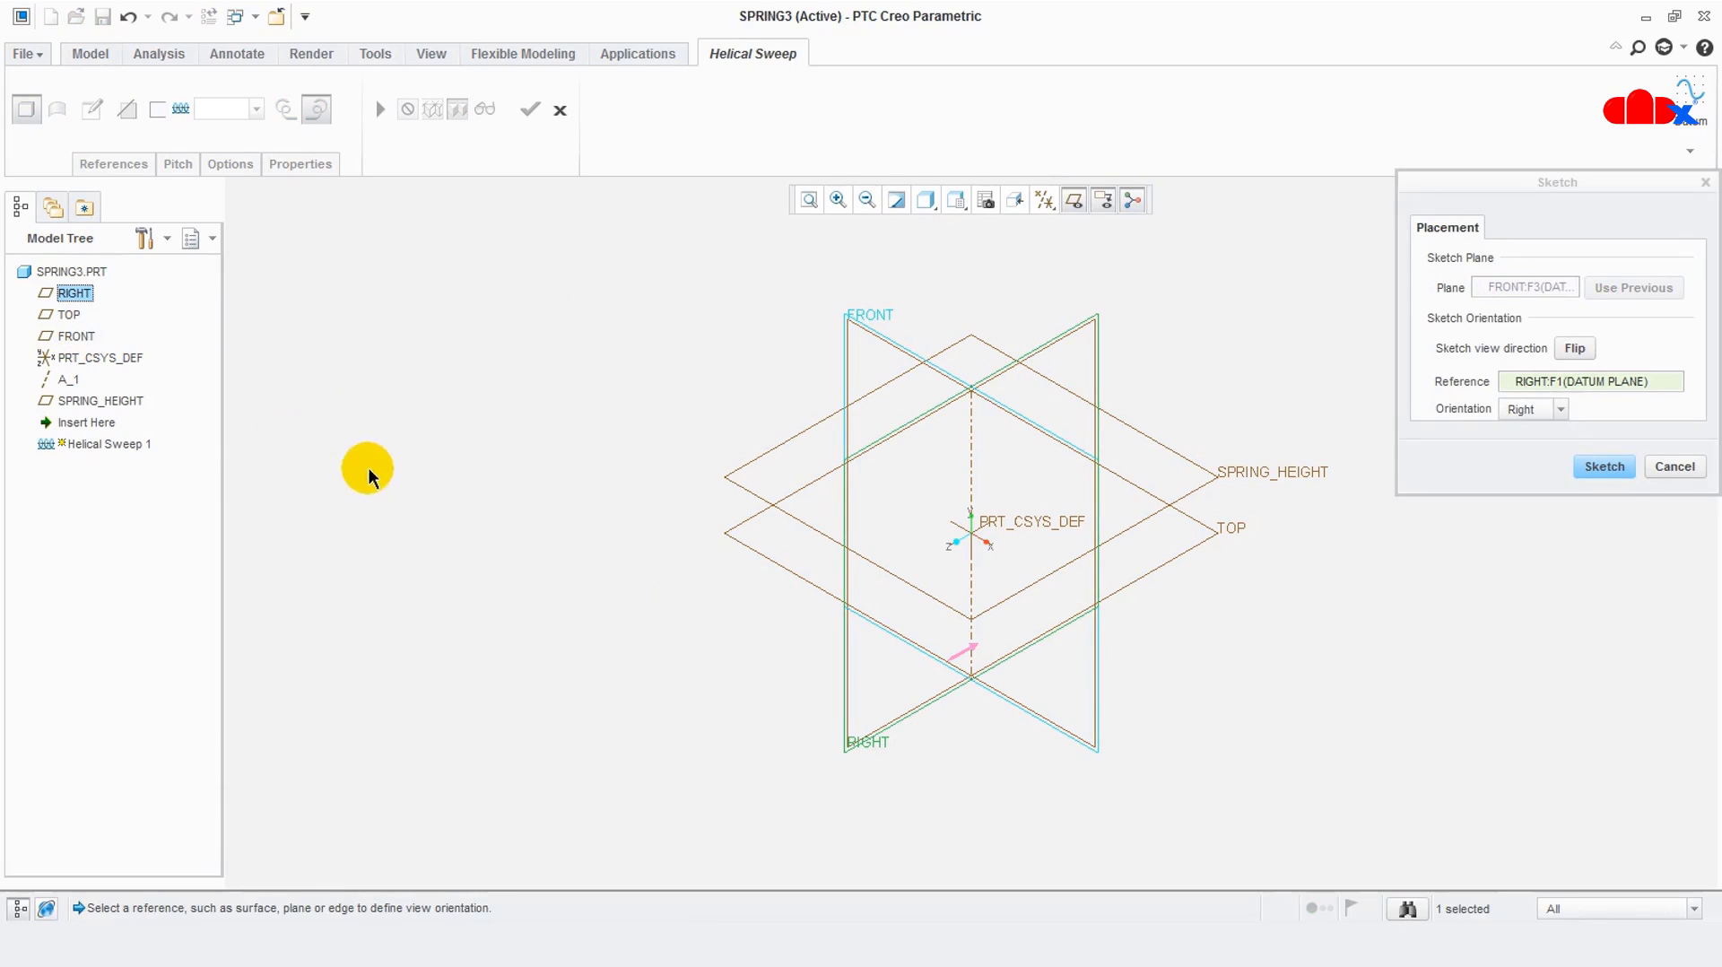
left_click(1606, 466)
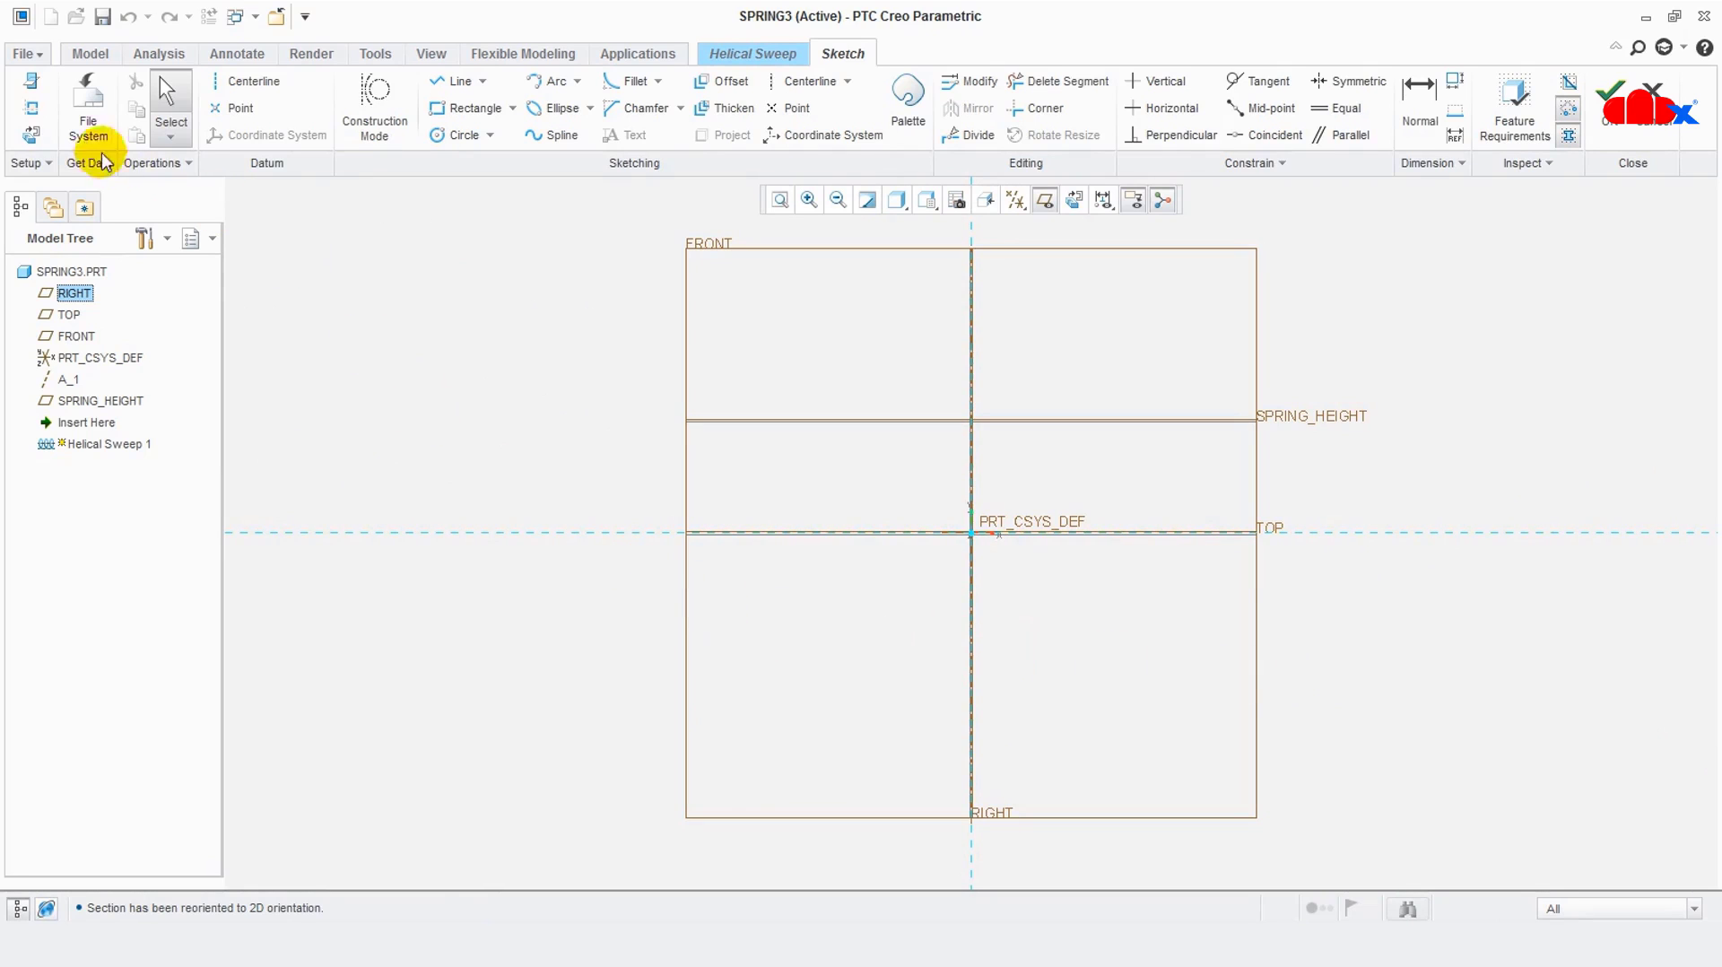
Add the SPRING_HEIGHT plane as a reference for the helix profile sketch
left_click(33, 117)
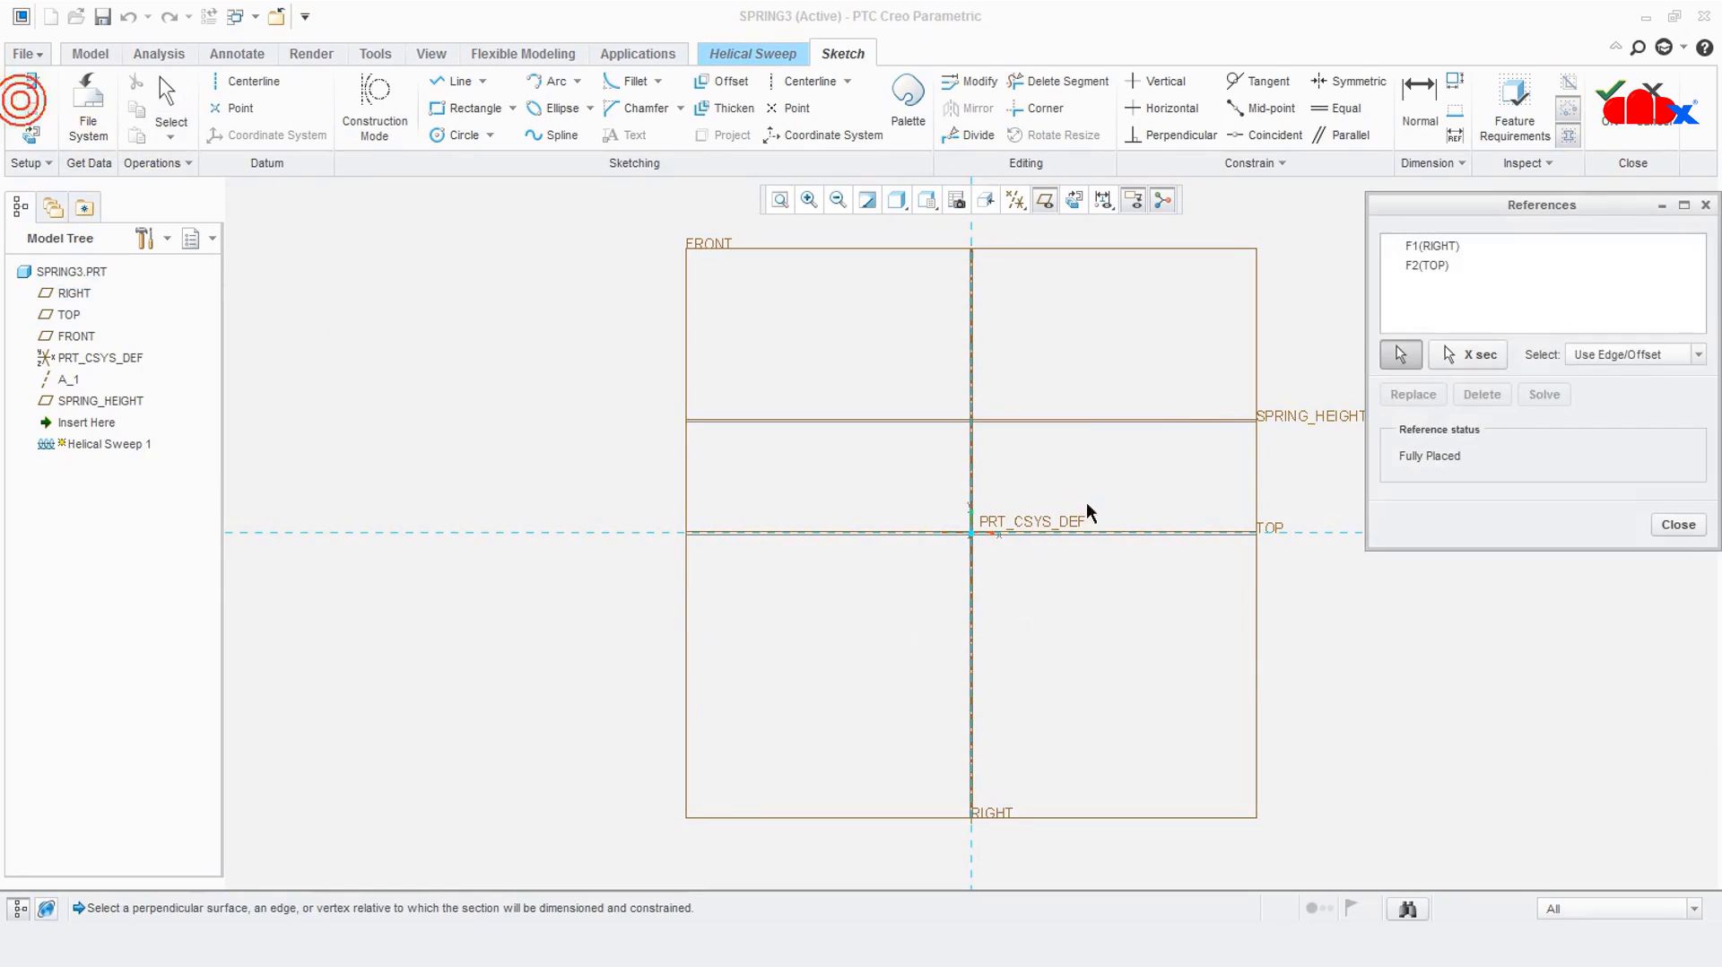
left_click(897, 422)
left_click(1678, 523)
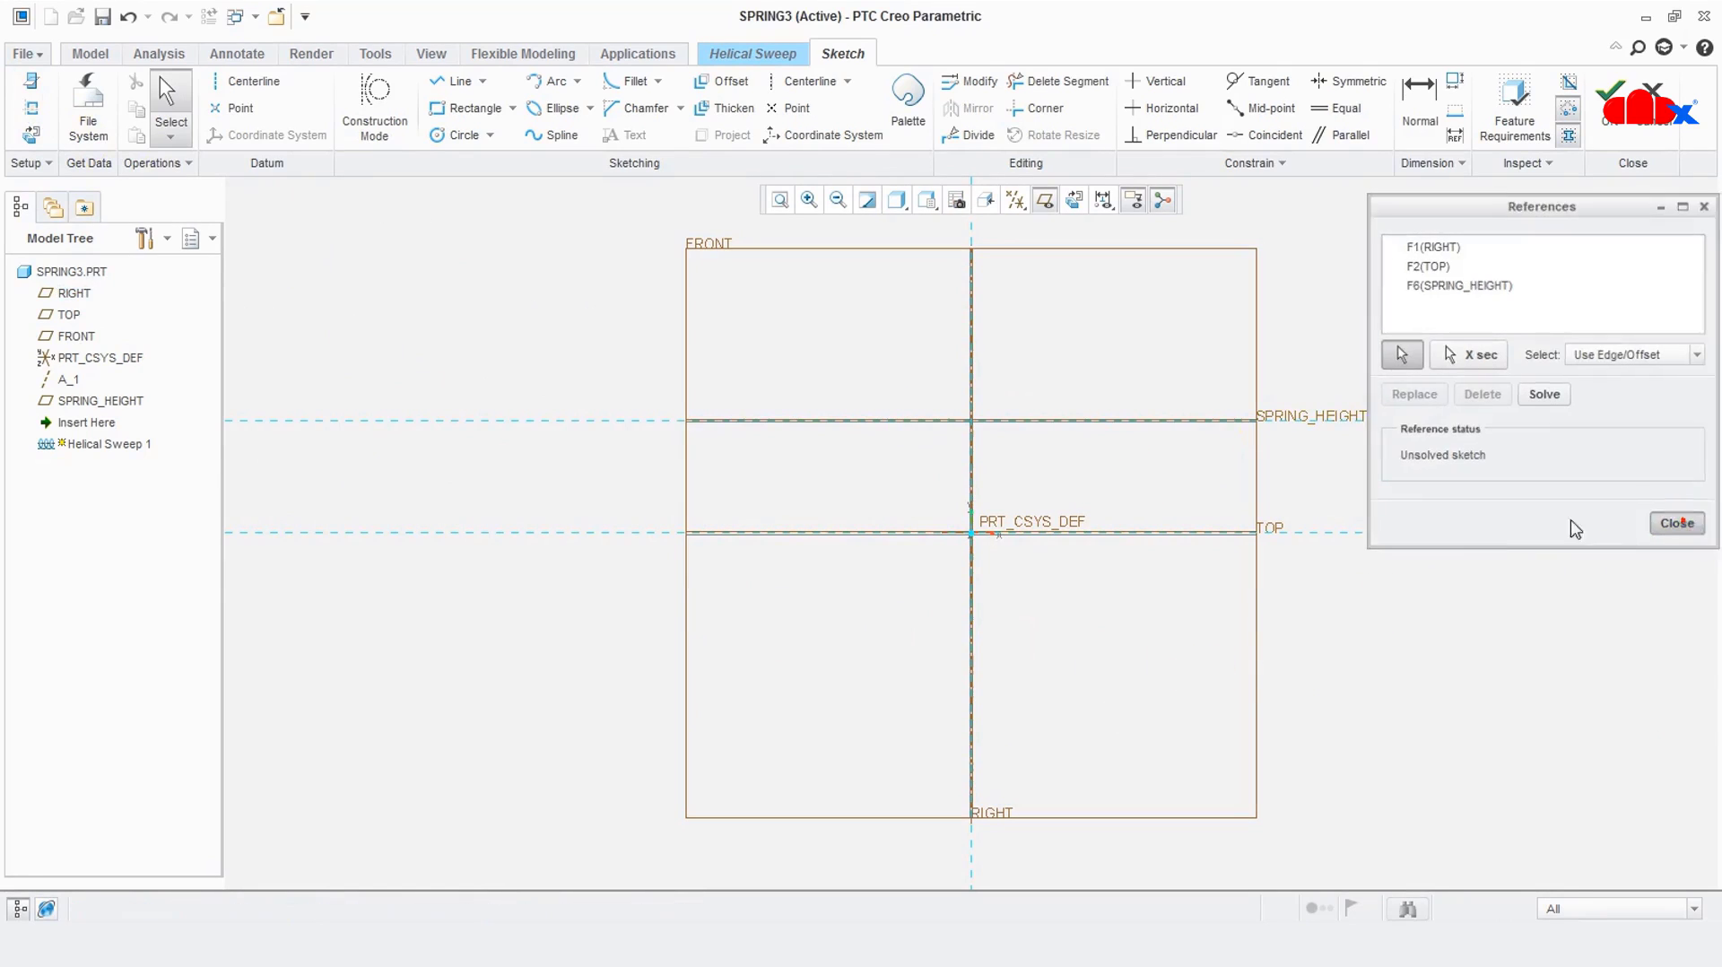
Sketch a vertical datum centerline through the origin along the RIGHT reference as the helix axis
scroll(984, 473, "down", 2)
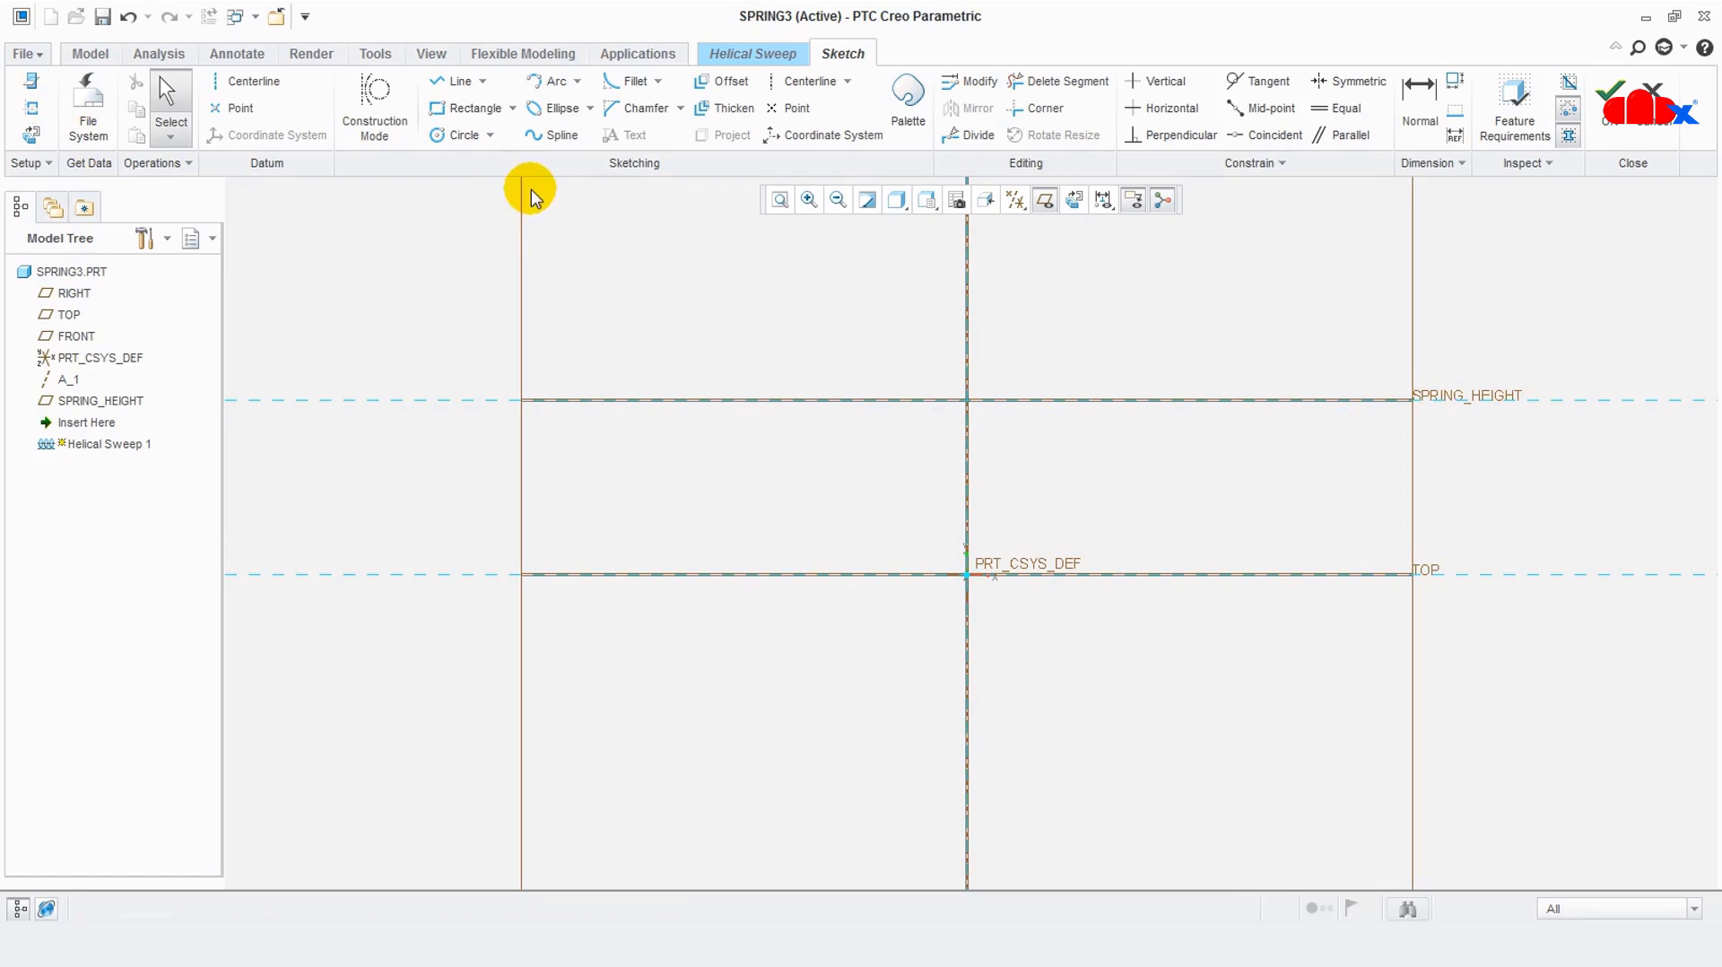
left_click(247, 80)
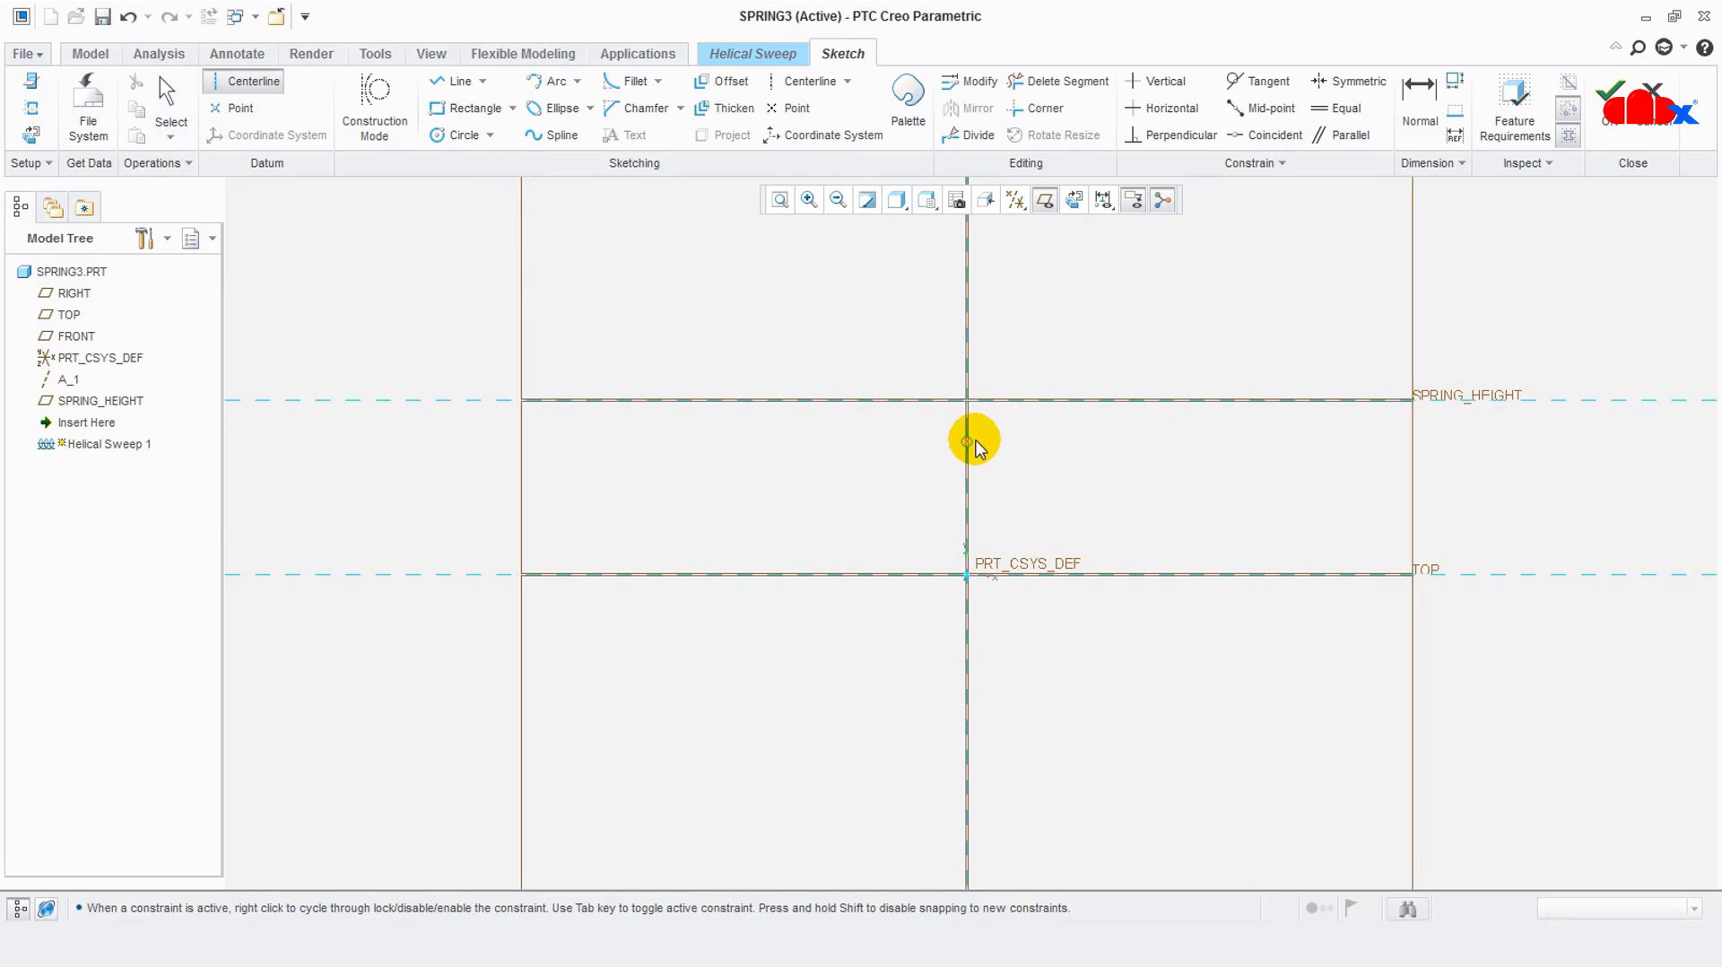
left_click(967, 440)
left_click(970, 672)
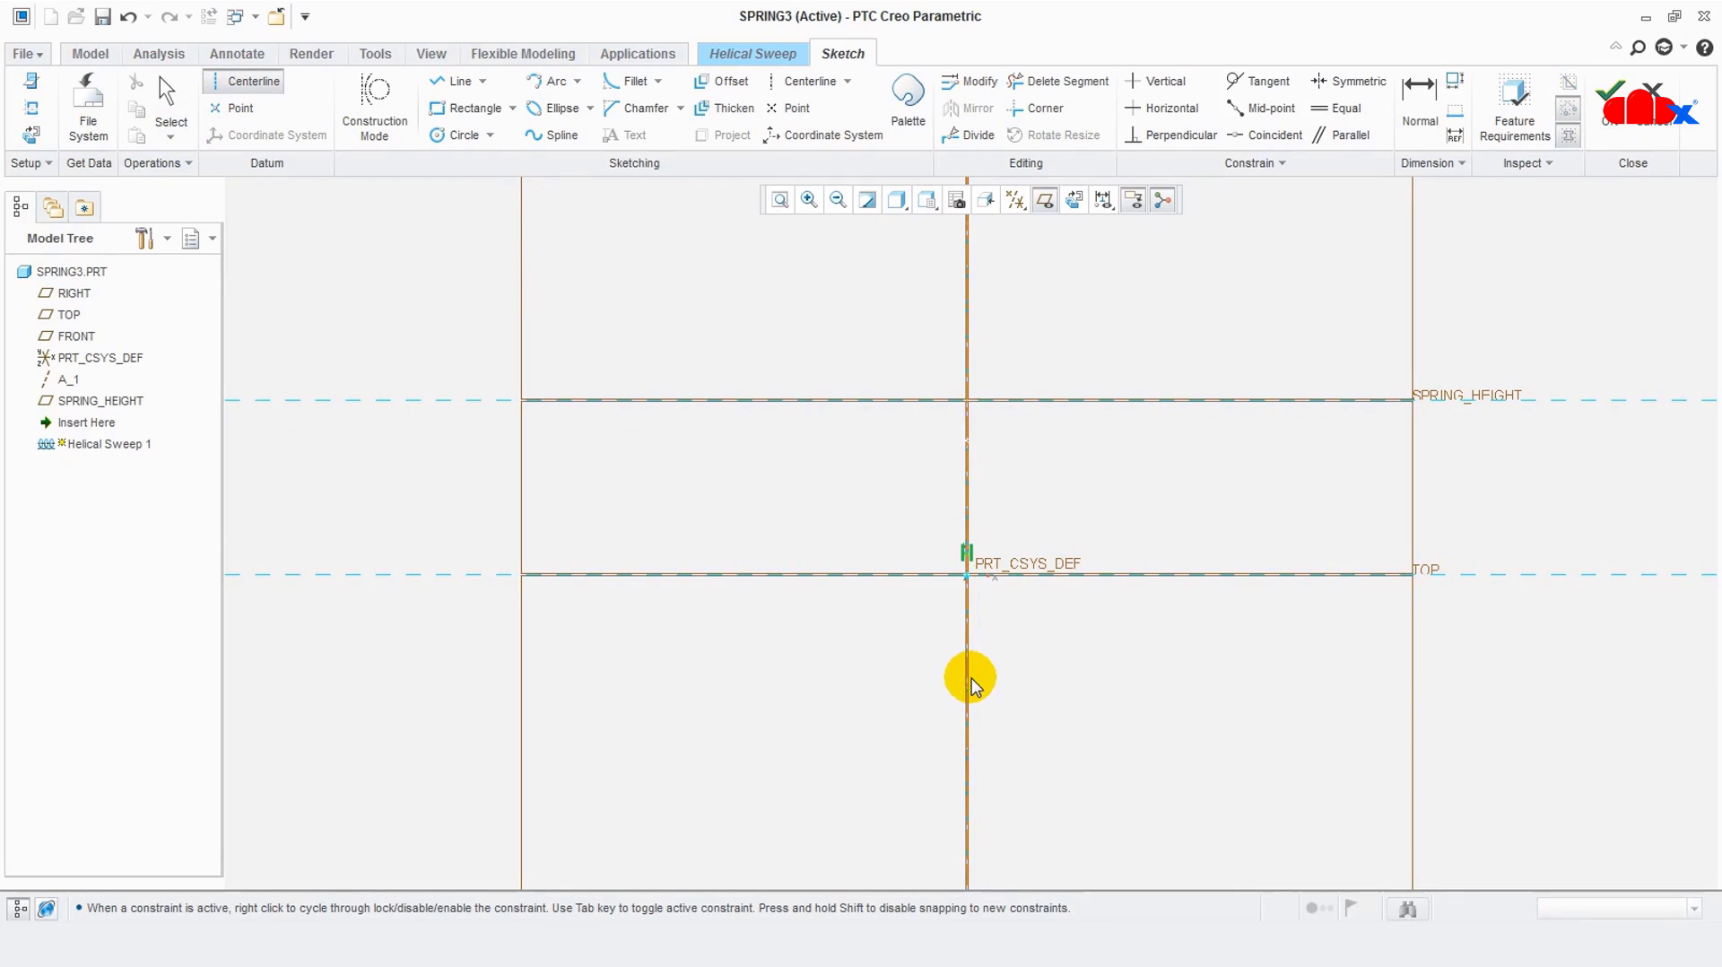
middle_click(1047, 739)
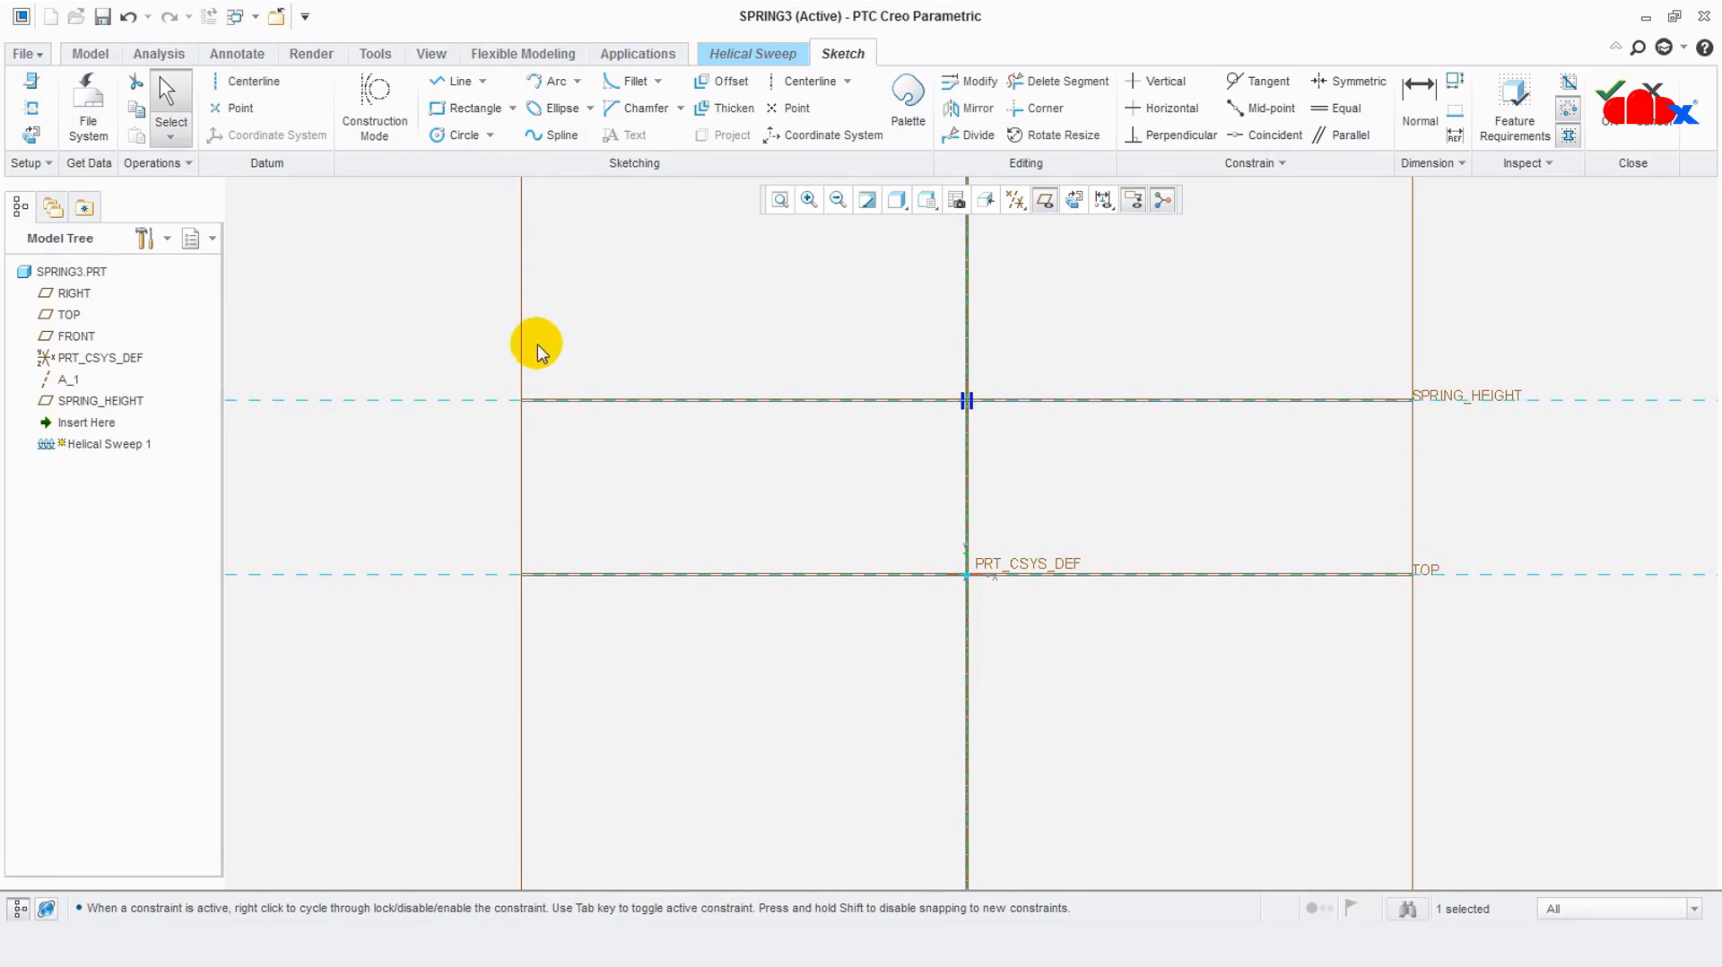
Hide the datum planes and sketch a vertical profile line about 124 long, left of the centerline, extending past the TOP and SPRING_HEIGHT references
key("p")
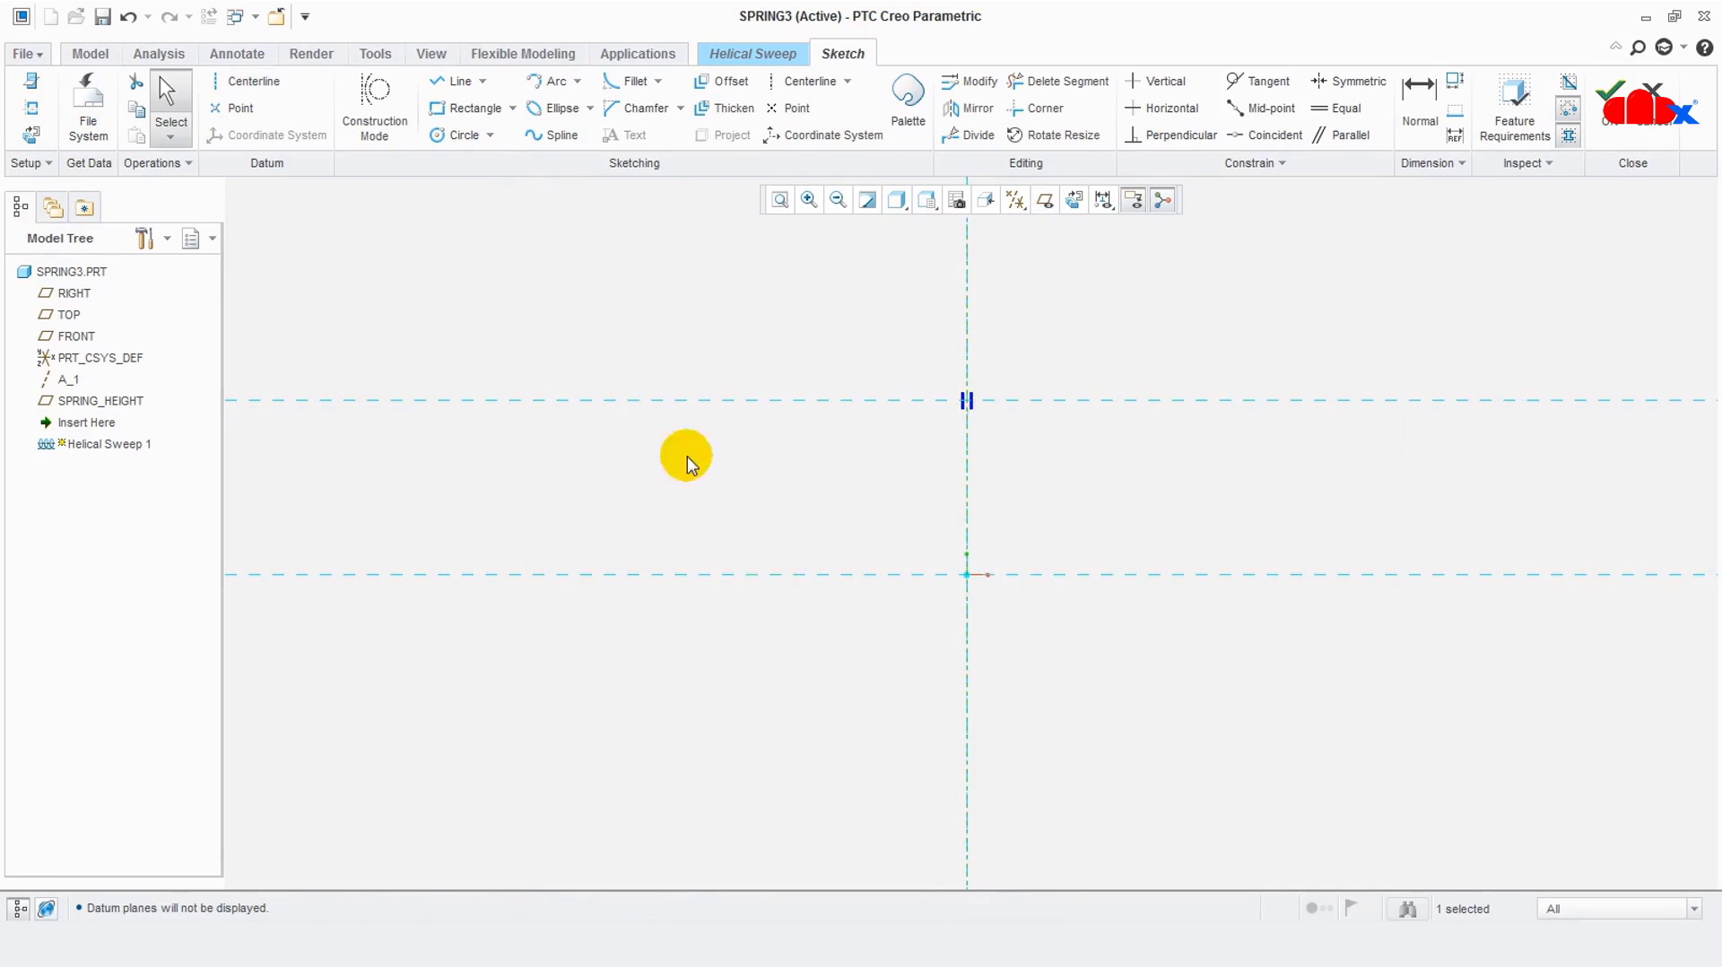
scroll(771, 657, "up", 1)
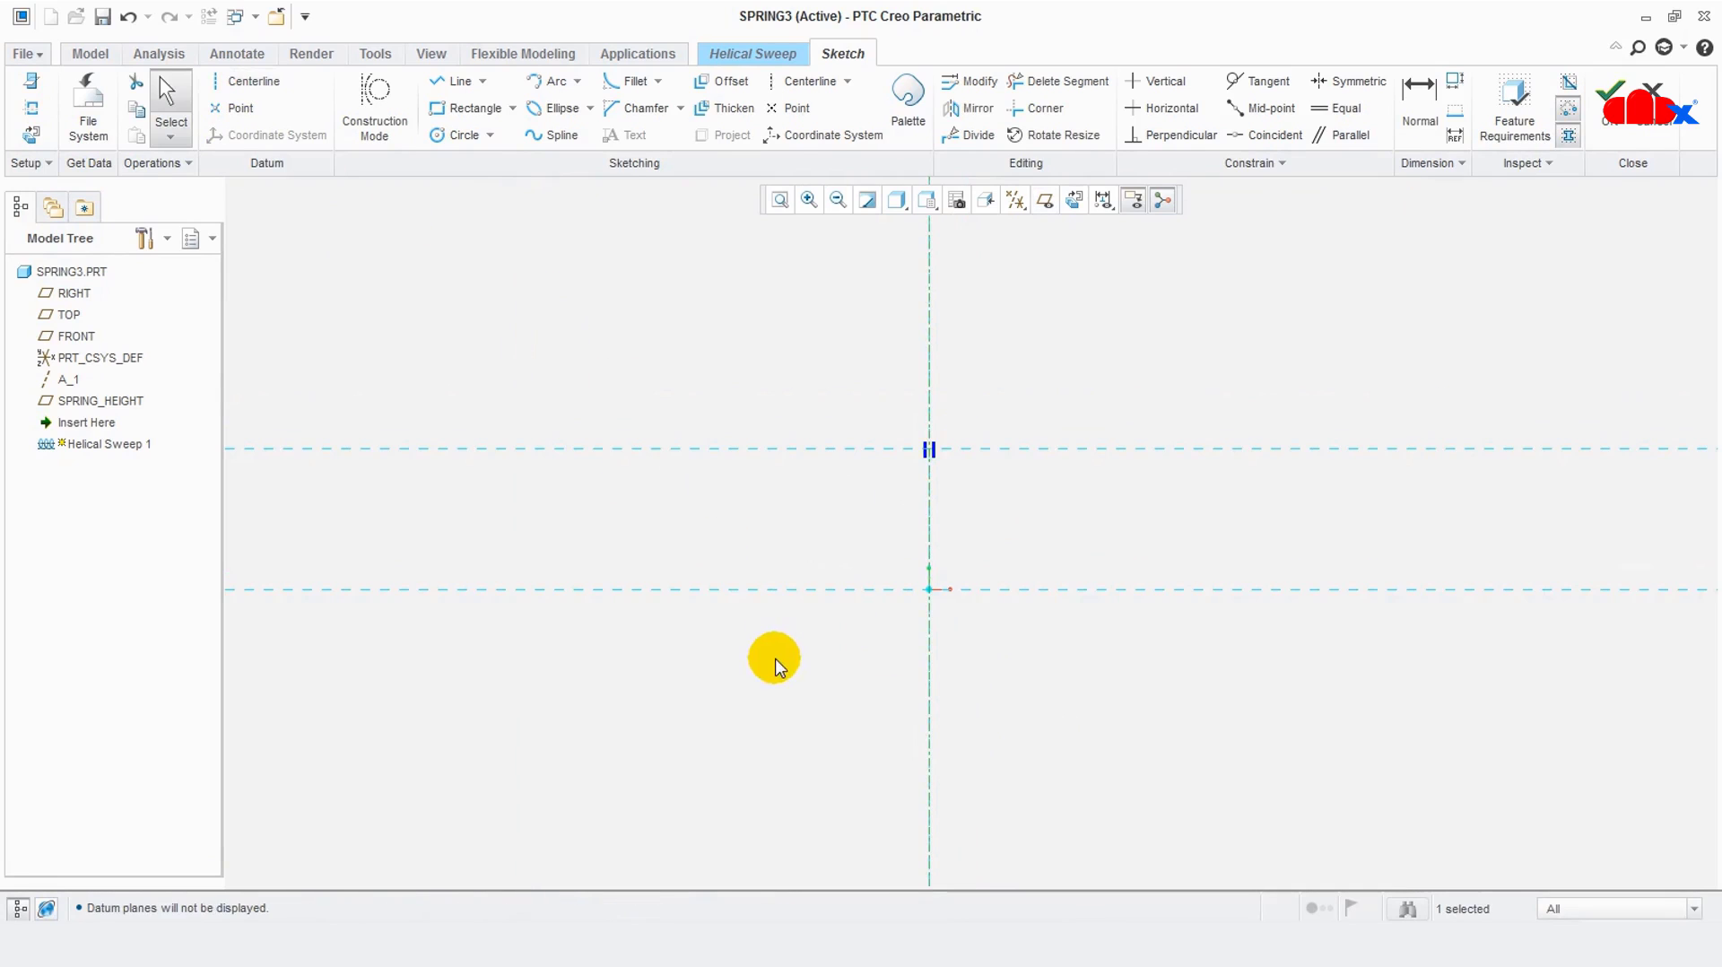
left_click(453, 81)
scroll(850, 617, "down", 1)
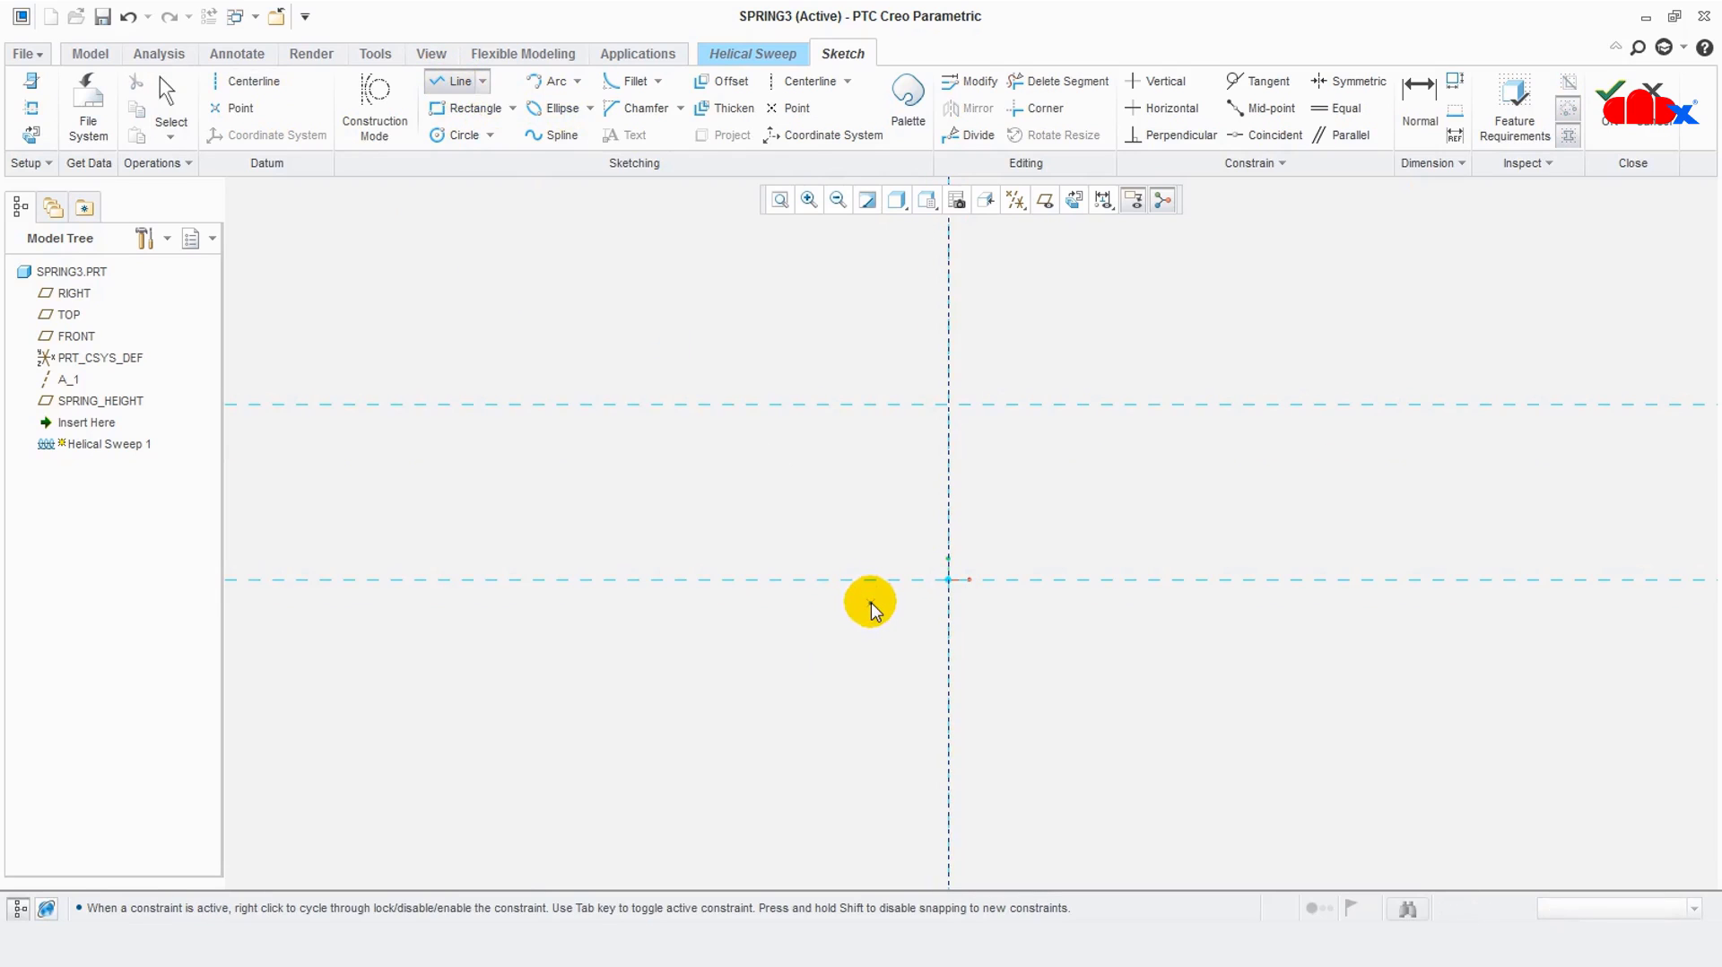
left_click(869, 595)
left_click(868, 379)
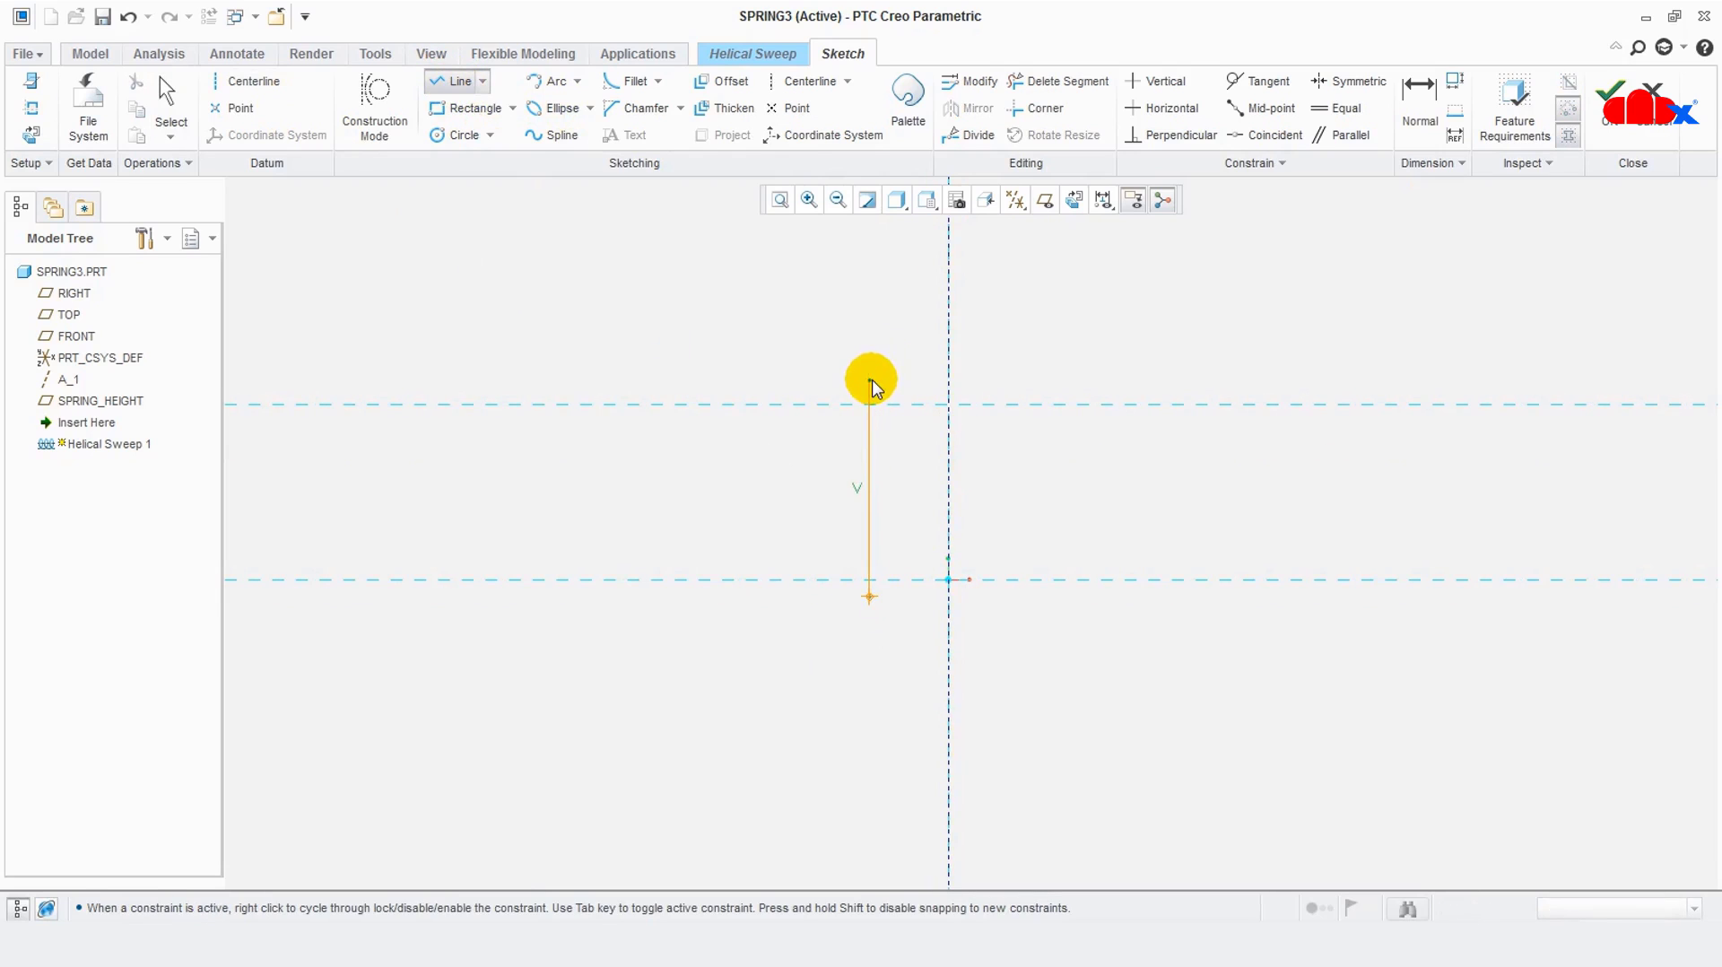
middle_click(907, 399)
middle_click(907, 414)
scroll(907, 414, "down", 2)
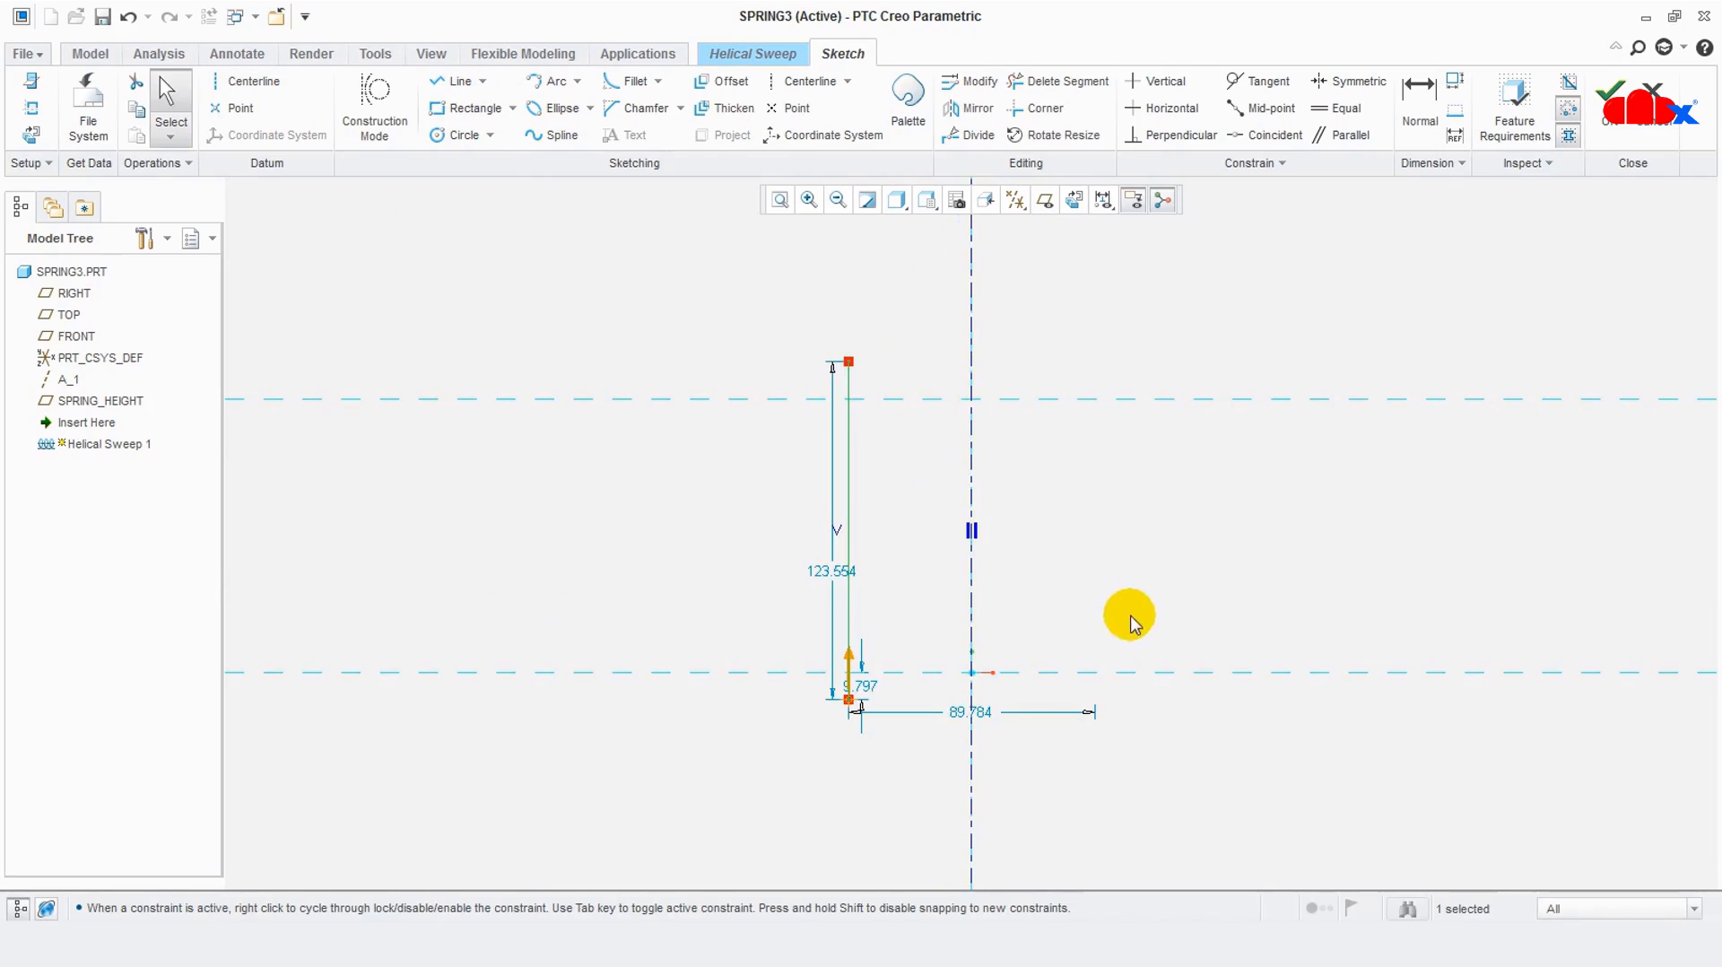
left_click(1127, 607)
scroll(1078, 612, "down", 3)
scroll(973, 675, "up", 2)
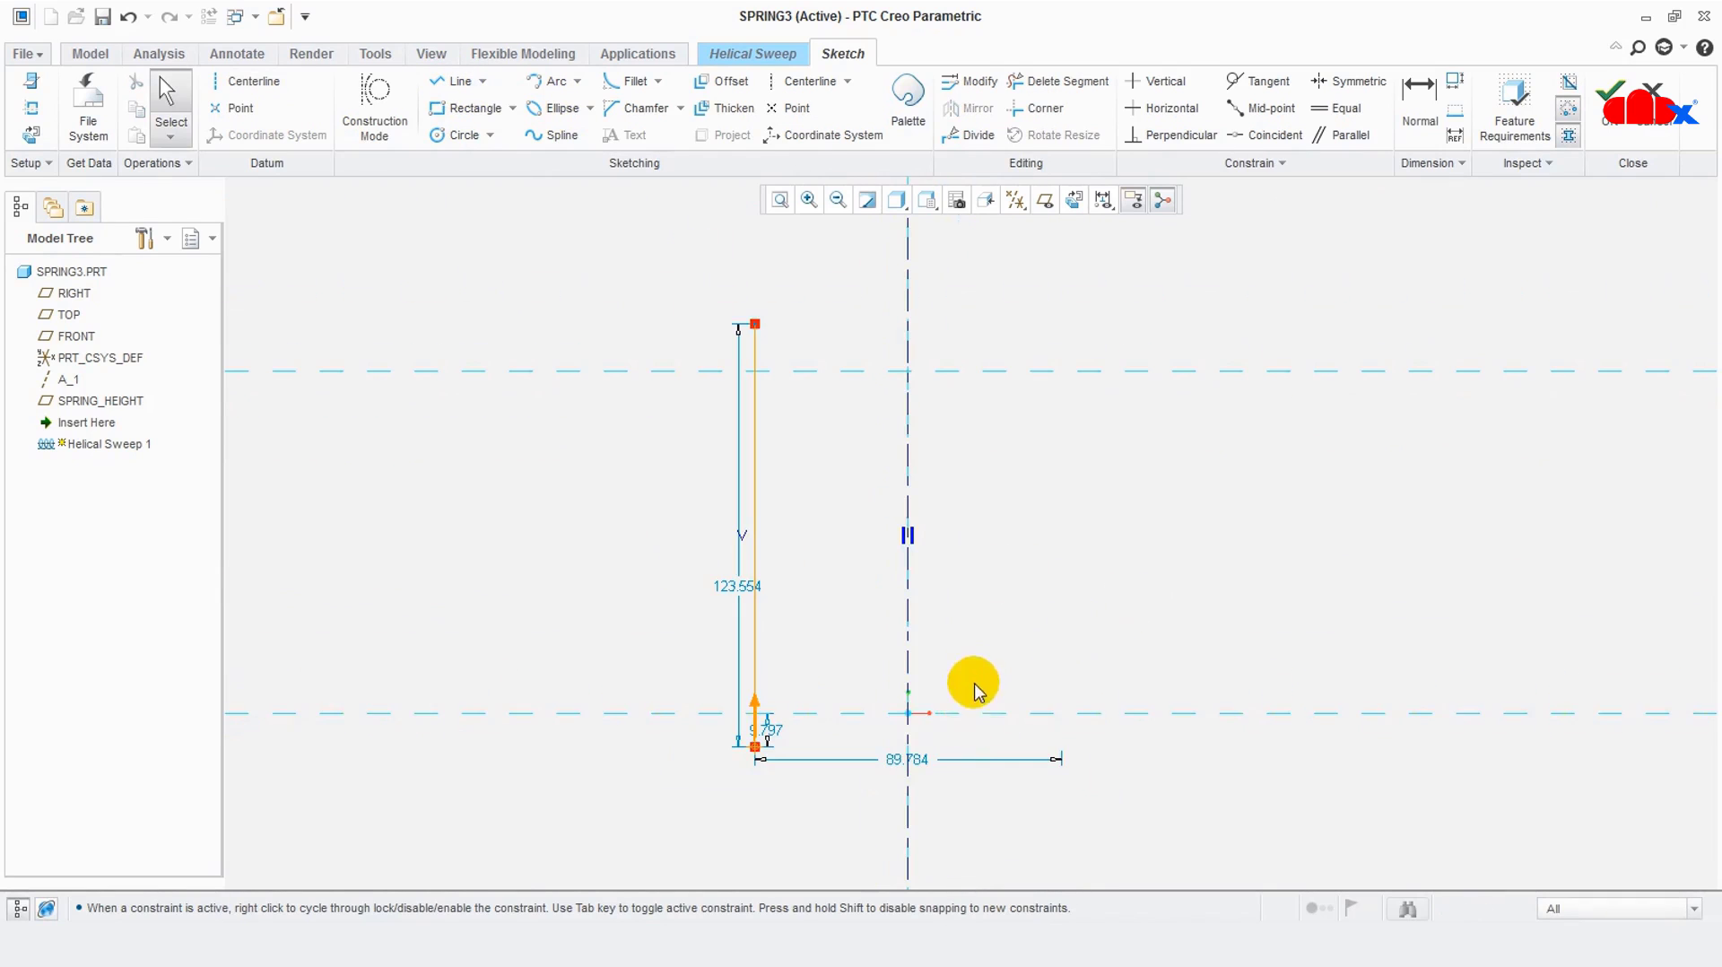
Set the profile line's diameter dimension about the centerline to 50
double_click(919, 764)
type("5")
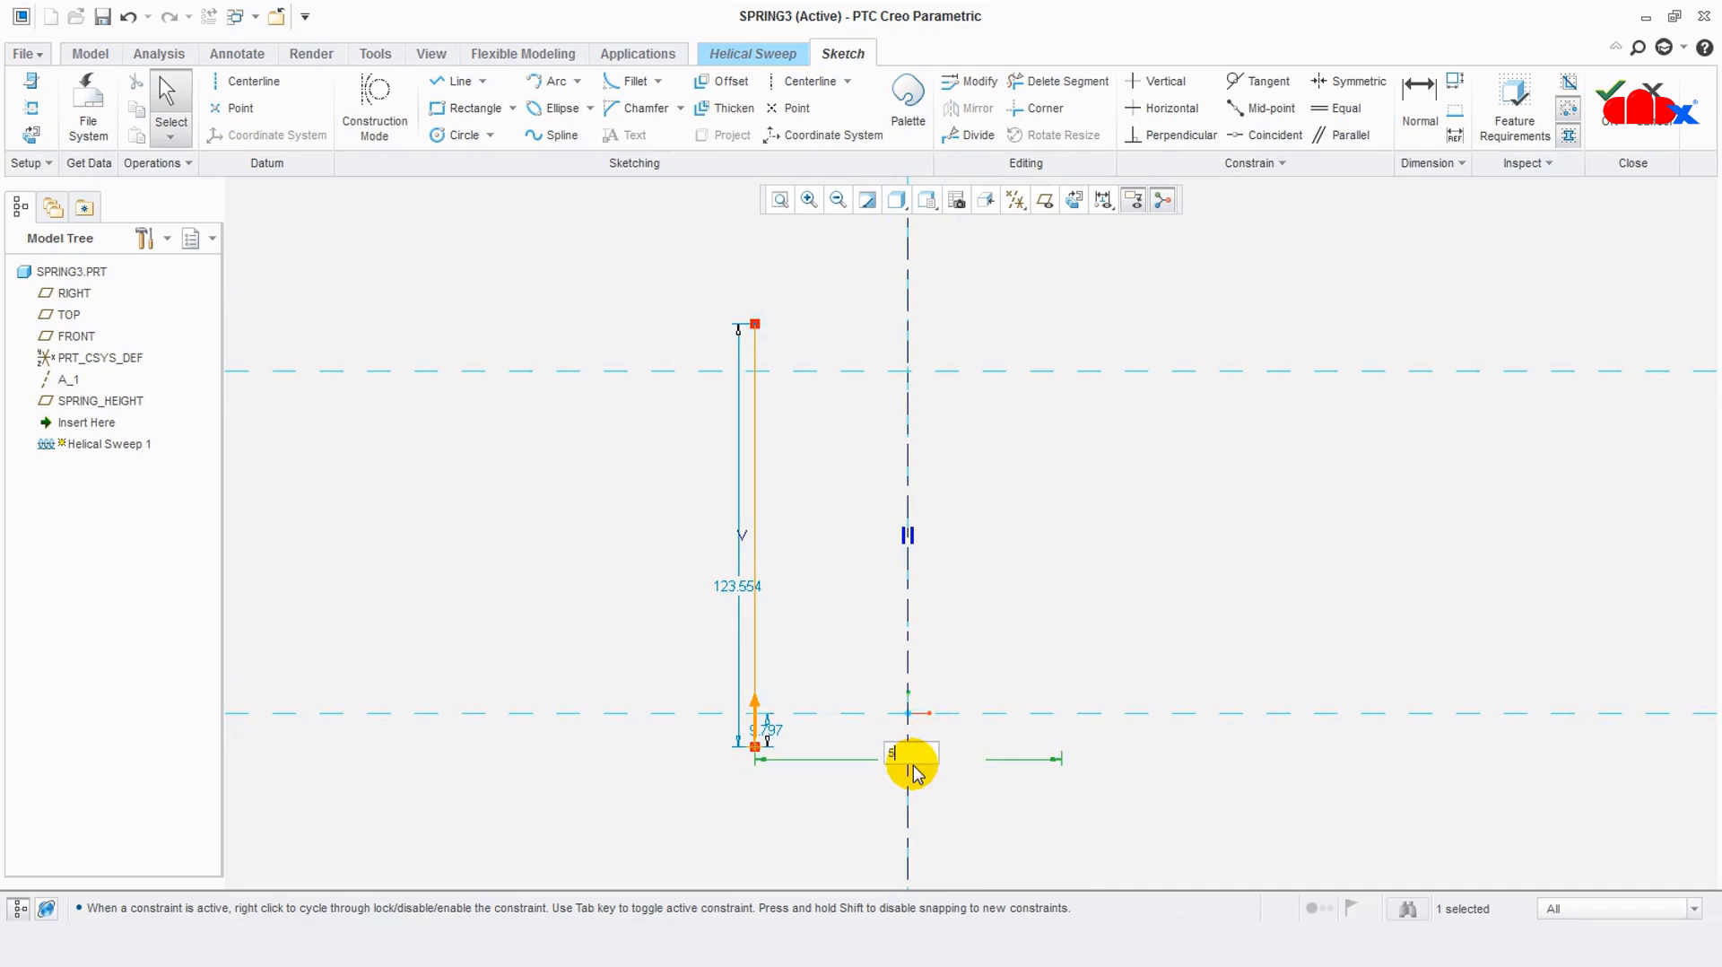
type("0")
key("Return")
scroll(910, 768, "down", 2)
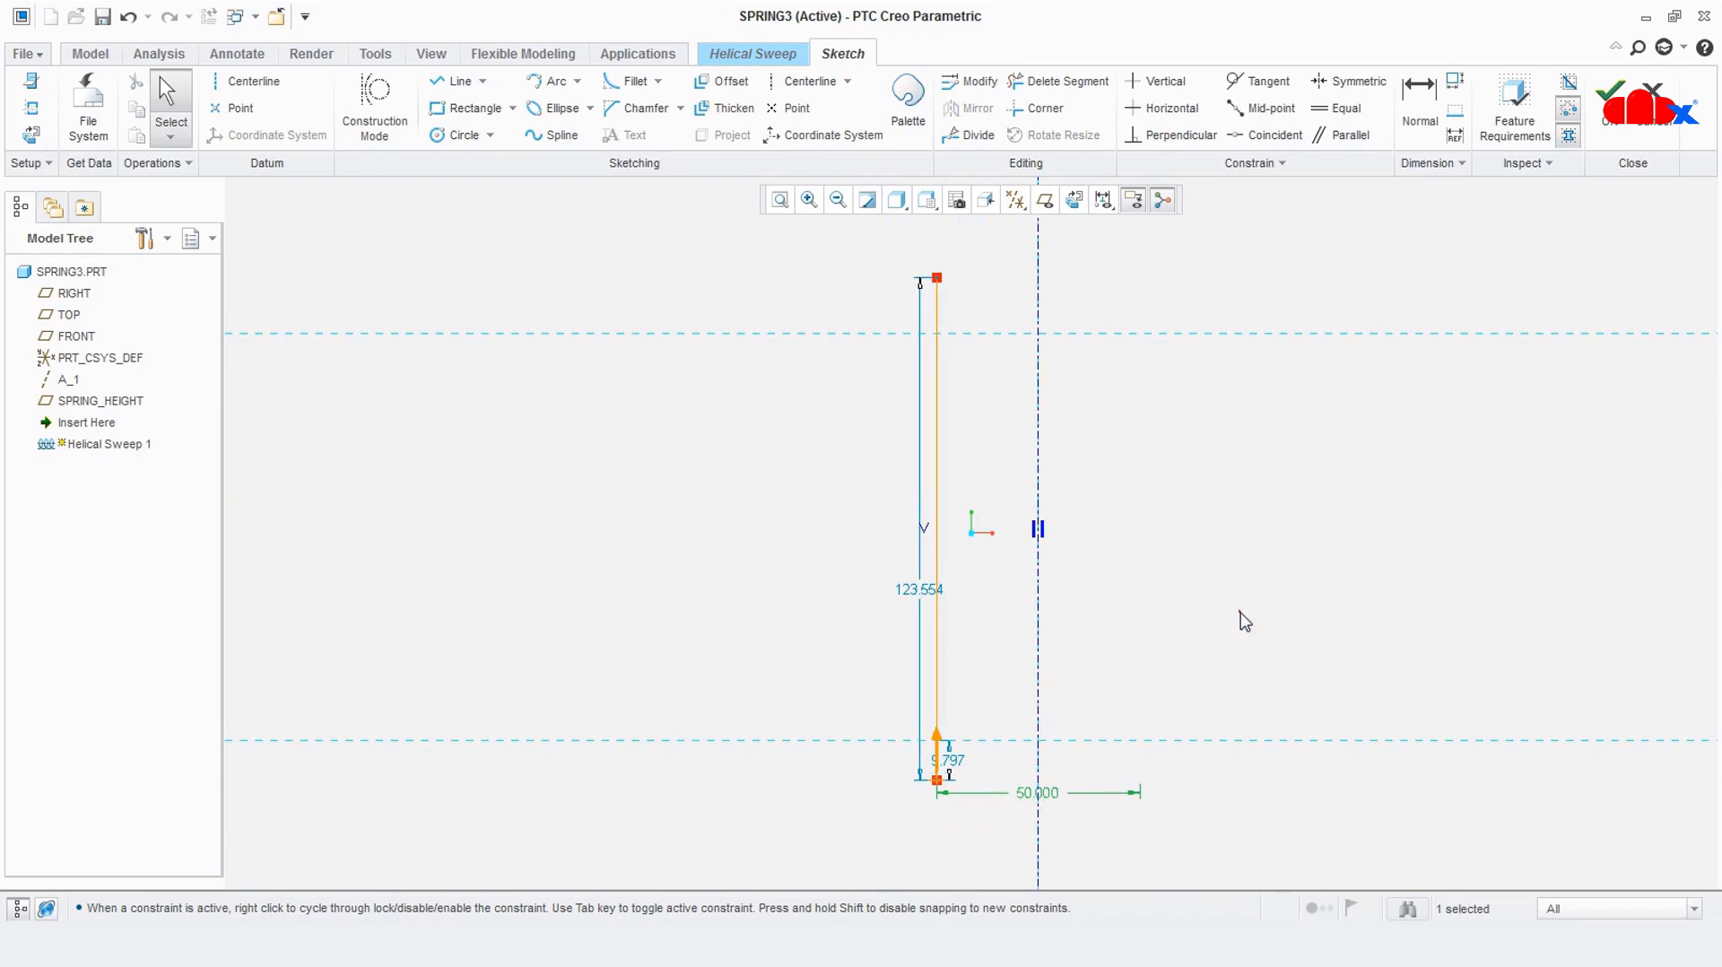
scroll(1083, 659, "down", 1)
Move the profile line's length dimension farther out from the line
scroll(942, 703, "up", 2)
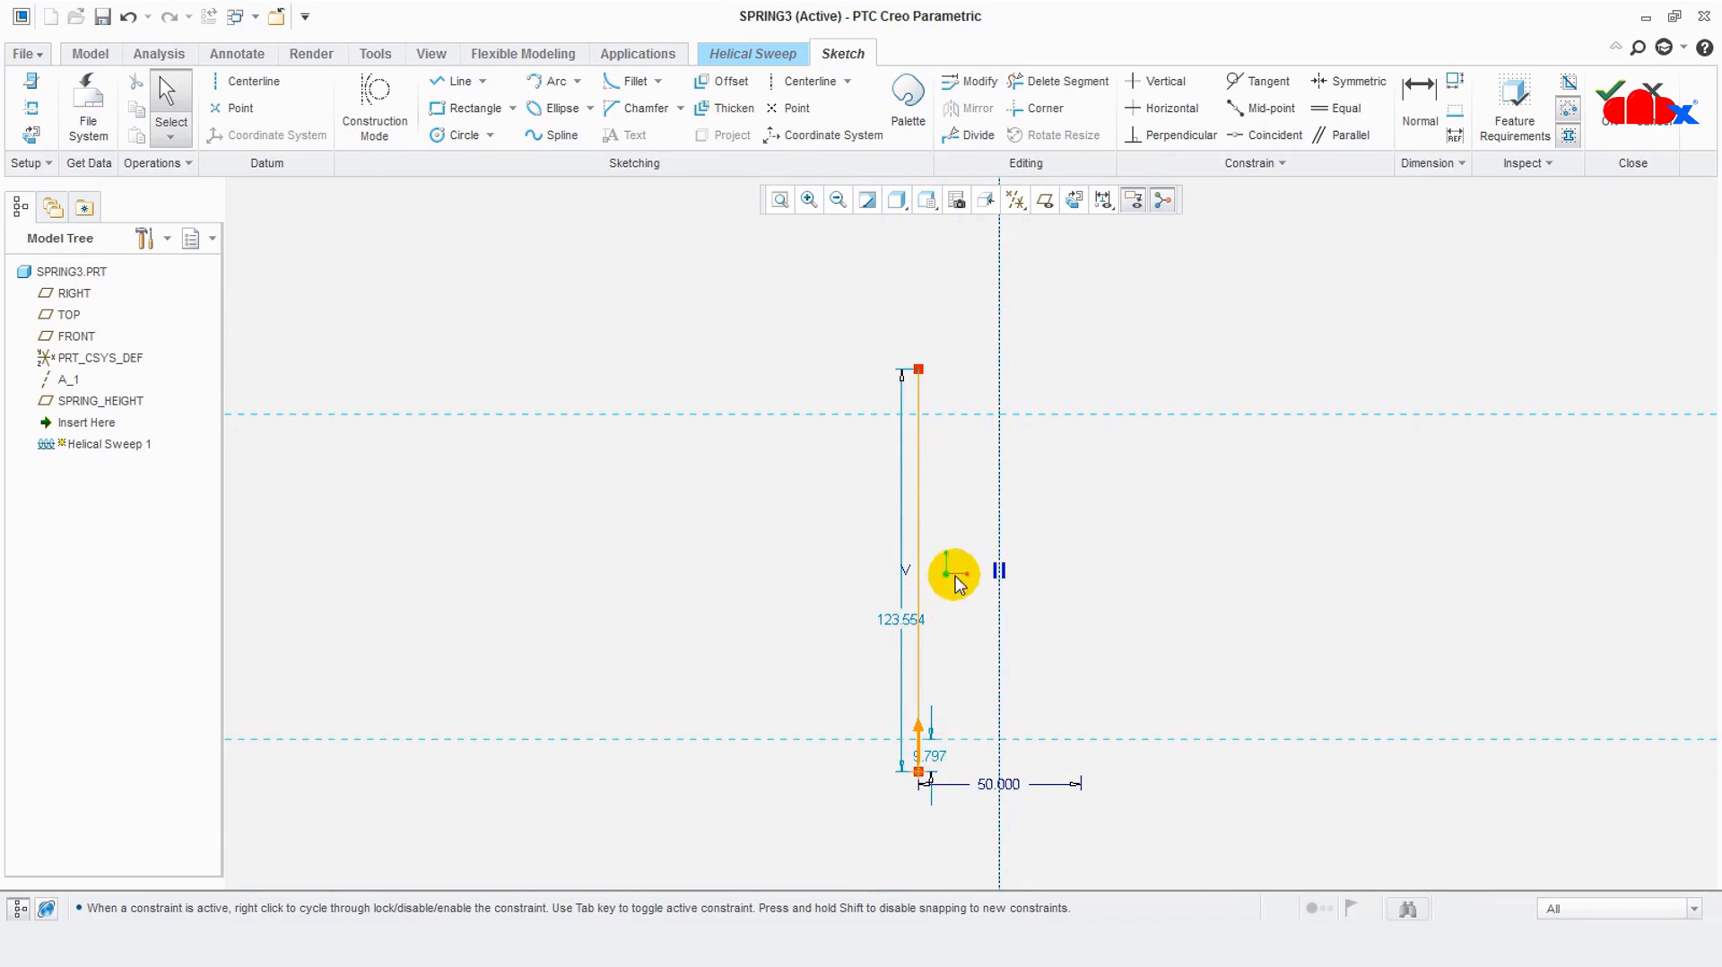
scroll(956, 587, "down", 2)
left_click_drag(895, 632, 791, 625)
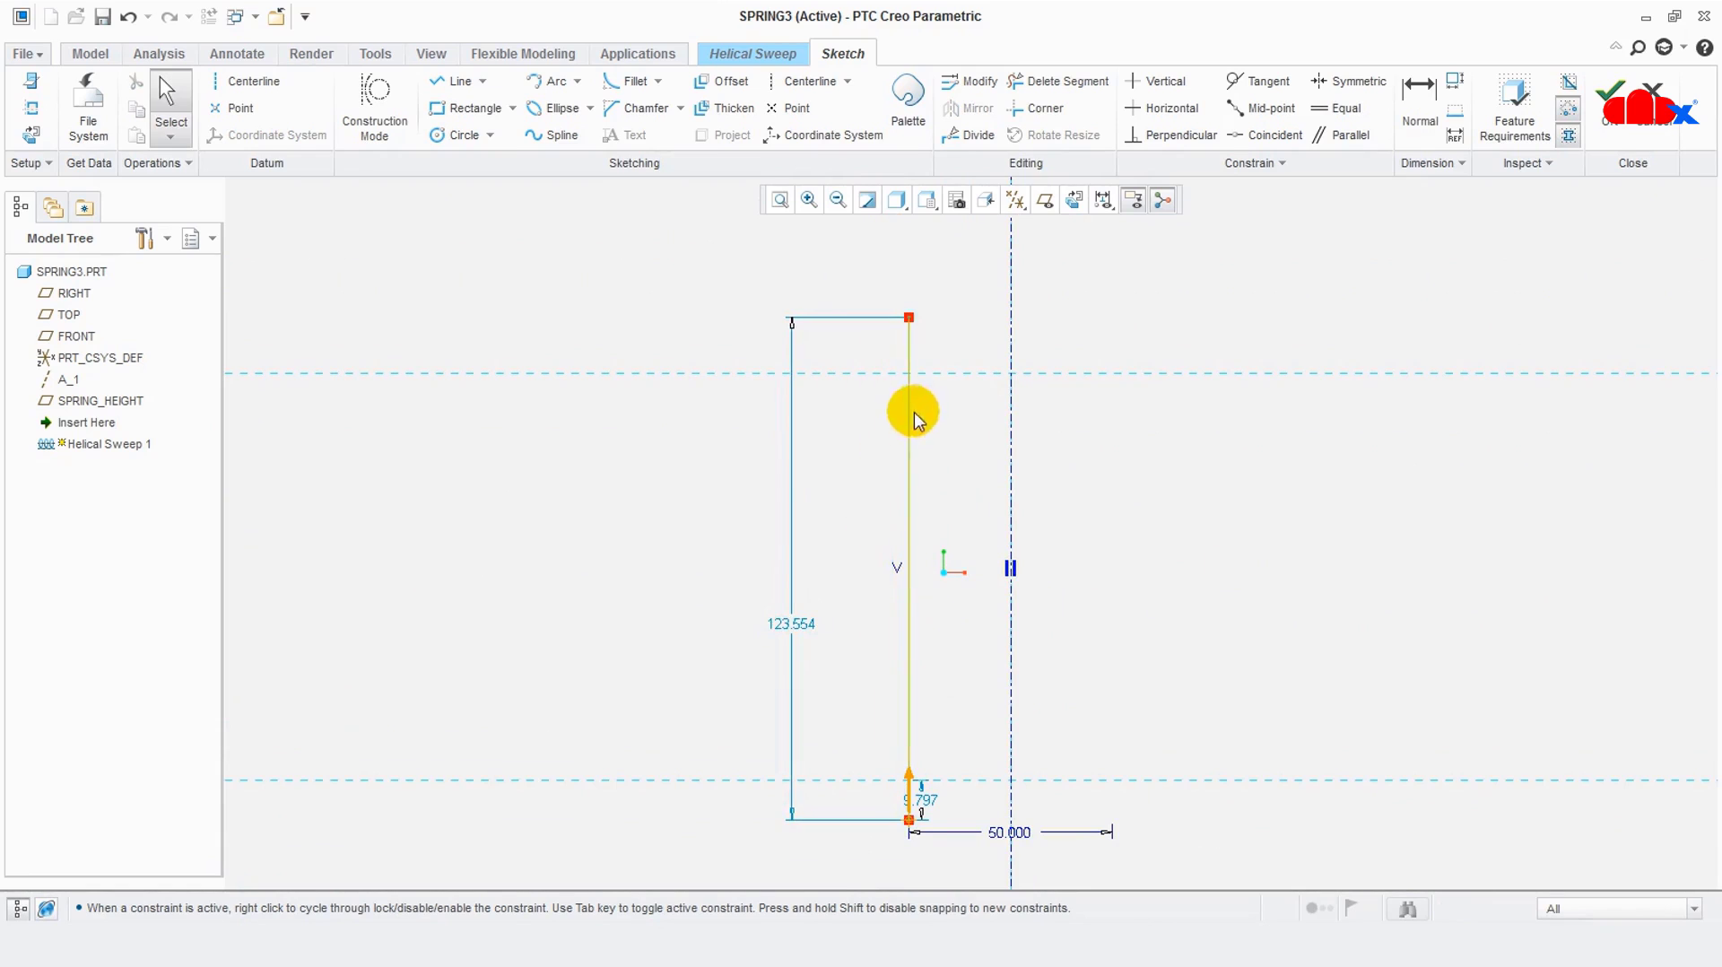
left_click(939, 381)
left_click(976, 782)
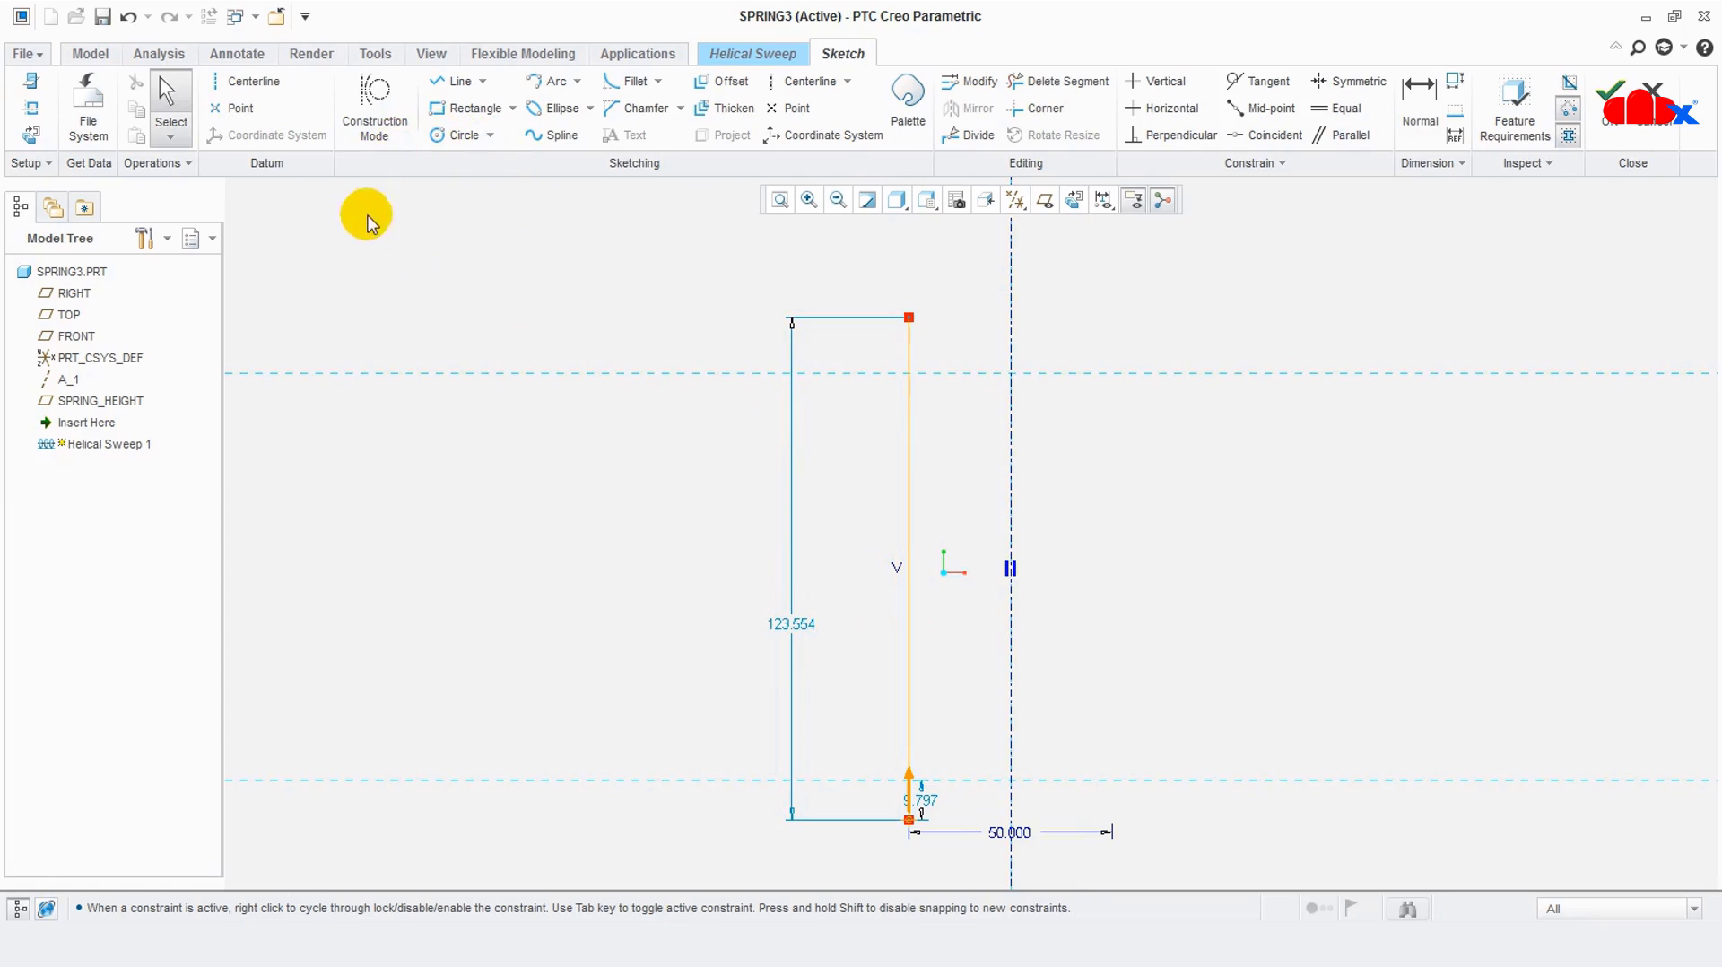
Place four datum points on the profile line, two just below the SPRING_HEIGHT reference and two just above the TOP reference
left_click(235, 109)
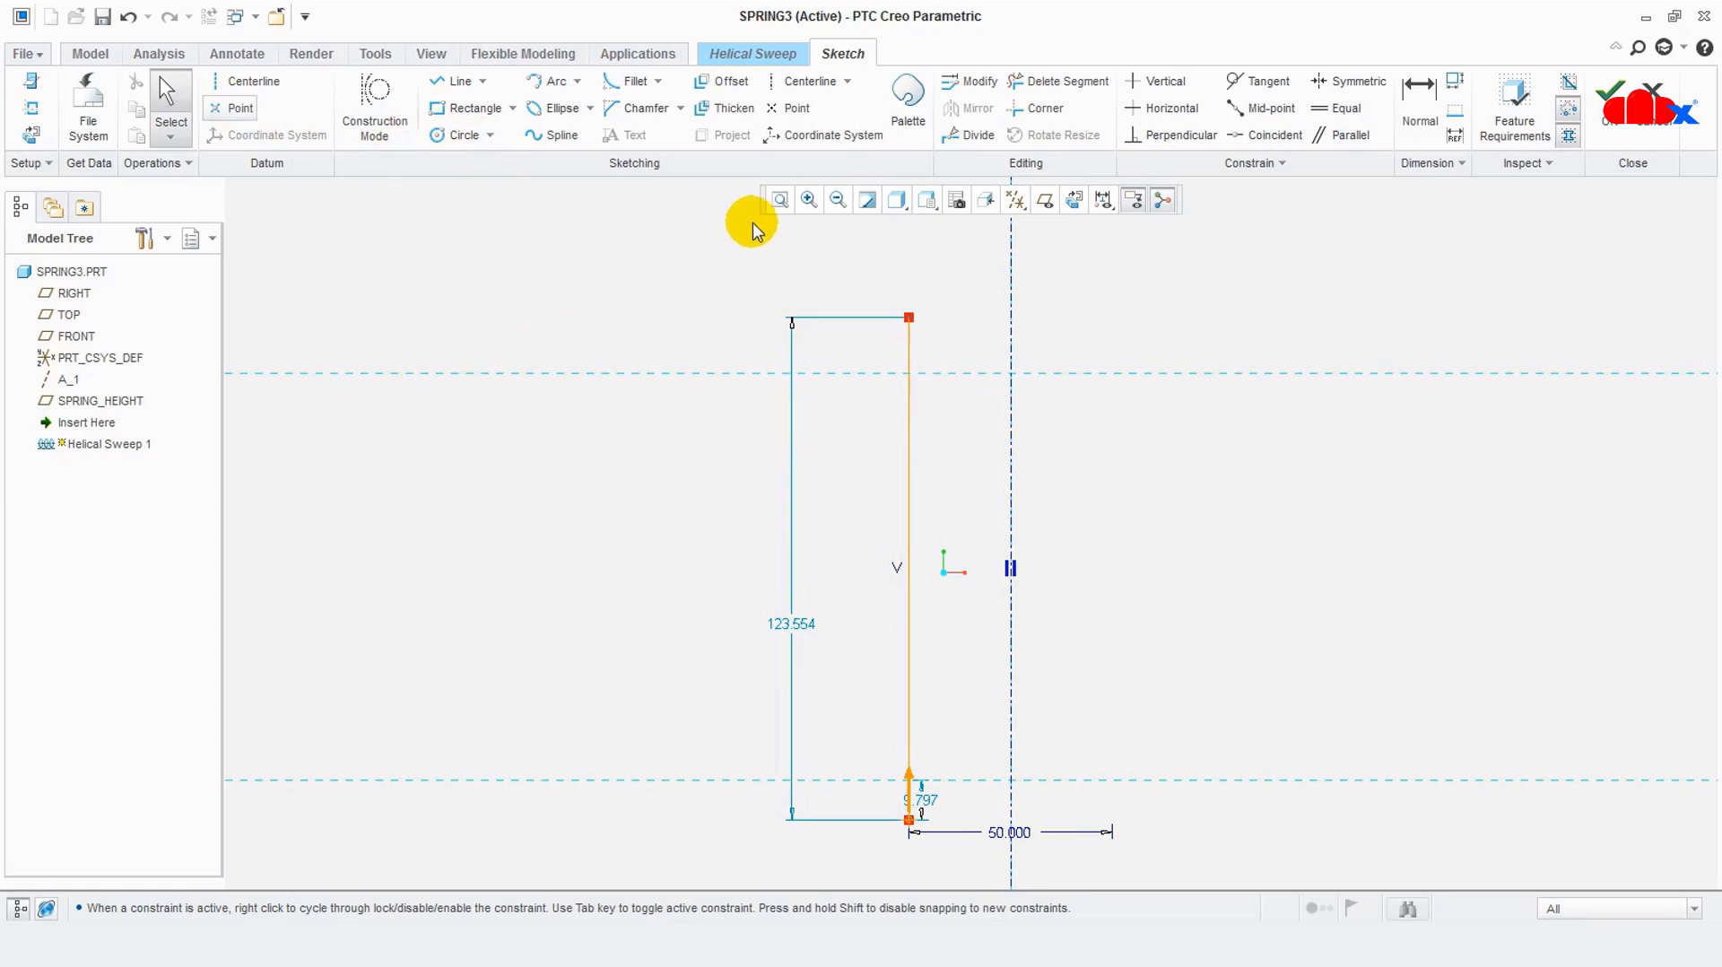
left_click(789, 107)
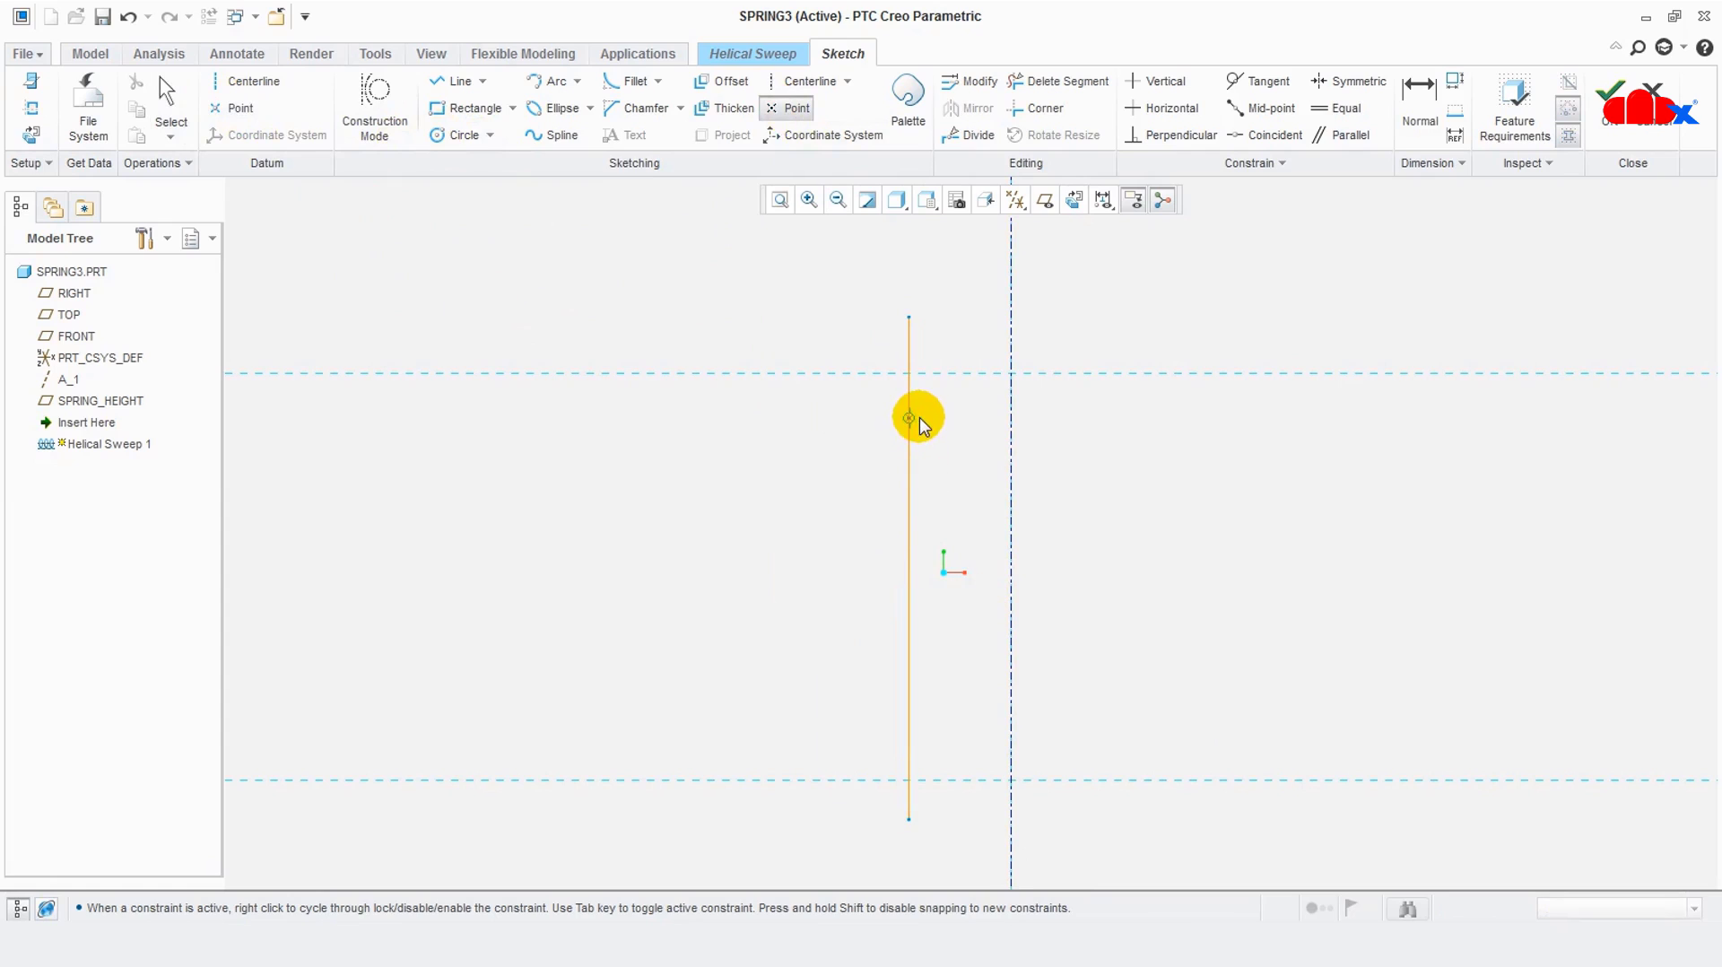
left_click(237, 108)
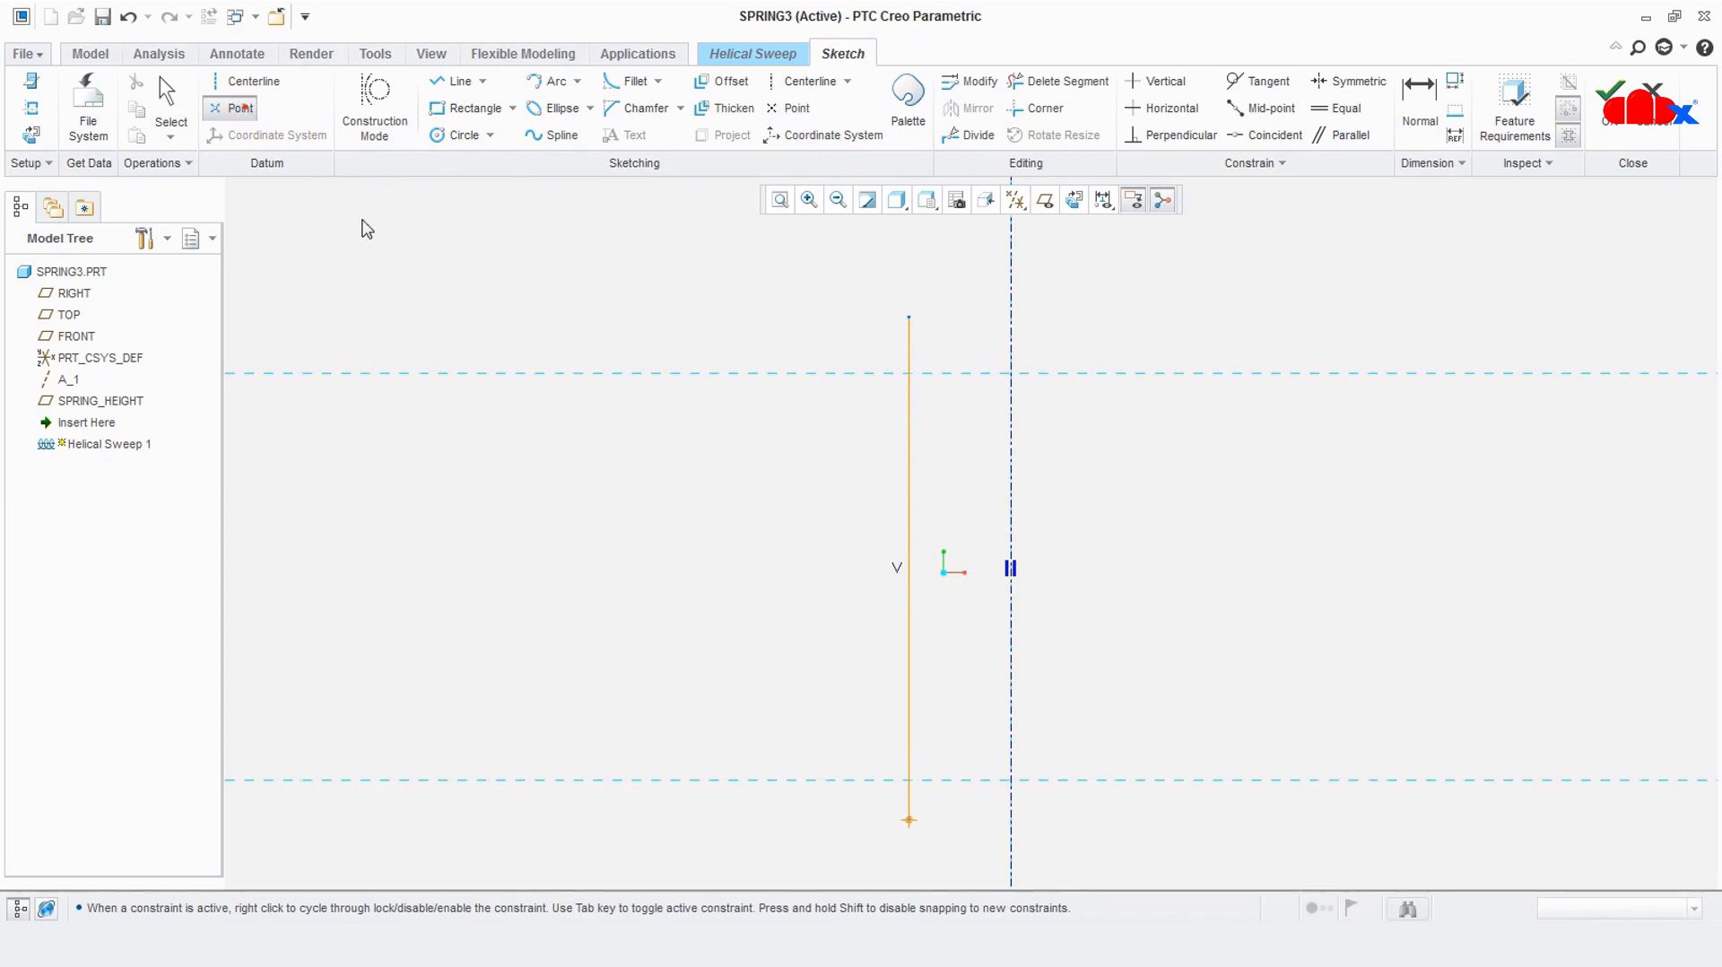
left_click(908, 397)
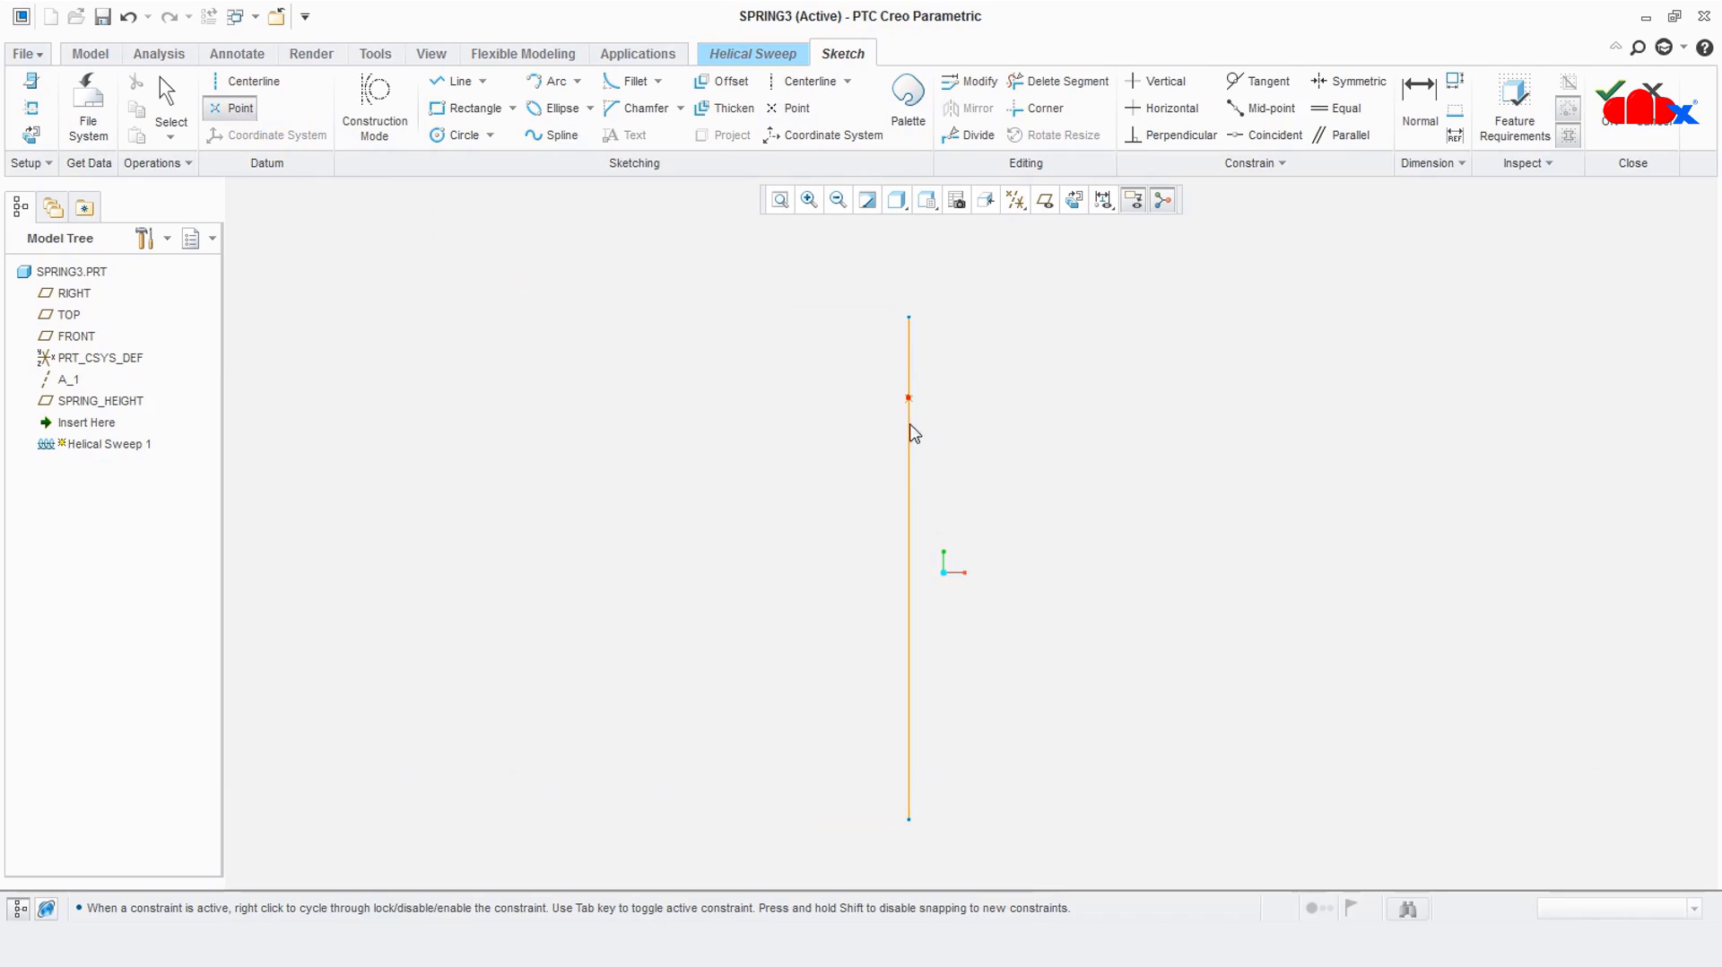
left_click(908, 436)
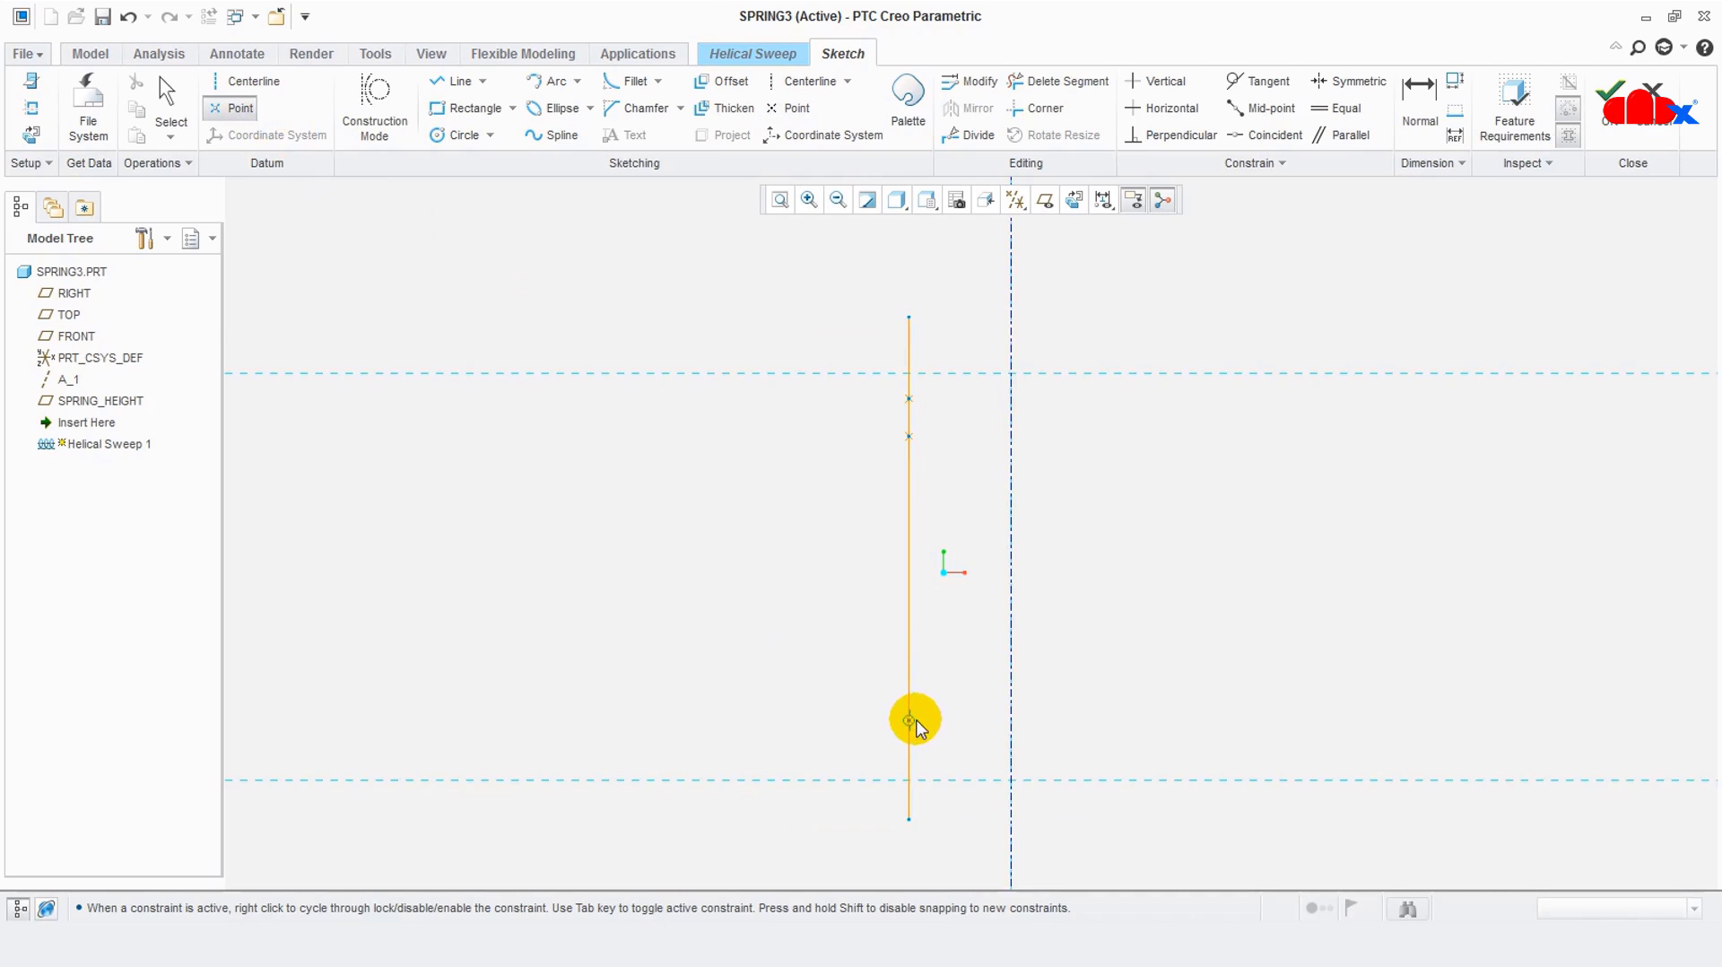
left_click(909, 753)
middle_click(1101, 713)
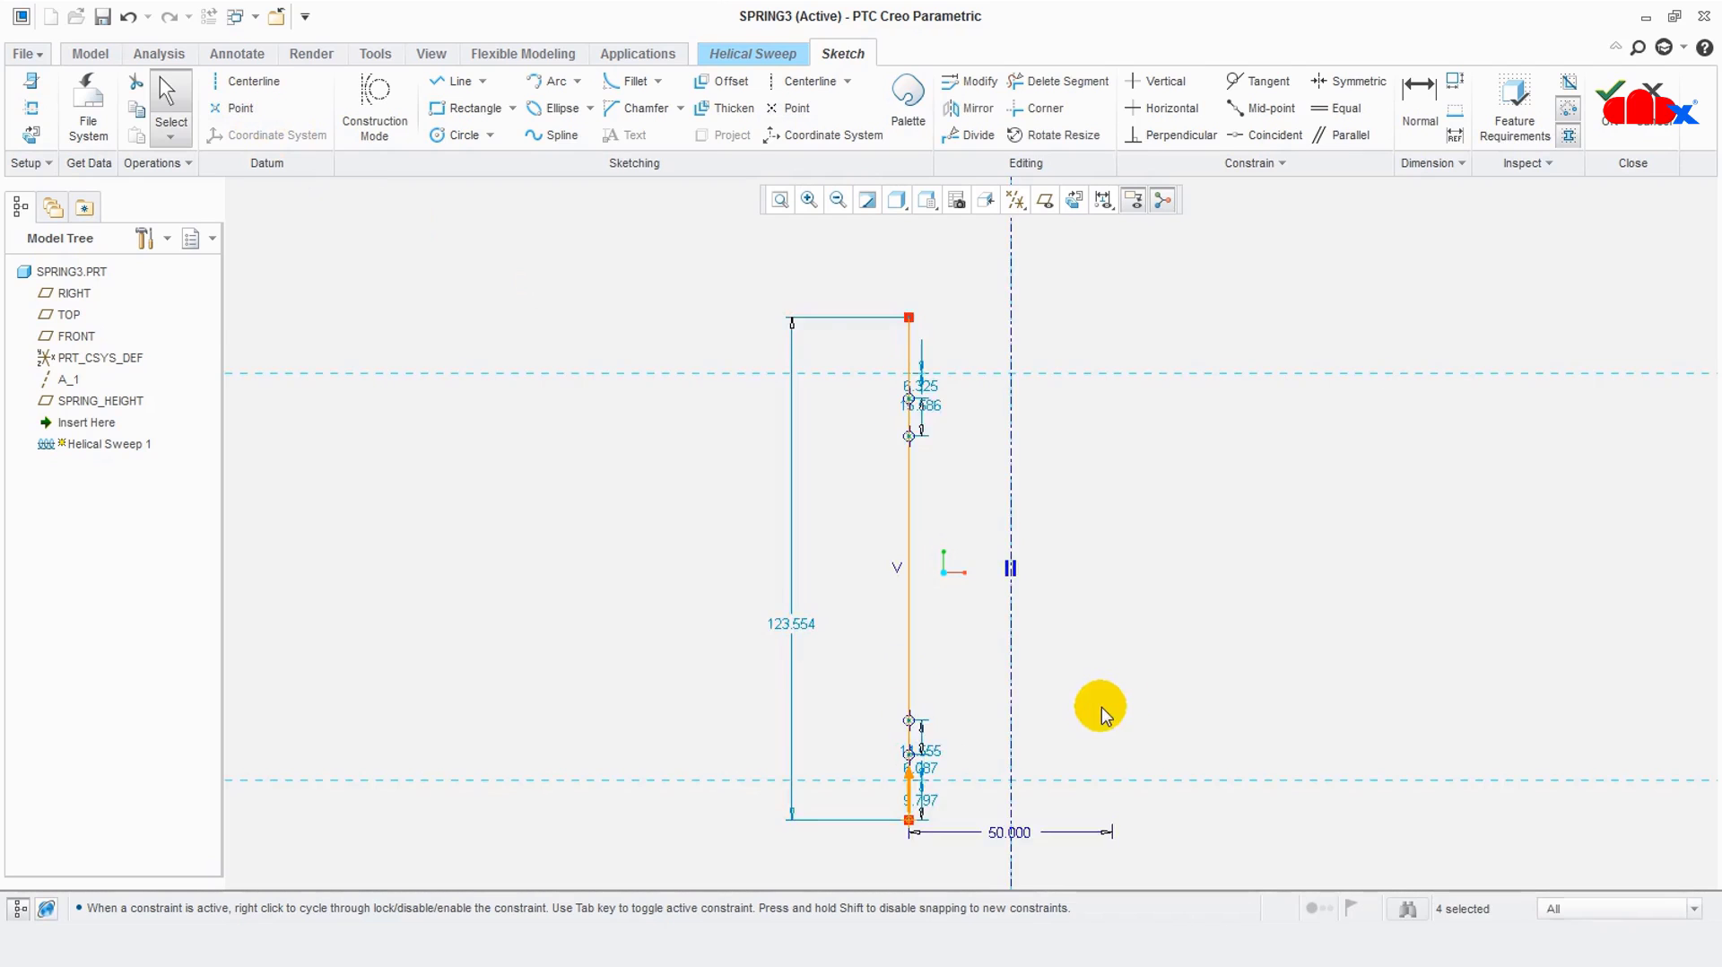
Examine the profile line's end points and the positions of the four datum points relative to the TOP and SPRING_HEIGHT references
scroll(1101, 713, "down", 1)
left_click(1146, 642)
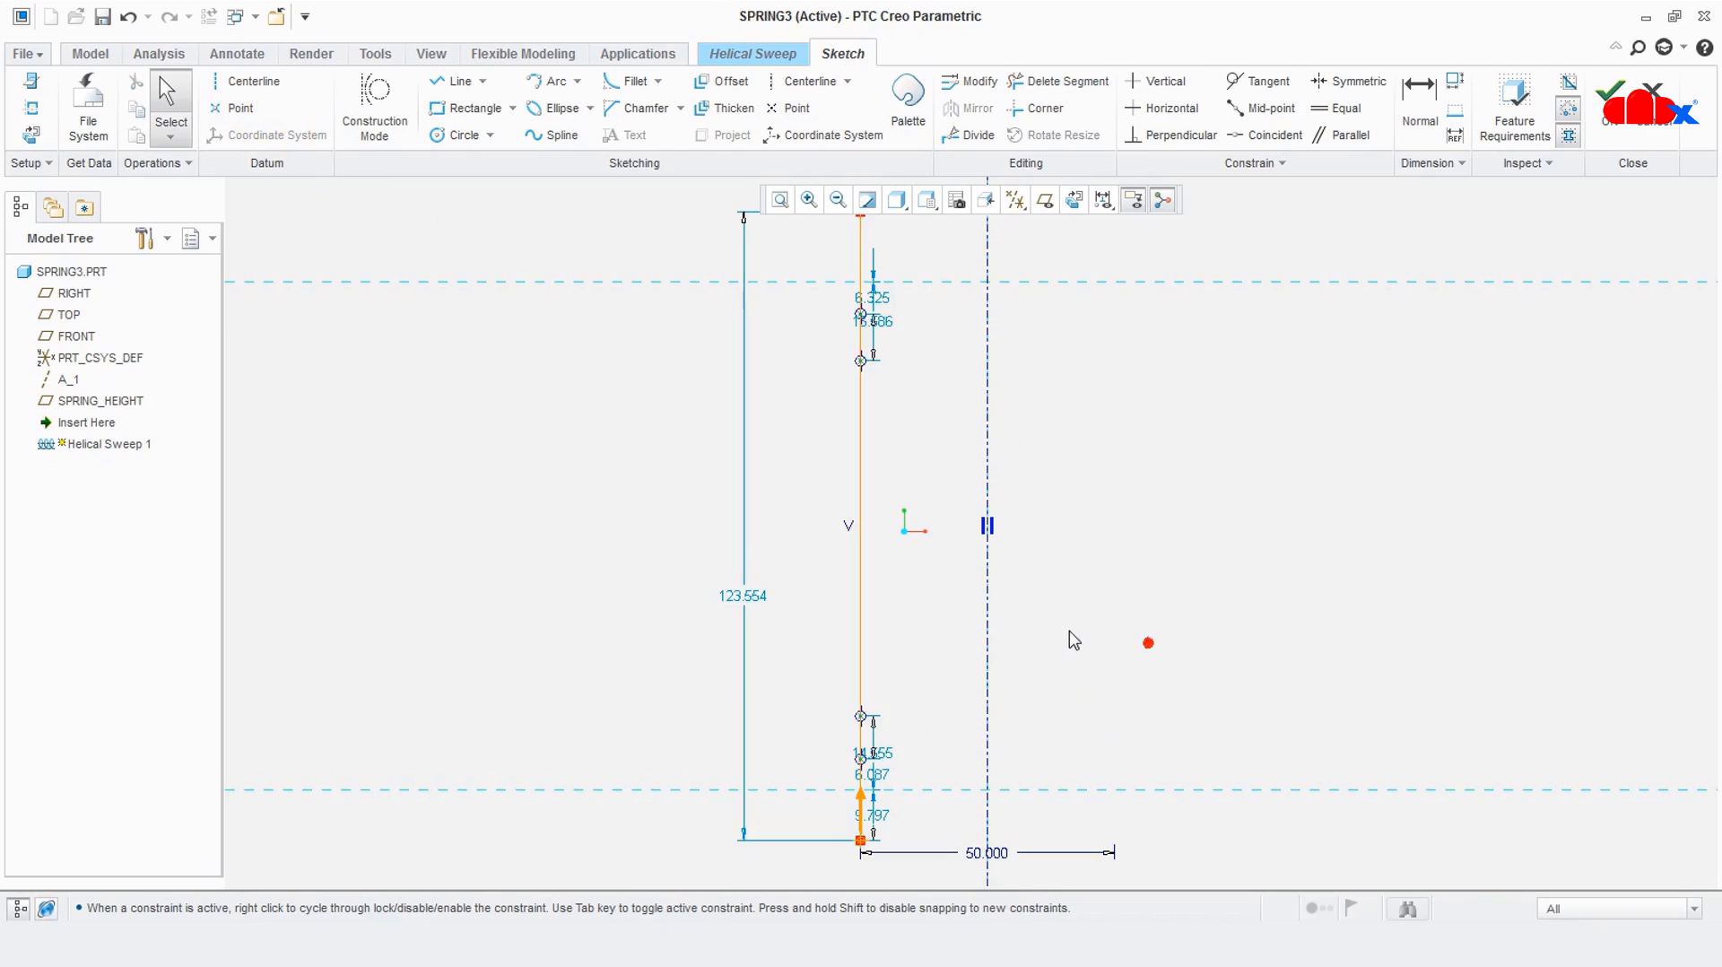
scroll(1073, 640, "up", 2)
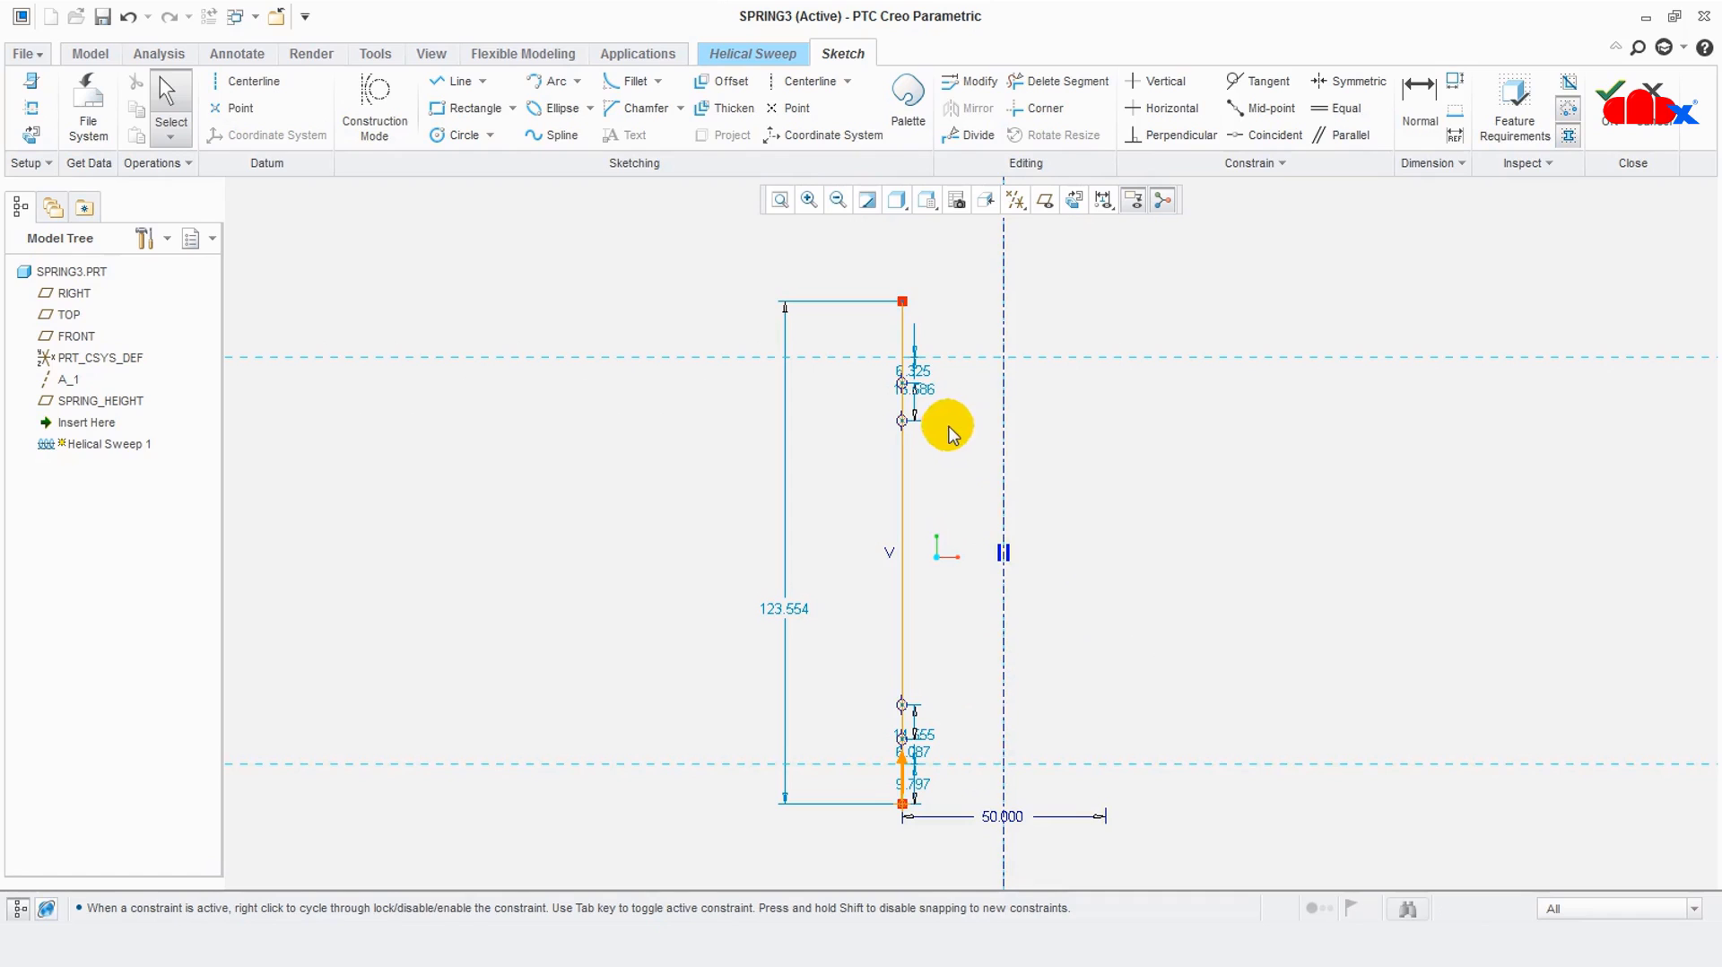
scroll(953, 742, "down", 1)
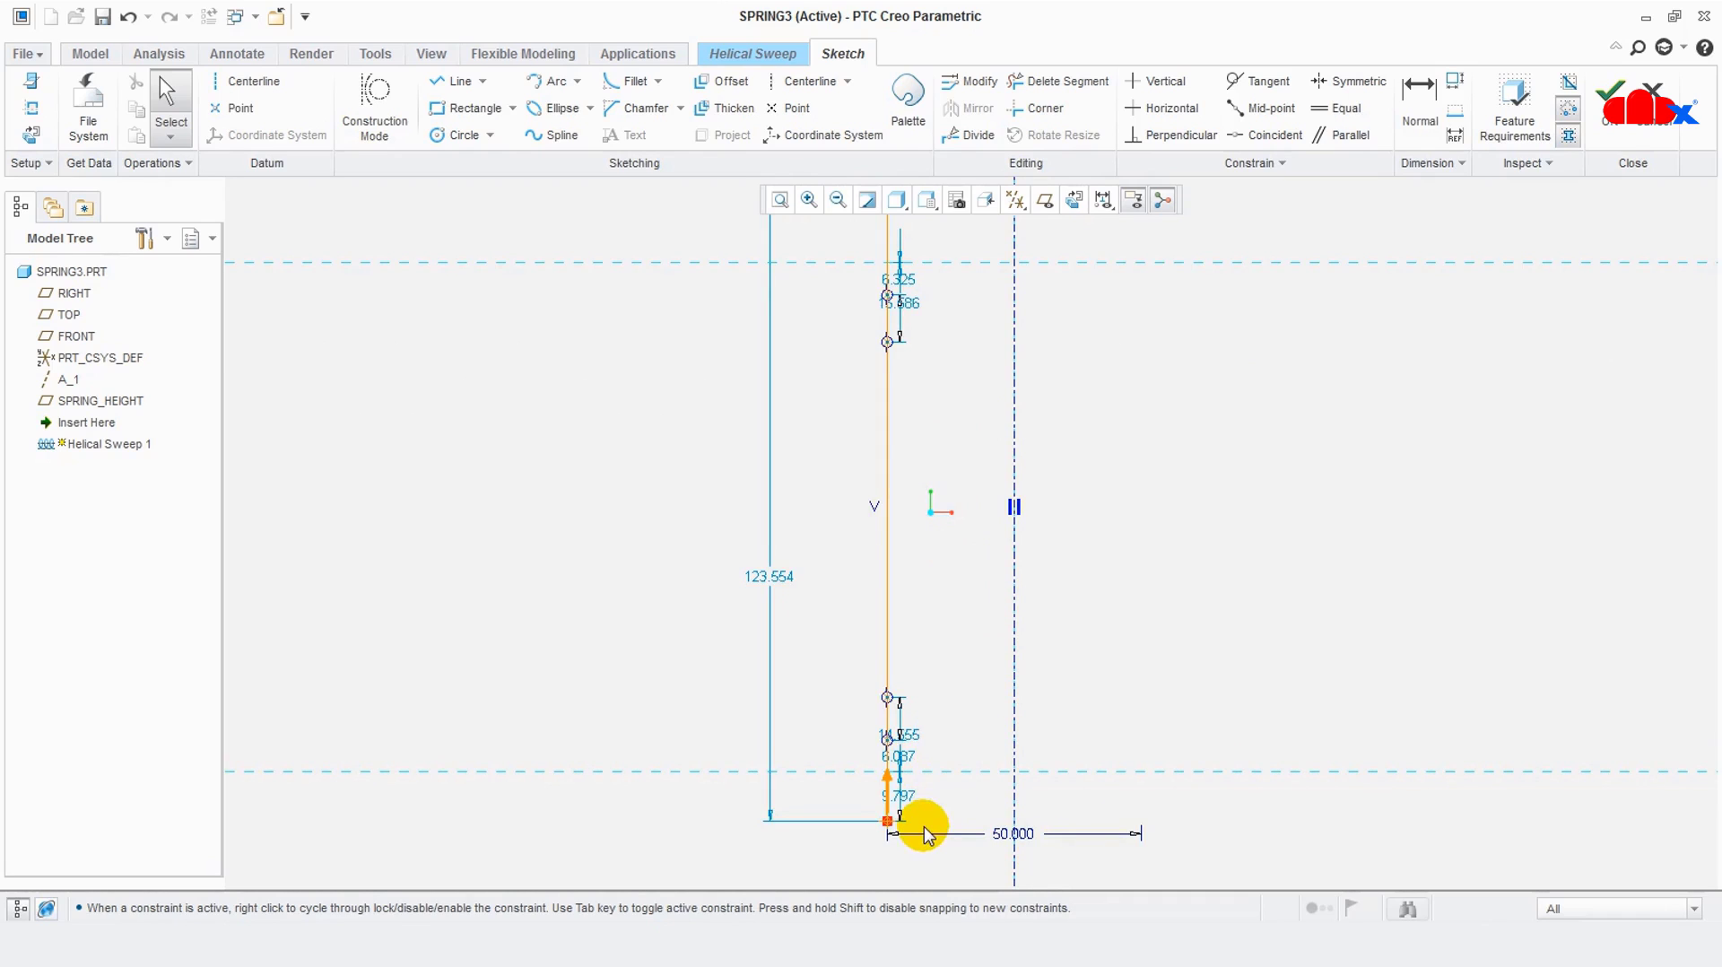
scroll(899, 845, "up", 1)
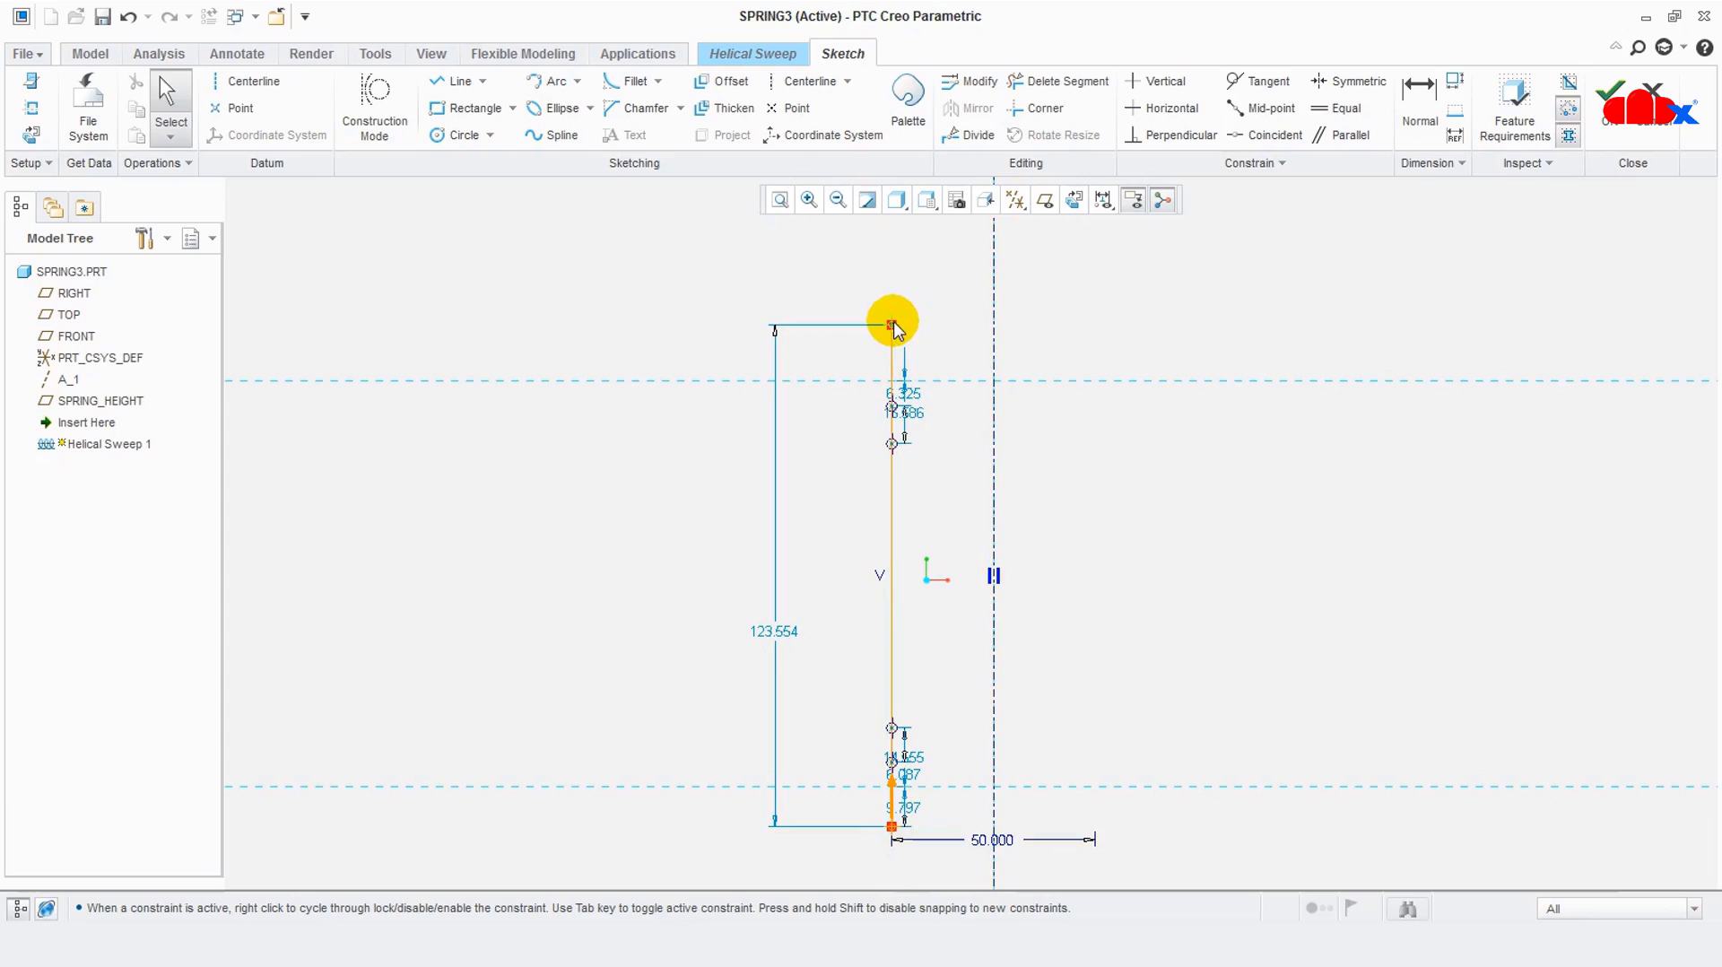
left_click(891, 807)
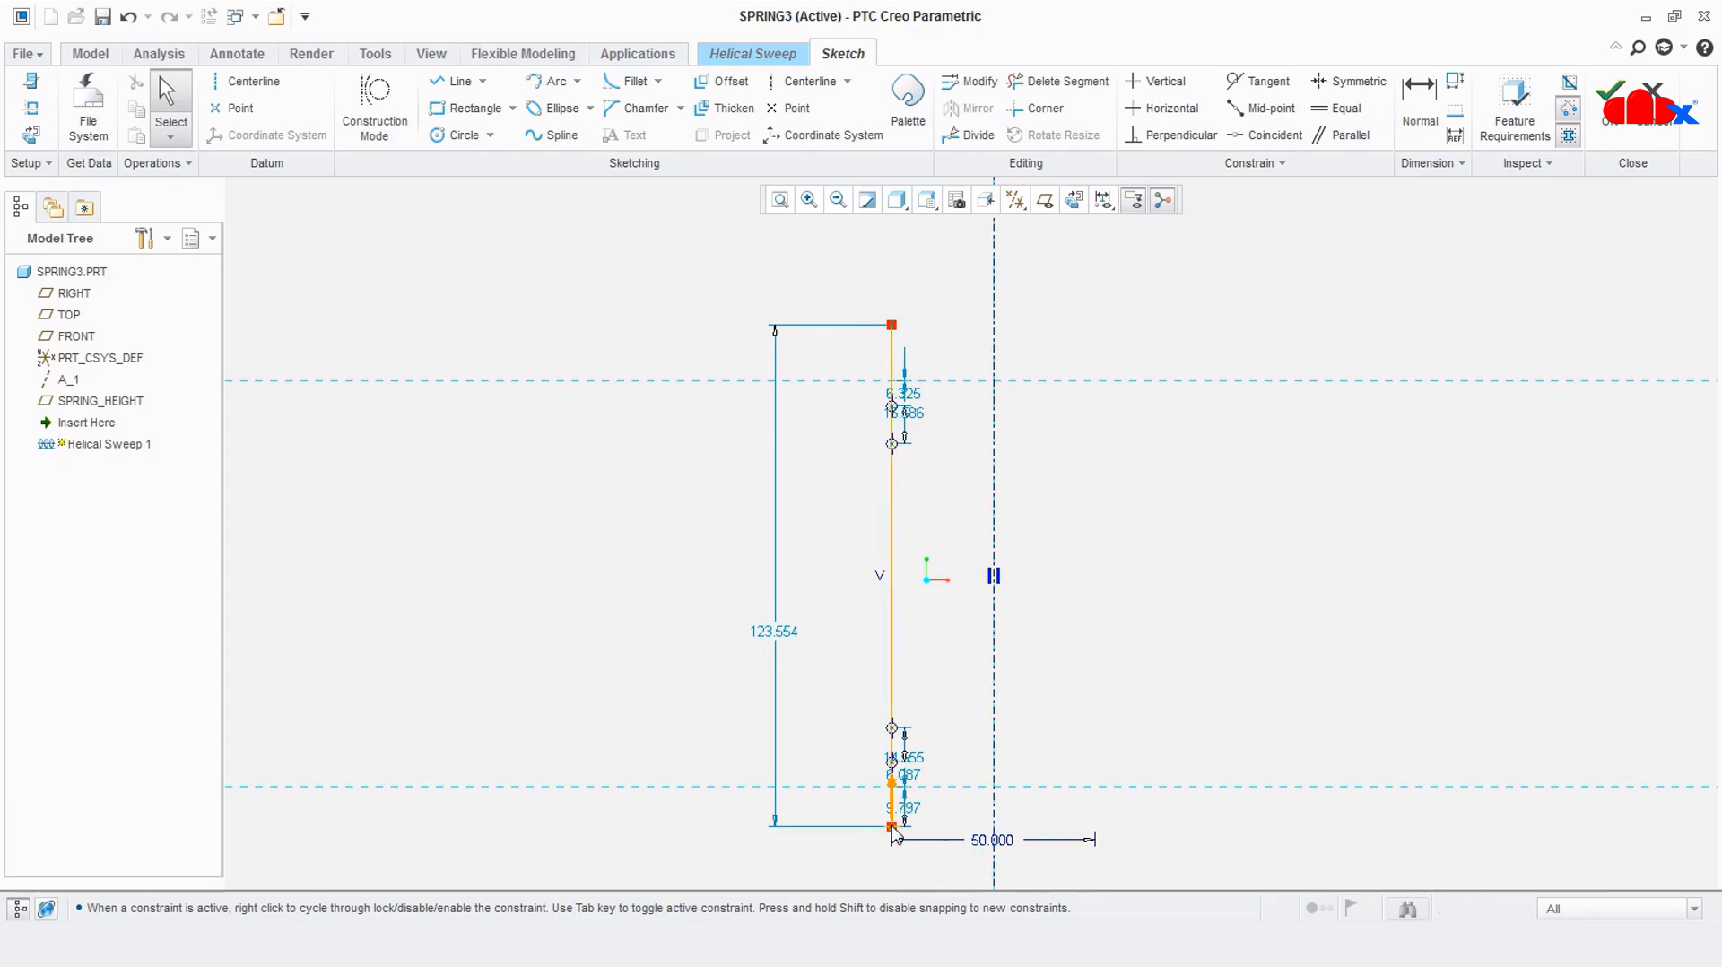
left_click(892, 324)
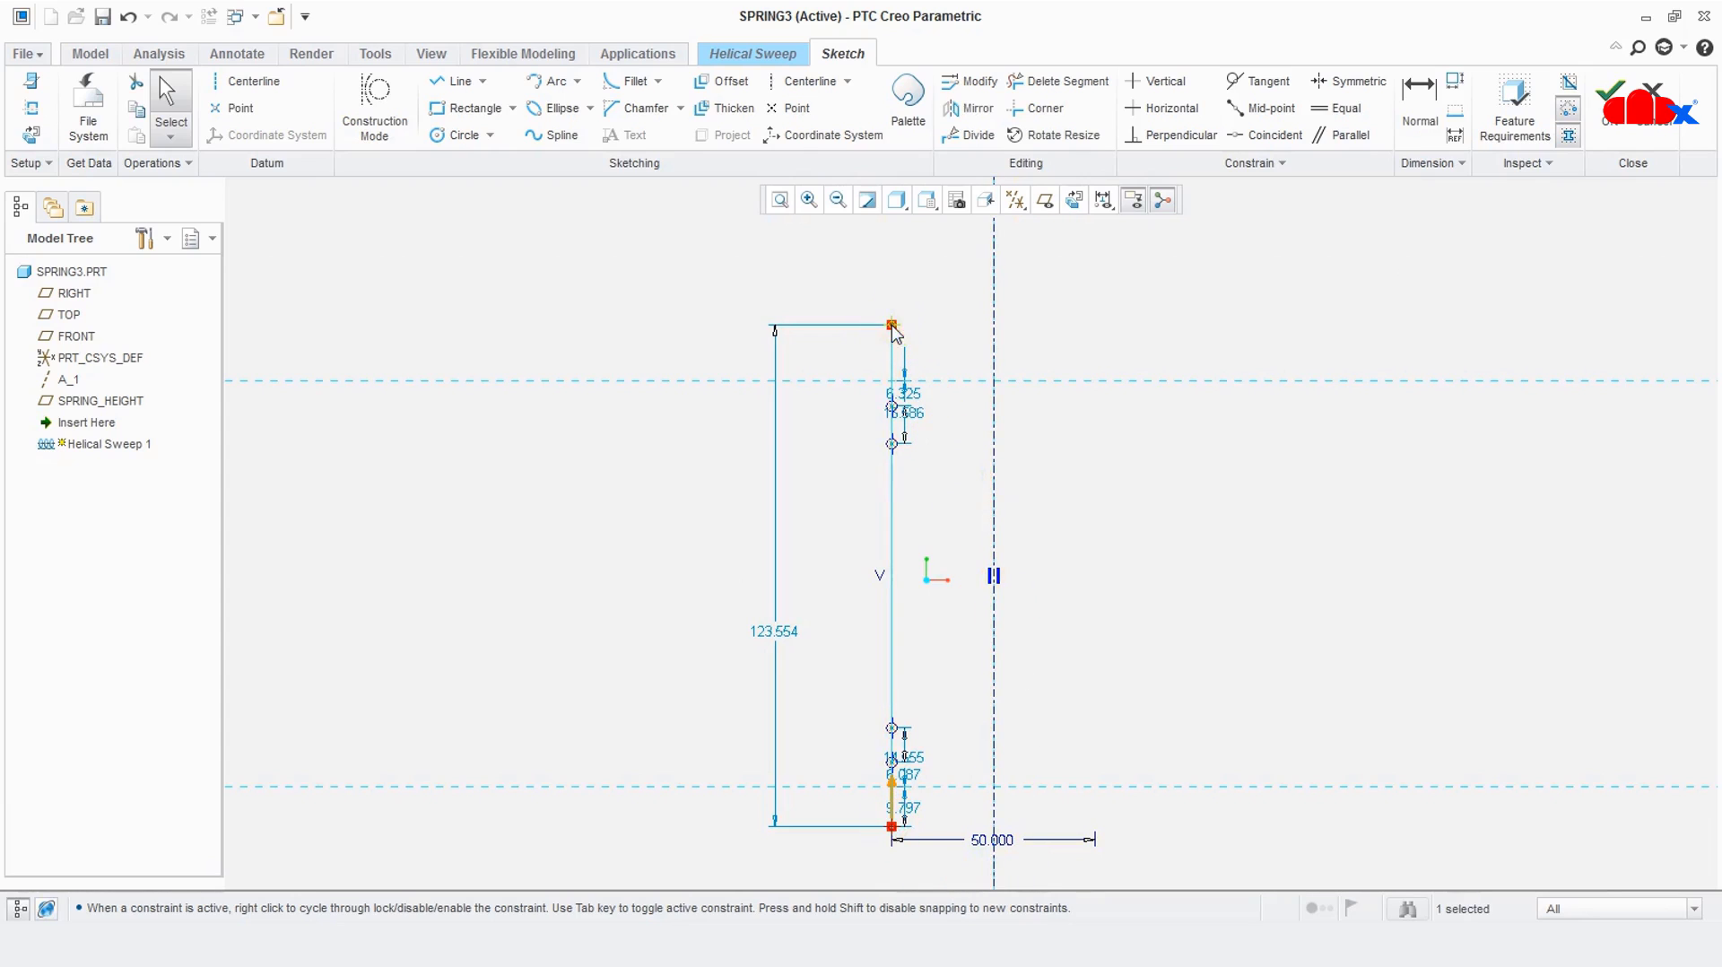
scroll(895, 817, "down", 3)
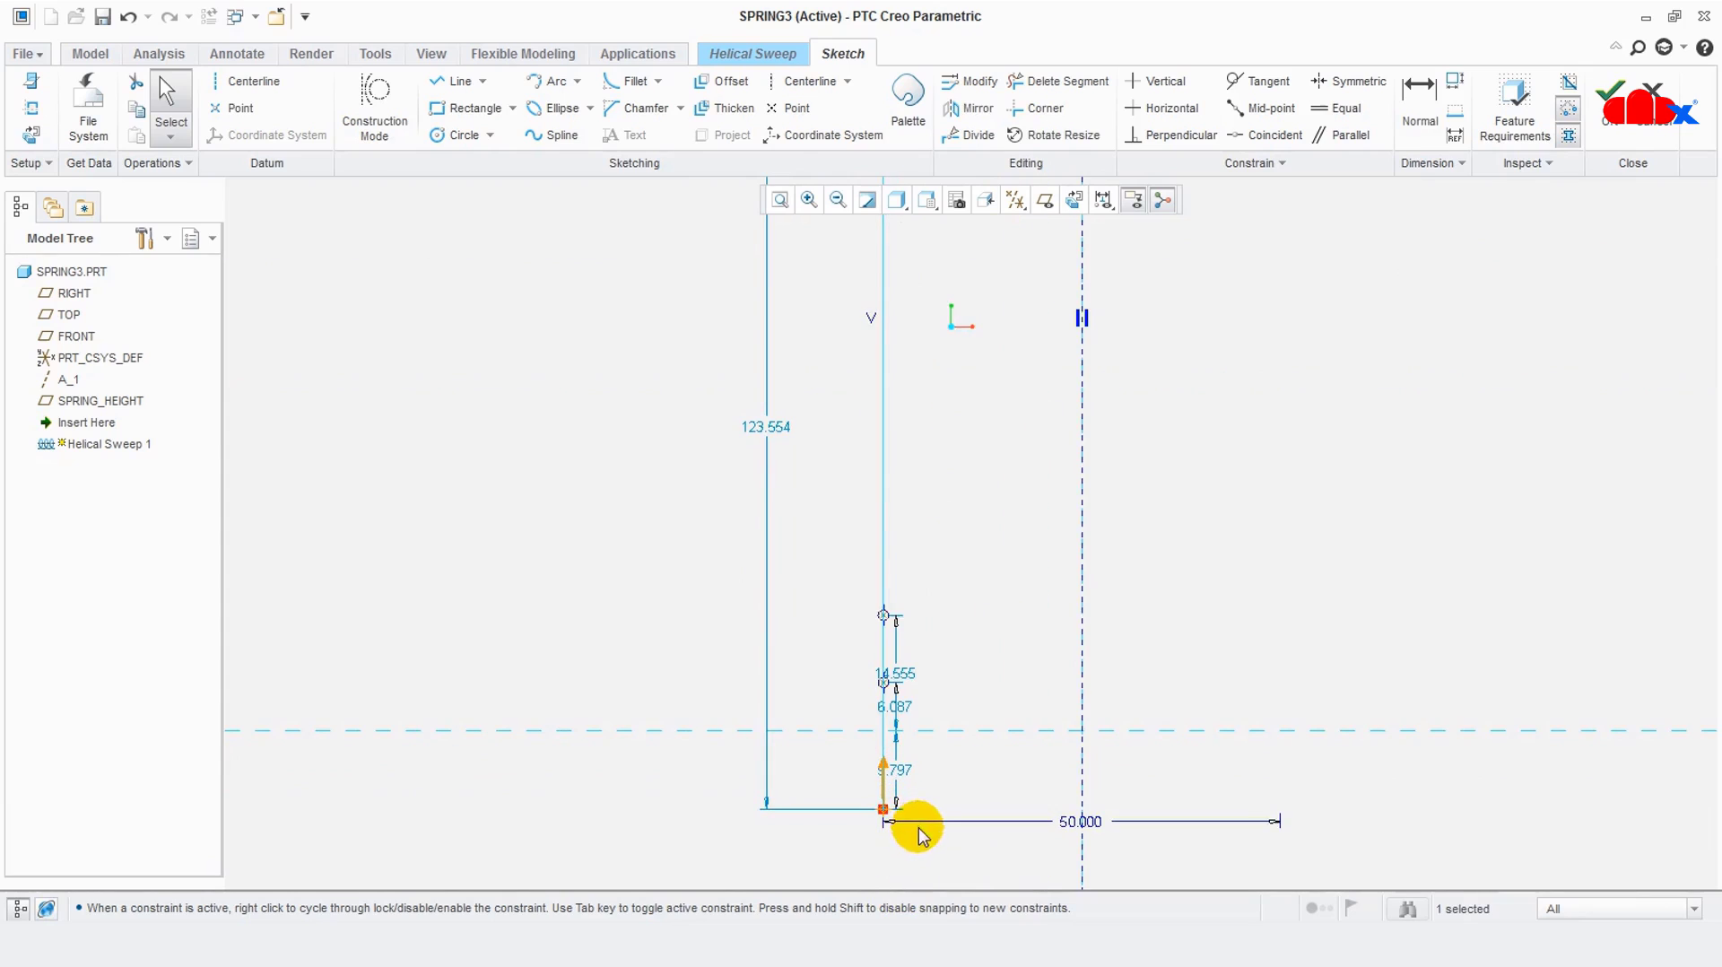
Dimension the lowest datum point's distance from the TOP reference as 5
scroll(936, 747, "down", 1)
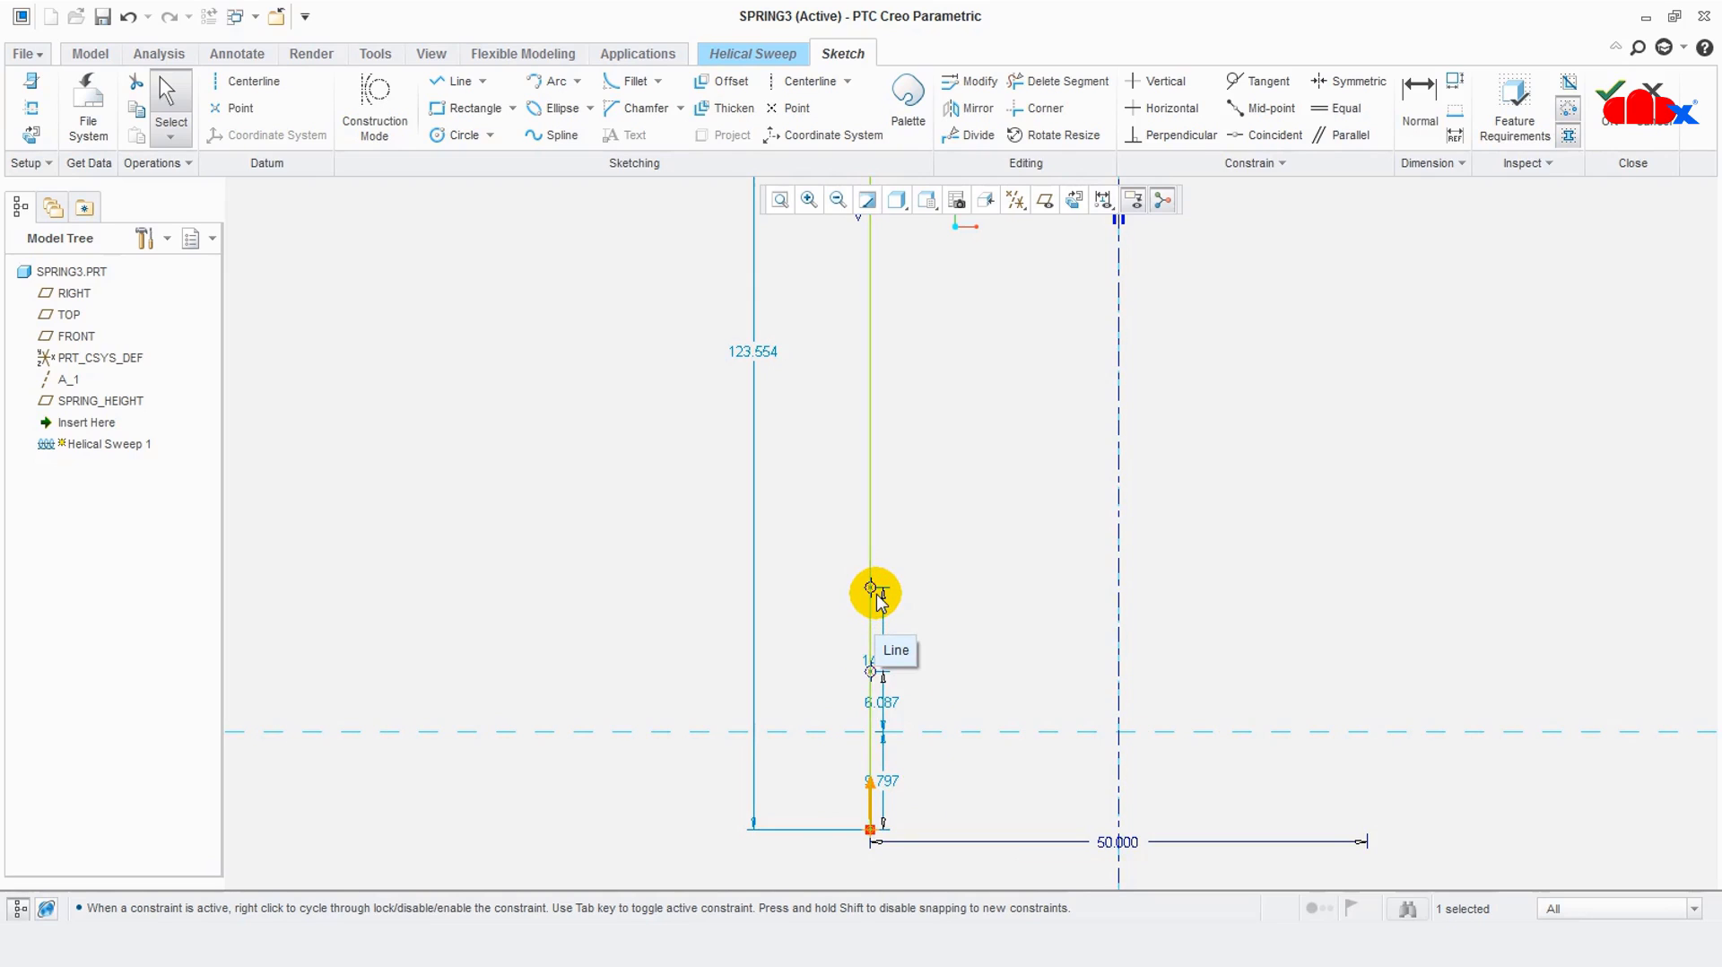
left_click(963, 652)
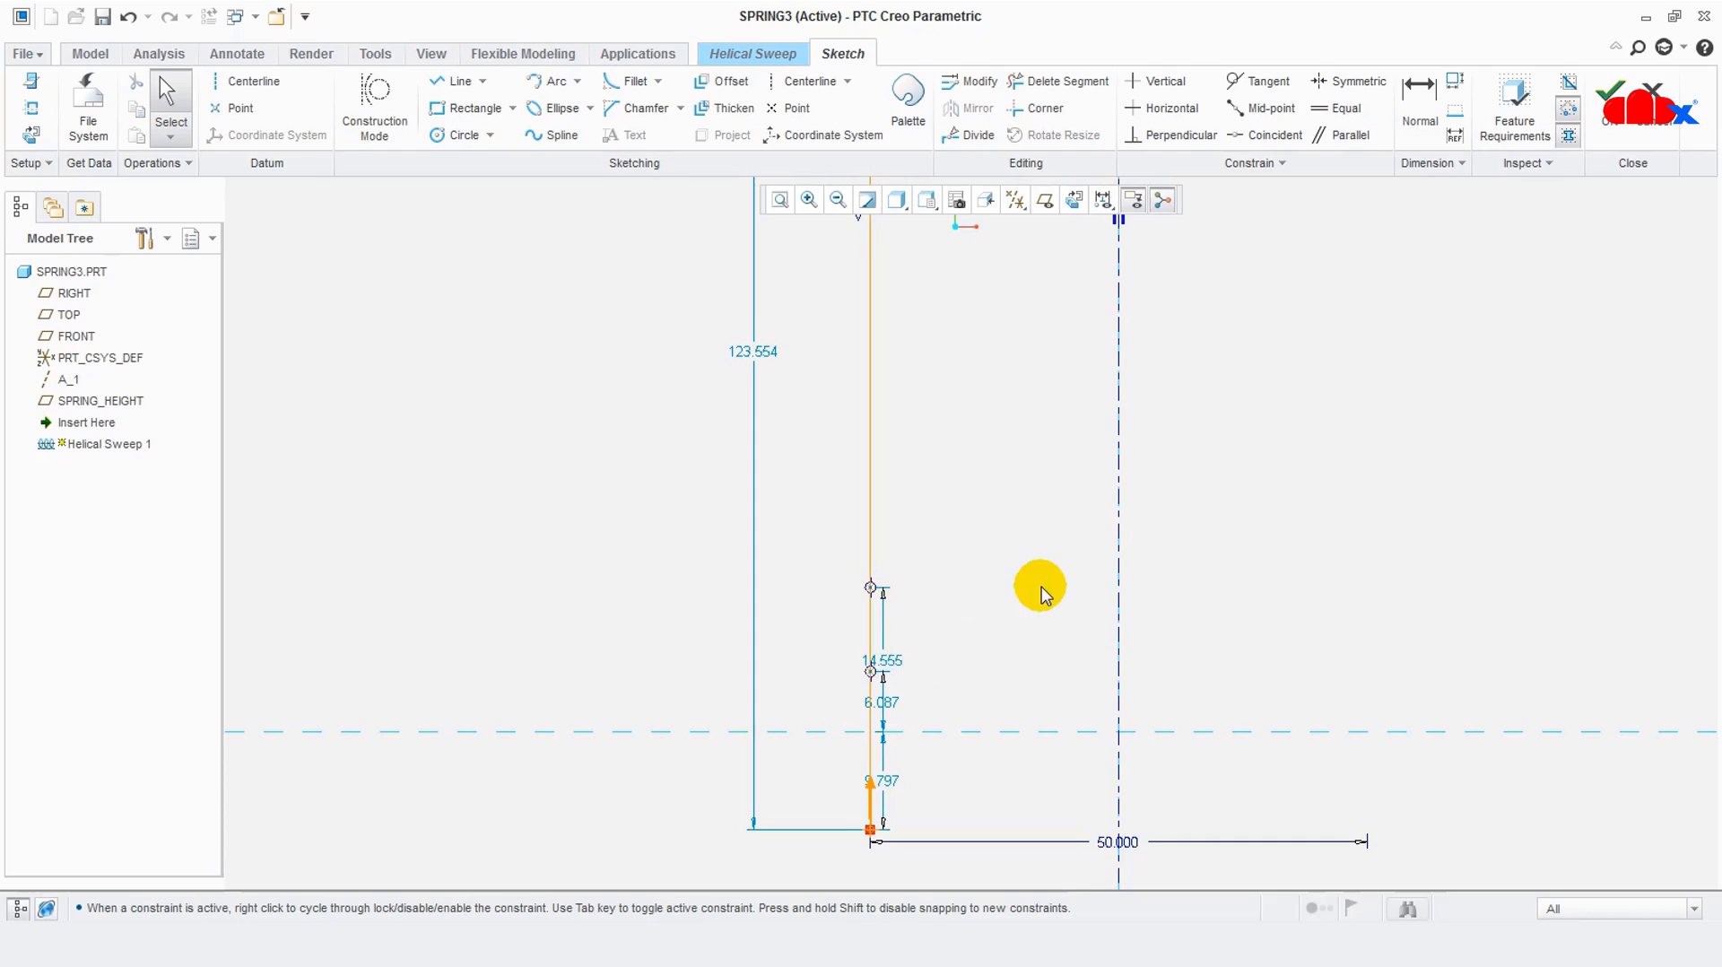
left_click(1032, 554)
left_click(1419, 89)
left_click(808, 732)
left_click(870, 671)
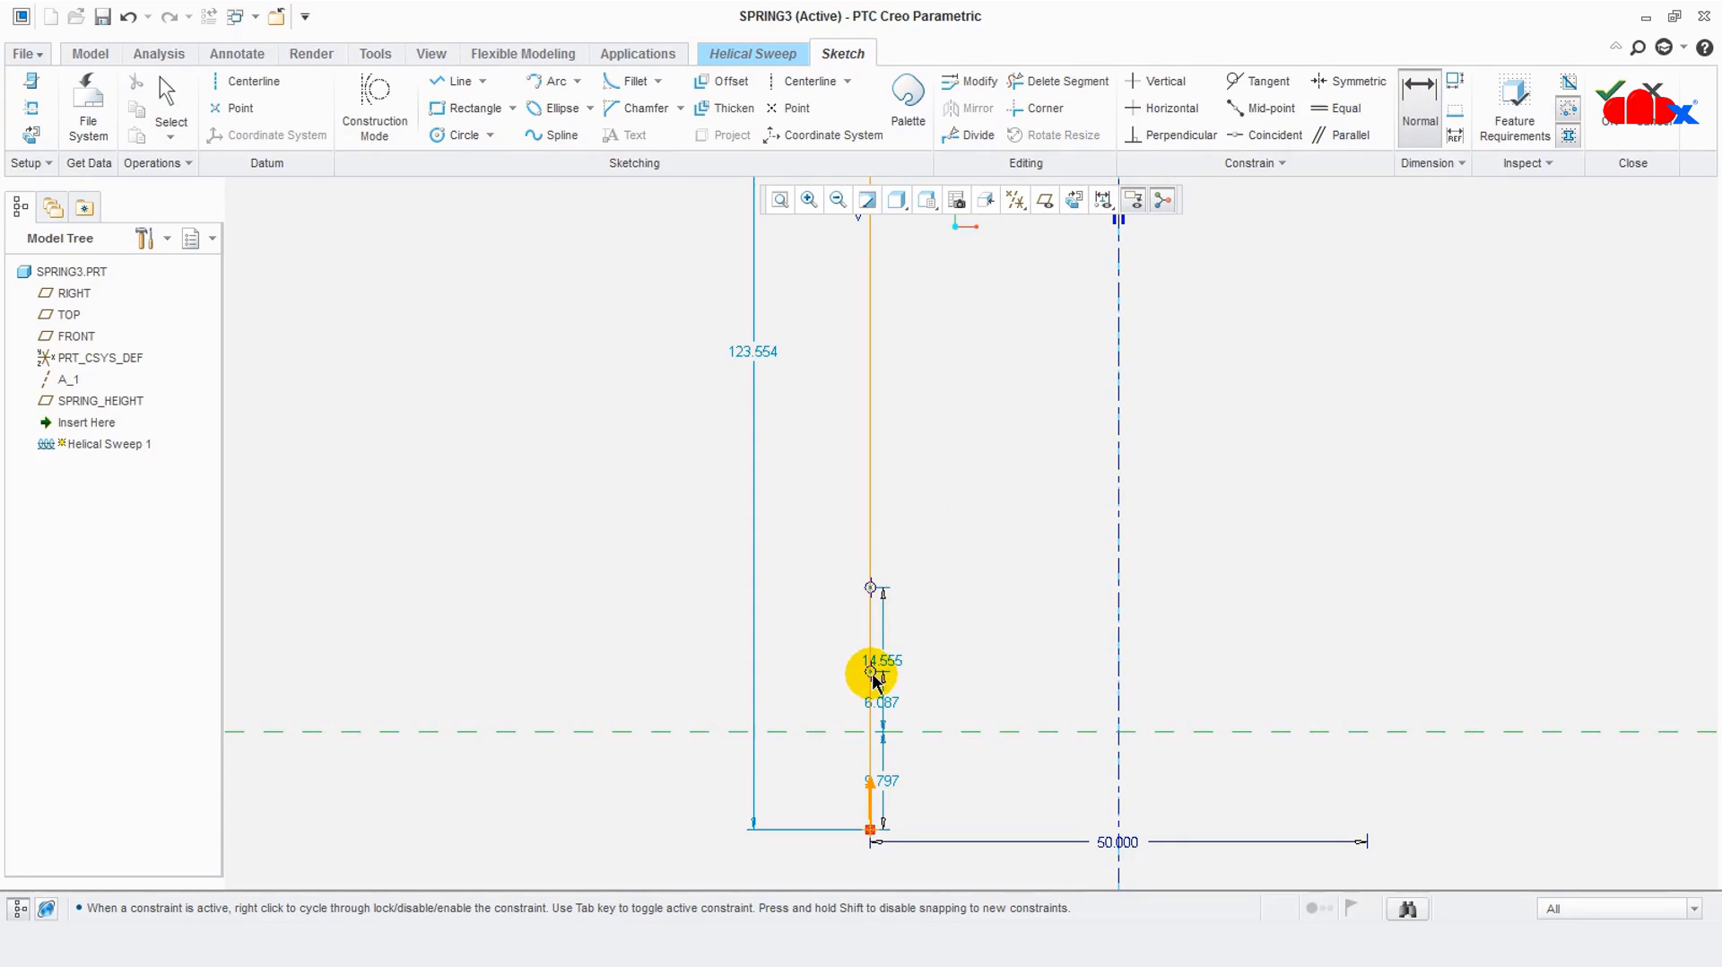
middle_click(821, 681)
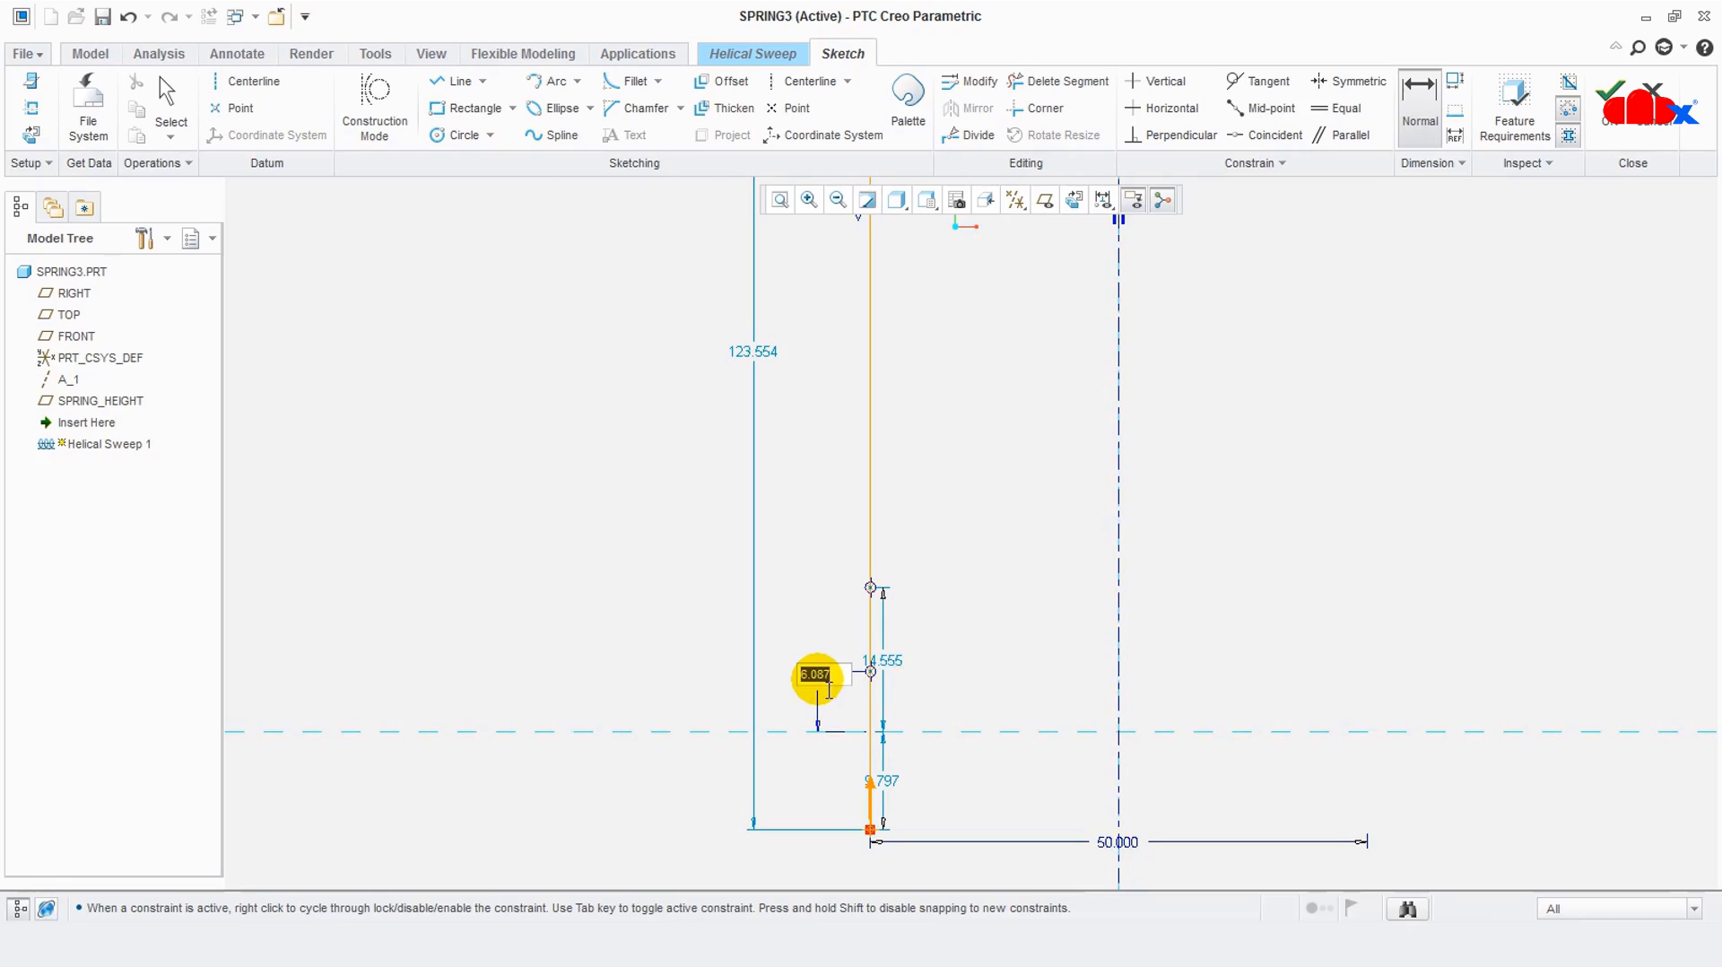
type("5")
key("Return")
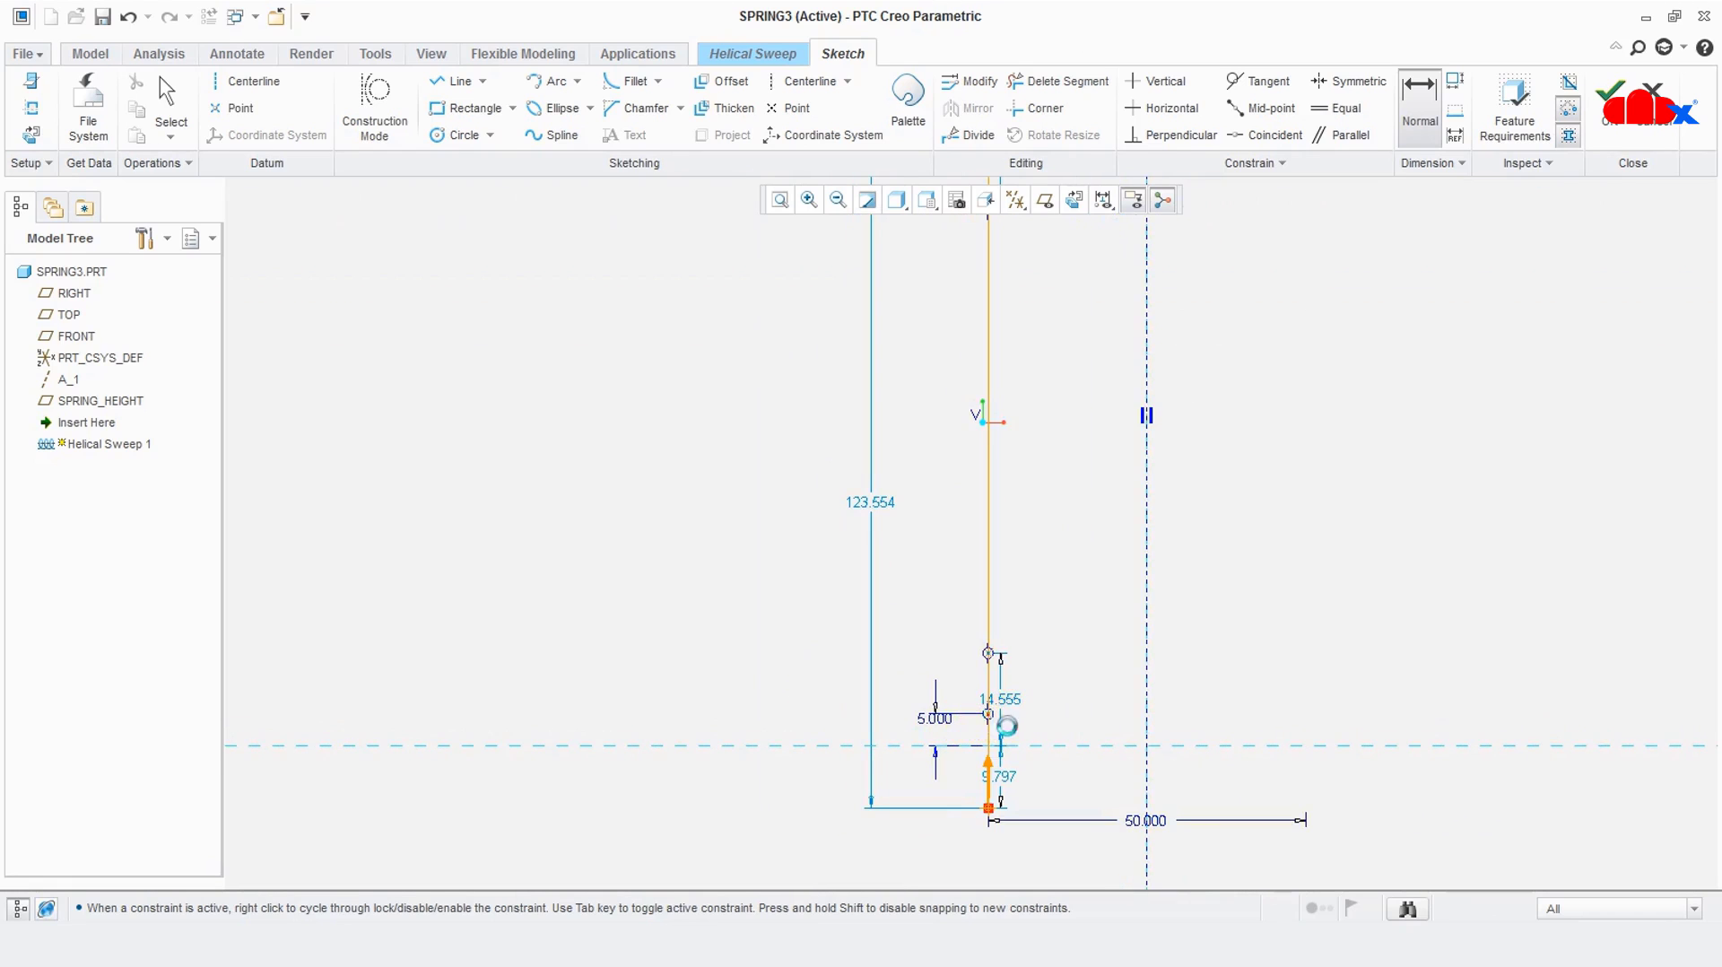
Dimension the spacing between the two datum points above the TOP reference as 5
double_click(937, 677)
type("5")
key("Return")
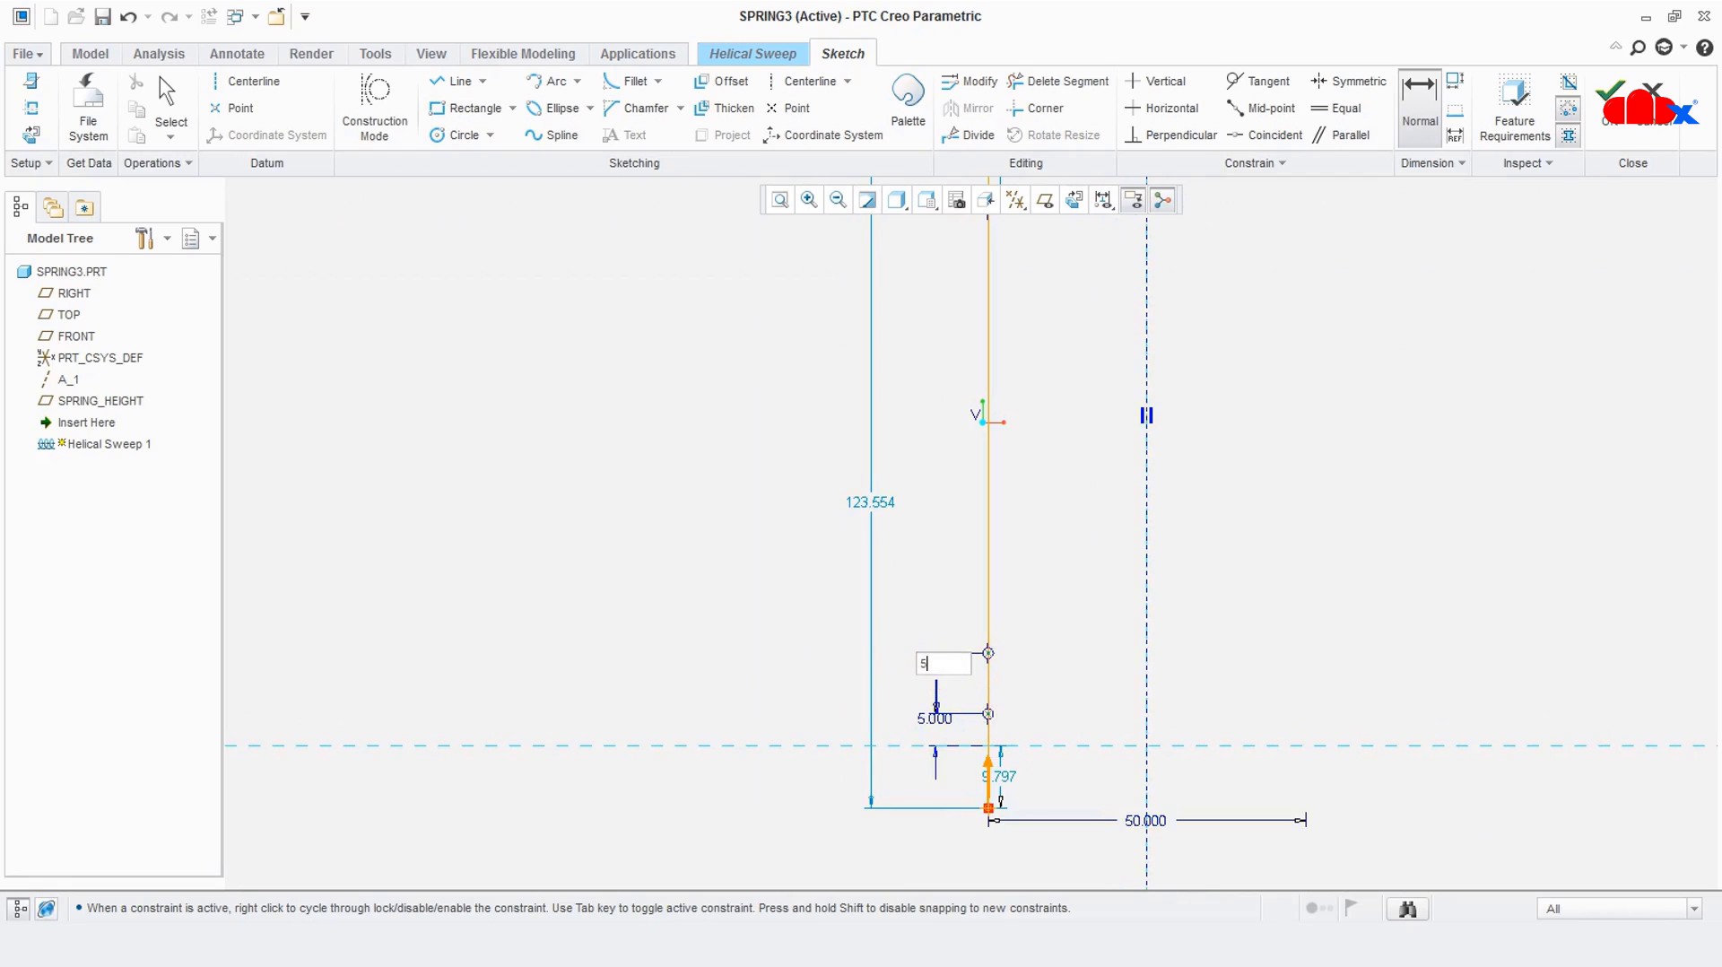
Dimension the distance from the profile line's lower end point to the TOP reference, keeping its drawn length
scroll(933, 673, "down", 2)
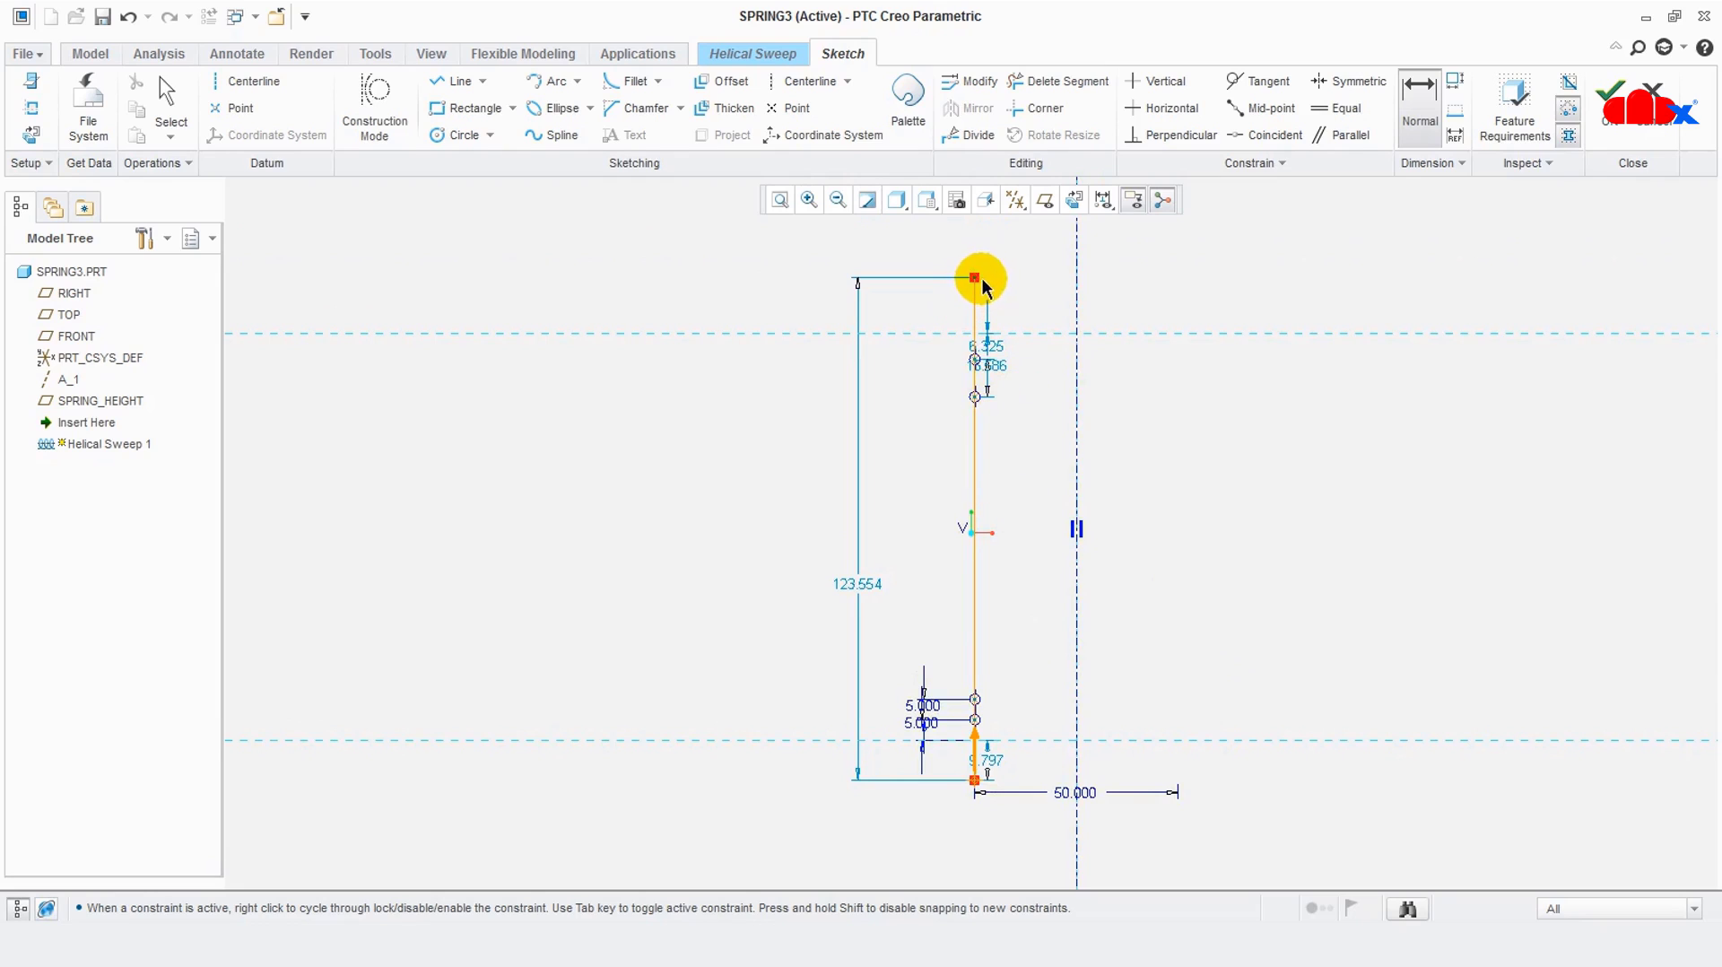
scroll(976, 784, "up", 4)
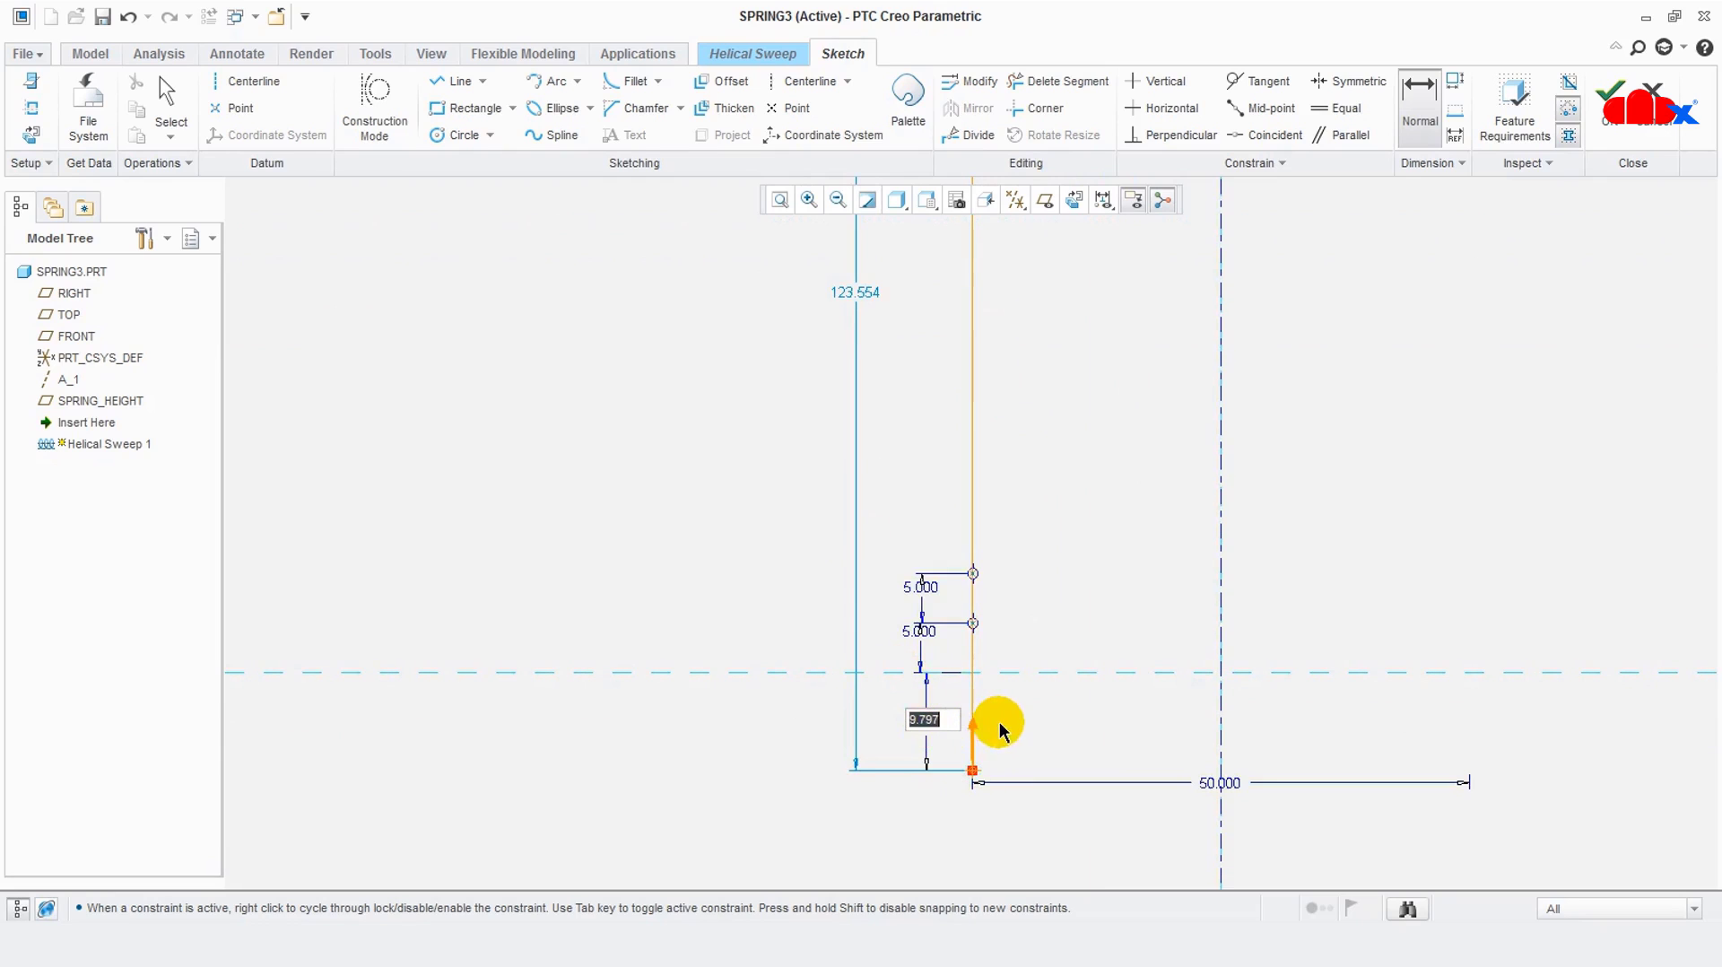
scroll(995, 745, "down", 1)
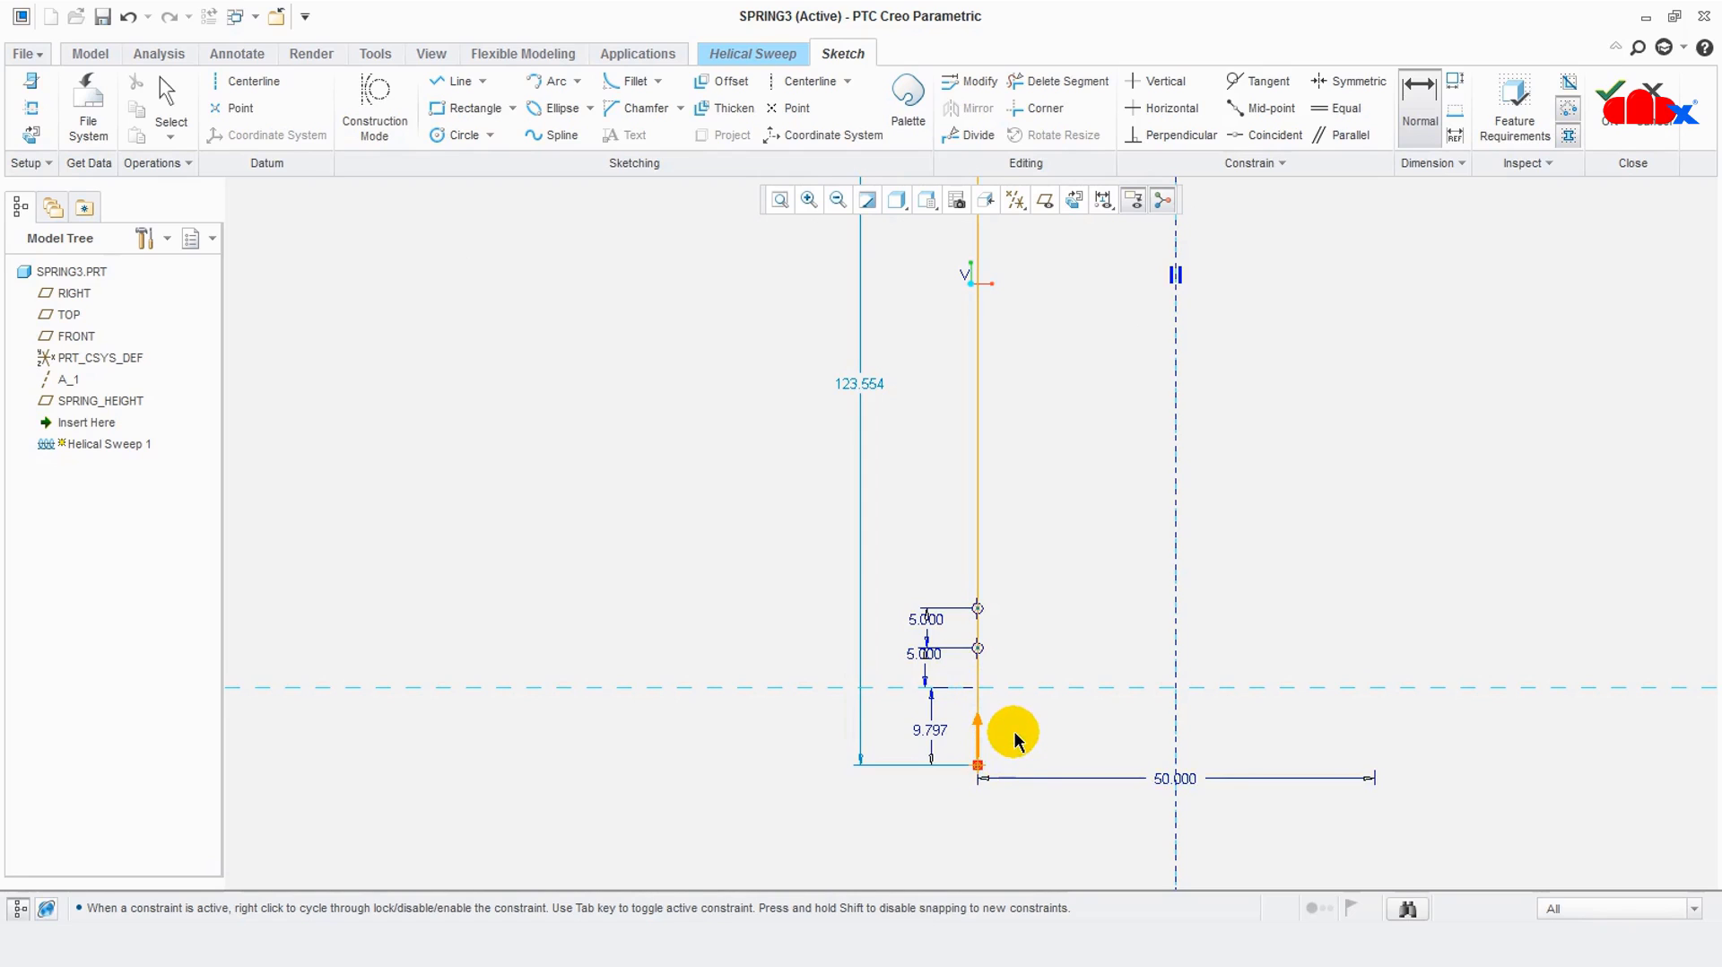
scroll(1007, 756, "down", 2)
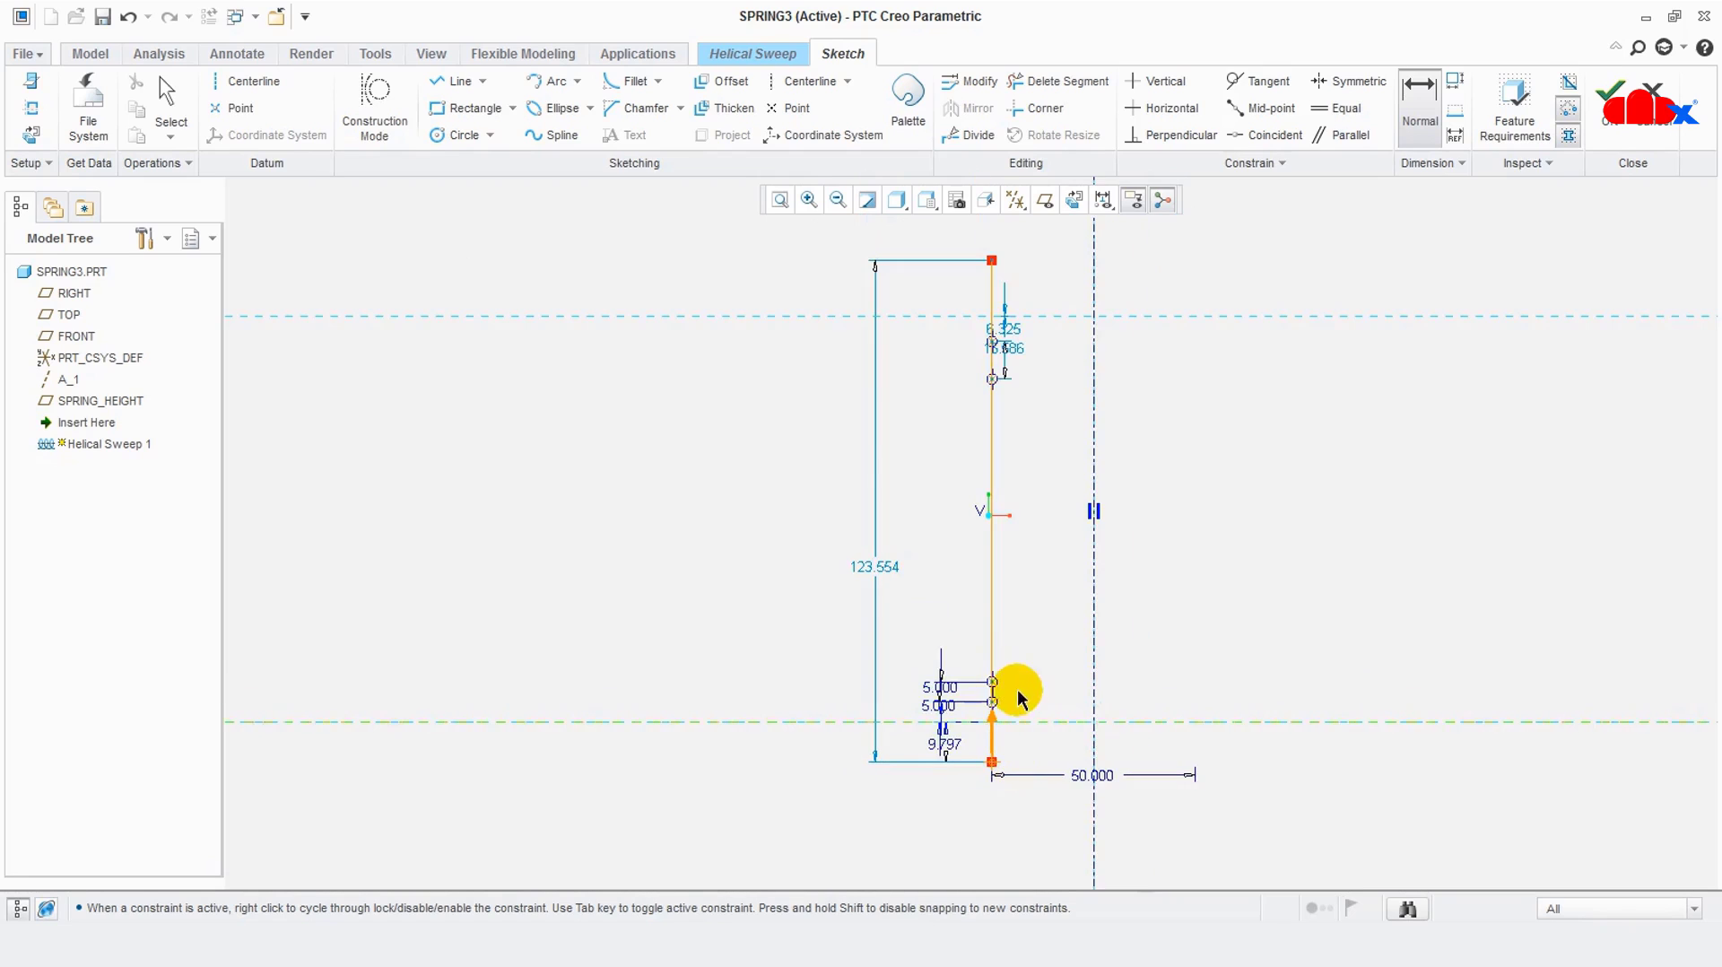
Dimension the upper datum point from the SPRING_HEIGHT reference and the spacing between the two datum points below that reference
scroll(1019, 299, "up", 2)
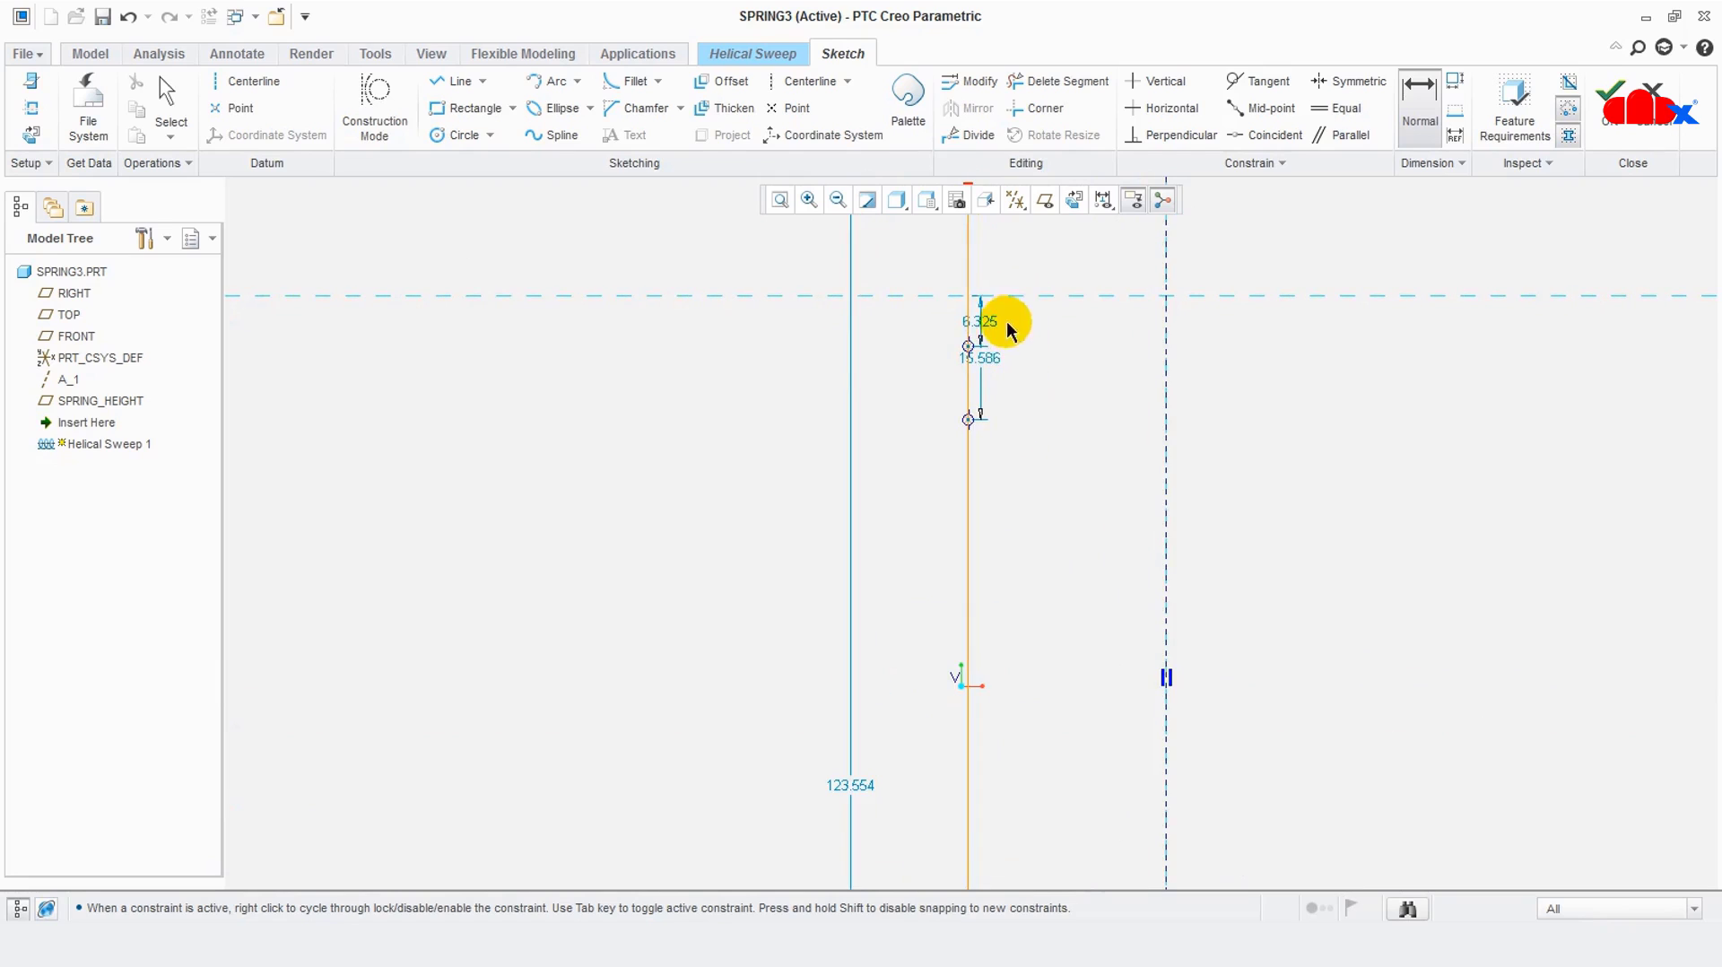
left_click(968, 346)
middle_click(918, 326)
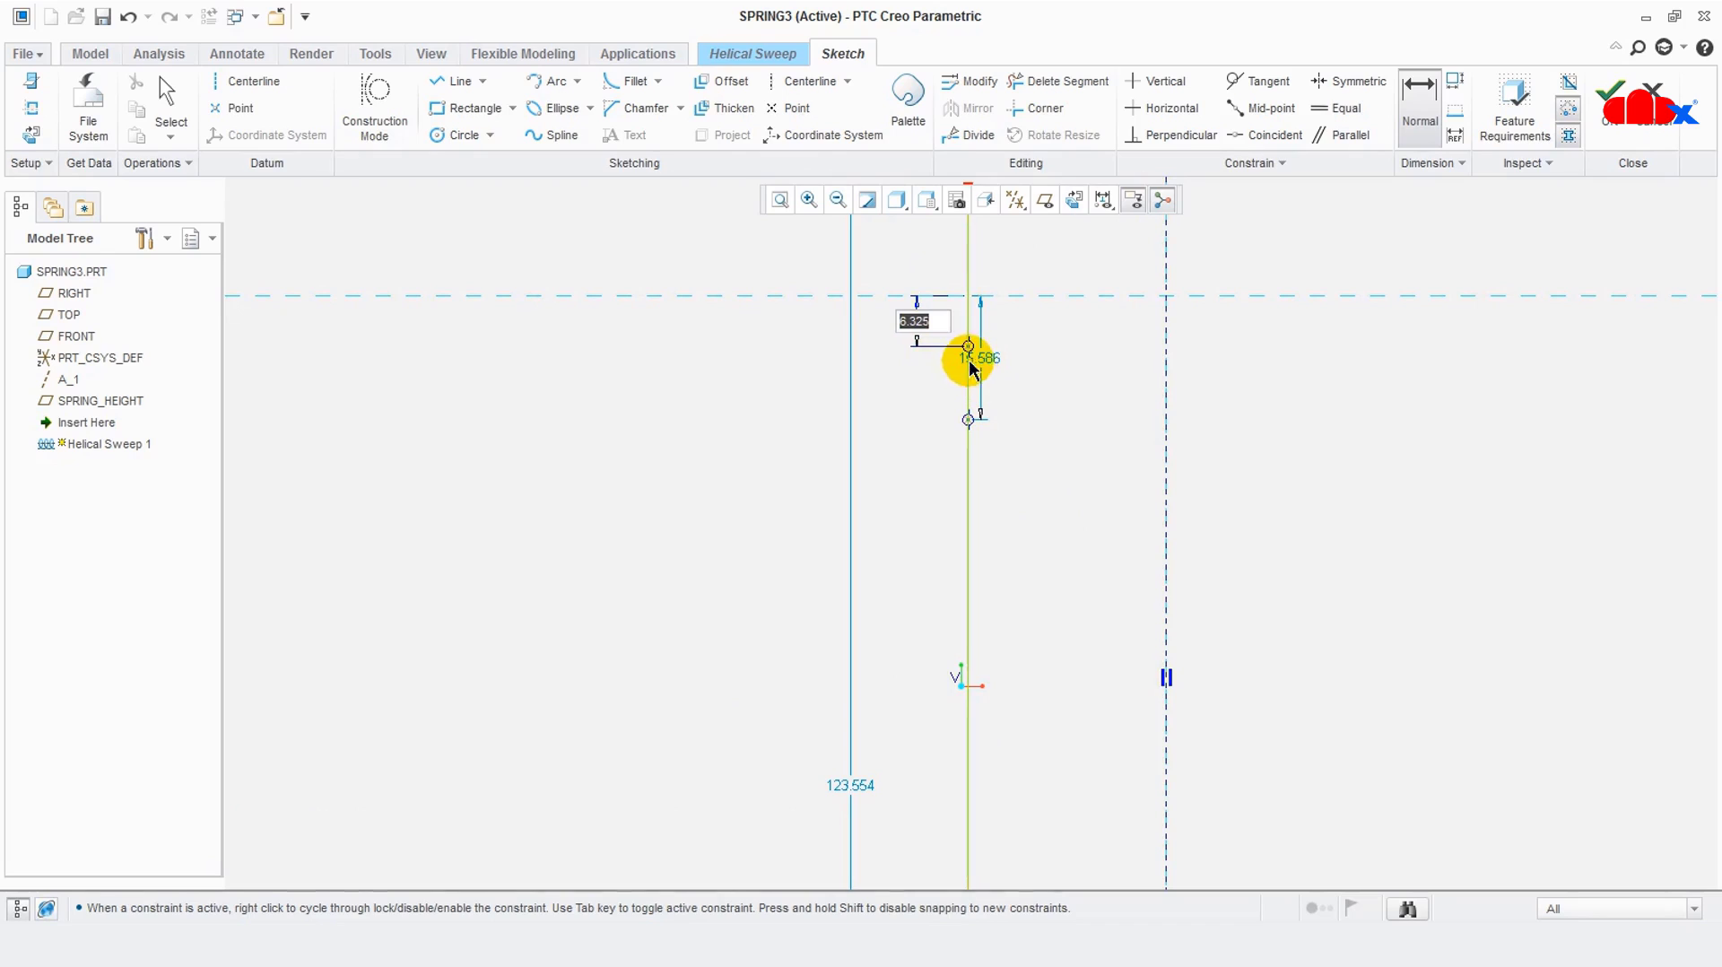
left_click(967, 345)
left_click(960, 415)
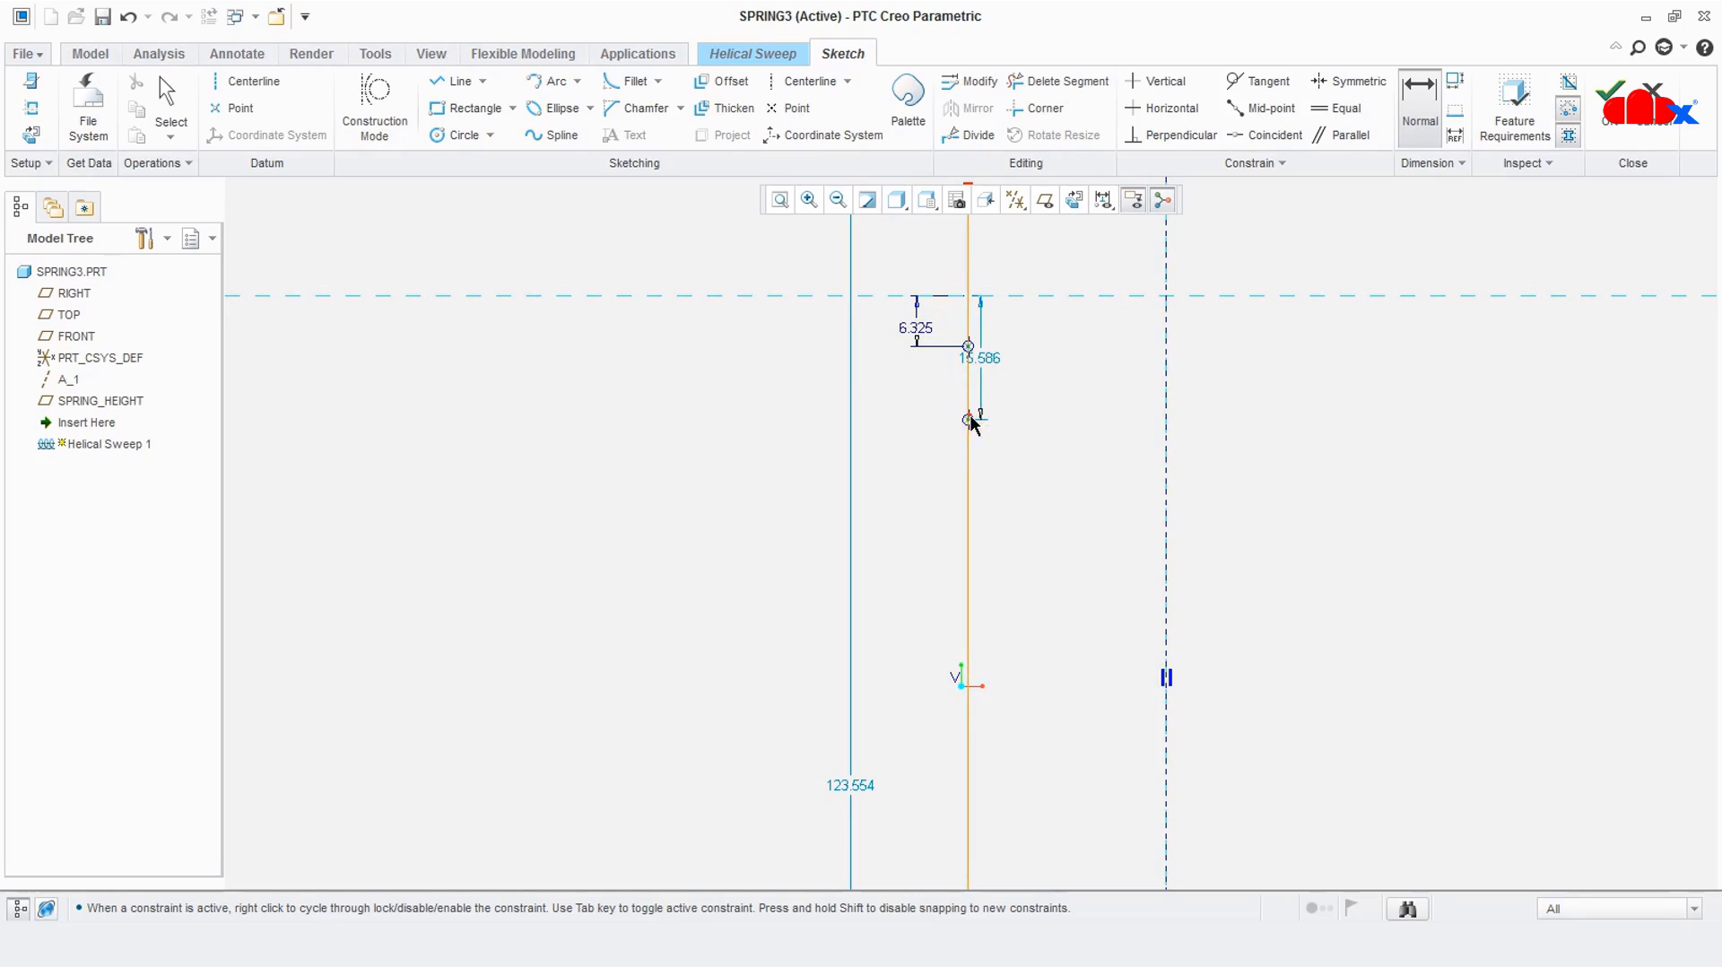
left_click(961, 421)
middle_click(924, 398)
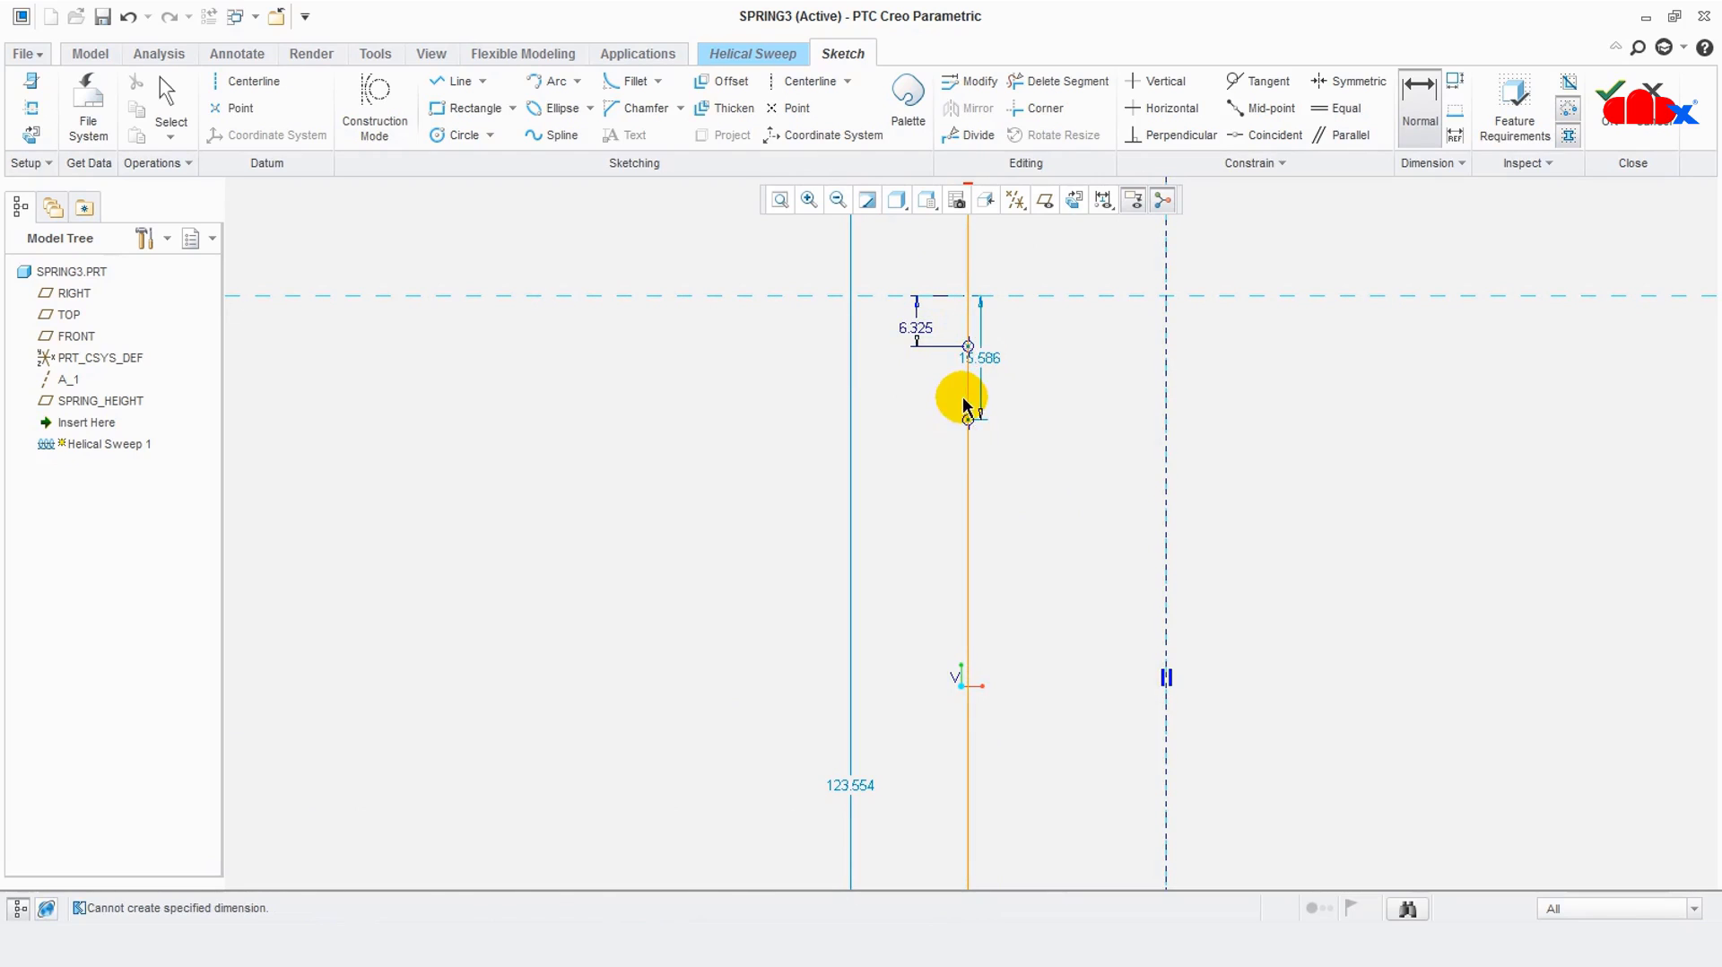
left_click(969, 346)
left_click(968, 419)
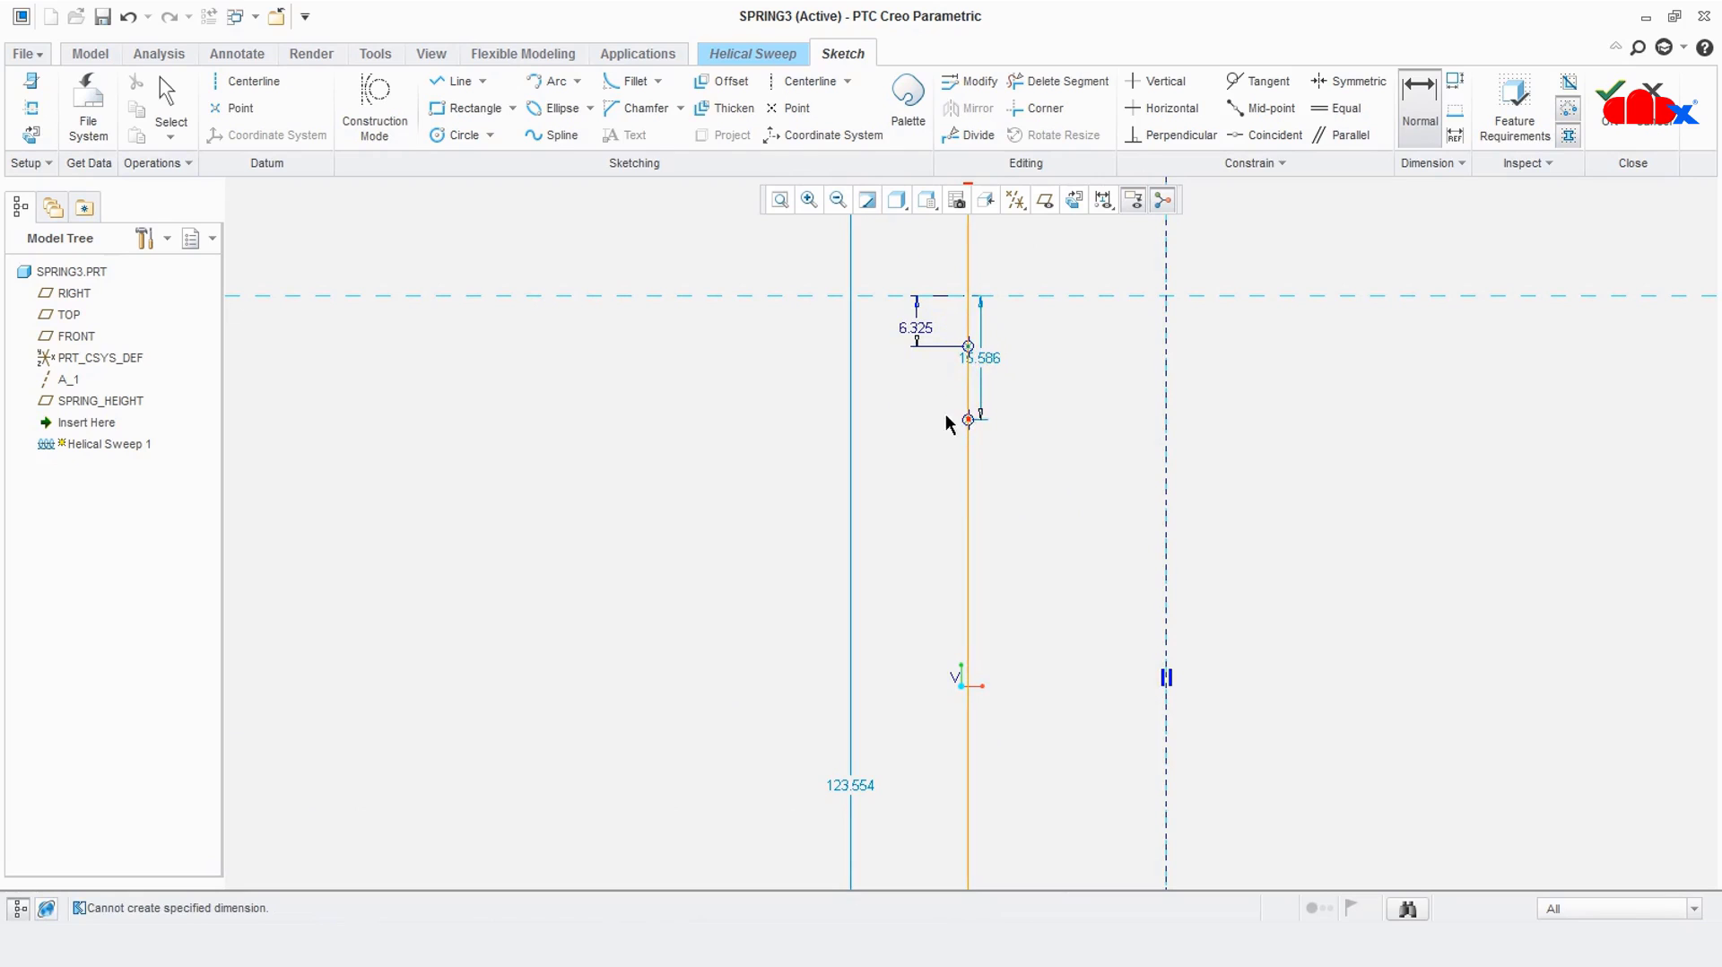
middle_click(938, 410)
Dimension the distance from the profile line's upper end point to the SPRING_HEIGHT reference
scroll(1001, 474, "up", 2)
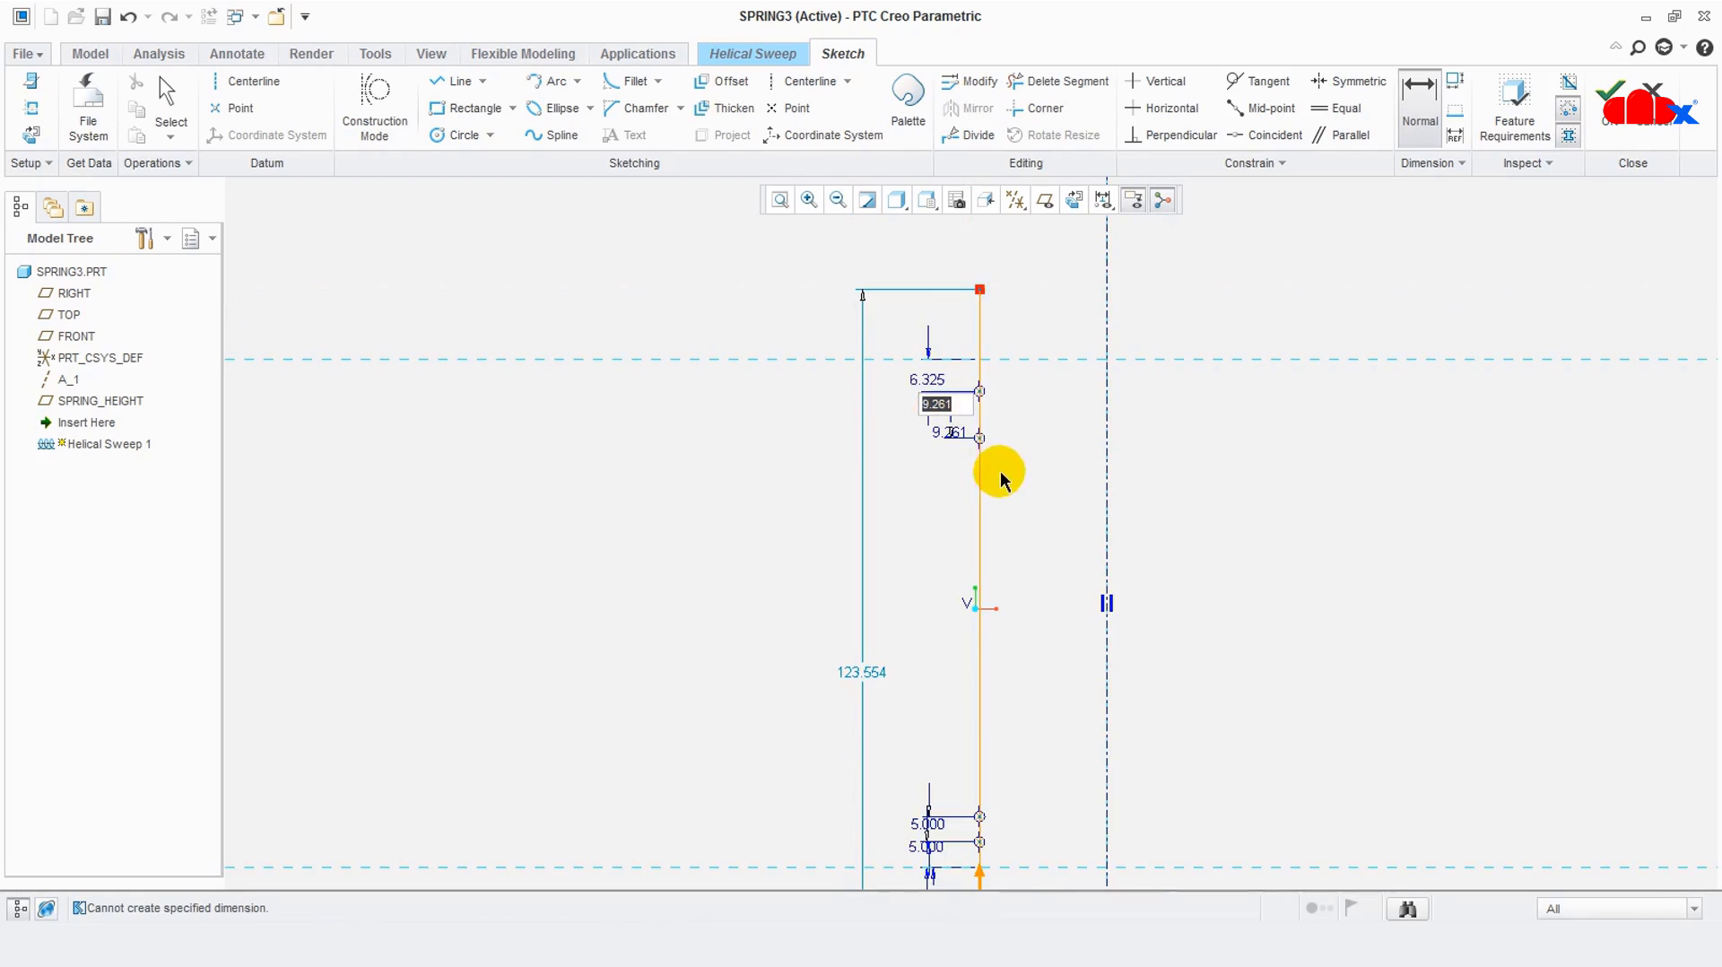
left_click(981, 289)
left_click(991, 358)
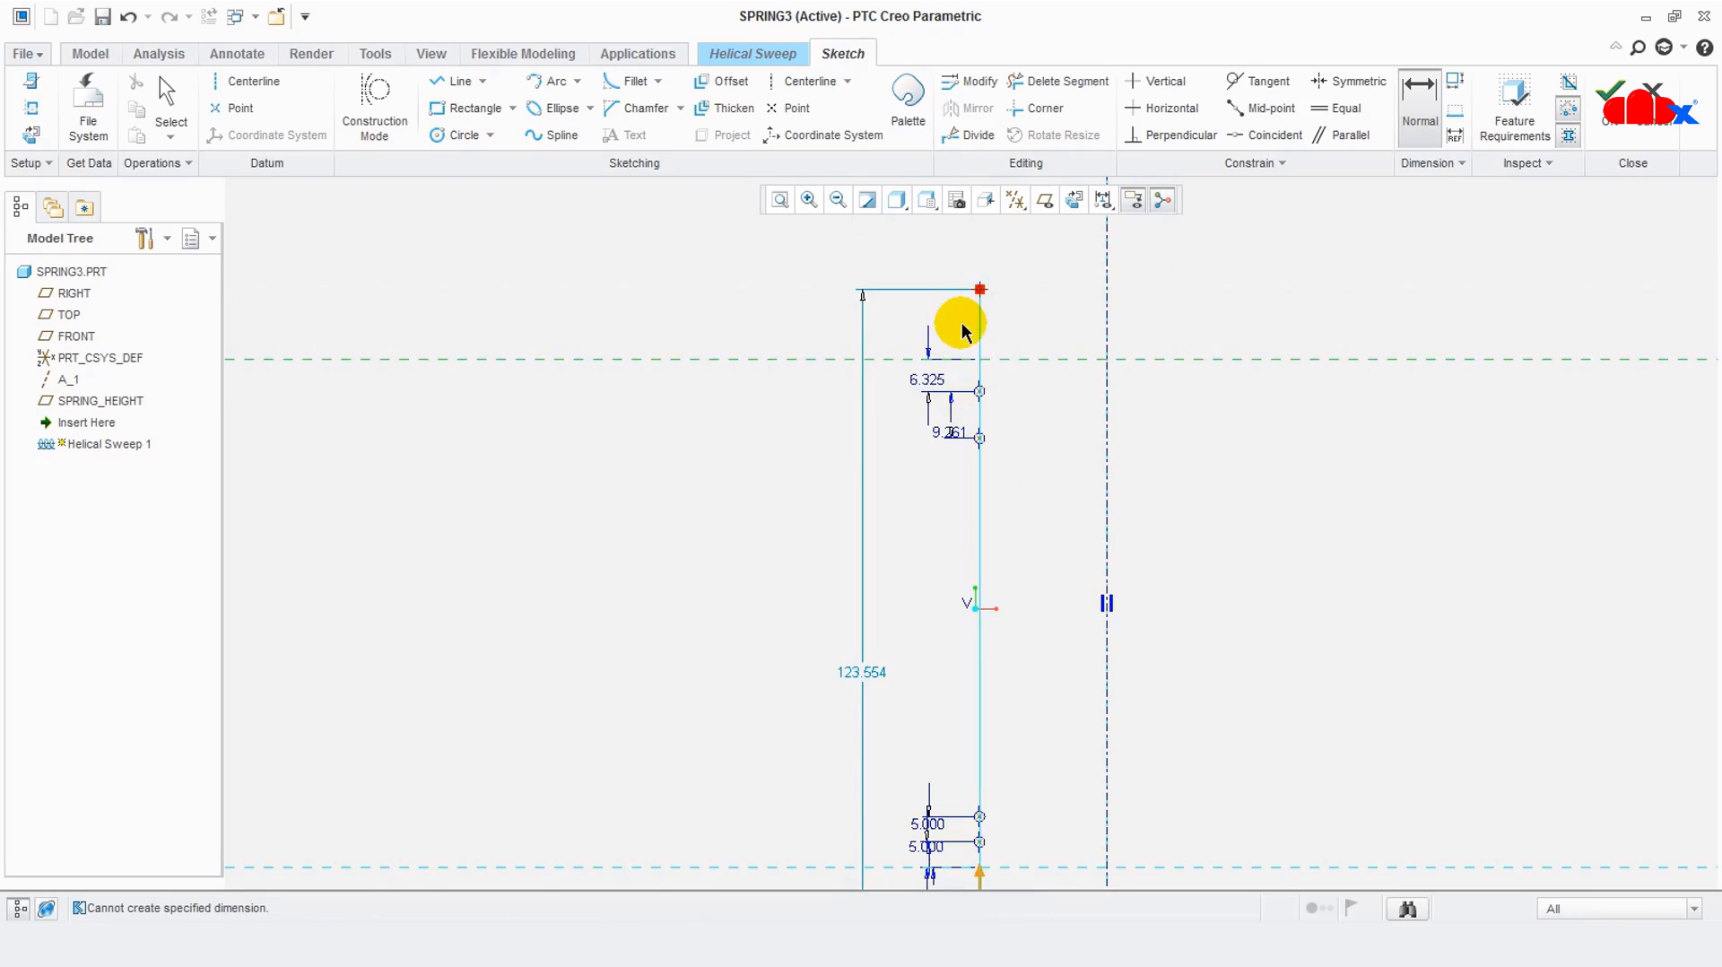
middle_click(957, 323)
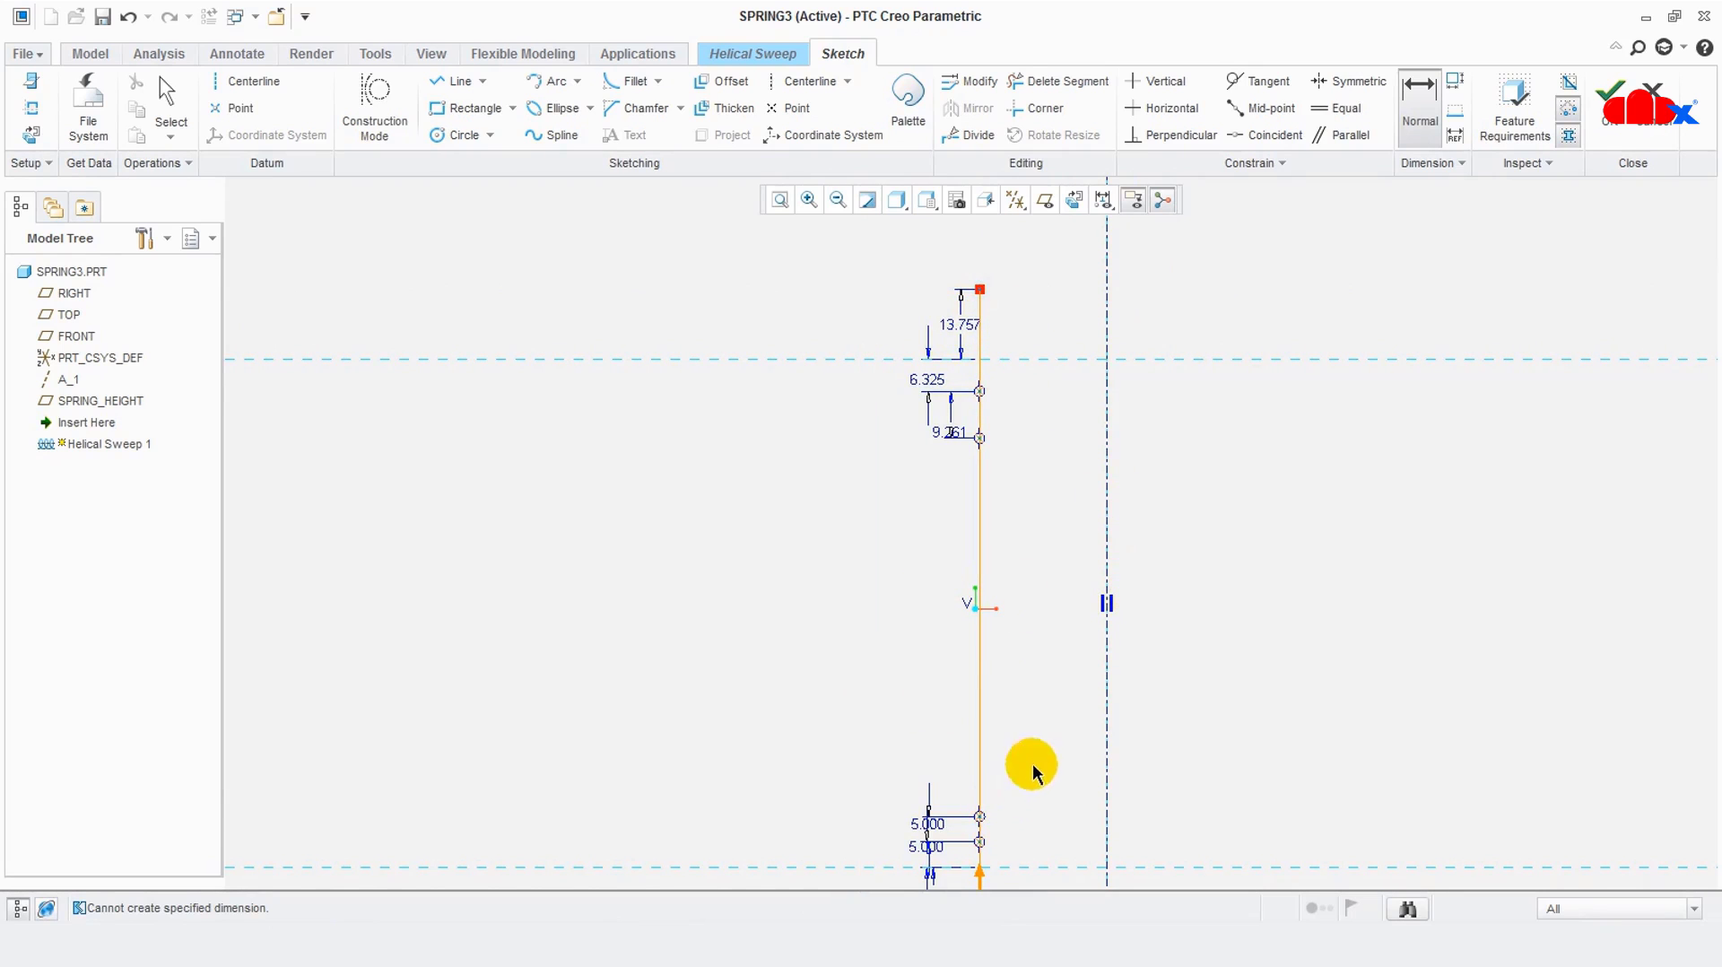
Examine the end-point and datum-point dimensions at both ends of the profile line
scroll(979, 689, "up", 1)
scroll(975, 724, "down", 2)
scroll(984, 797, "up", 2)
scroll(1002, 818, "down", 2)
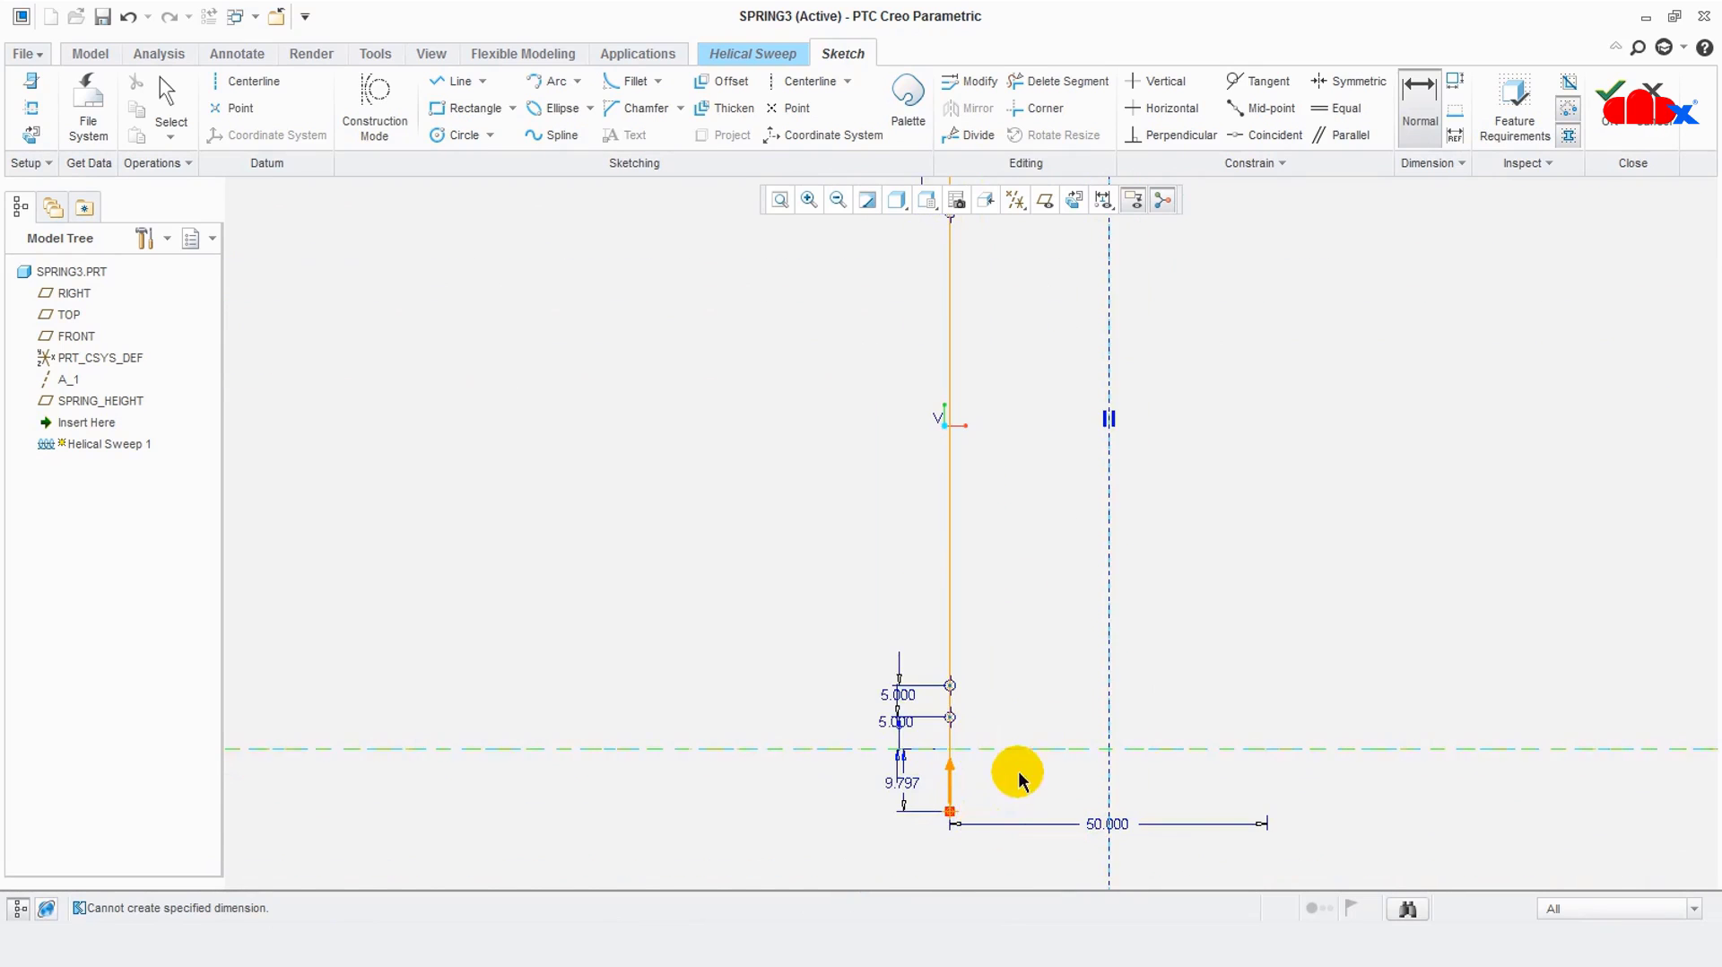
scroll(1019, 772, "up", 1)
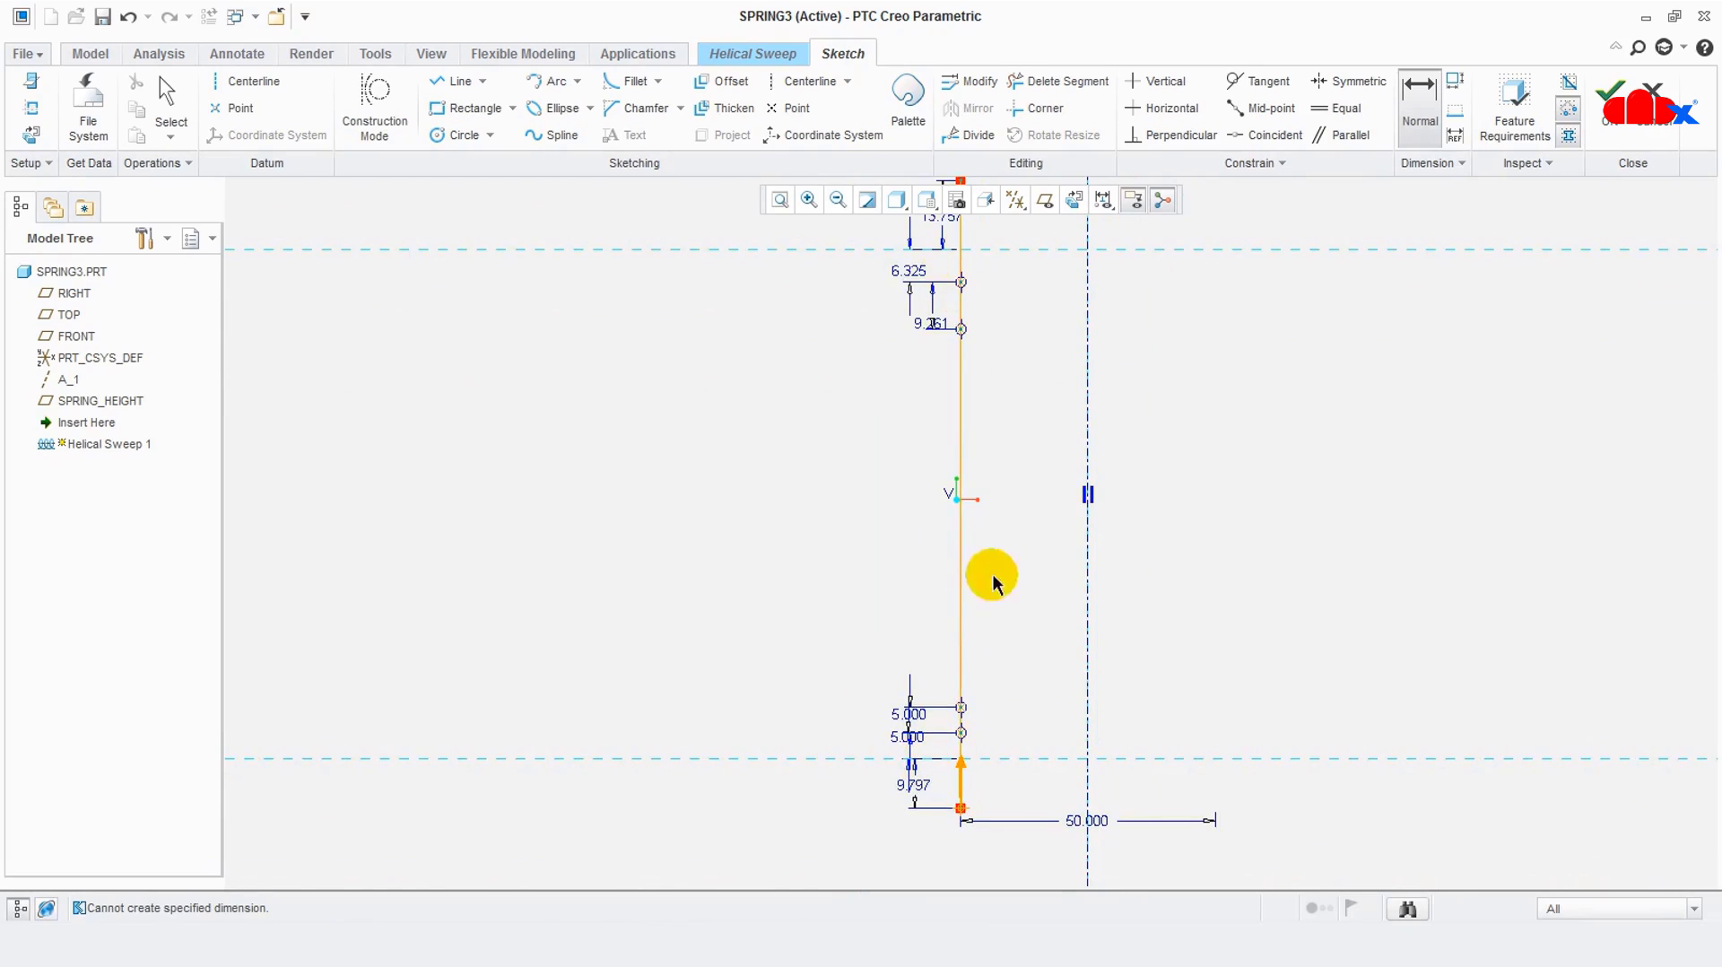
scroll(983, 643, "up", 1)
scroll(942, 332, "down", 1)
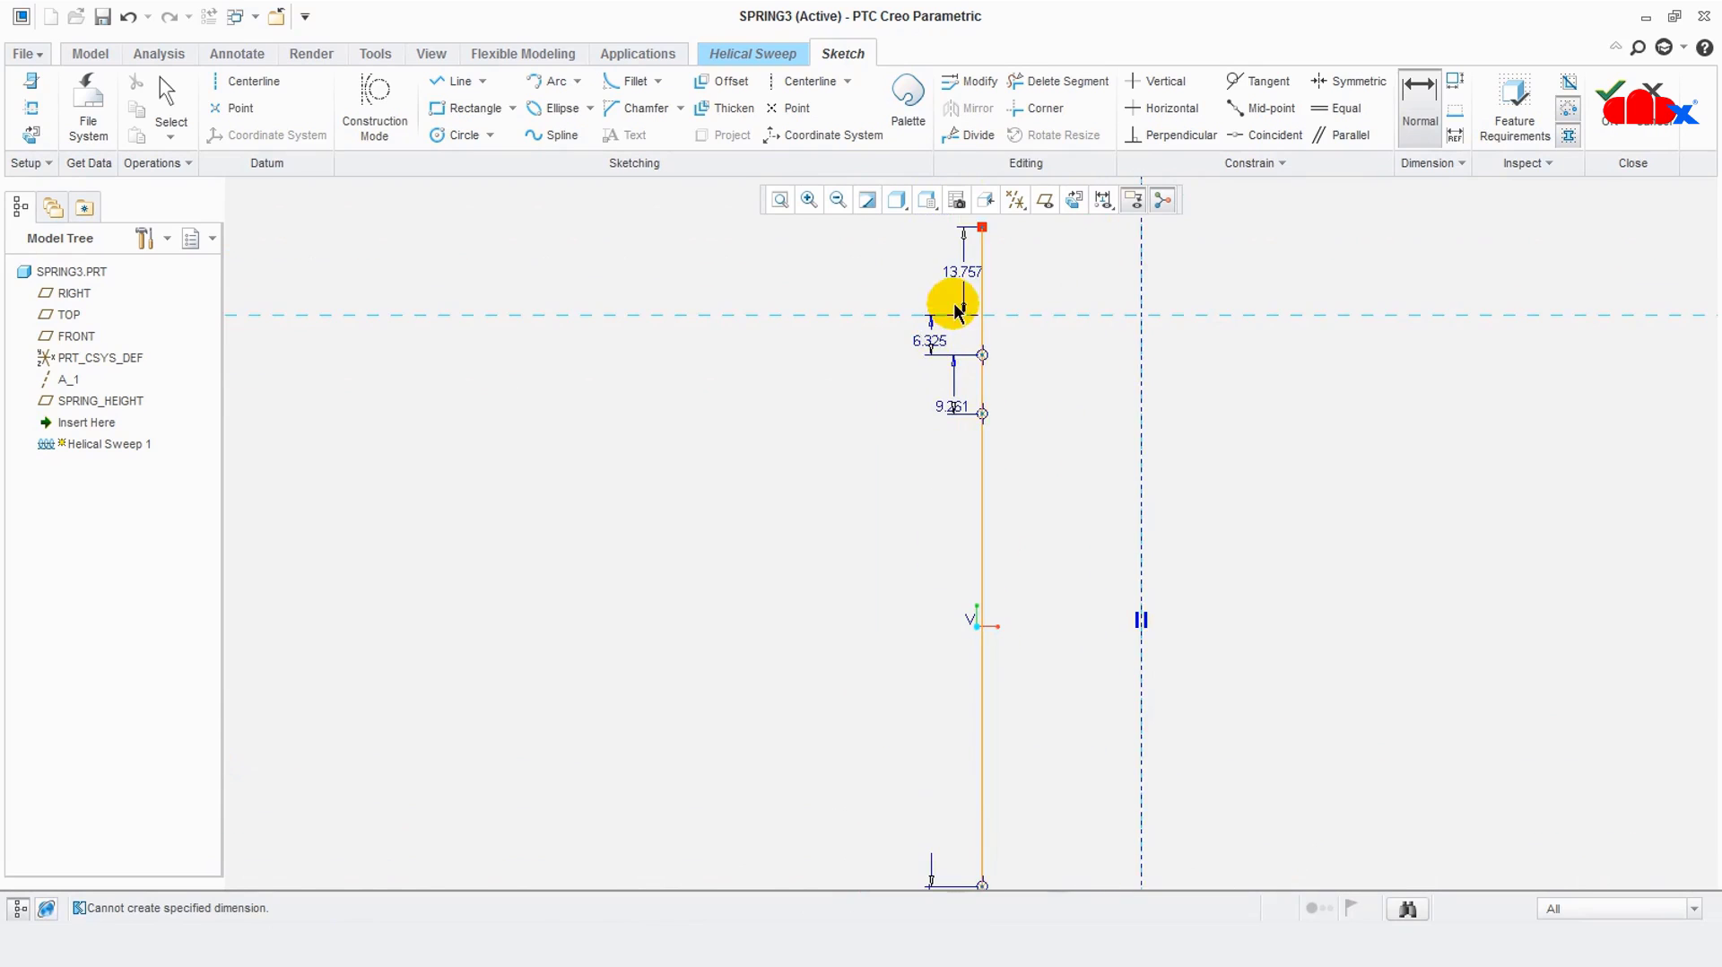
scroll(968, 381, "up", 1)
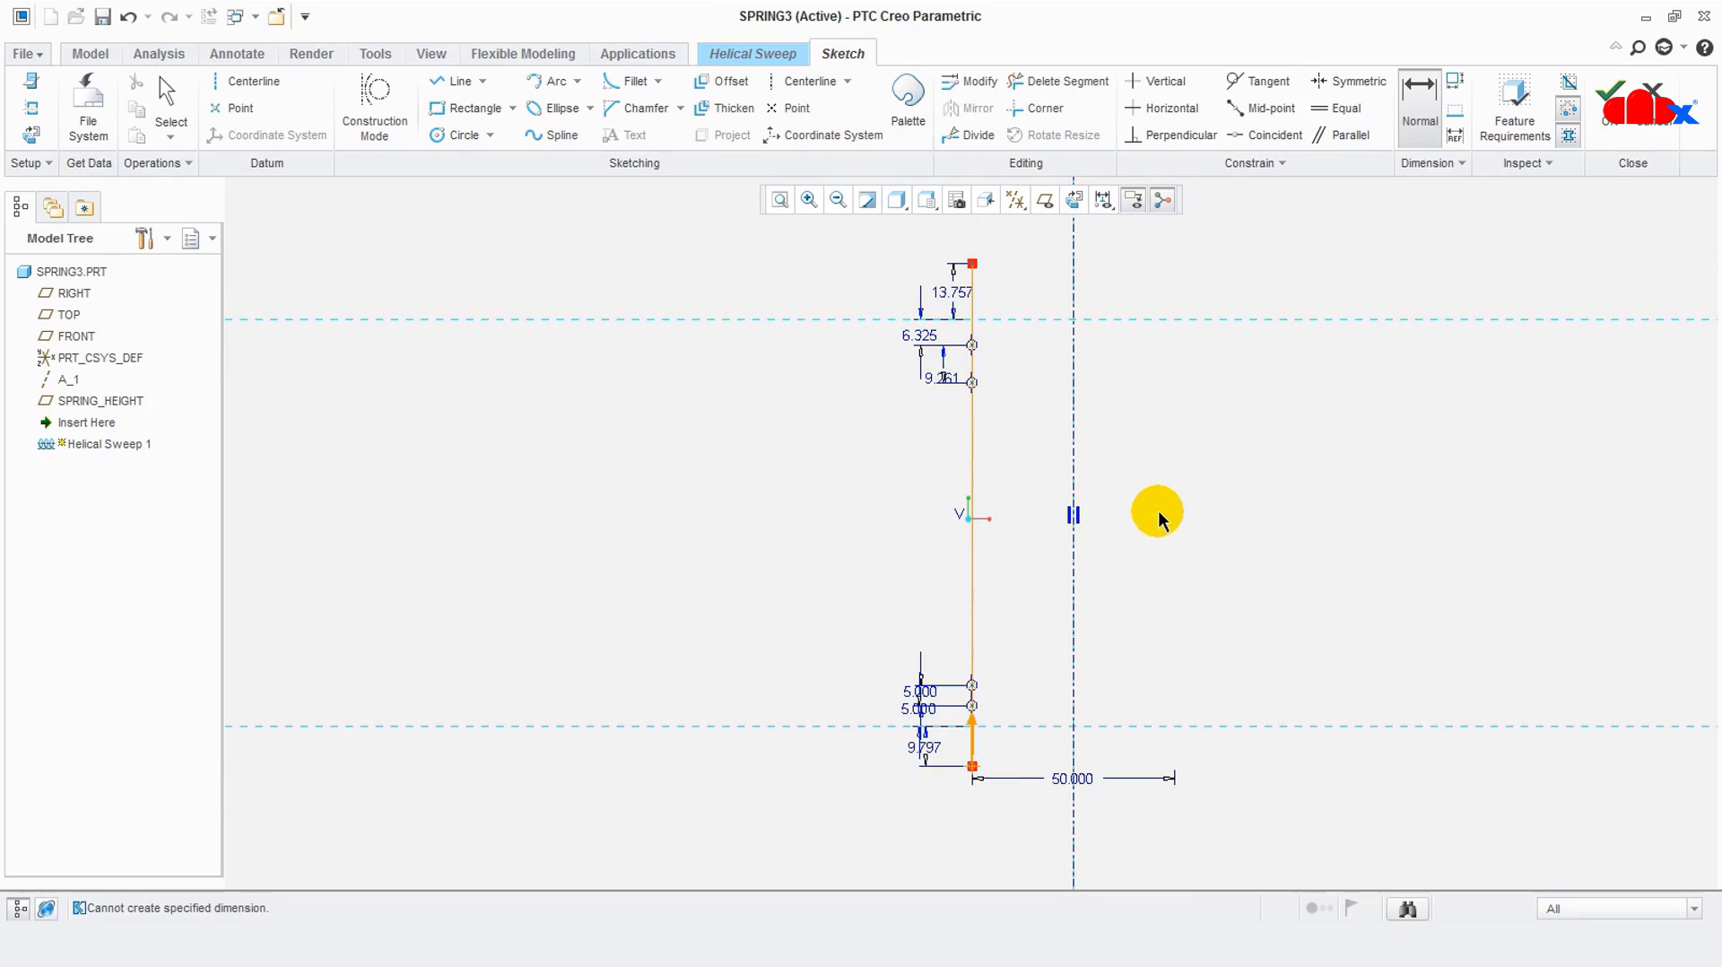
Constrain the upper end point's offset from SPRING_HEIGHT equal to the lower end point's offset from TOP
left_click(1318, 114)
scroll(943, 744, "down", 2)
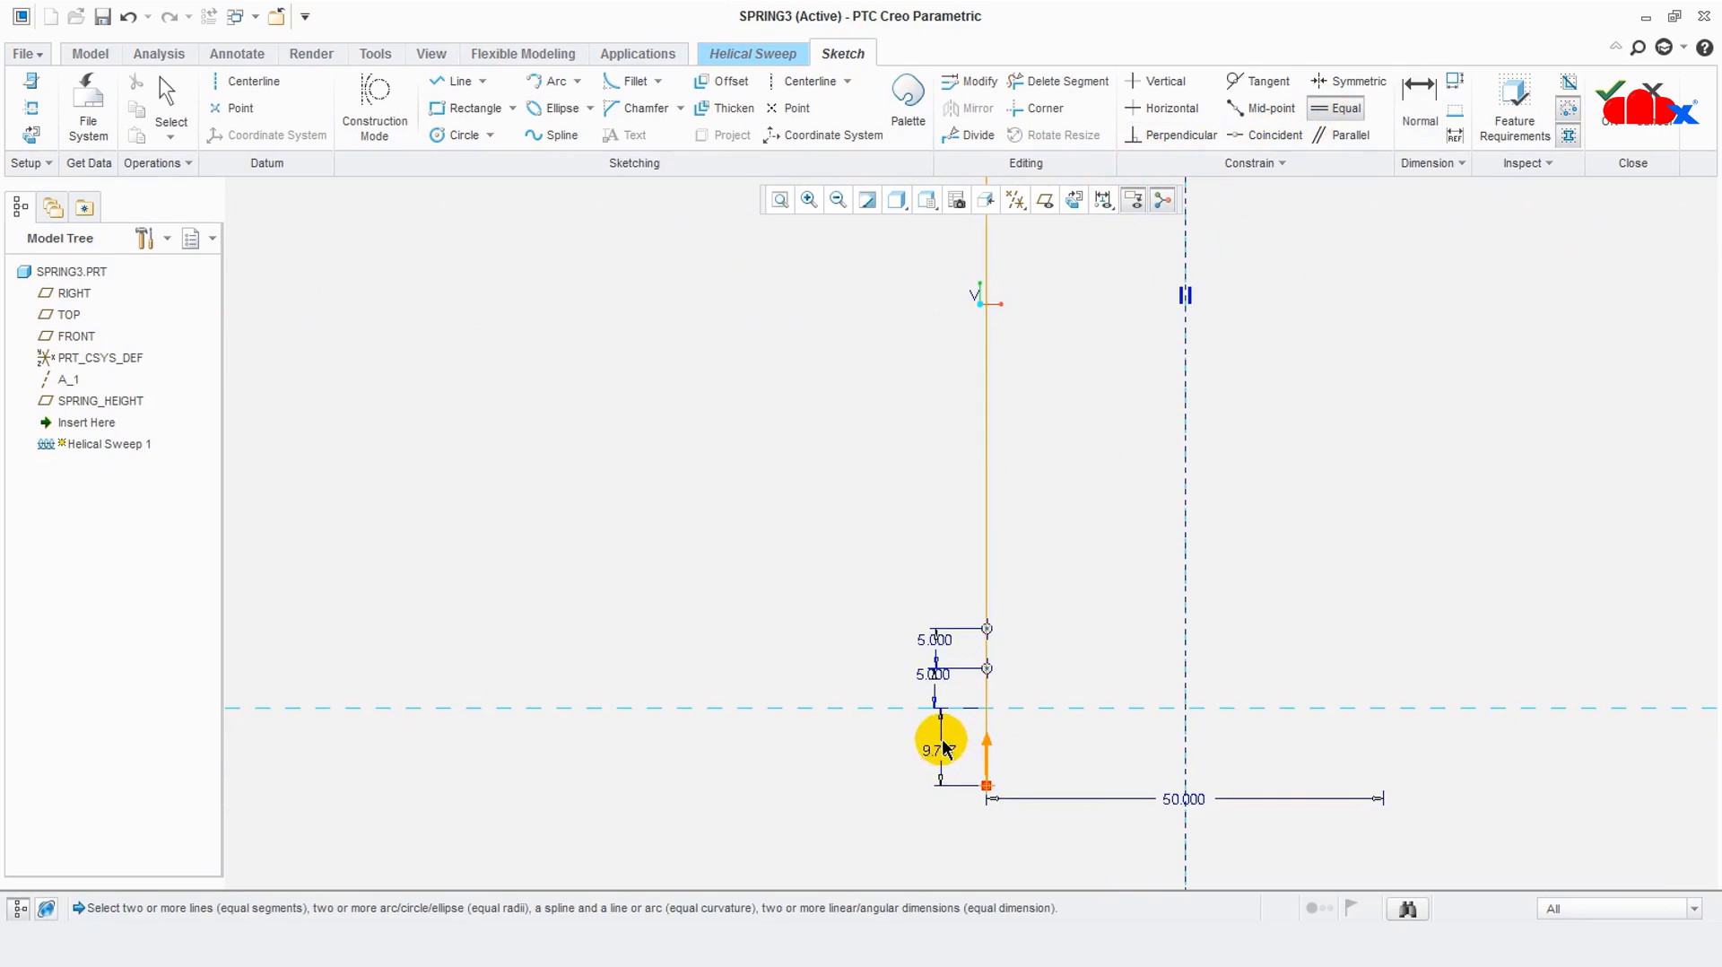
left_click(949, 752)
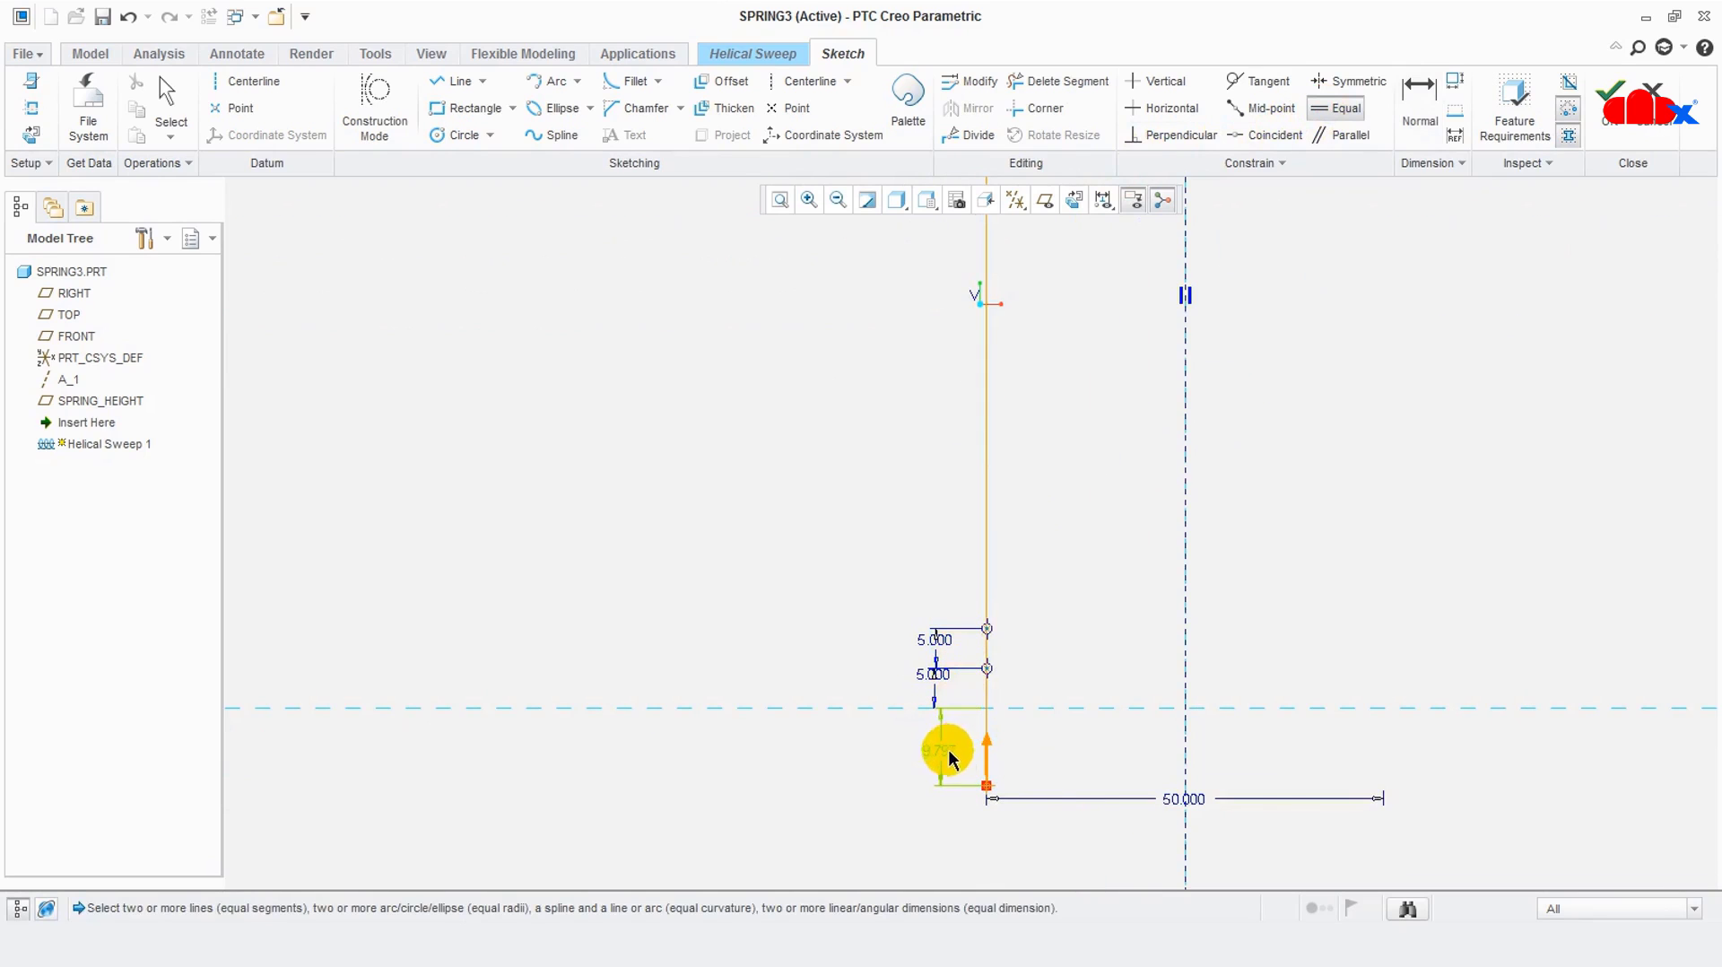
scroll(958, 850, "up", 2)
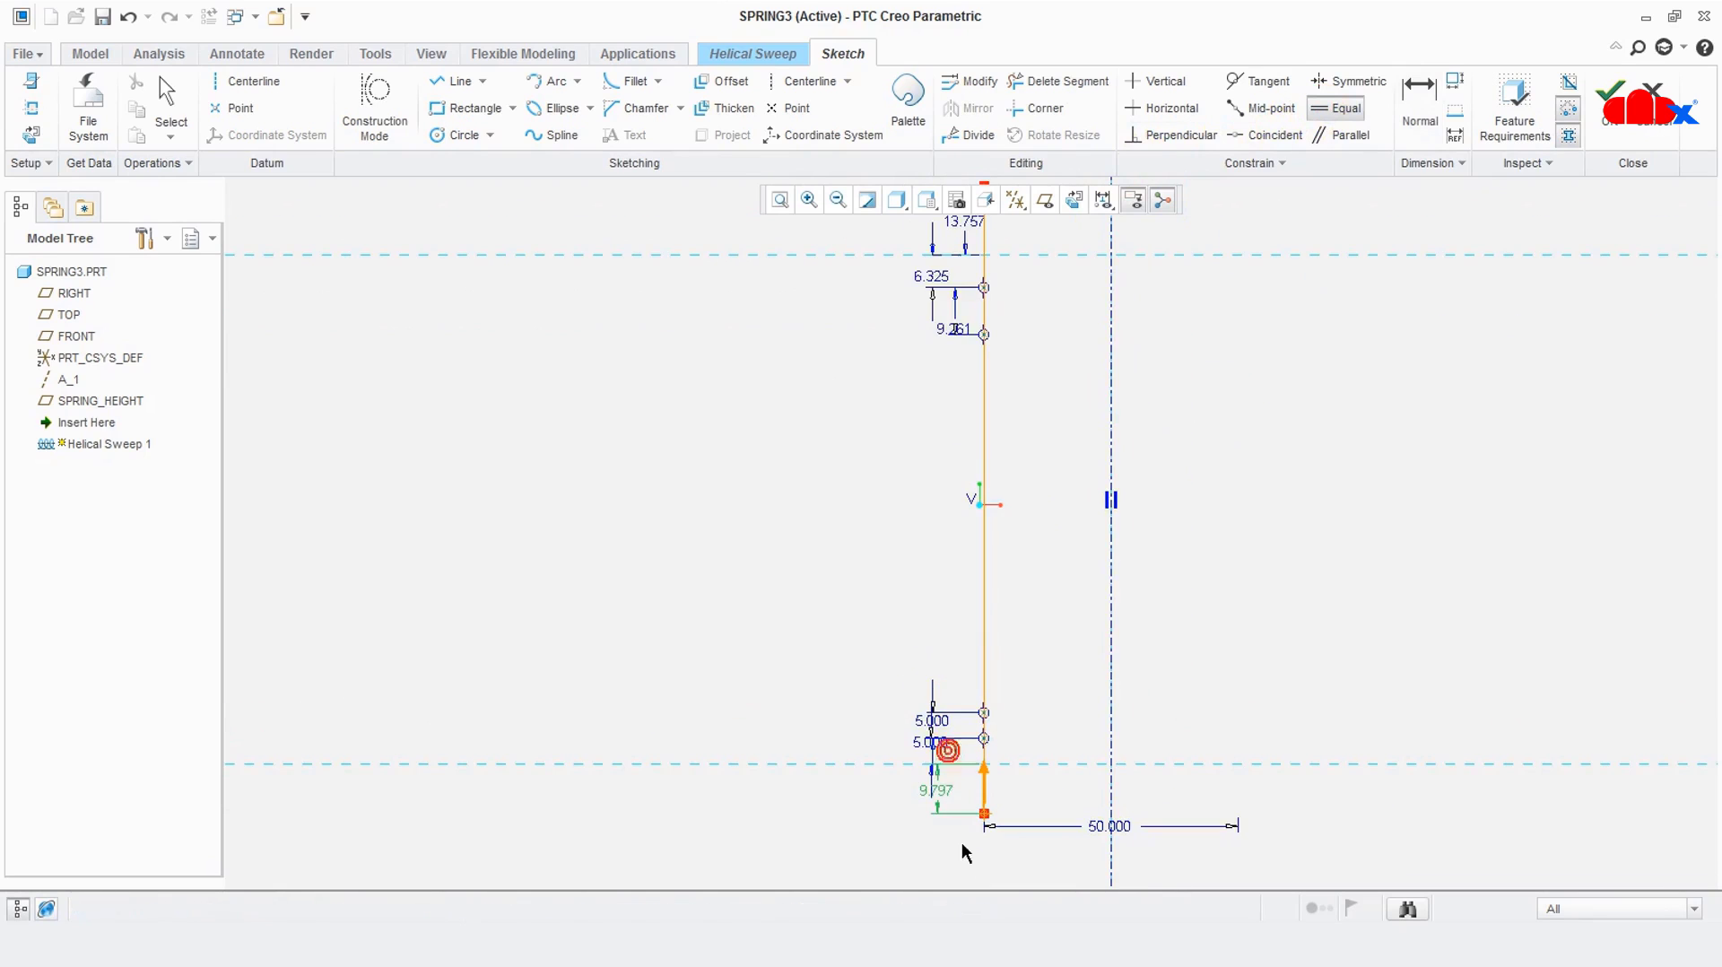
left_click(973, 235)
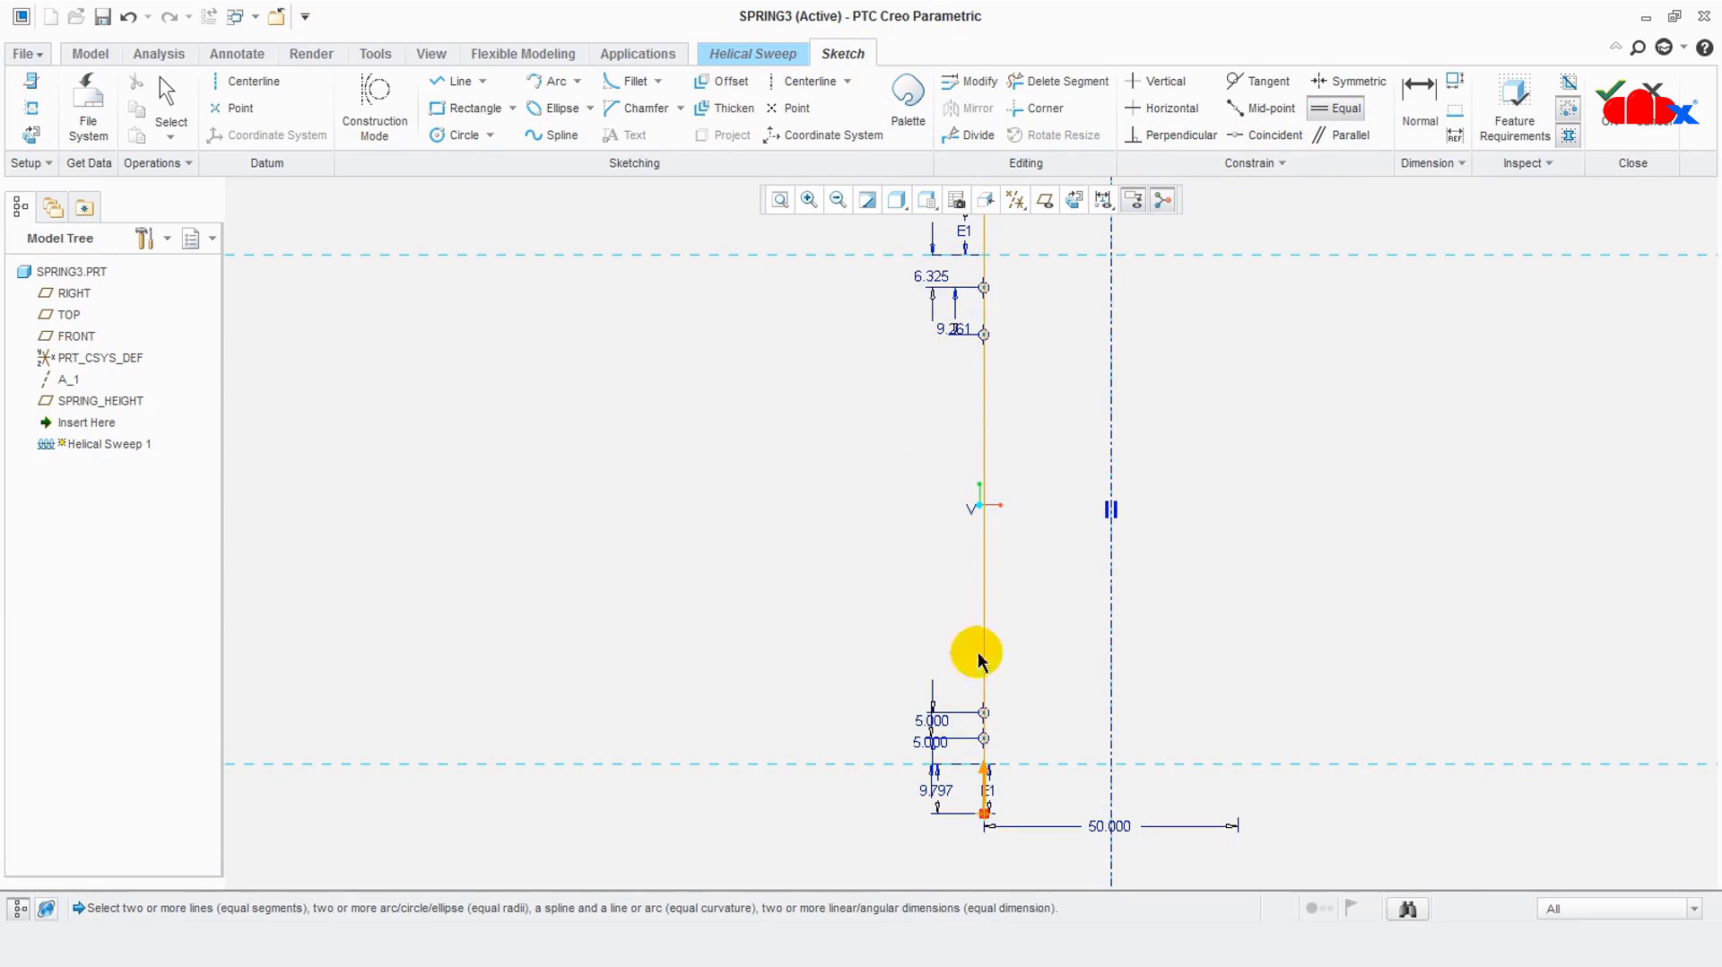
Make the upper datum points' offset from SPRING_HEIGHT and their spacing equal to the corresponding 5.000 dimensions near TOP
left_click(931, 742)
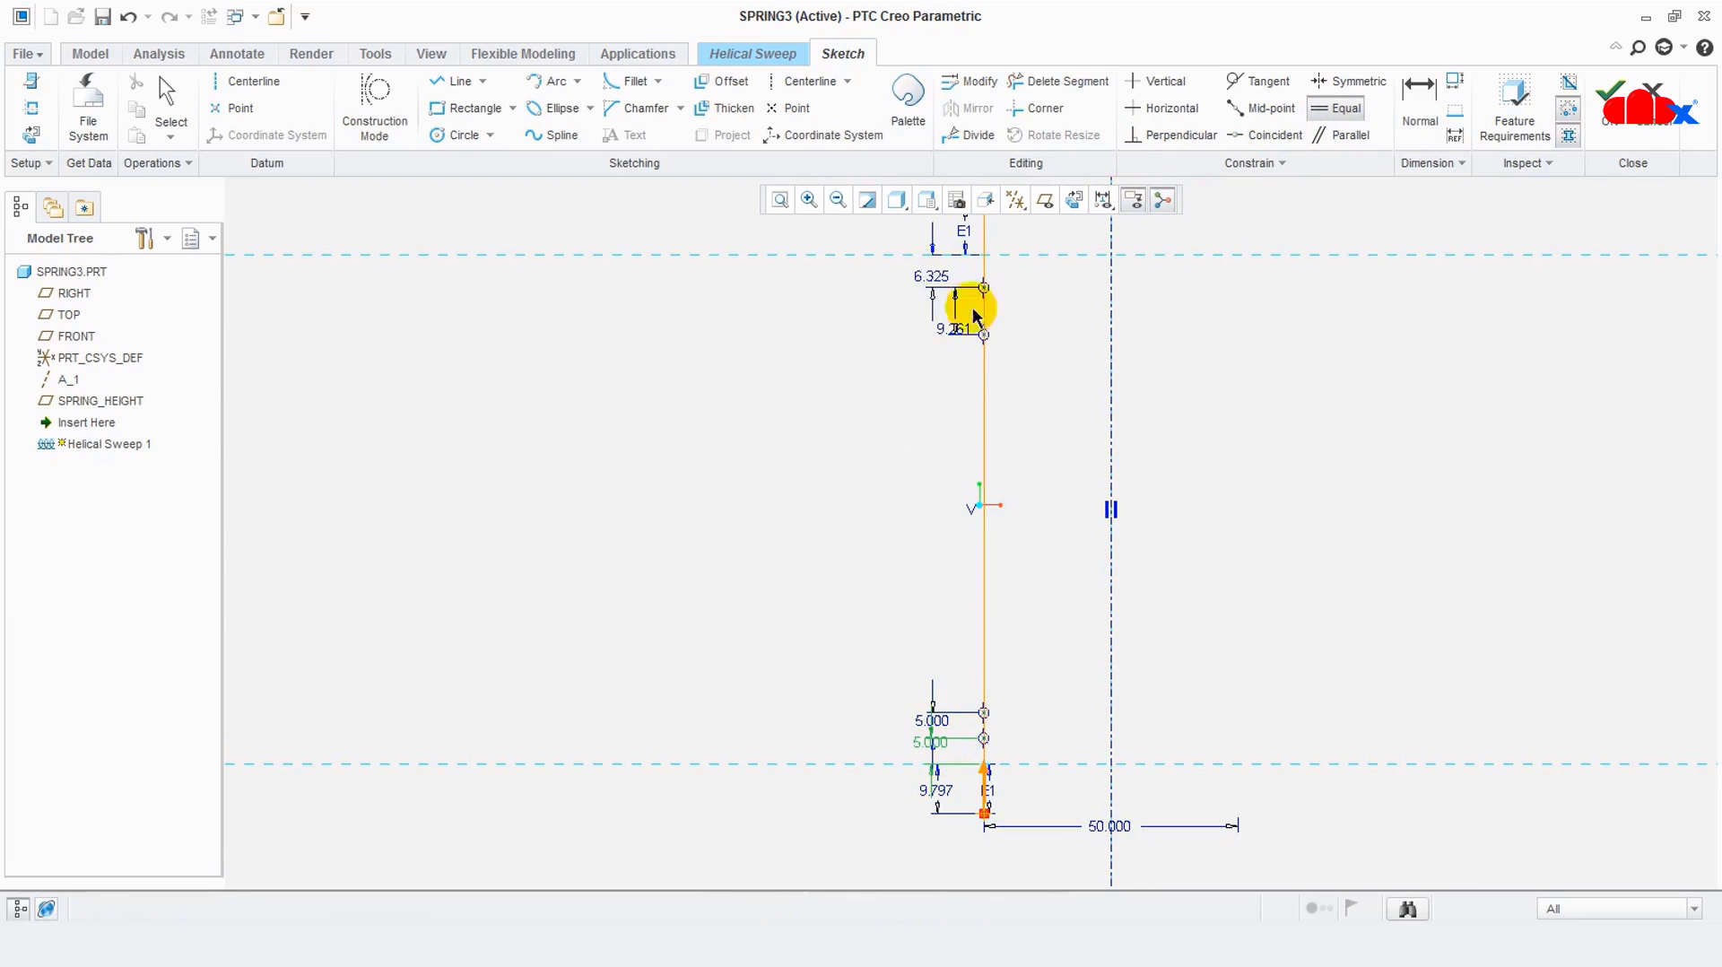
left_click(933, 276)
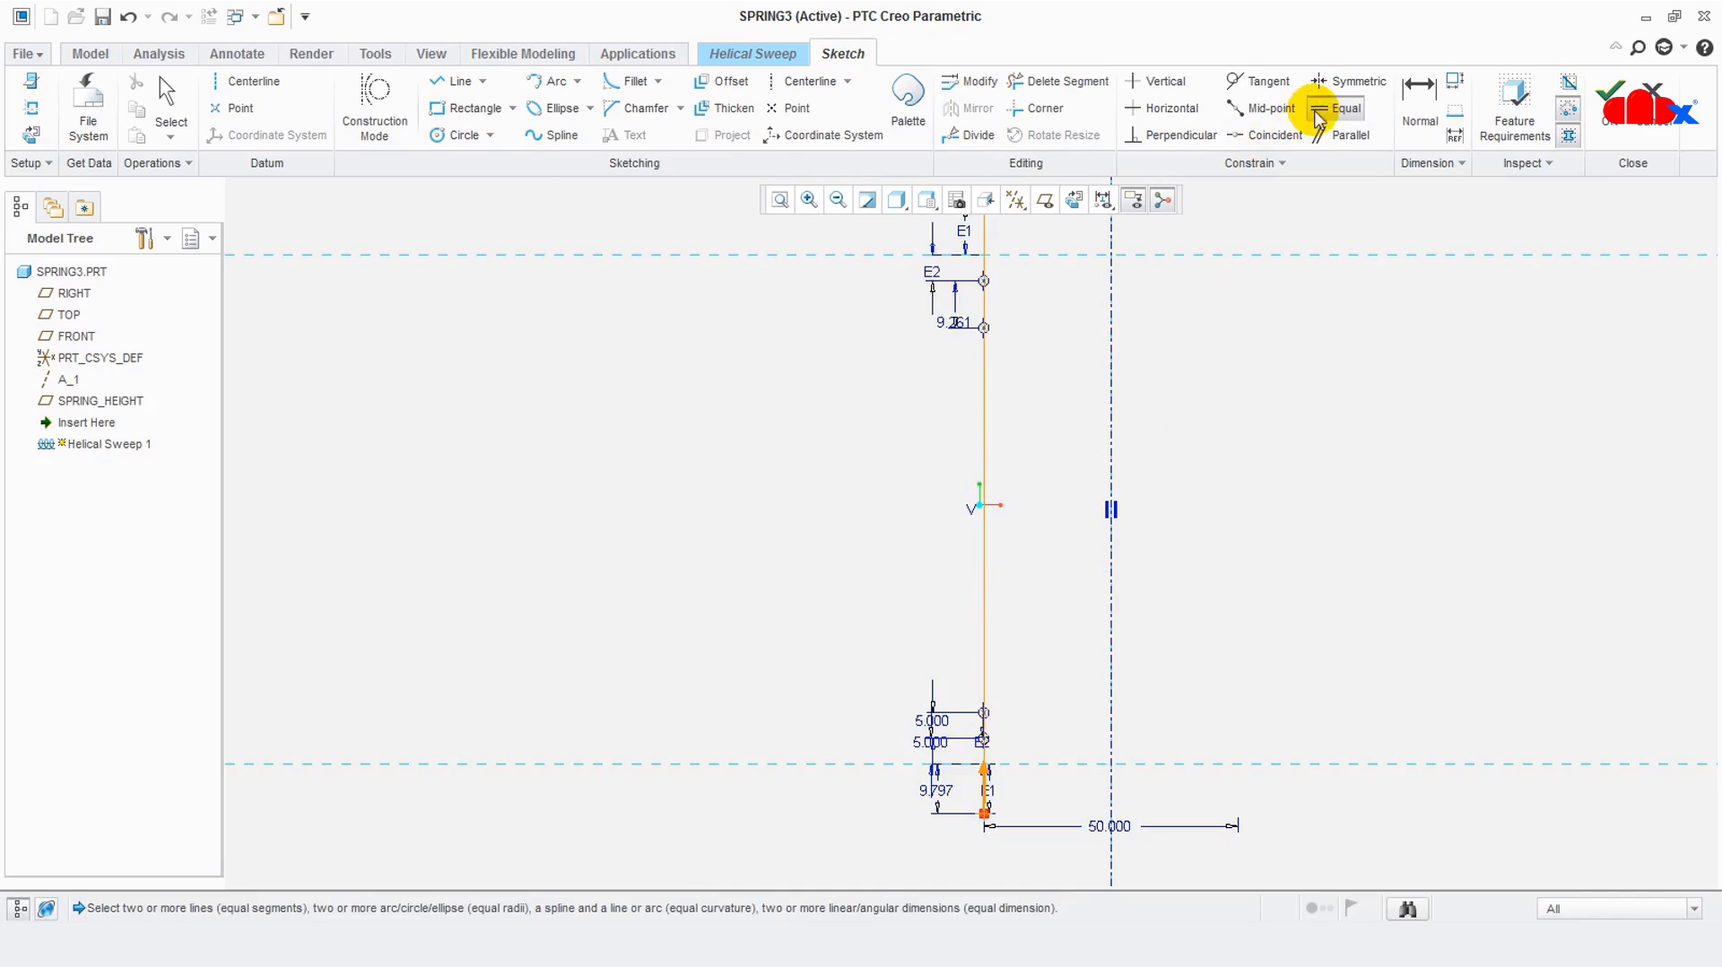
left_click(934, 723)
left_click(978, 341)
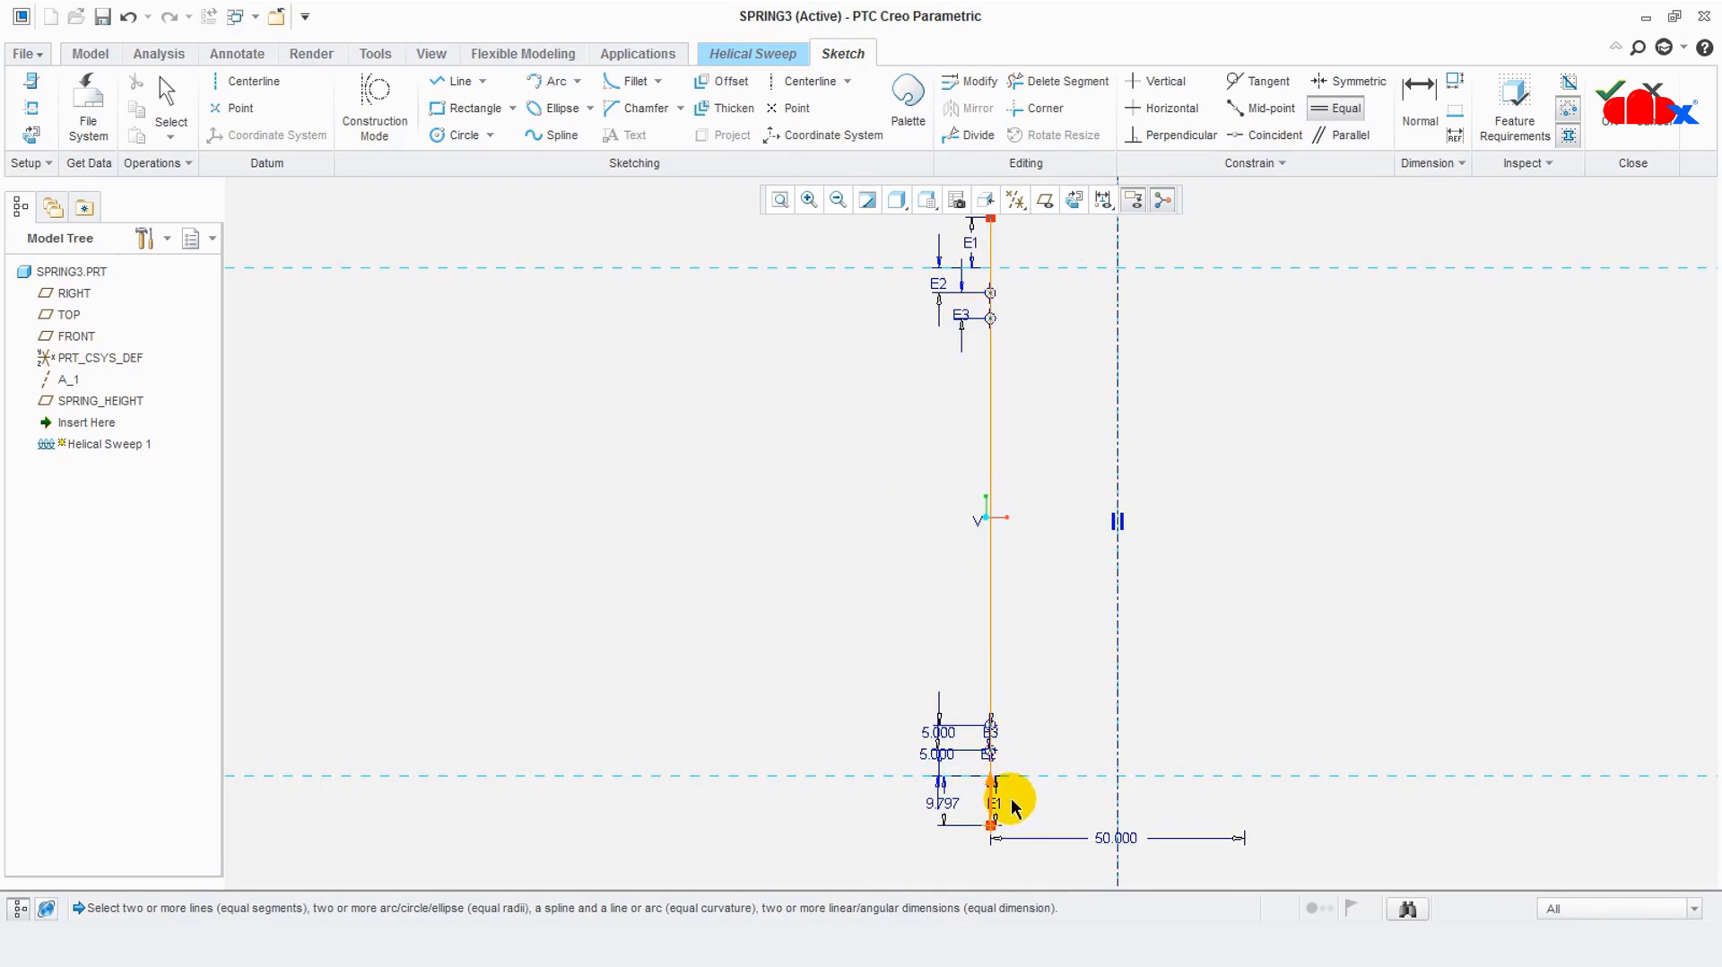
Examine the equal-dimension labels and the datum-point dimensions near the TOP reference
scroll(1165, 772, "down", 1)
scroll(1179, 715, "up", 1)
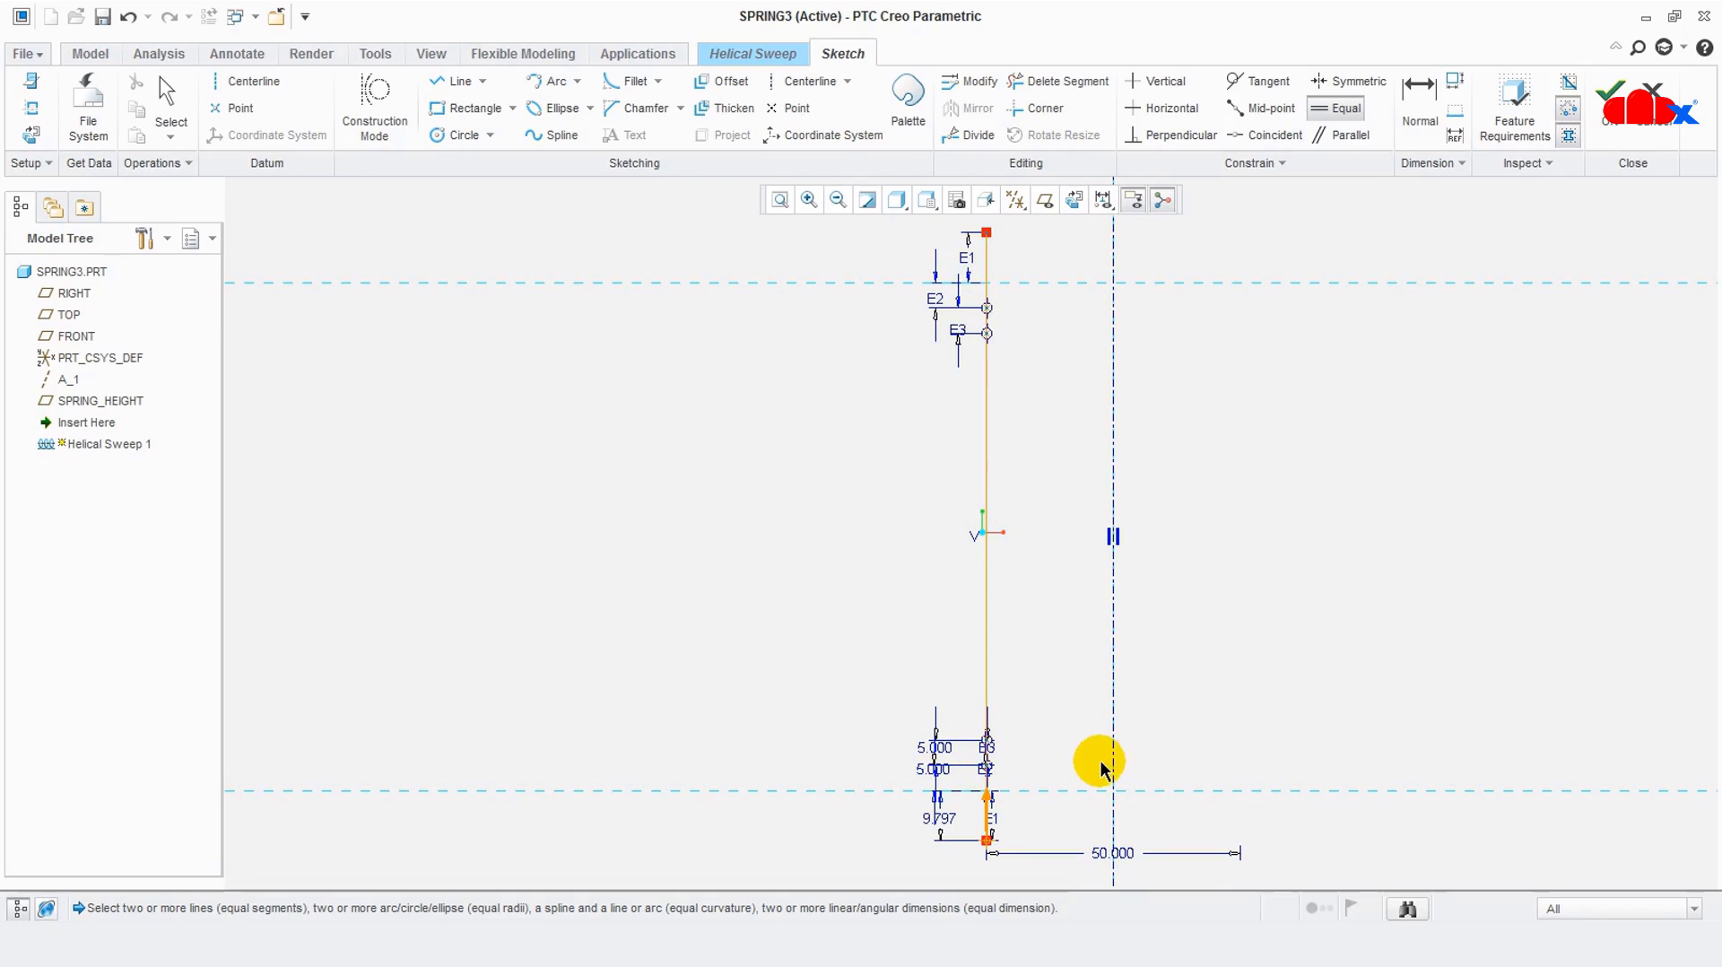
scroll(974, 778, "up", 1)
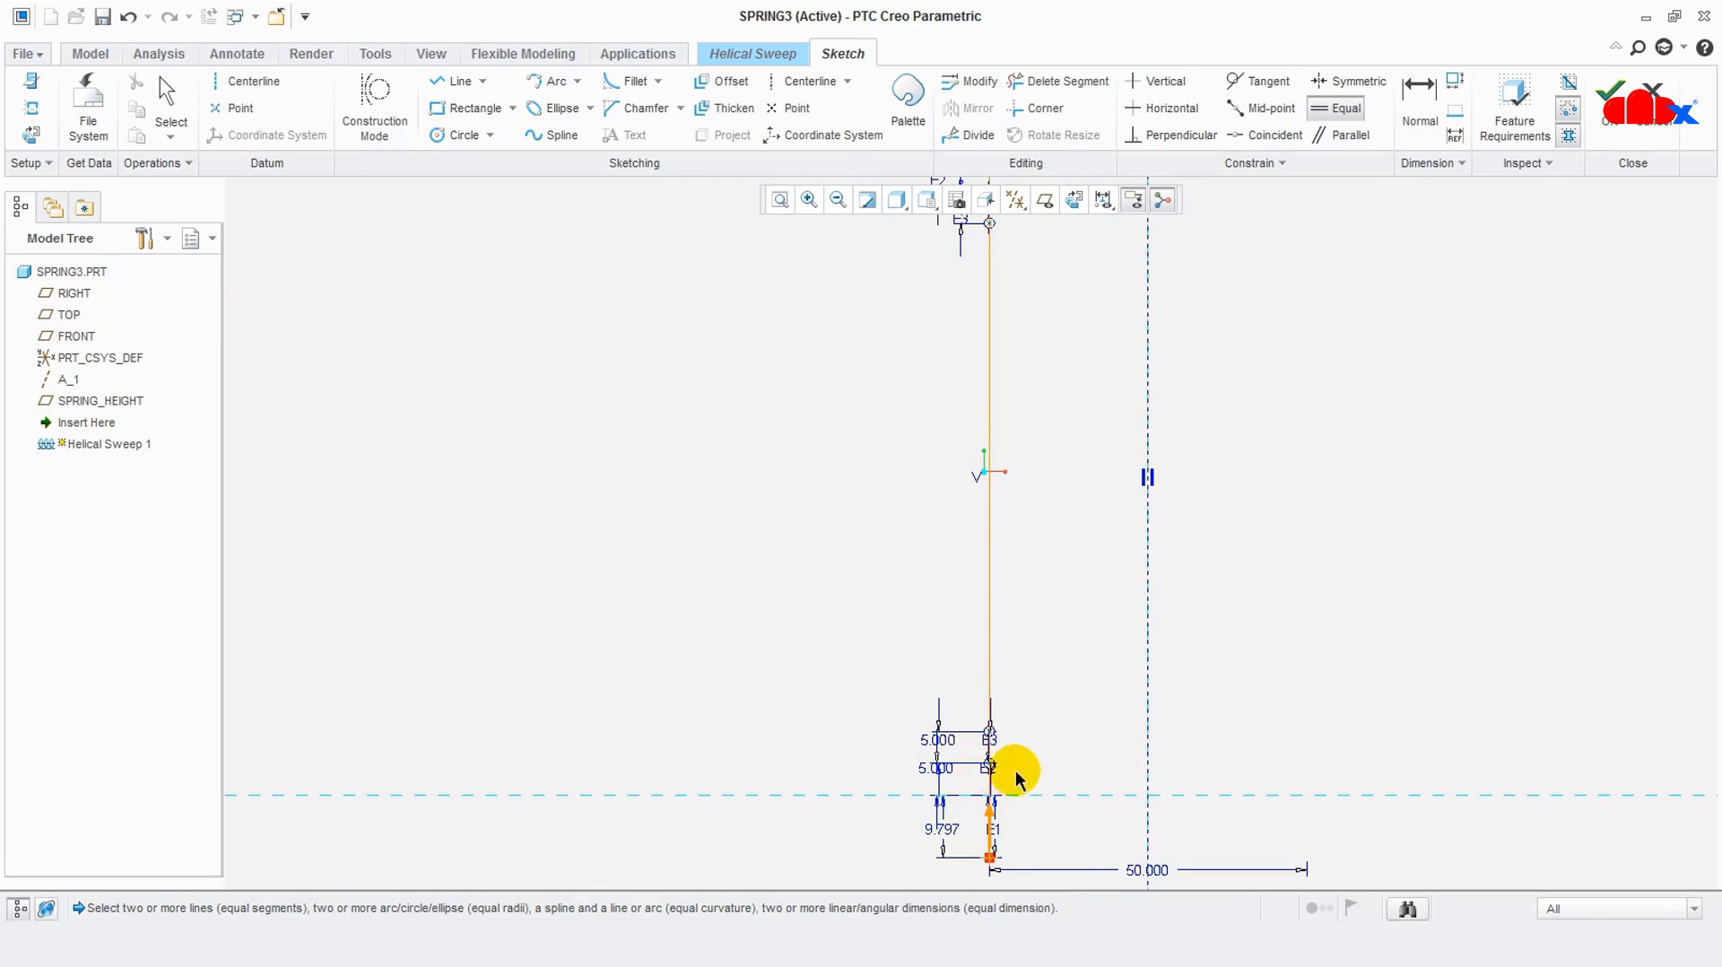
scroll(1009, 804, "up", 1)
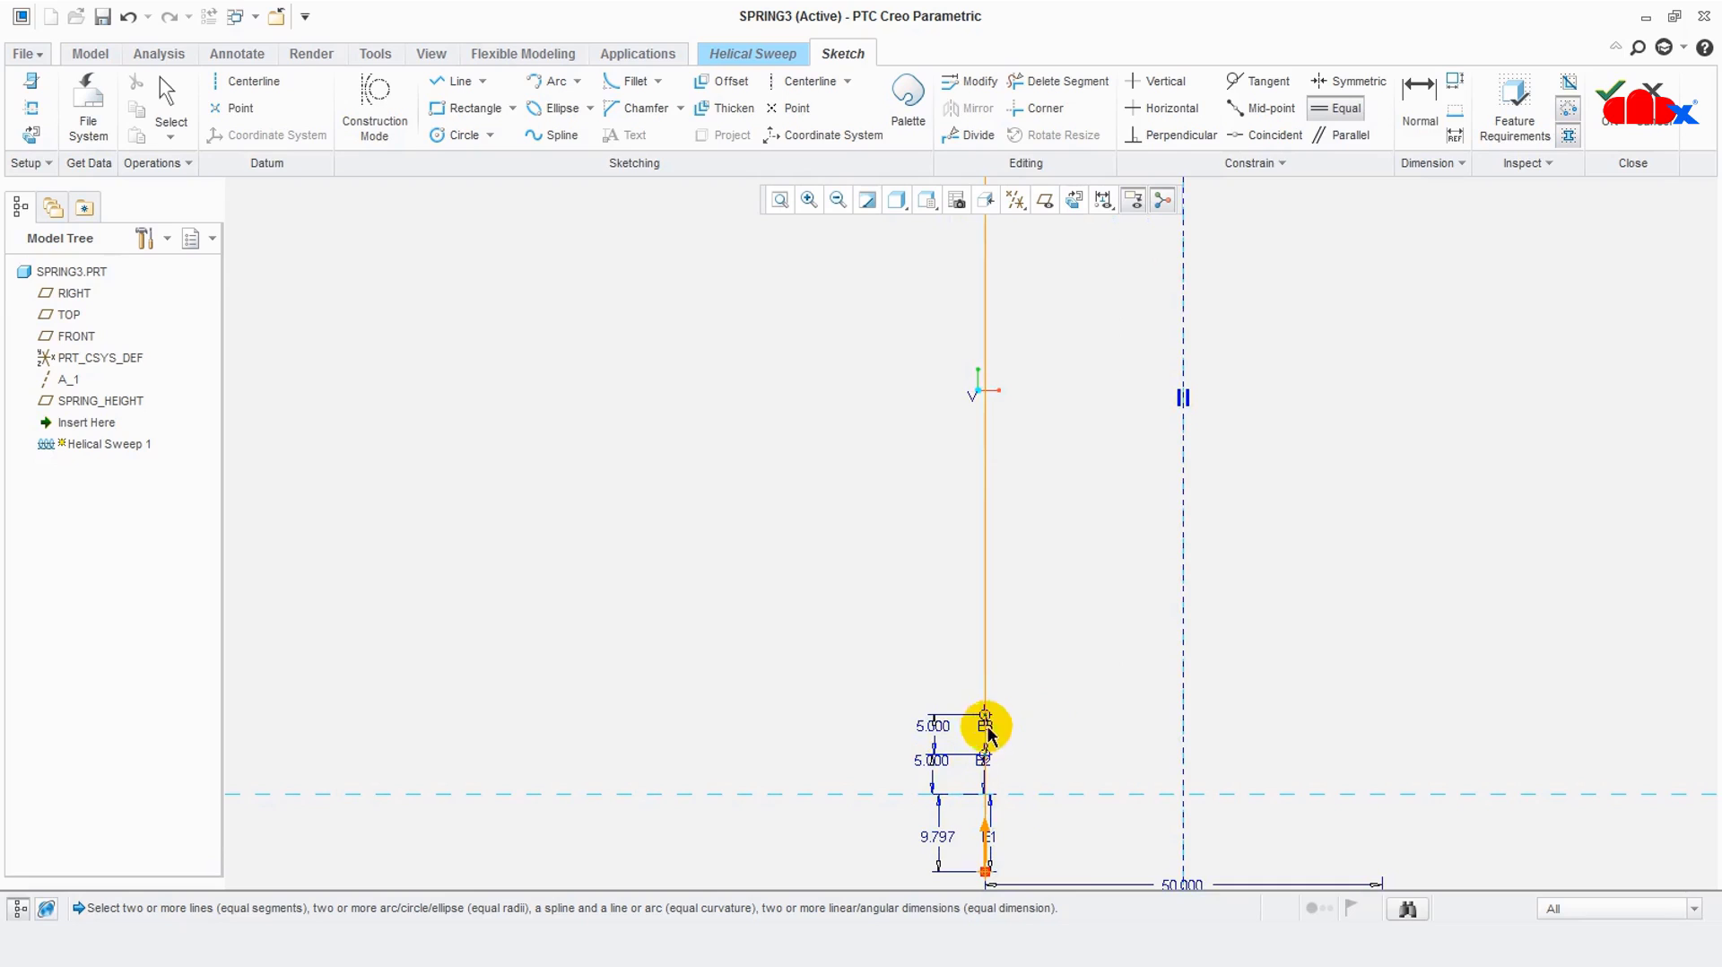
scroll(998, 722, "up", 1)
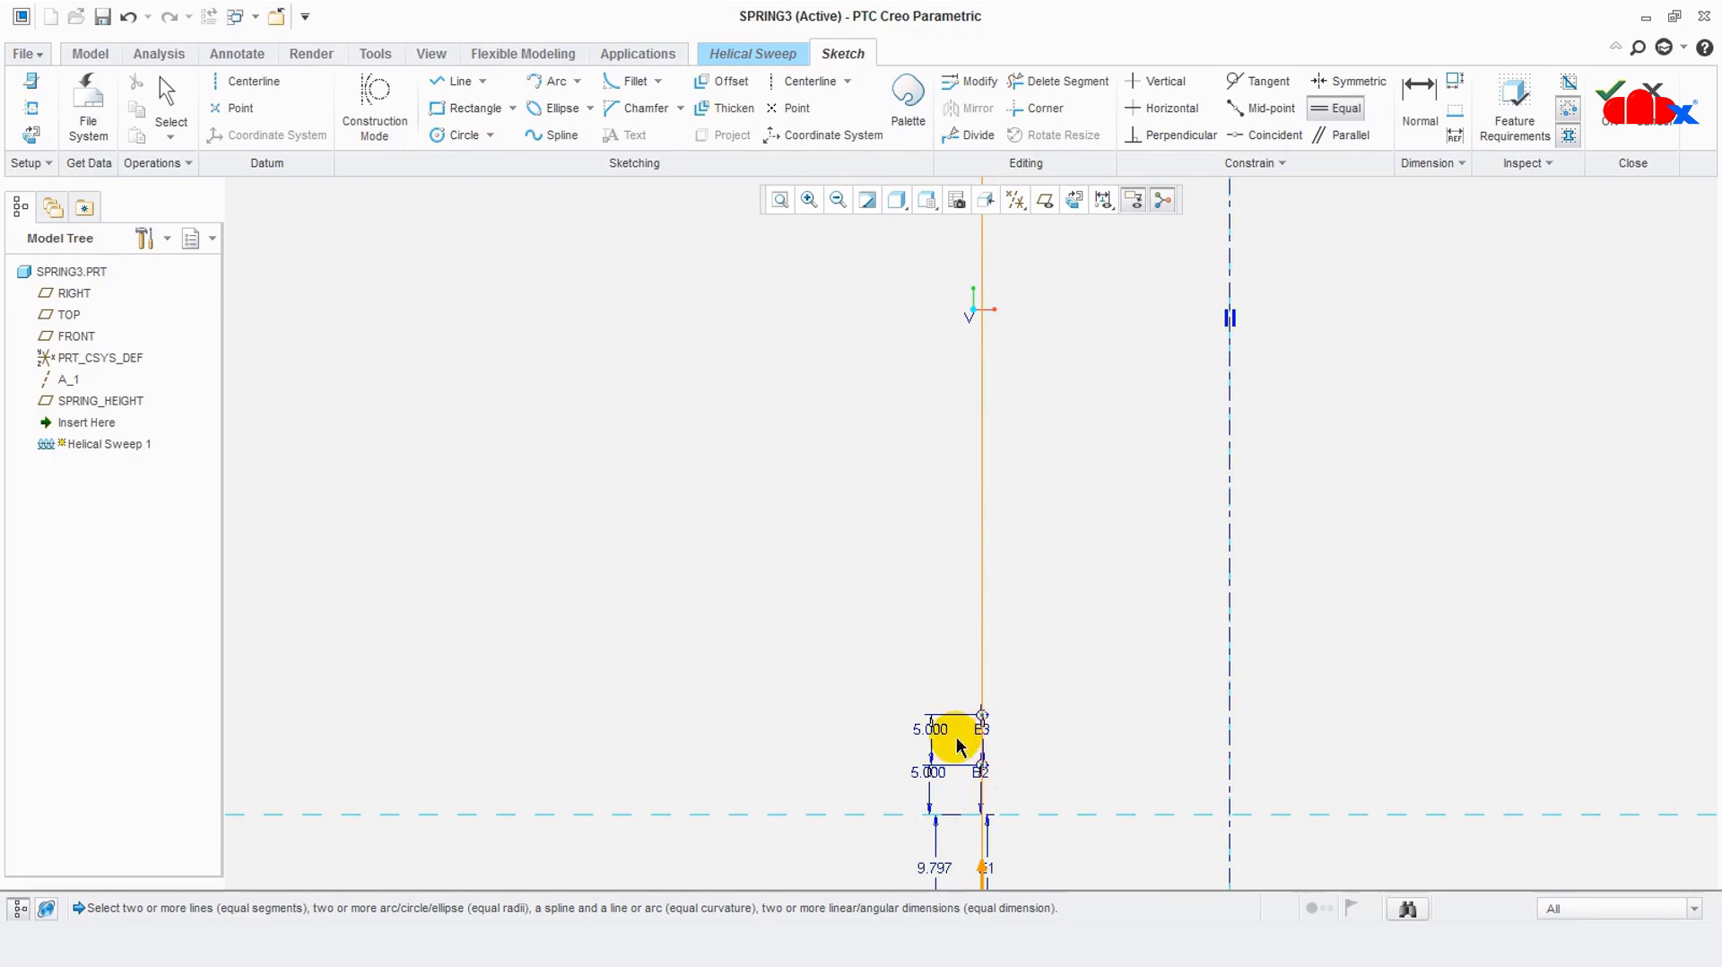
scroll(994, 778, "up", 2)
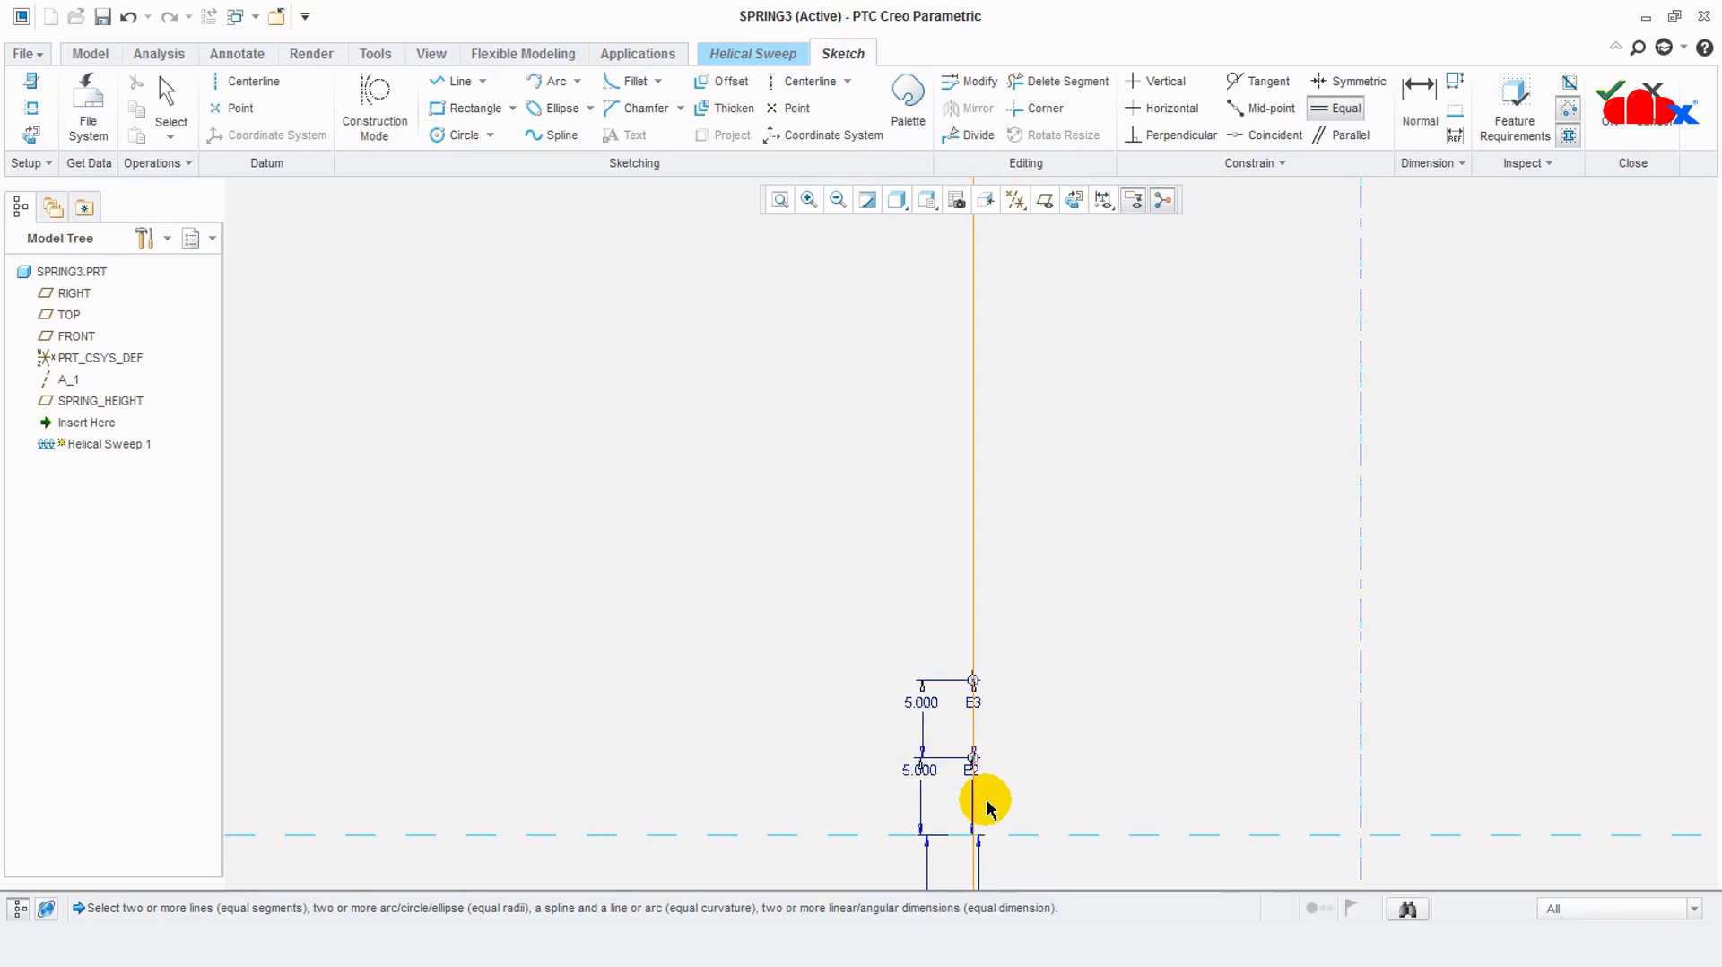
scroll(980, 750, "down", 1)
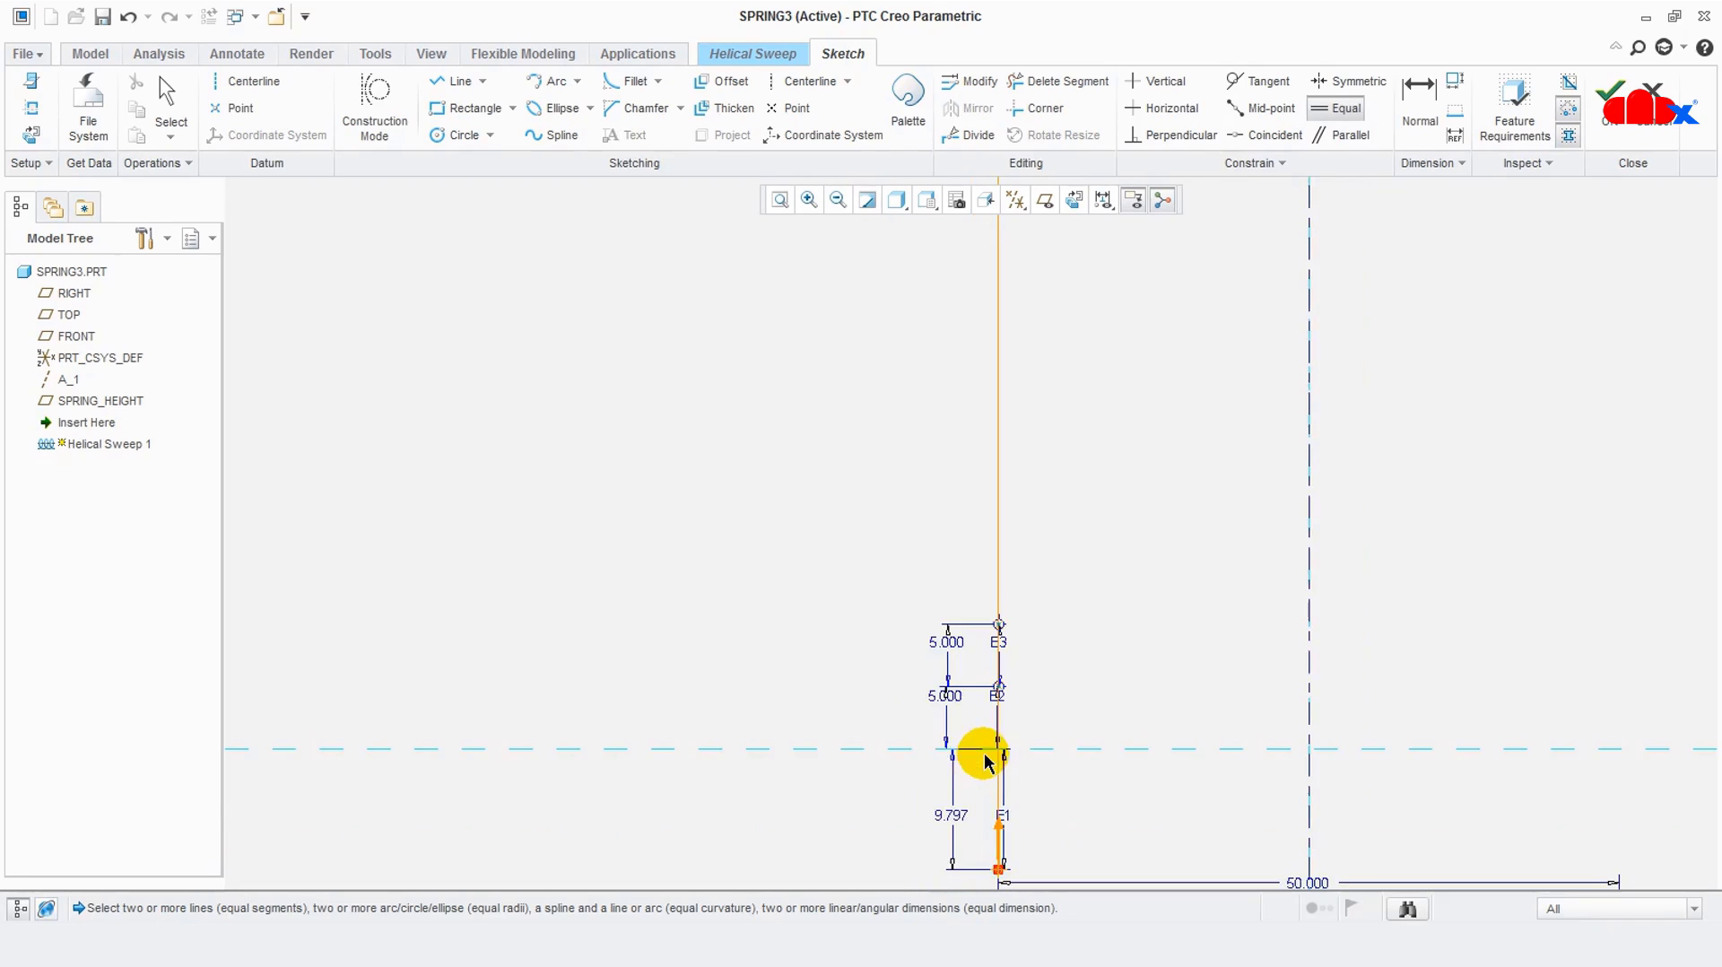
Set the lower end point's offset from the TOP reference to 1.5
left_click(954, 813)
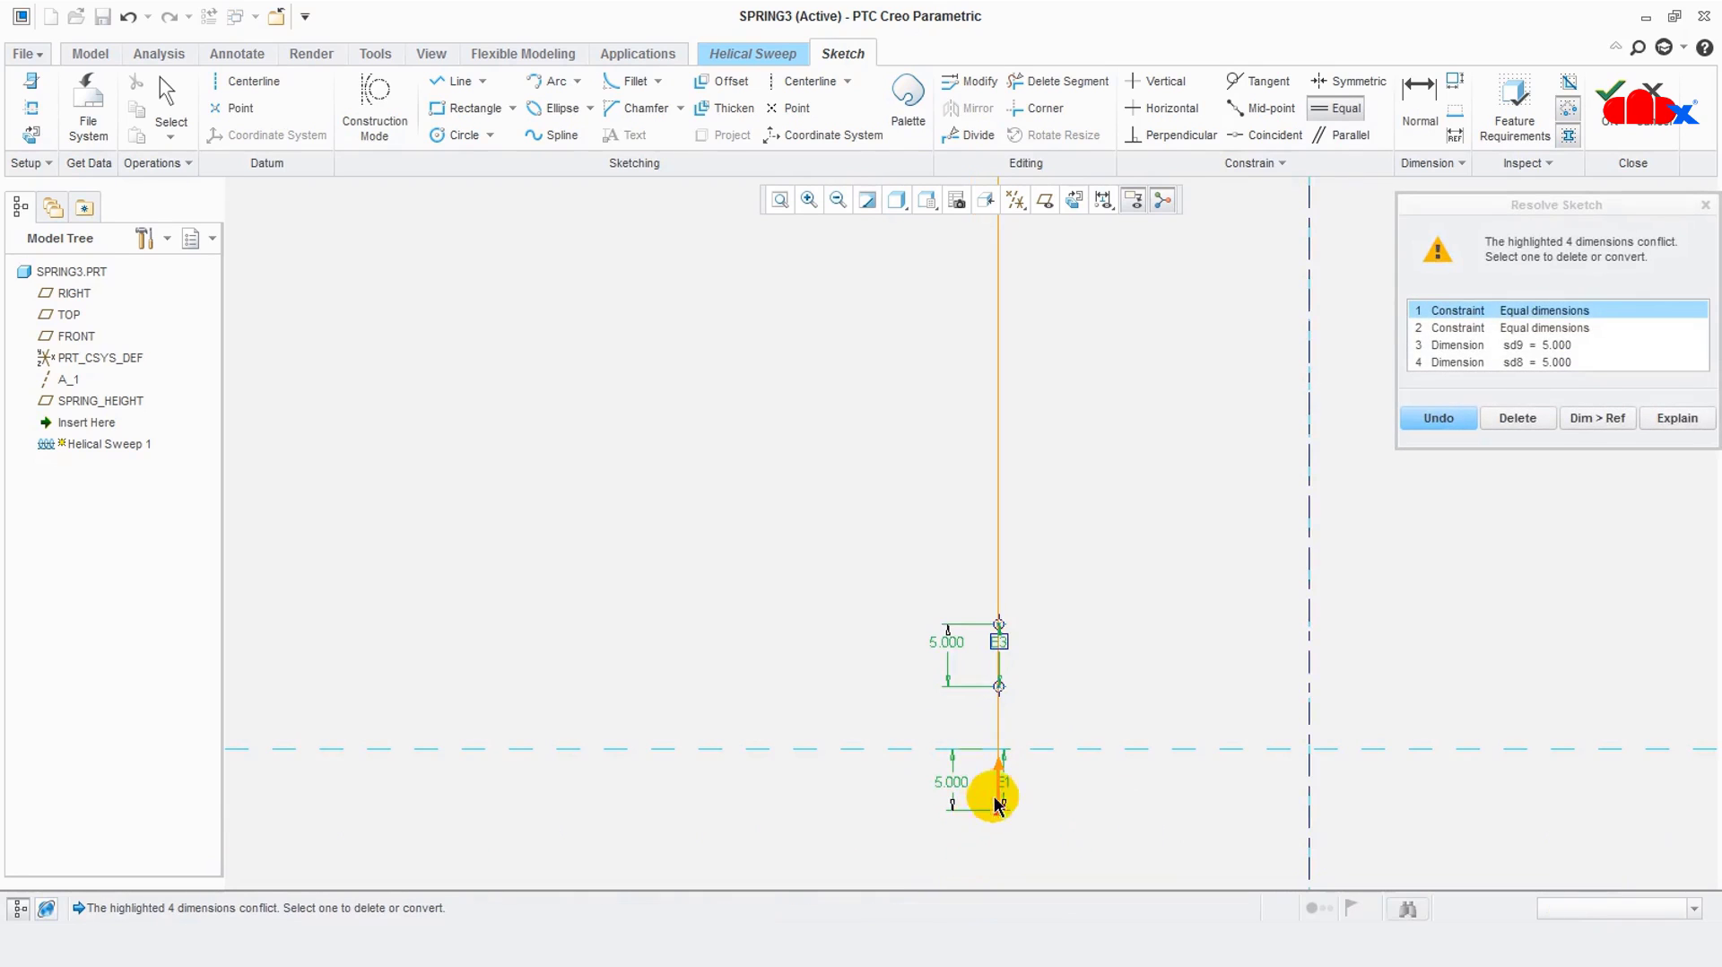
left_click(1435, 420)
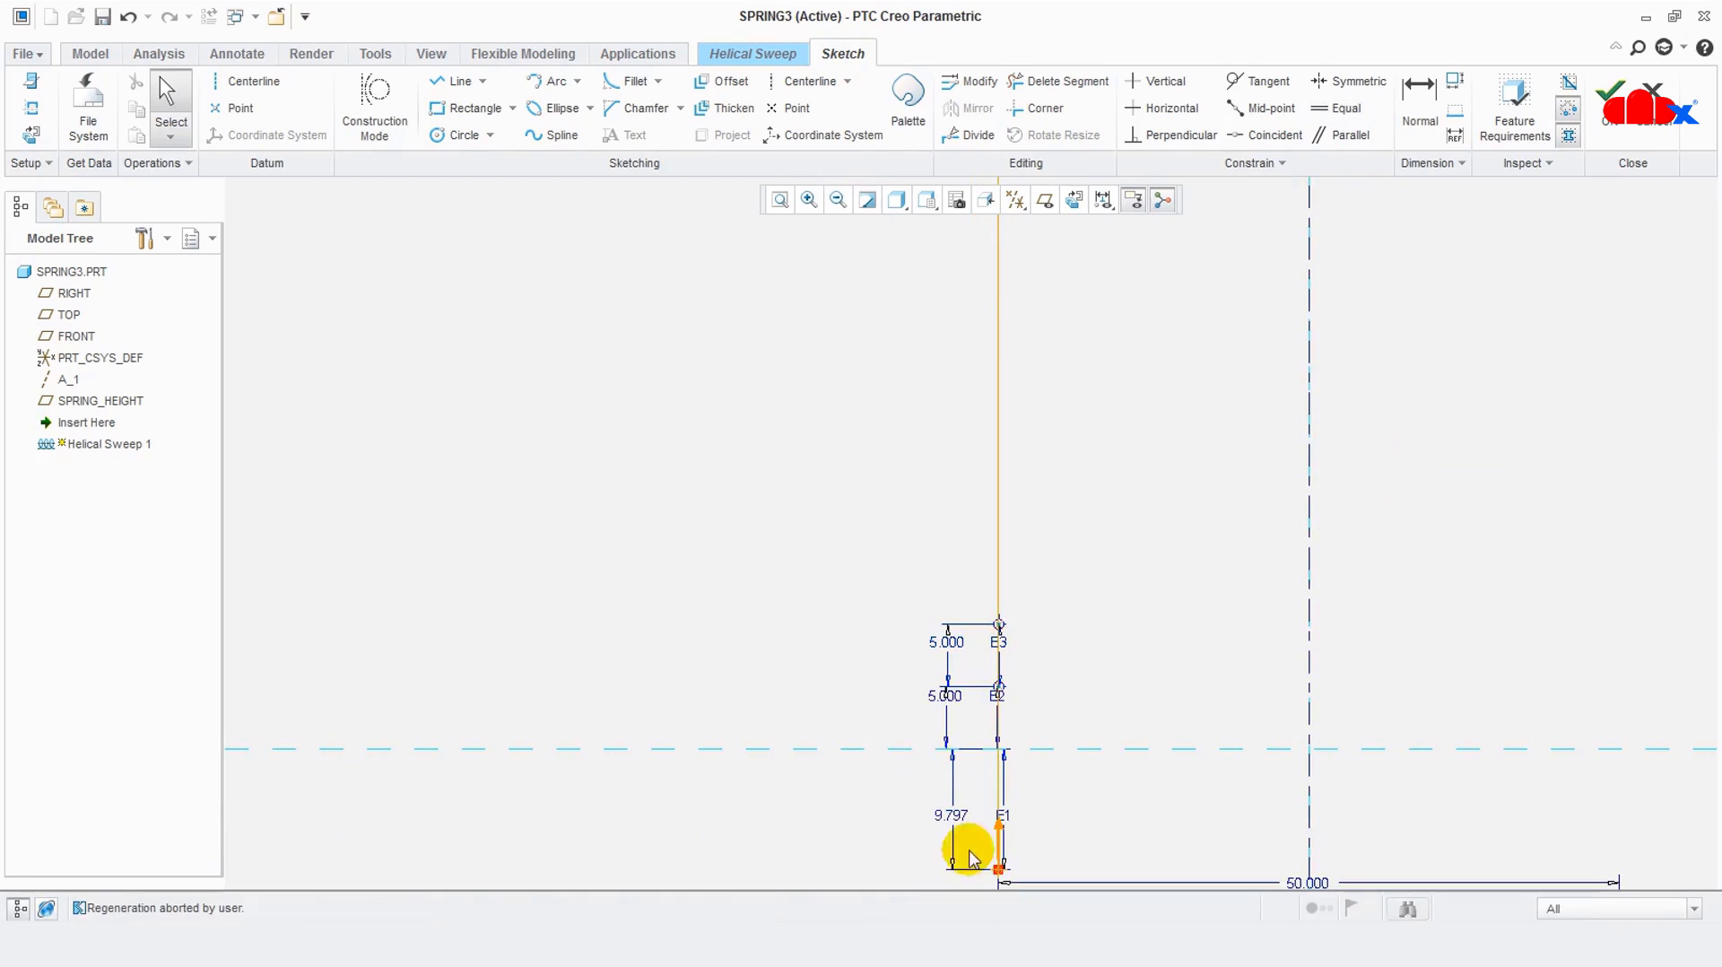
double_click(951, 815)
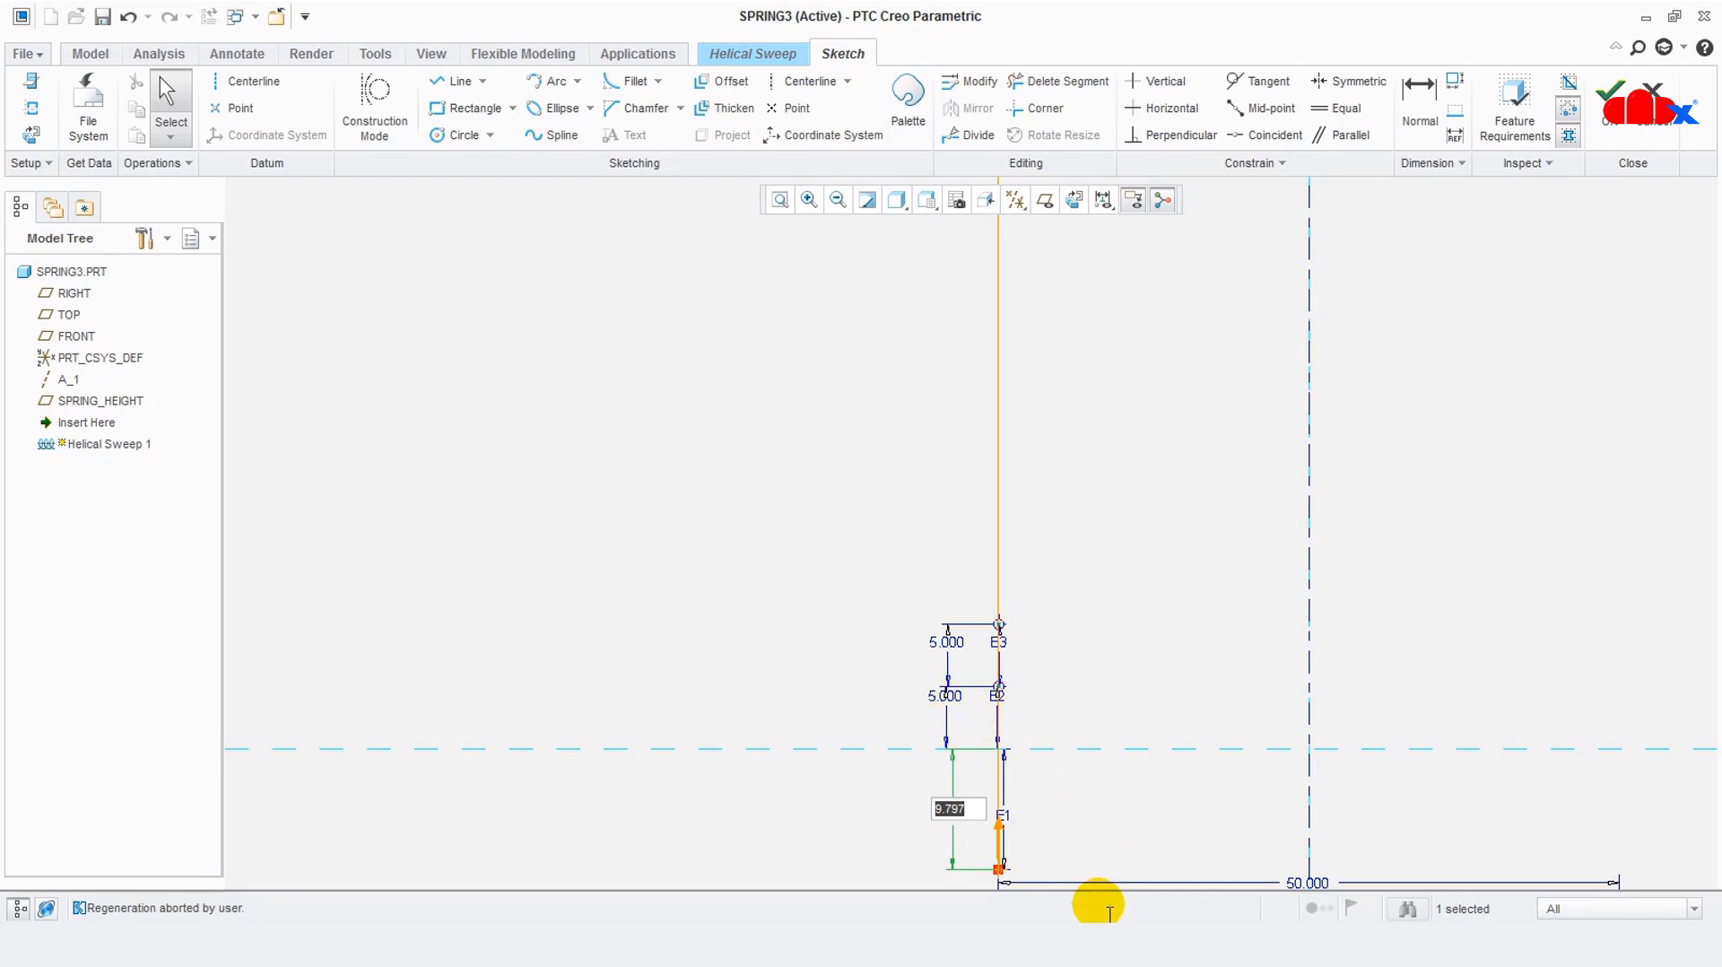
type("1.")
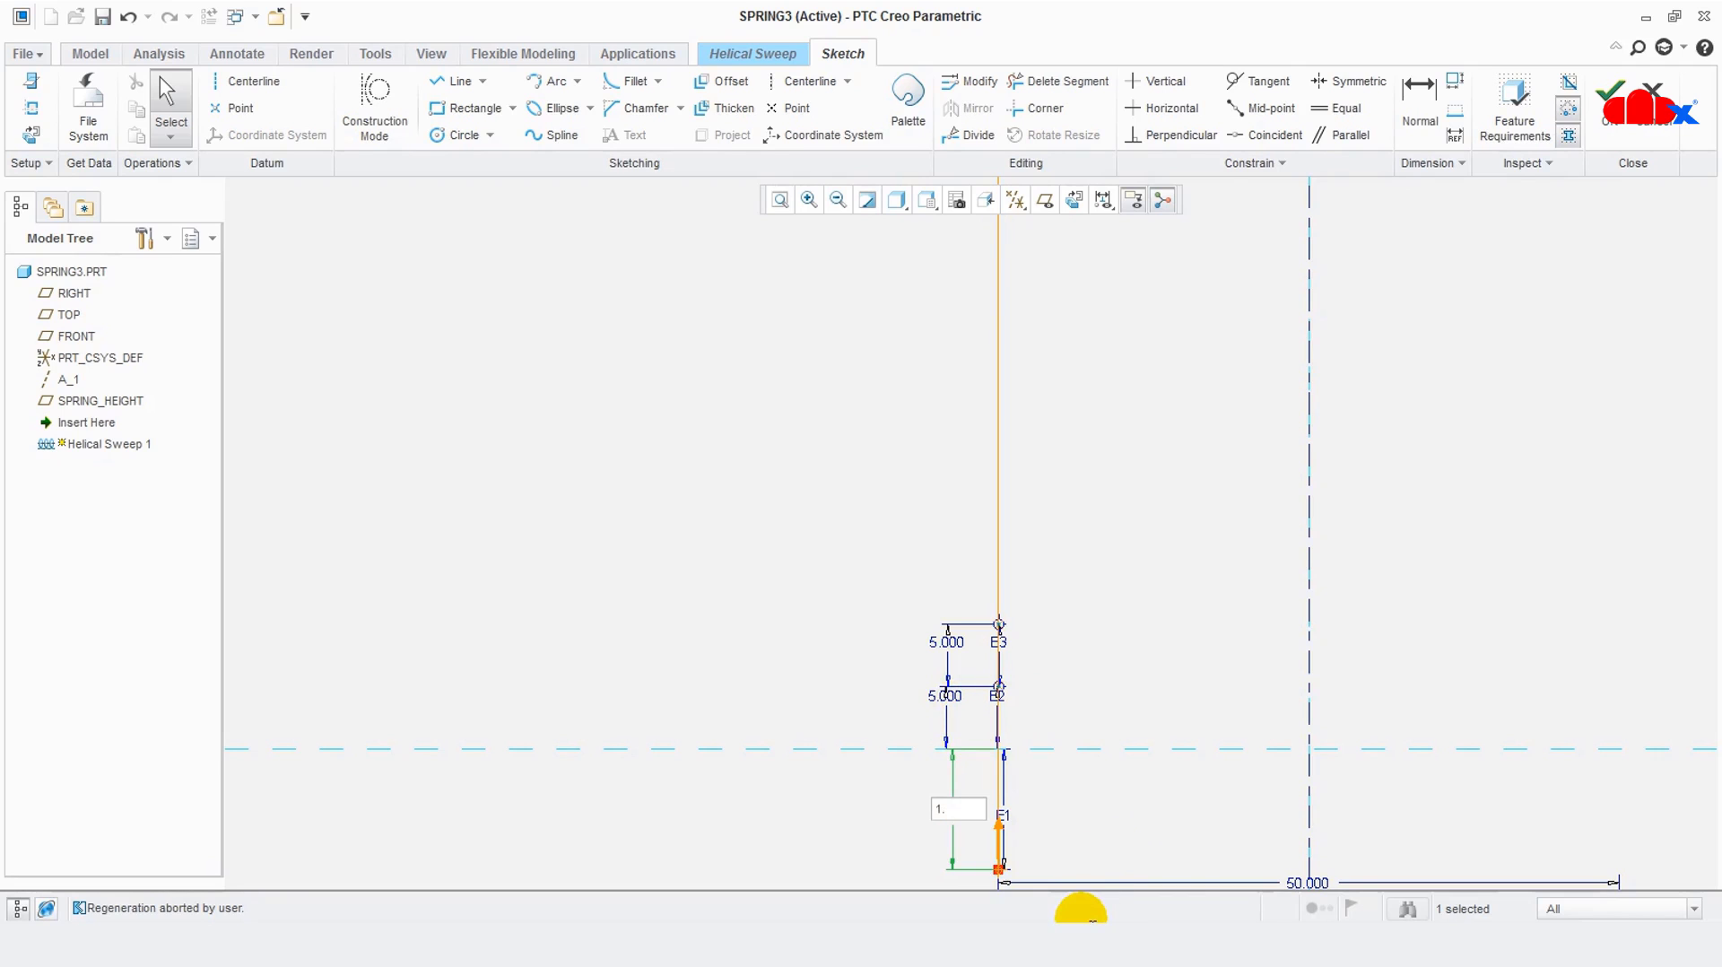
type("5")
key("Return")
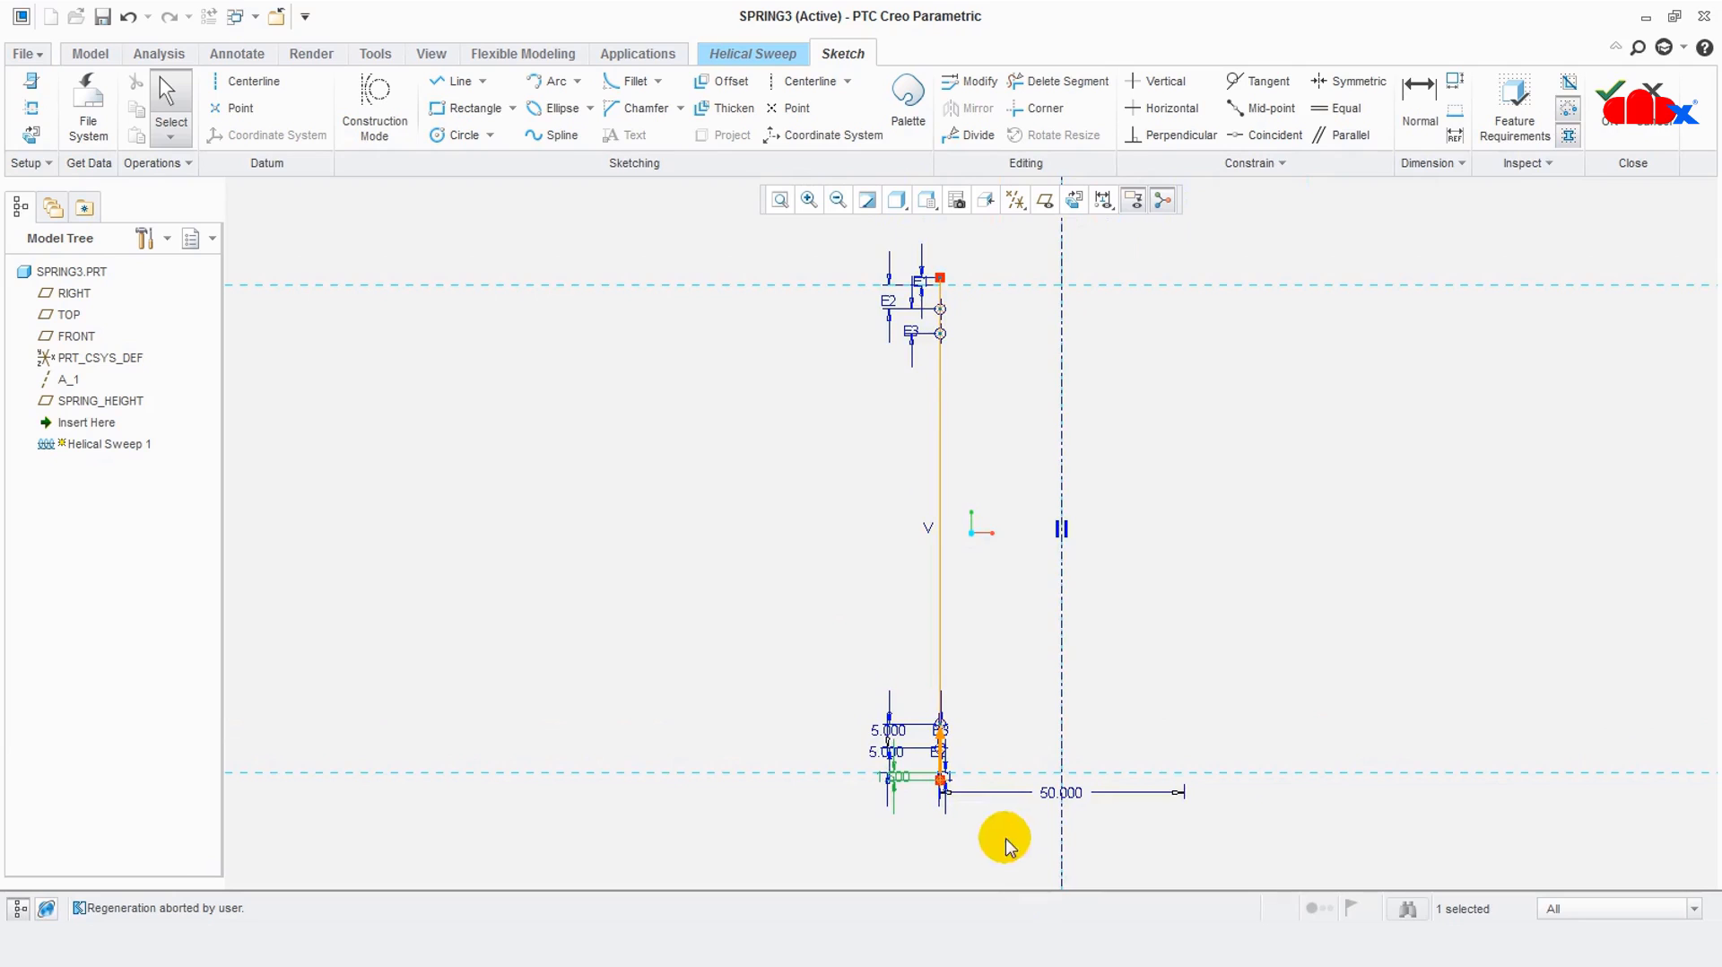
Review the spring length, wire diameter and pitch values in the Word document and return to the Creo sketch
scroll(1004, 834, "down", 5)
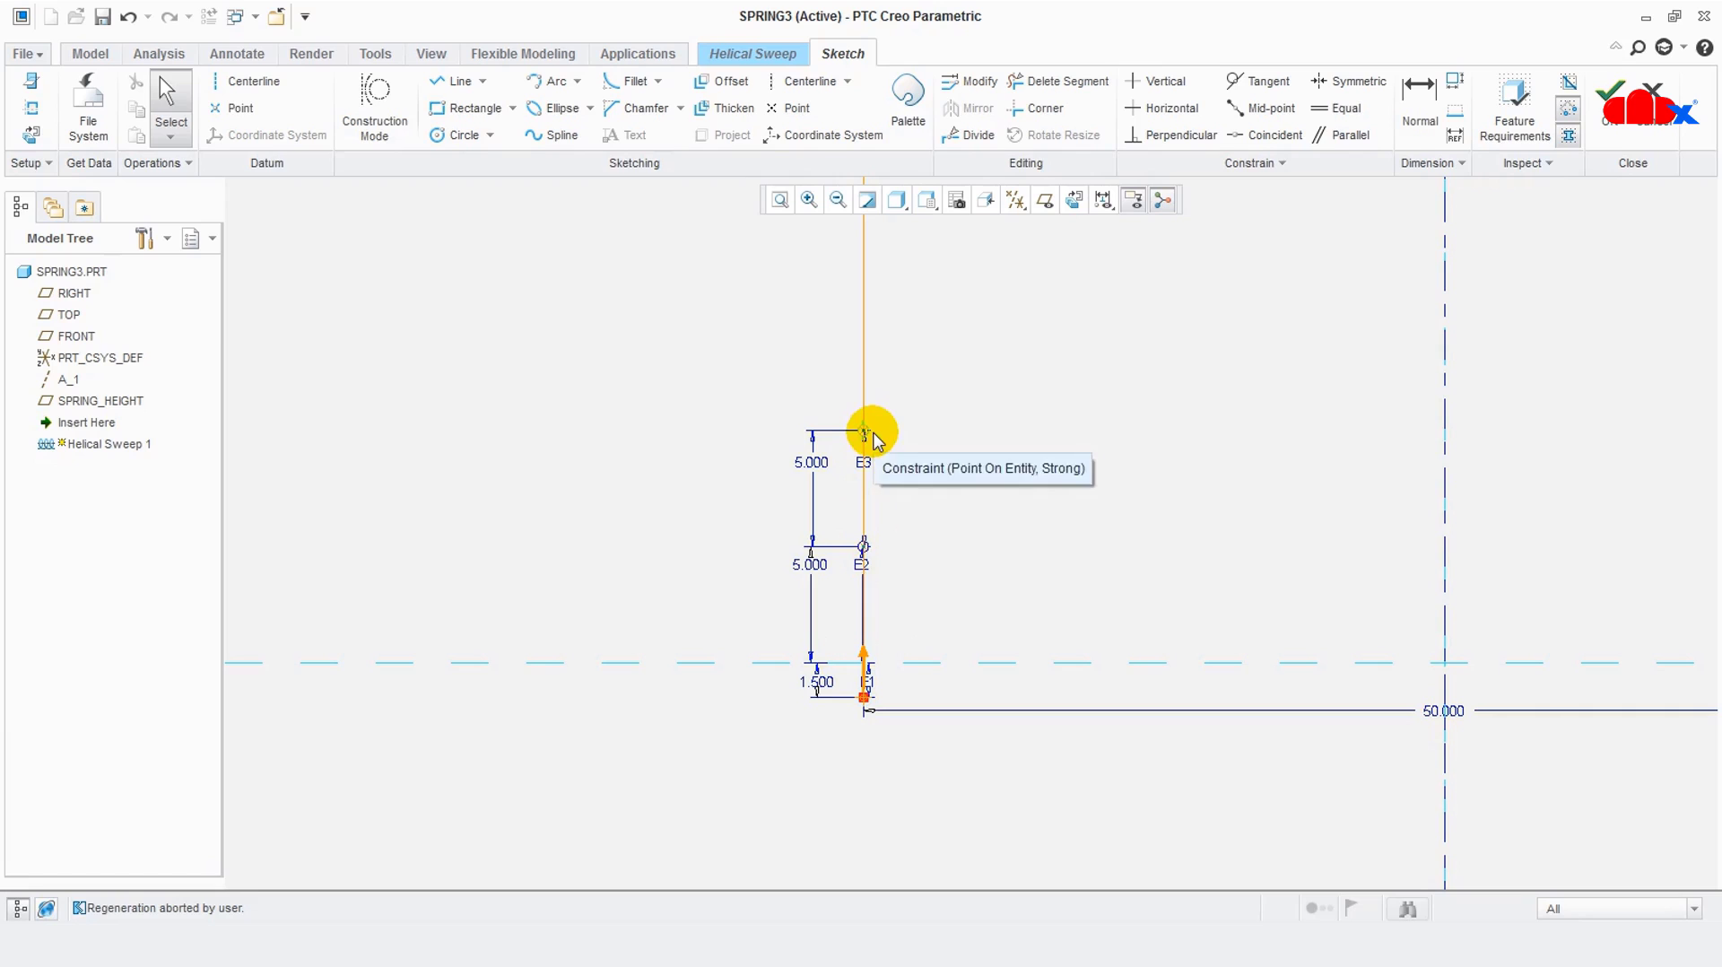
mouse_move(864, 432)
left_mouse_down()
mouse_move(870, 720)
mouse_move(880, 664)
left_mouse_up()
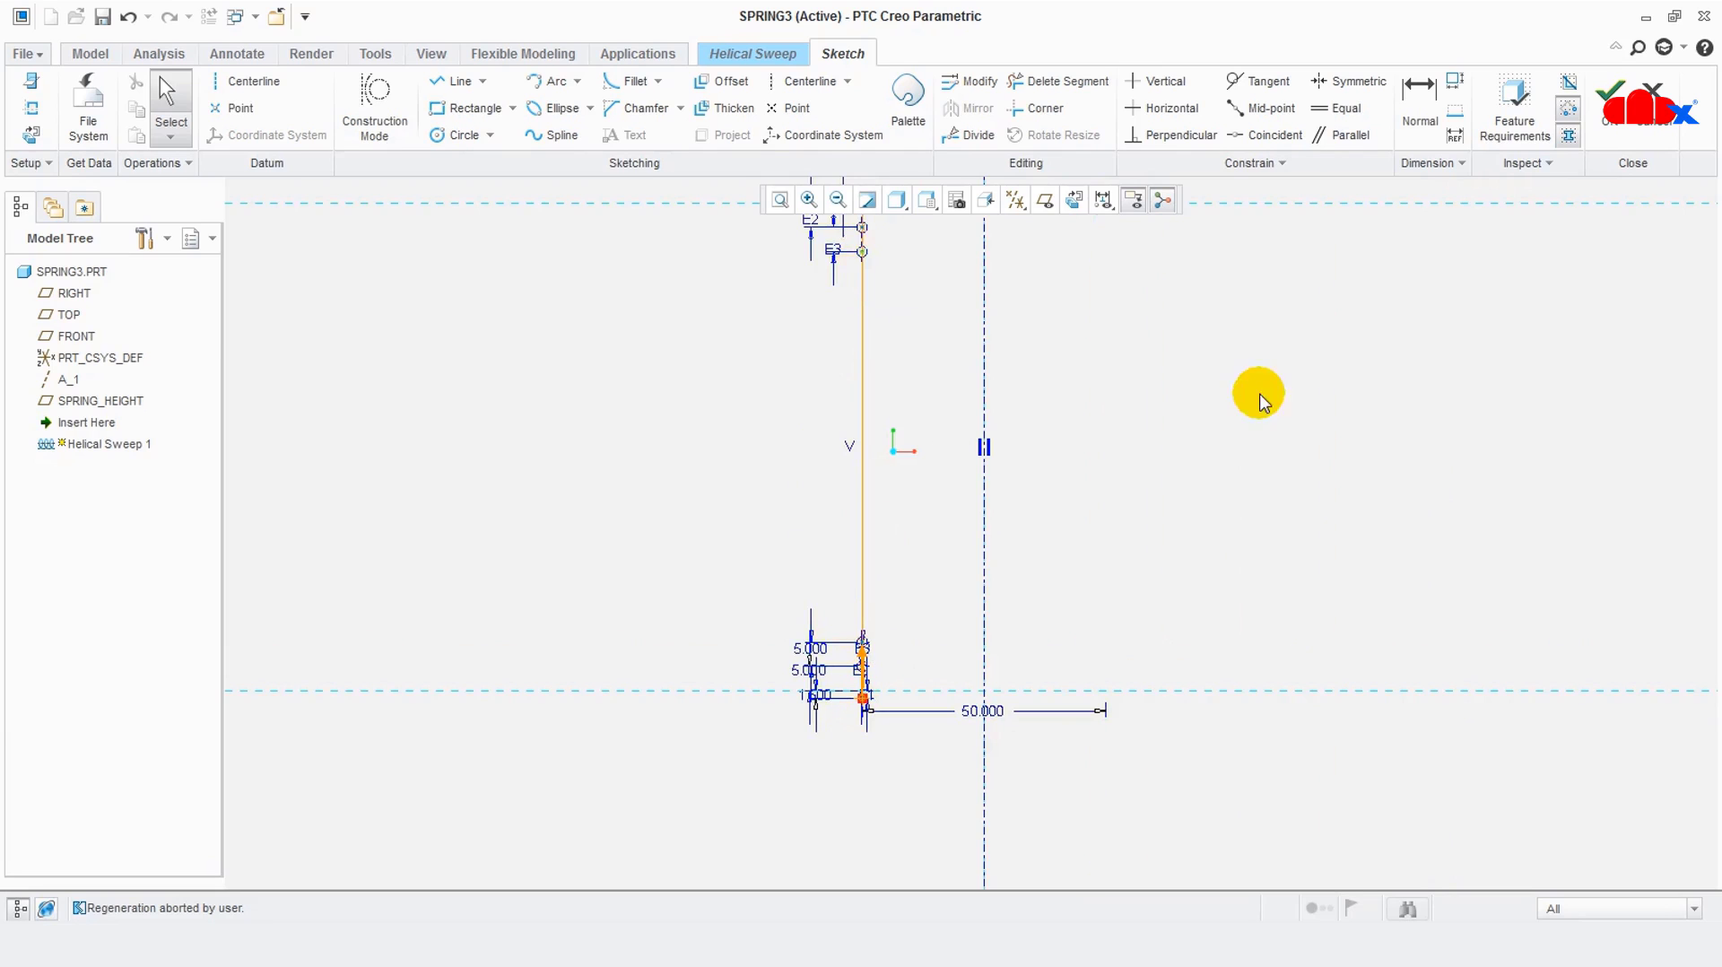
left_click(1076, 943)
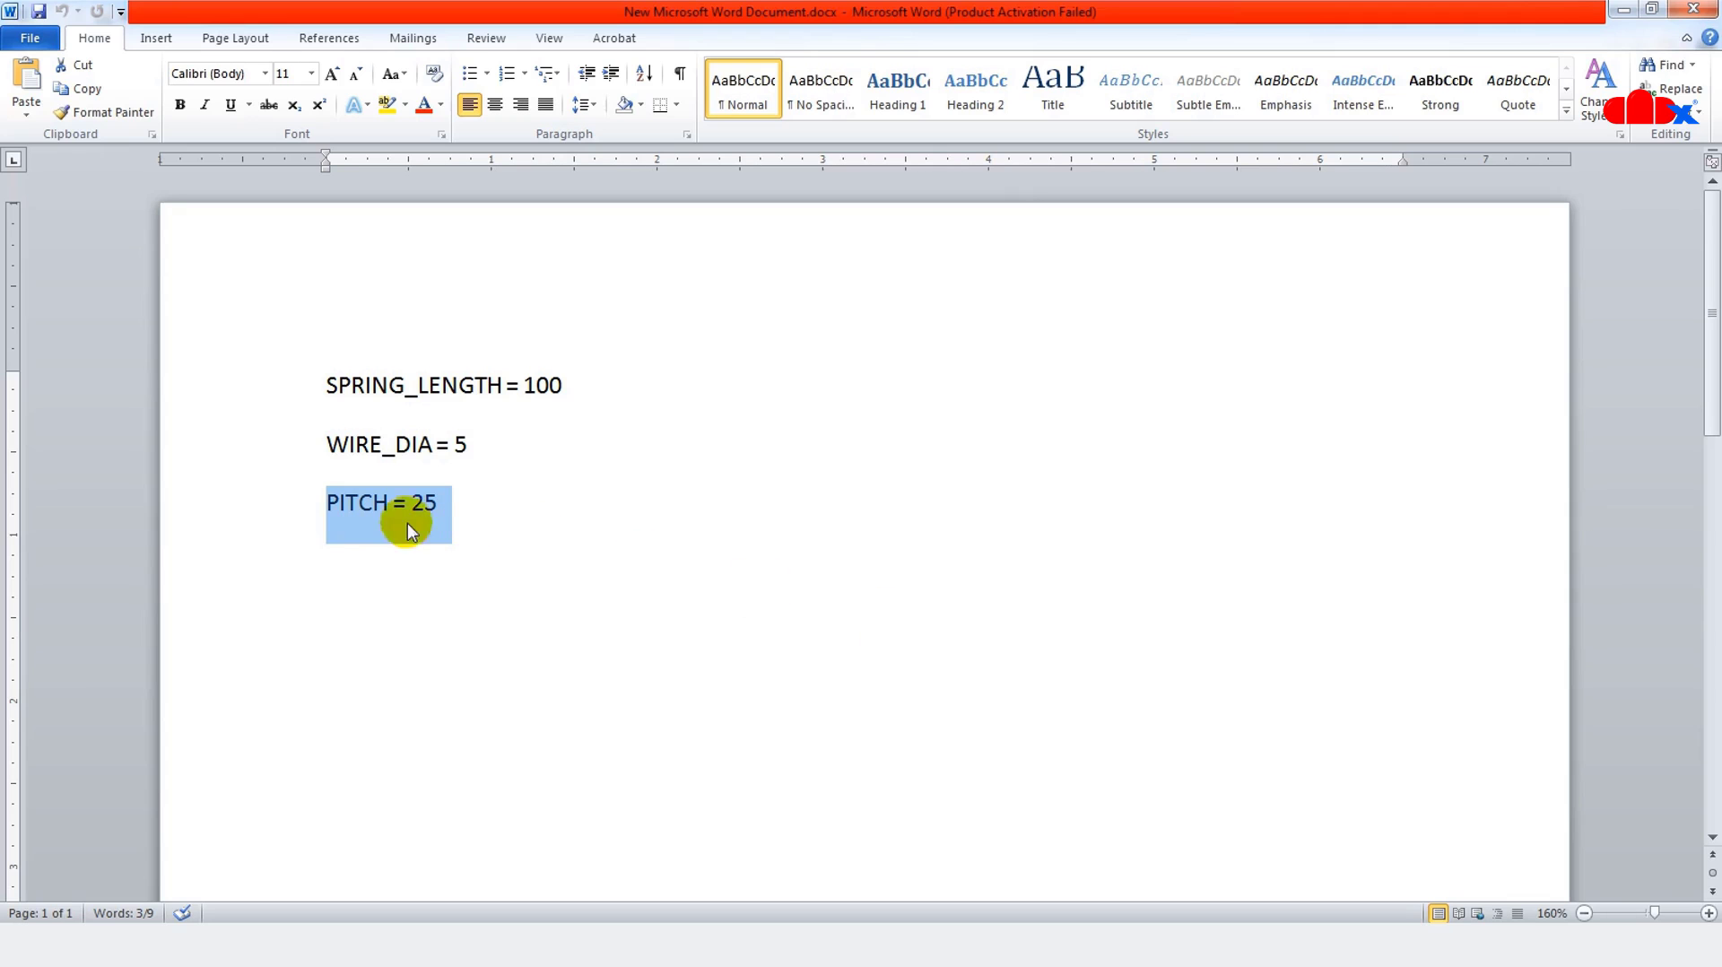
left_click(915, 945)
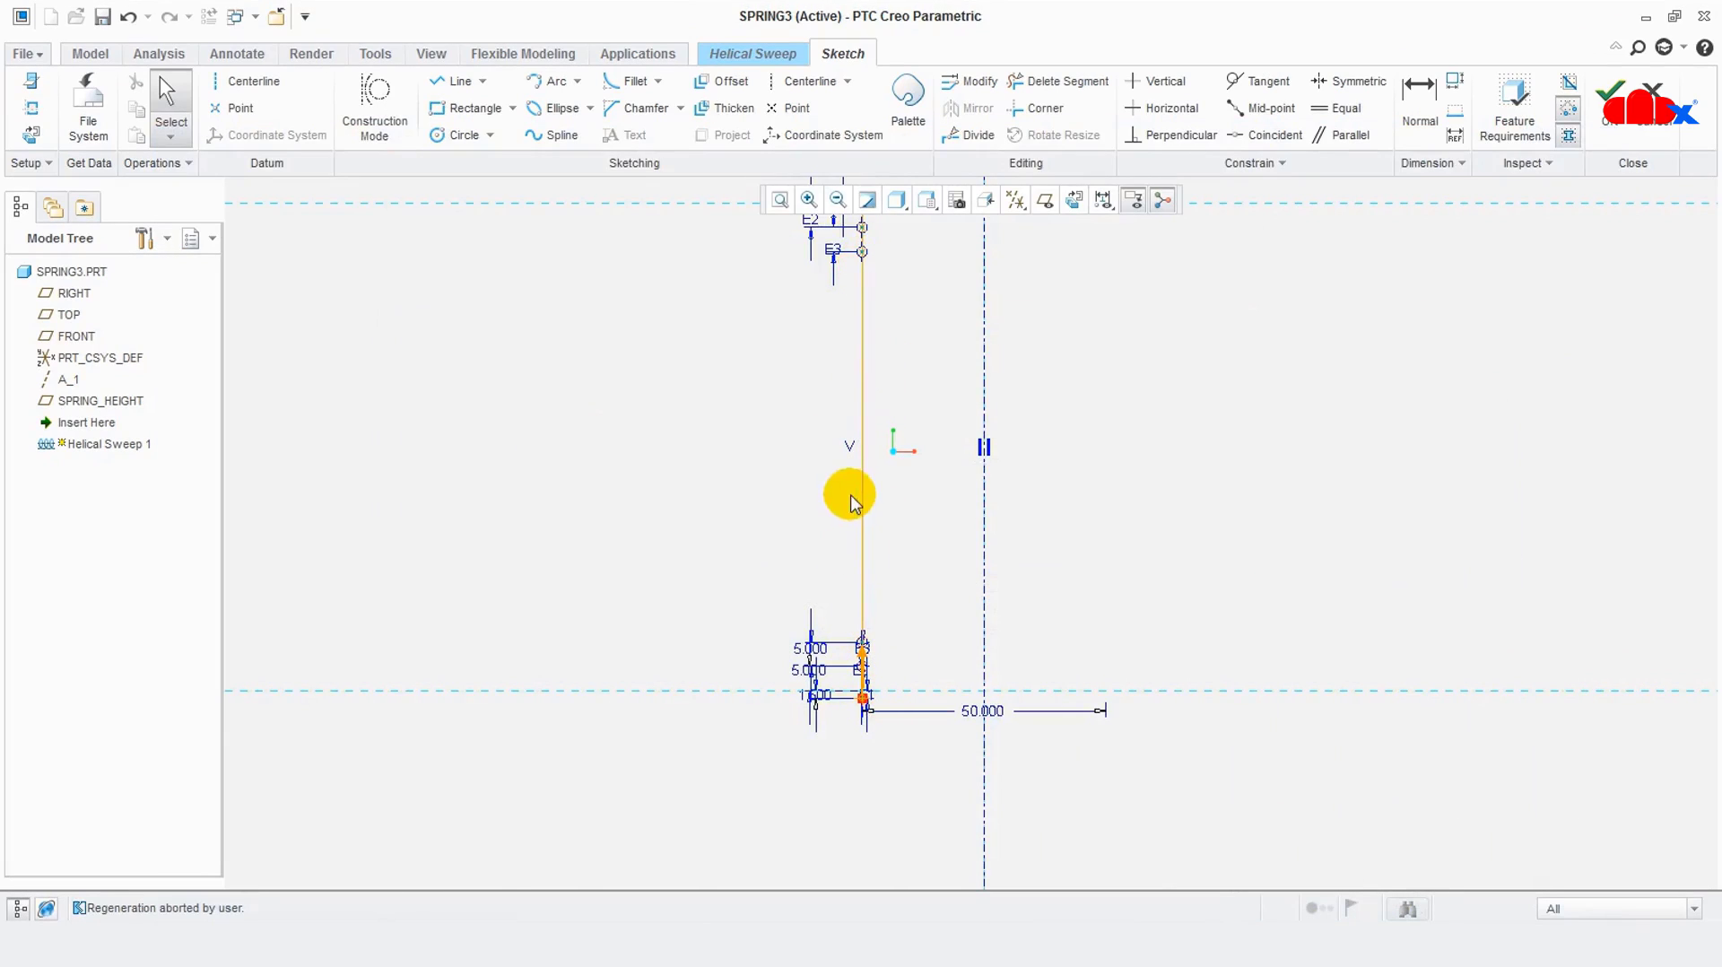
Examine the datum points and their dimensions near the TOP and SPRING_HEIGHT references at both ends of the profile line
scroll(897, 648, "up", 2)
scroll(888, 645, "down", 1)
scroll(864, 730, "up", 2)
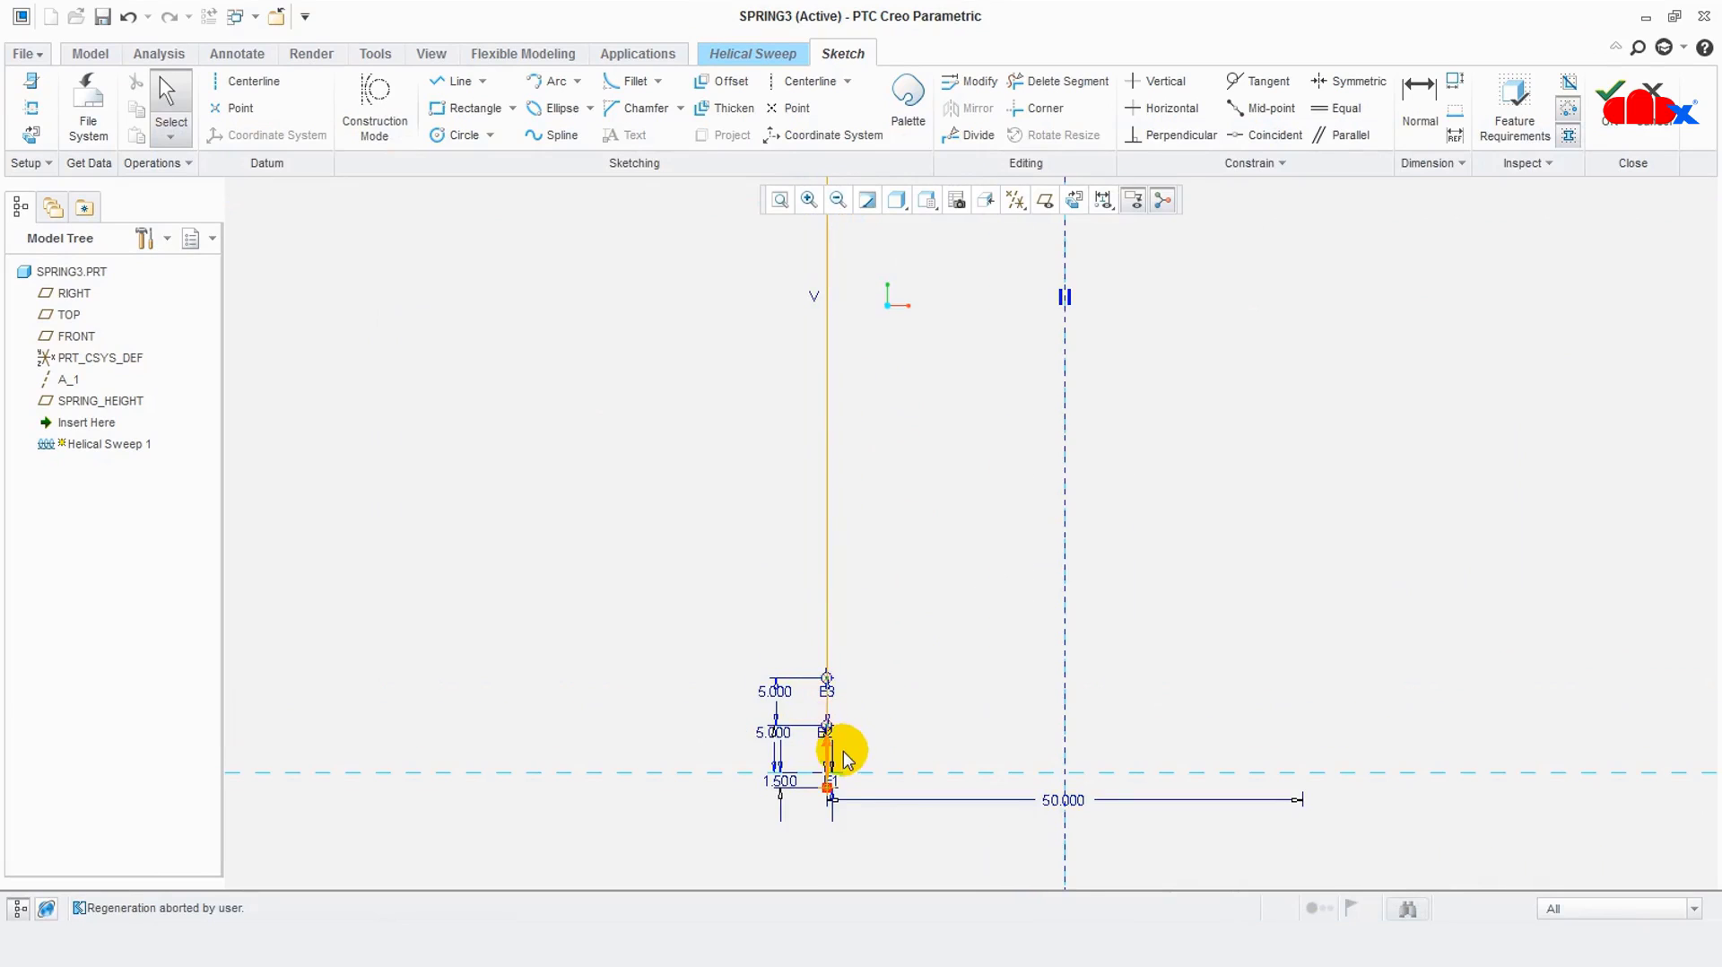
scroll(844, 749, "up", 3)
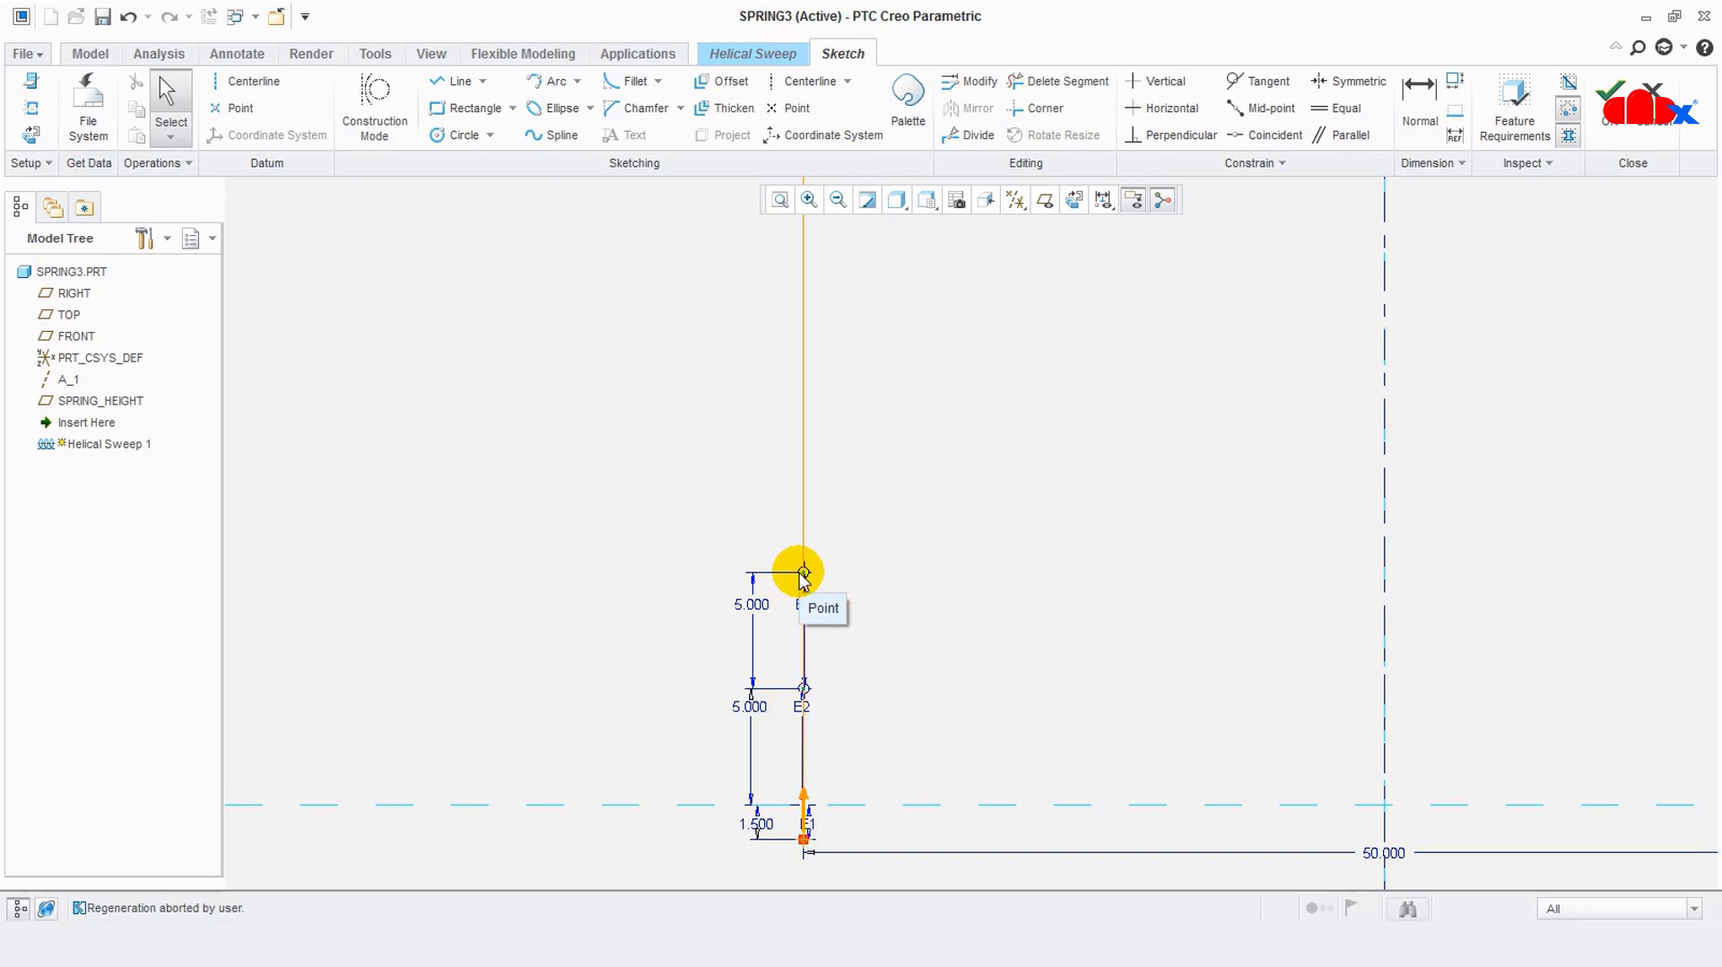
scroll(879, 646, "down", 1)
left_click(820, 599)
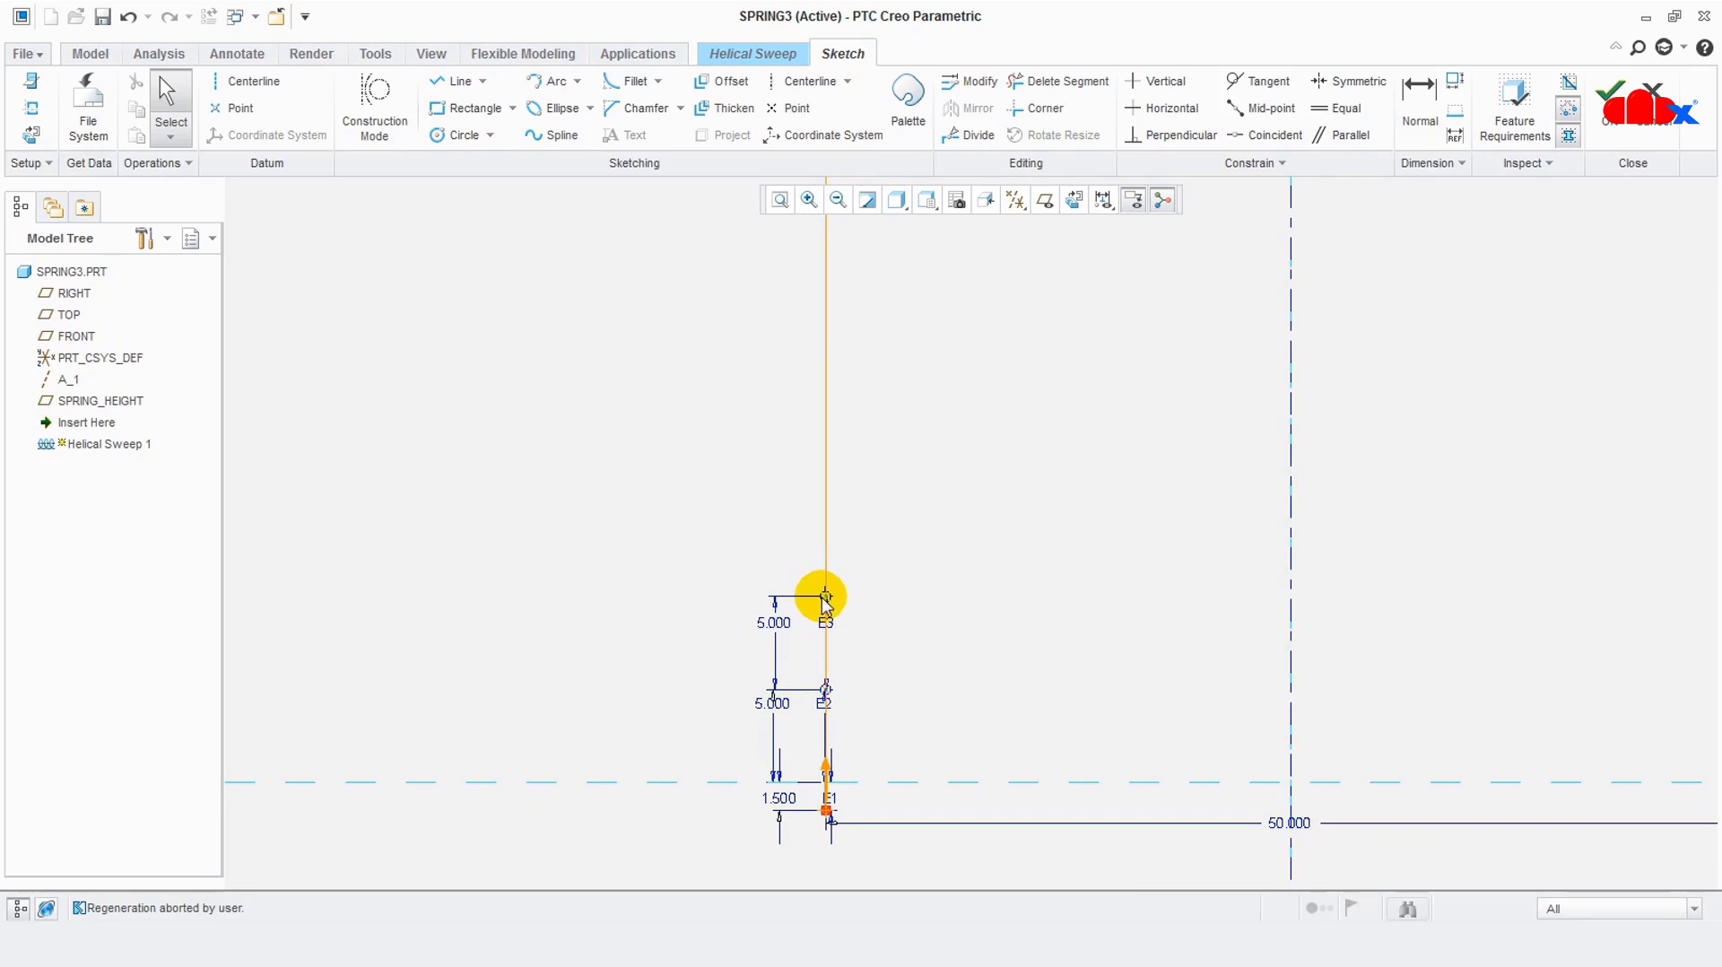
scroll(877, 769, "down", 2)
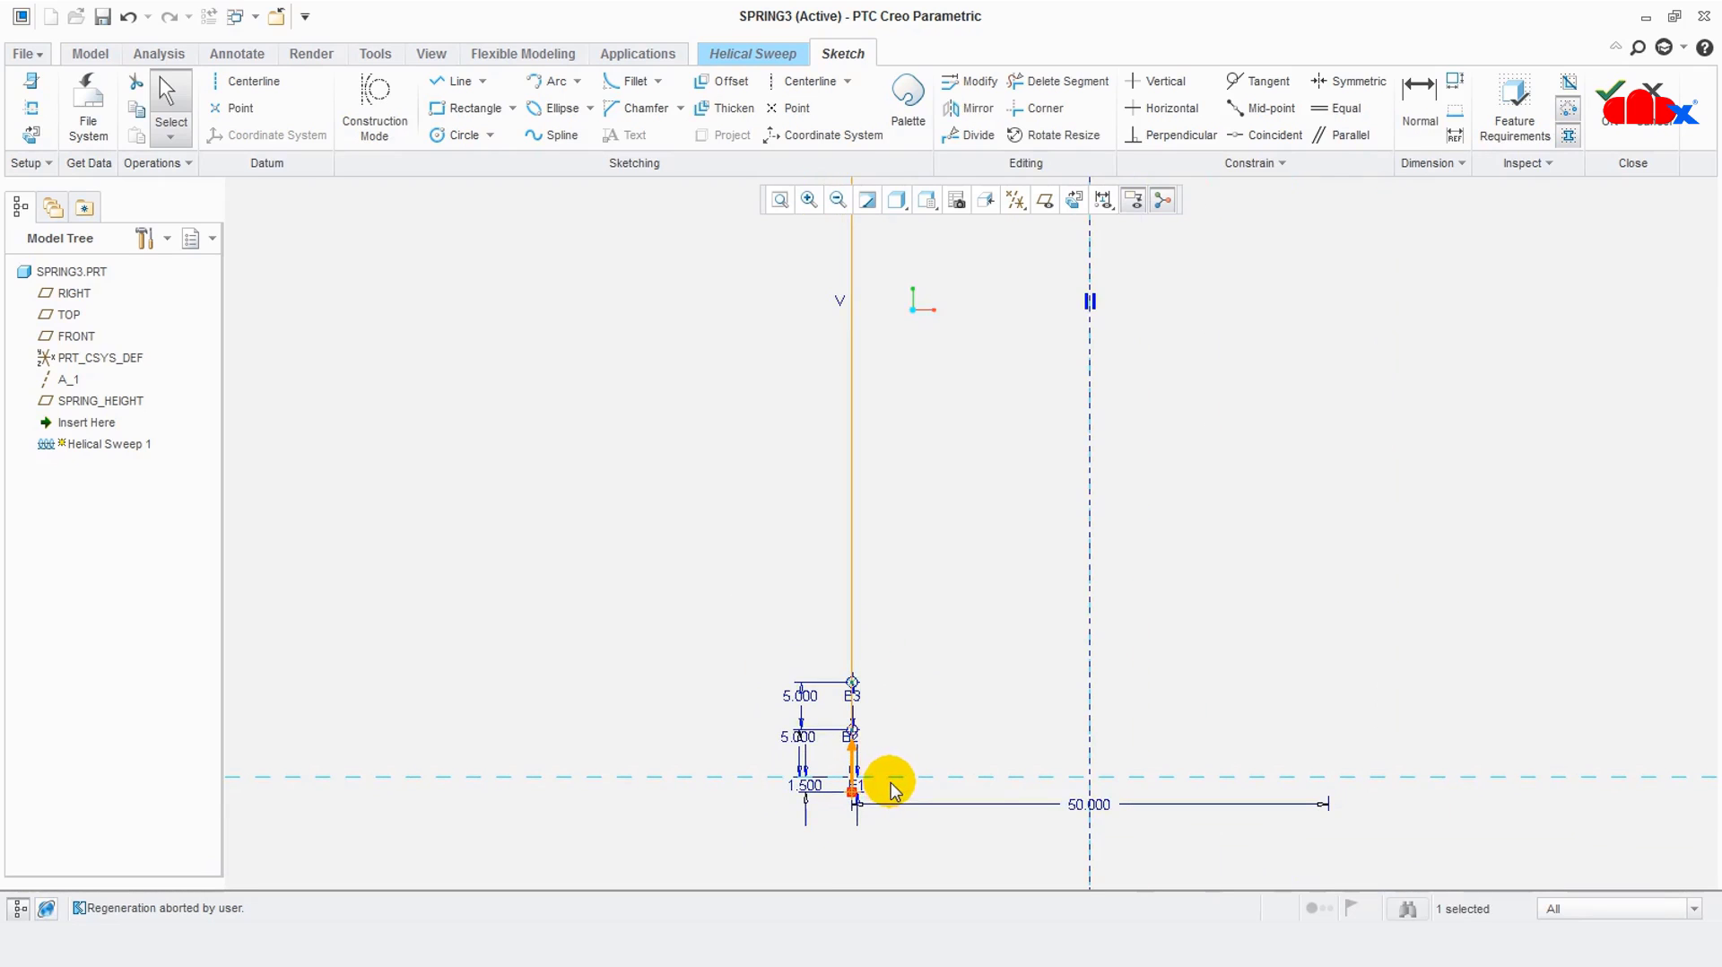
scroll(972, 669, "down", 1)
scroll(993, 601, "up", 2)
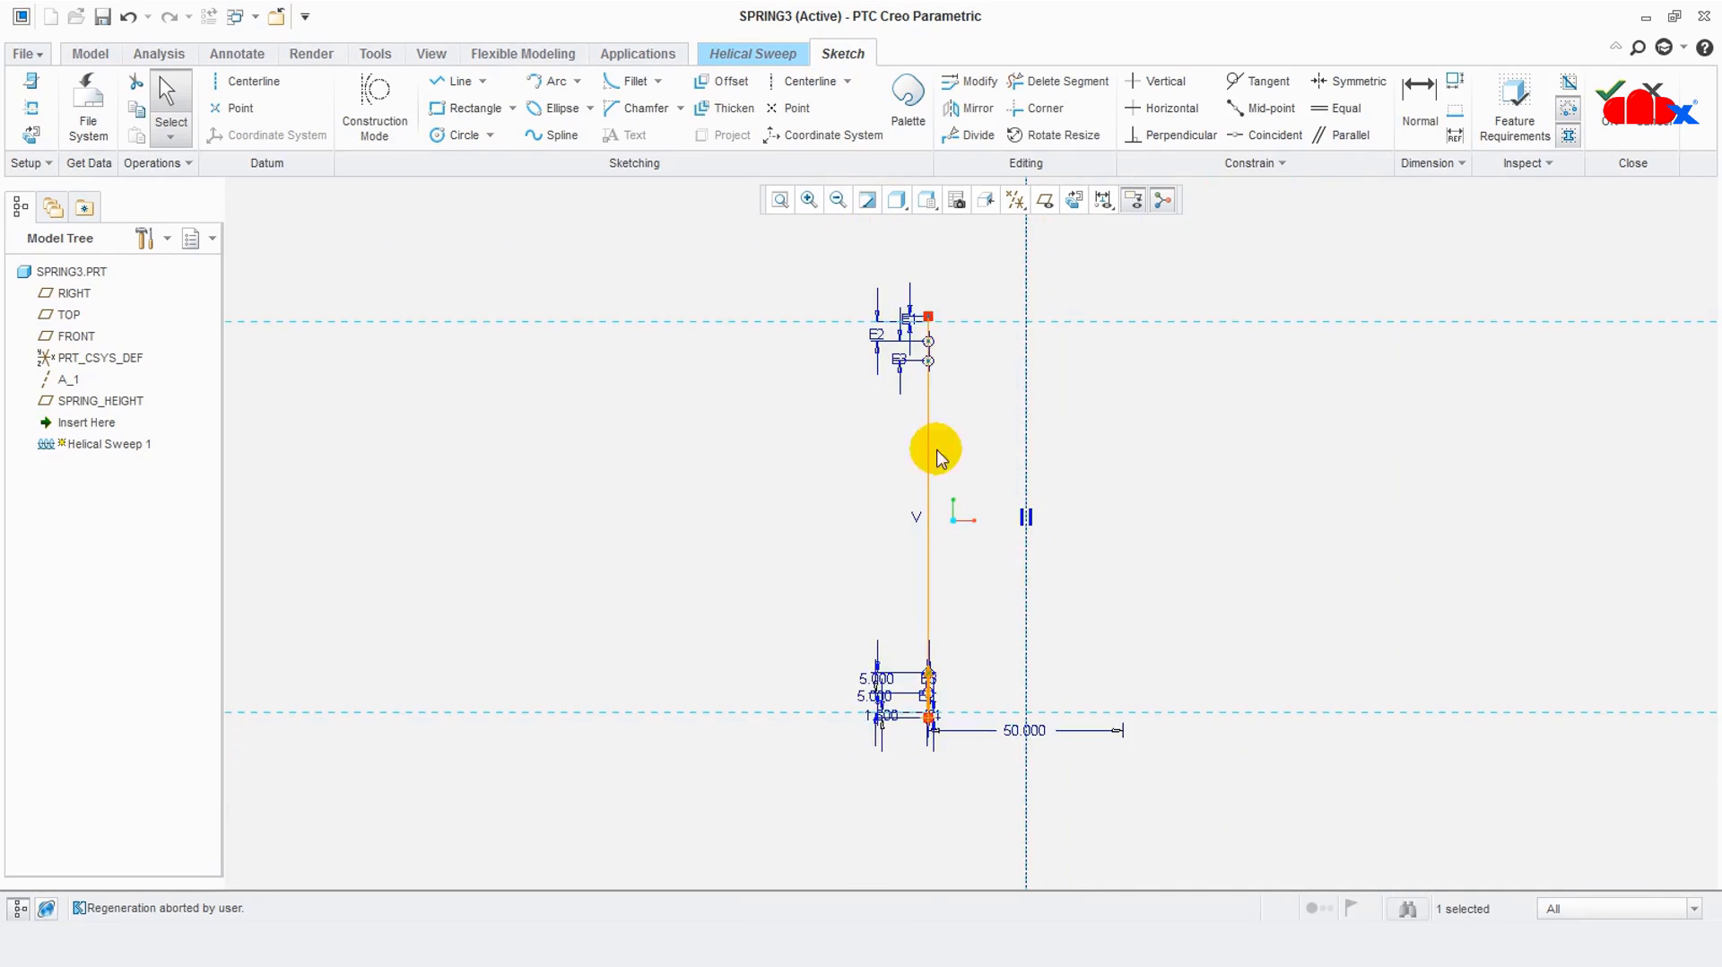
scroll(929, 364, "down", 2)
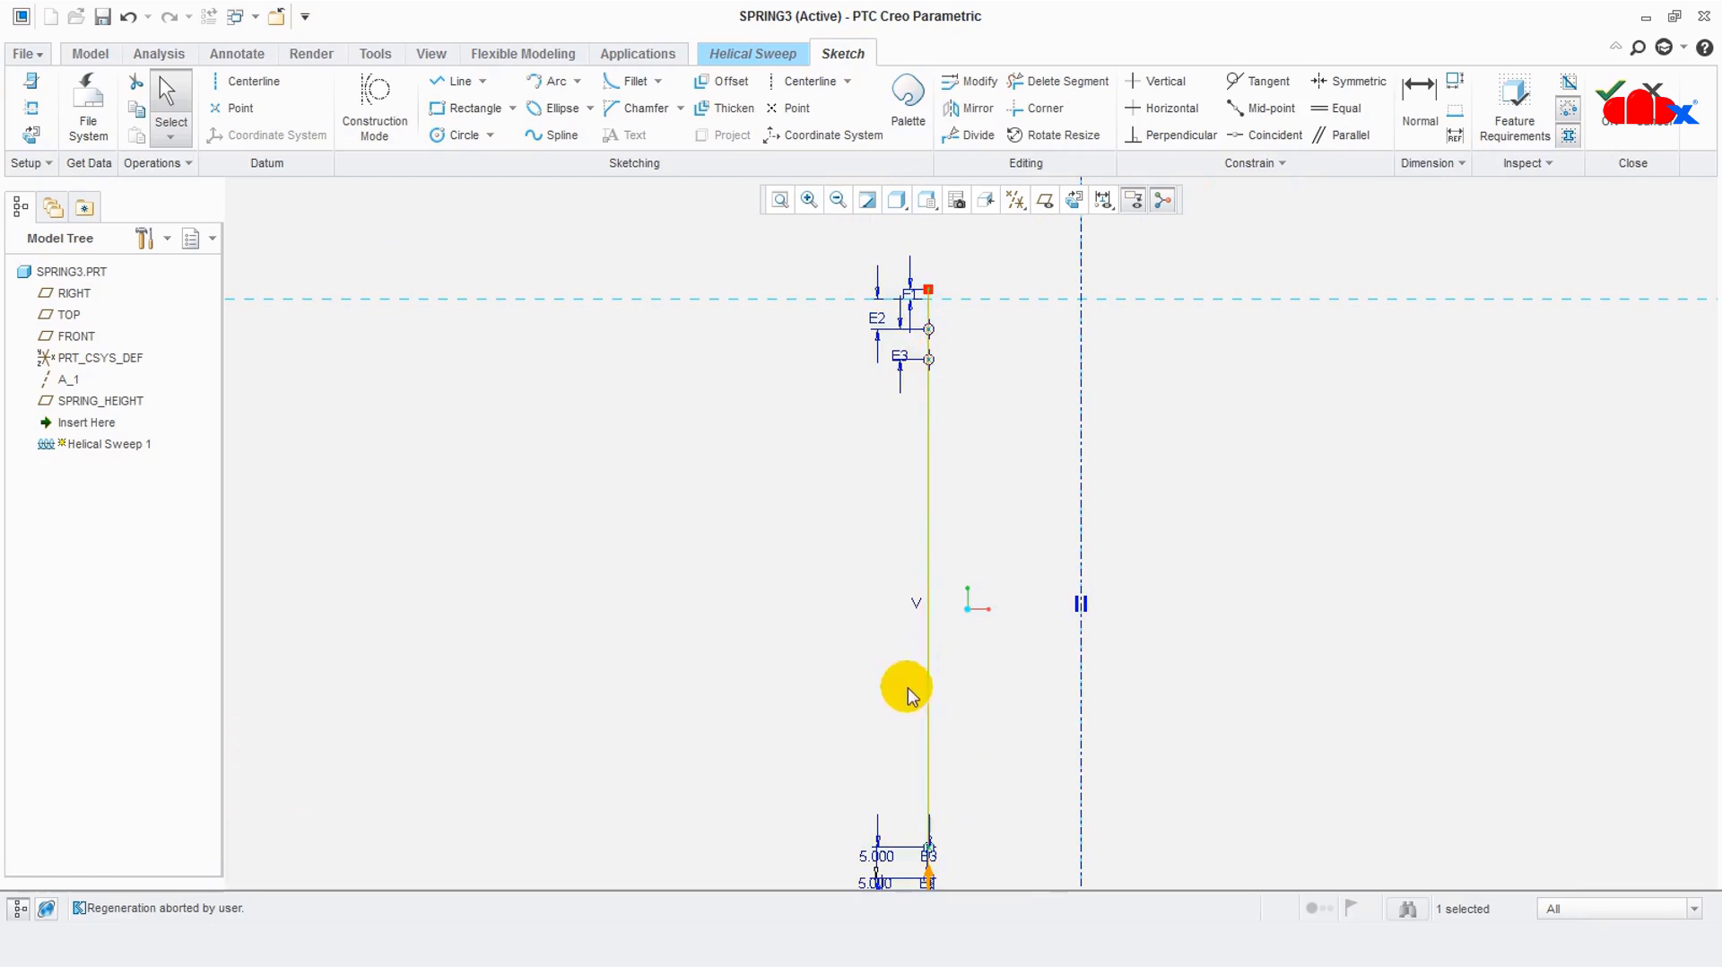
scroll(937, 359, "down", 3)
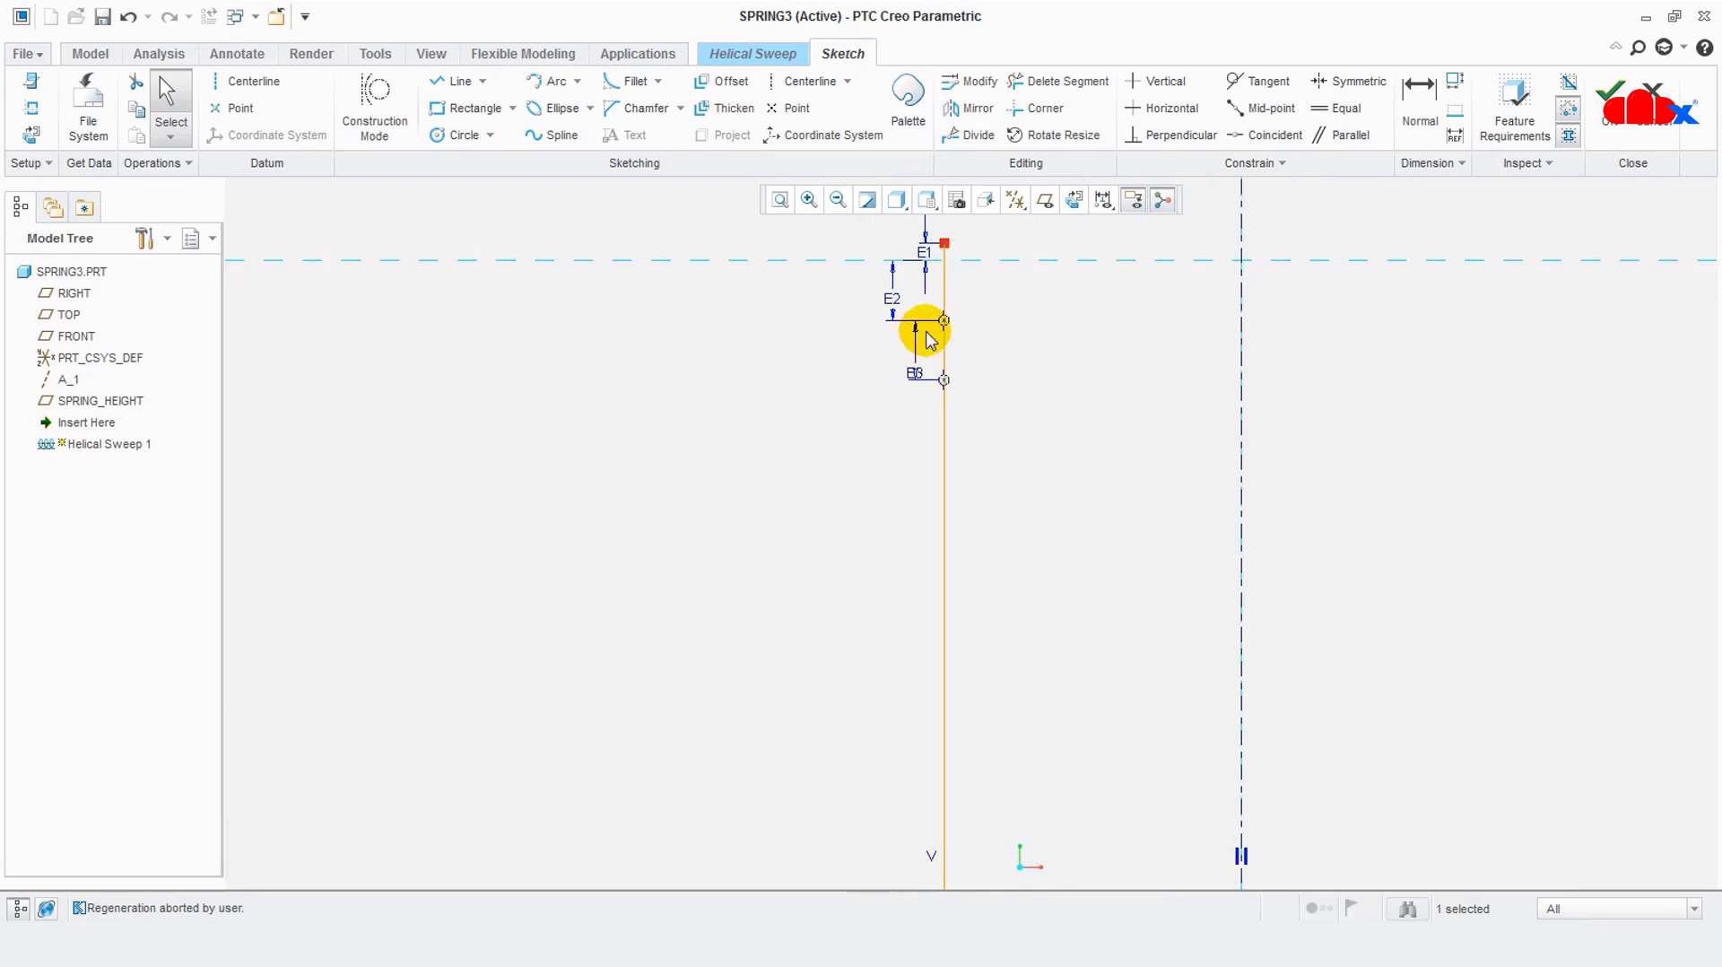
scroll(953, 390, "down", 1)
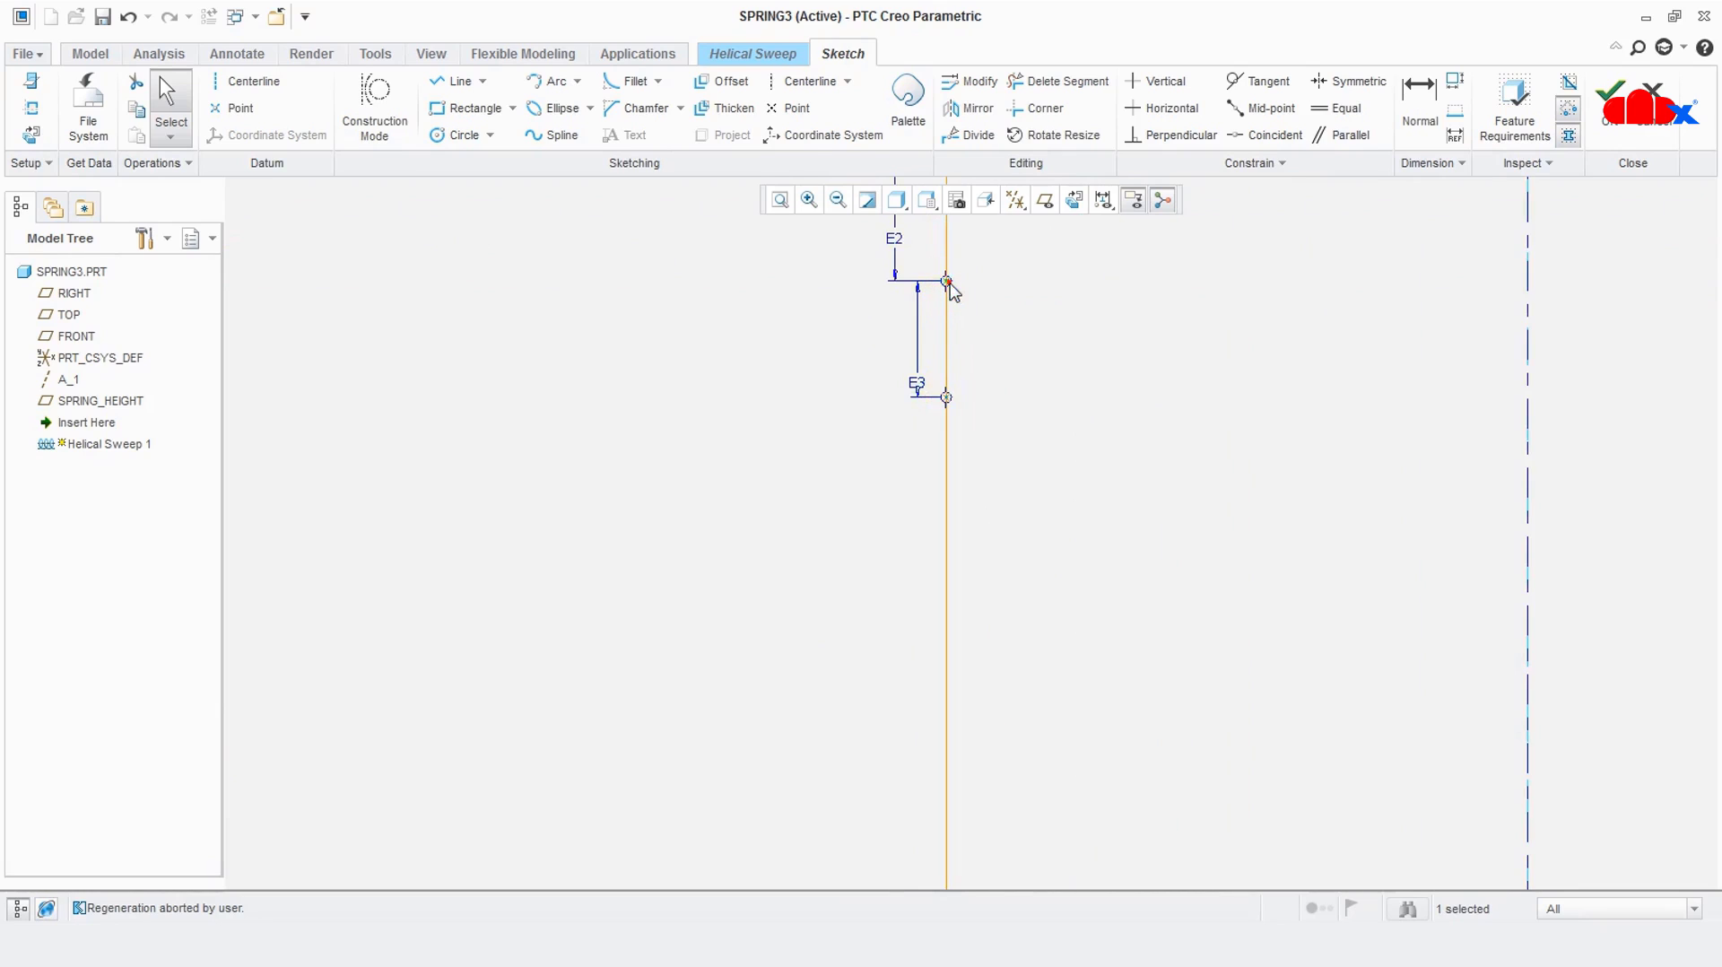
mouse_move(950, 288)
middle_mouse_down()
mouse_move(999, 680)
mouse_move(978, 468)
middle_mouse_up()
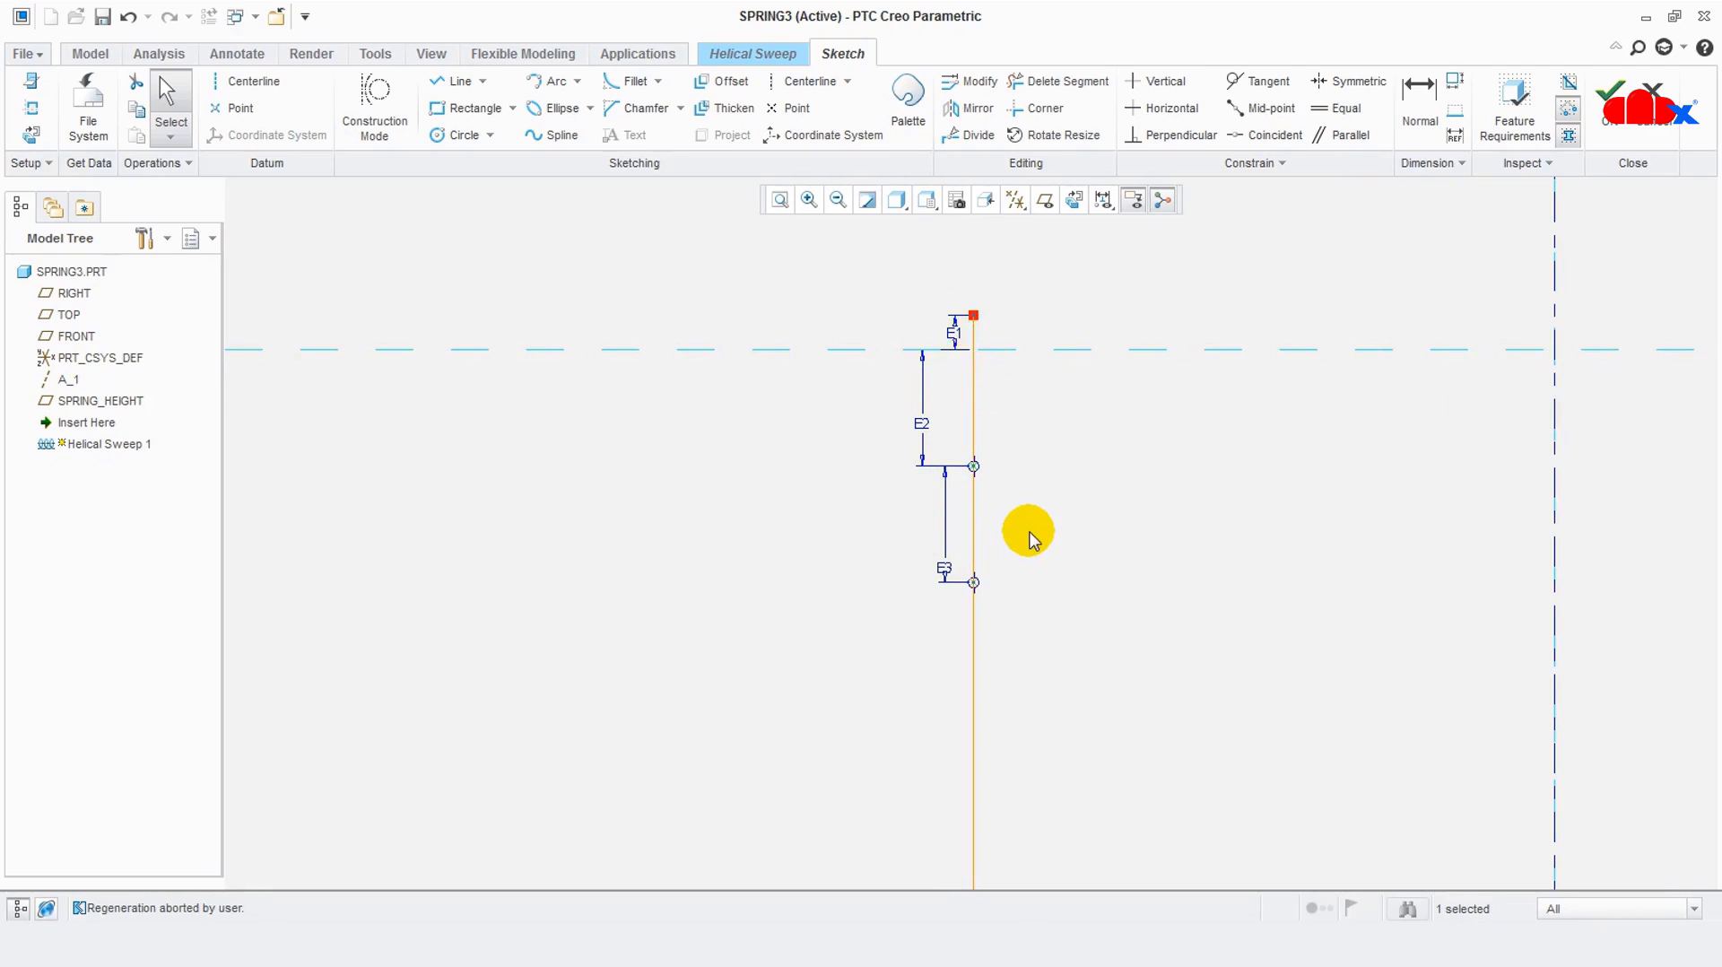
scroll(1037, 539, "down", 5)
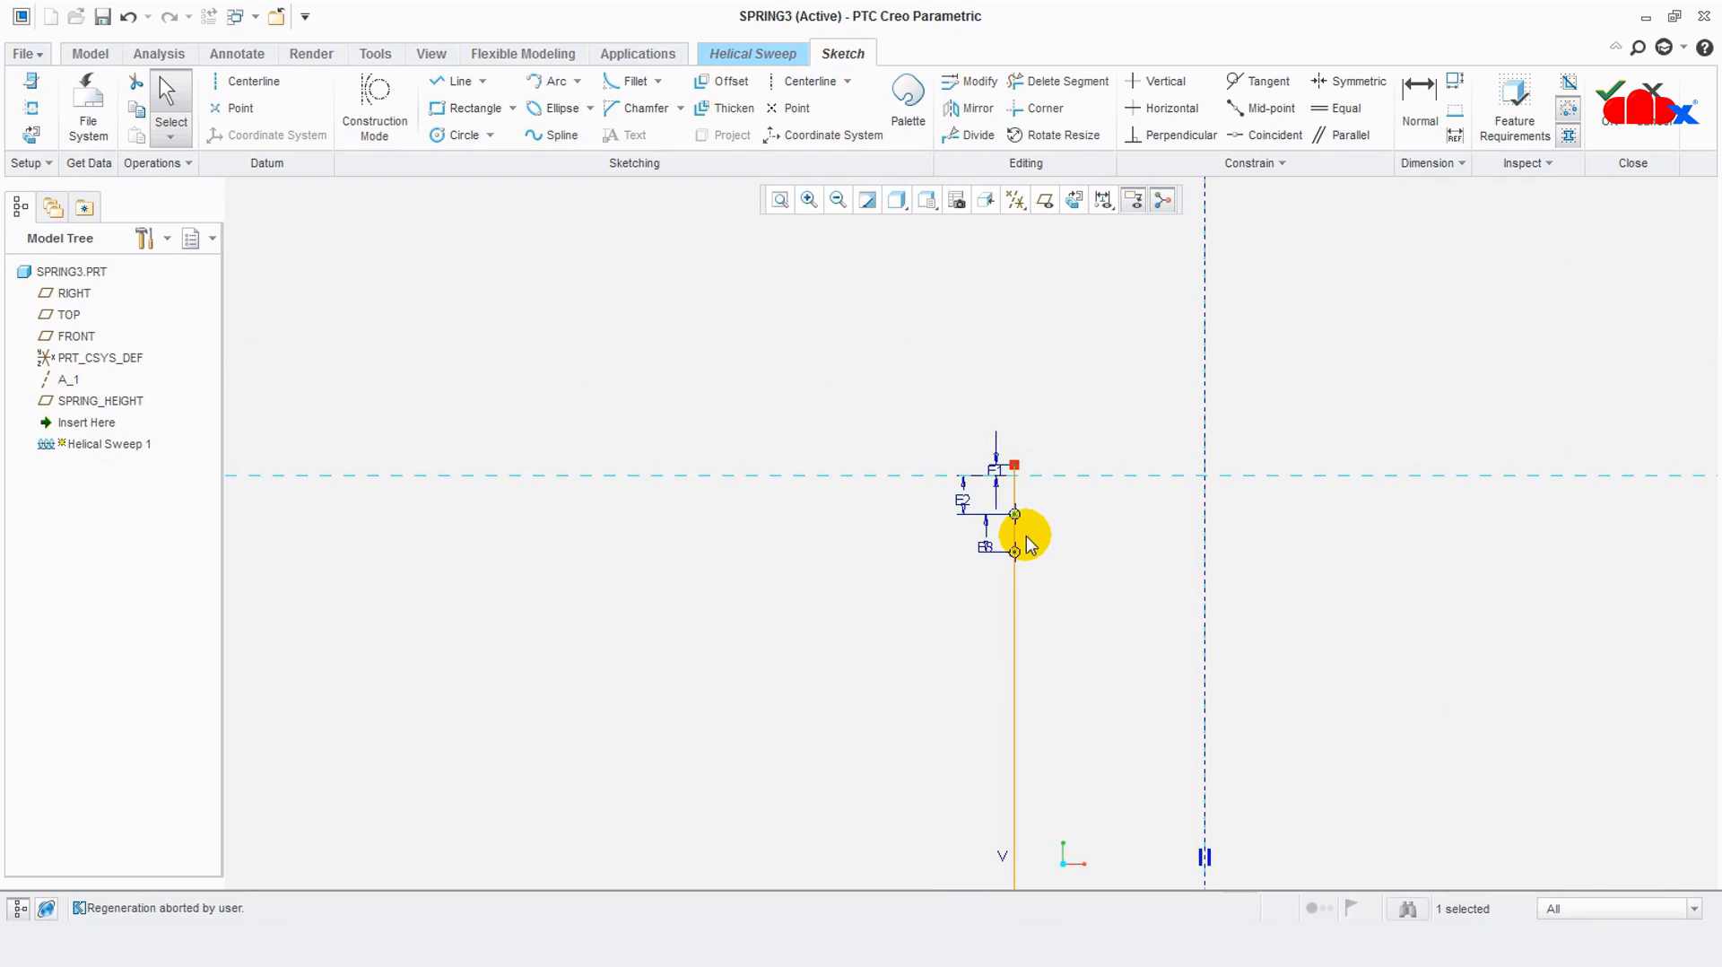
scroll(1022, 543, "up", 3)
scroll(1019, 749, "down", 2)
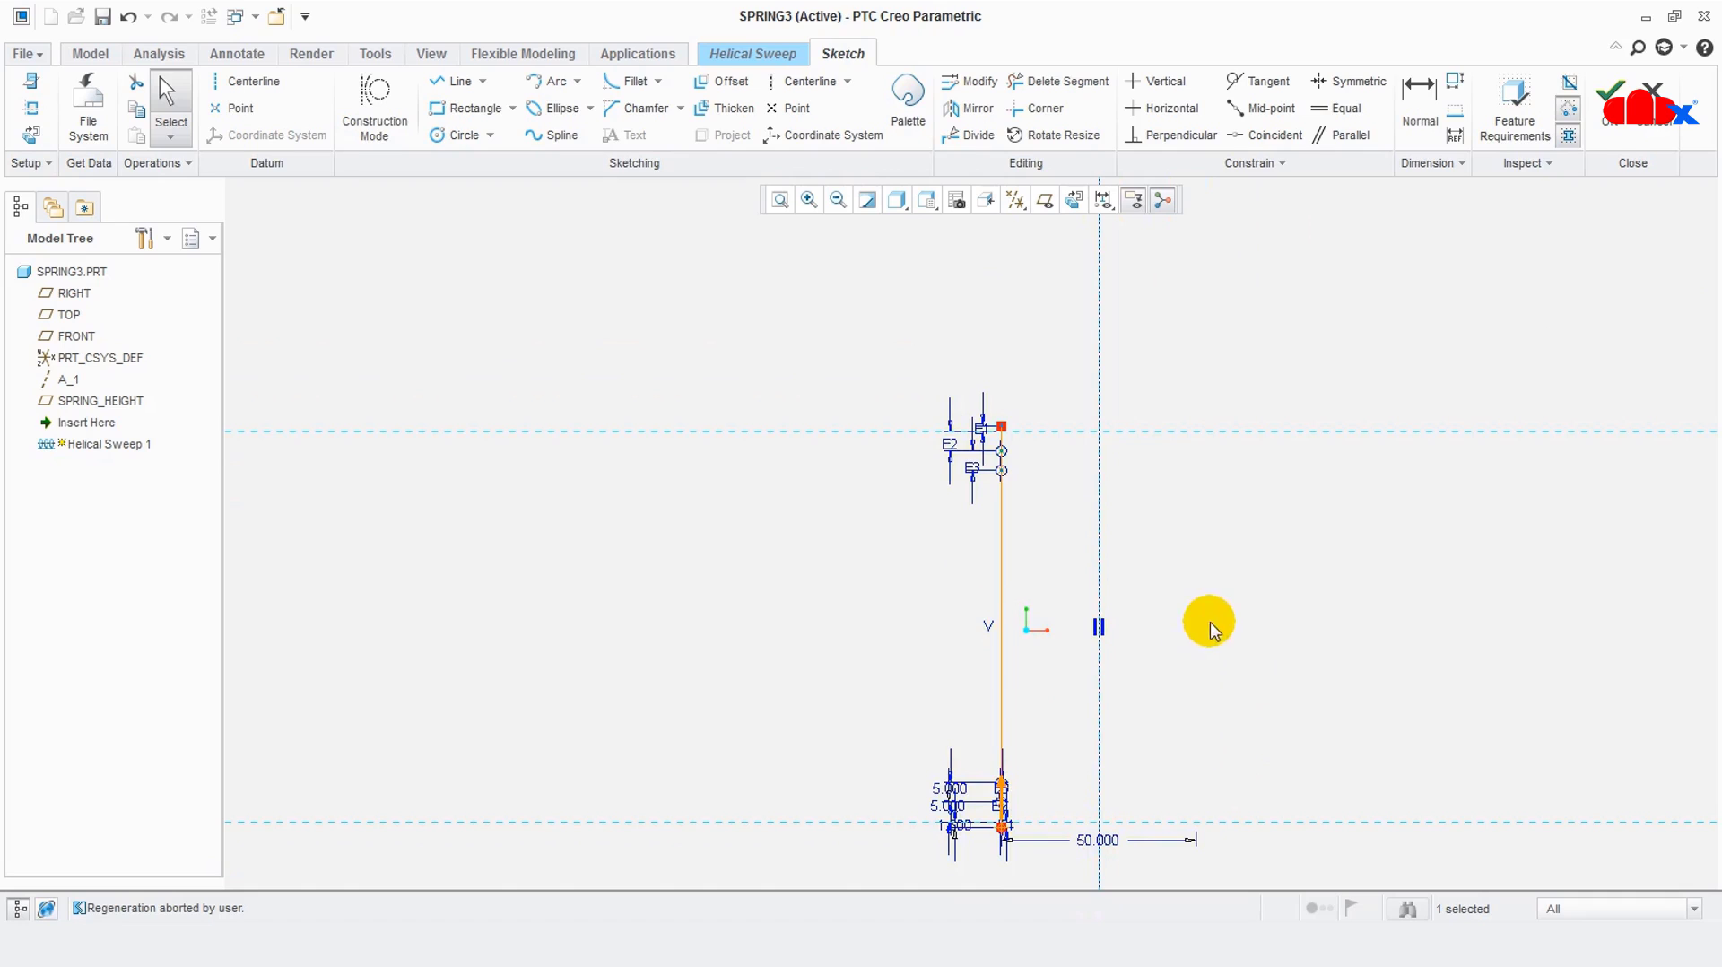
Finish the profile sketch and sketch a section circle about 5.6 in diameter centred on the profile's lower start point
left_click(1611, 125)
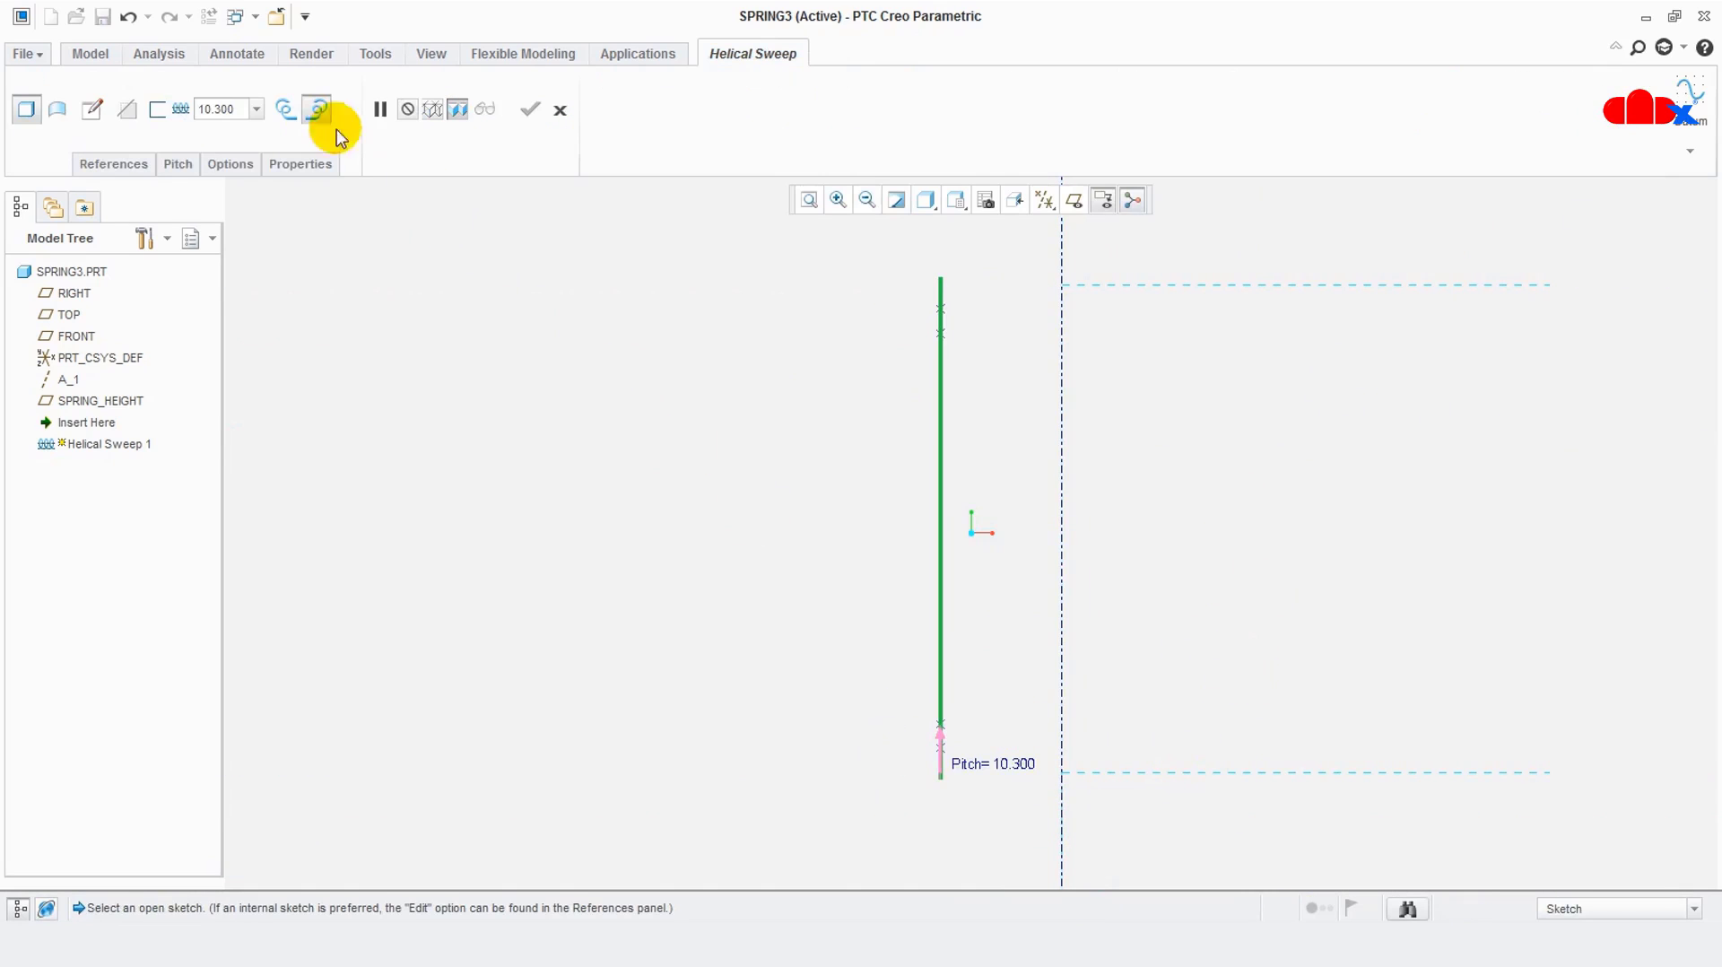
left_click(90, 113)
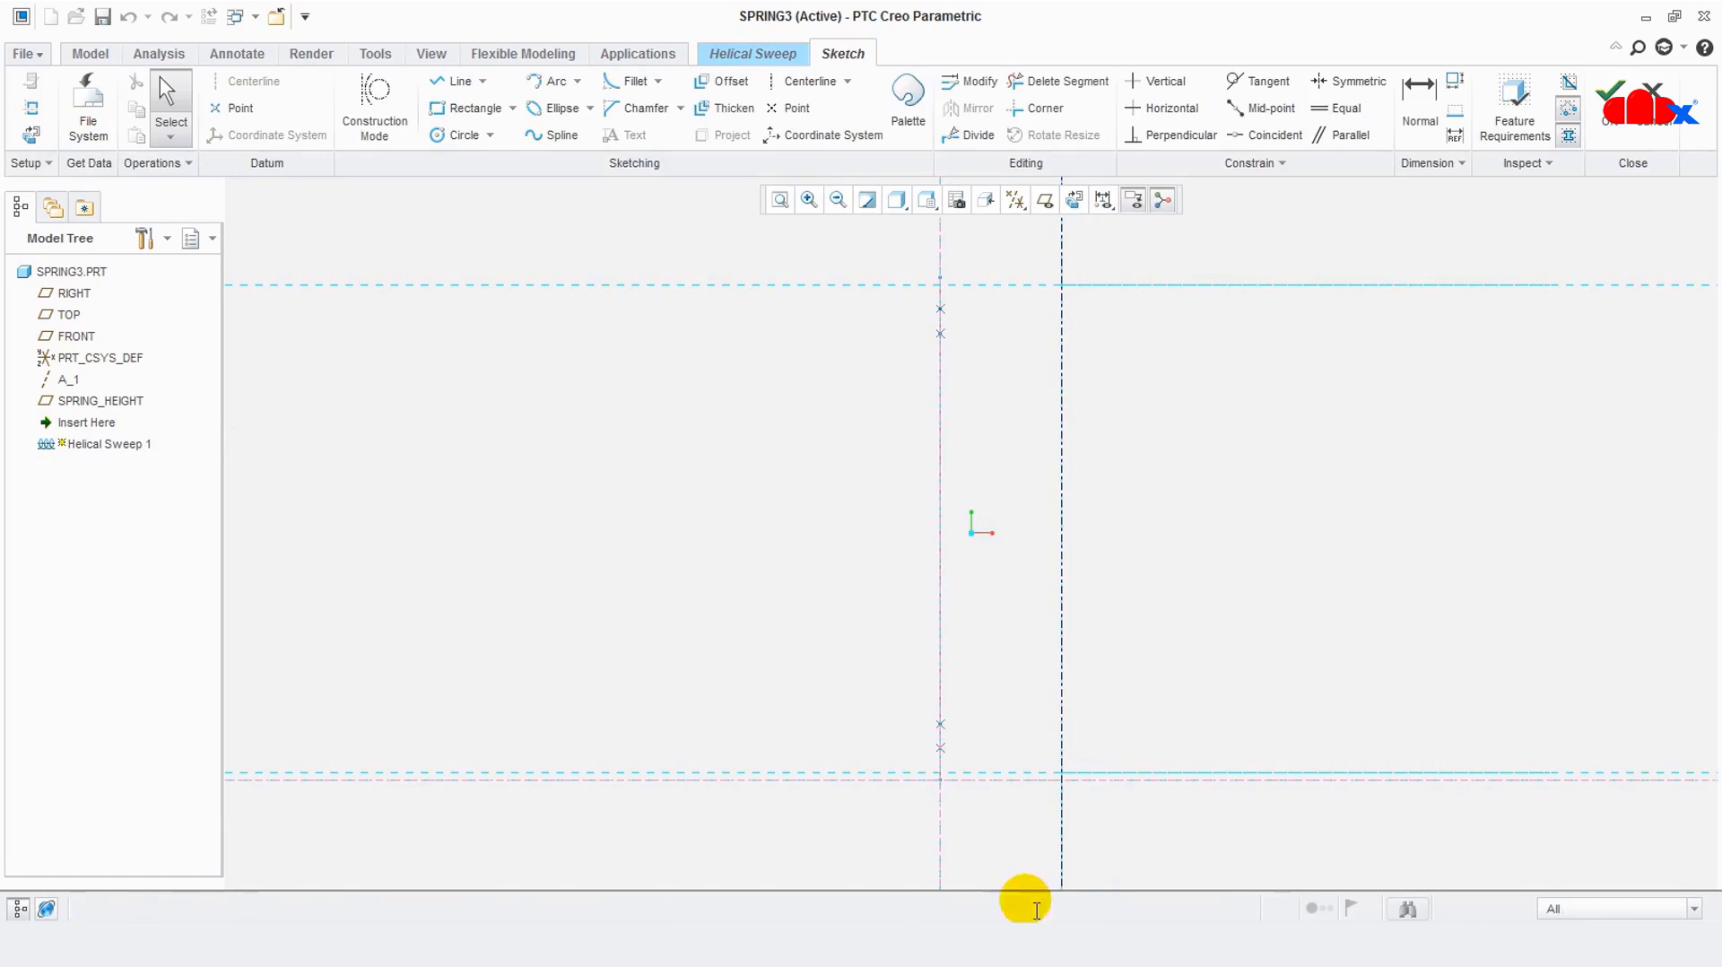
scroll(950, 777, "down", 8)
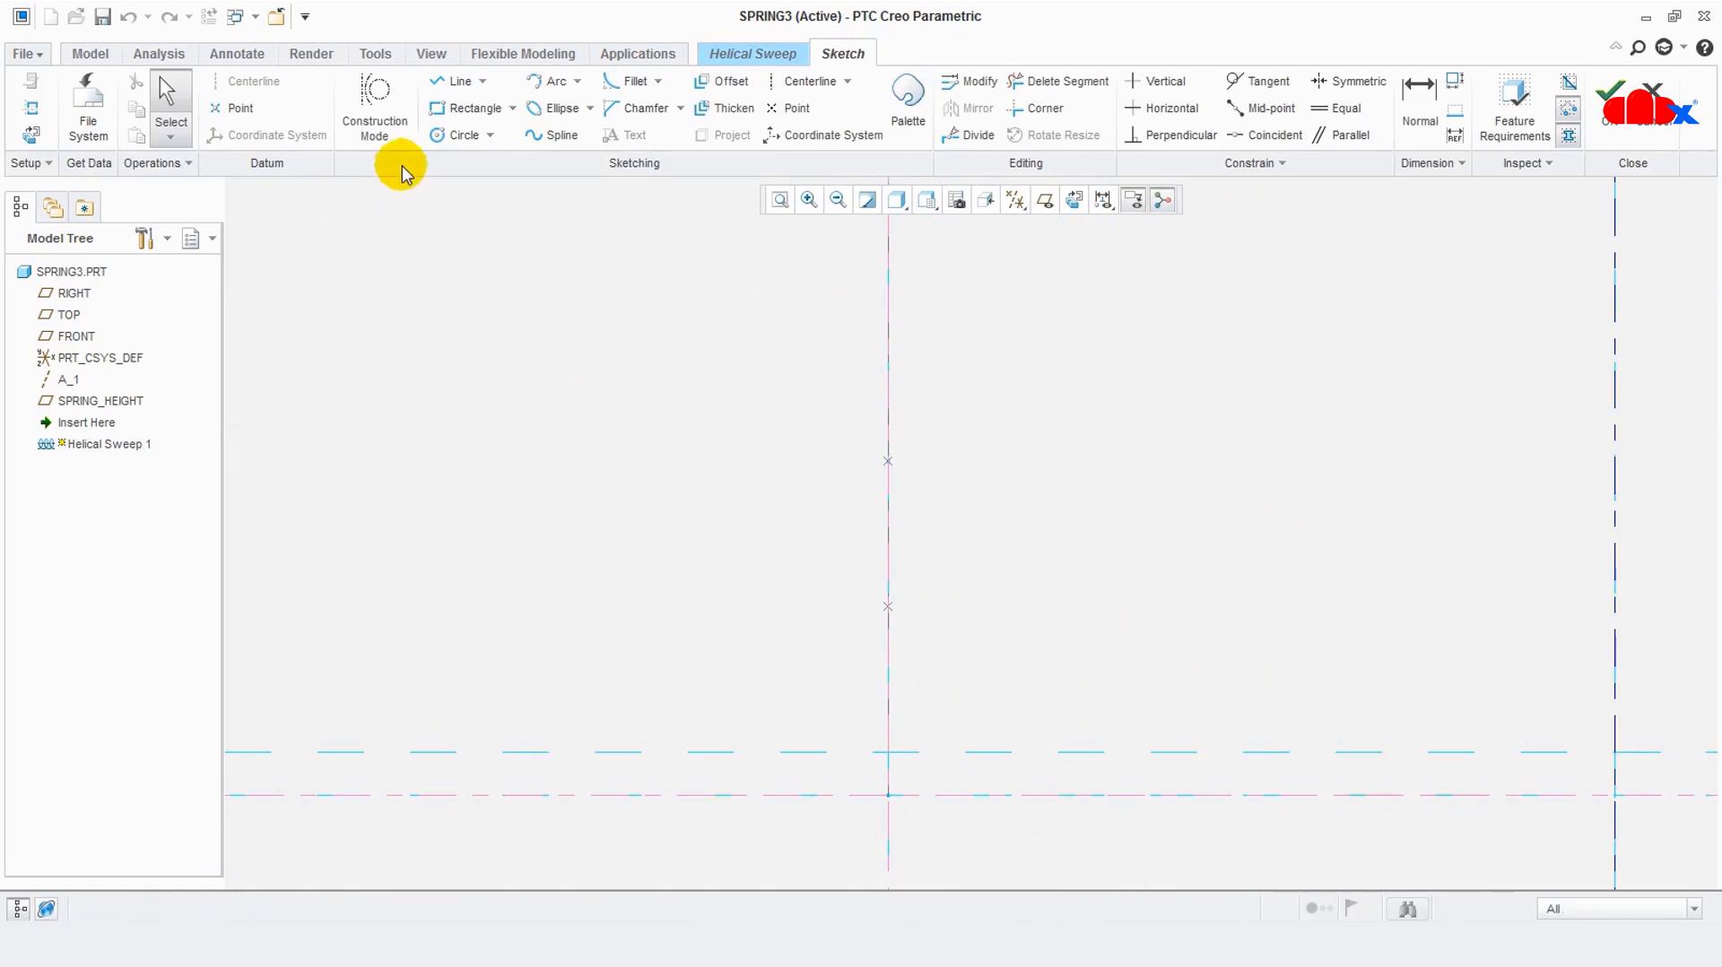
left_click(457, 140)
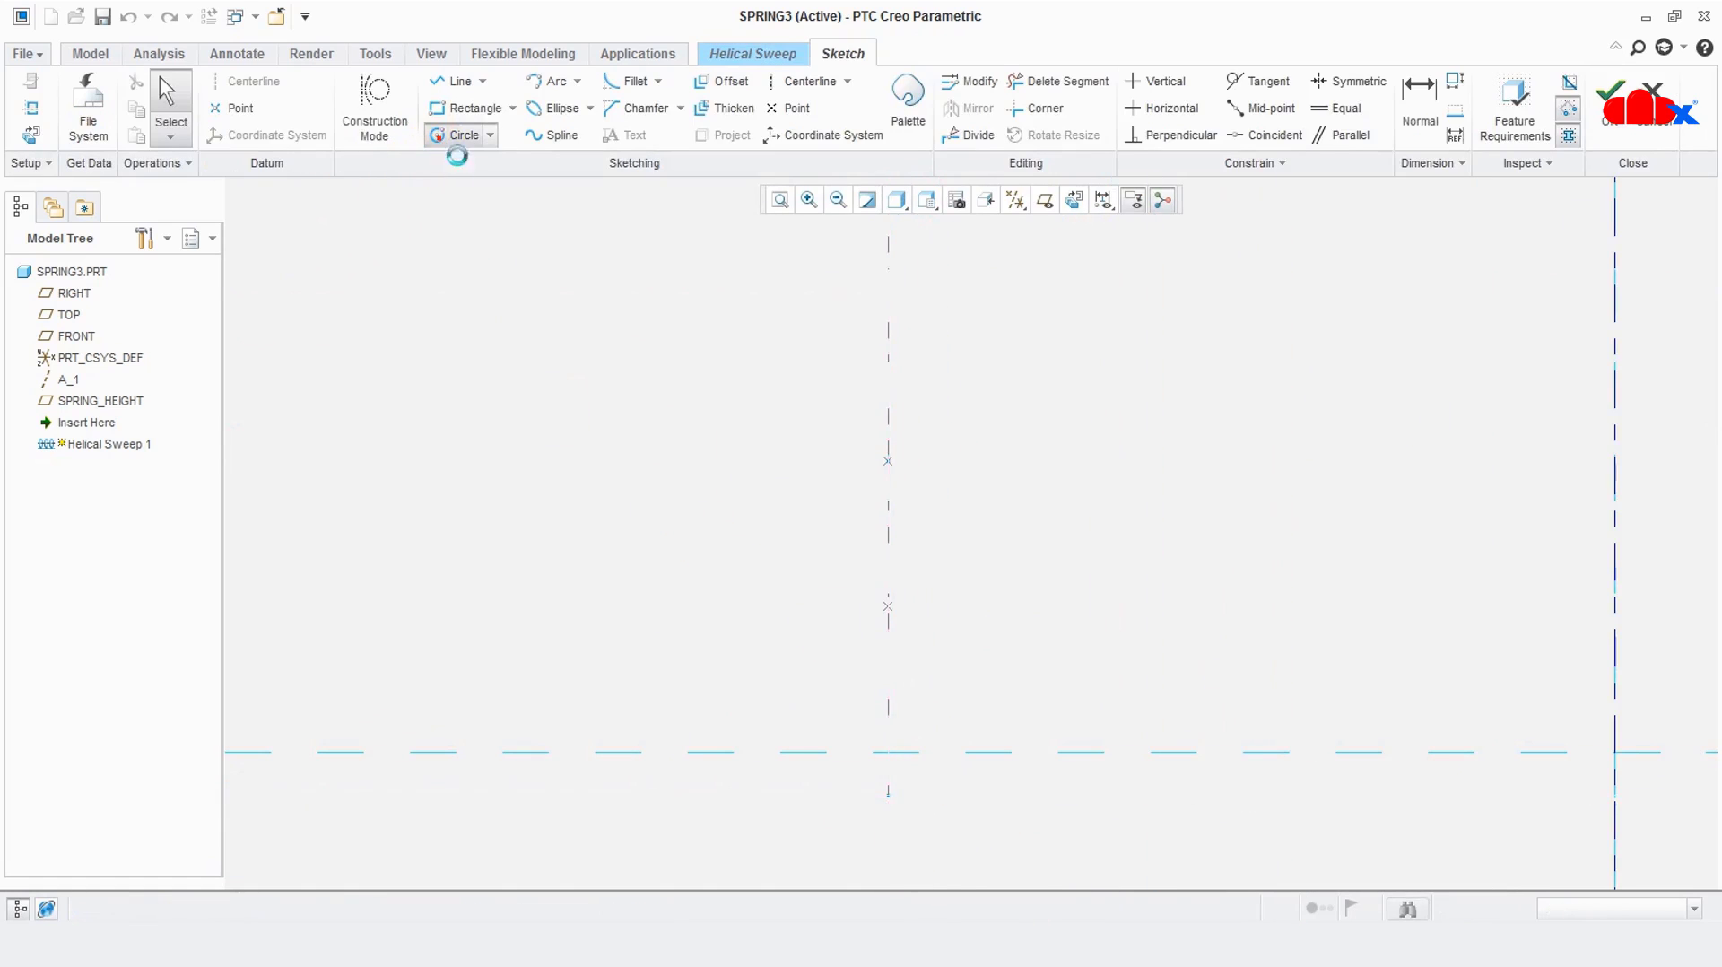
left_click(887, 795)
left_click(953, 843)
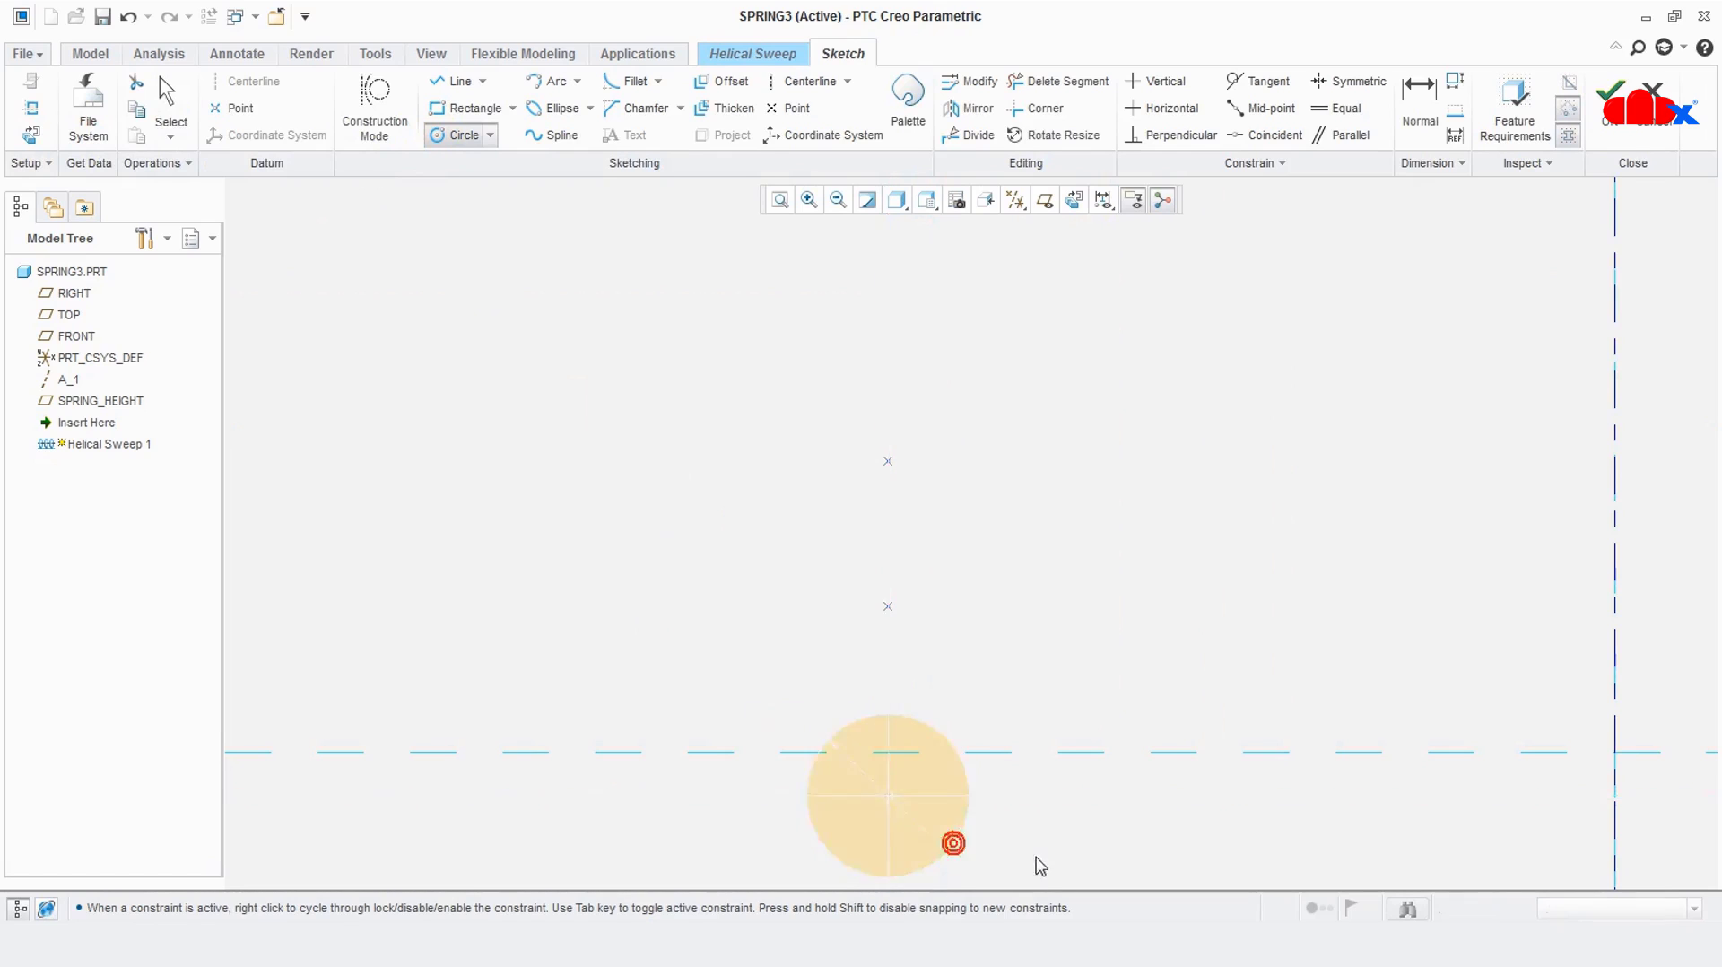
middle_click(799, 744)
Set the section circle's diameter to 5 and finish the section sketch
double_click(768, 719)
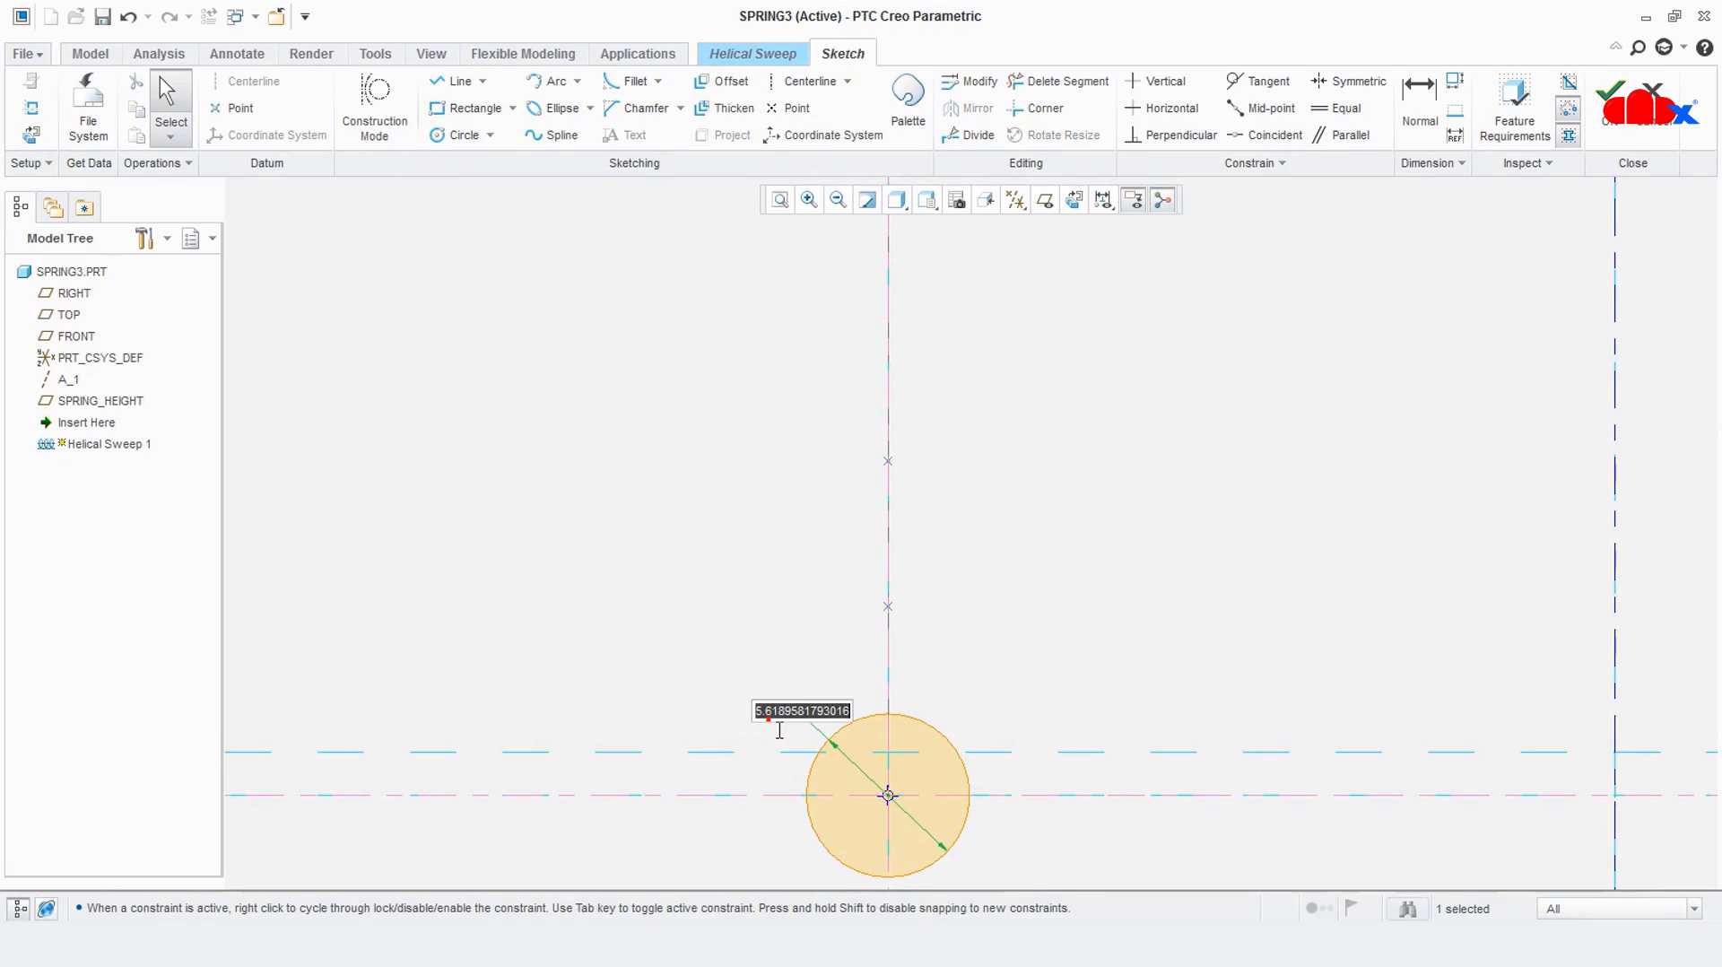
type("5")
key("Return")
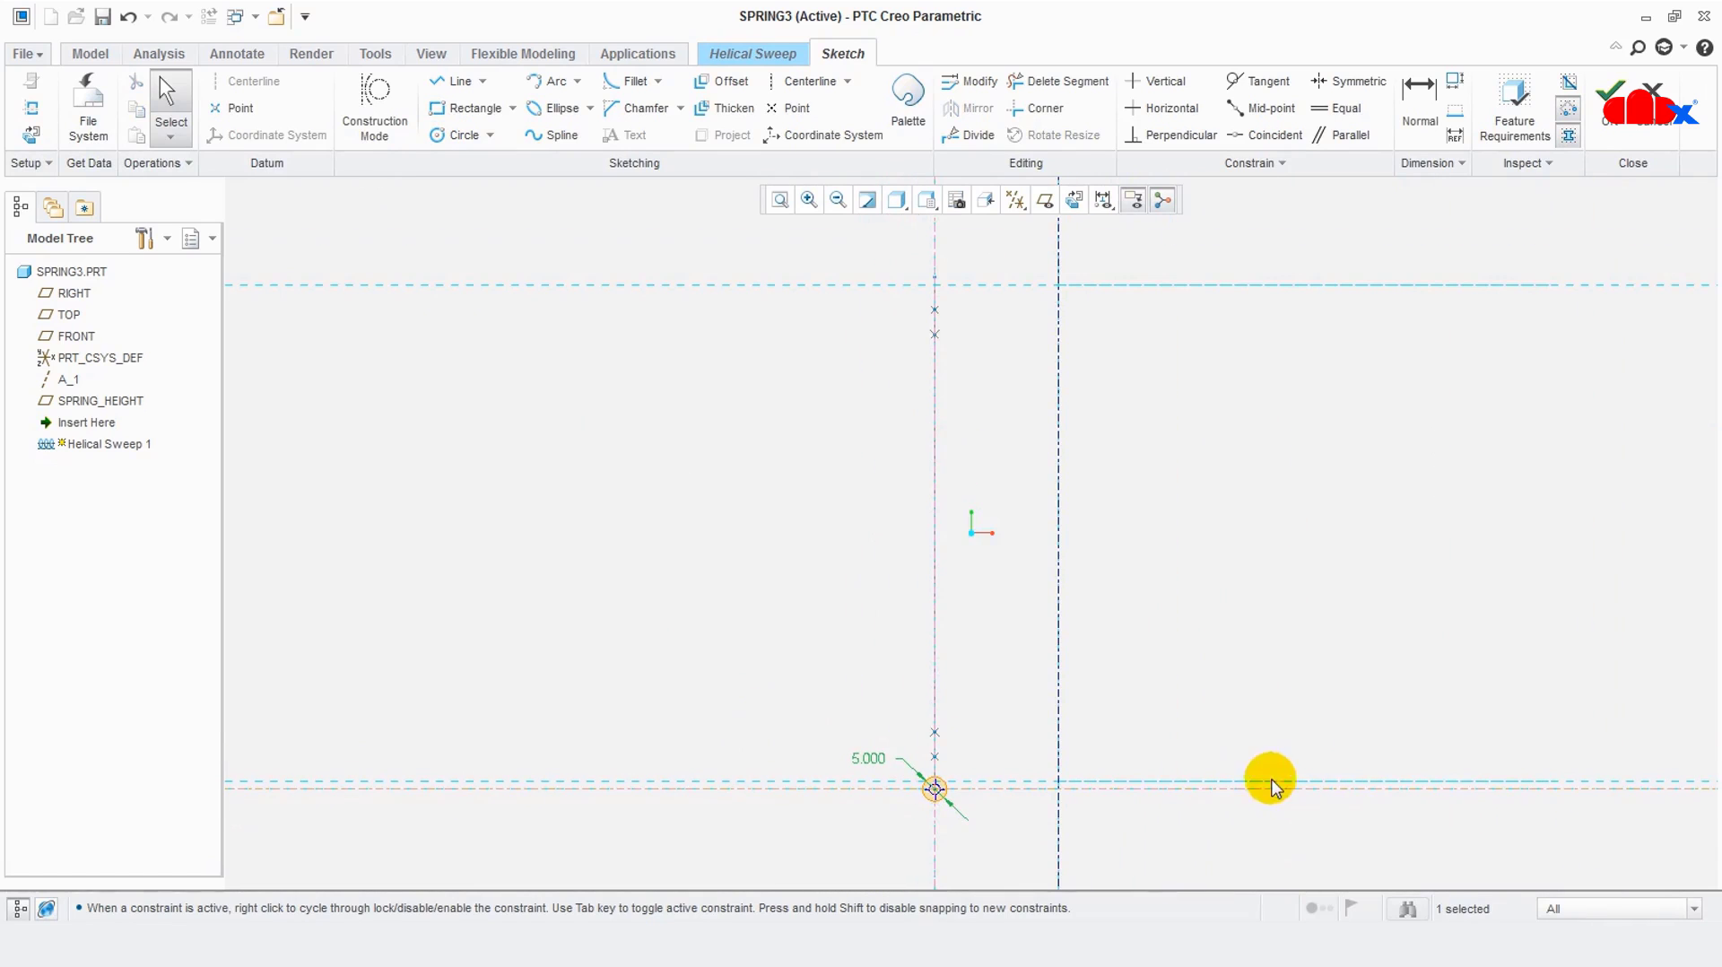
left_click(1608, 100)
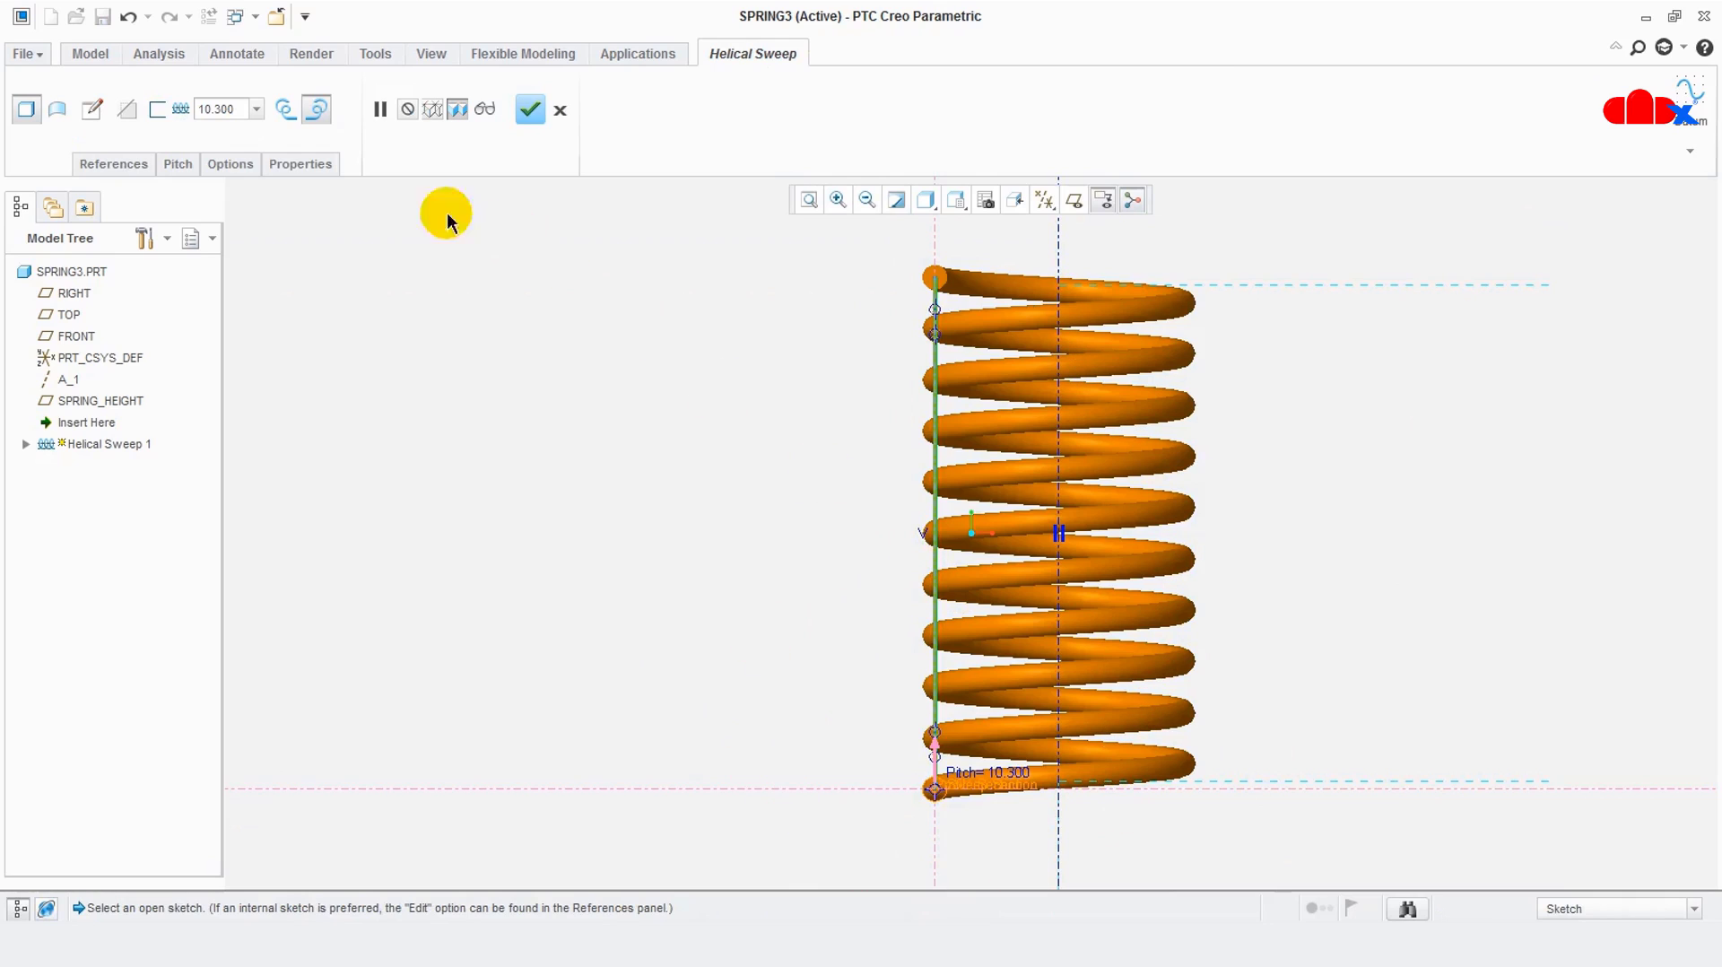
Add a pitch entry at the profile's end point and a third pitch entry between the two ends
left_click(178, 165)
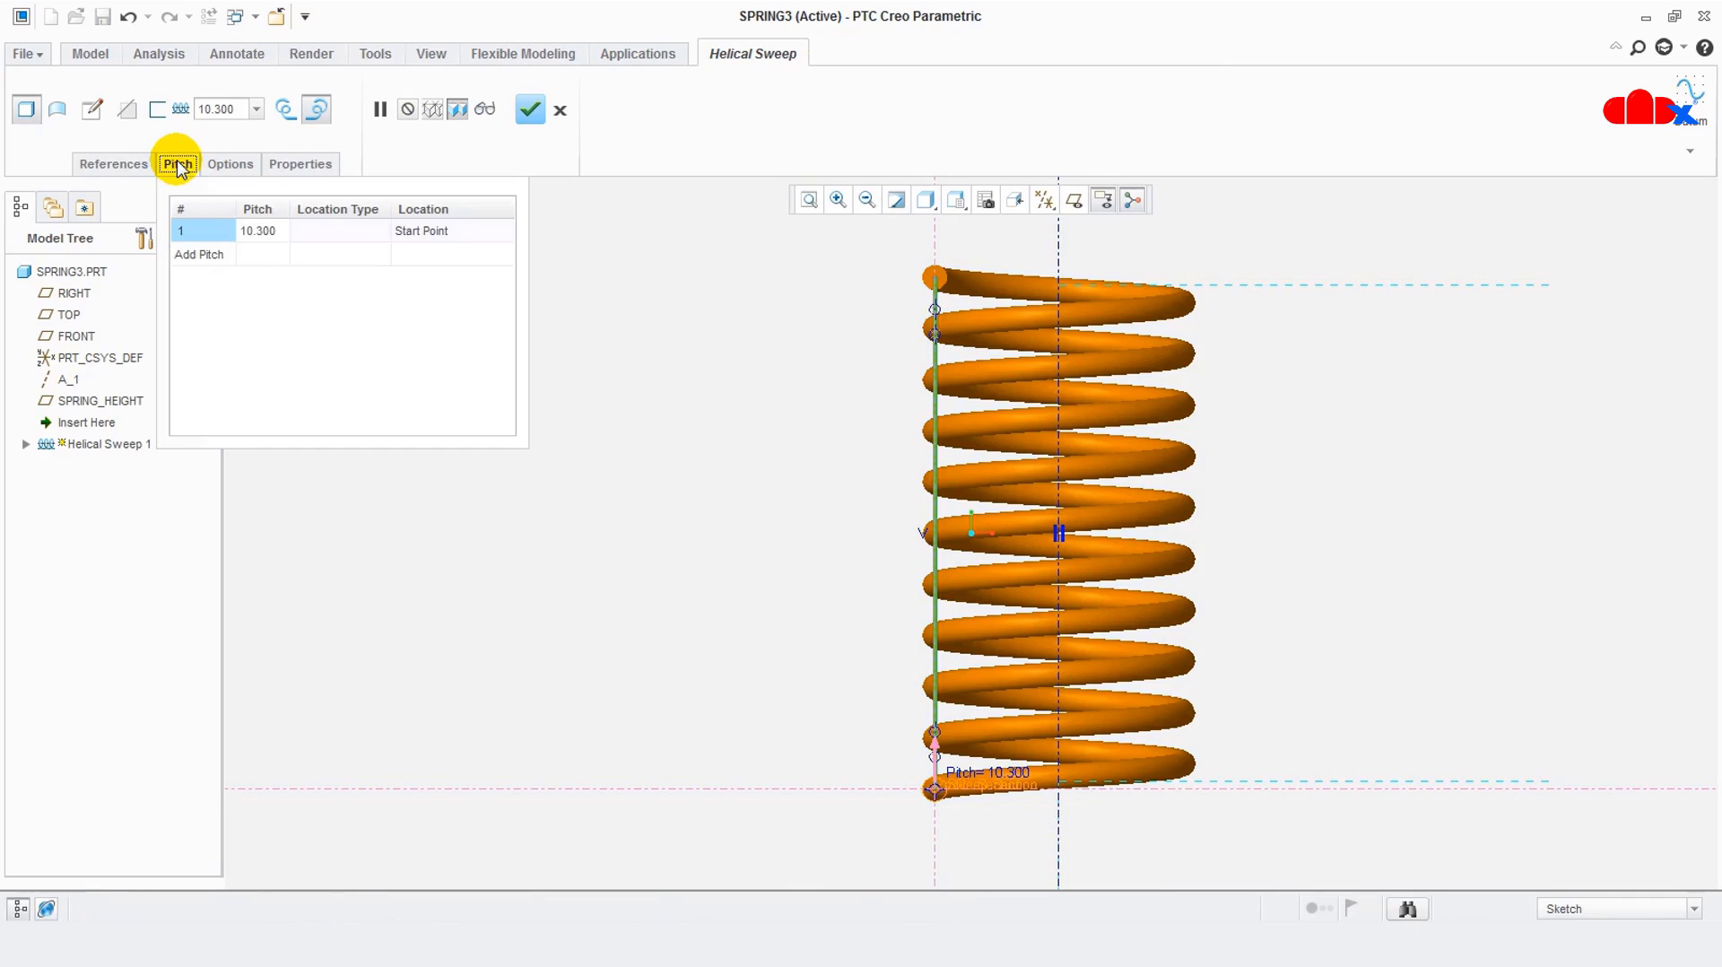
left_click(200, 259)
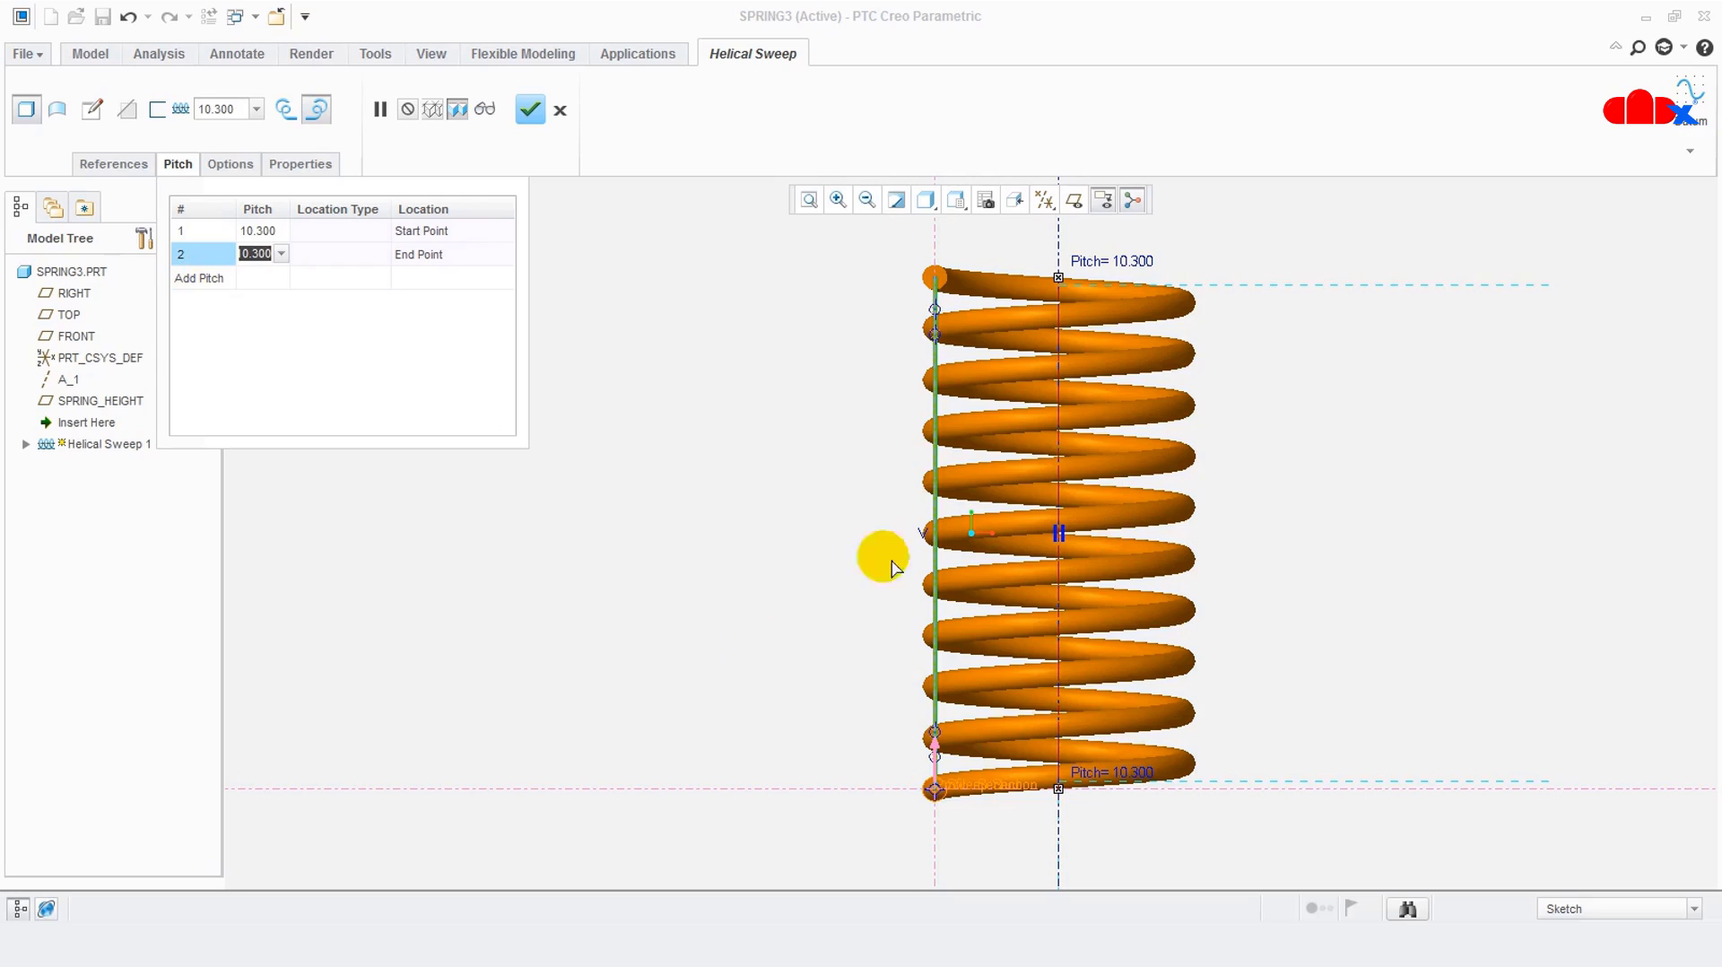
left_click(334, 280)
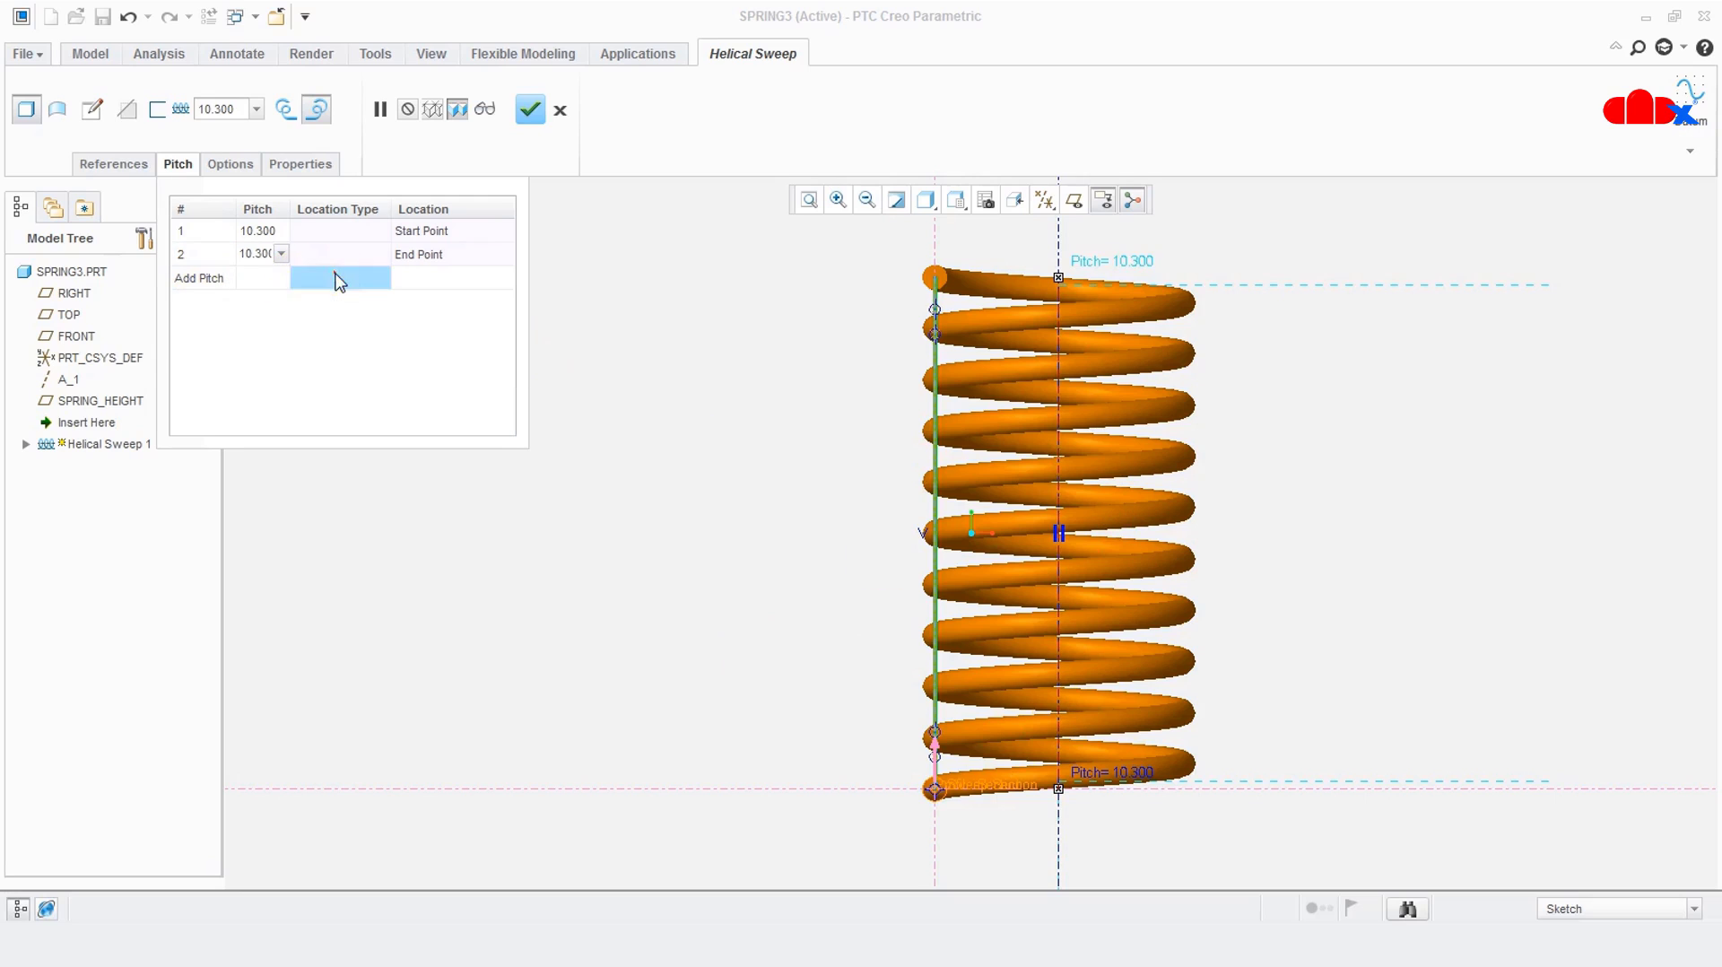
left_click(190, 281)
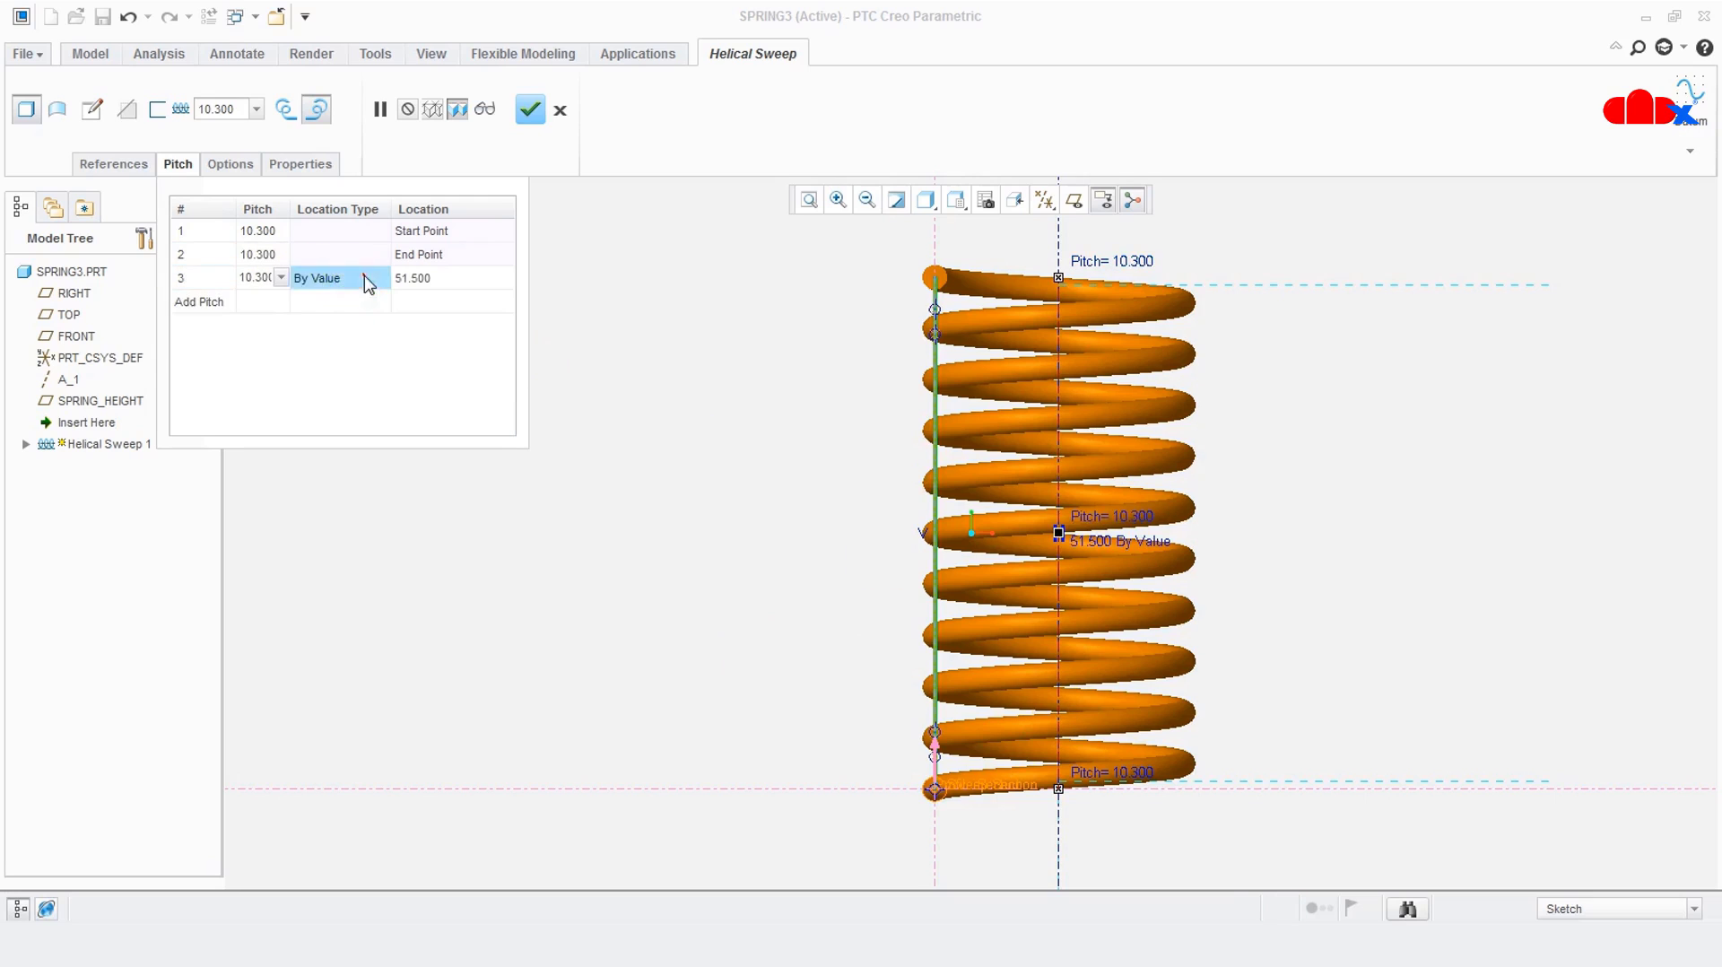
Locate the third pitch entry by reference at the lower of the two datum points near the profile's start
left_click(376, 277)
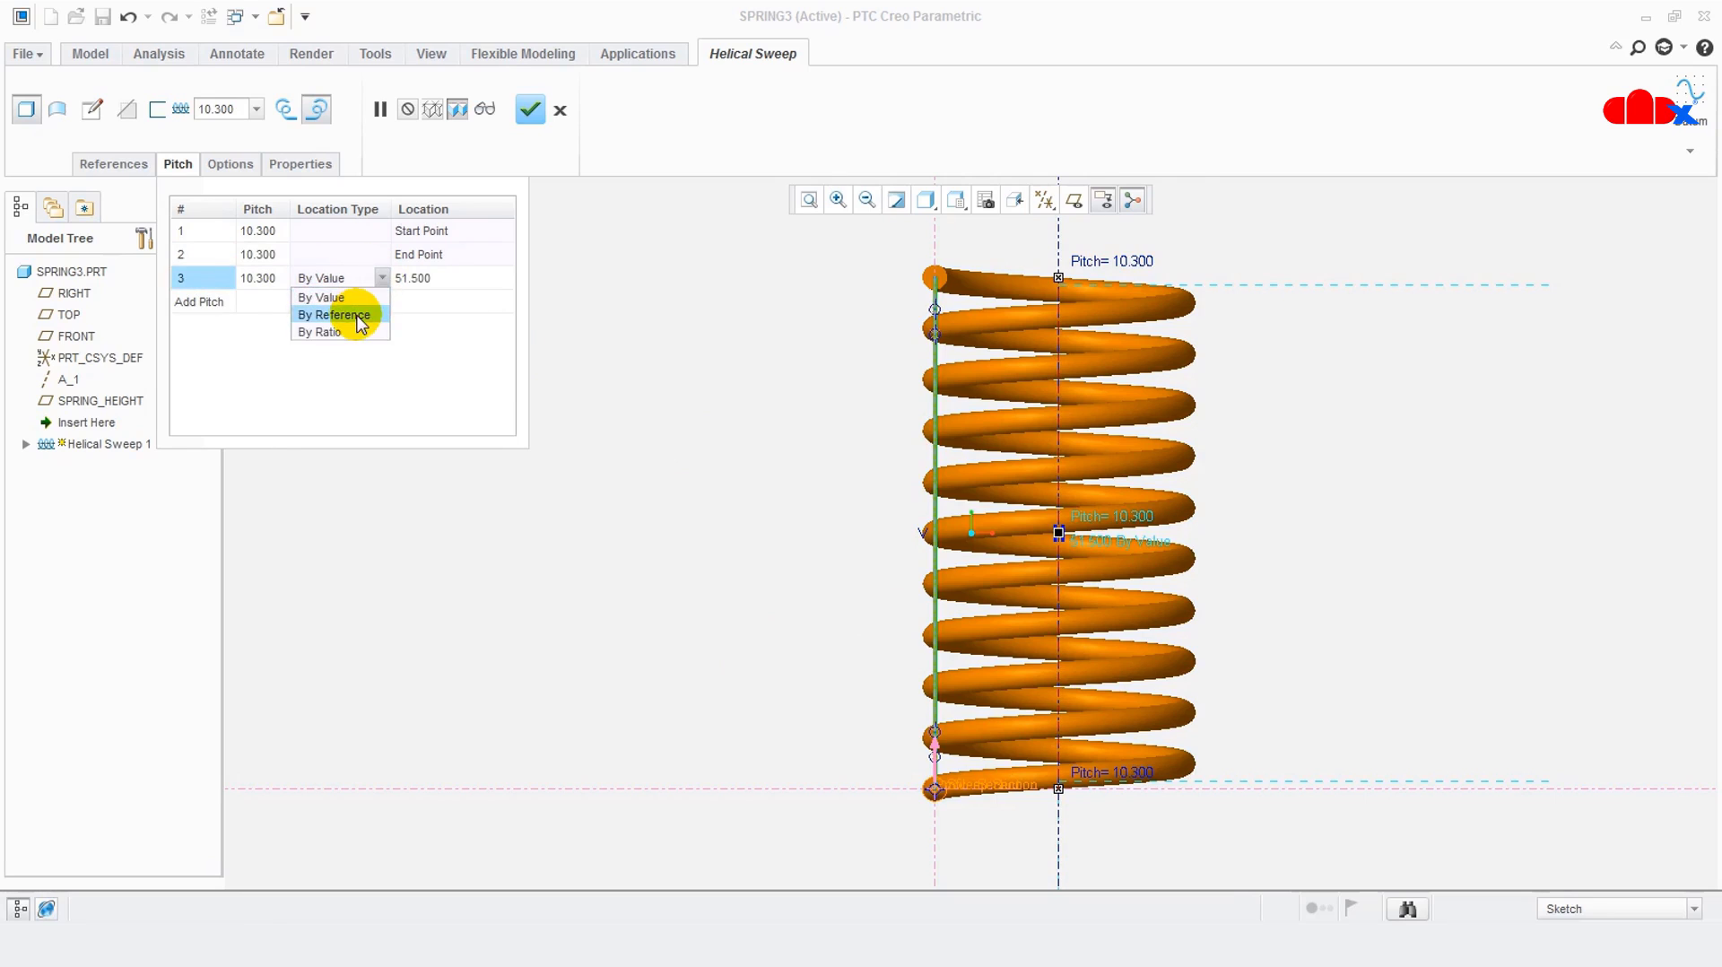
left_click(348, 315)
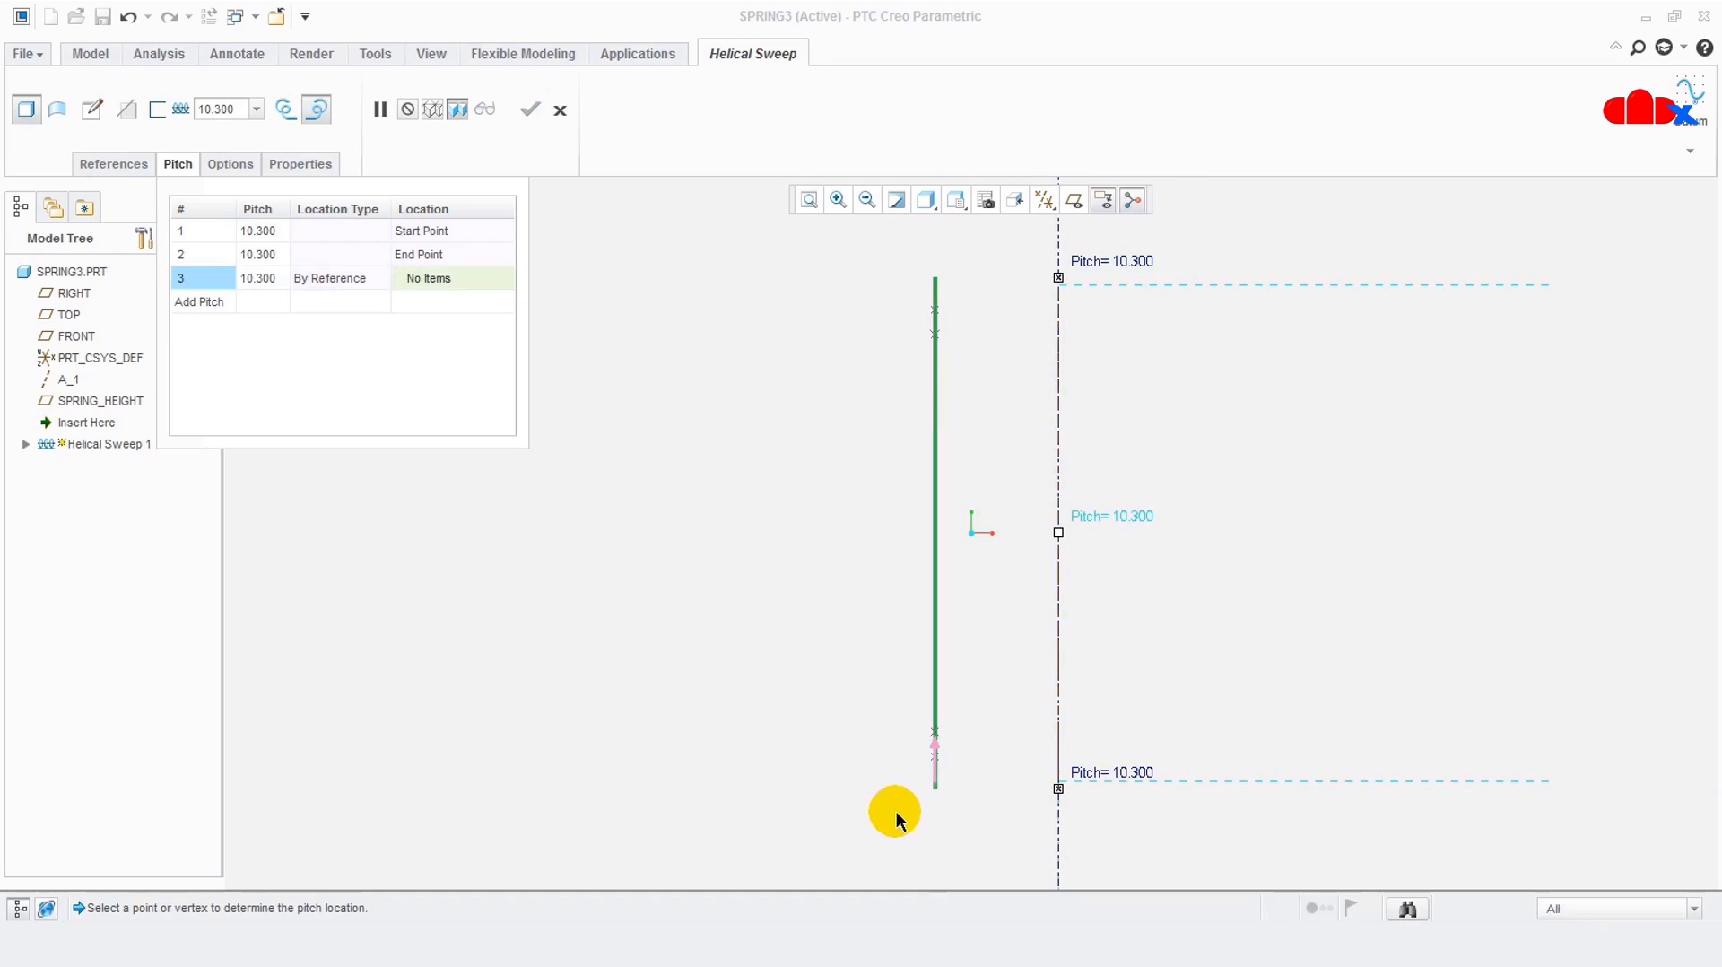
scroll(940, 771, "up", 2)
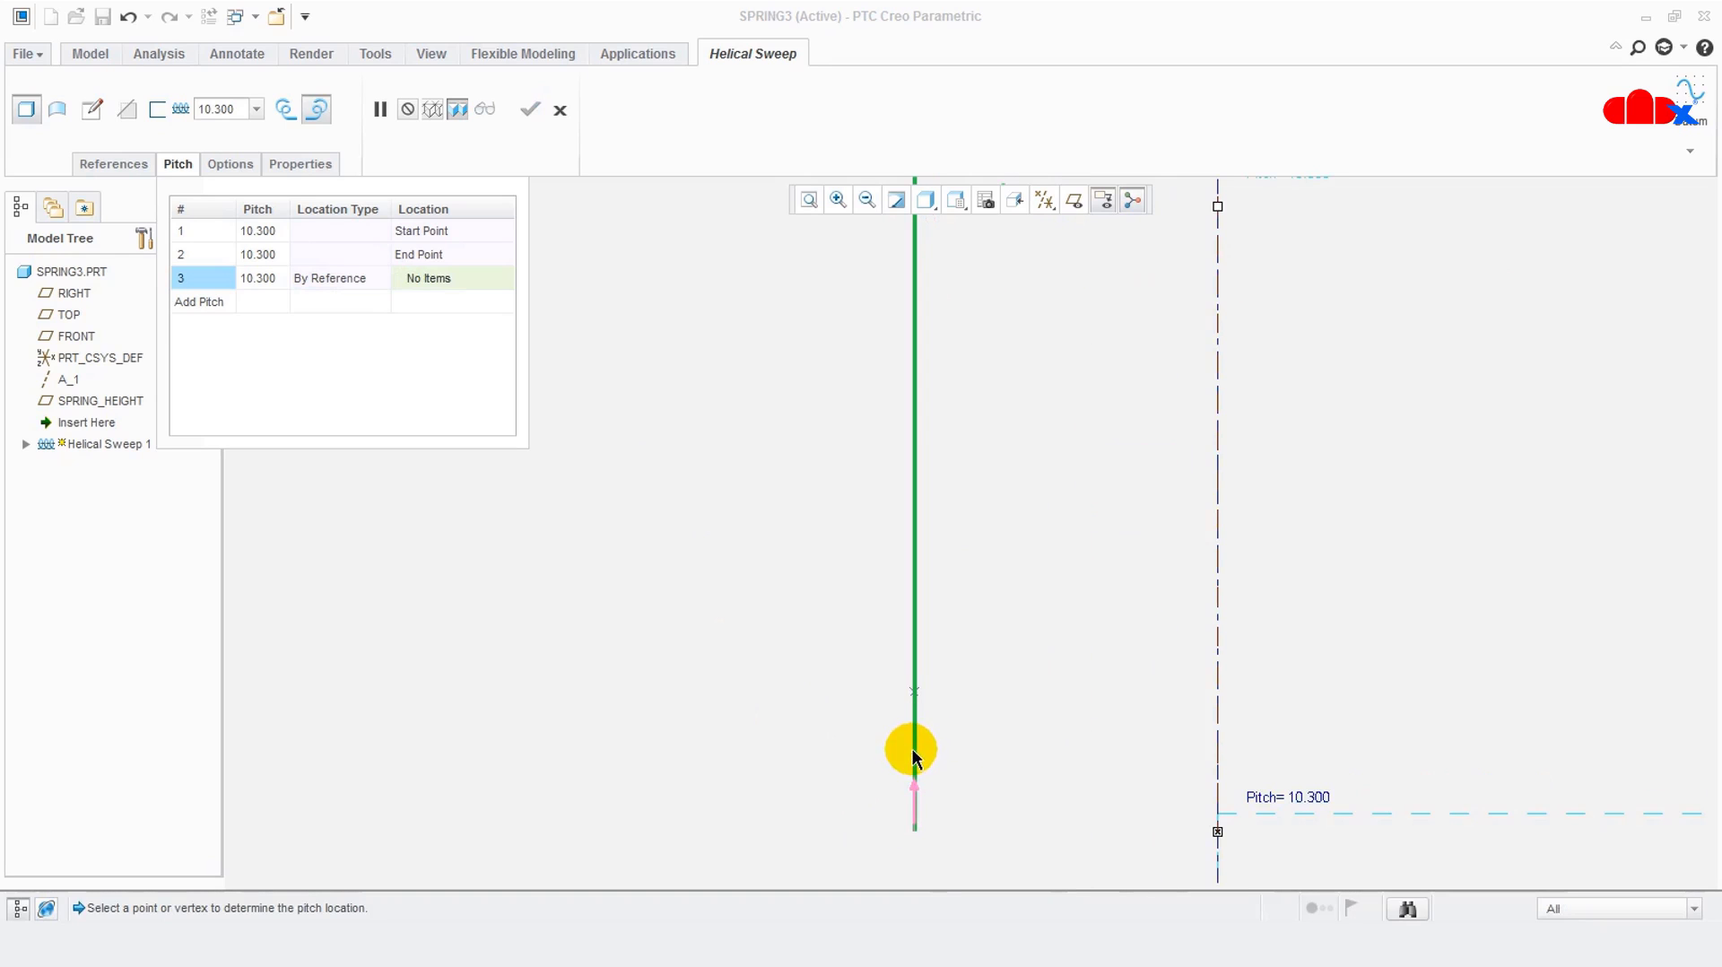
left_click(914, 752)
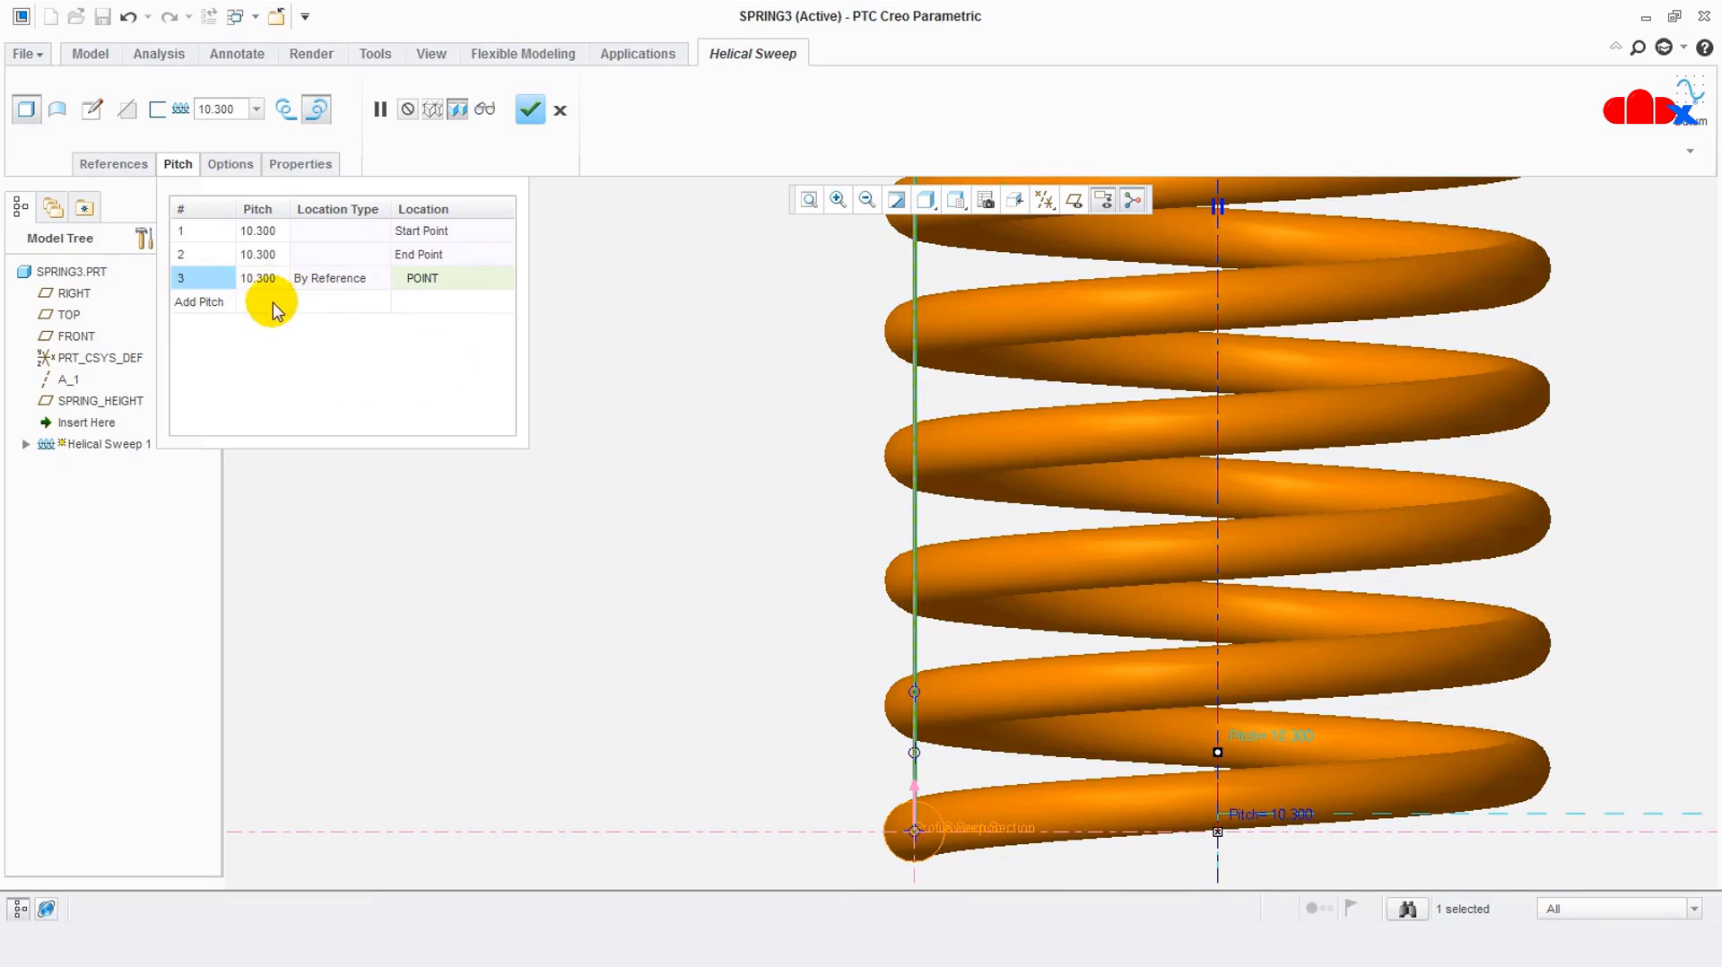
Add a fourth pitch entry located by reference at the upper of the two datum points near the profile's start
left_click(208, 303)
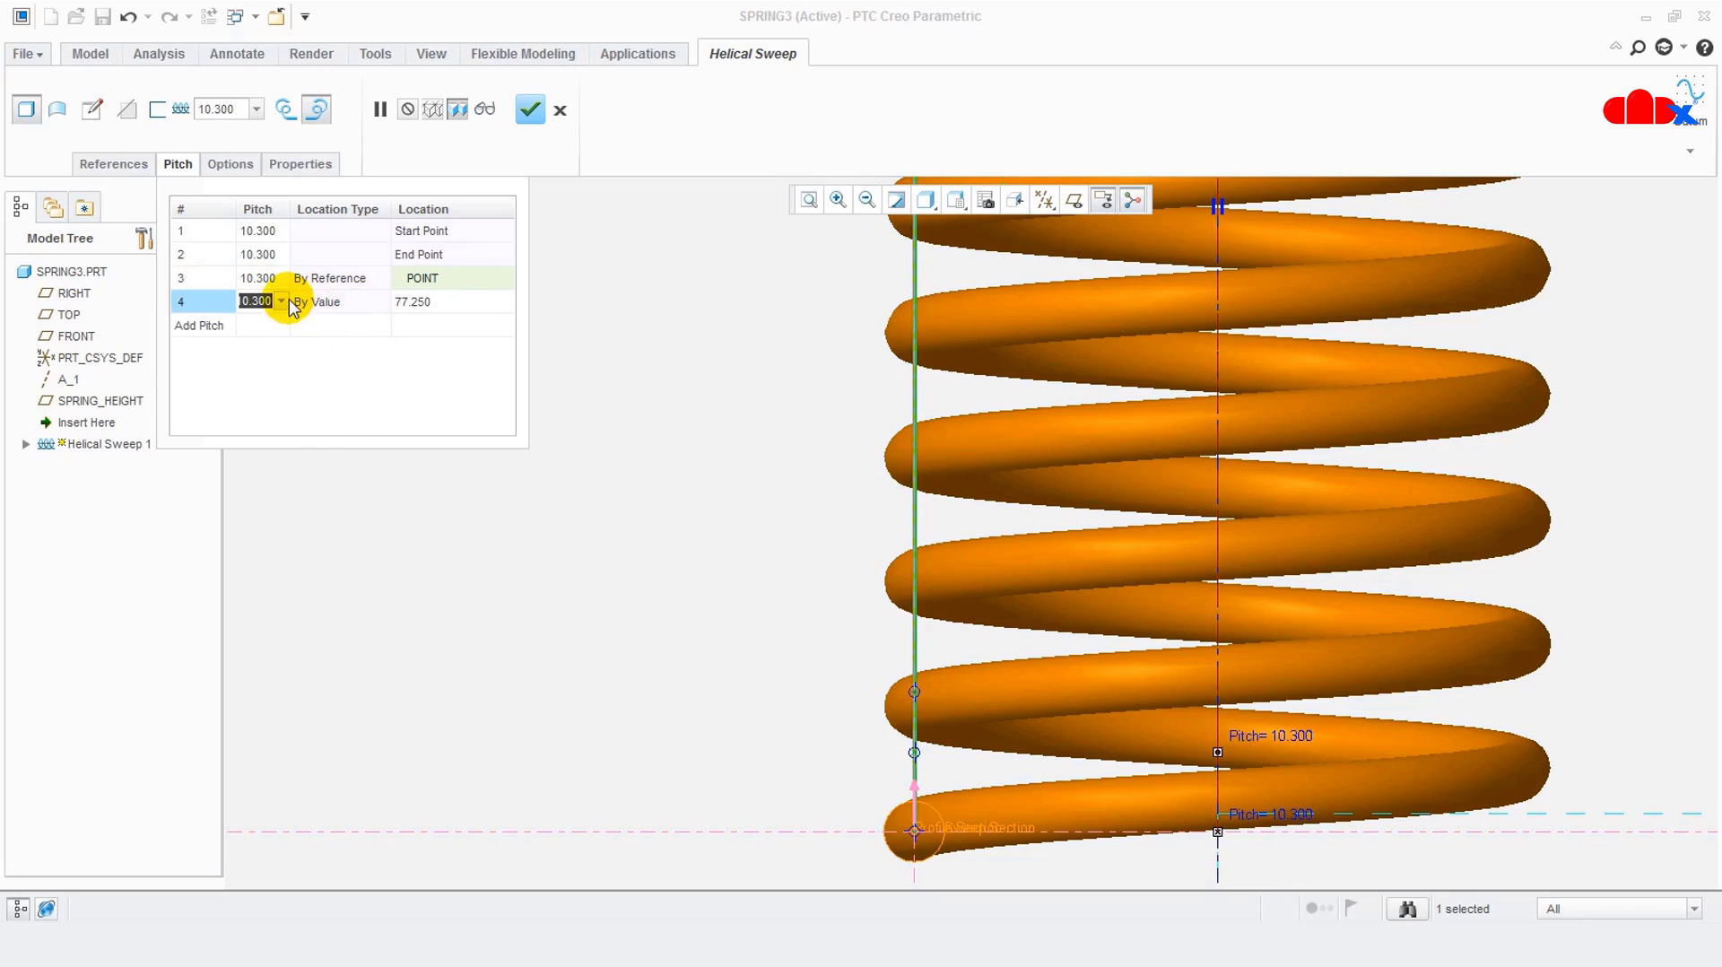
left_click(388, 310)
left_click(400, 320)
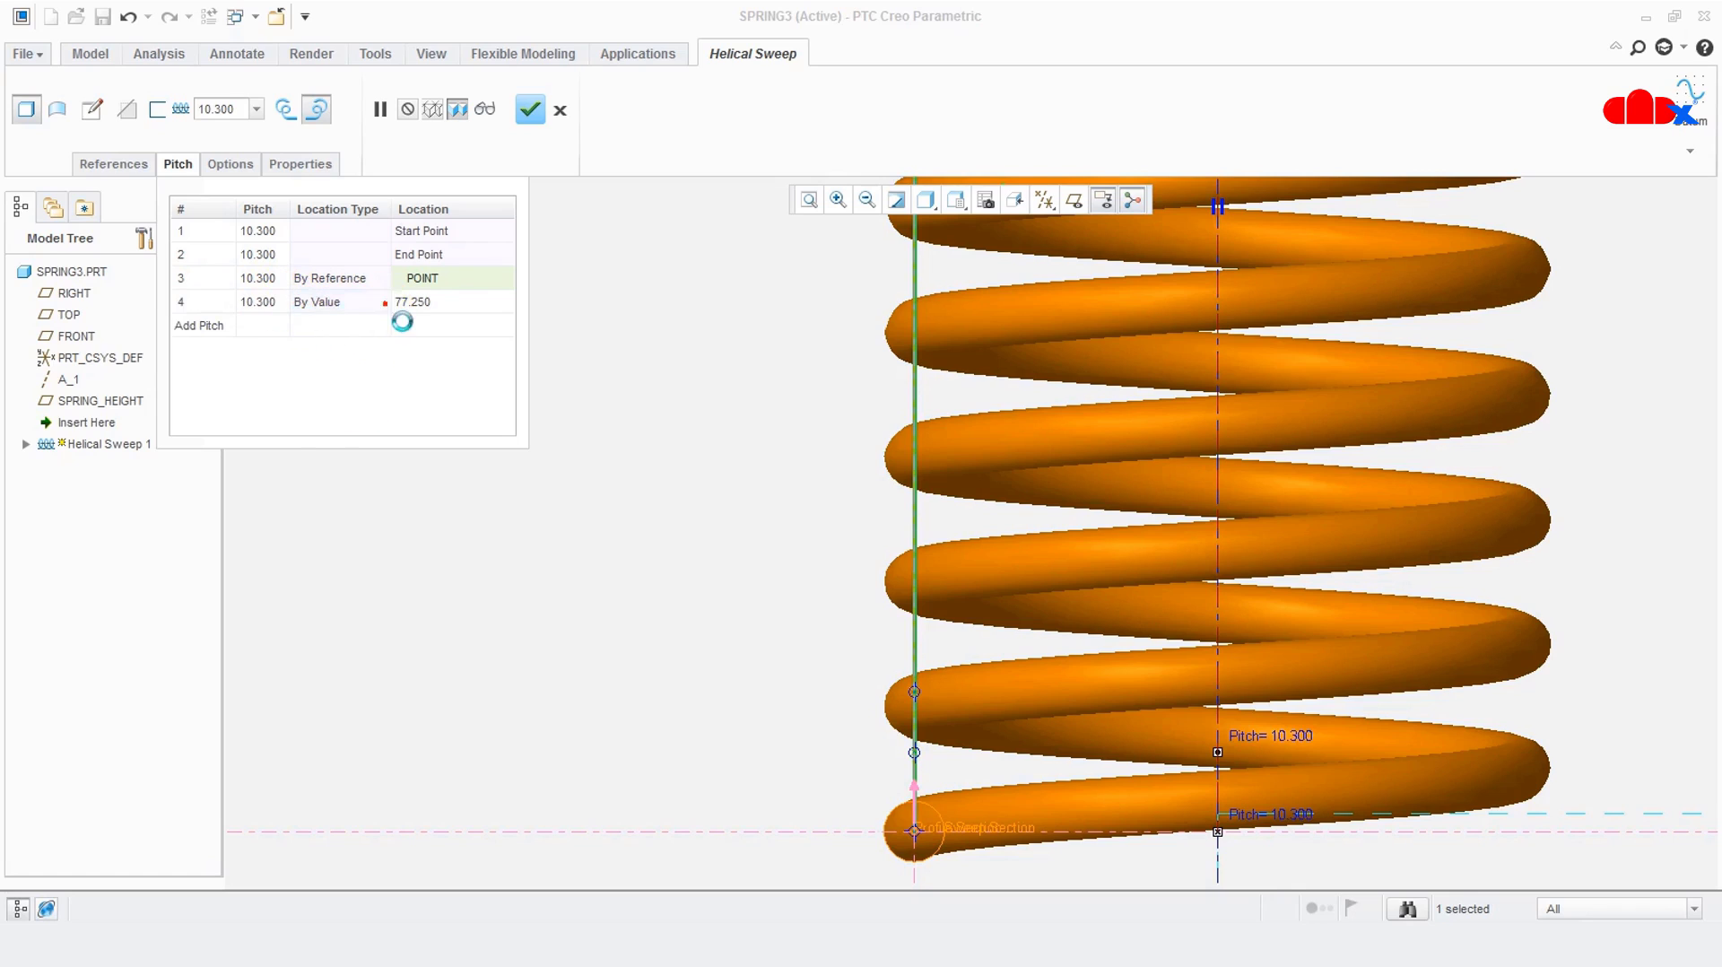
left_click(390, 309)
left_click(386, 303)
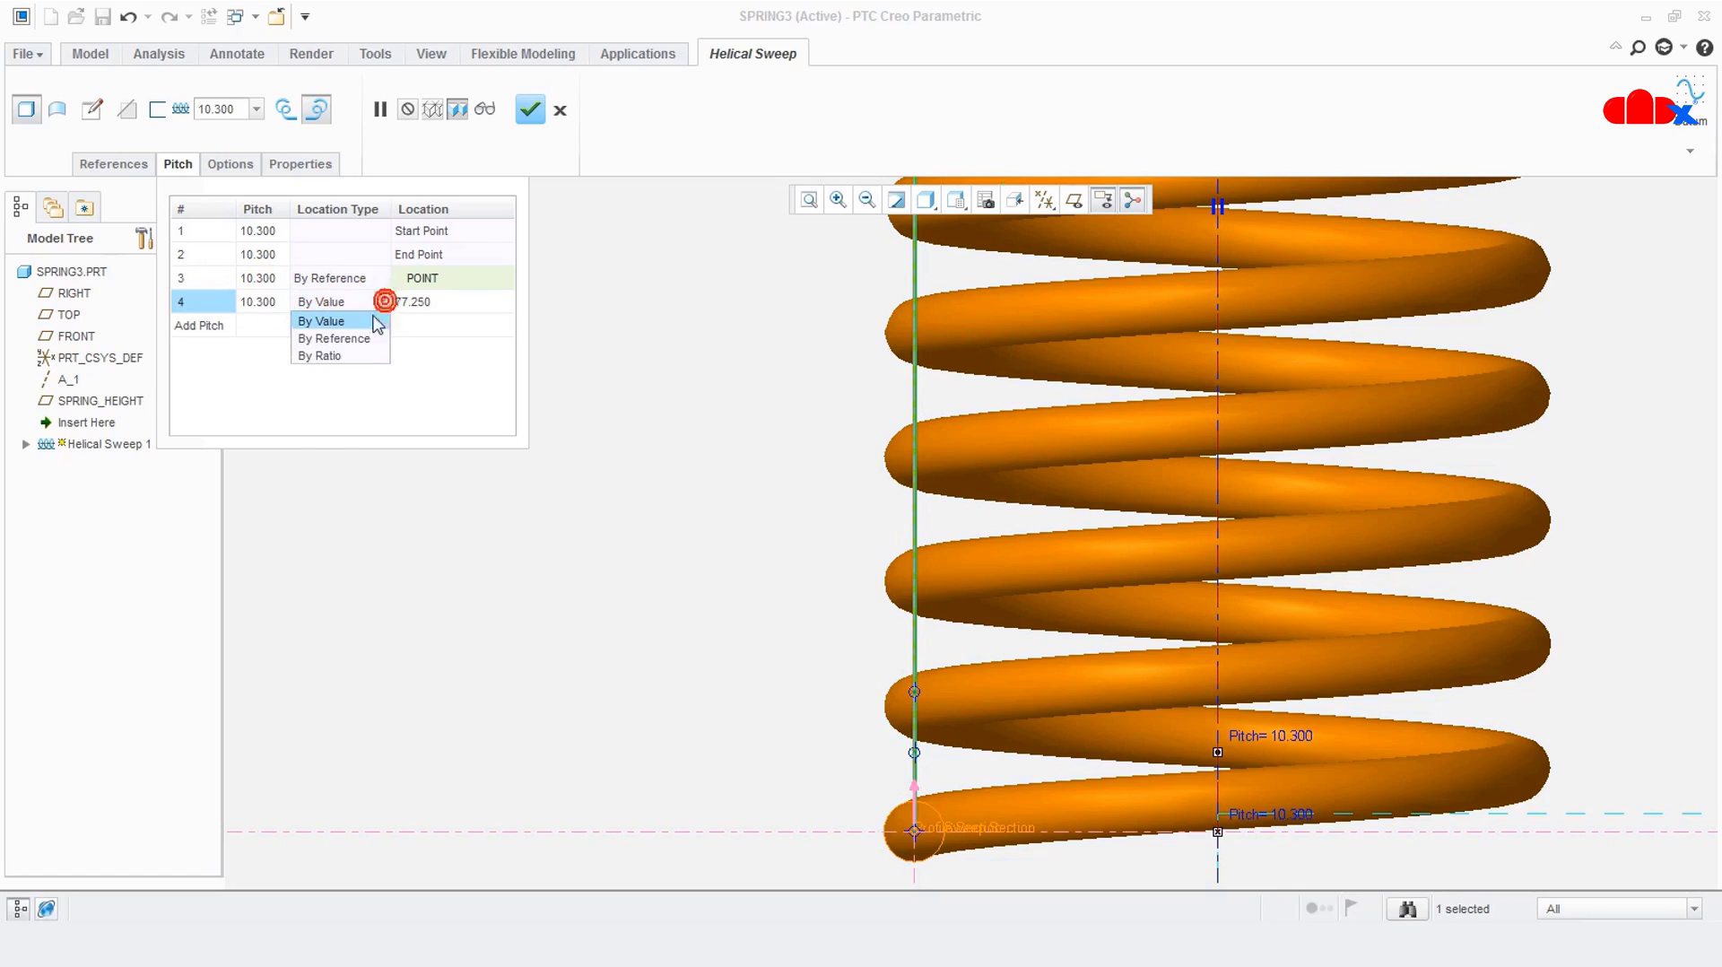
left_click(359, 341)
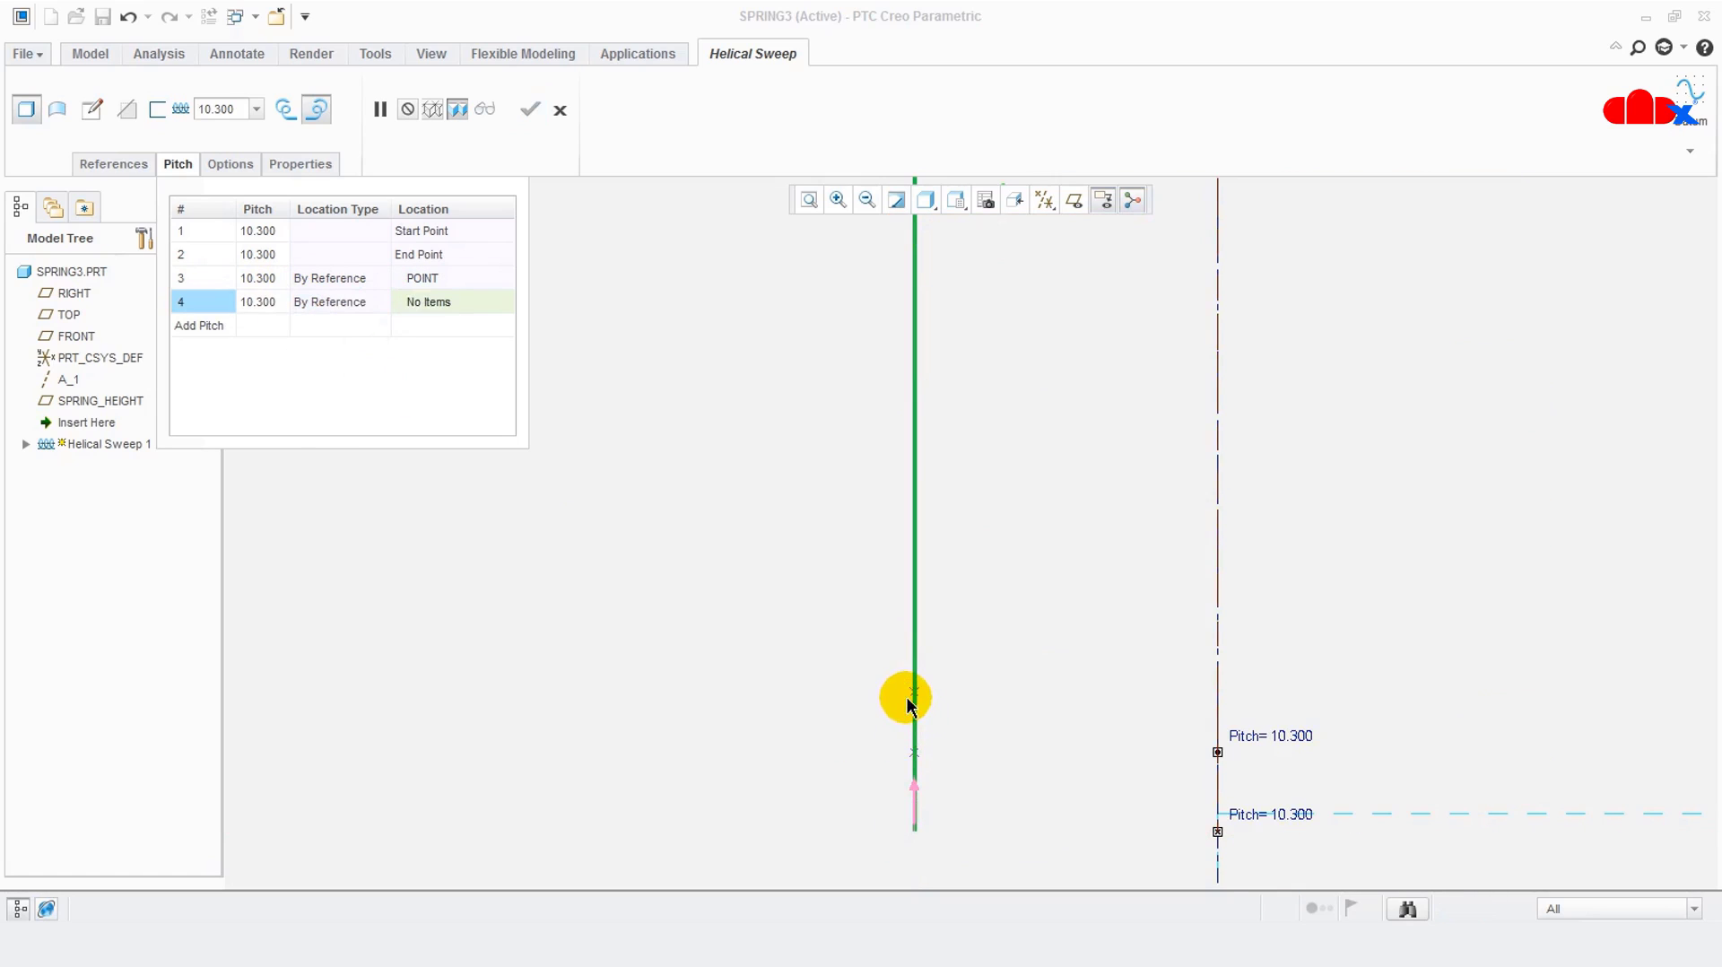
left_click(911, 818)
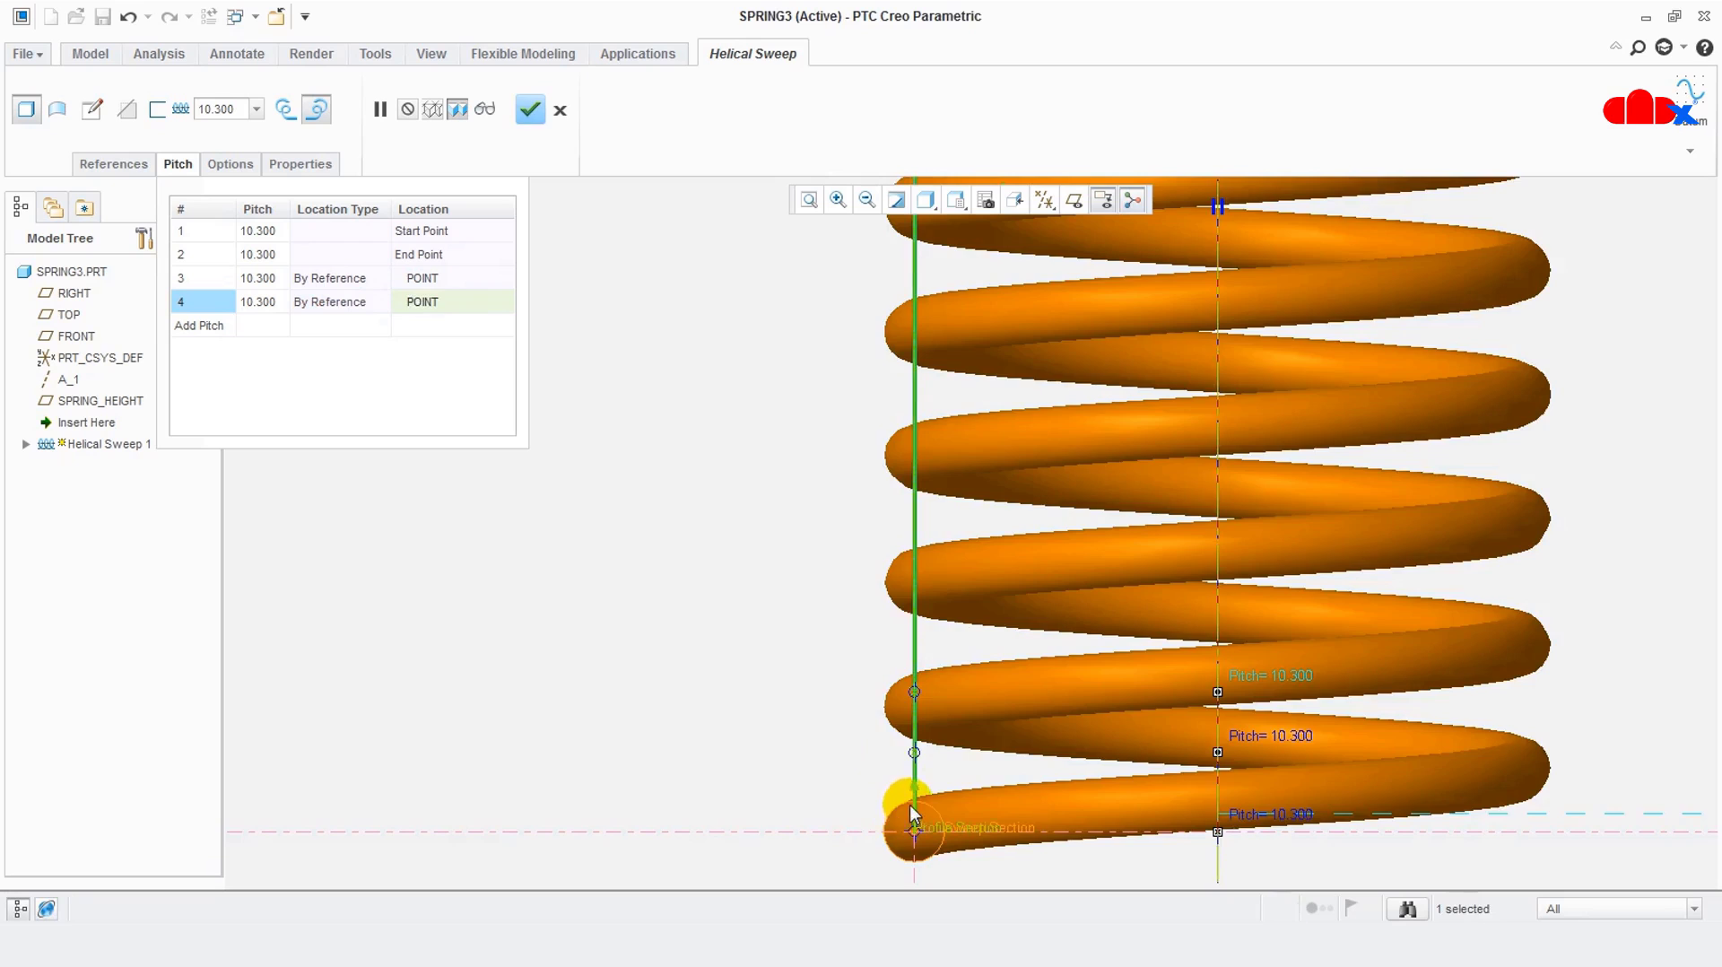
Add a fifth pitch entry located by reference at the lower of the two datum points near the profile's top end
scroll(942, 446, "down", 8)
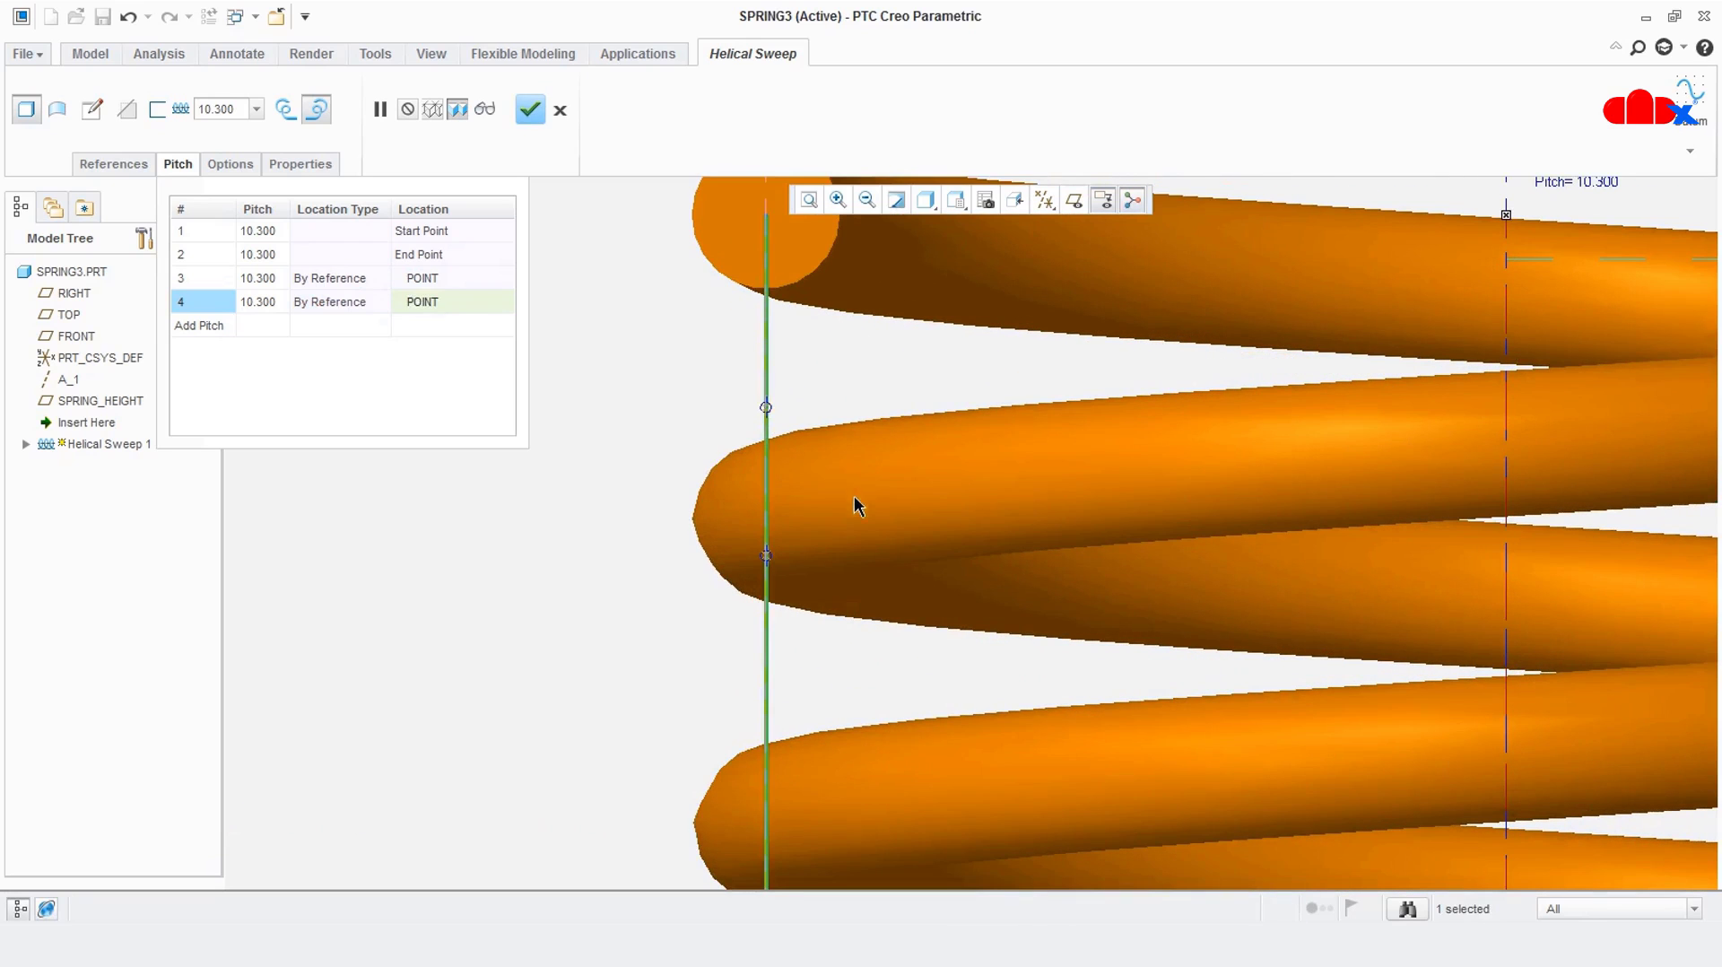
left_click(368, 304)
left_click(223, 327)
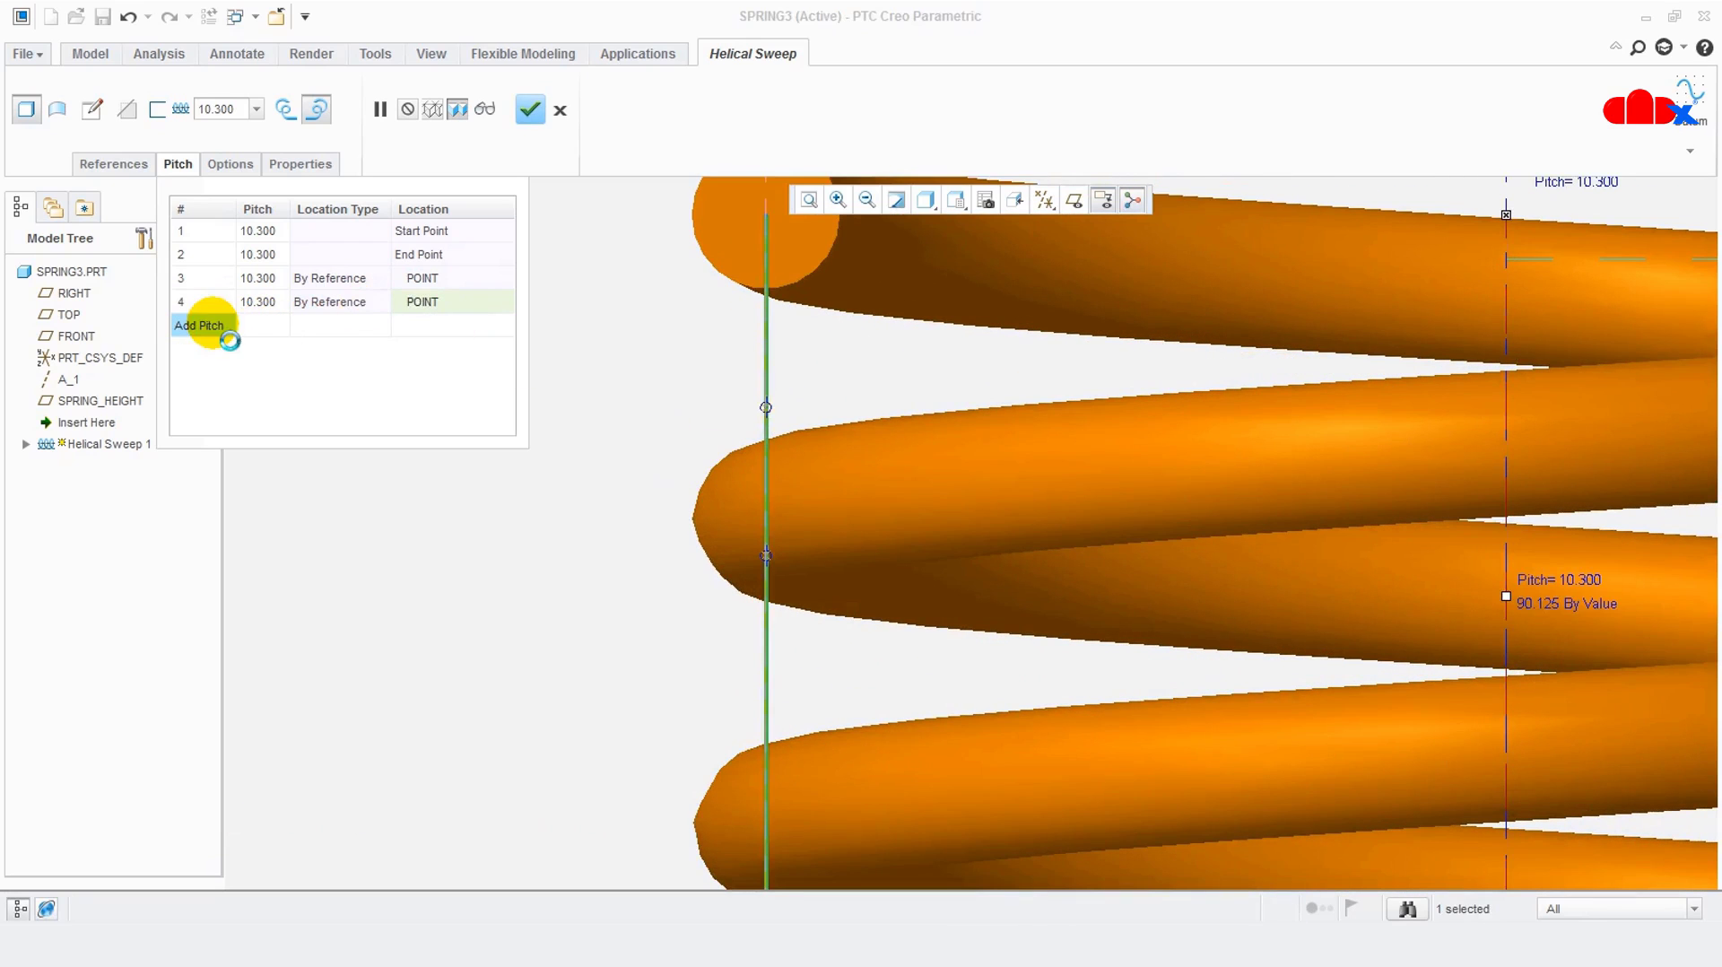
left_click(339, 325)
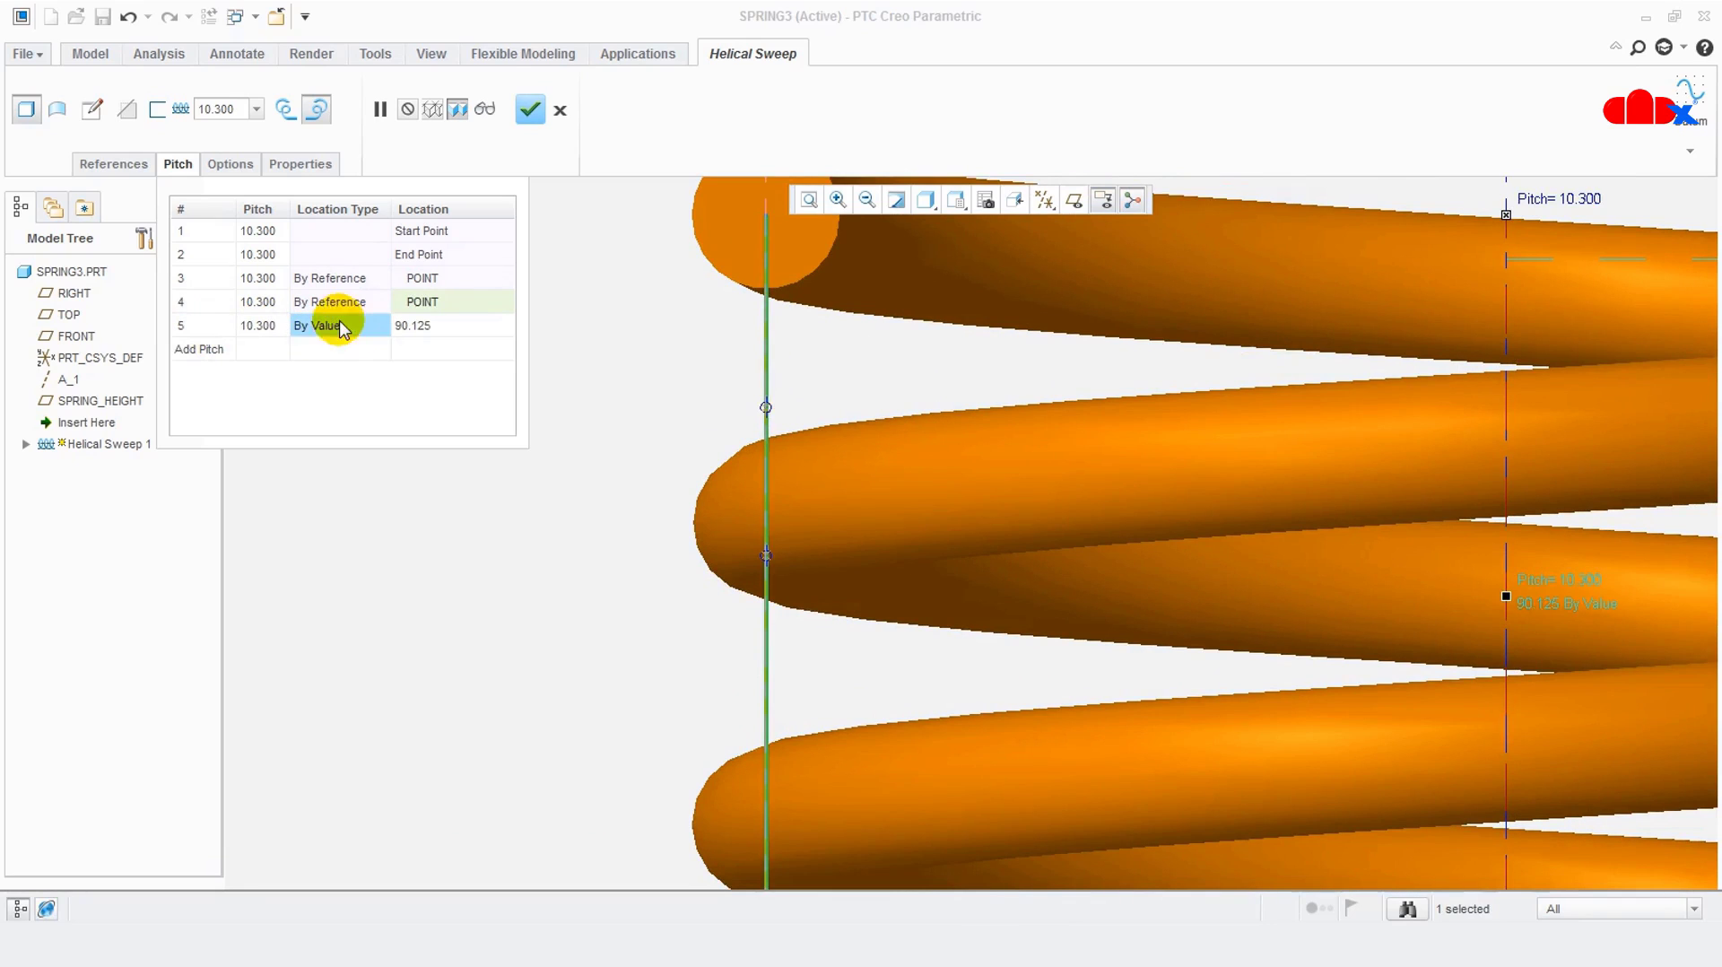
left_click(353, 328)
left_click(383, 328)
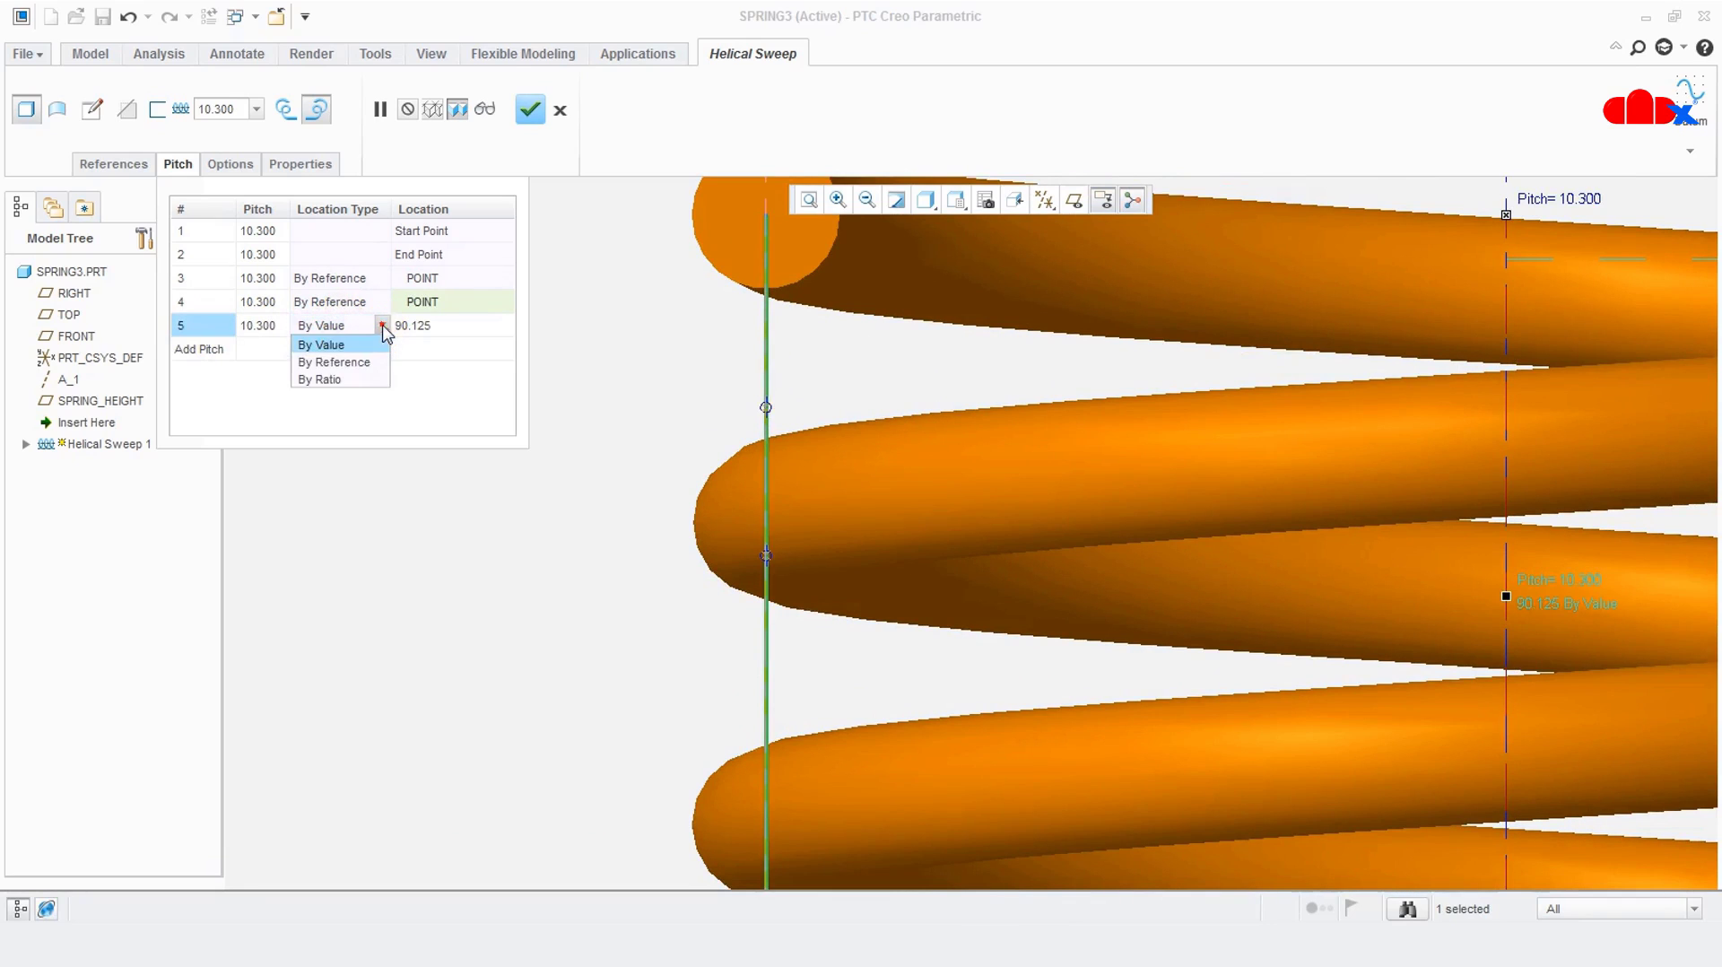
left_click(363, 362)
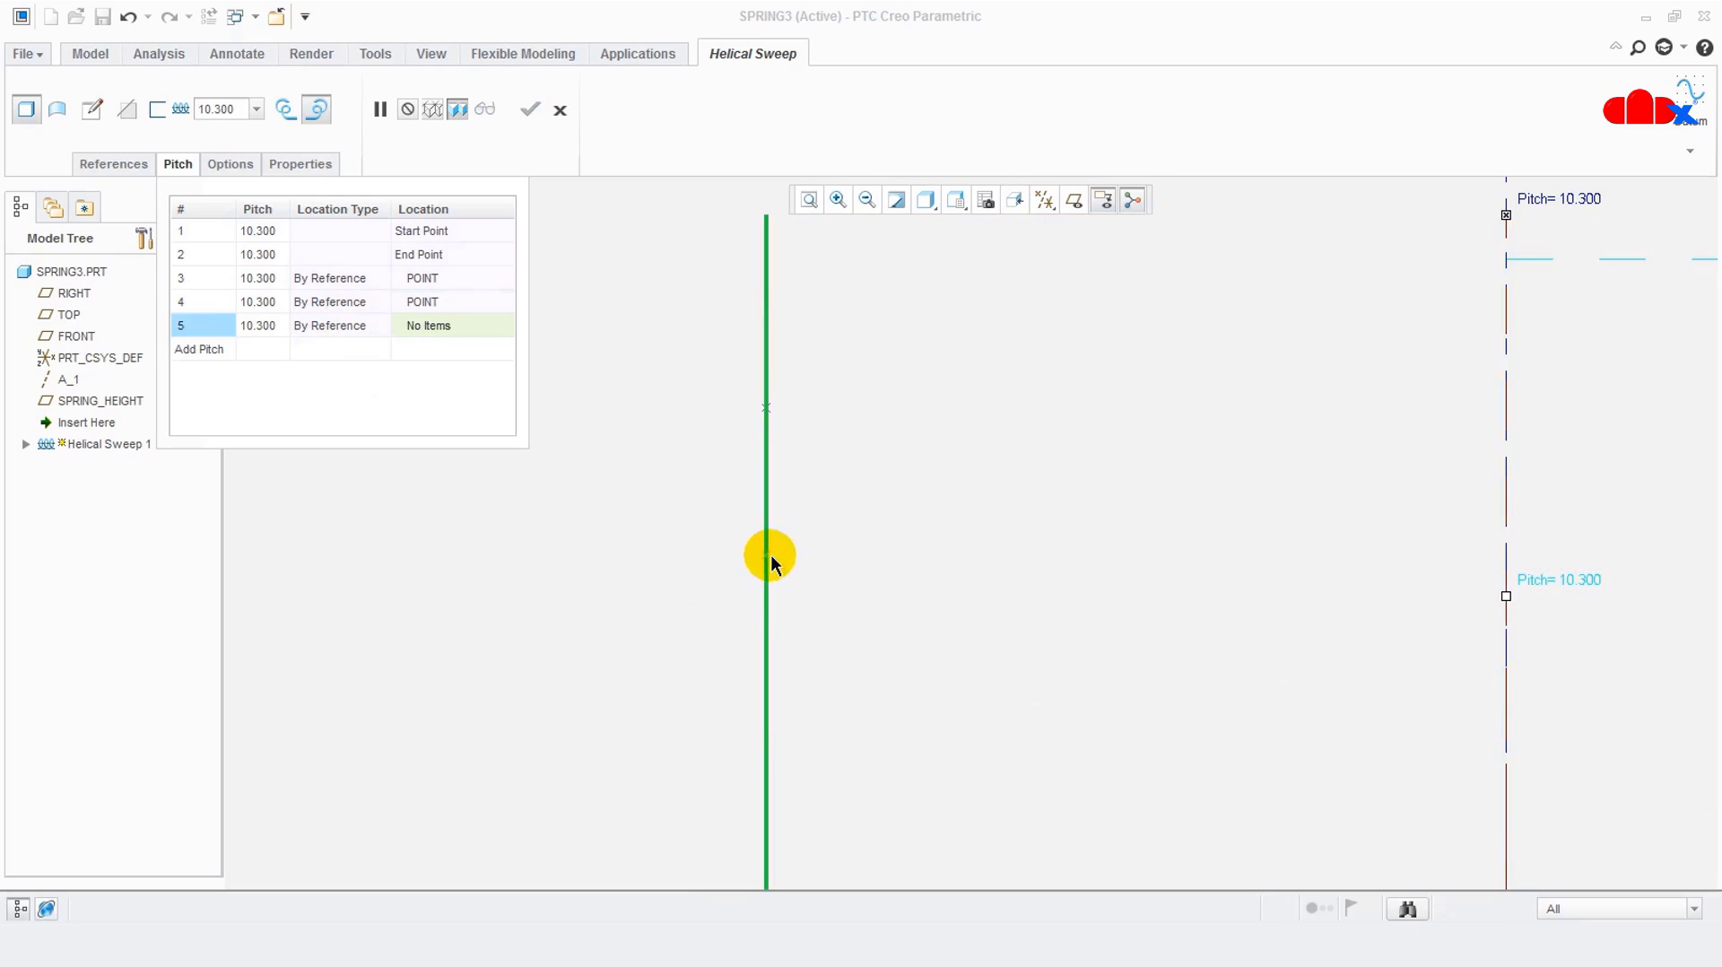
left_click(769, 558)
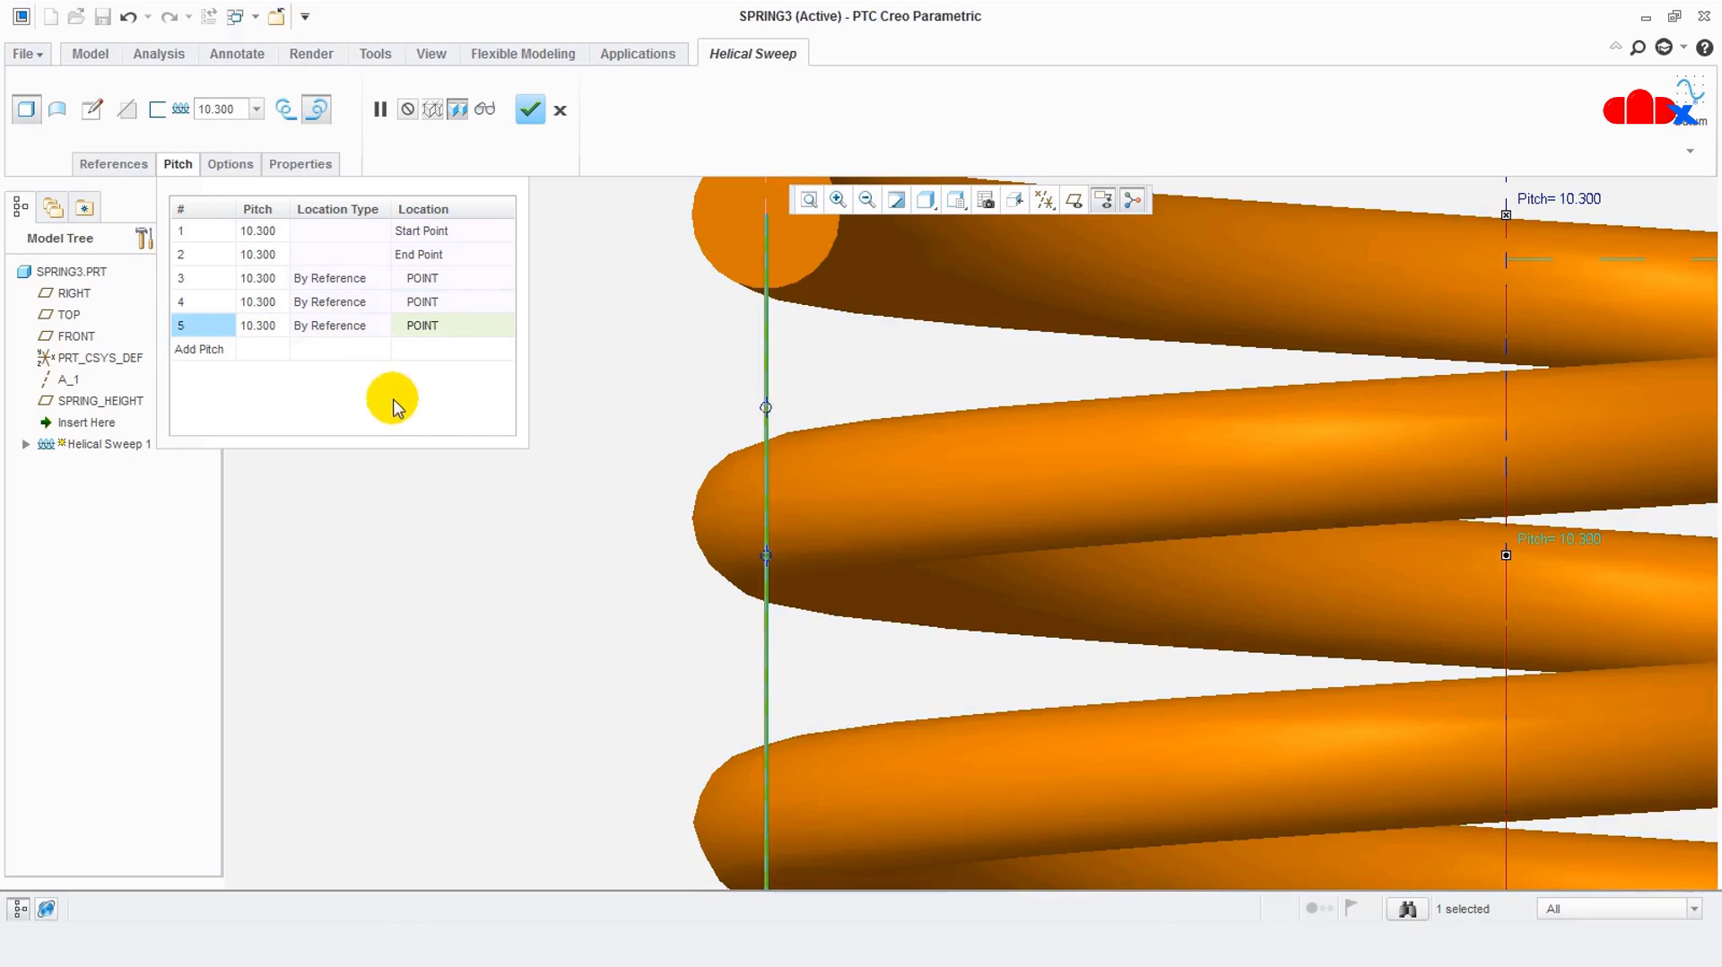
Add a sixth pitch entry located by reference at the upper of the two datum points near the profile's top end
left_click(212, 352)
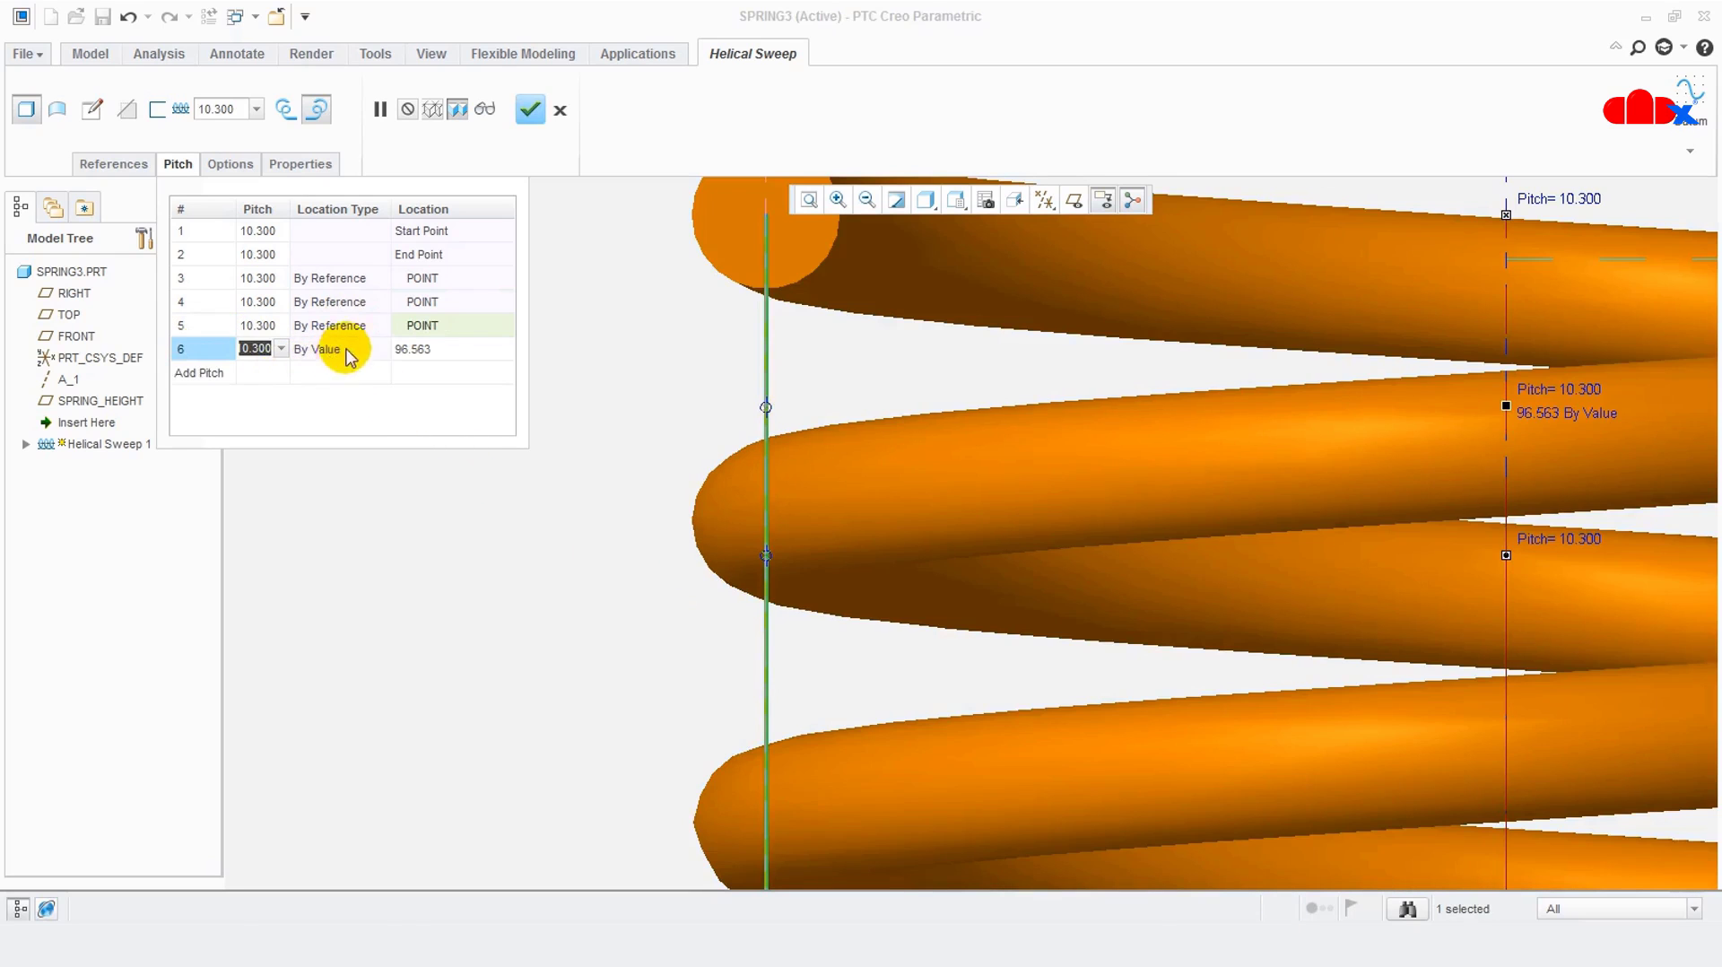
left_click(373, 350)
left_click(374, 351)
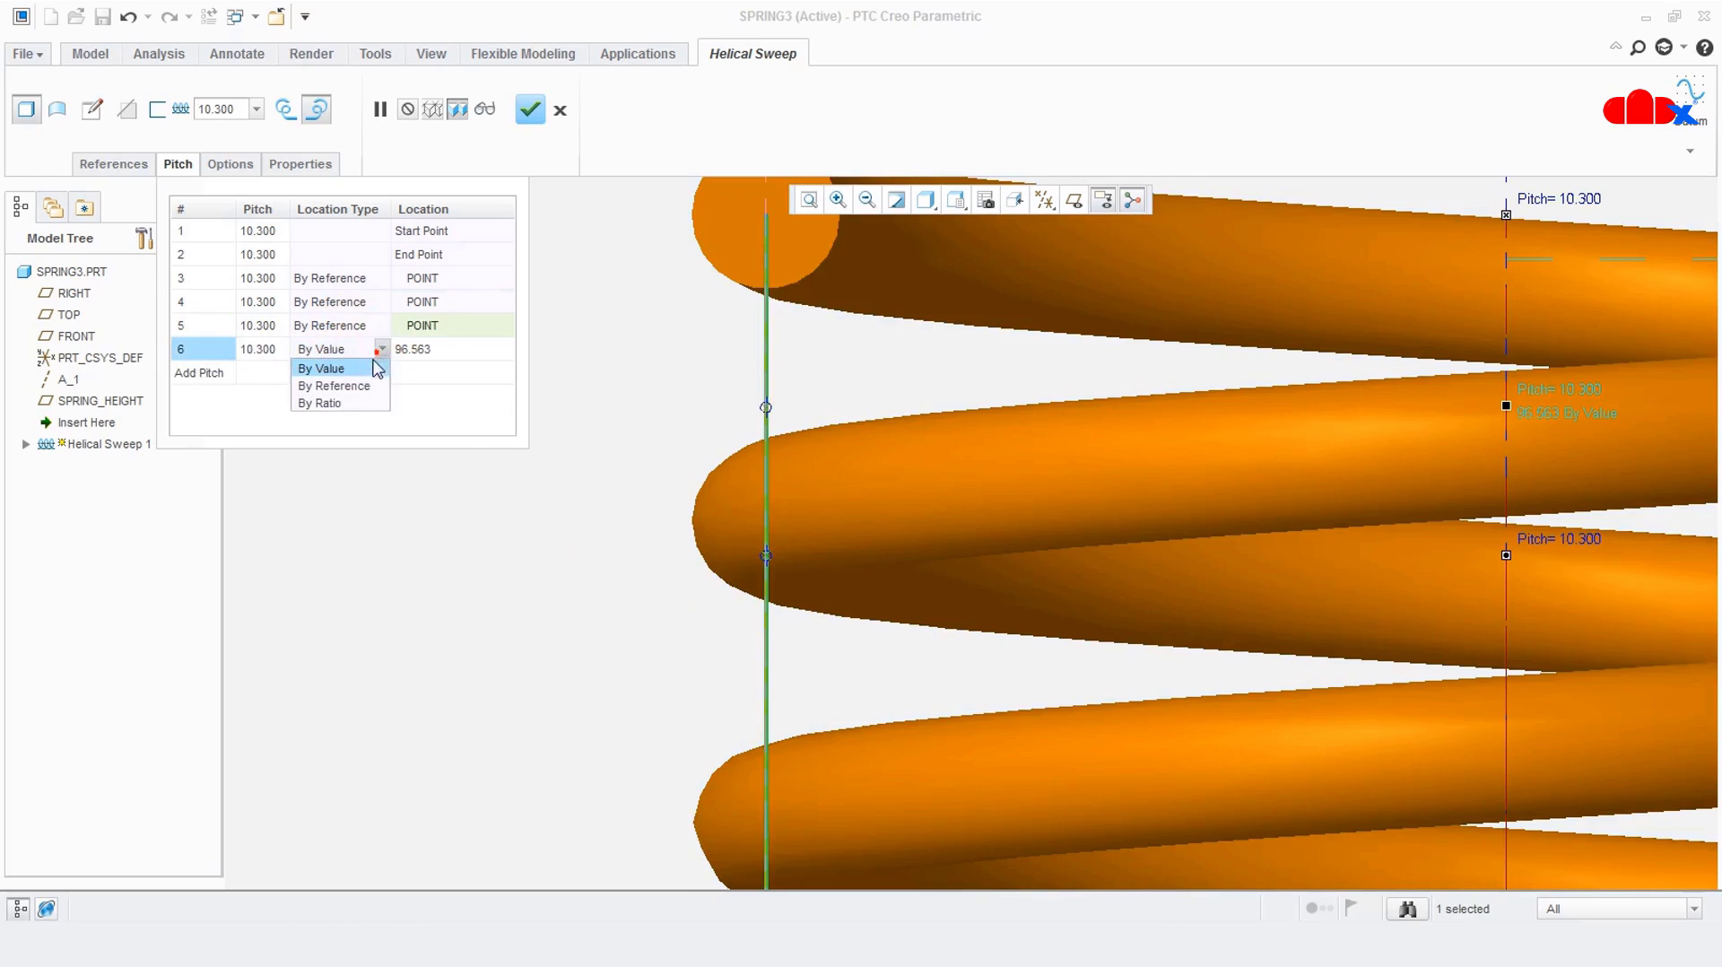
left_click(365, 384)
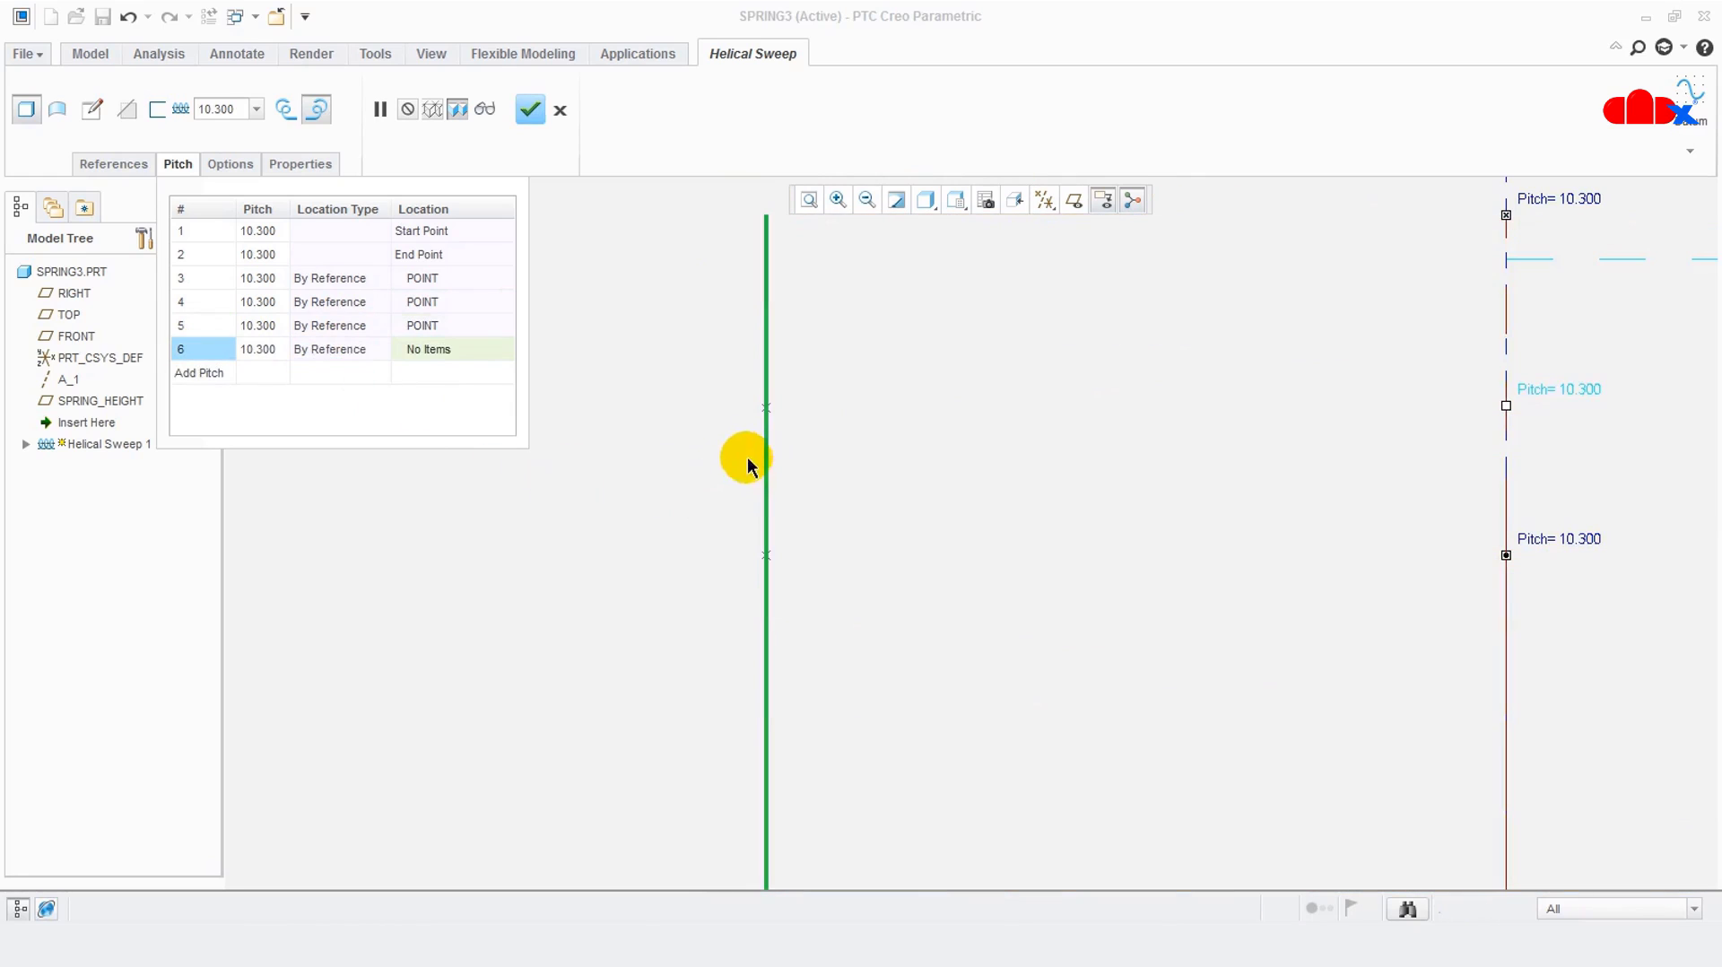
left_click(765, 409)
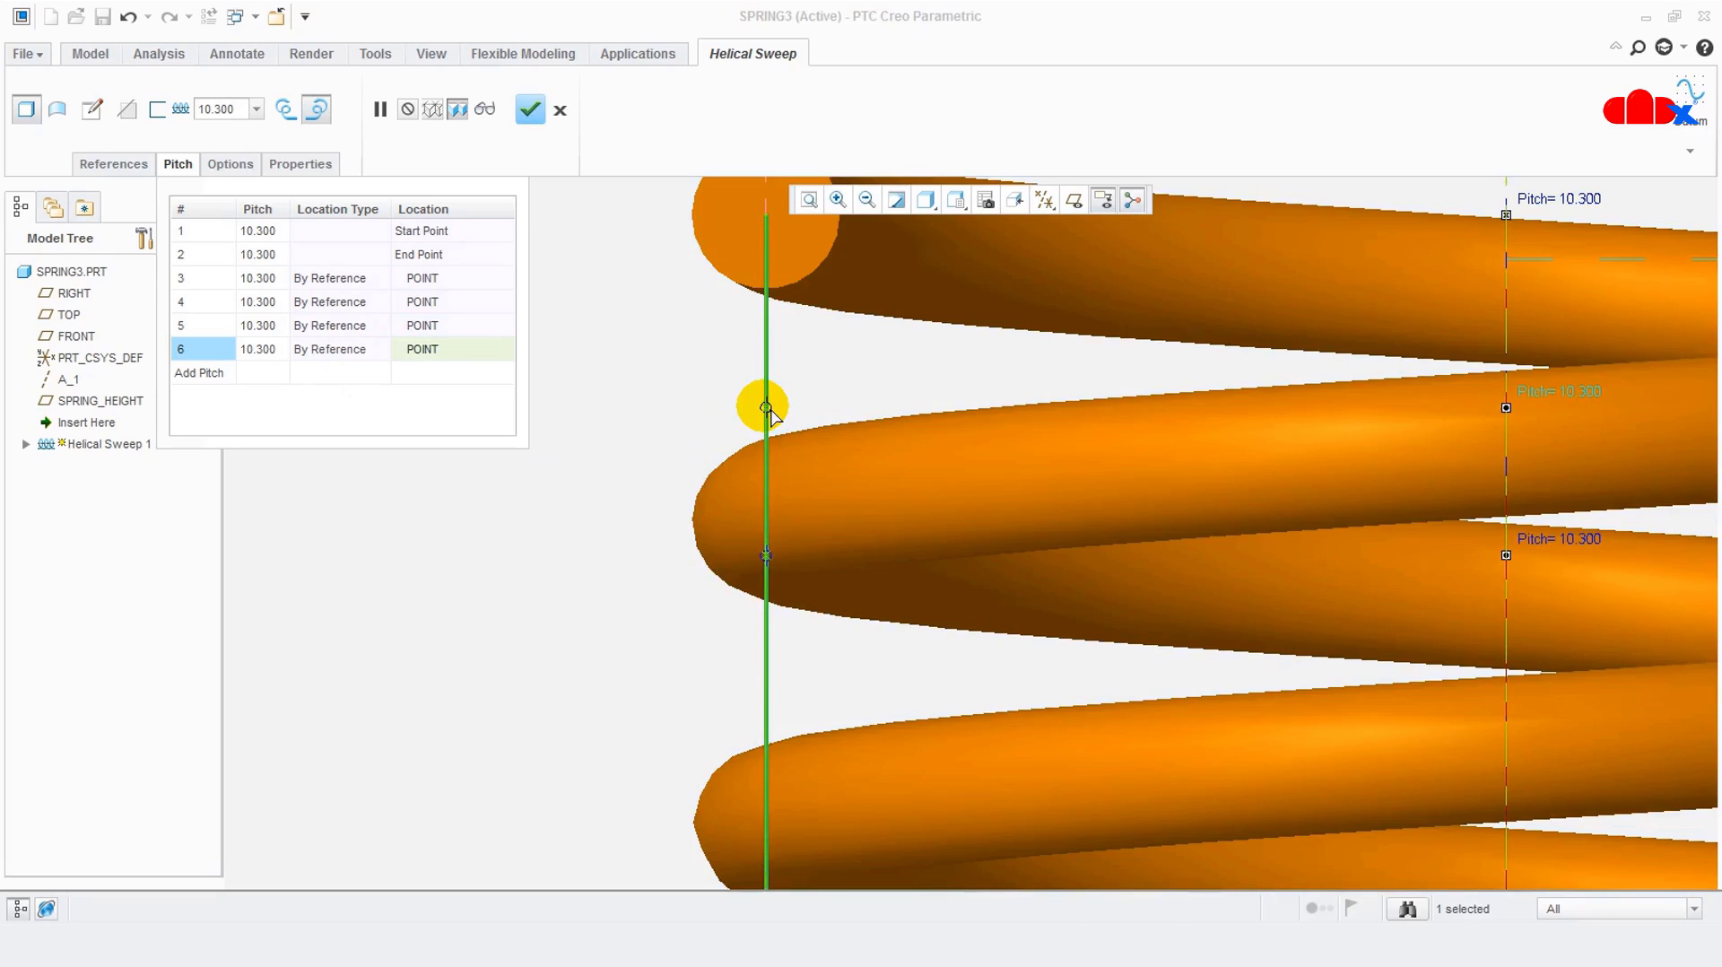
Set the pitch to 5 at both the start point and the end point of the profile
scroll(670, 488, "down", 5)
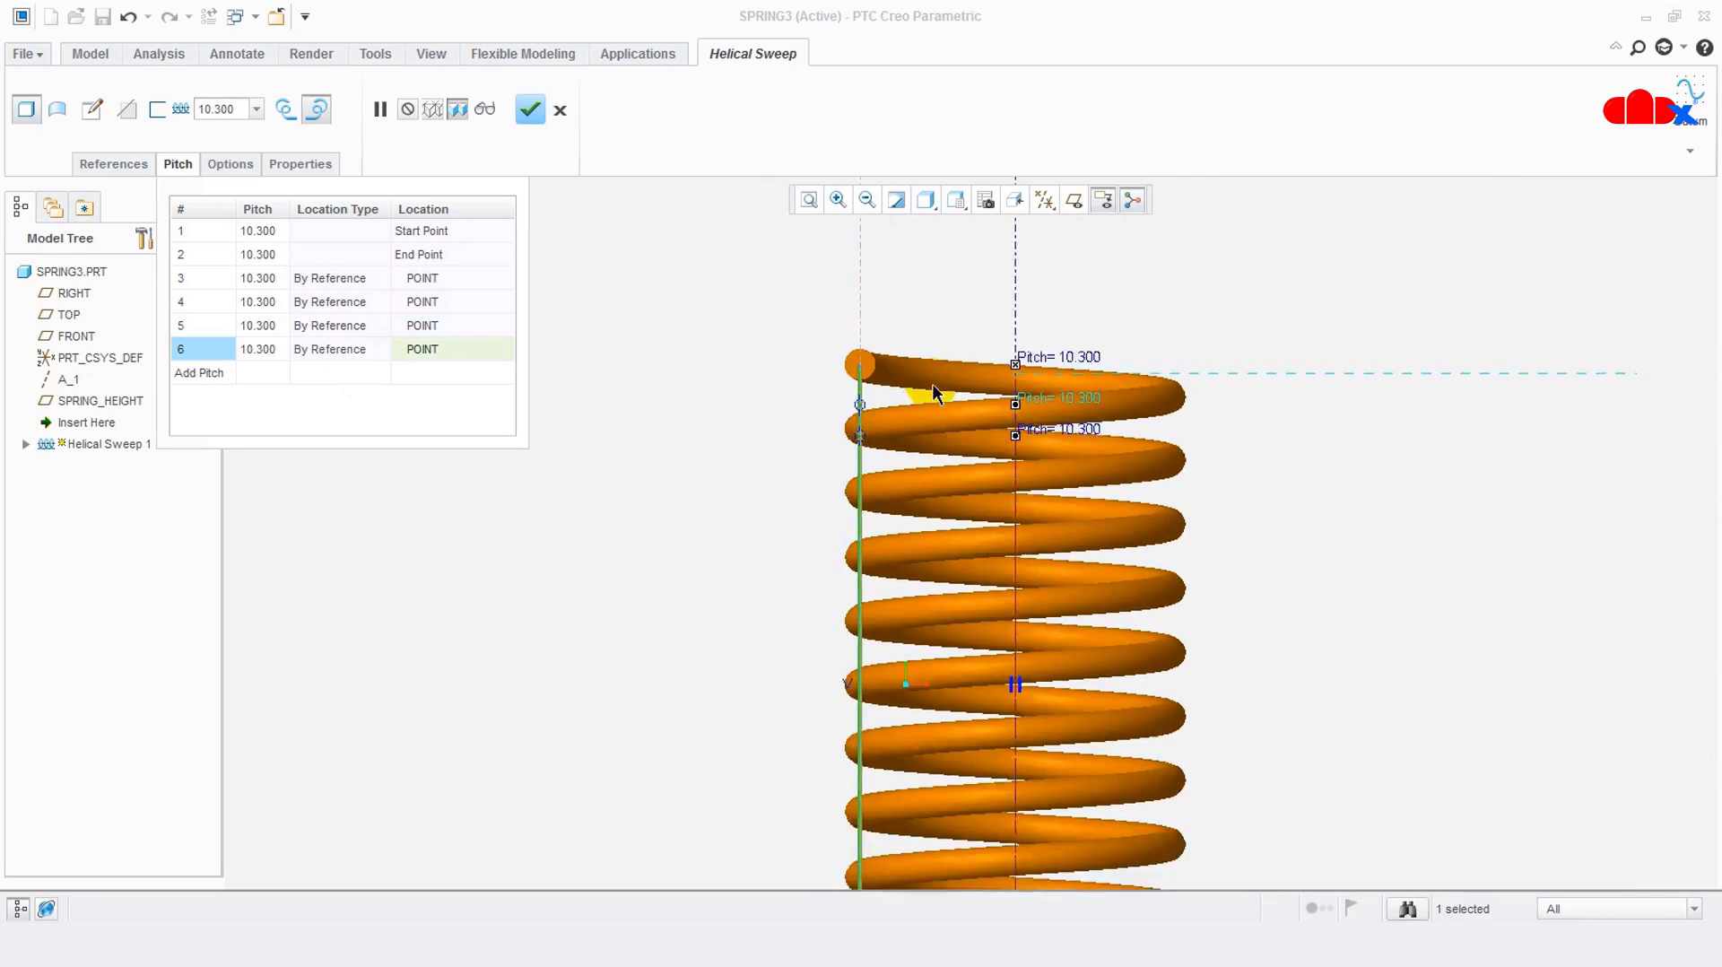
scroll(933, 393, "down", 3)
scroll(956, 632, "up", 2)
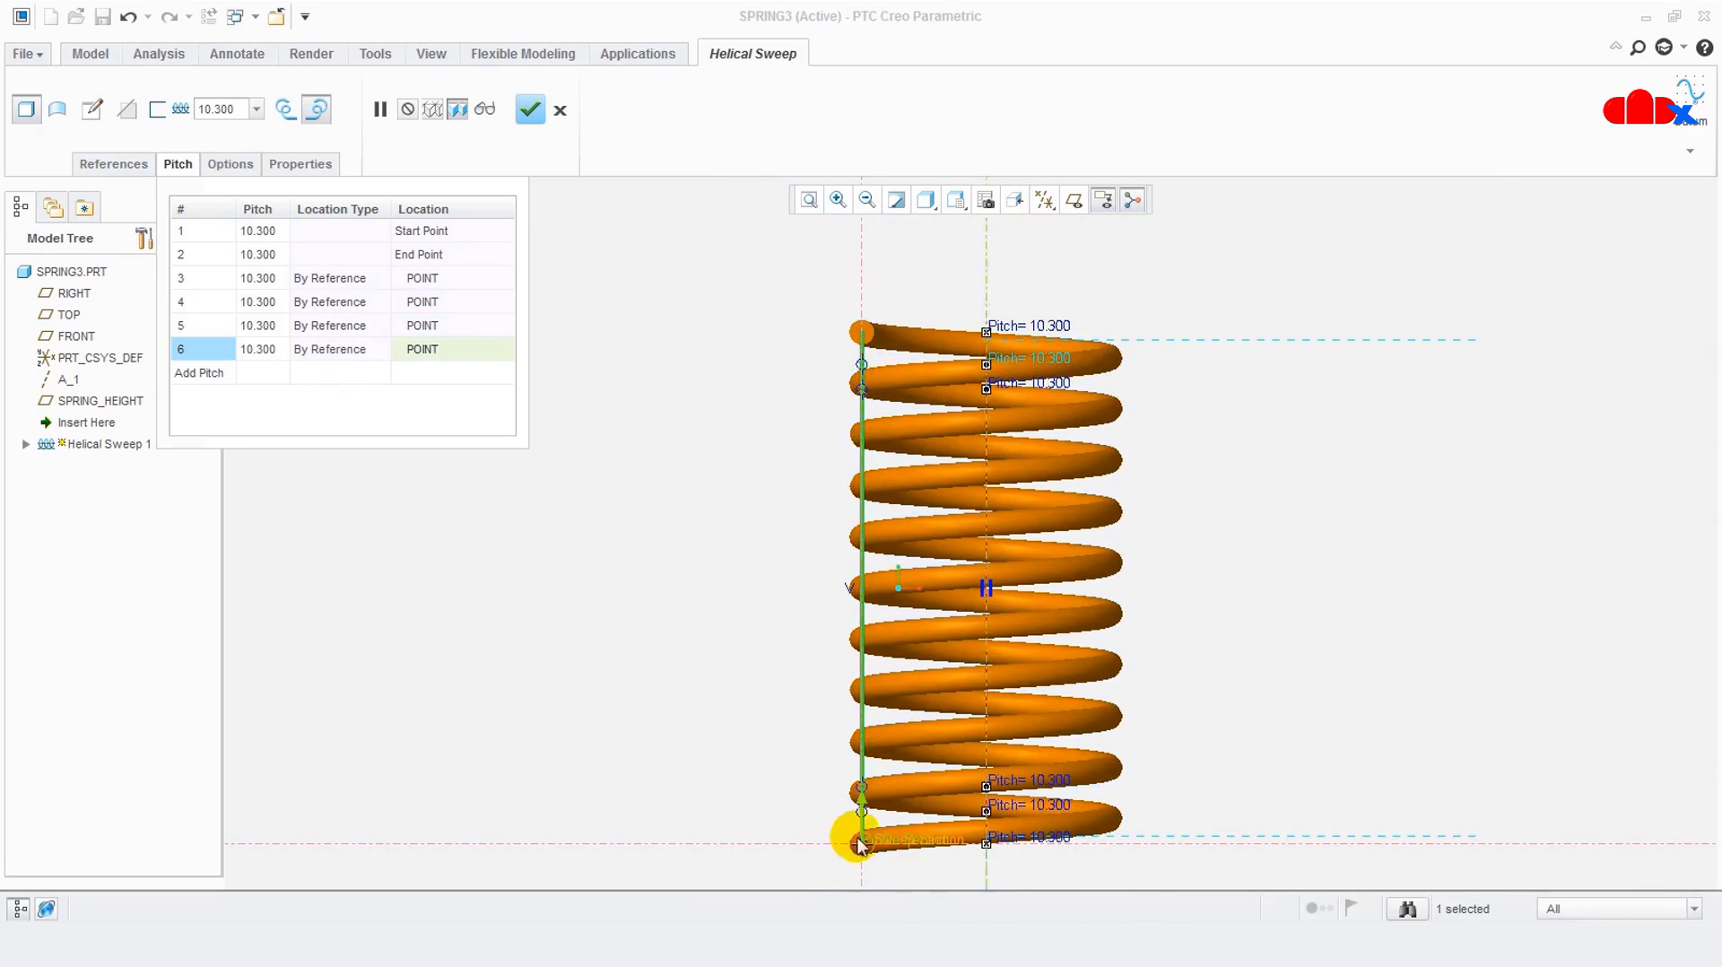
double_click(264, 231)
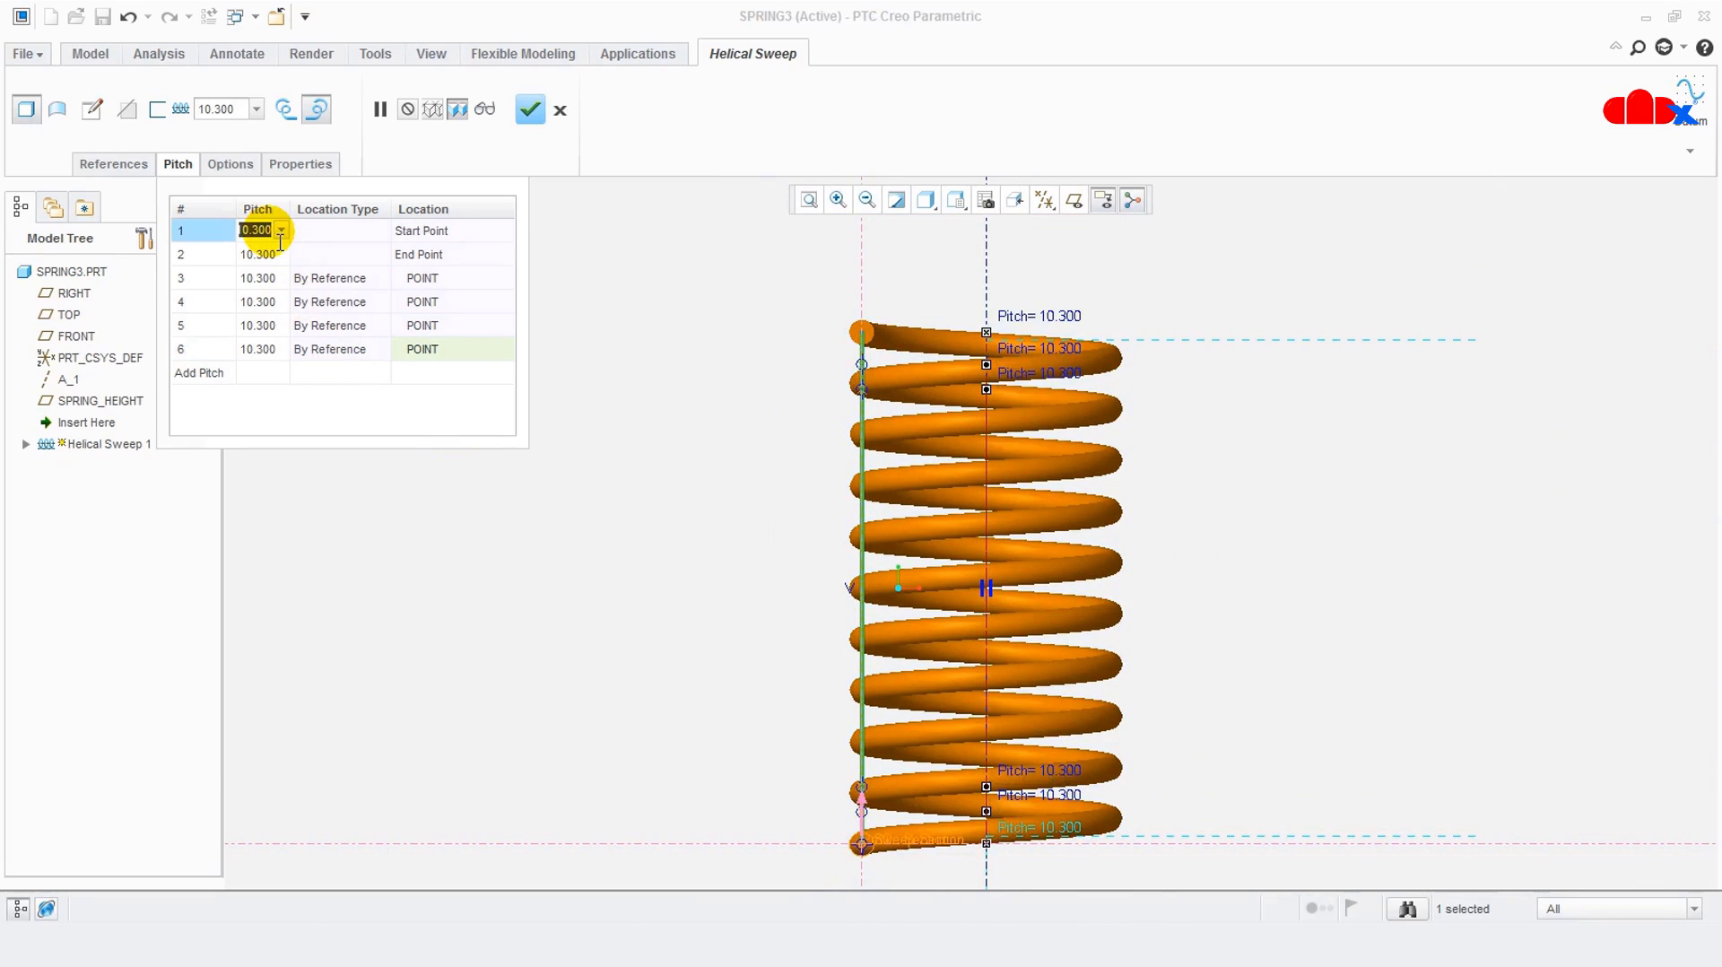
type("5")
left_click(277, 257)
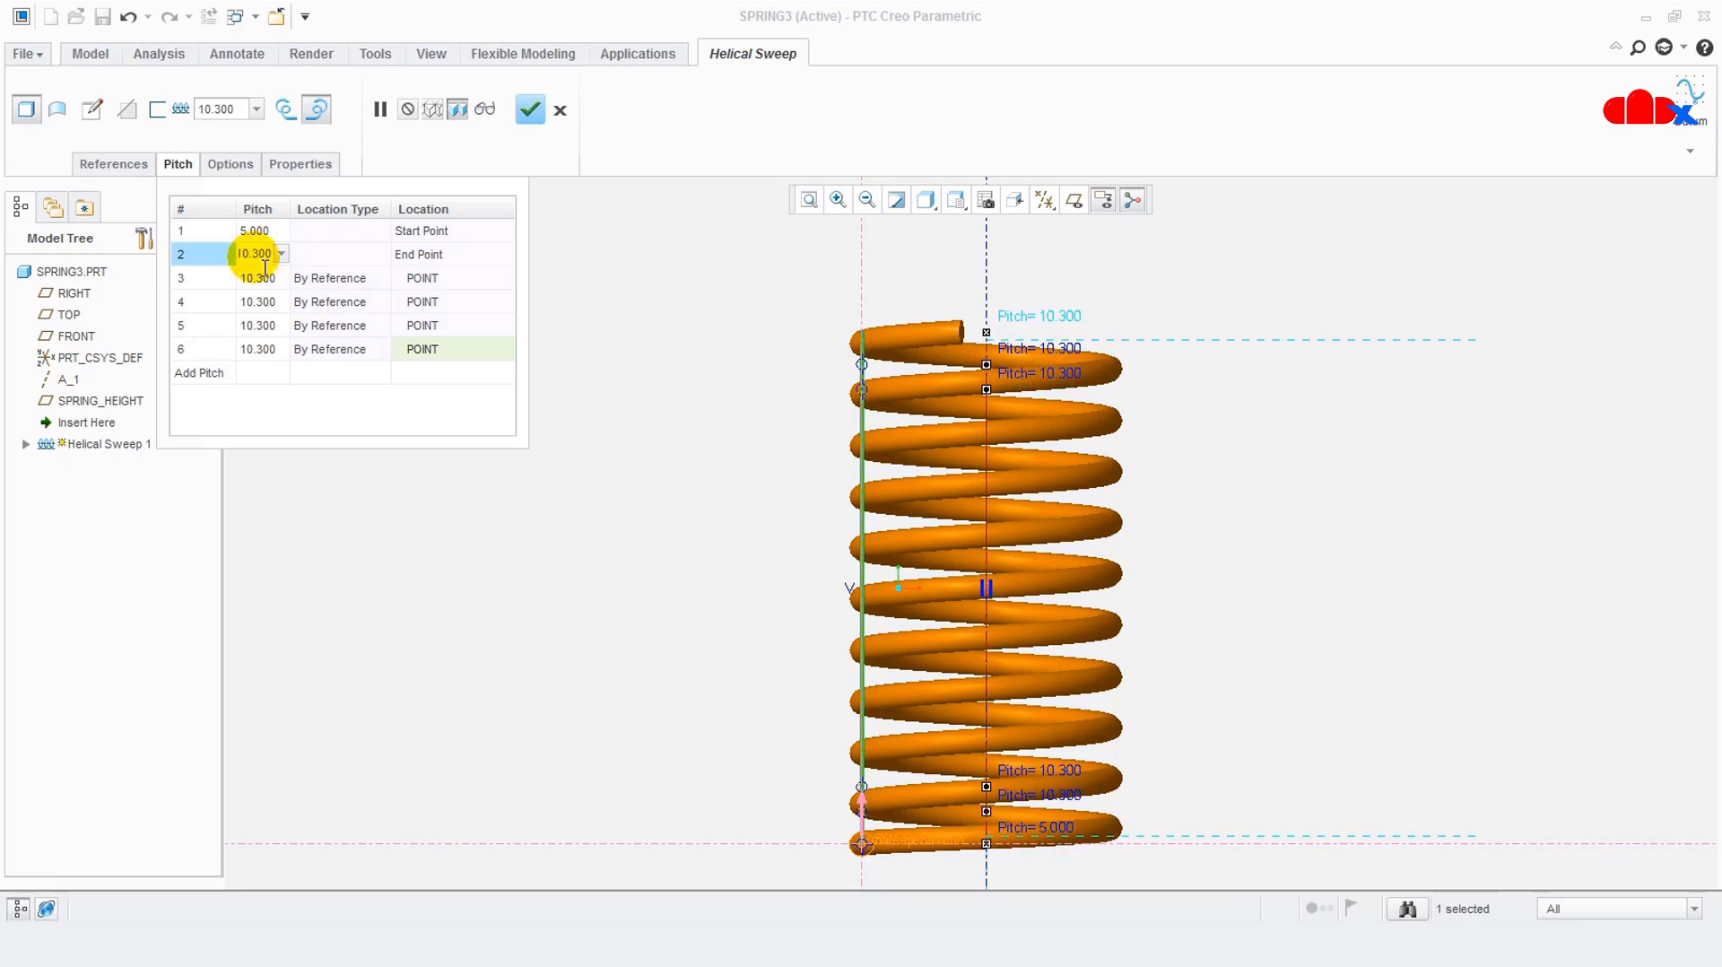
type("5")
double_click(270, 254)
type("5")
left_click(274, 294)
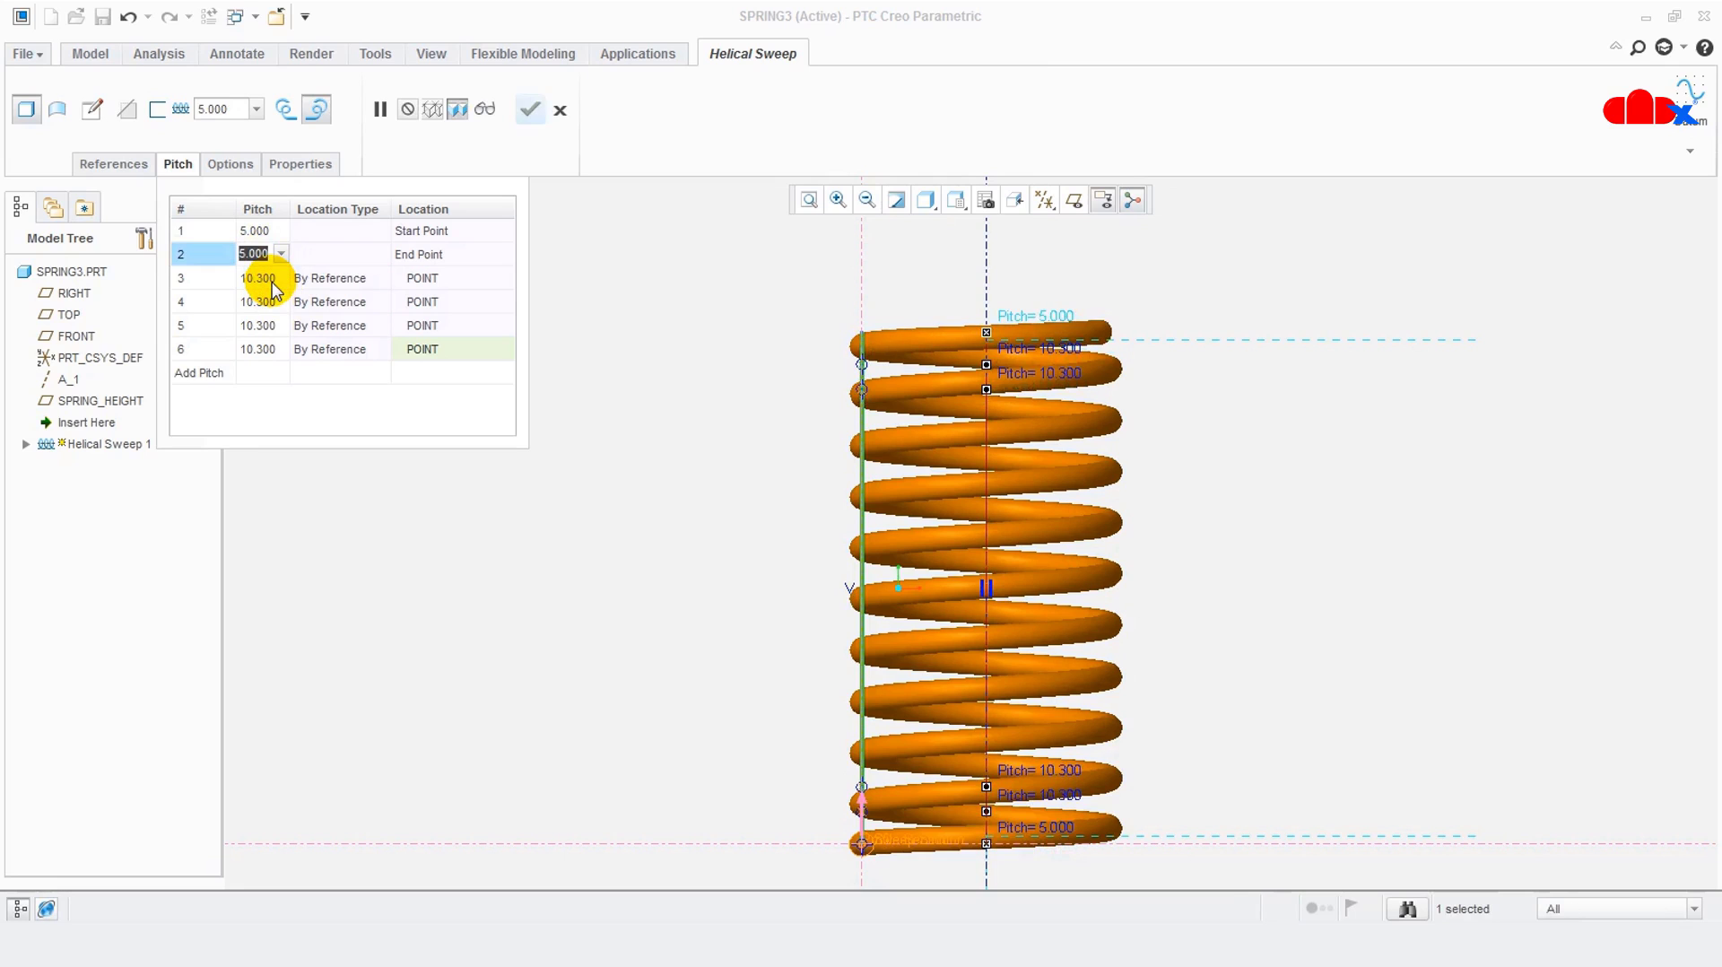
Identify the third pitch entry's point just above the start point and set its pitch to 5
left_click(199, 278)
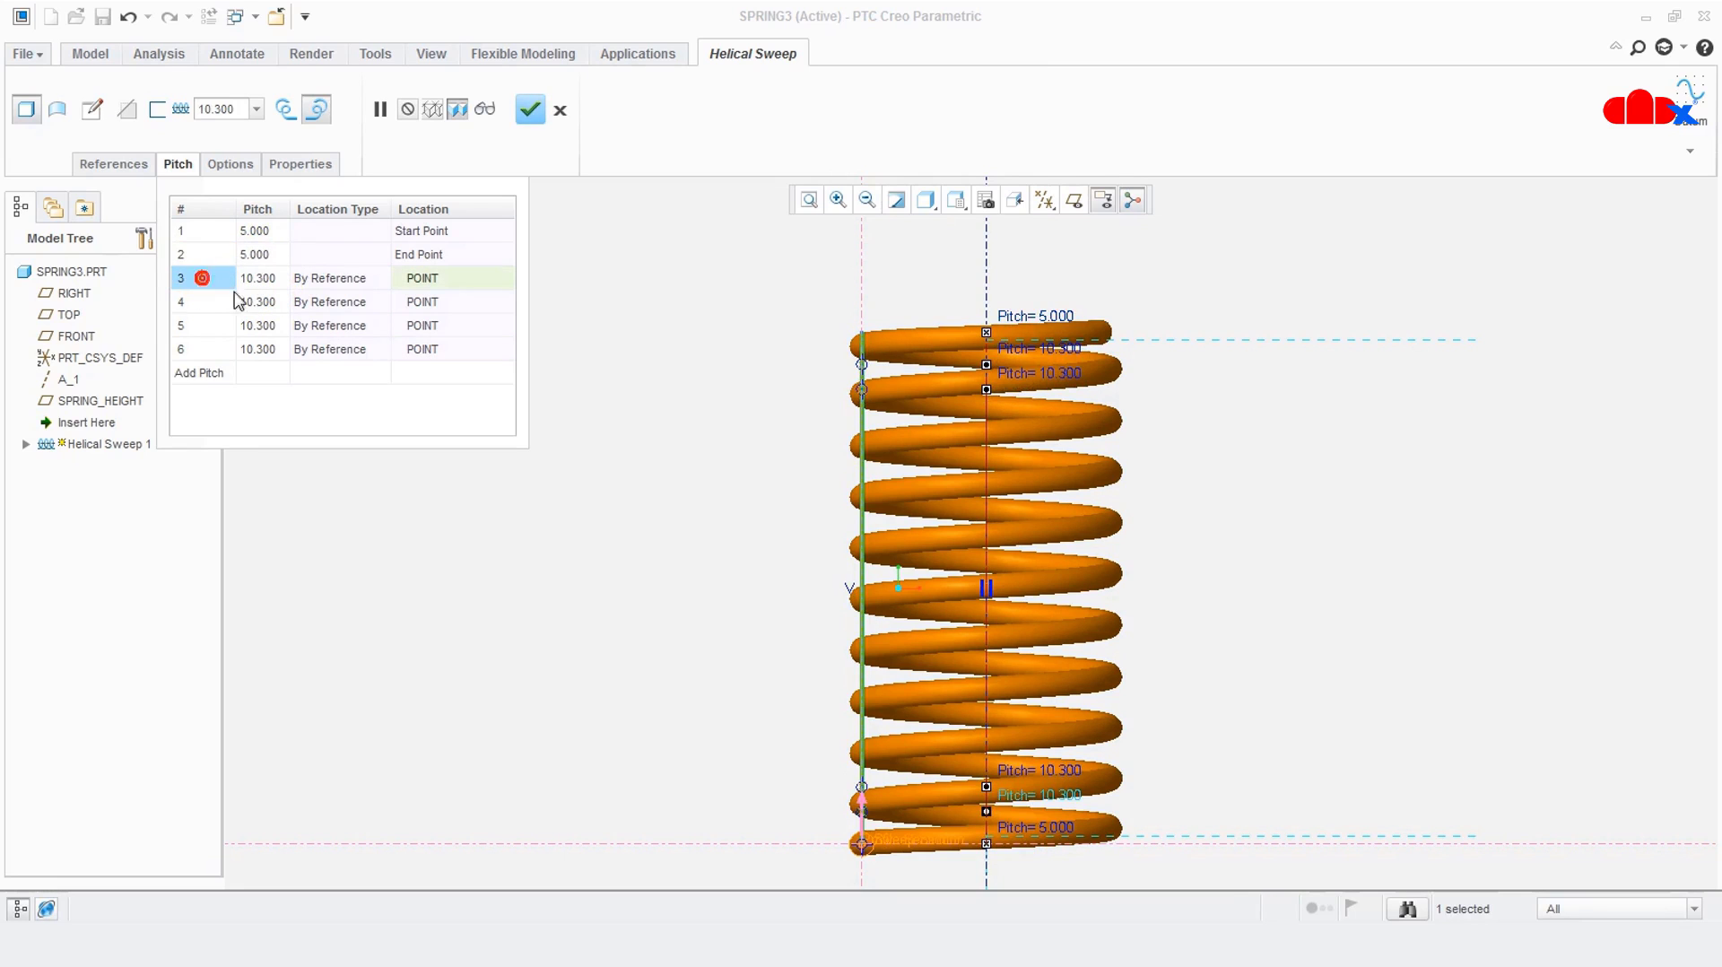
scroll(1009, 850, "up", 5)
scroll(1009, 850, "up", 2)
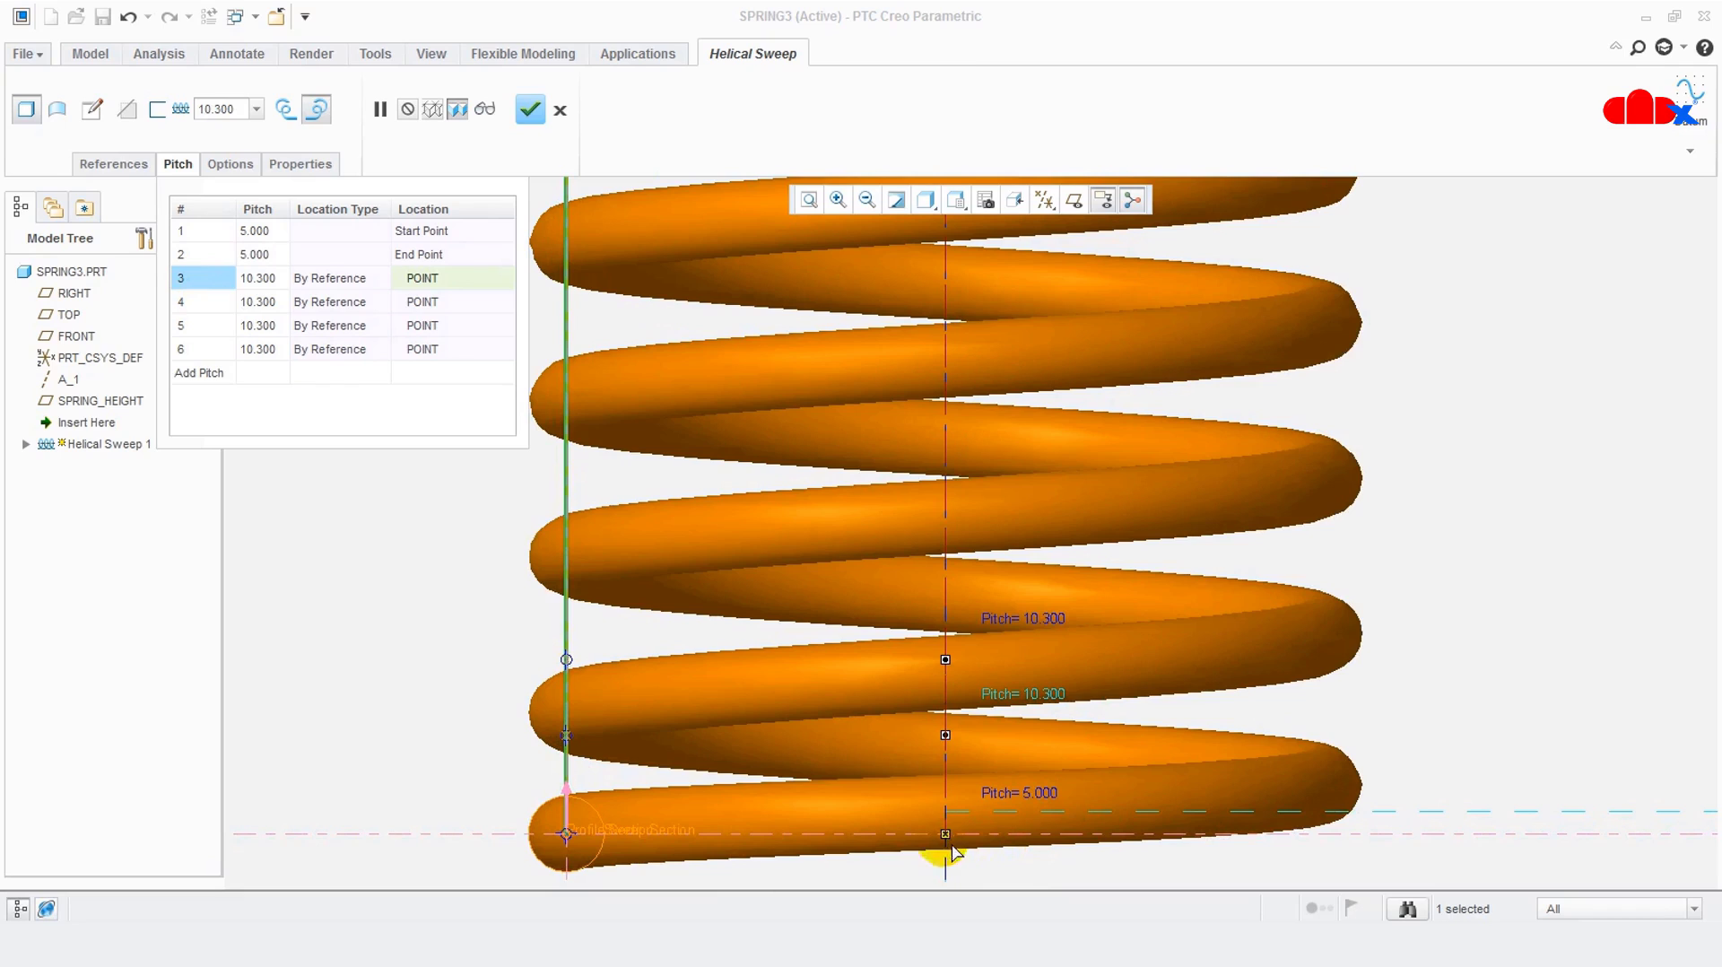
left_click(952, 836)
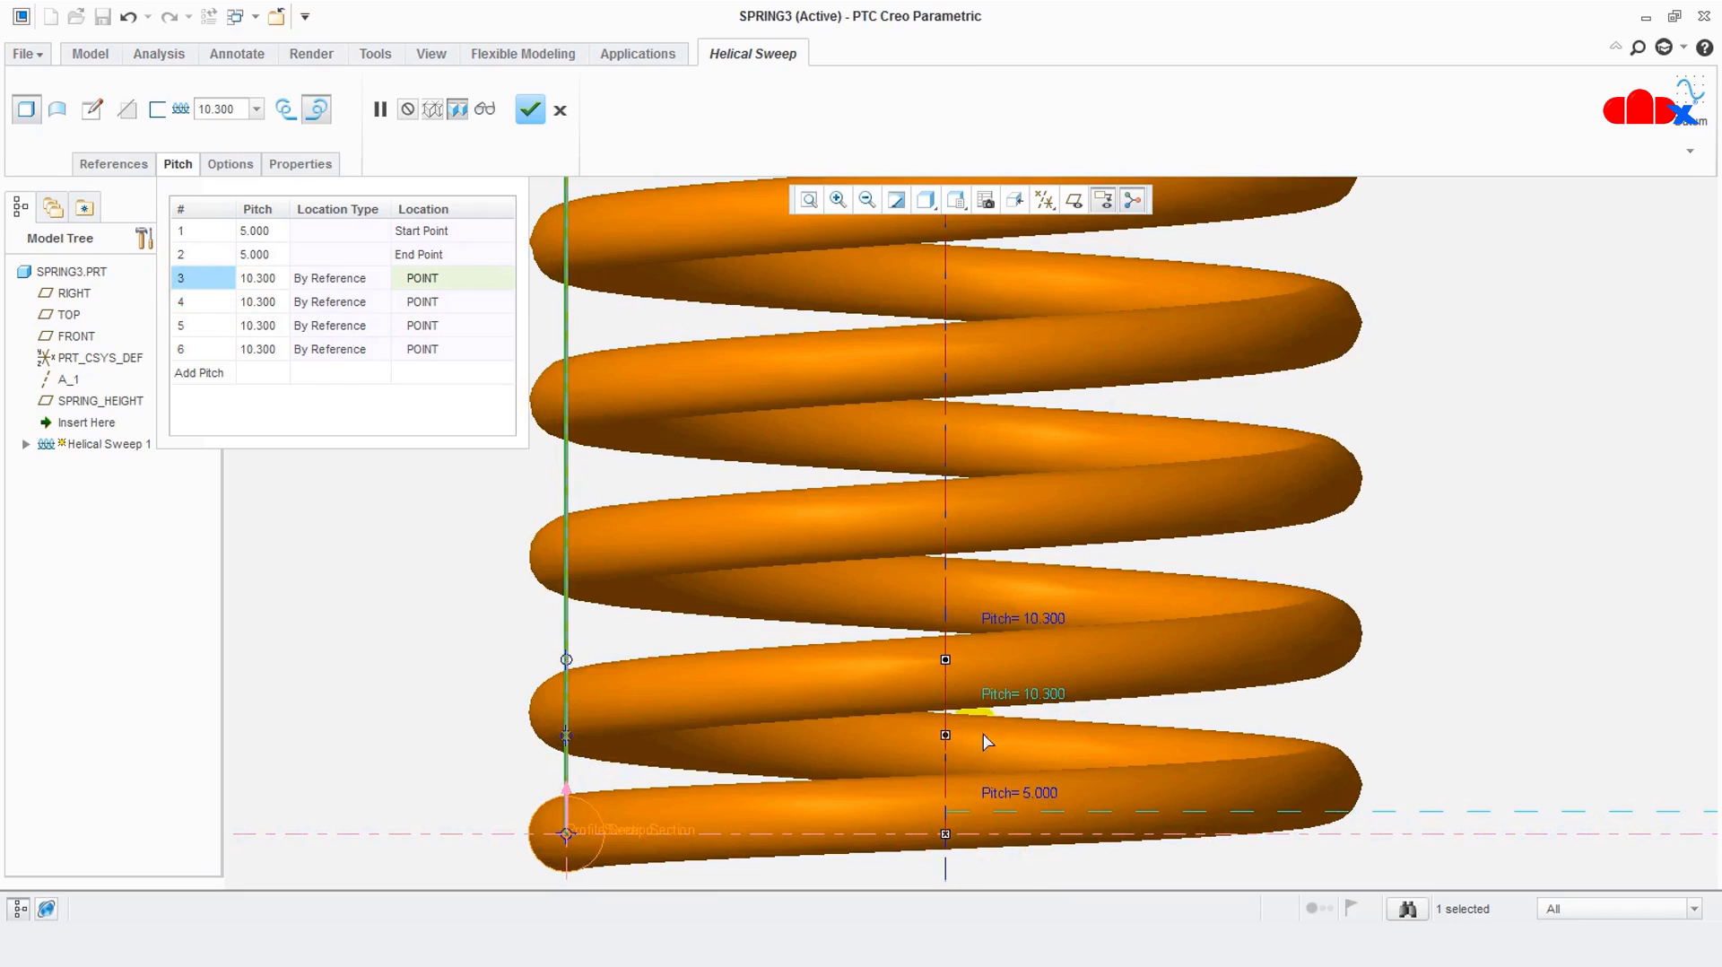
left_click(260, 278)
left_click(280, 278)
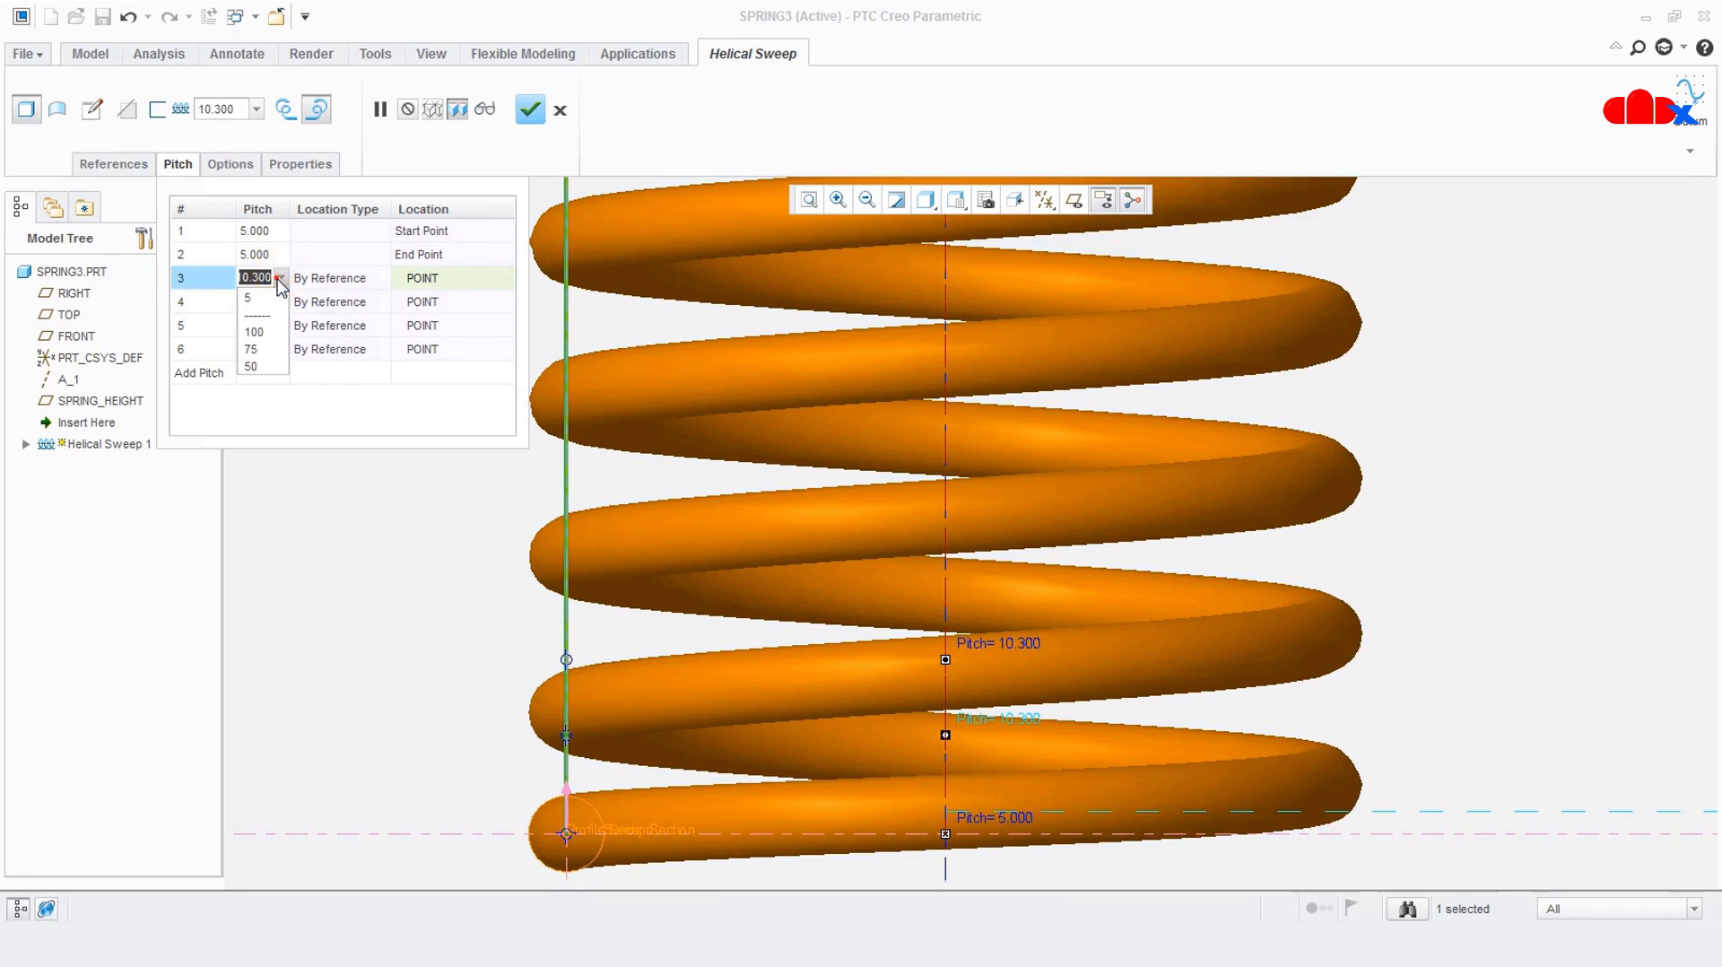
left_click(248, 297)
Set the fourth pitch entry, at the second datum point above the start, to 25
left_click(195, 306)
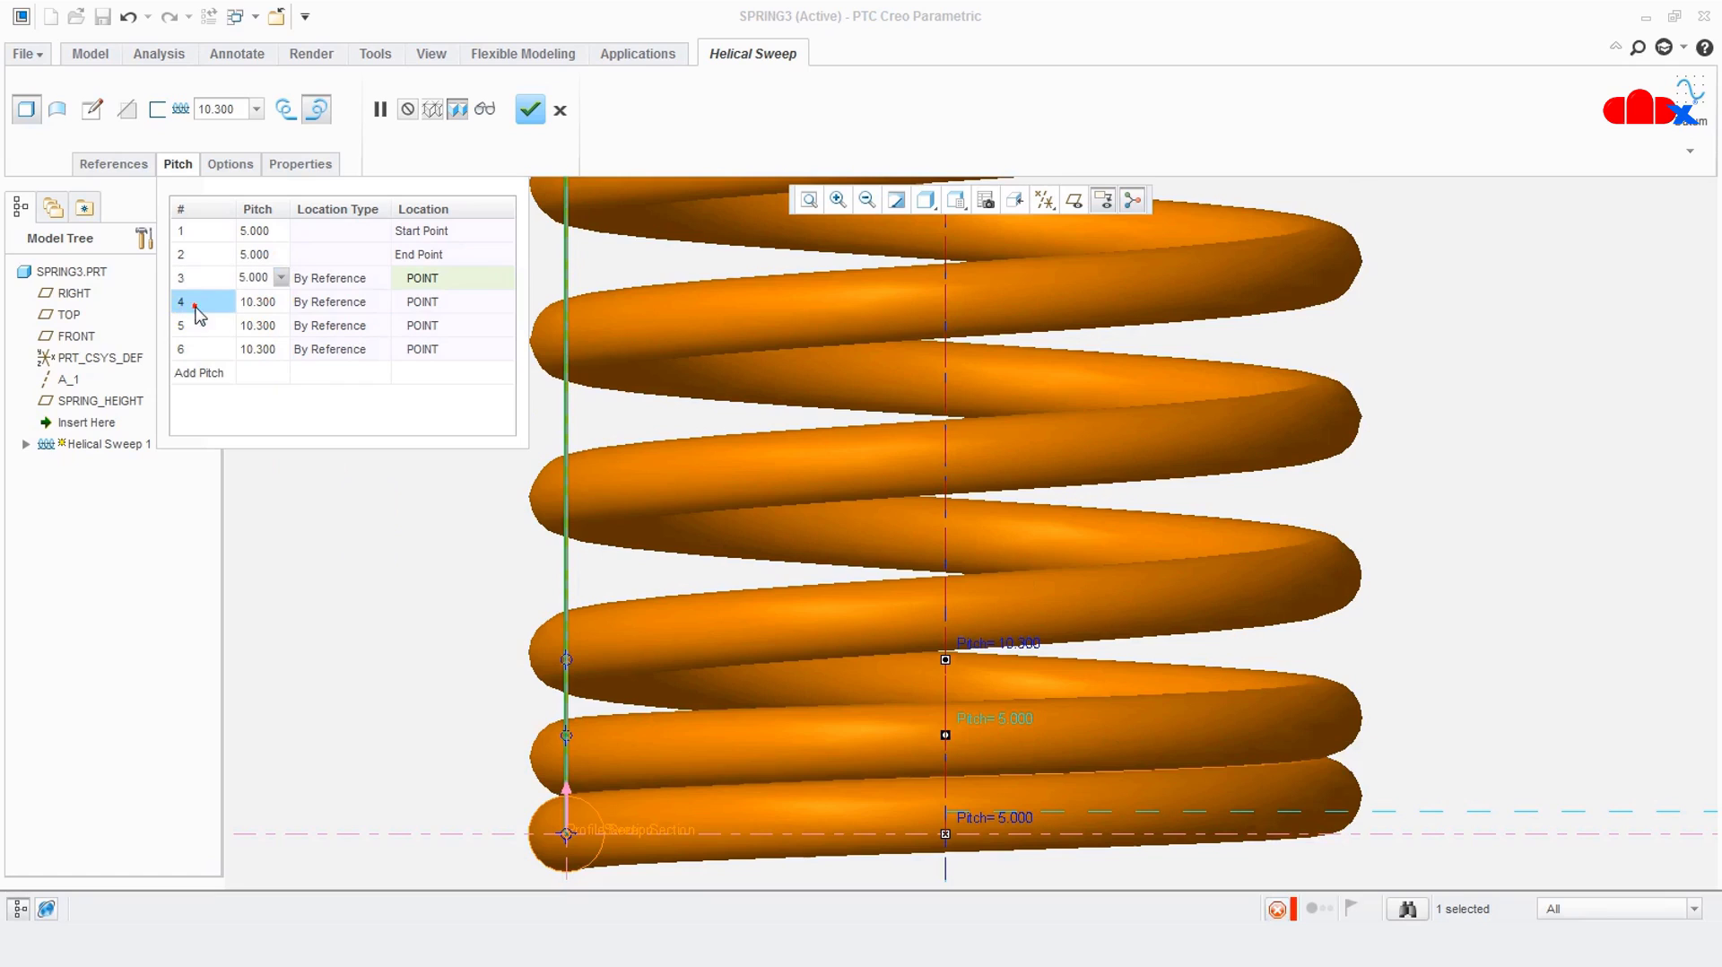
left_click(184, 302)
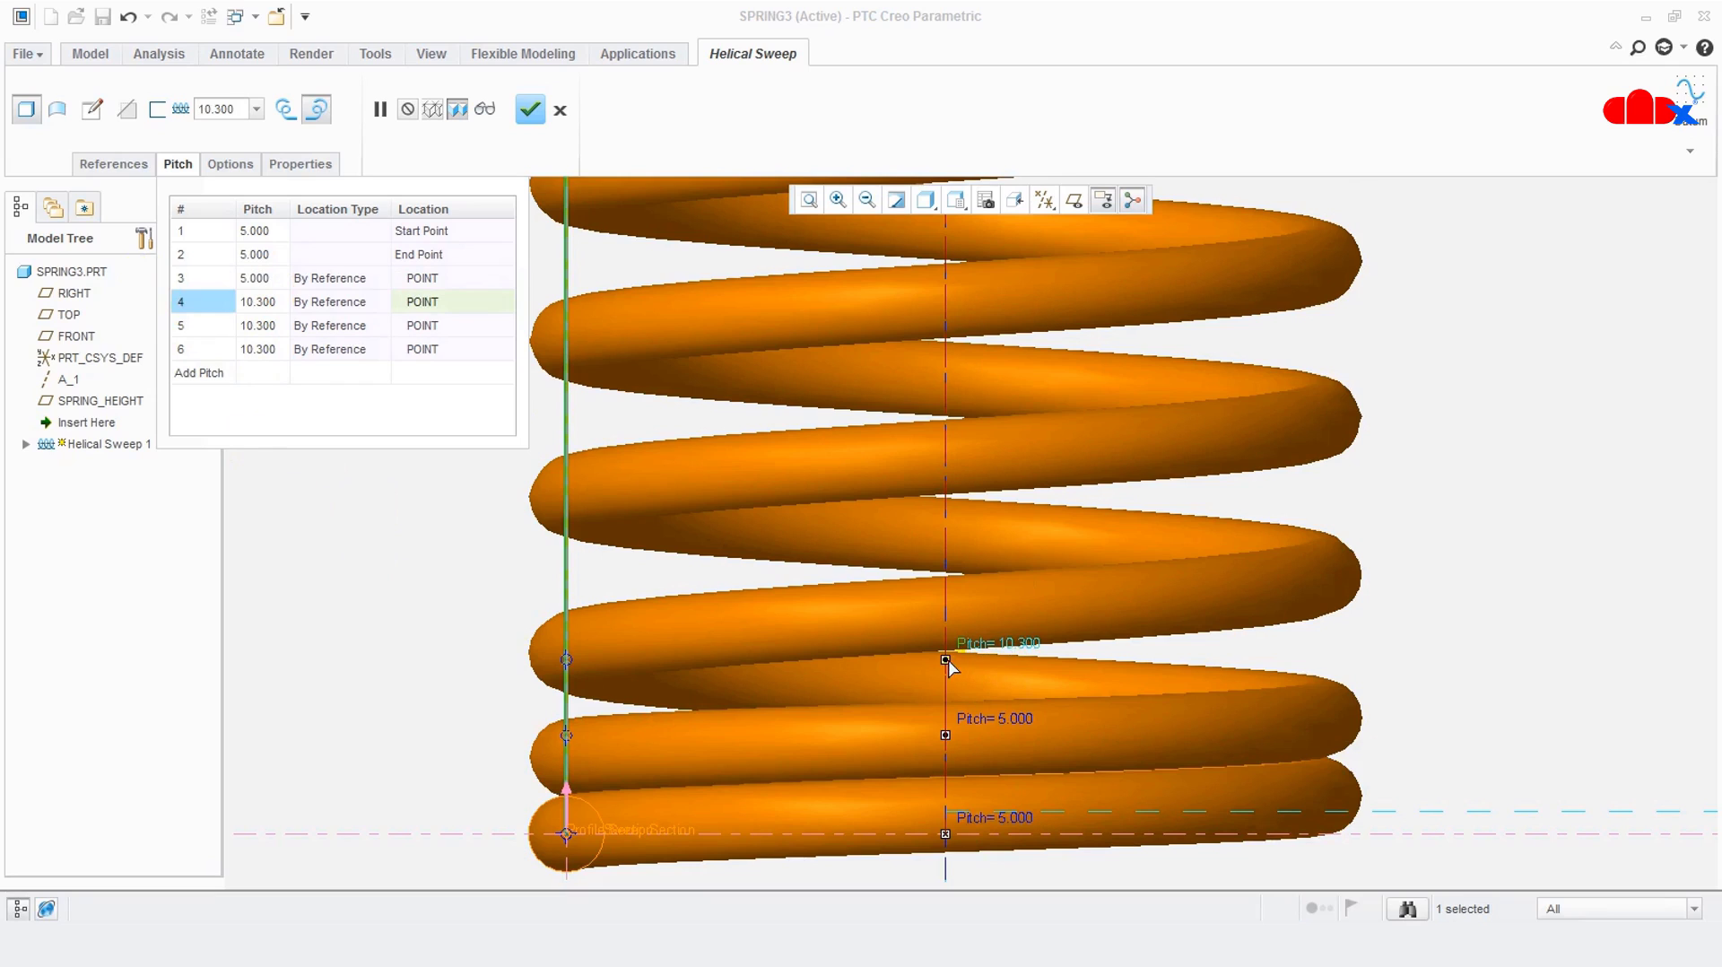
left_click(277, 306)
type("25")
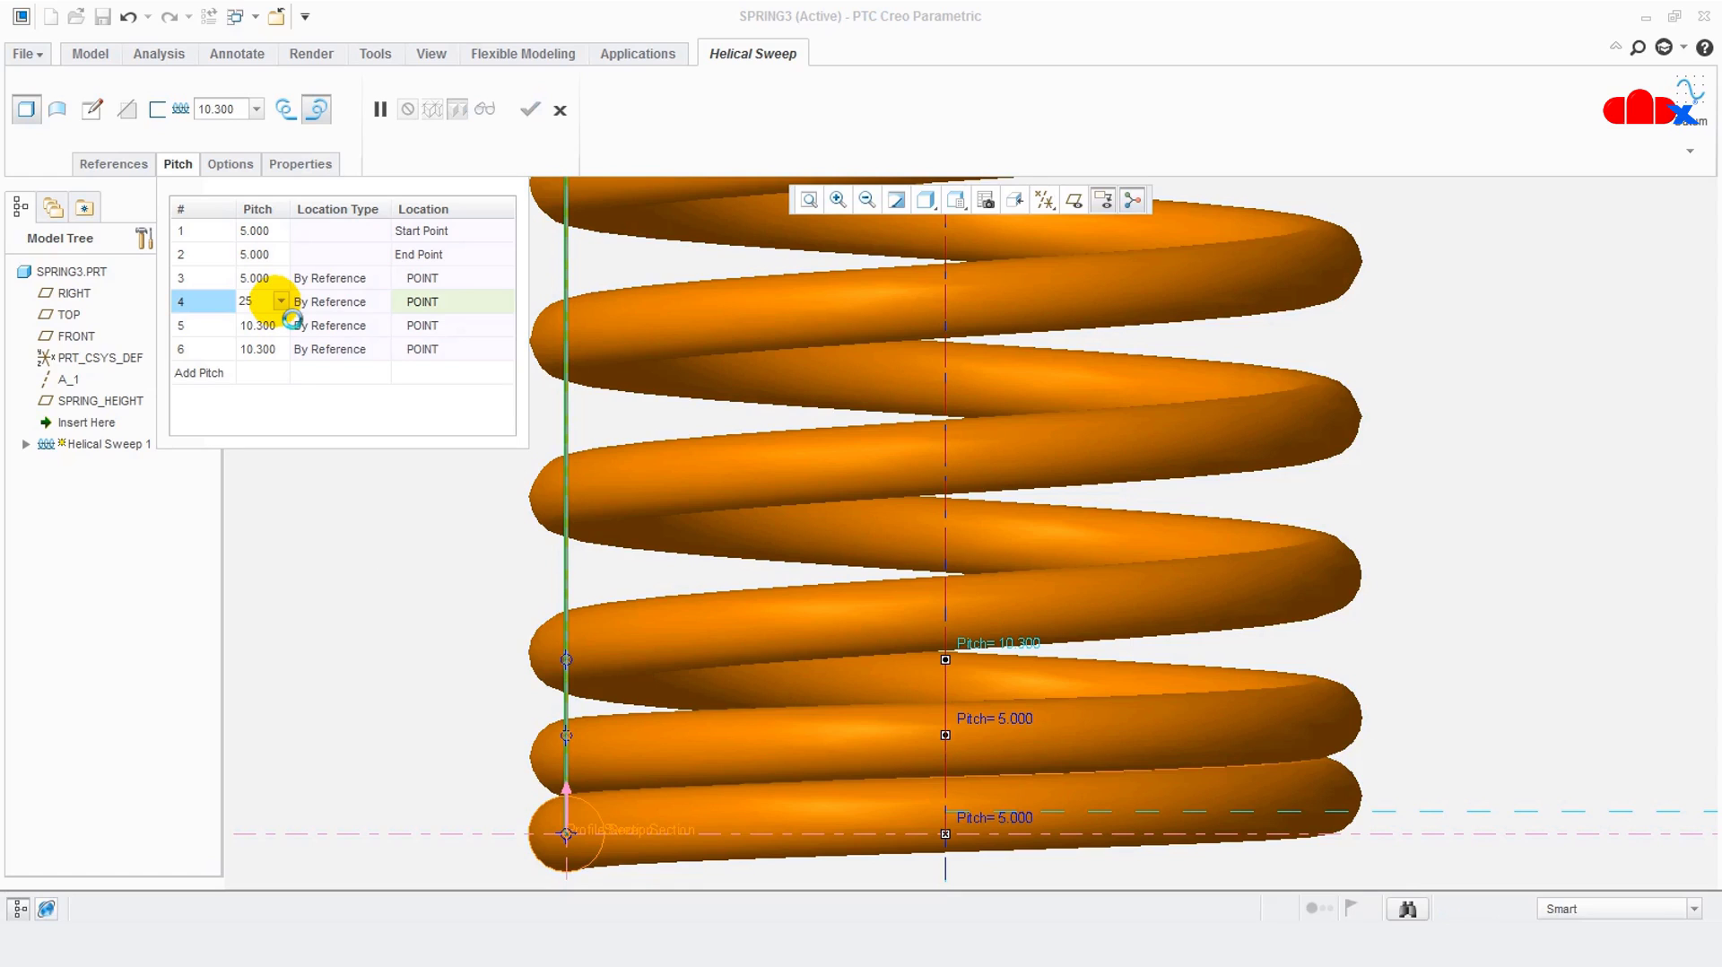
key("Return")
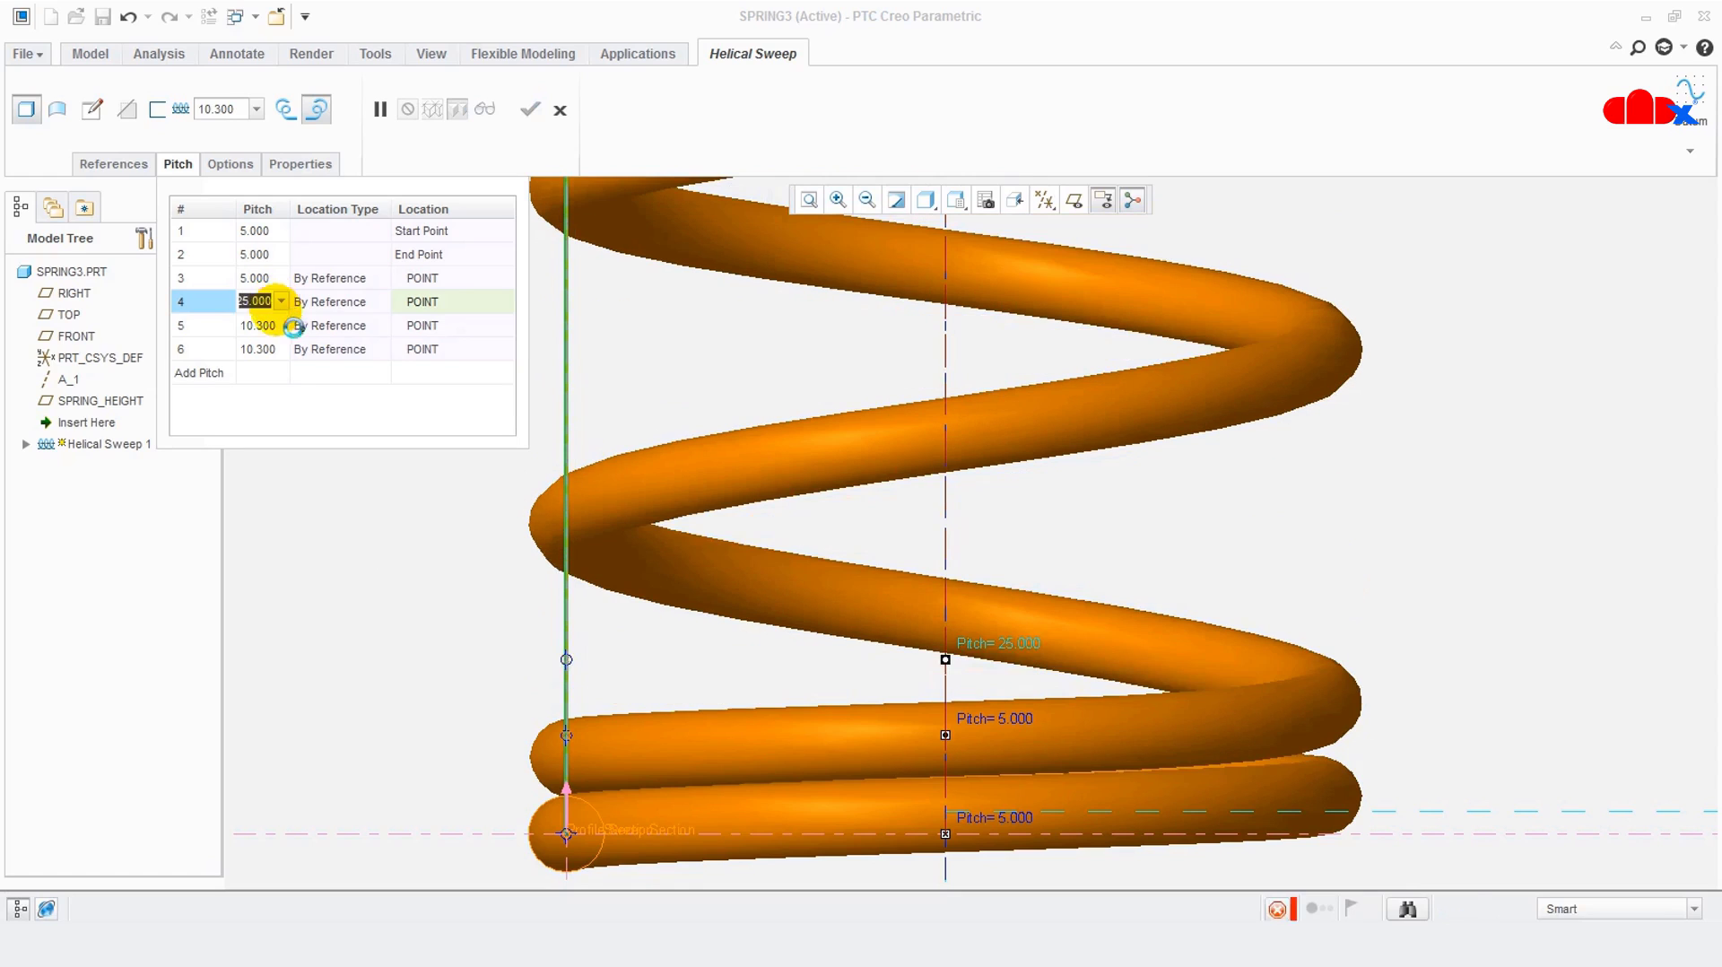
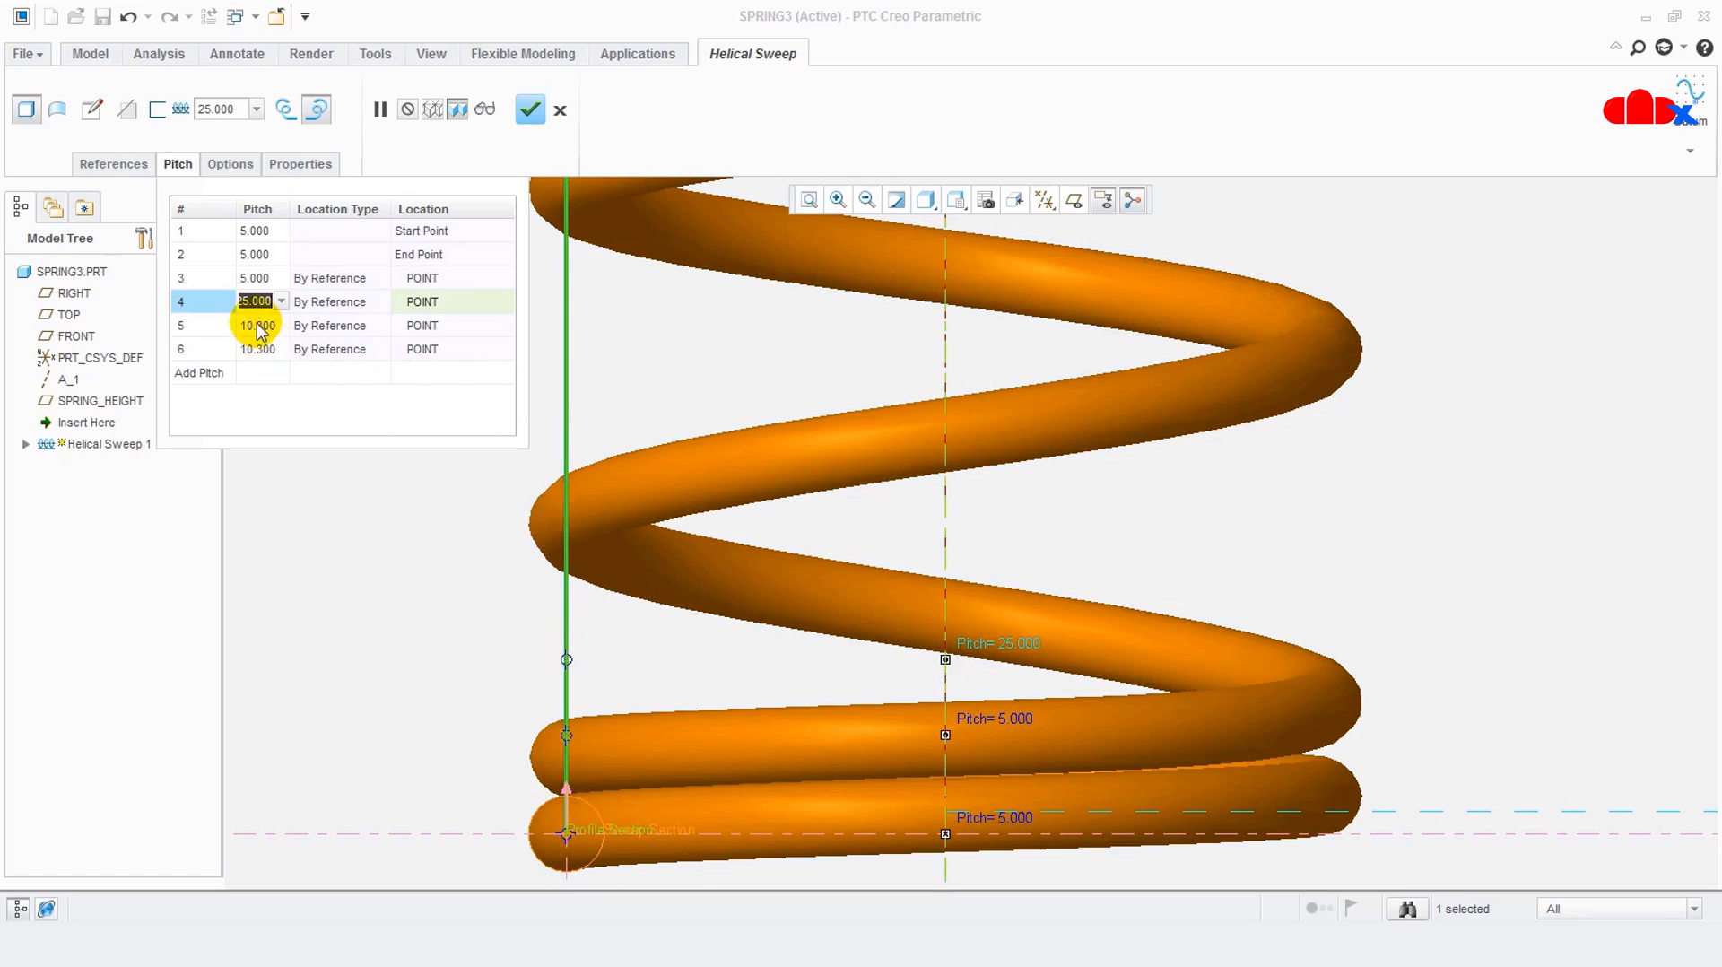
Set the fifth pitch entry, at the lower datum point near the profile's top end, to 25
scroll(1066, 709, "down", 6)
scroll(1076, 488, "up", 4)
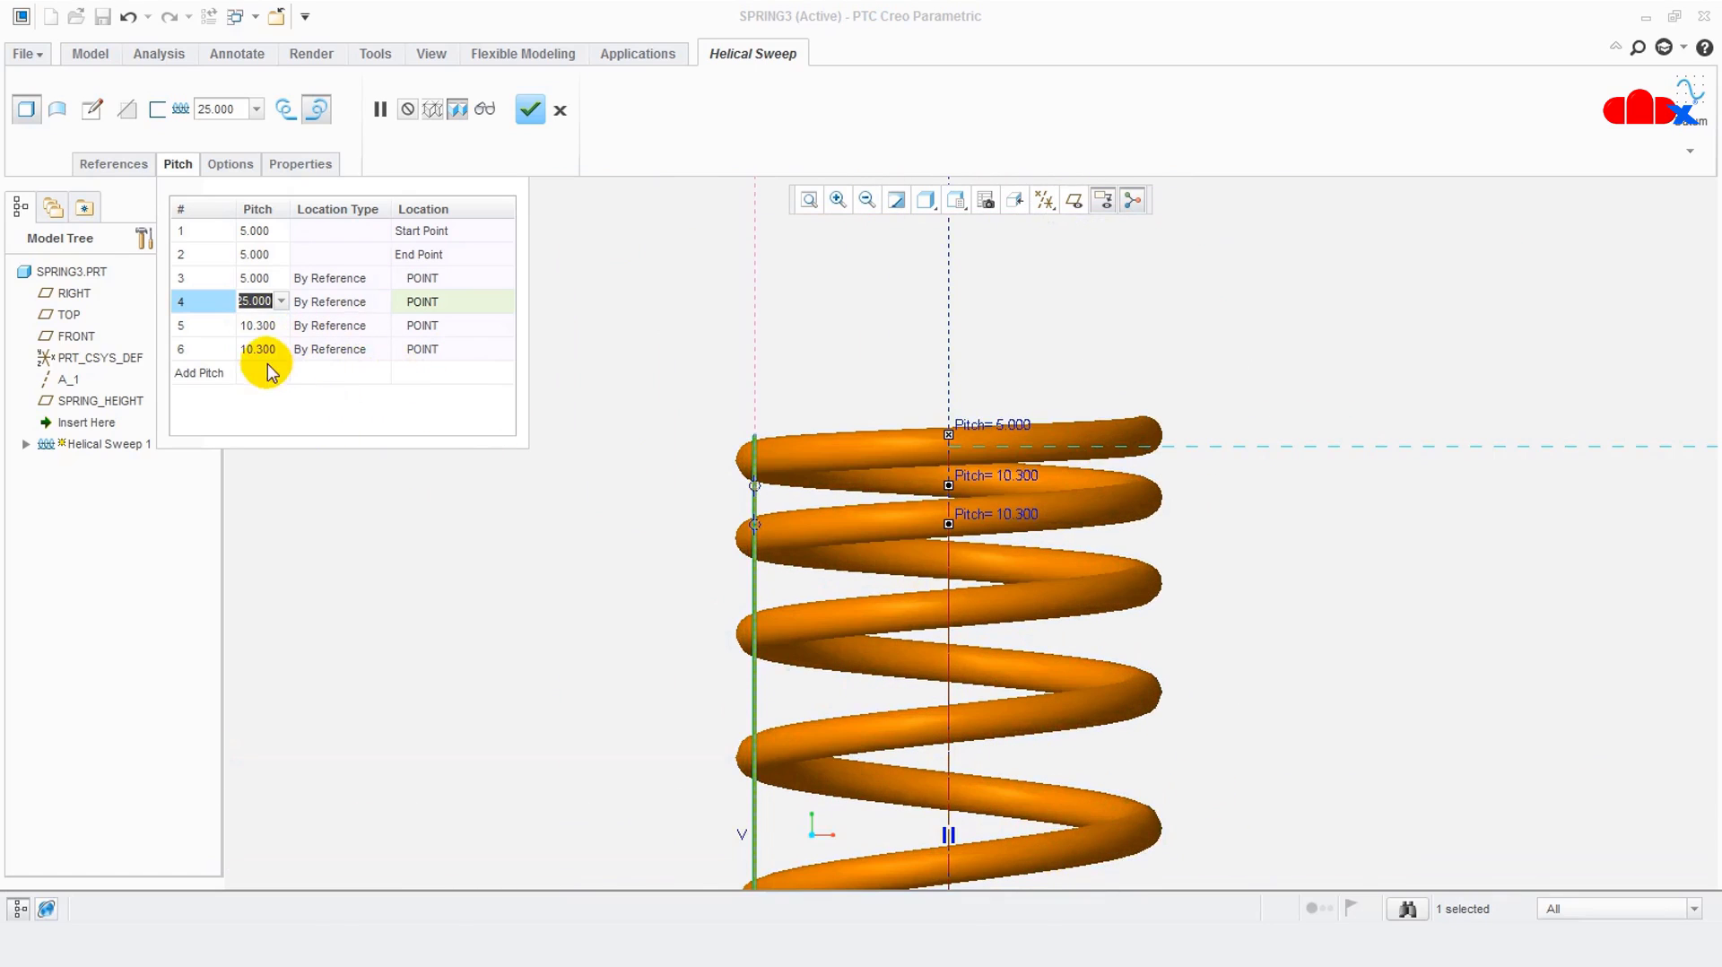
left_click(195, 328)
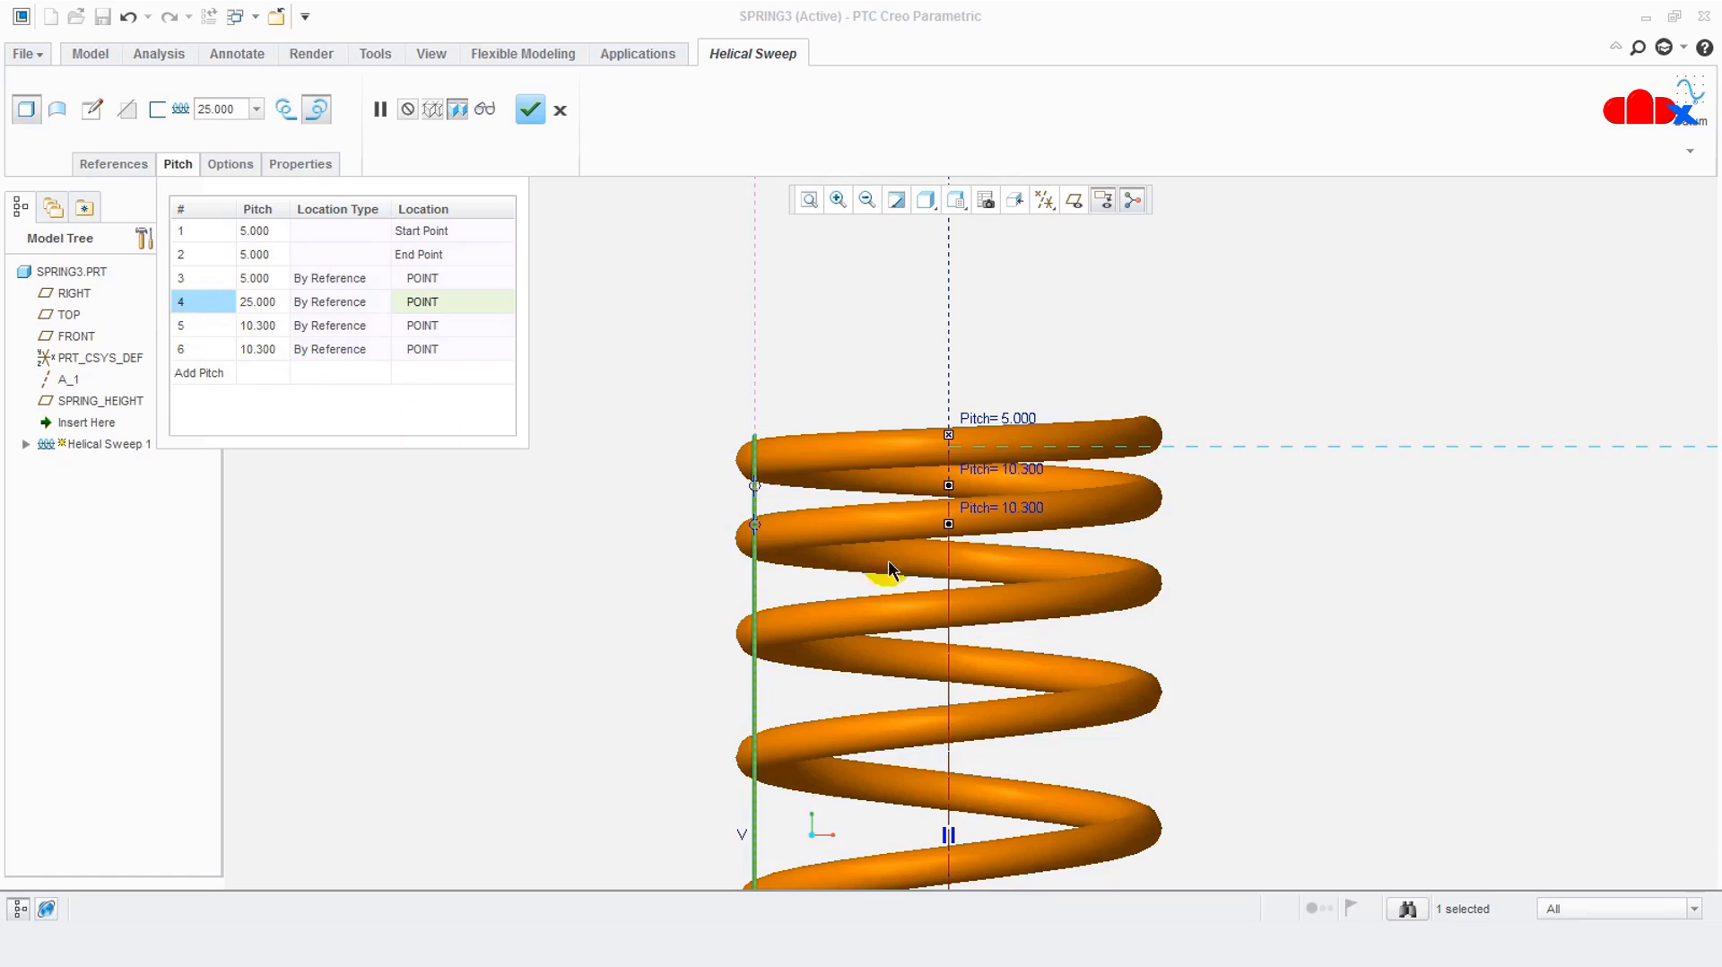
scroll(955, 526, "up", 3)
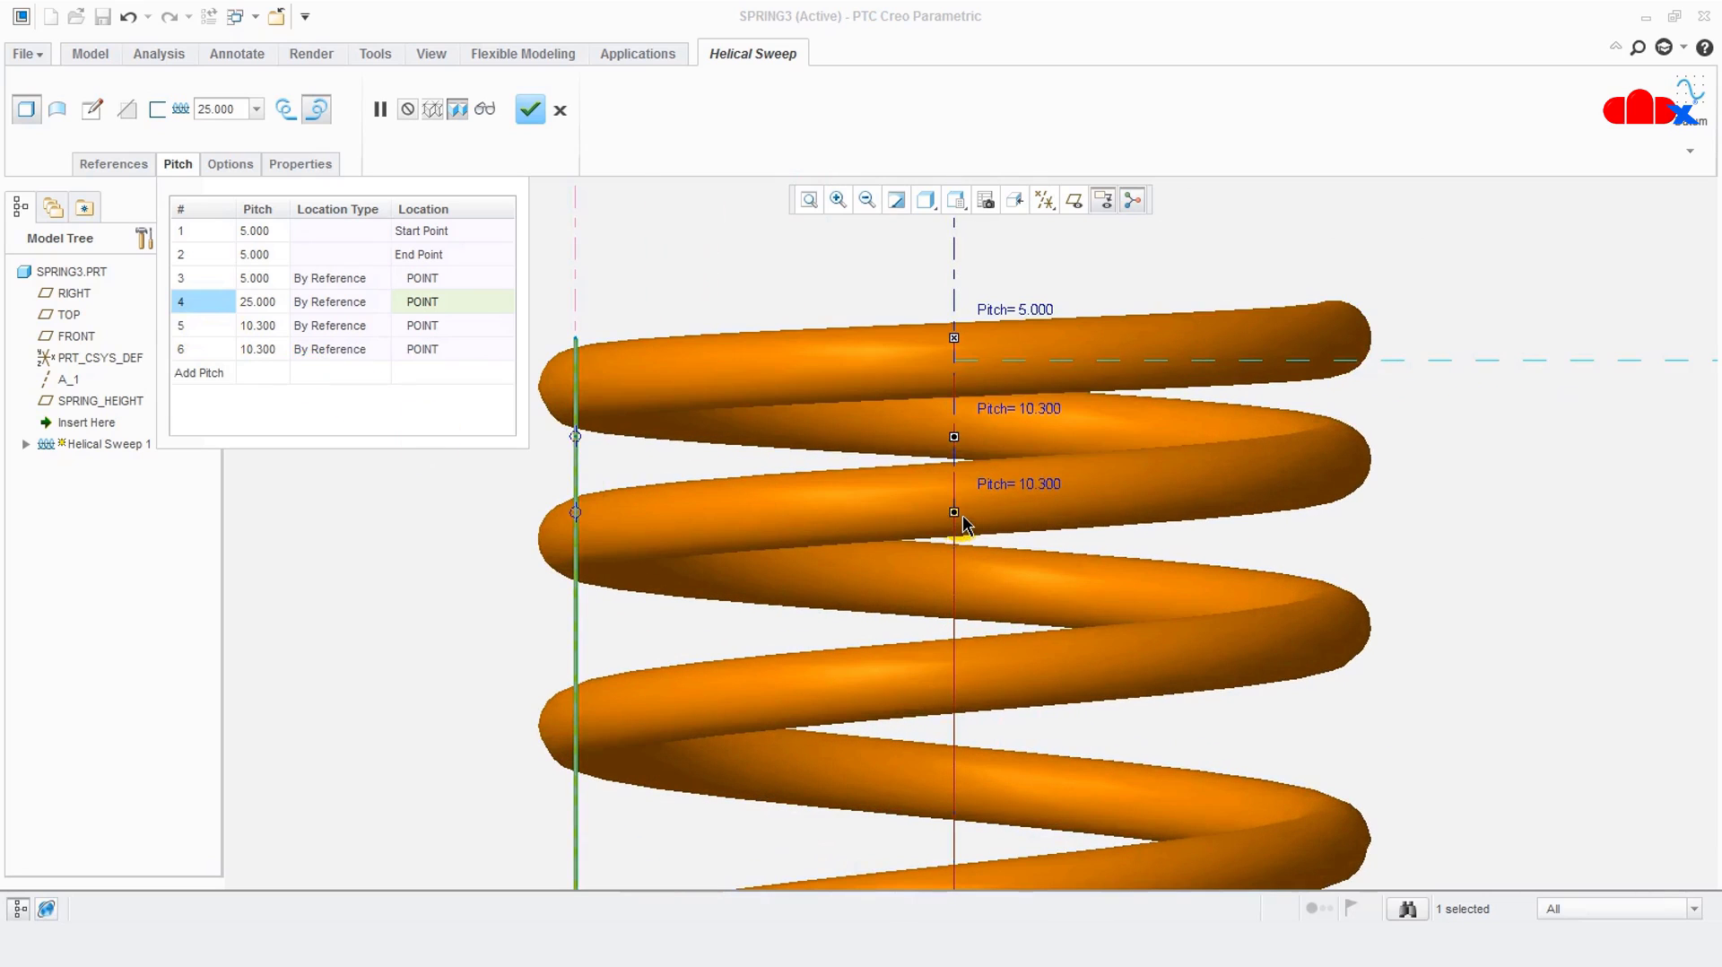
left_click(281, 326)
left_click(282, 328)
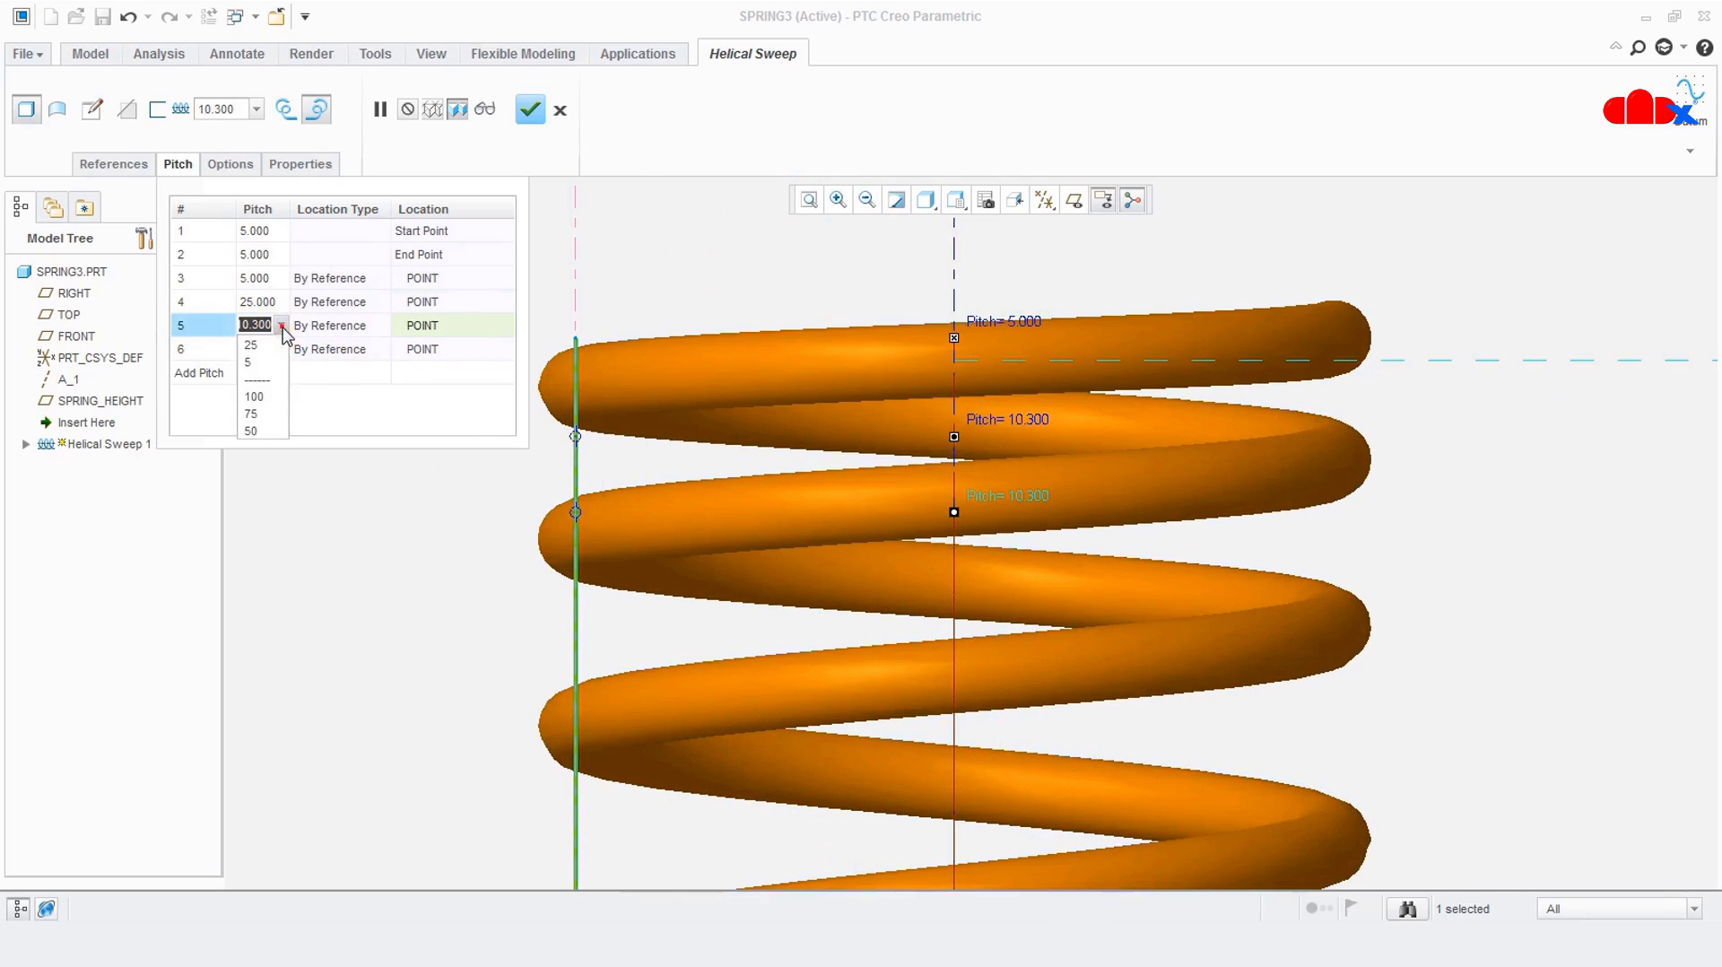
left_click(265, 349)
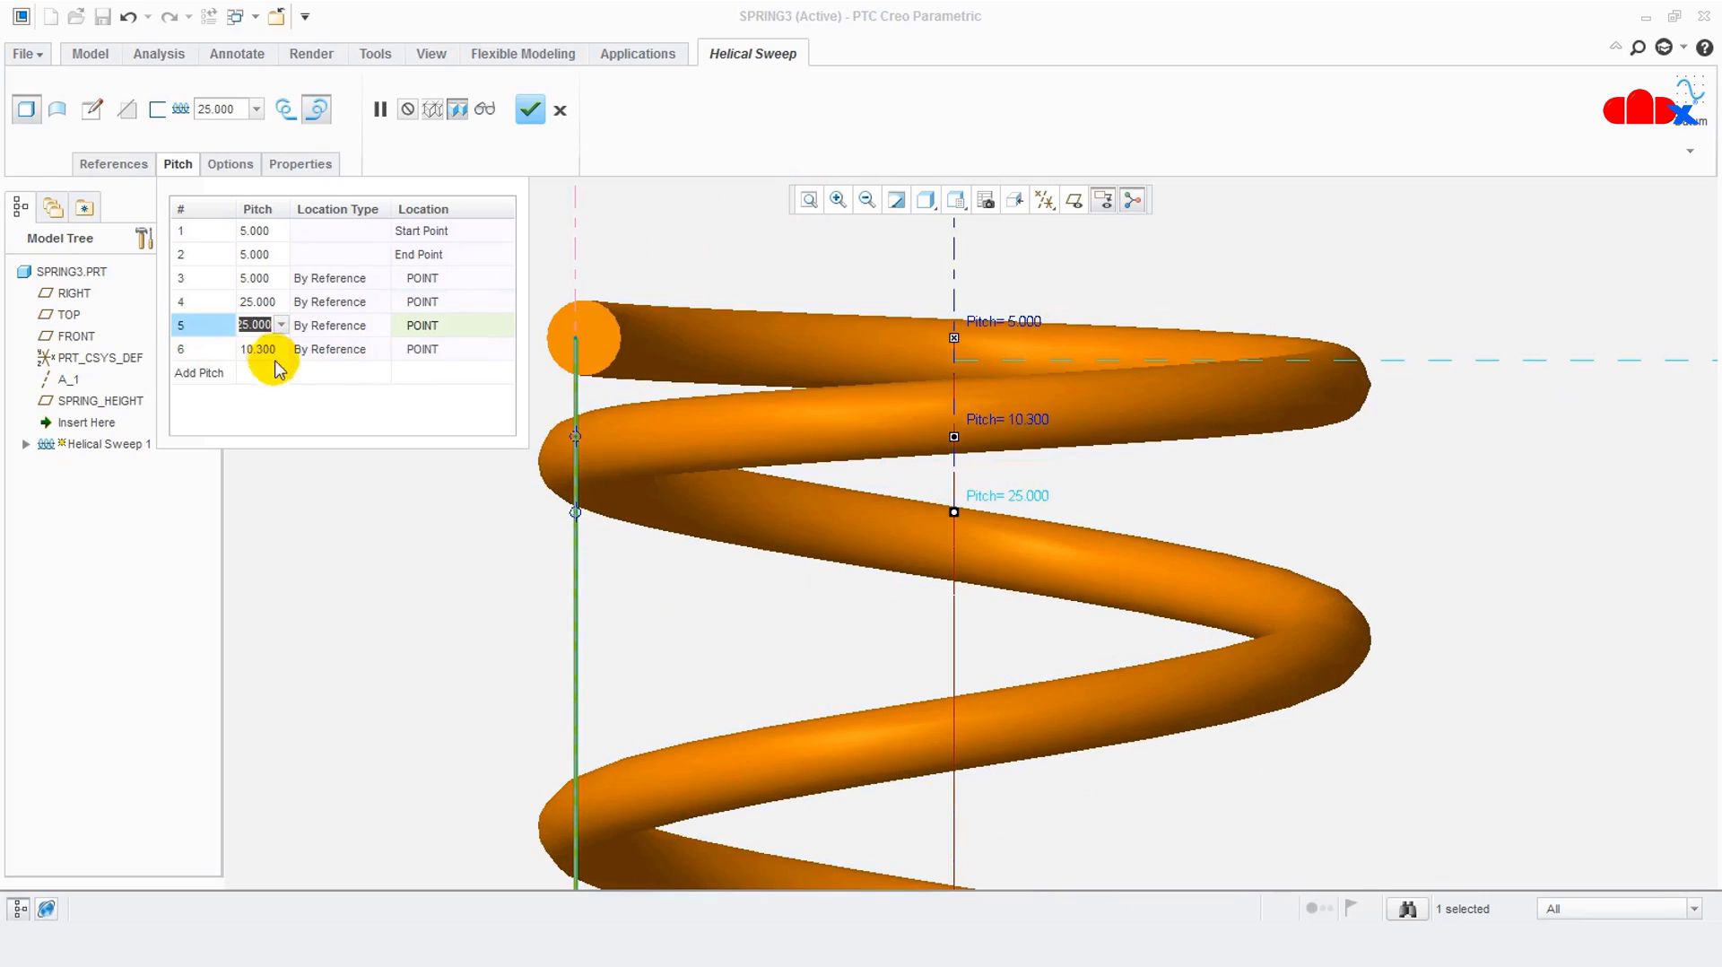
Set the sixth pitch entry, at the upper datum point near the profile's top end, to 5
left_click(276, 352)
left_click(269, 350)
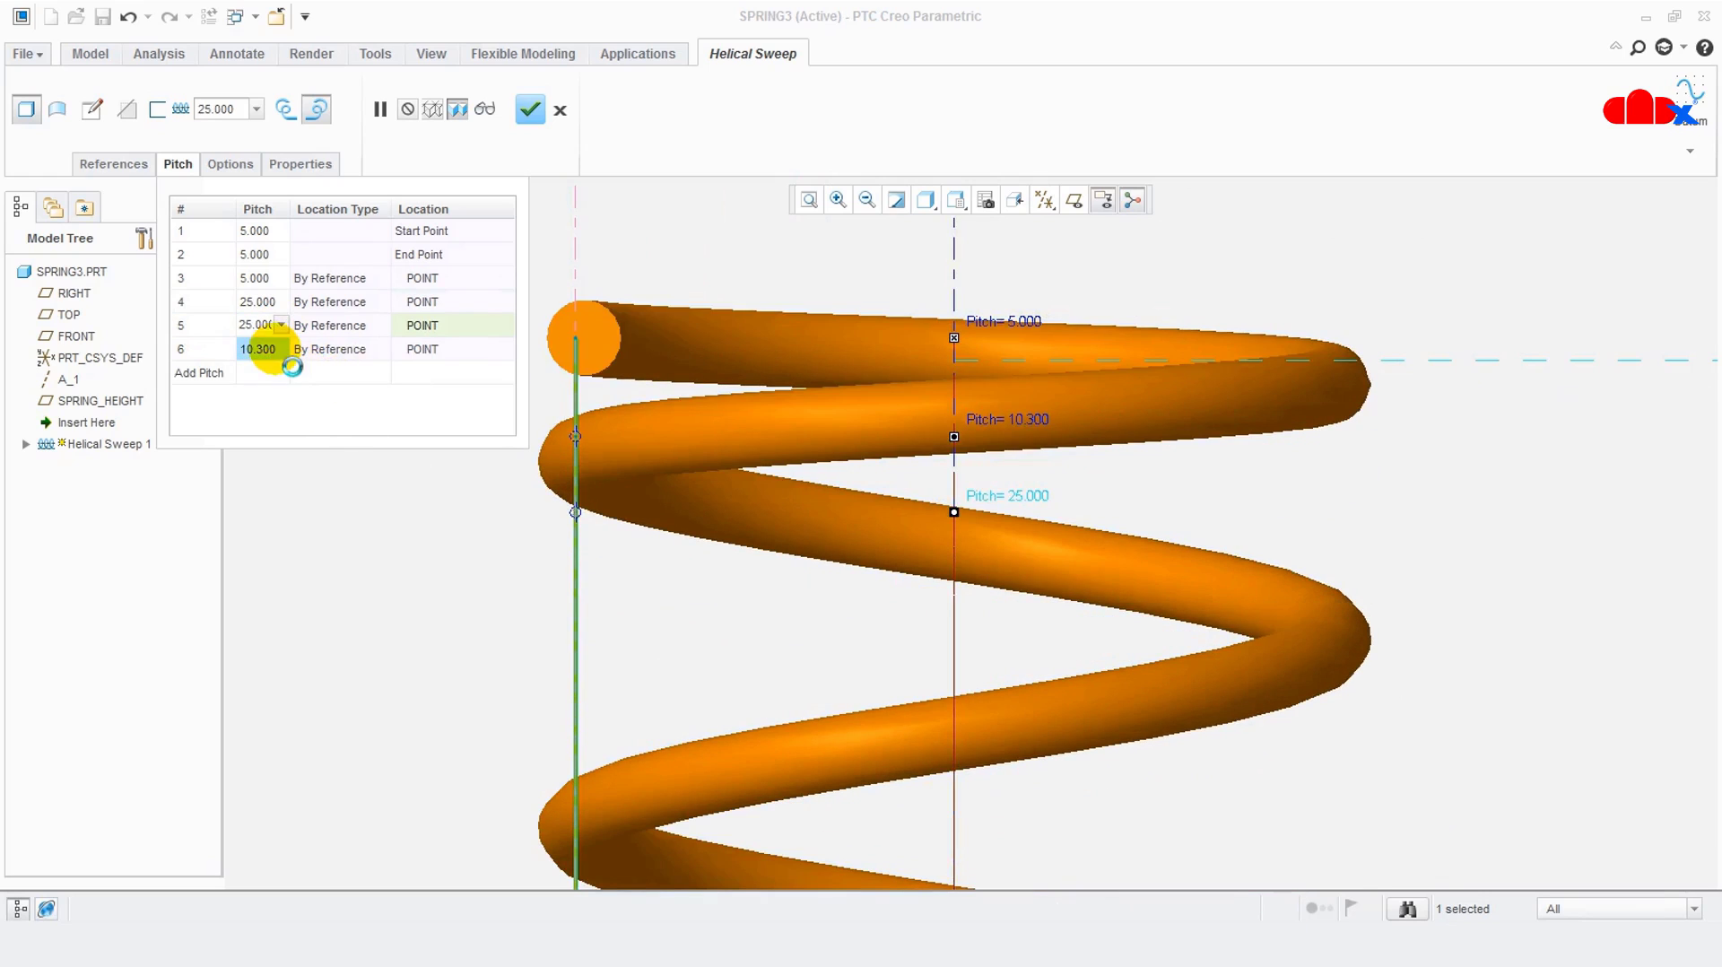
left_click(281, 349)
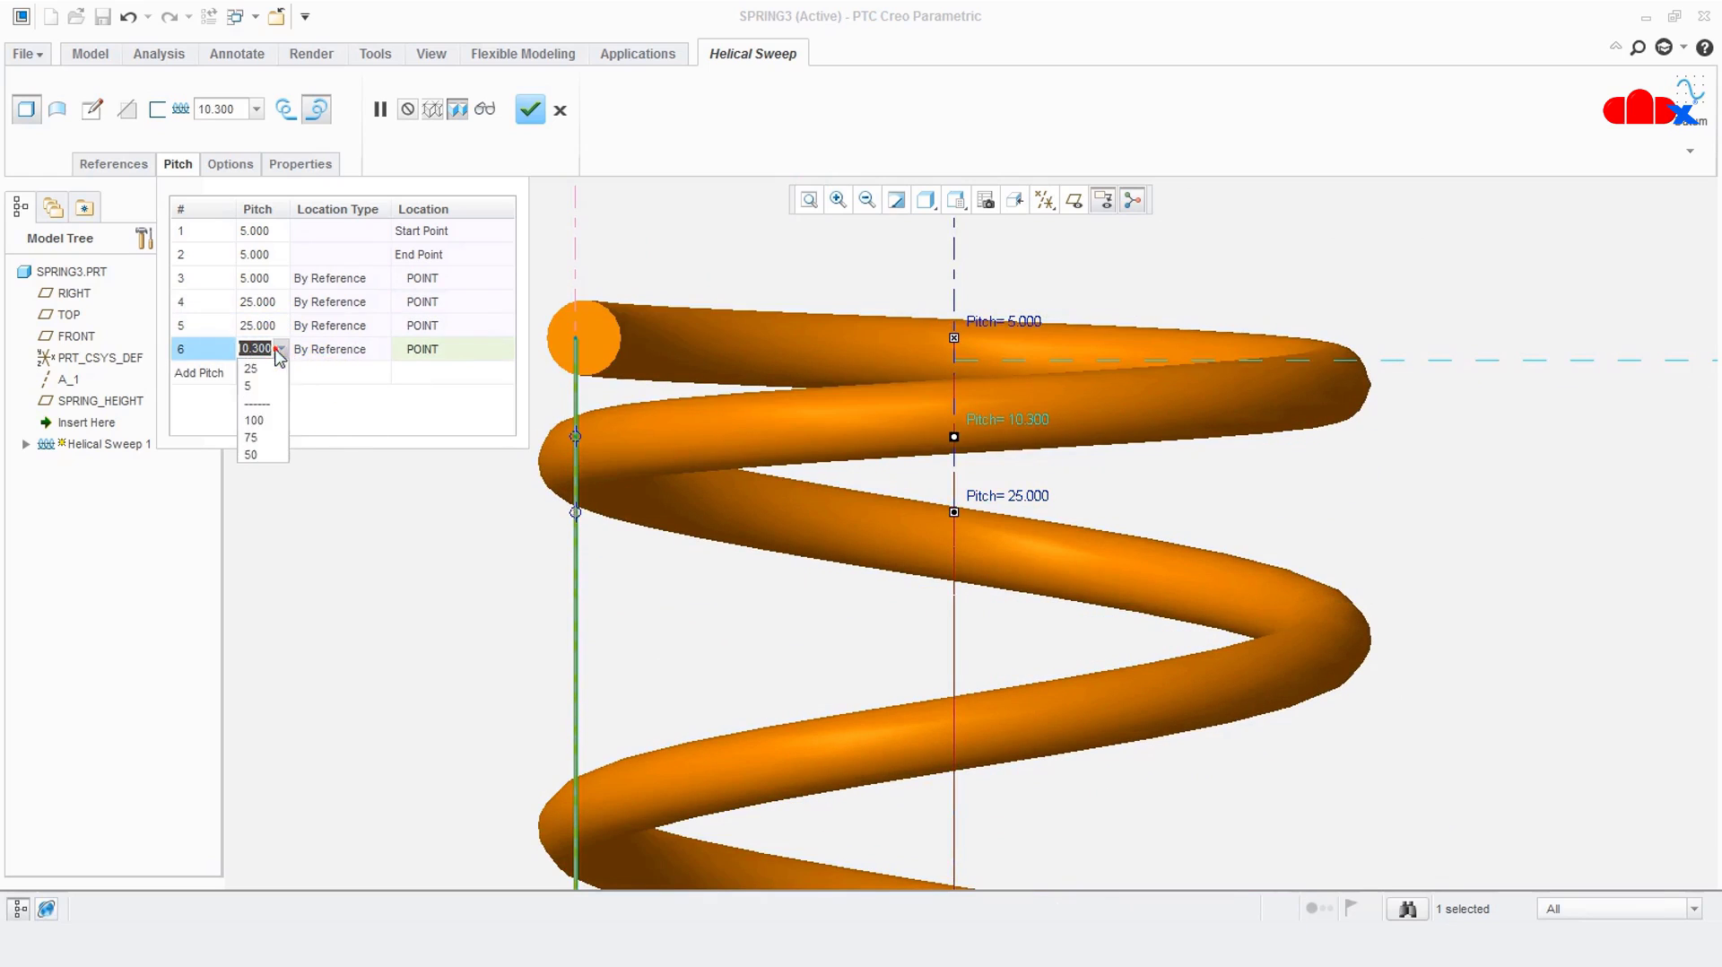
left_click(248, 386)
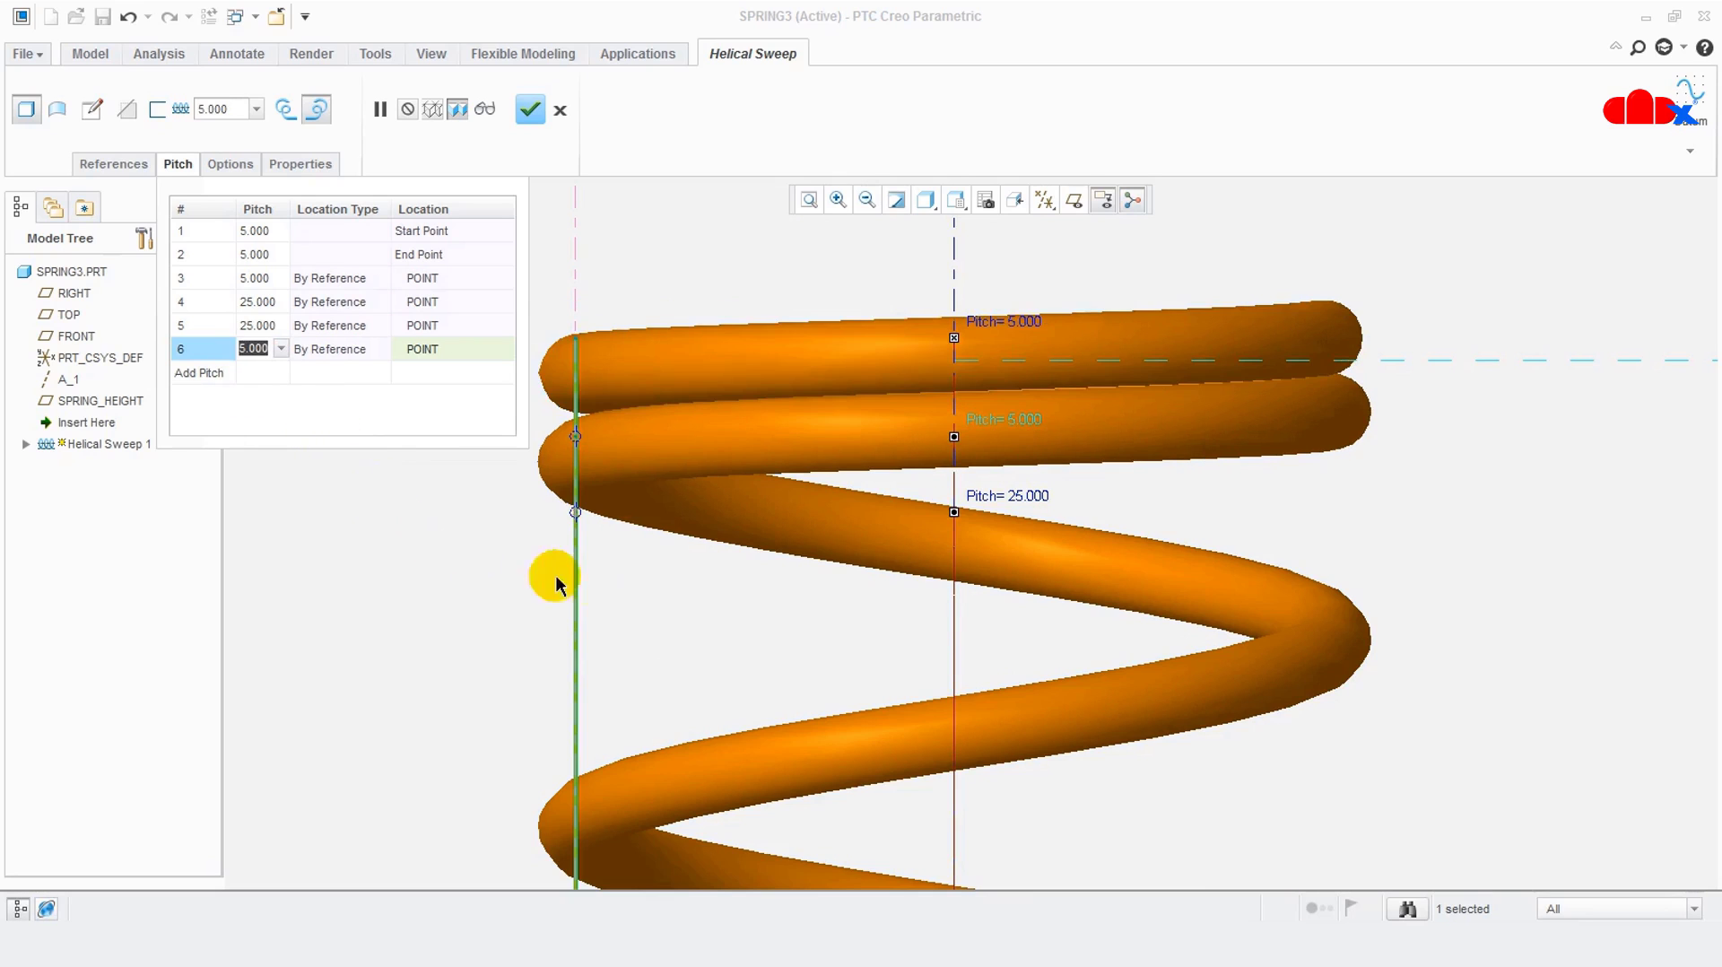
scroll(1202, 542, "up", 6)
scroll(1020, 513, "down", 5)
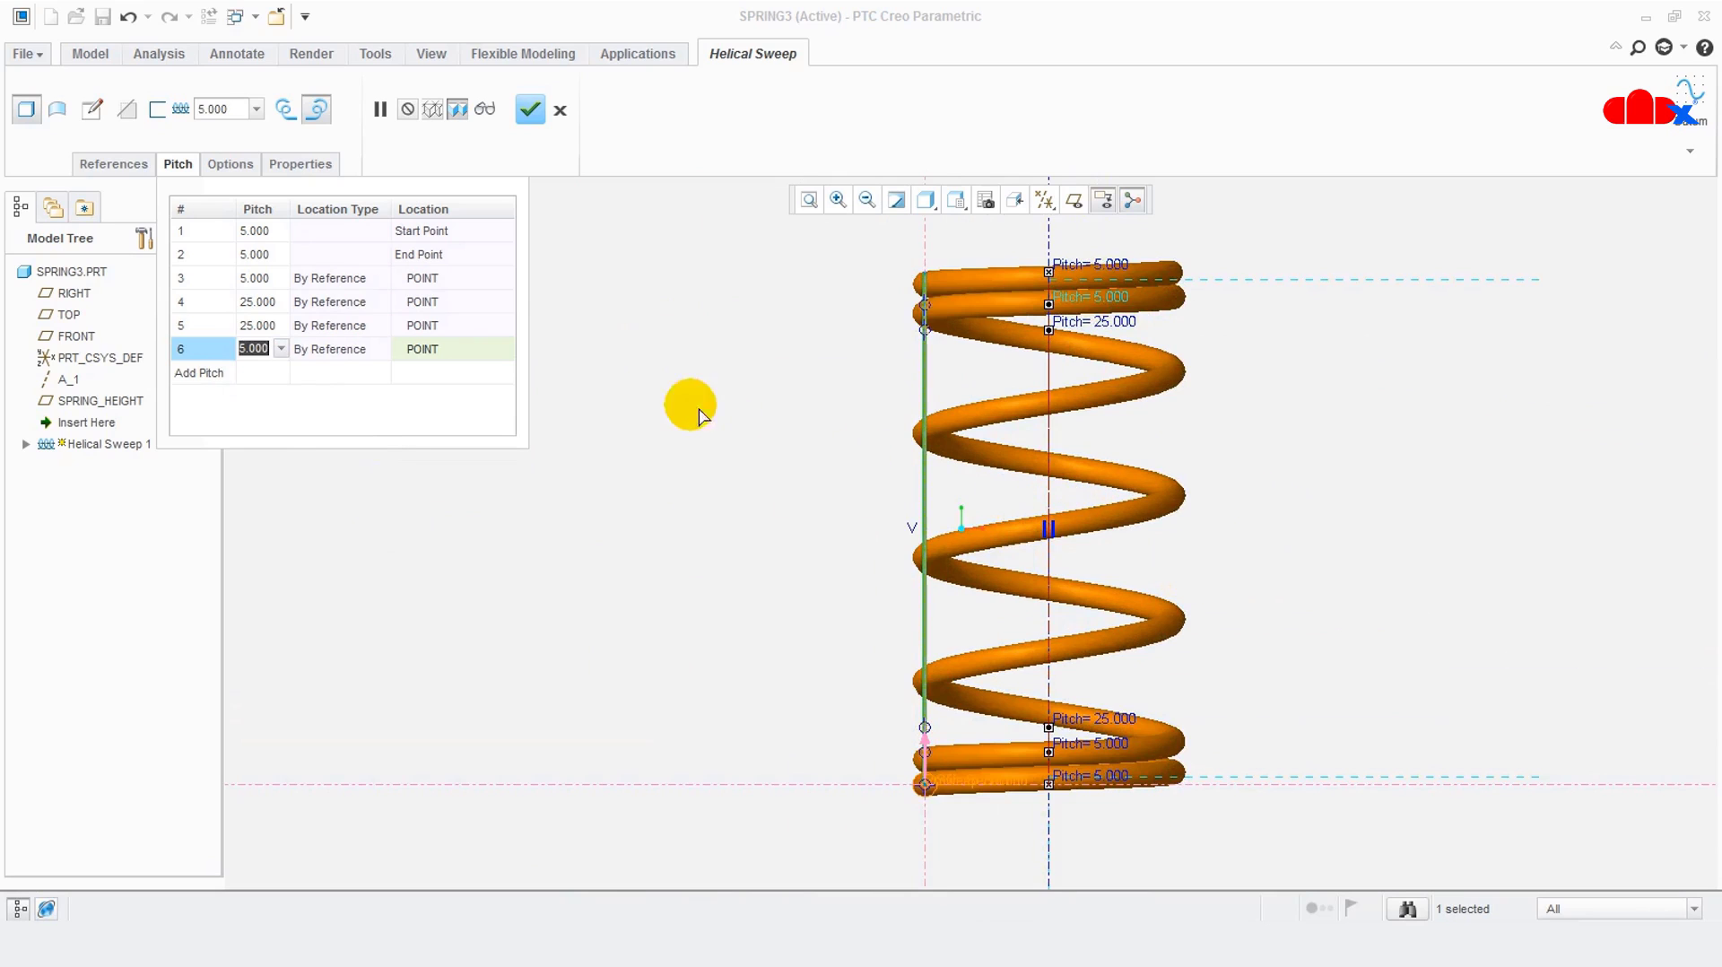
Complete the variable-pitch helical sweep and inspect the finished coil from an angled view
left_click(175, 170)
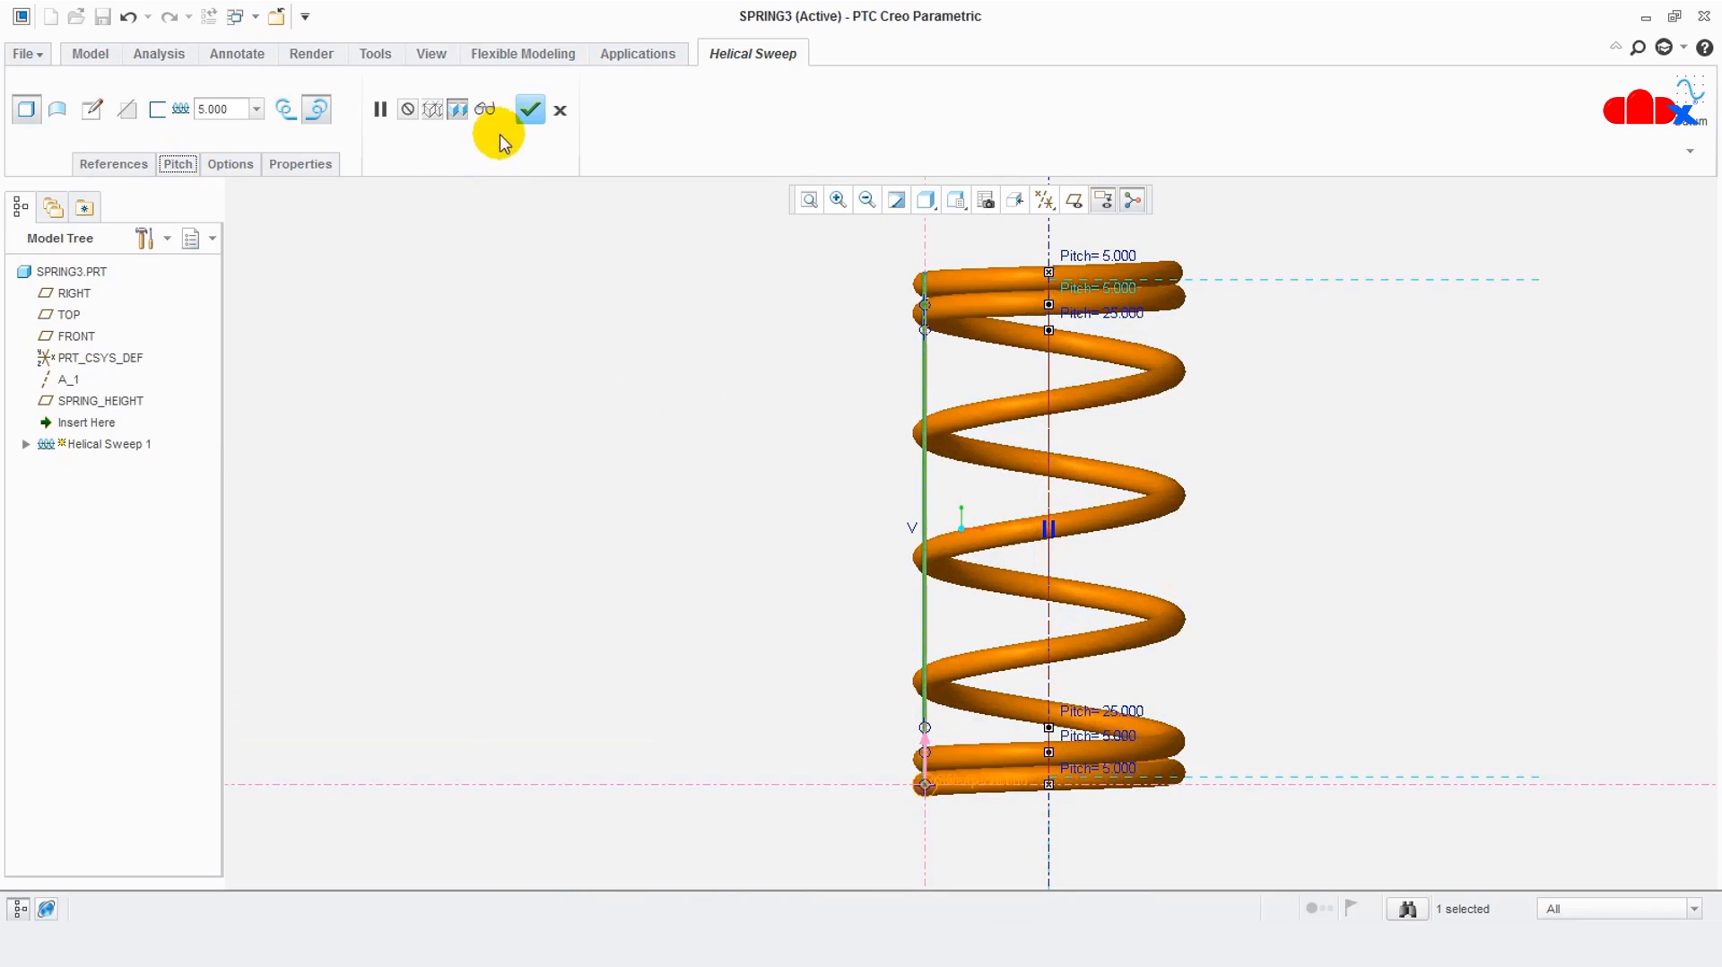
left_click(530, 109)
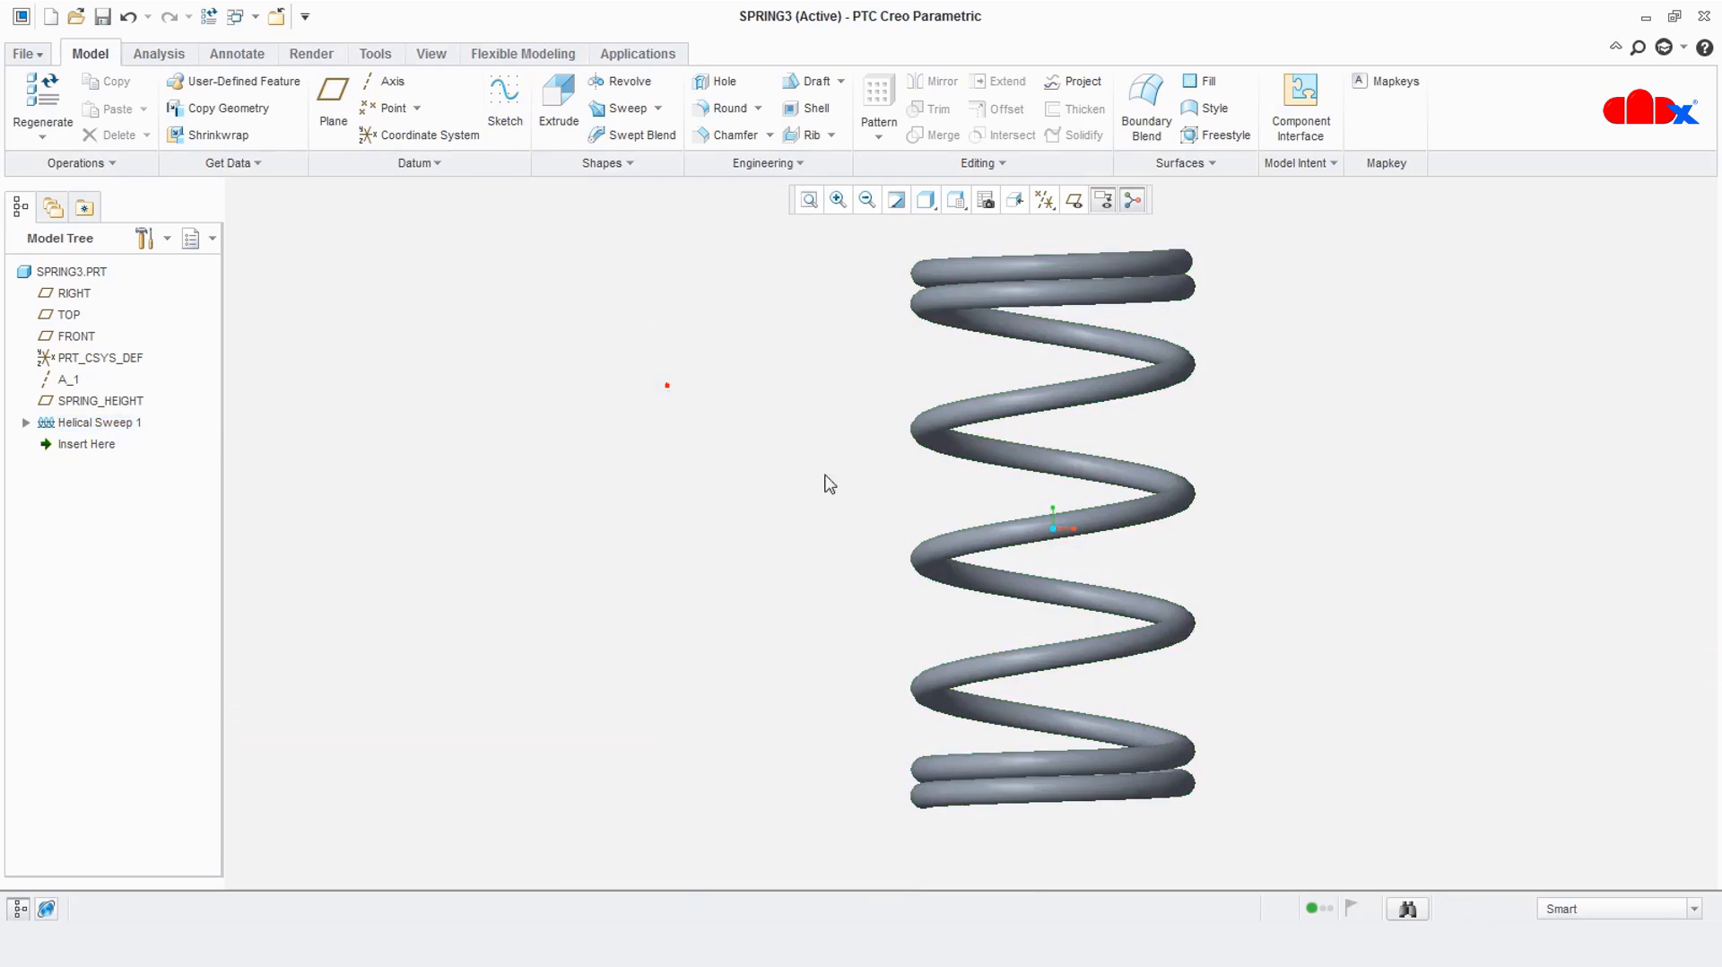
middle_click_drag(667, 385, 1003, 671)
middle_click_drag(1025, 677, 1032, 673)
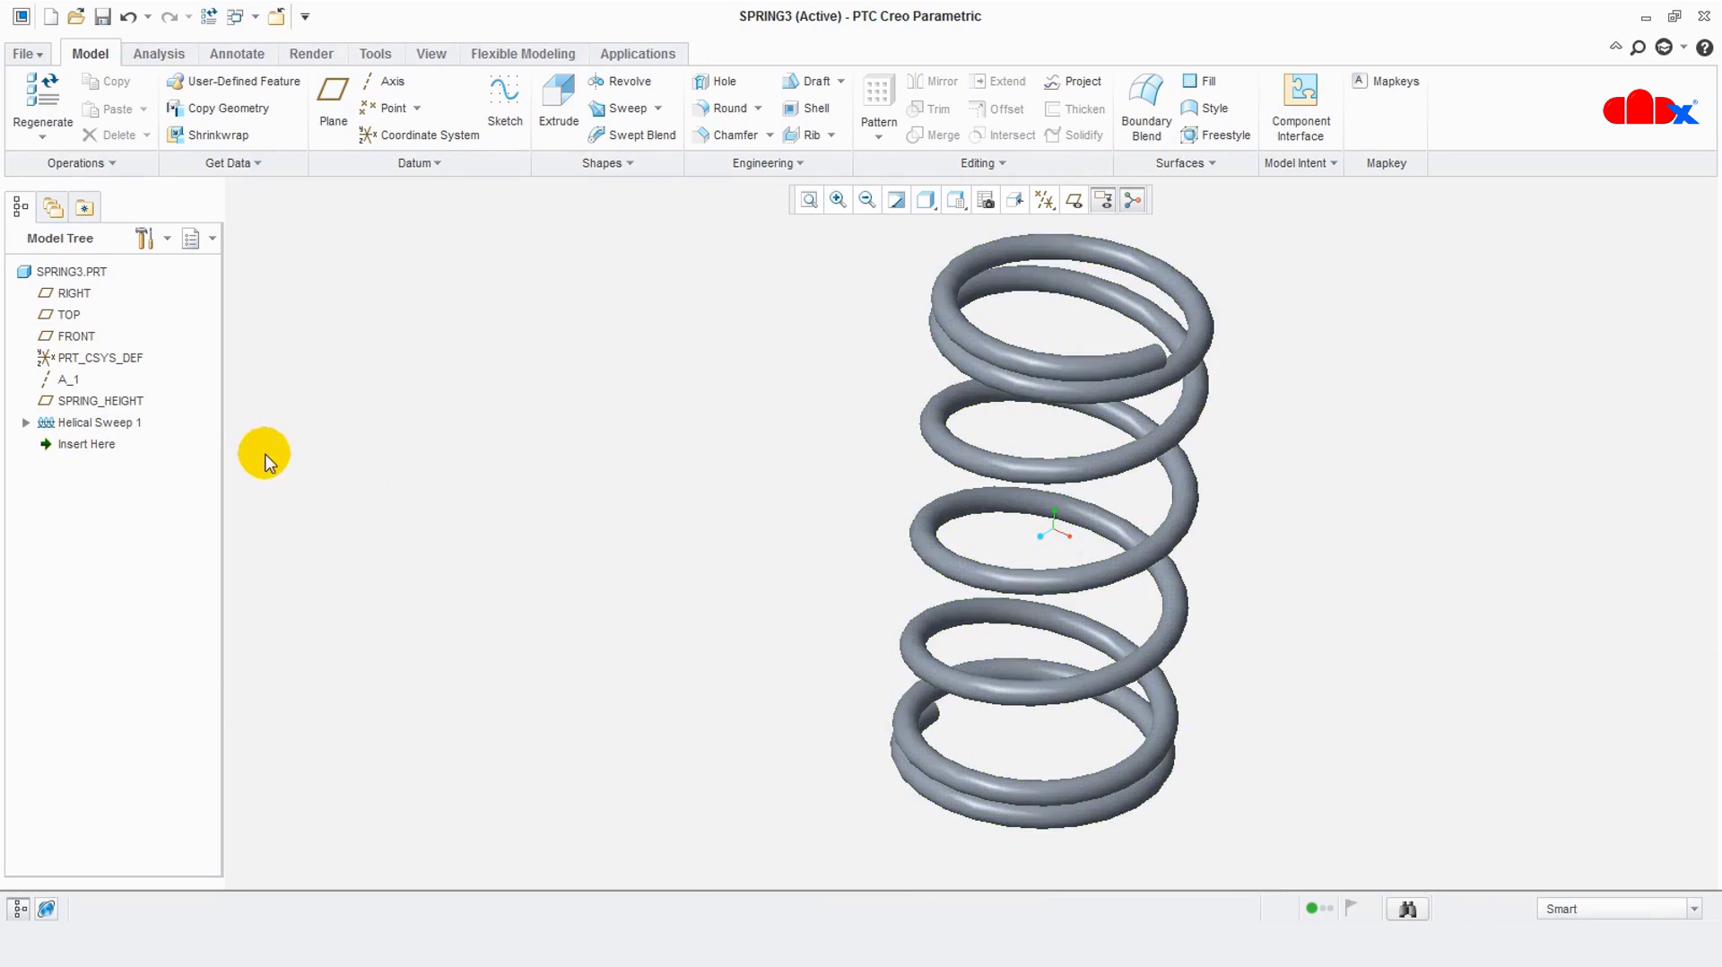
Cut the bottom coil flat with a Solidify using the TOP plane, keeping the spring body above it
left_click(69, 316)
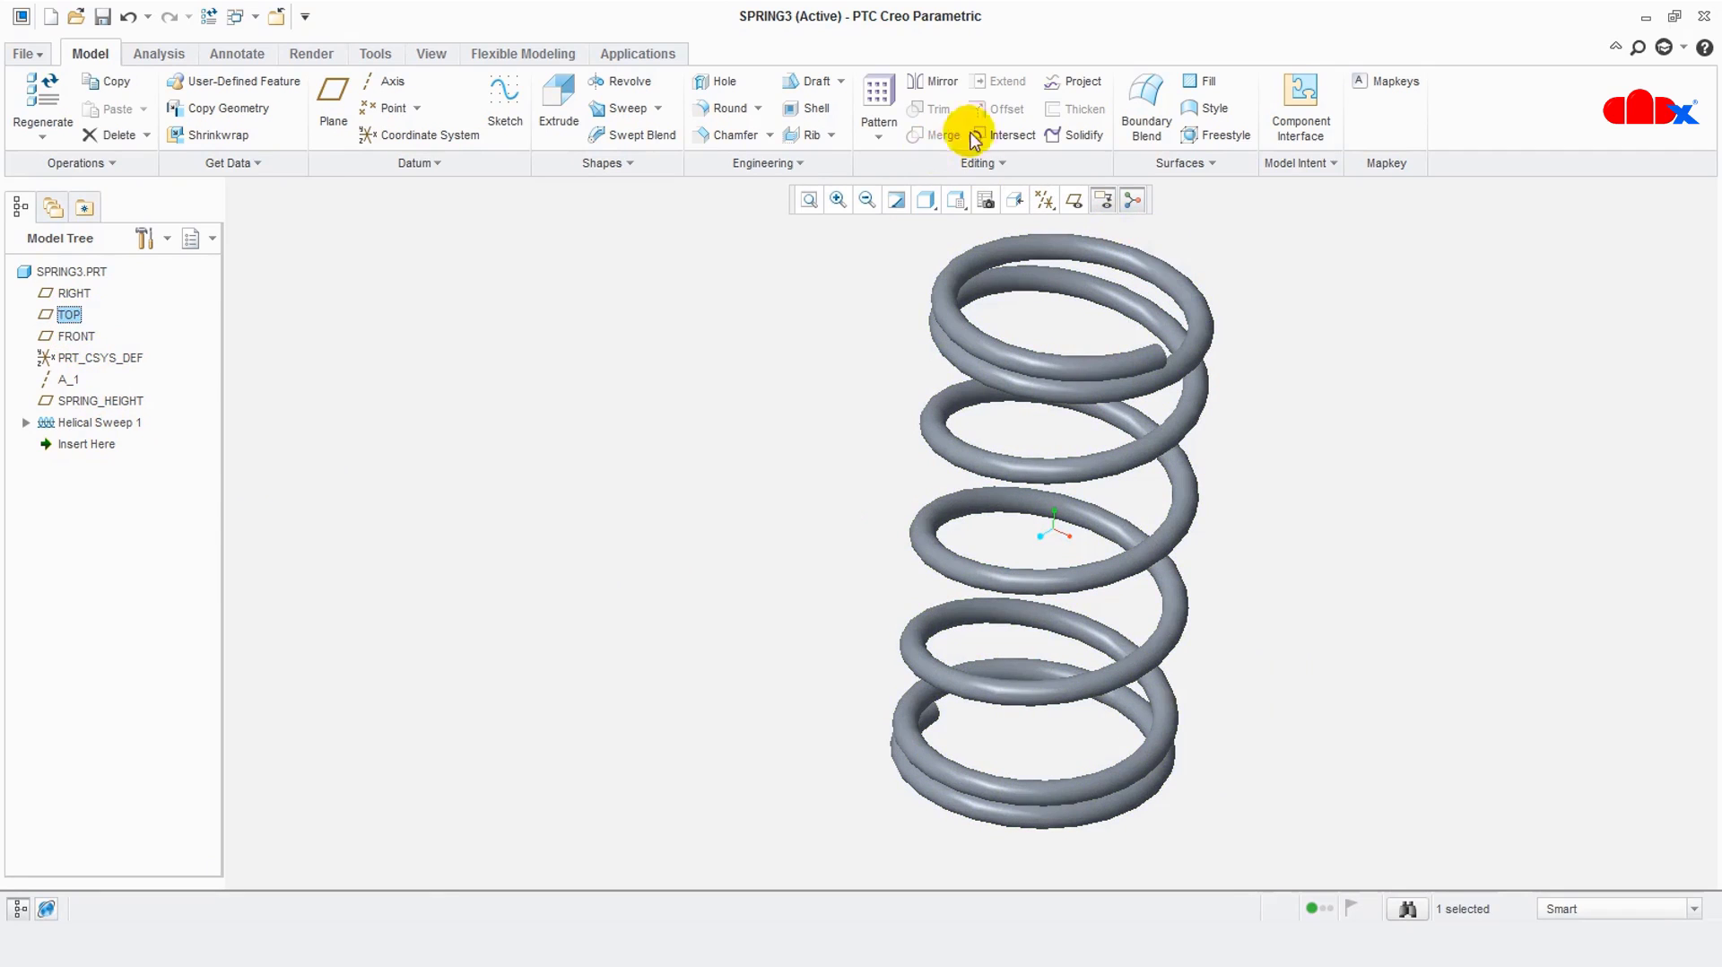
left_click(1083, 135)
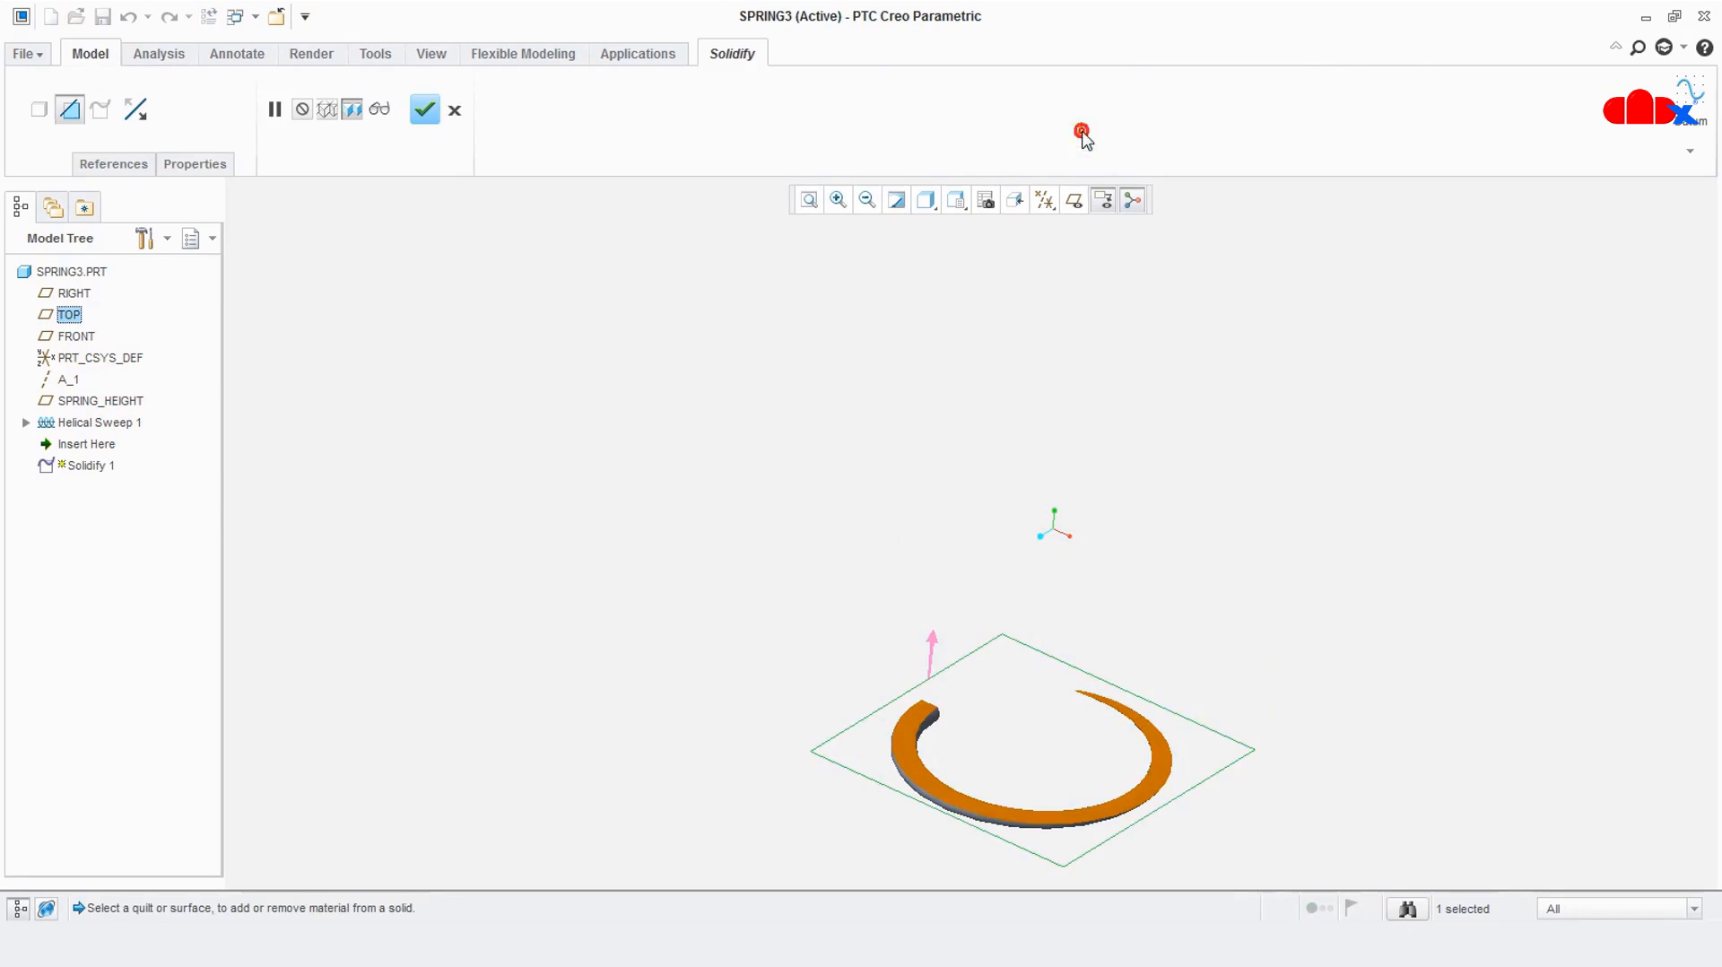
left_click(929, 648)
middle_click_drag(929, 647, 986, 699)
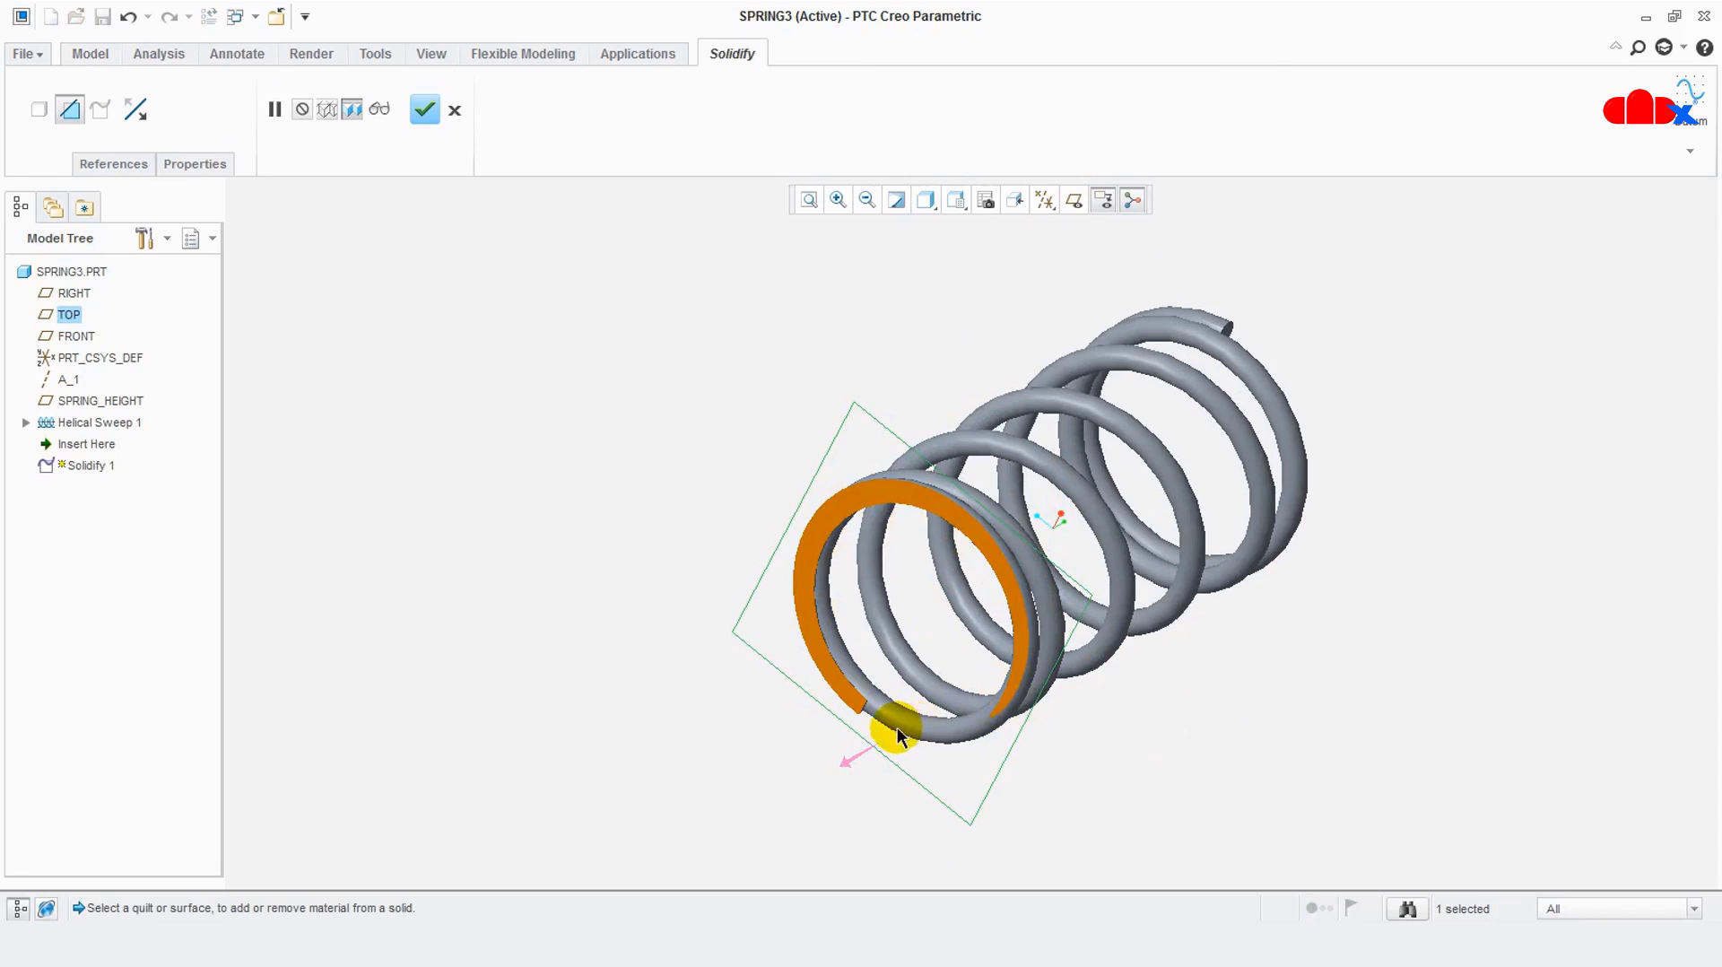
middle_click_drag(1049, 722, 1007, 715)
left_click(424, 109)
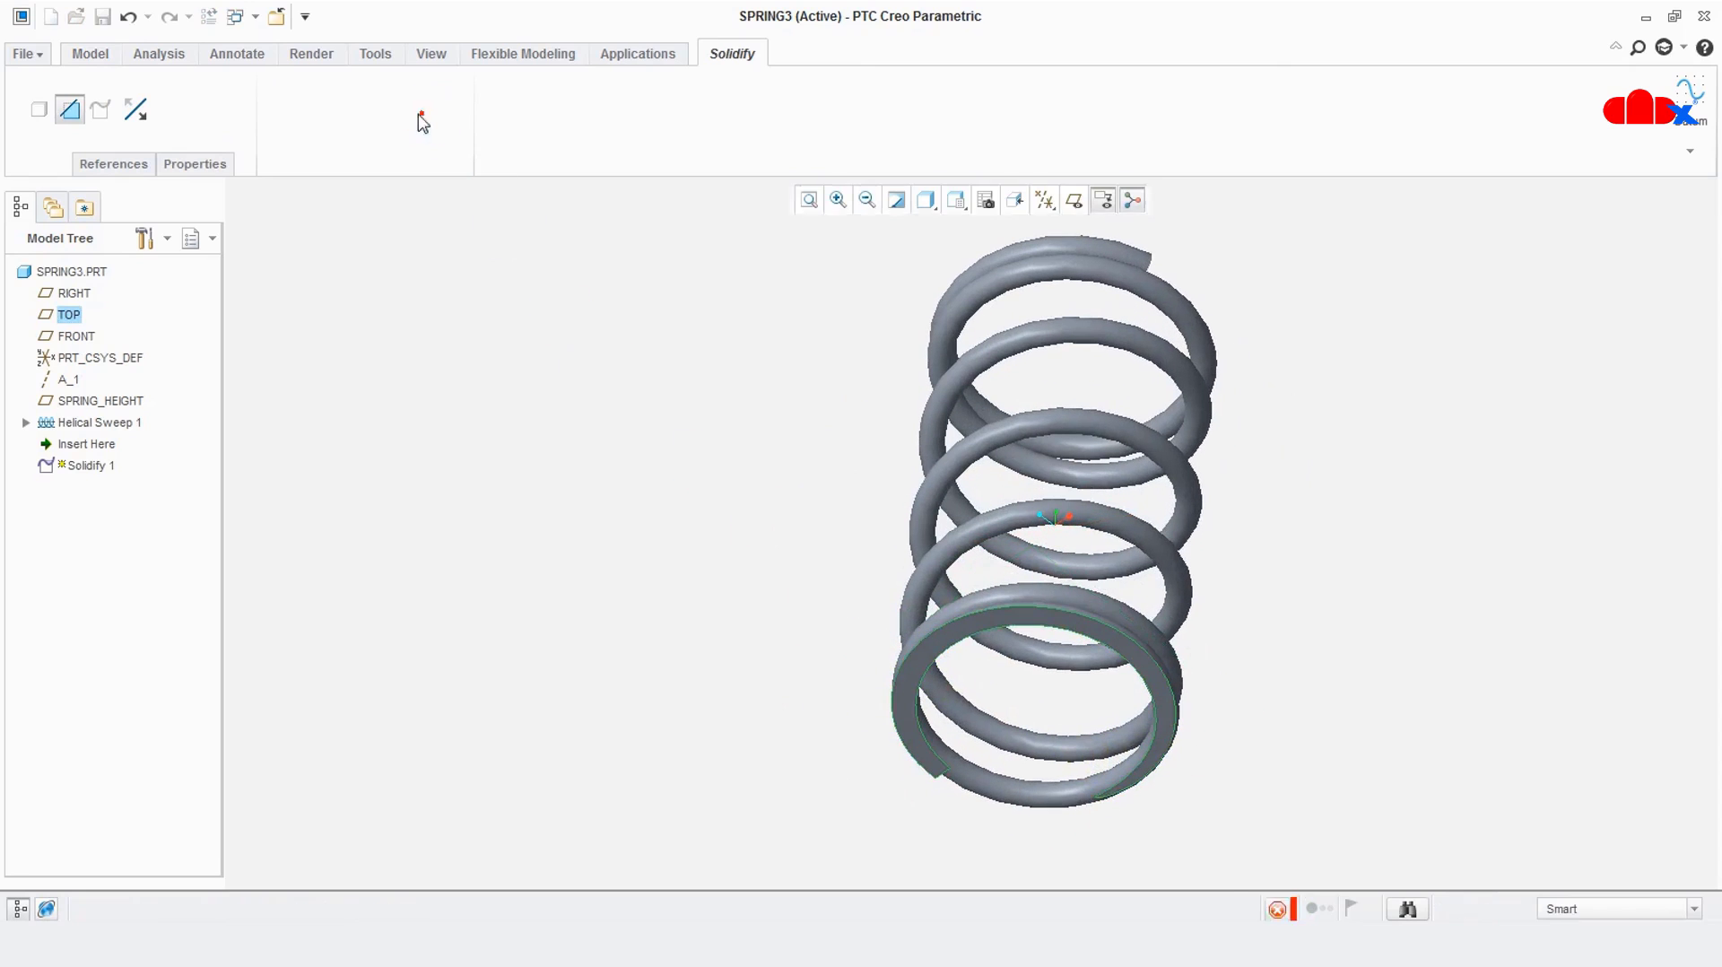
Cut the top coil flat with a Solidify using the SPRING_HEIGHT plane, keeping the spring body below it
left_click(92, 404)
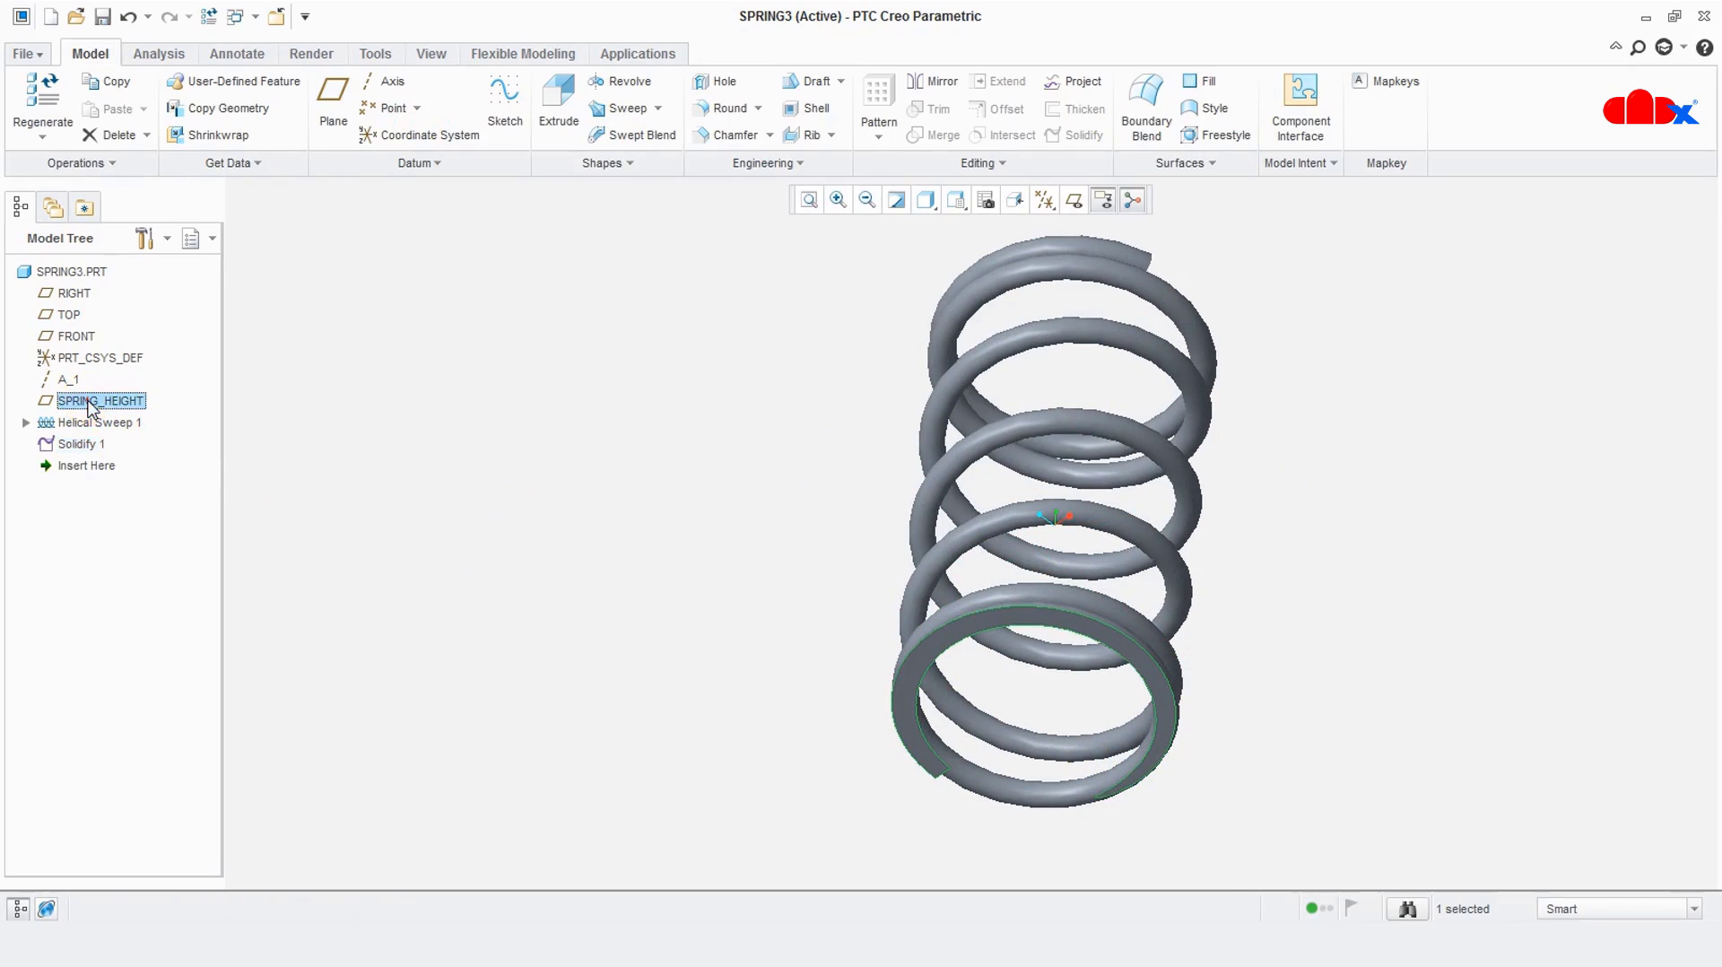
scroll(854, 574, "up", 3)
middle_click_drag(854, 576, 873, 625)
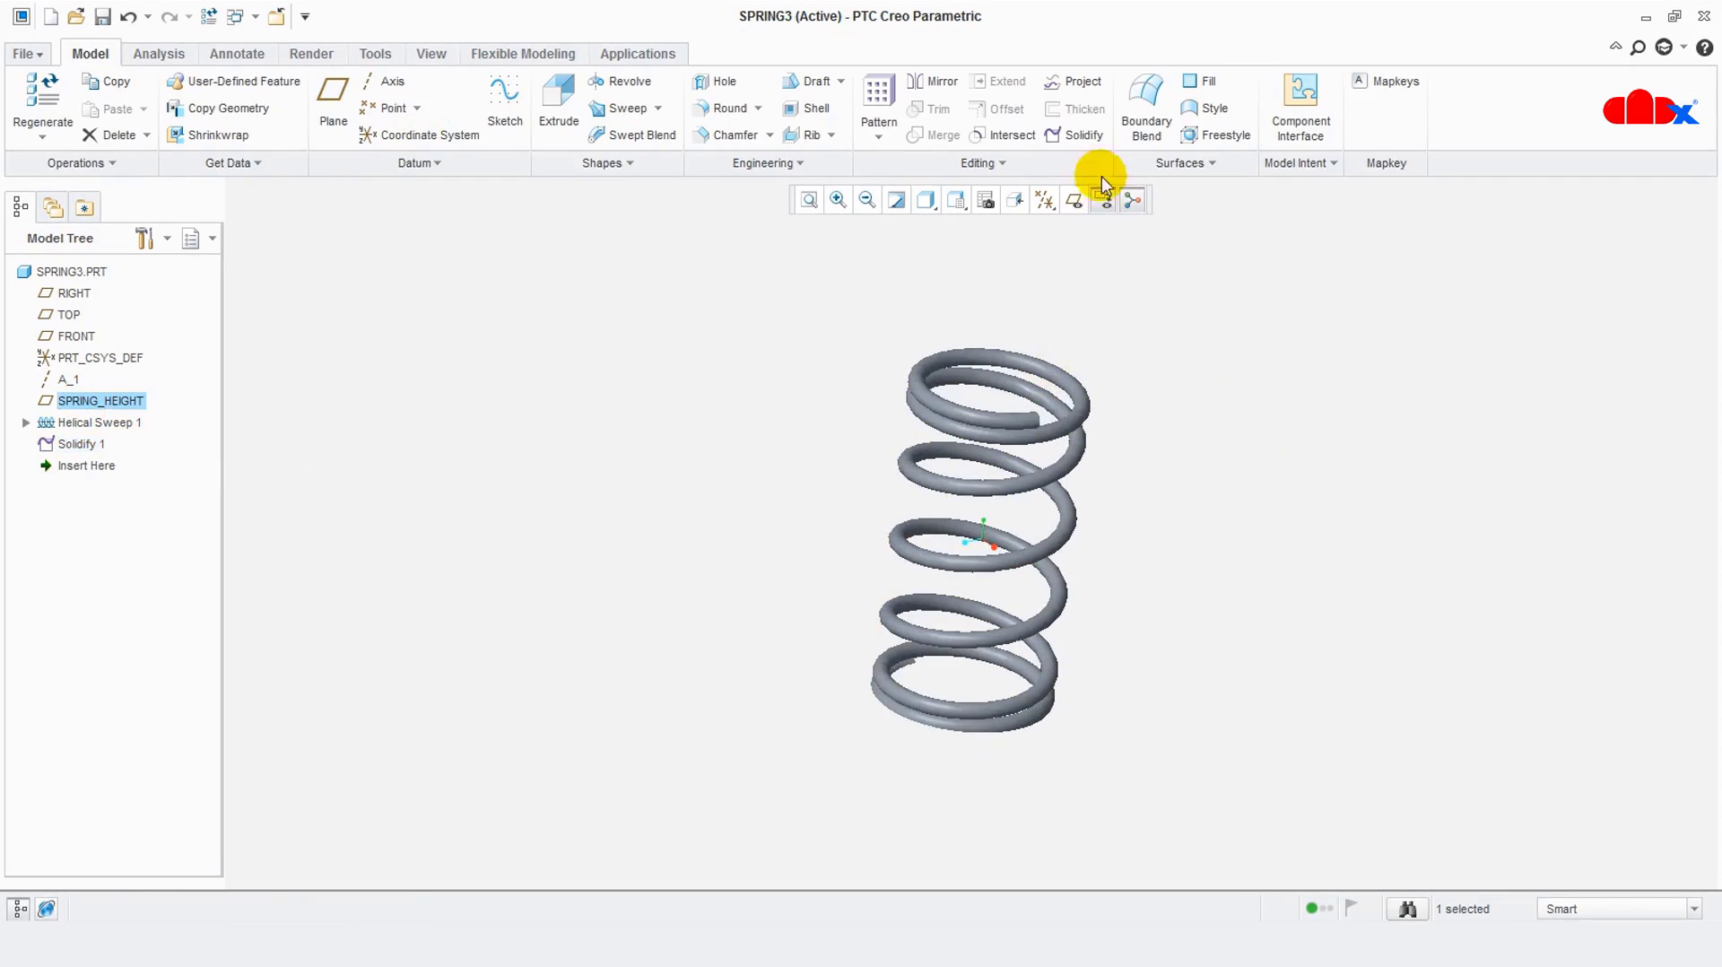
left_click(1081, 135)
left_click(443, 111)
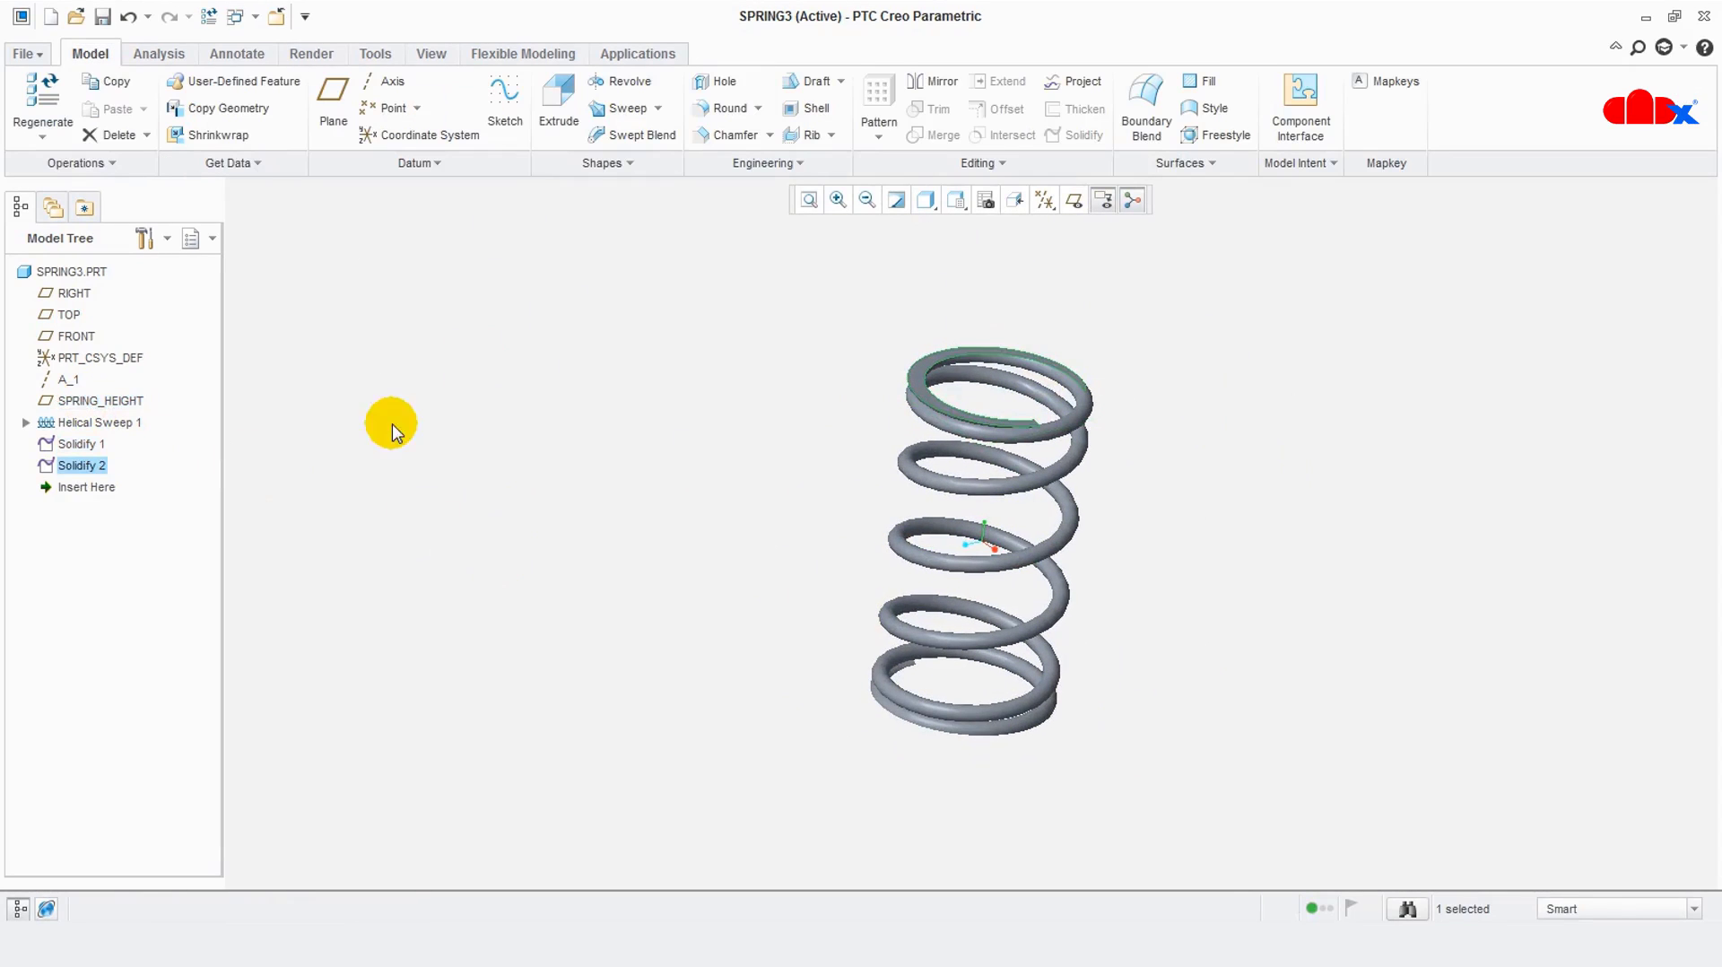
left_click(391, 423)
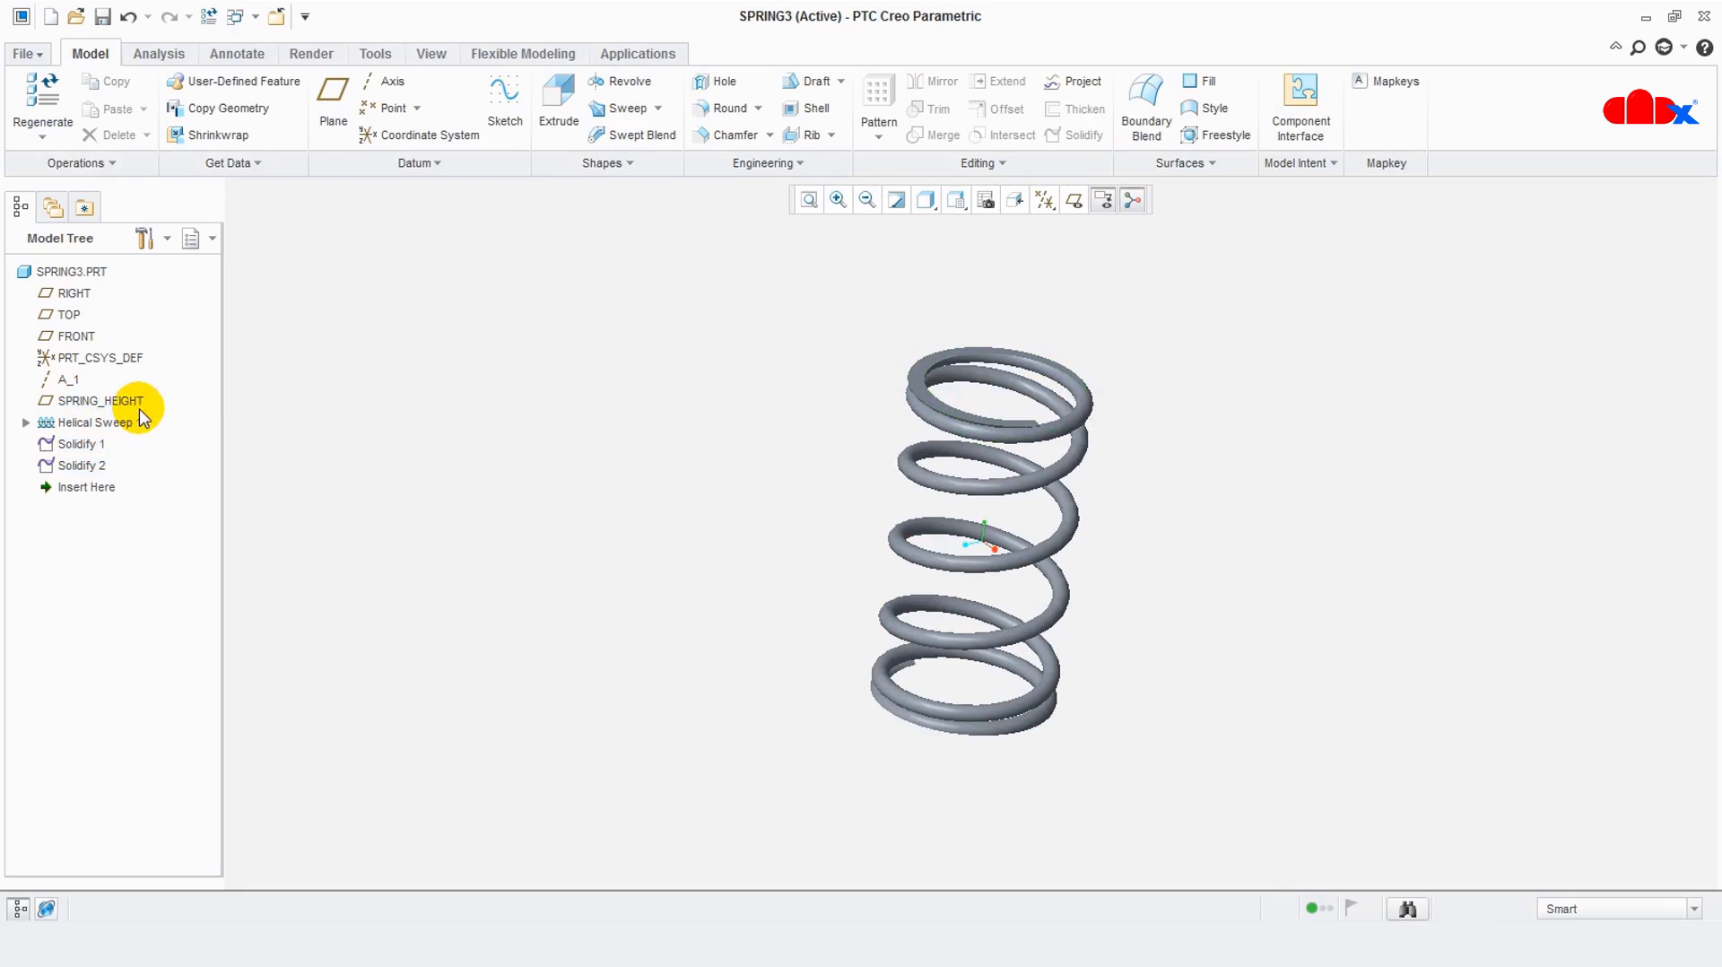
Examine the spring's flattened end coils and overall shape, including the cut face at the top
left_click(99, 401)
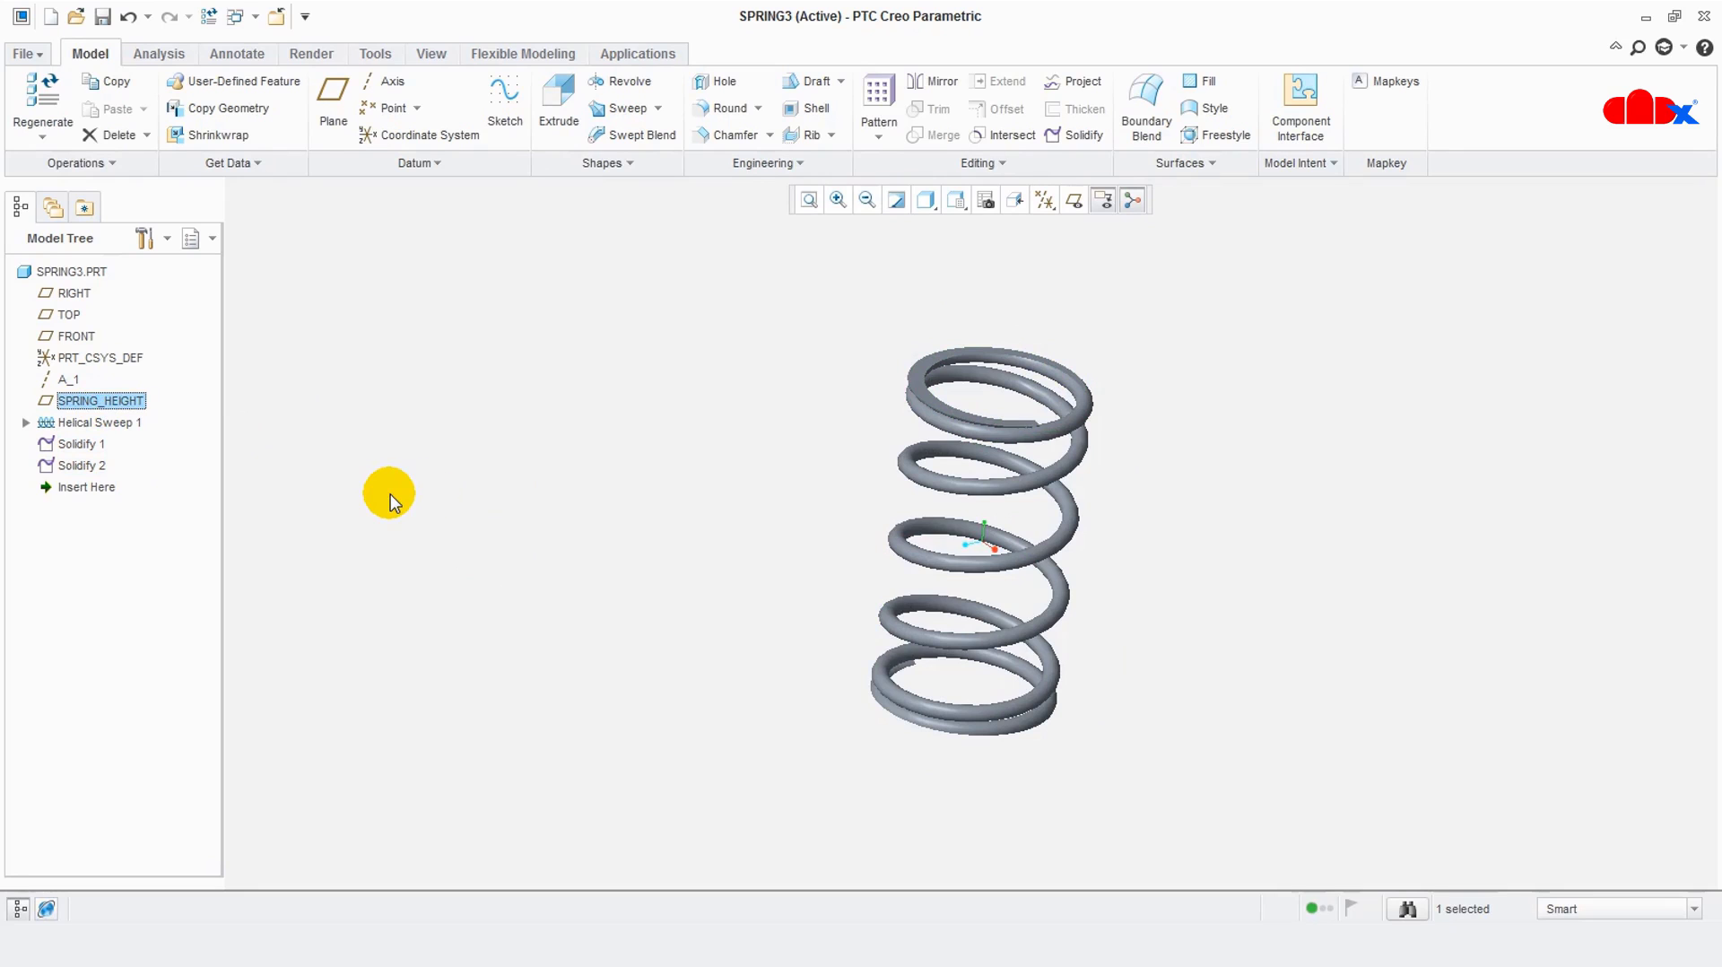
scroll(1072, 417, "up", 3)
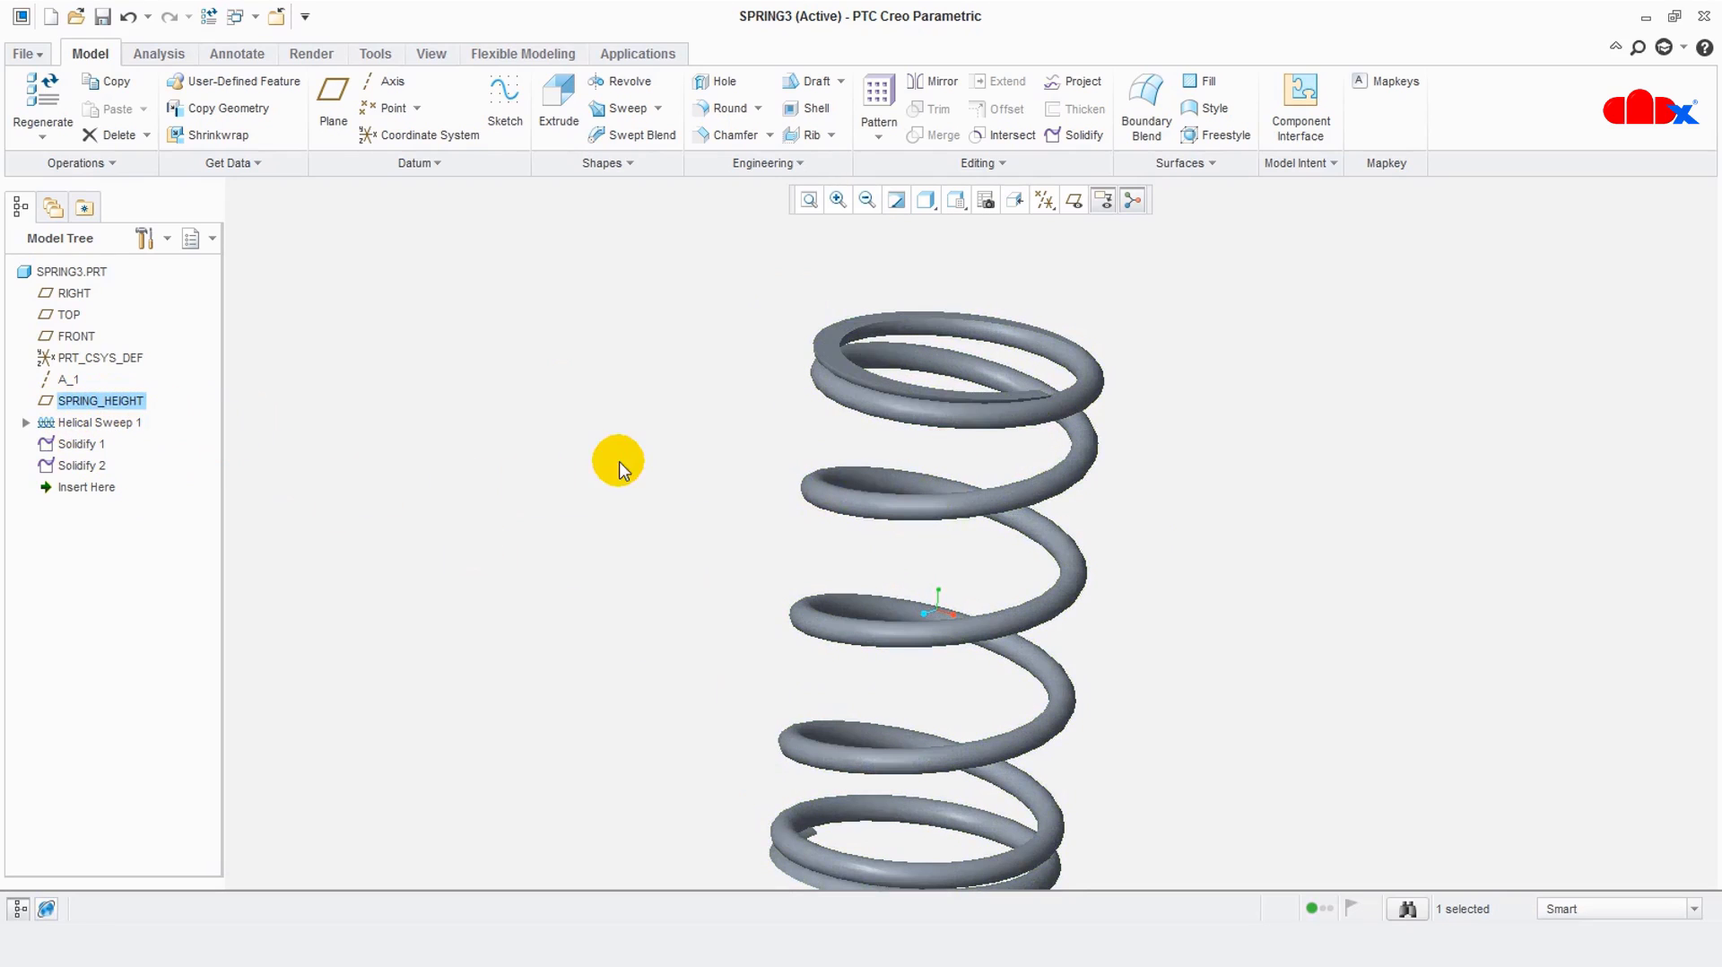
scroll(604, 461, "down", 2)
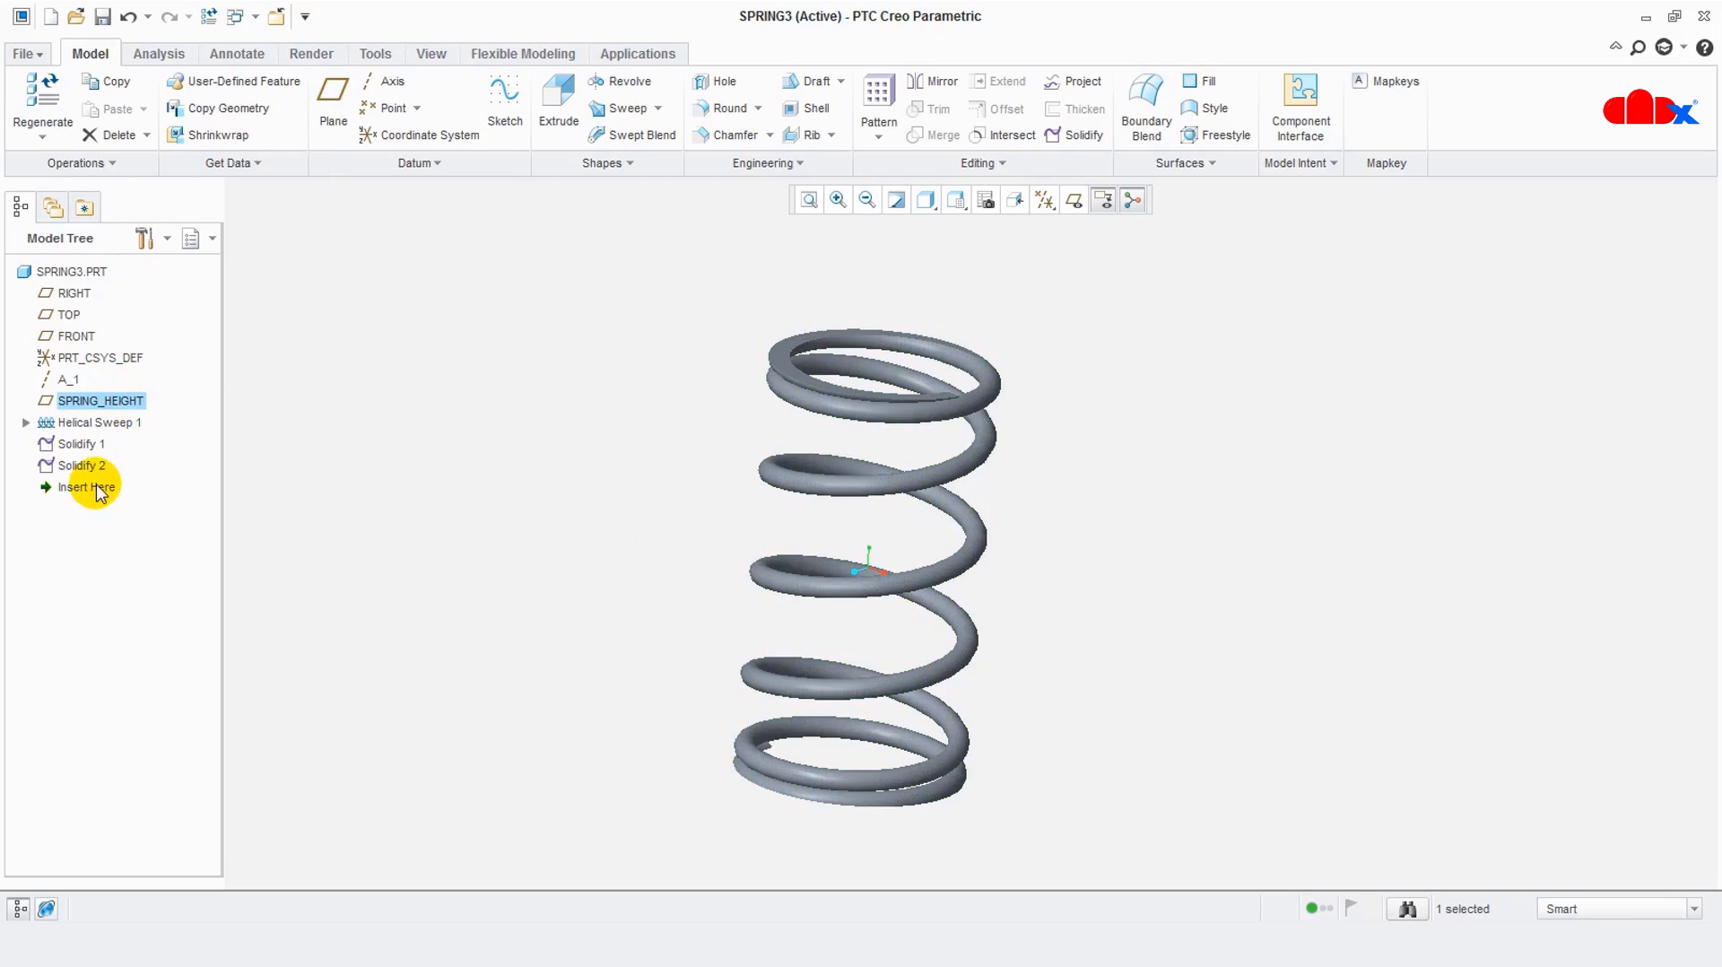
left_click(778, 353)
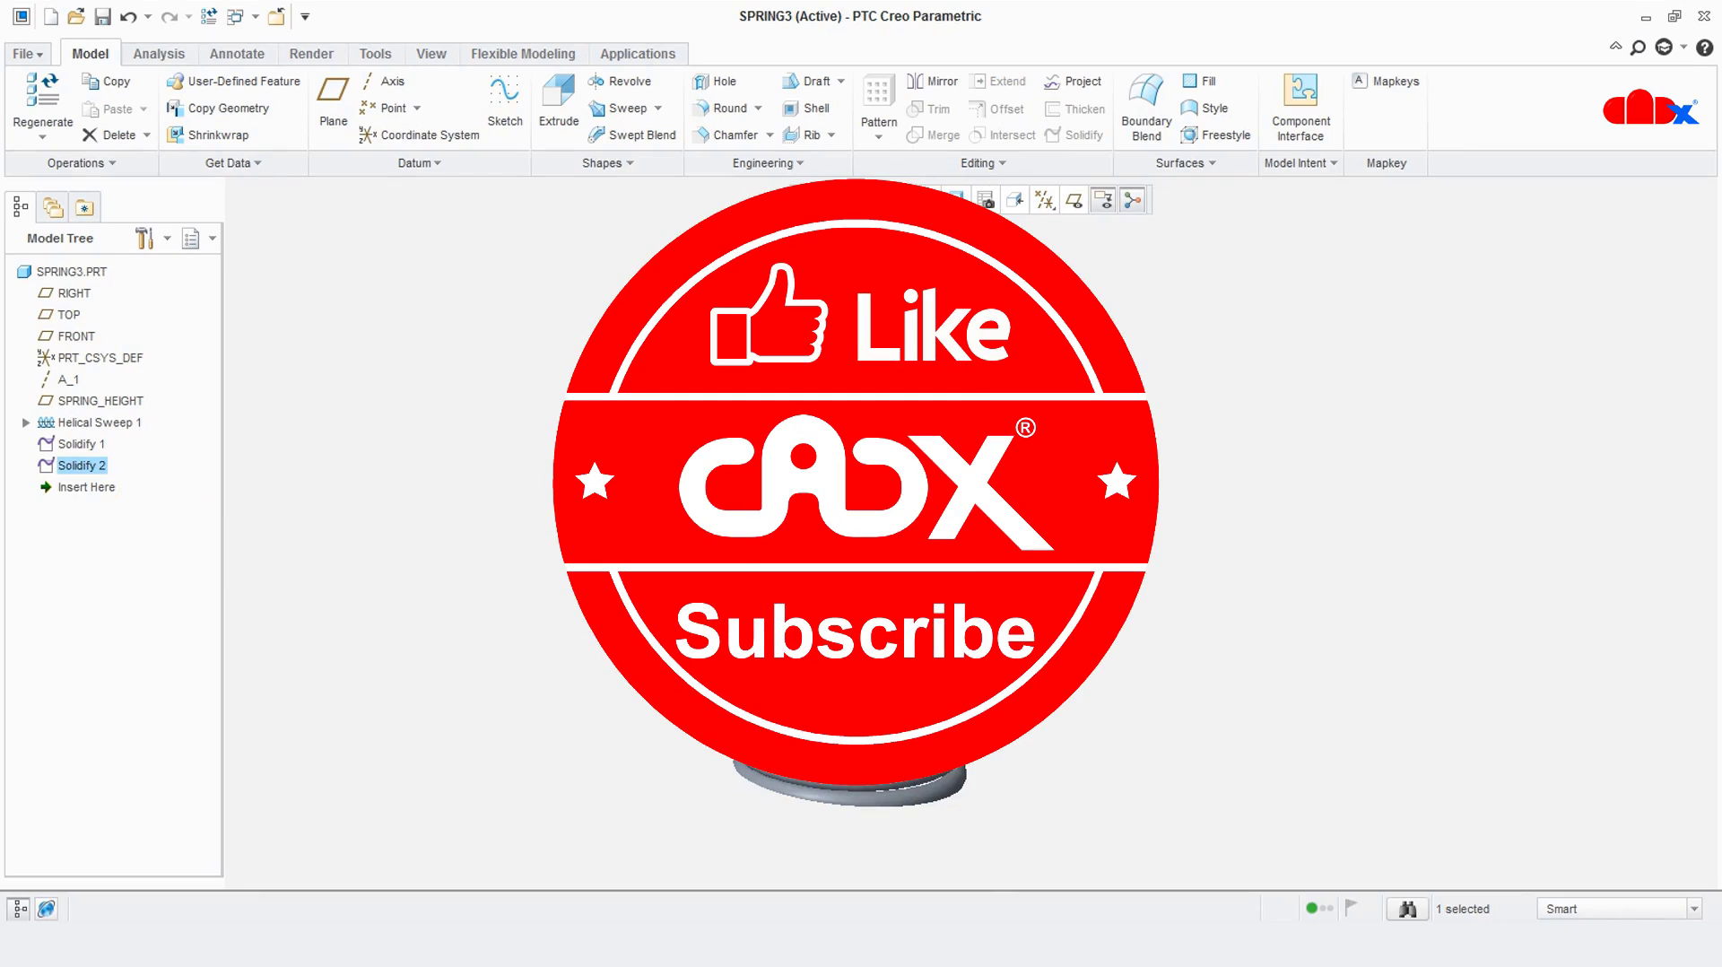
left_click(1053, 463)
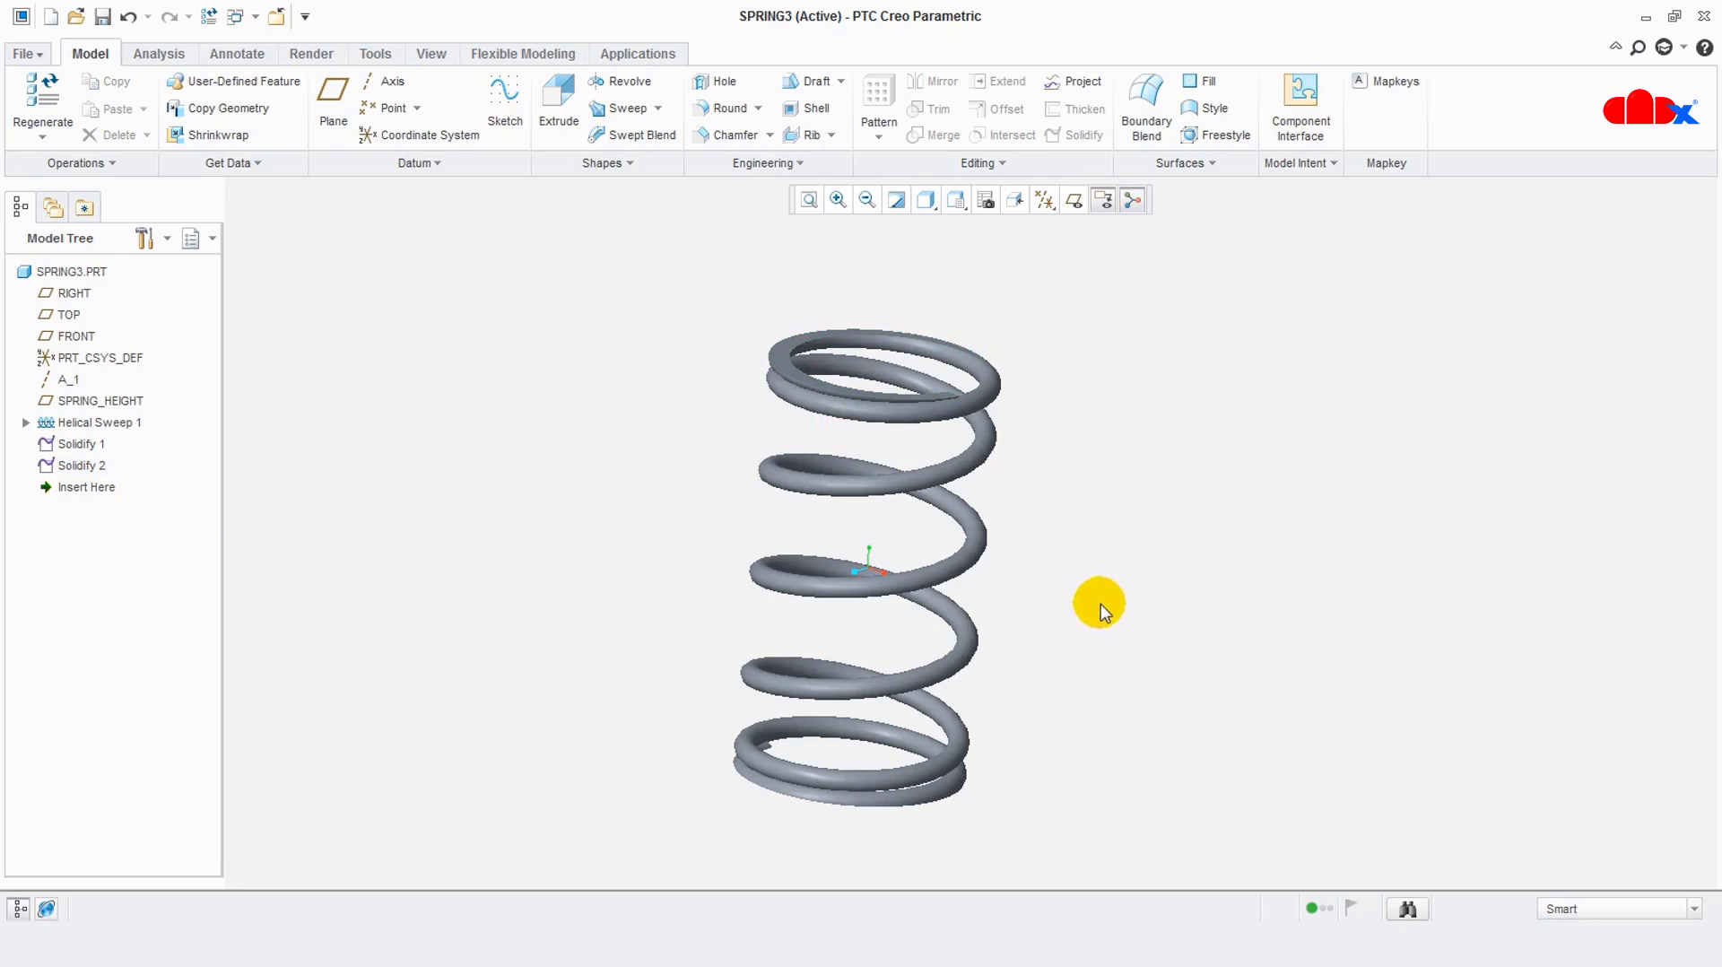
mouse_move(1100, 605)
middle_mouse_down()
mouse_move(1092, 577)
mouse_move(1061, 588)
mouse_move(1085, 589)
mouse_move(1033, 554)
mouse_move(1024, 573)
middle_mouse_up()
scroll(1067, 579, "down", 2)
scroll(1058, 576, "up", 2)
scroll(1031, 570, "down", 1)
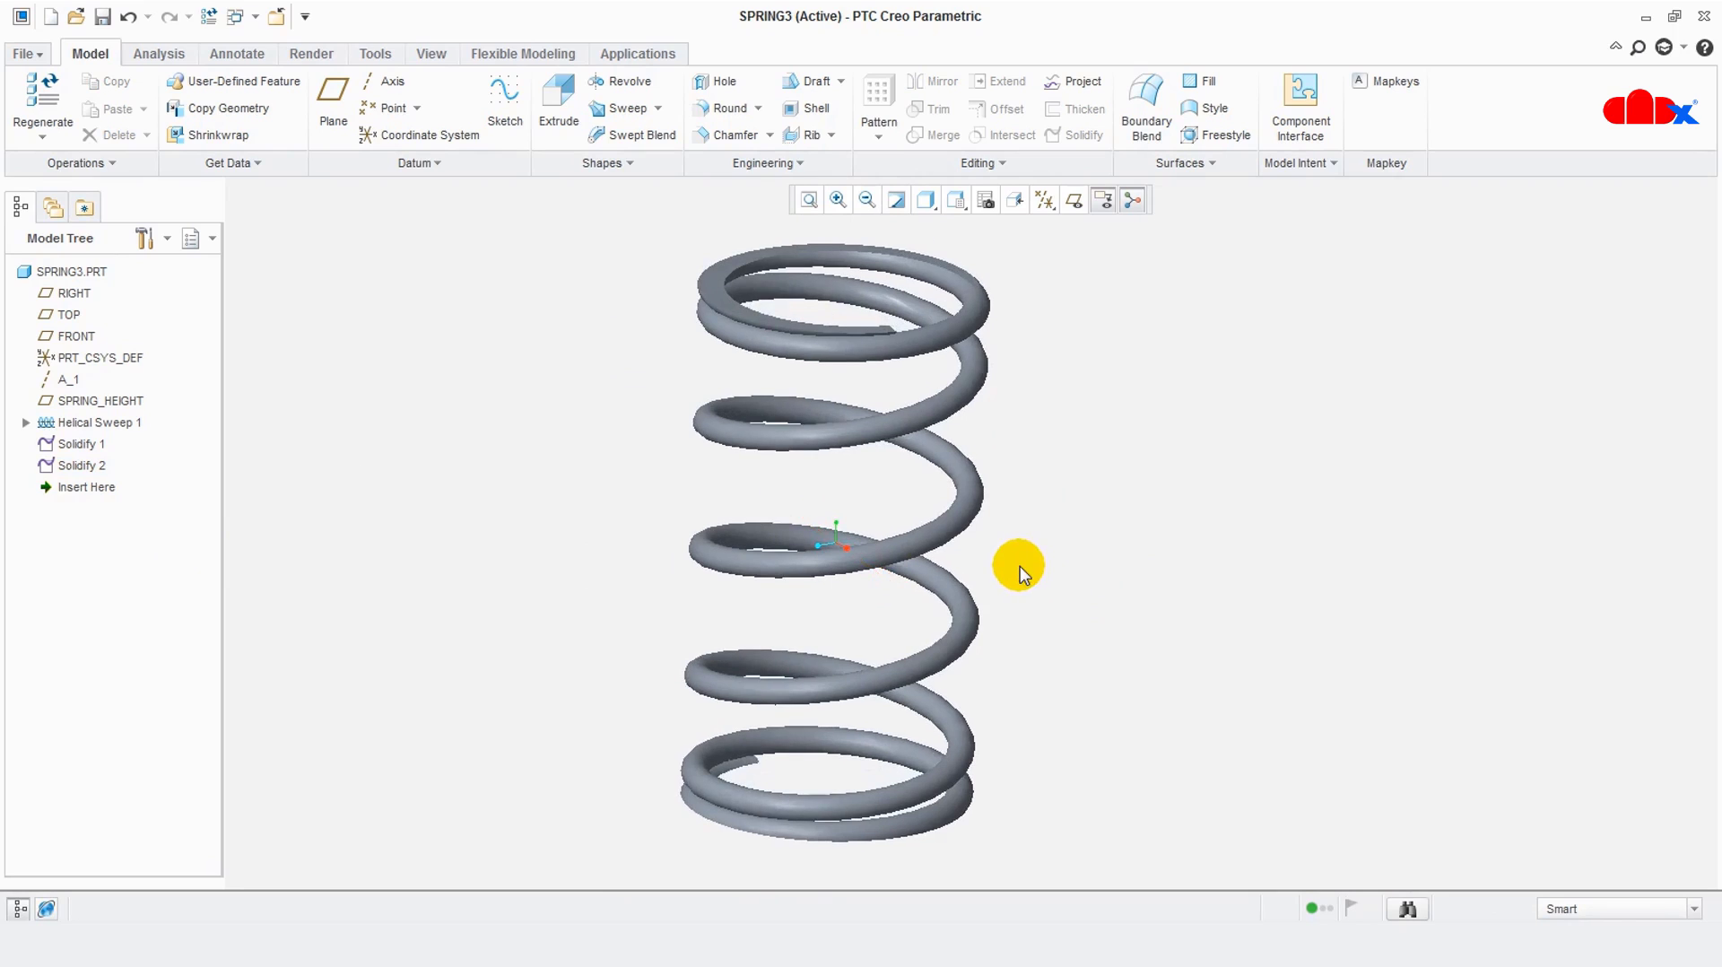
left_click(1076, 576)
left_click(475, 618)
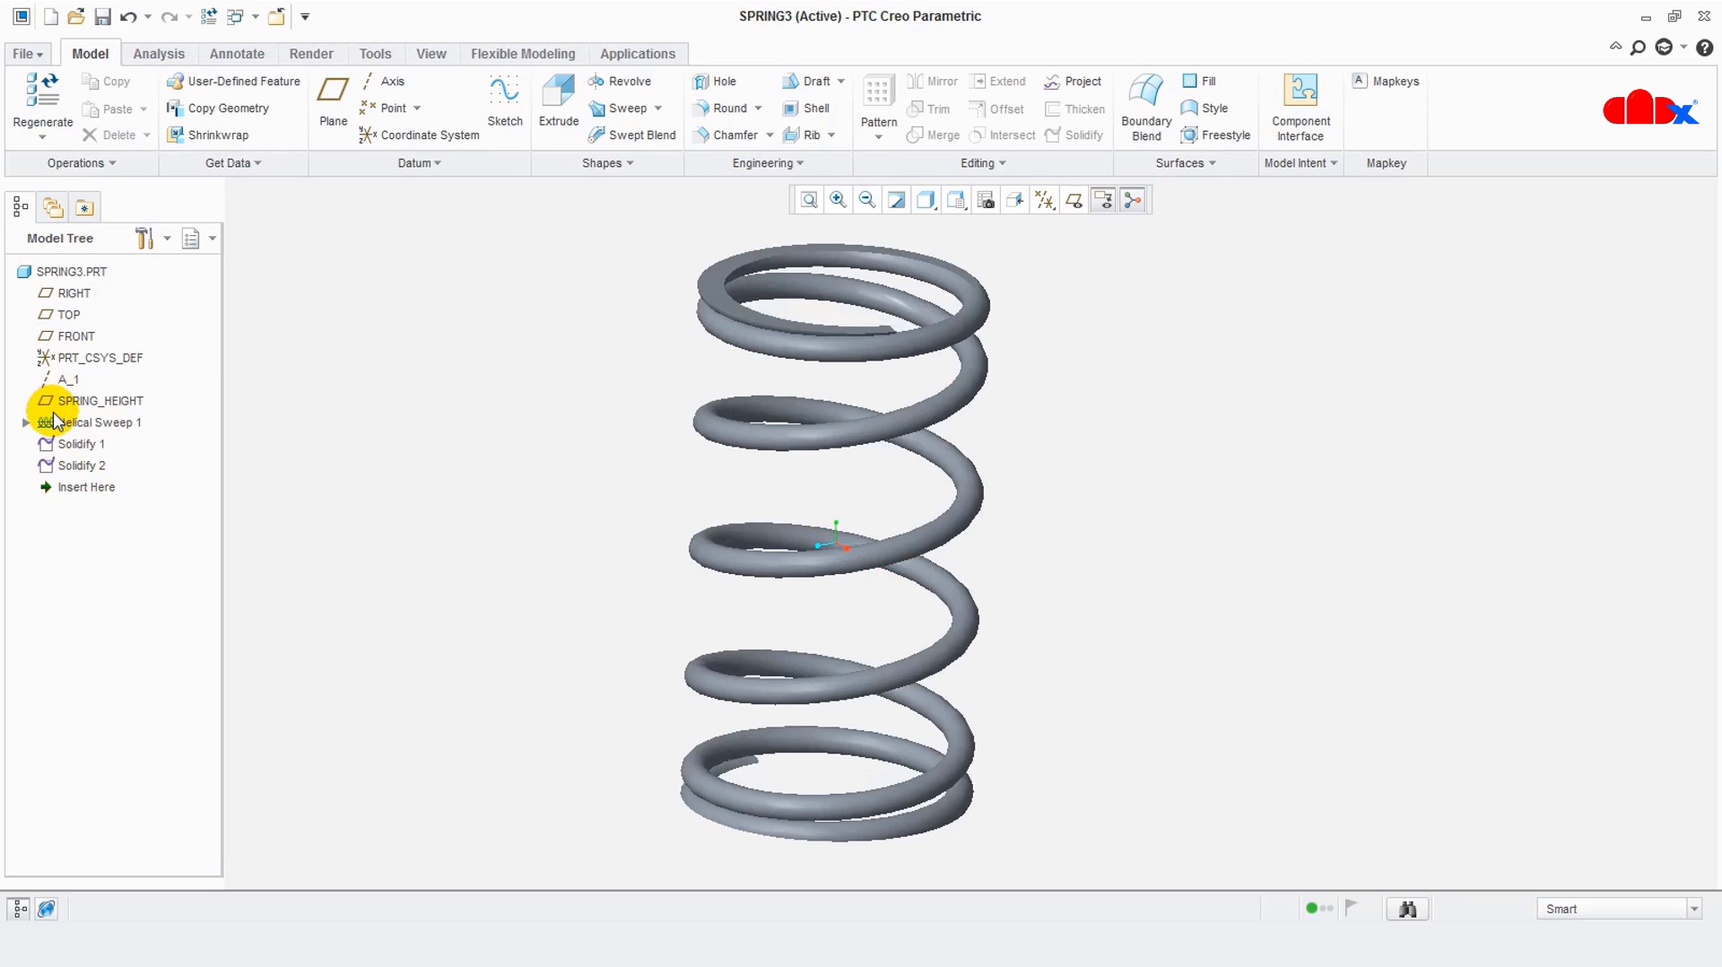
right_click(96, 402)
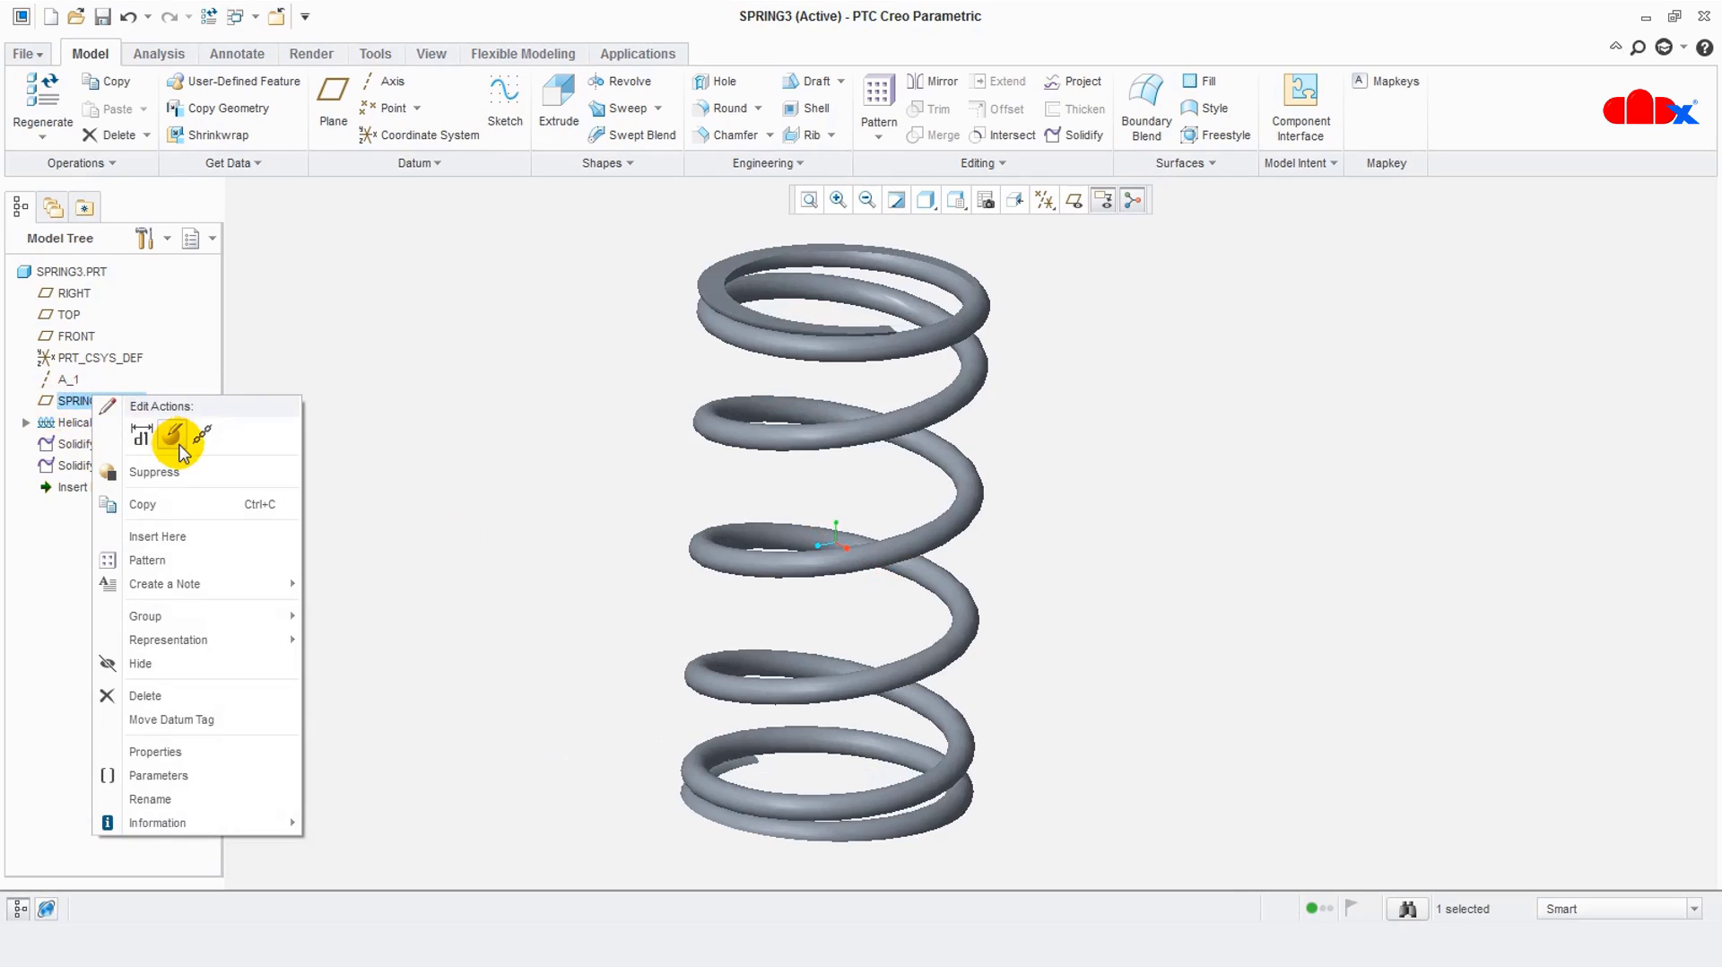
left_click(143, 436)
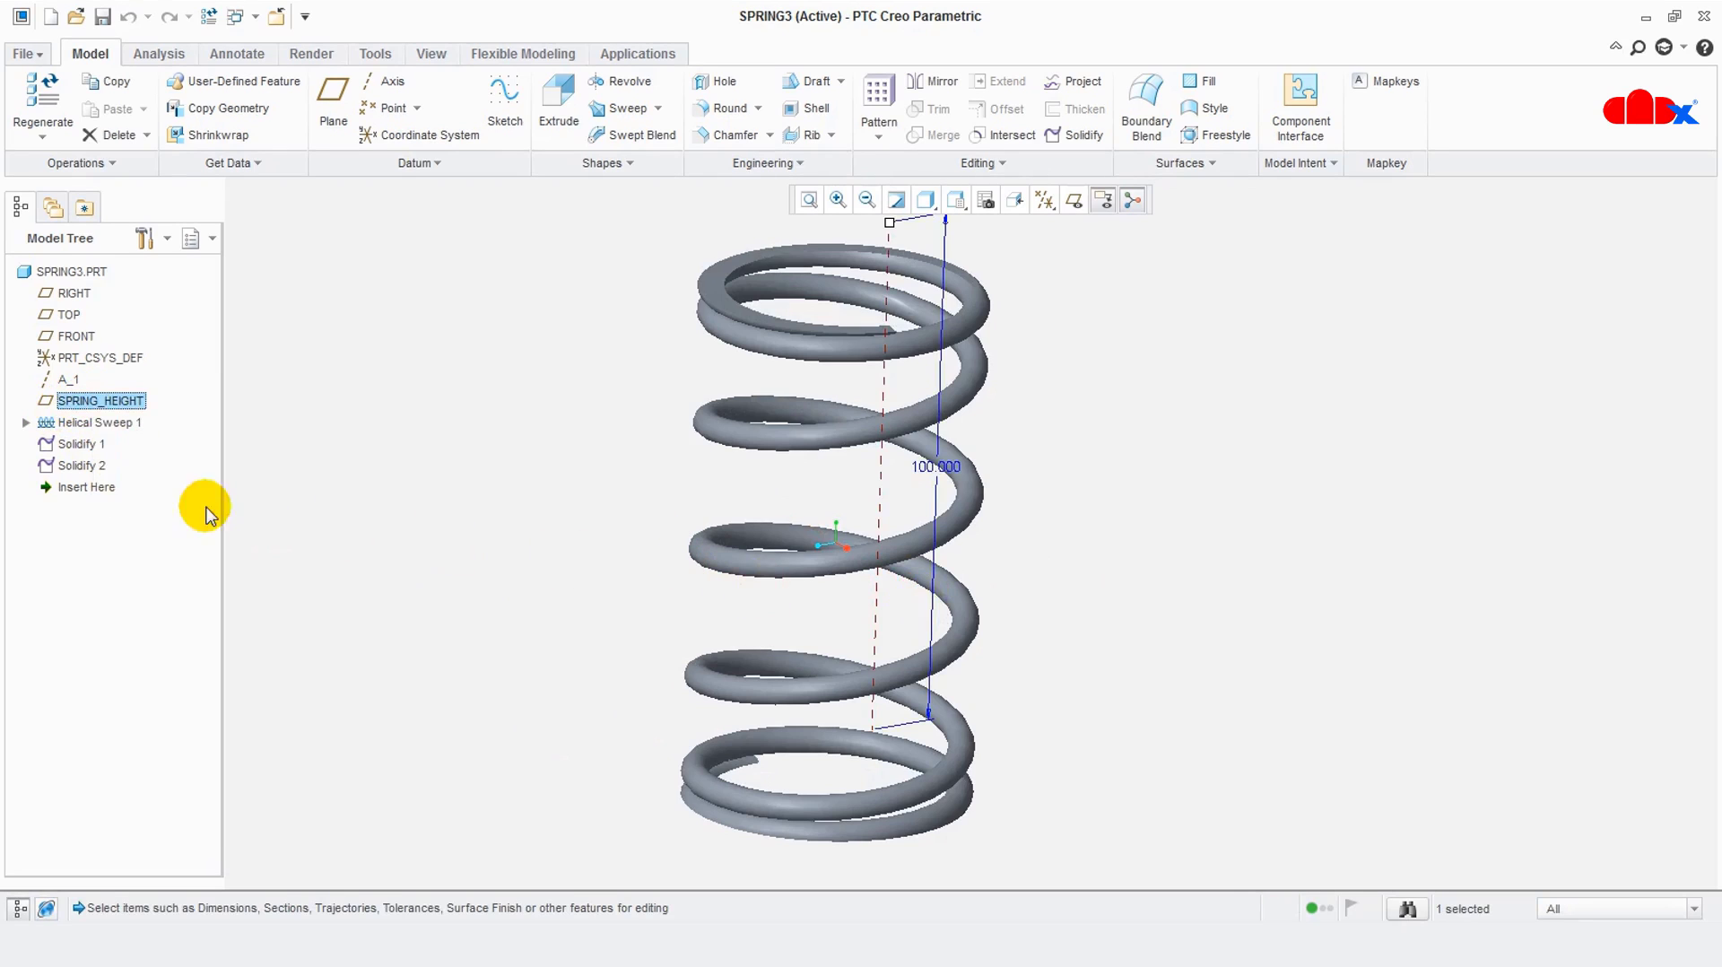
left_click(1199, 572)
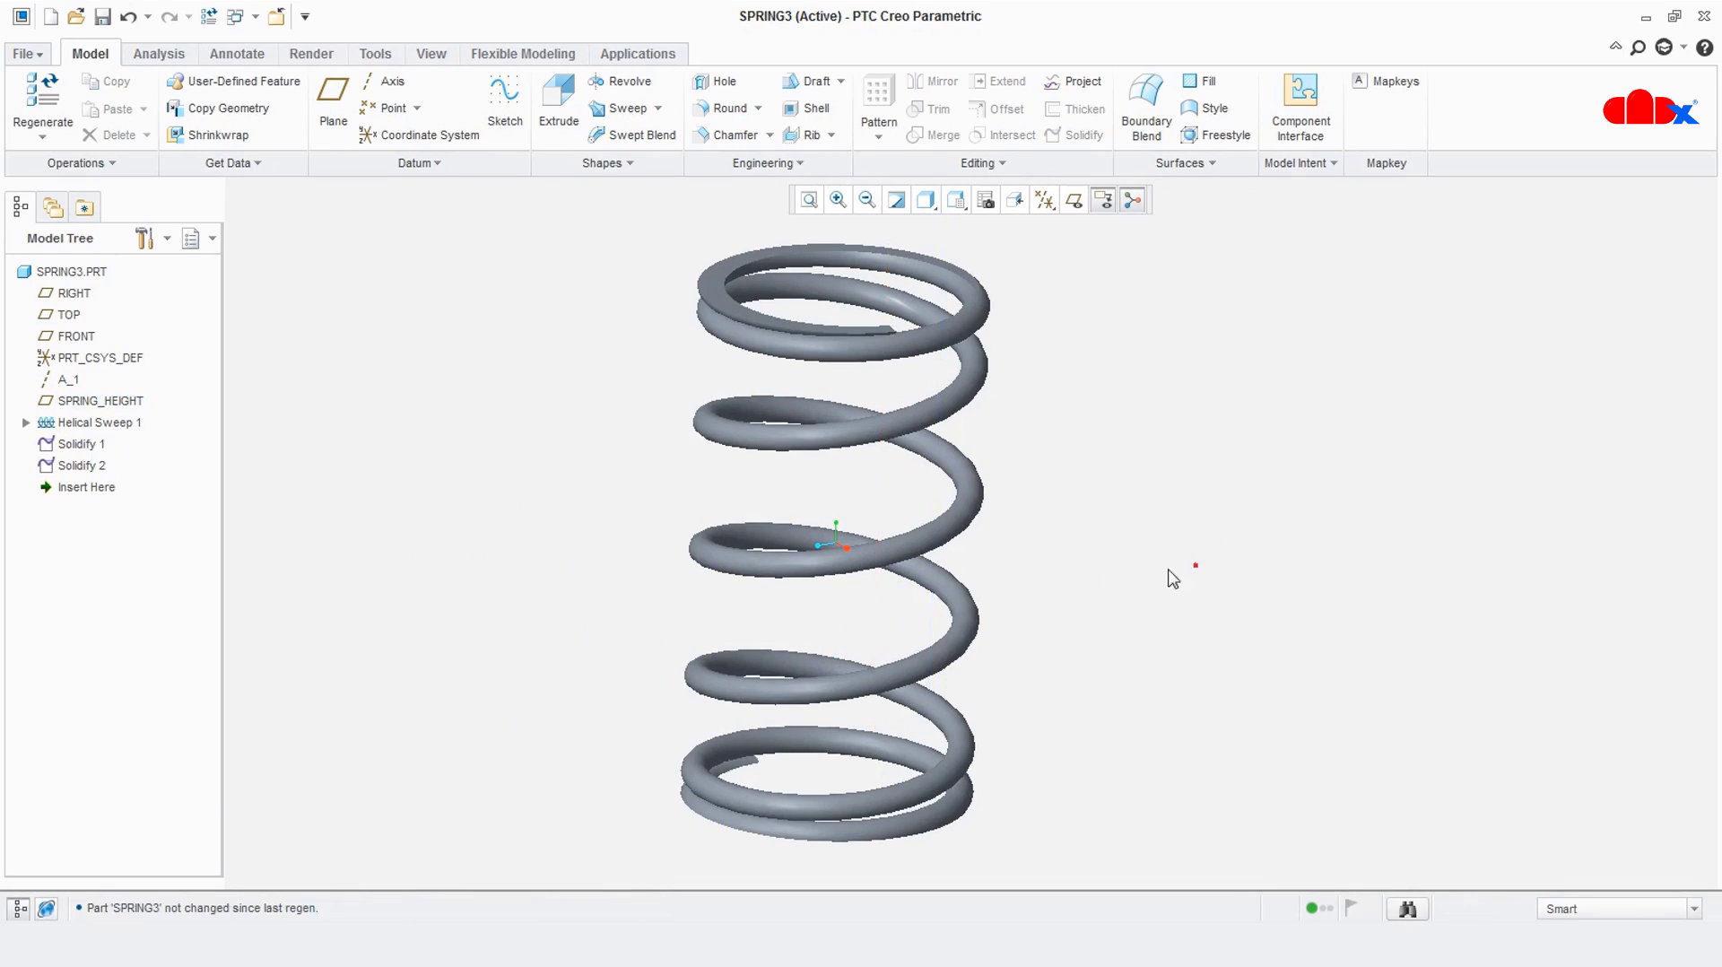
right_click(89, 401)
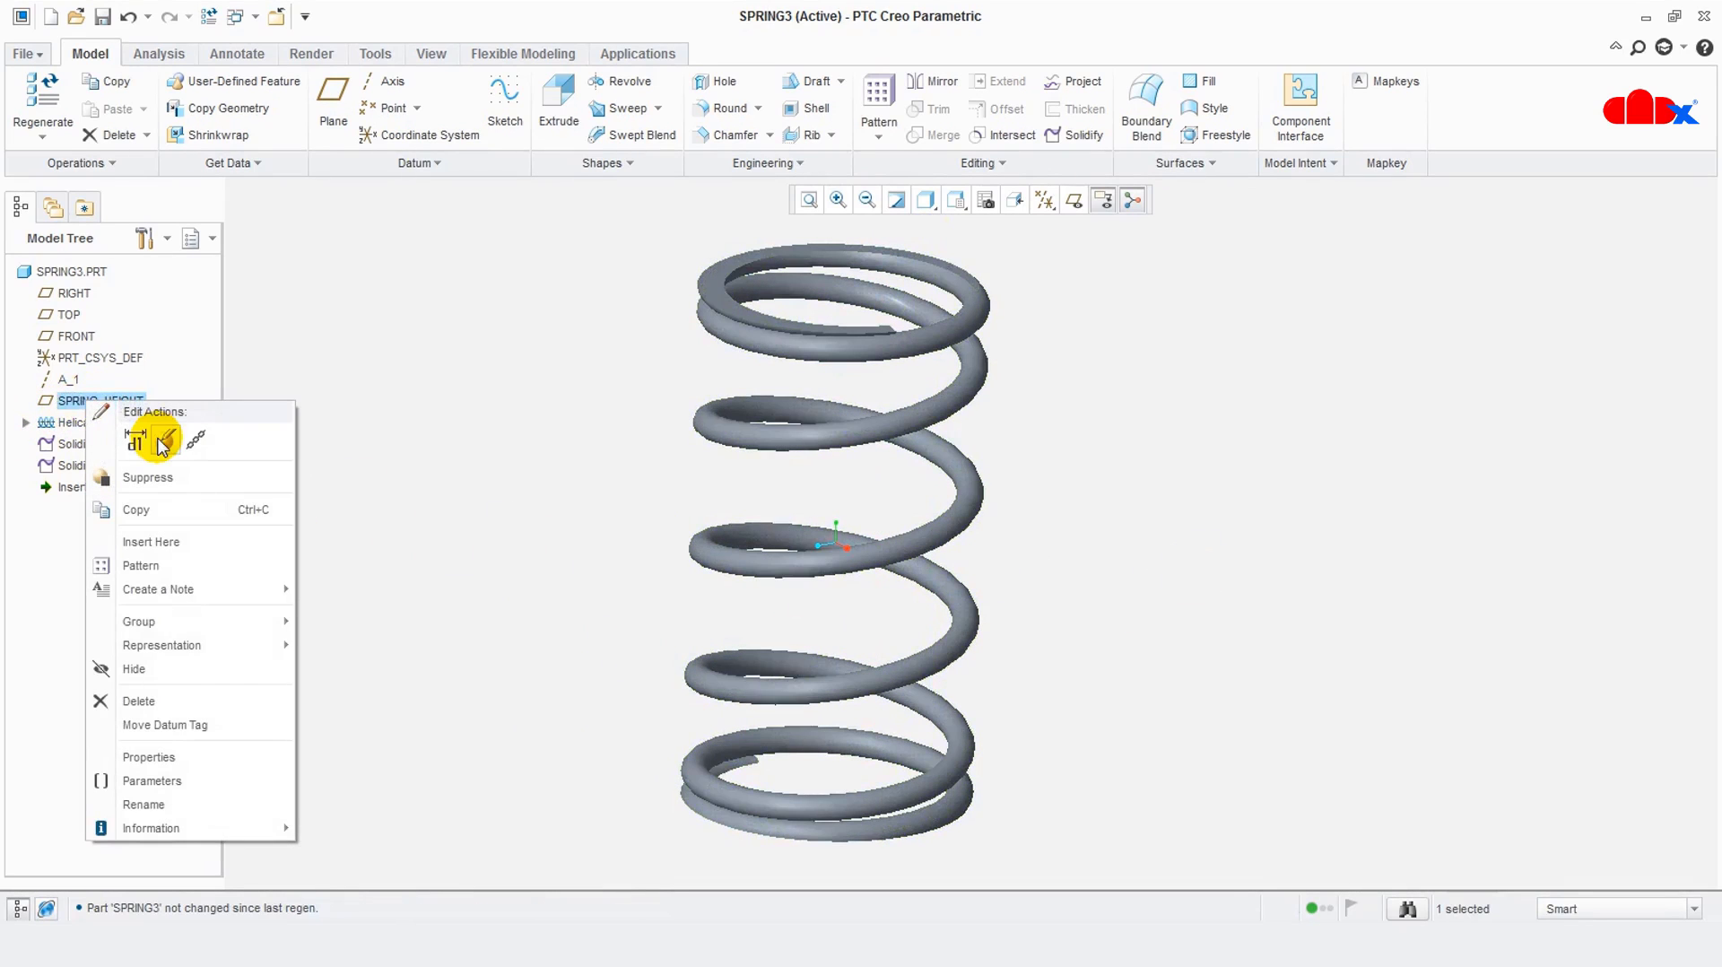
left_click(137, 440)
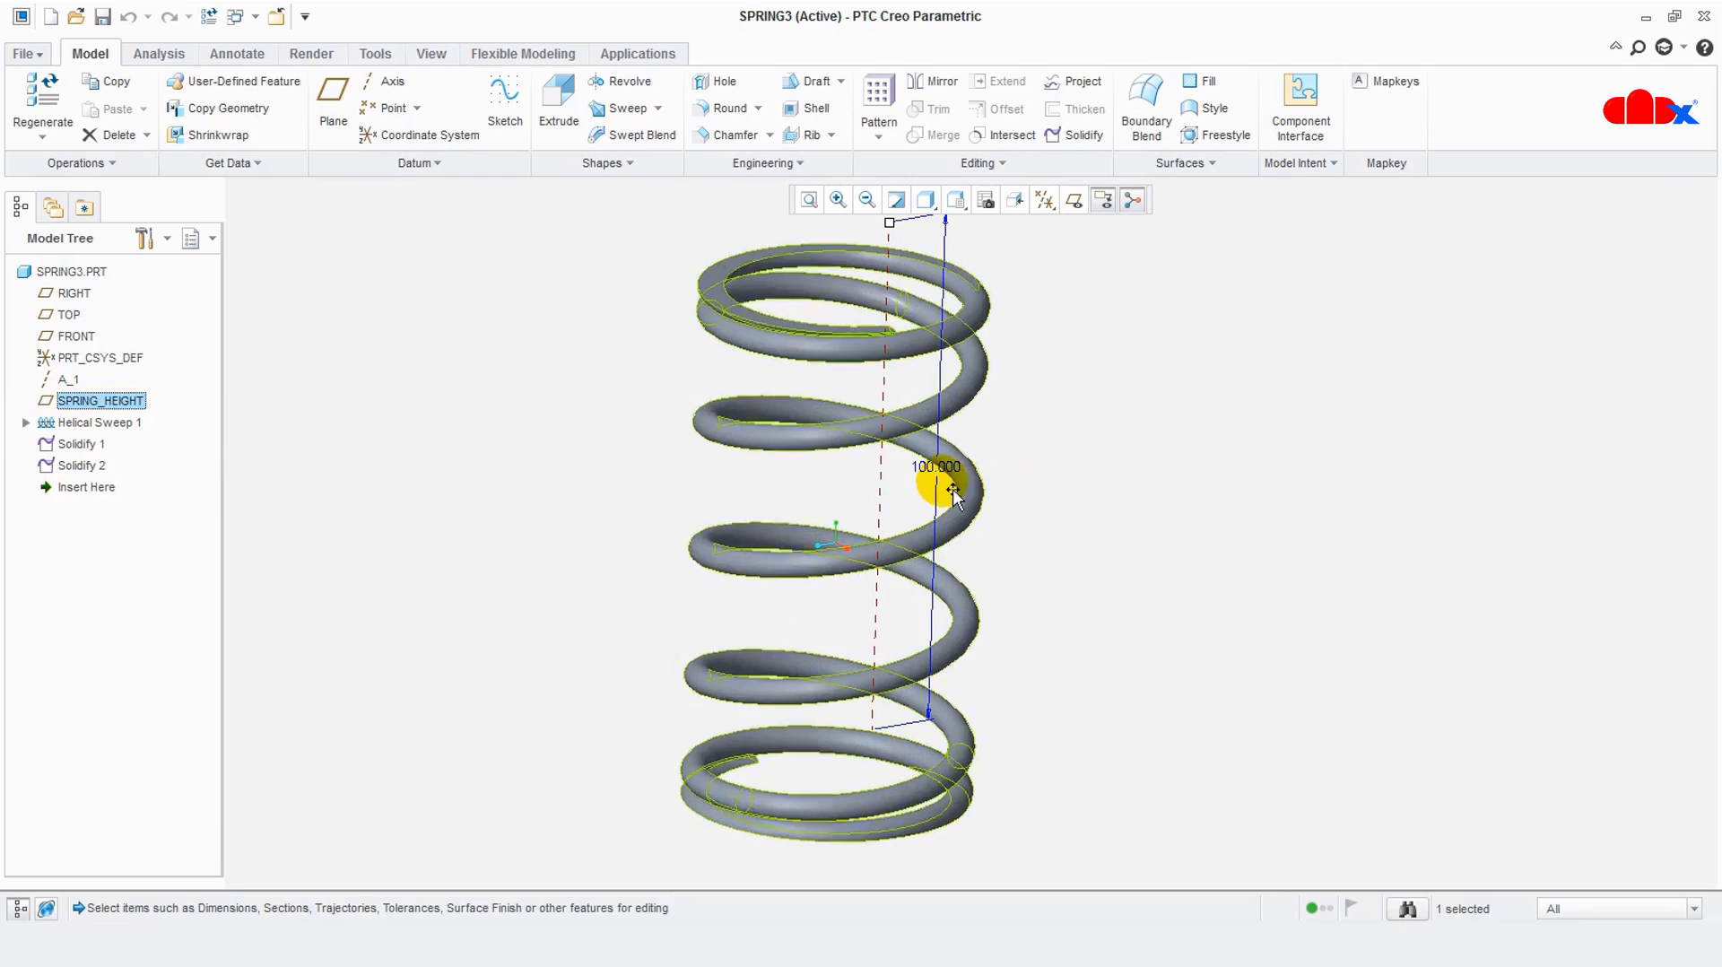
right_click(75, 400)
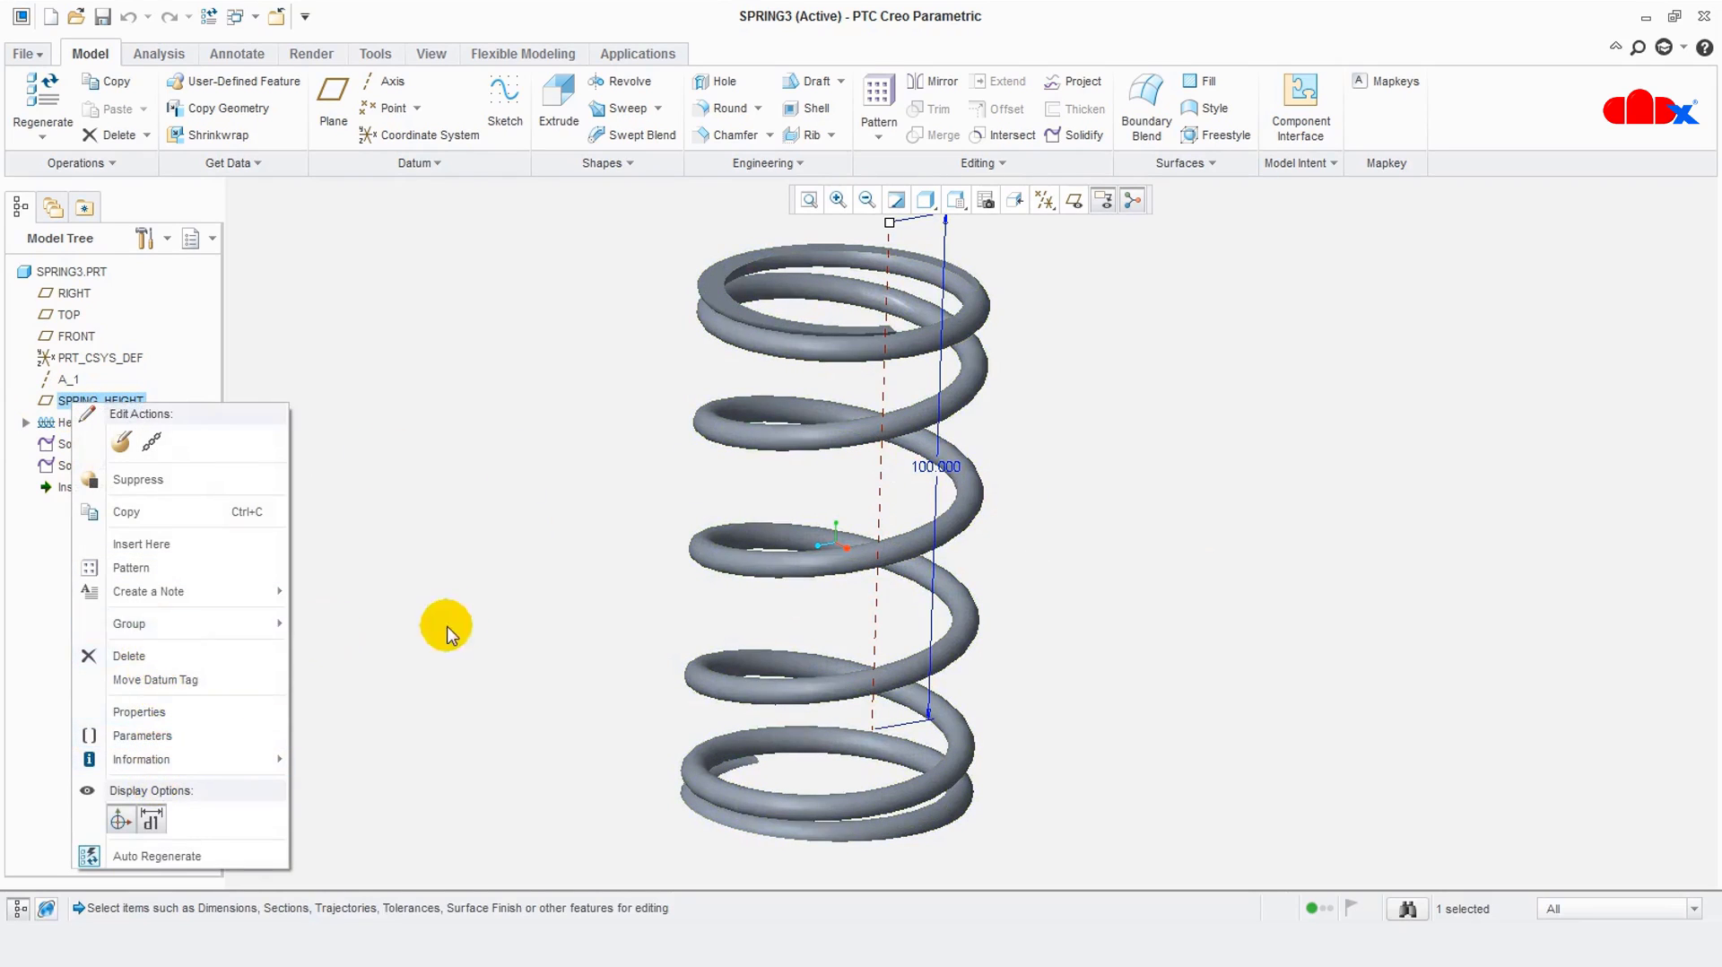
left_click(446, 625)
double_click(97, 401)
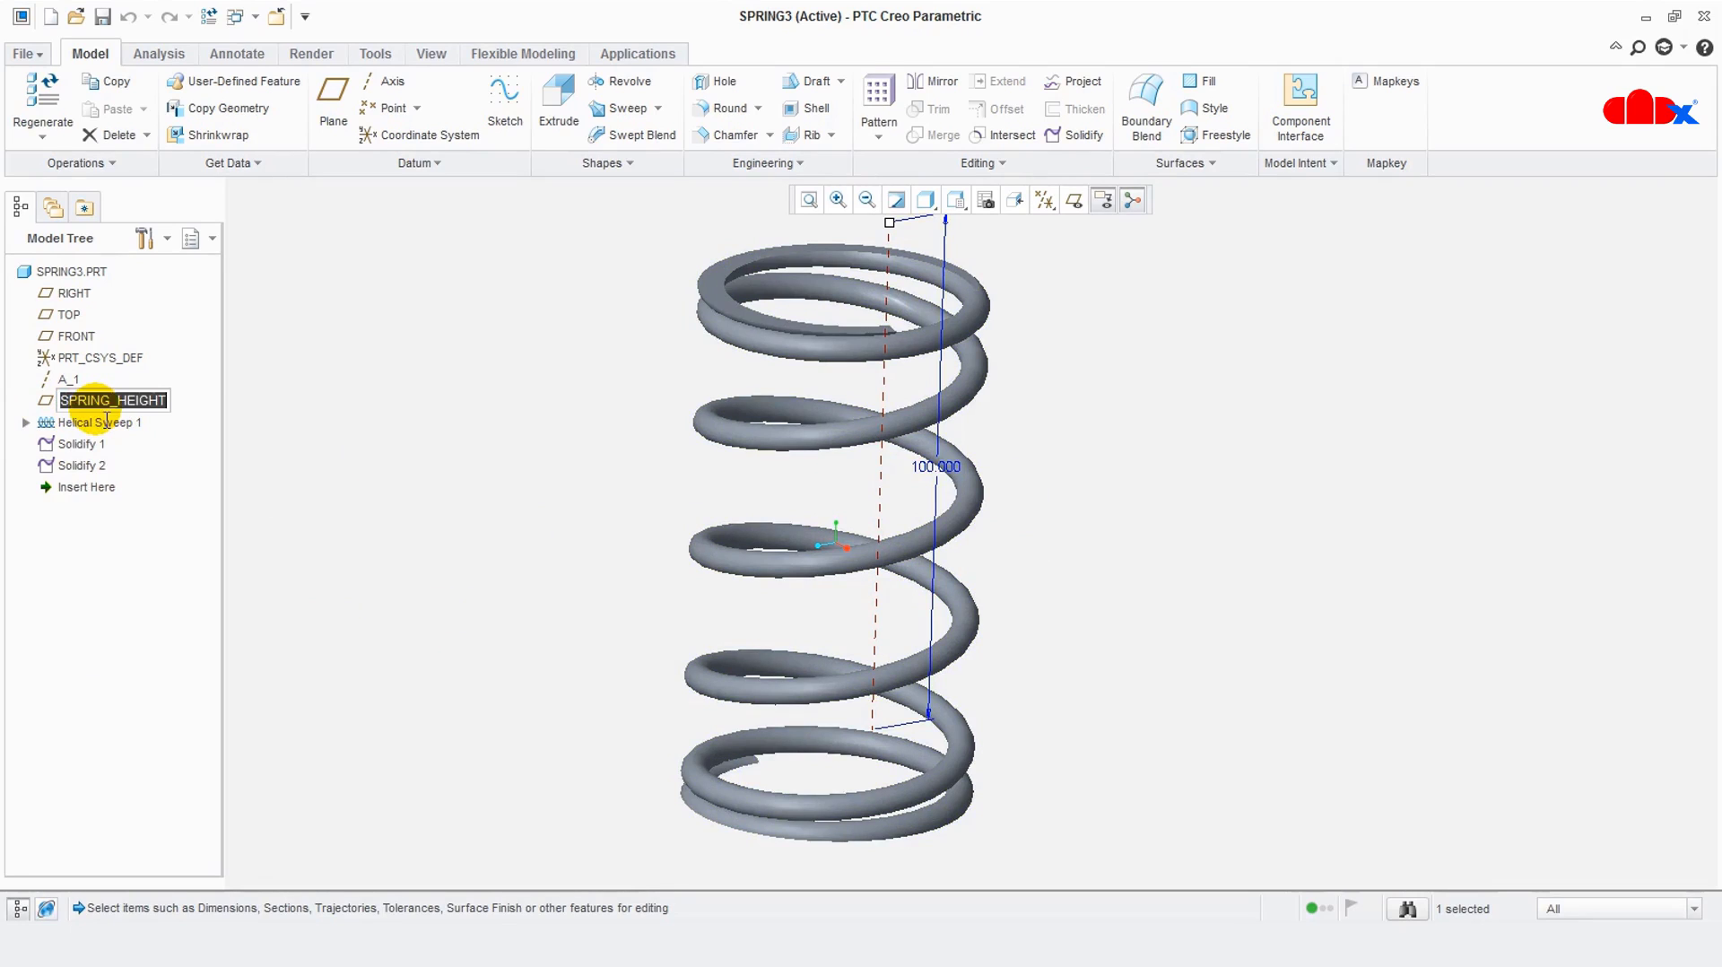
right_click(108, 400)
left_click(159, 484)
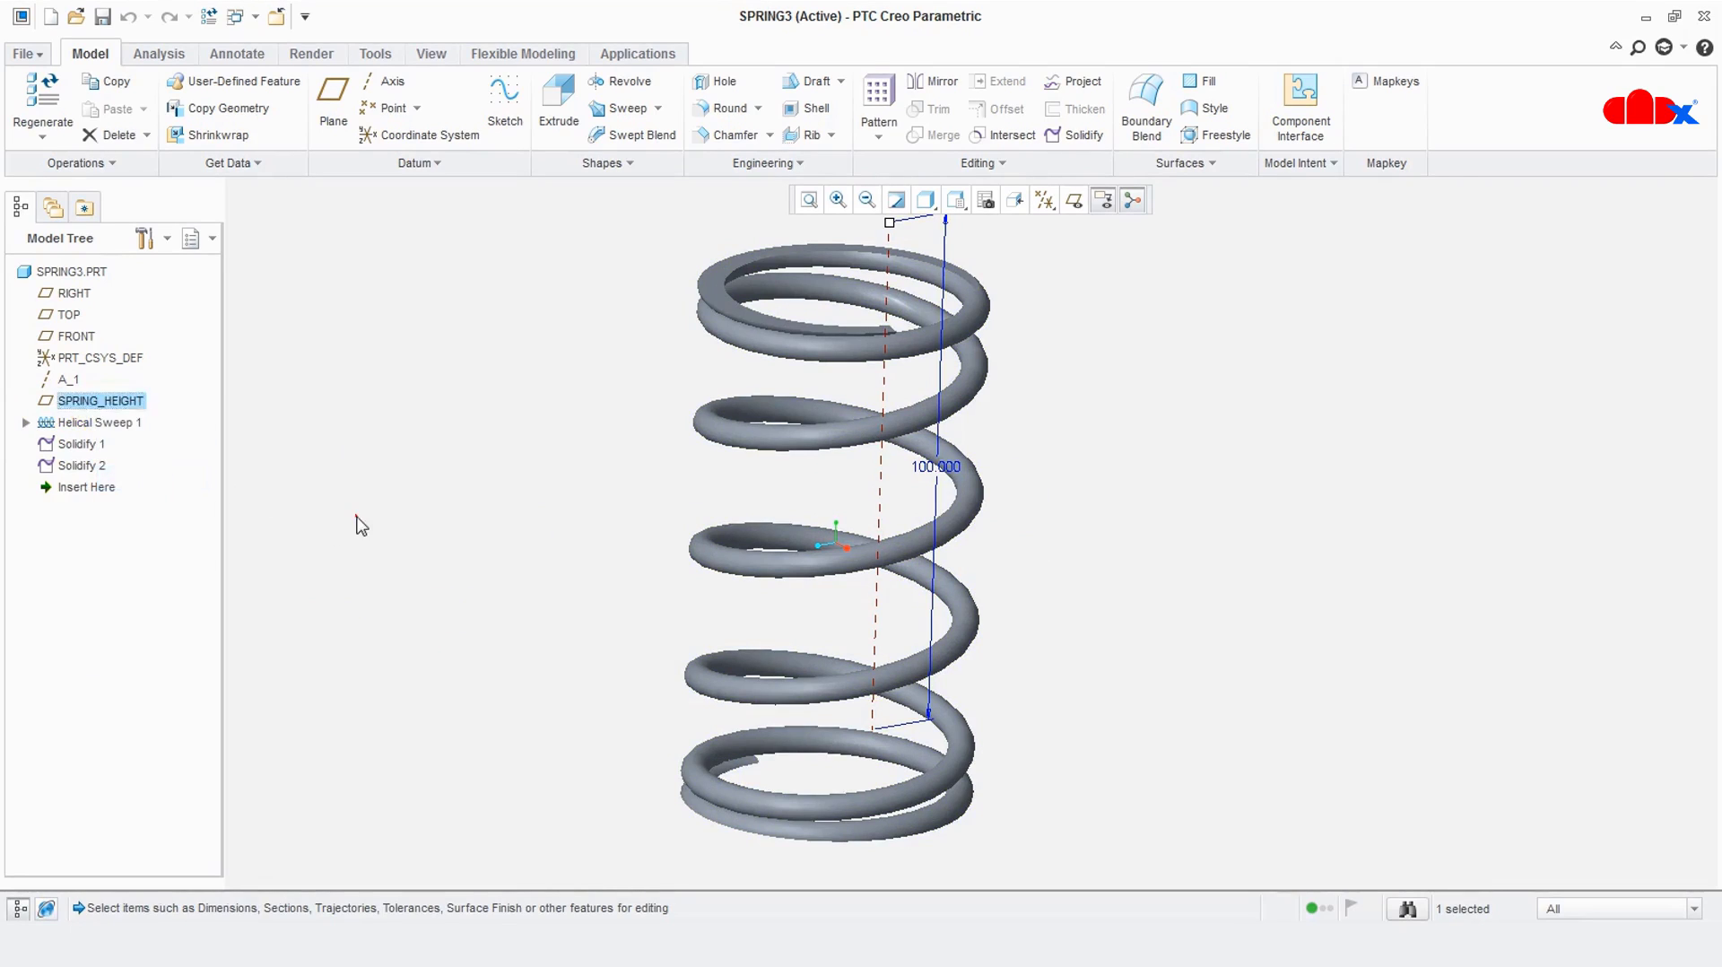
left_click(123, 422)
Rename the offset dimension of the SPRING_HEIGHT plane as SPRING_HEIGHT in its dimension properties
right_click(120, 403)
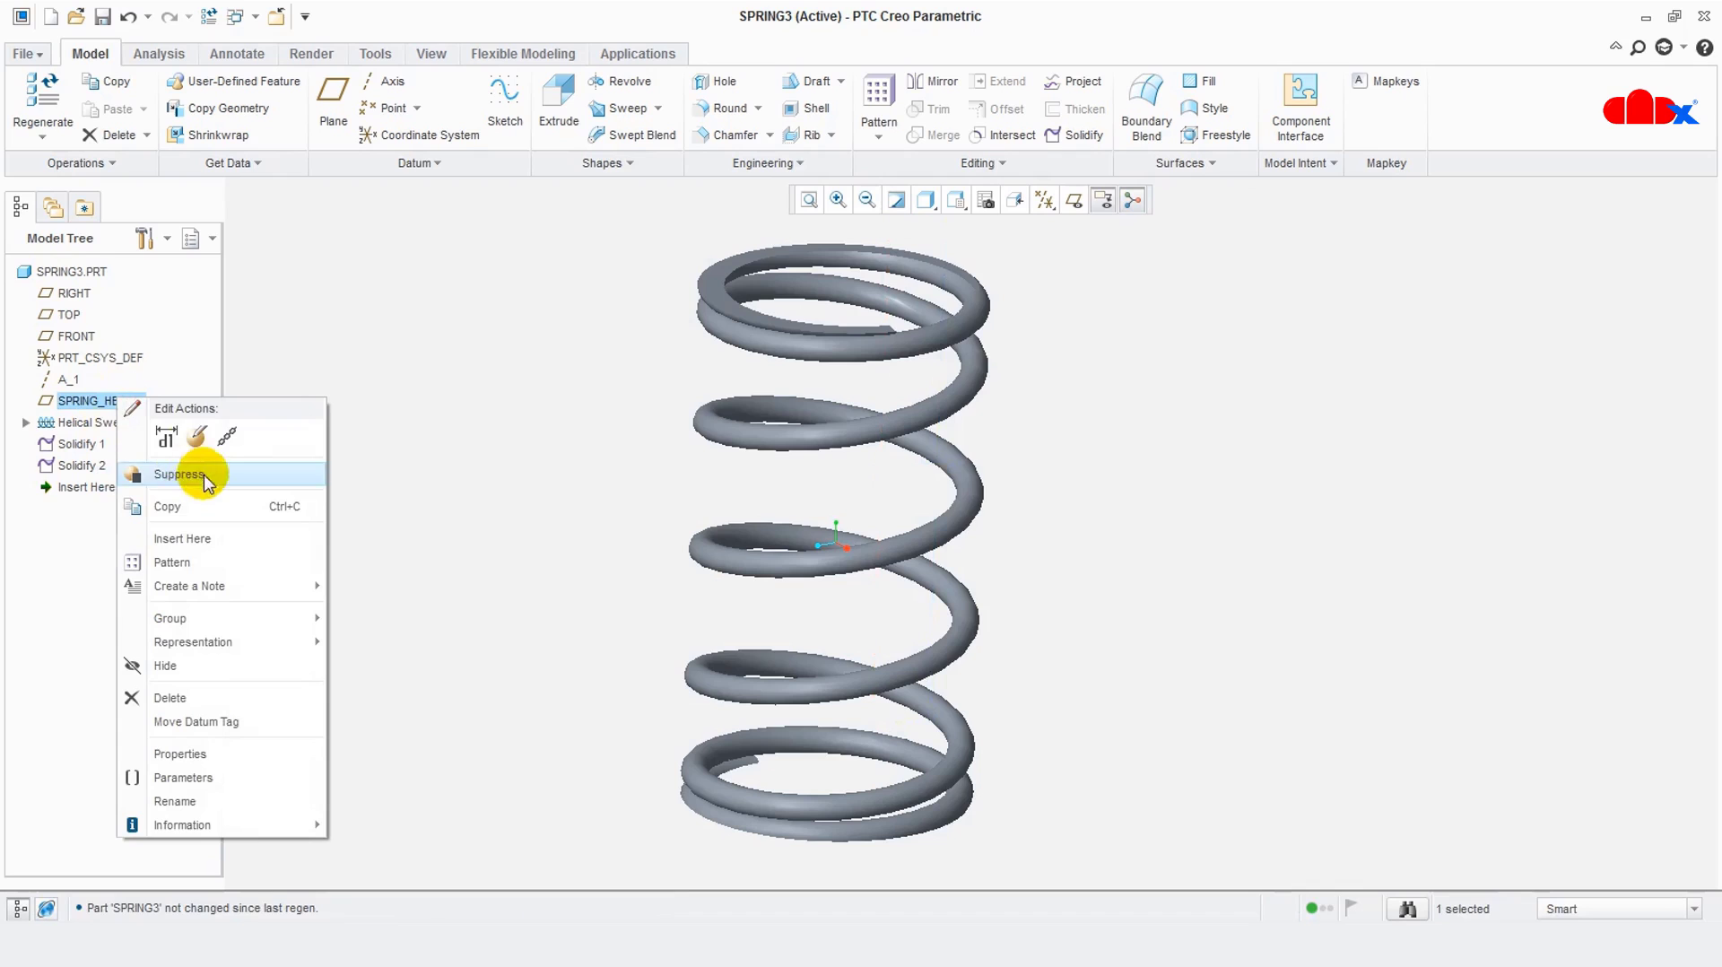
left_click(191, 443)
left_click(915, 462)
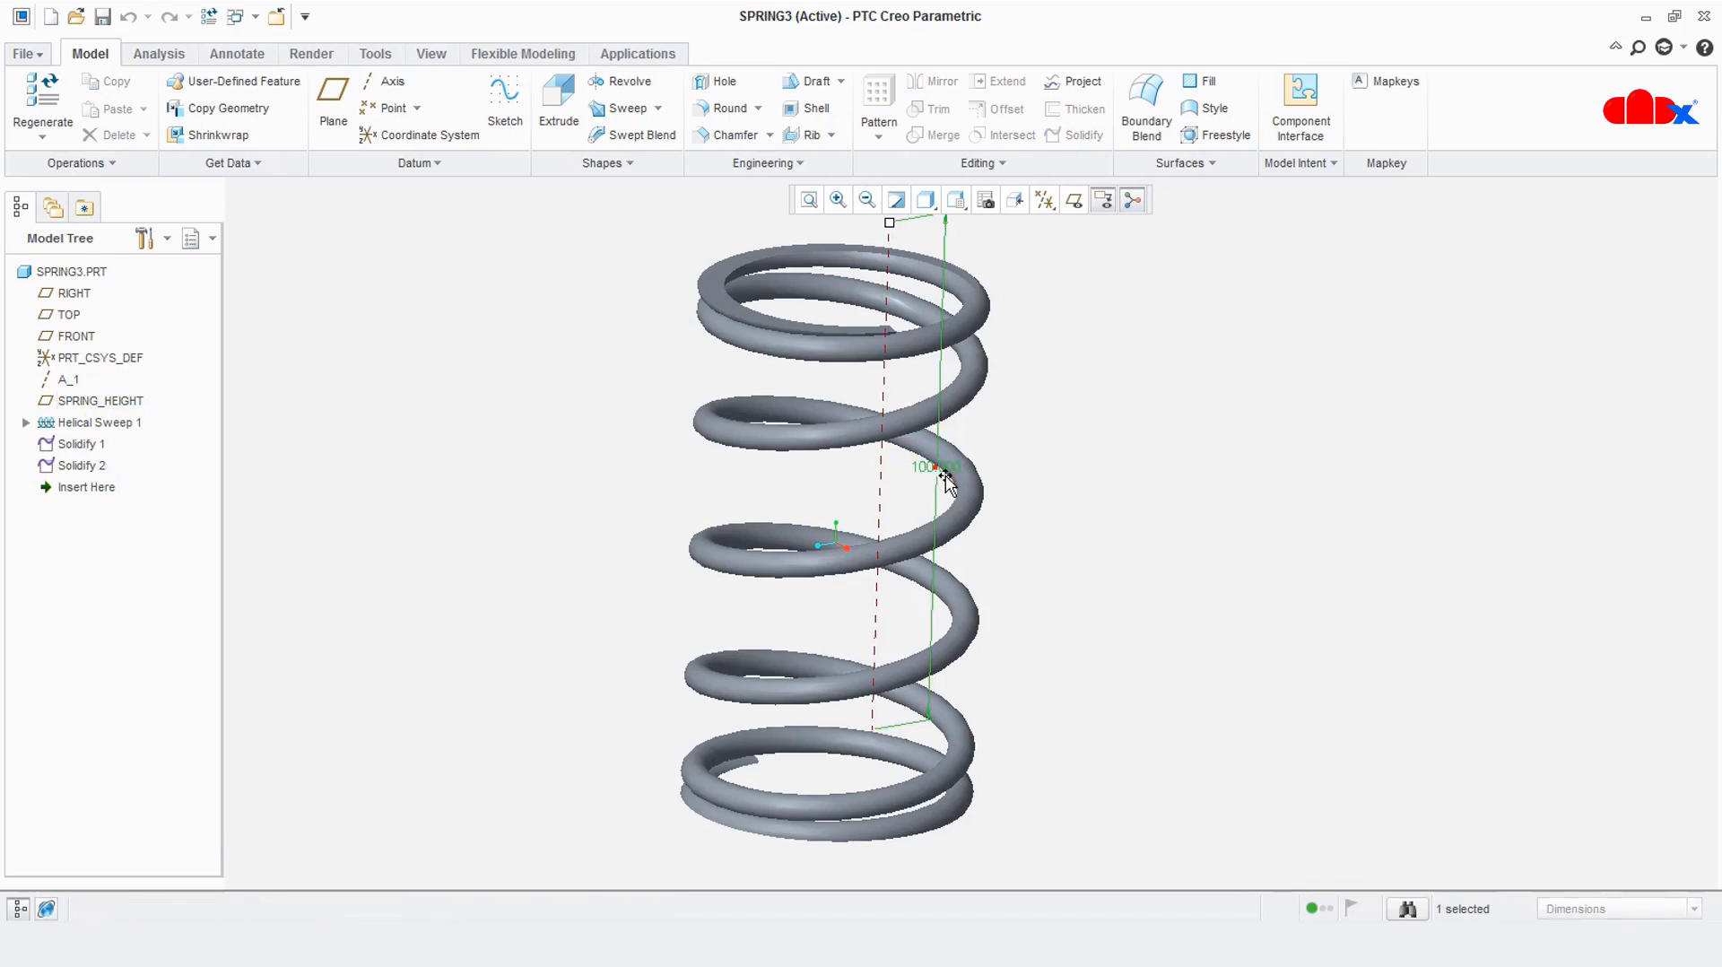
right_click(936, 466)
left_click(976, 513)
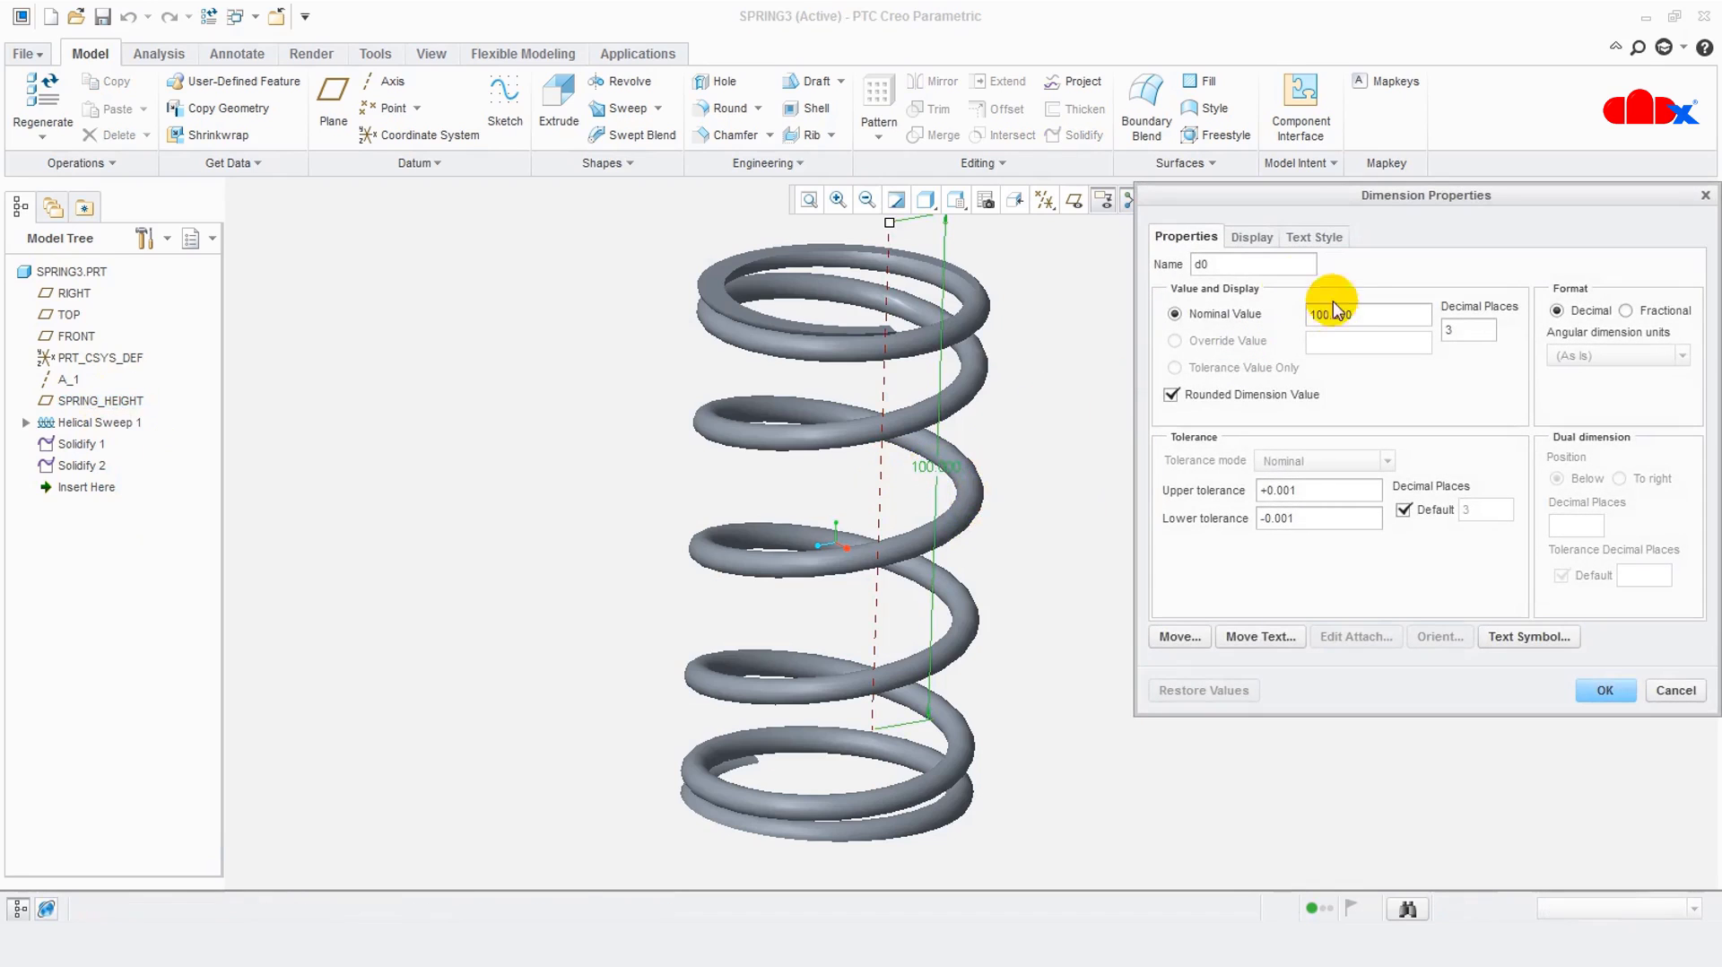
left_click_drag(1230, 262, 1128, 282)
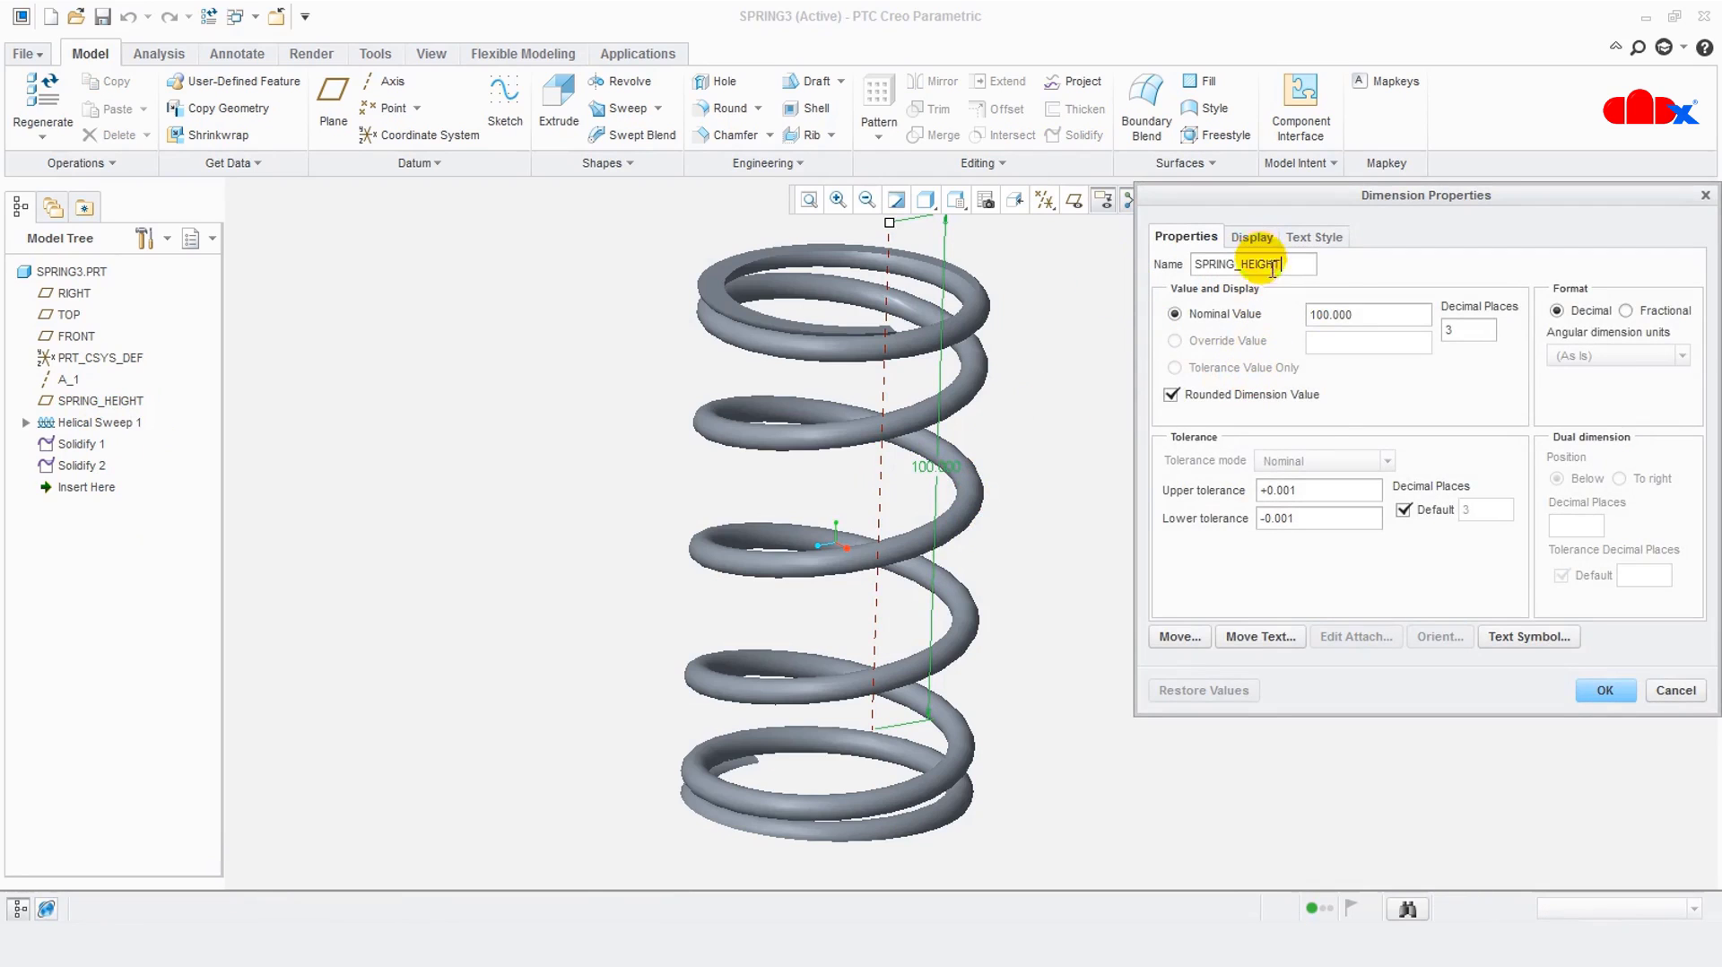
left_click(1602, 691)
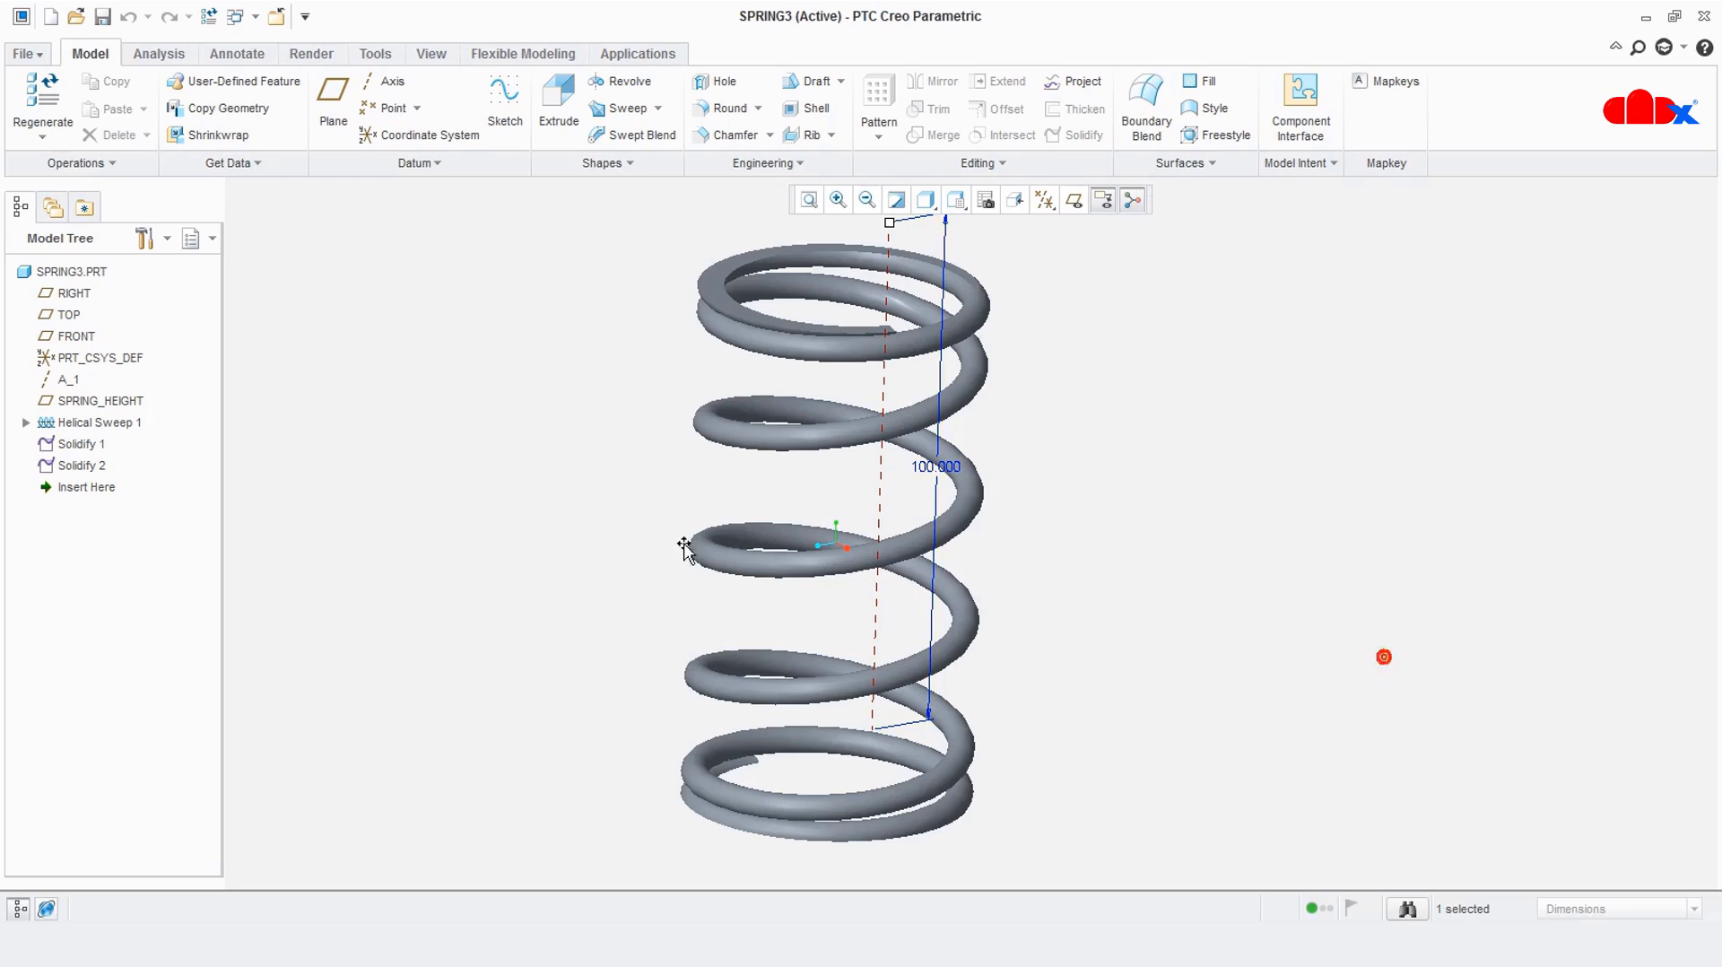
Open the dimensions of Helical Sweep 1's Profile Section for editing at the bottom coil
double_click(67, 423)
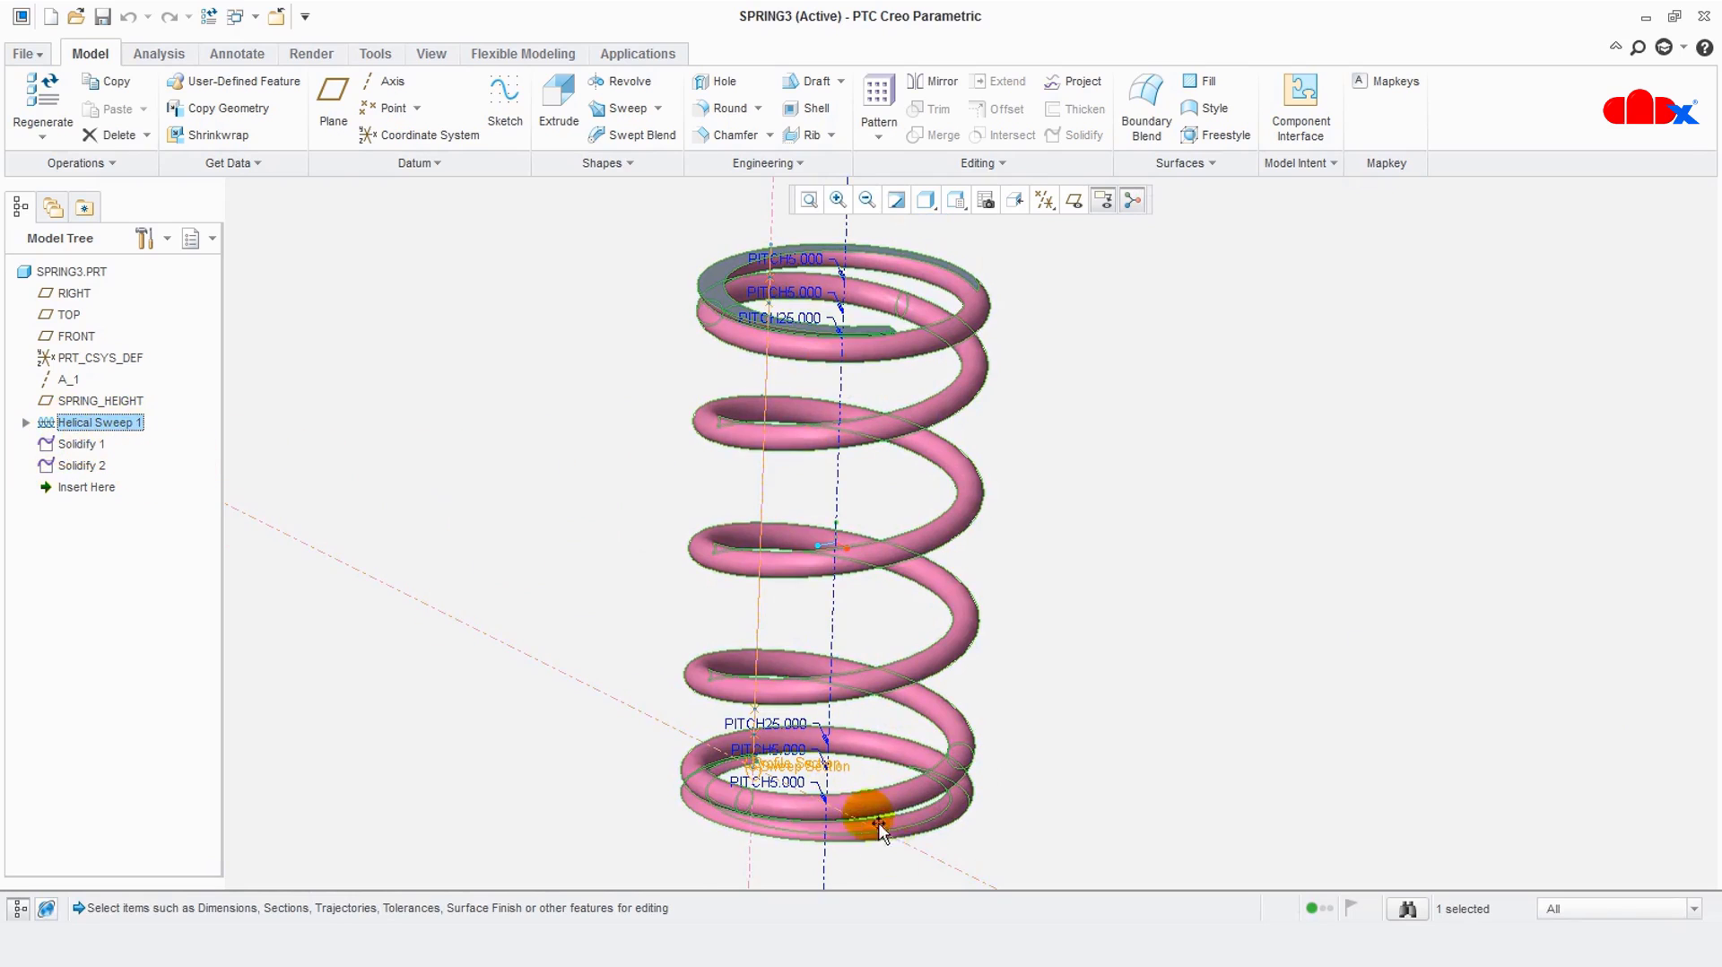
scroll(832, 783, "up", 2)
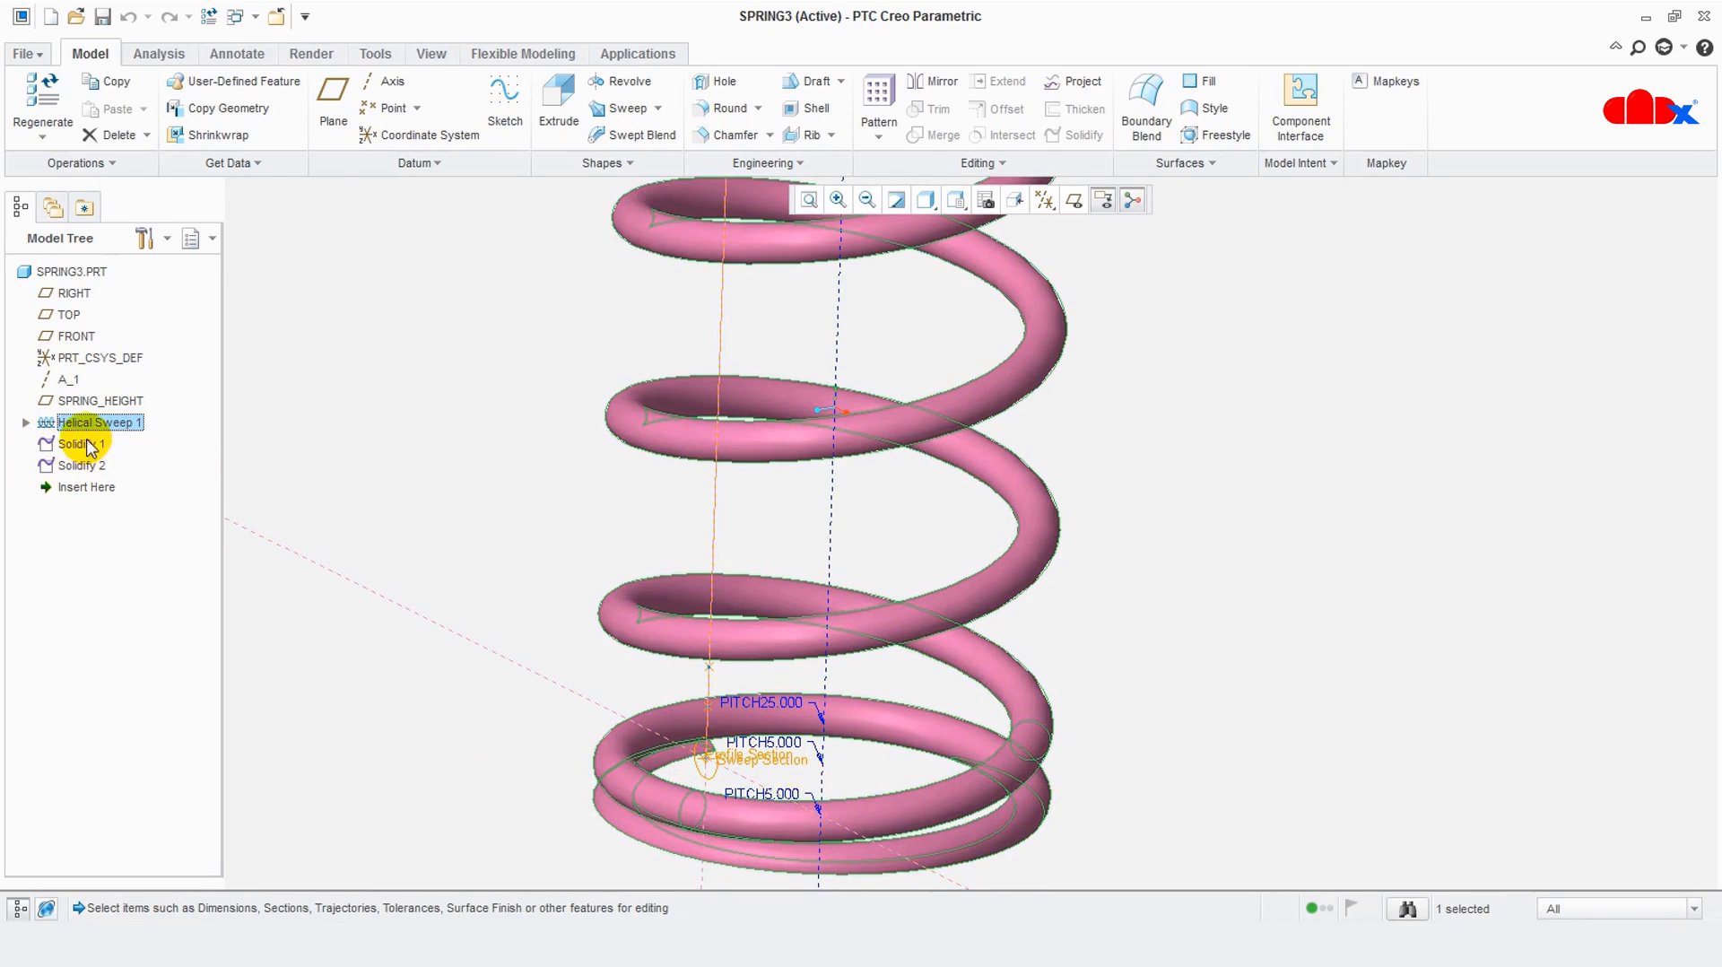
left_click(26, 422)
left_click(111, 444)
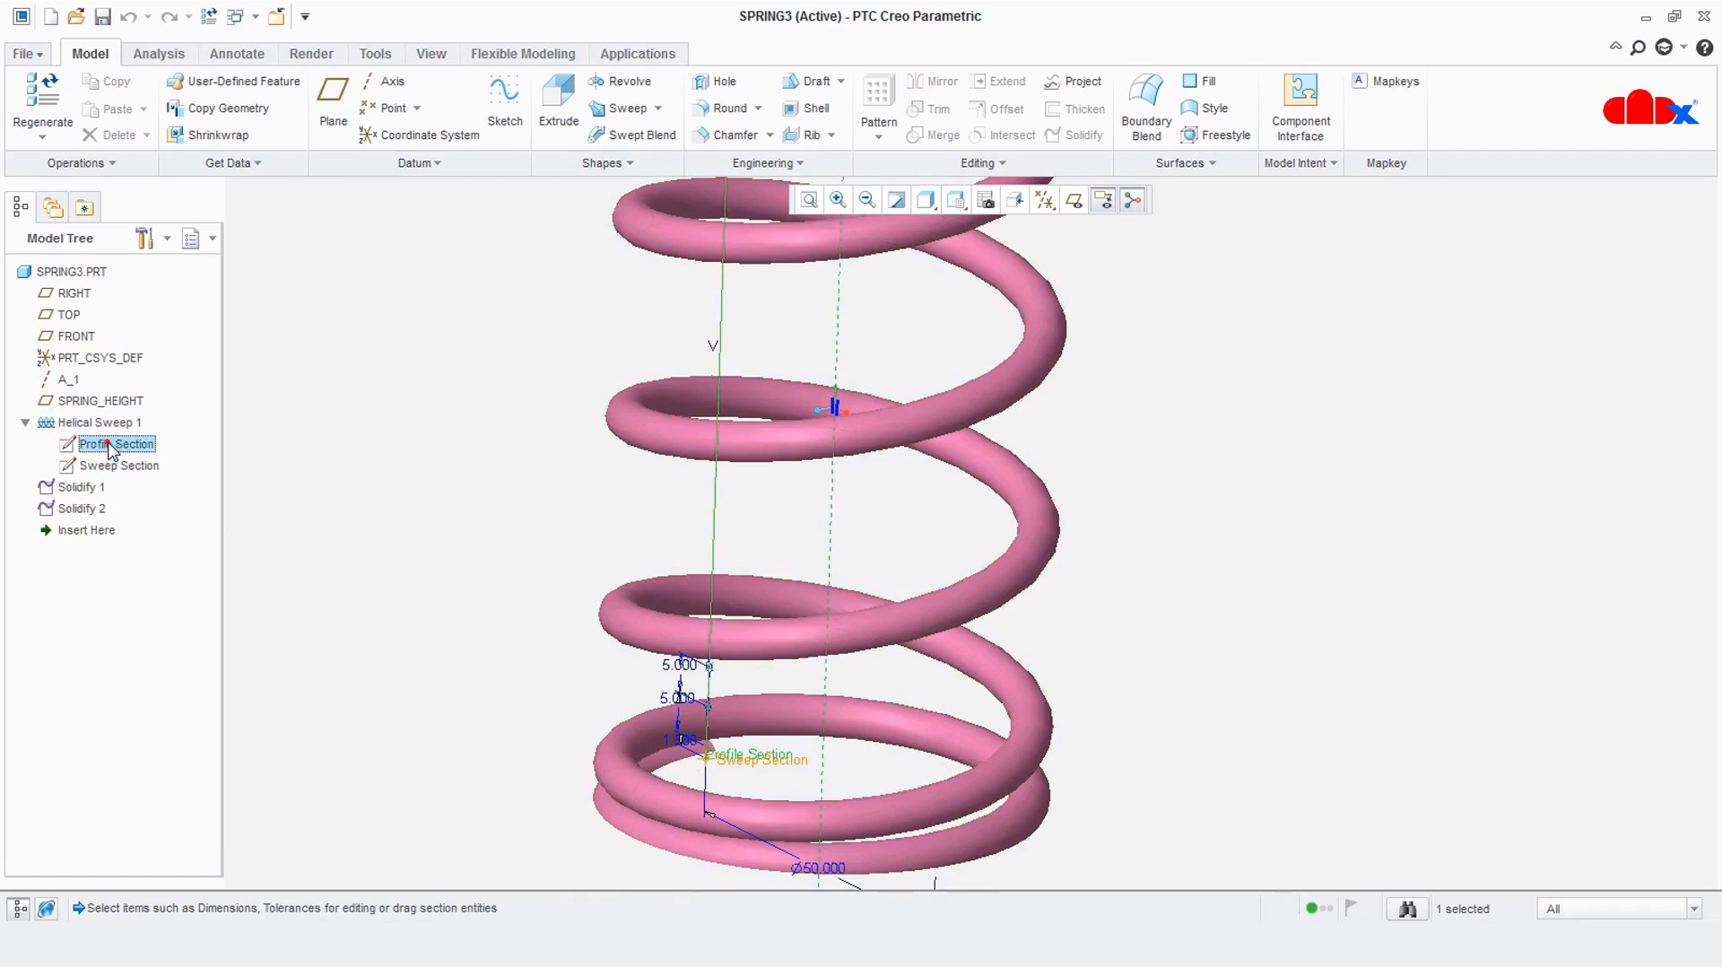
middle_click_drag(607, 815, 819, 780)
scroll(583, 819, "down", 5)
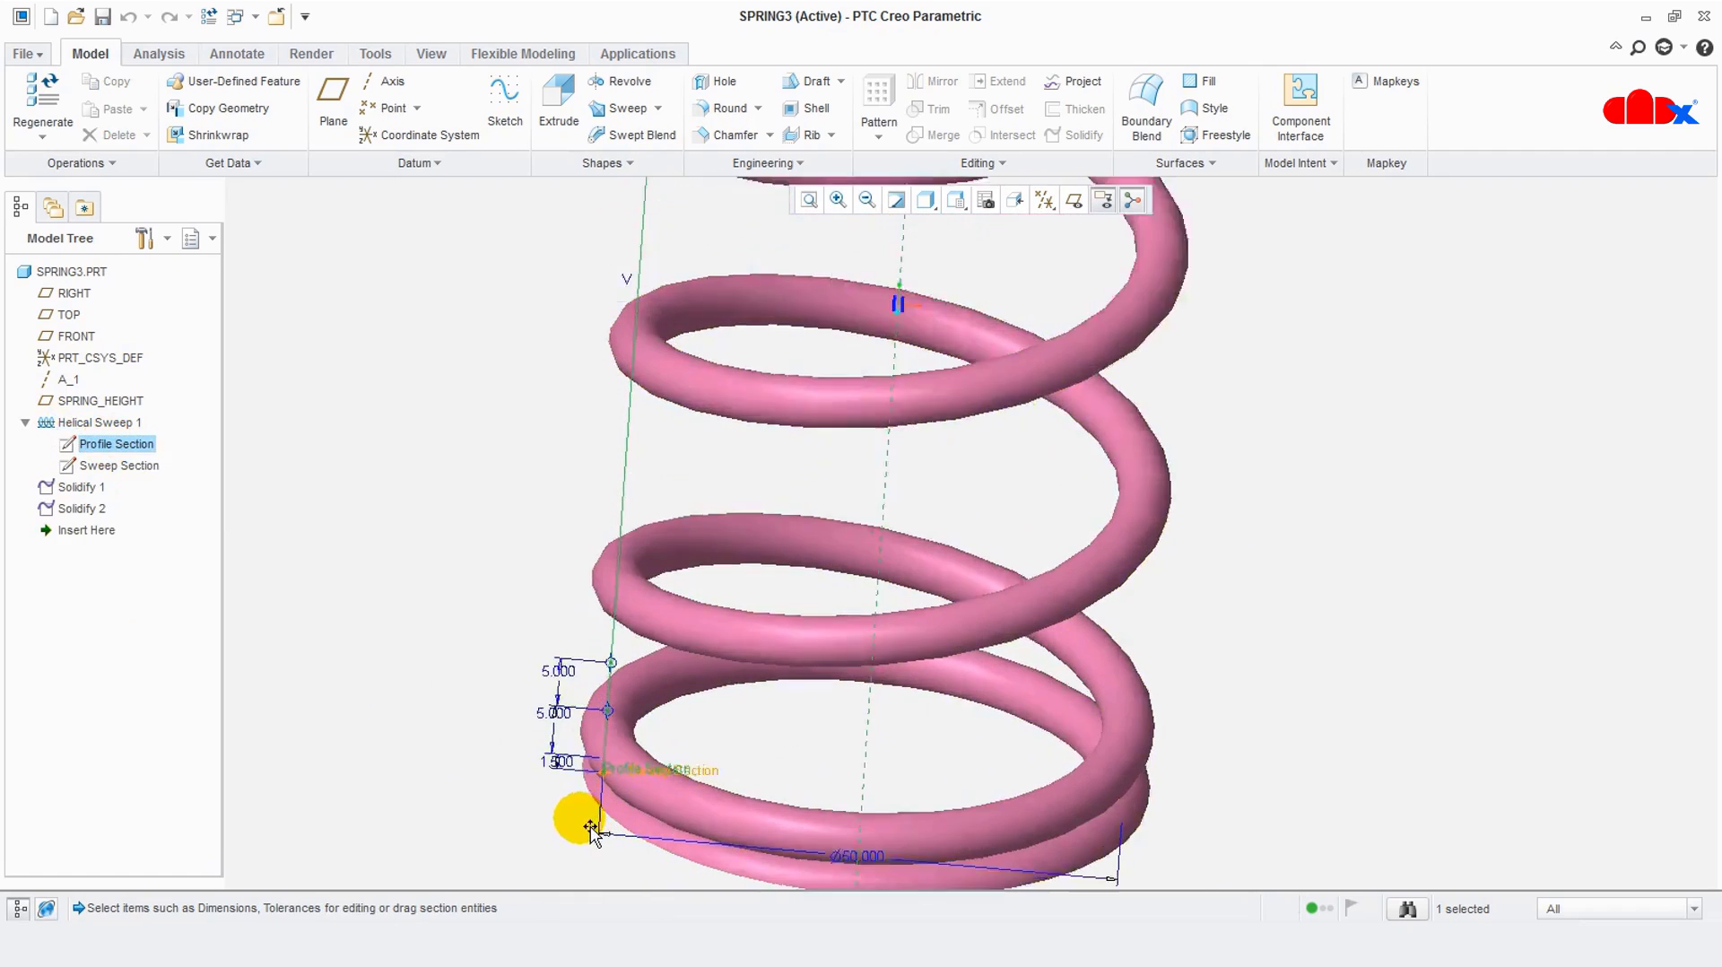
Rename the profile's lowest 1.5 mm dimension as GROUND and set its display text to @S
left_click(575, 713)
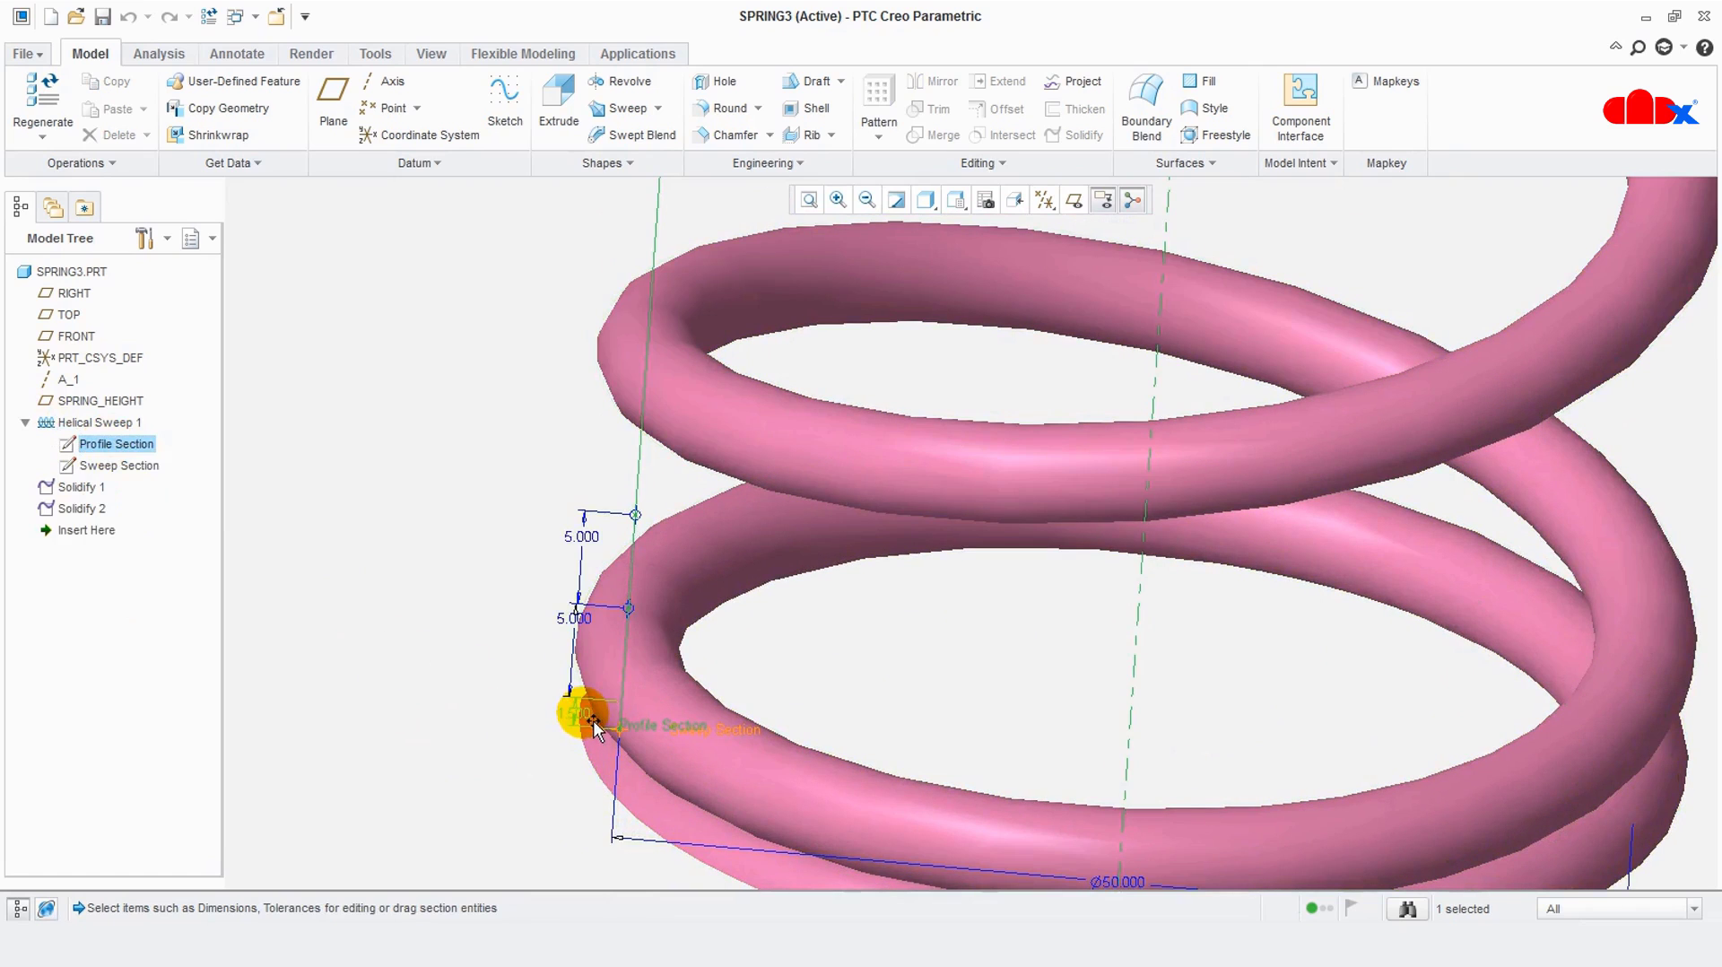
left_click(581, 726)
right_click(588, 727)
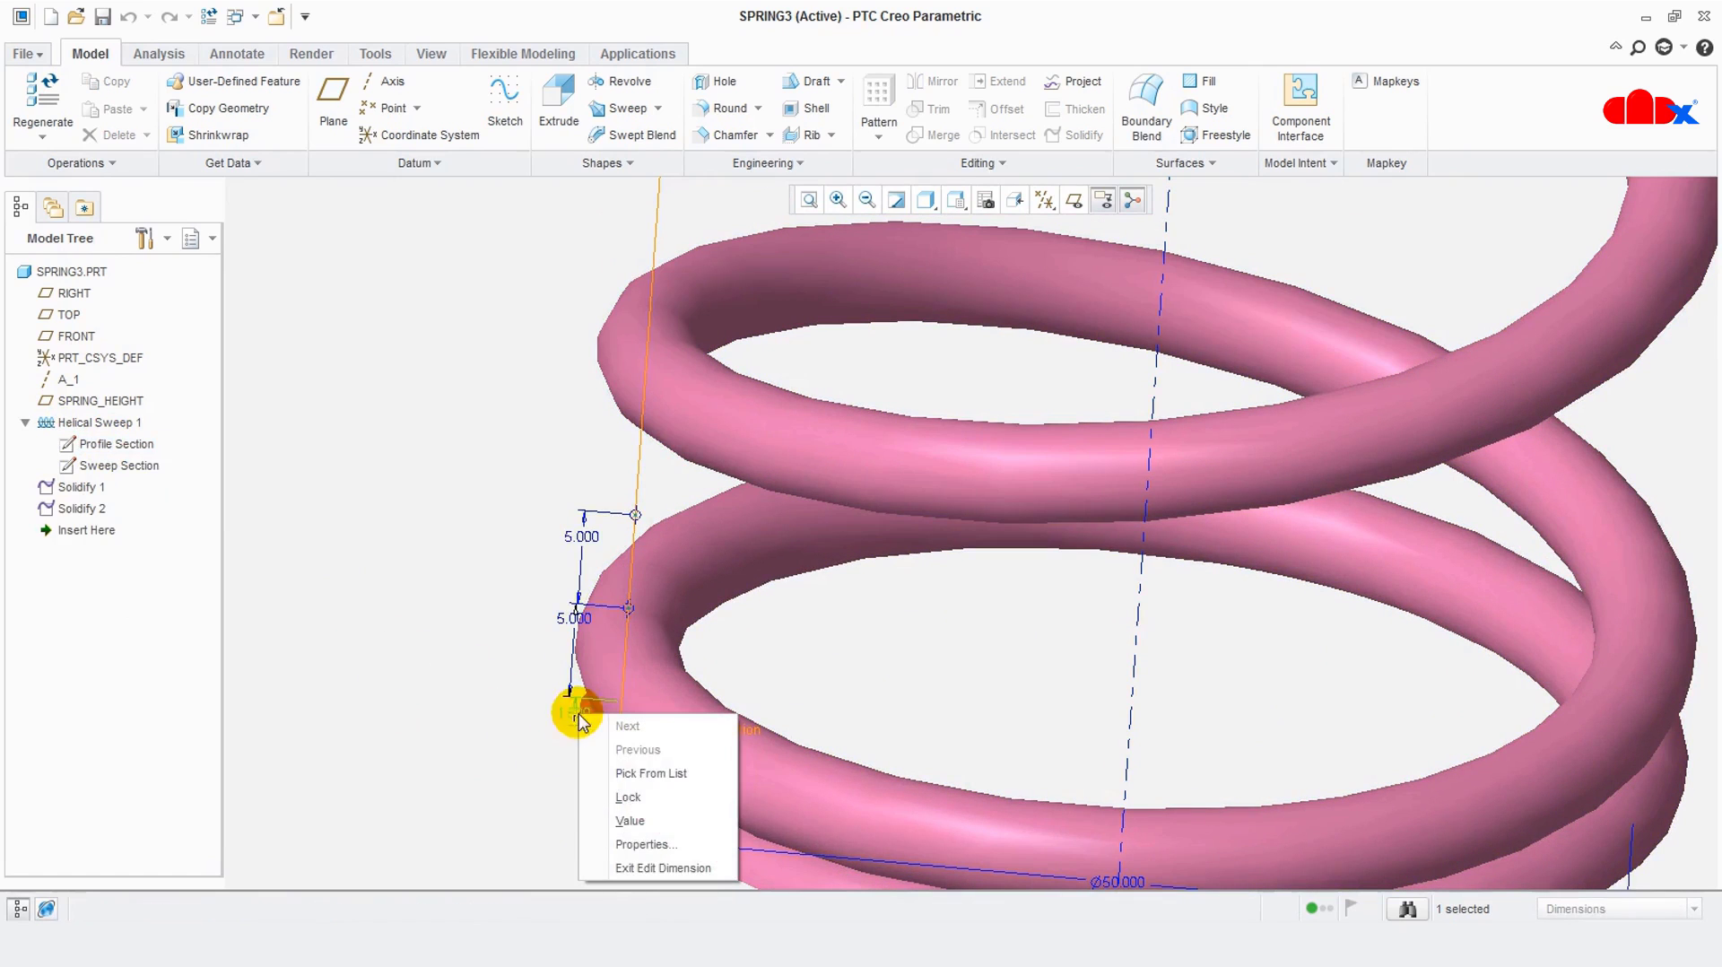
left_click(652, 843)
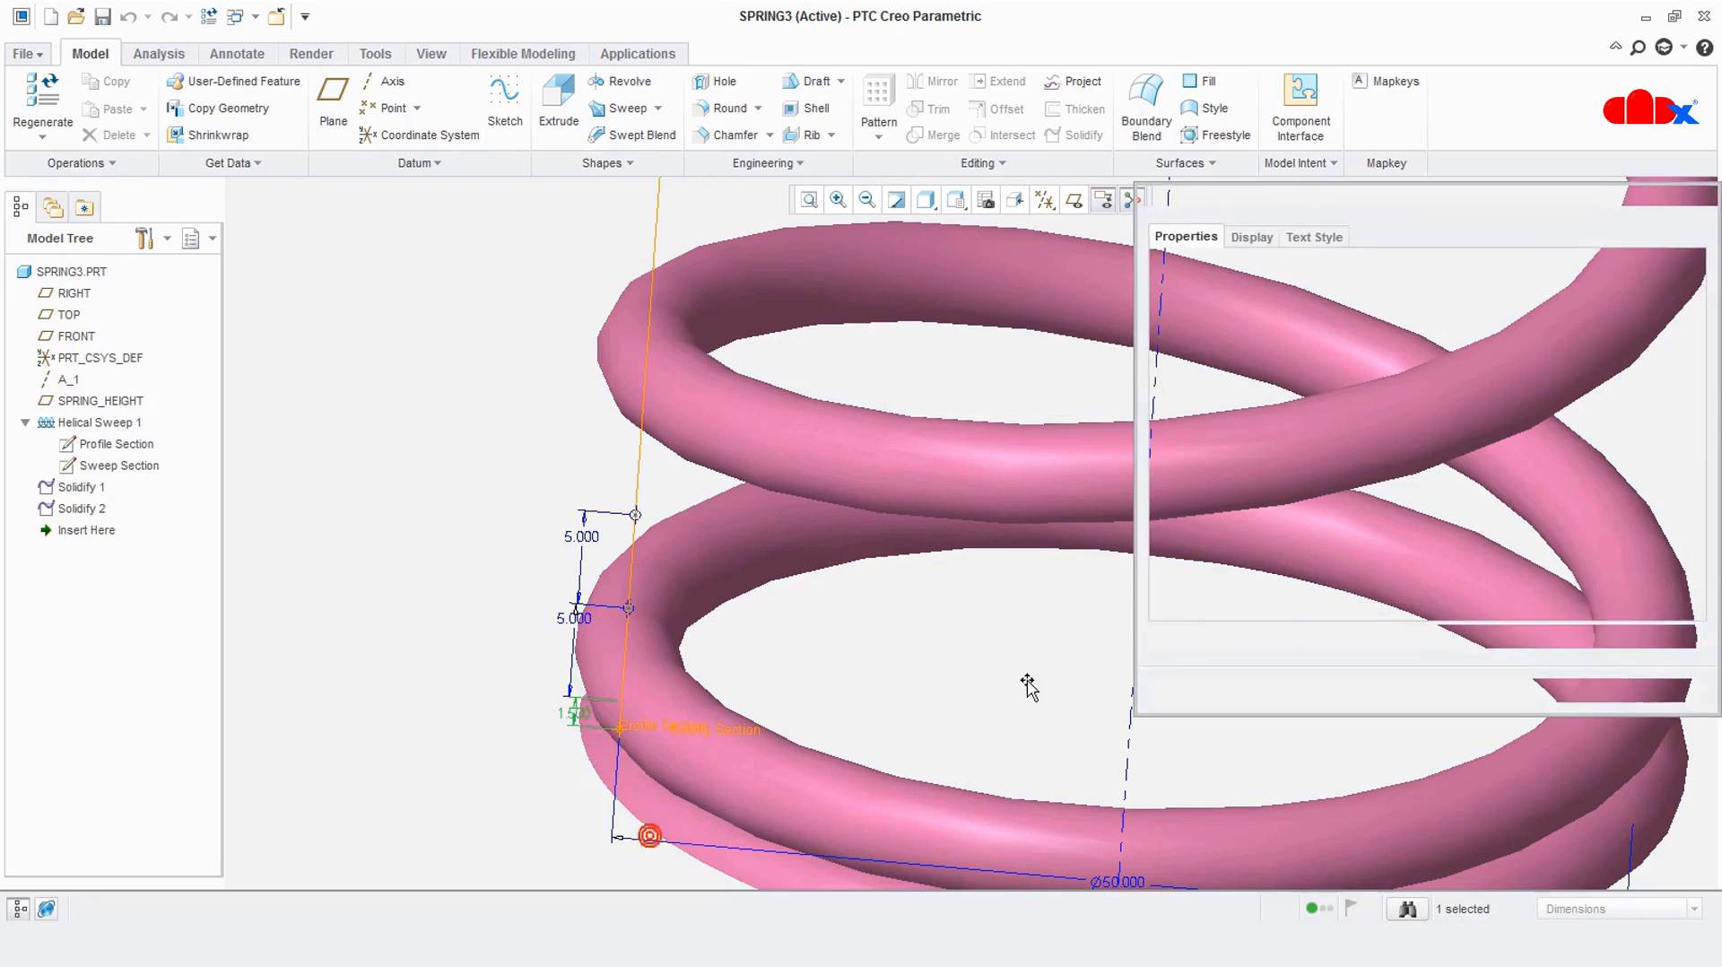
left_click(1147, 256)
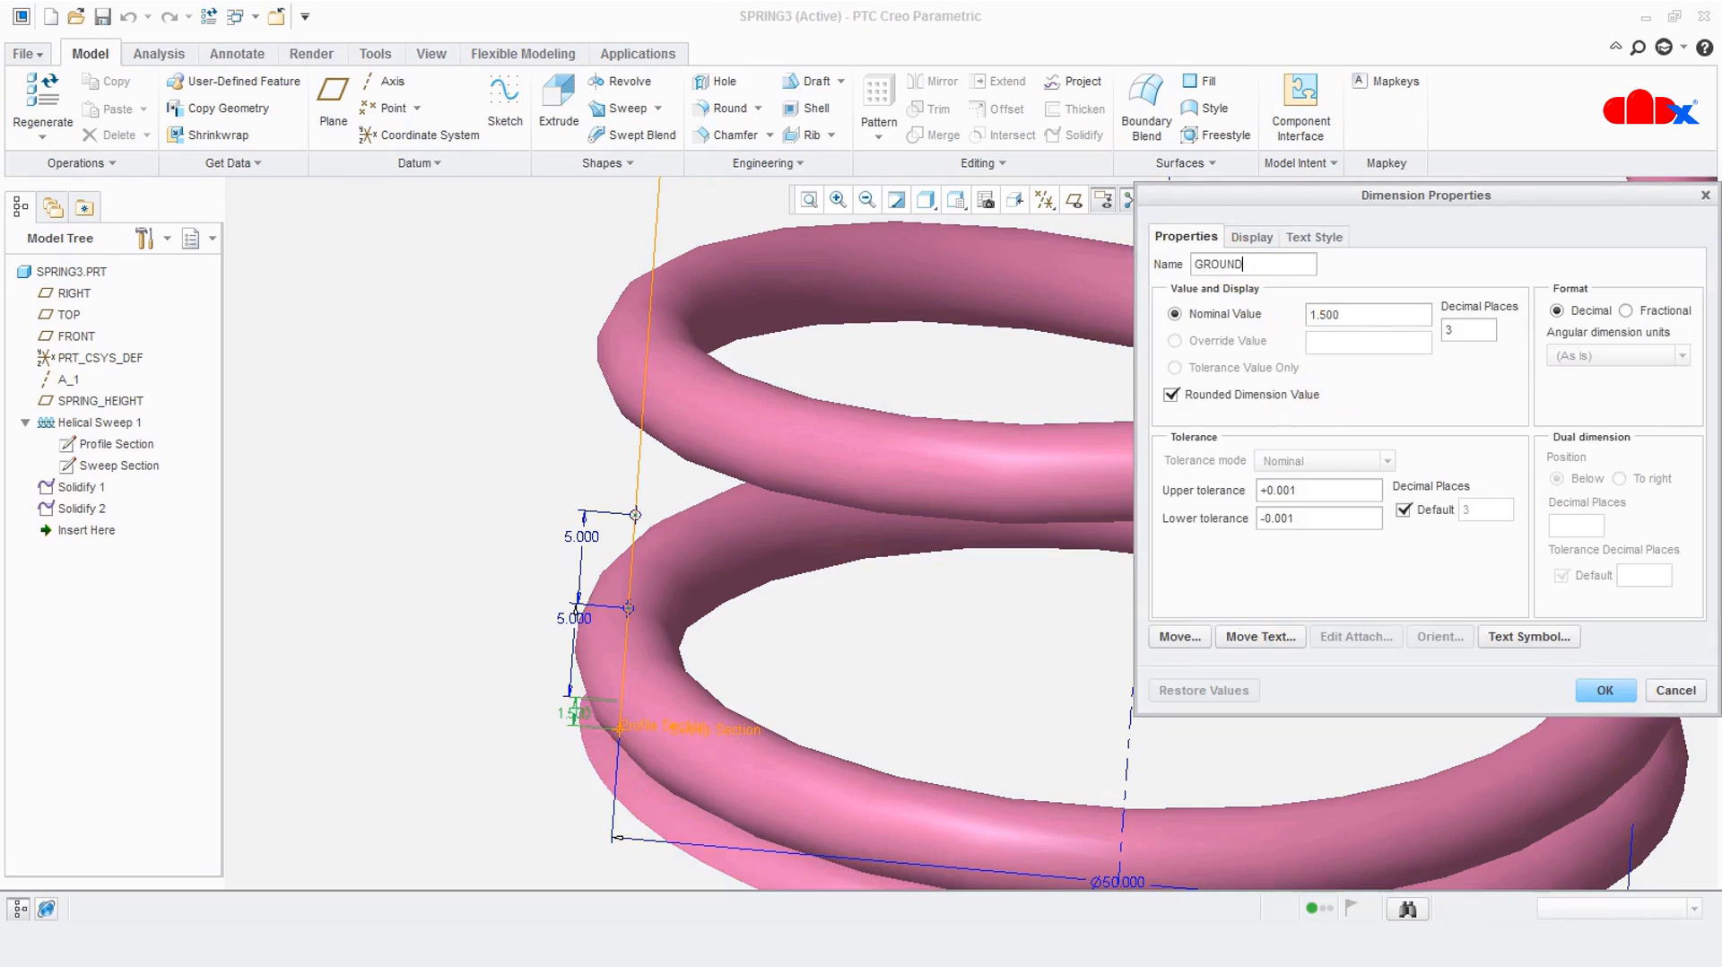
left_click(1252, 237)
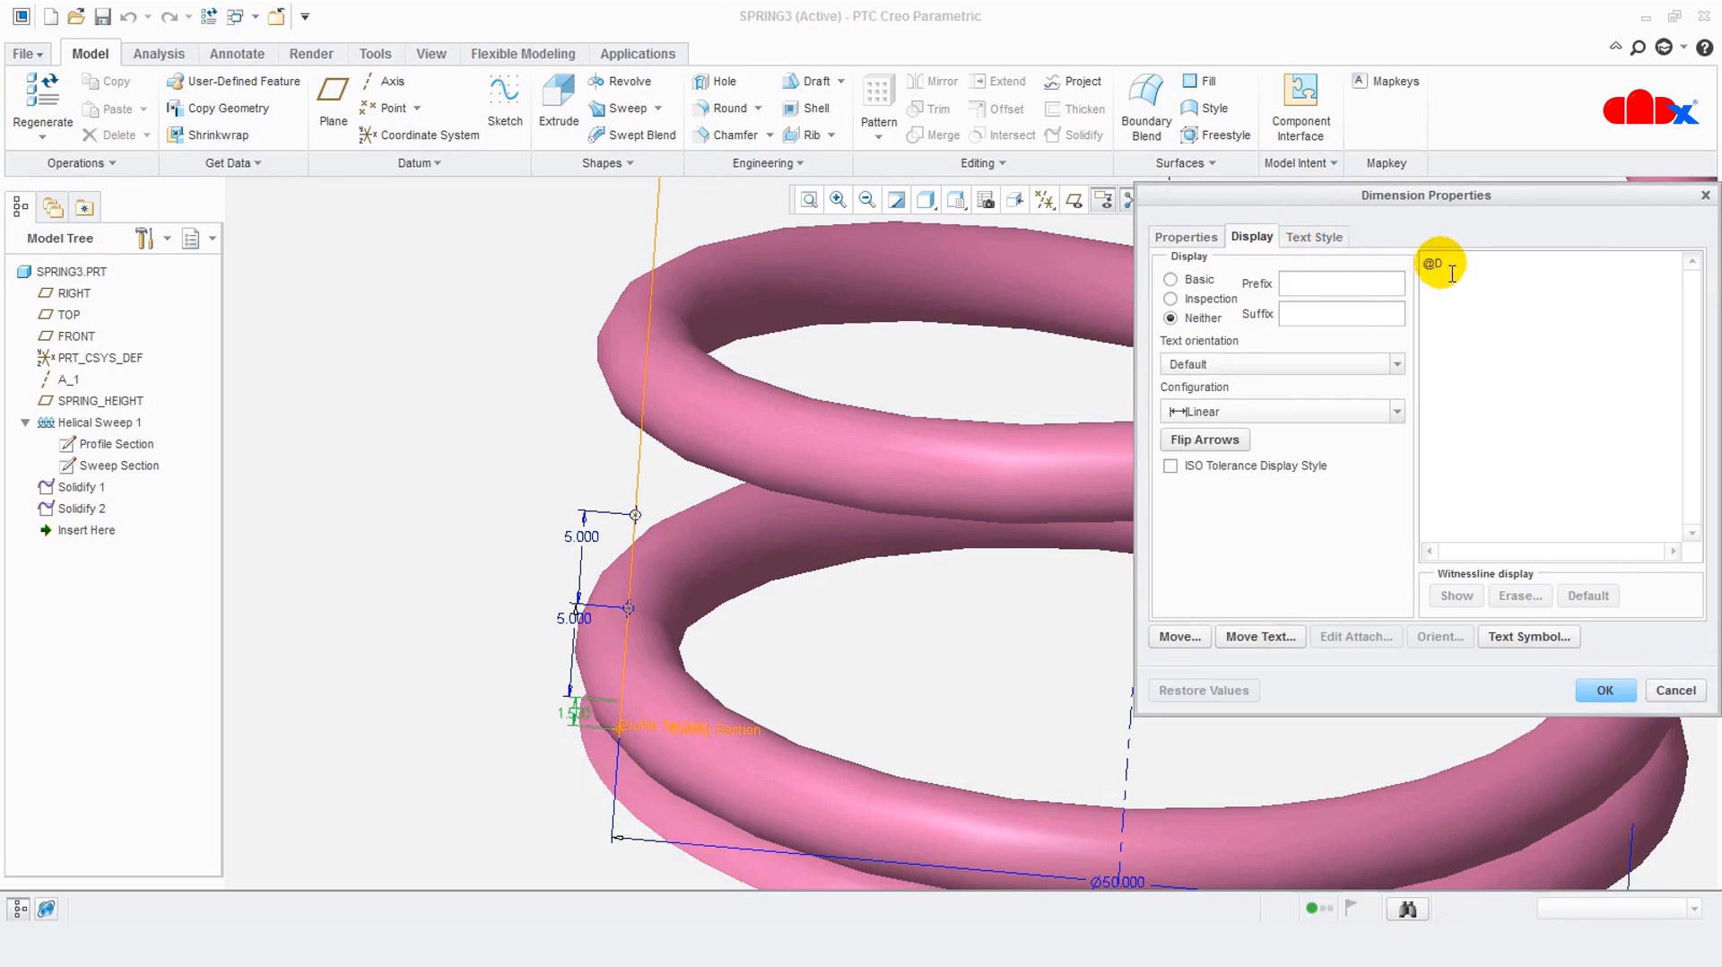
type("S")
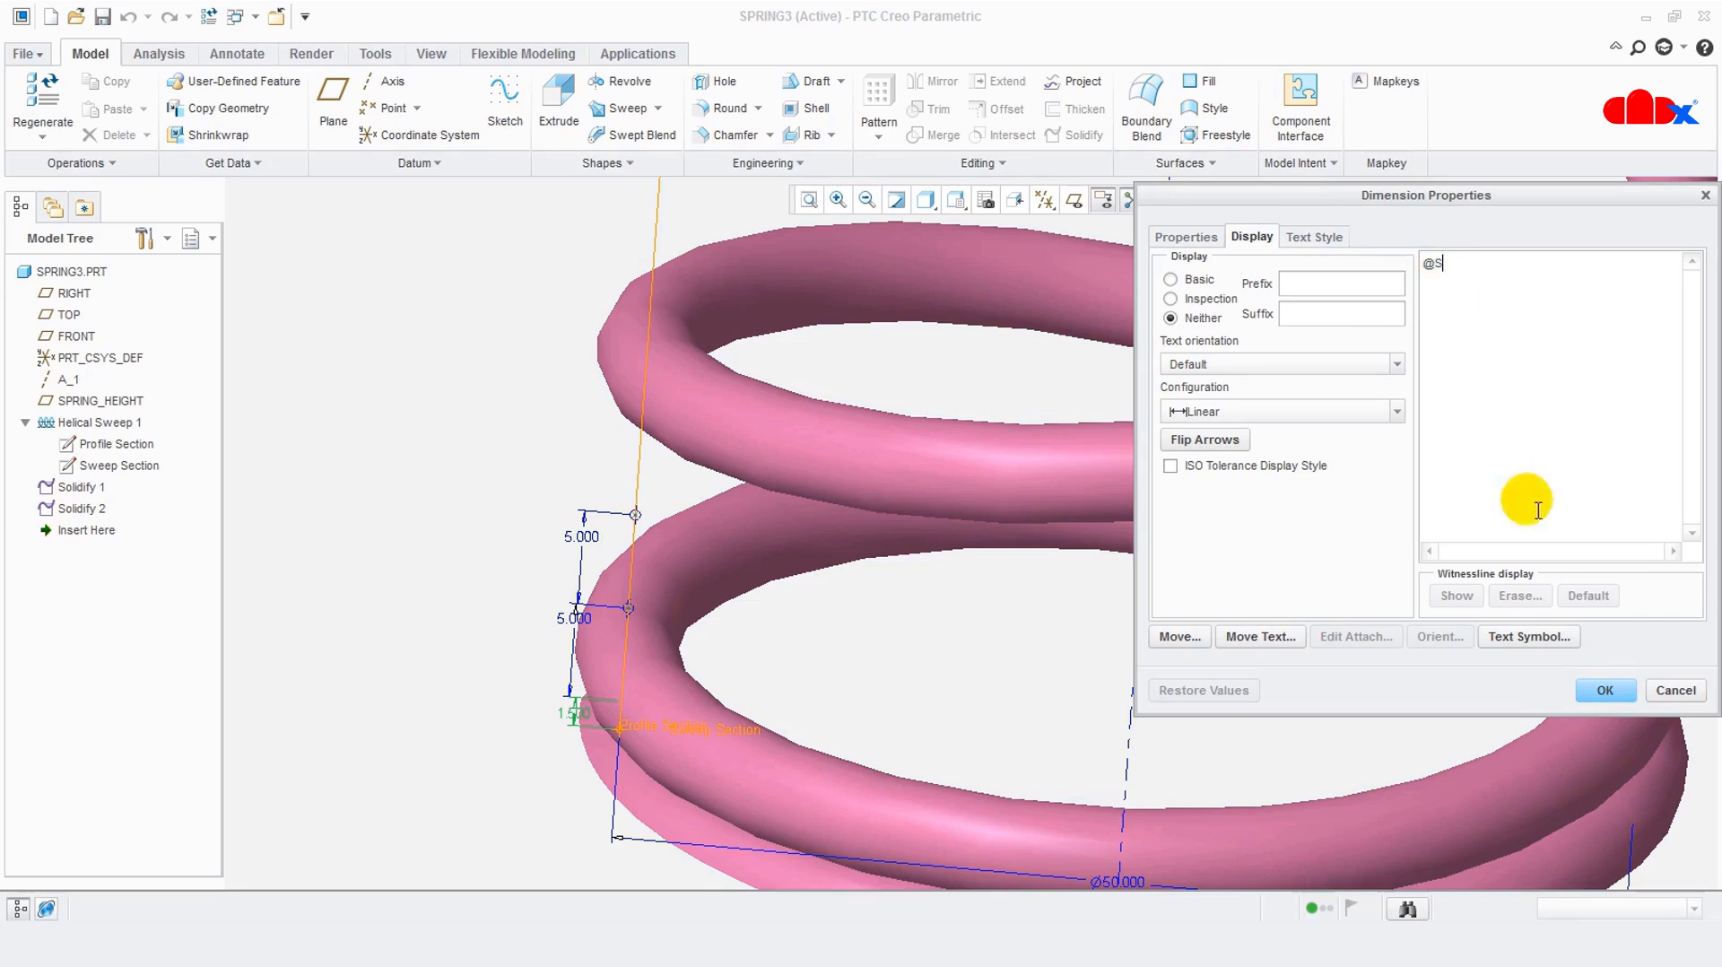
left_click(1610, 690)
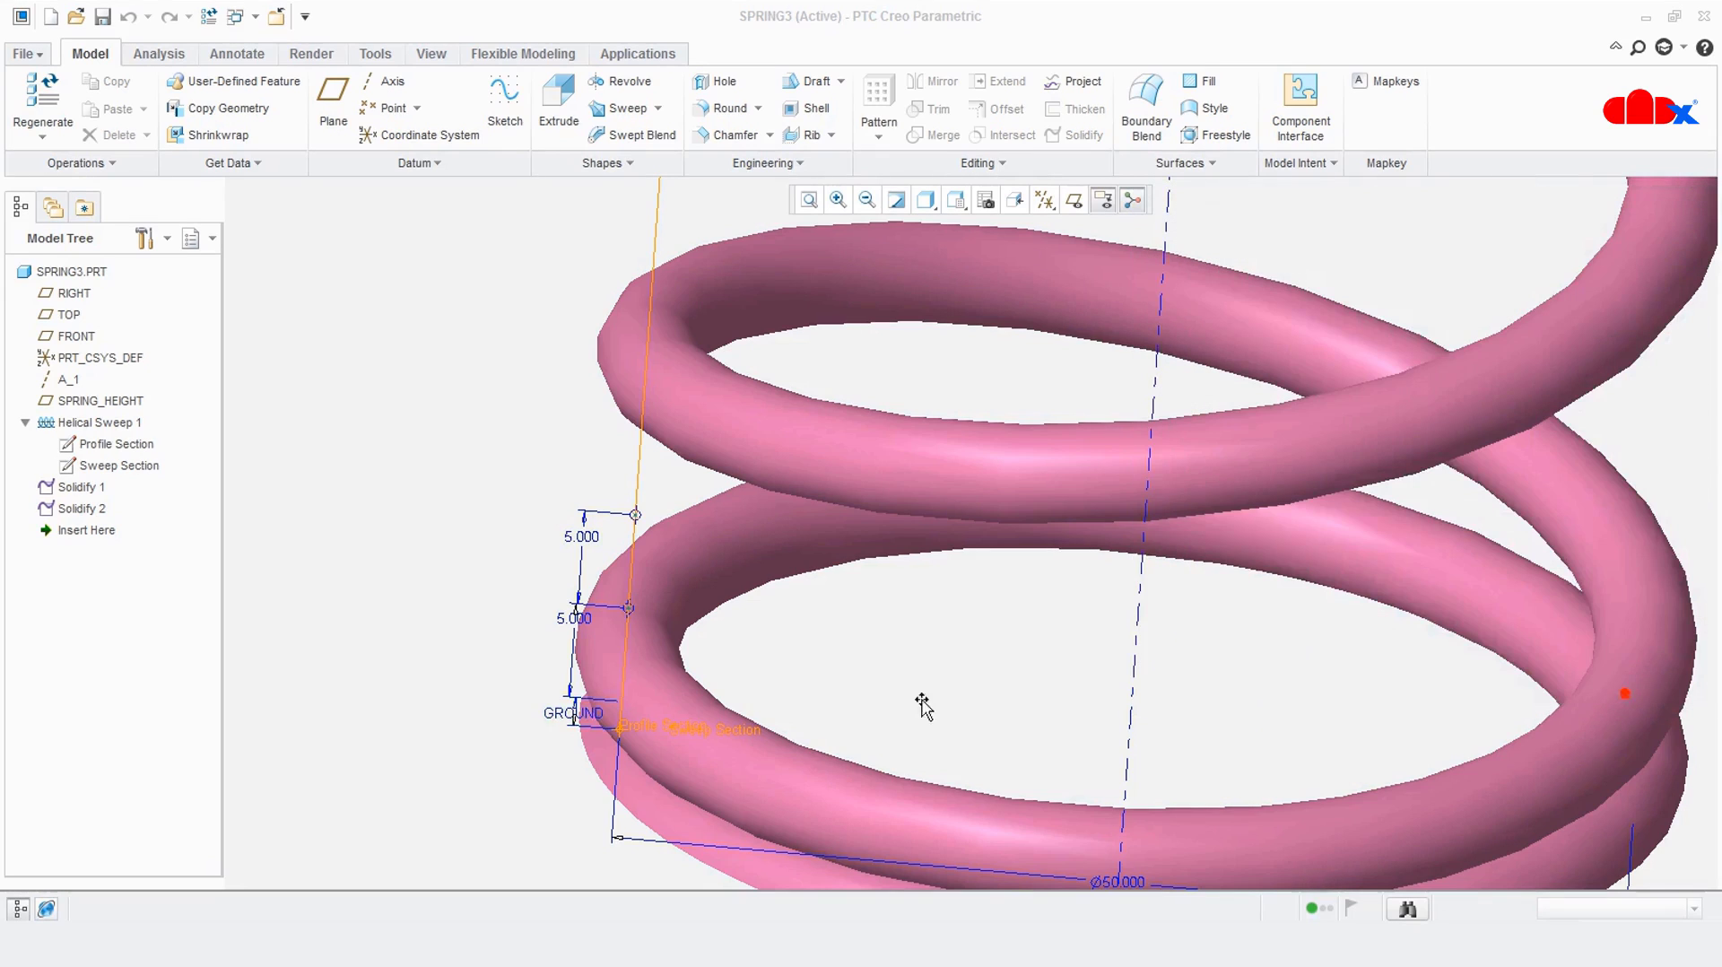
Rename the profile's 5 mm dimension directly above GROUND as POINT1 and set its display text to @S
left_click(591, 620)
scroll(596, 630, "down", 6)
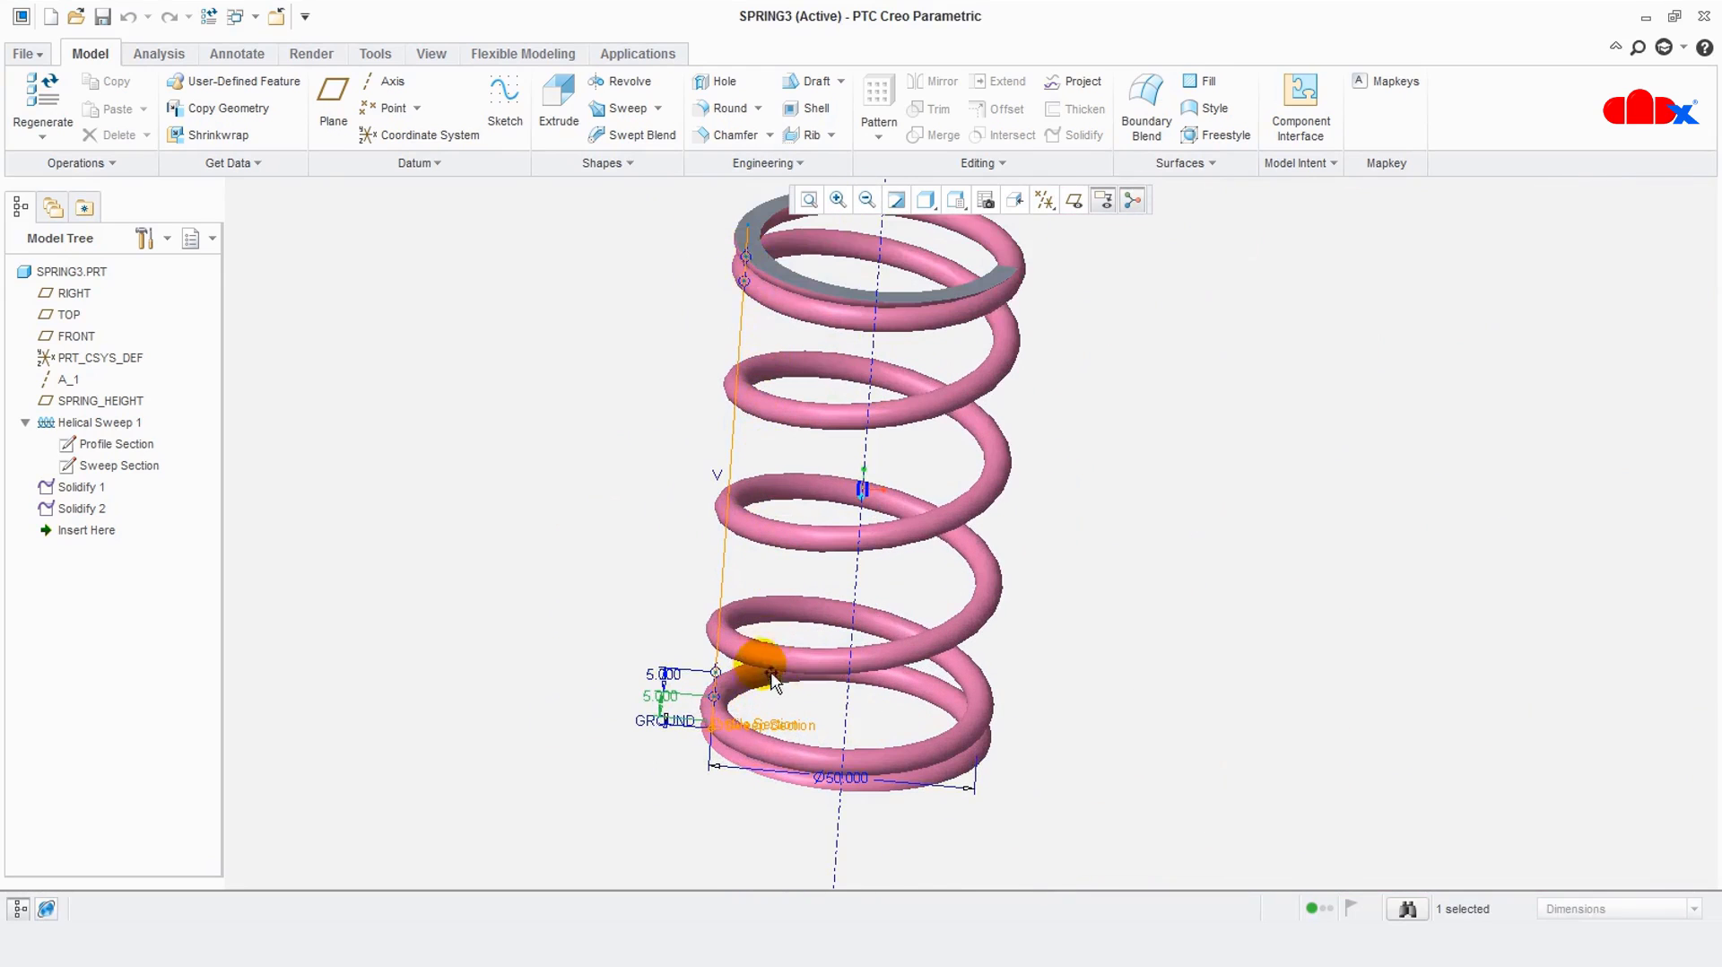
scroll(684, 703, "up", 5)
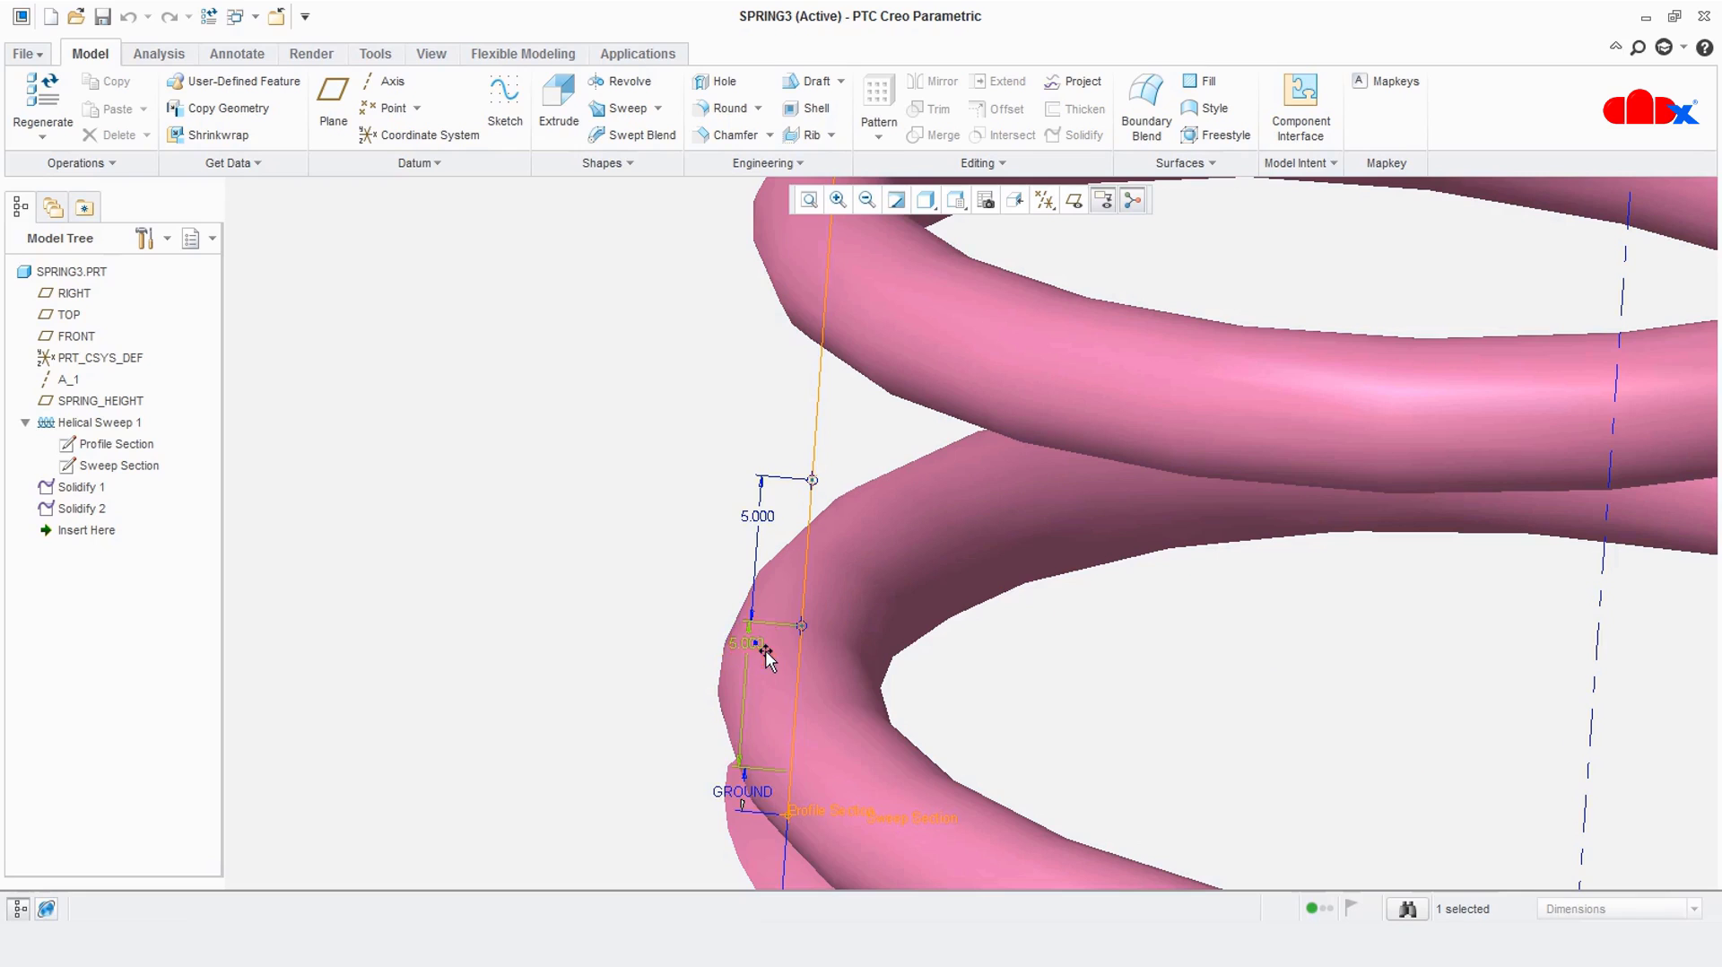
right_click_drag(766, 647, 853, 773)
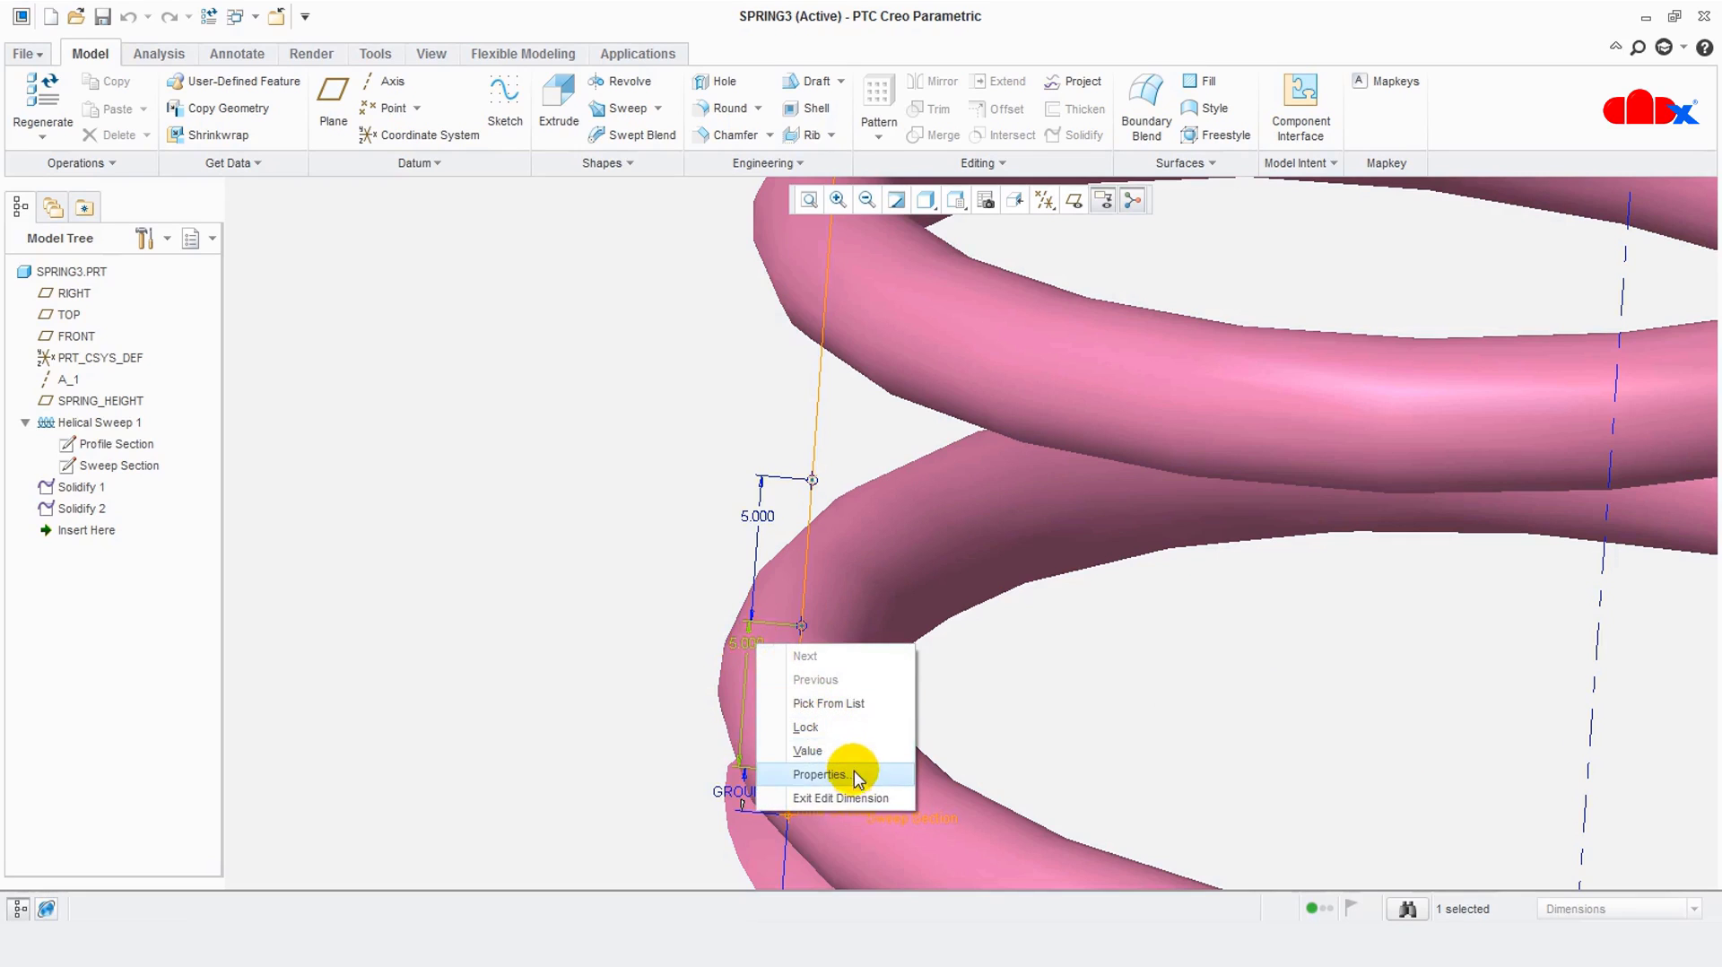
left_click(854, 772)
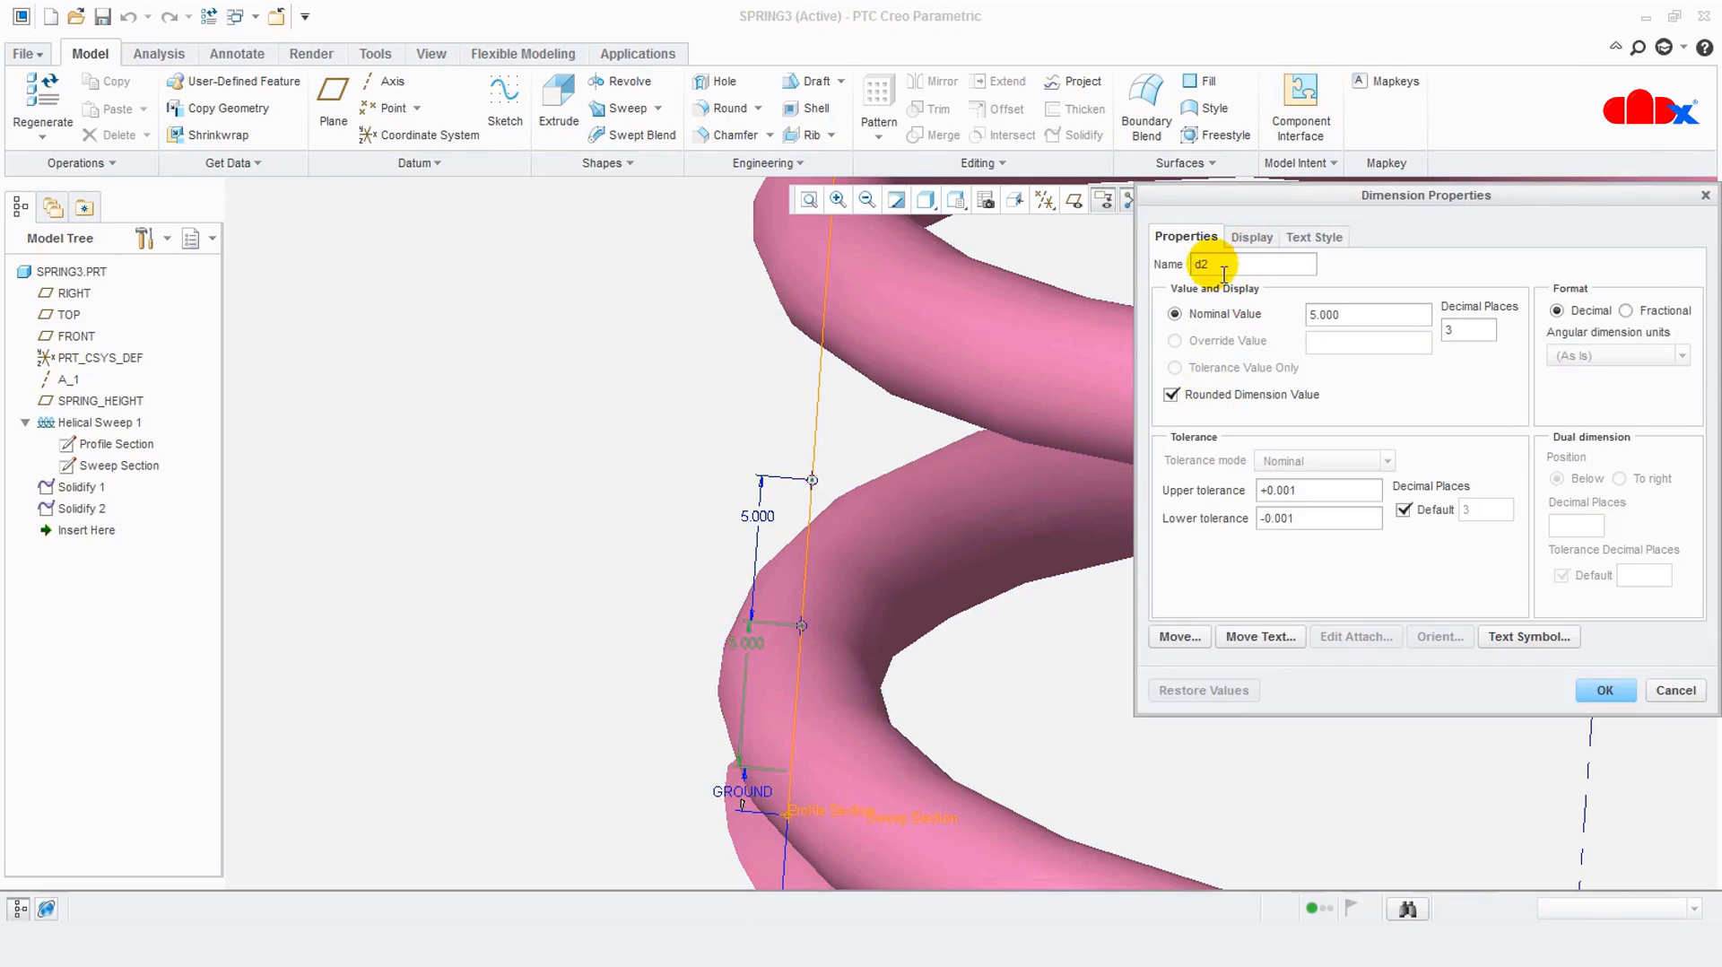
type("POINT1")
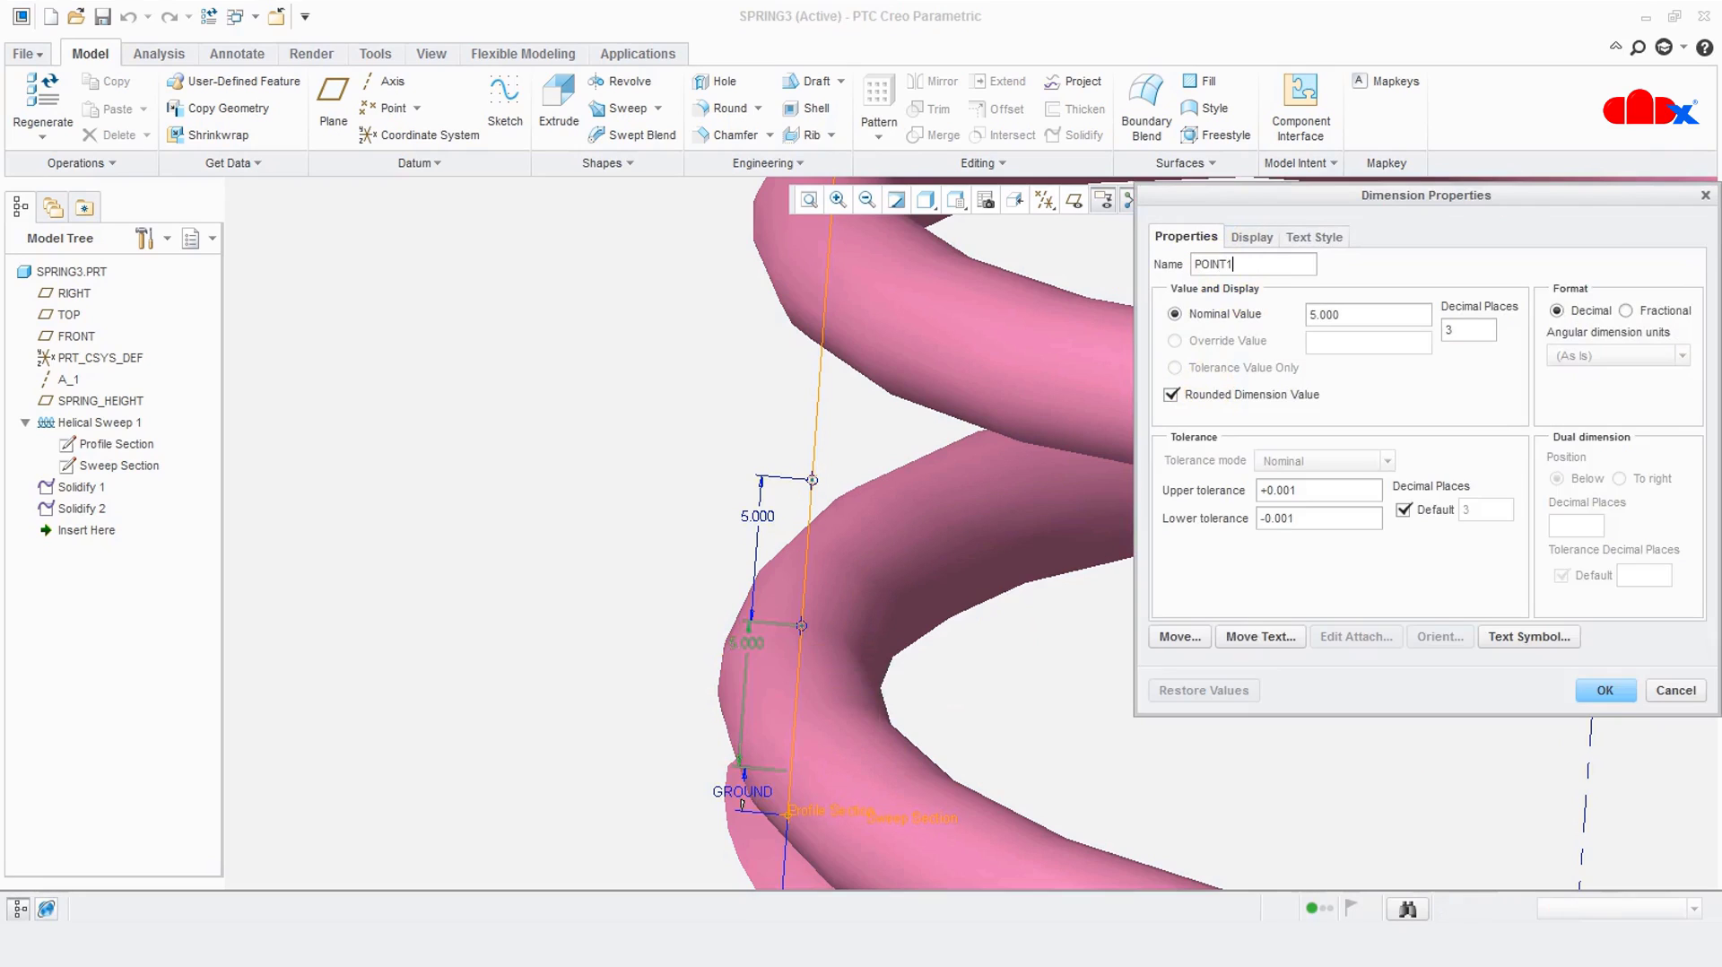
left_click(1252, 238)
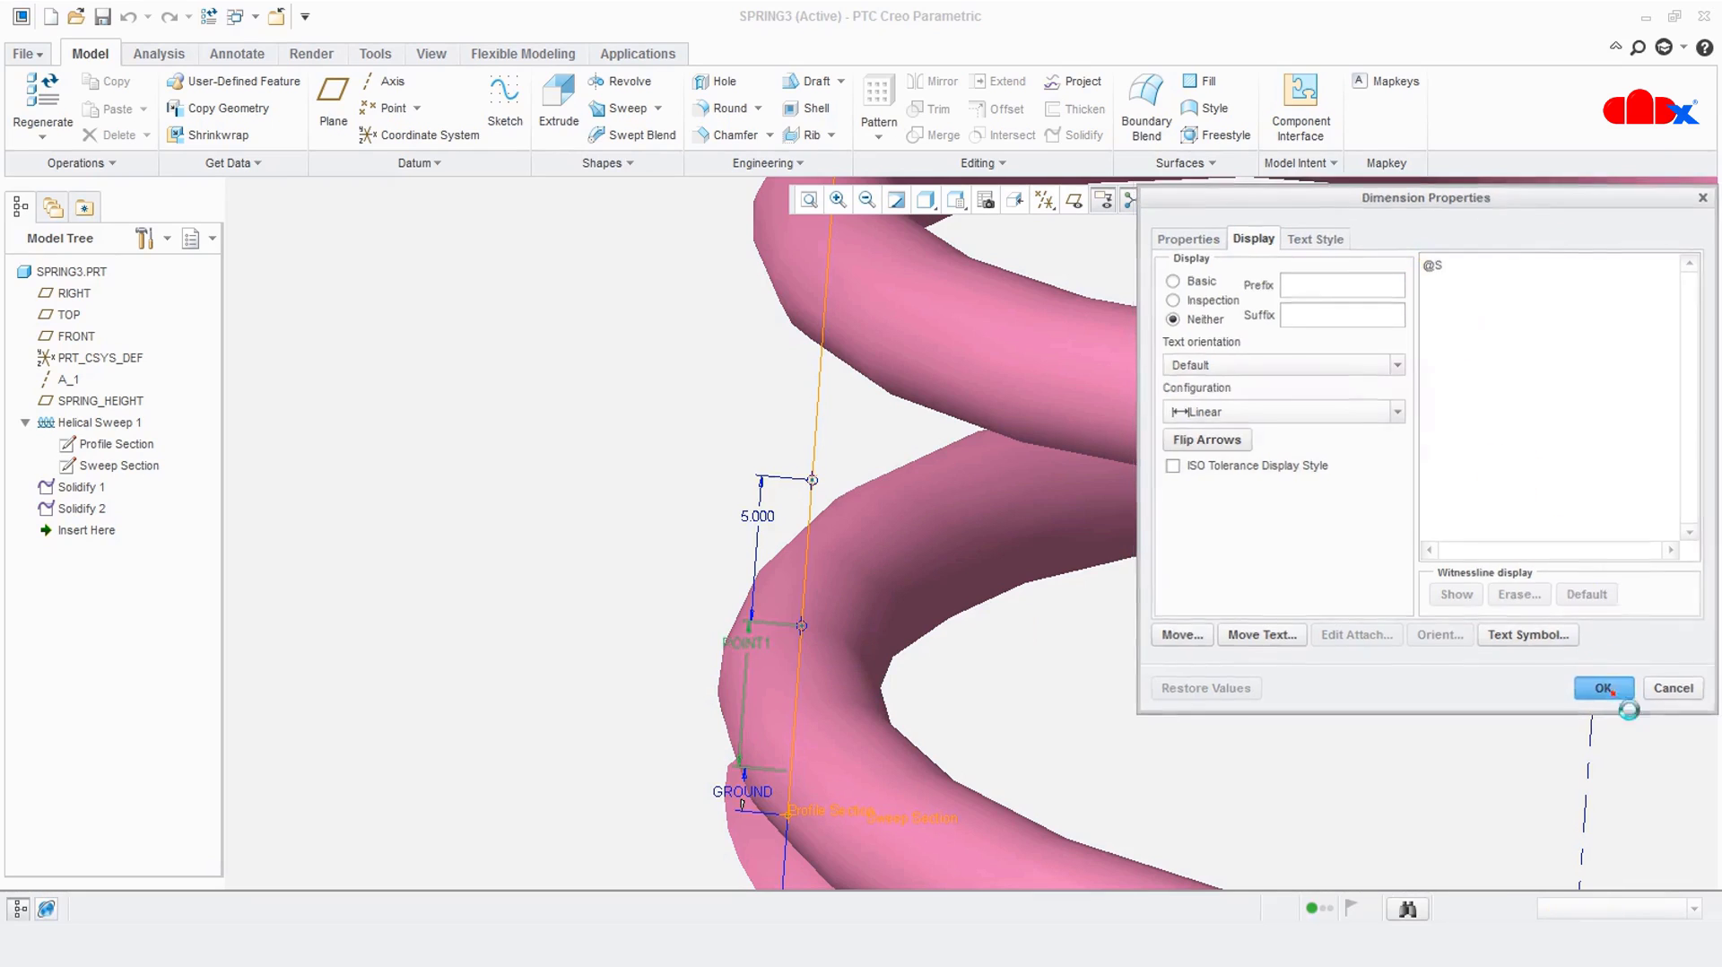
left_click(1605, 689)
Rename the profile's 5 mm dimension directly above POINT1 as POINT2 and set its display text to @S
left_click(762, 513)
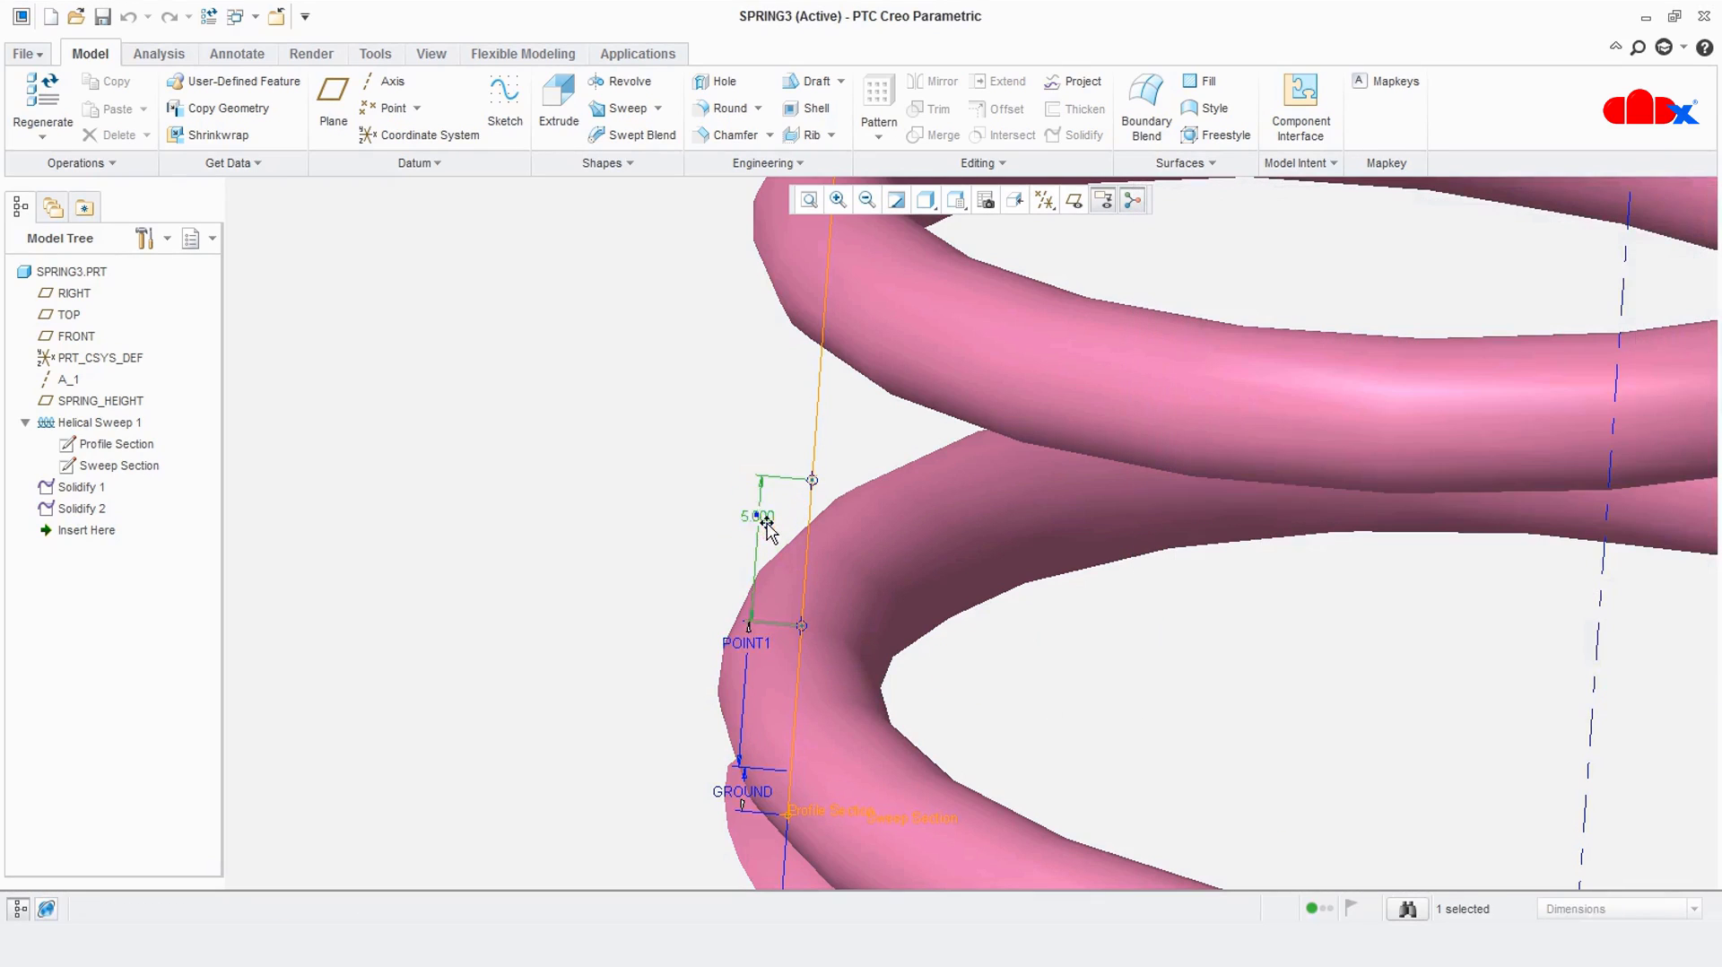
right_click(764, 525)
left_click(819, 641)
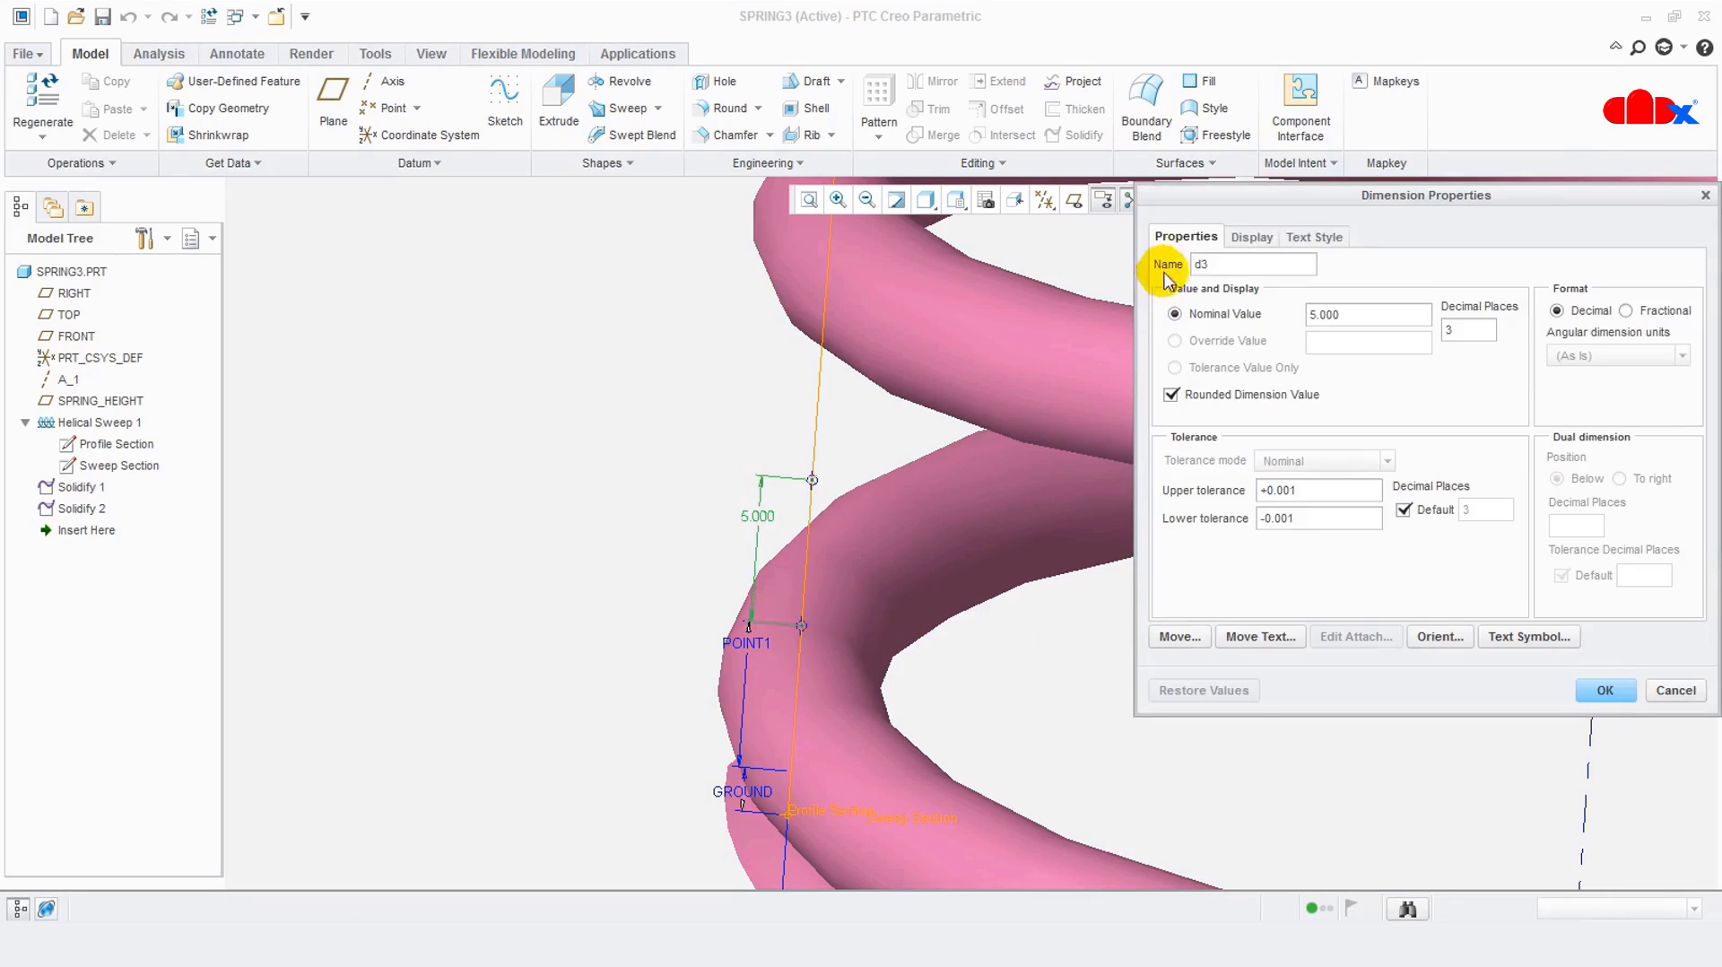
type("POINT2")
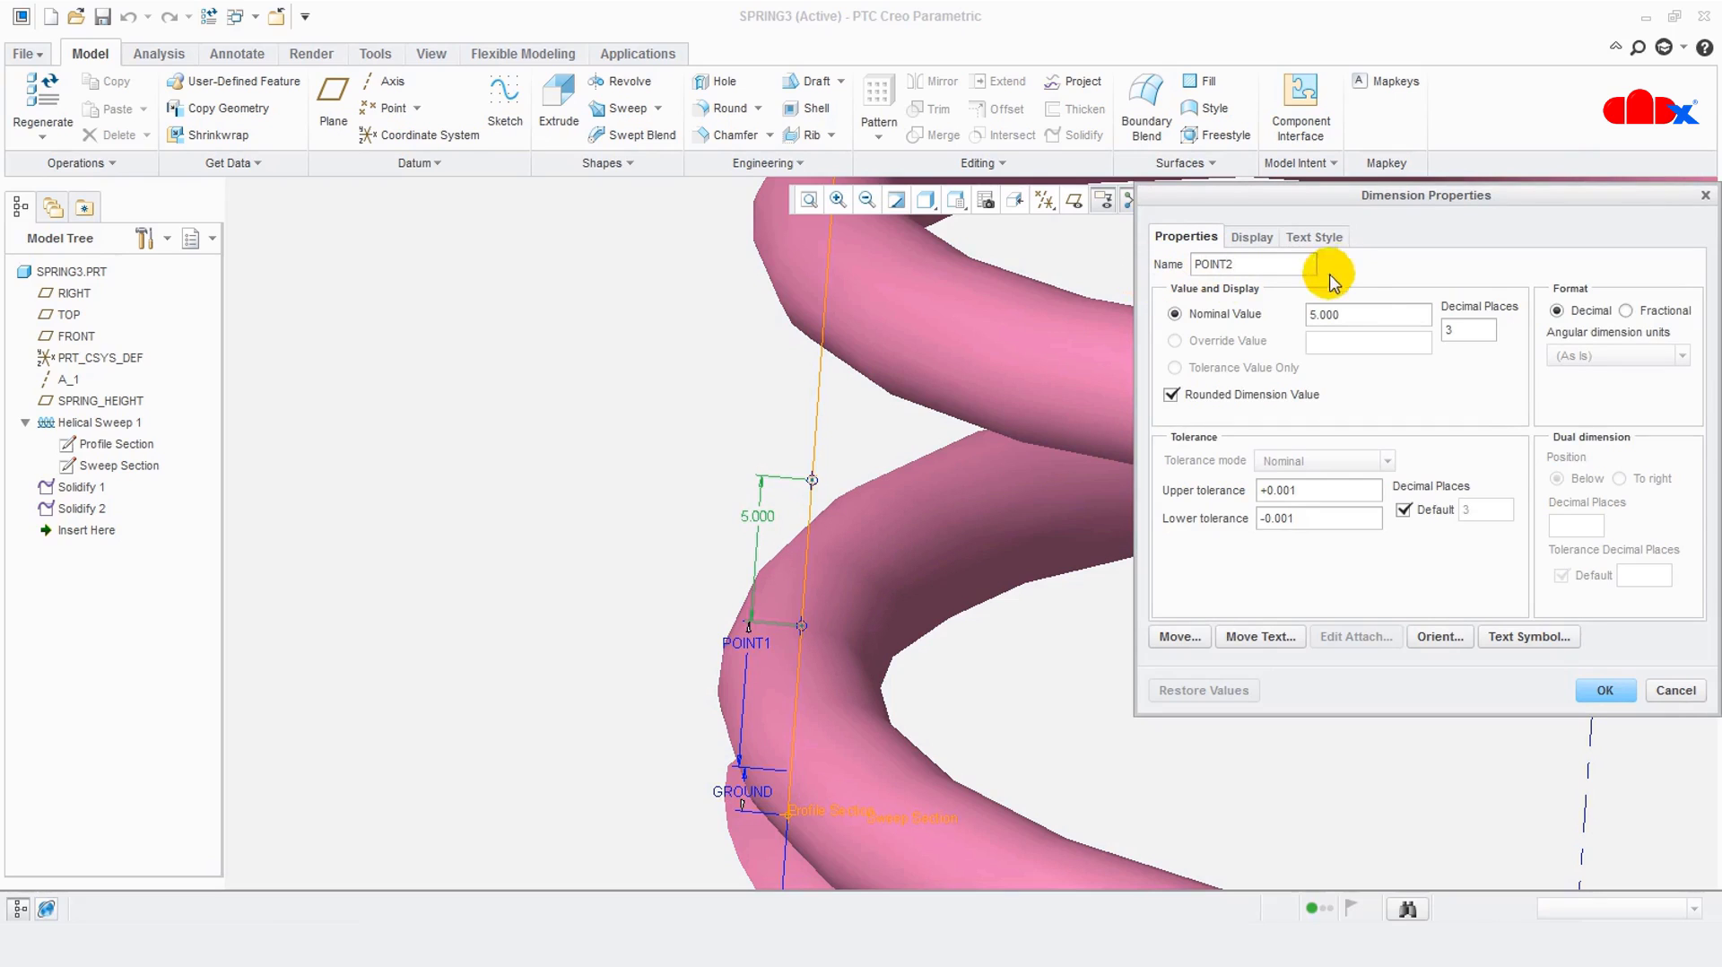
left_click(1245, 236)
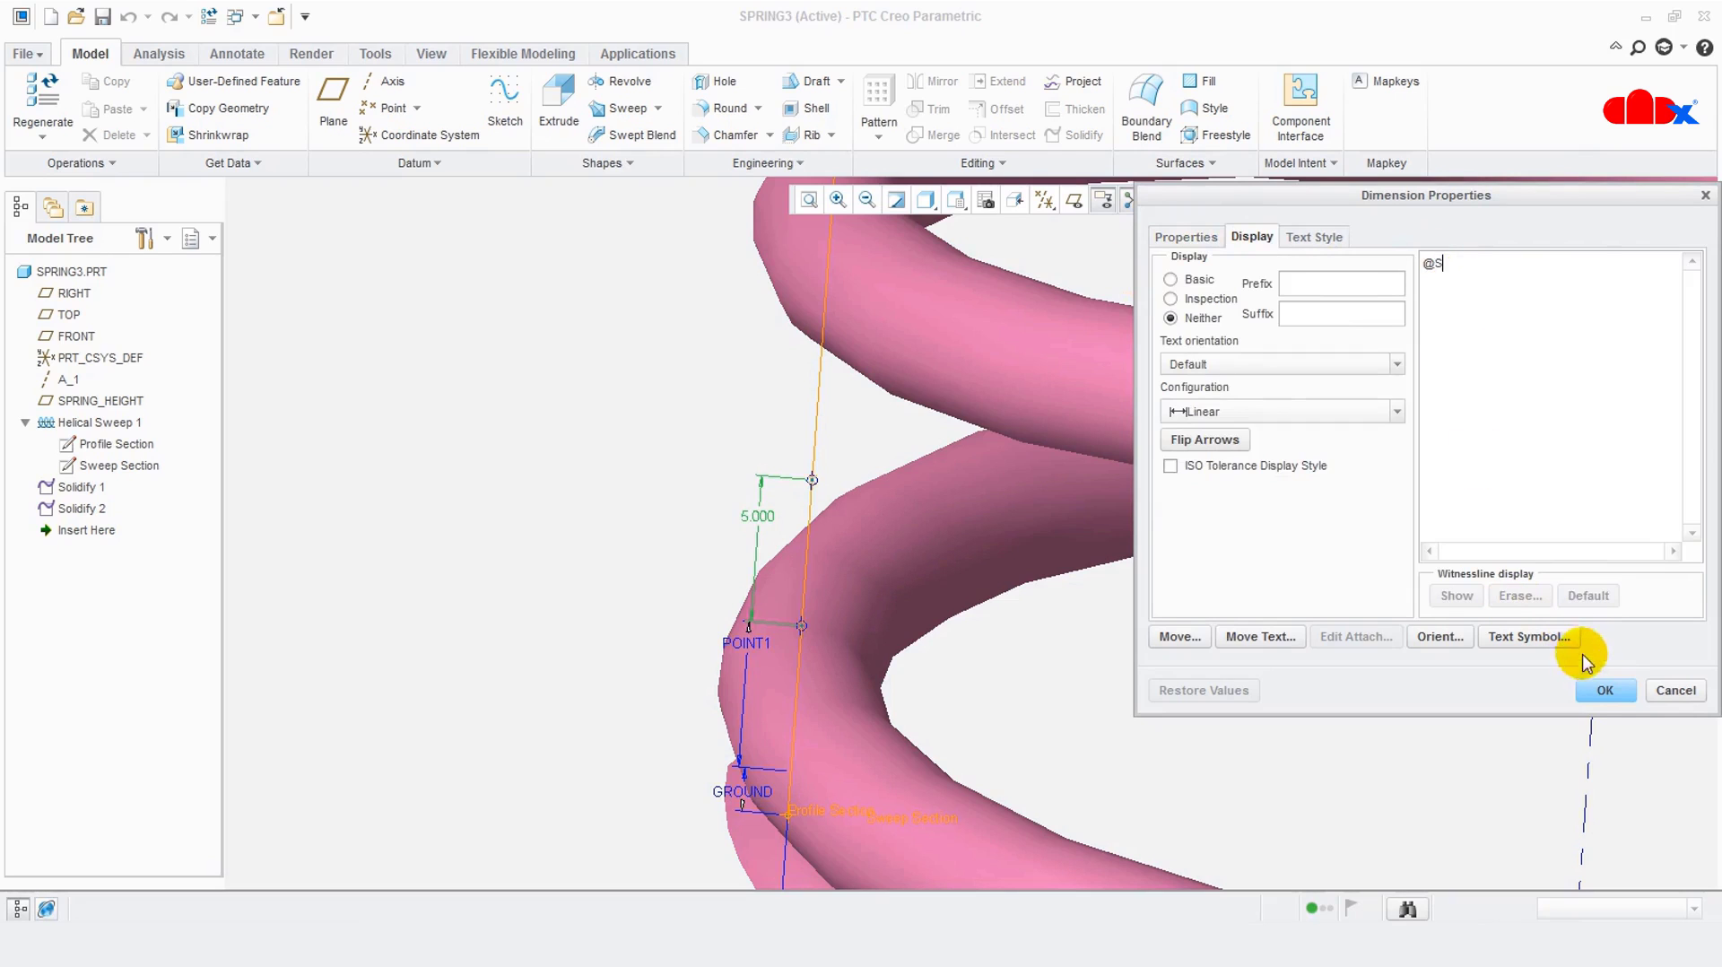
left_click(1600, 690)
Review the renamed profile dimensions at the bottom coil and regenerate the part
scroll(1040, 785, "down", 3)
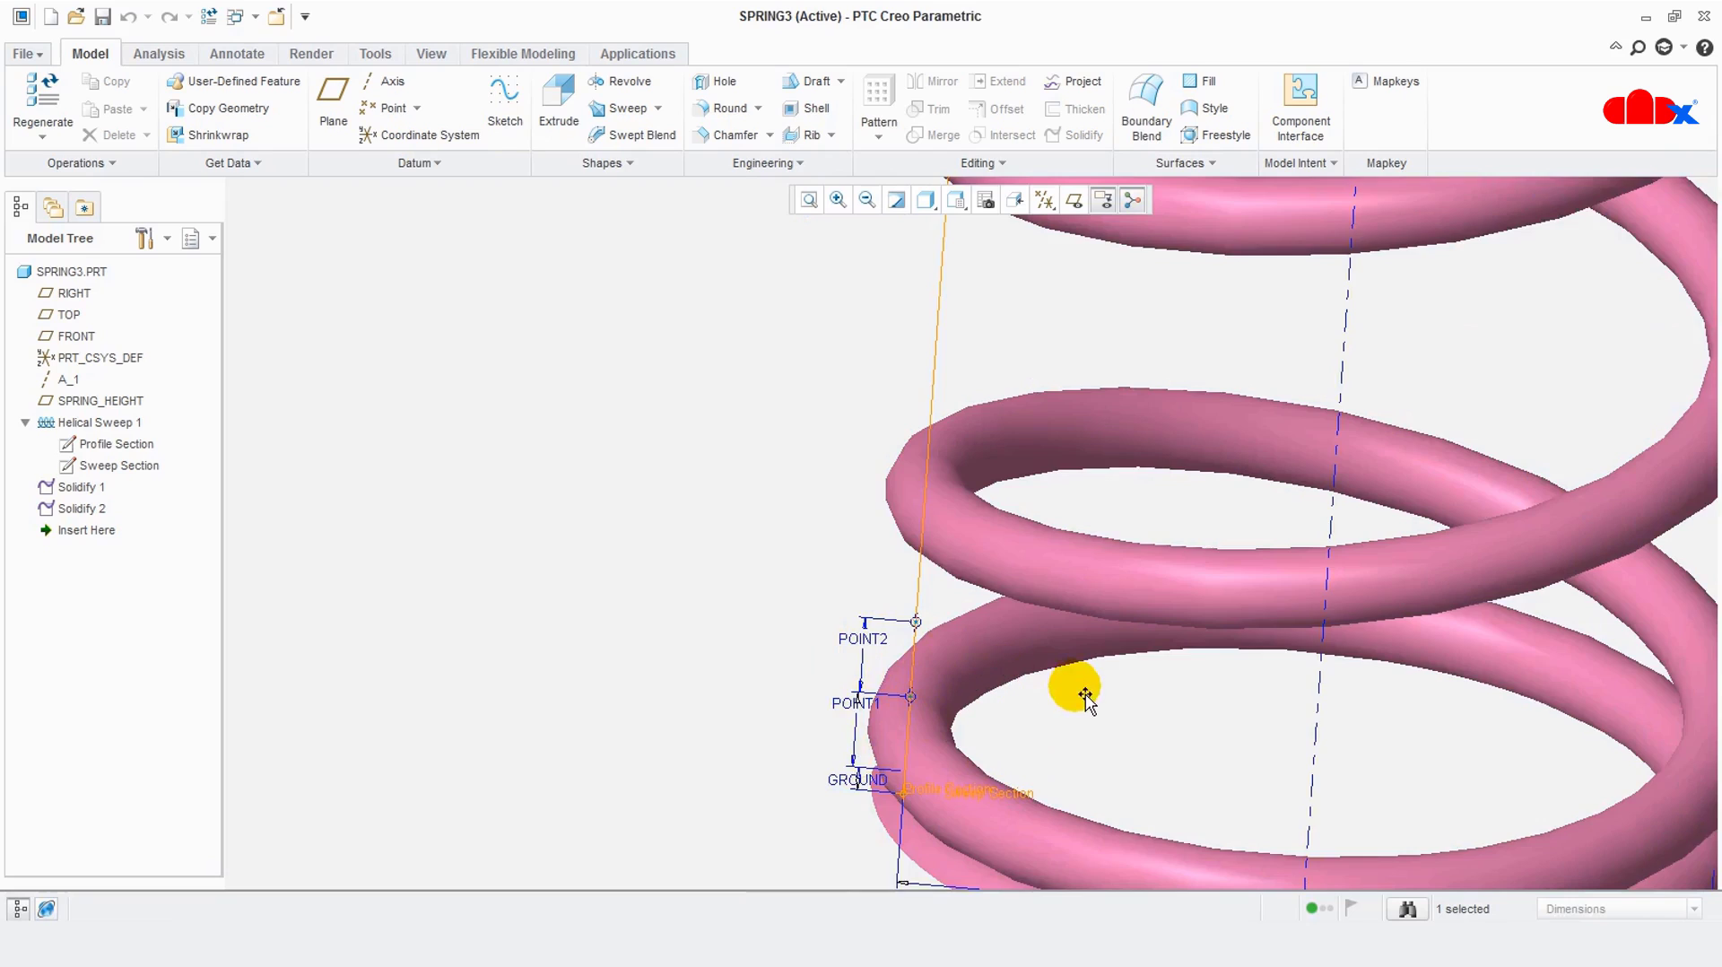
scroll(1067, 692, "up", 2)
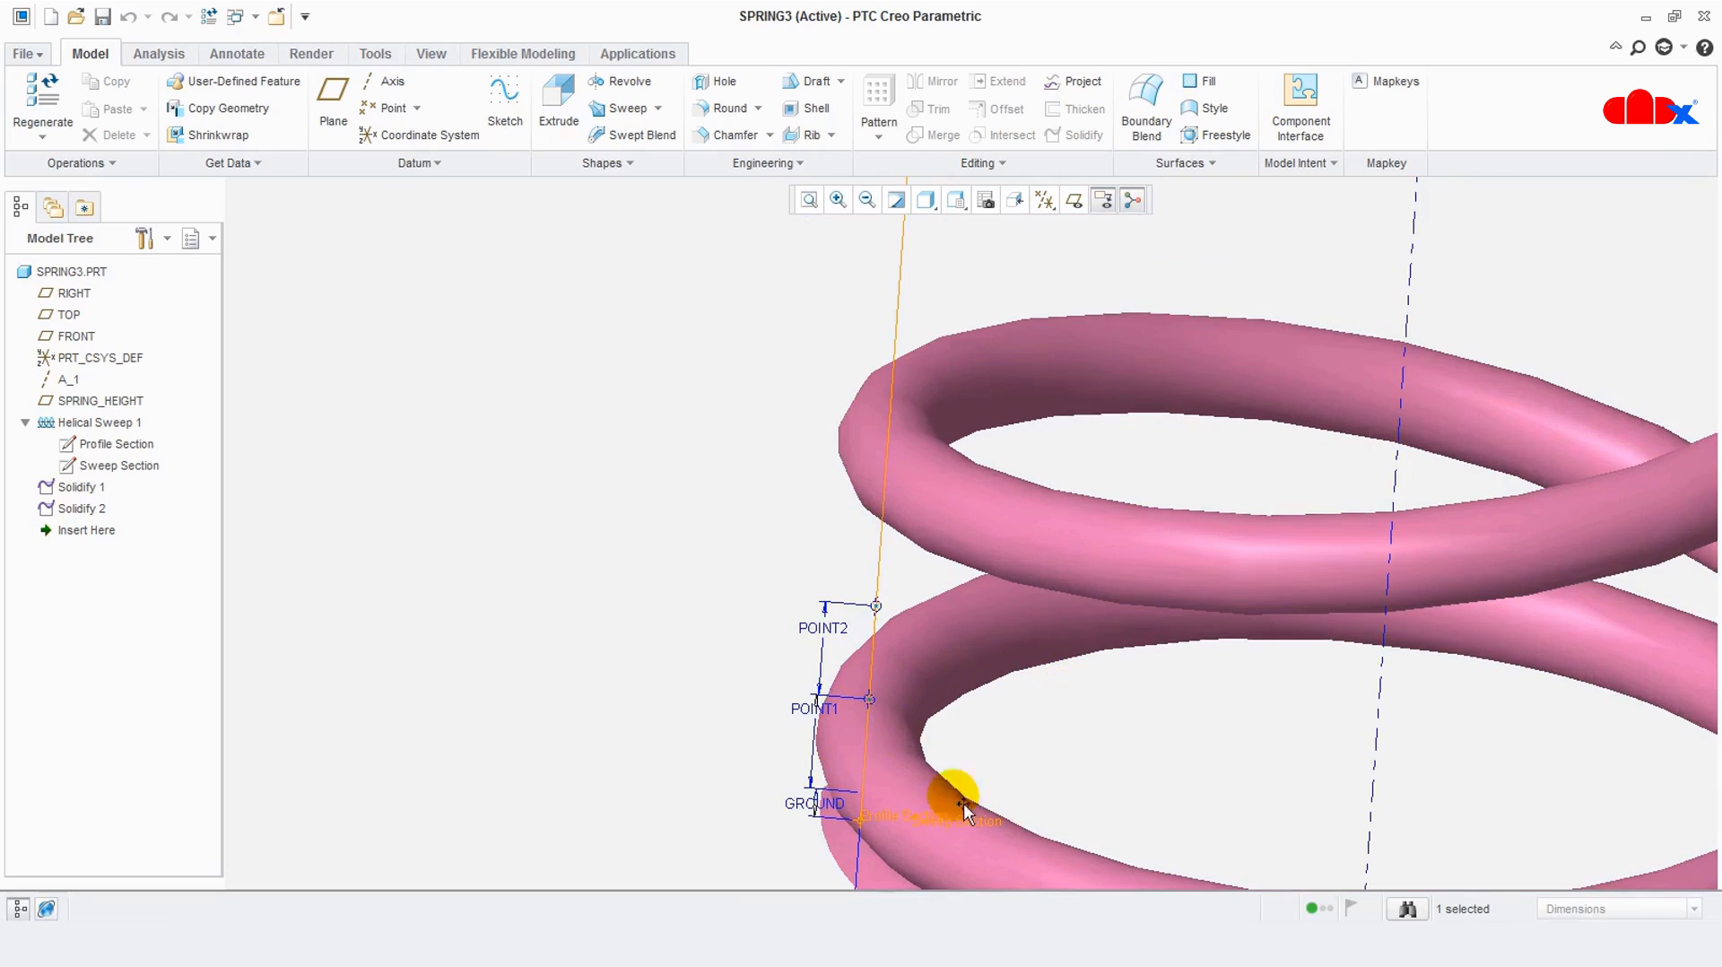
double_click(862, 832)
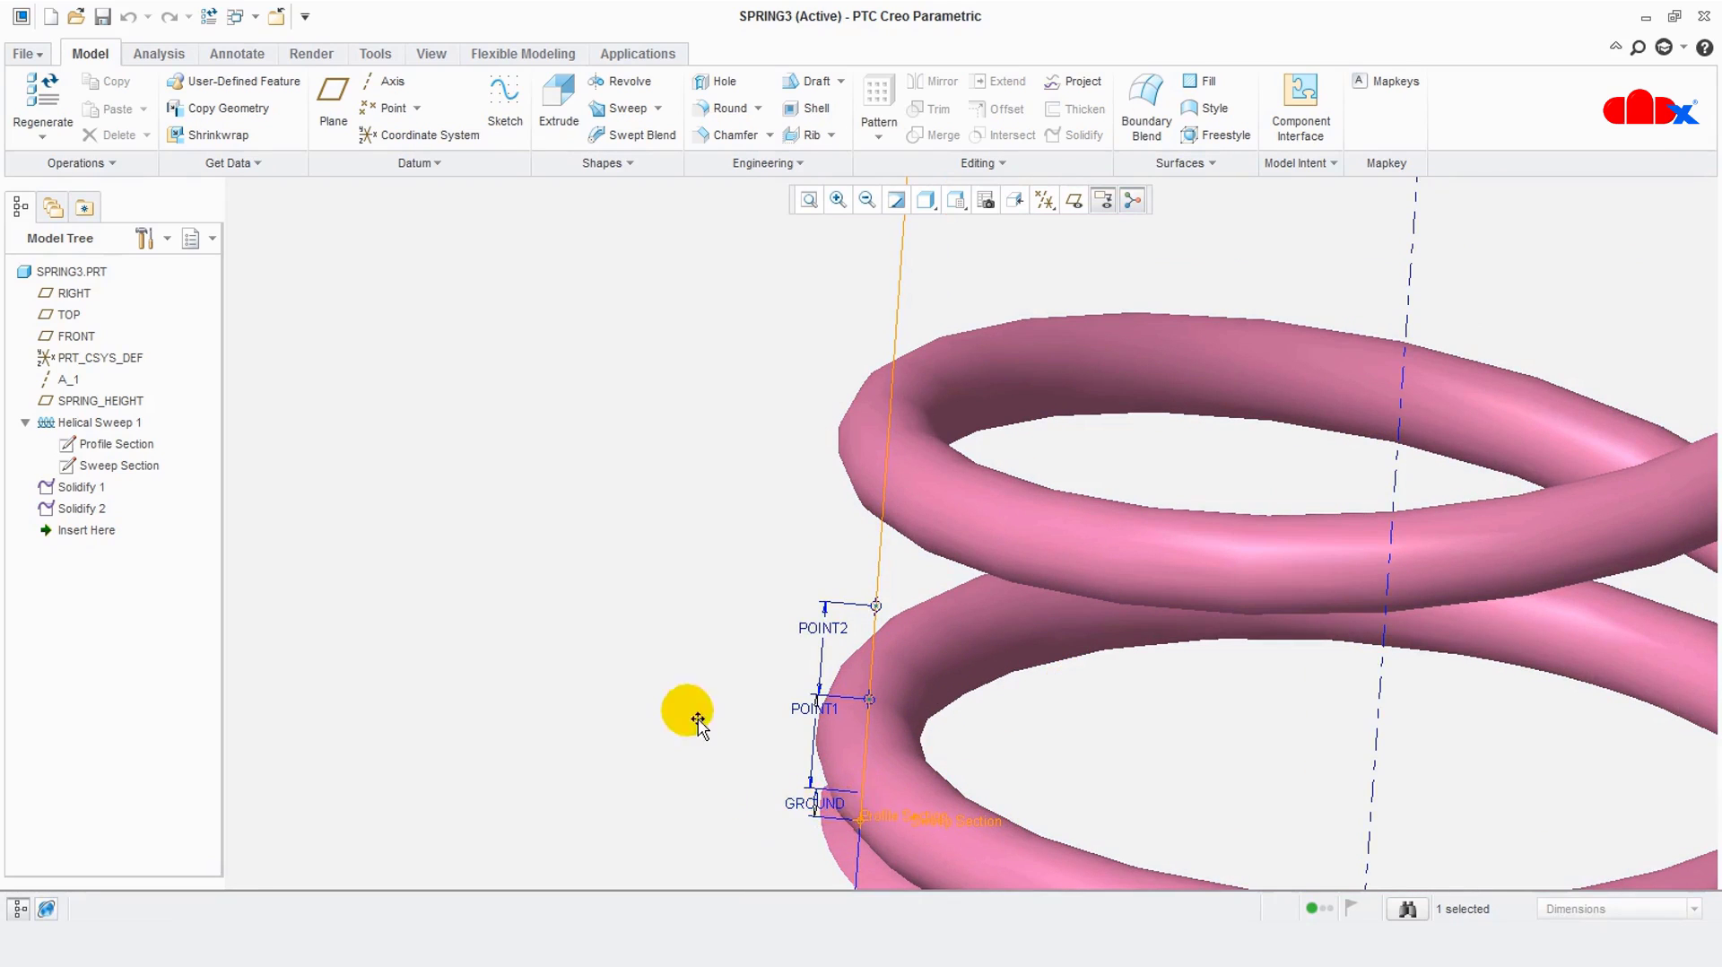
left_click(209, 16)
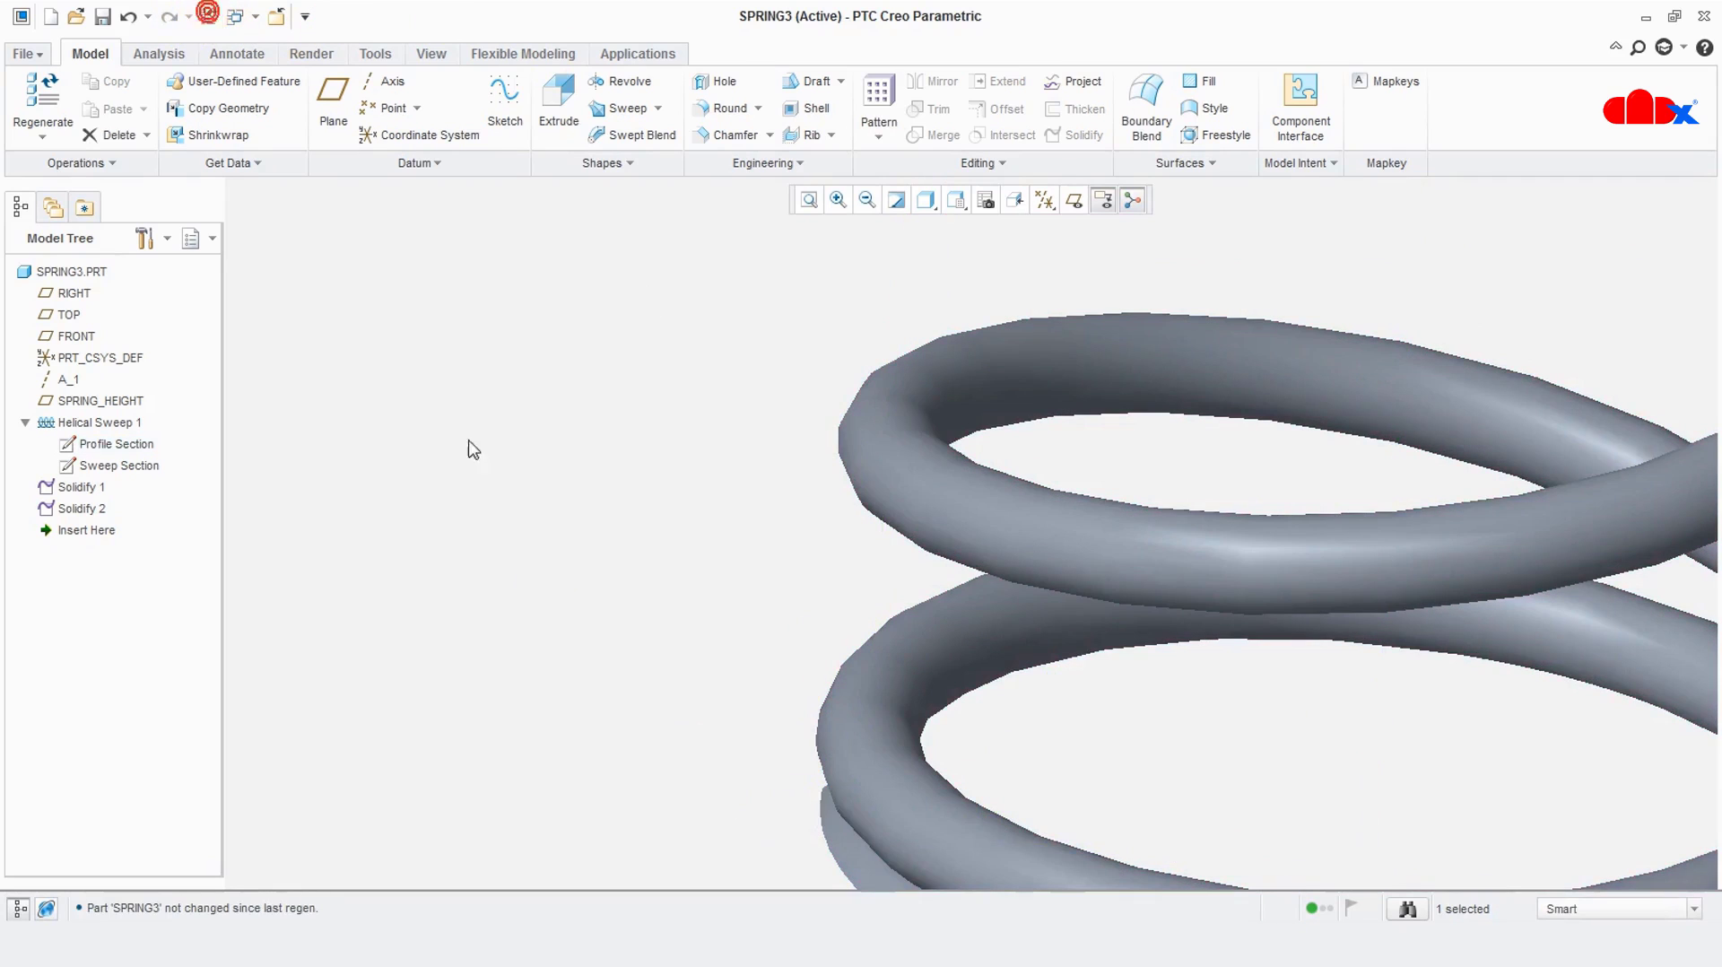
Display the dimensions of Helical Sweep 1 for editing and examine its pitch dimensions at the bottom and top coils
scroll(595, 670, "down", 4)
scroll(903, 742, "up", 1)
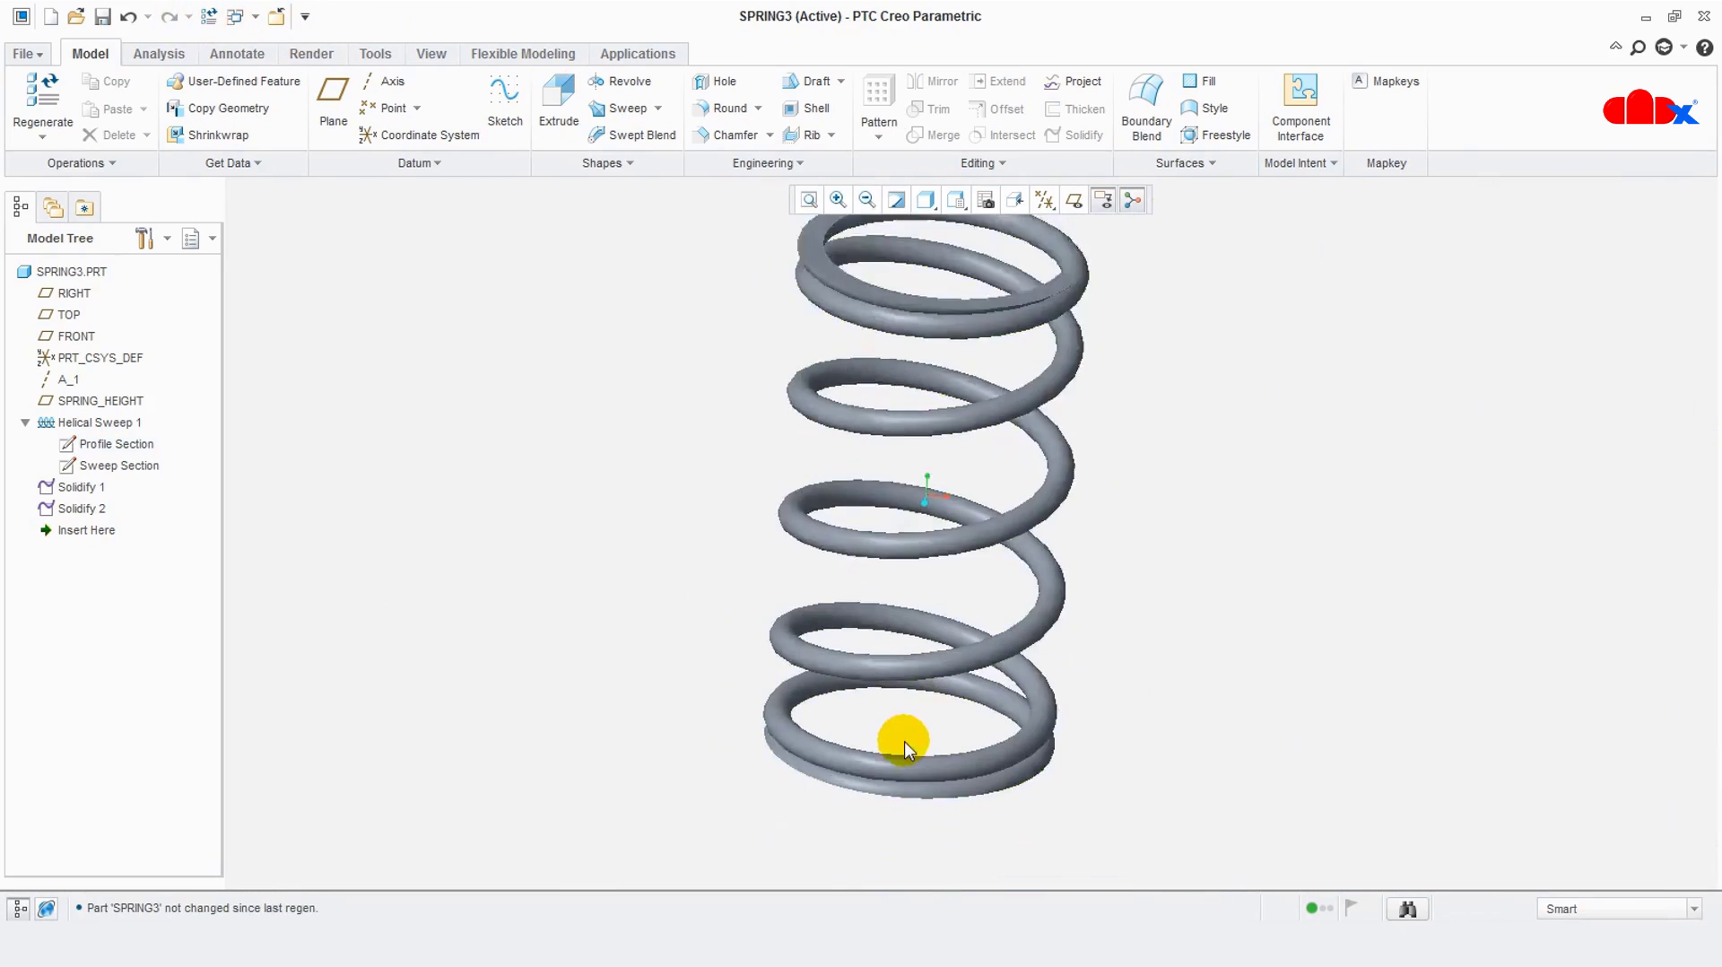
scroll(987, 422, "up", 1)
left_click(131, 443)
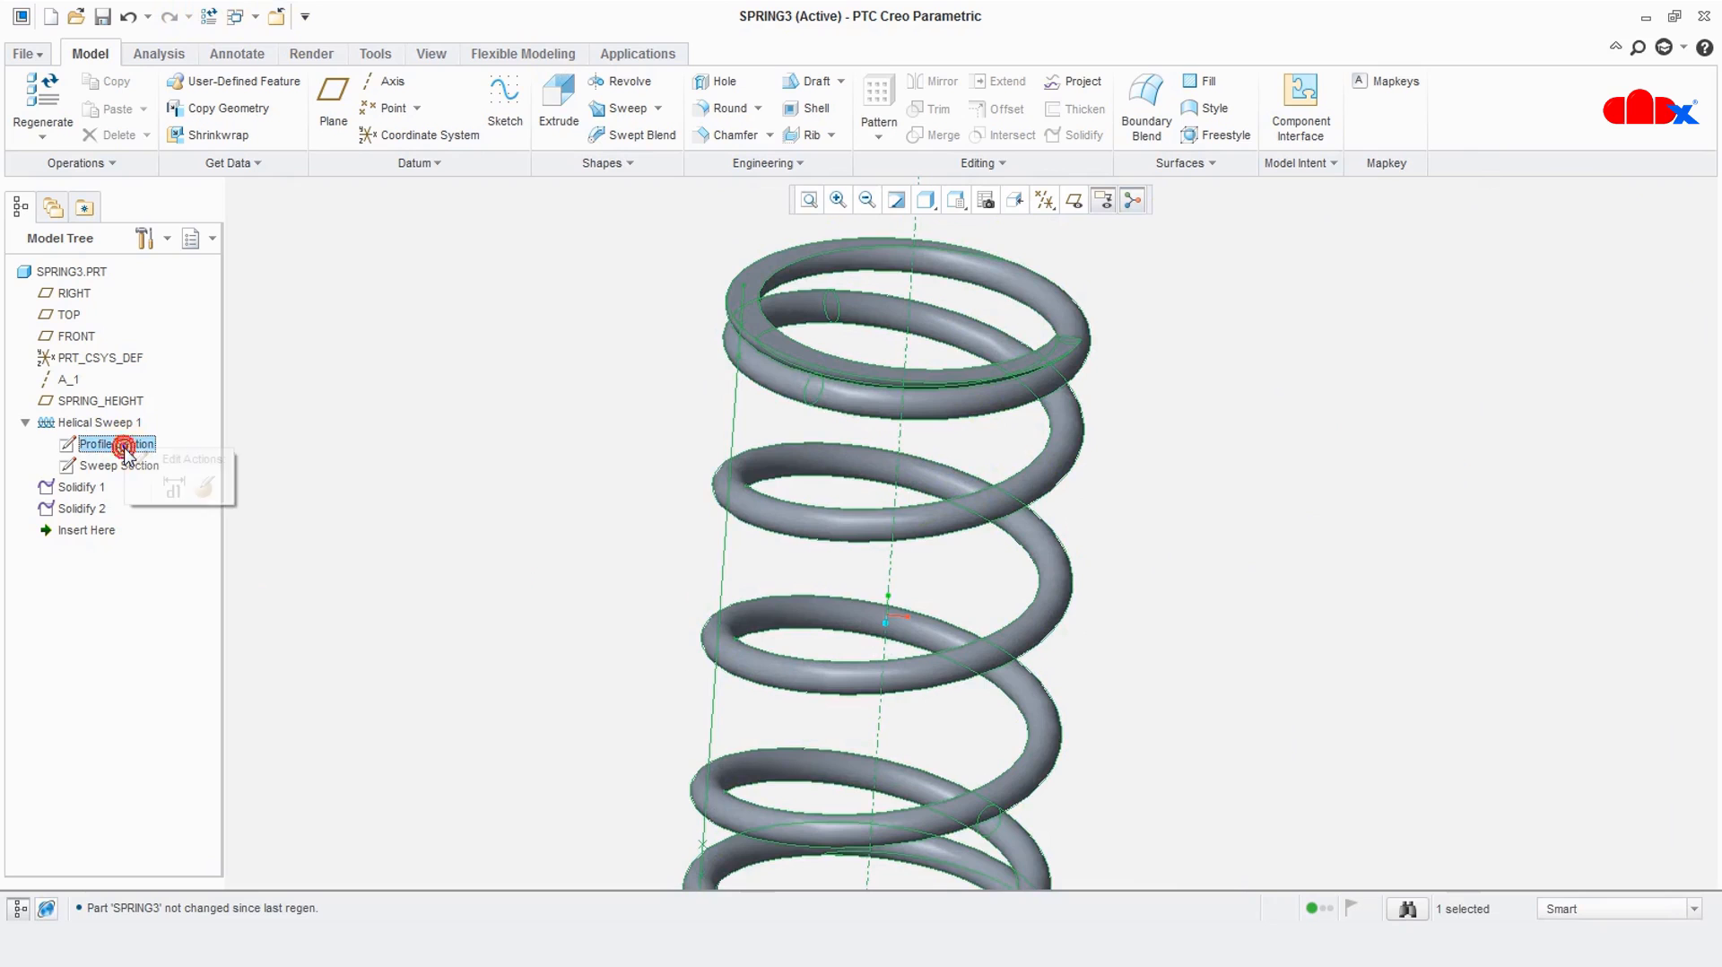
right_click(127, 424)
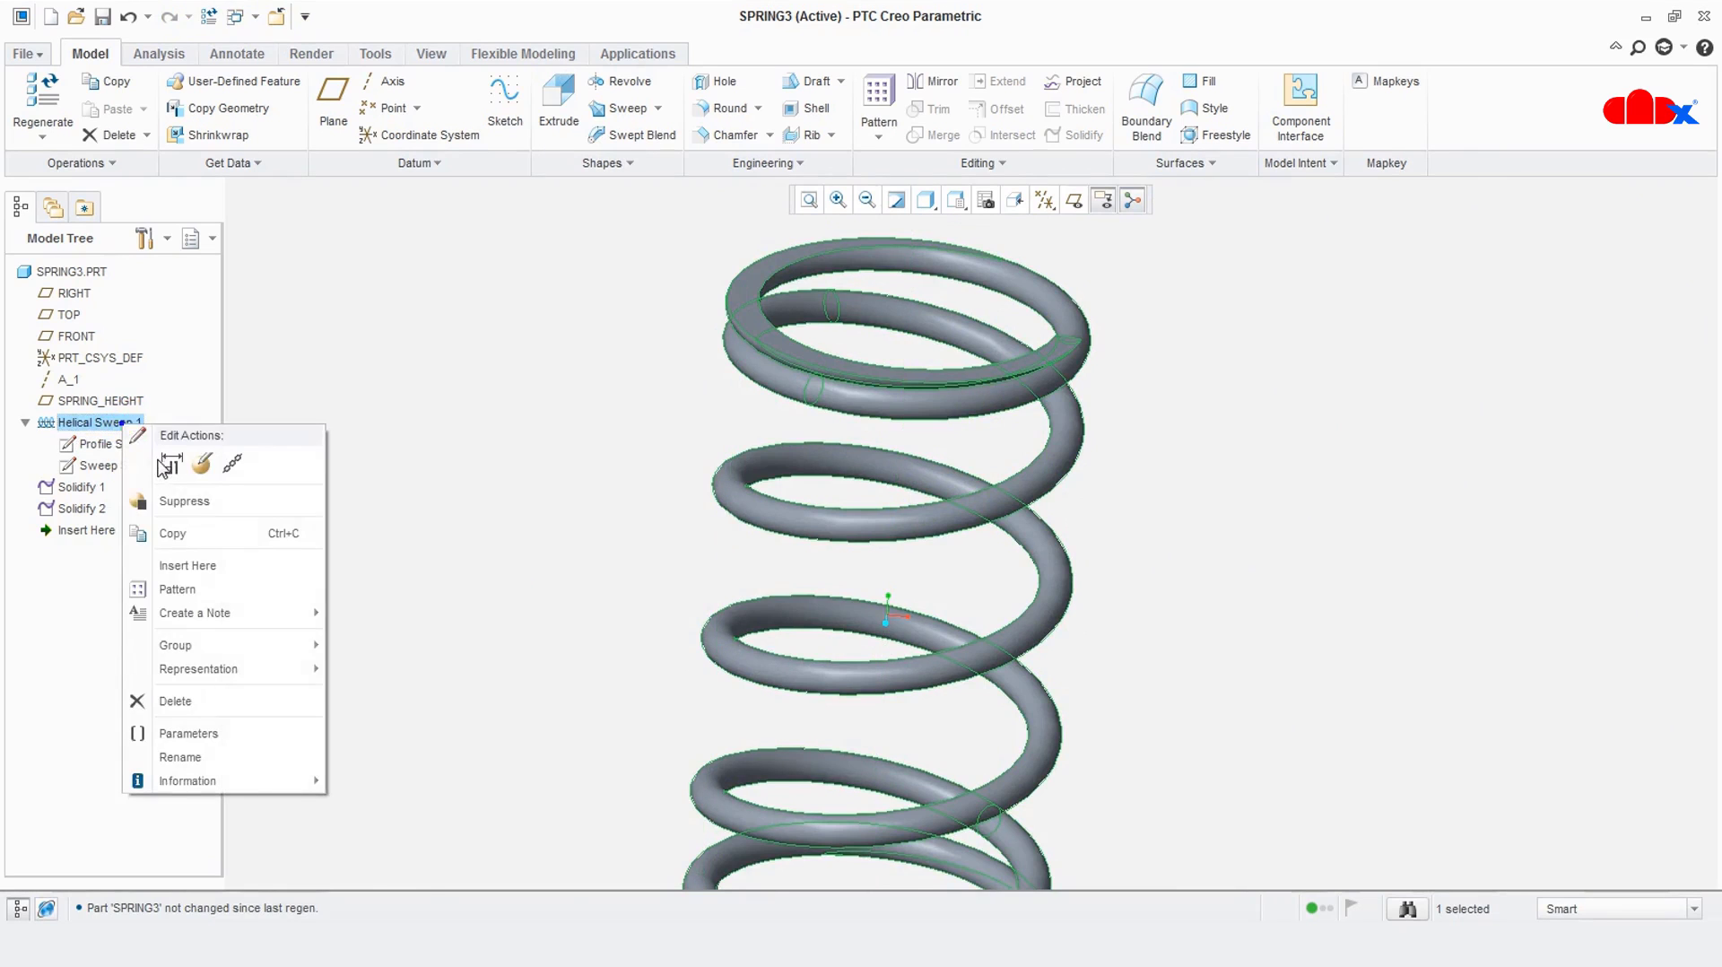
left_click(170, 465)
scroll(737, 475, "down", 2)
scroll(807, 717, "up", 5)
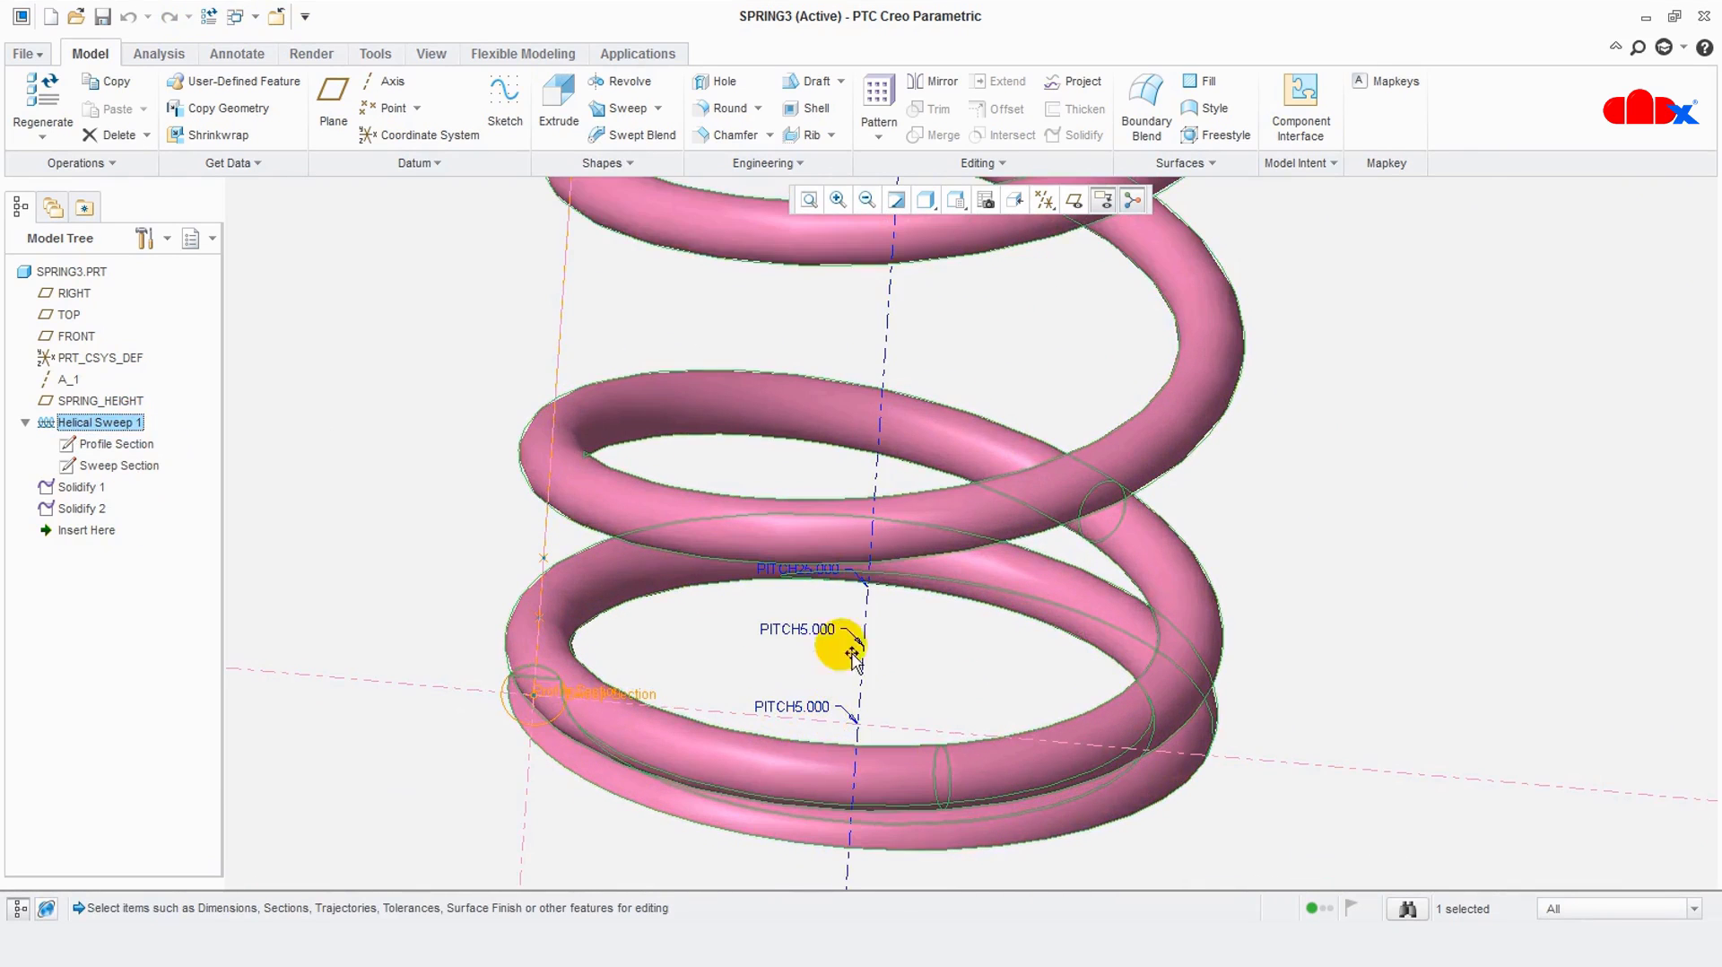
scroll(861, 717, "down", 5)
scroll(915, 287, "up", 4)
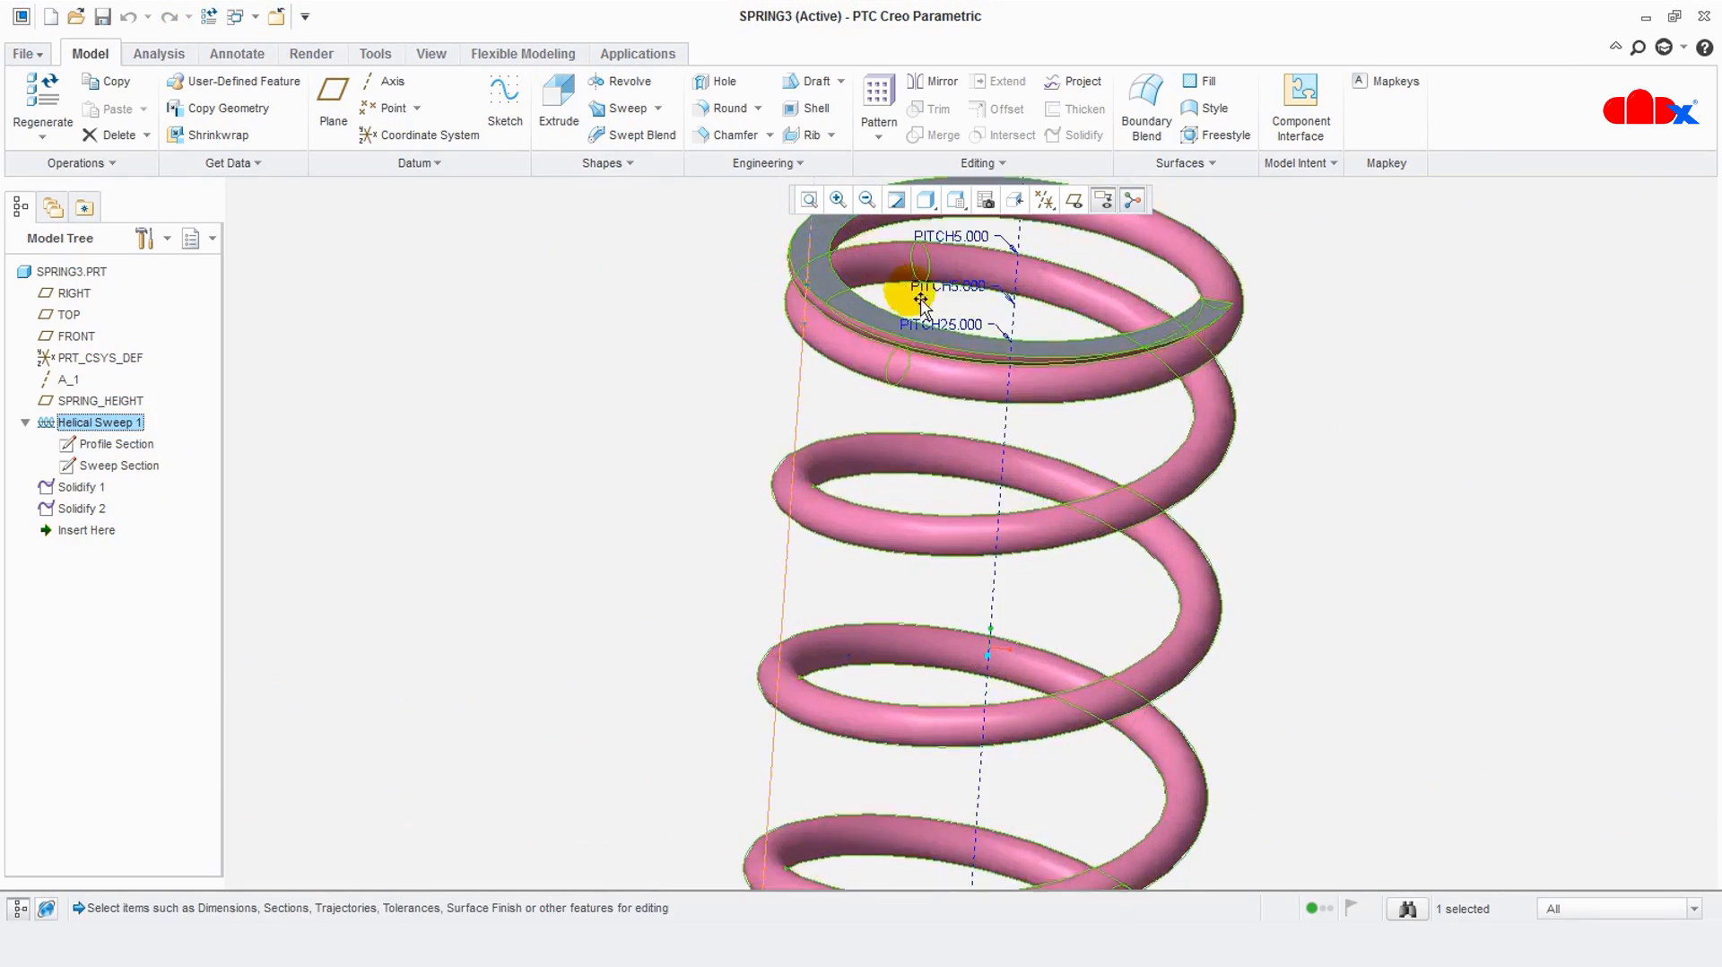
scroll(909, 504, "down", 4)
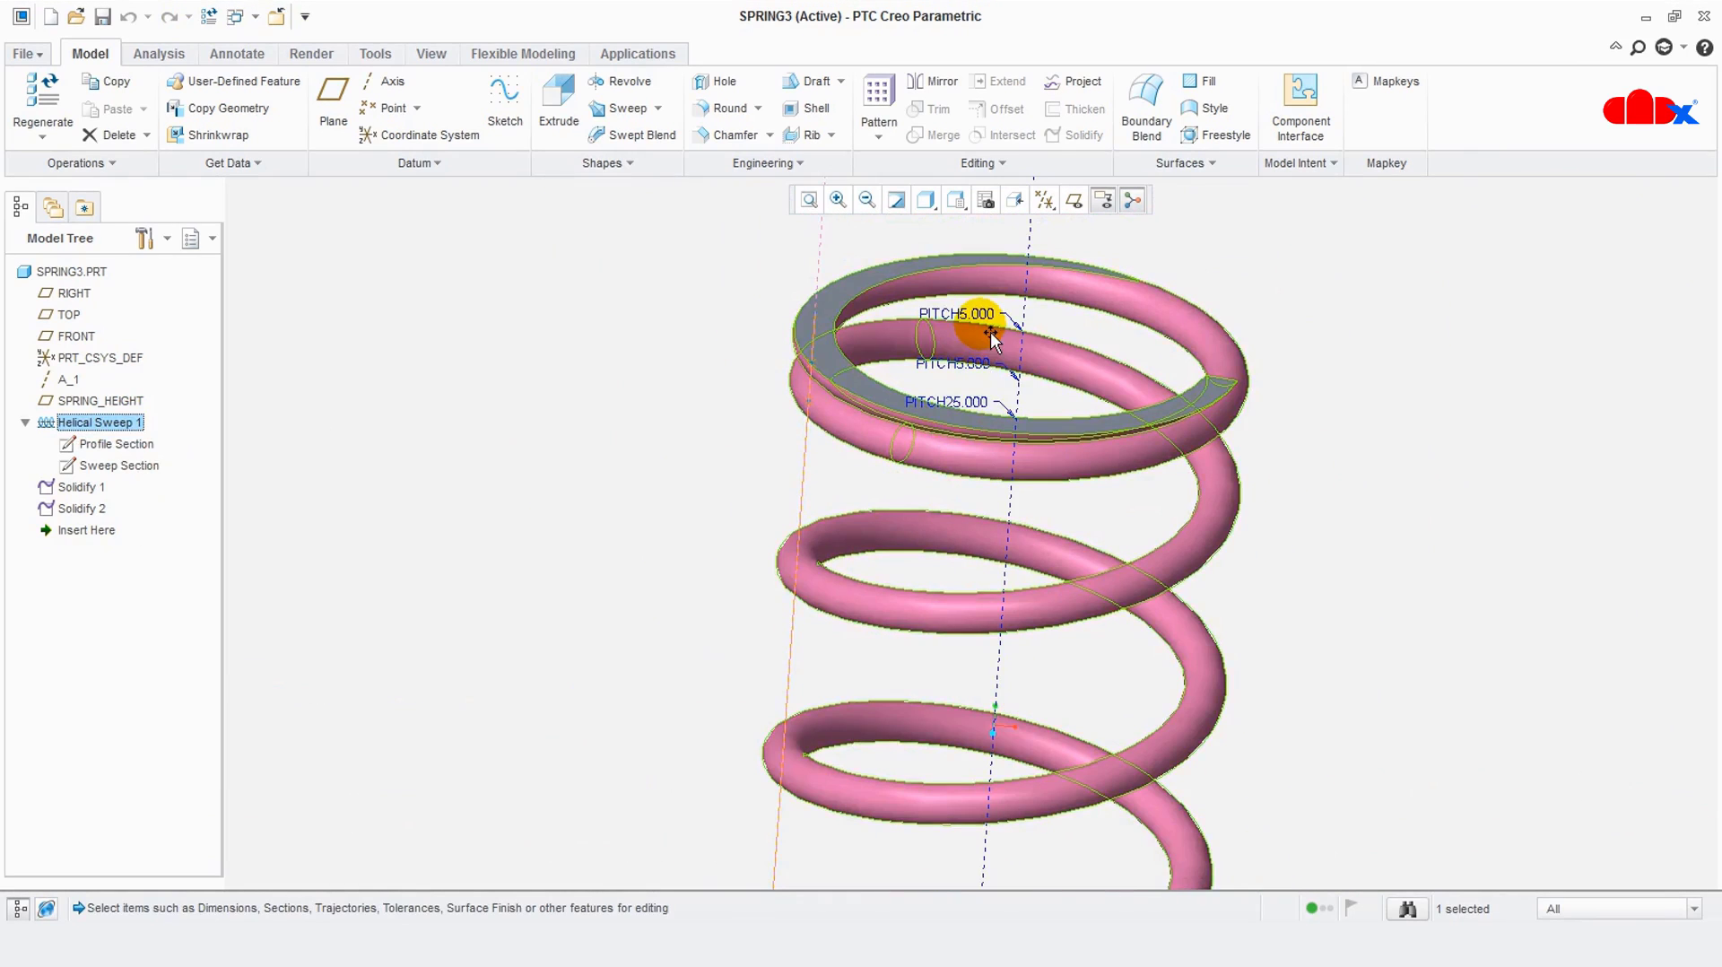
Rename the lowest pitch dimension at the bottom end of the helical sweep as PITCH1
scroll(937, 413, "down", 2)
scroll(937, 794, "up", 5)
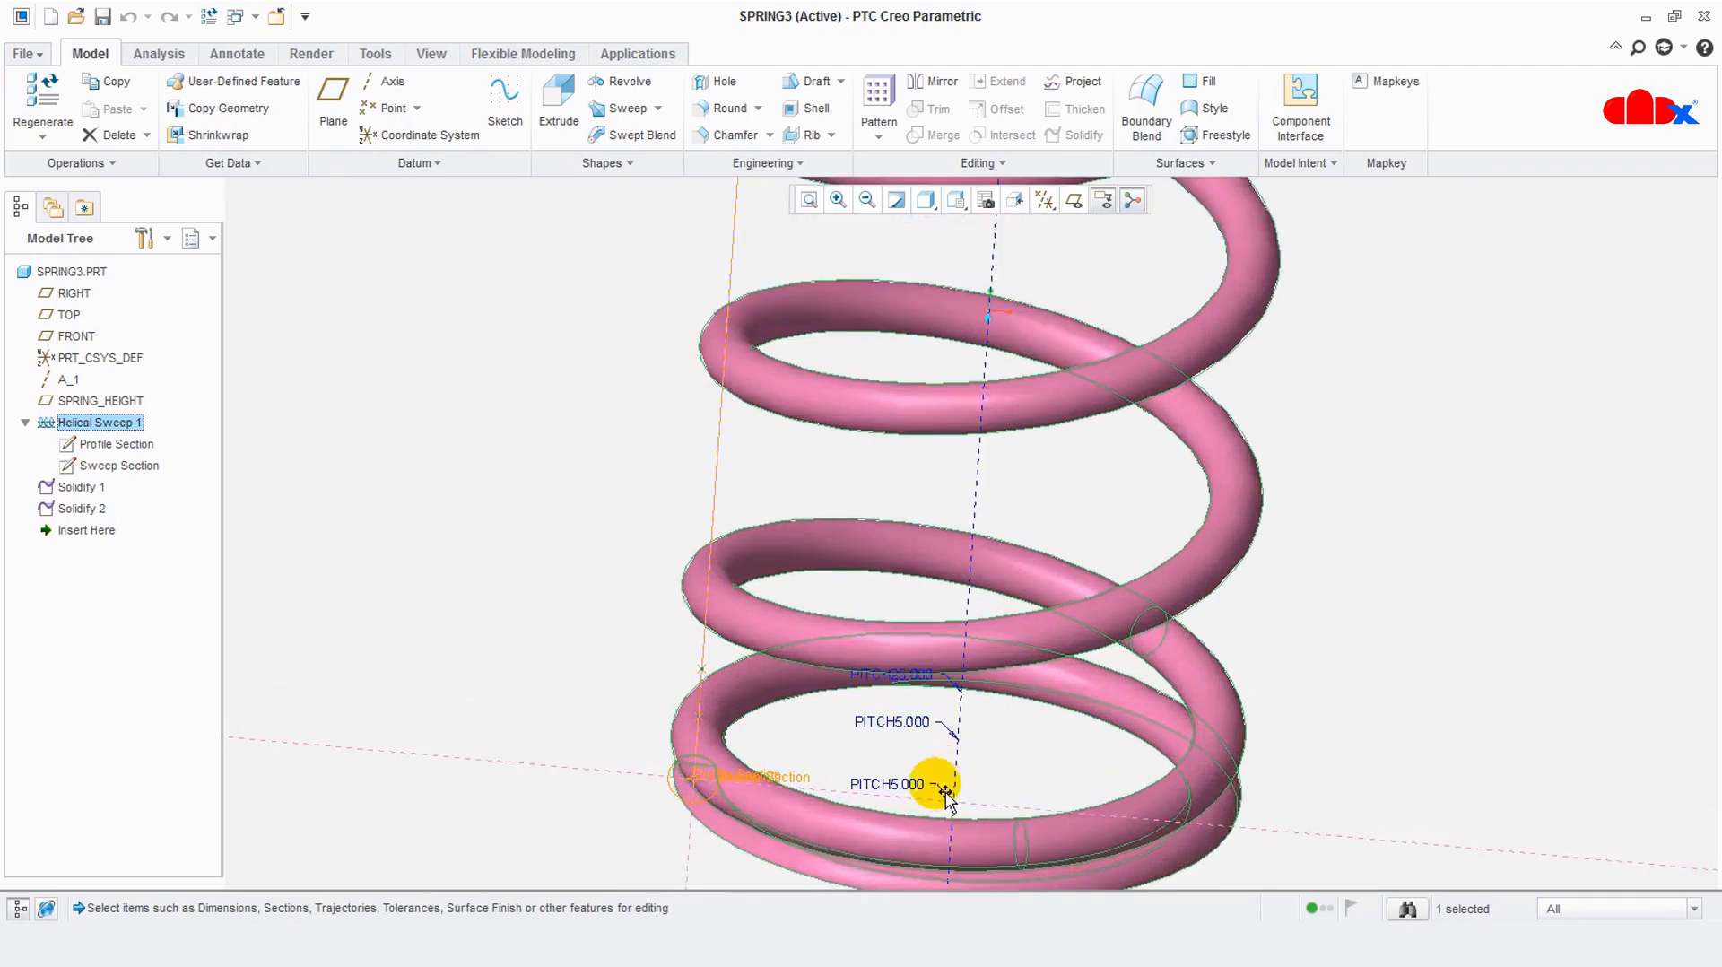
left_click(916, 796)
right_click(915, 790)
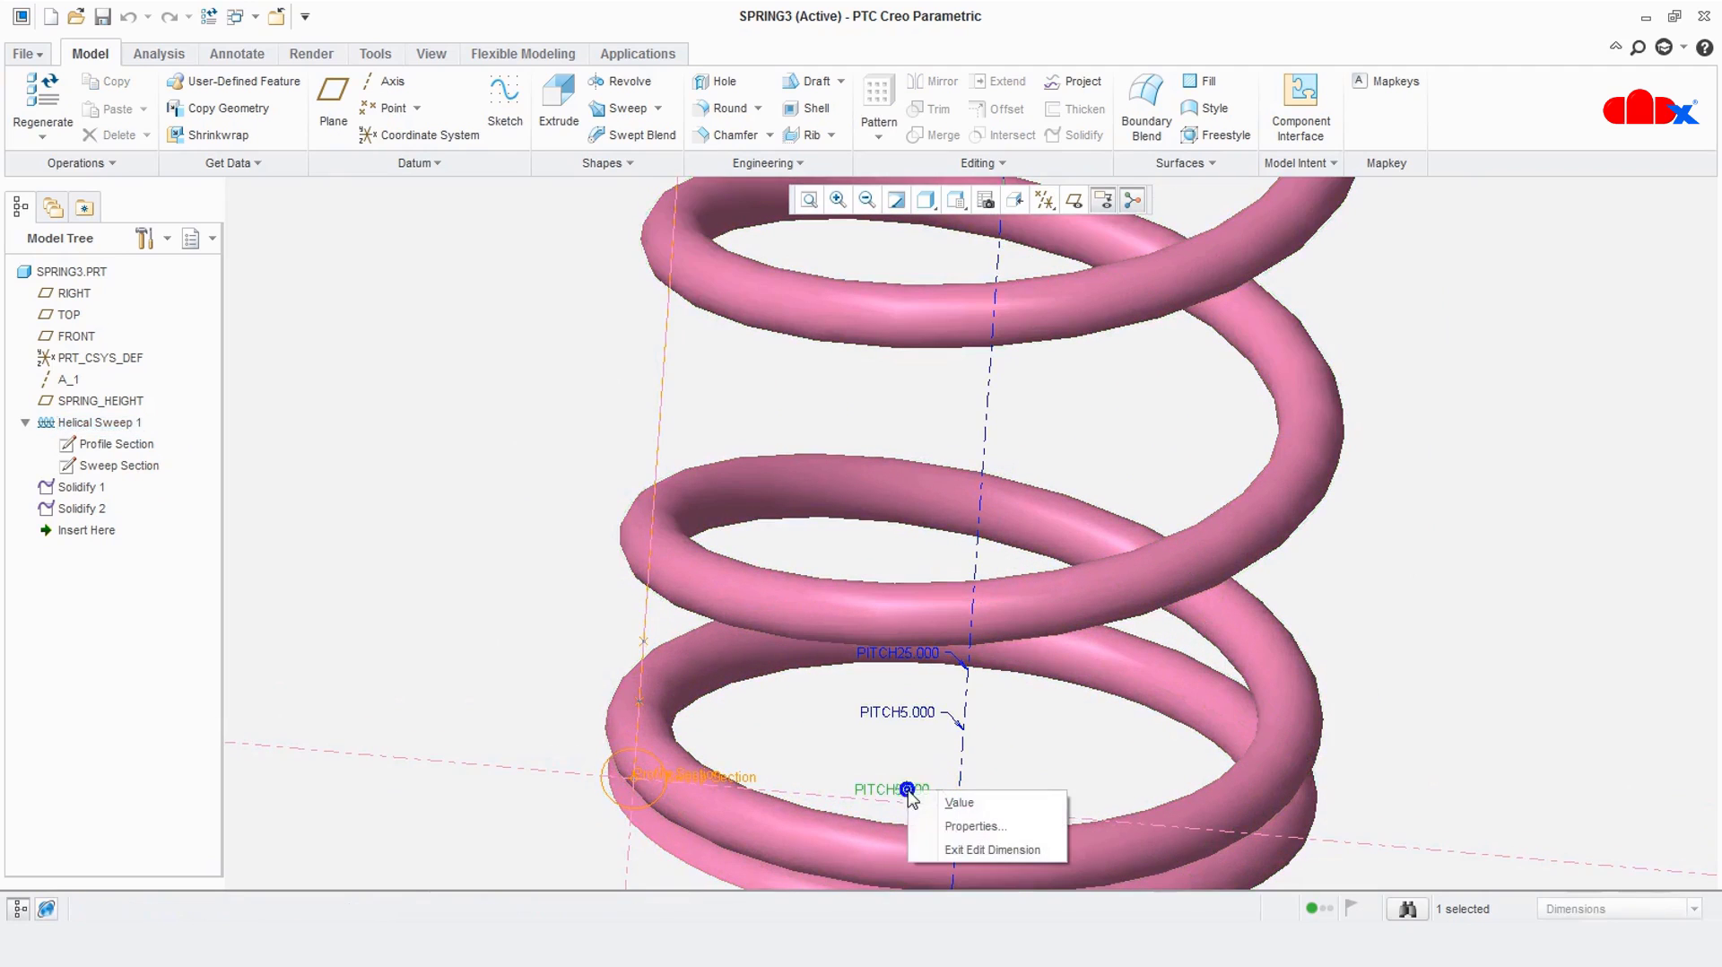
left_click(949, 823)
double_click(1204, 264)
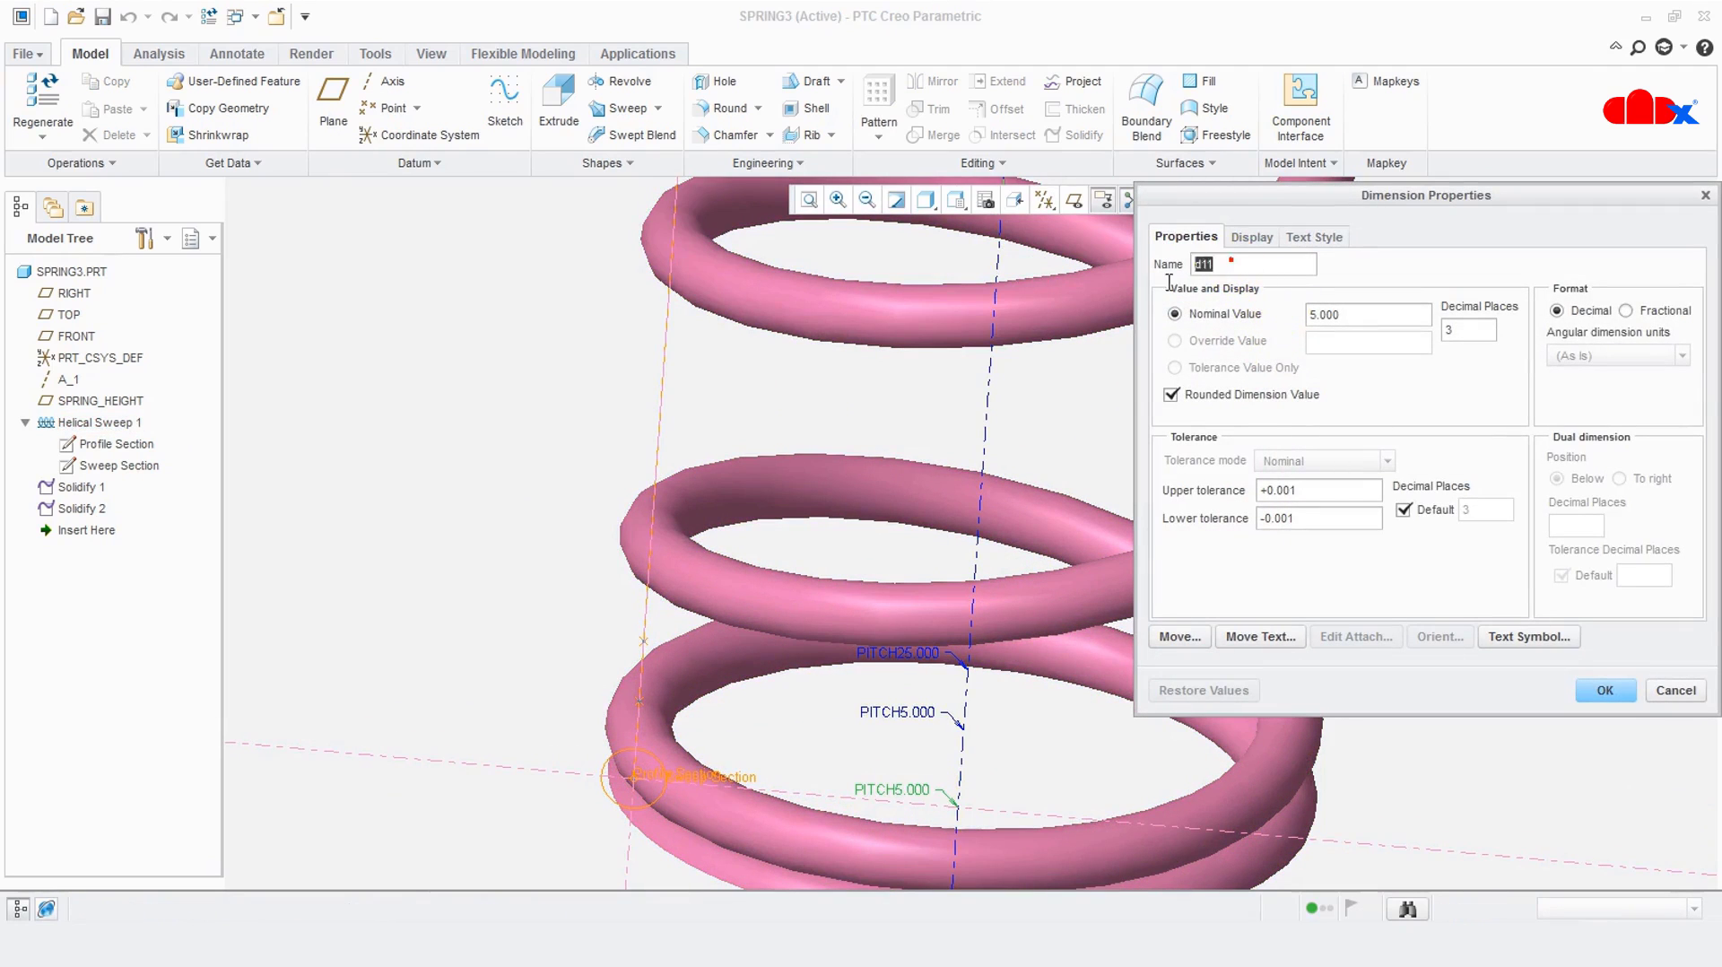
left_click(1217, 265)
type("PITCH1")
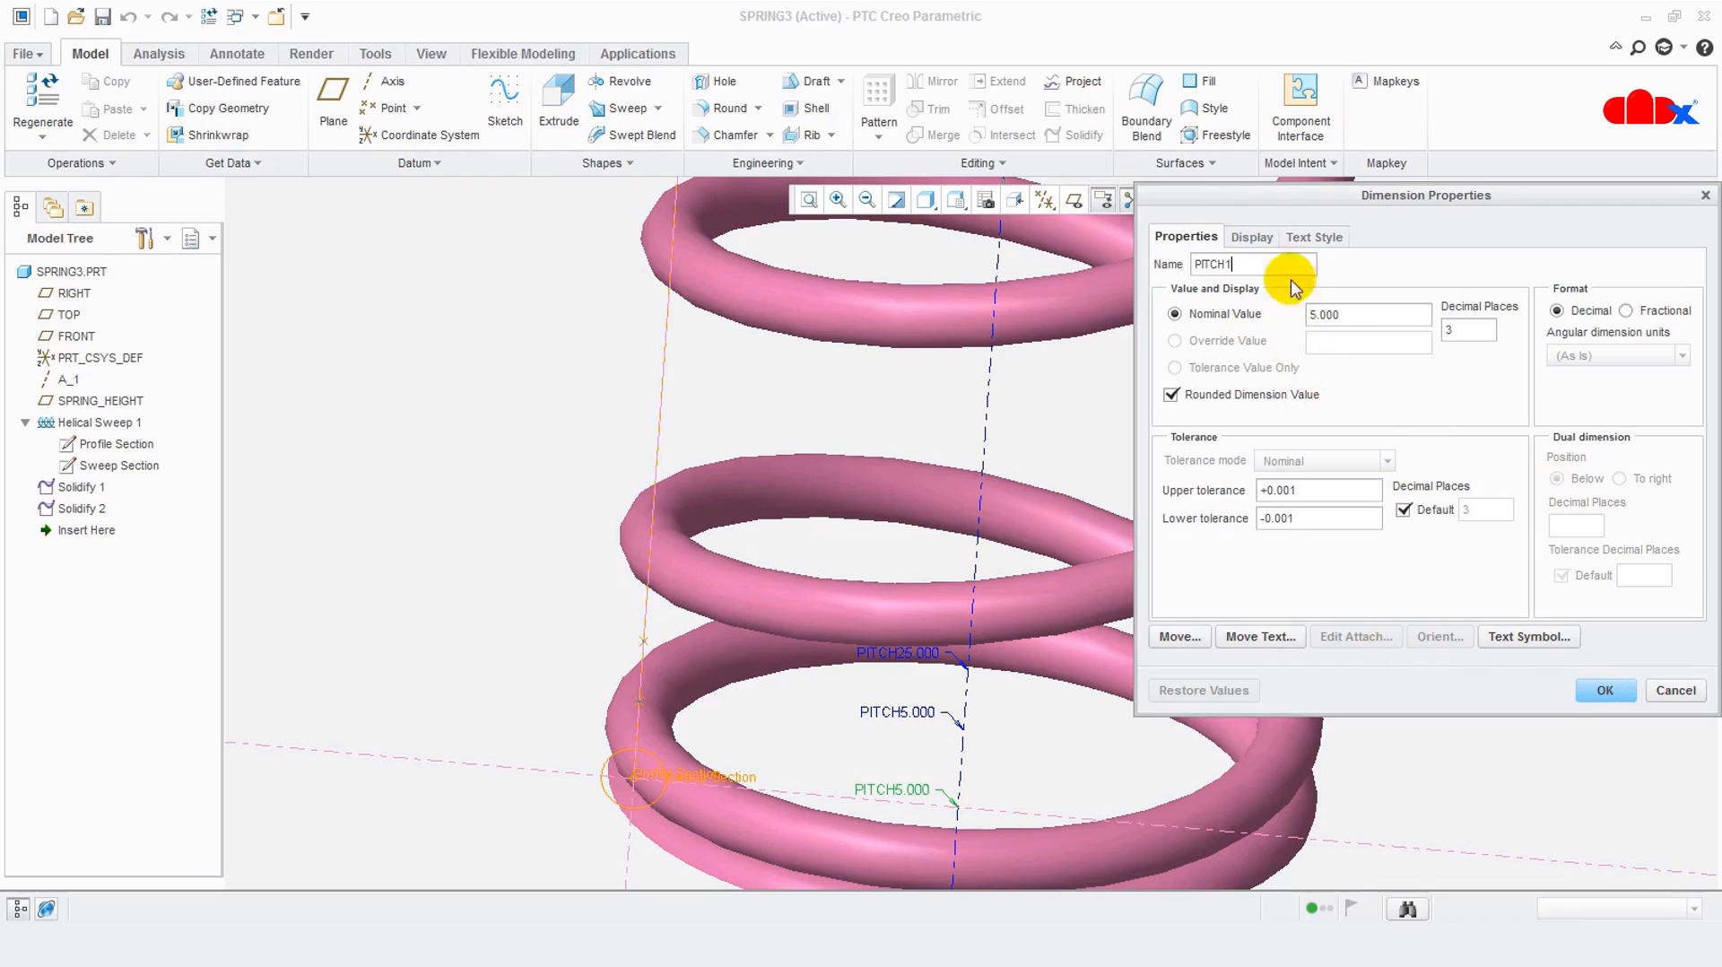
left_click(1251, 236)
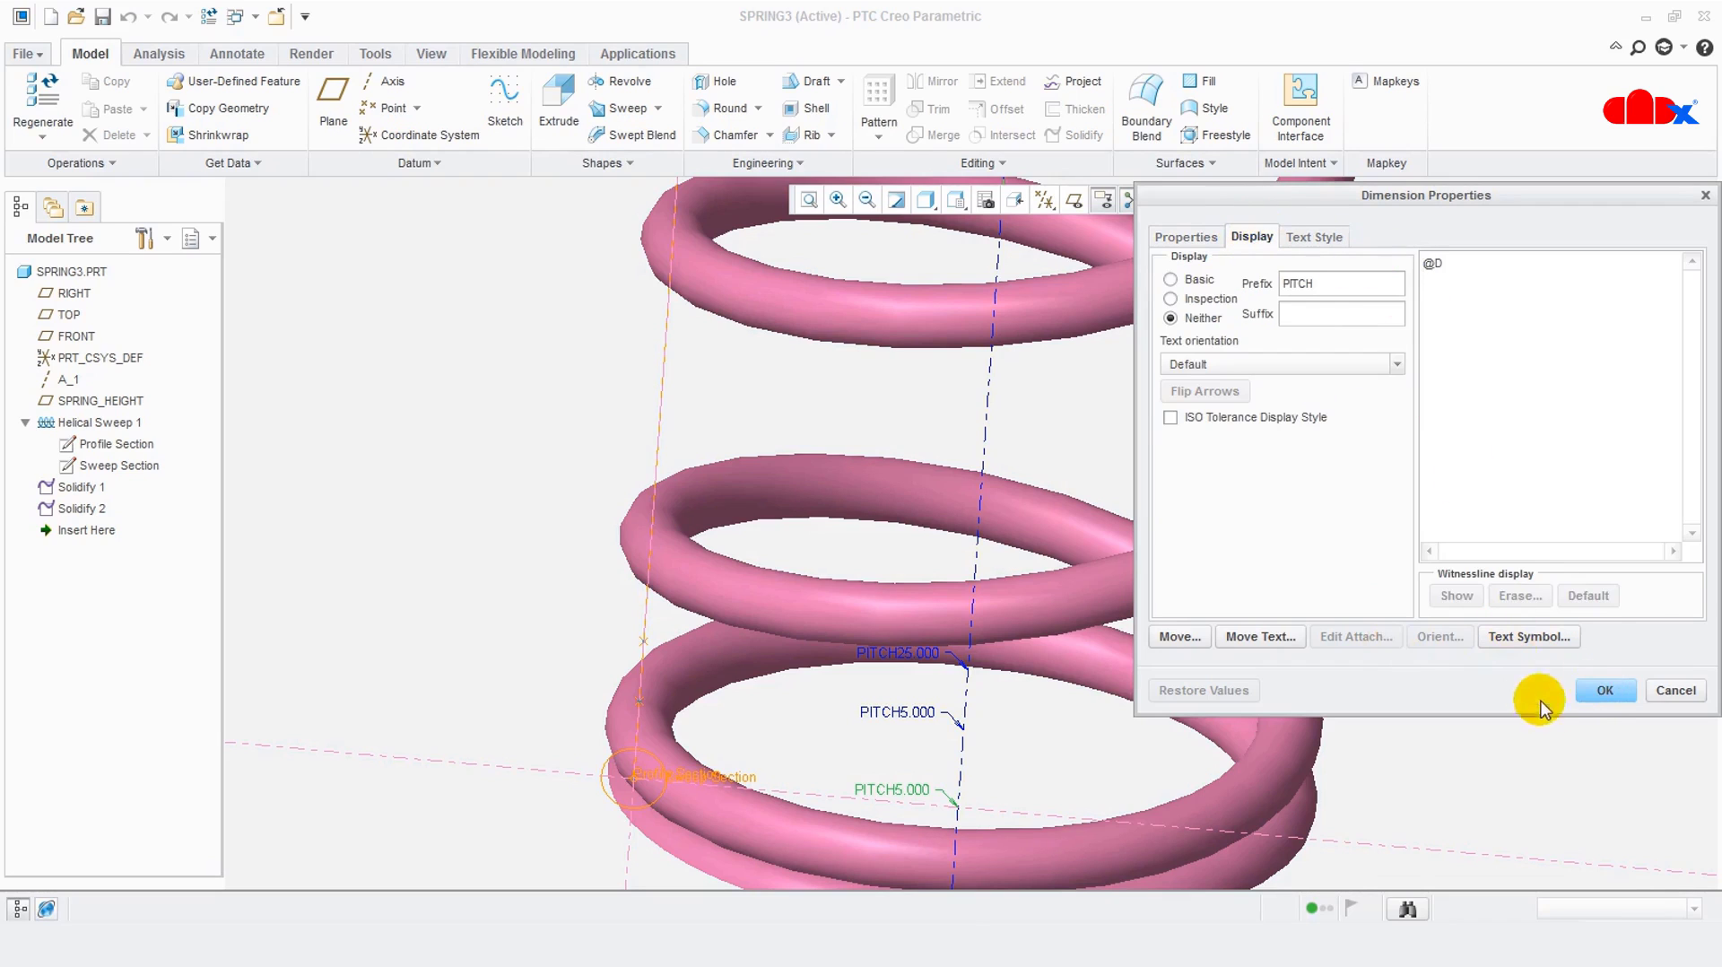
left_click(1601, 696)
Rename the second pitch dimension up from the bottom end of the spring as PITCH2
left_click(923, 710)
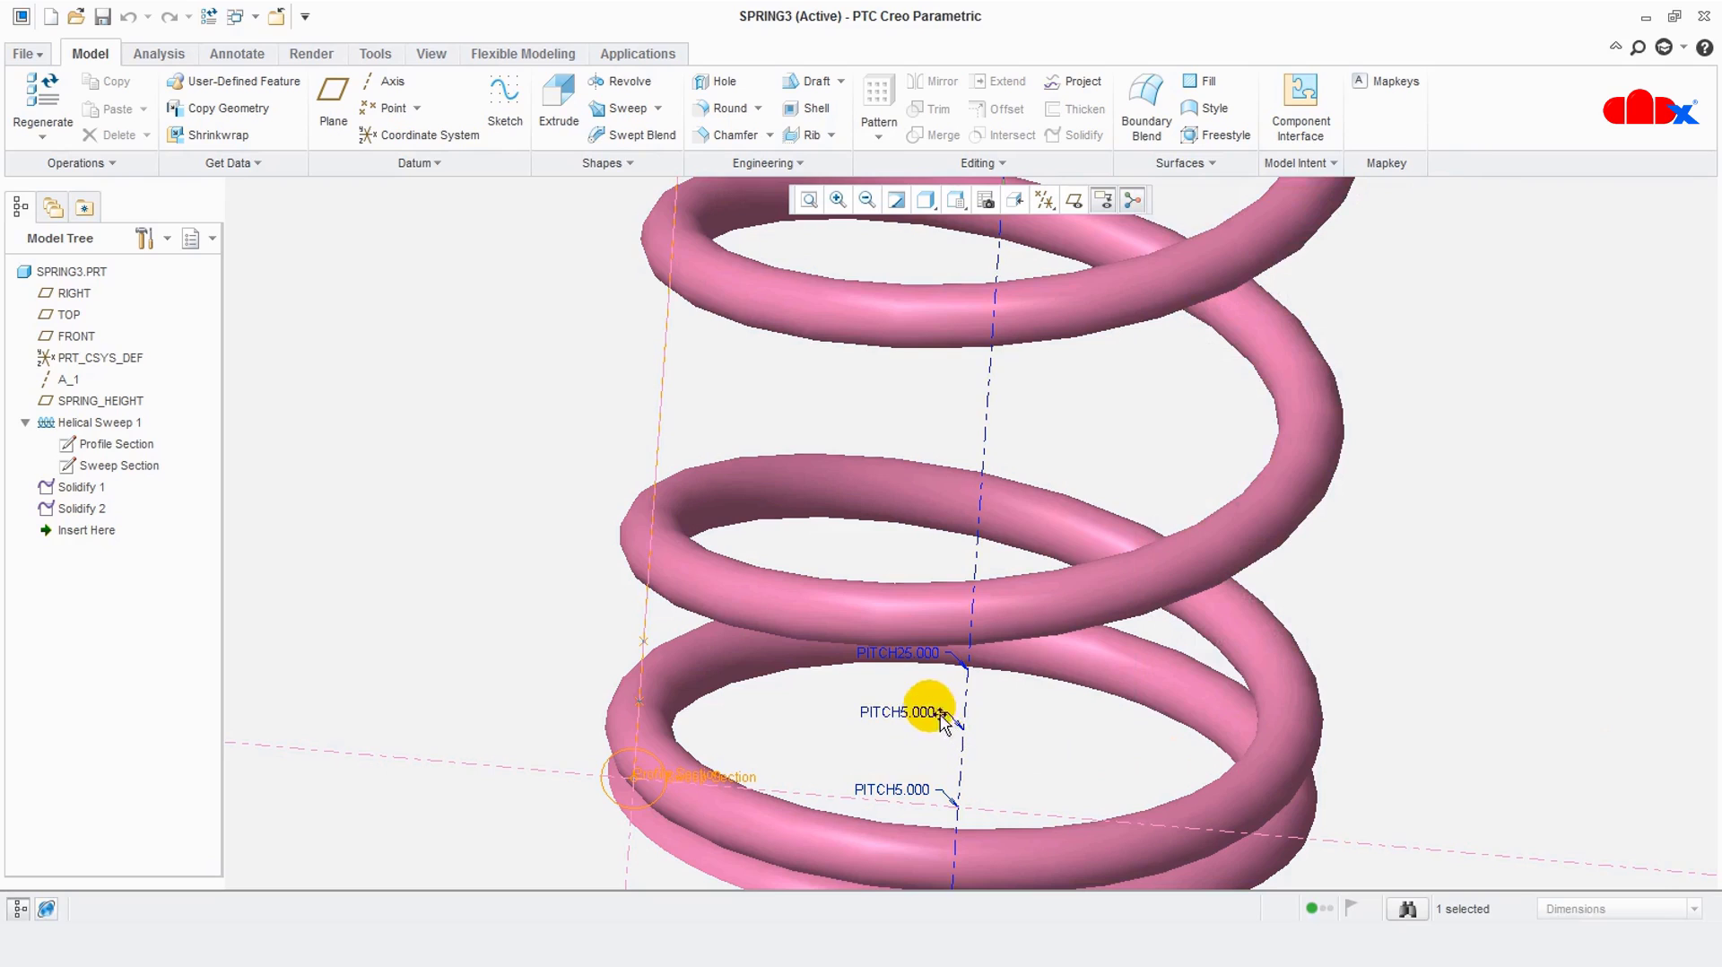
right_click_drag(910, 721, 927, 763)
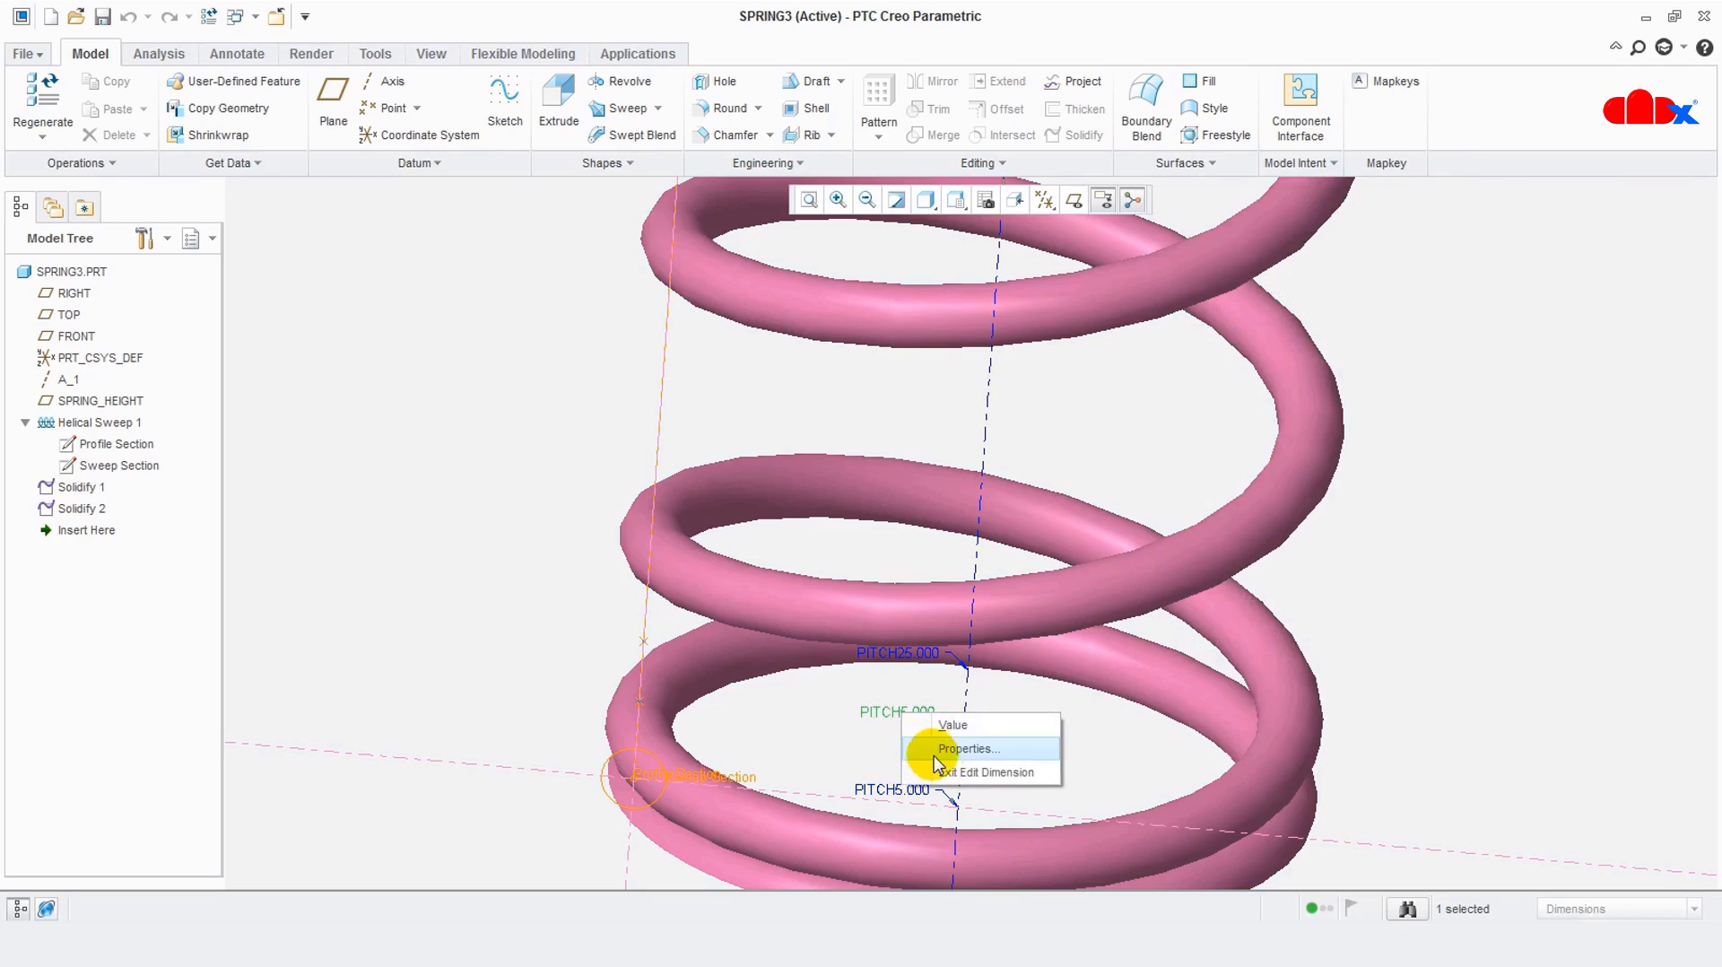
left_click(937, 750)
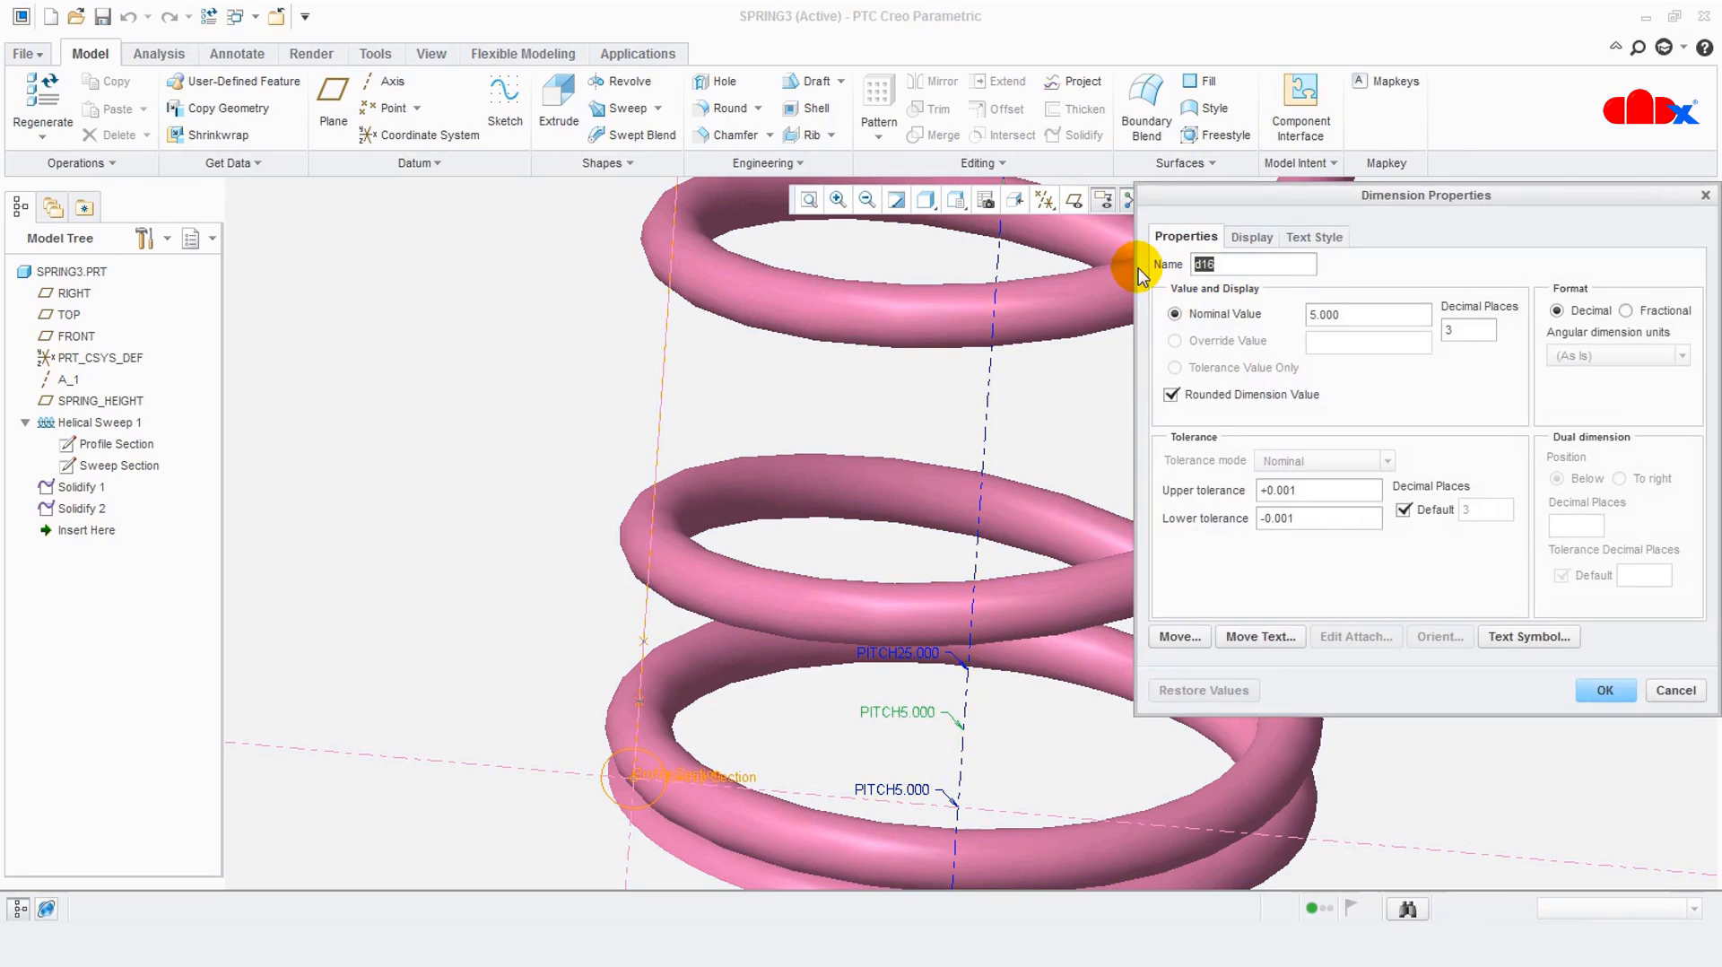
type("PITCH")
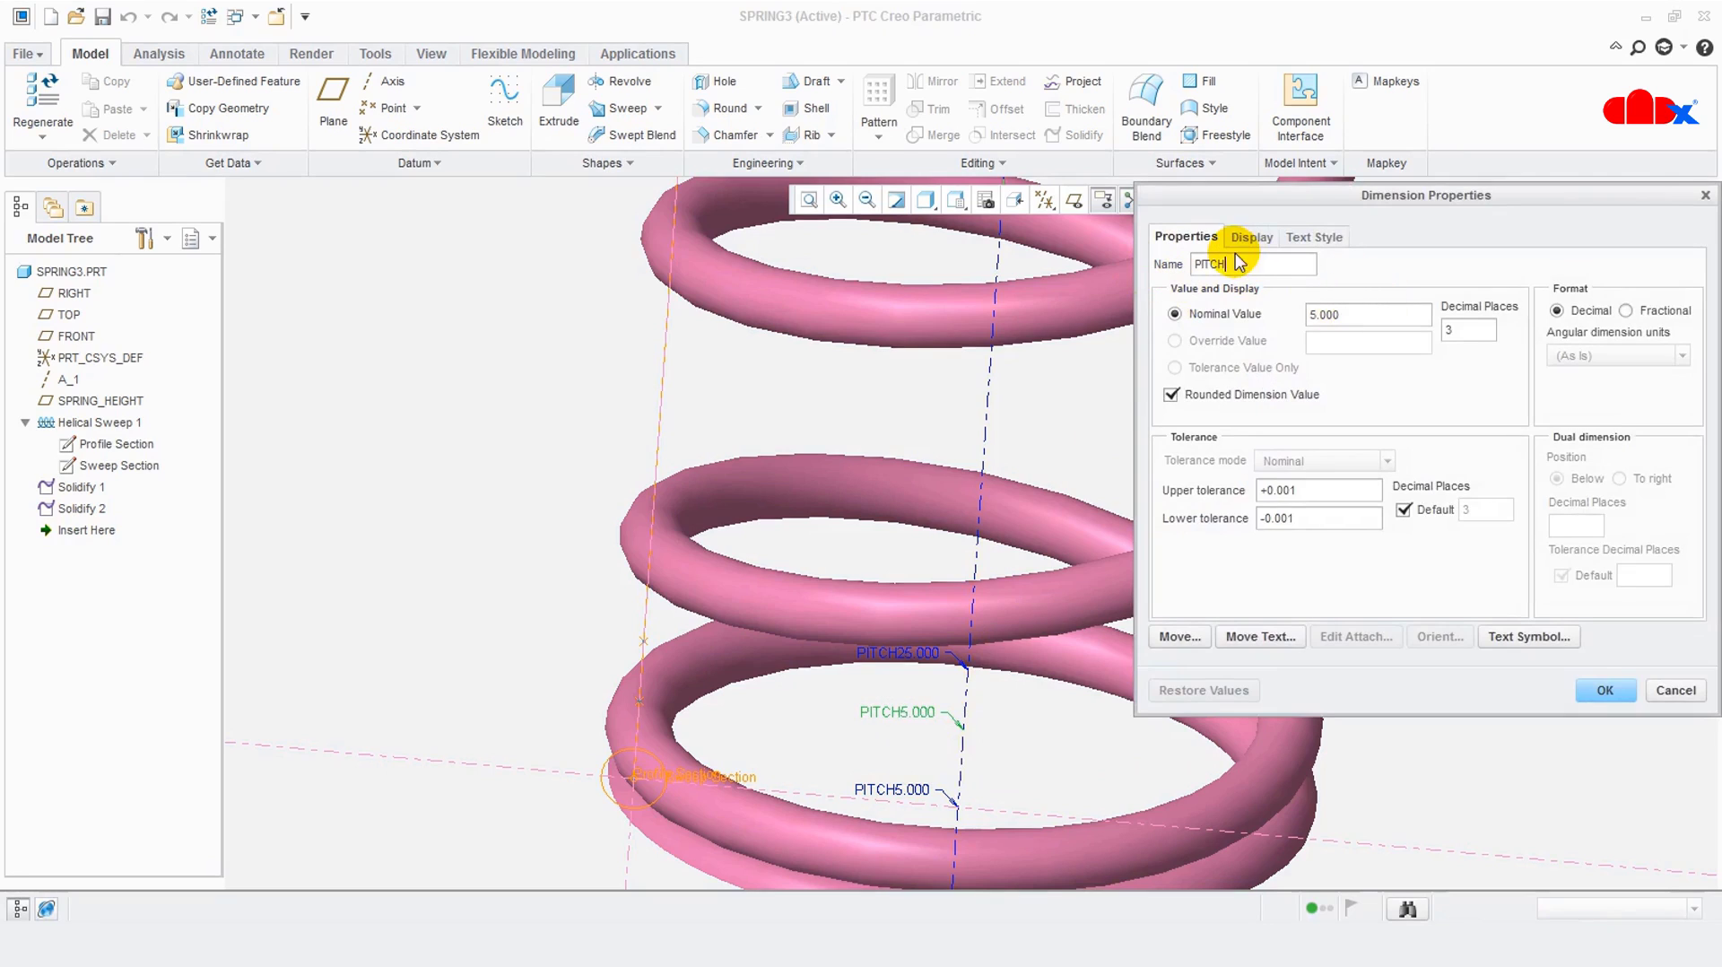
double_click(1249, 271)
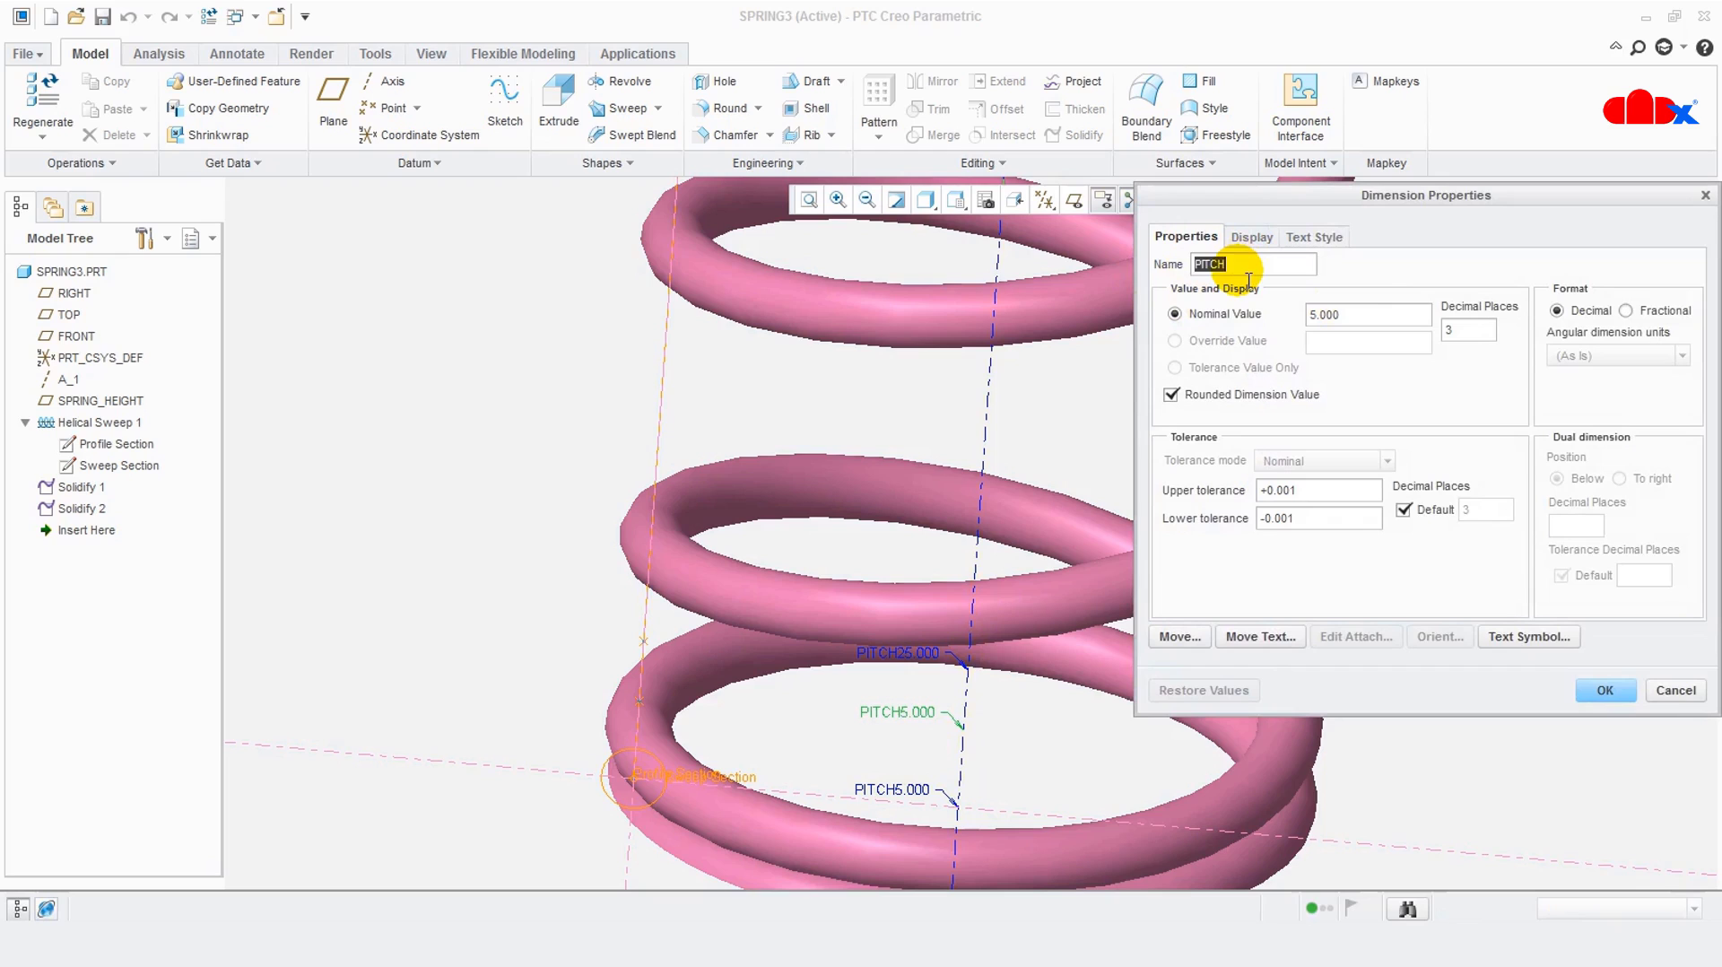
left_click(1251, 266)
type("2")
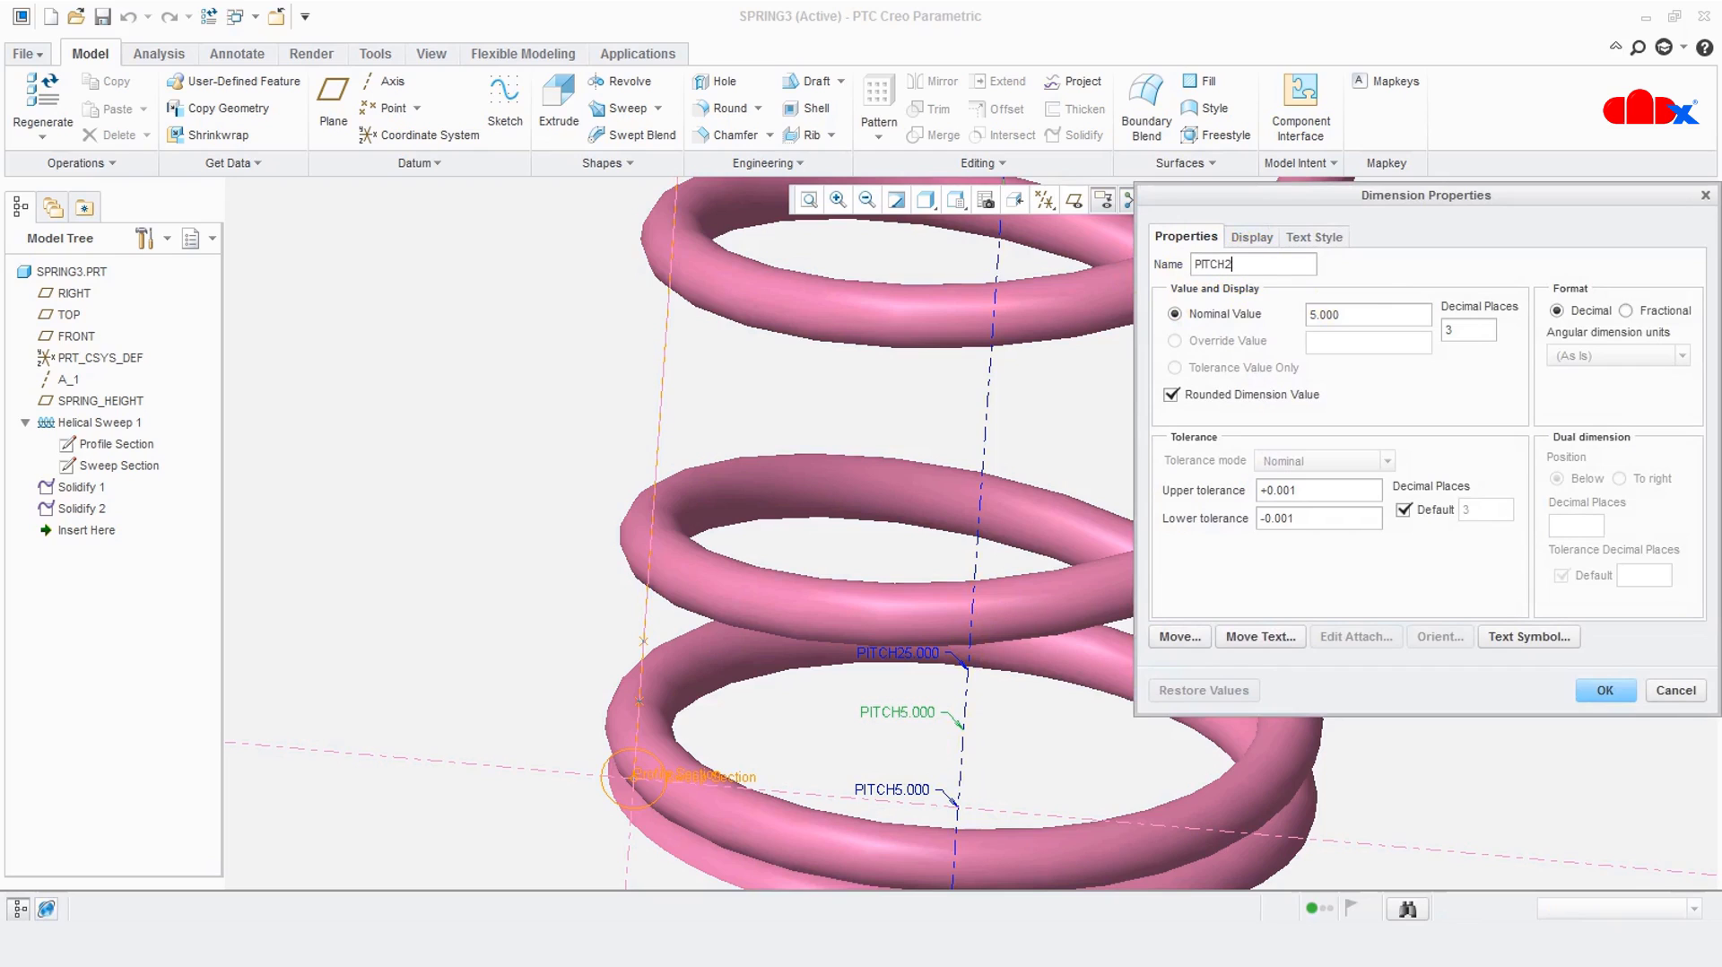
left_click(1601, 691)
left_click(929, 665)
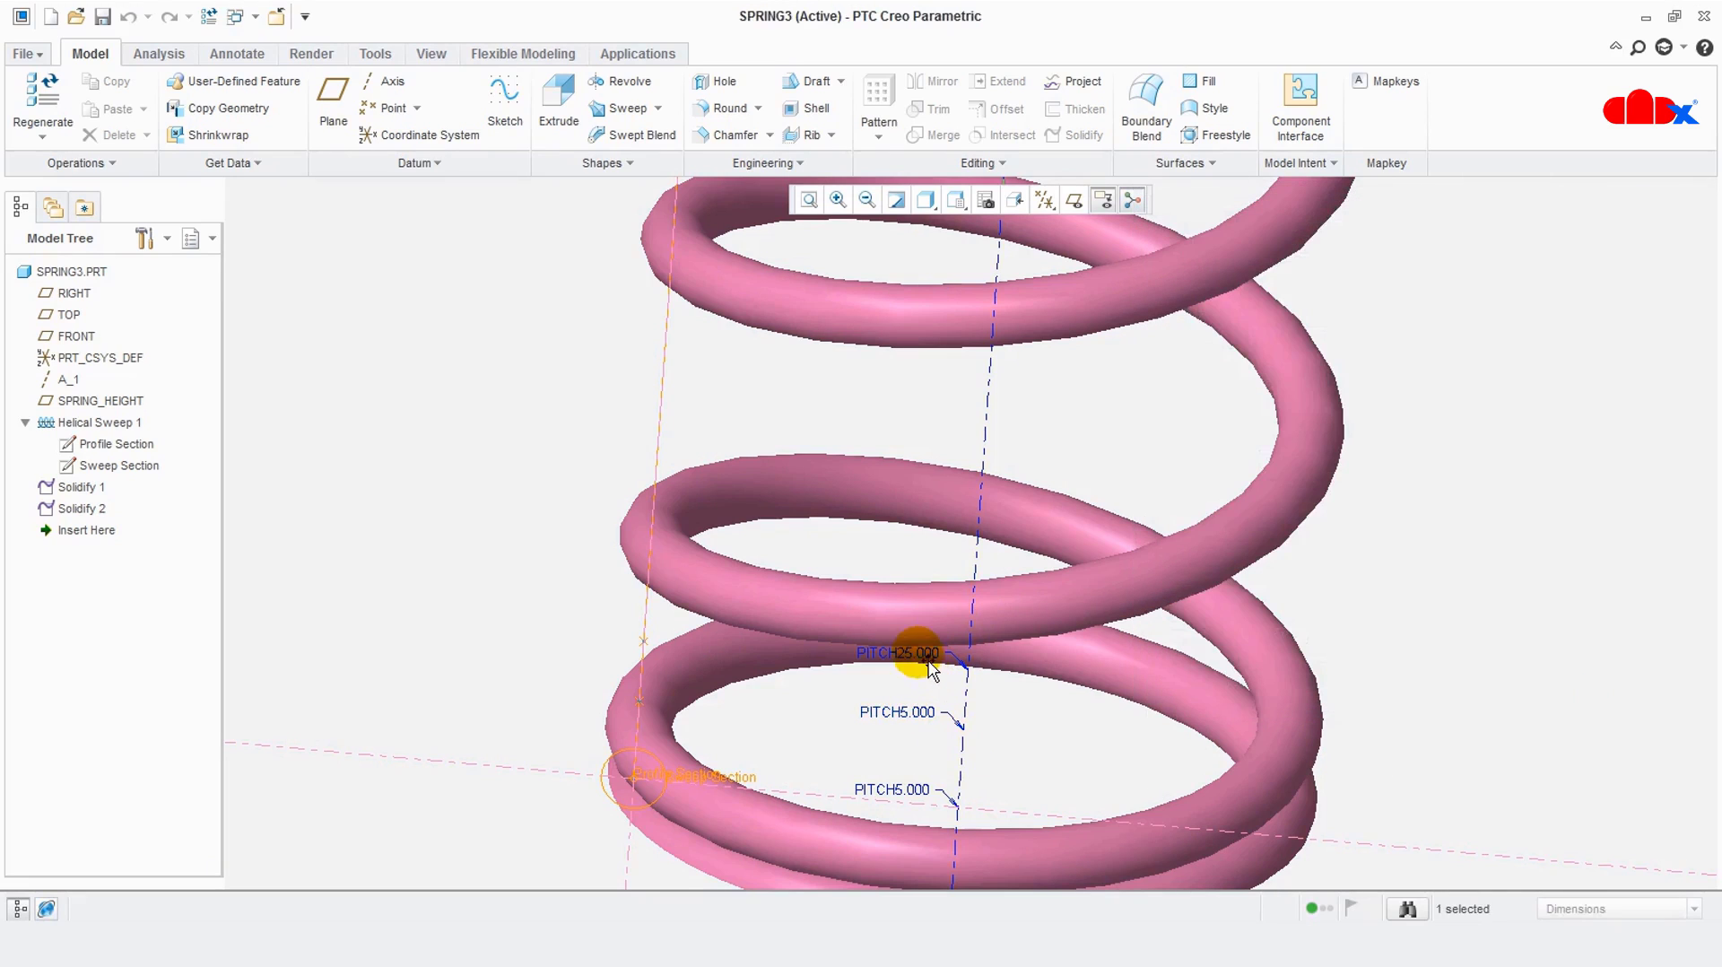
right_click(927, 660)
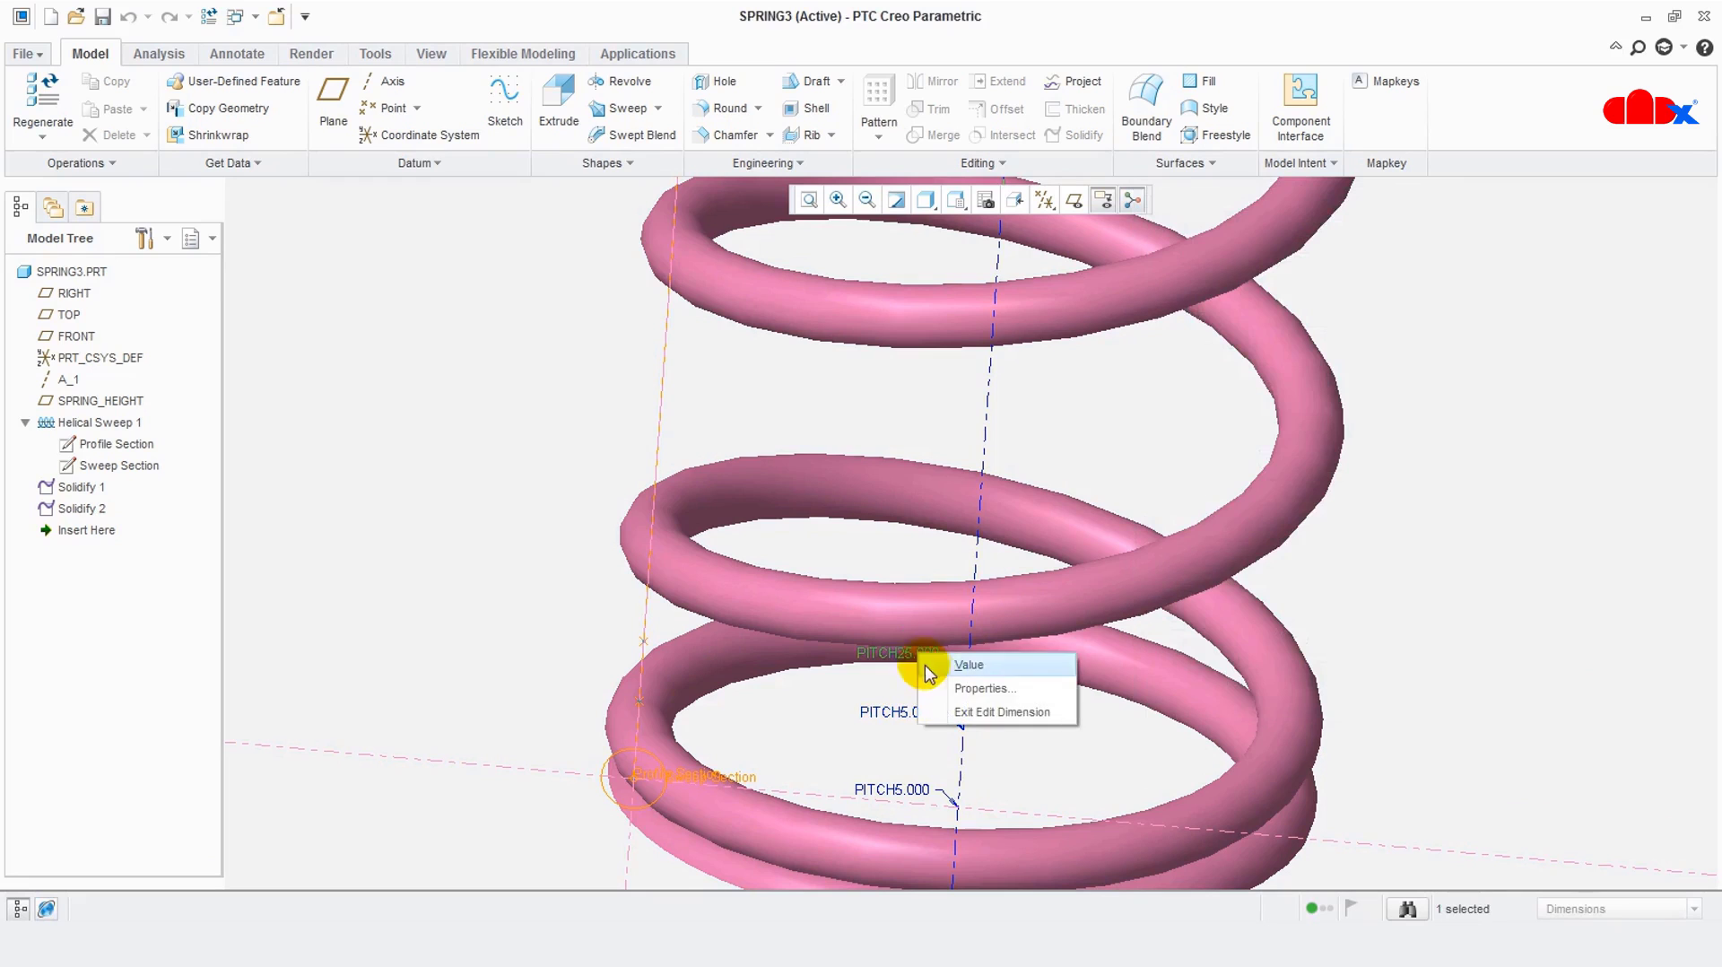
left_click(881, 782)
Rename the second pitch dimension down from the top end of the spring as PITCH3
scroll(980, 730, "down", 5)
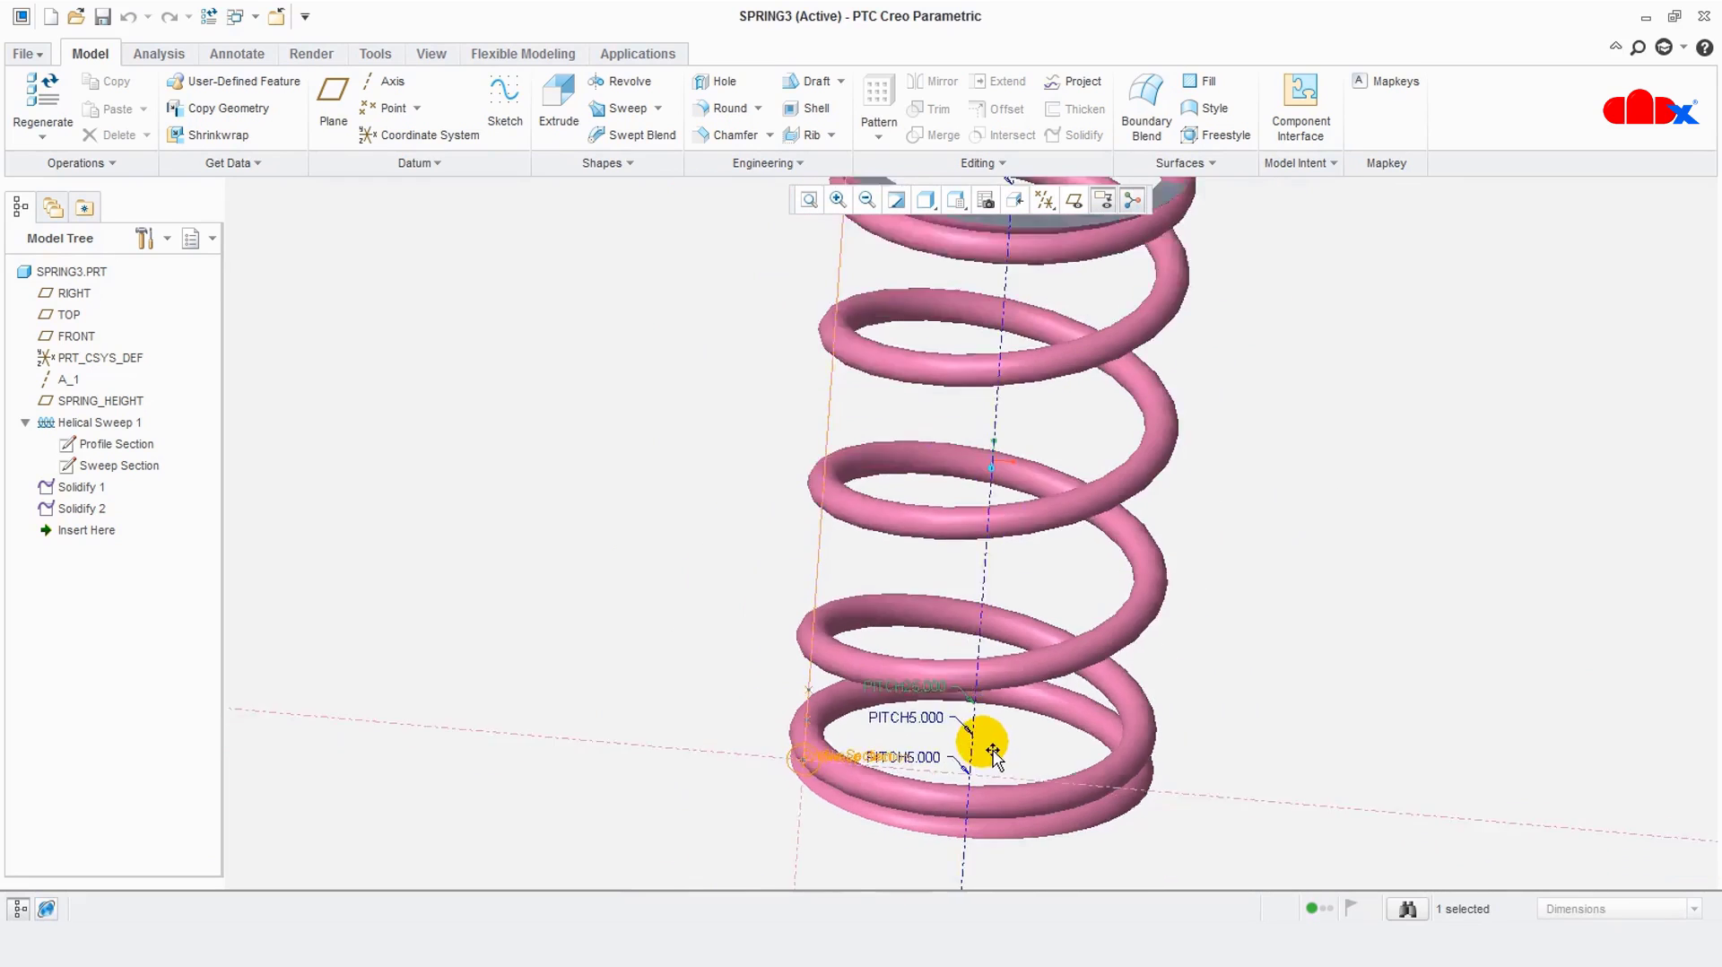
middle_click_drag(987, 738, 1027, 408)
scroll(976, 373, "up", 3)
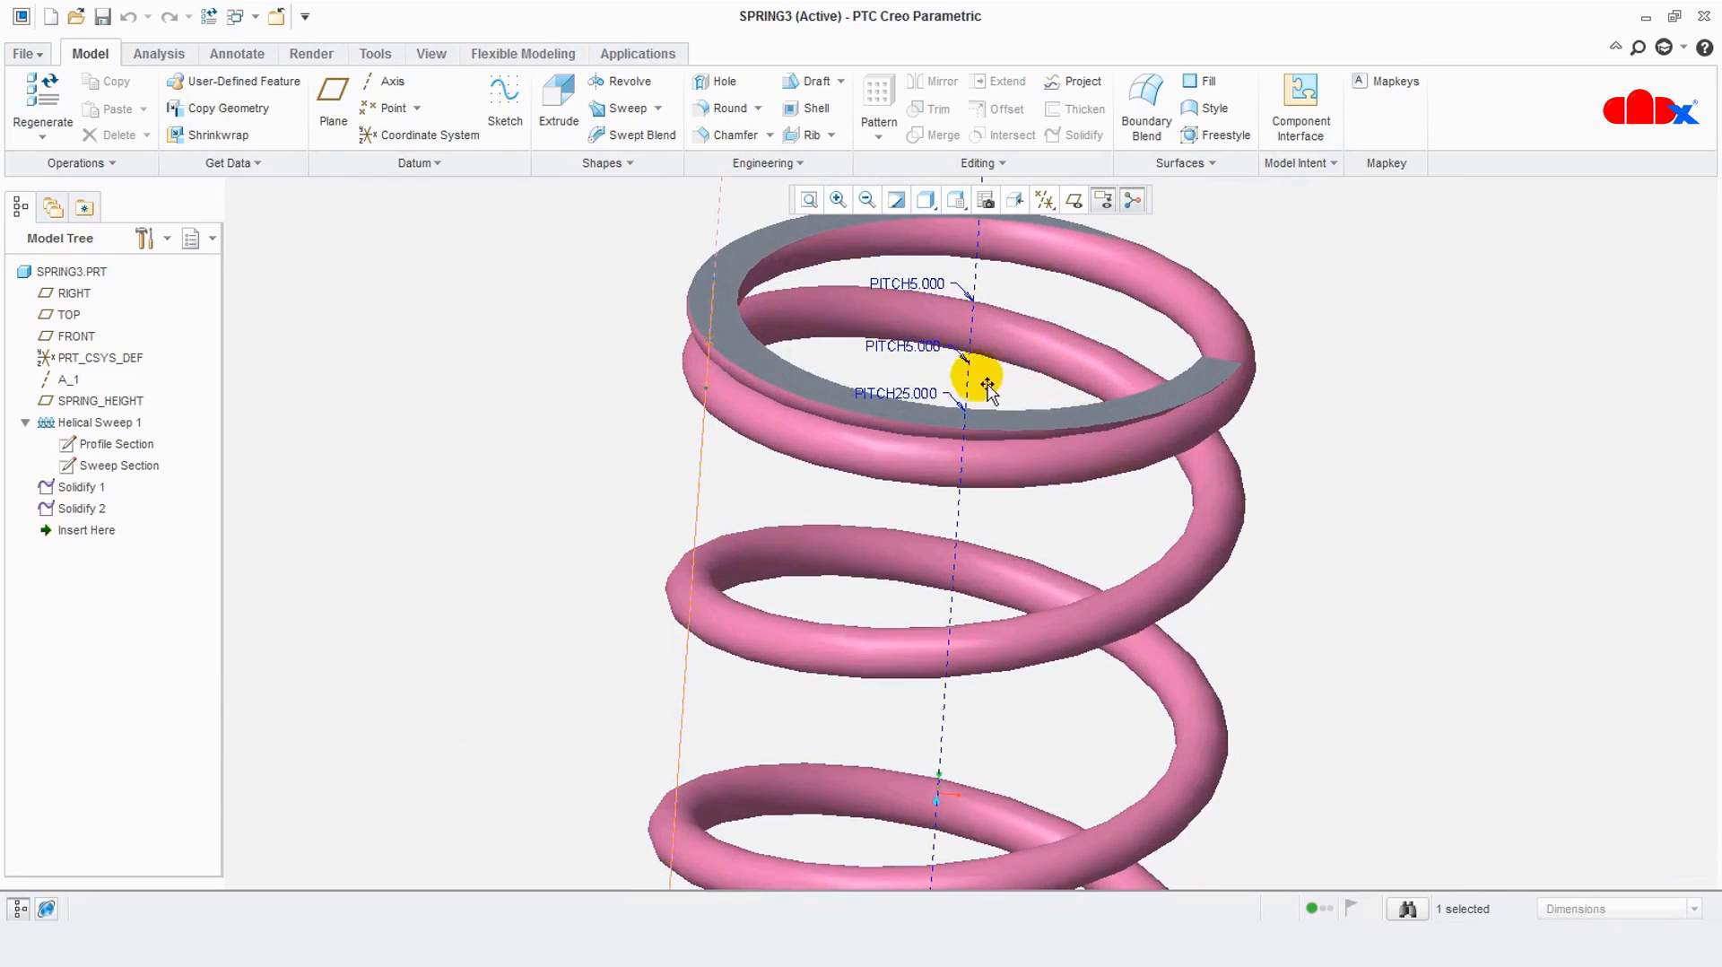
right_click(934, 357)
left_click(988, 388)
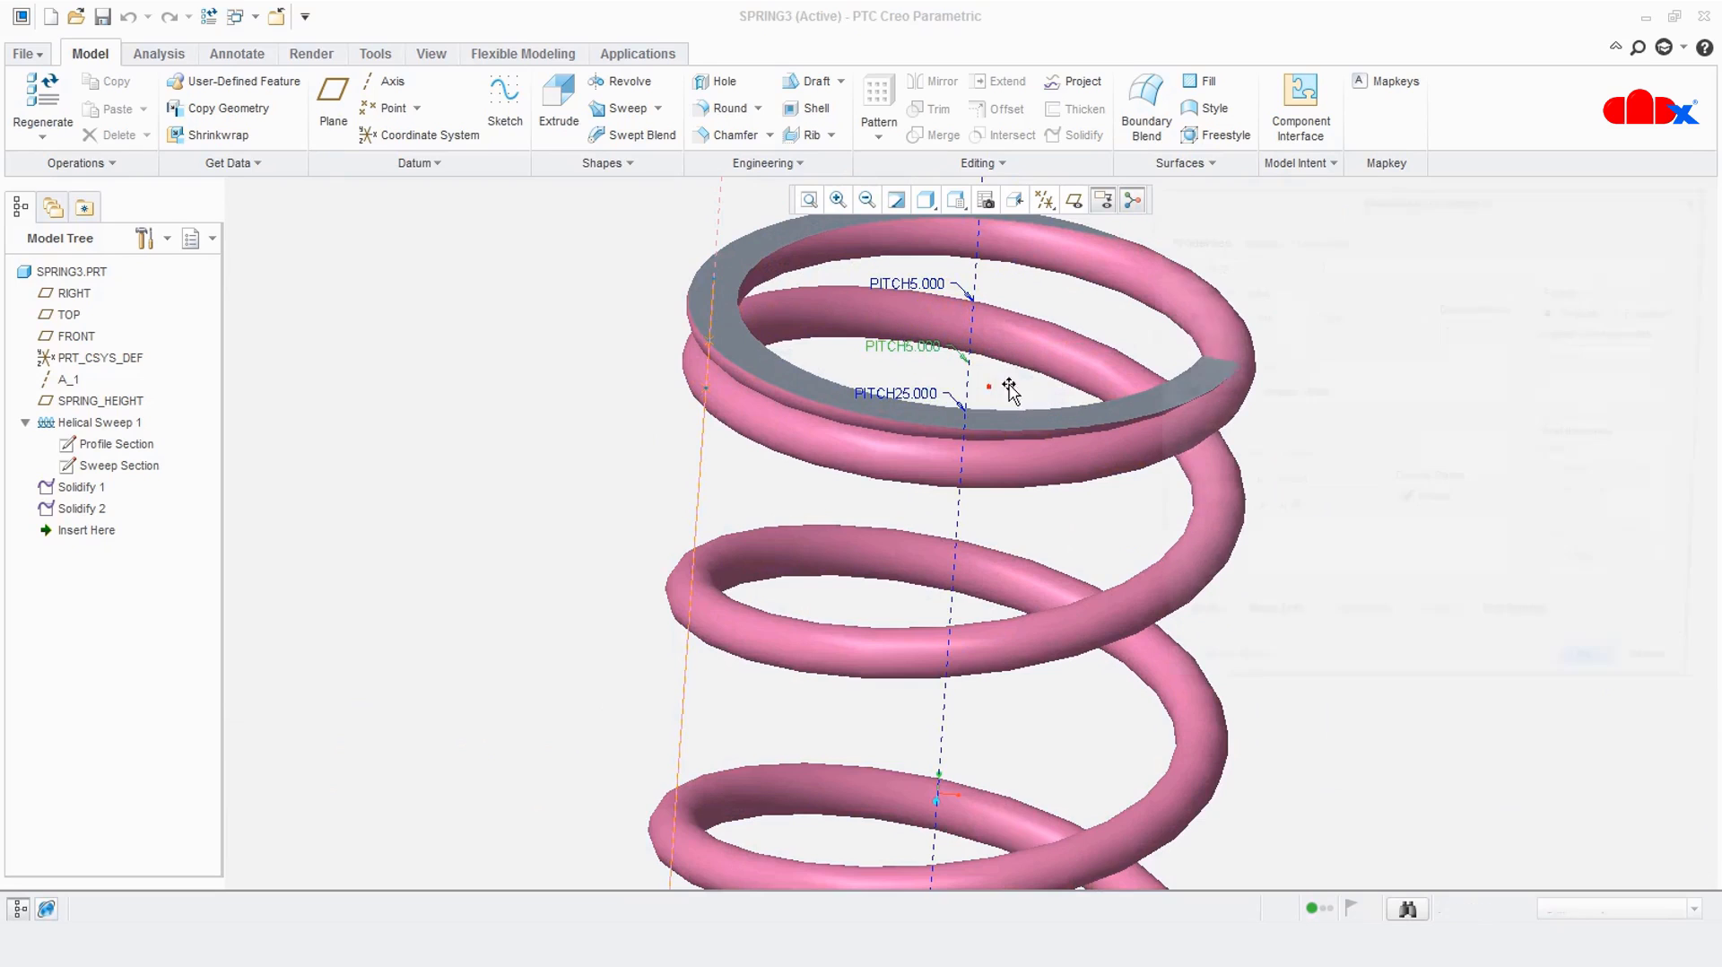
left_click_drag(1247, 270, 1077, 271)
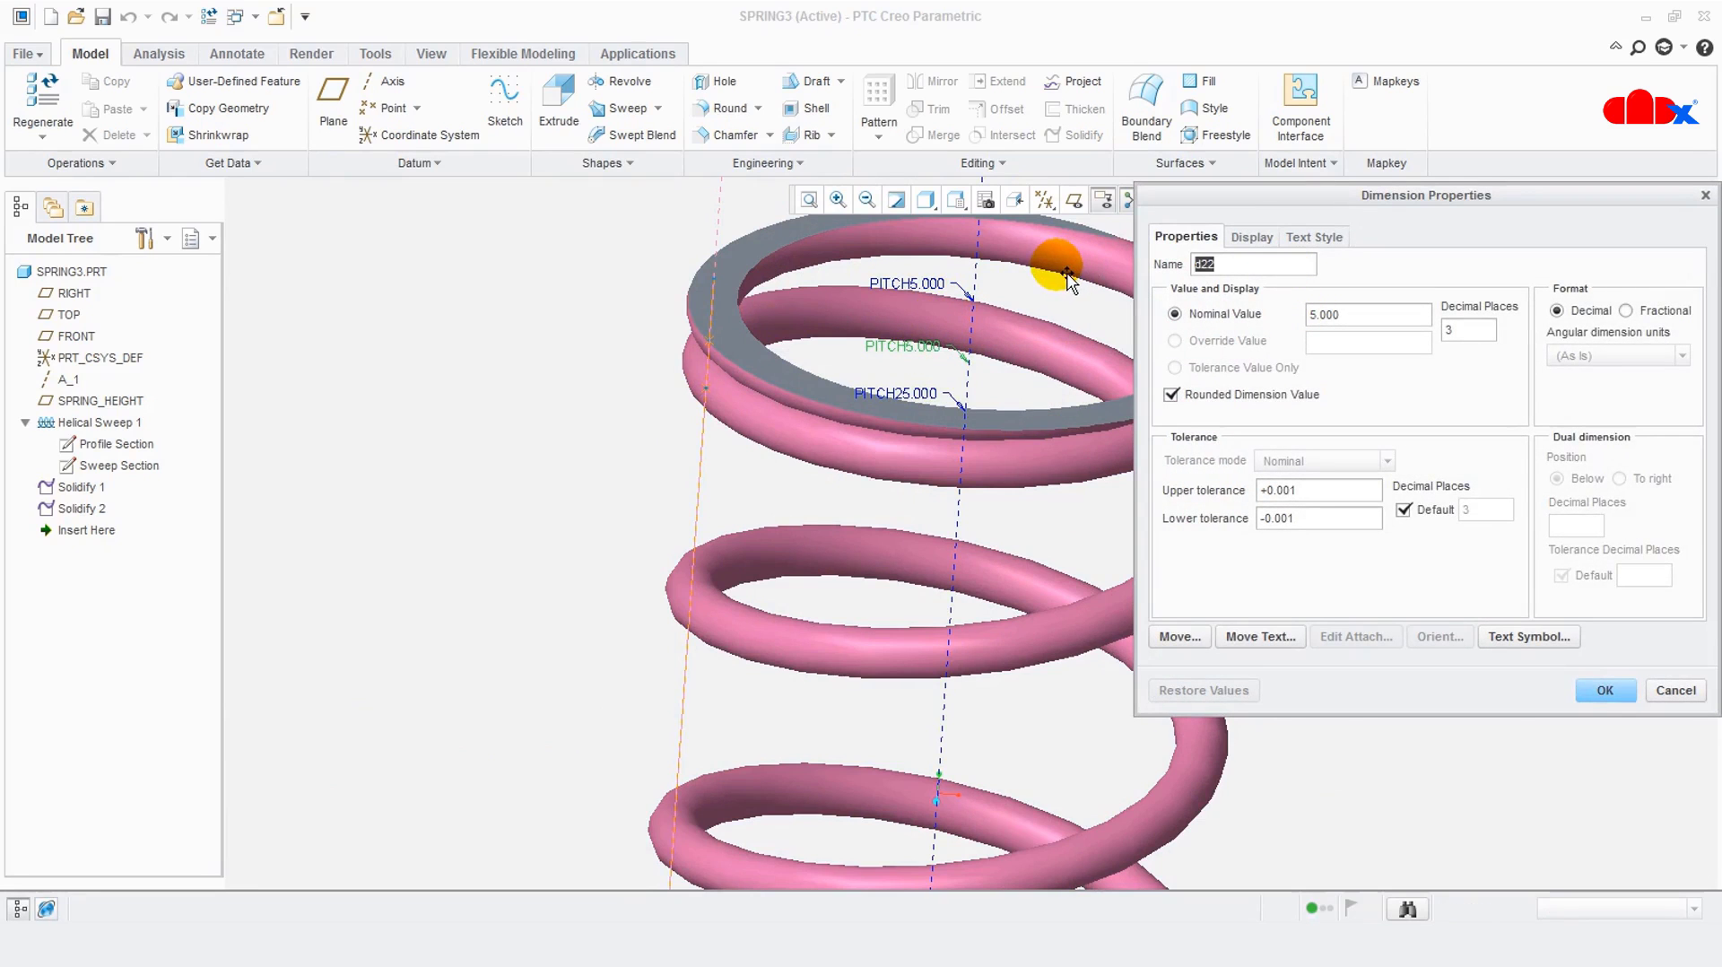
type("PITCH3")
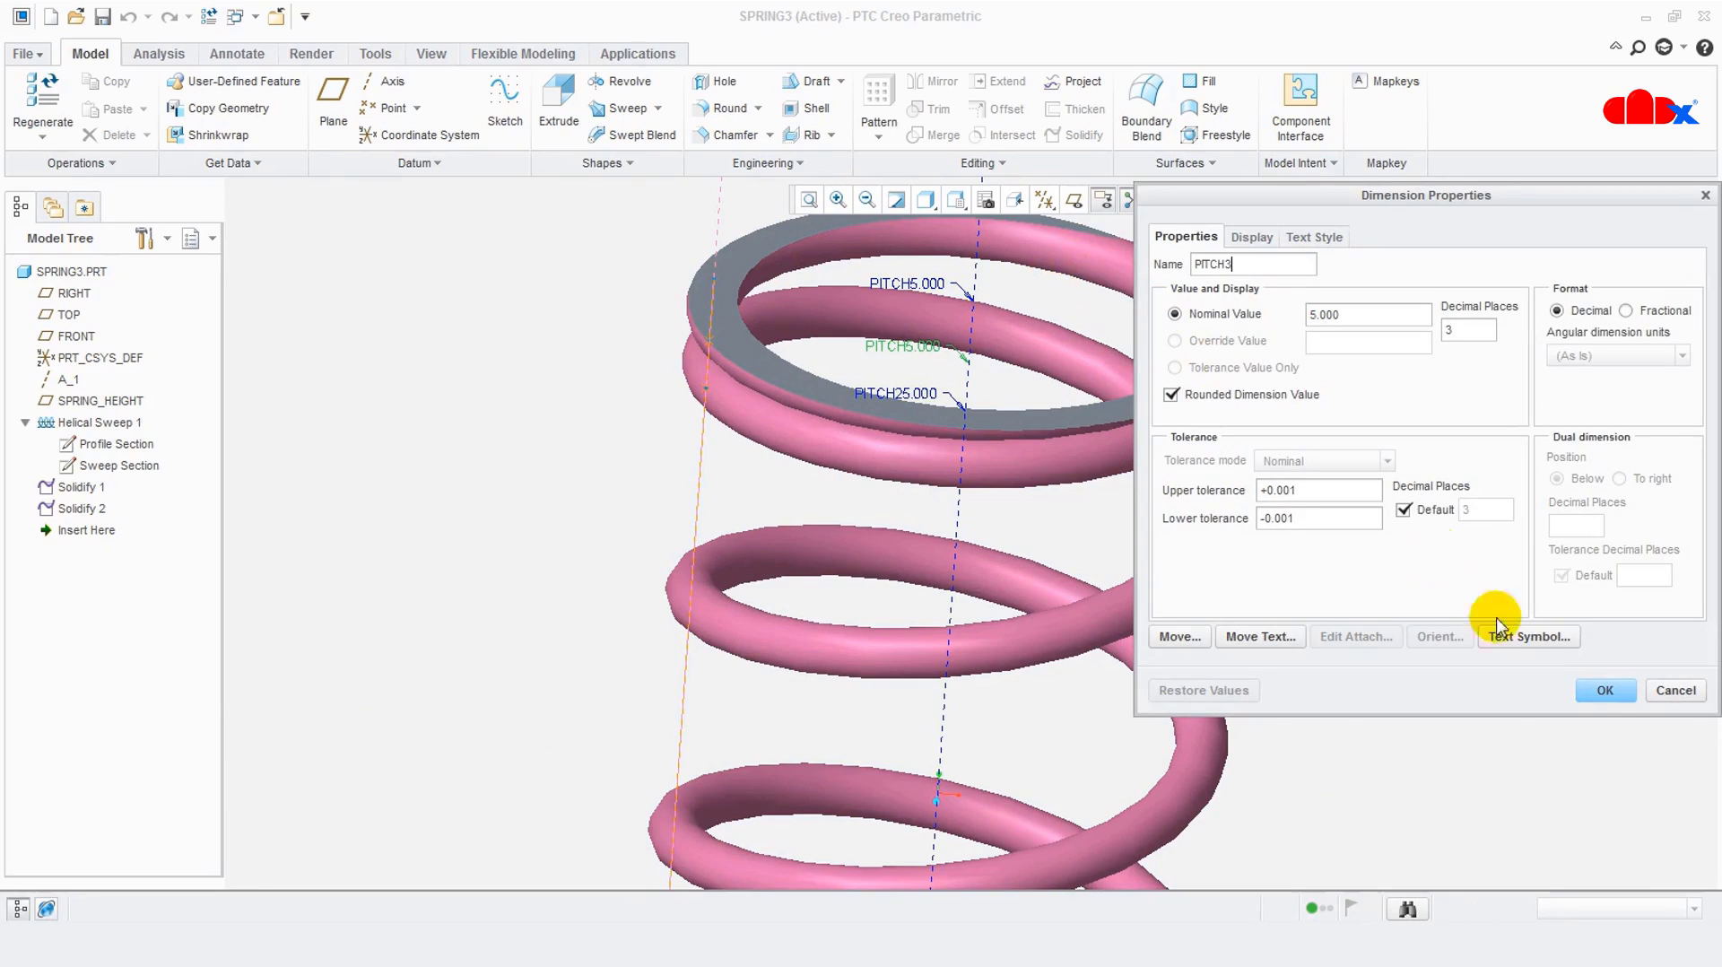
left_click(1602, 693)
left_click(908, 285)
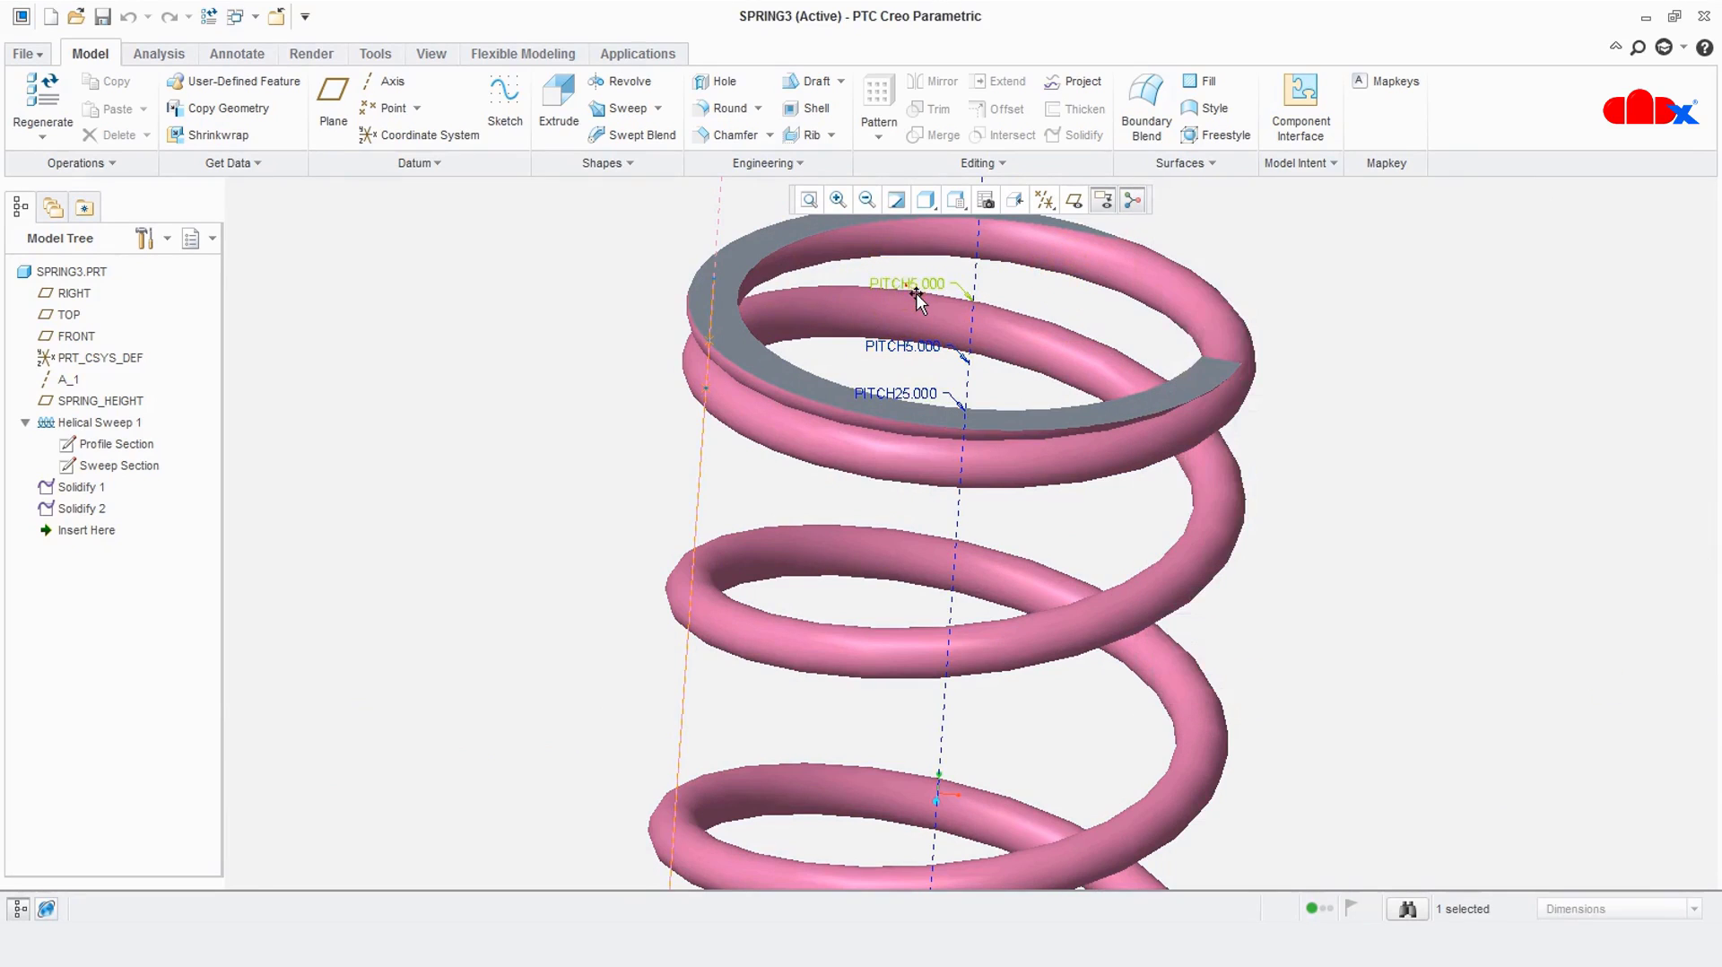
right_click(907, 287)
left_click(972, 388)
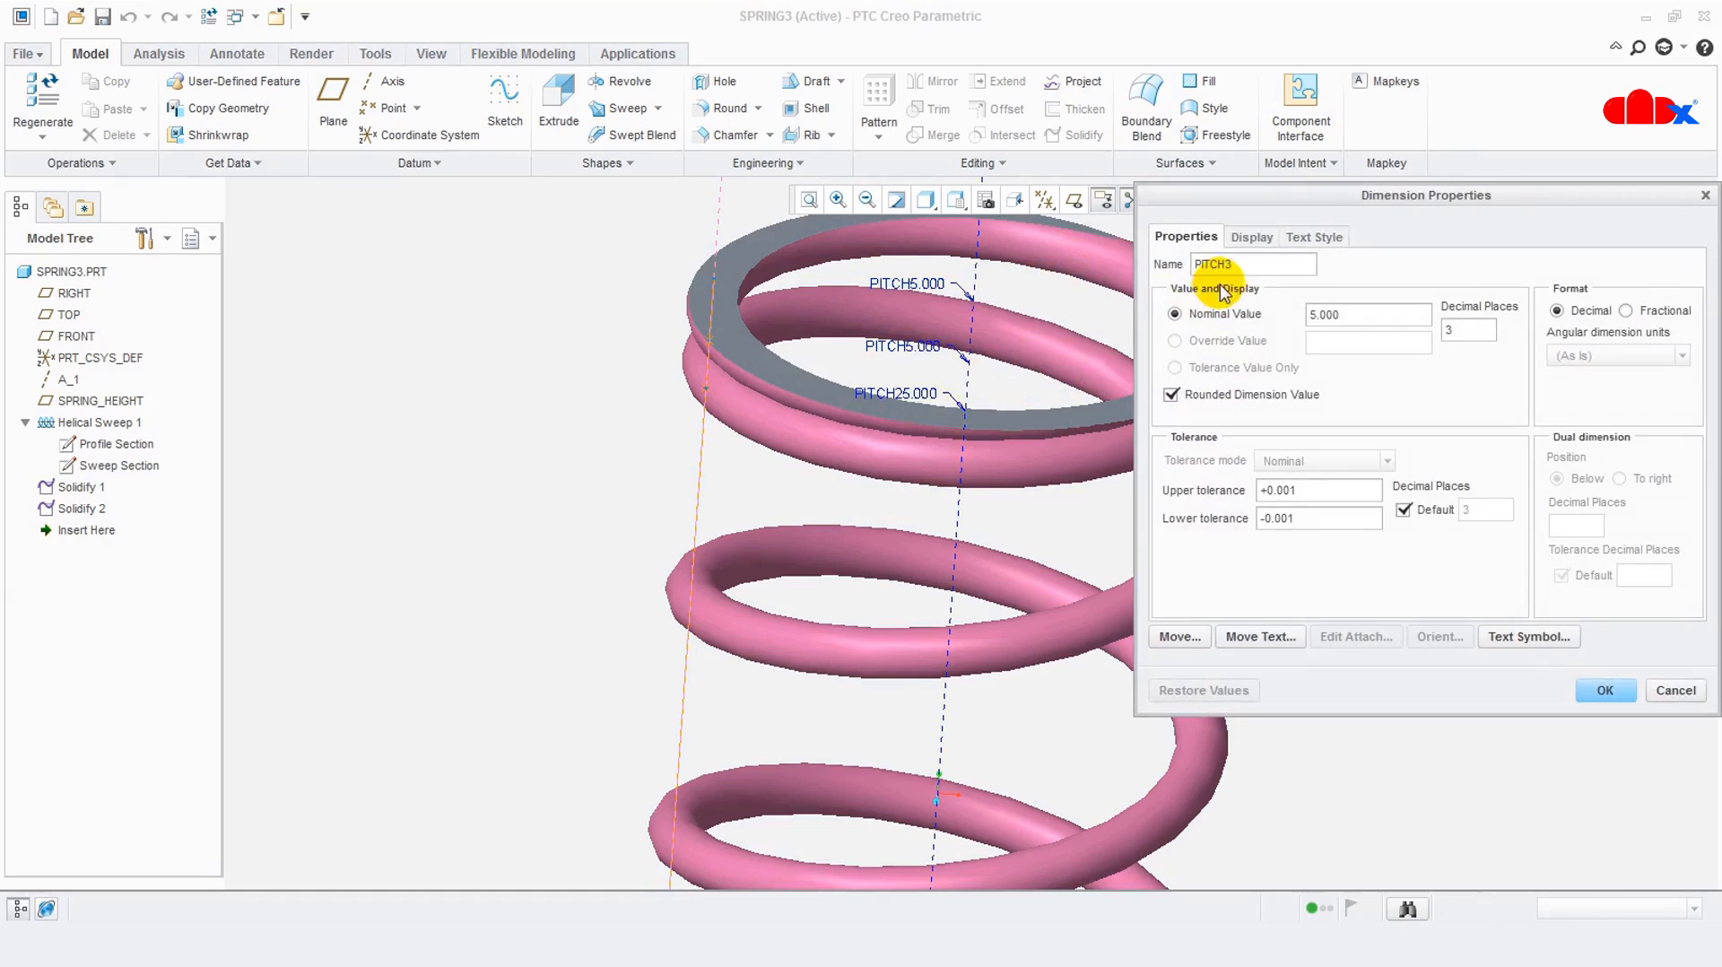
left_click(1604, 691)
Rename the uppermost pitch dimension at the top end of the spring as PITCH4
left_click(938, 287)
right_click(930, 282)
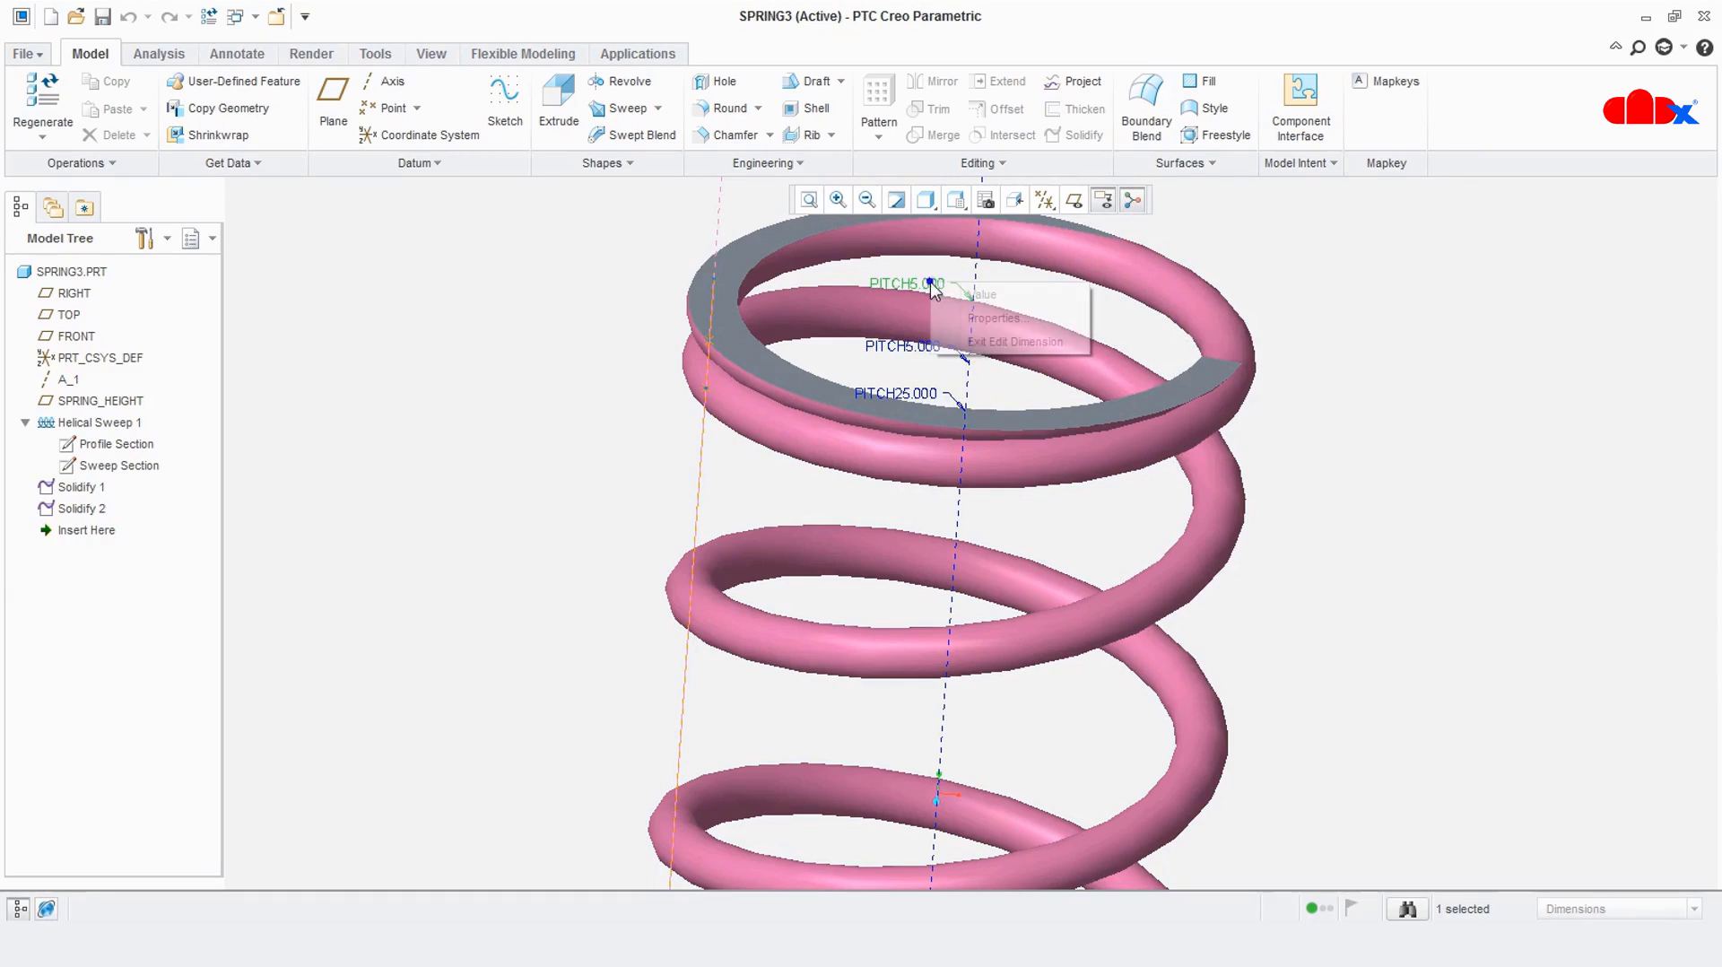
left_click(987, 320)
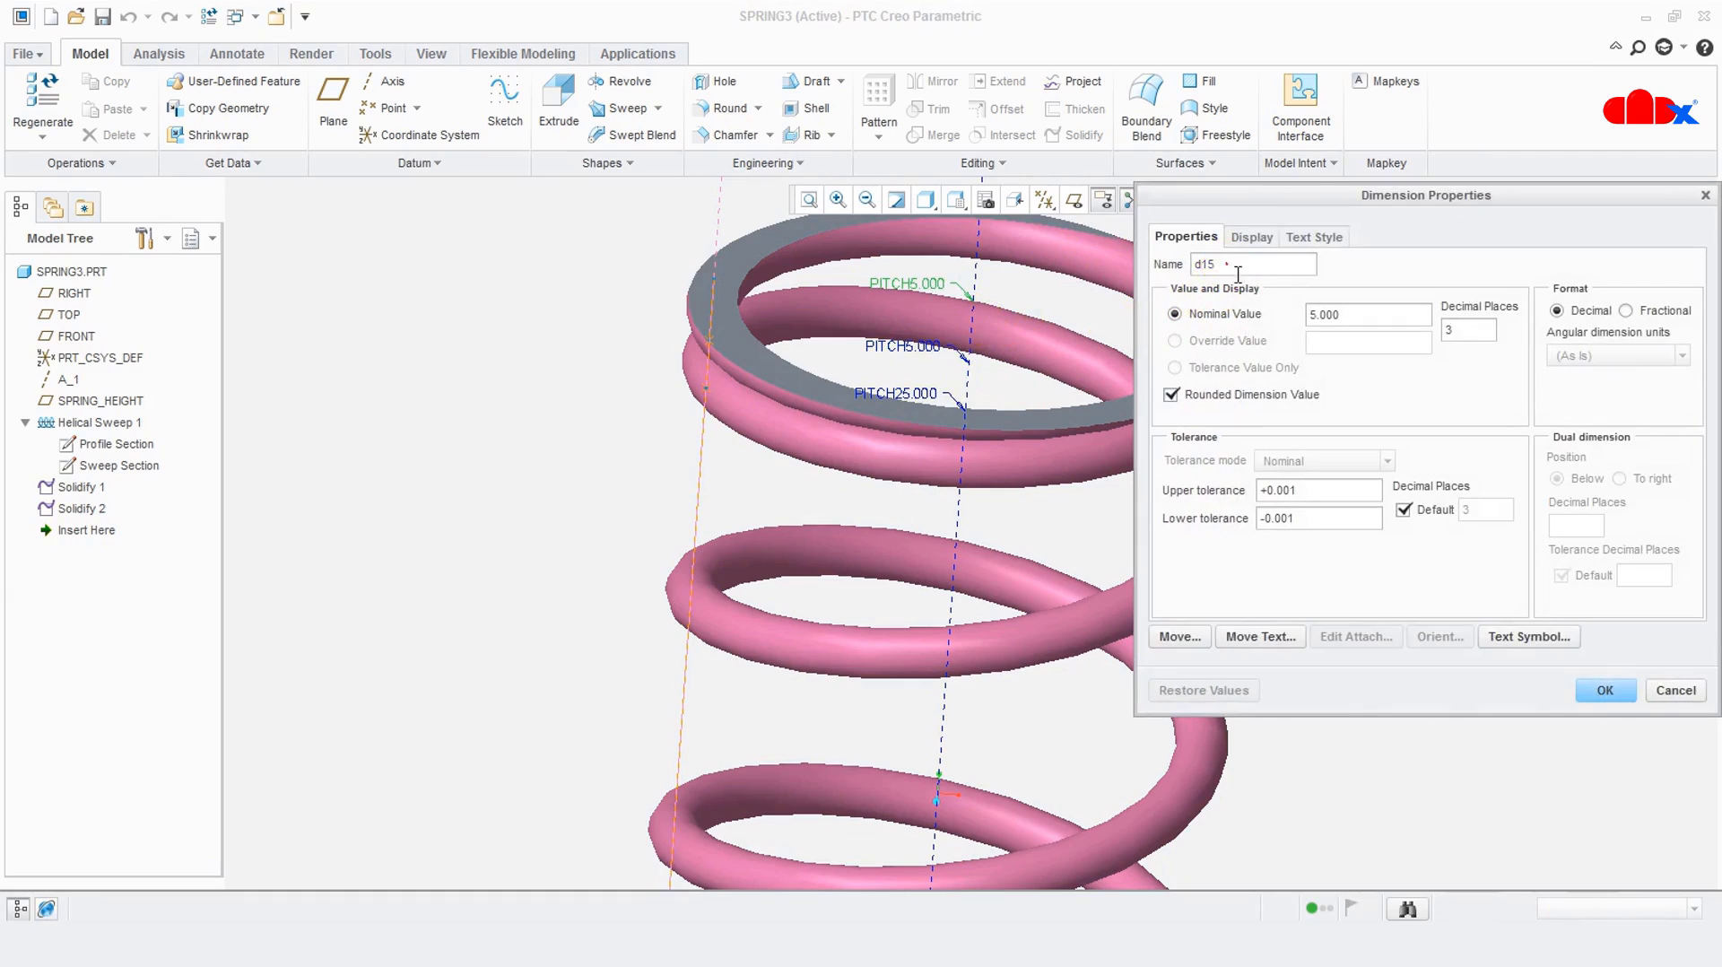
double_click(1227, 264)
type("PITCH")
left_click(1087, 269)
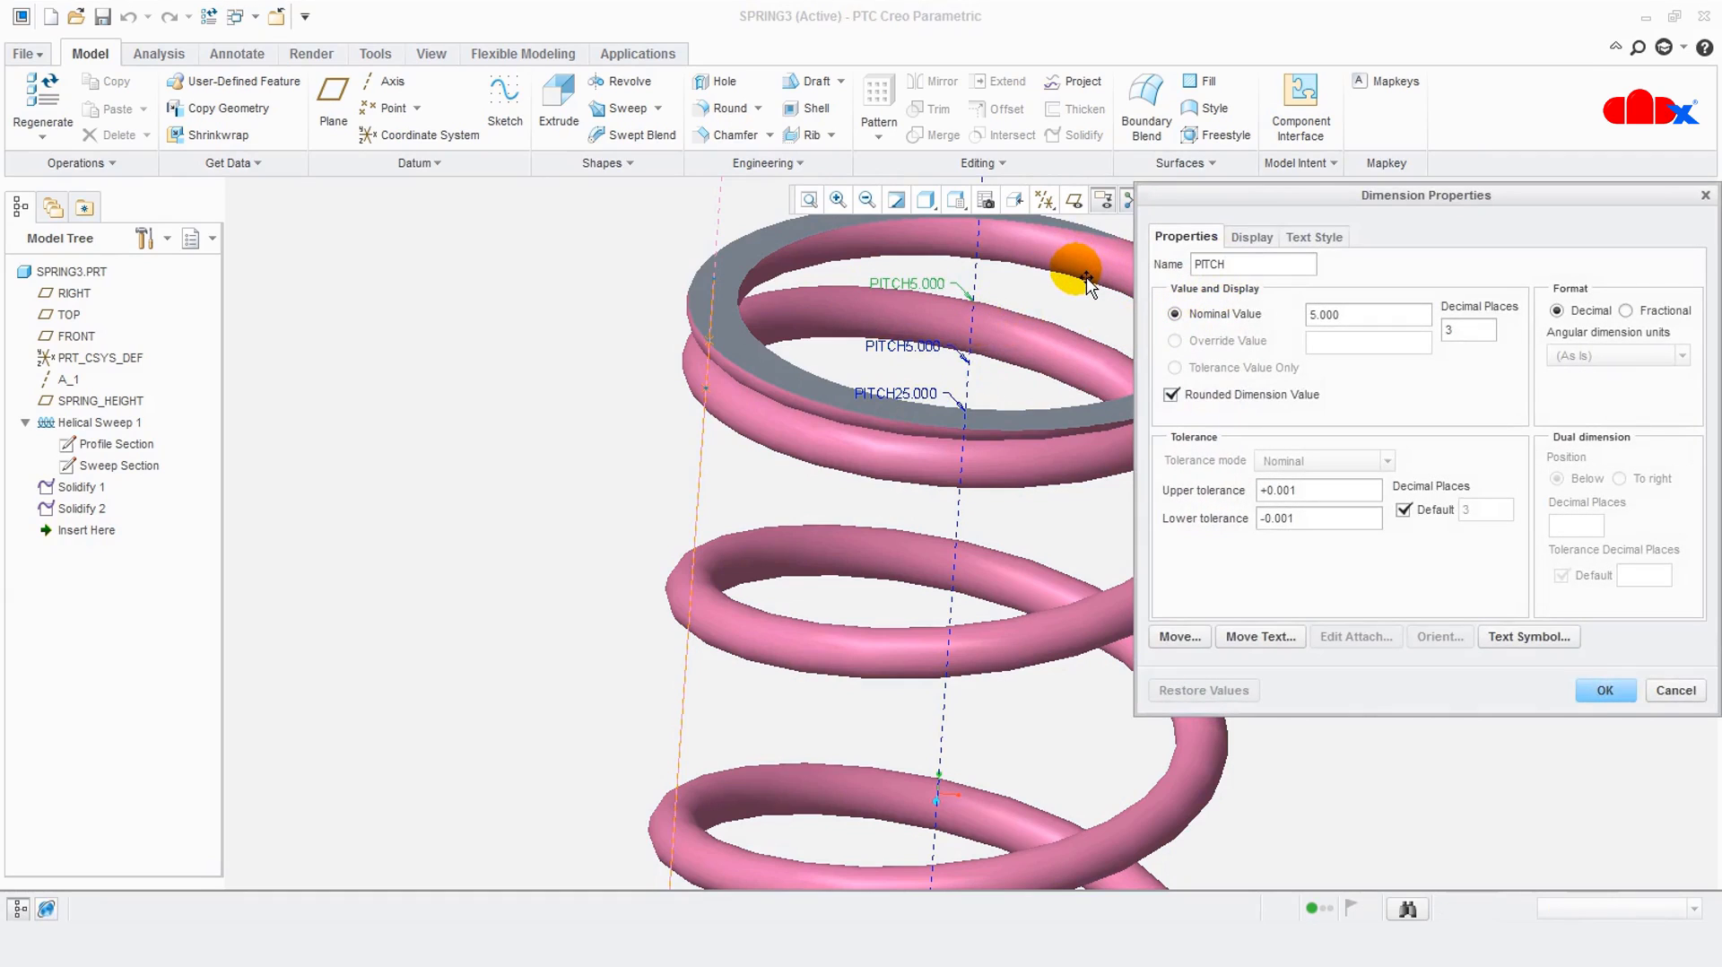
left_click(1622, 690)
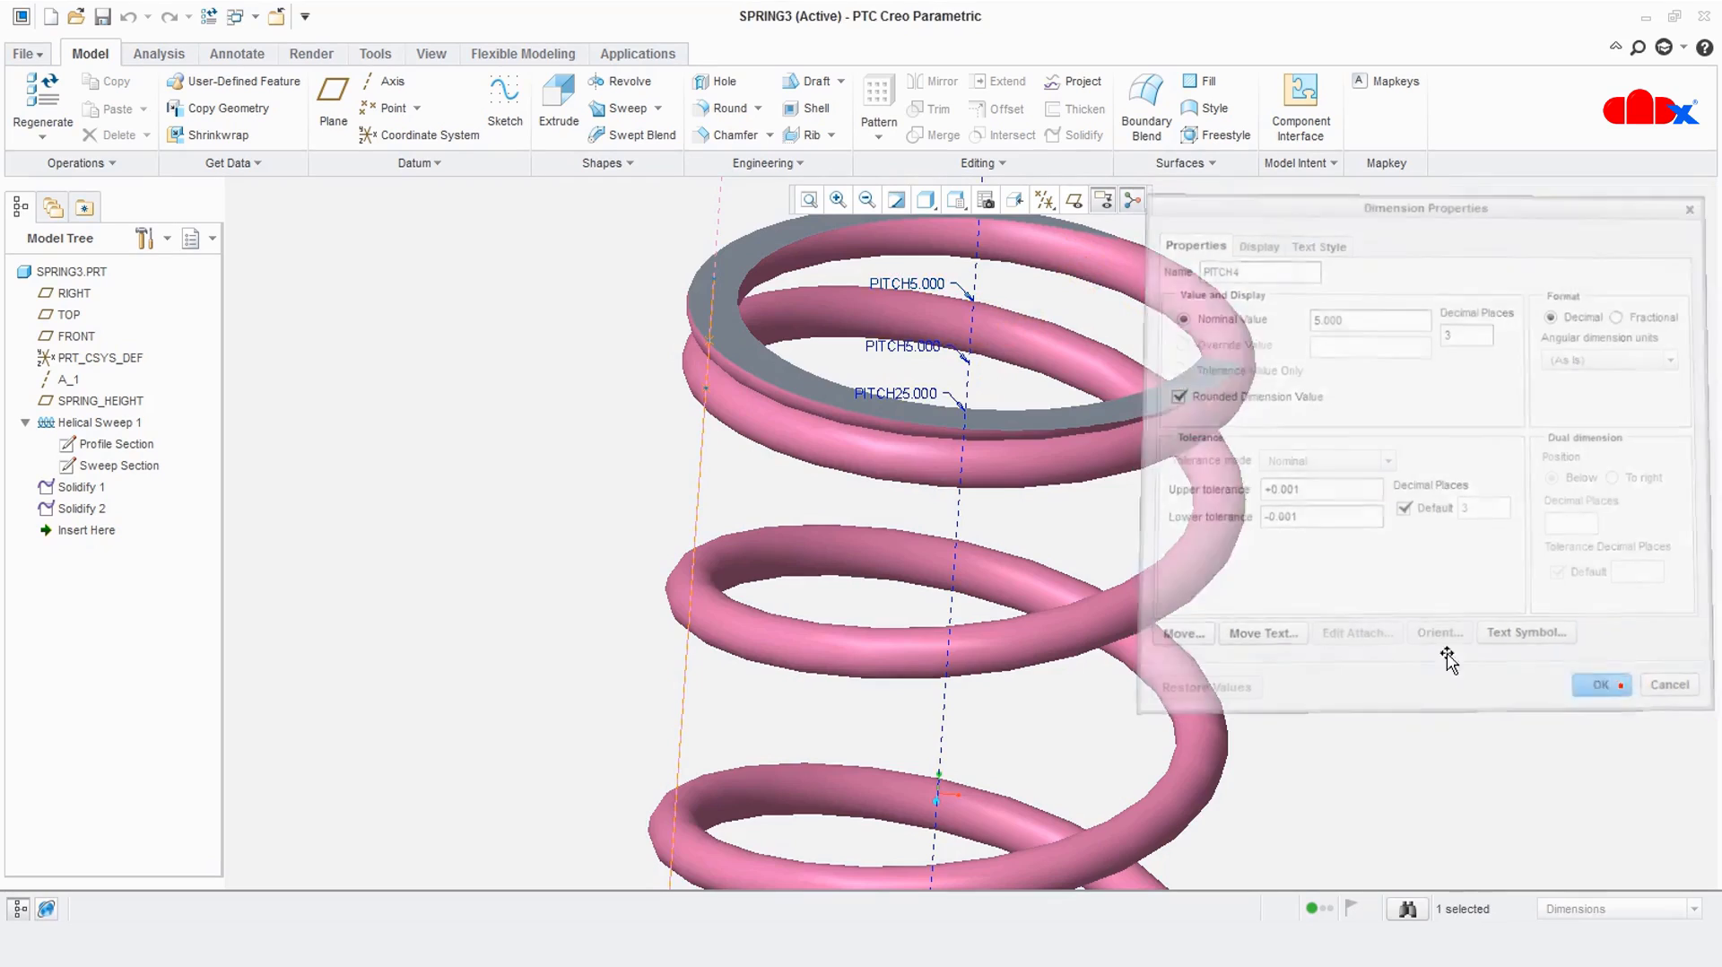
Rename the 25 mm pitch dimension near the bottom end of the spring as PITCH5
scroll(1001, 401, "up", 2)
scroll(987, 741, "down", 5)
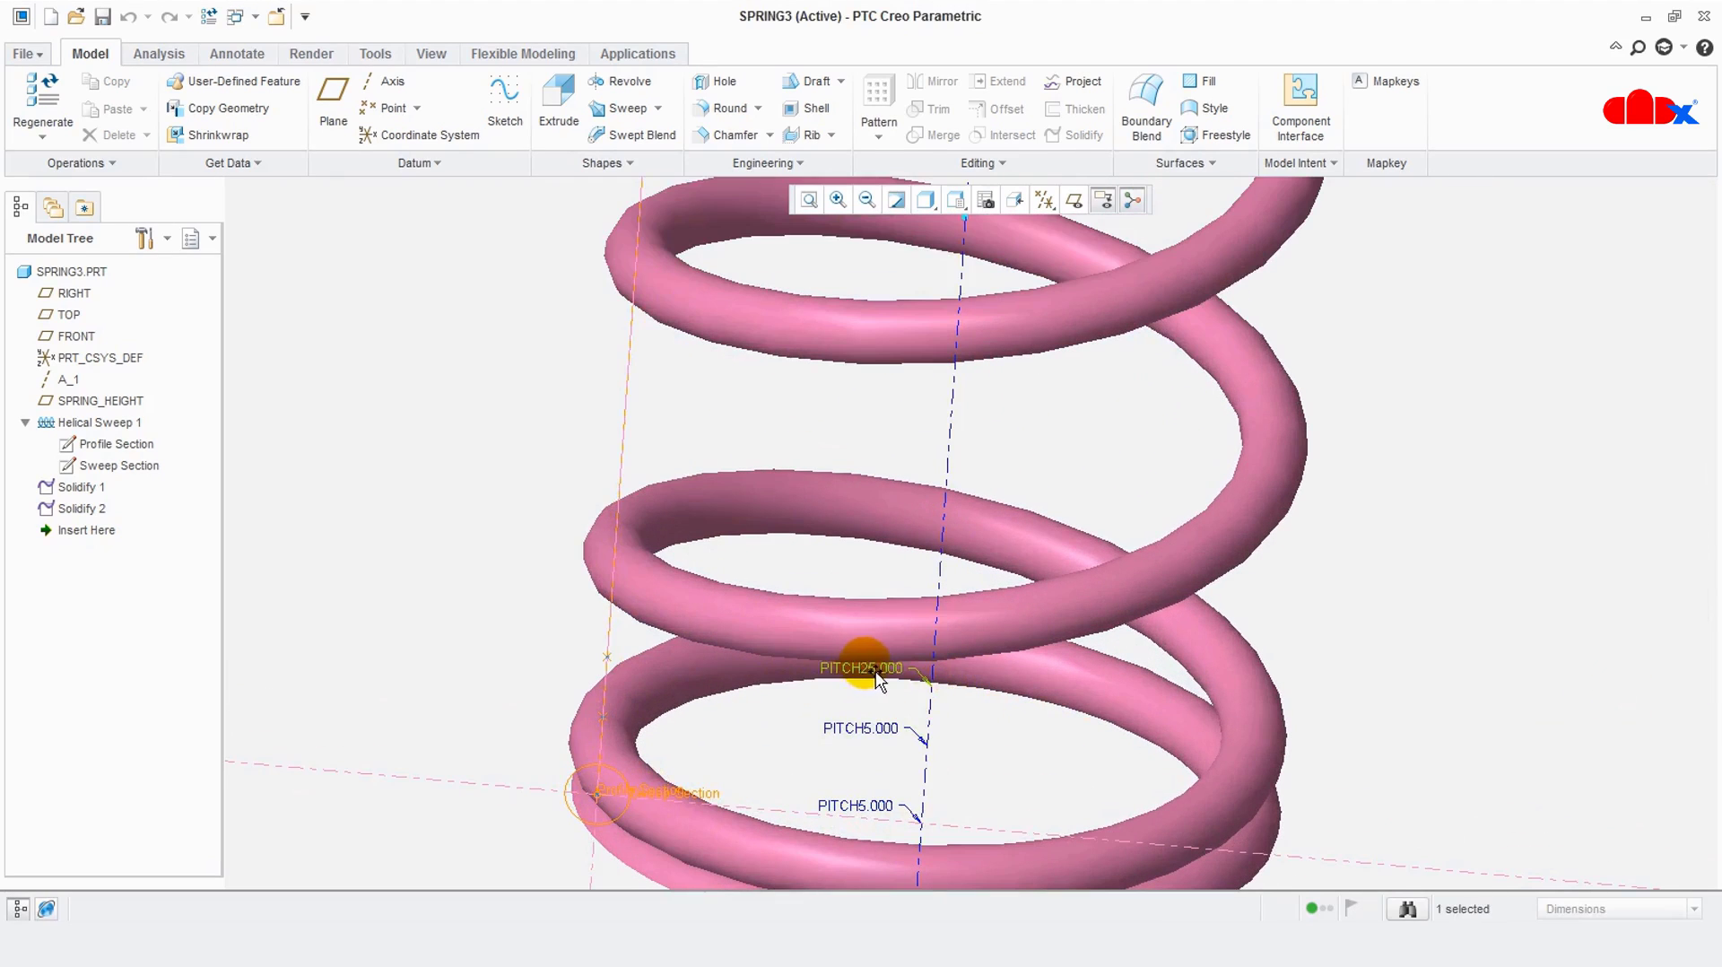
right_click(877, 677)
left_click(935, 710)
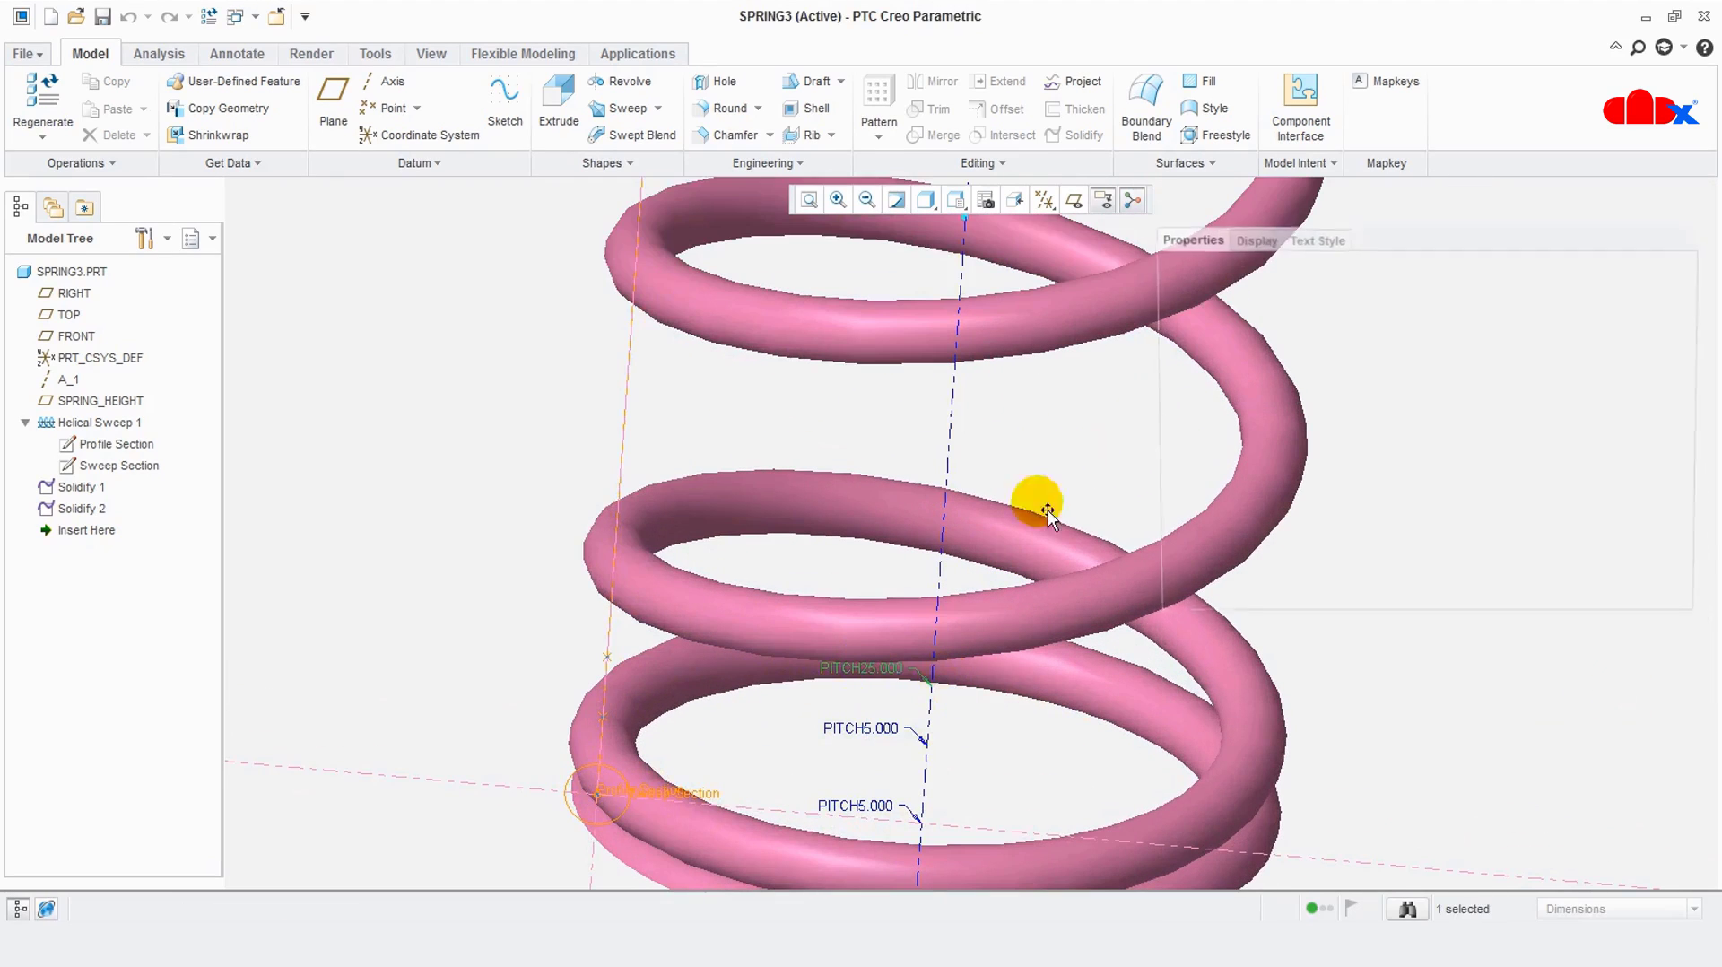
double_click(1230, 263)
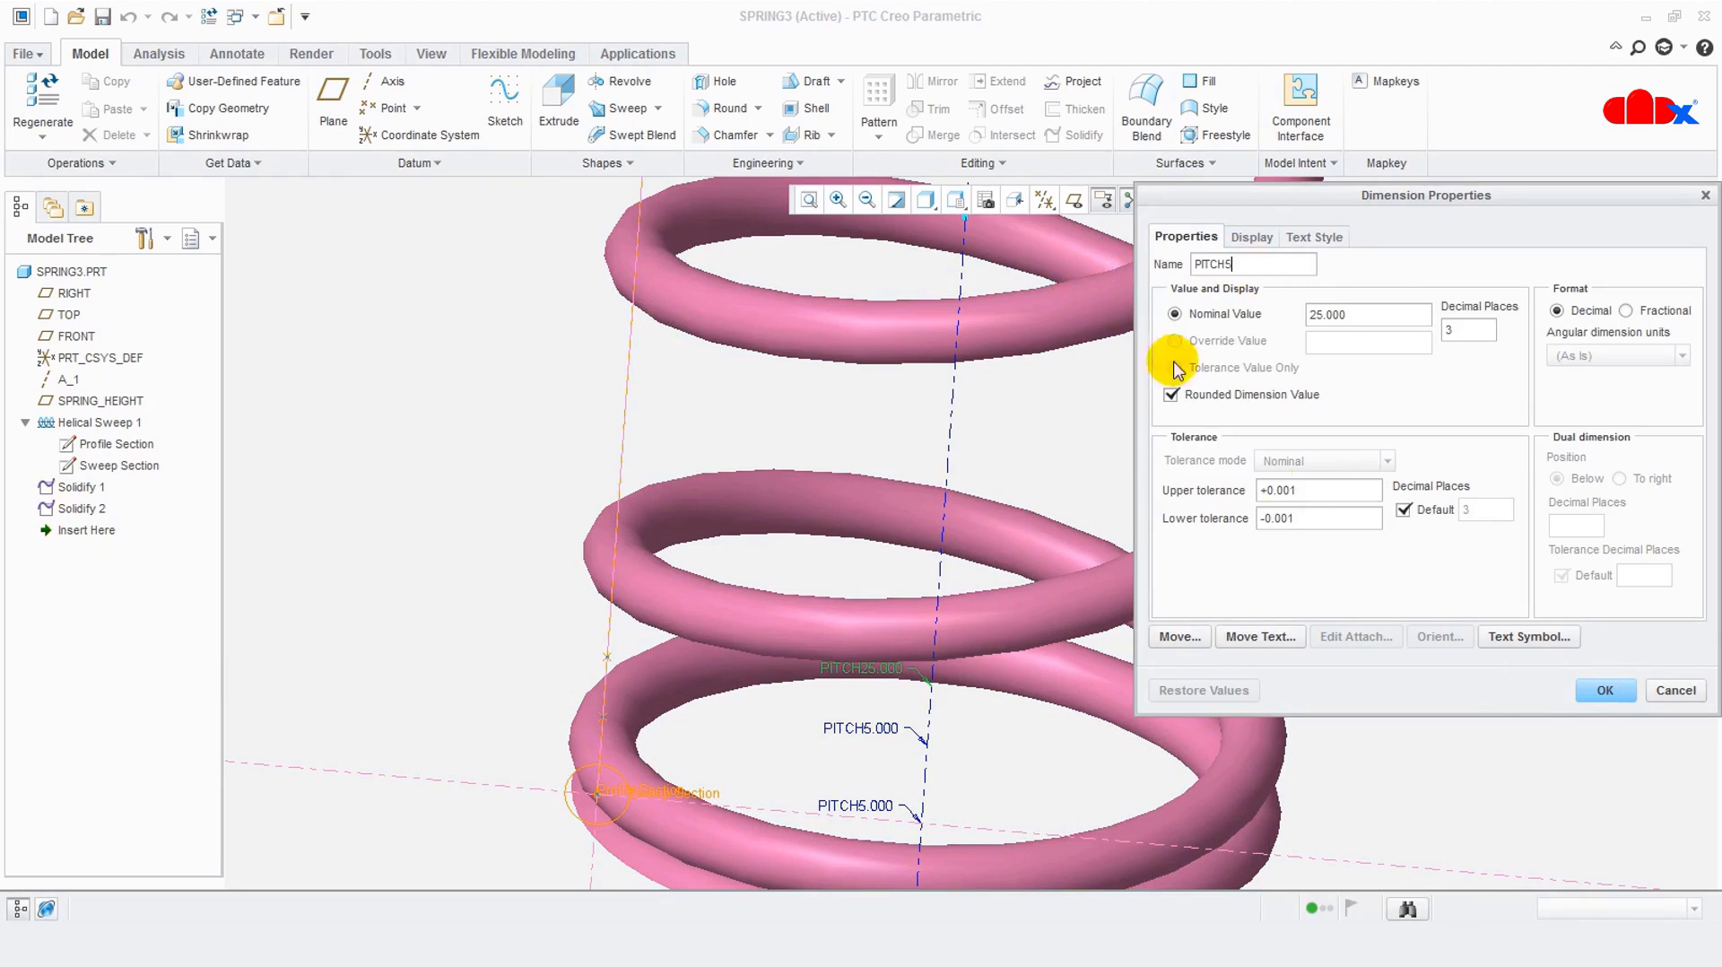
left_click(1604, 690)
Rename the 25 mm pitch dimension near the top end of the spring as PITCH6 and regenerate the part
scroll(1171, 643, "up", 4)
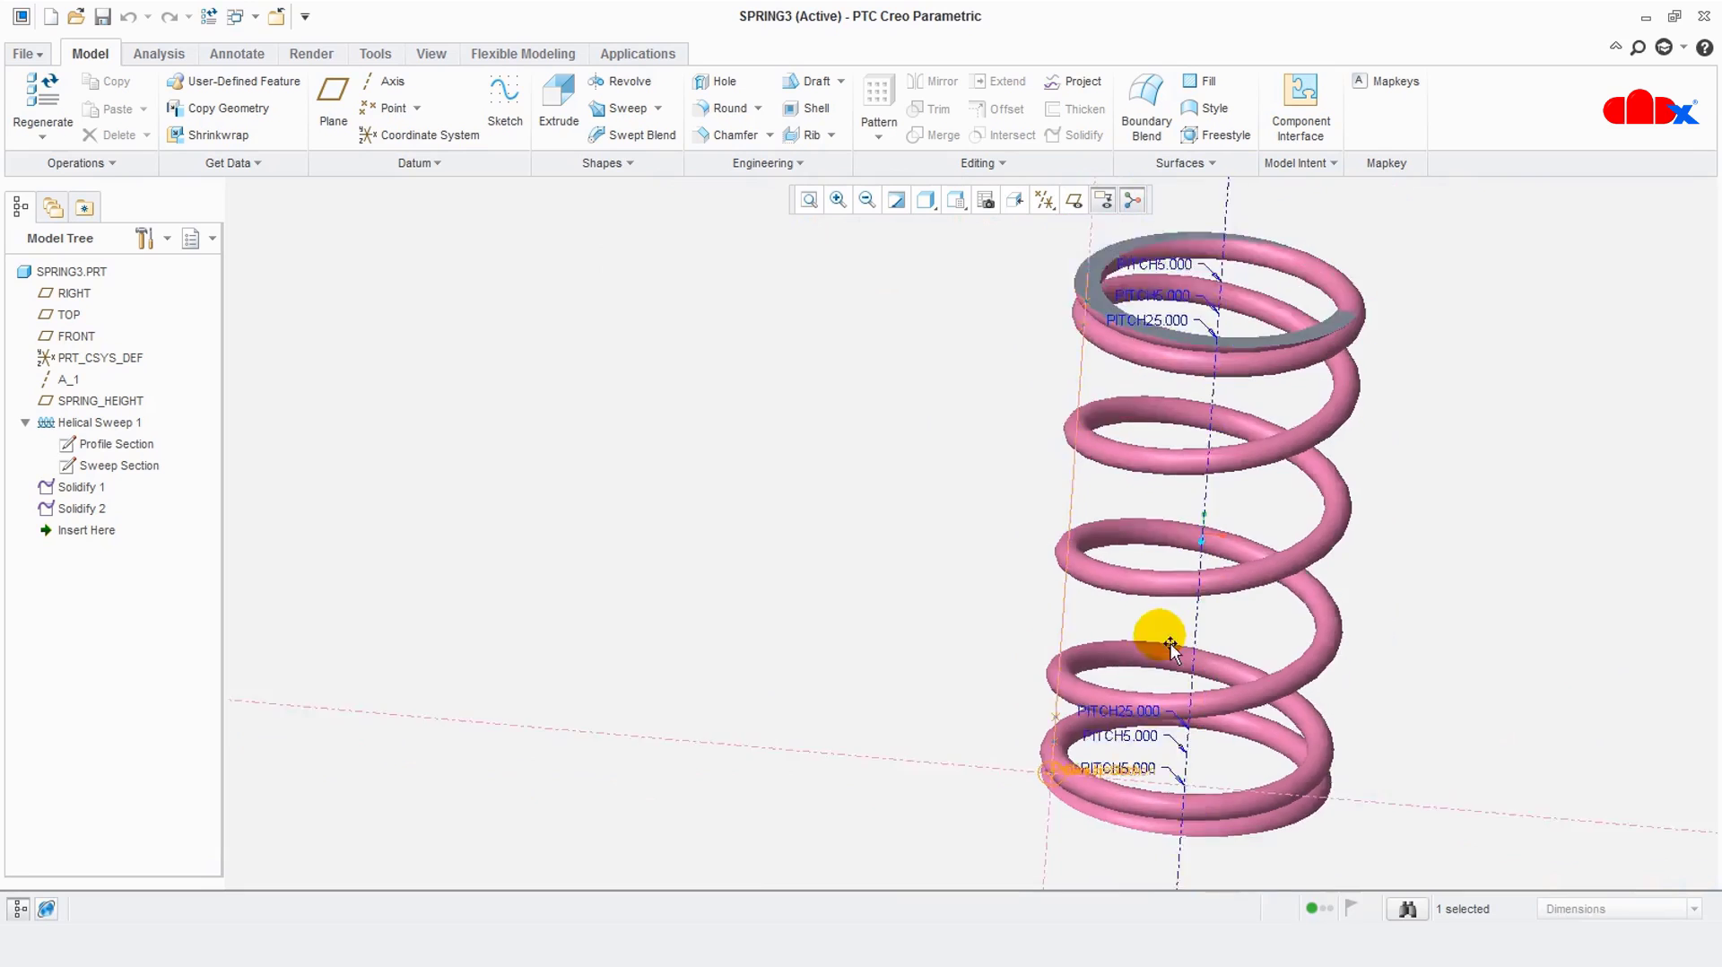
scroll(1230, 462, "down", 4)
scroll(1184, 516, "down", 4)
left_click(1198, 535)
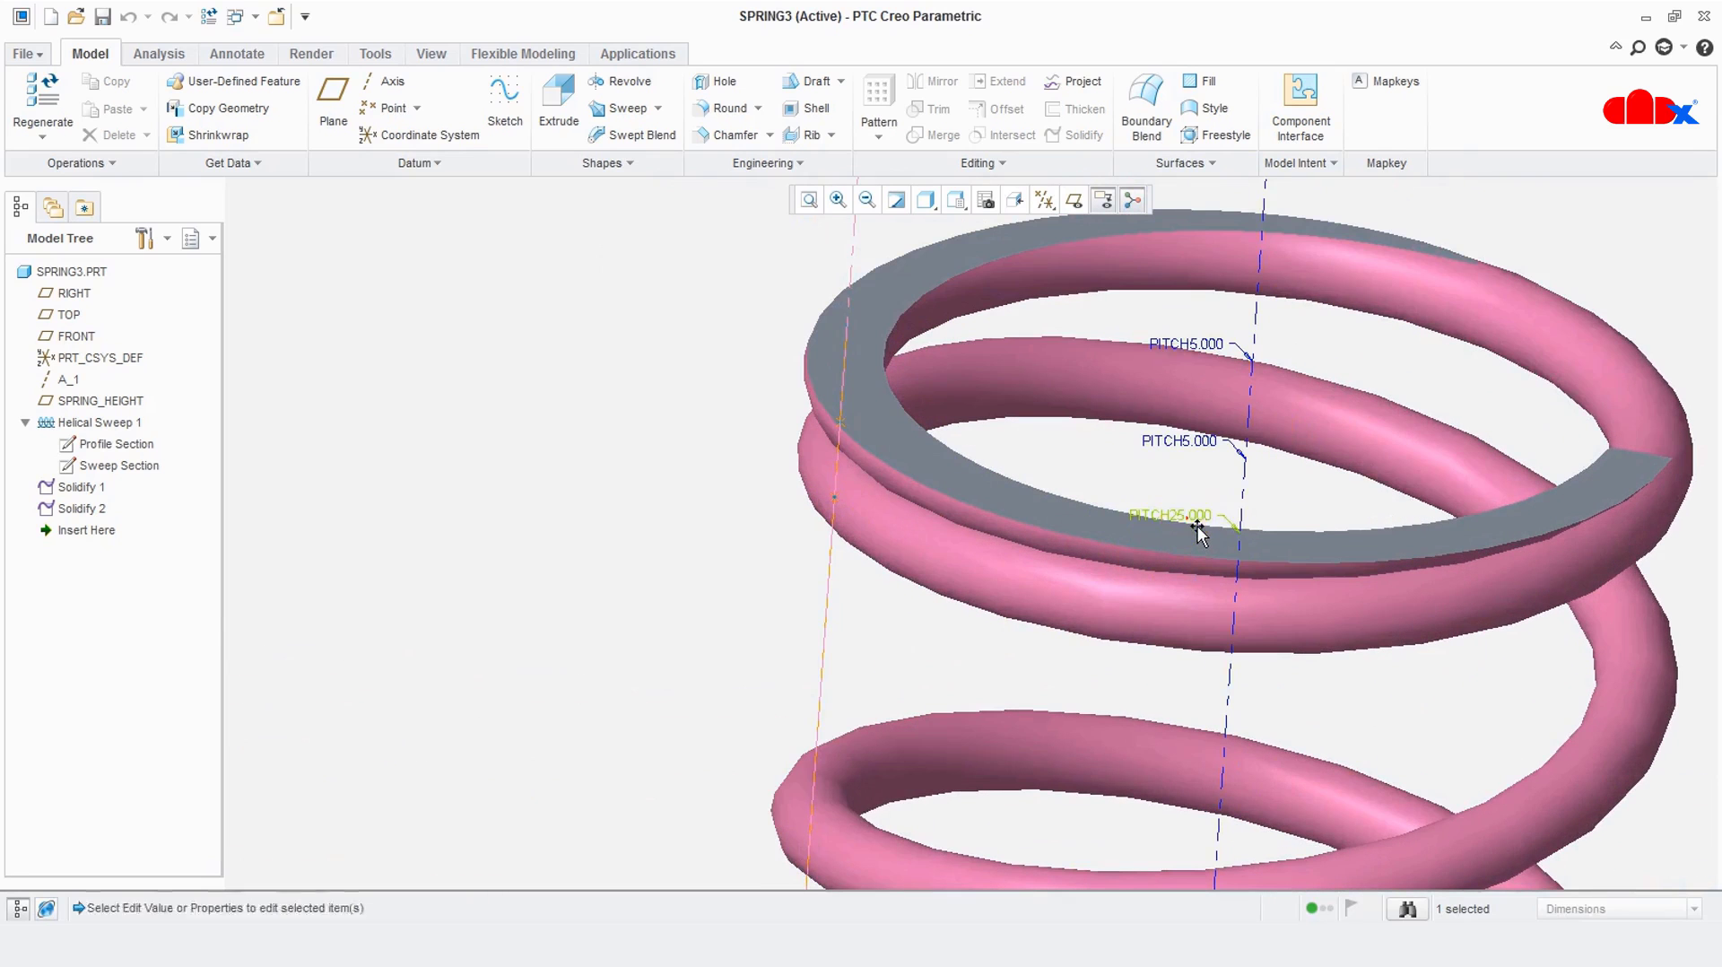
right_click(1188, 518)
left_click(1267, 625)
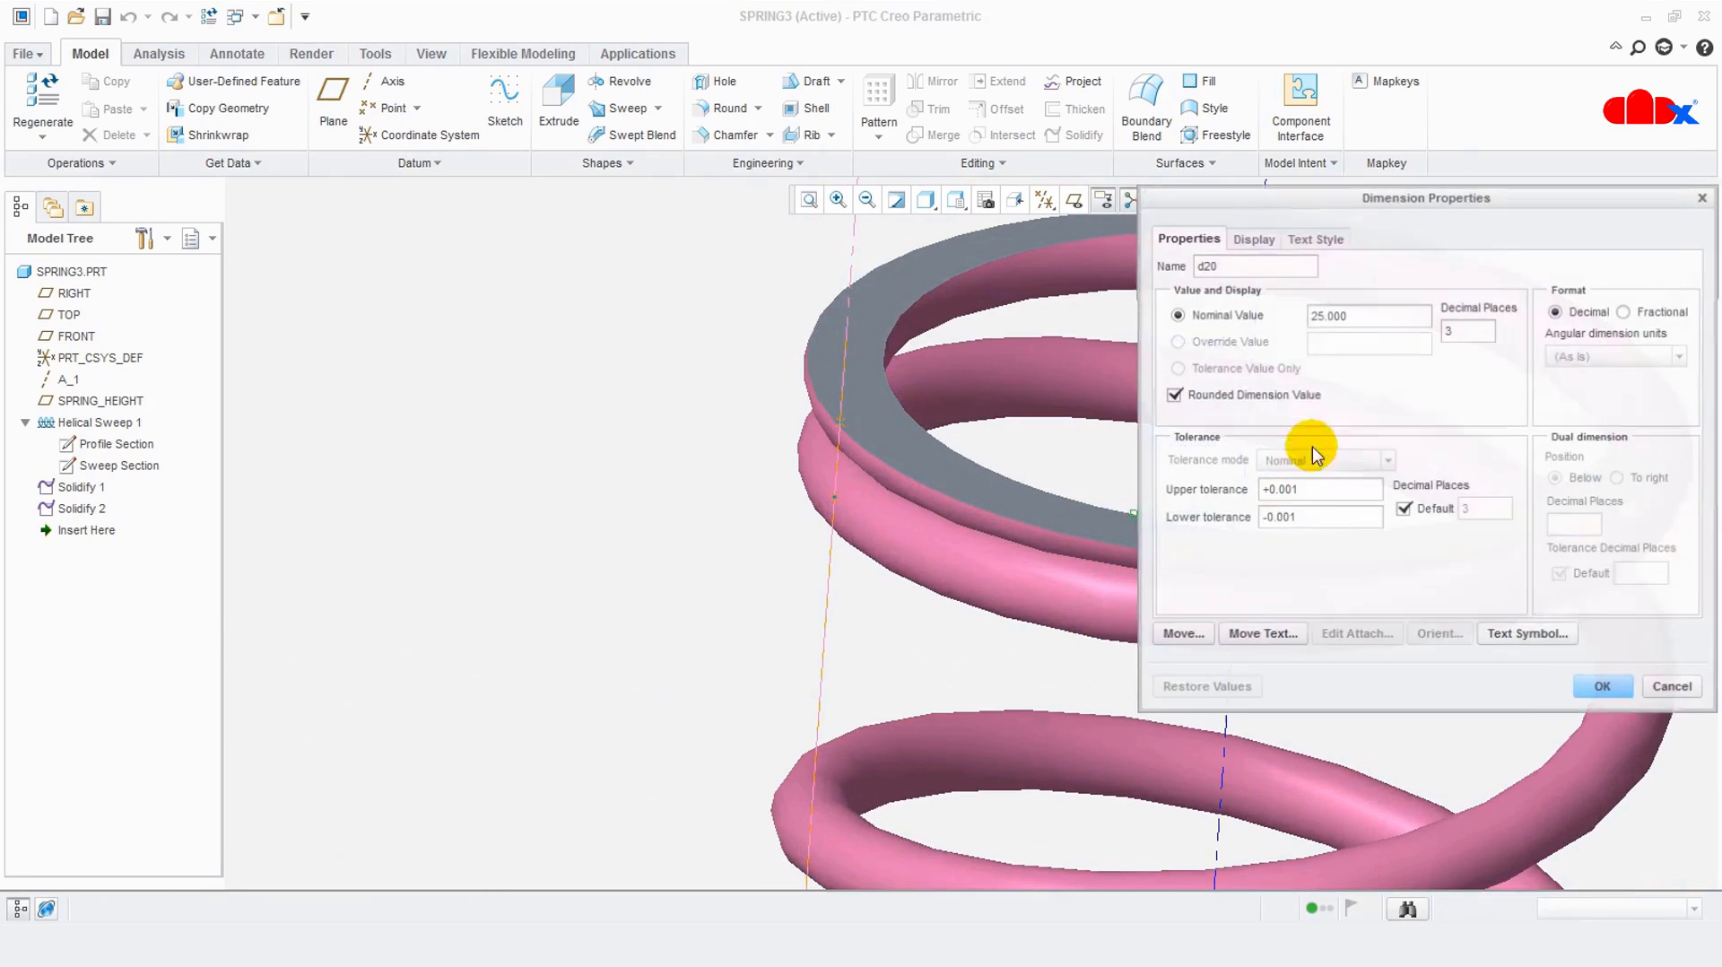
left_click_drag(1268, 264, 1065, 262)
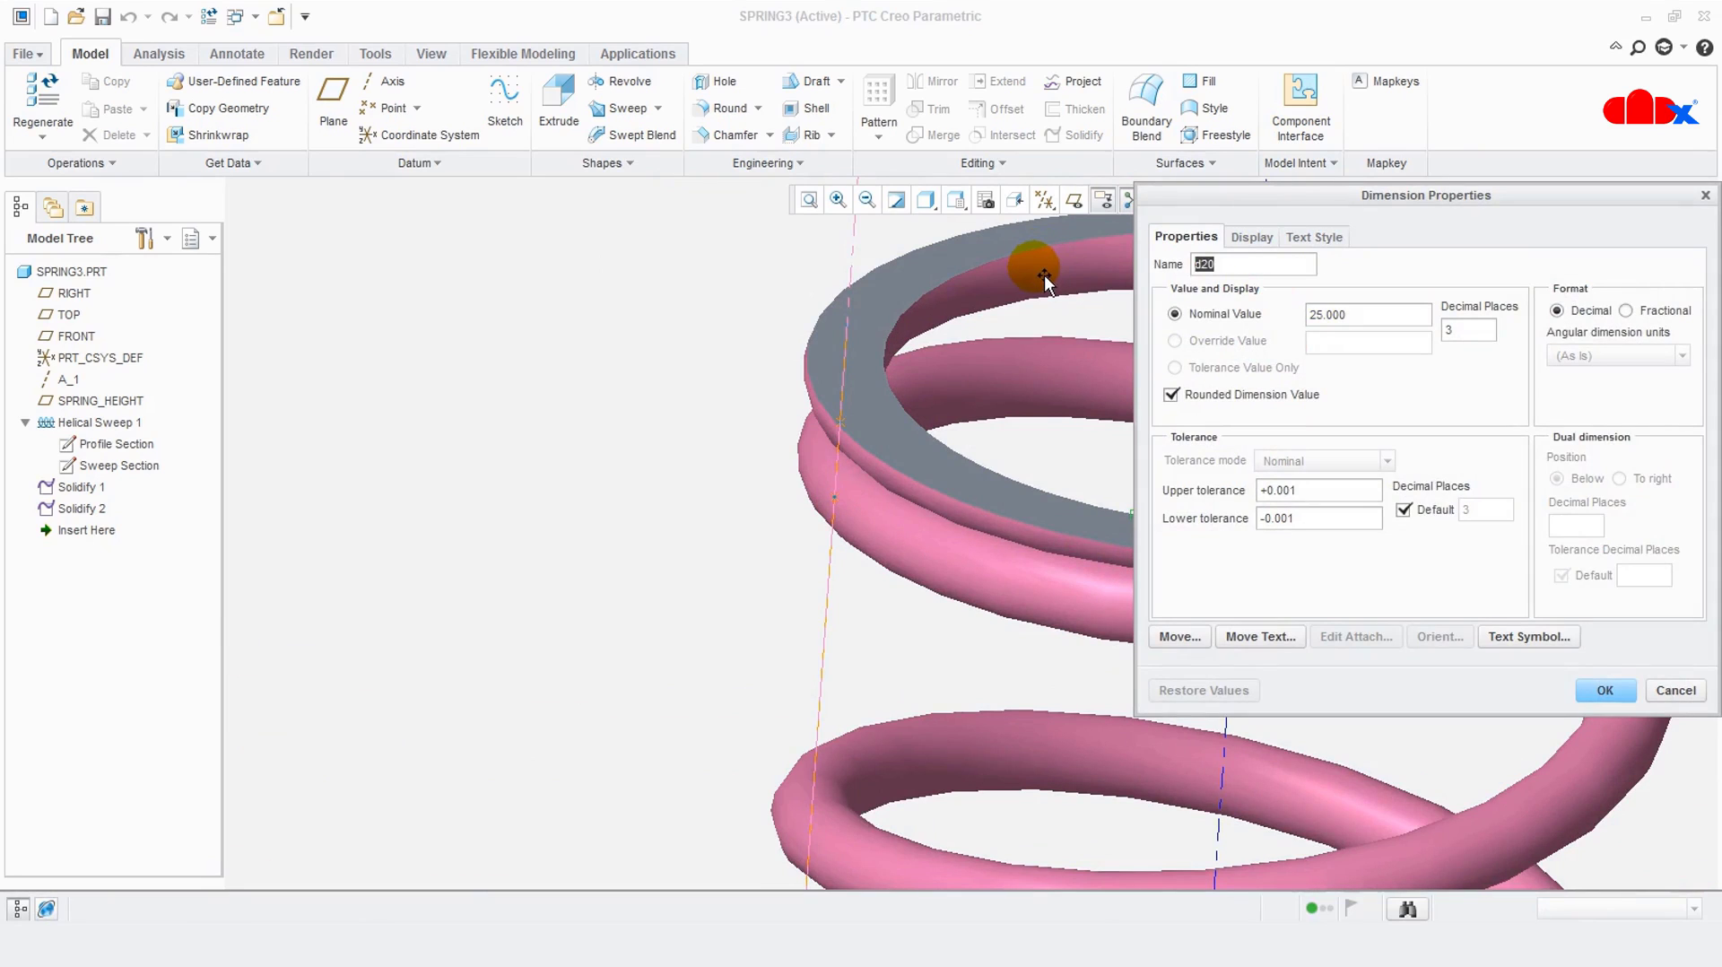
type("PITCH6")
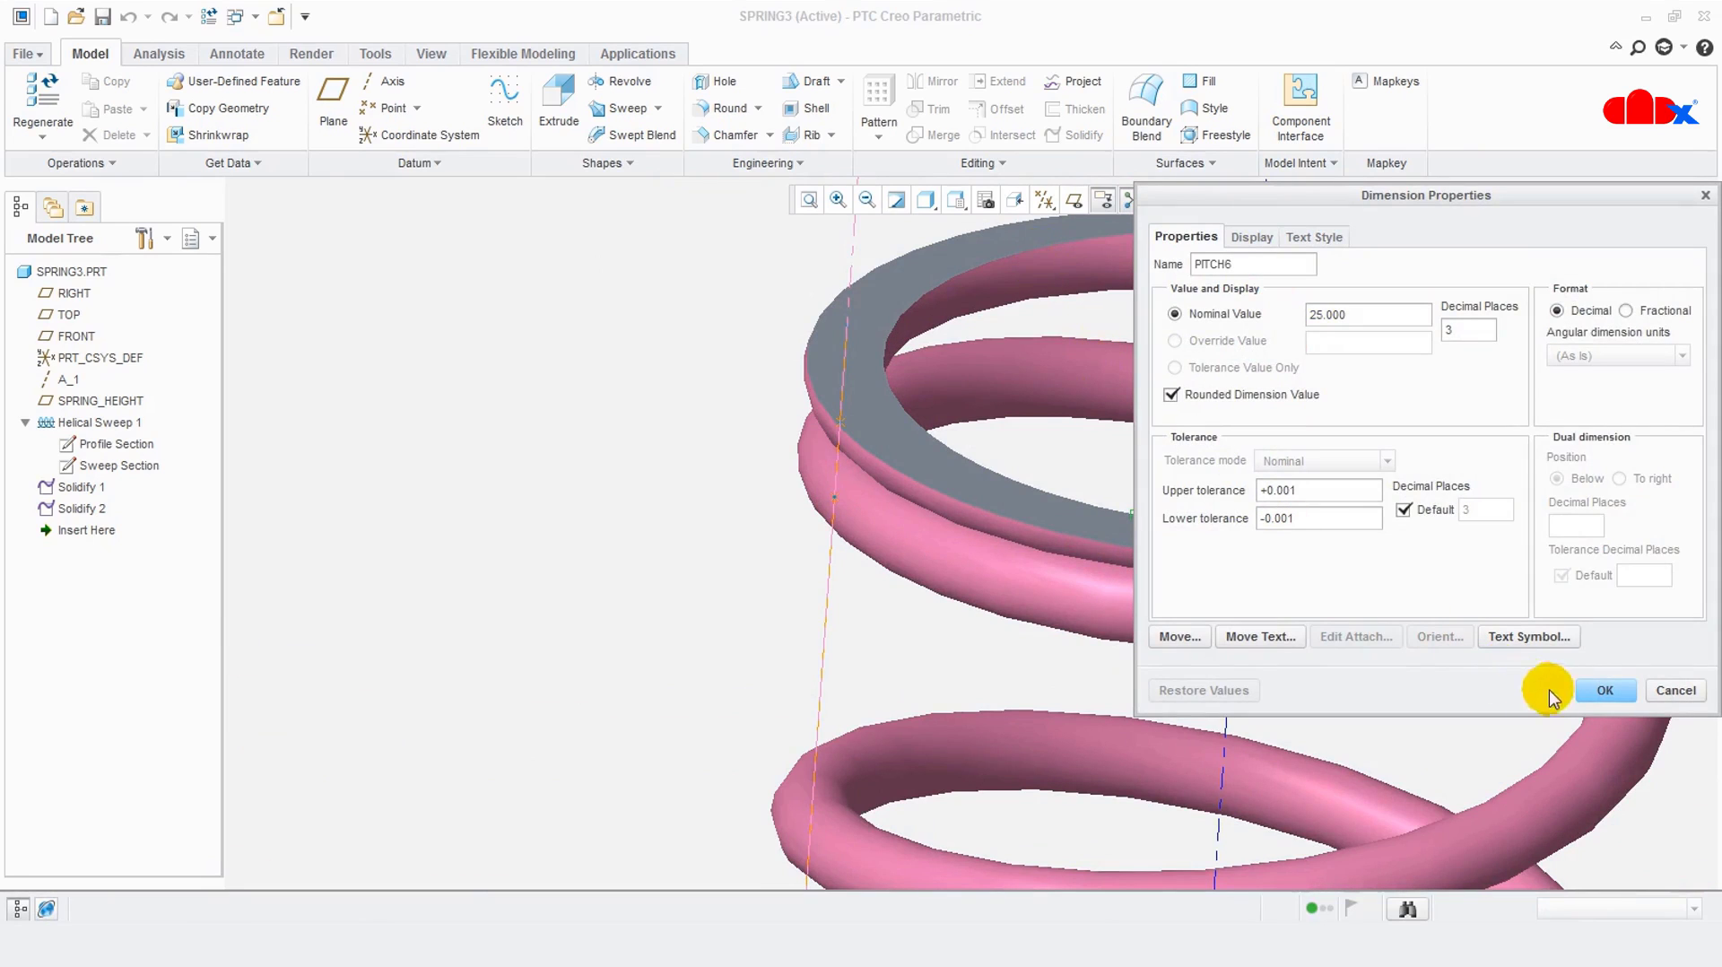
left_click(1606, 690)
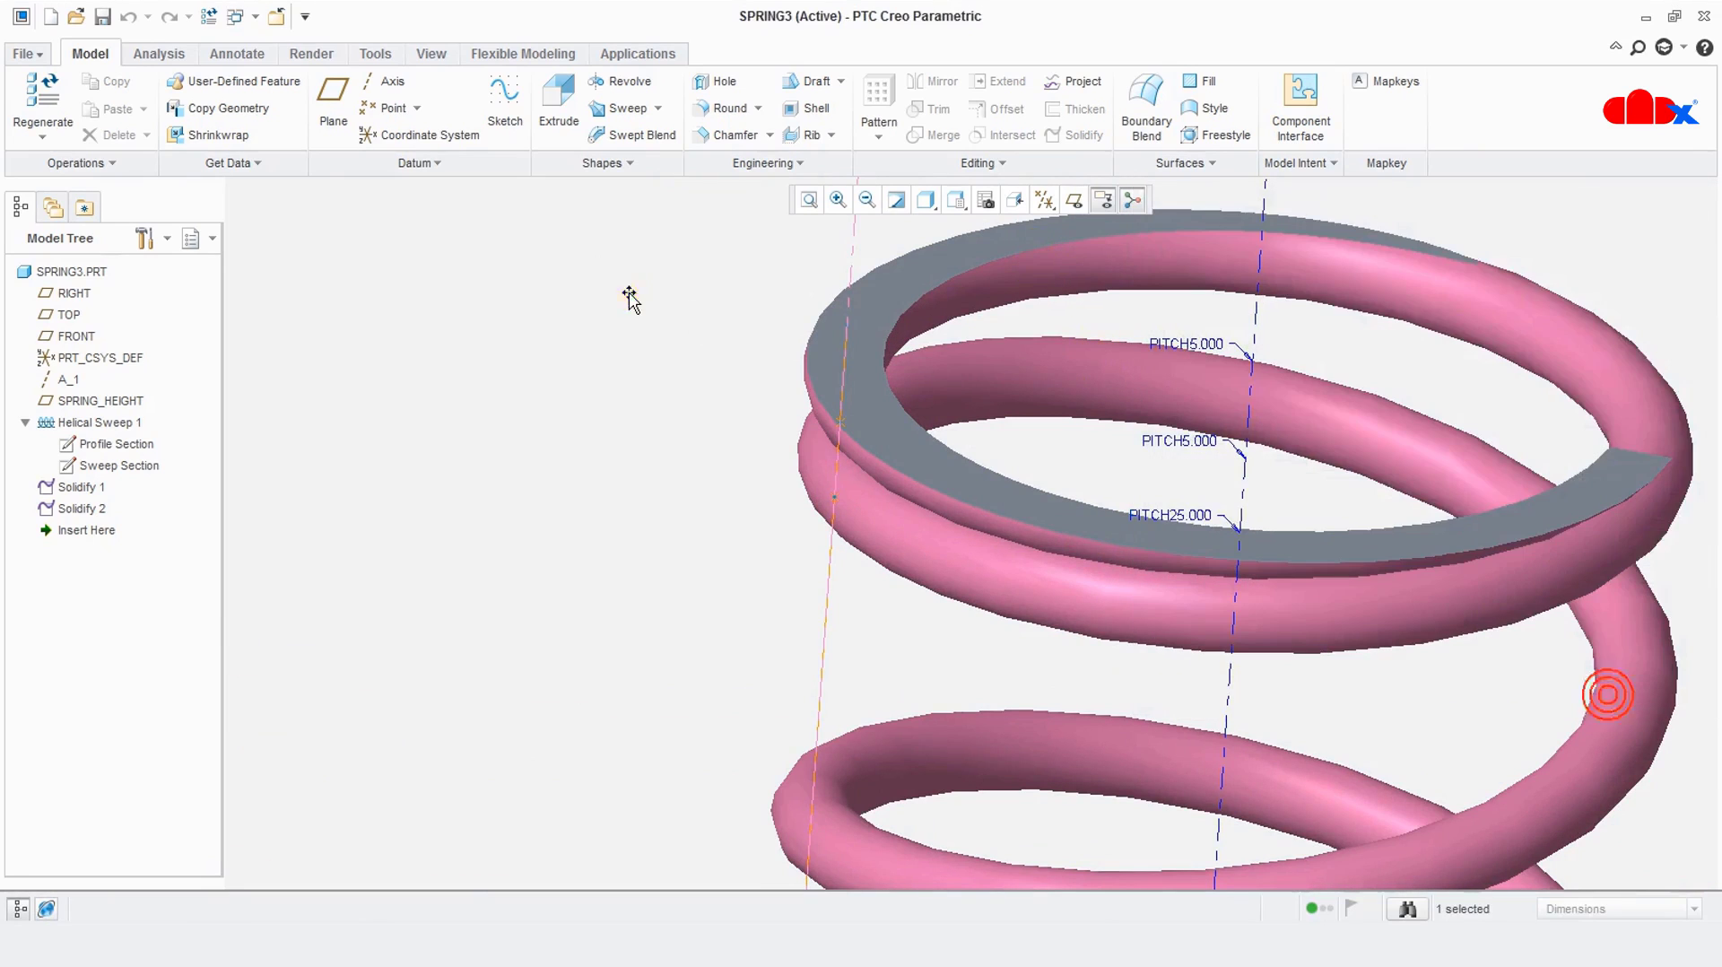
left_click(210, 16)
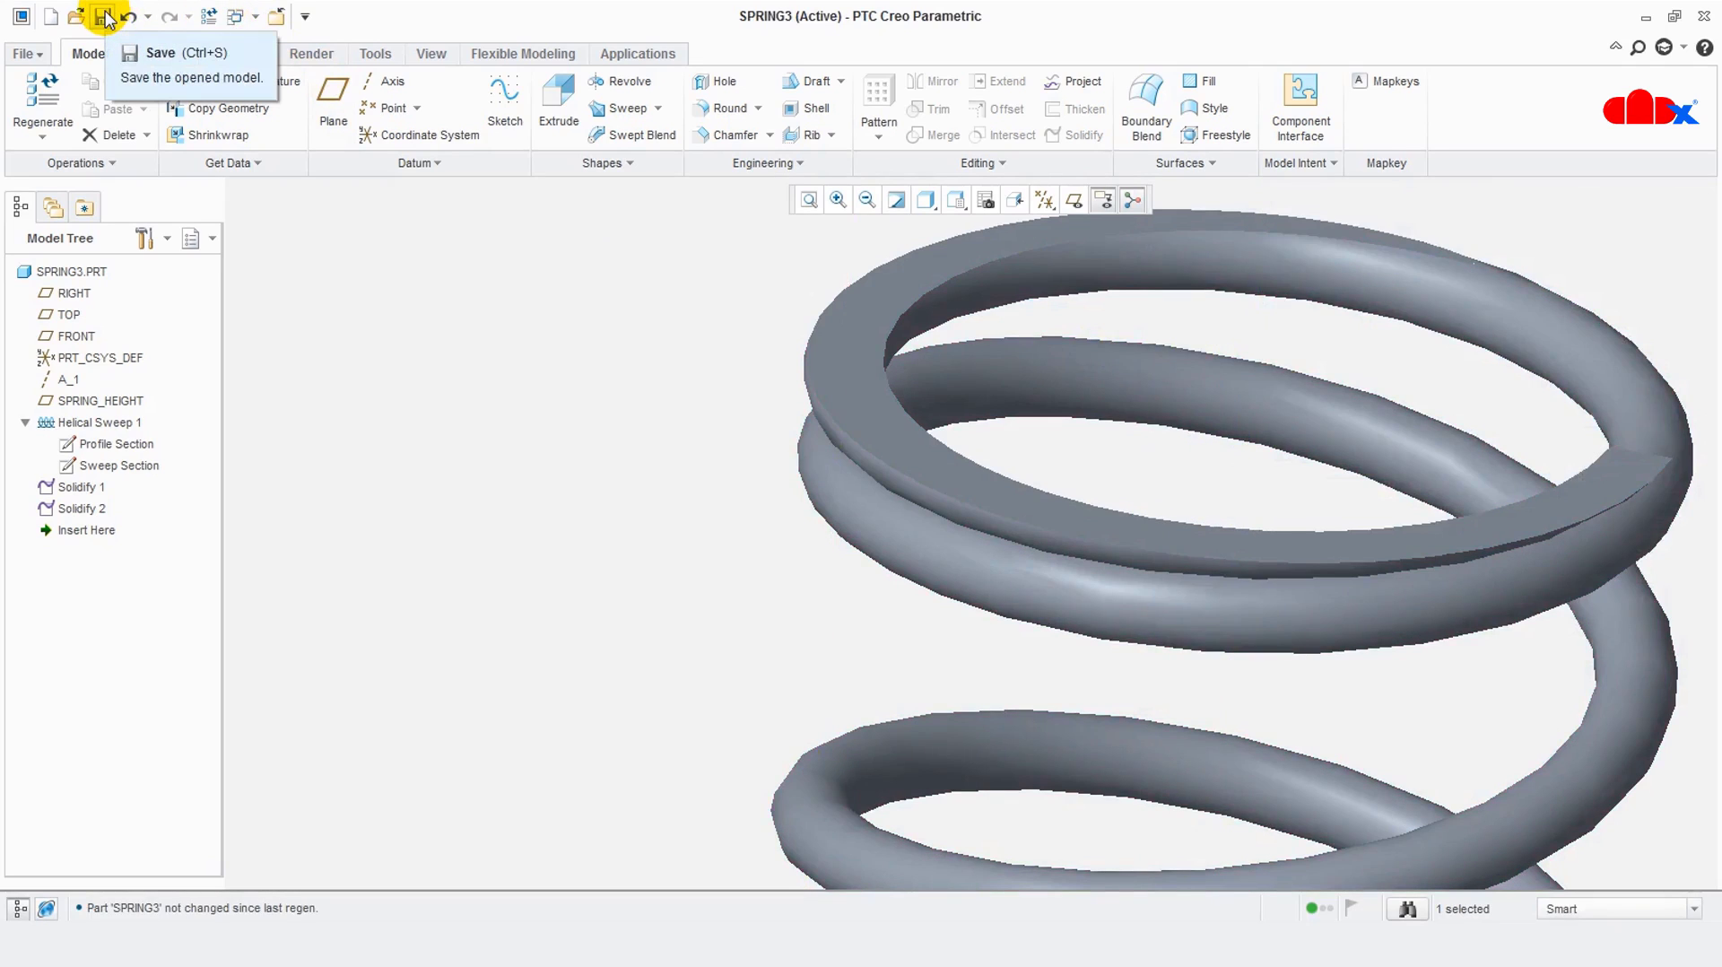
scroll(383, 383, "down", 4)
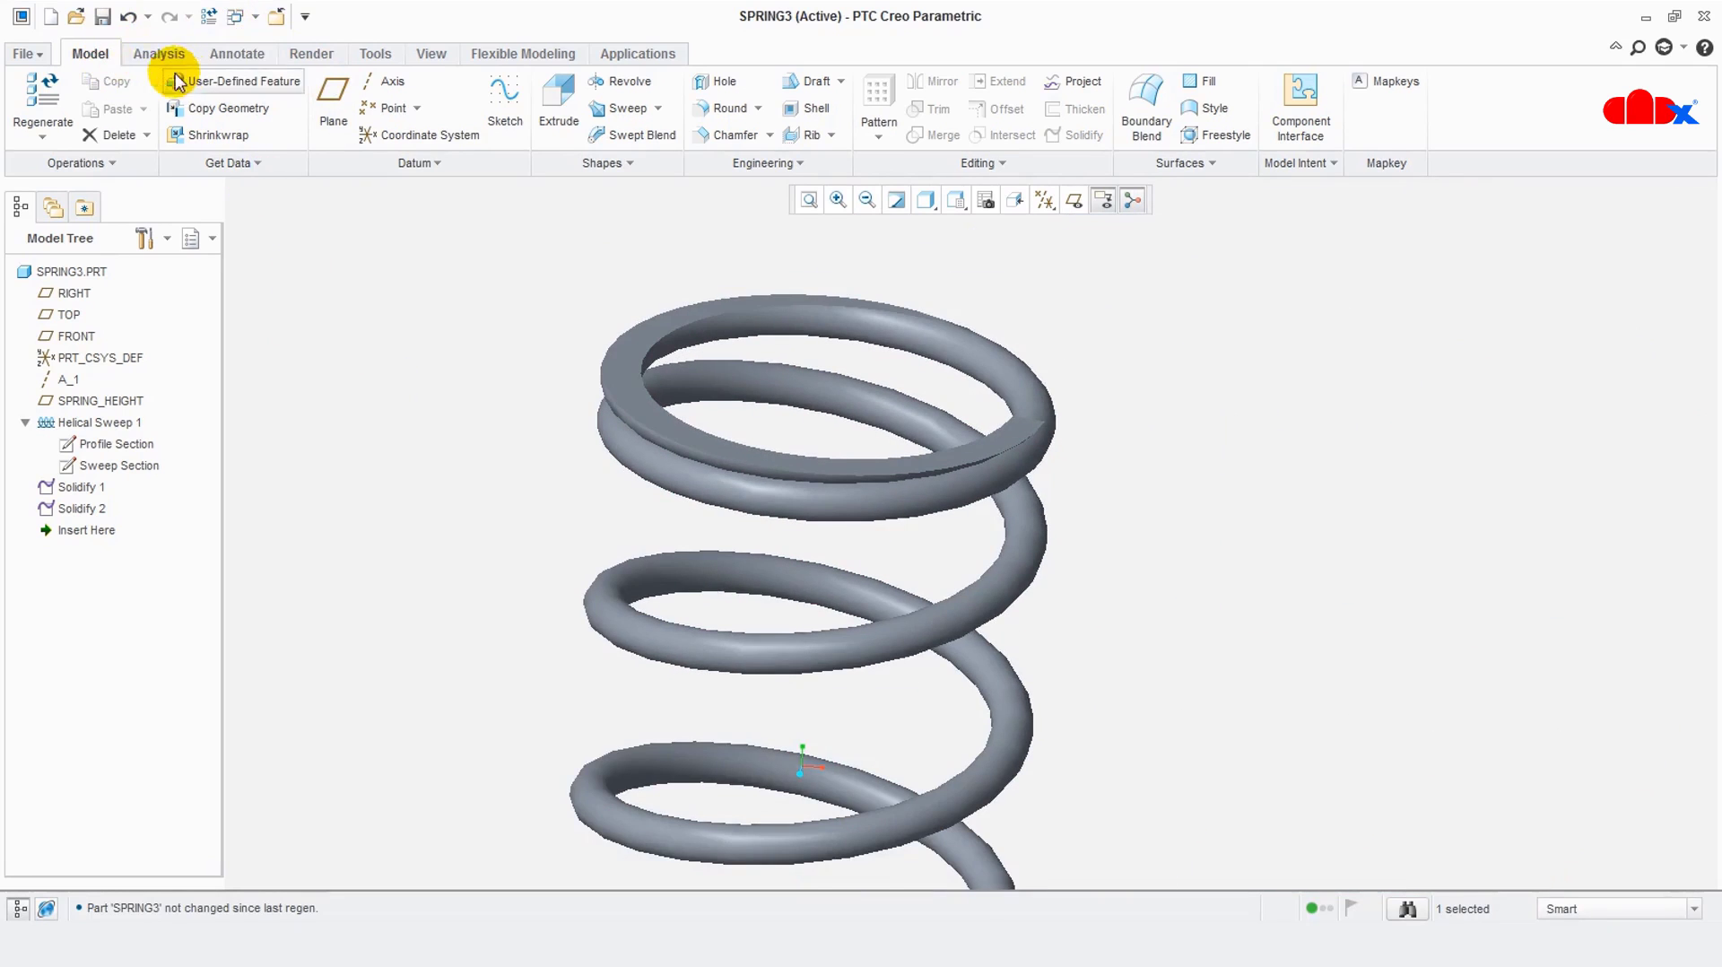
Save the SPRING3 part with its renamed pitch dimensions
left_click(100, 20)
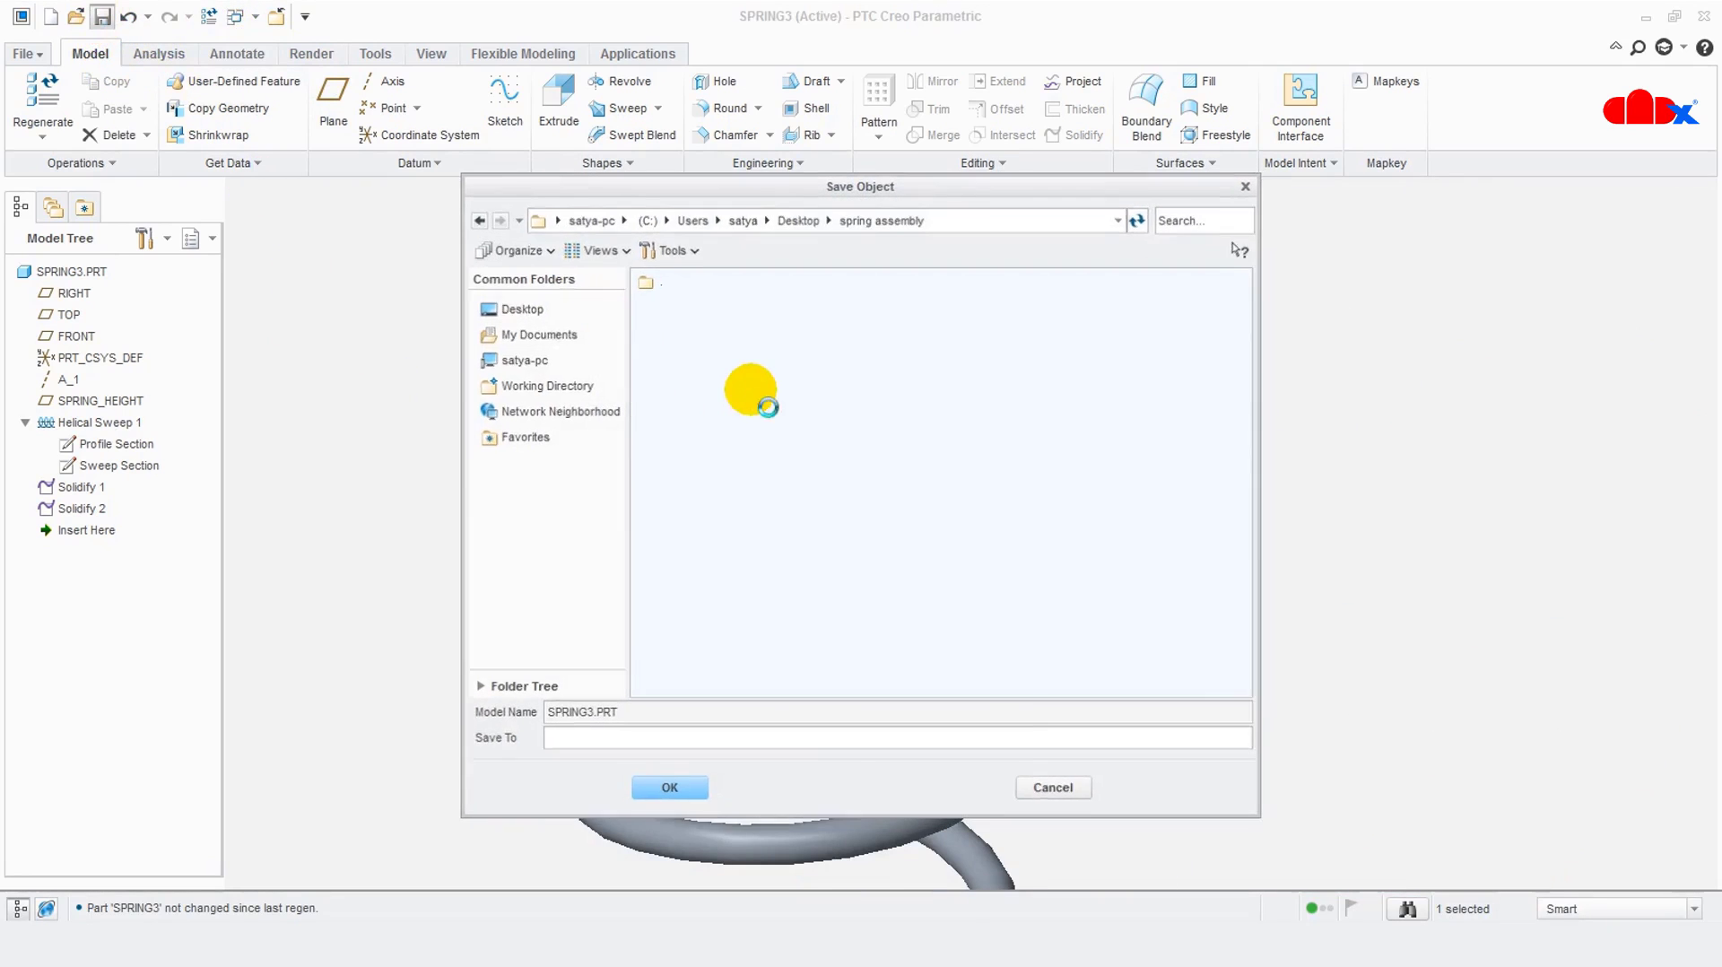
key("Return")
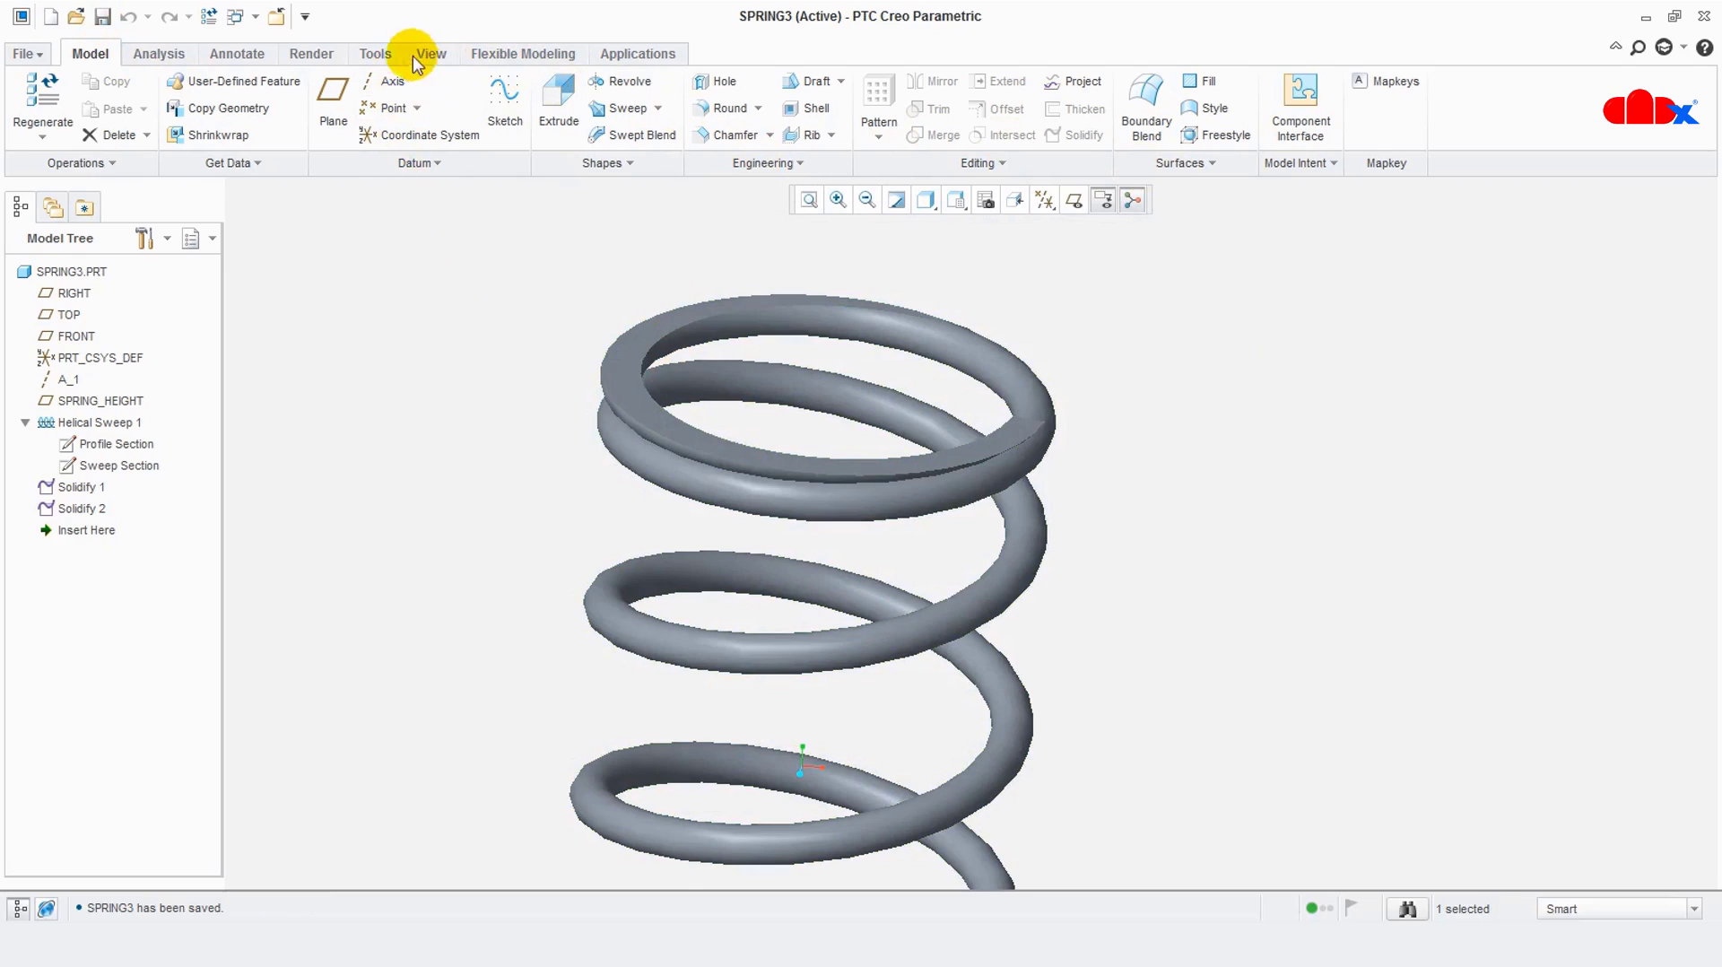
left_click(375, 53)
left_click(638, 135)
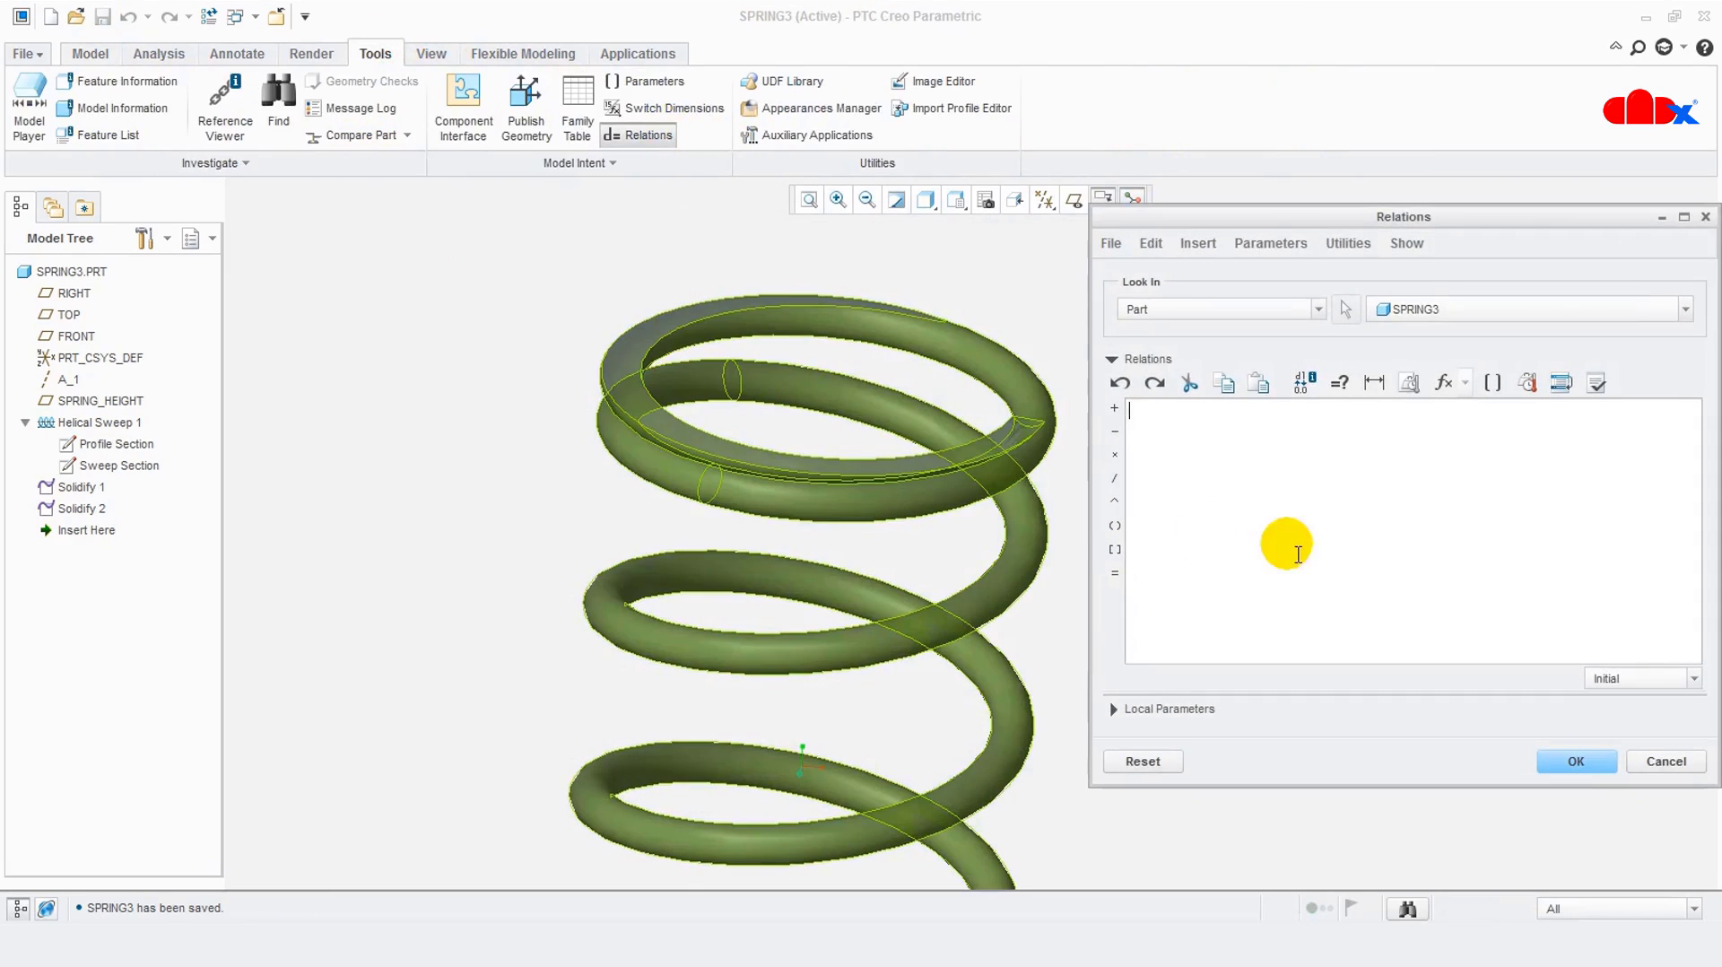
scroll(771, 511, "up", 5)
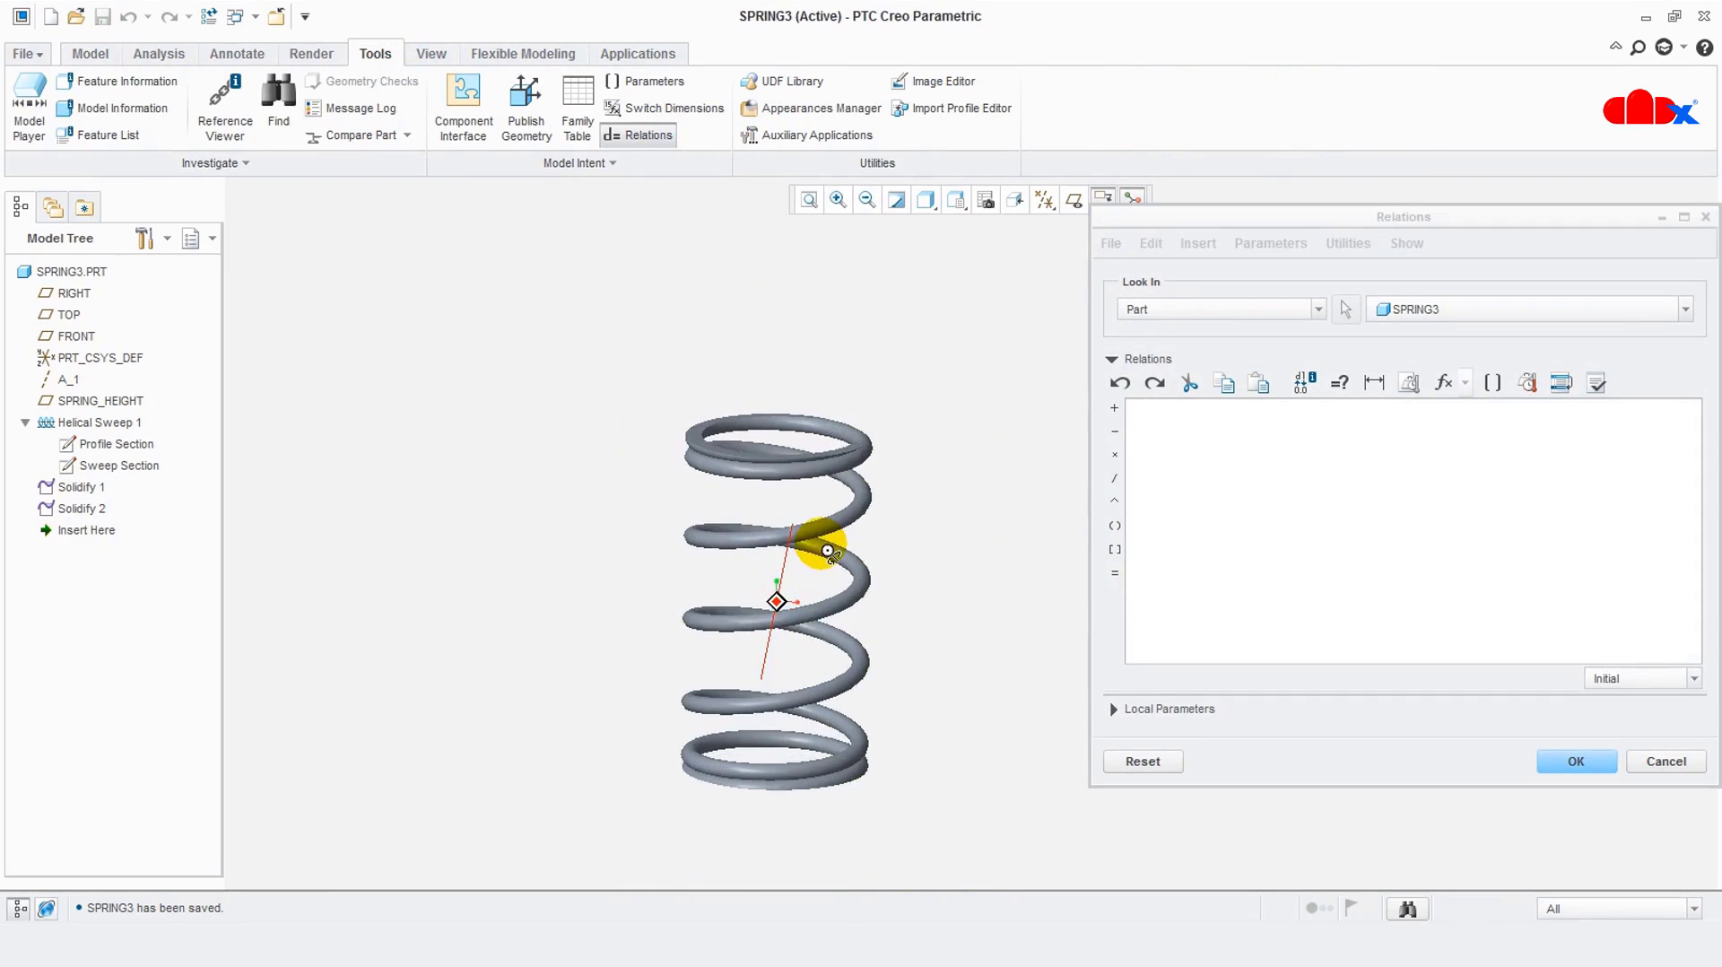
scroll(949, 741, "down", 3)
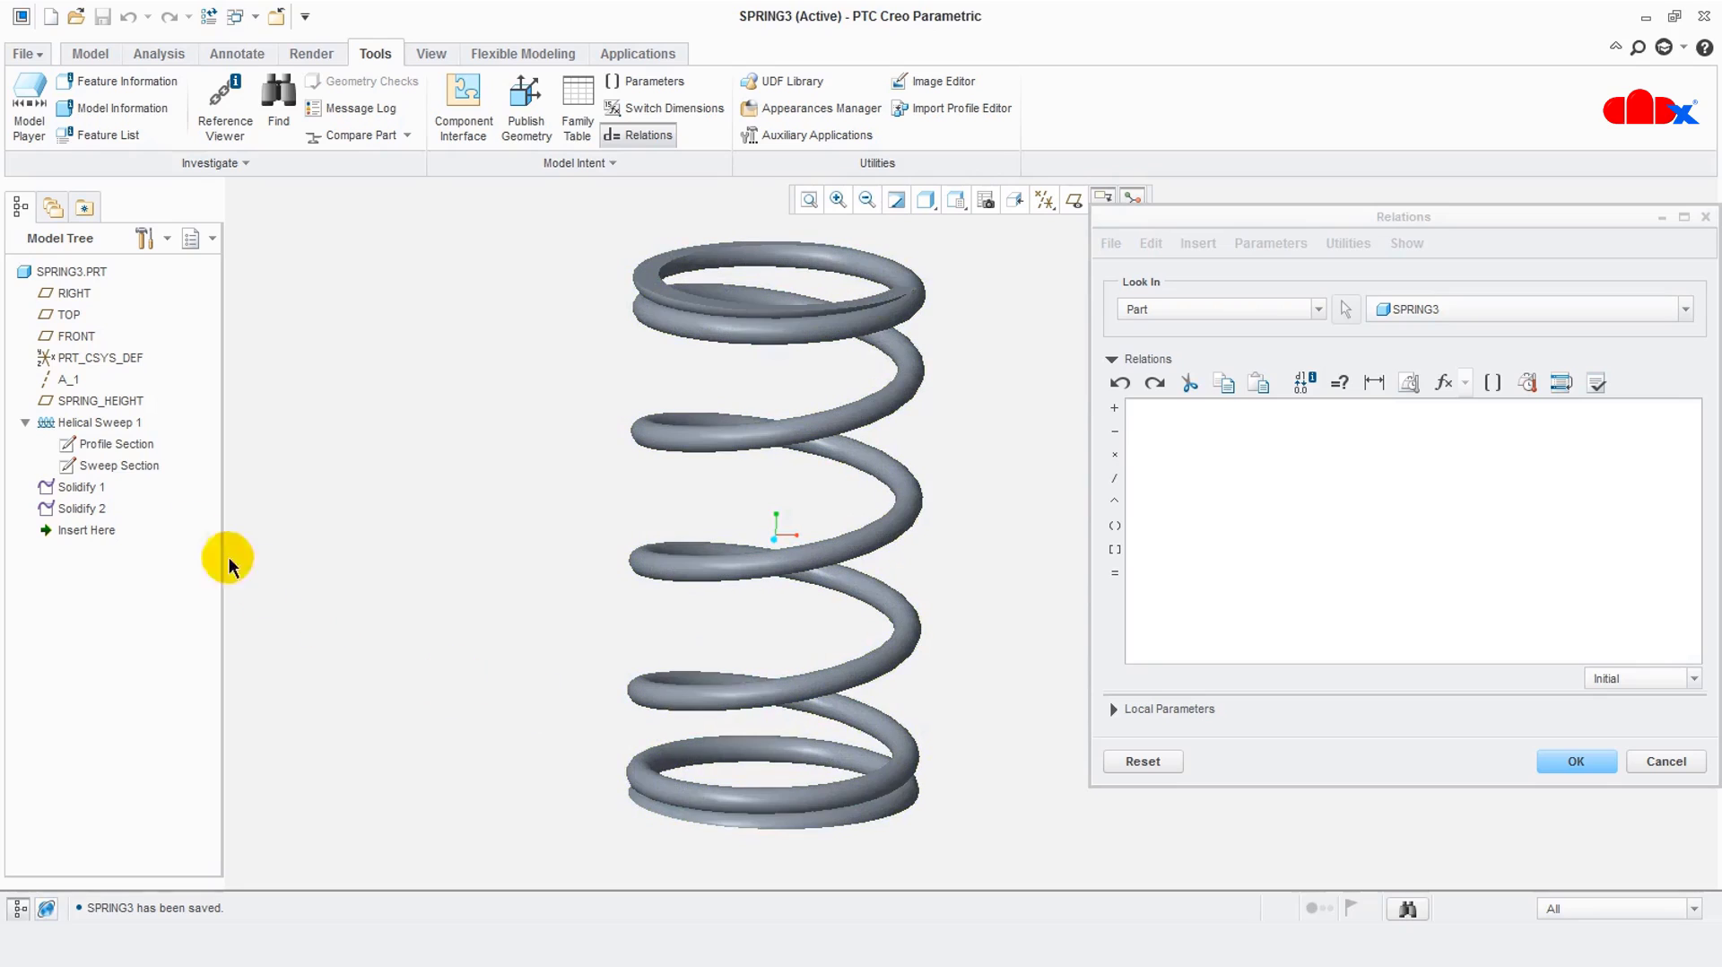
left_click(130, 465)
left_click(1662, 202)
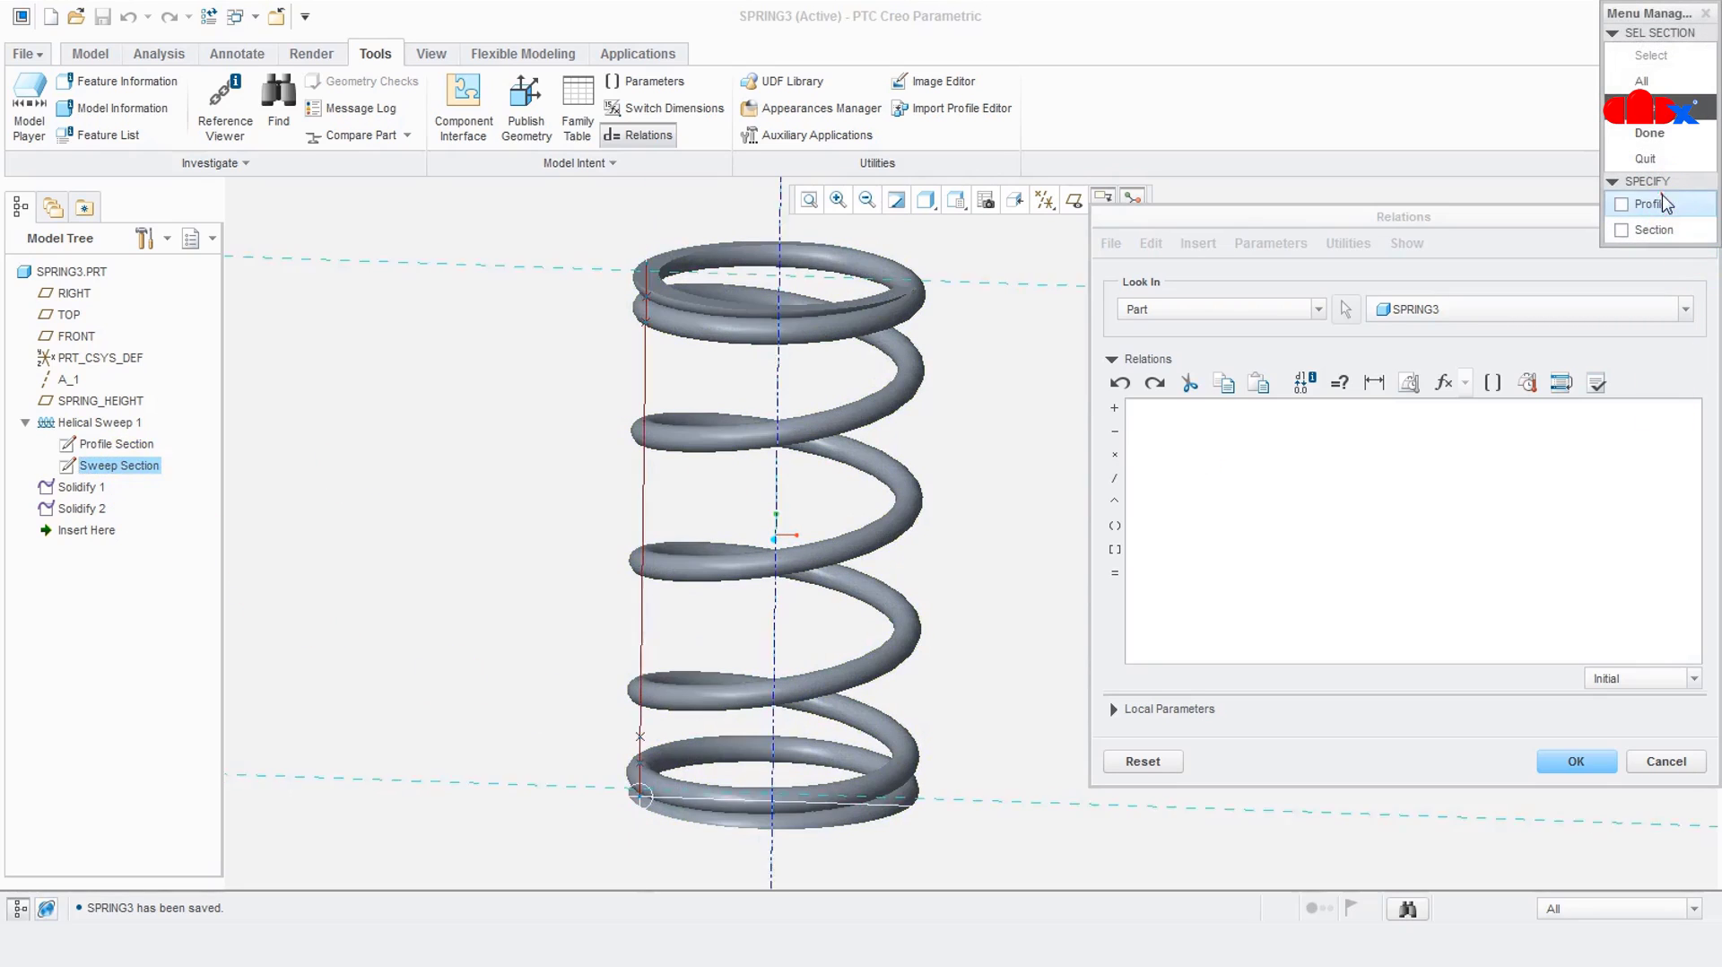
left_click(1656, 231)
left_click(1675, 14)
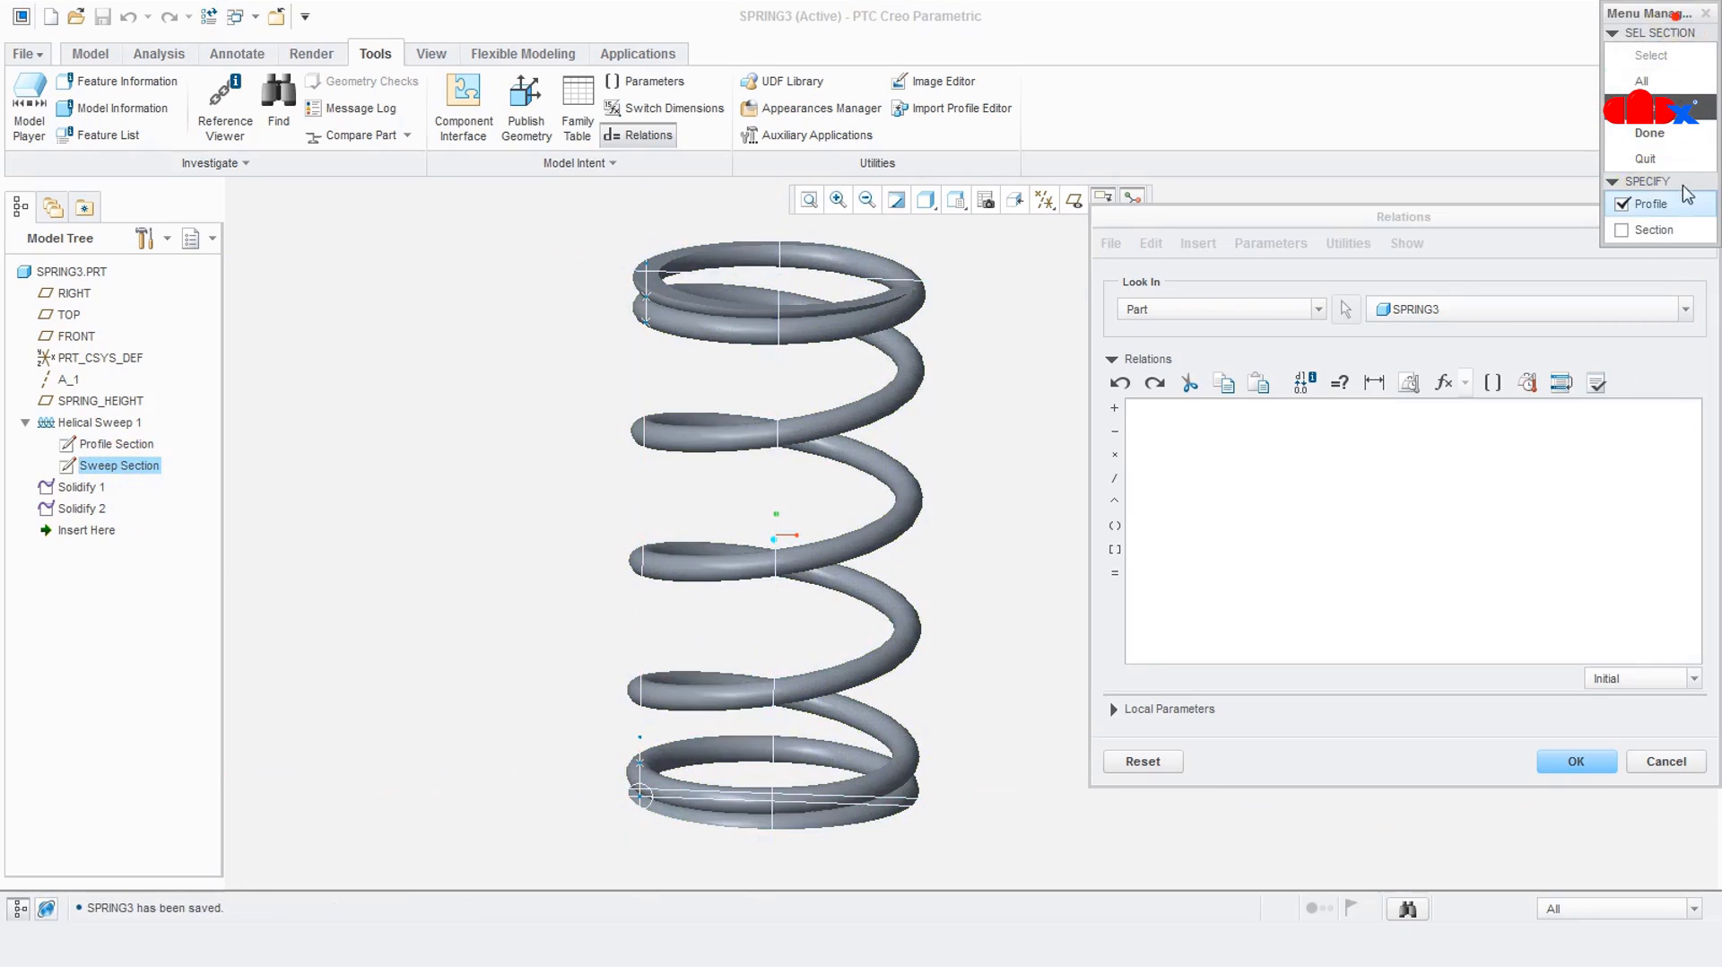
left_click(1653, 229)
left_click(1649, 133)
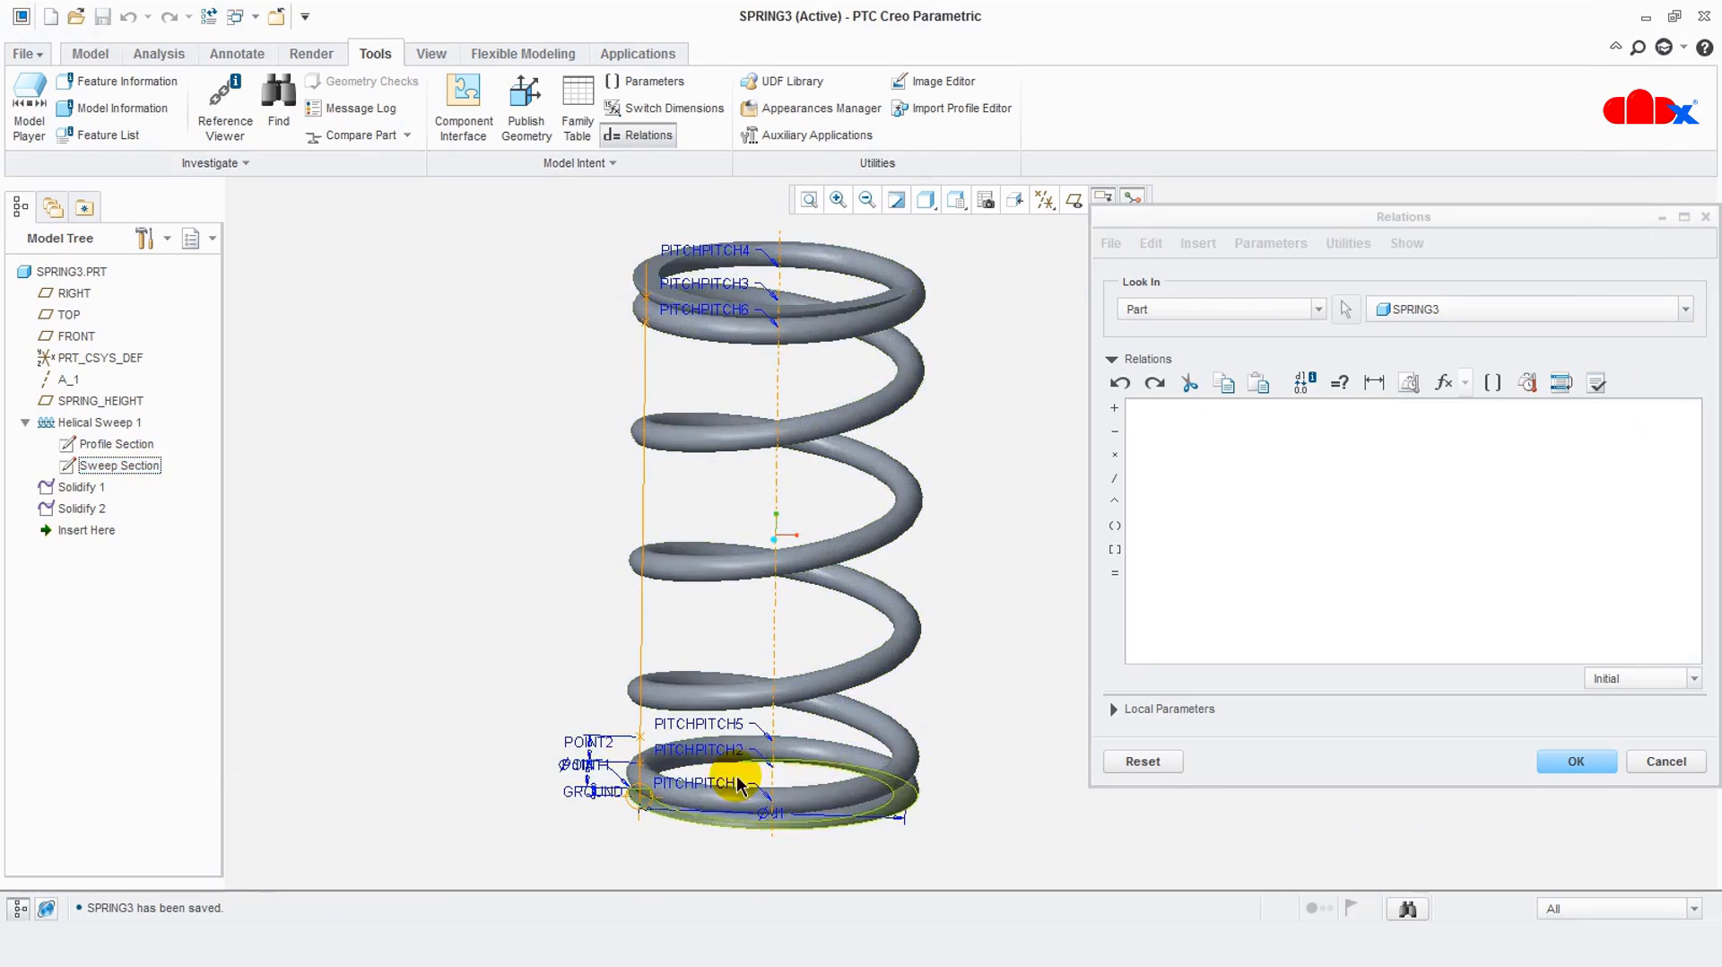
scroll(709, 805, "down", 2)
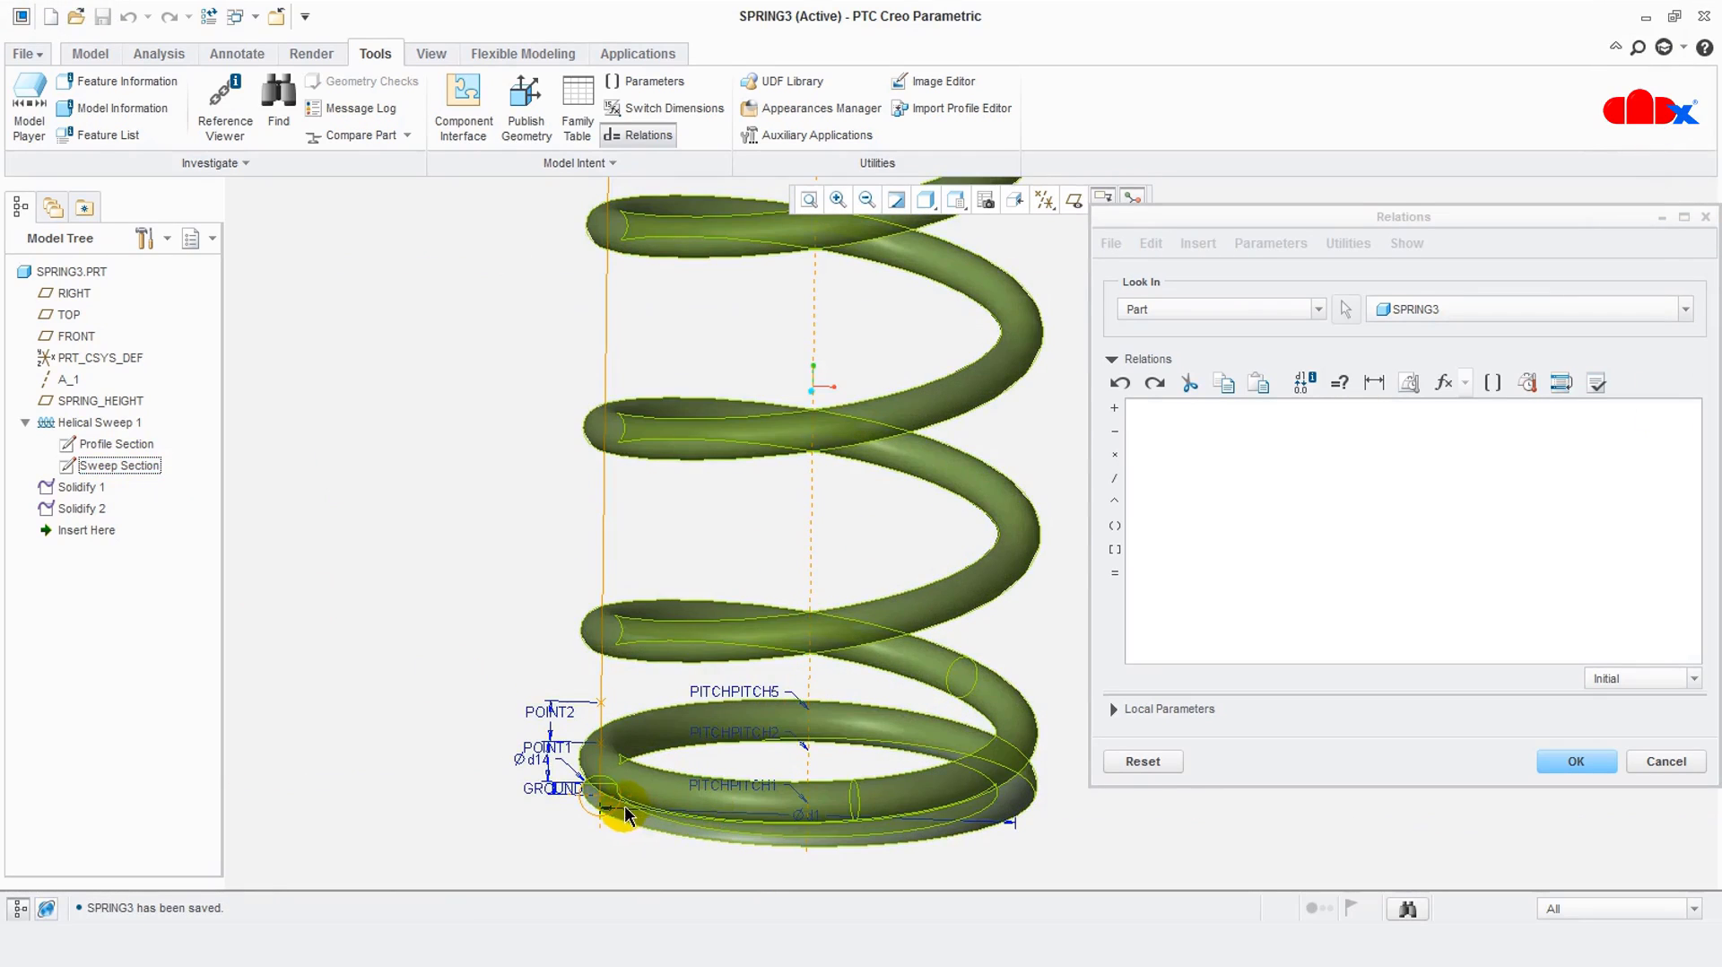
scroll(612, 791, "down", 2)
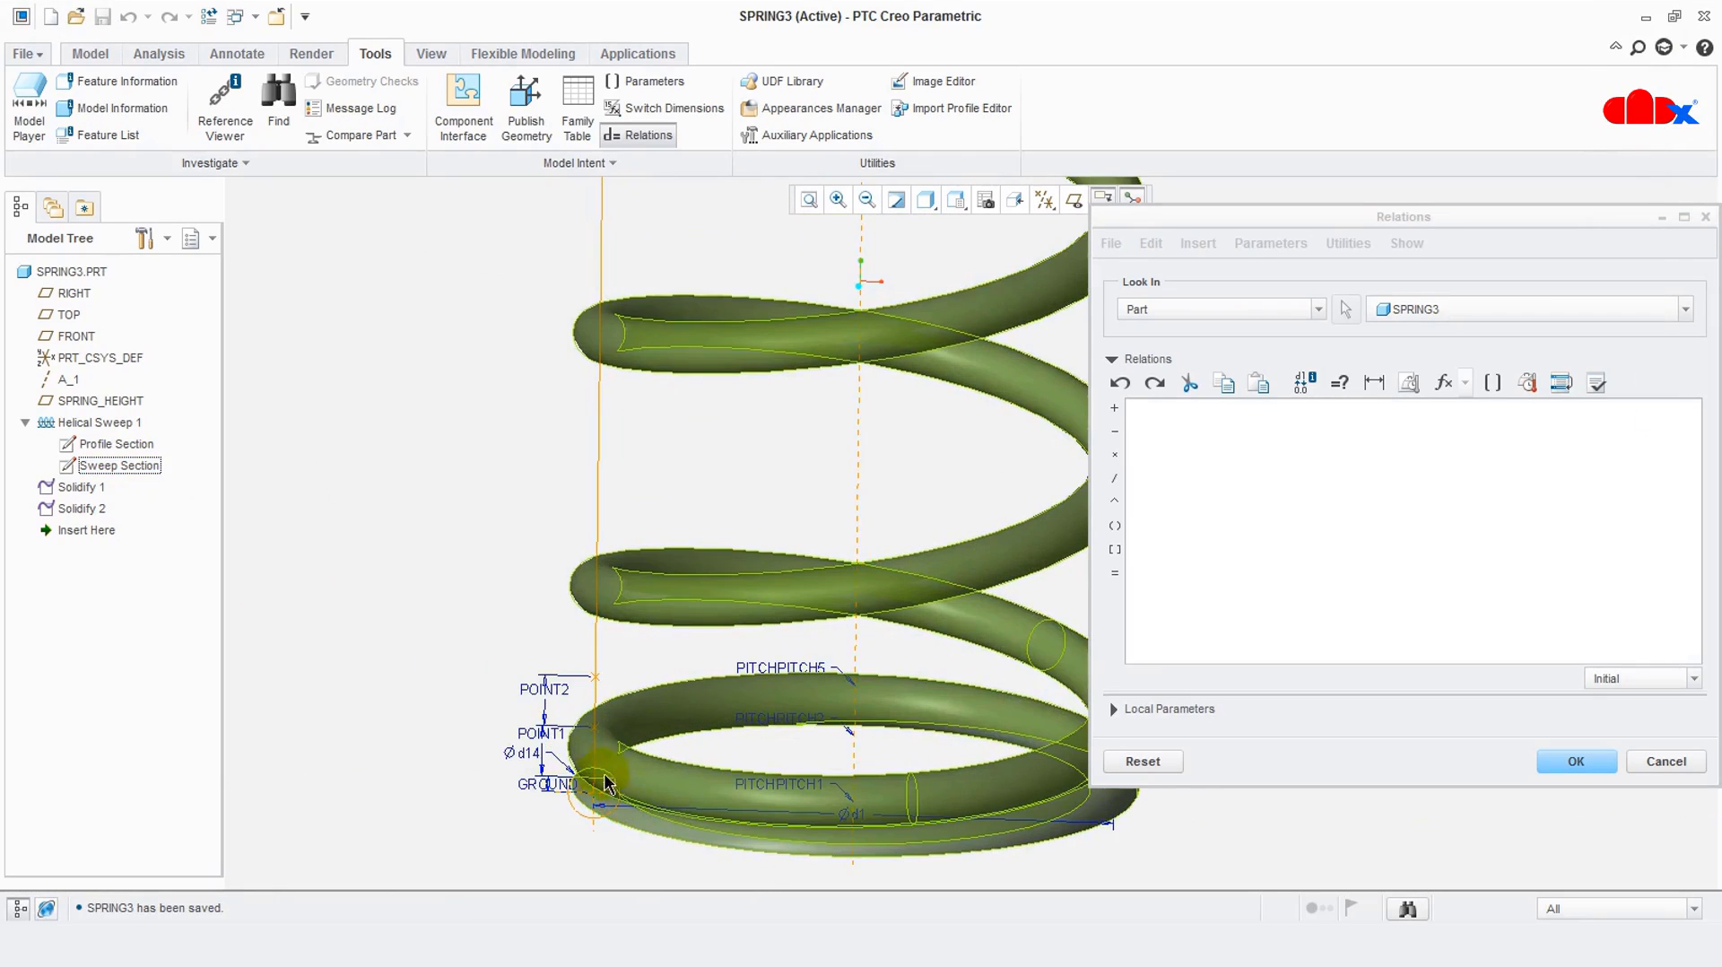
left_click(544, 731)
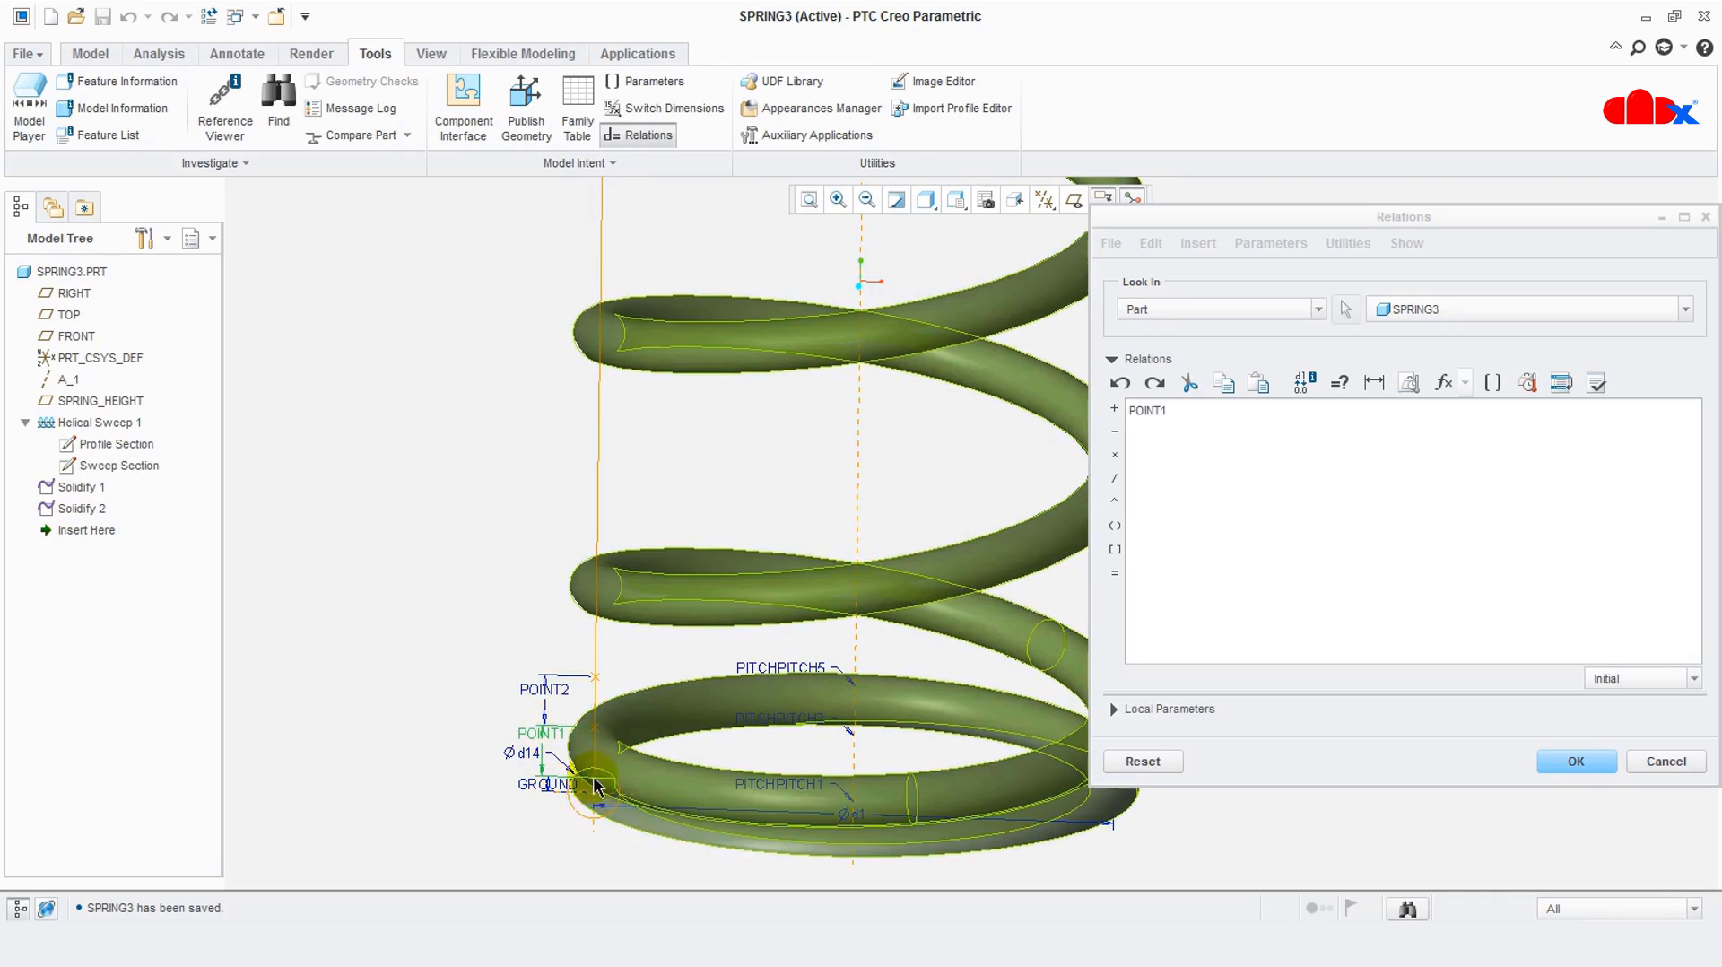
left_click(595, 726)
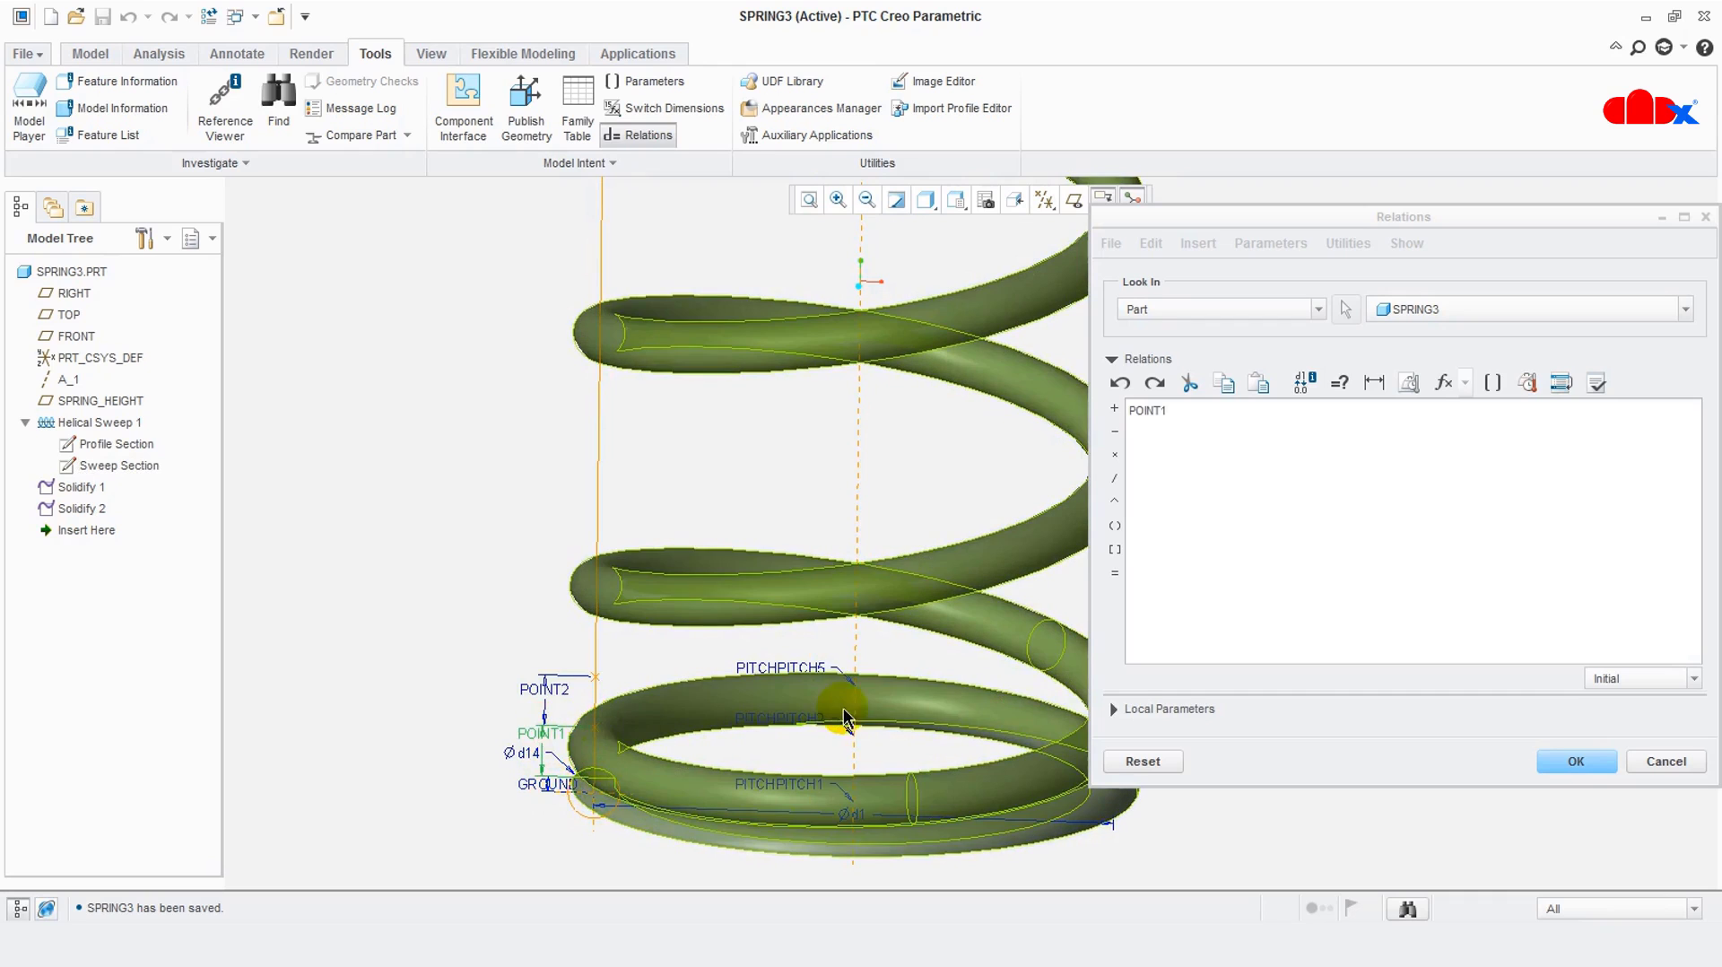
left_click(1115, 572)
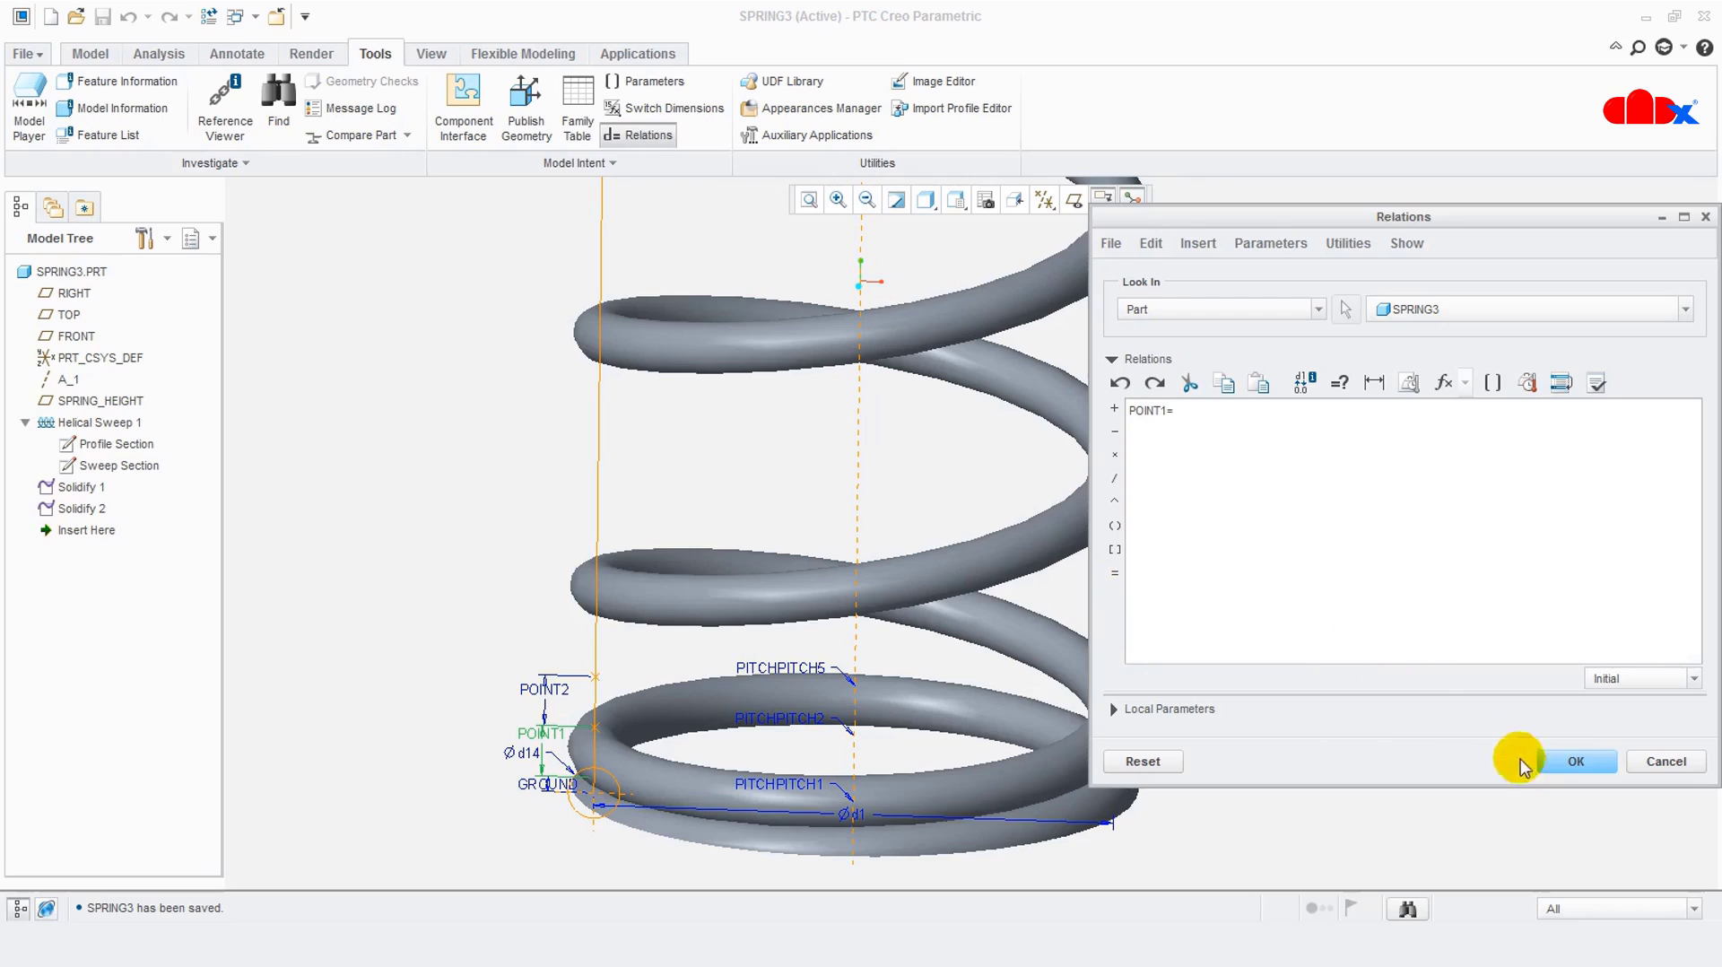
left_click(1665, 758)
left_click(1381, 533)
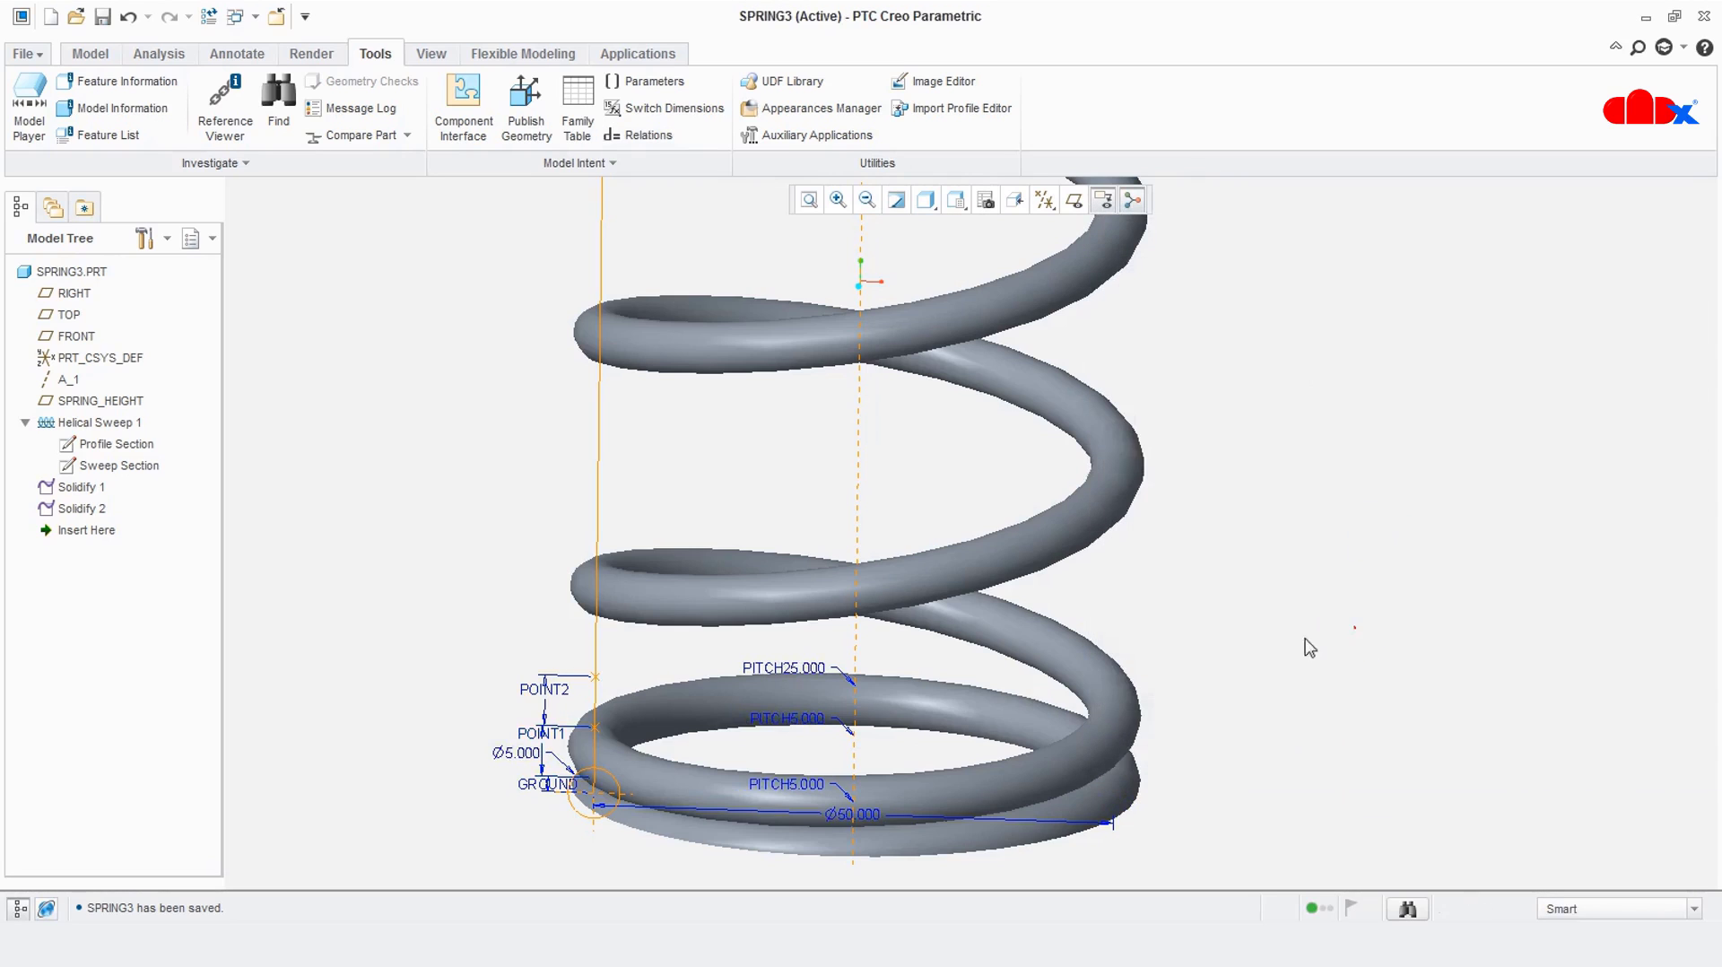
Rename the sweep section's wire diameter dimension as WIRE_DIA and set its display text to @S
left_click(108, 466)
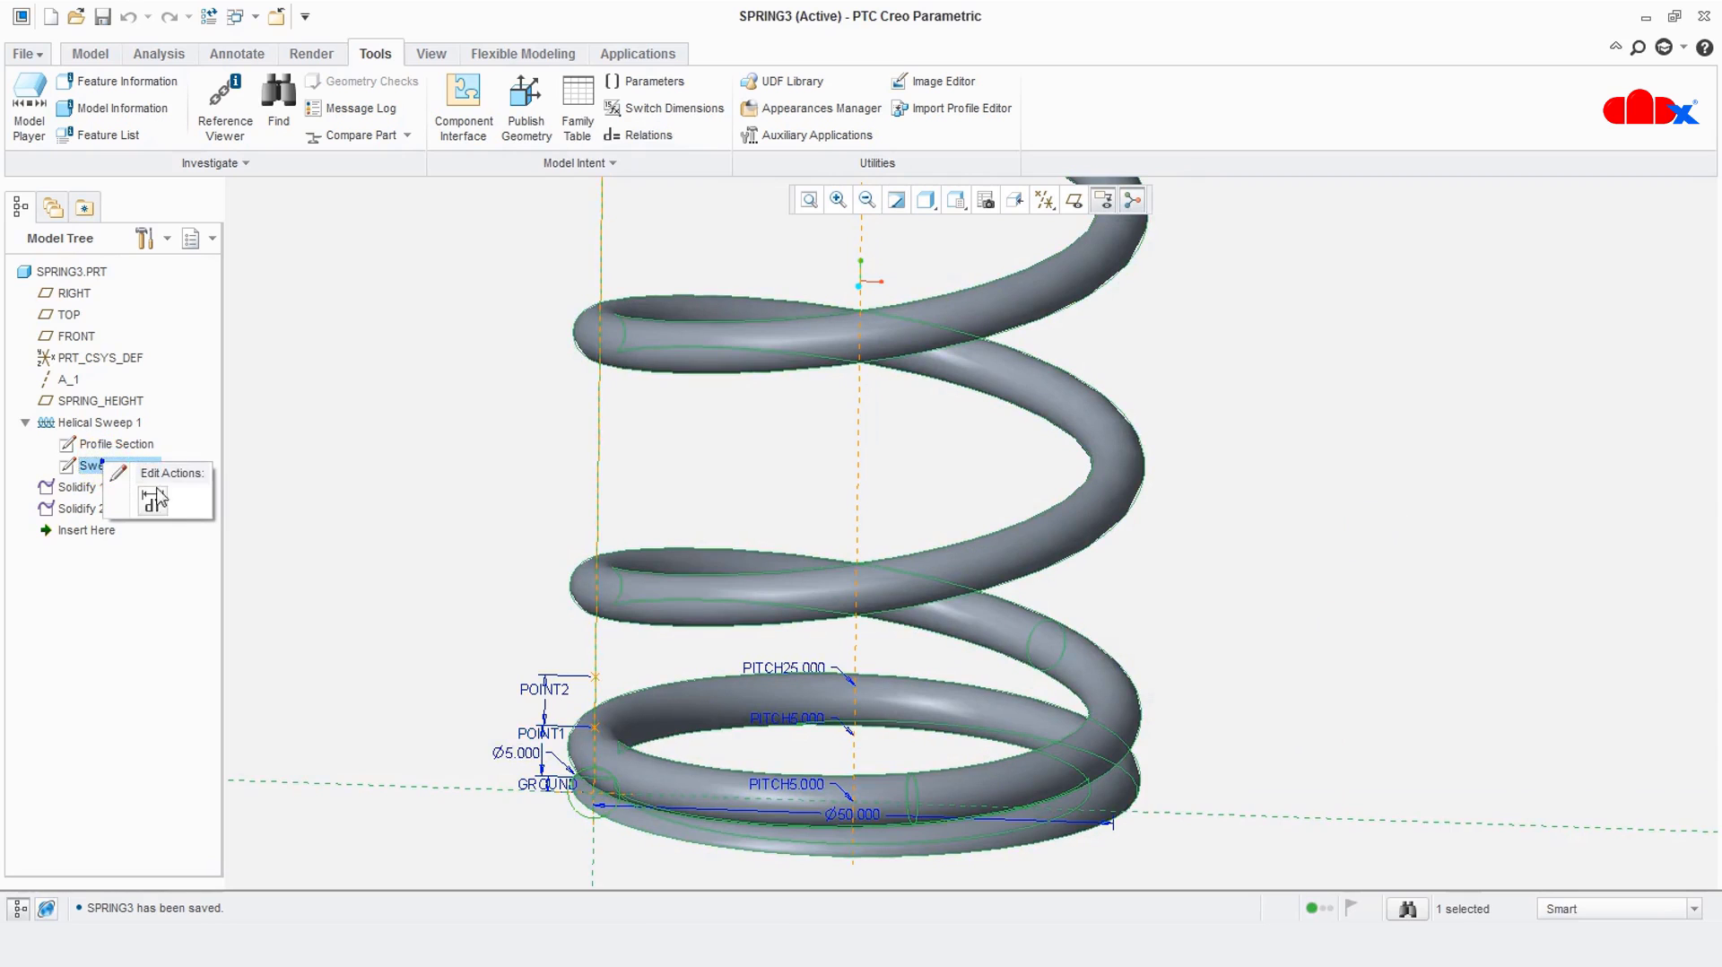
left_click(154, 500)
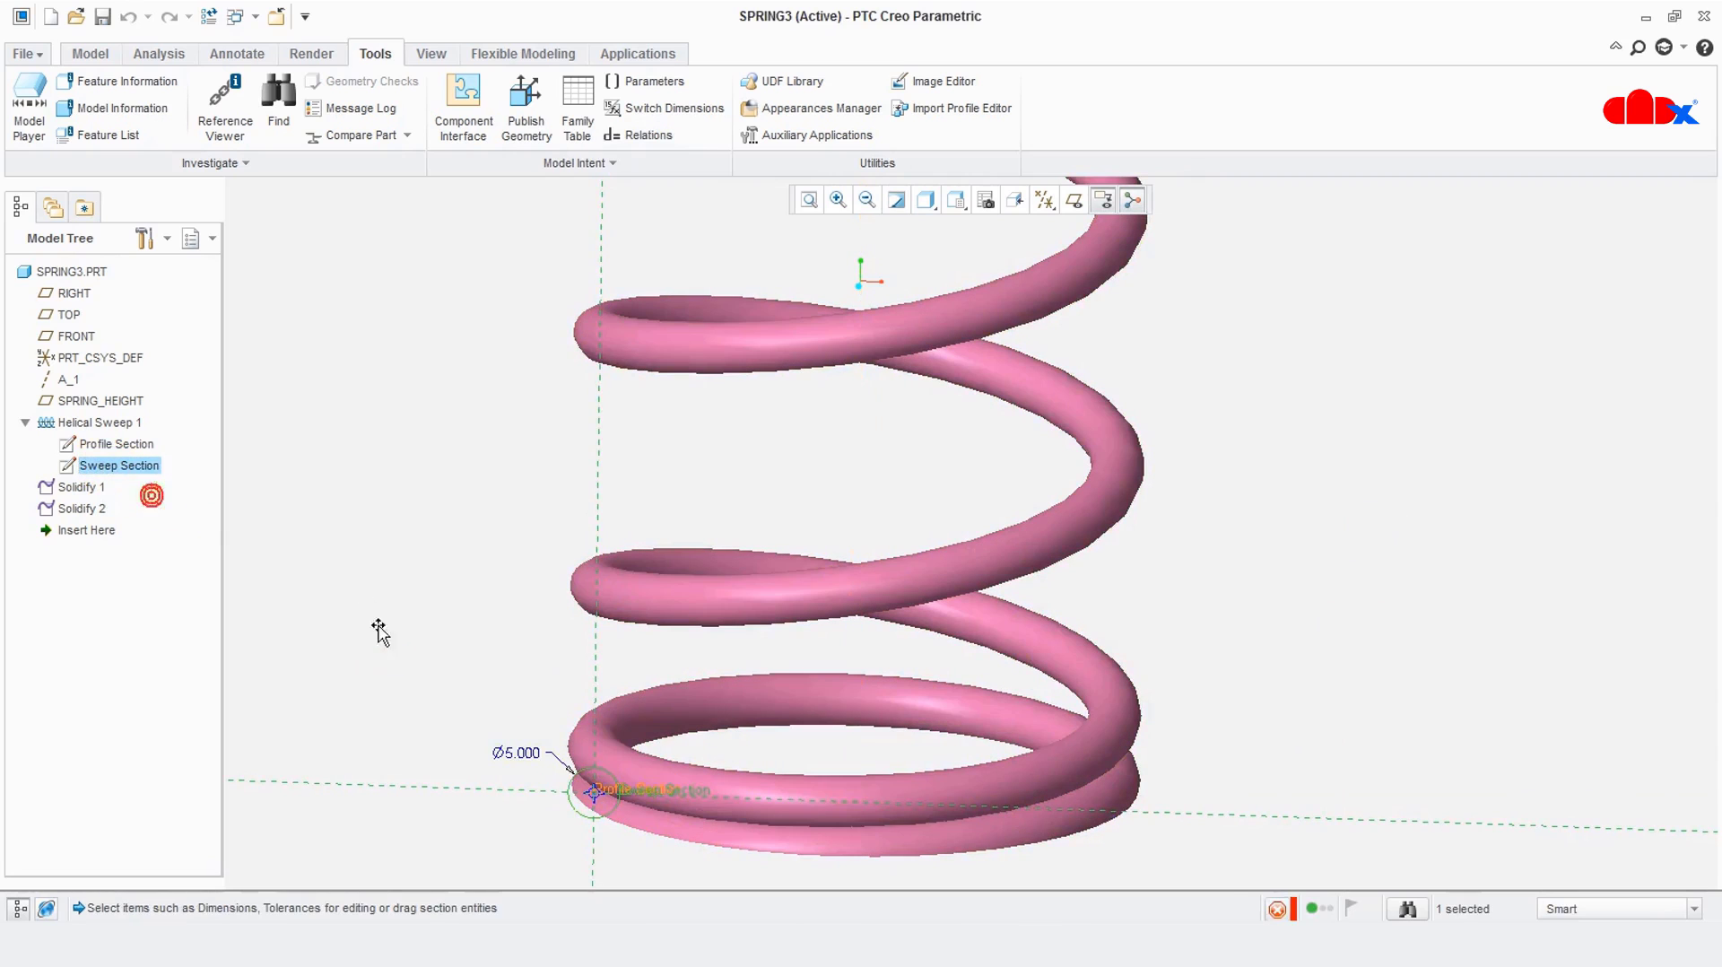
right_click(535, 762)
left_click(575, 811)
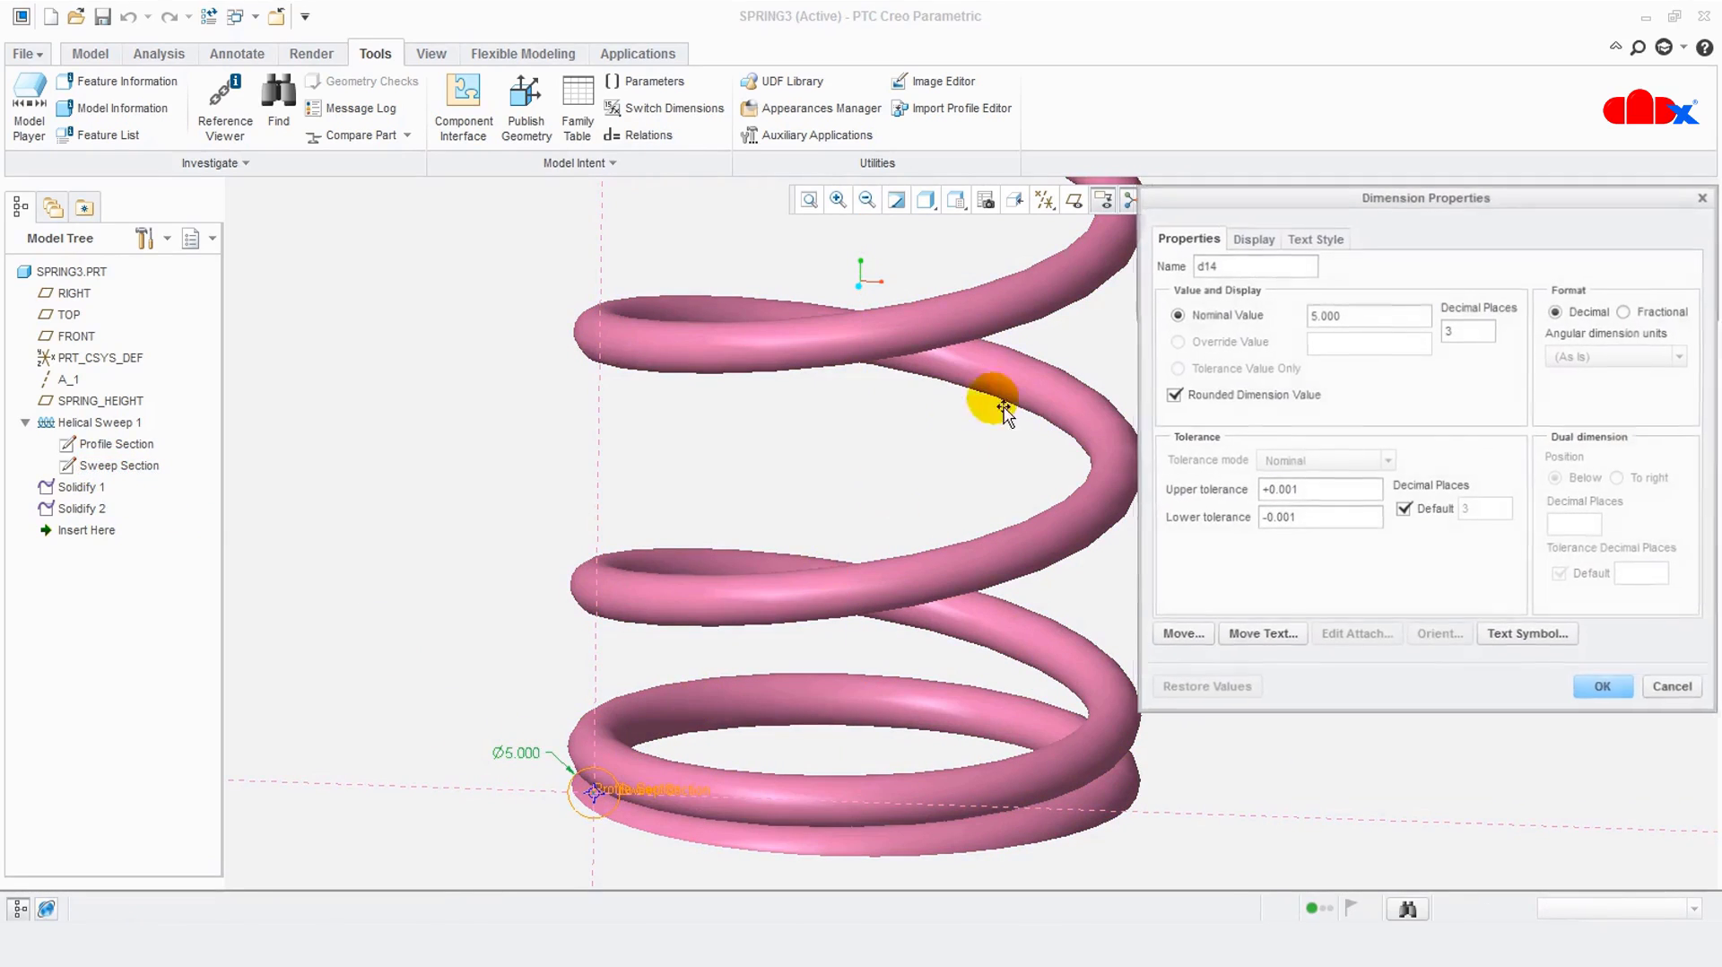
double_click(1239, 265)
type("WIRE_DIA")
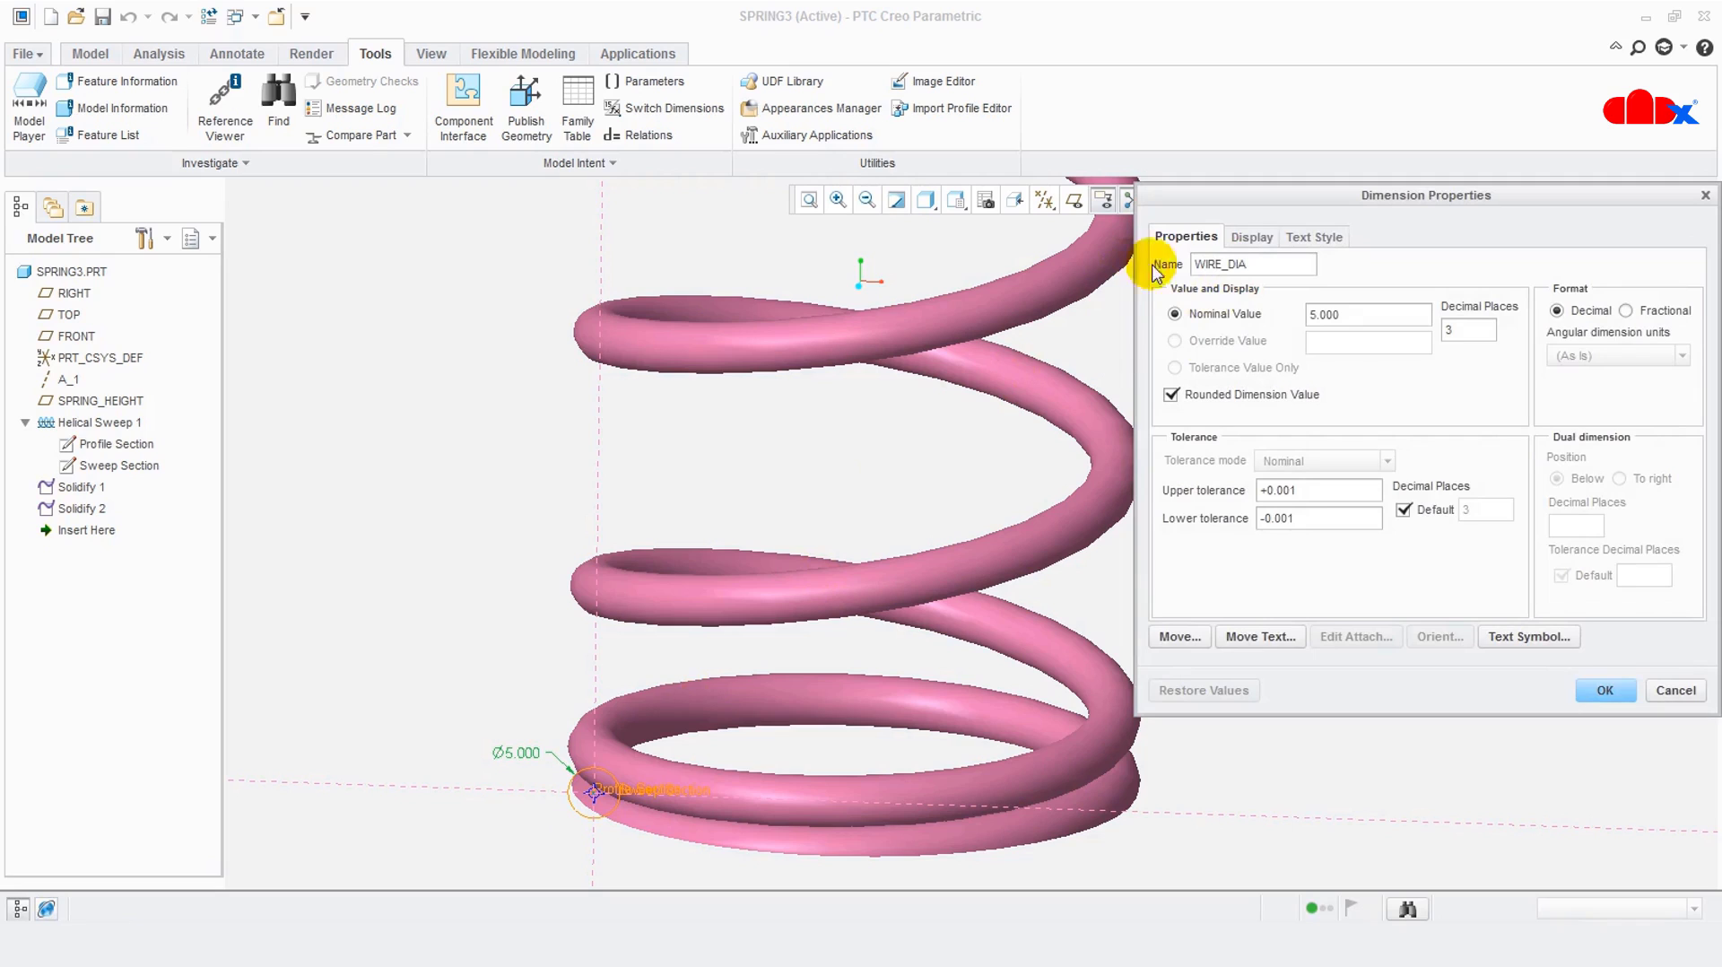
left_click(1251, 236)
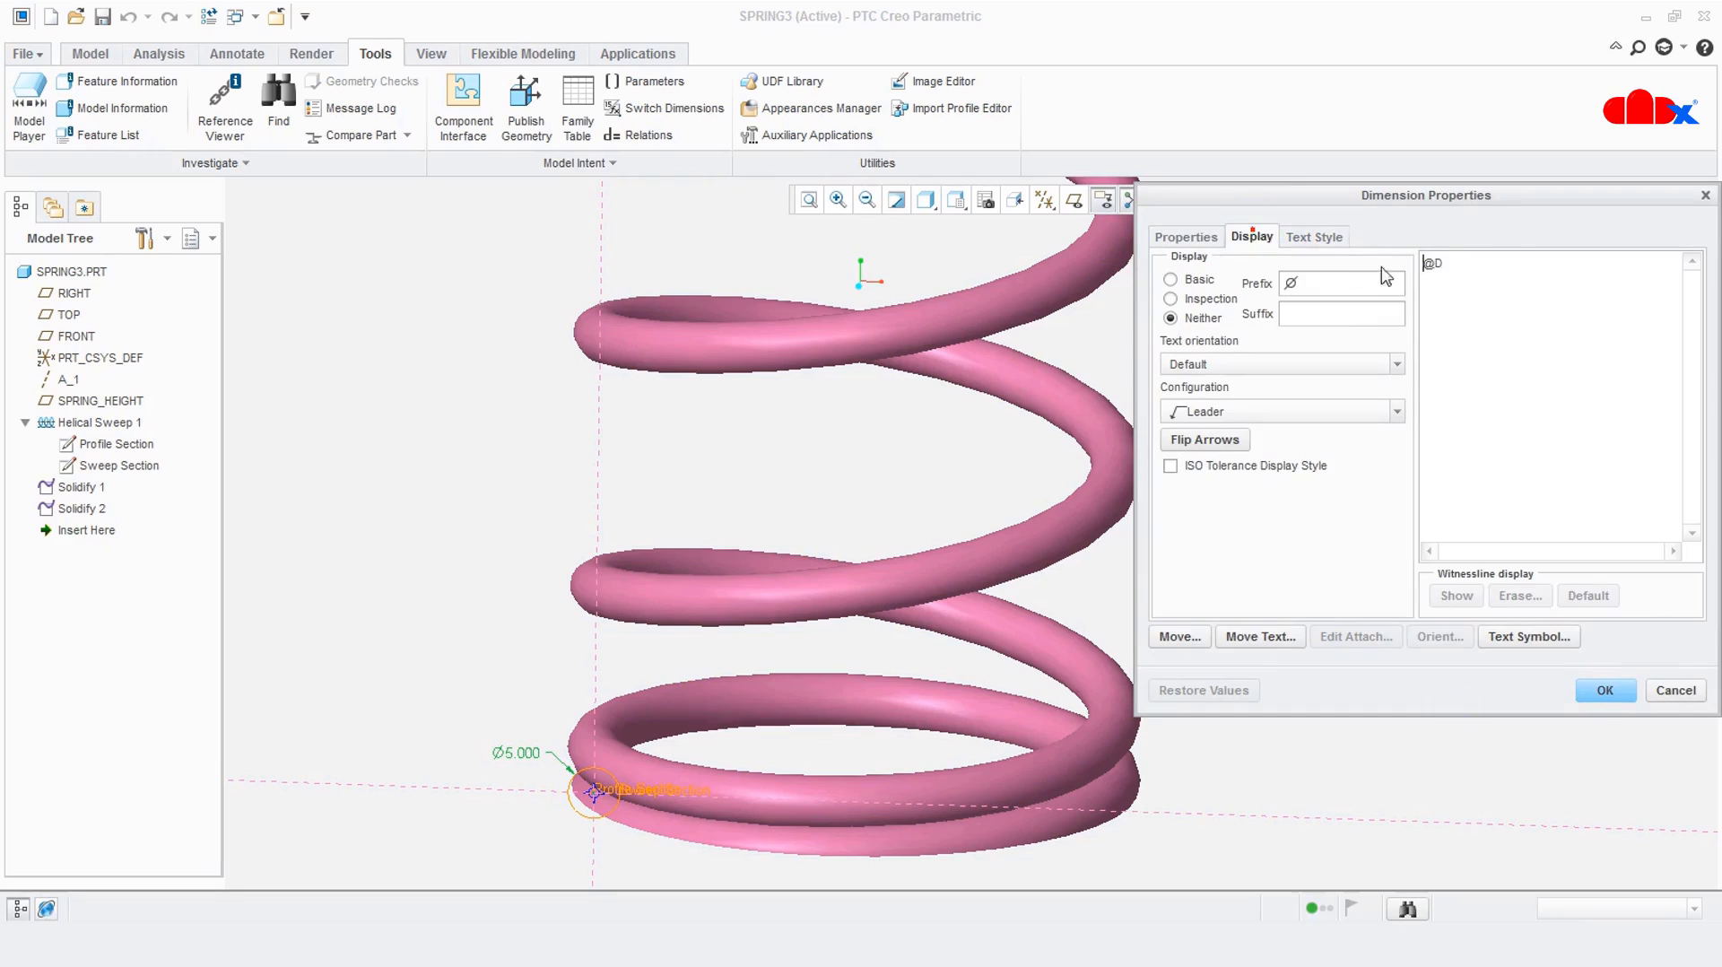
left_click_drag(1433, 261, 1484, 269)
type("S")
left_click(1604, 690)
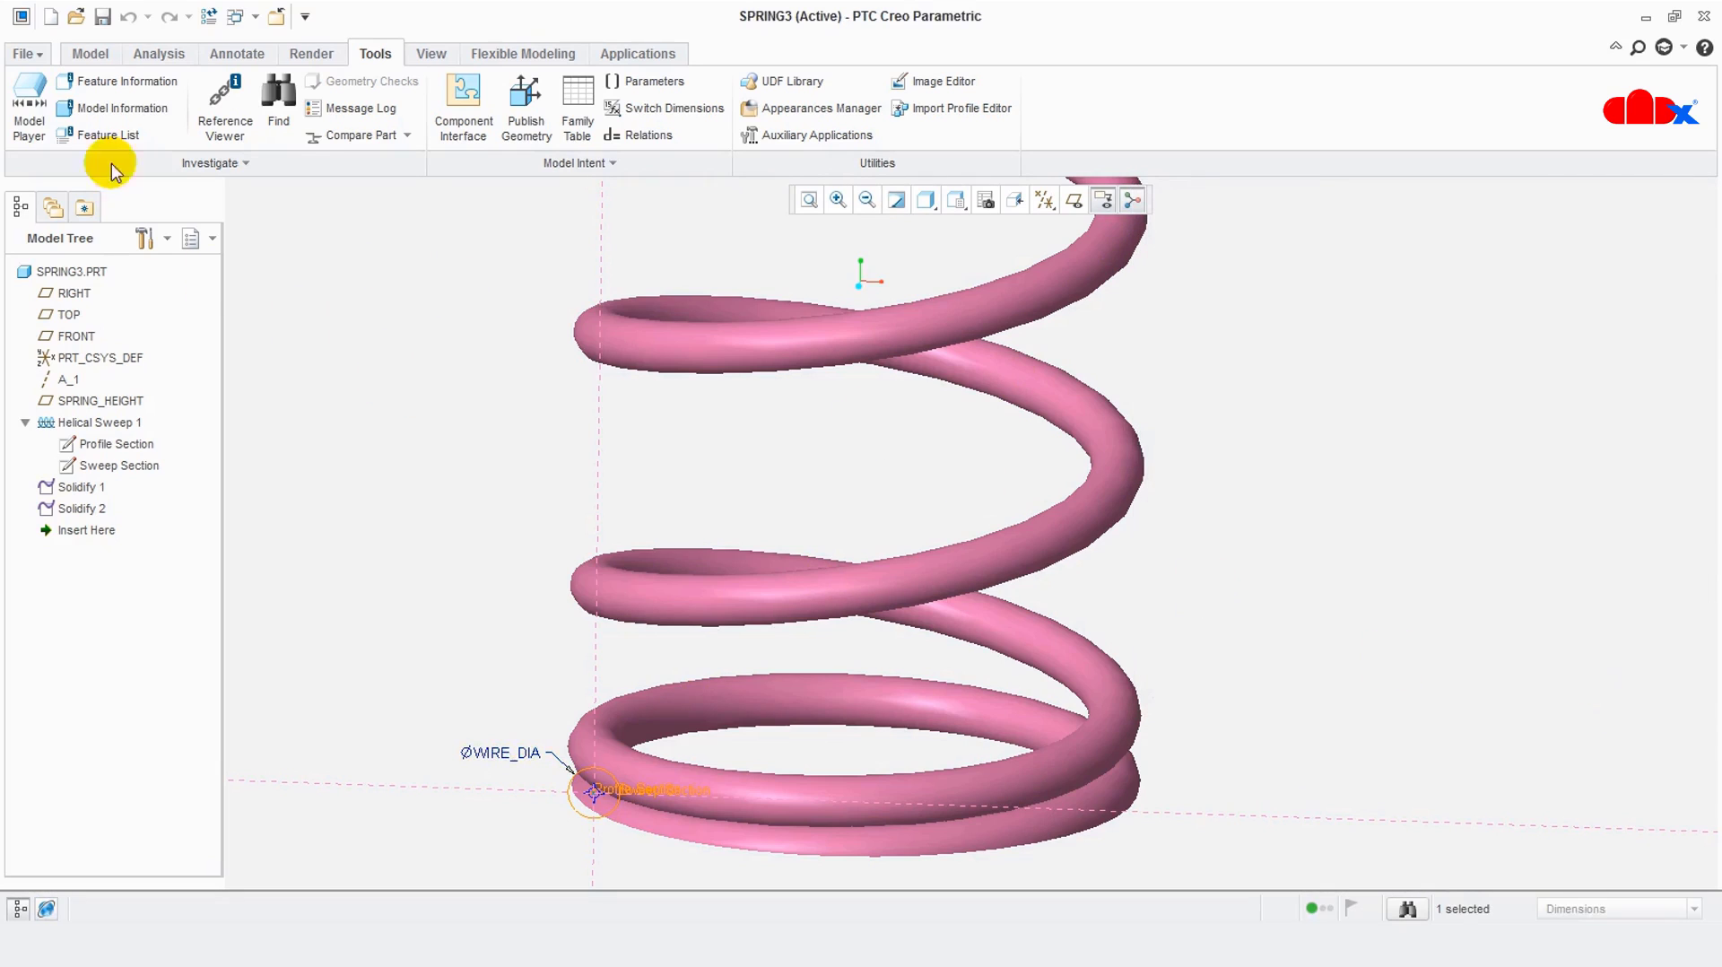
Regenerate and save the SPRING3 part
left_click(210, 18)
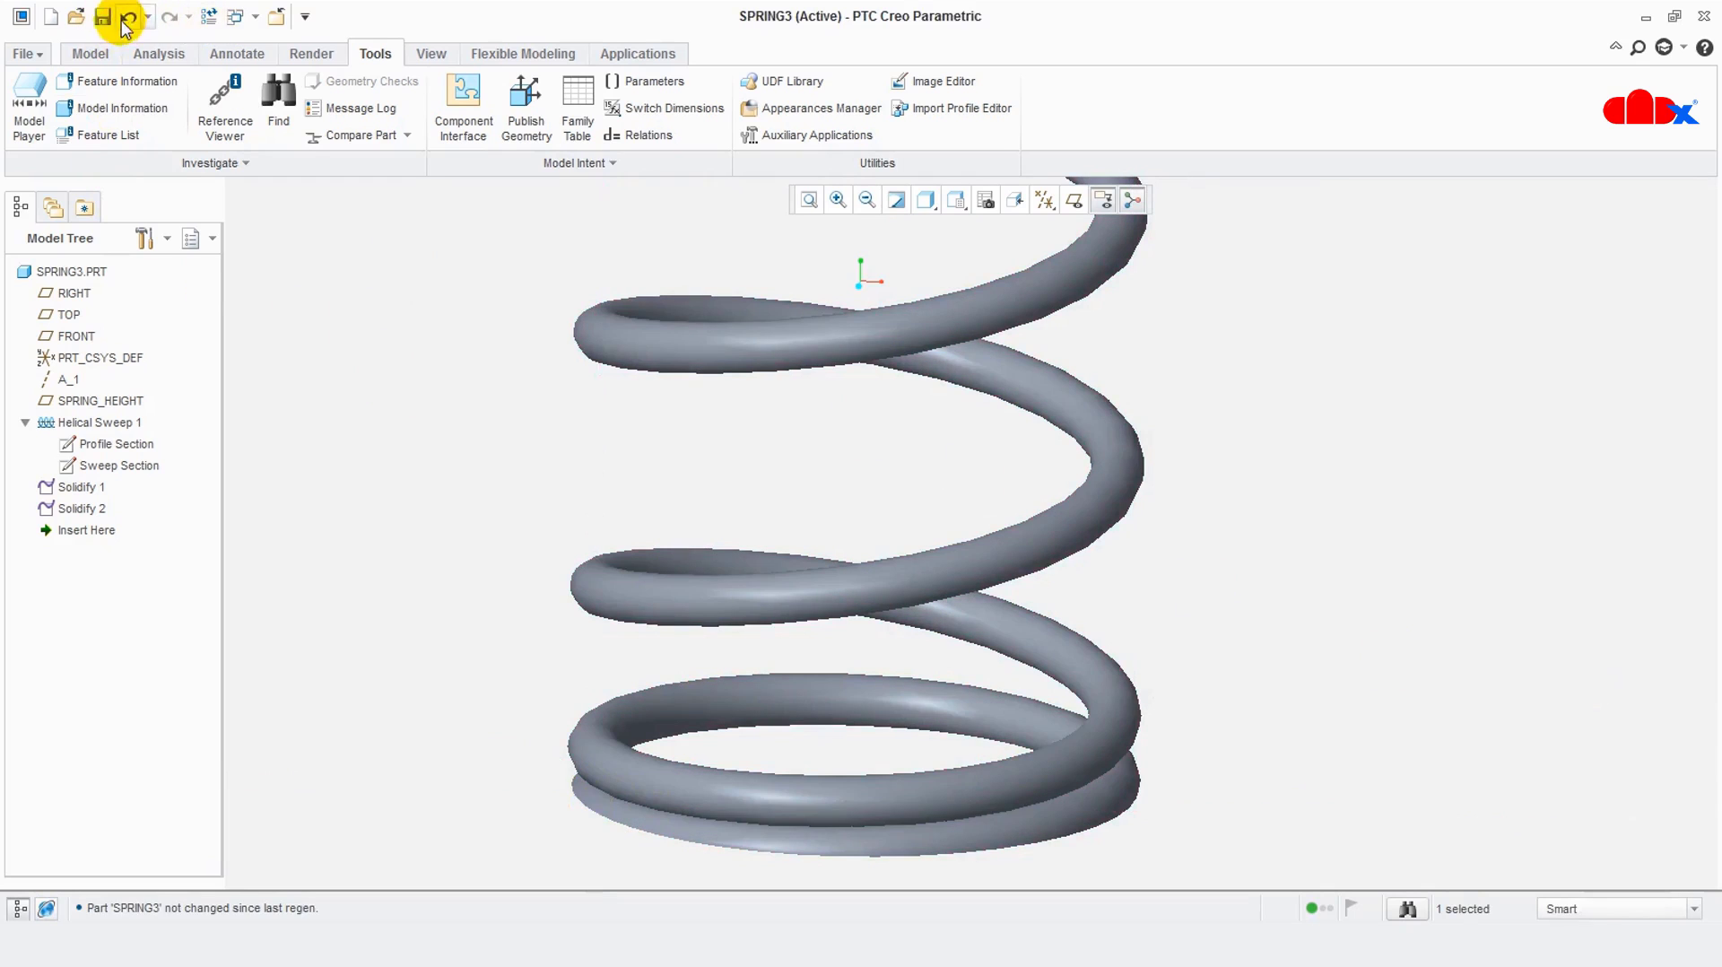
left_click(104, 17)
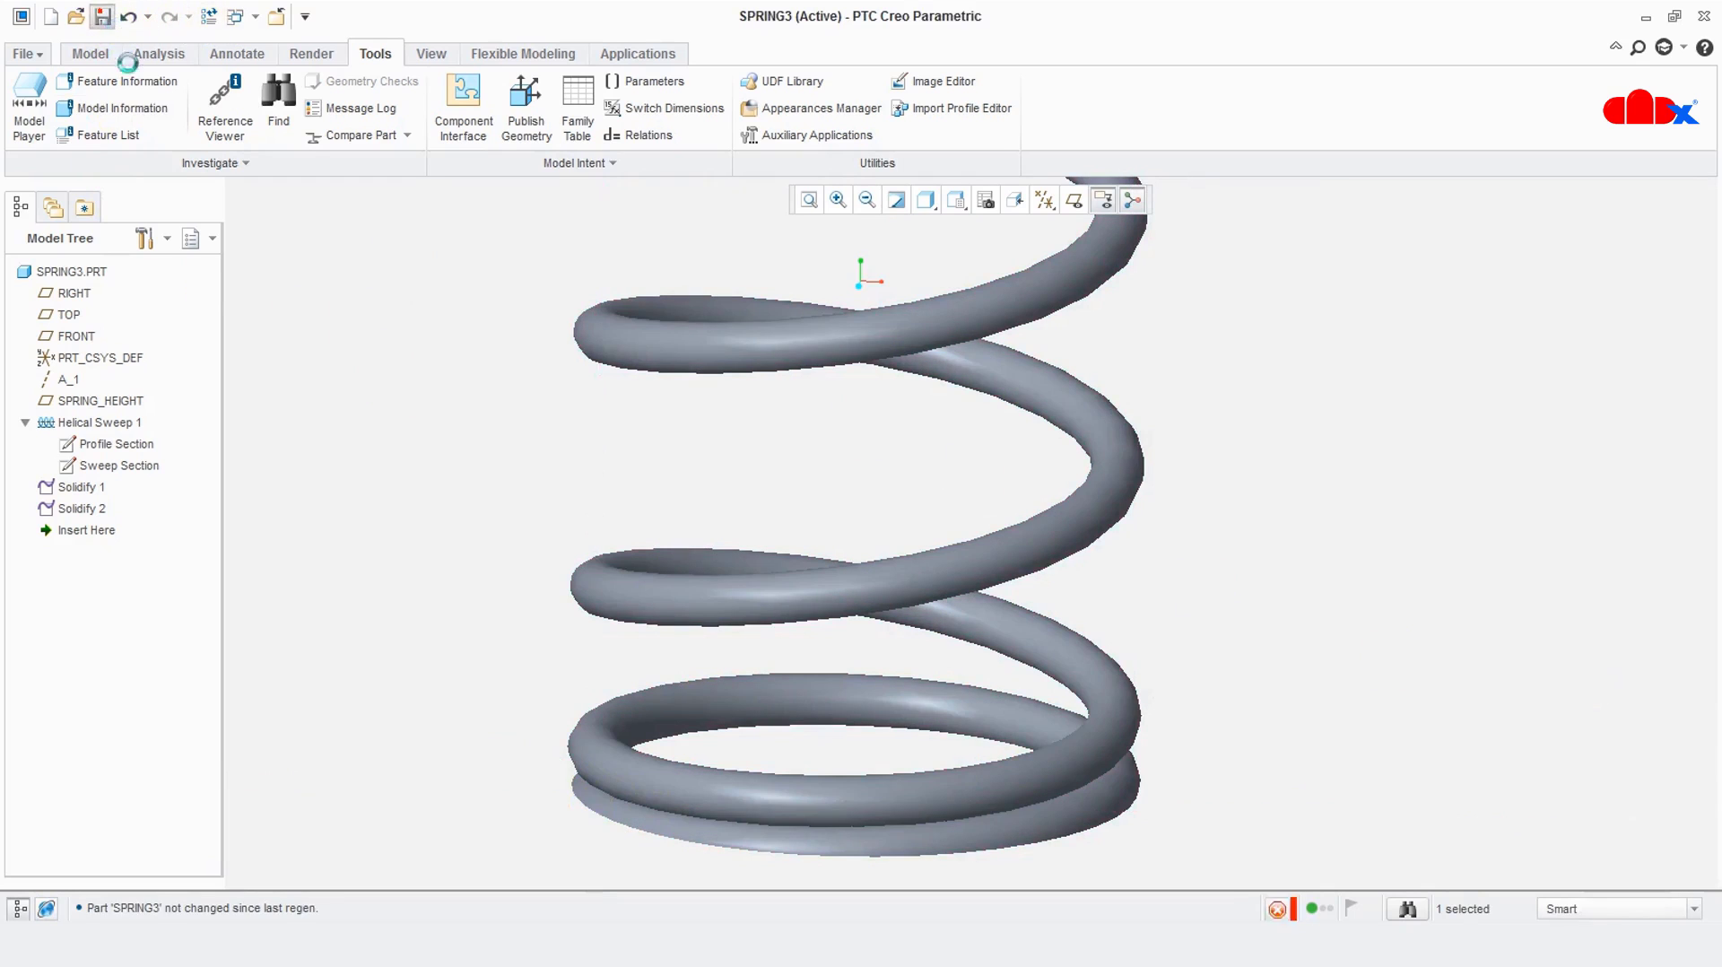
Open the part's relations and display the helical sweep's profile and section dimensions
left_click(641, 137)
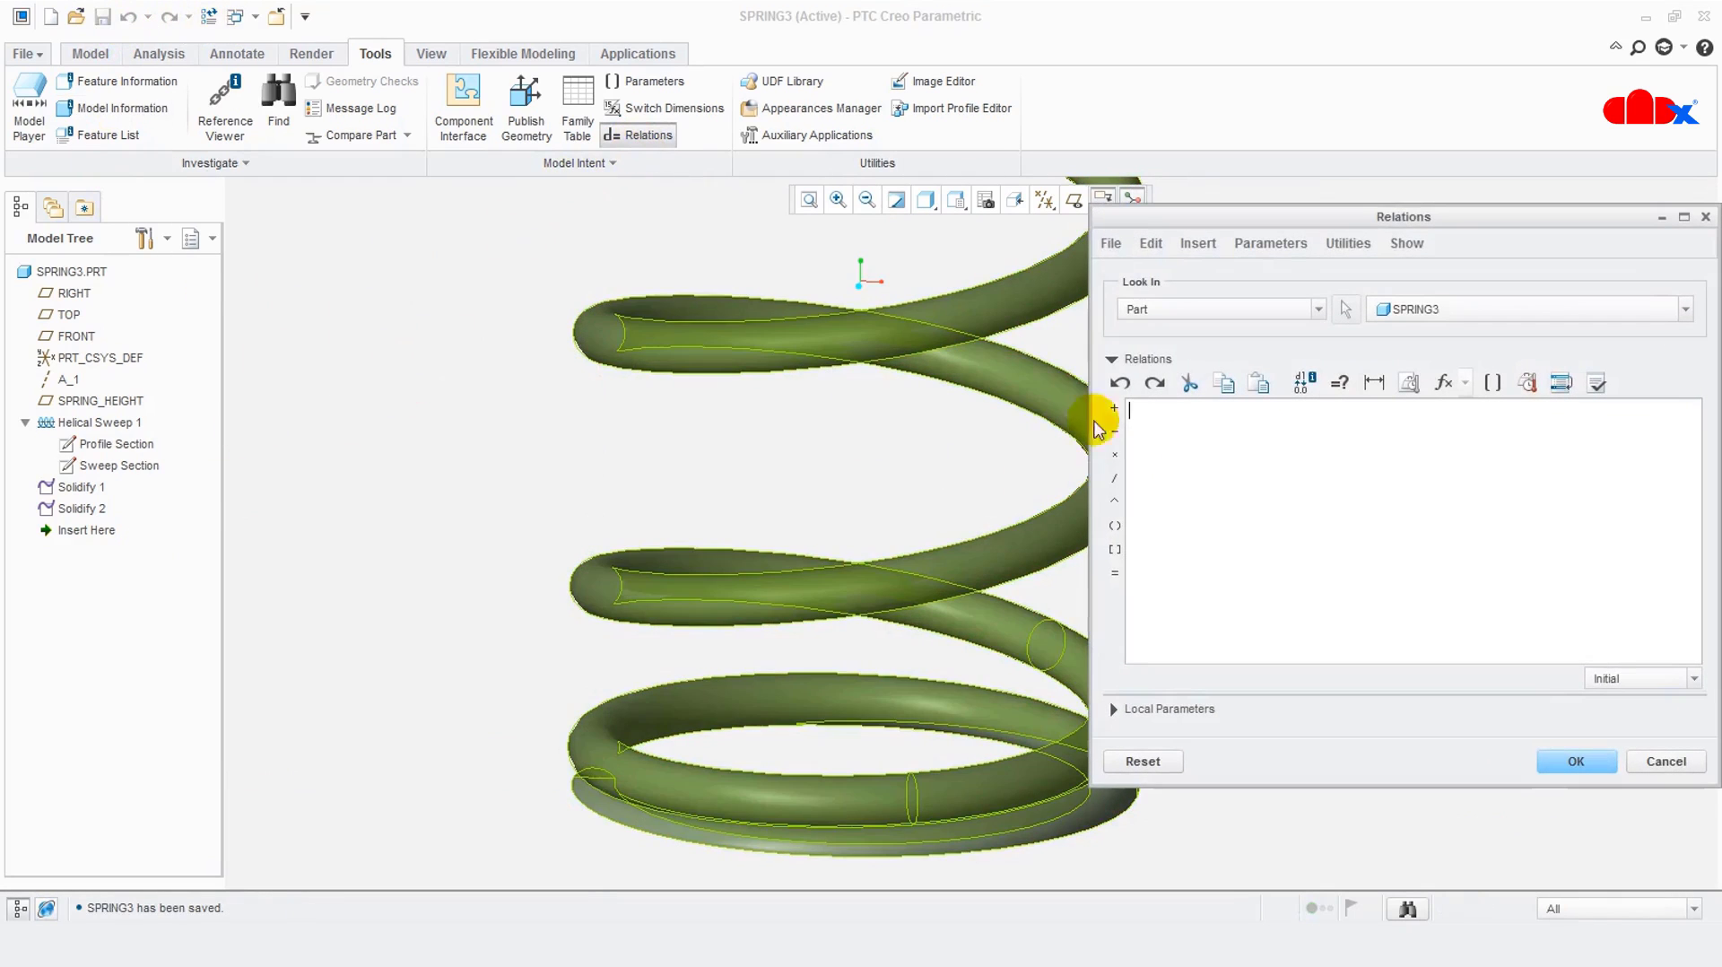
left_click(658, 769)
left_click(1620, 373)
left_click(1626, 399)
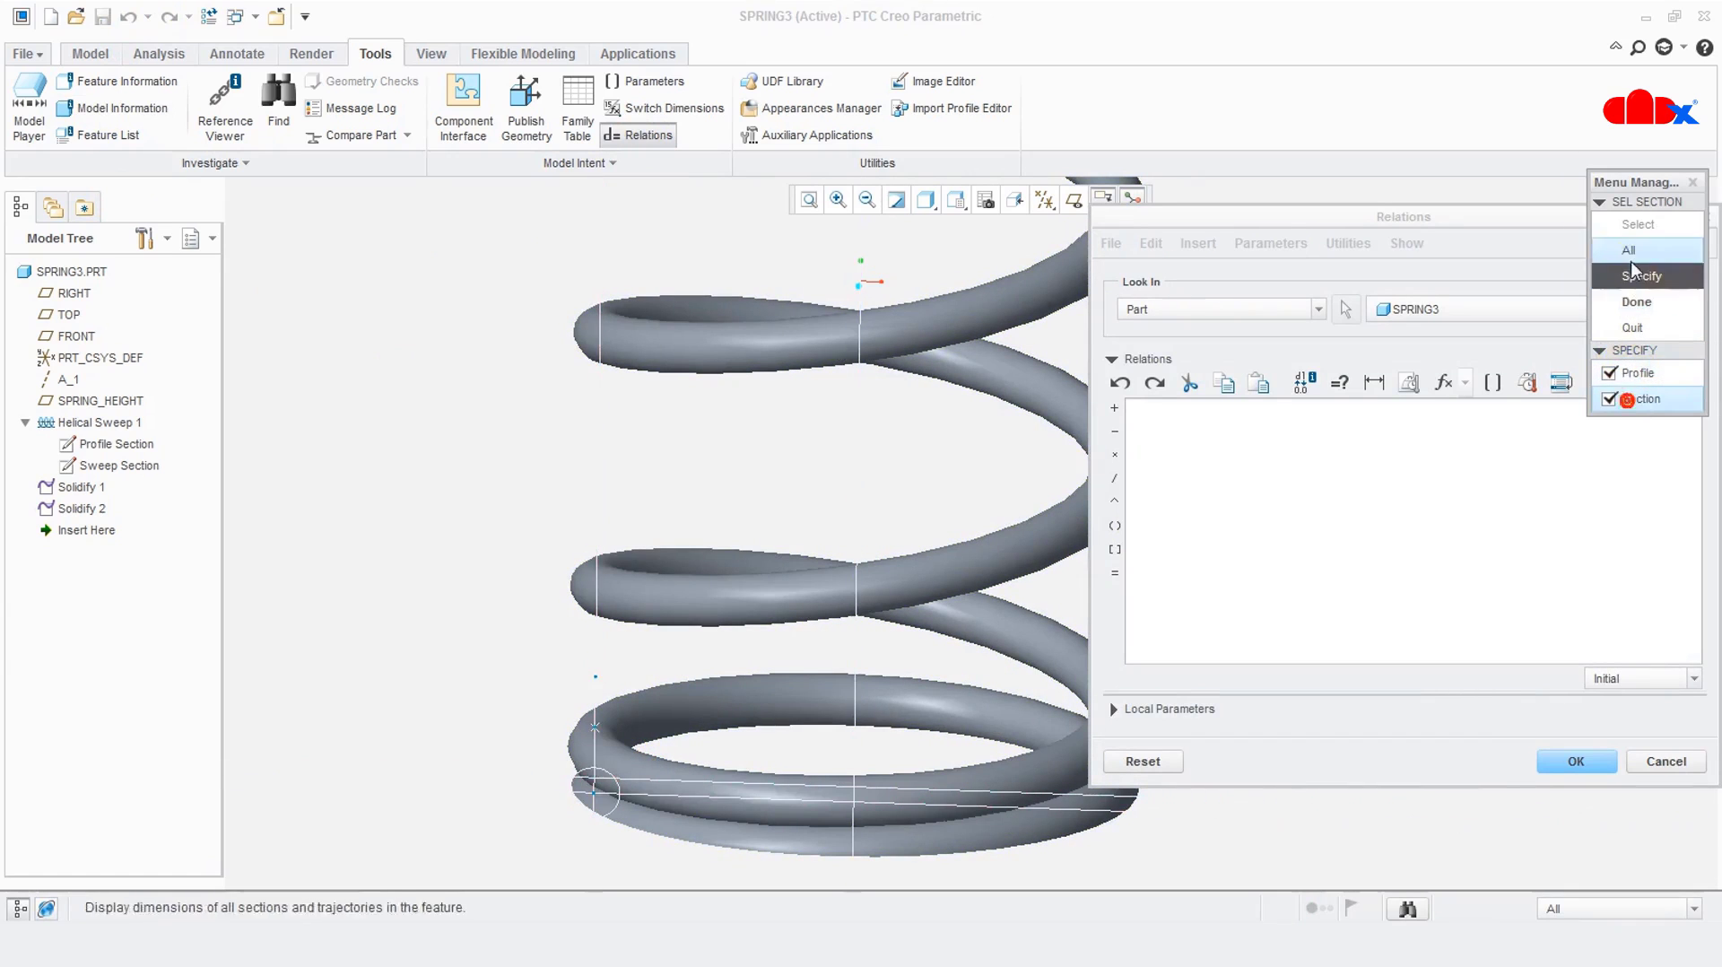
left_click(1636, 301)
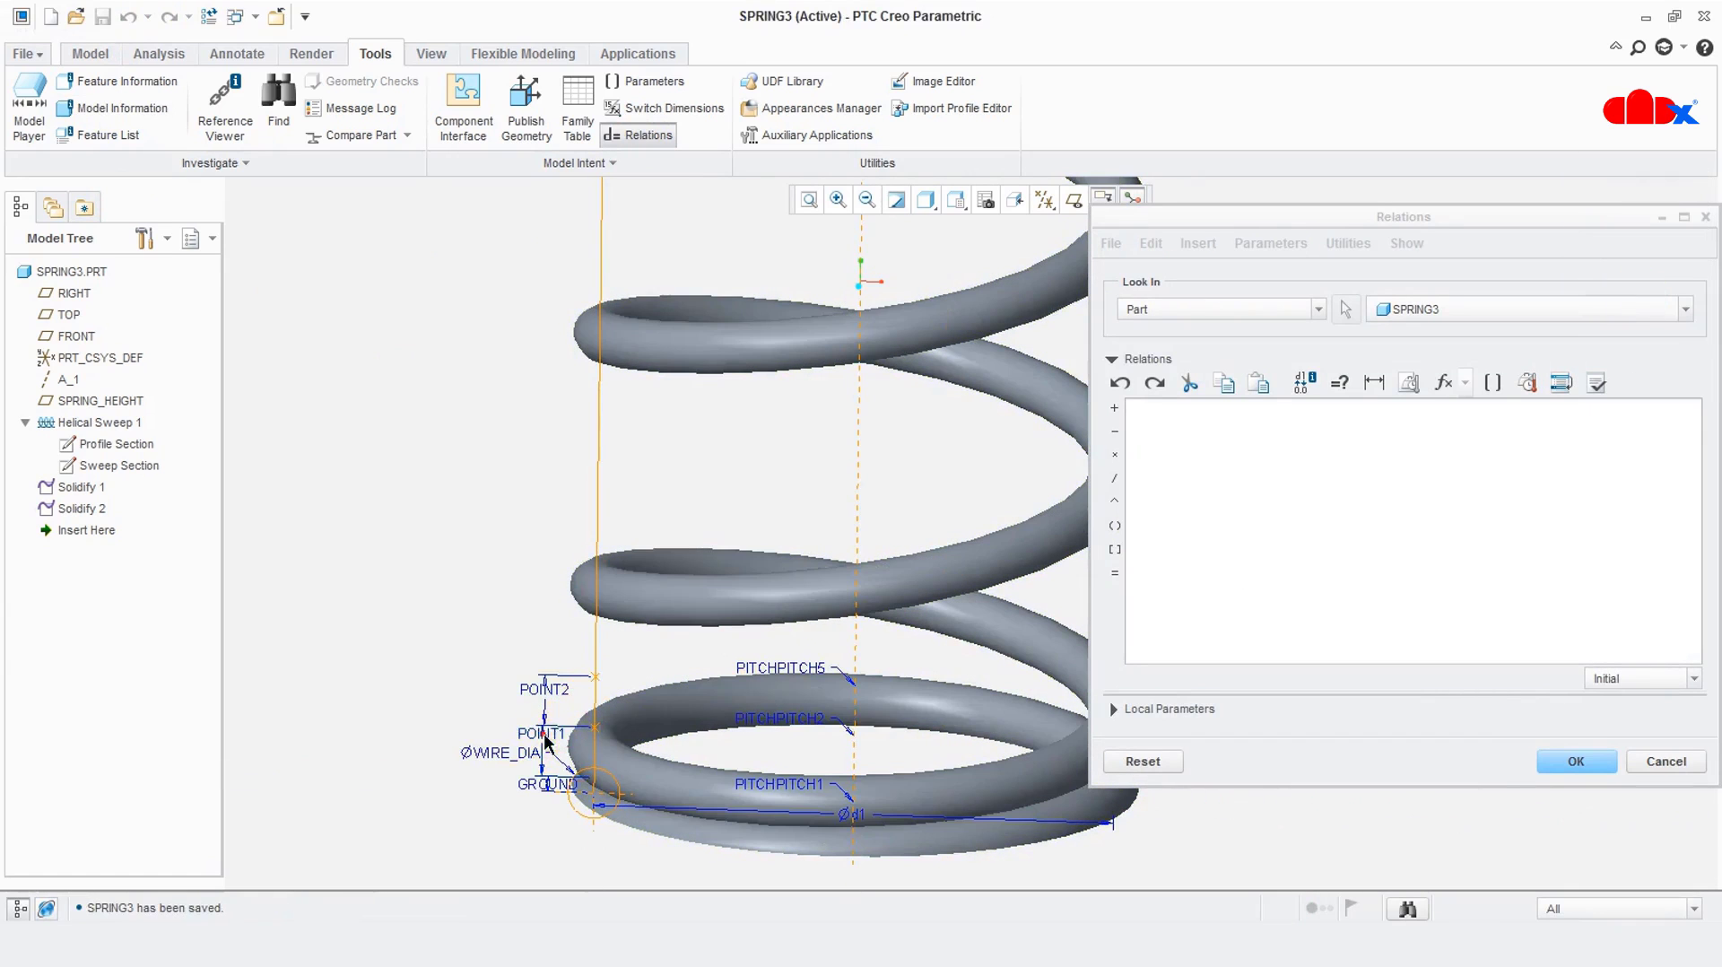
Add the relation POINT1=WIRE_DIA, picking both dimensions at the spring's bottom end
left_click(544, 736)
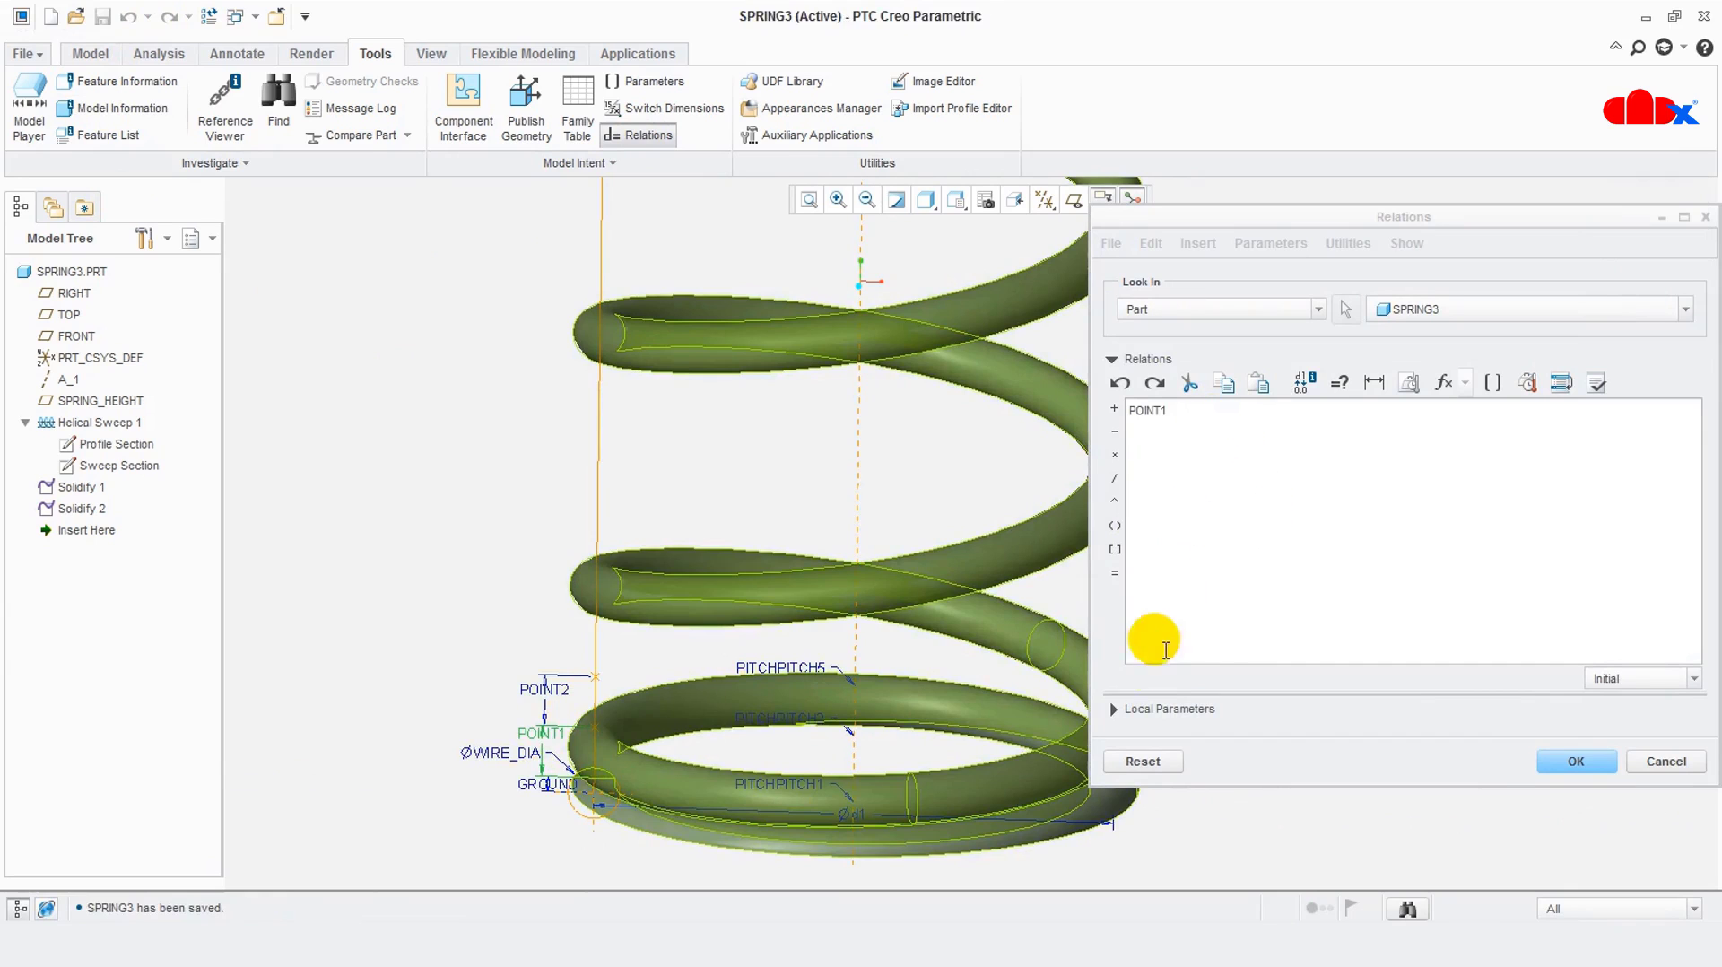
left_click(1114, 572)
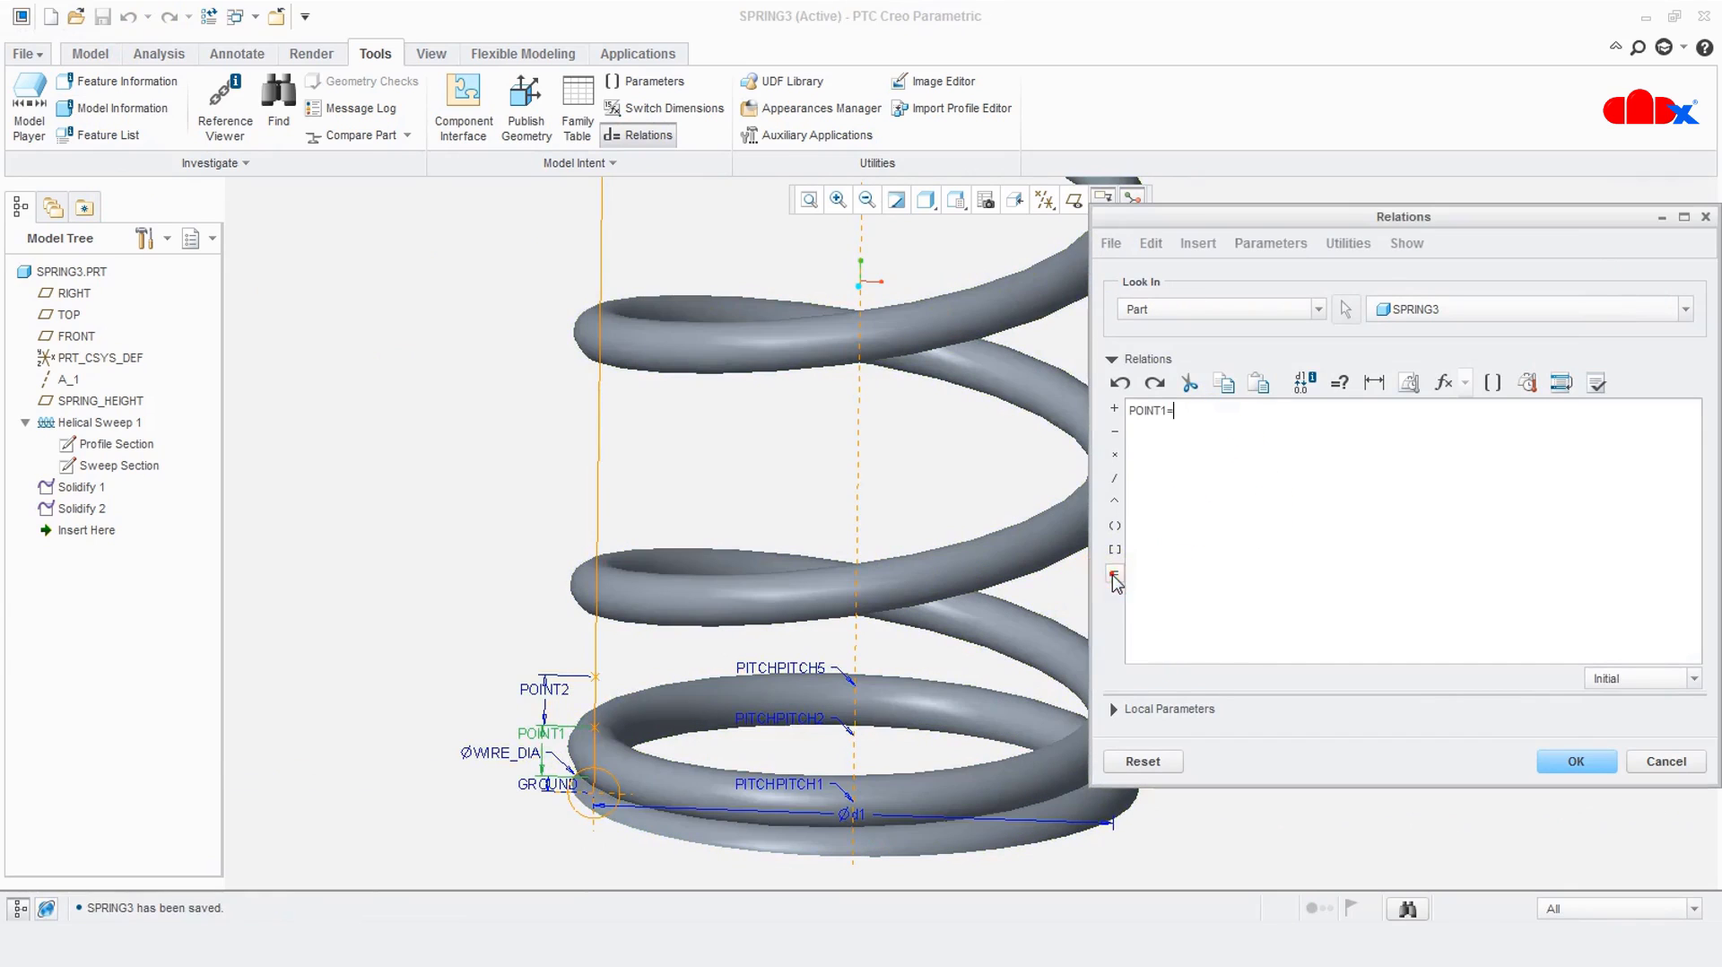
left_click(488, 753)
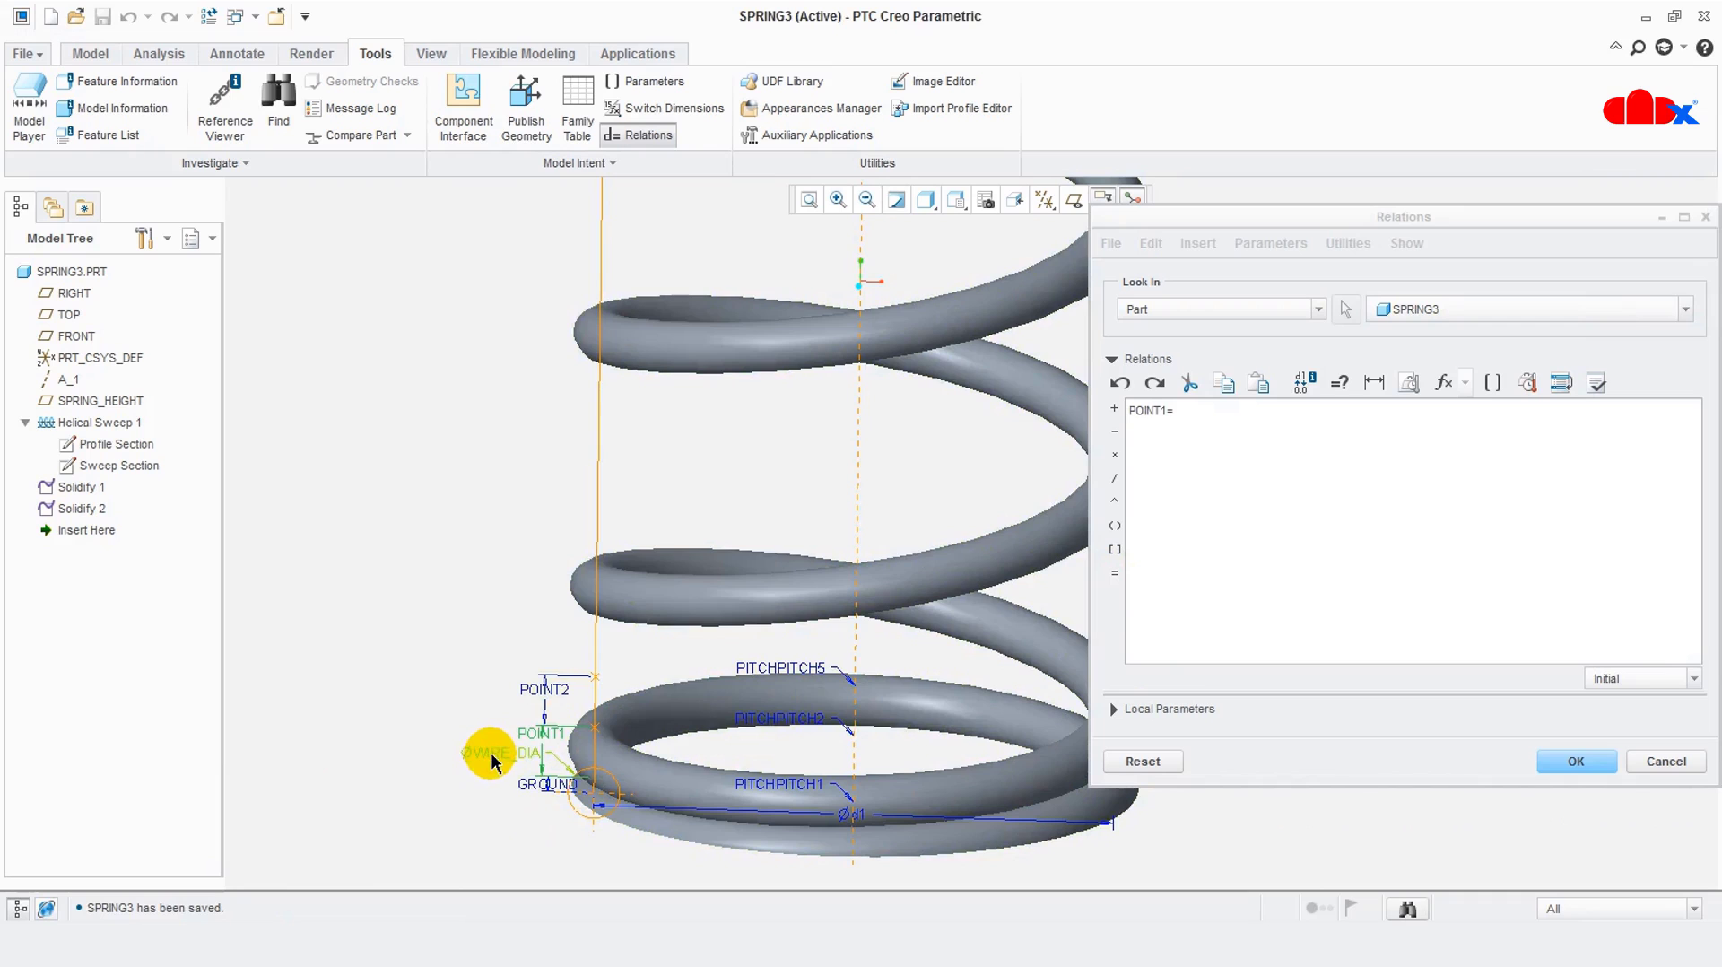
left_click(1239, 415)
left_click(1267, 422)
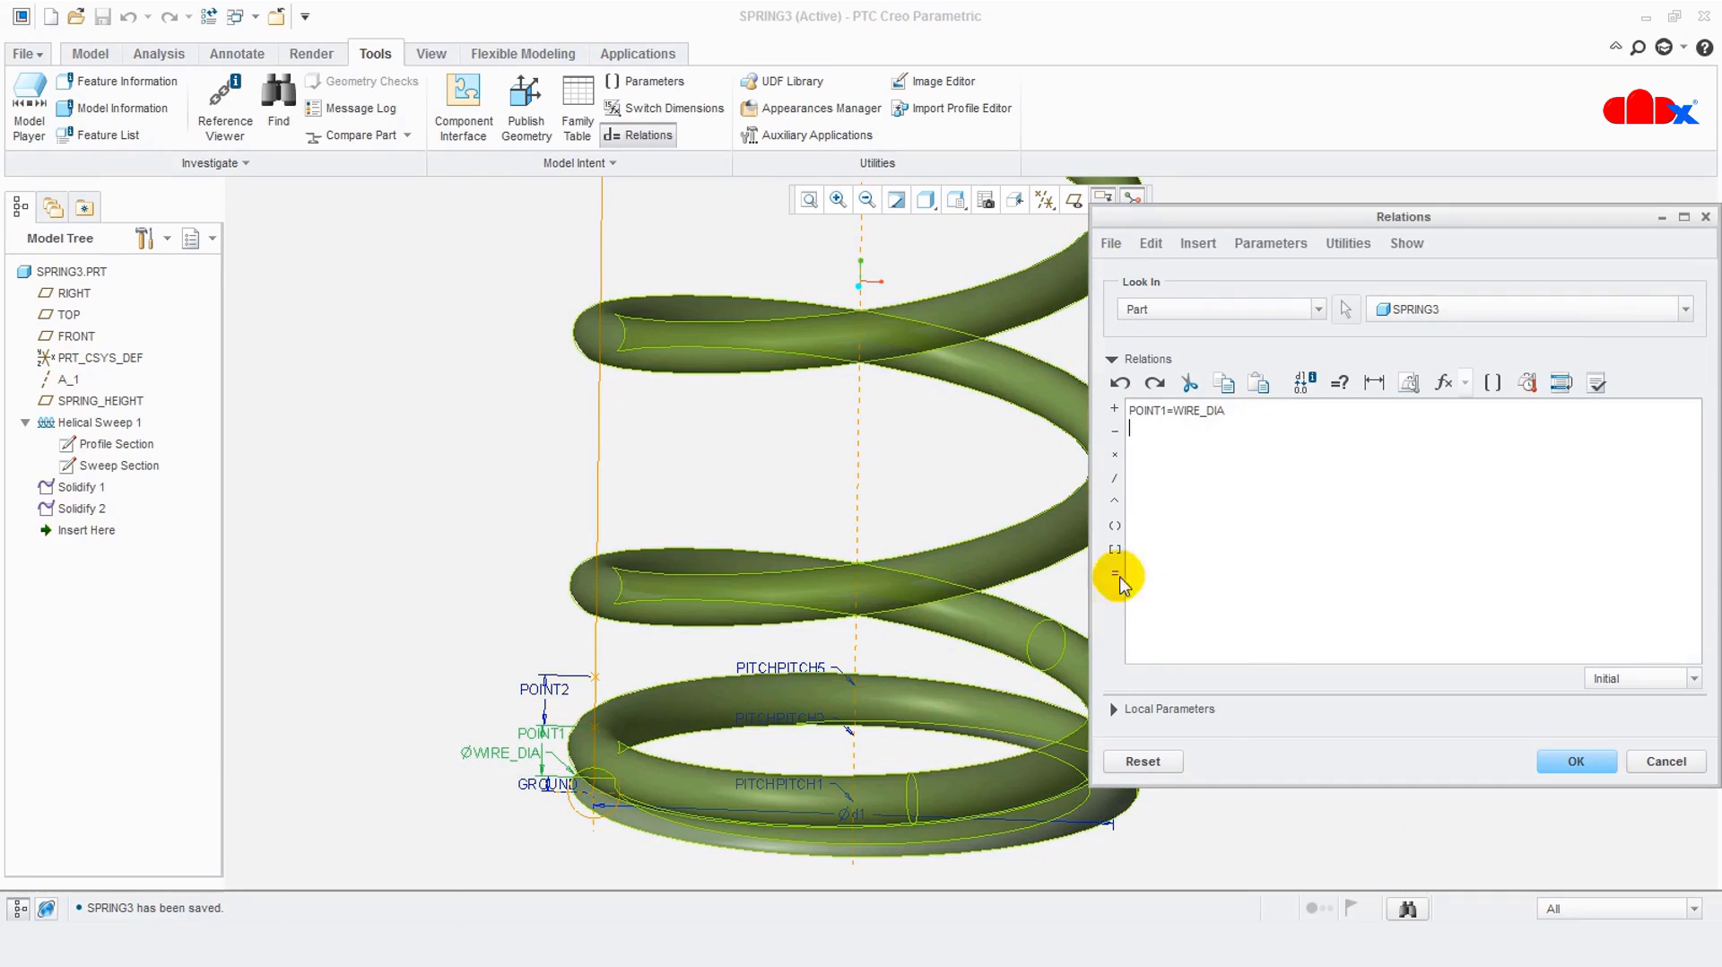
Add the relation POINT2=WIRE_DIA on the second line, picking both dimensions at the spring's bottom end
left_click(549, 692)
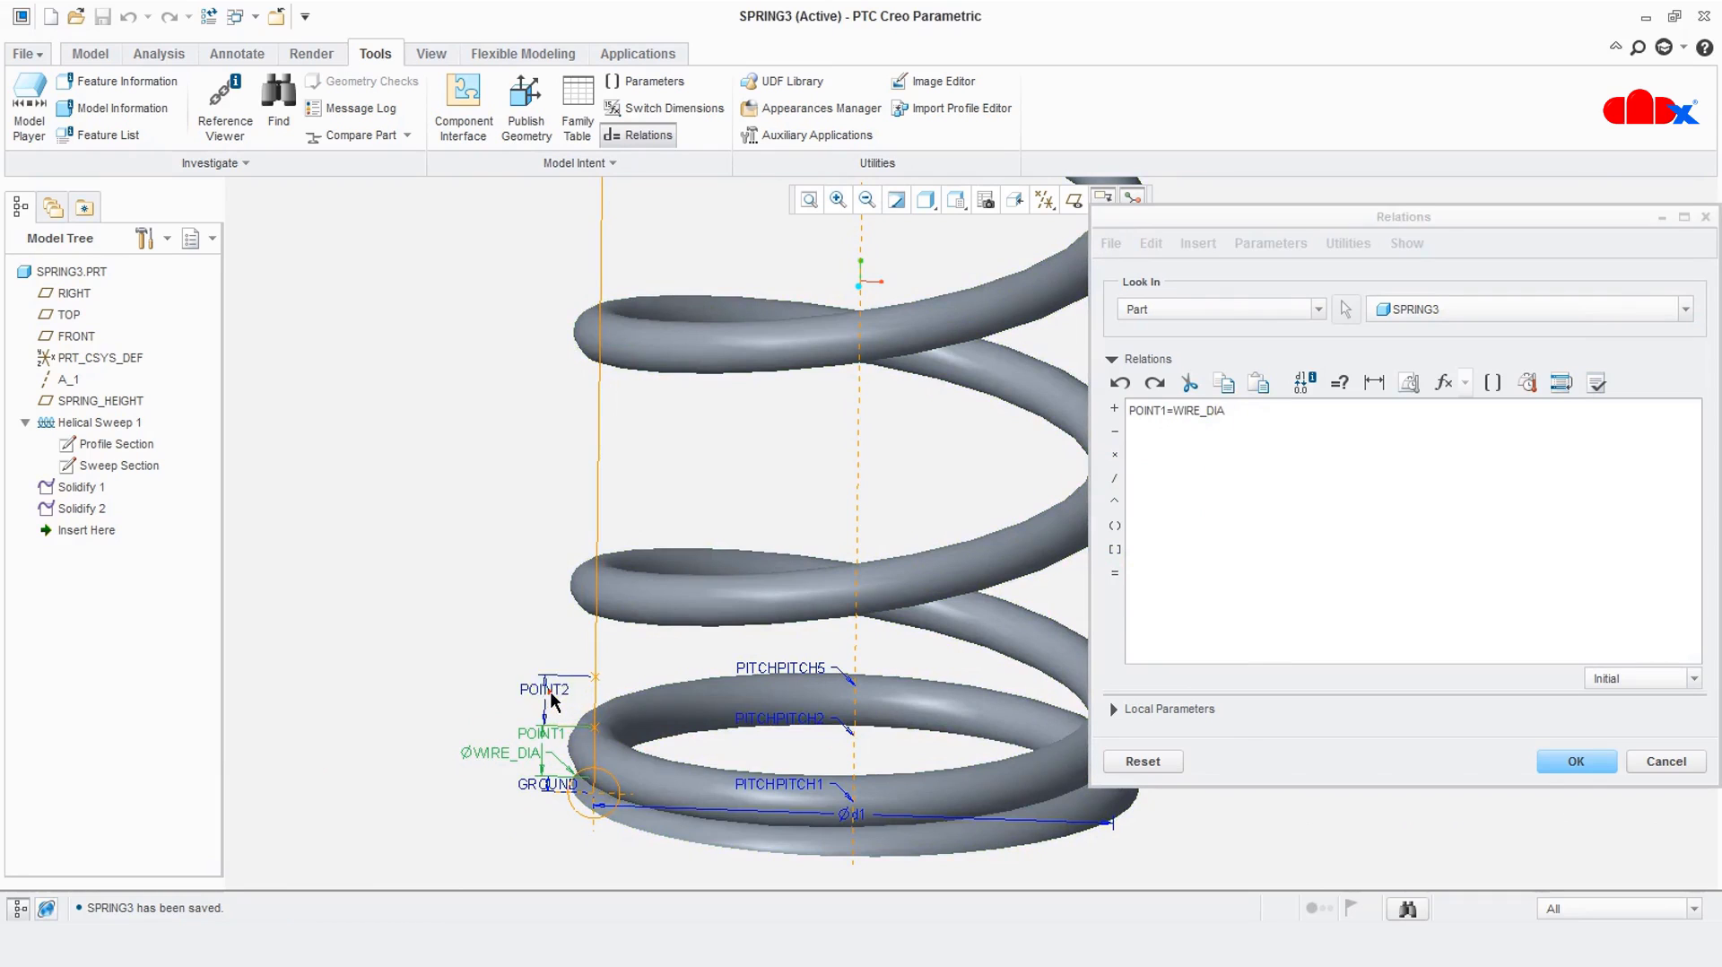
left_click(549, 692)
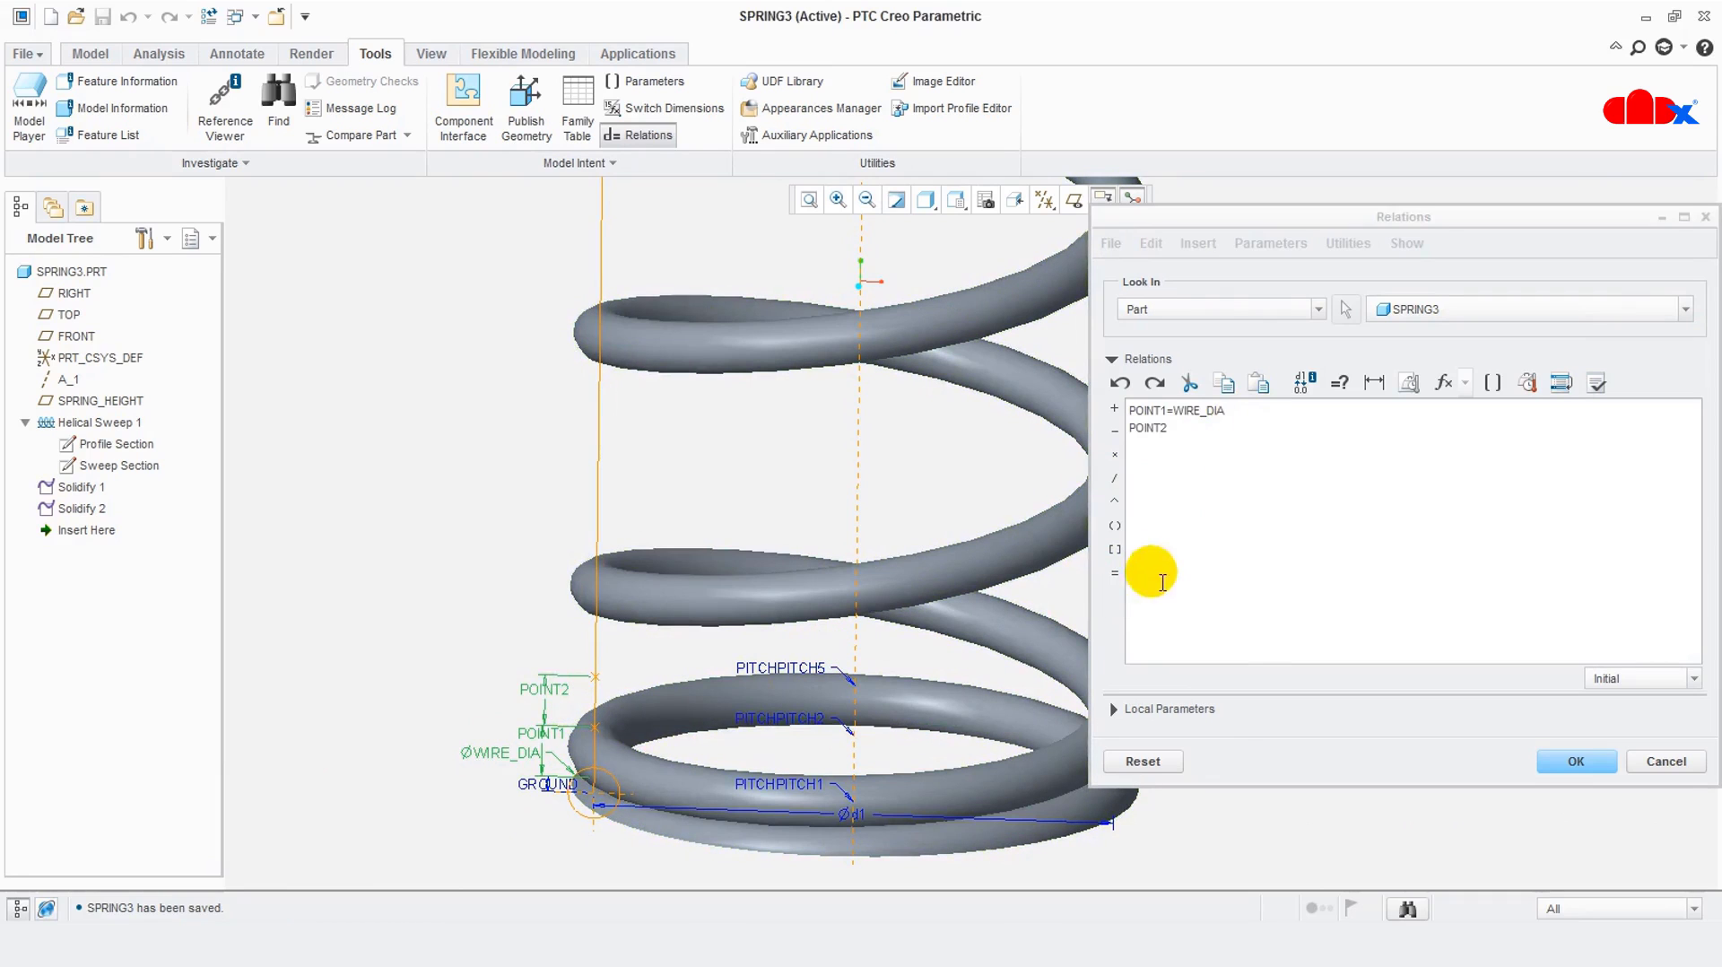
left_click(1115, 573)
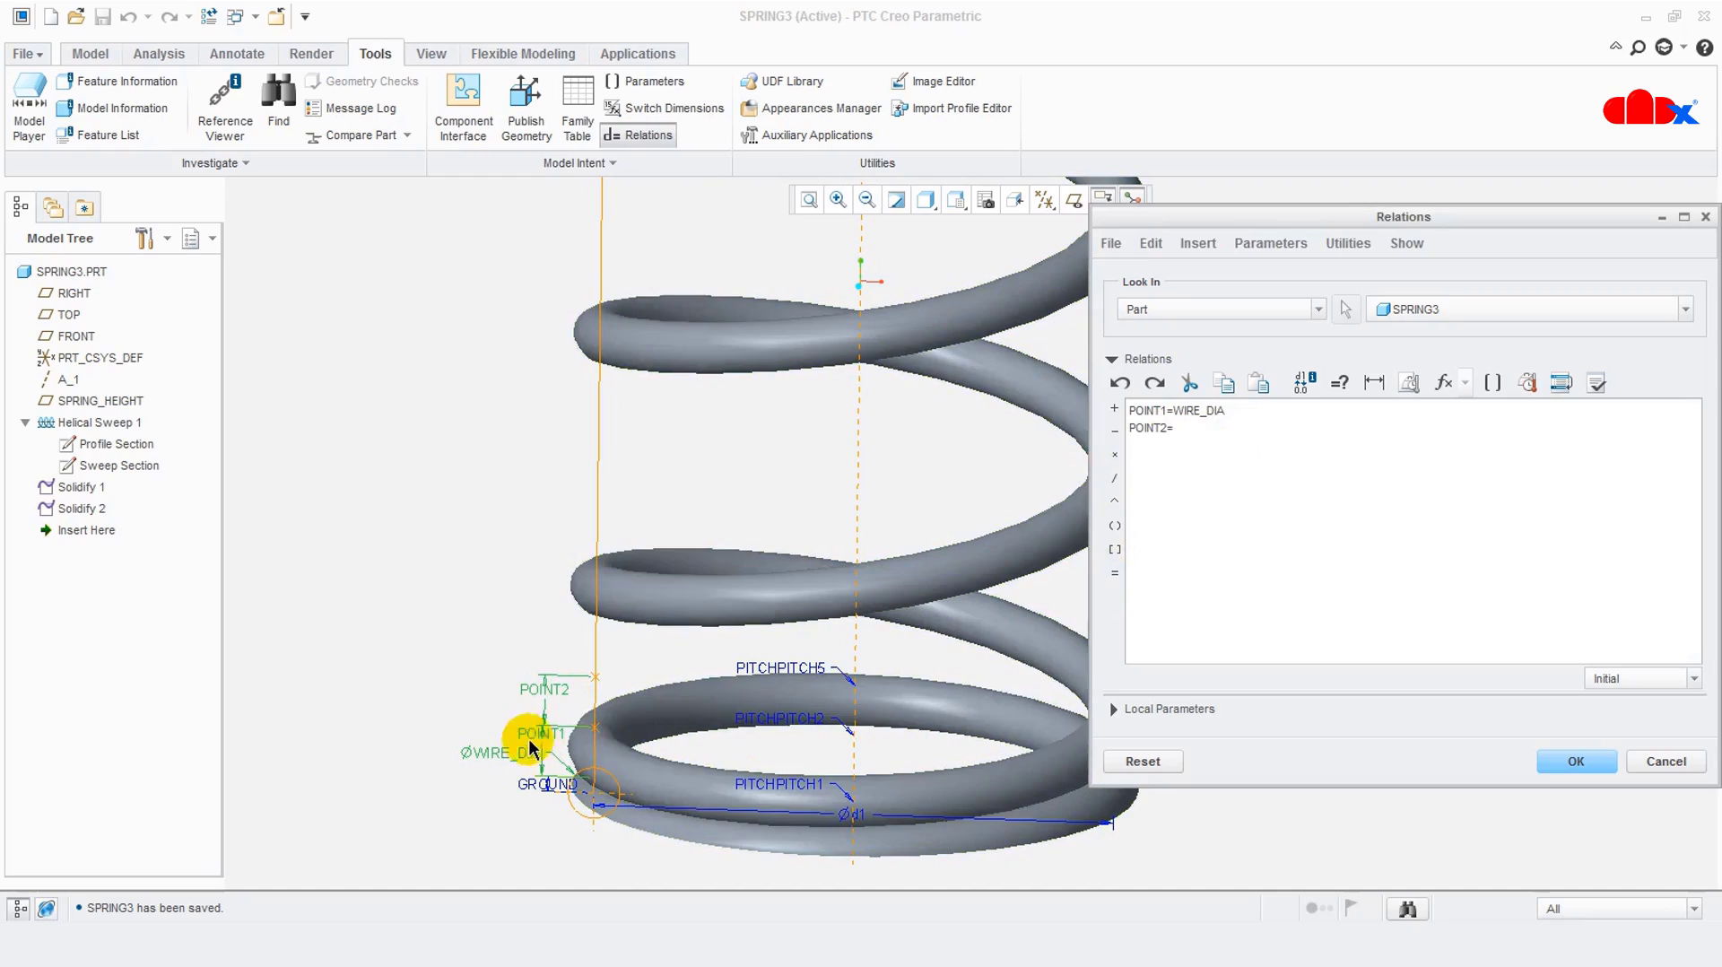
left_click(501, 750)
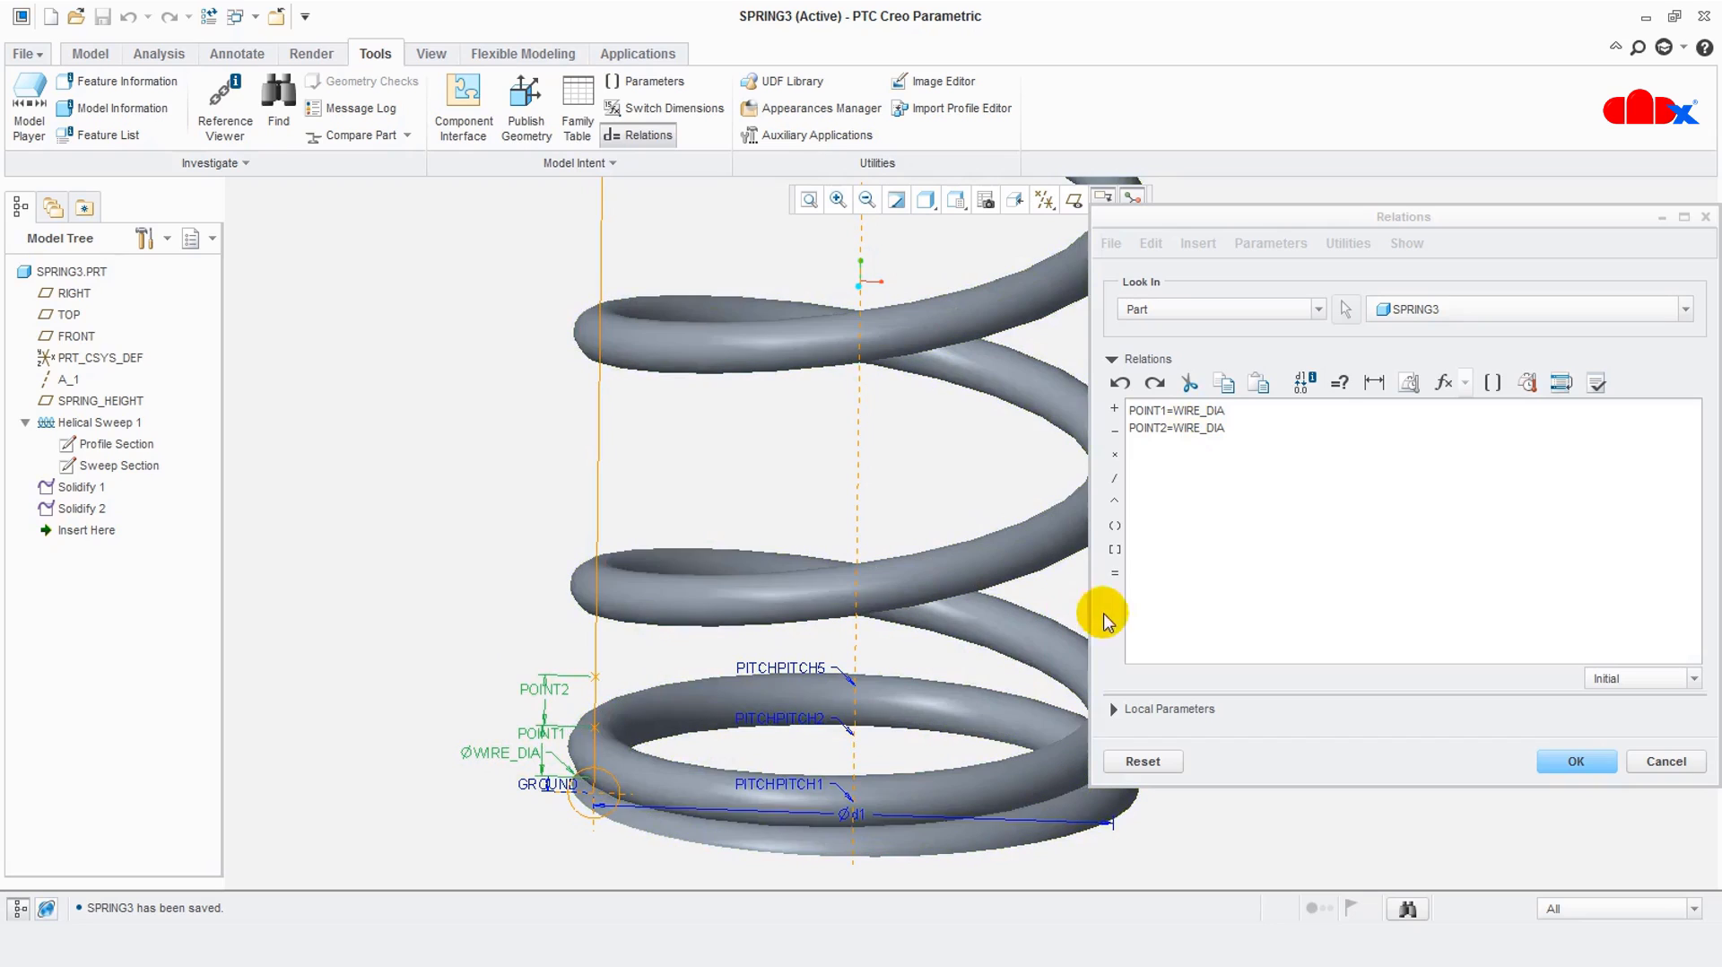
left_click(1249, 513)
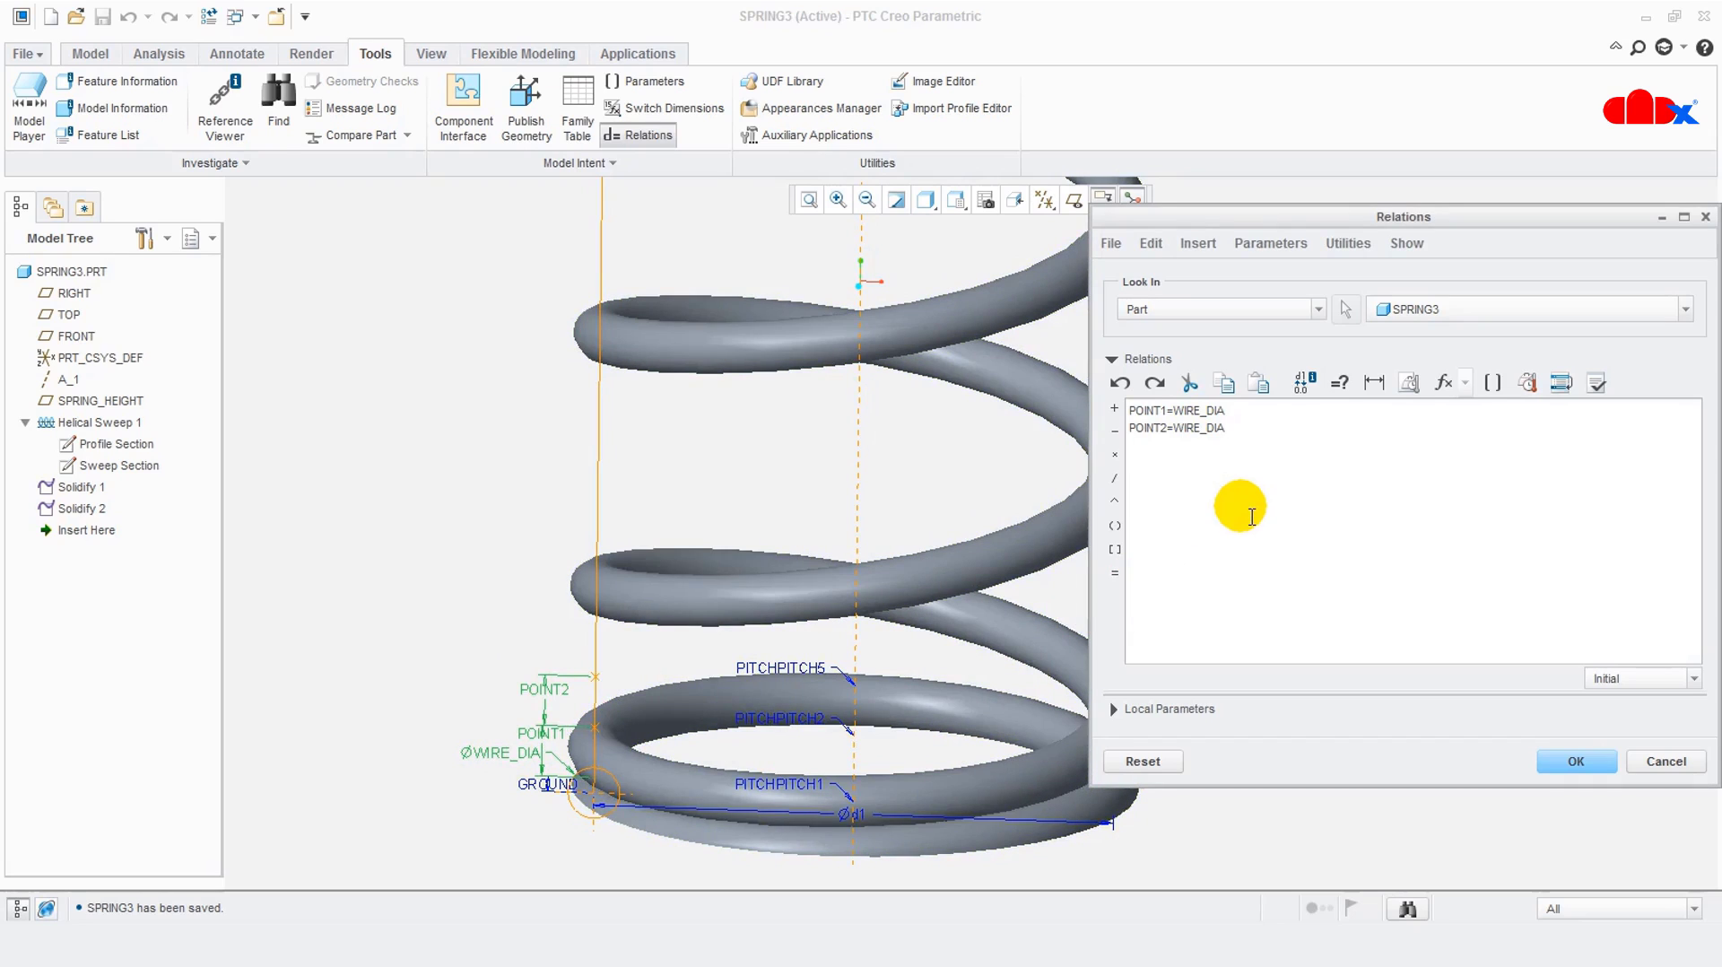
scroll(470, 618, "up", 3)
scroll(529, 634, "up", 2)
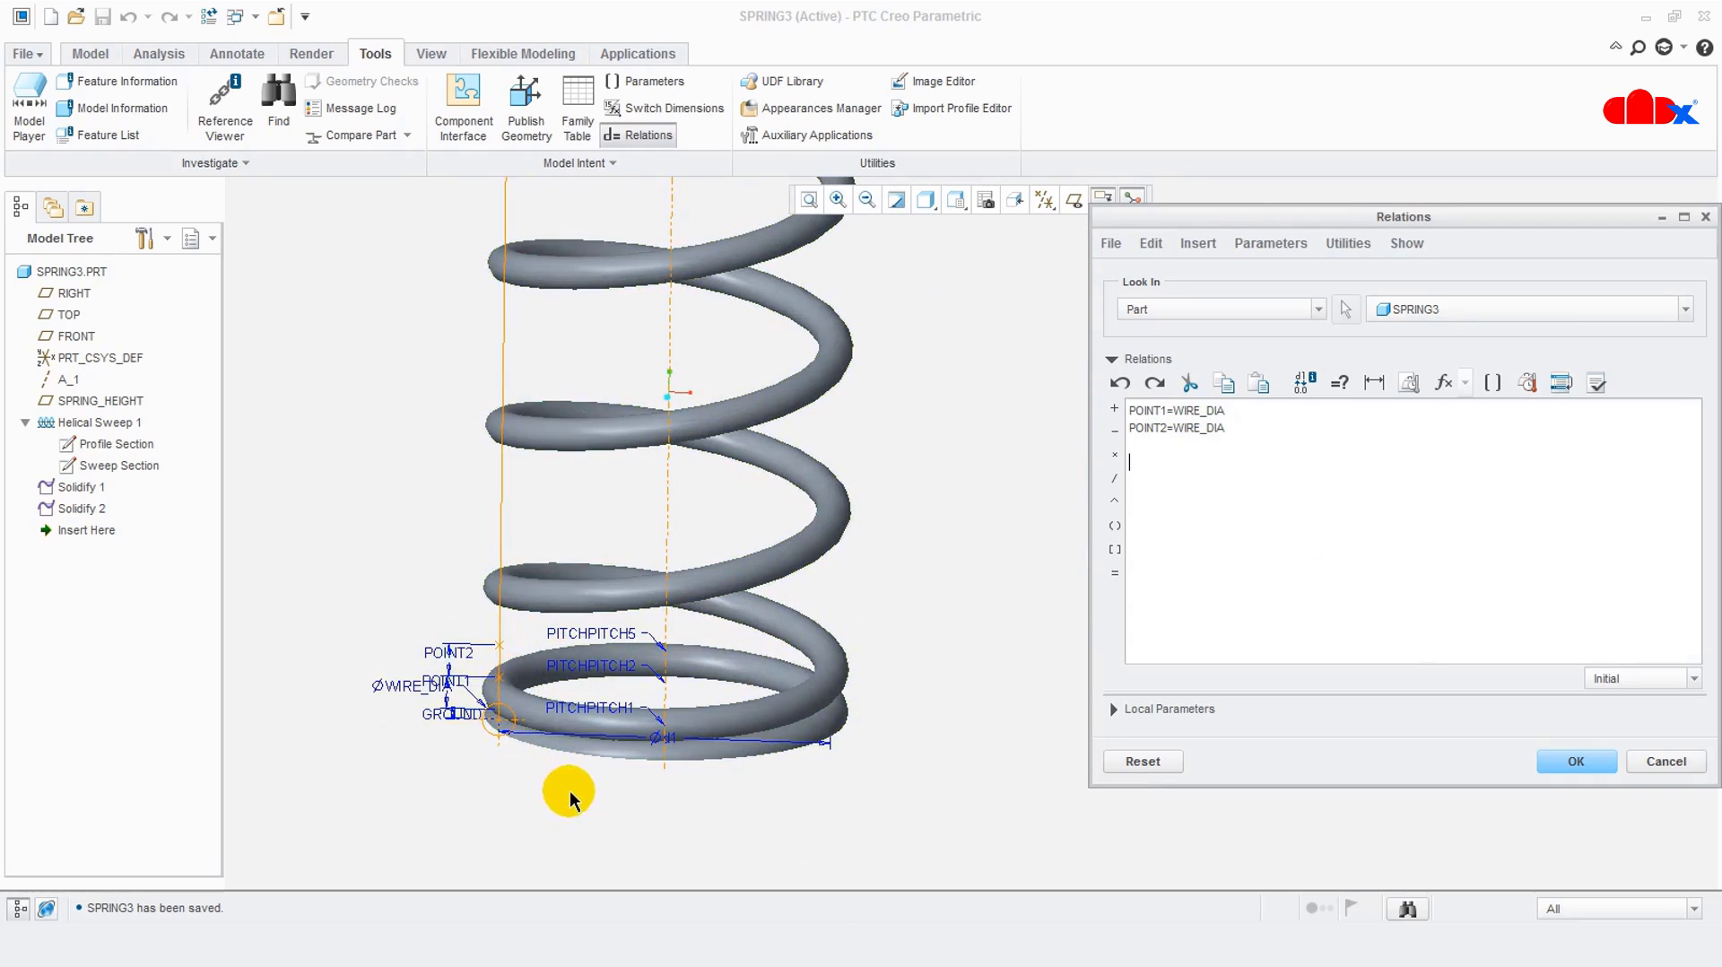
Add the relation PITCH1=WIRE_DIA below a blank line, picking both dimensions at the spring's bottom end
left_click(609, 715)
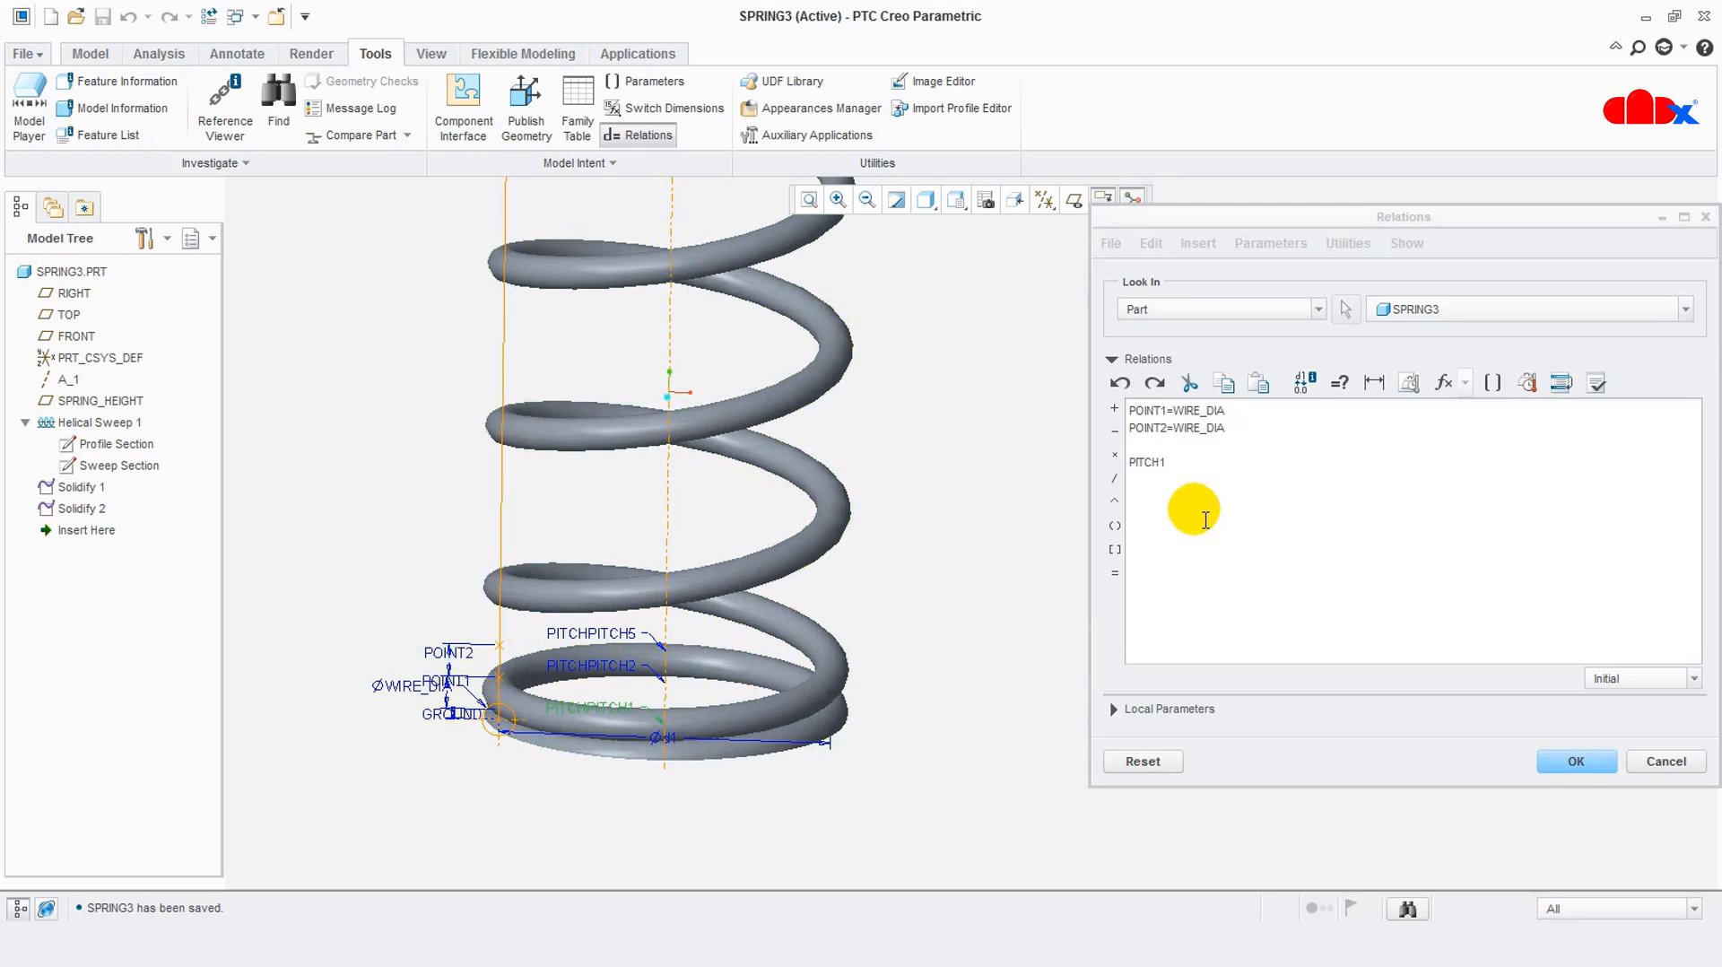
left_click(1114, 570)
left_click(1114, 572)
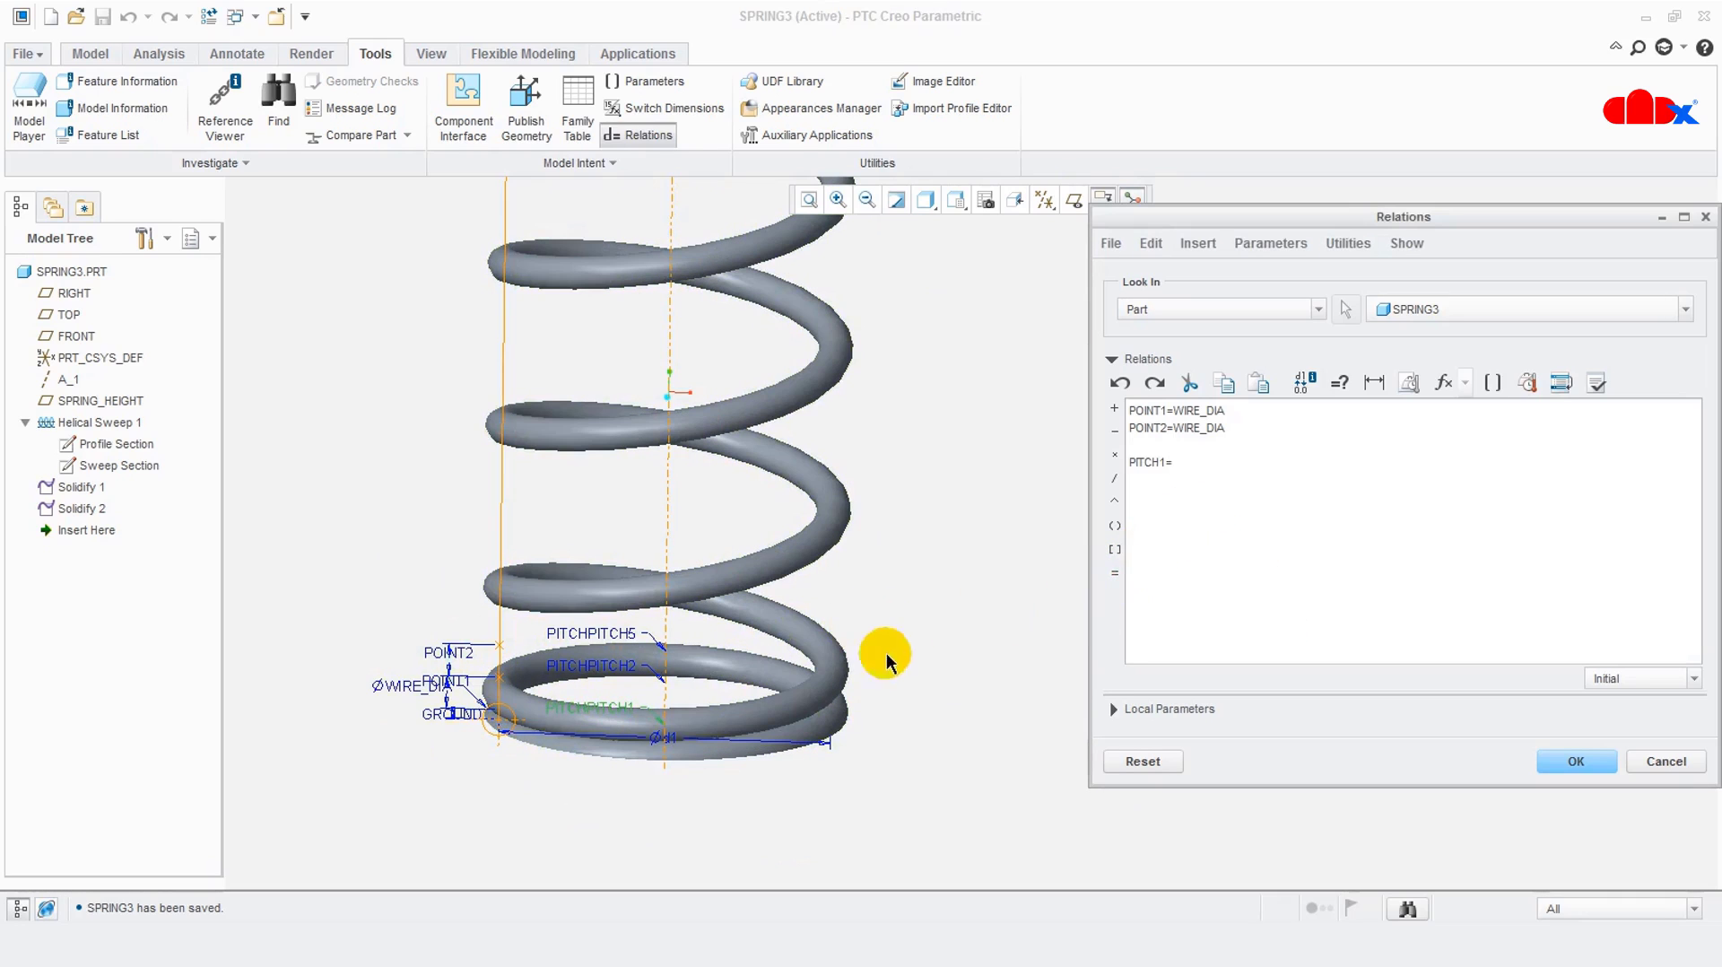
left_click(377, 686)
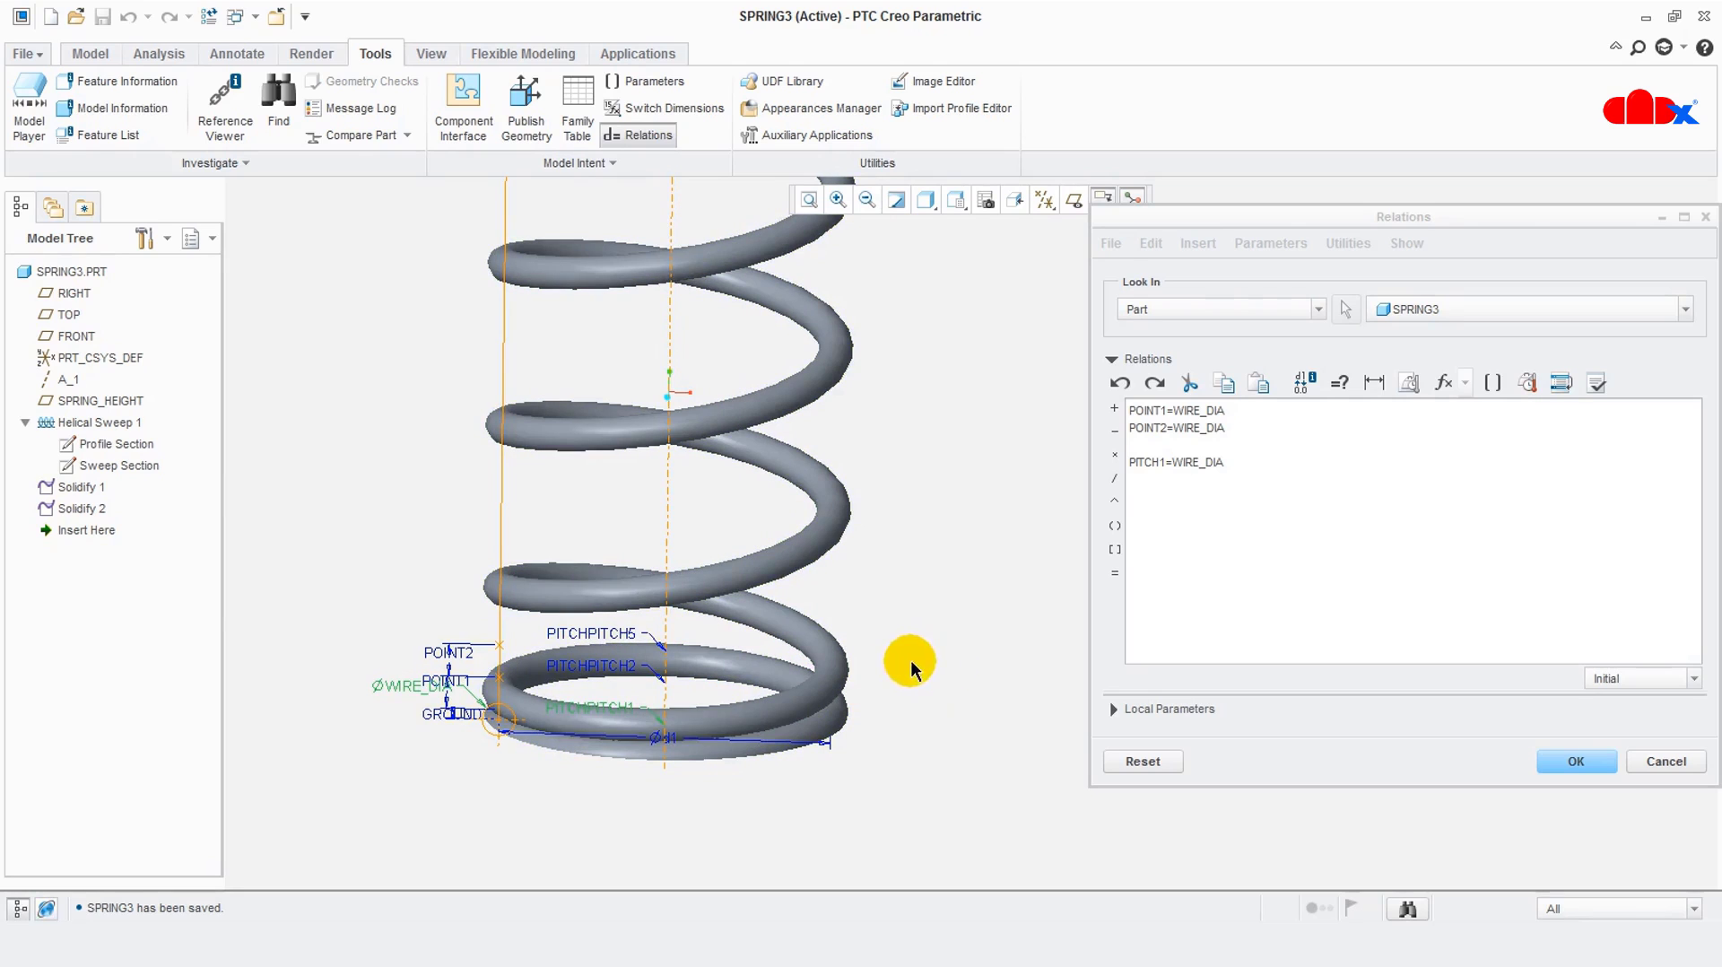
Add the relation PITCH2=WIRE_DIA on the next line, picking both dimensions at the spring's bottom end
left_click(1225, 462)
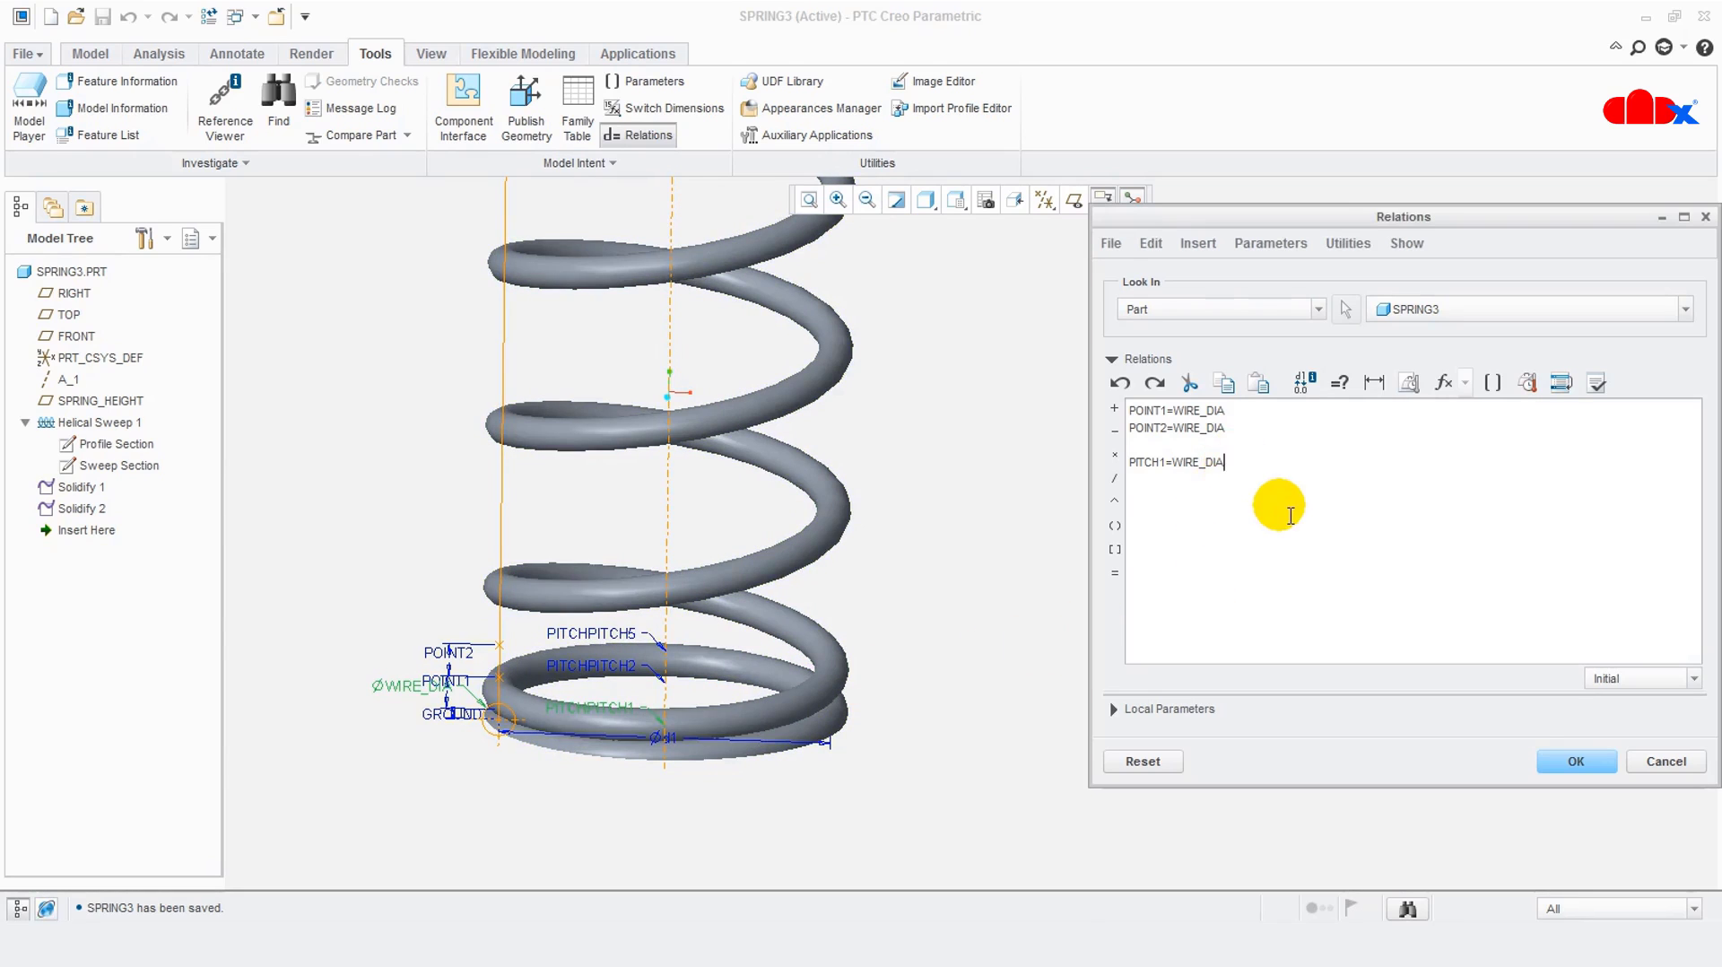
key("Return")
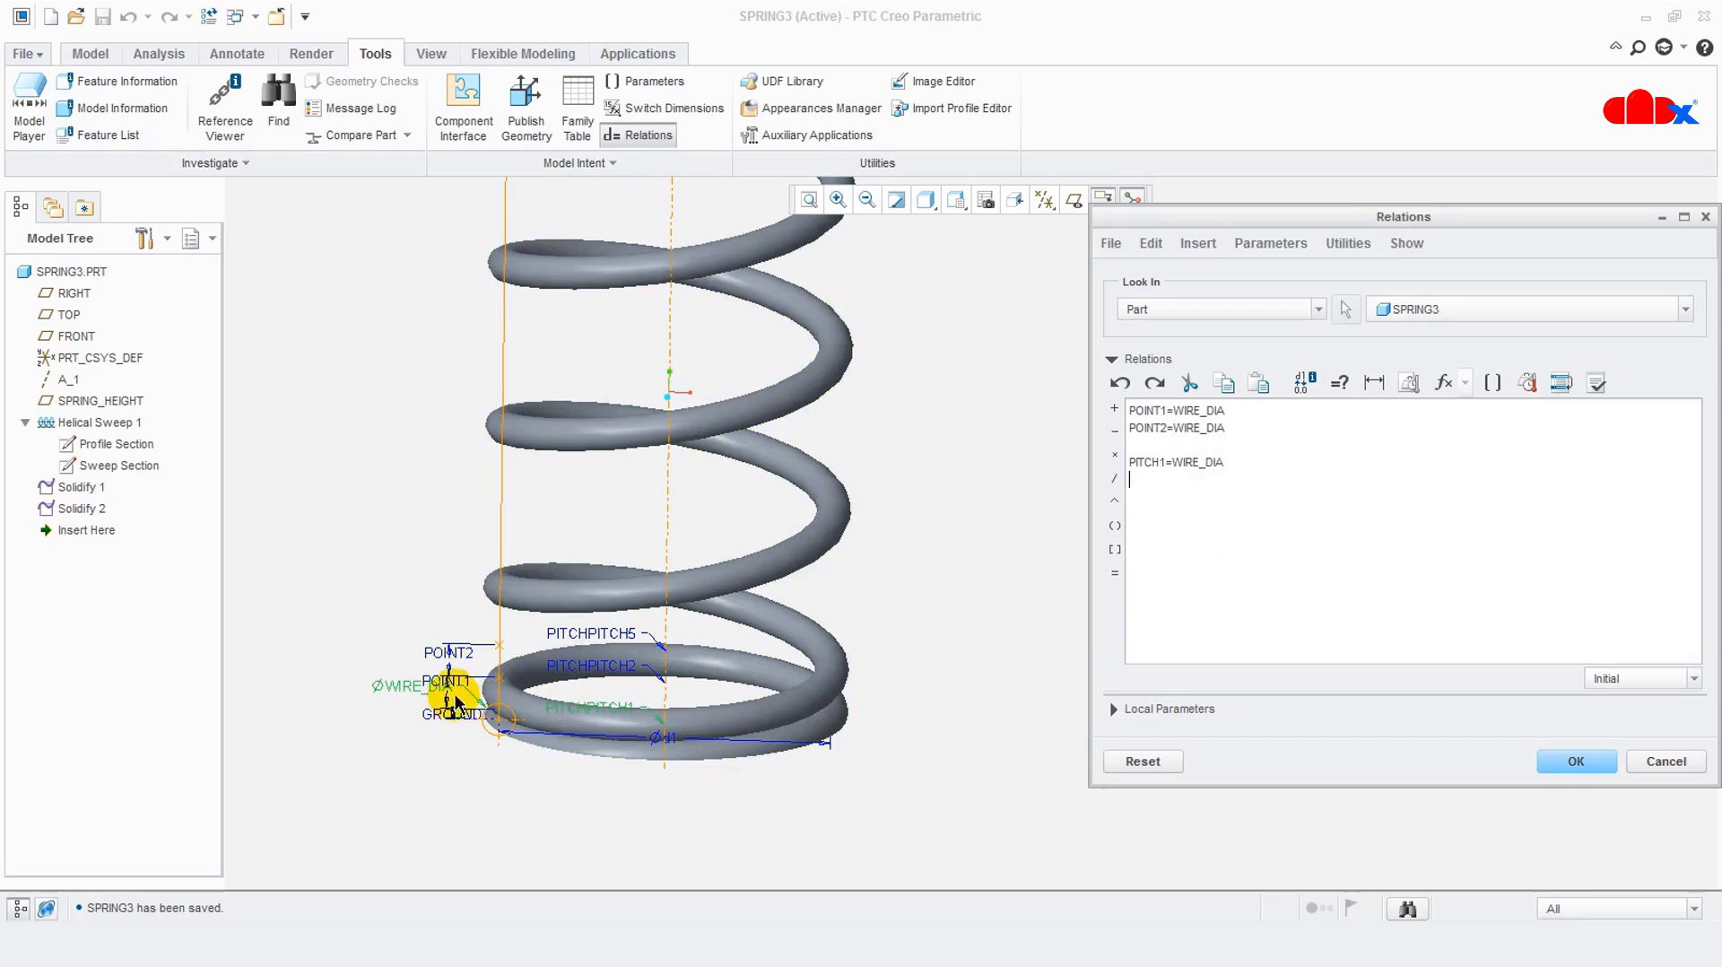
left_click(591, 666)
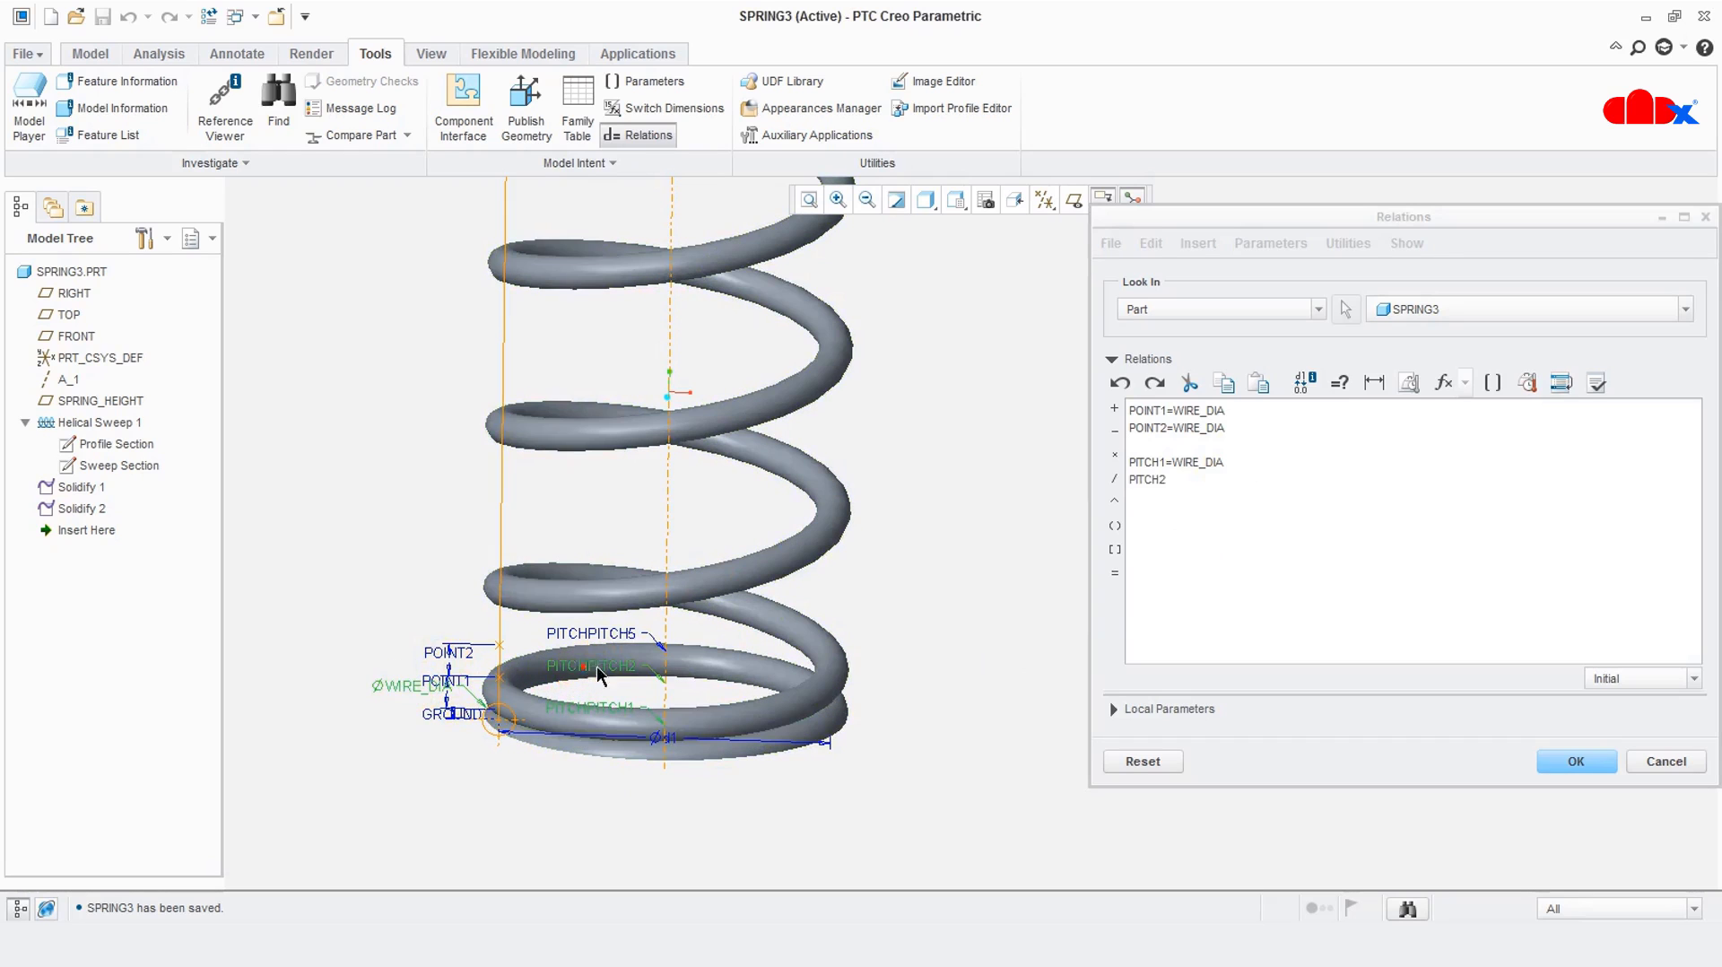
left_click(1115, 572)
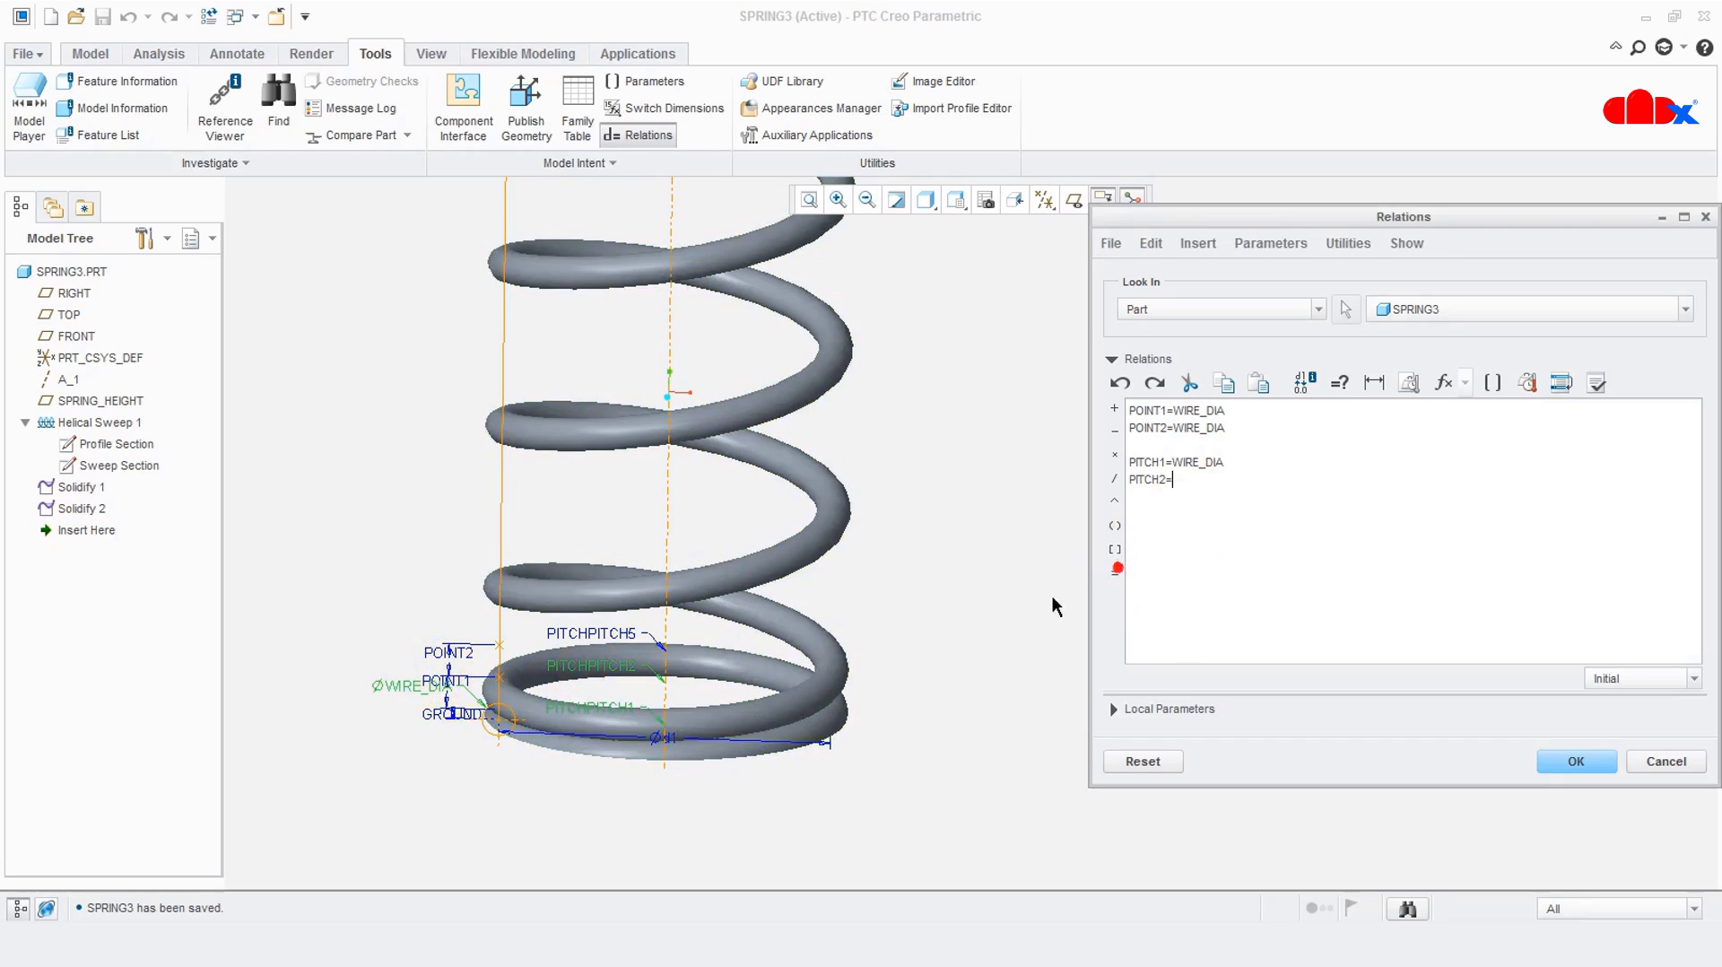
left_click(397, 685)
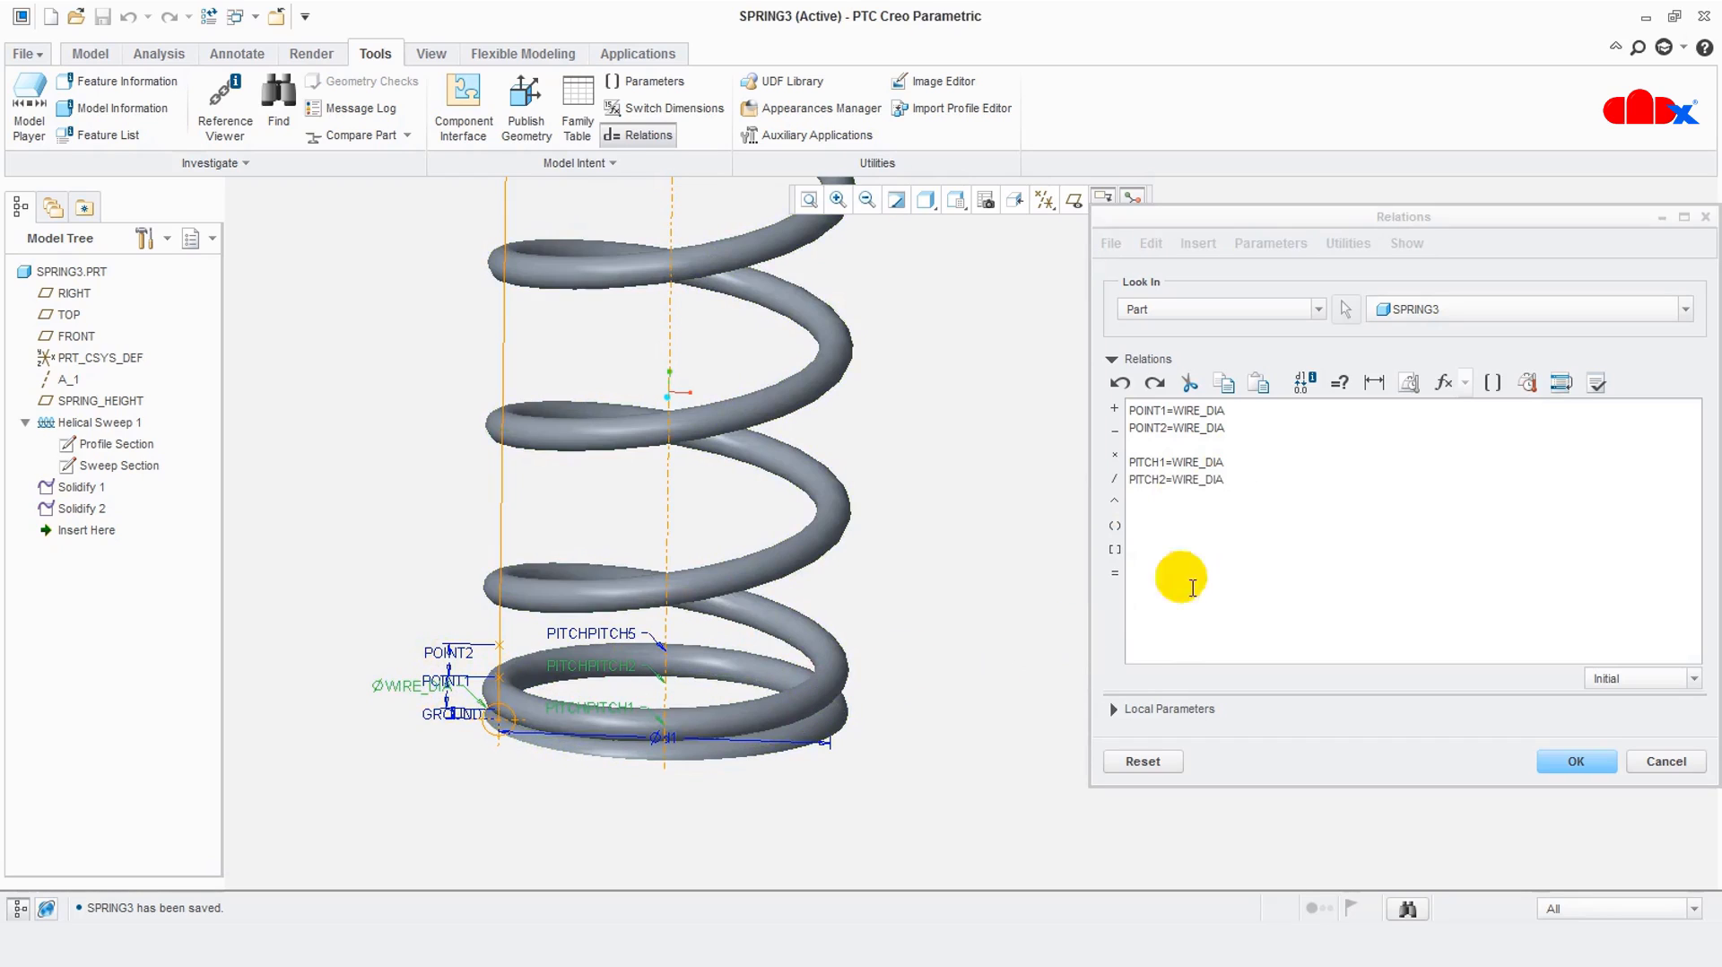
Add the relation PITCH3=WIRE_DIA, picking the pitch dimension at the spring's top end and the wire diameter at its bottom end
left_click(1251, 489)
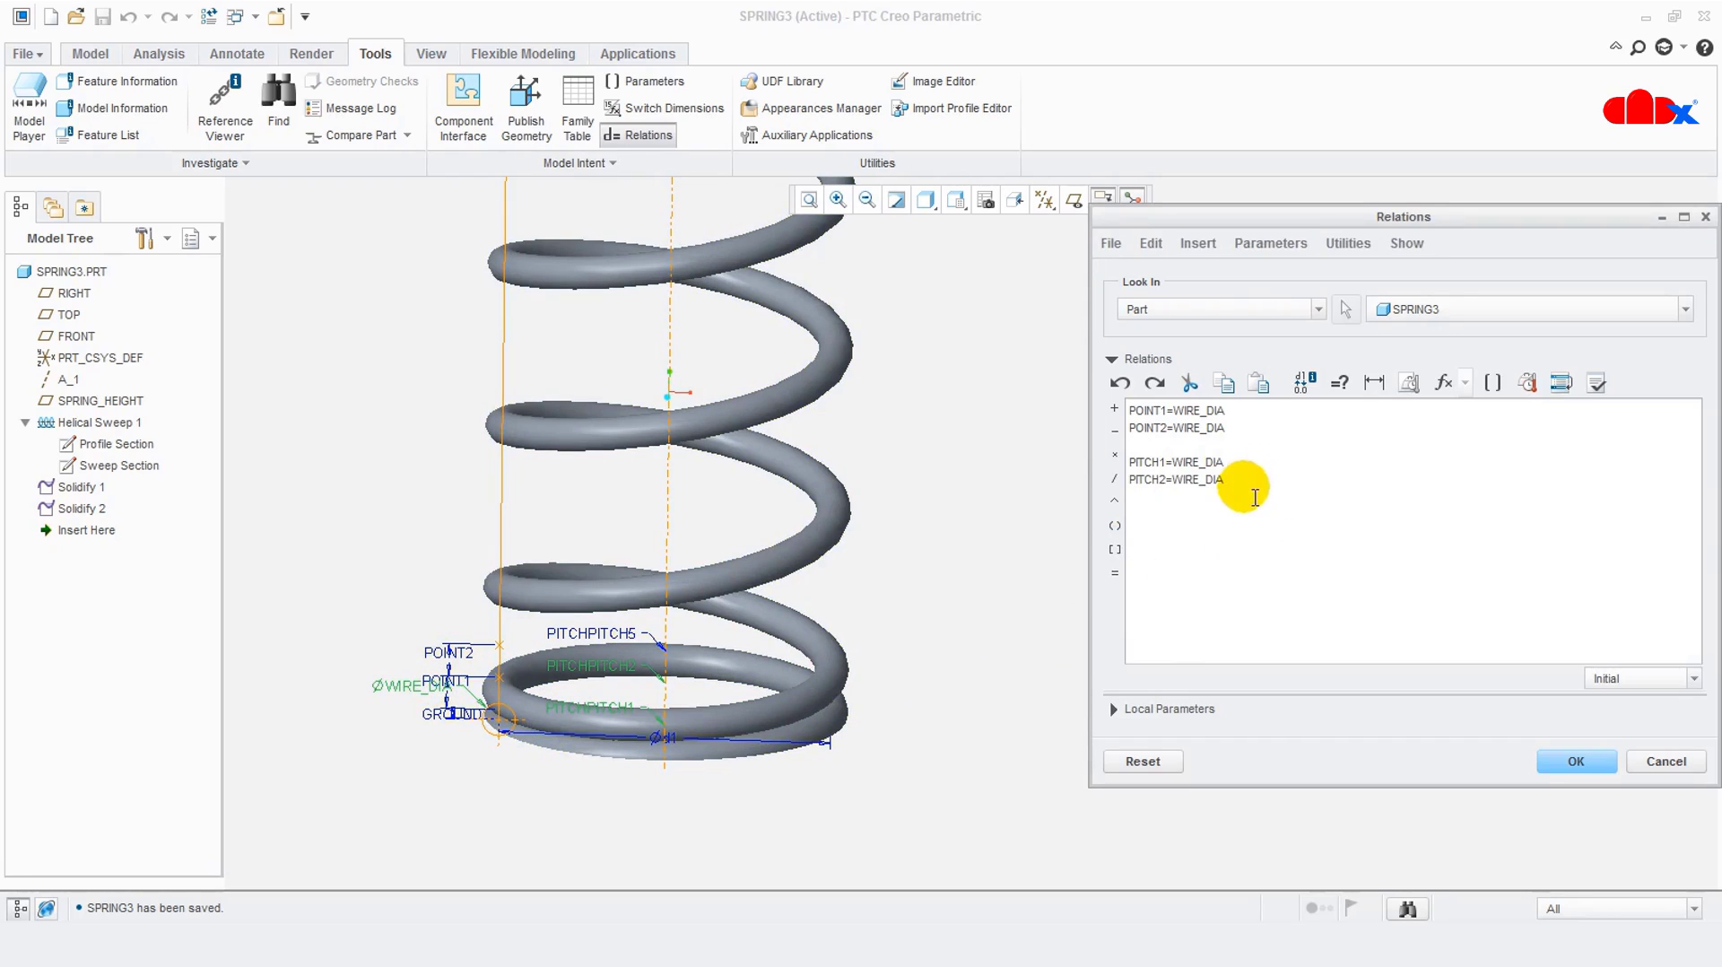
scroll(627, 793, "down", 3)
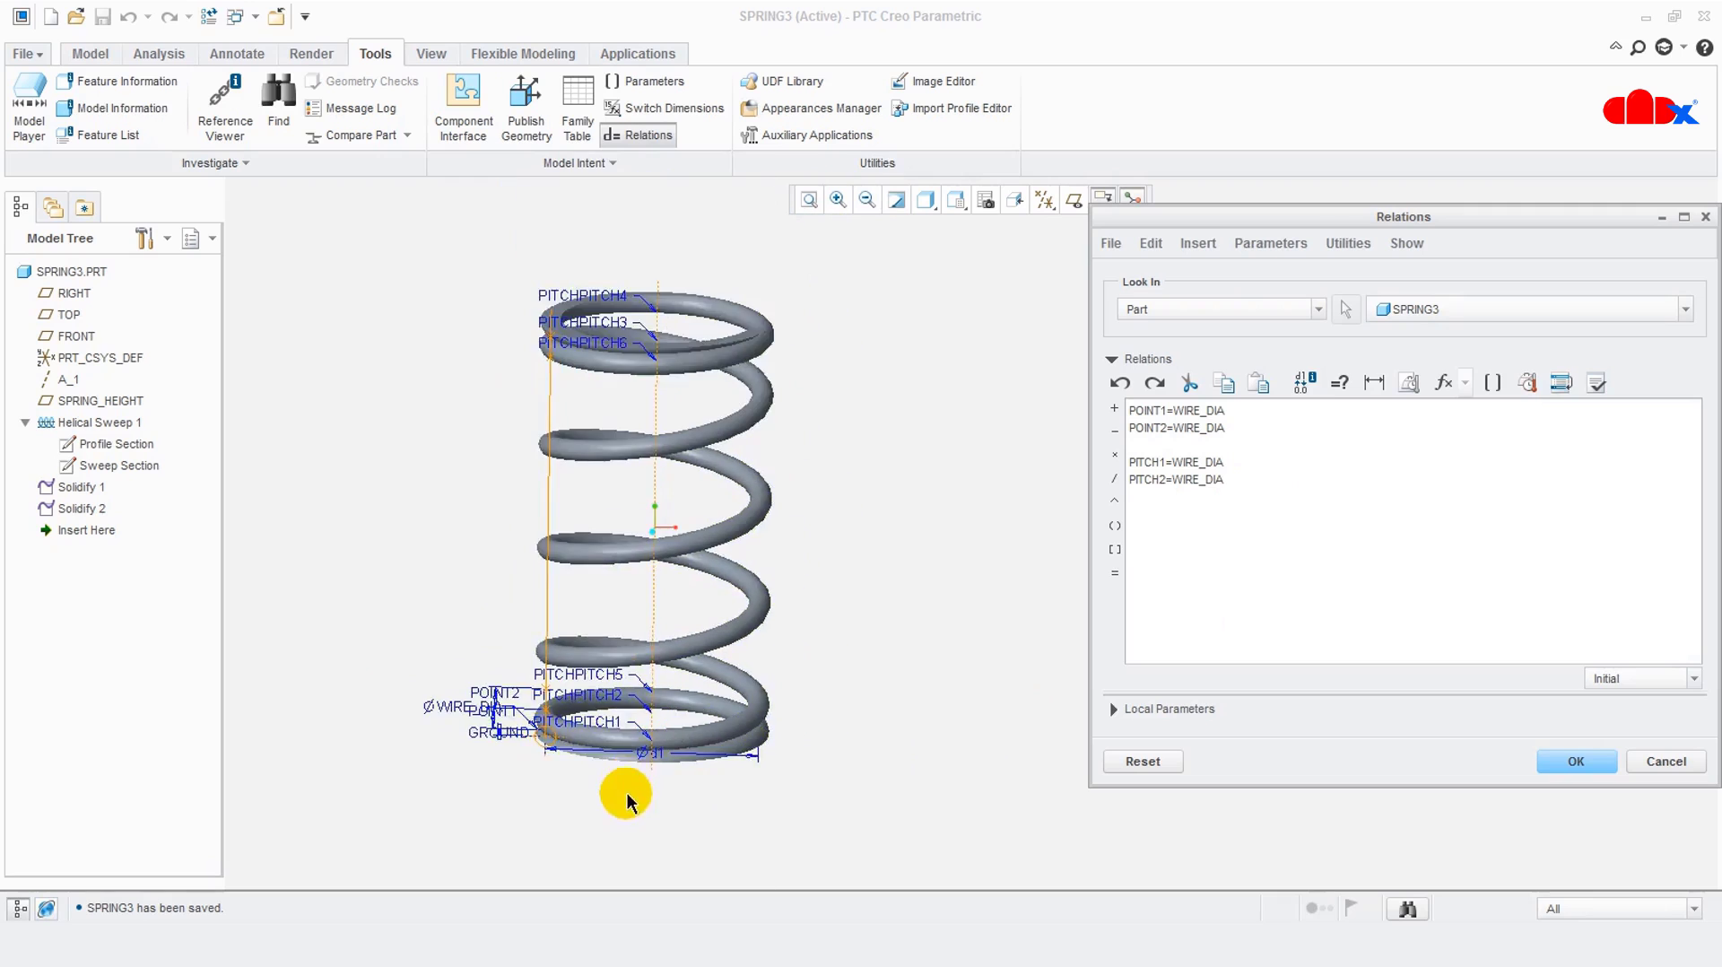
scroll(615, 487, "up", 5)
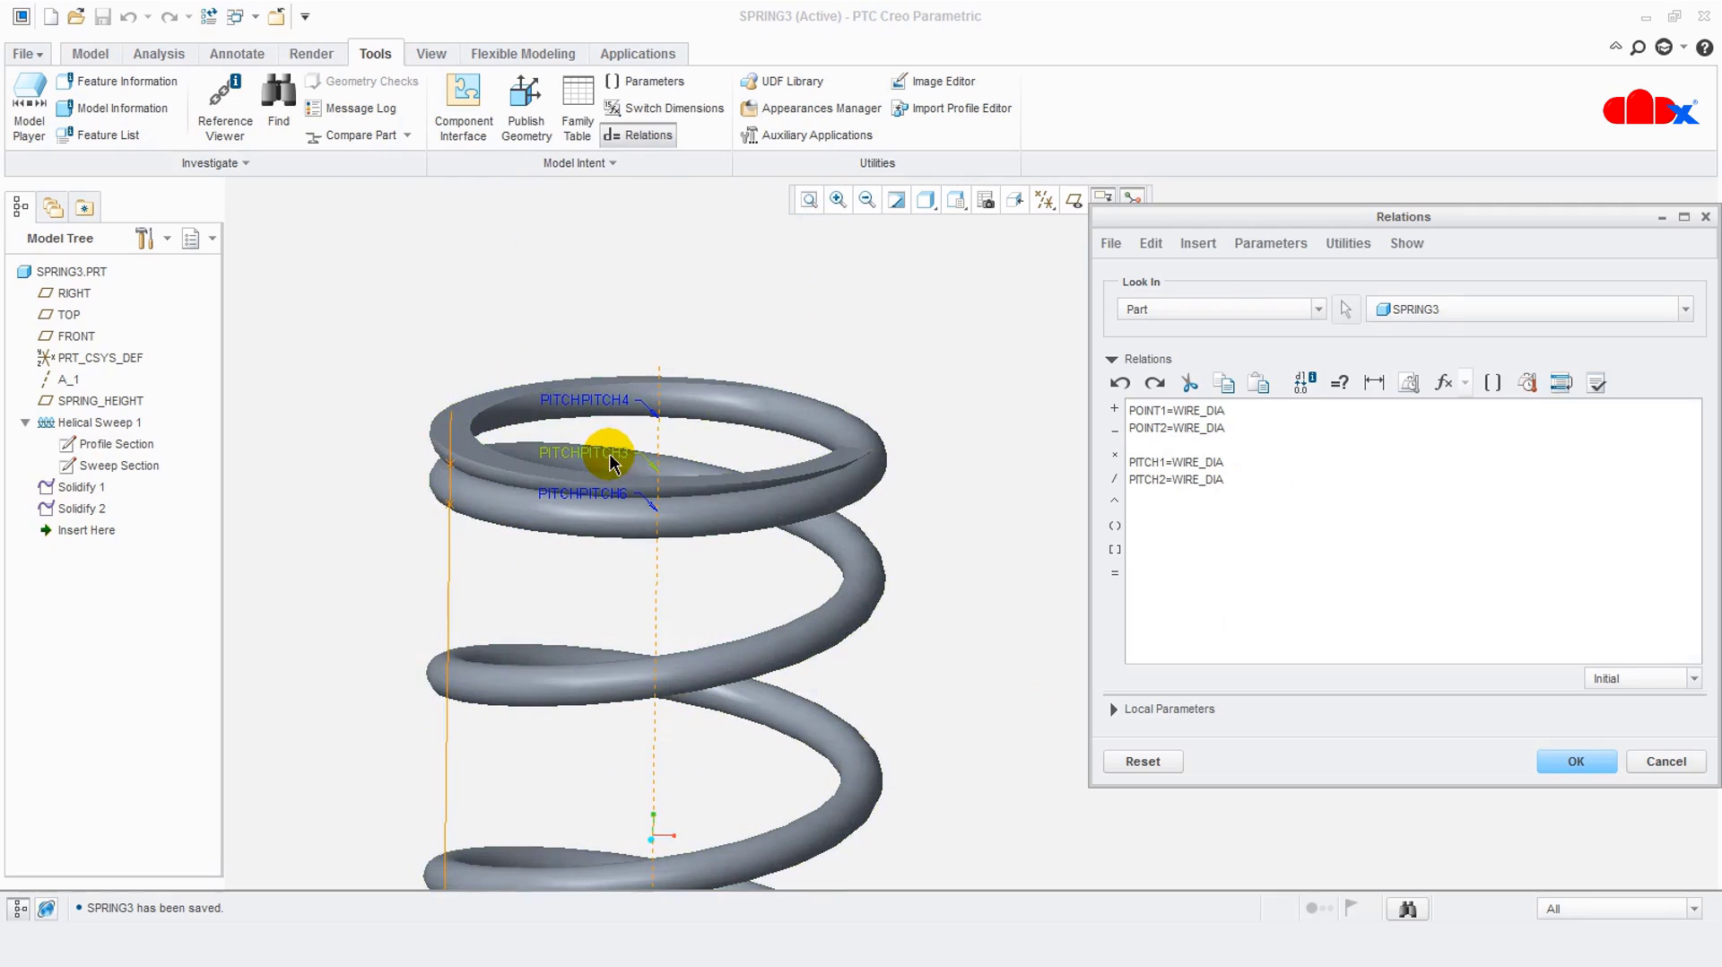
left_click(609, 459)
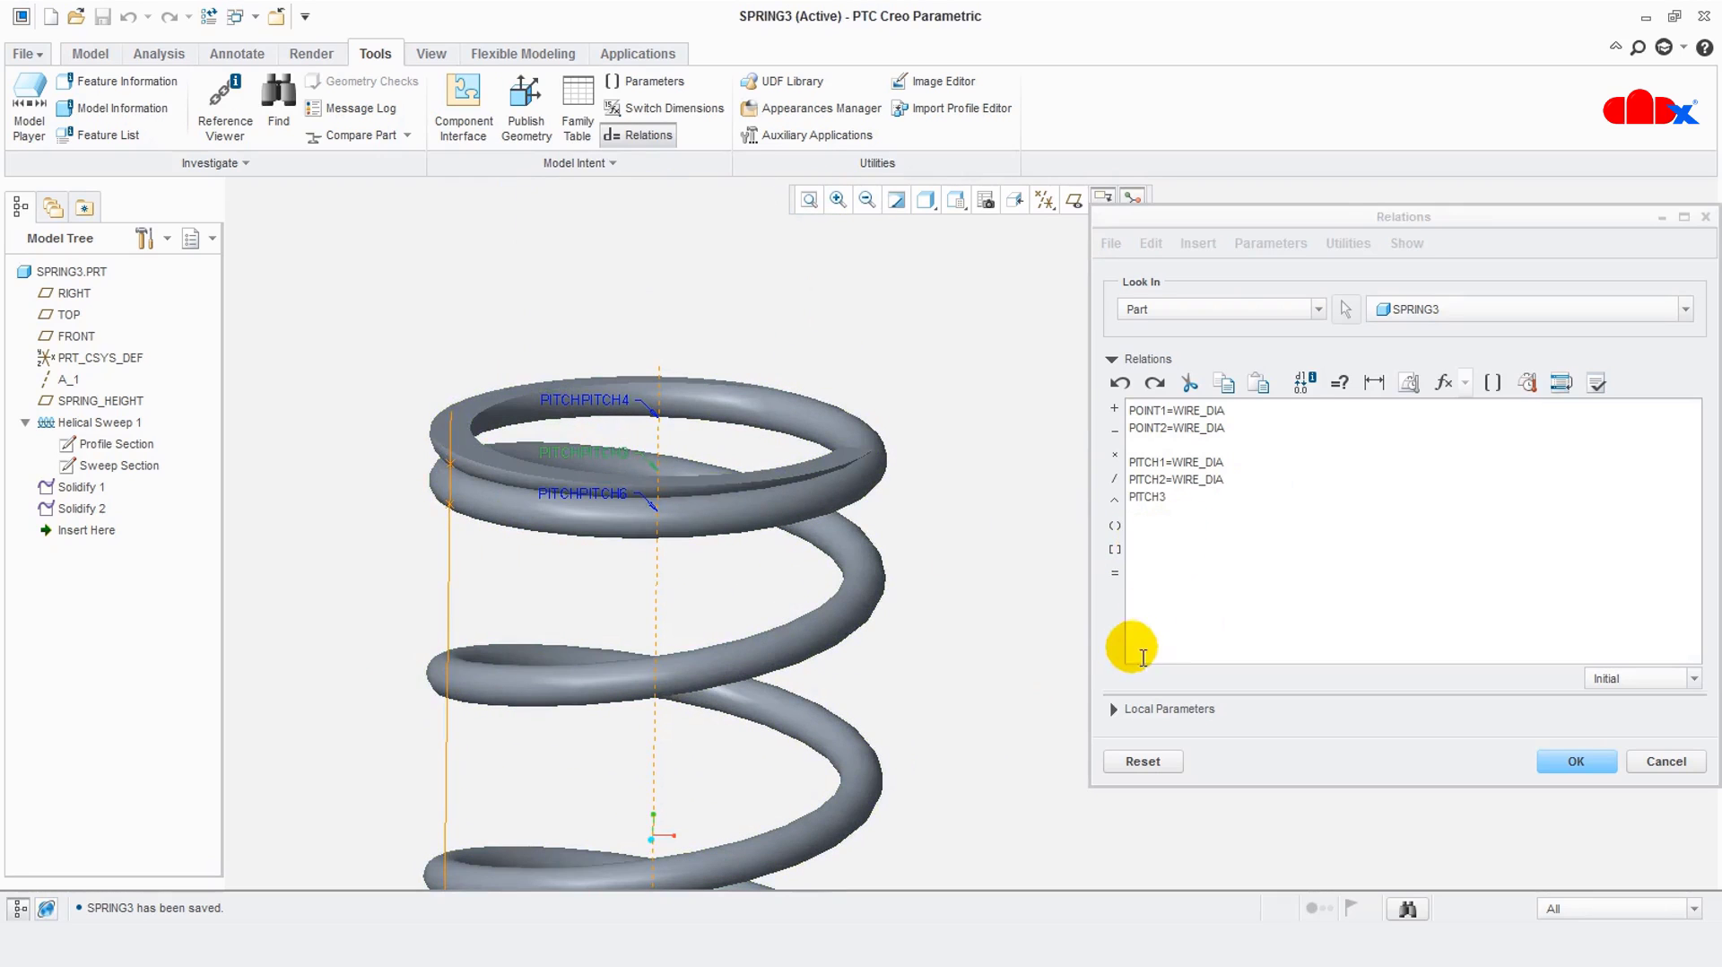
left_click(1114, 573)
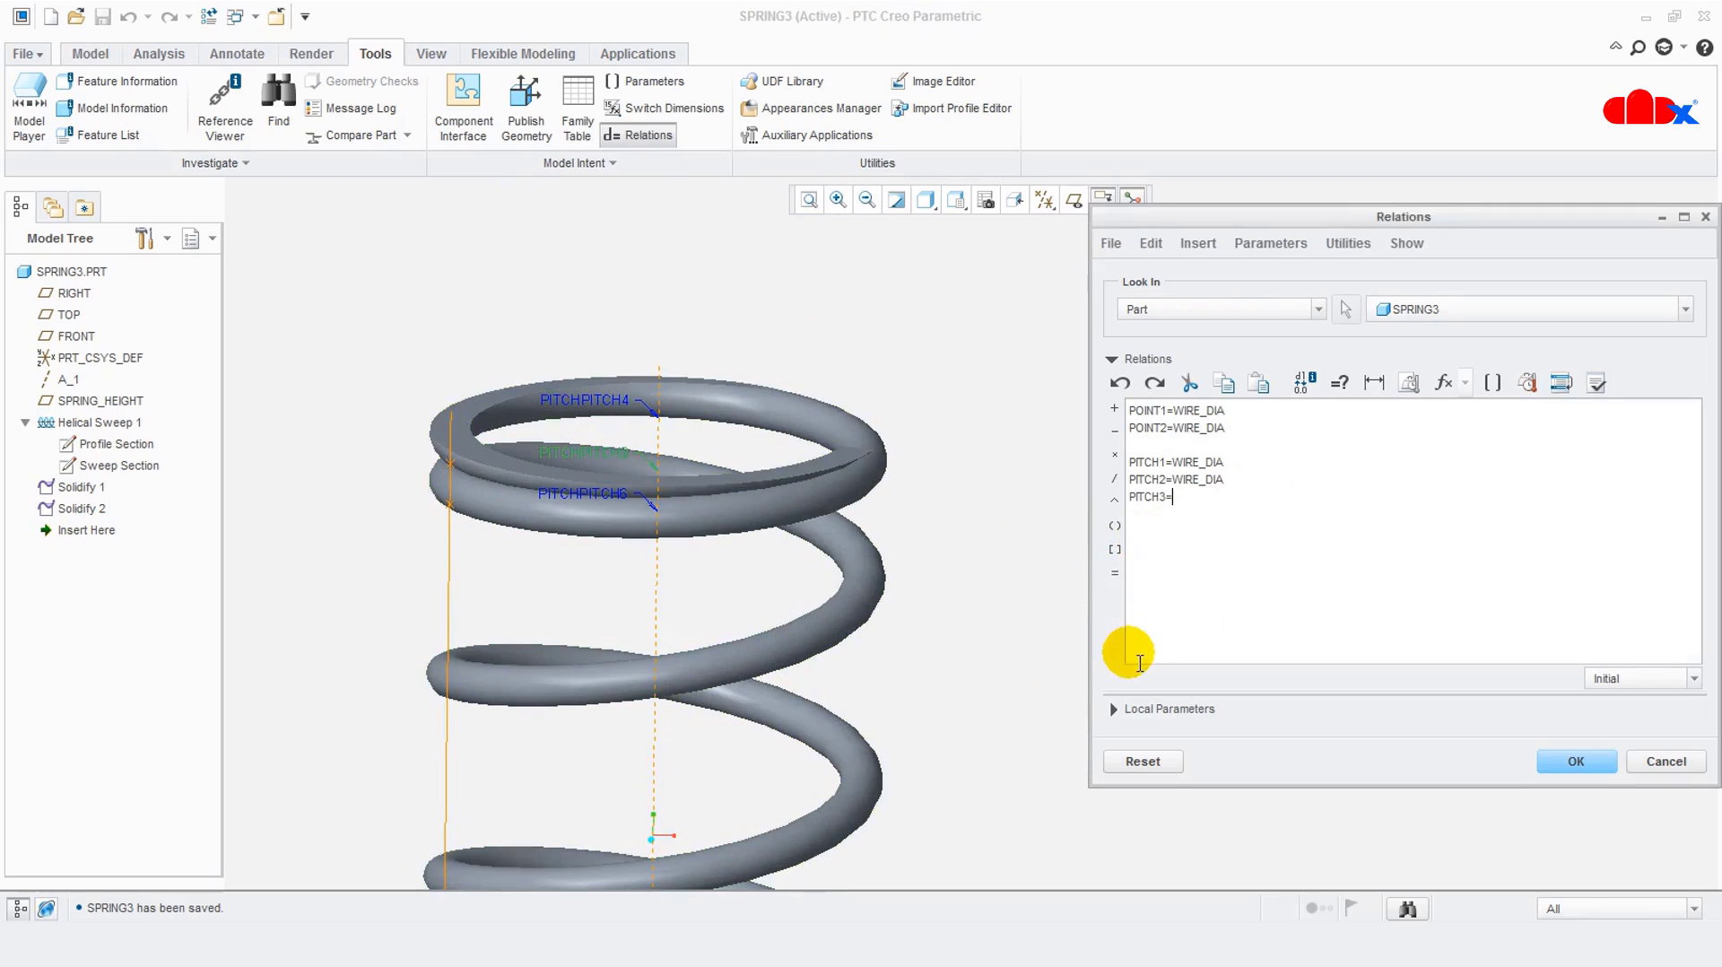
scroll(945, 538, "down", 5)
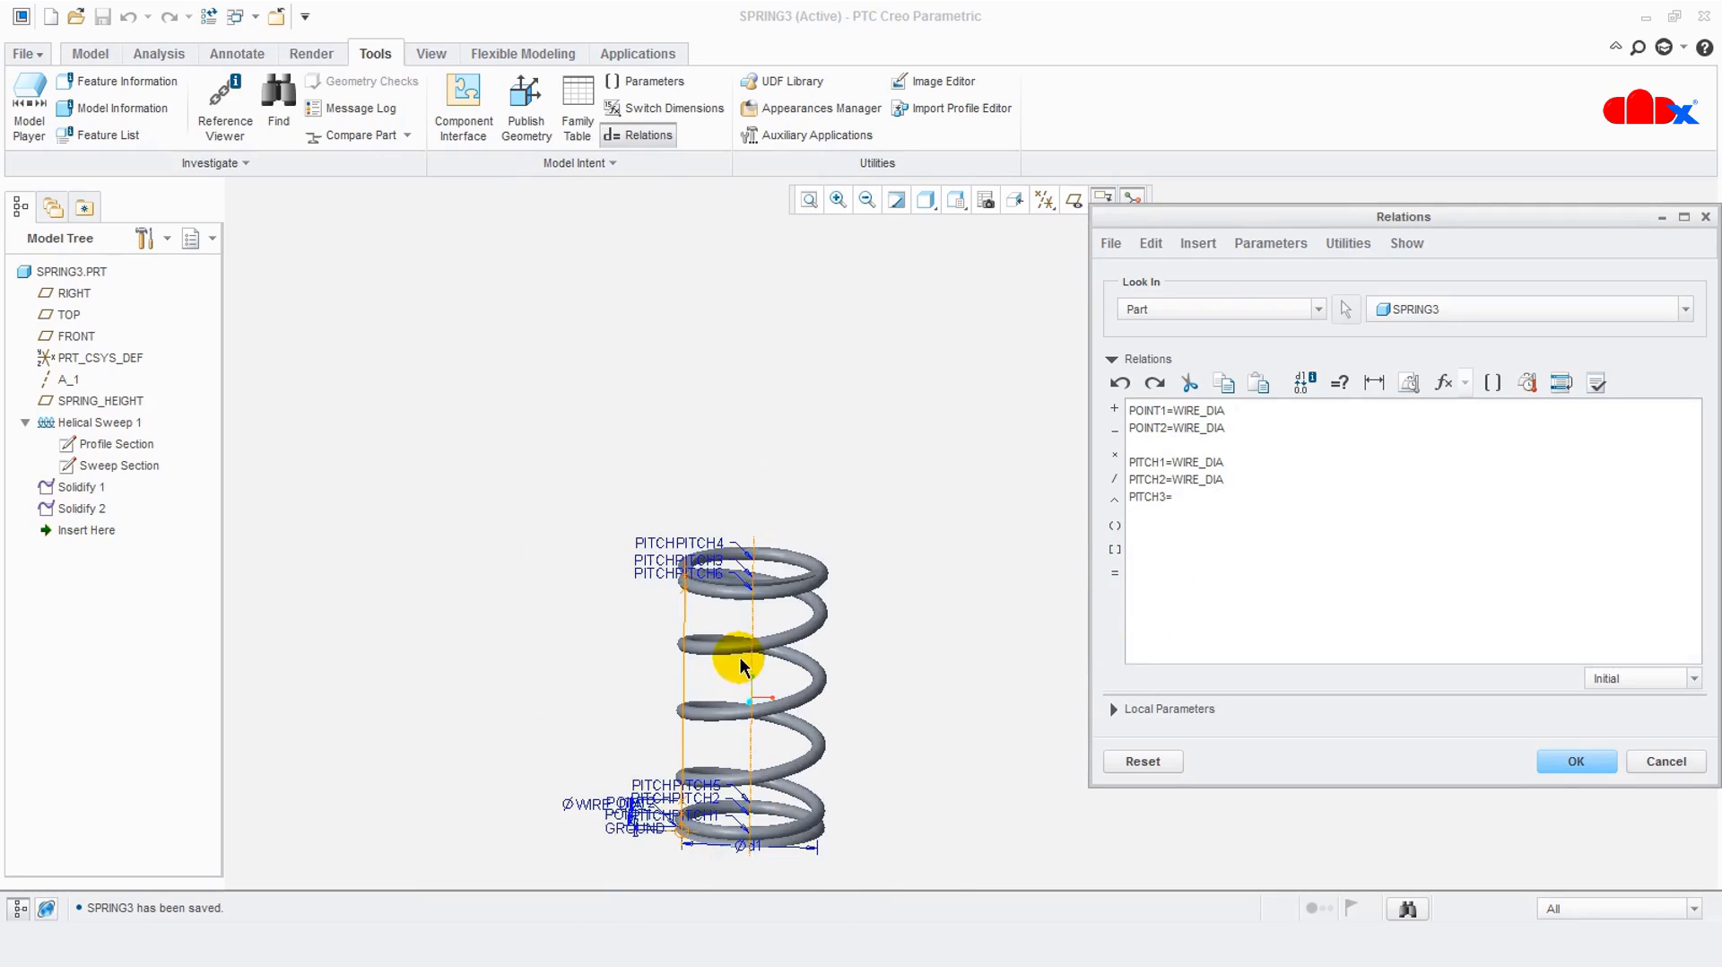
left_click(583, 803)
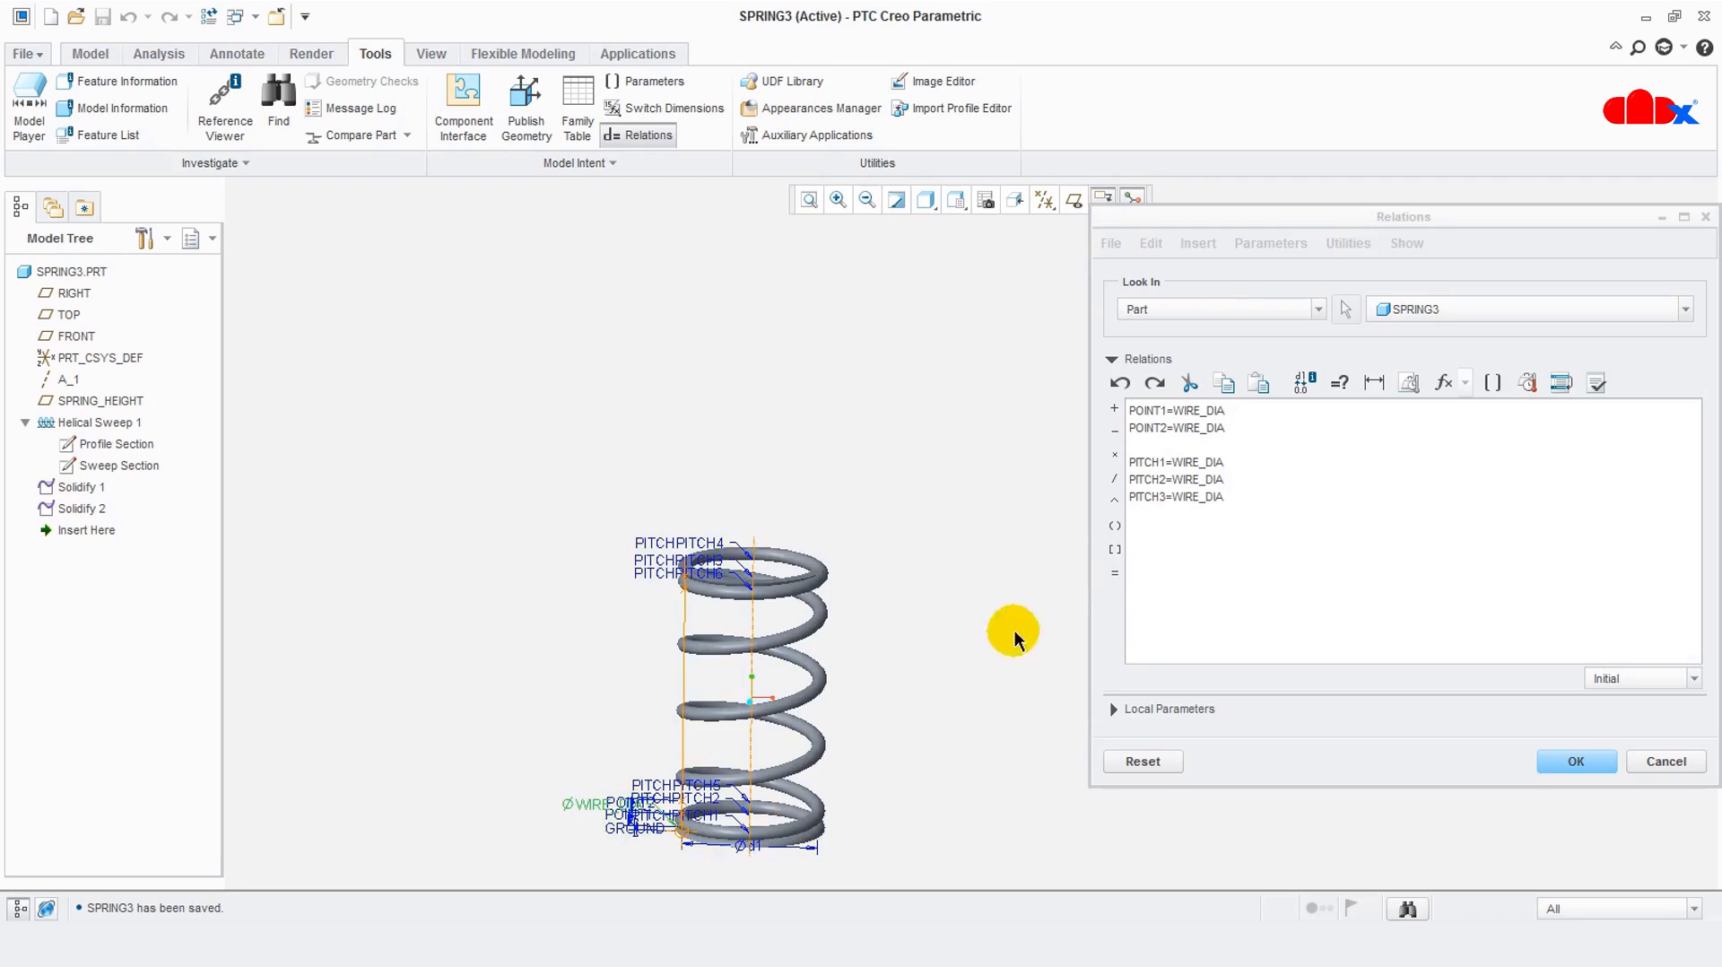
Add the relation PITCH4=WIRE_DIA, picking the pitch at the spring's top end and the wire diameter, and close the relations
left_click(1244, 520)
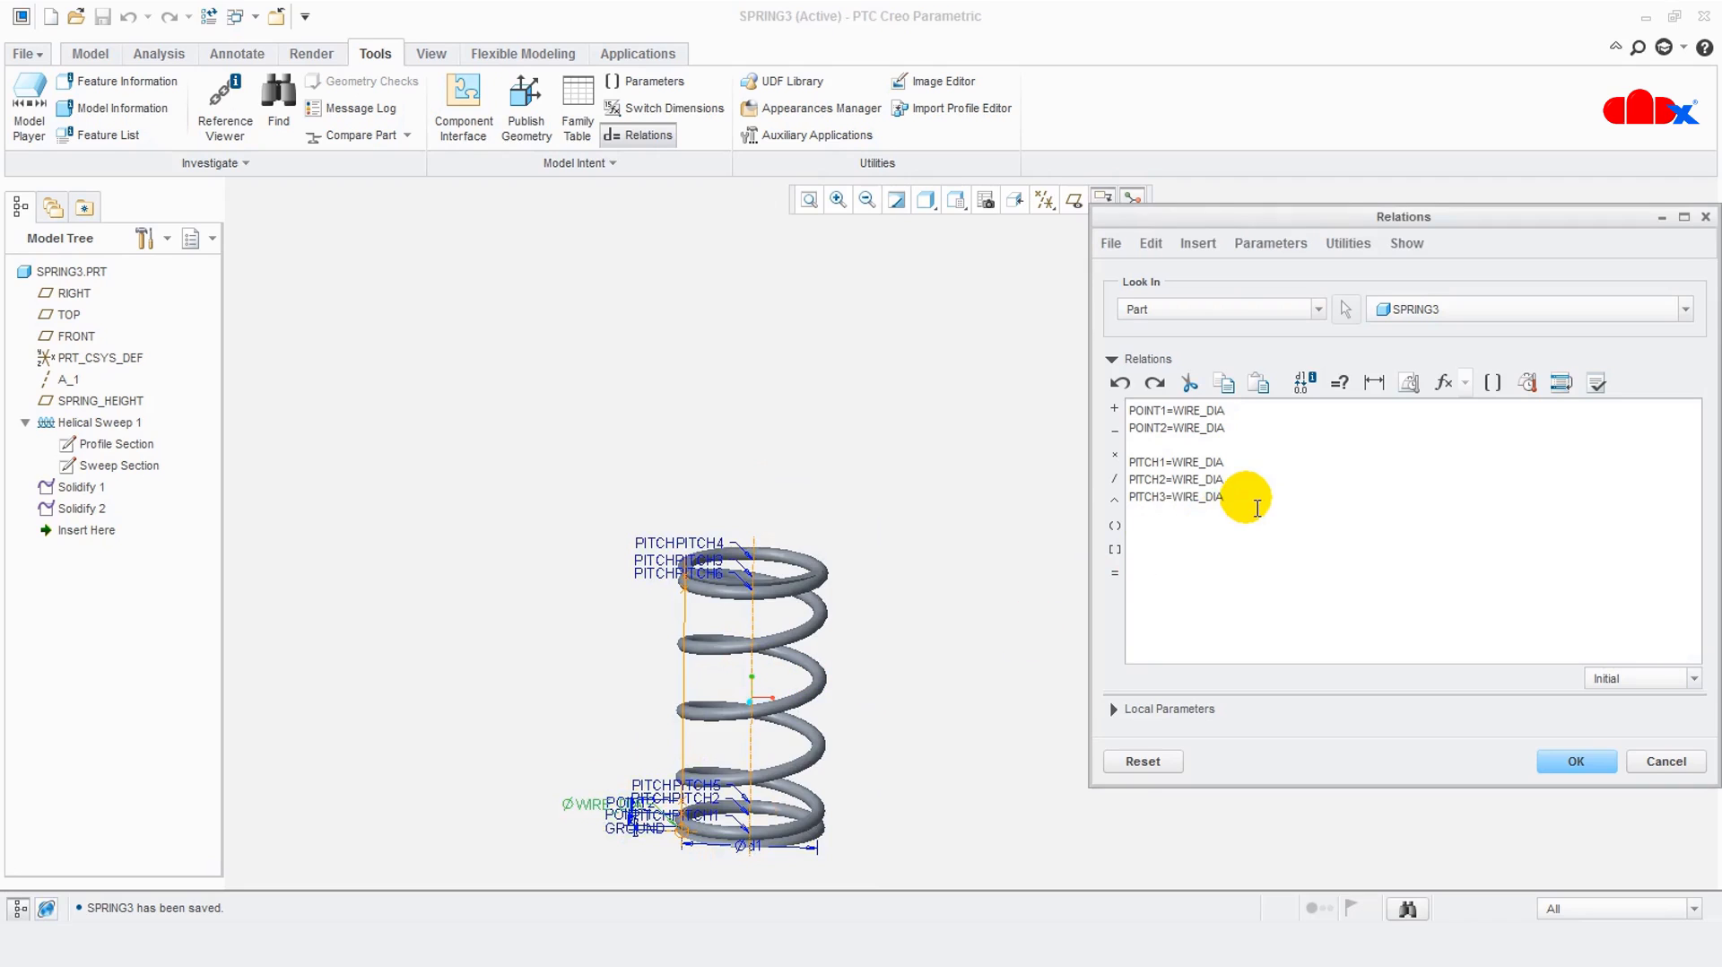
key("Return")
left_click(665, 541)
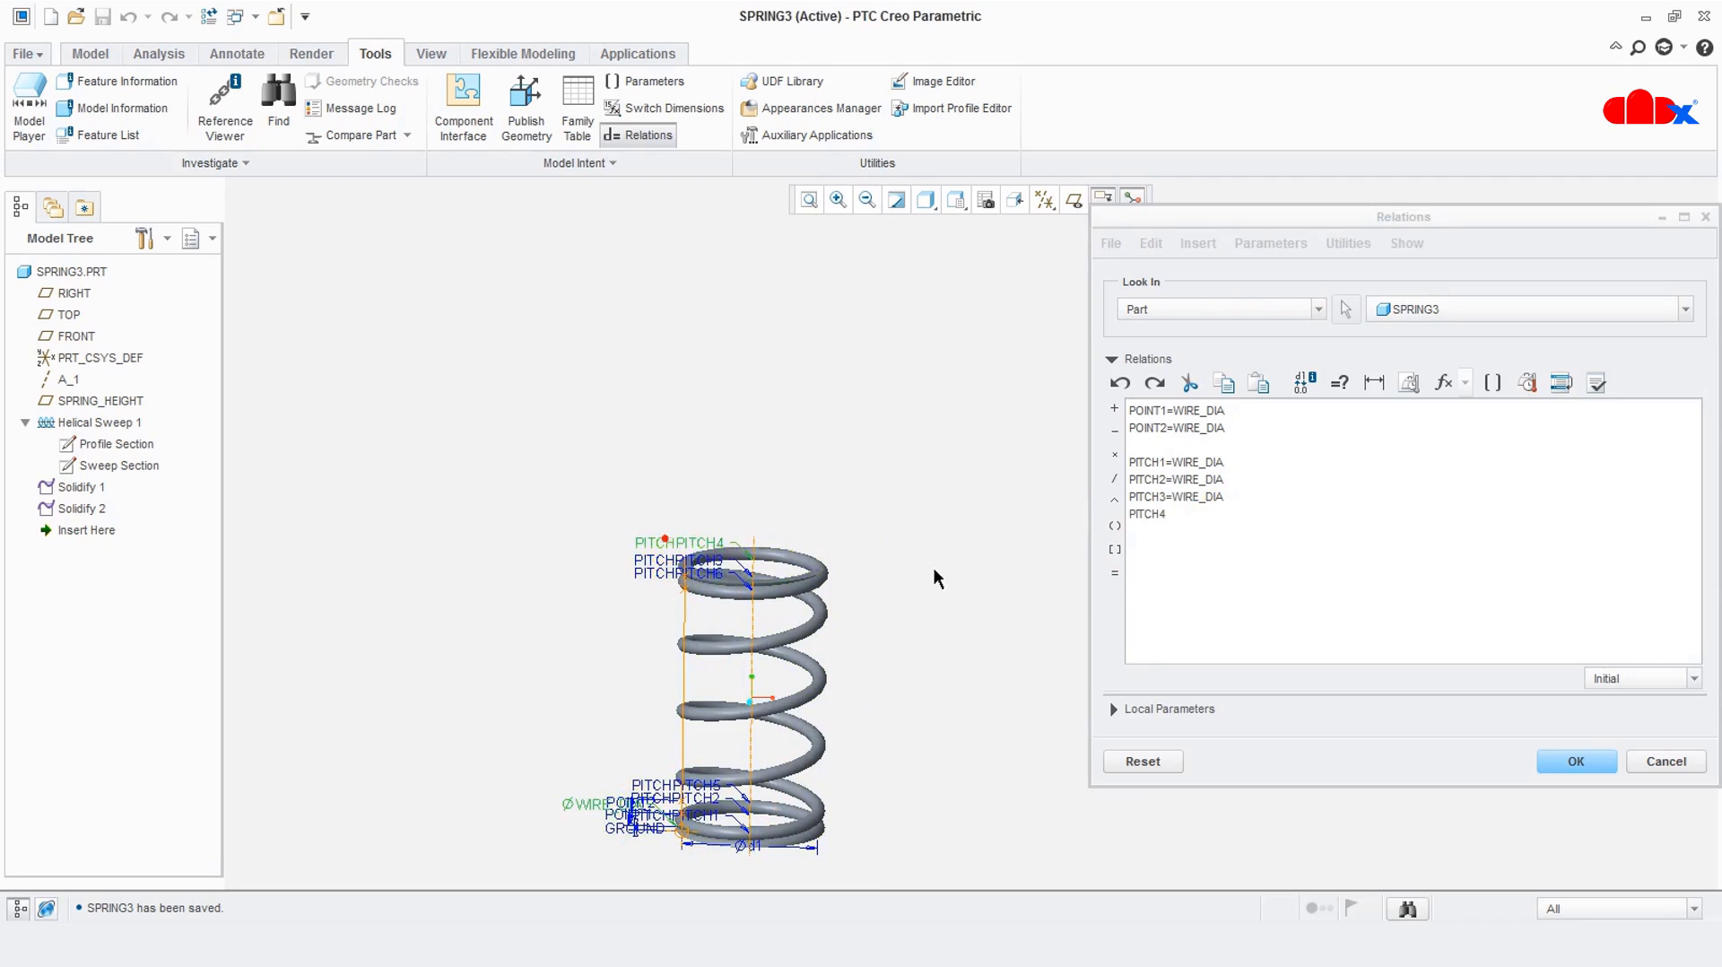
left_click(1114, 573)
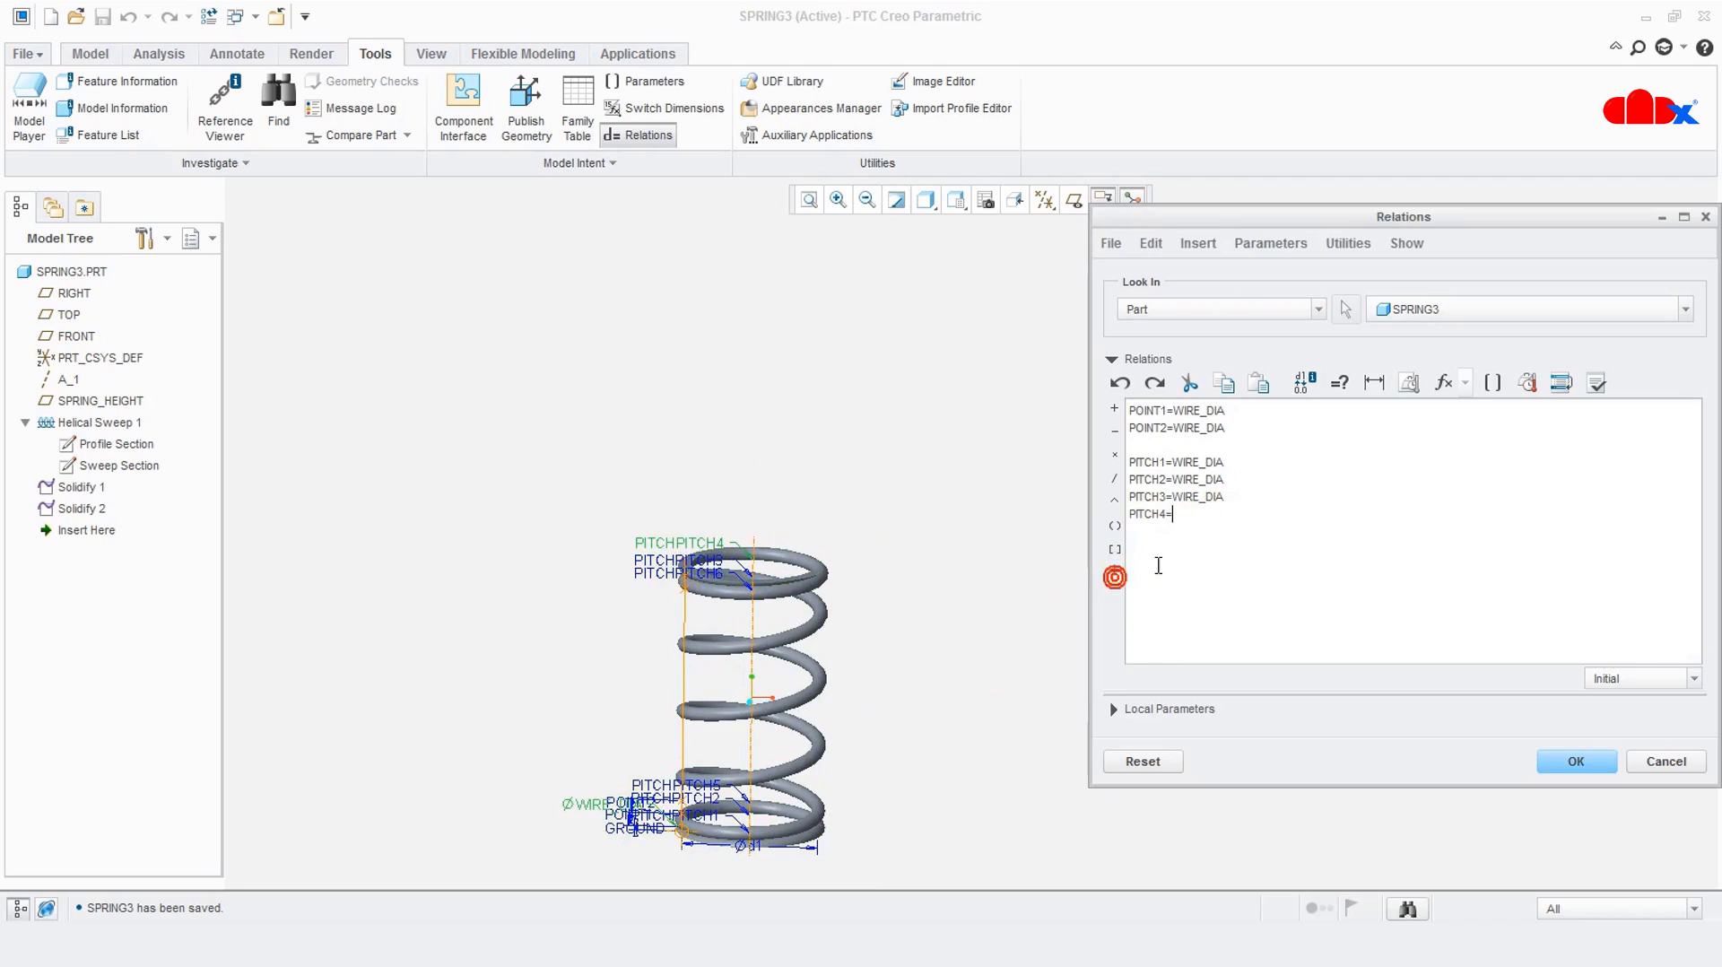
left_click(575, 805)
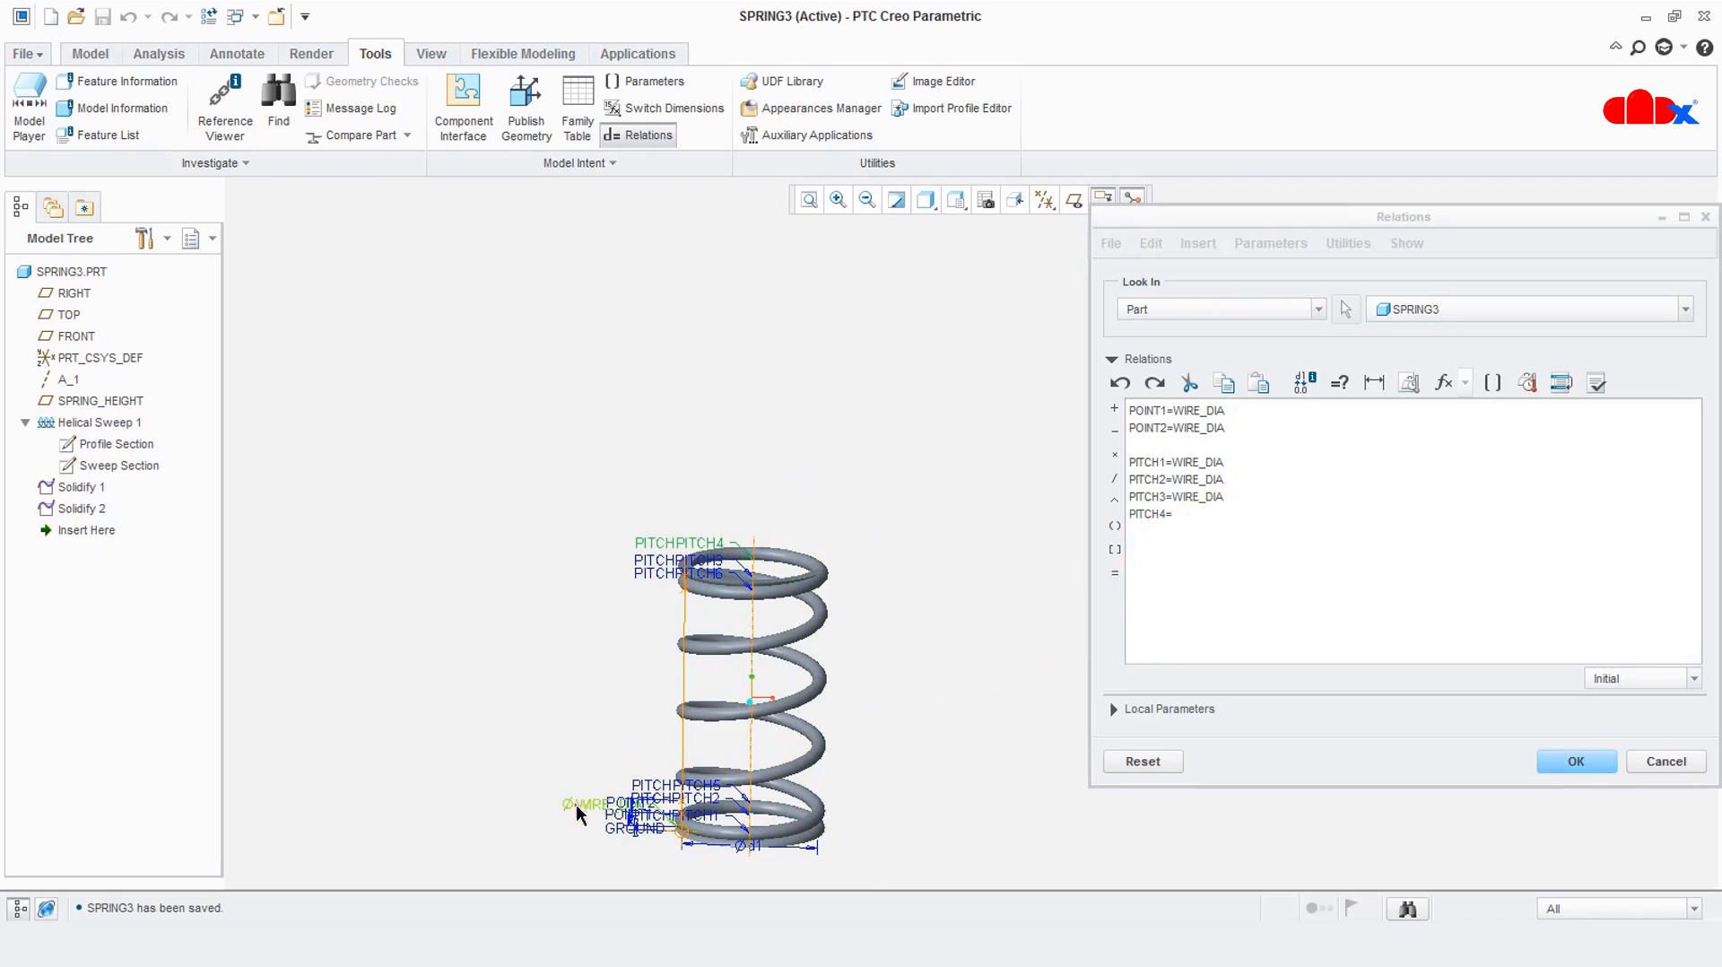
left_click(887, 763)
middle_click(887, 762)
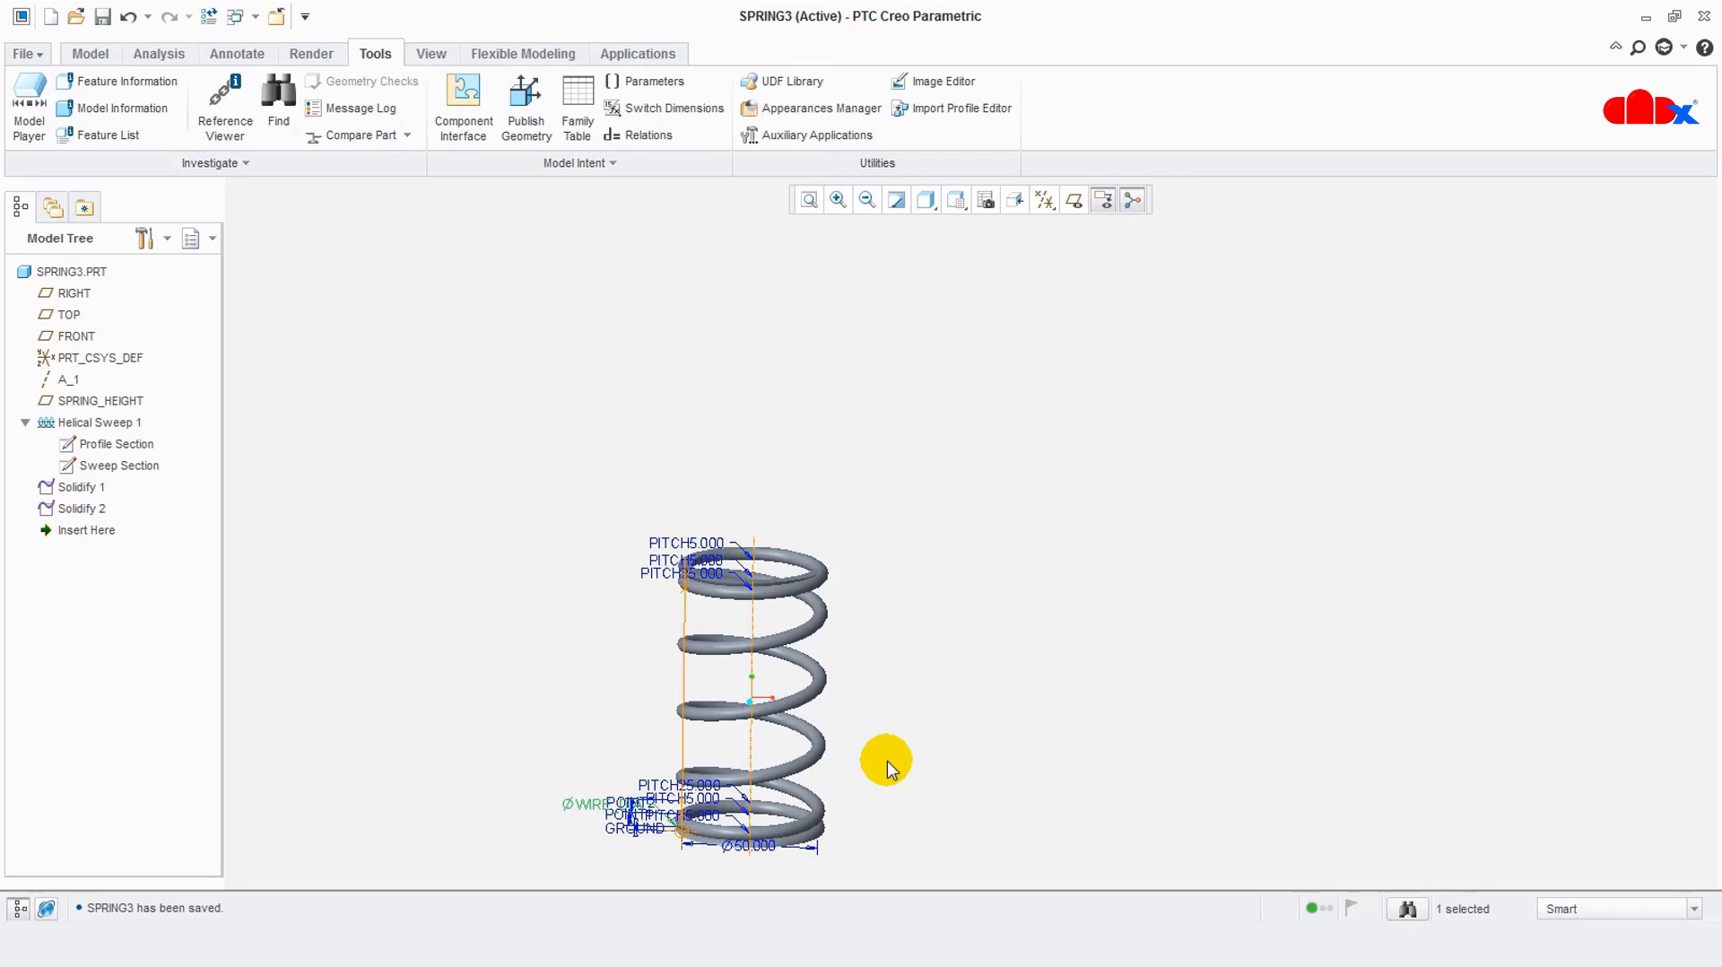
Reopen the part's relations and add PITCH5=SPRING_HEIGHT/4 after a blank line, displaying the SPRING_HEIGHT plane's dimension to pick it
left_click(641, 135)
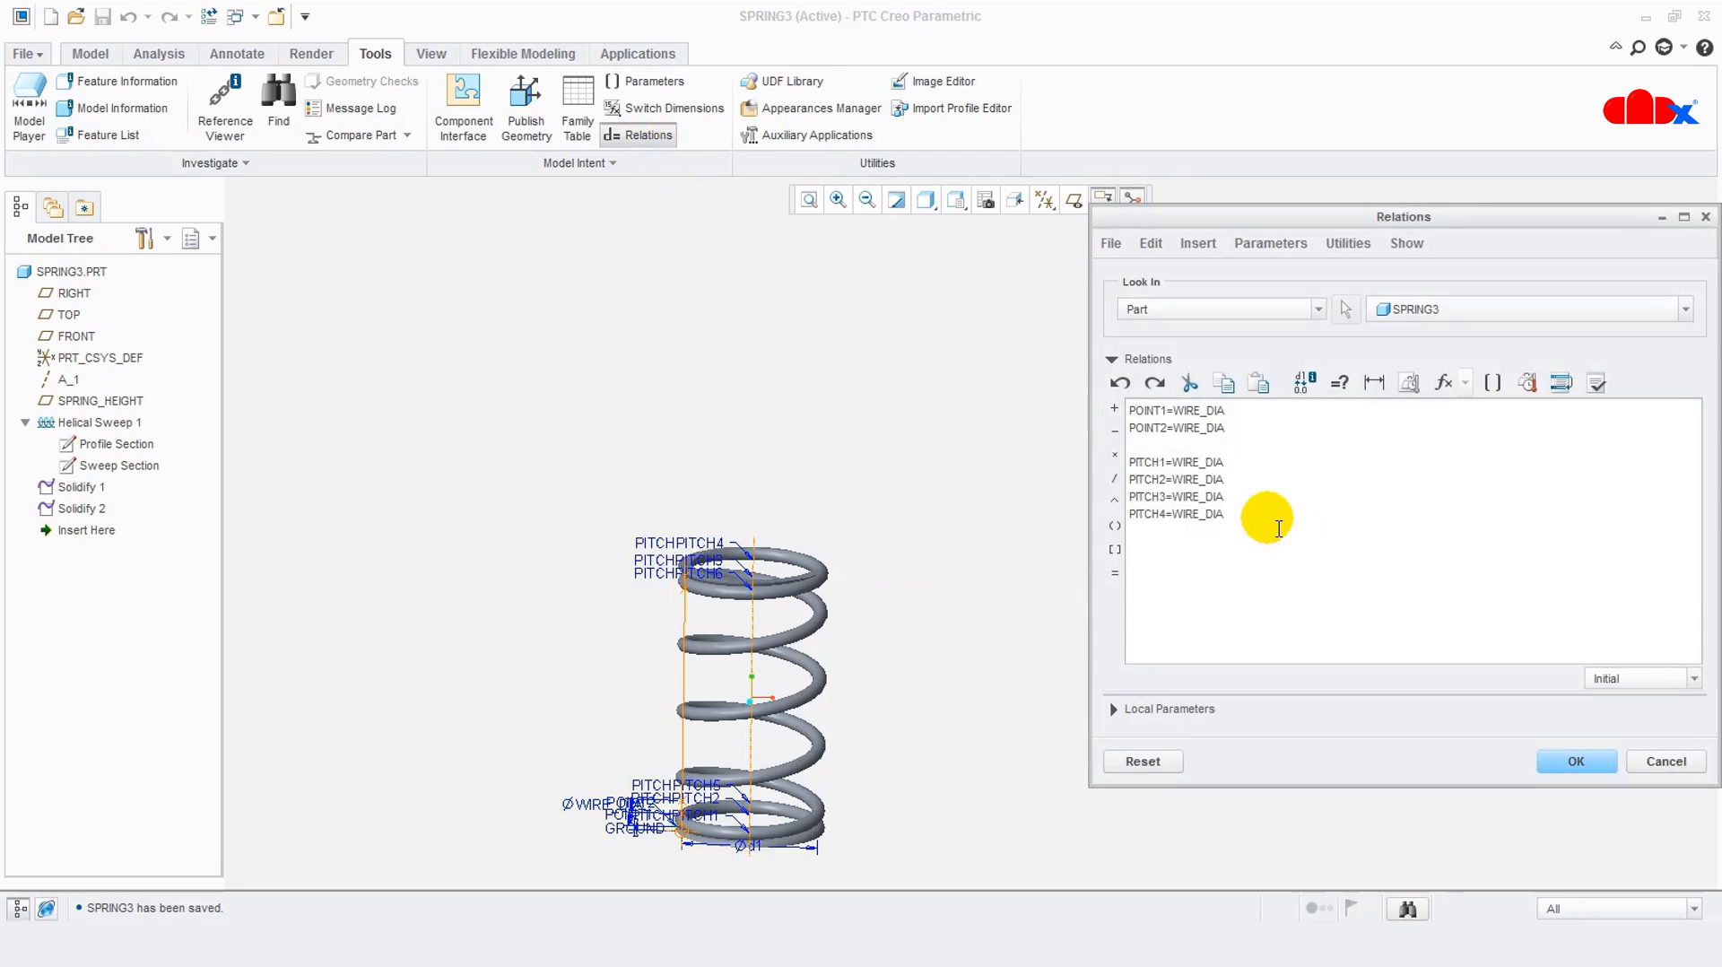
scroll(743, 812, "down", 4)
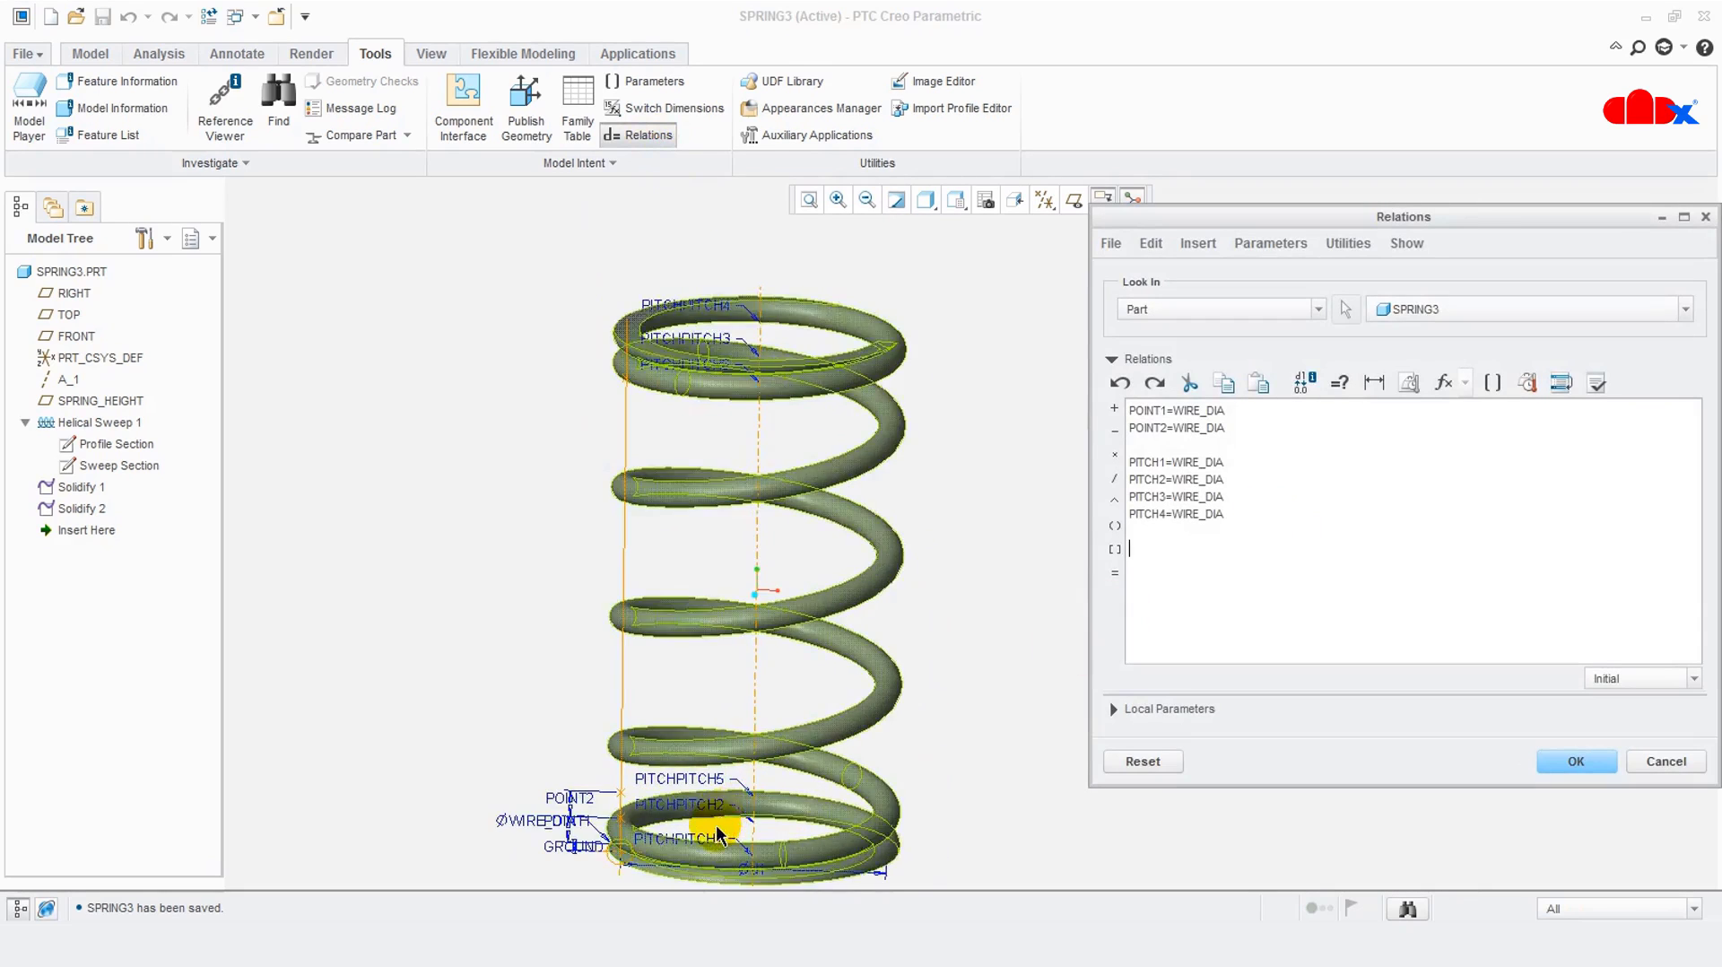
scroll(664, 515, "up", 2)
scroll(724, 724, "down", 1)
scroll(724, 725, "down", 2)
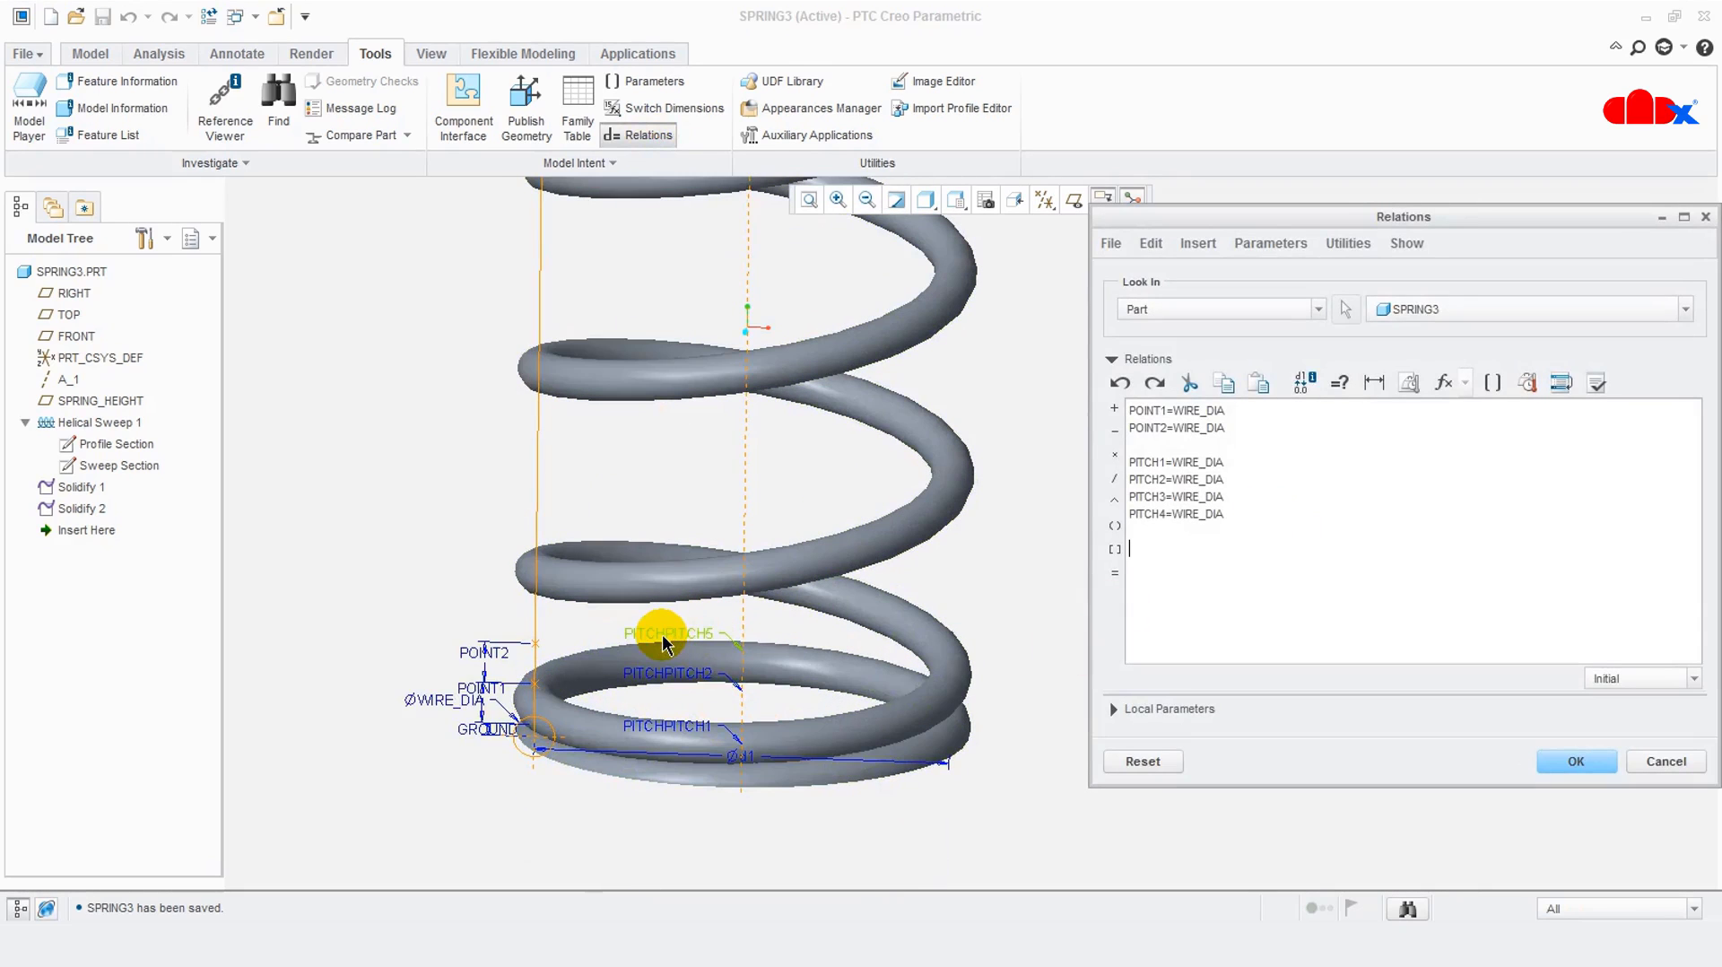
left_click(664, 637)
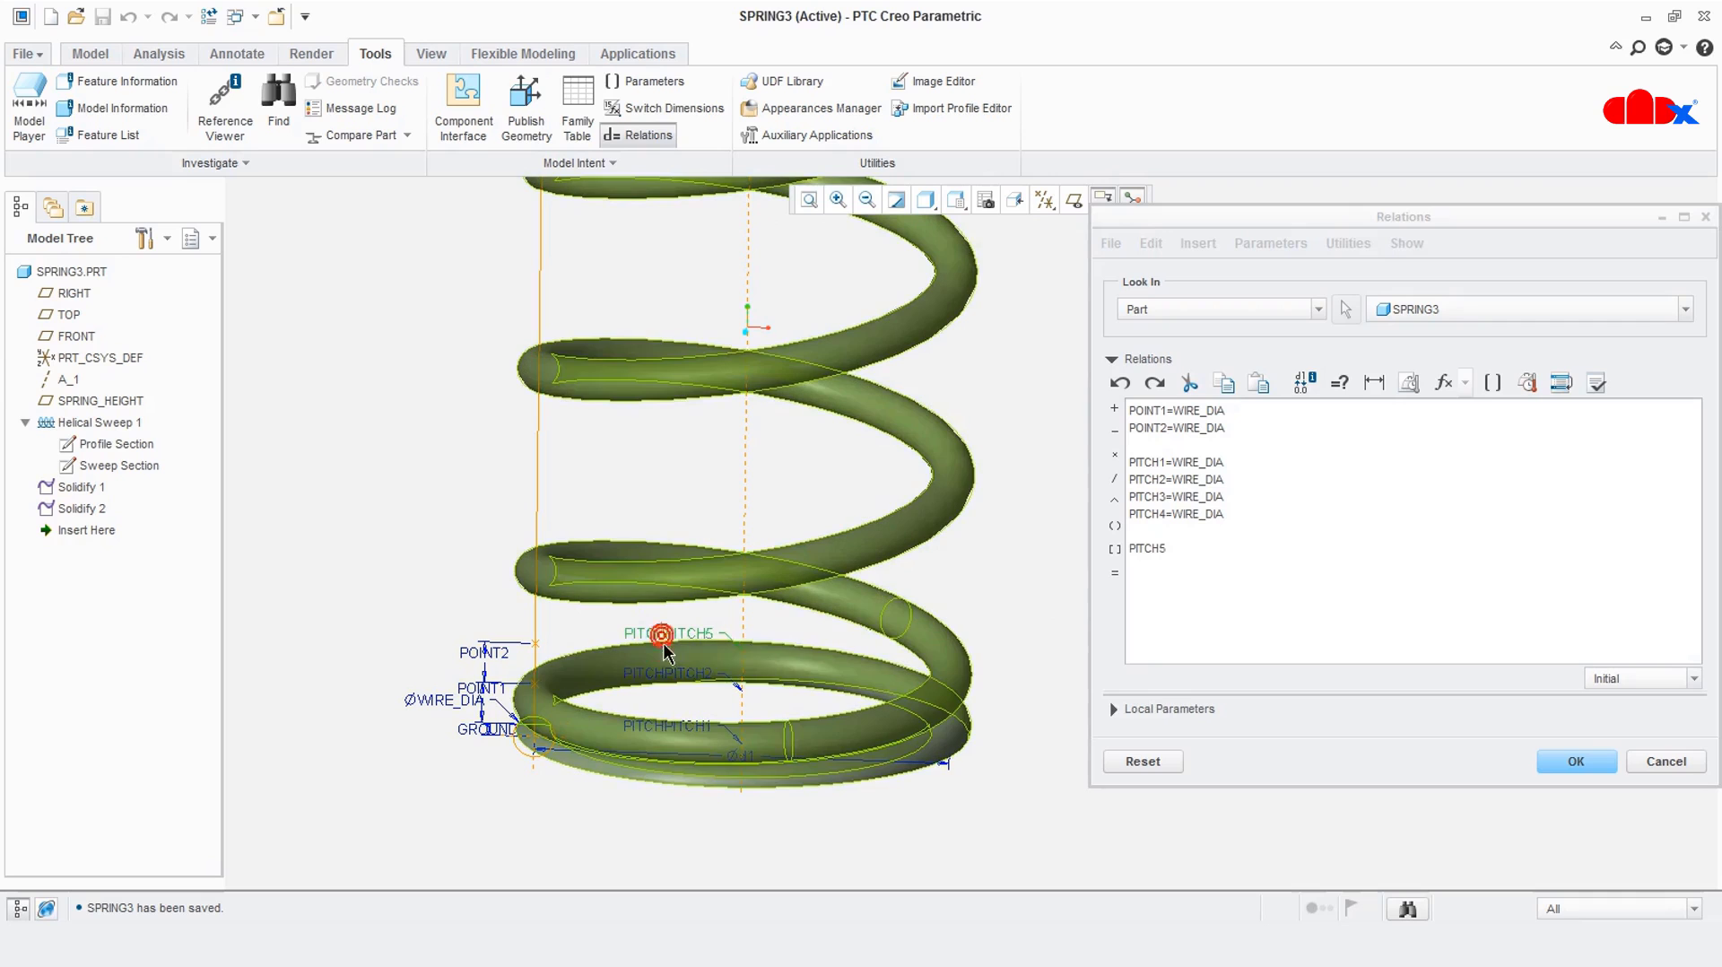
left_click(1114, 573)
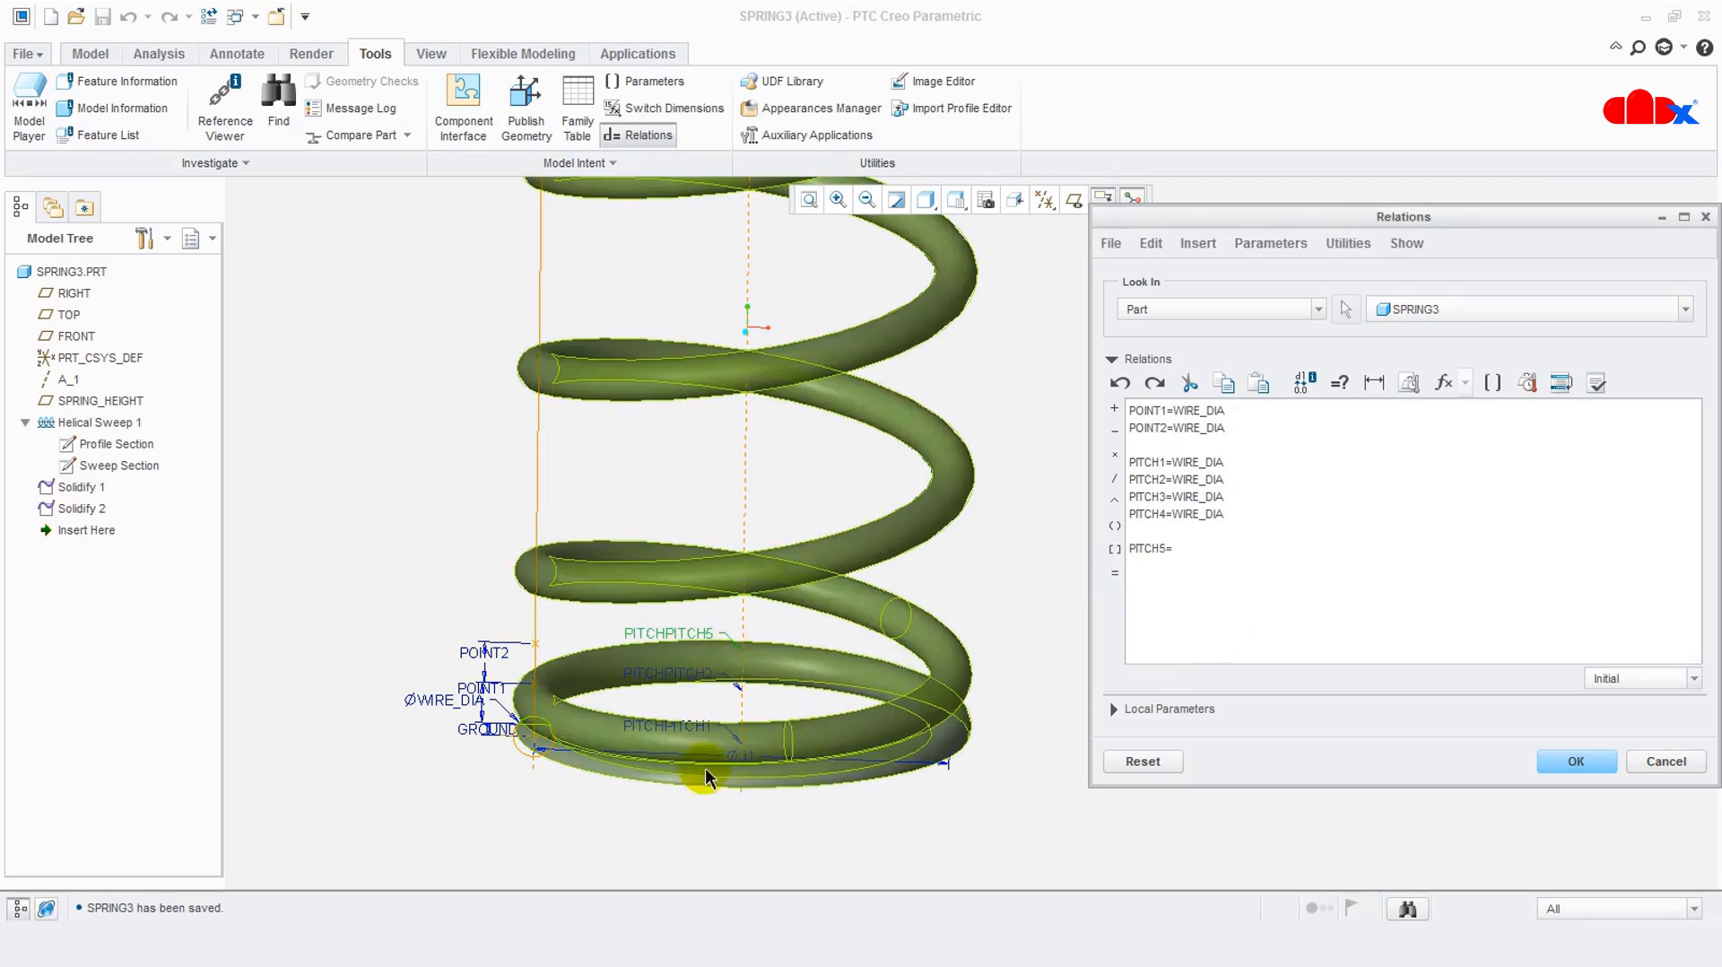
scroll(705, 771, "up", 2)
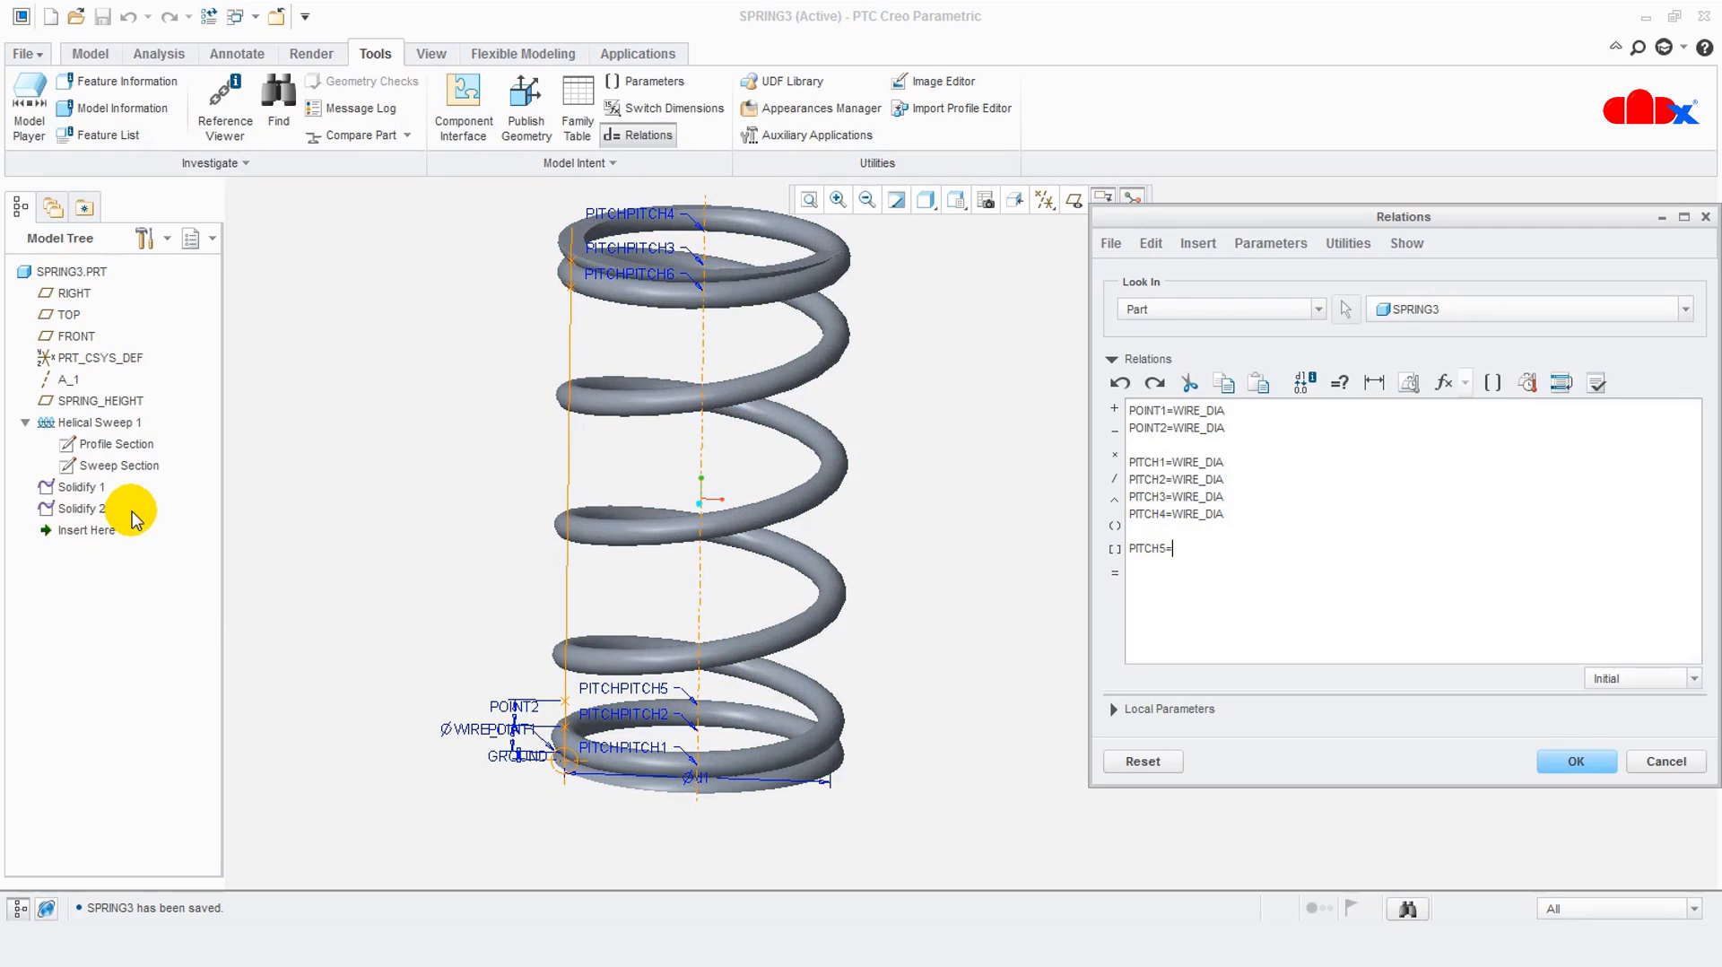
left_click(117, 400)
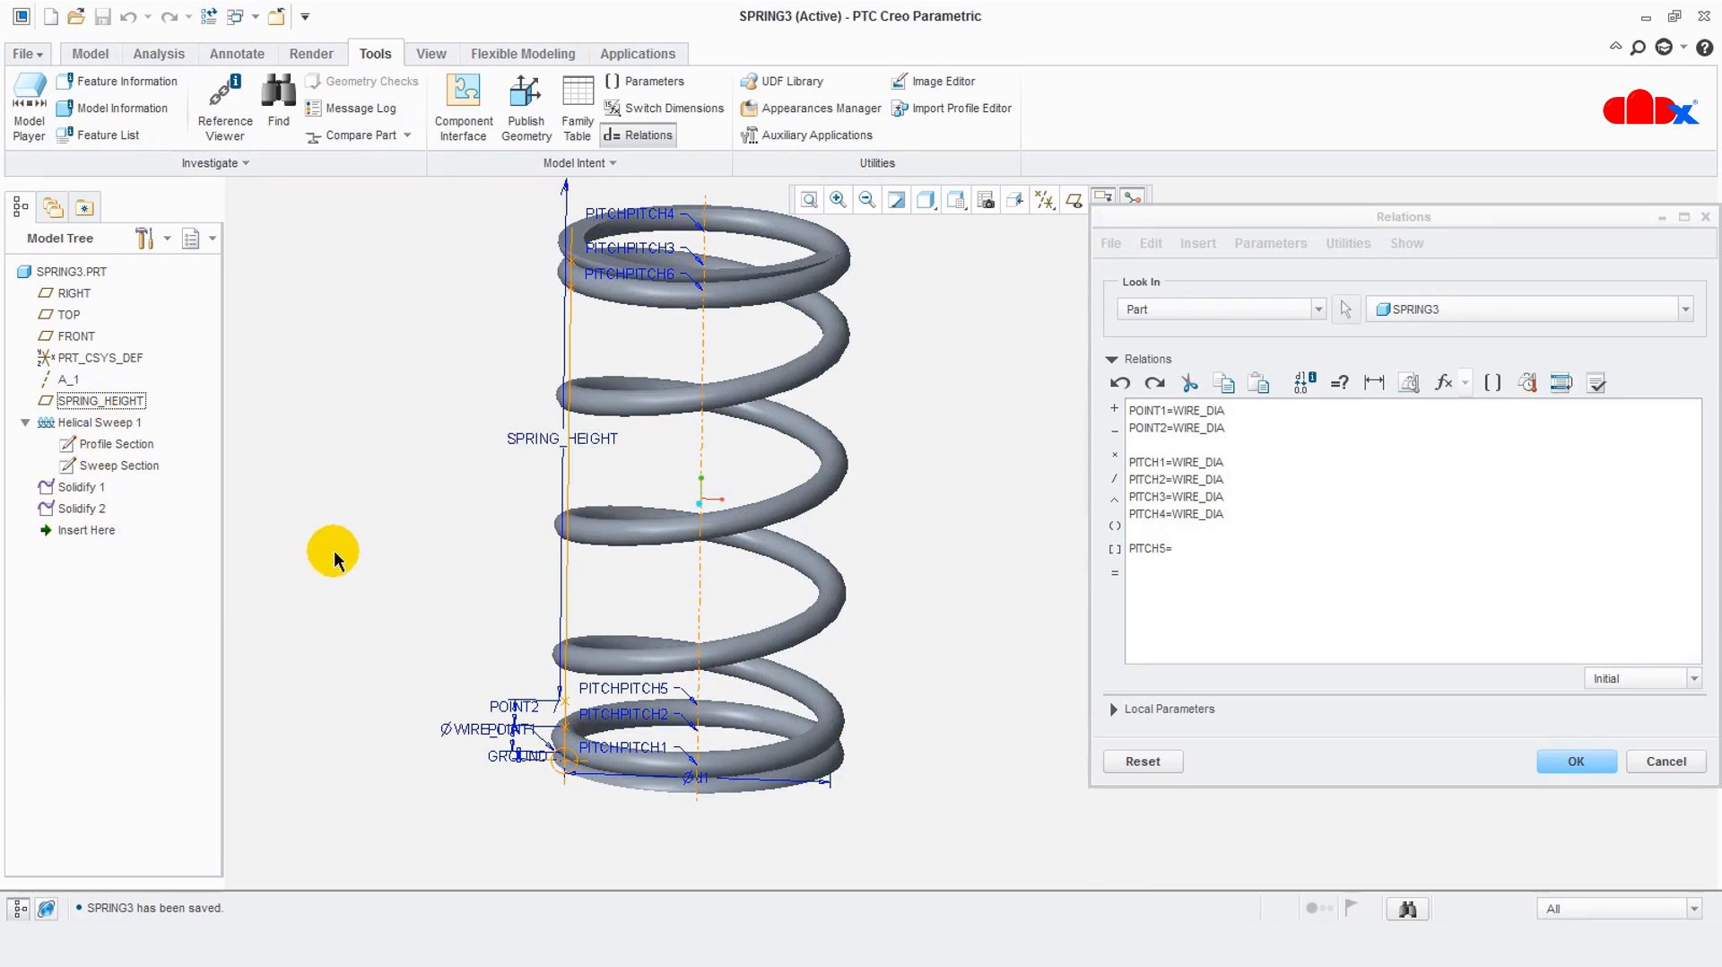
left_click(581, 437)
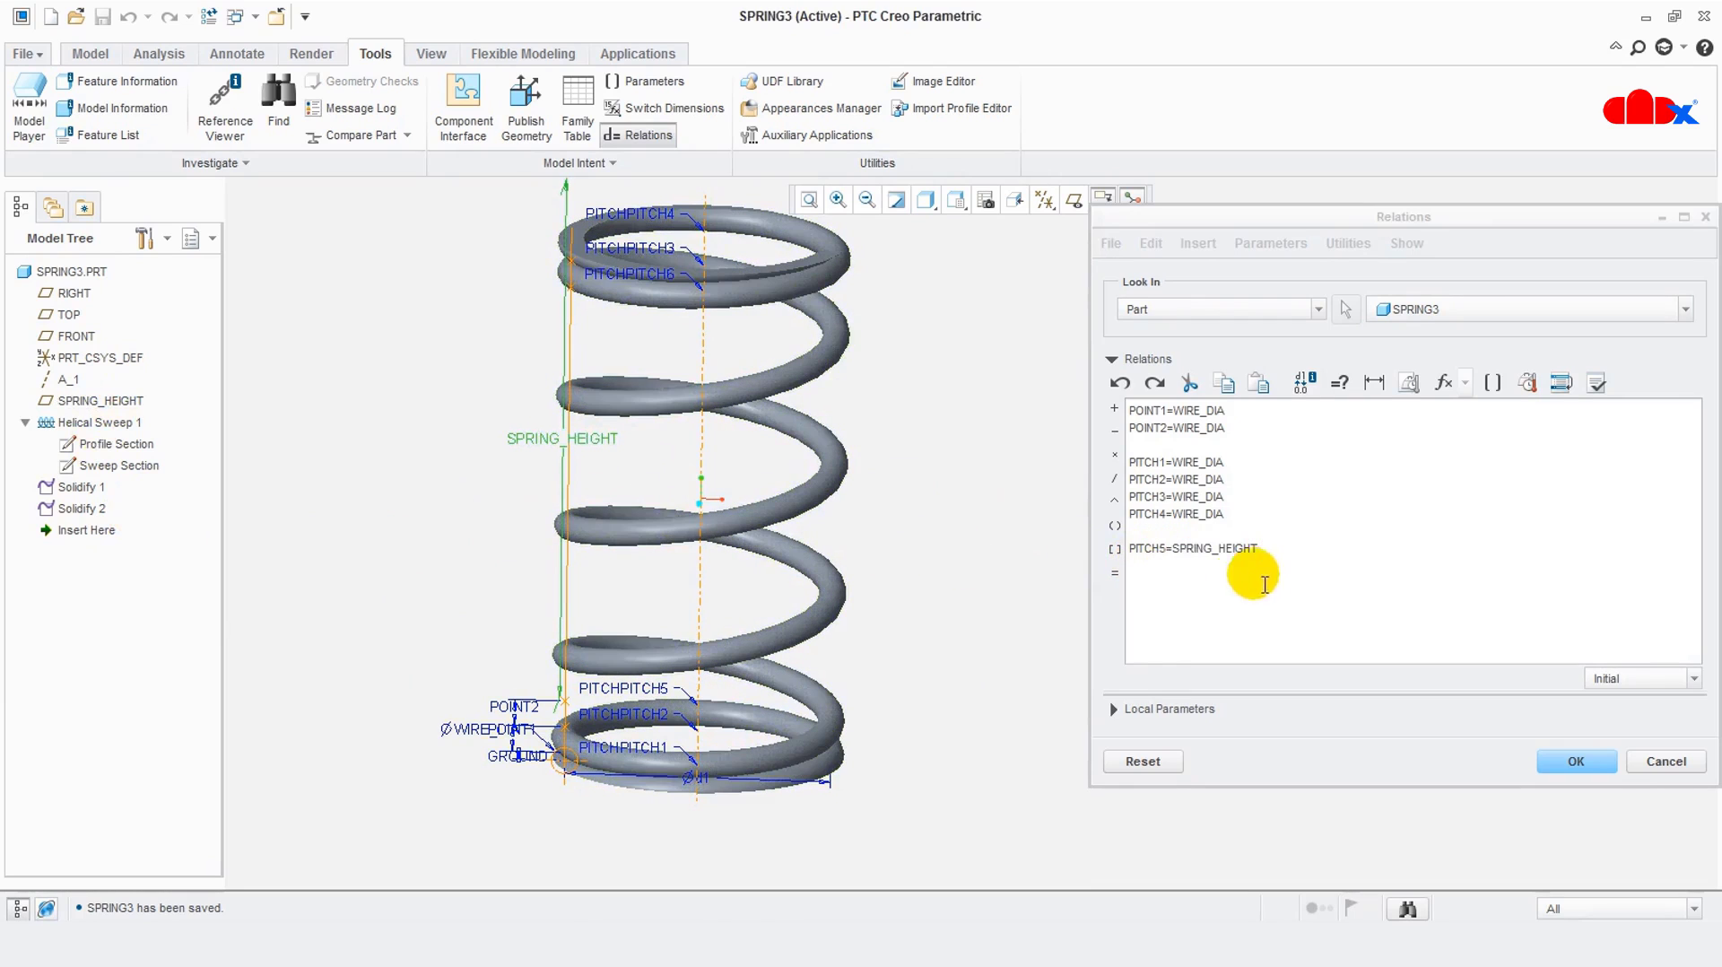
left_click(1115, 478)
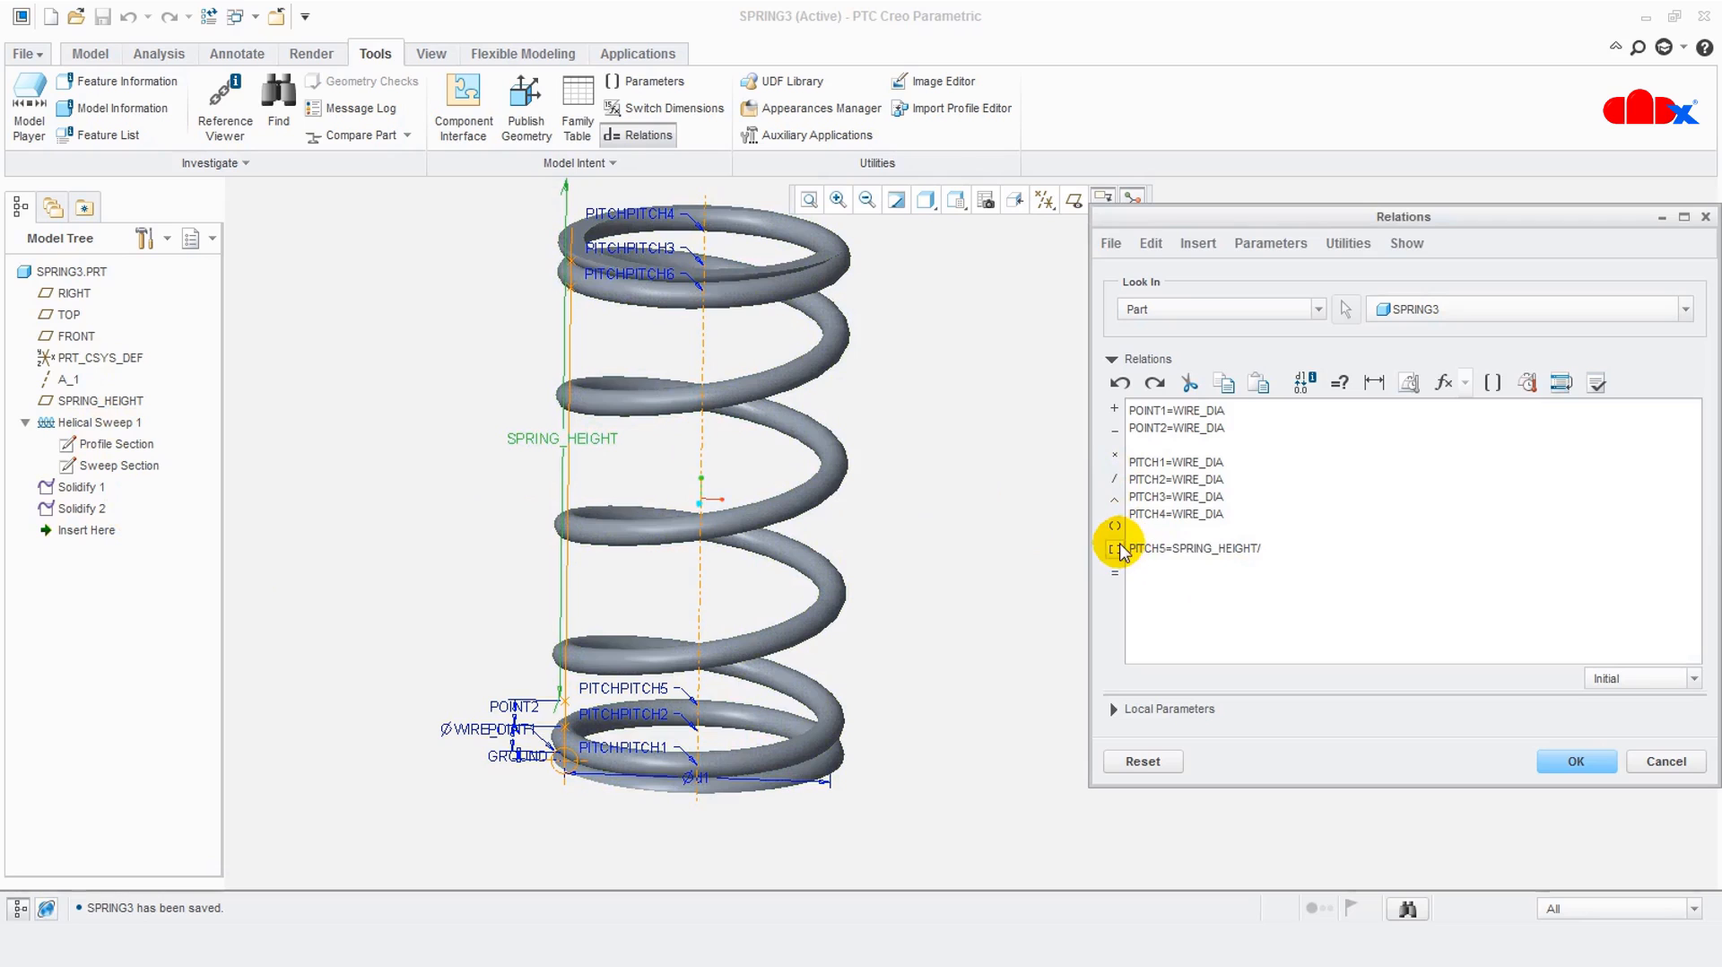
type("4")
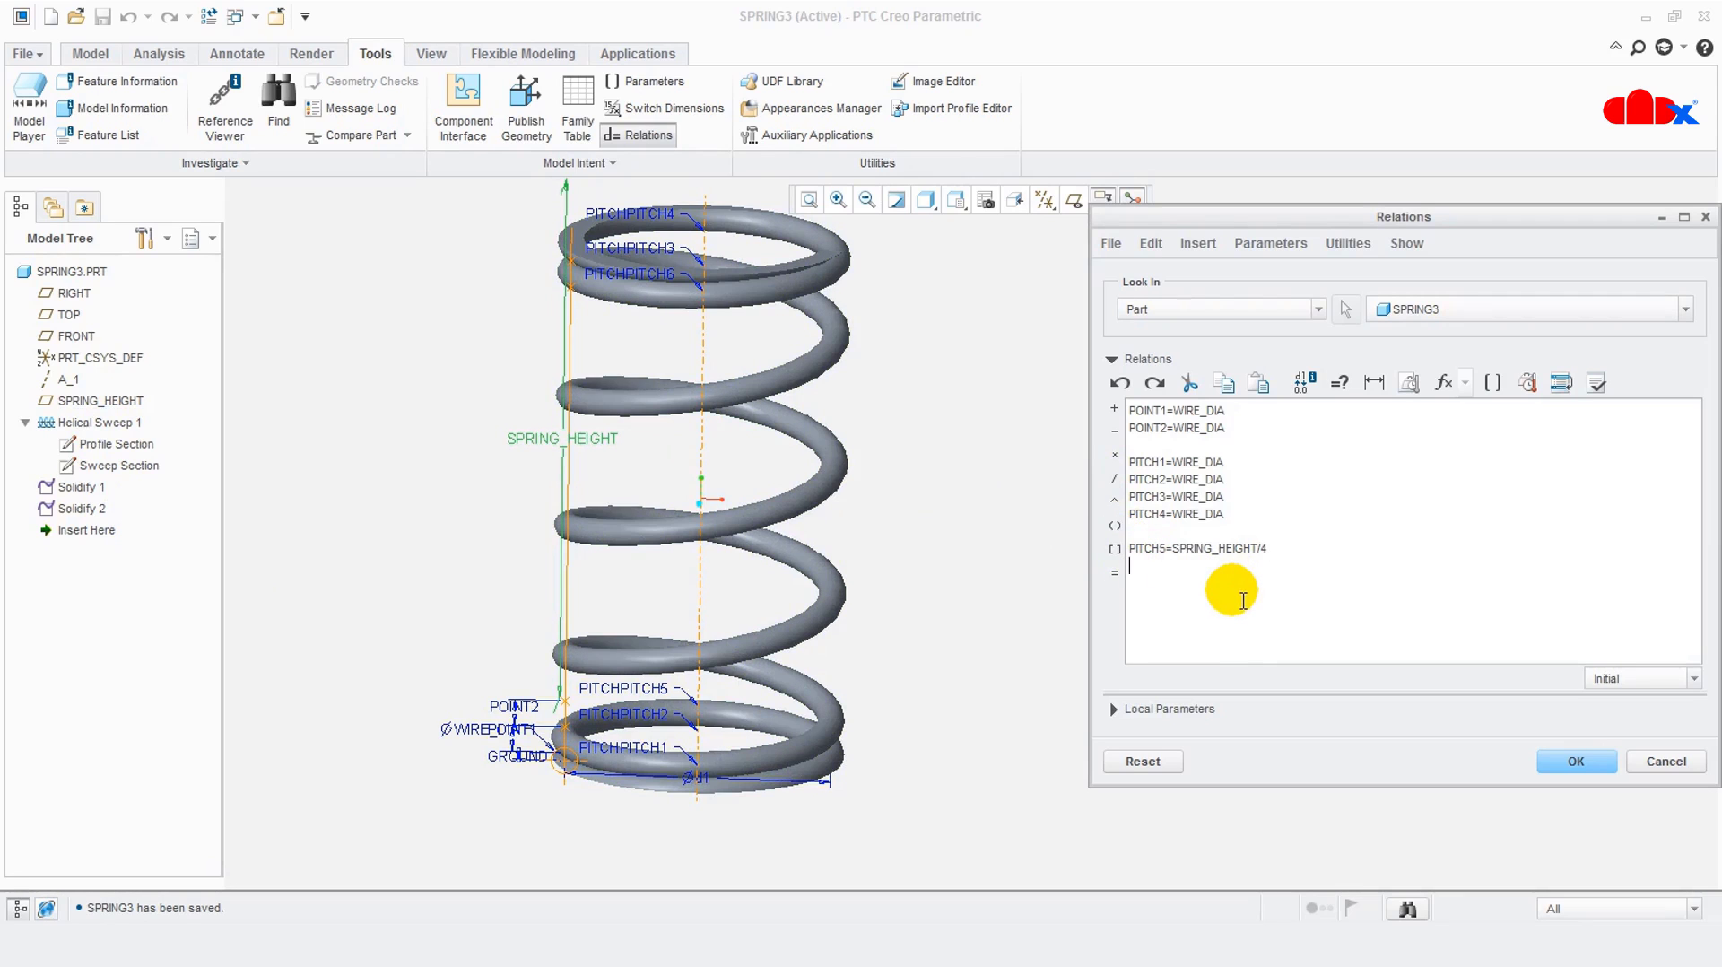
Add the relation PITCH6=SPRING_HEIGHT/4, picking the pitch dimension at the spring's top end and the height dimension
left_click(665, 280)
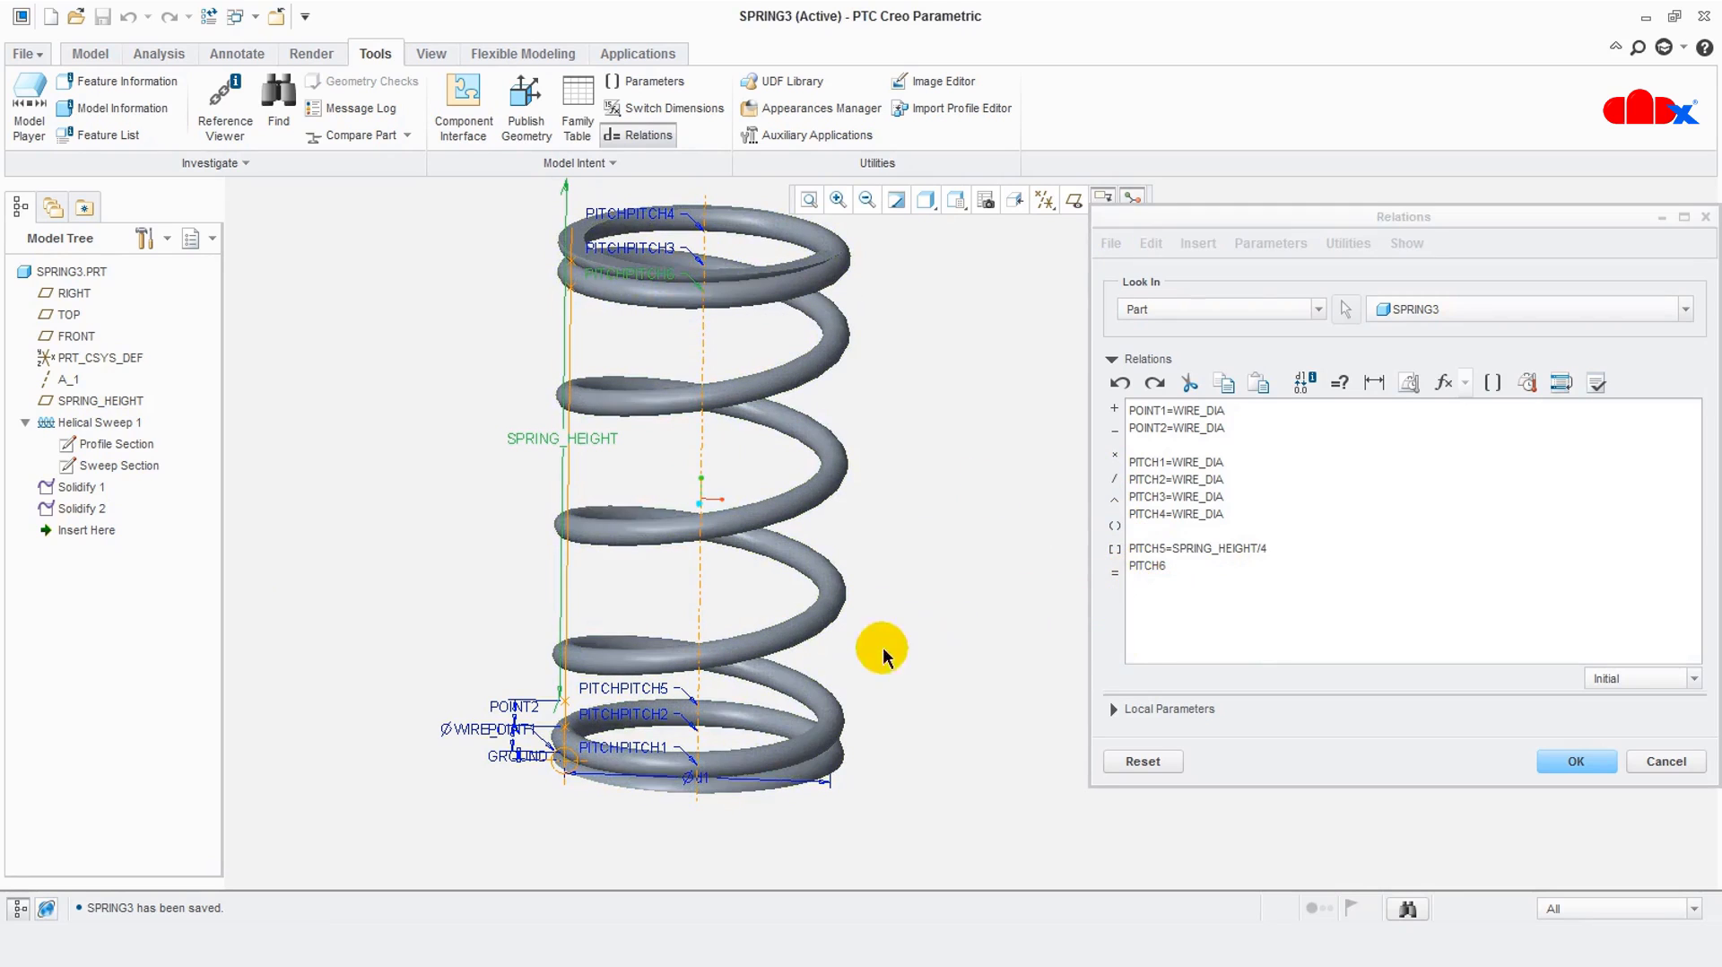
left_click(1115, 571)
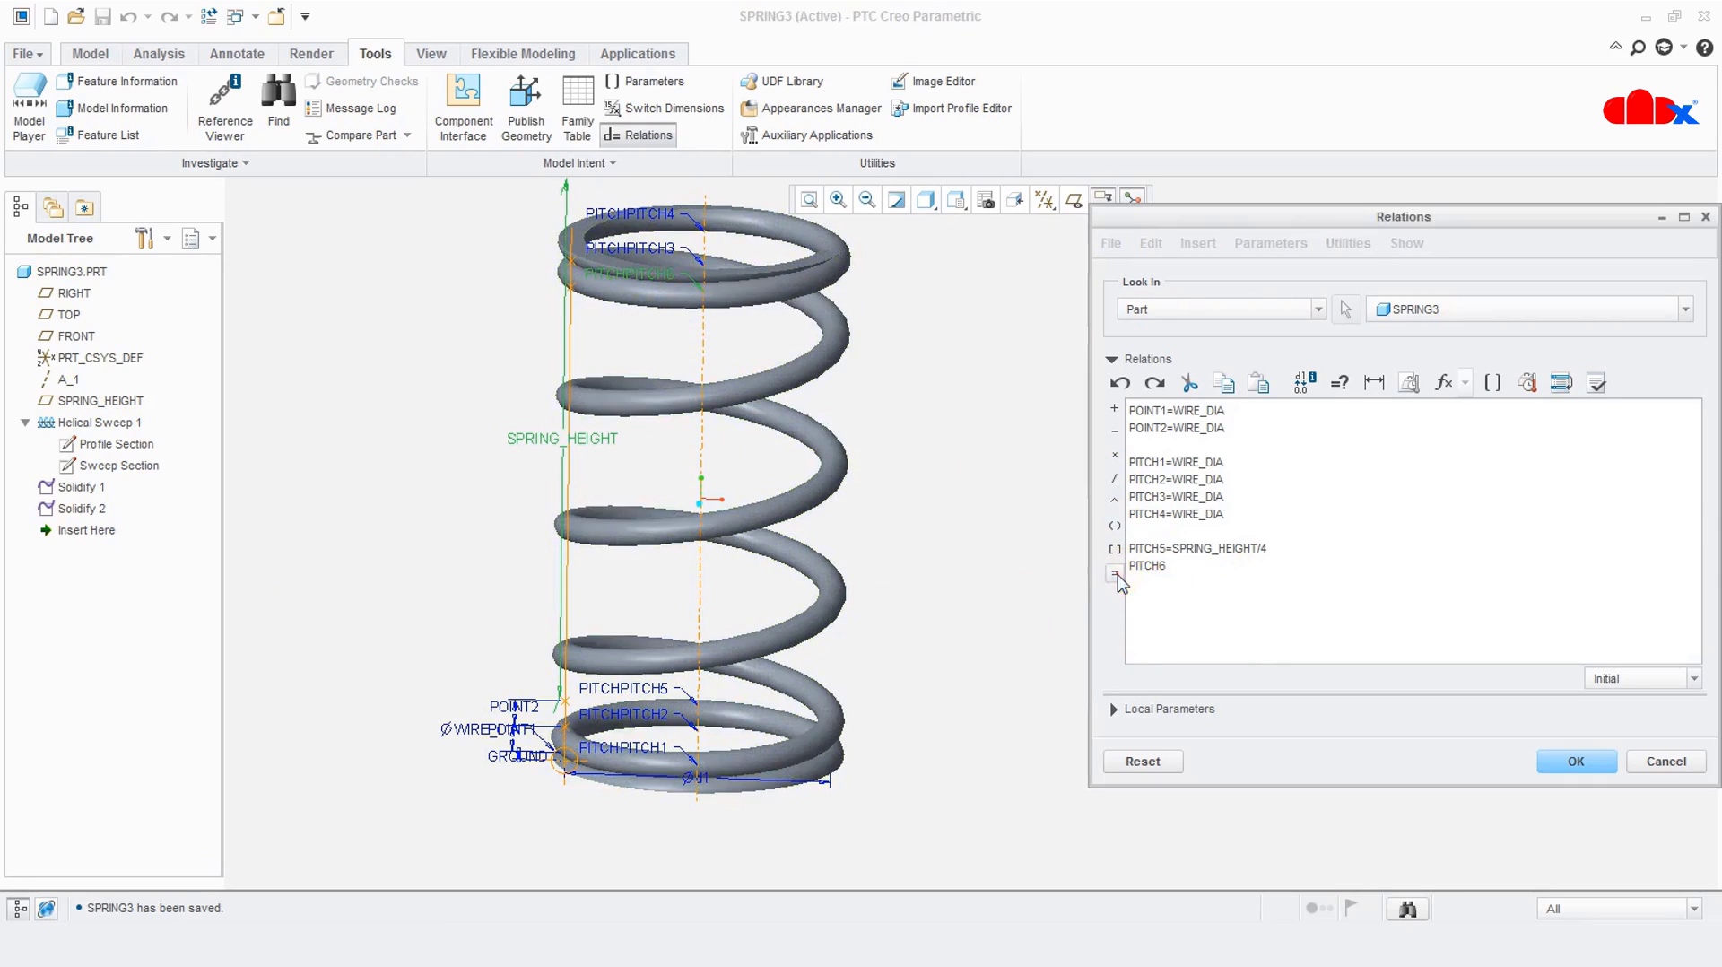
left_click(563, 439)
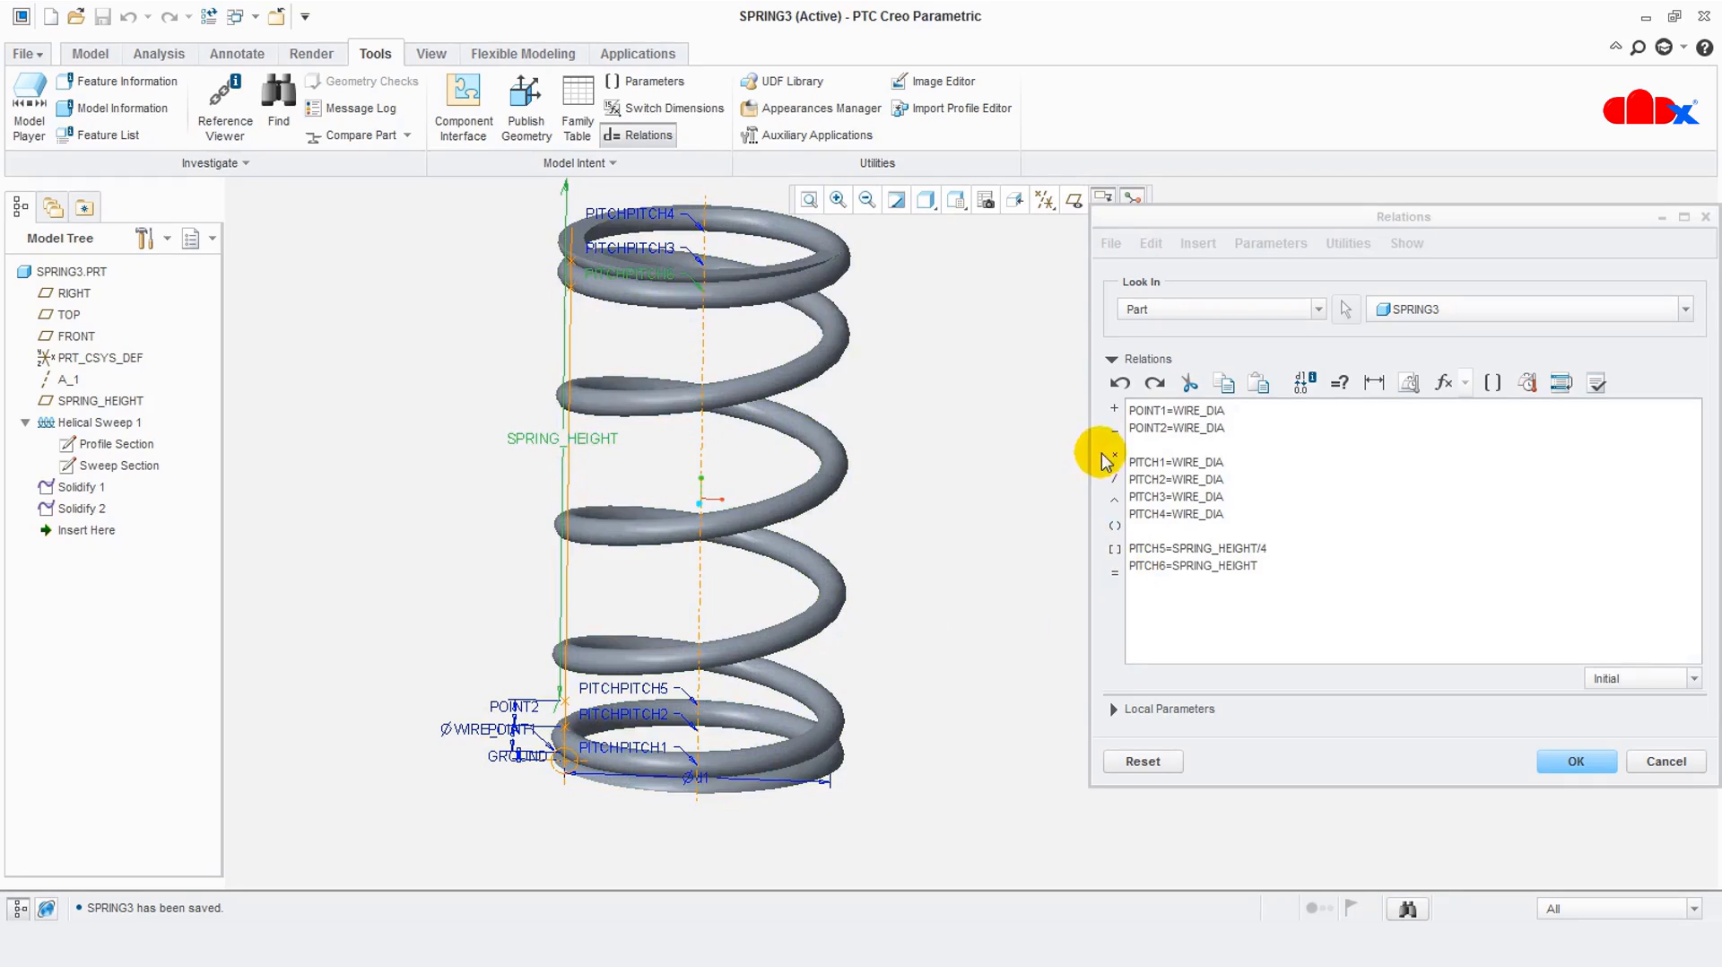
left_click(1115, 479)
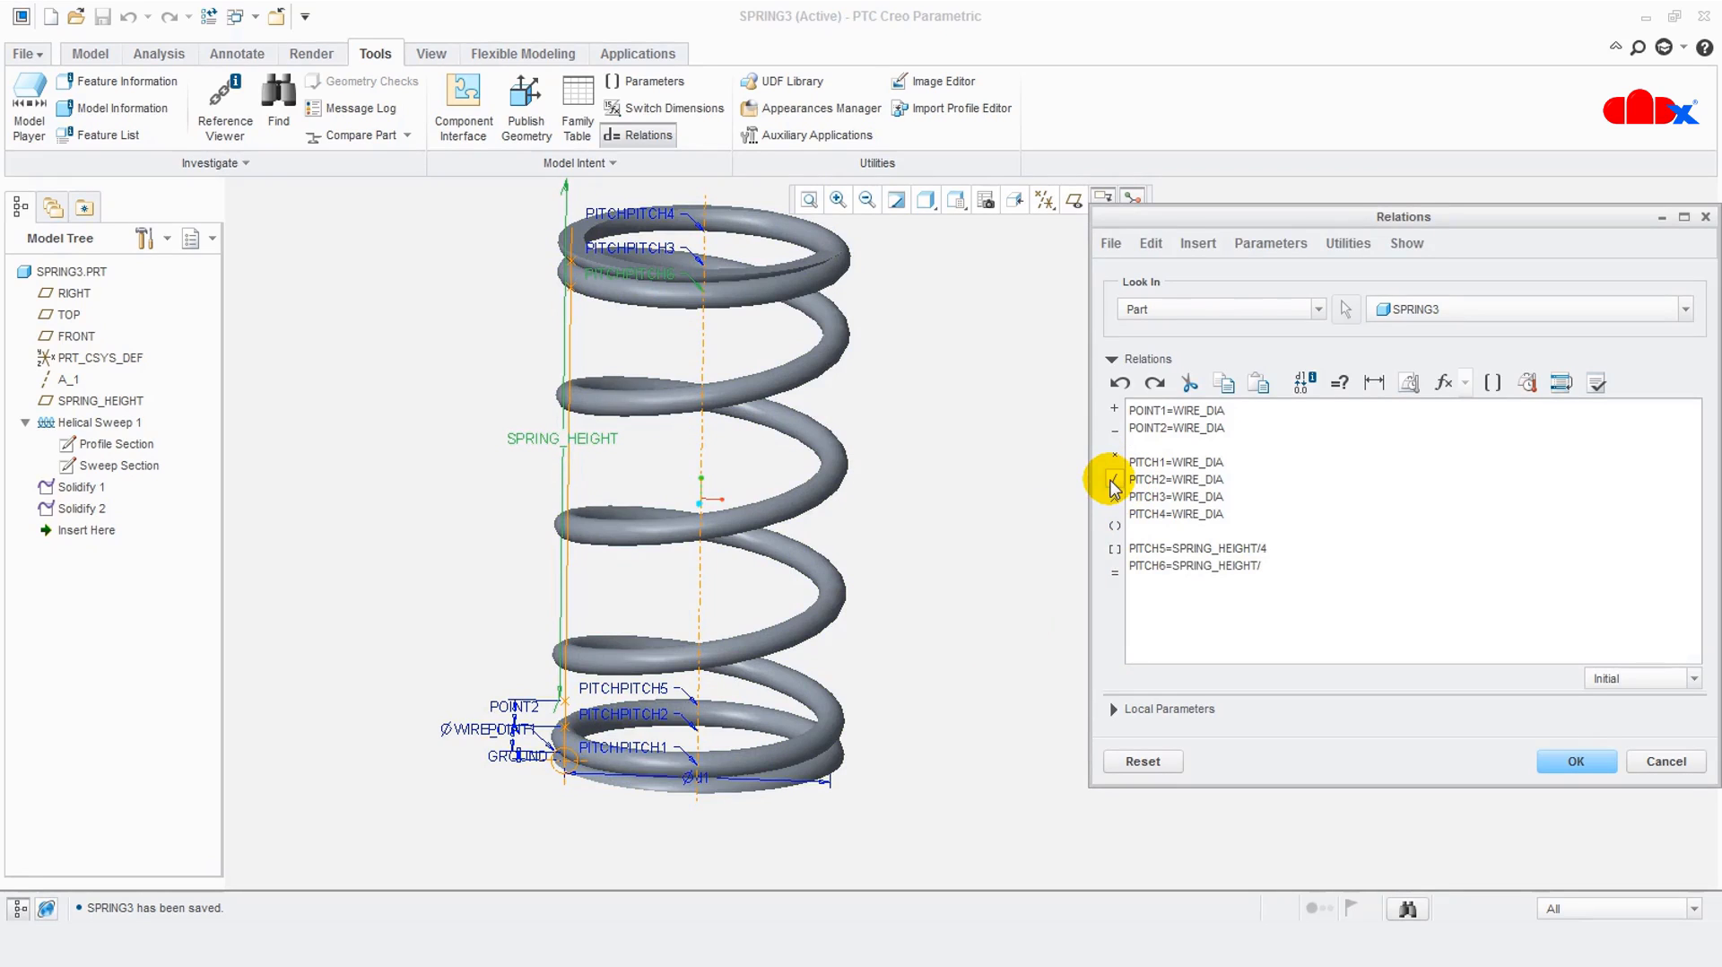
type("4")
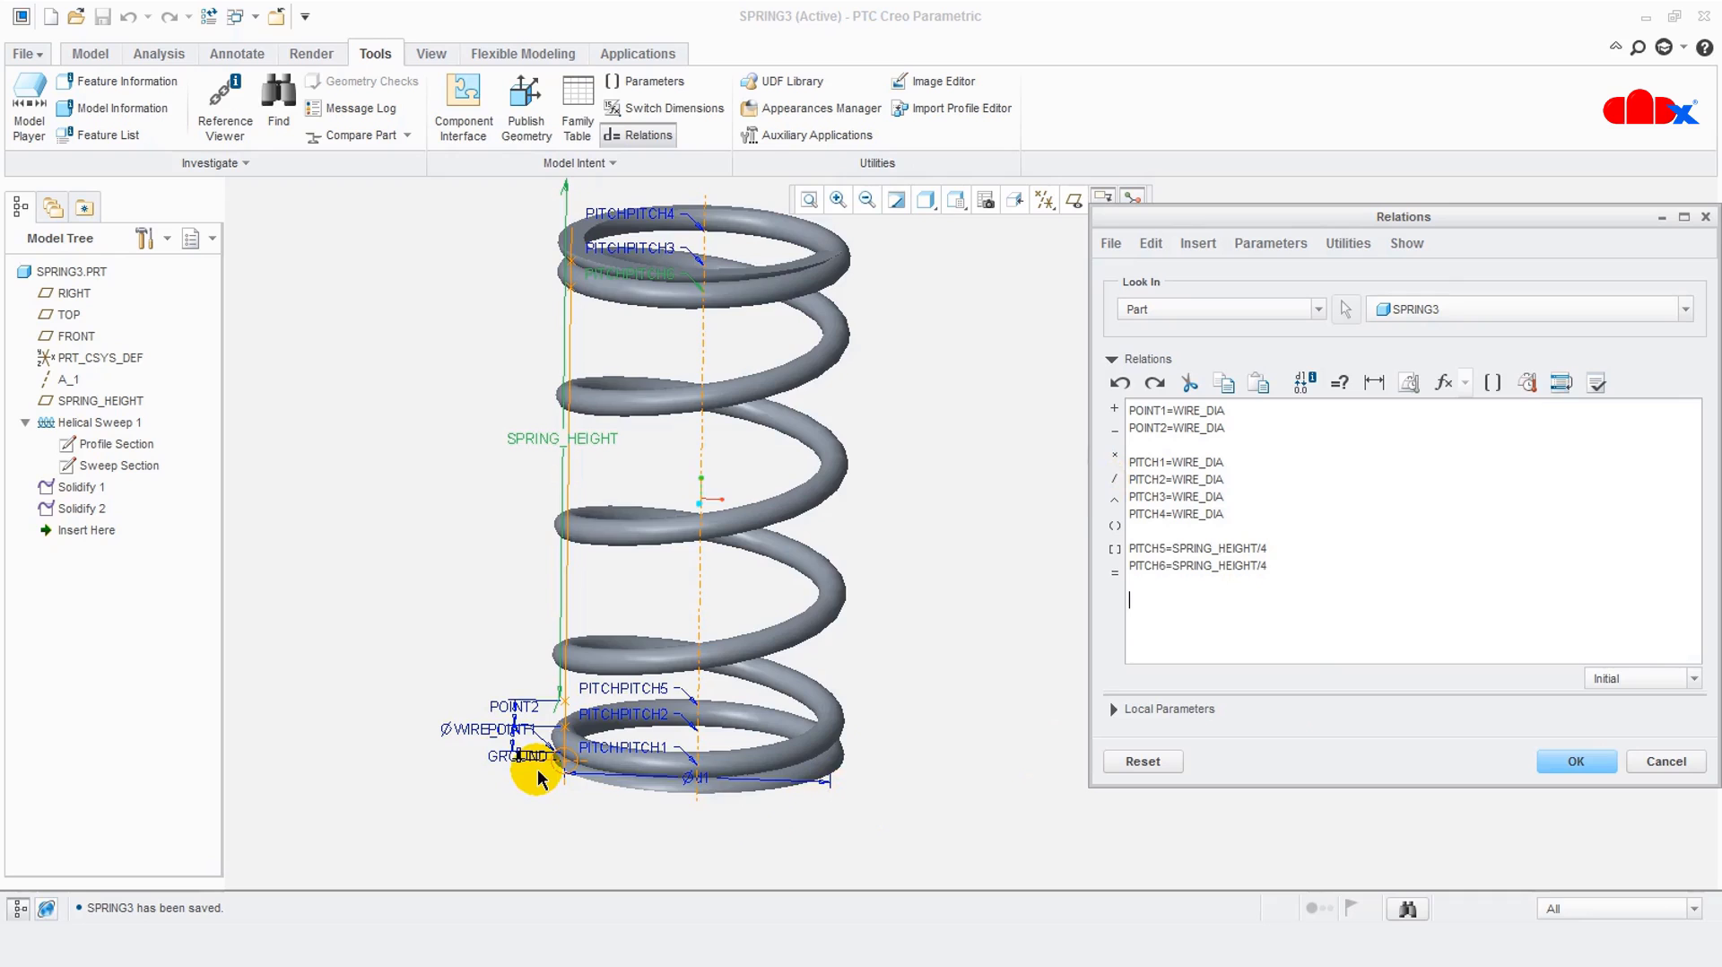
Add the relation GROUND=WIRE_DIA*0.3, picking the ground and wire diameter dimensions at the spring's bottom end
scroll(578, 769, "down", 3)
scroll(585, 771, "down", 1)
scroll(499, 771, "up", 1)
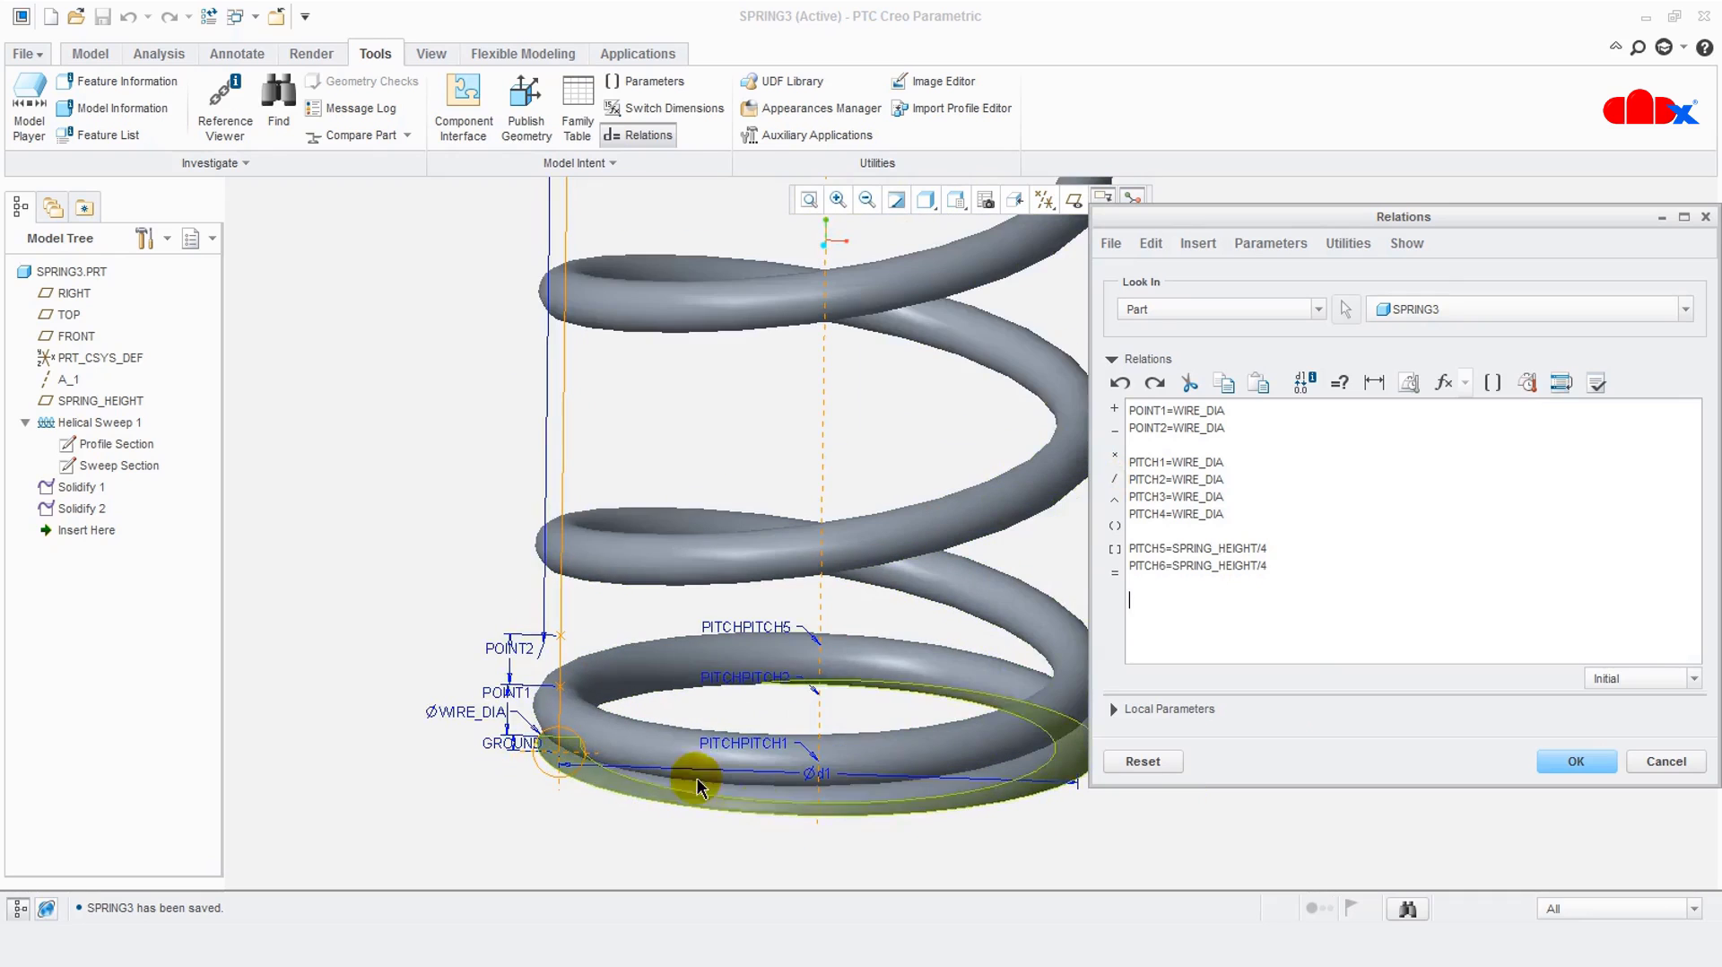
left_click(513, 749)
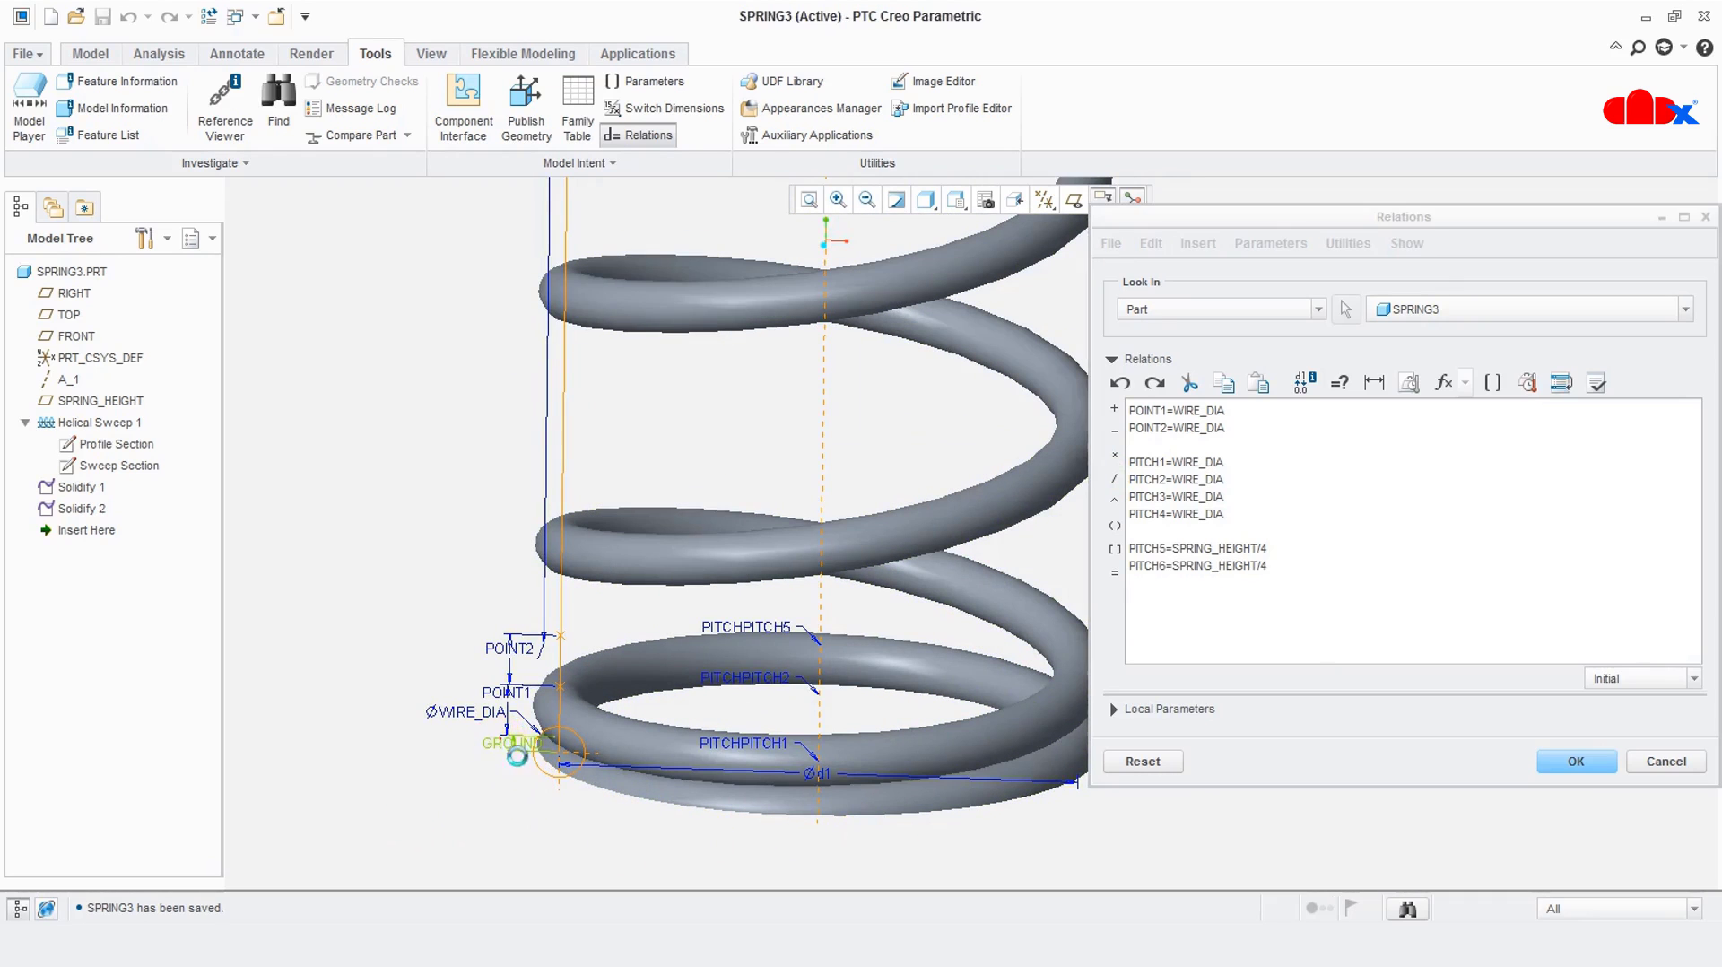
left_click(1115, 573)
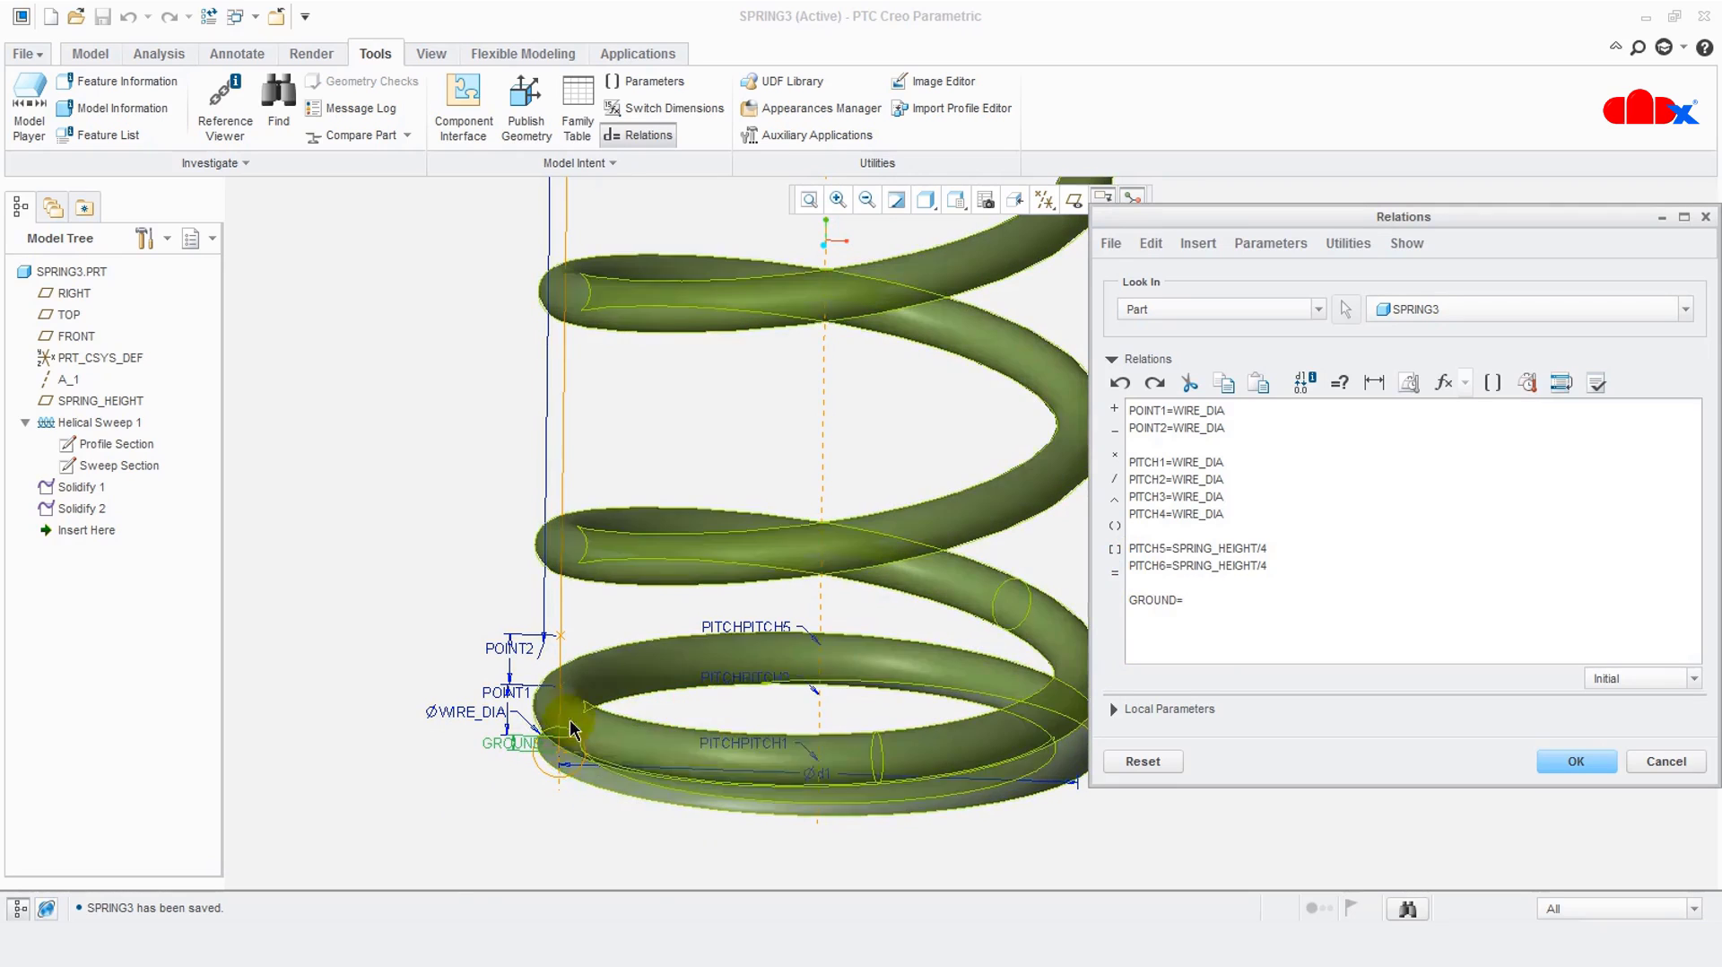
left_click(457, 722)
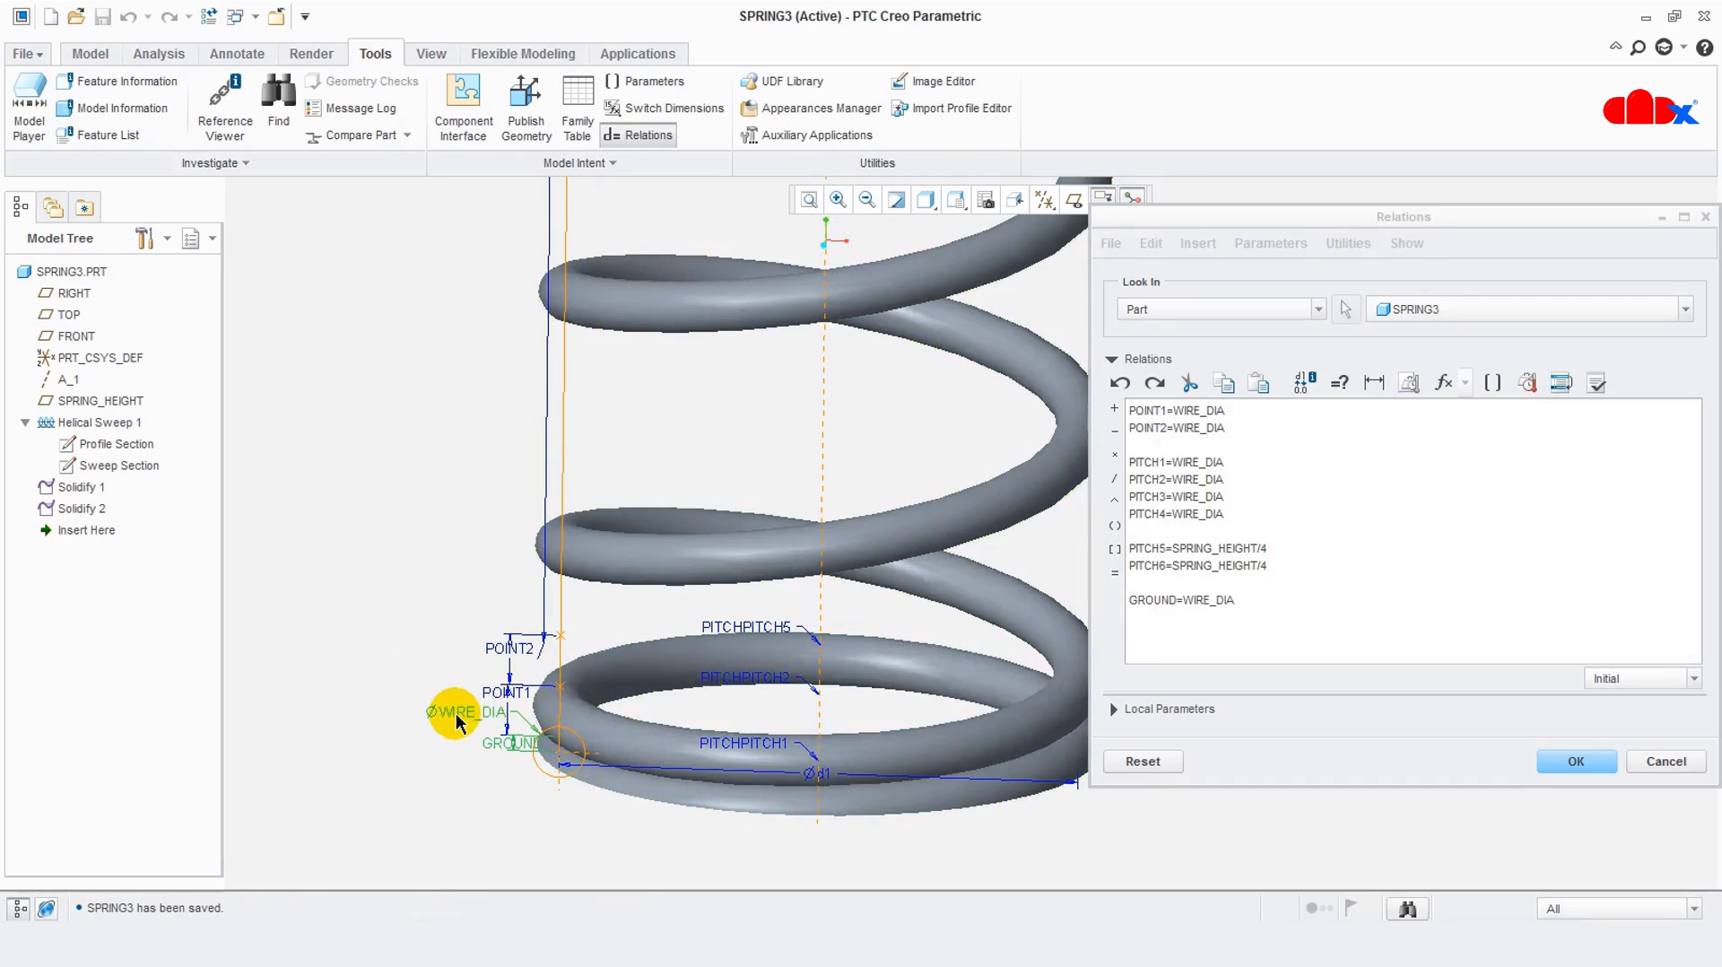
left_click(1115, 454)
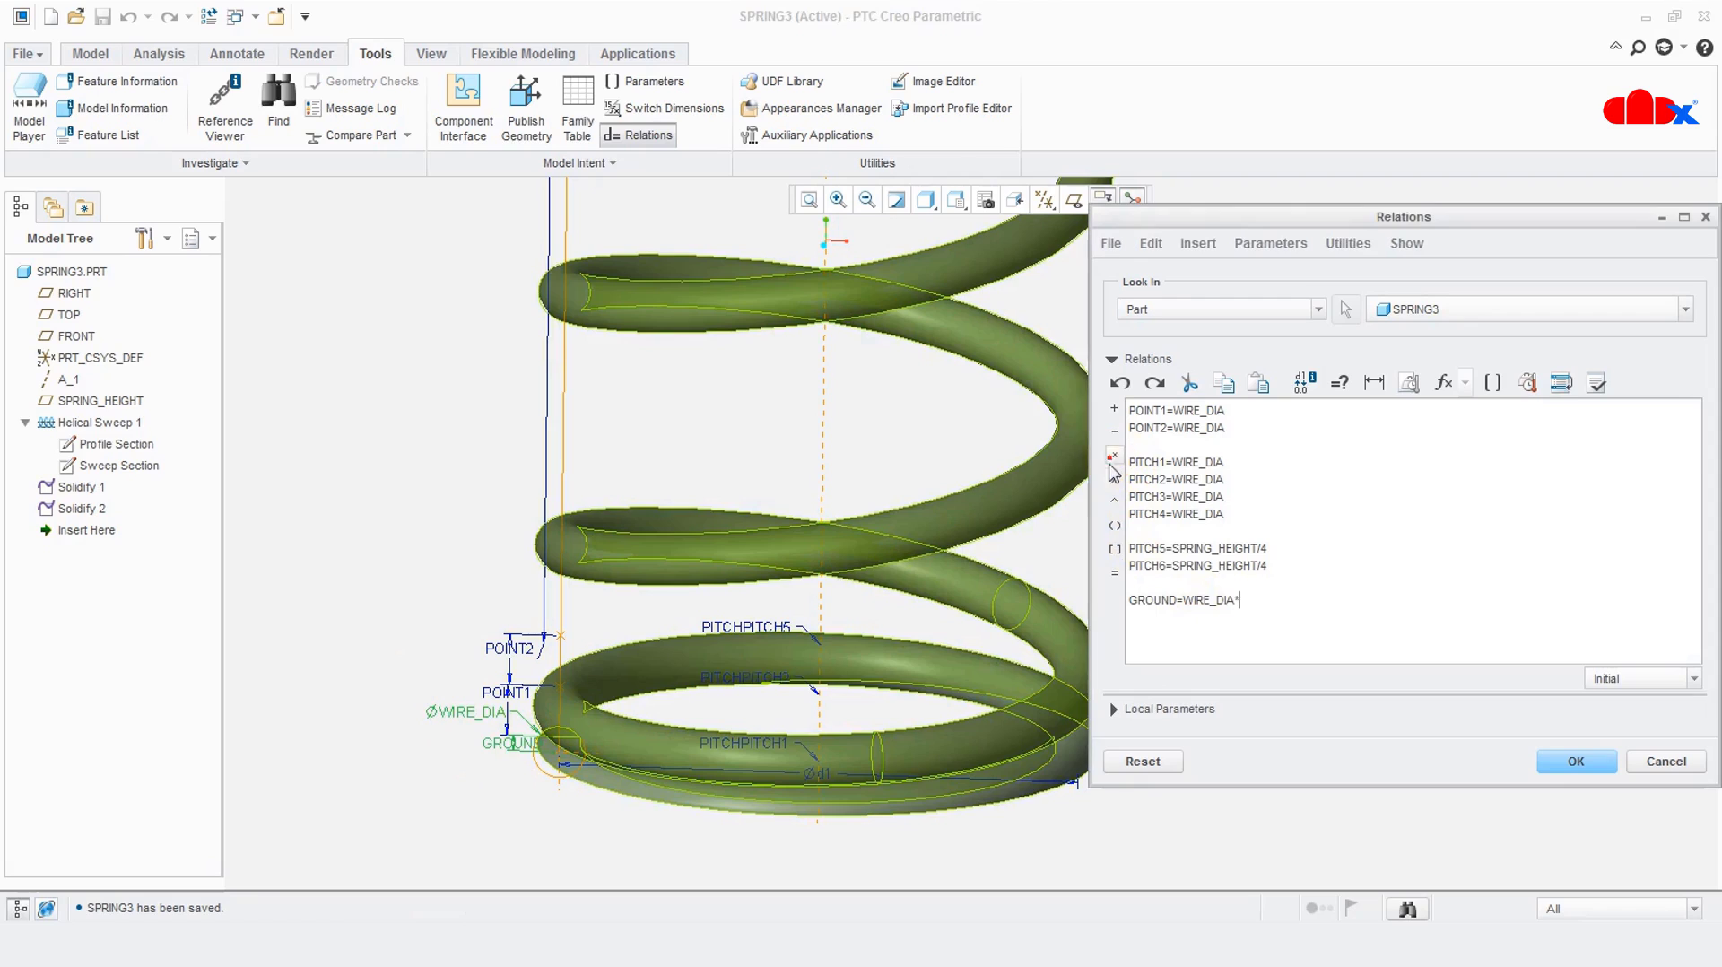
type("0.3")
Insert comments above the relations: "/* Wire dia is the minimum pitch required to ground the coil." and "/* Location1=wire_dia*no. of grounded coil."
left_click(1600, 392)
left_click(959, 507)
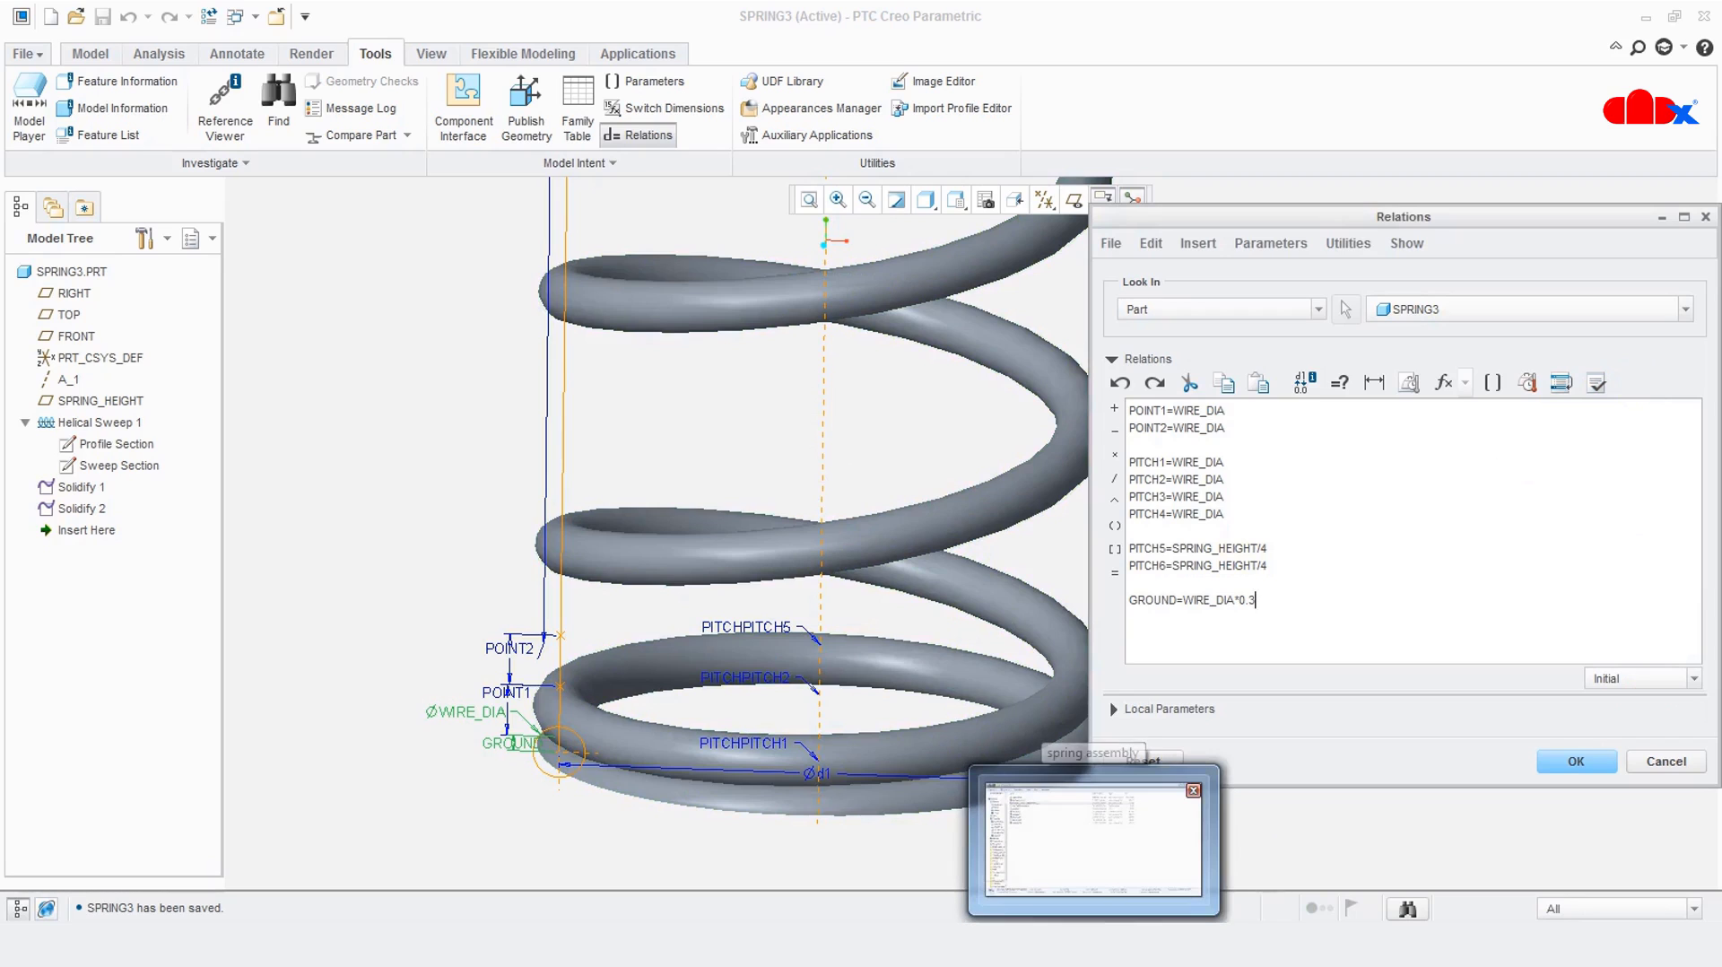
left_click(1128, 409)
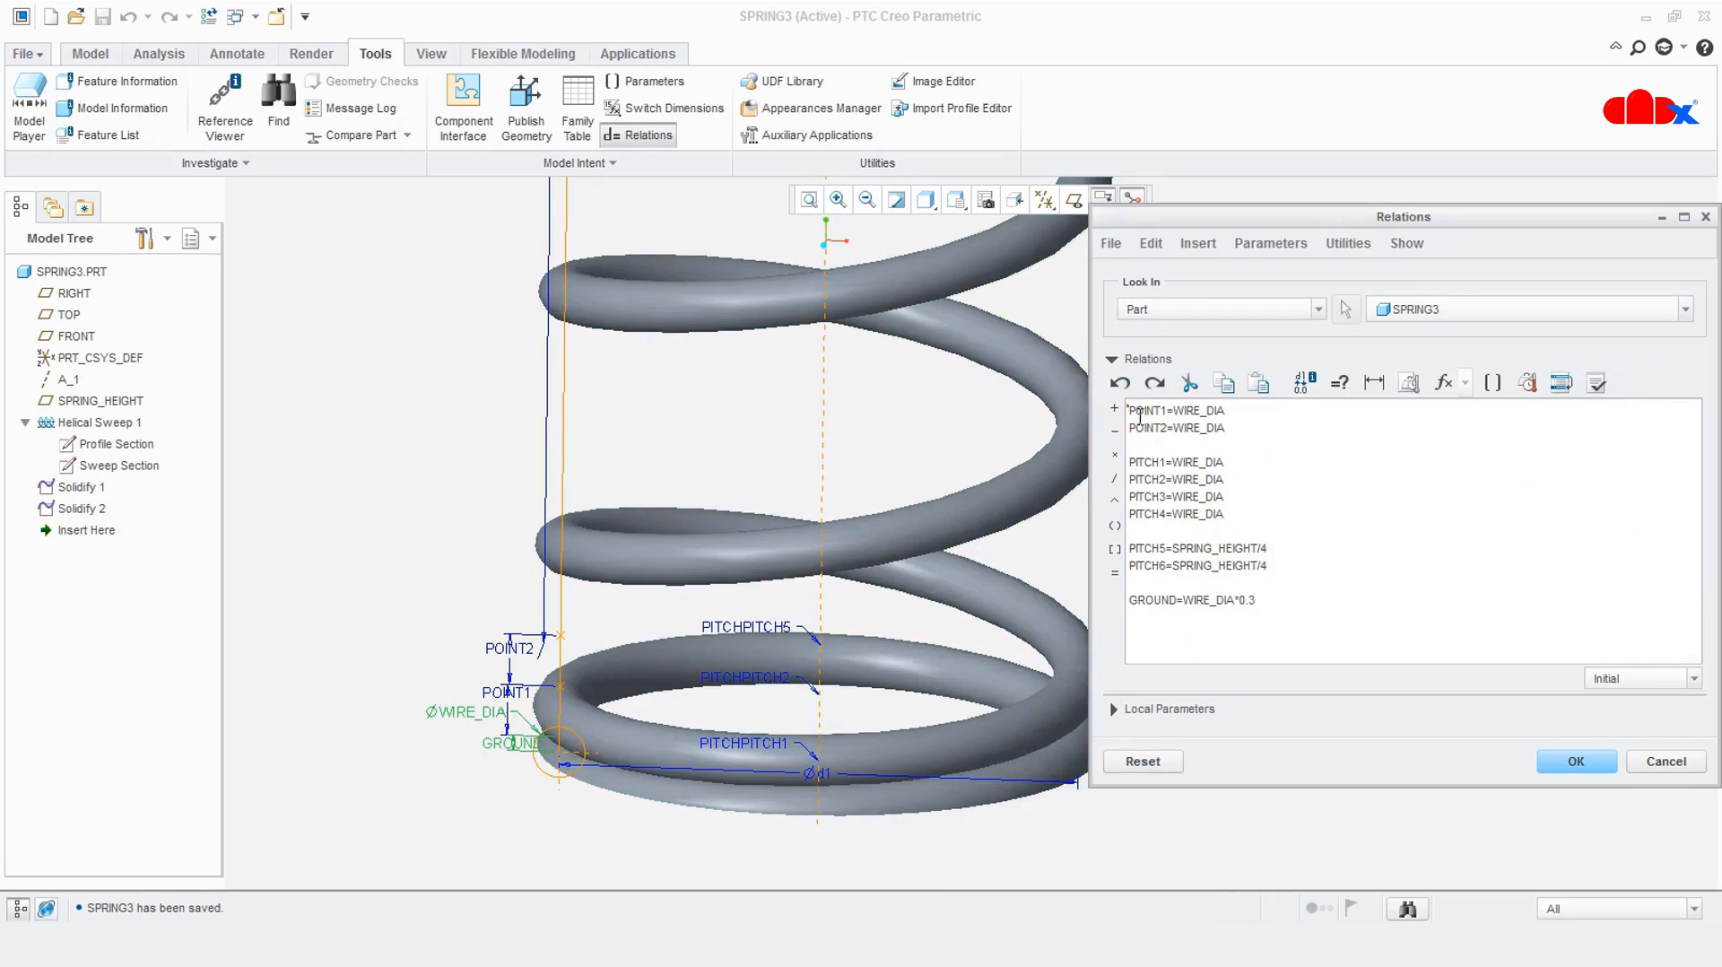
key("Return")
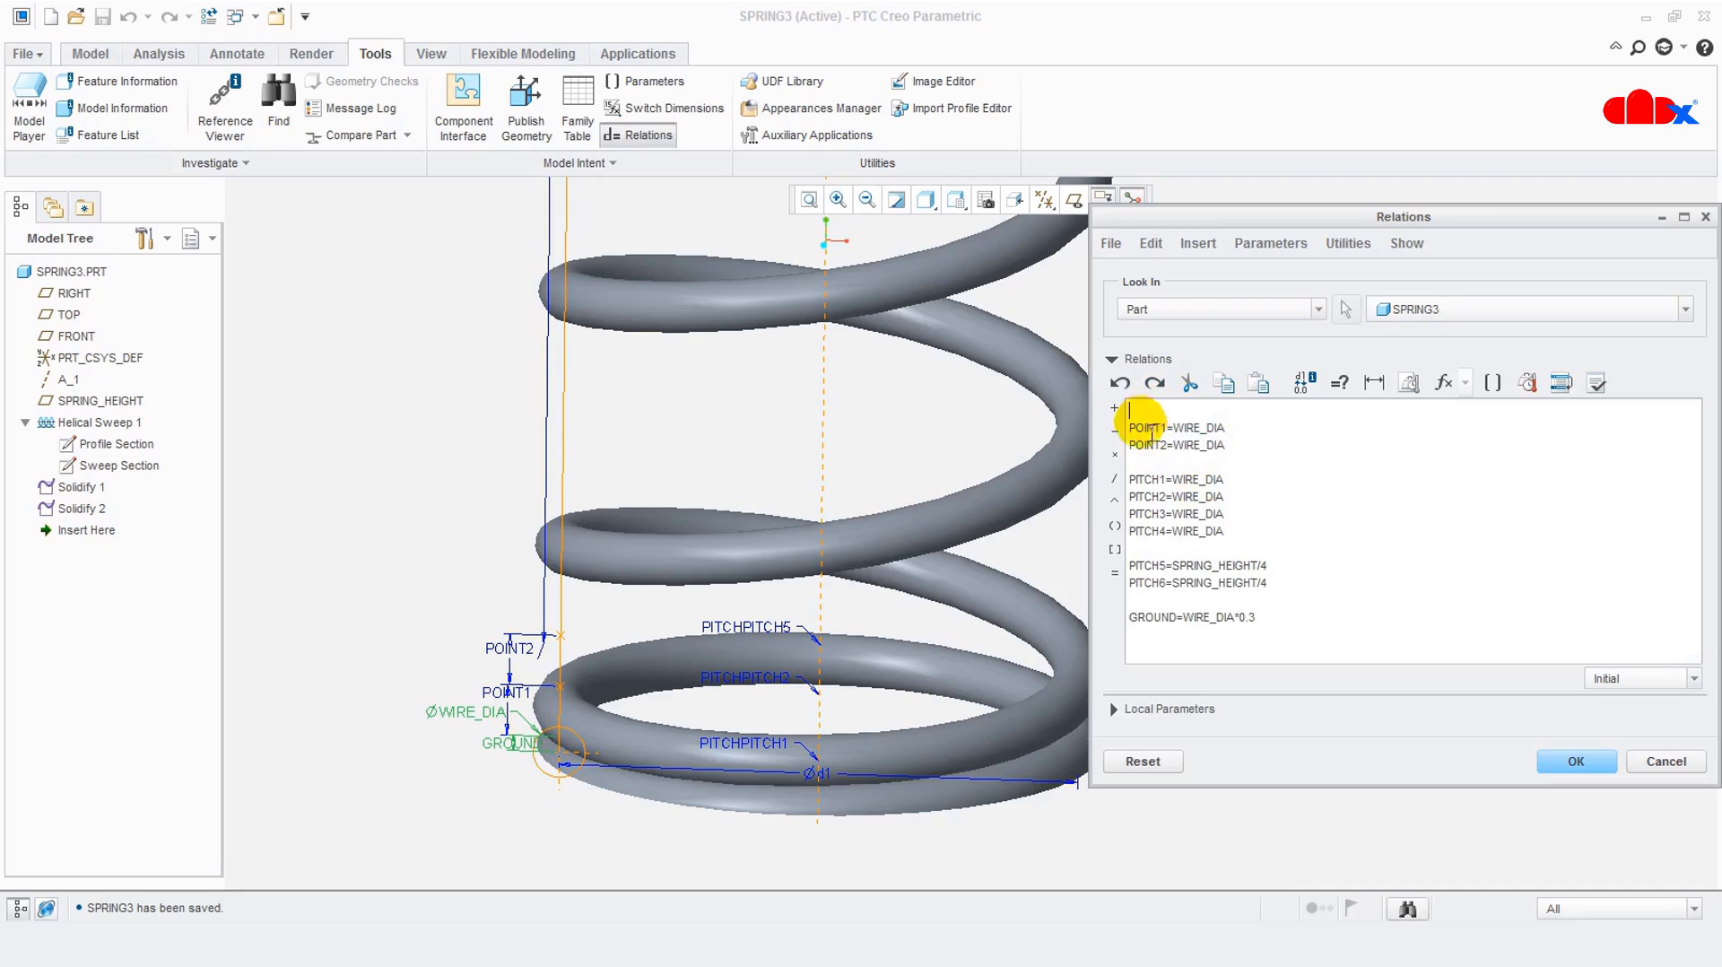
type("/* Wire dia is the minimum pitch required to ground the coil.  /* Location1=wire_dia*no. of grounded coil.")
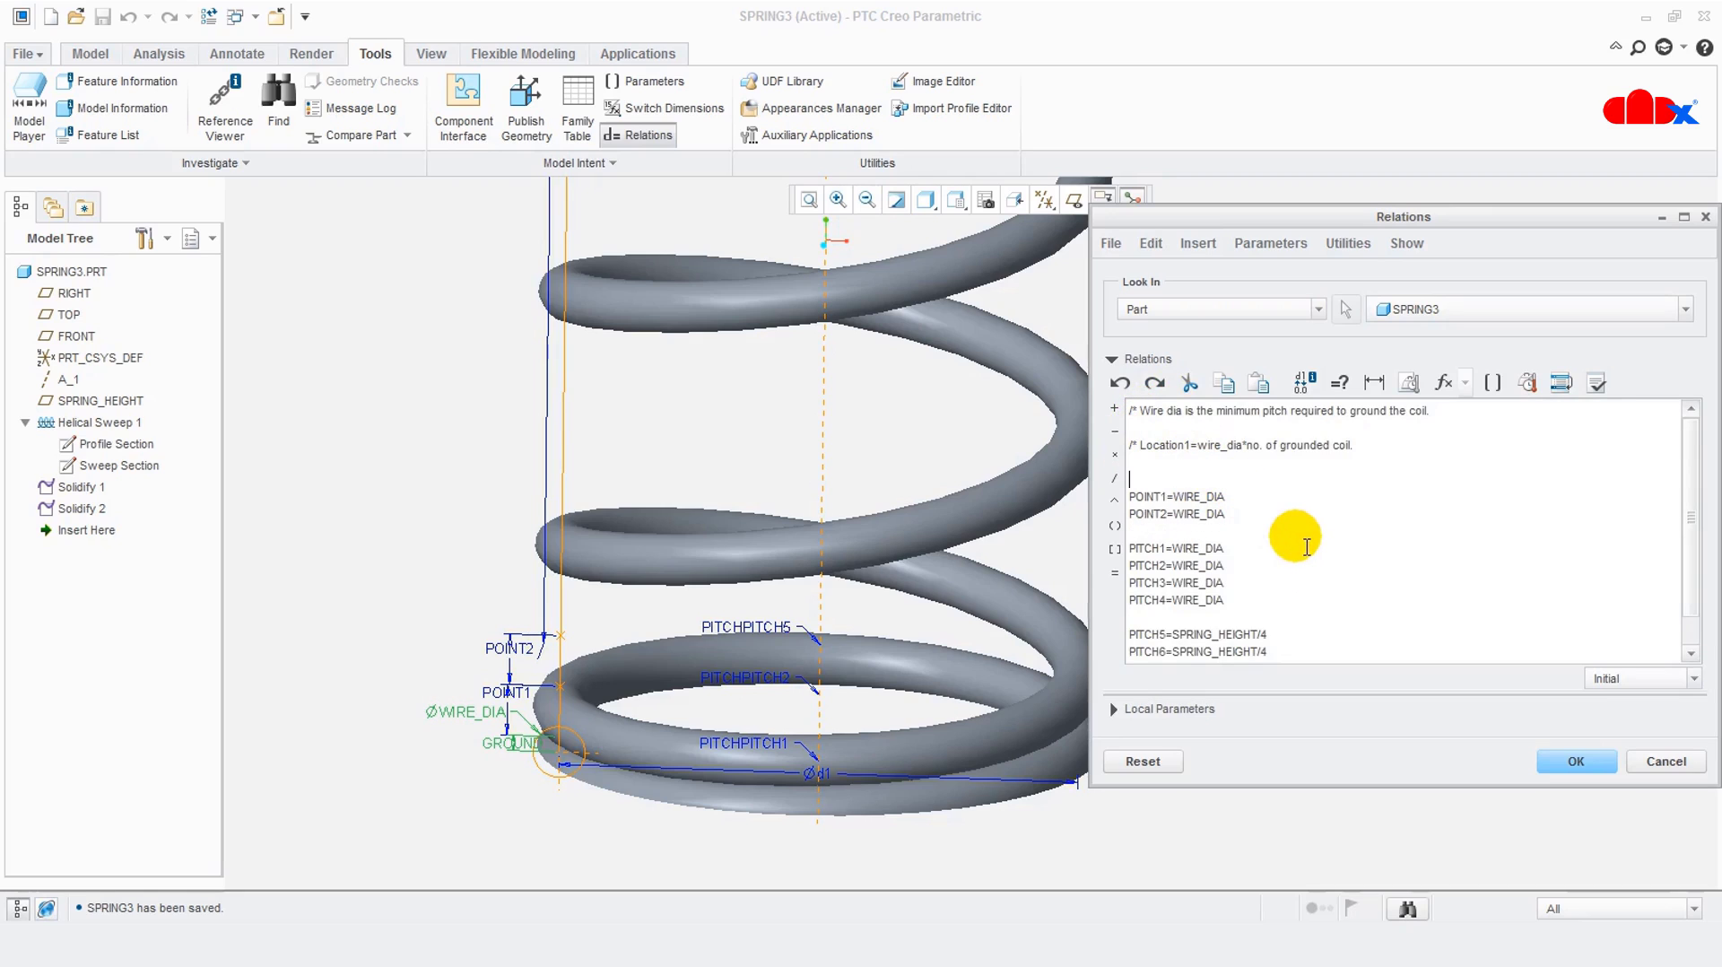
key("BackSpace")
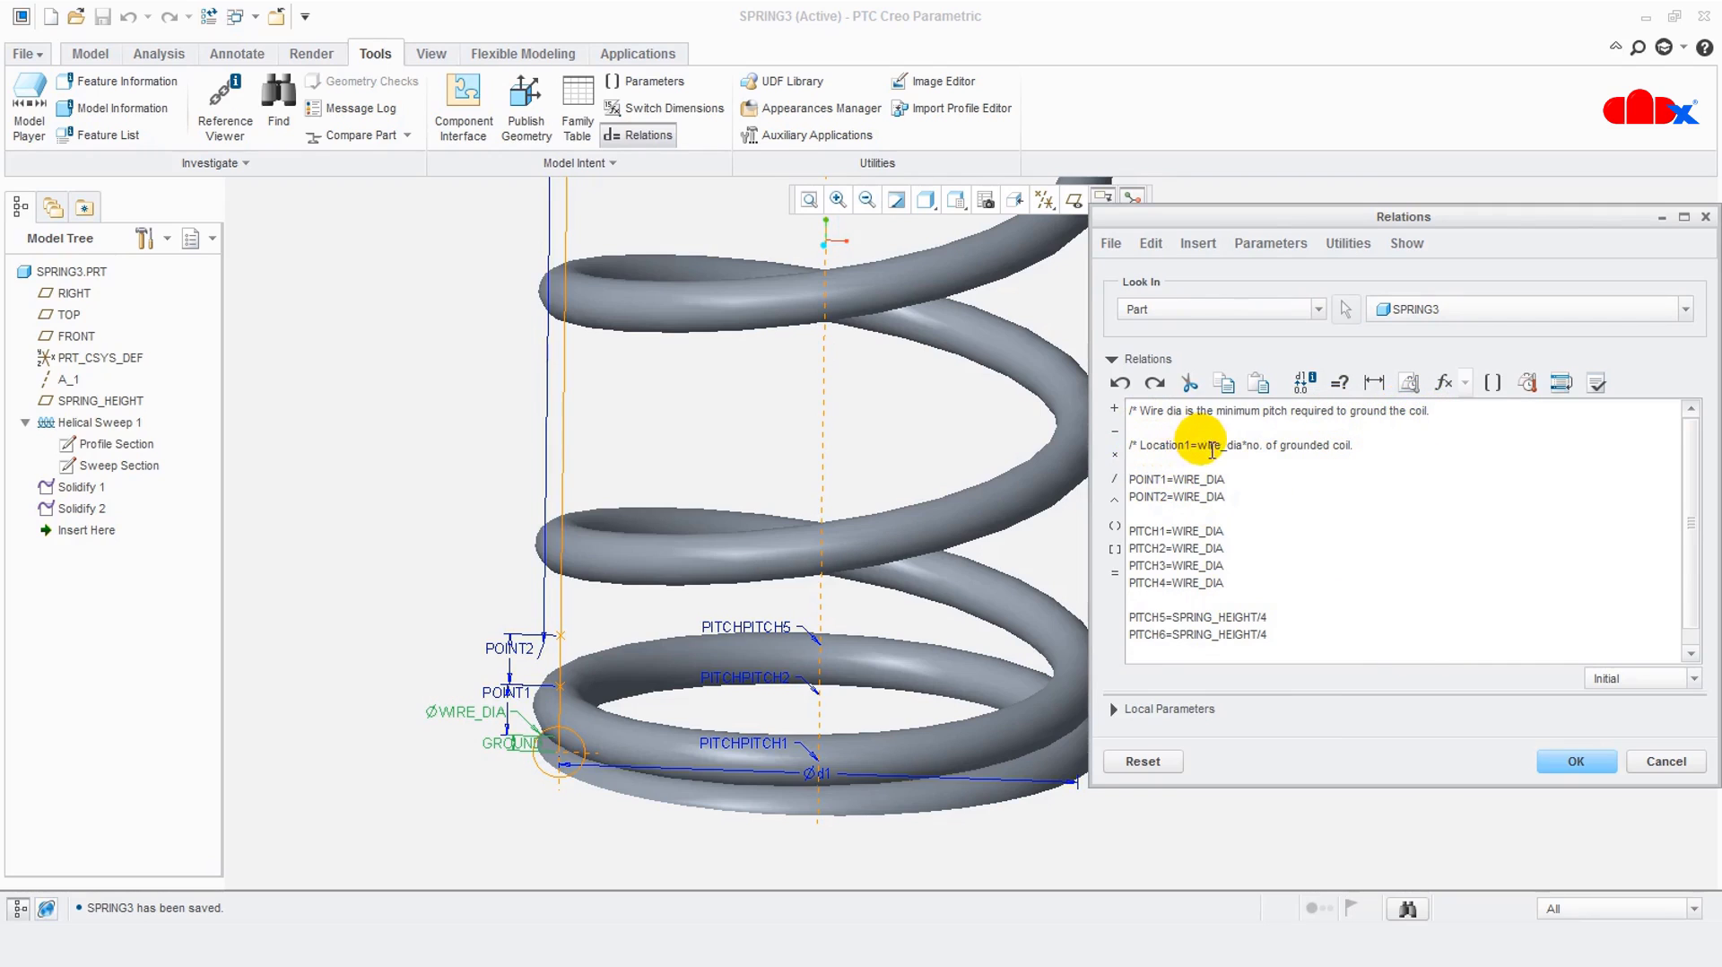
Replace "Location" with "POINT" in the second comment, change the first relation to POINT1=WIRE_DIA*1 and accept the relations
left_click_drag(1185, 445, 1162, 460)
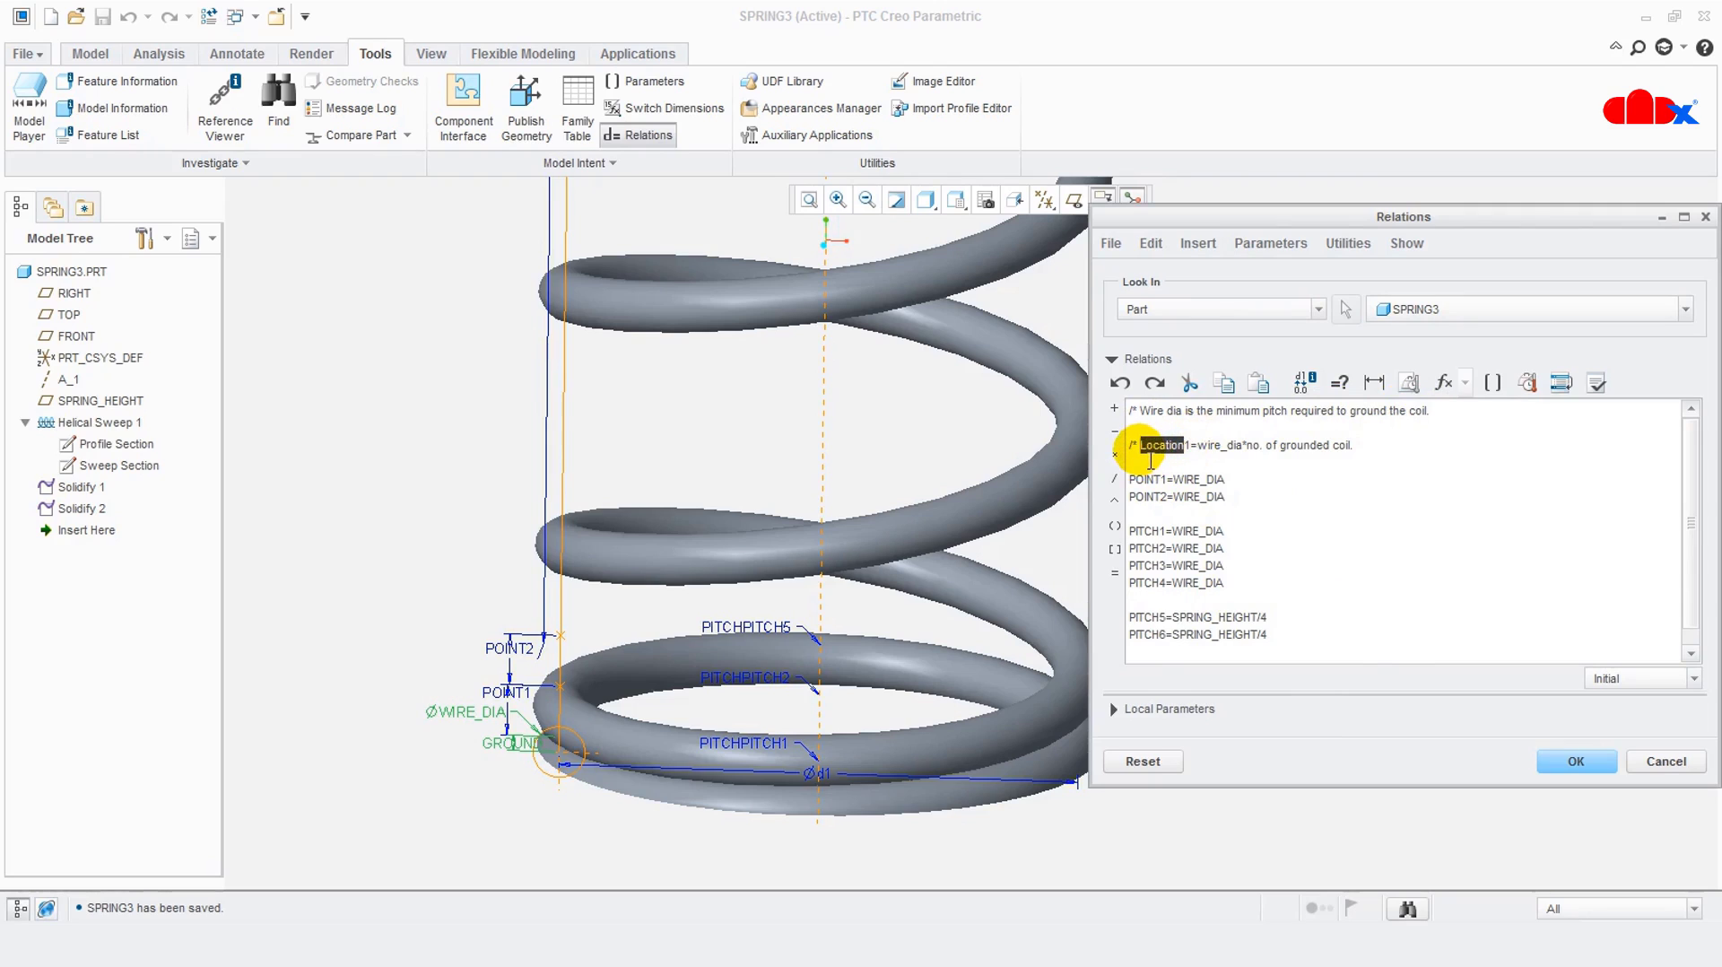
type("POINT")
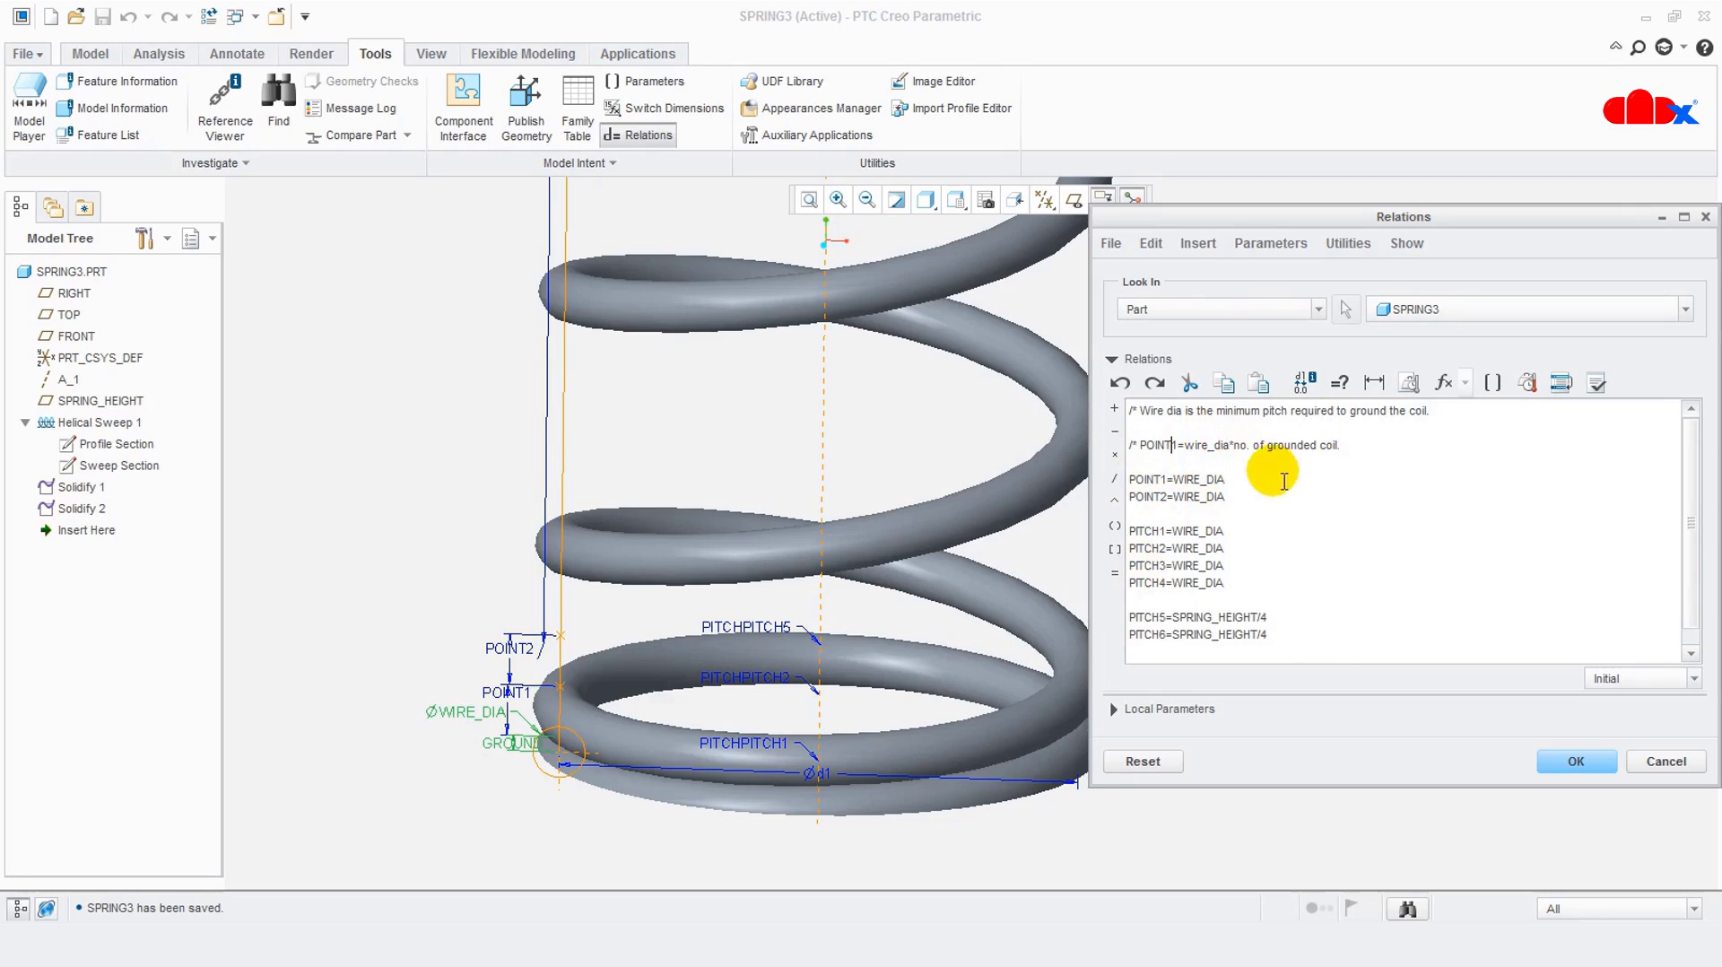
left_click(1233, 480)
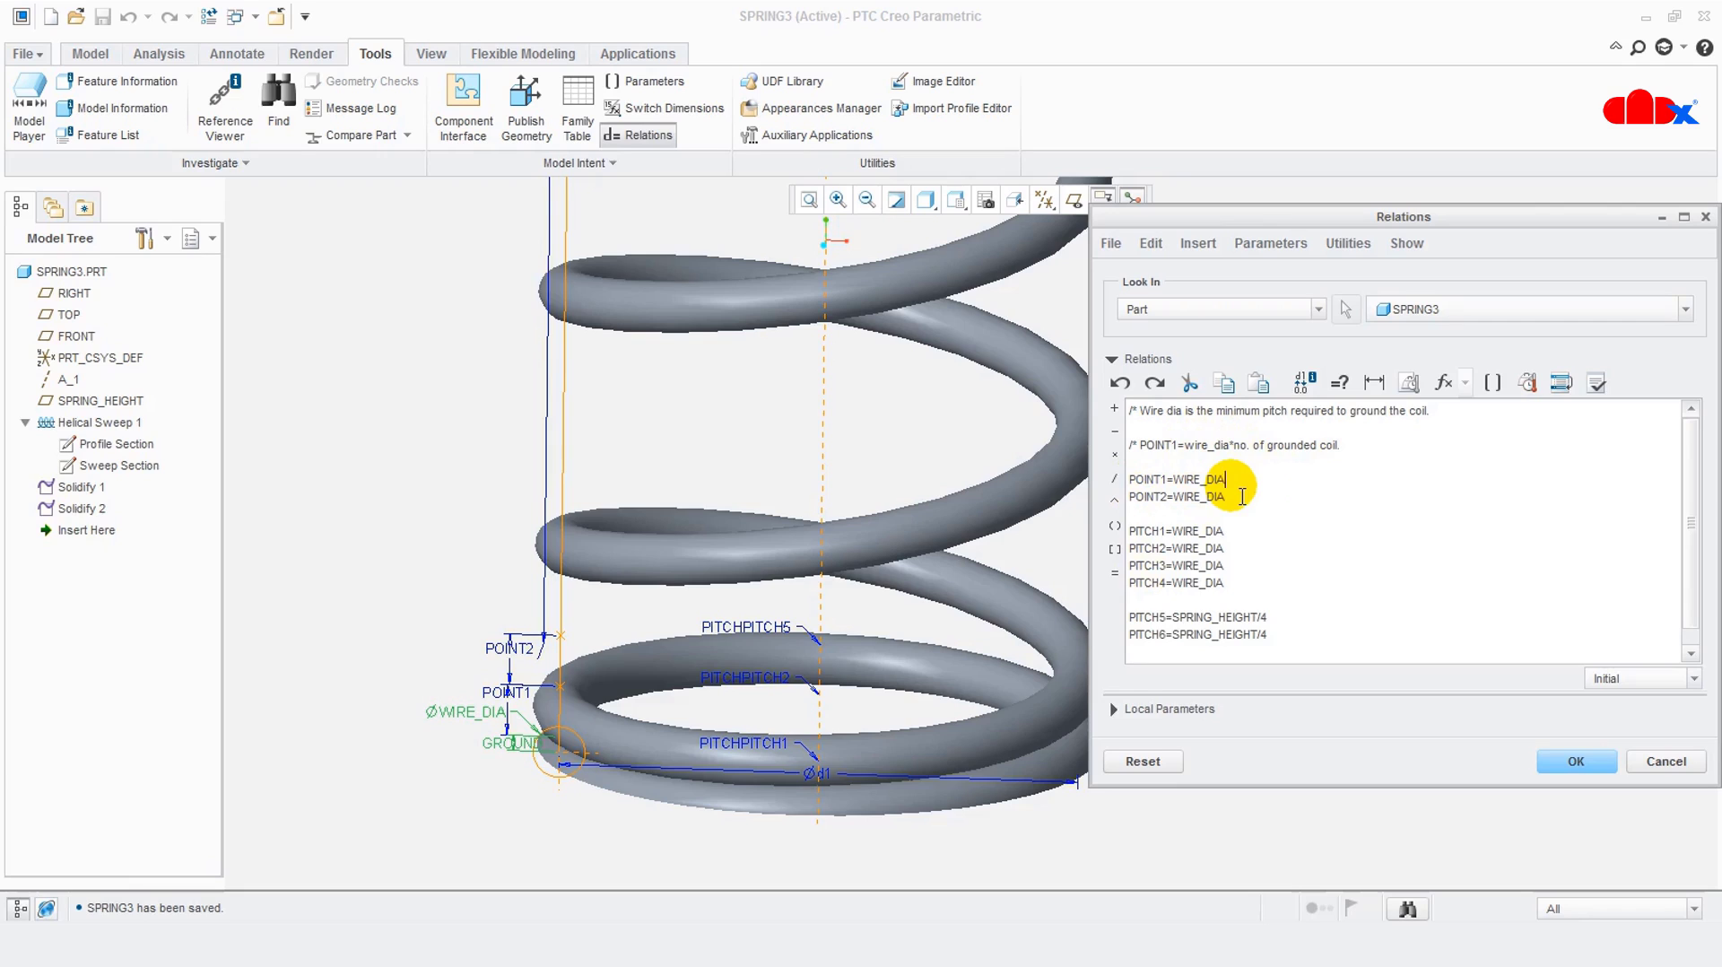
type("*")
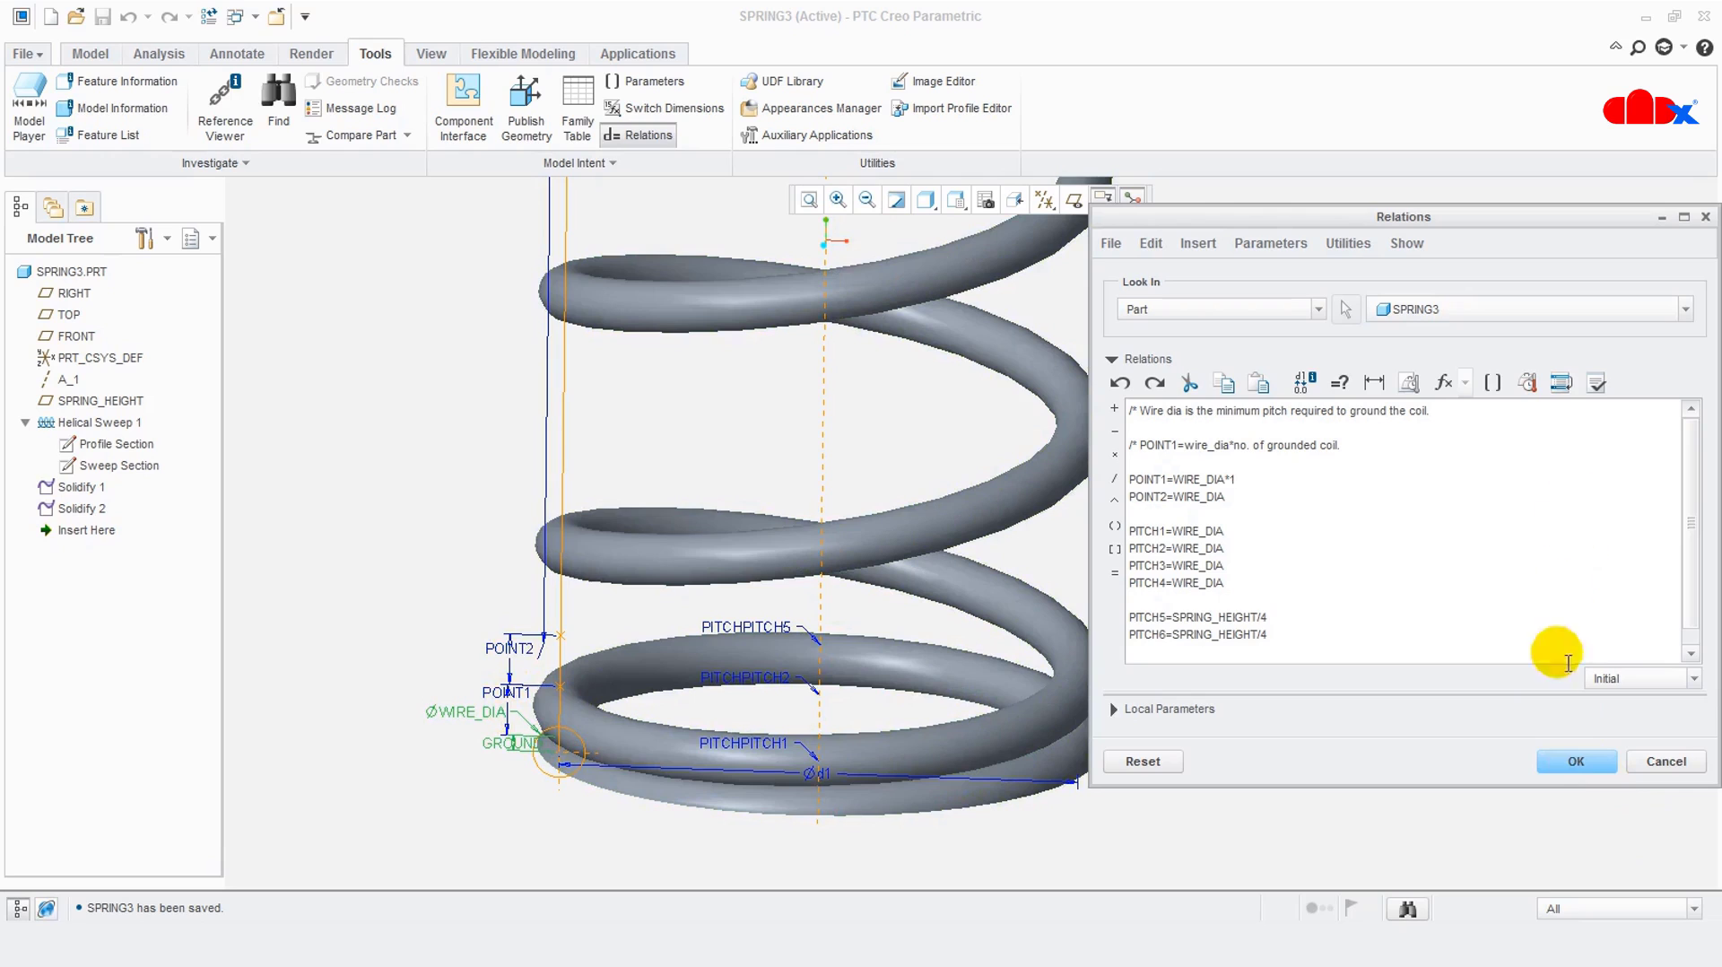
left_click(1556, 762)
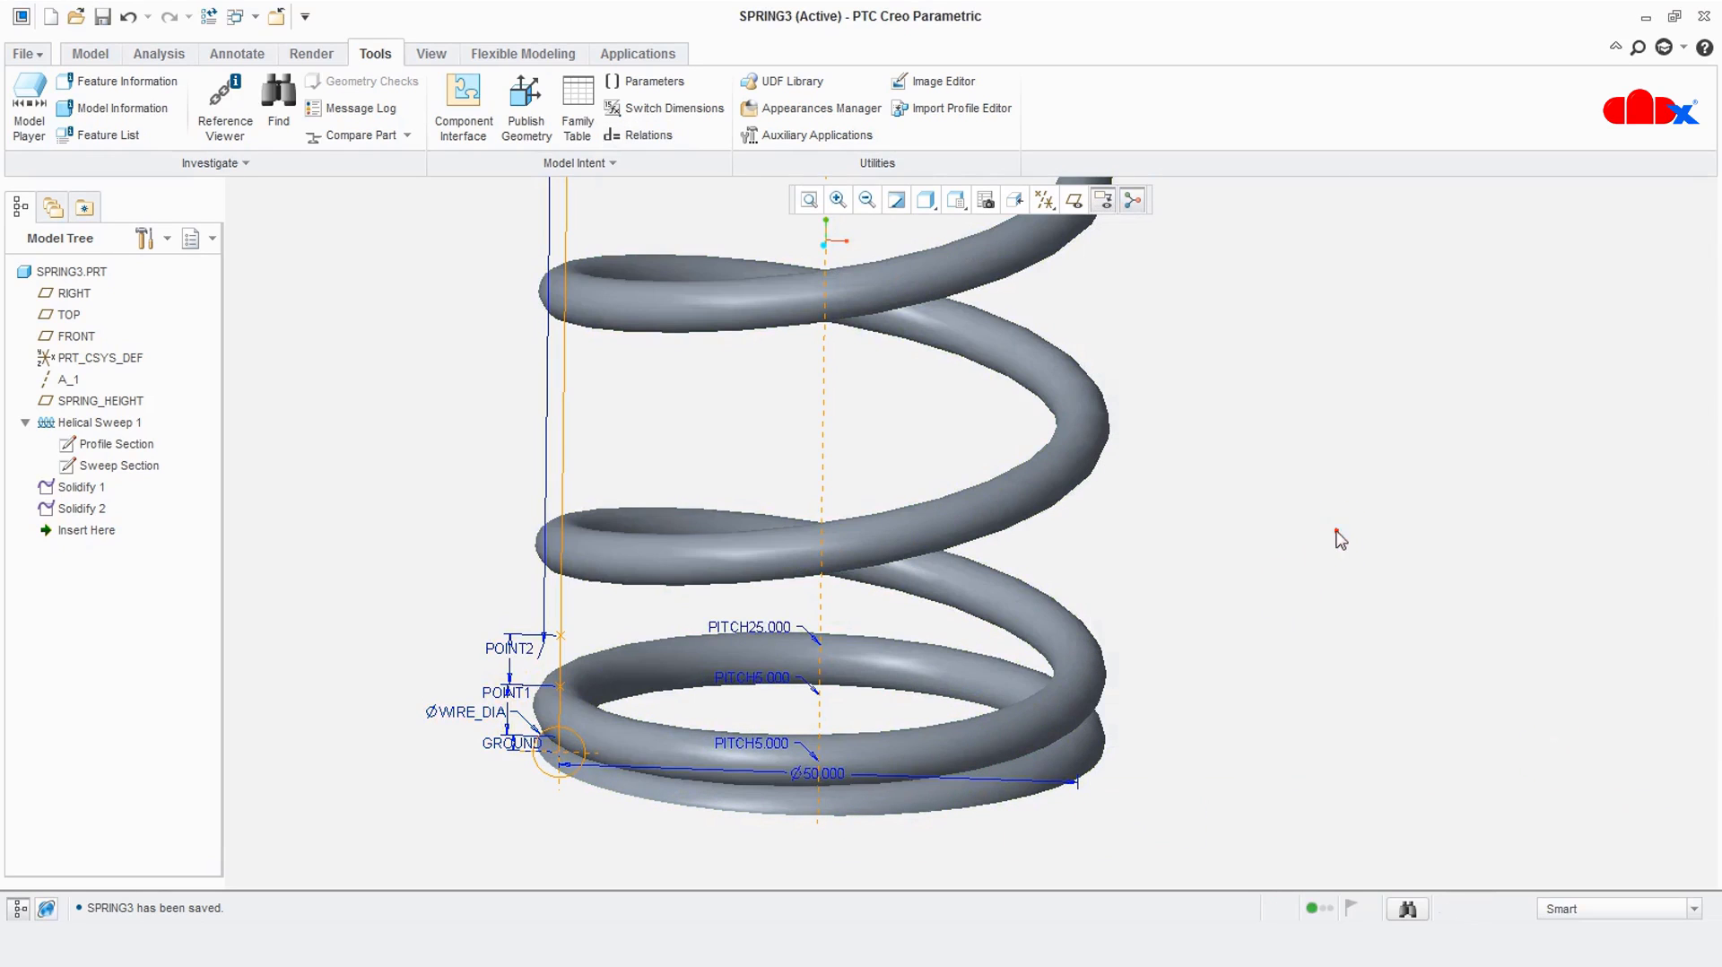
Switch to SPRING2.PRT and examine the grounded coils at the bottom and top ends of the spring
left_click(262, 17)
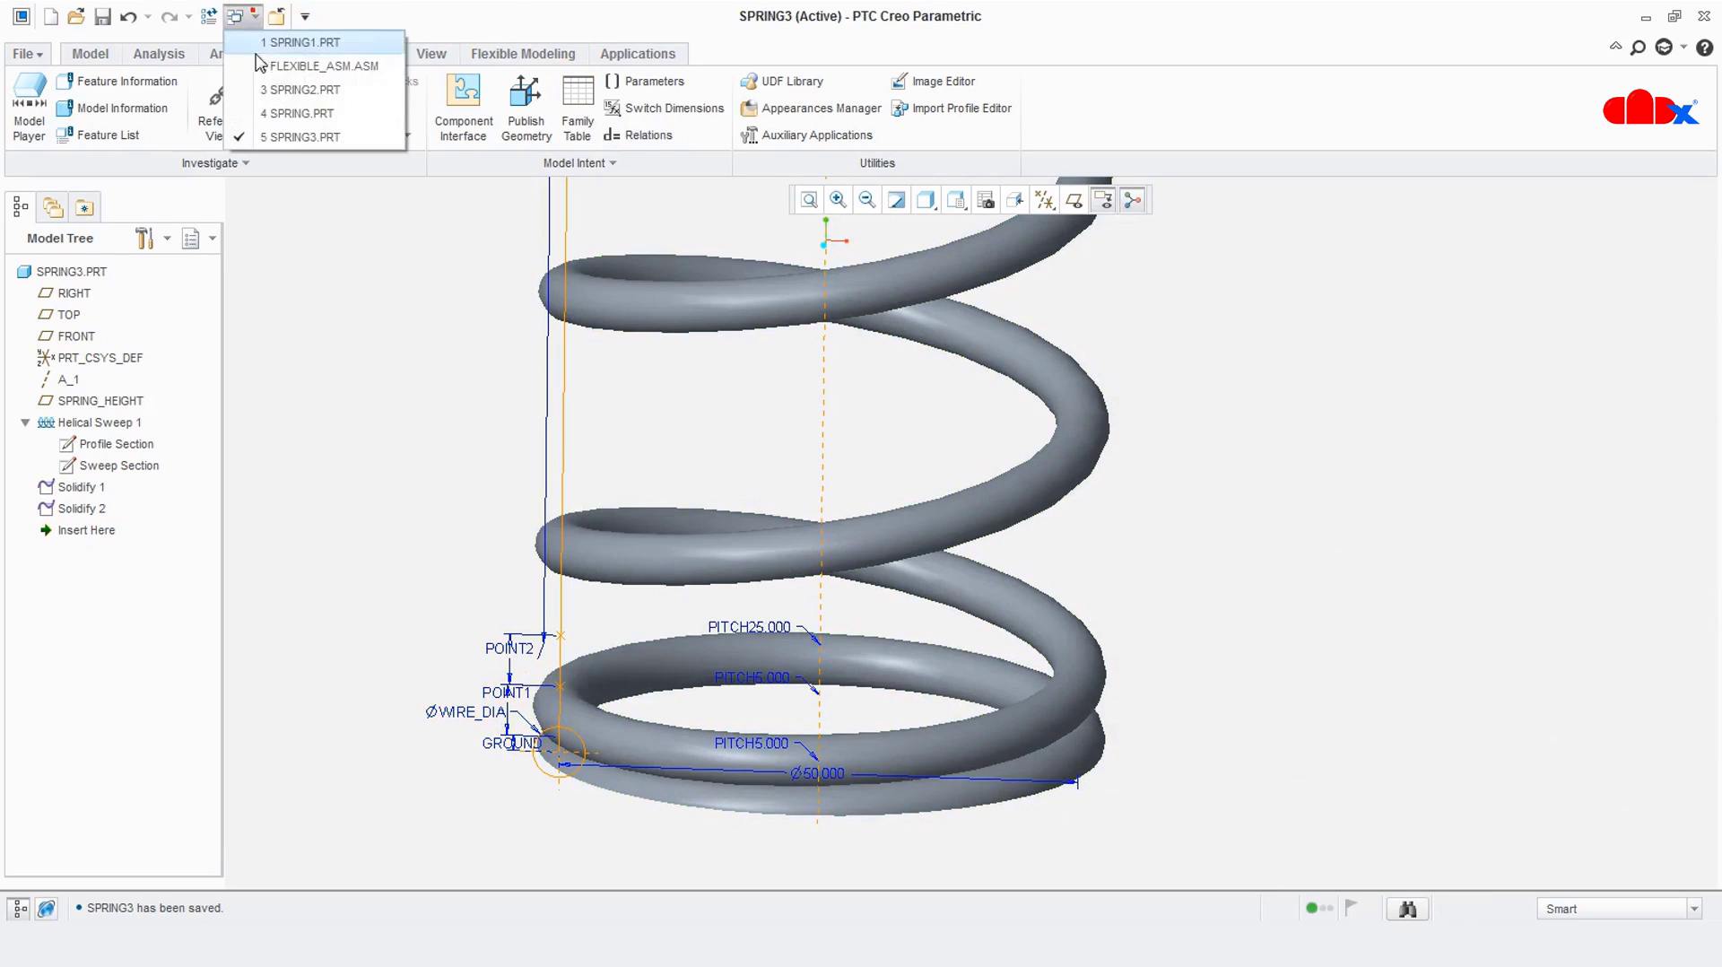
left_click(300, 85)
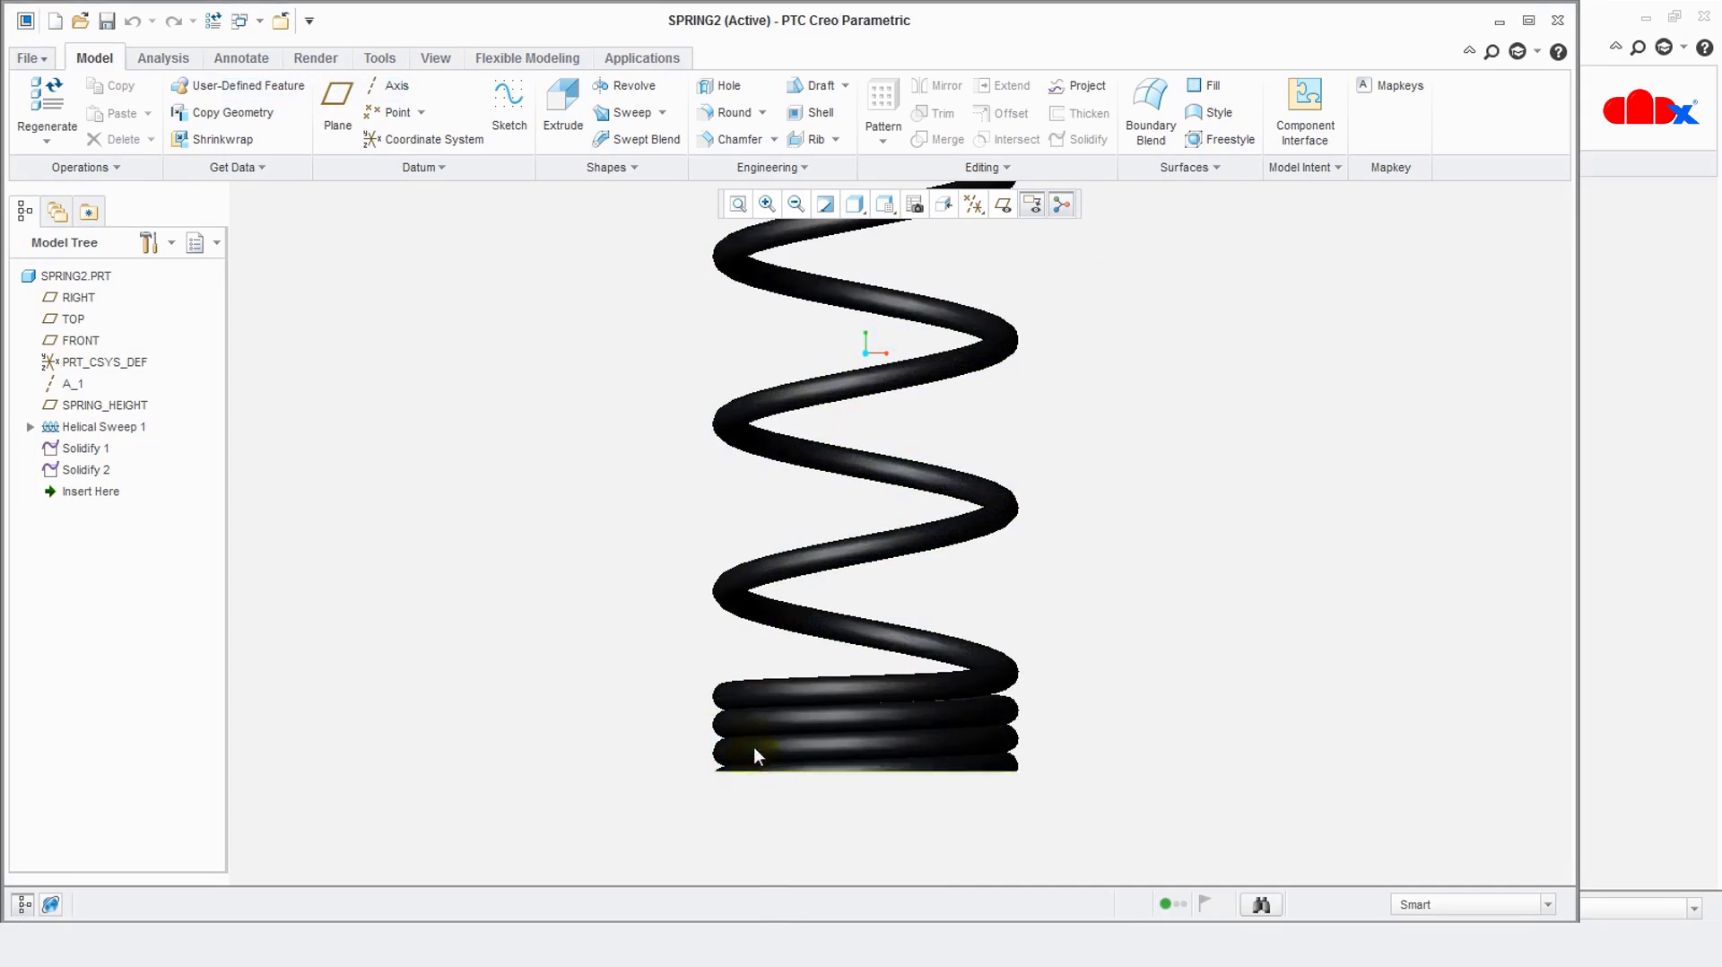
left_click(725, 698)
scroll(835, 768, "up", 1)
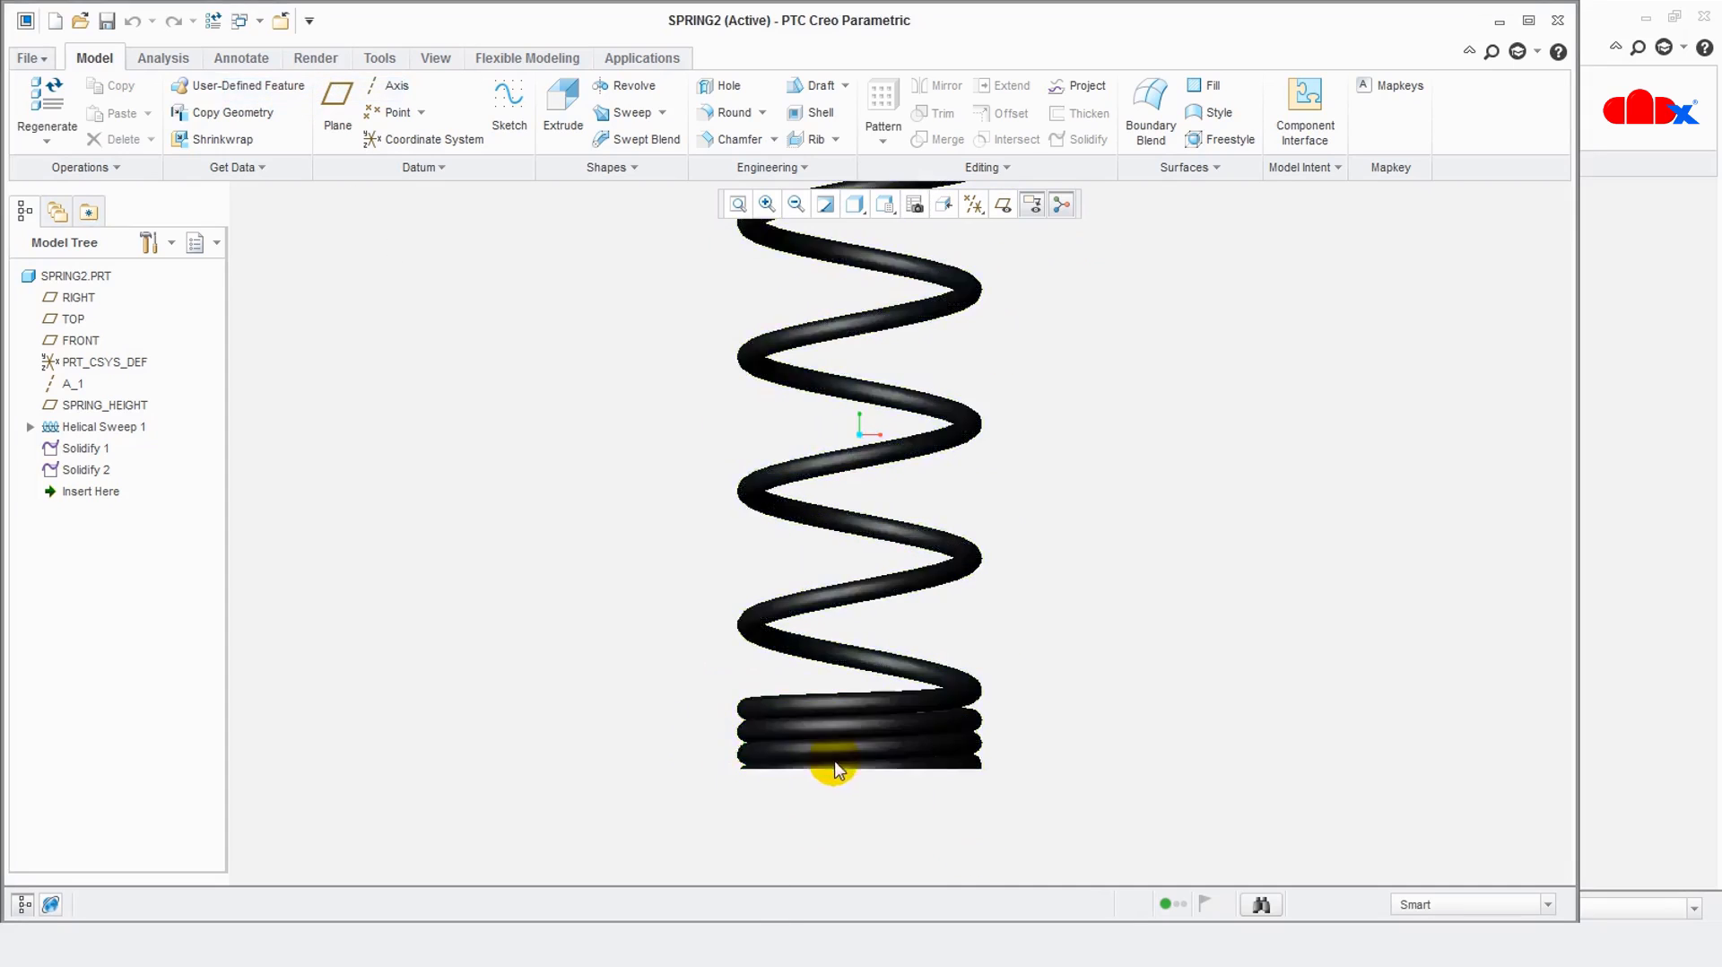
scroll(931, 818, "up", 1)
scroll(861, 517, "up", 2)
scroll(820, 384, "down", 4)
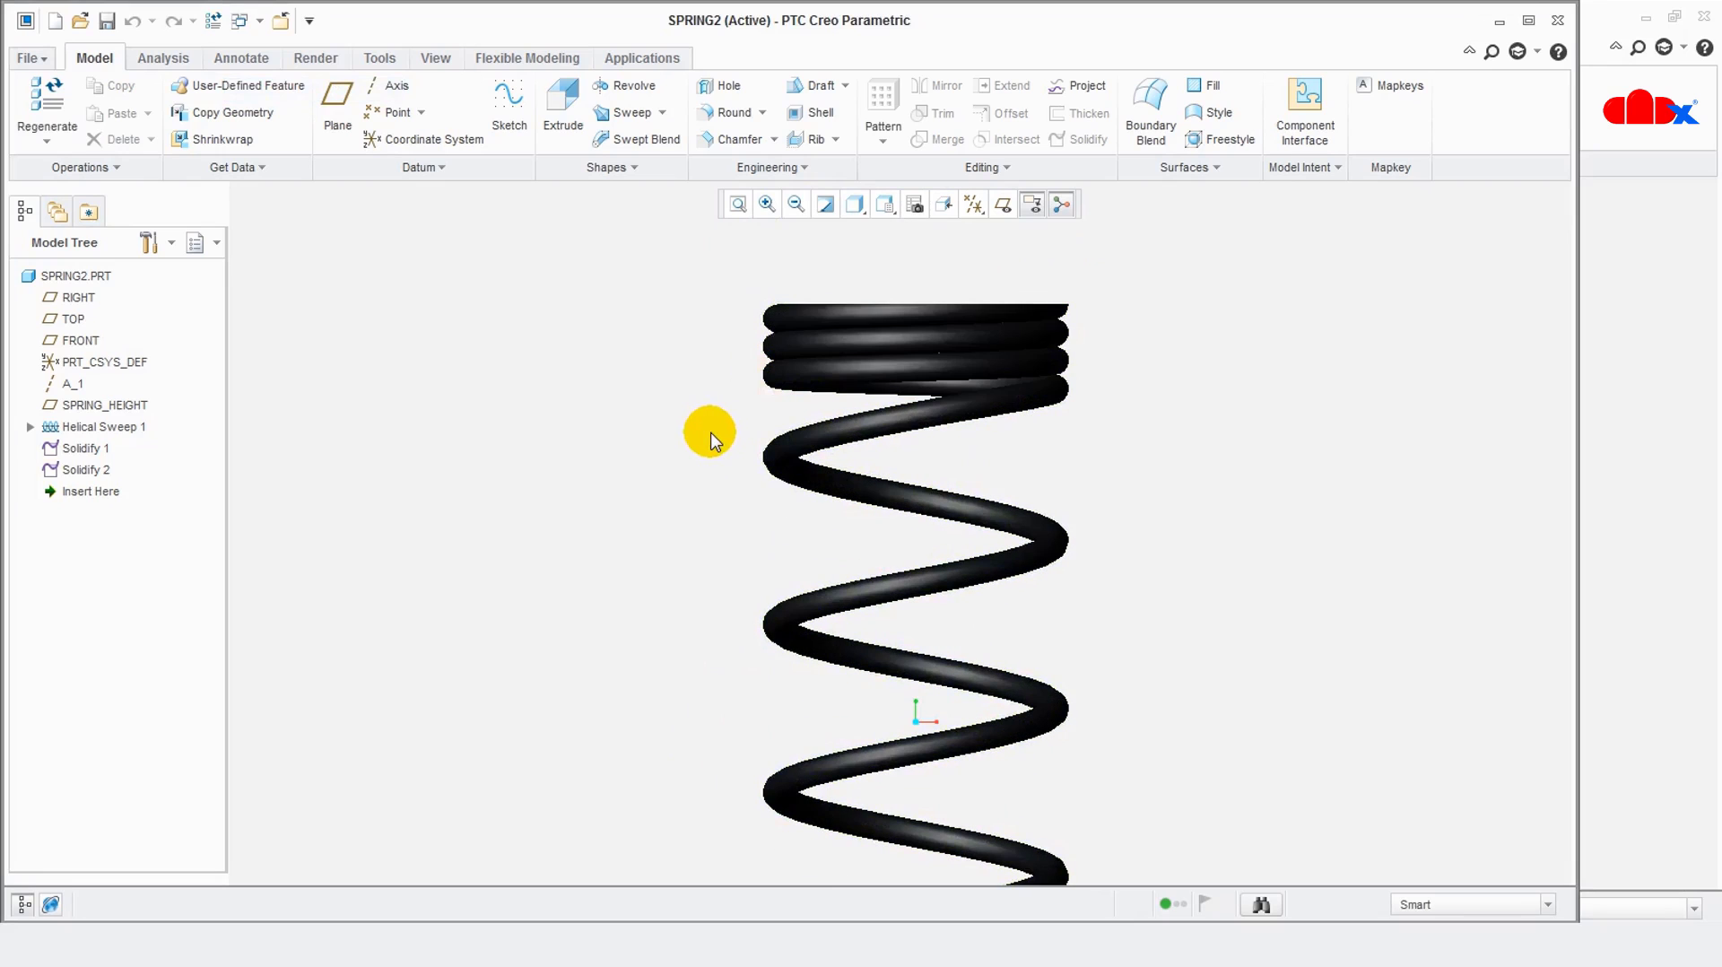
left_click(764, 347)
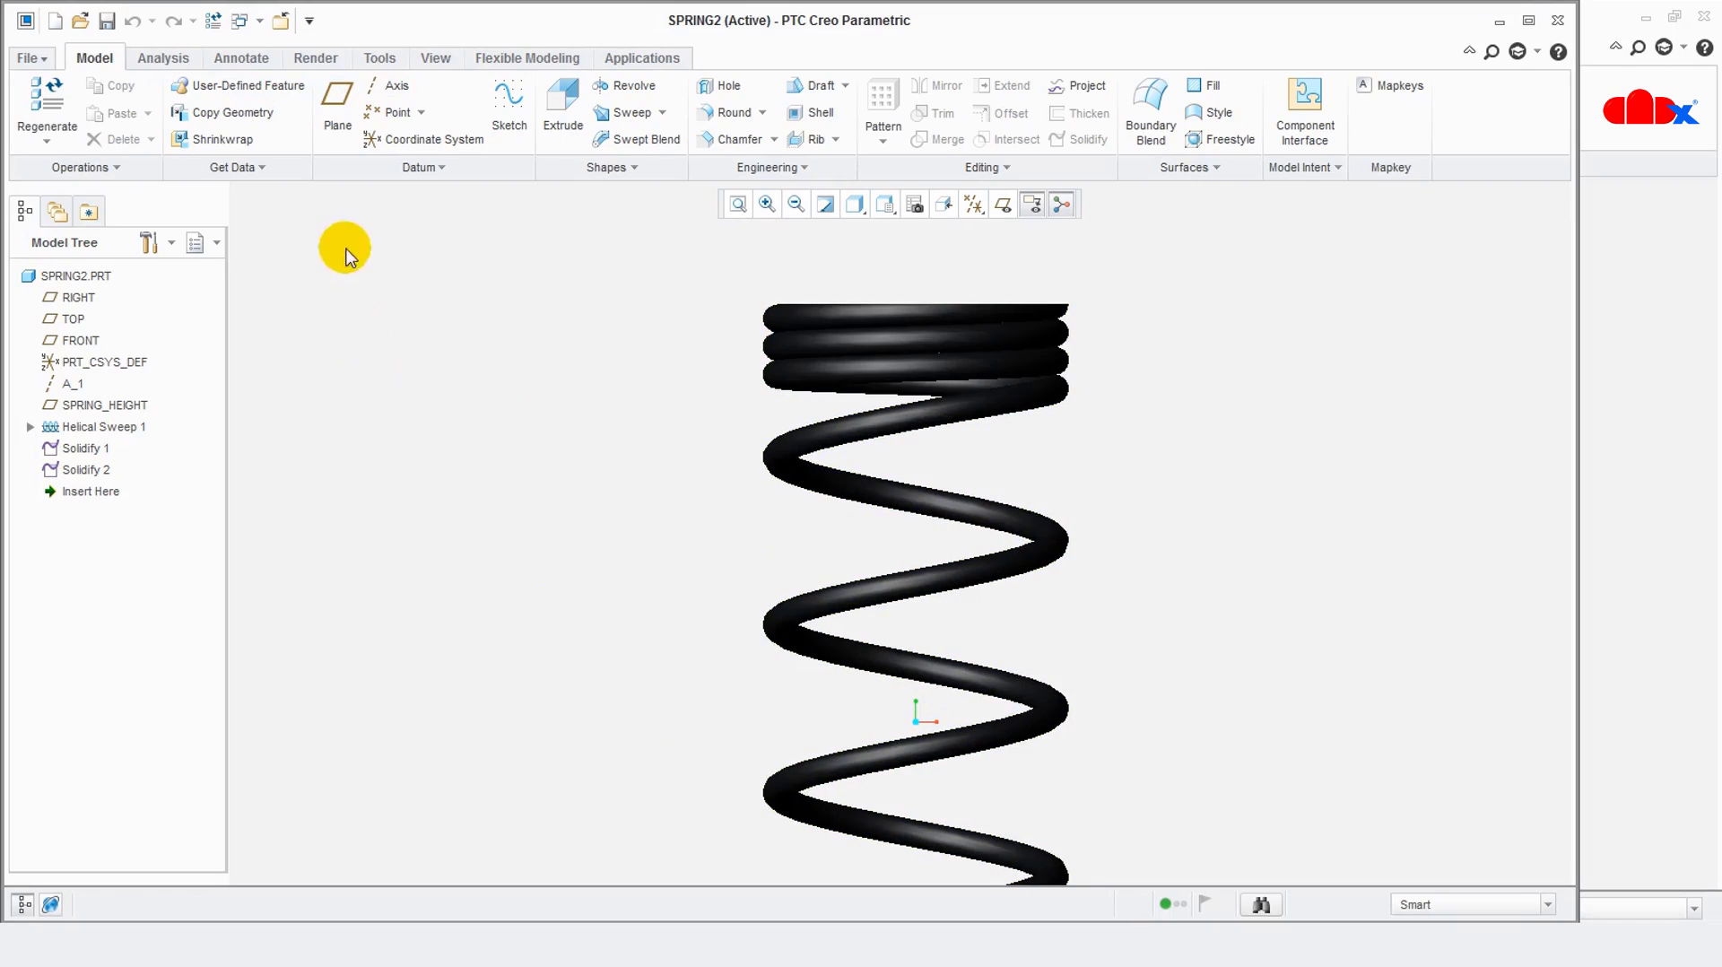
Close the SPRING2 window and return to SPRING3.PRT
left_click(283, 23)
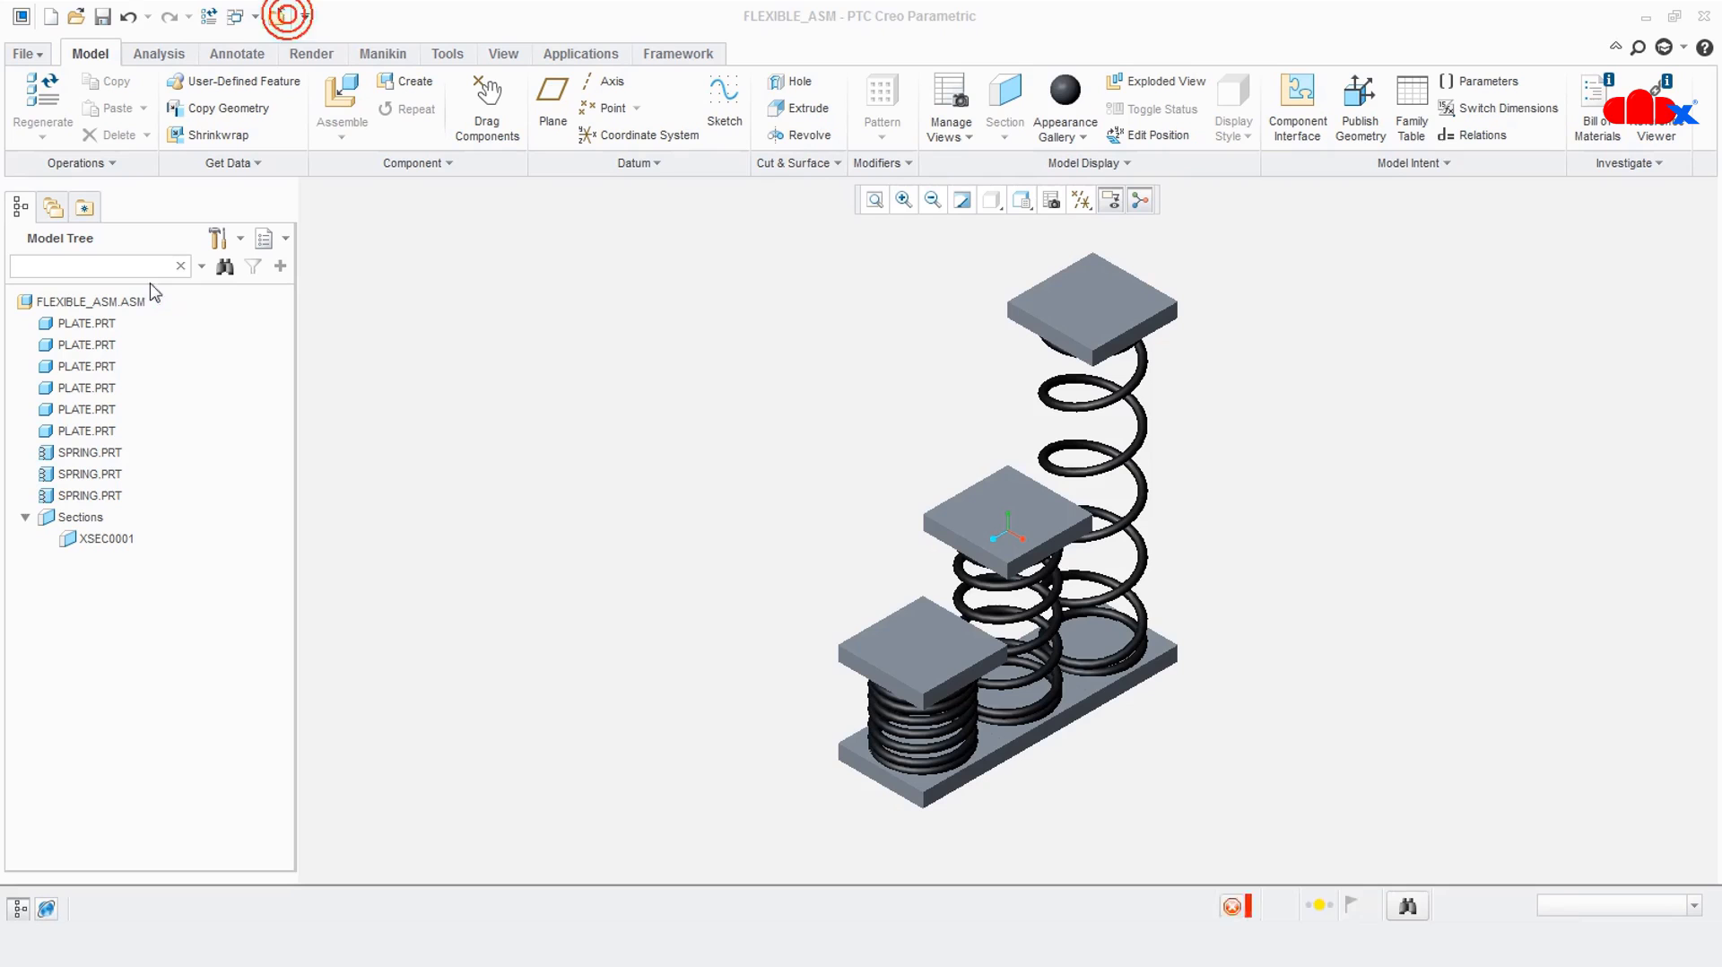
left_click(277, 16)
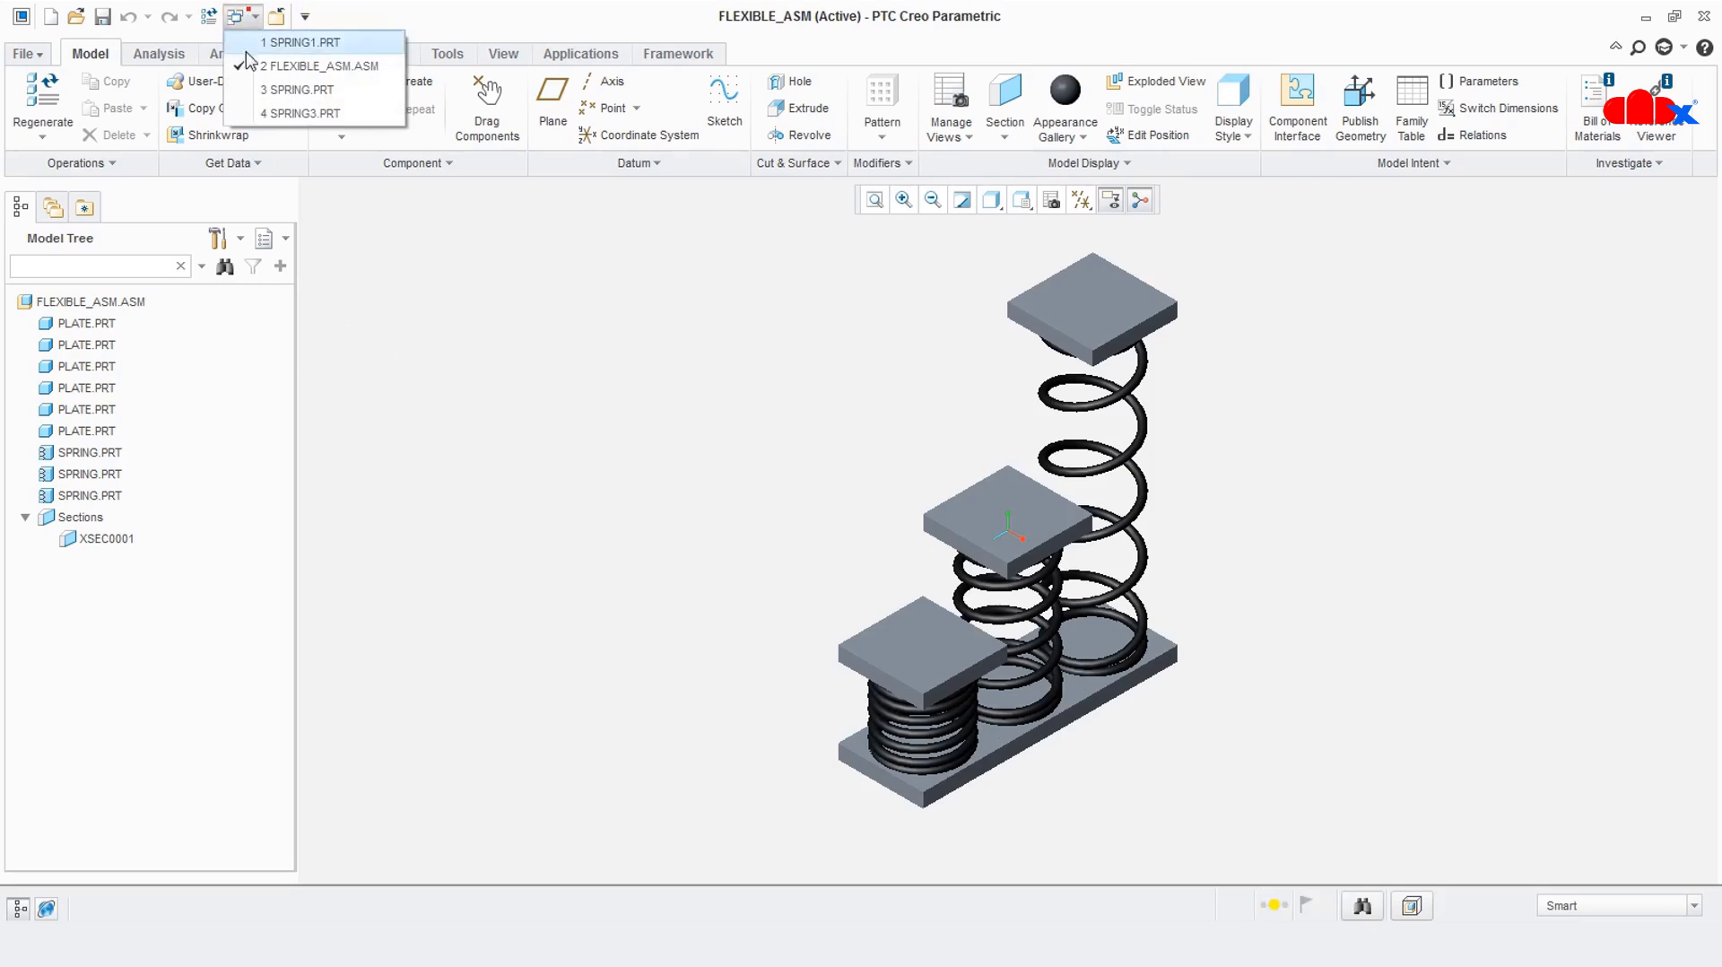
left_click(269, 107)
scroll(1181, 677, "up", 1)
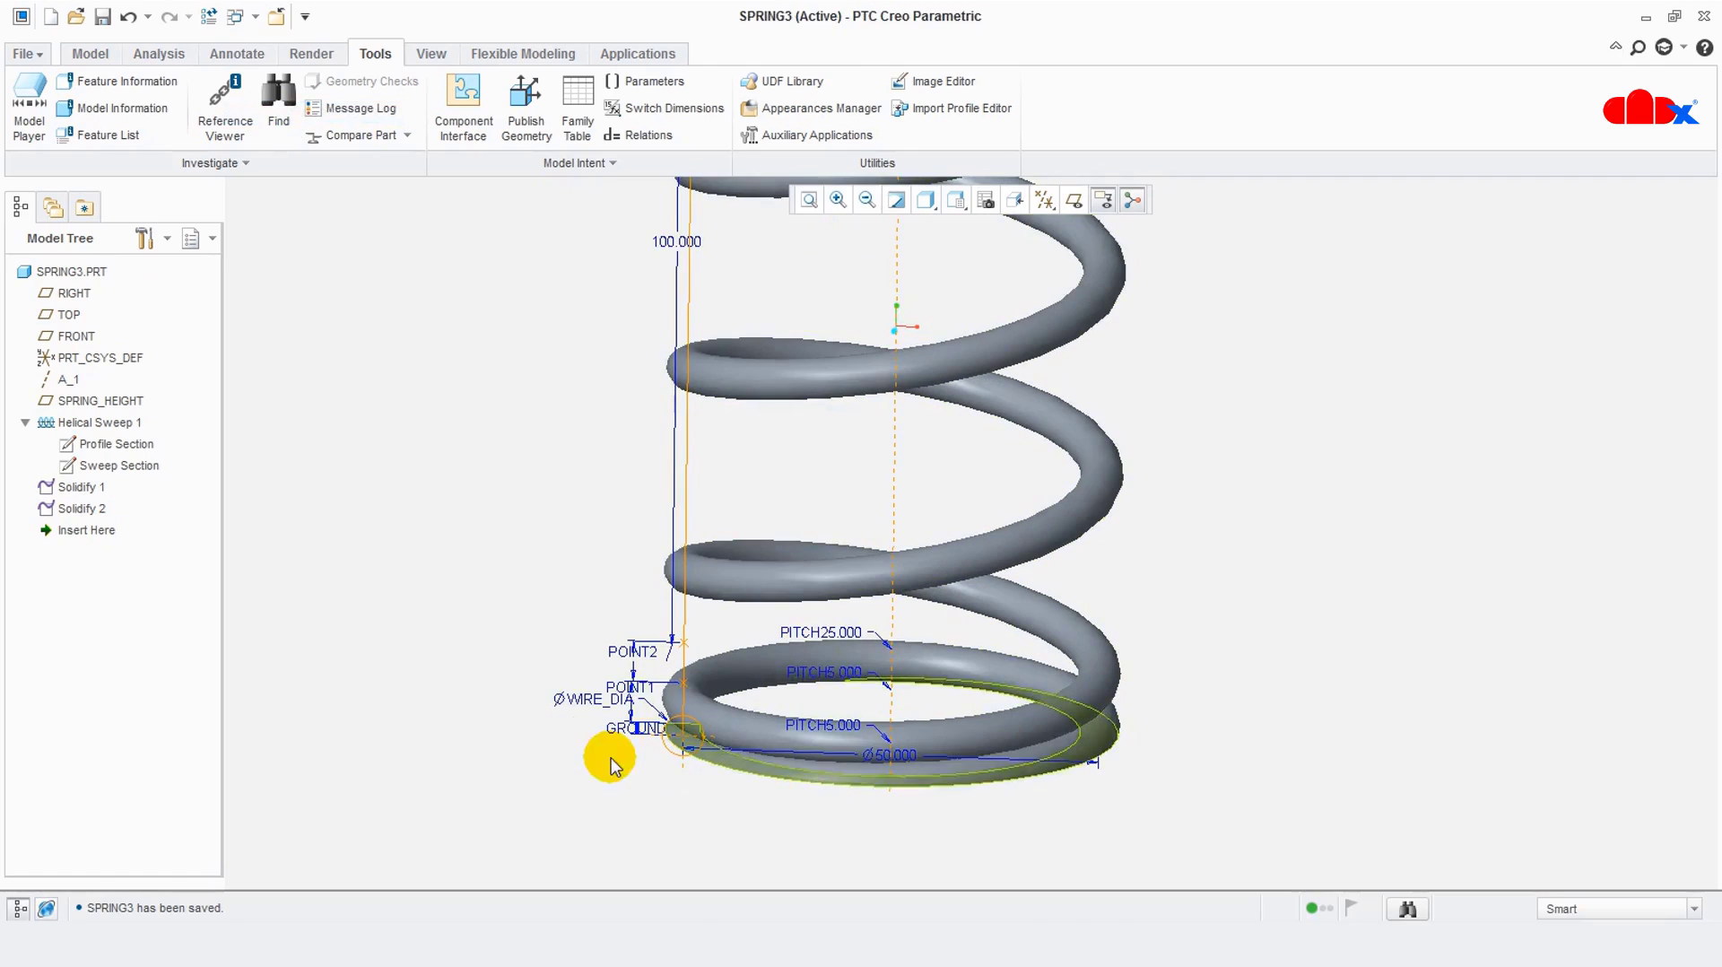
Reopen the part's relations to check and accept them, and regenerate and save SPRING3
left_click(643, 136)
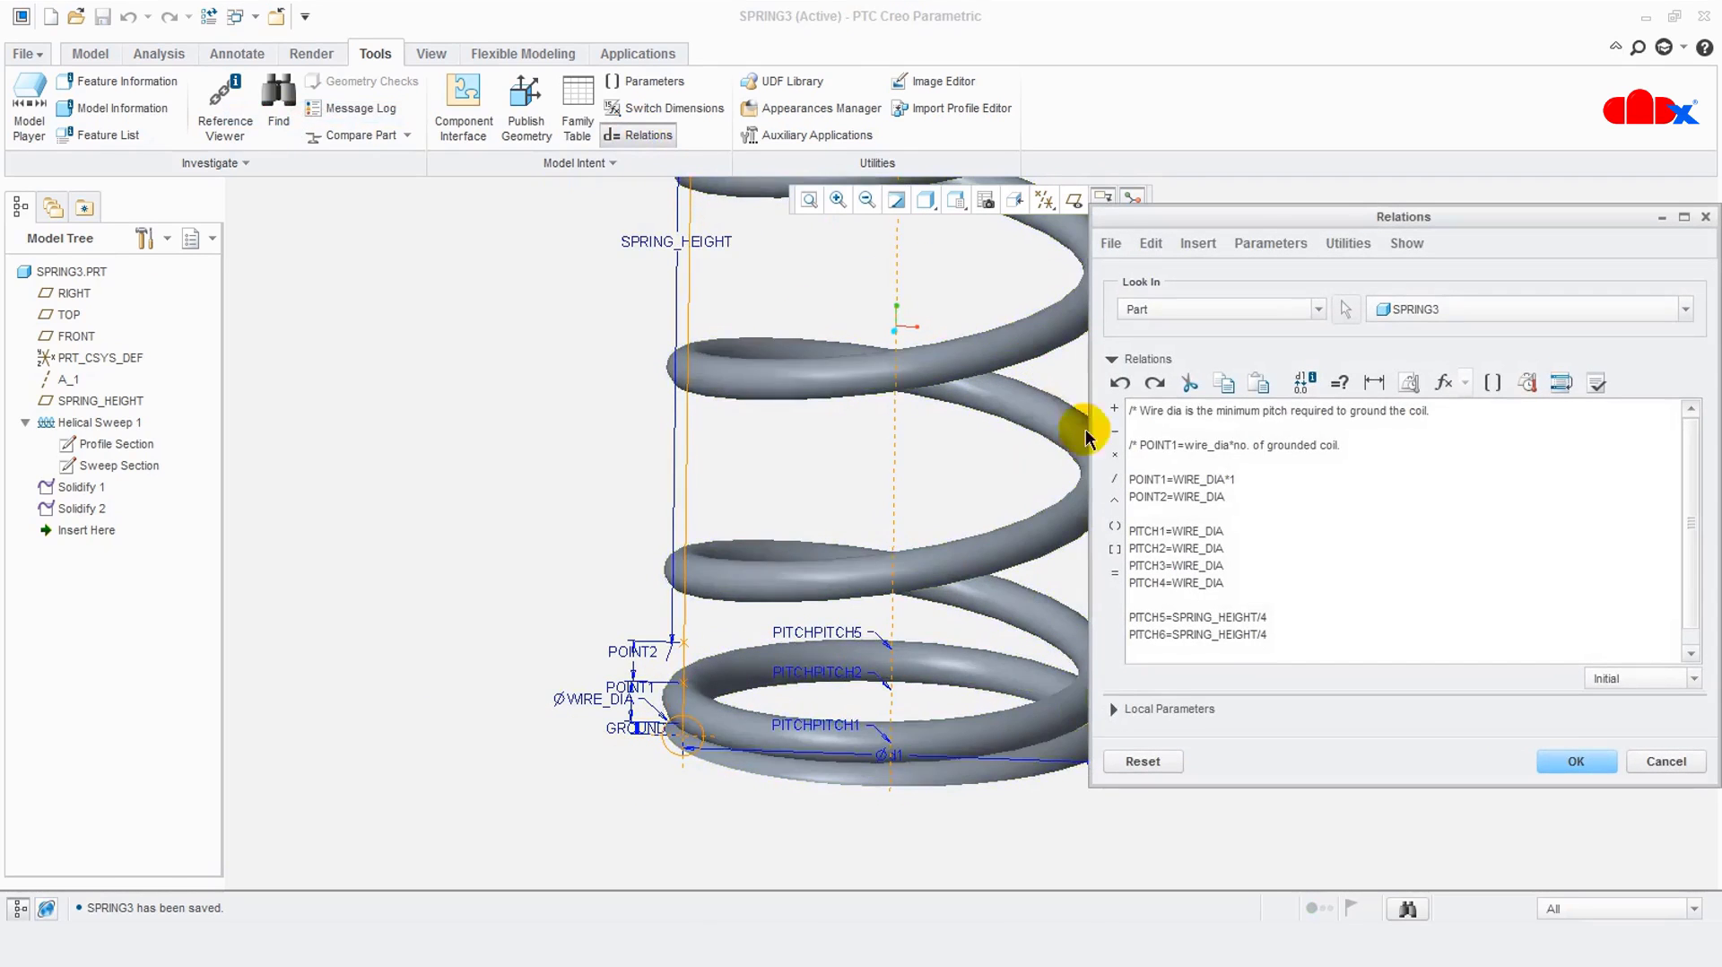
left_click(1575, 761)
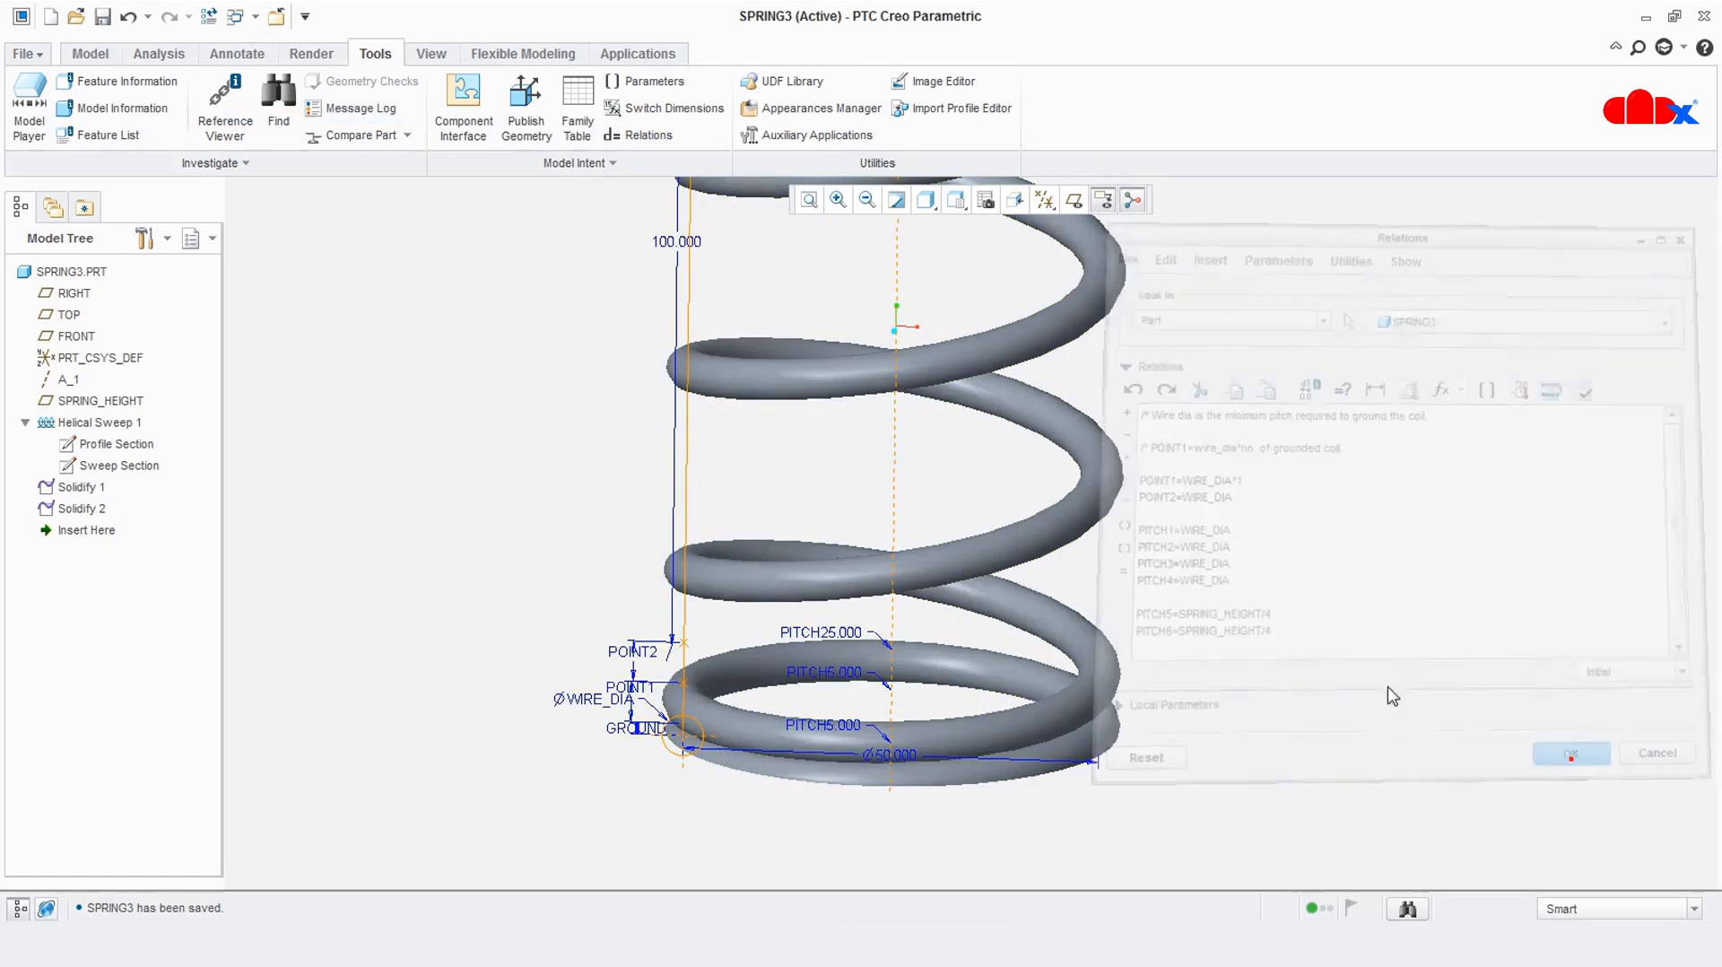
left_click(209, 17)
left_click(101, 18)
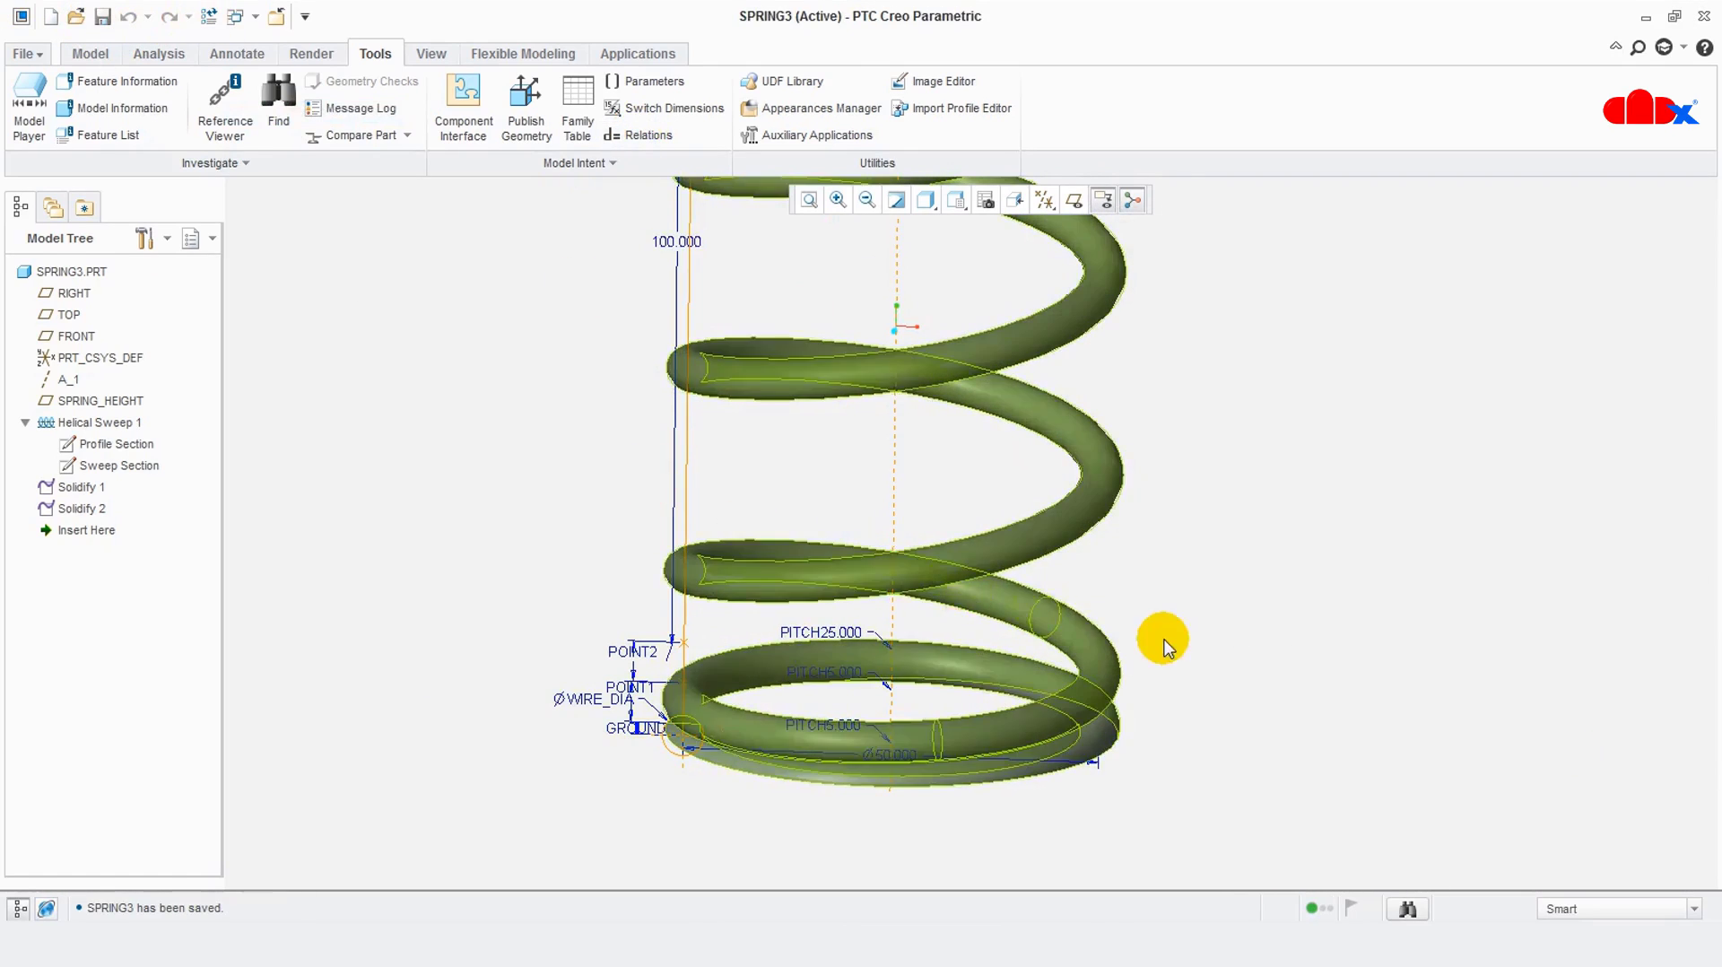
Repaint the view to clear the helical sweep's displayed dimensions and inspect the whole spring
scroll(1215, 658, "down", 3)
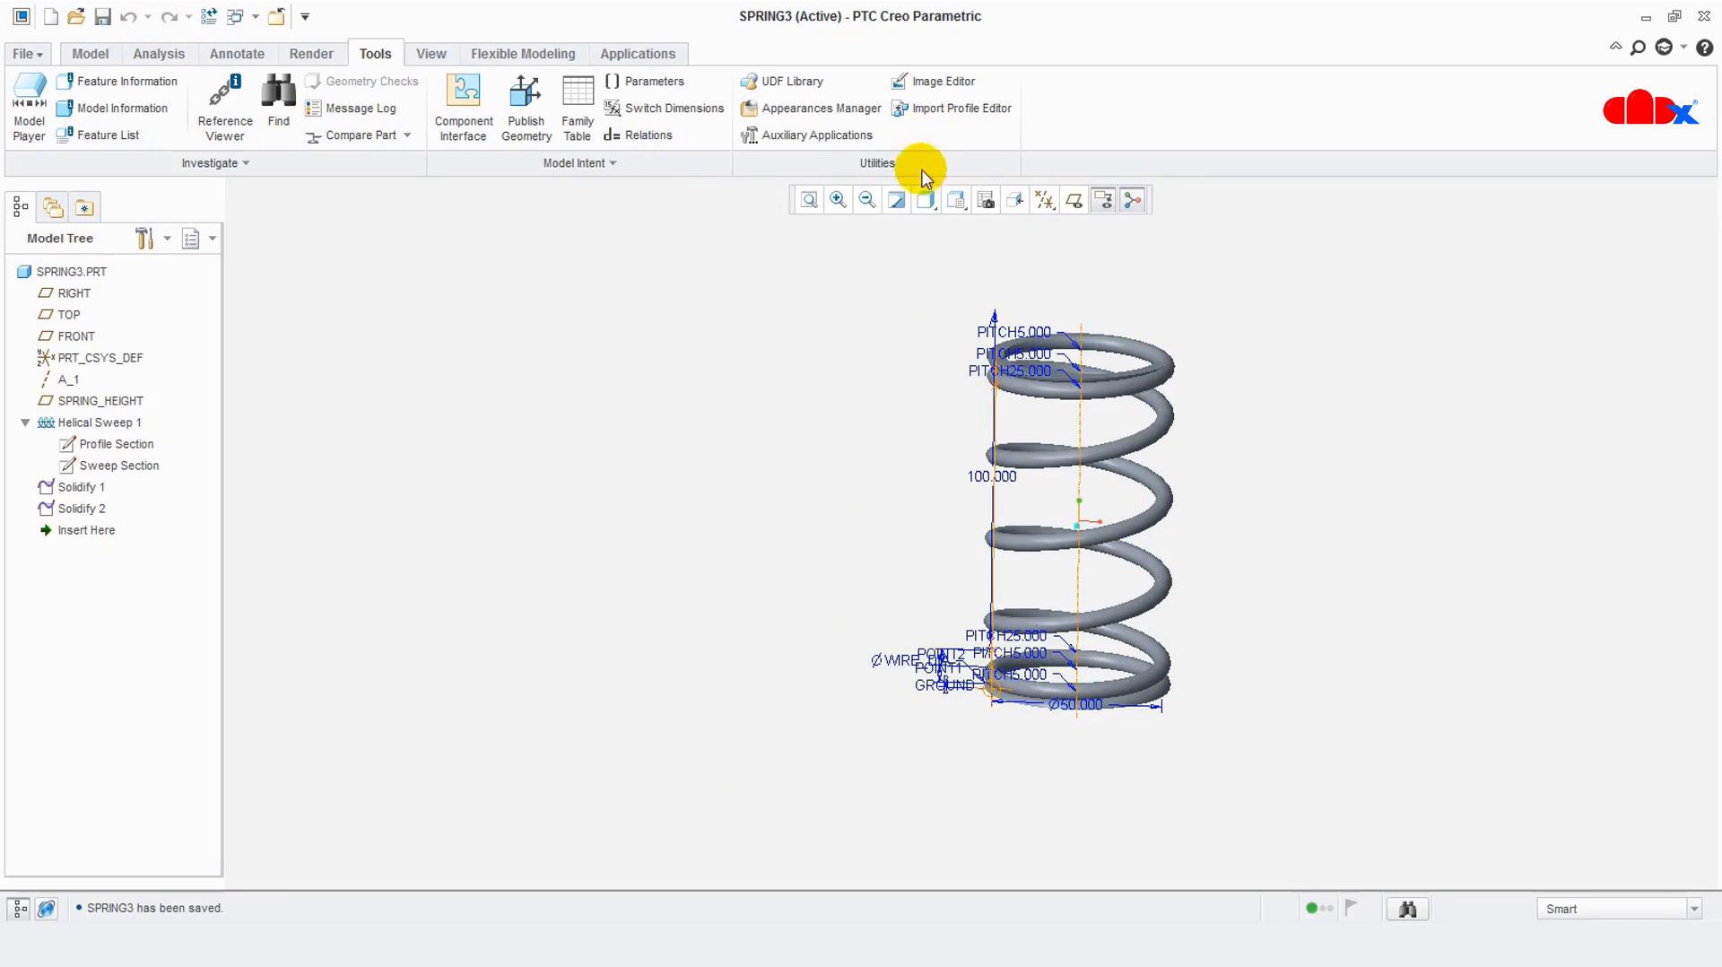
left_click(897, 201)
scroll(1226, 392, "up", 3)
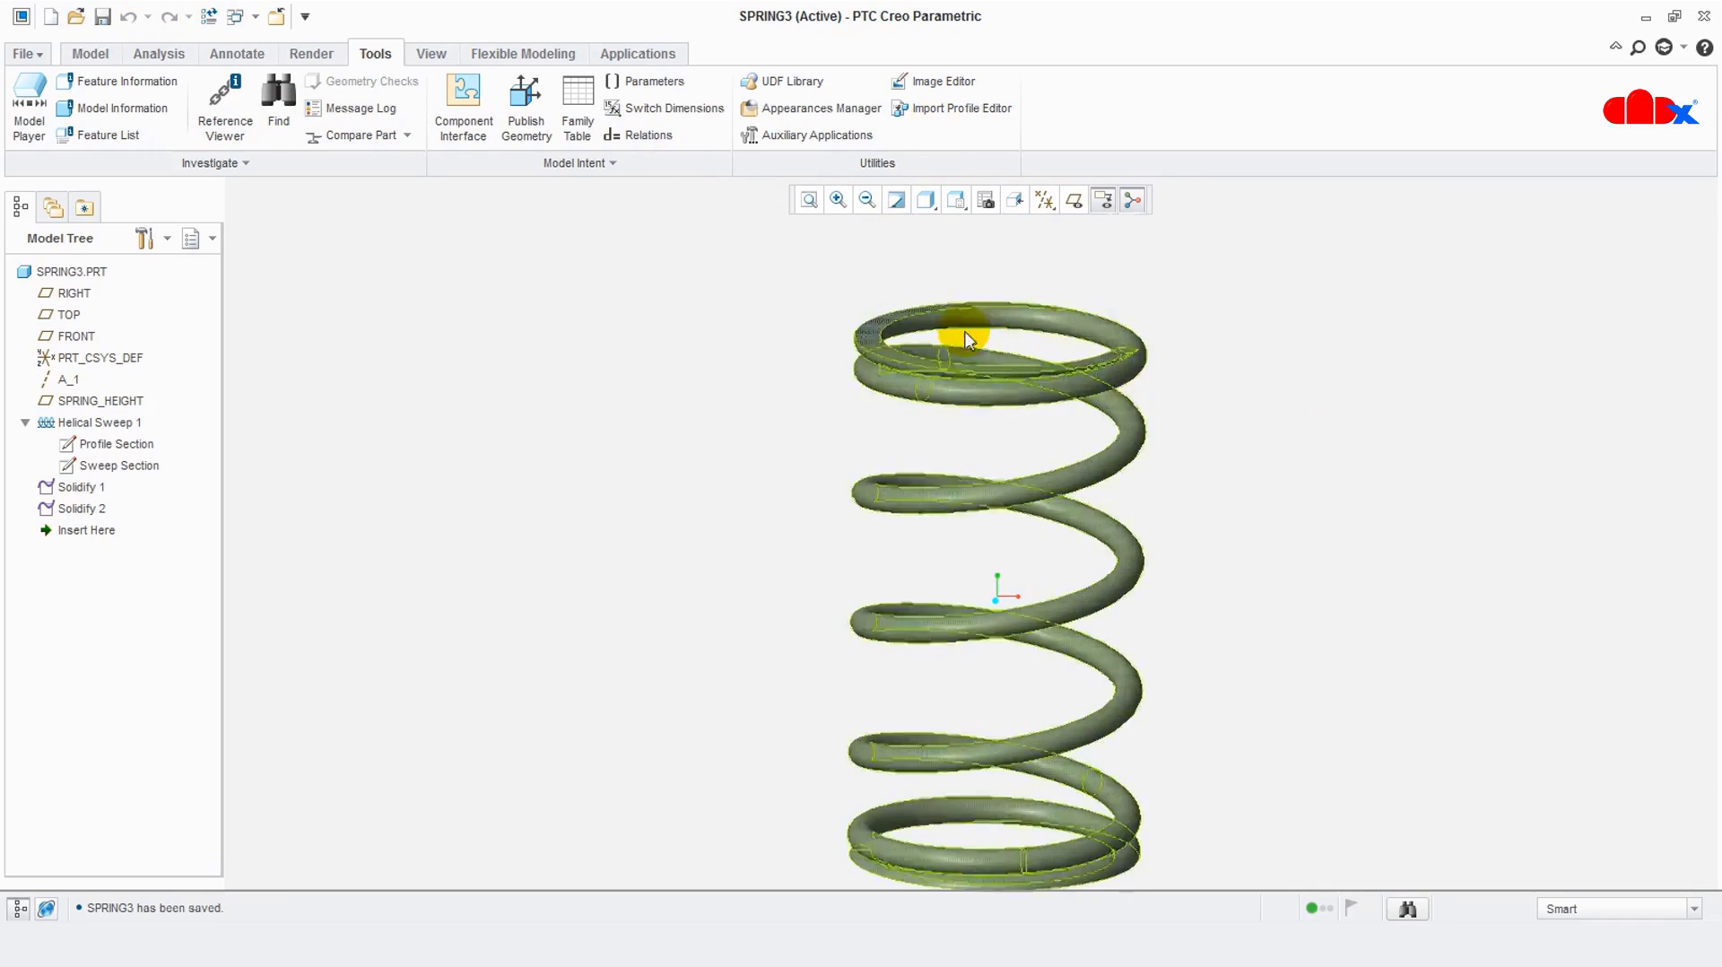
scroll(1131, 516, "down", 3)
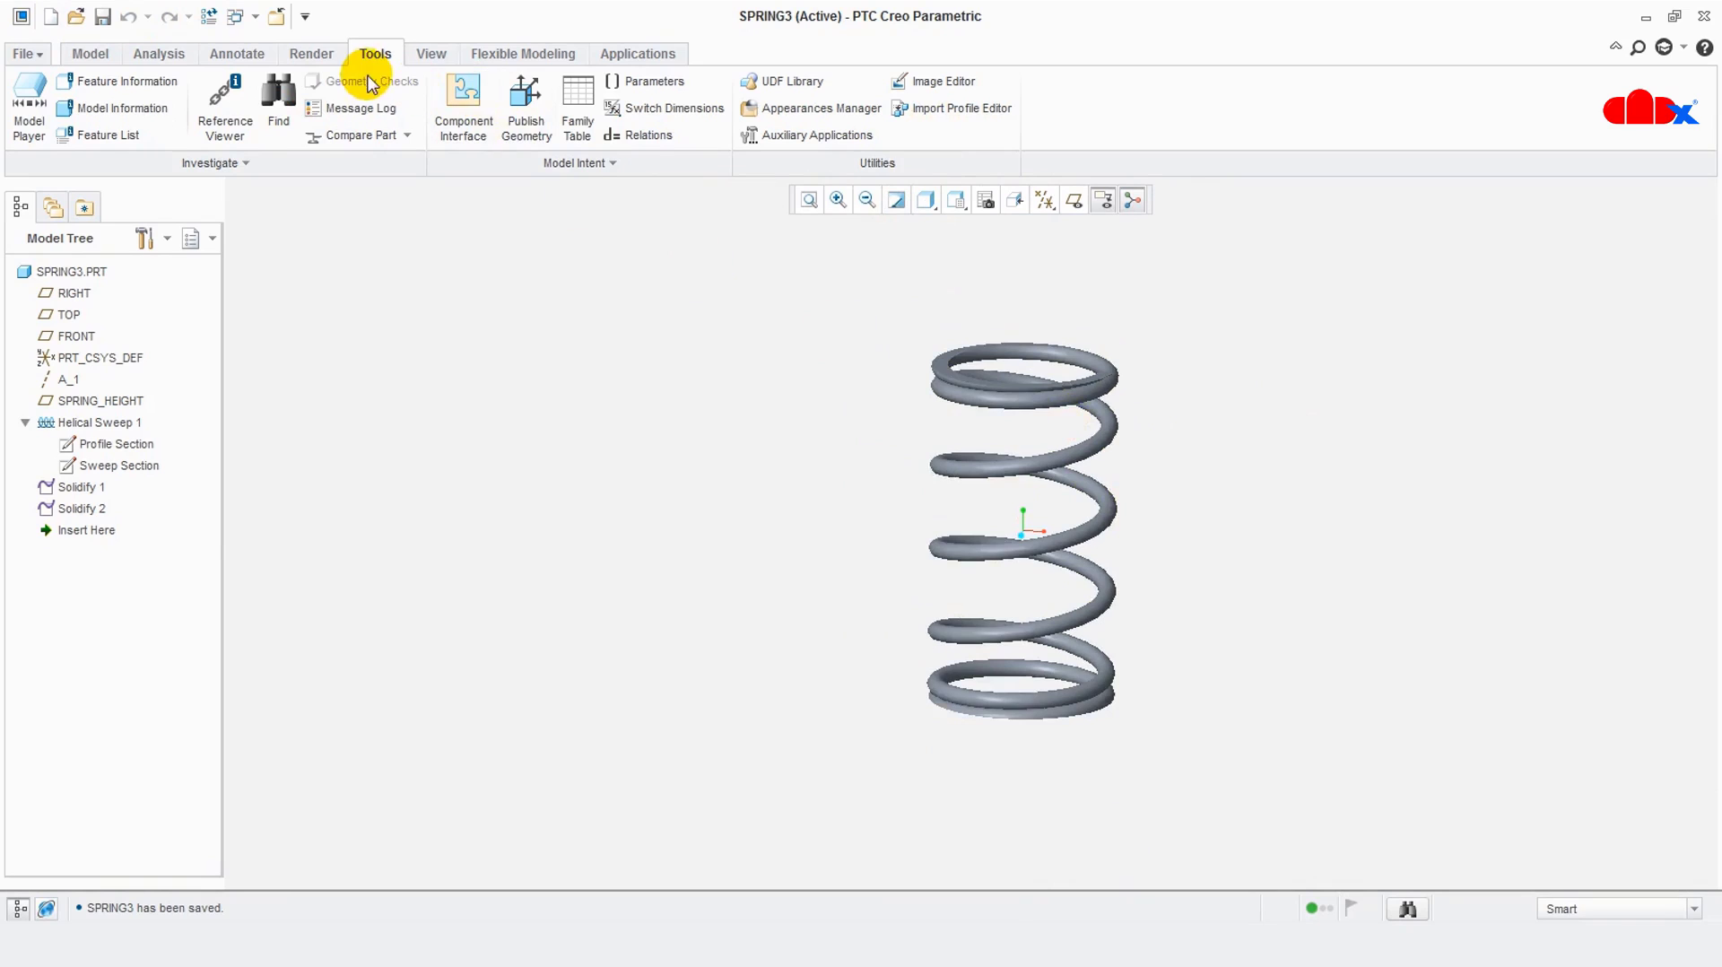
scroll(1137, 433, "up", 2)
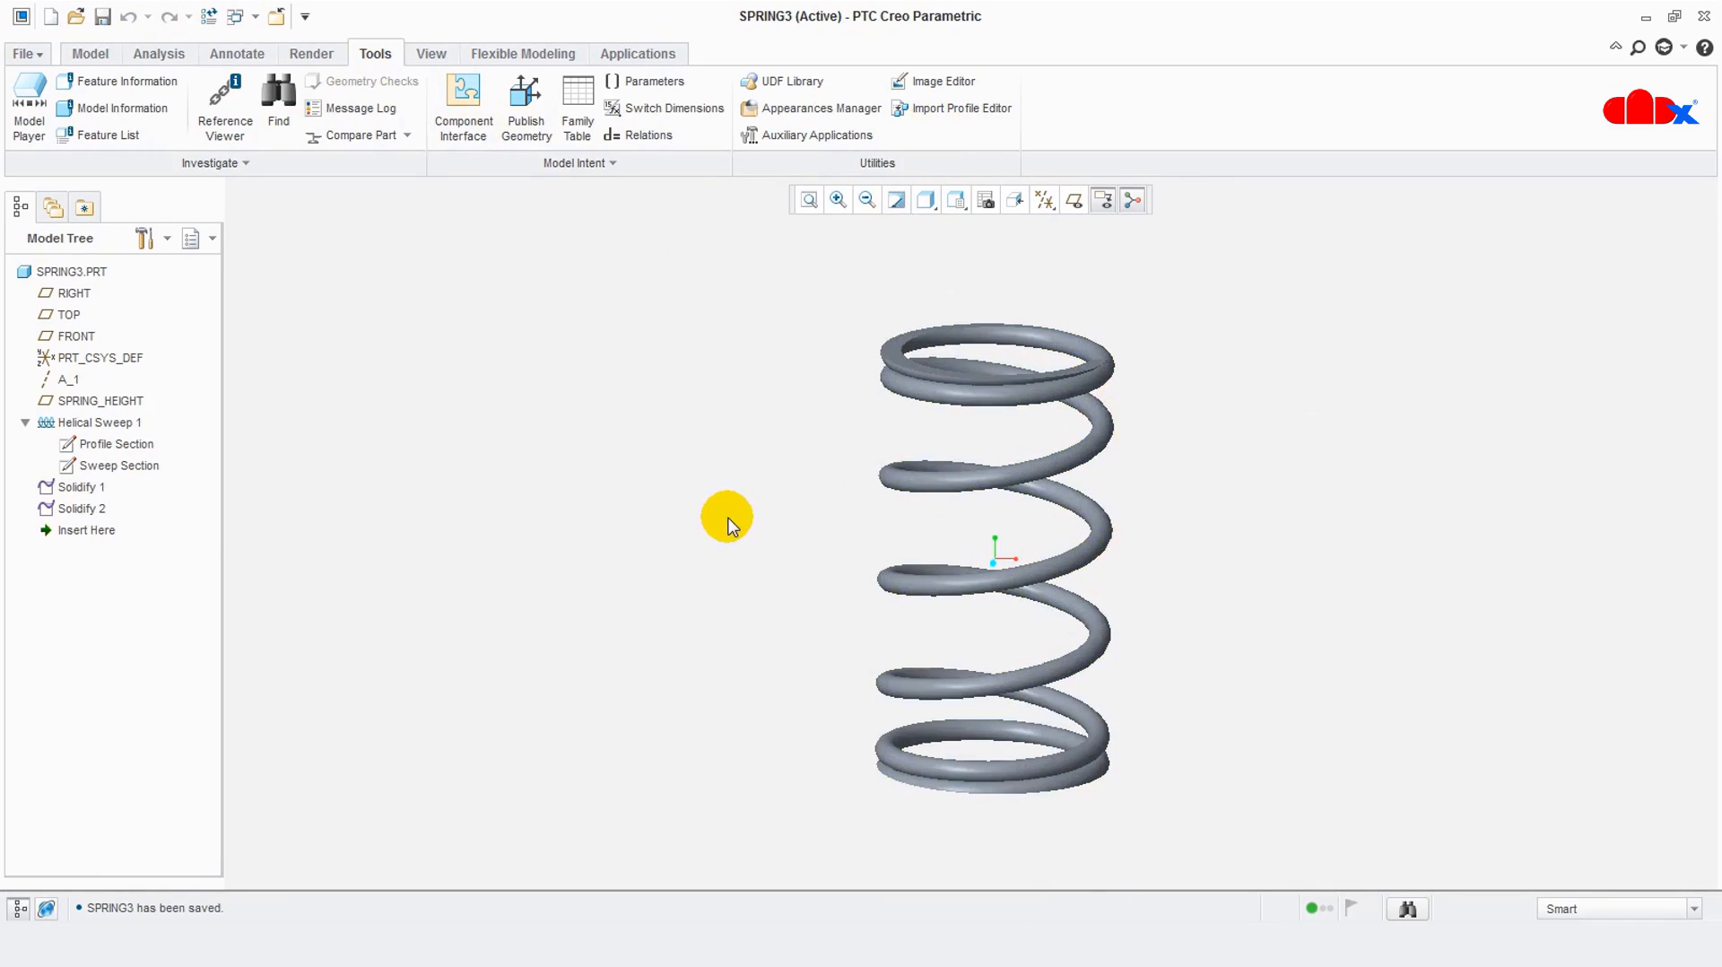
Set the SPRING_HEIGHT plane's offset to 50 and regenerate the part to test the relations
right_click(121, 400)
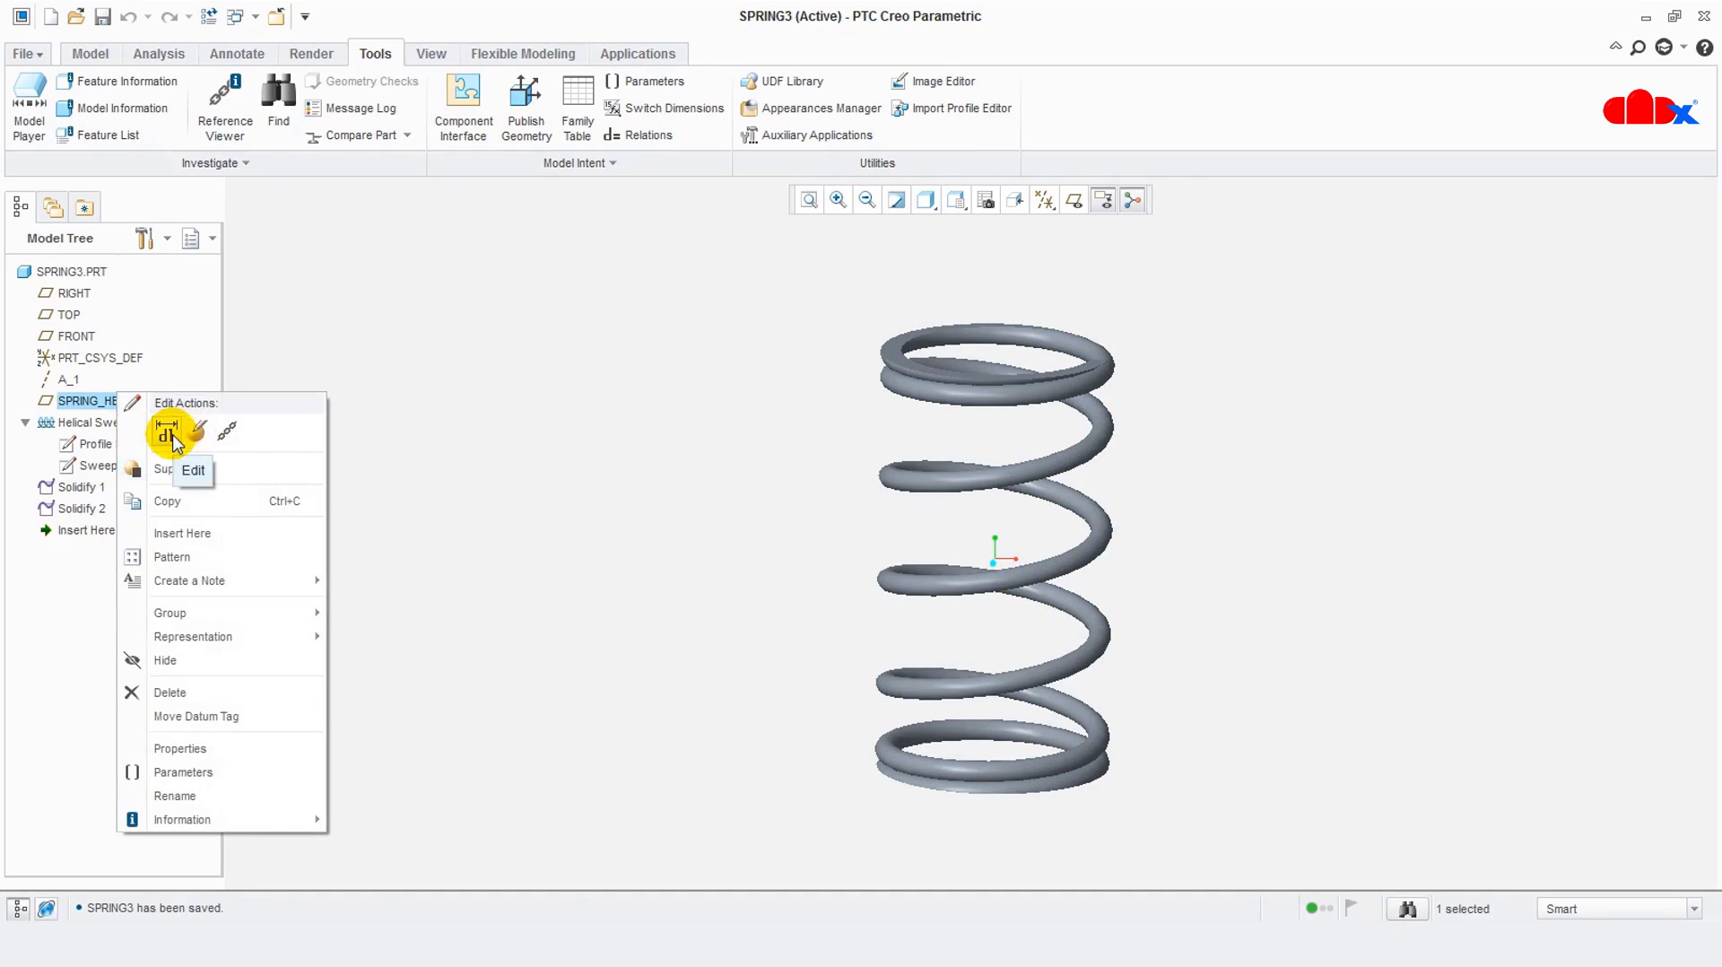
left_click(168, 434)
left_click(890, 504)
double_click(904, 507)
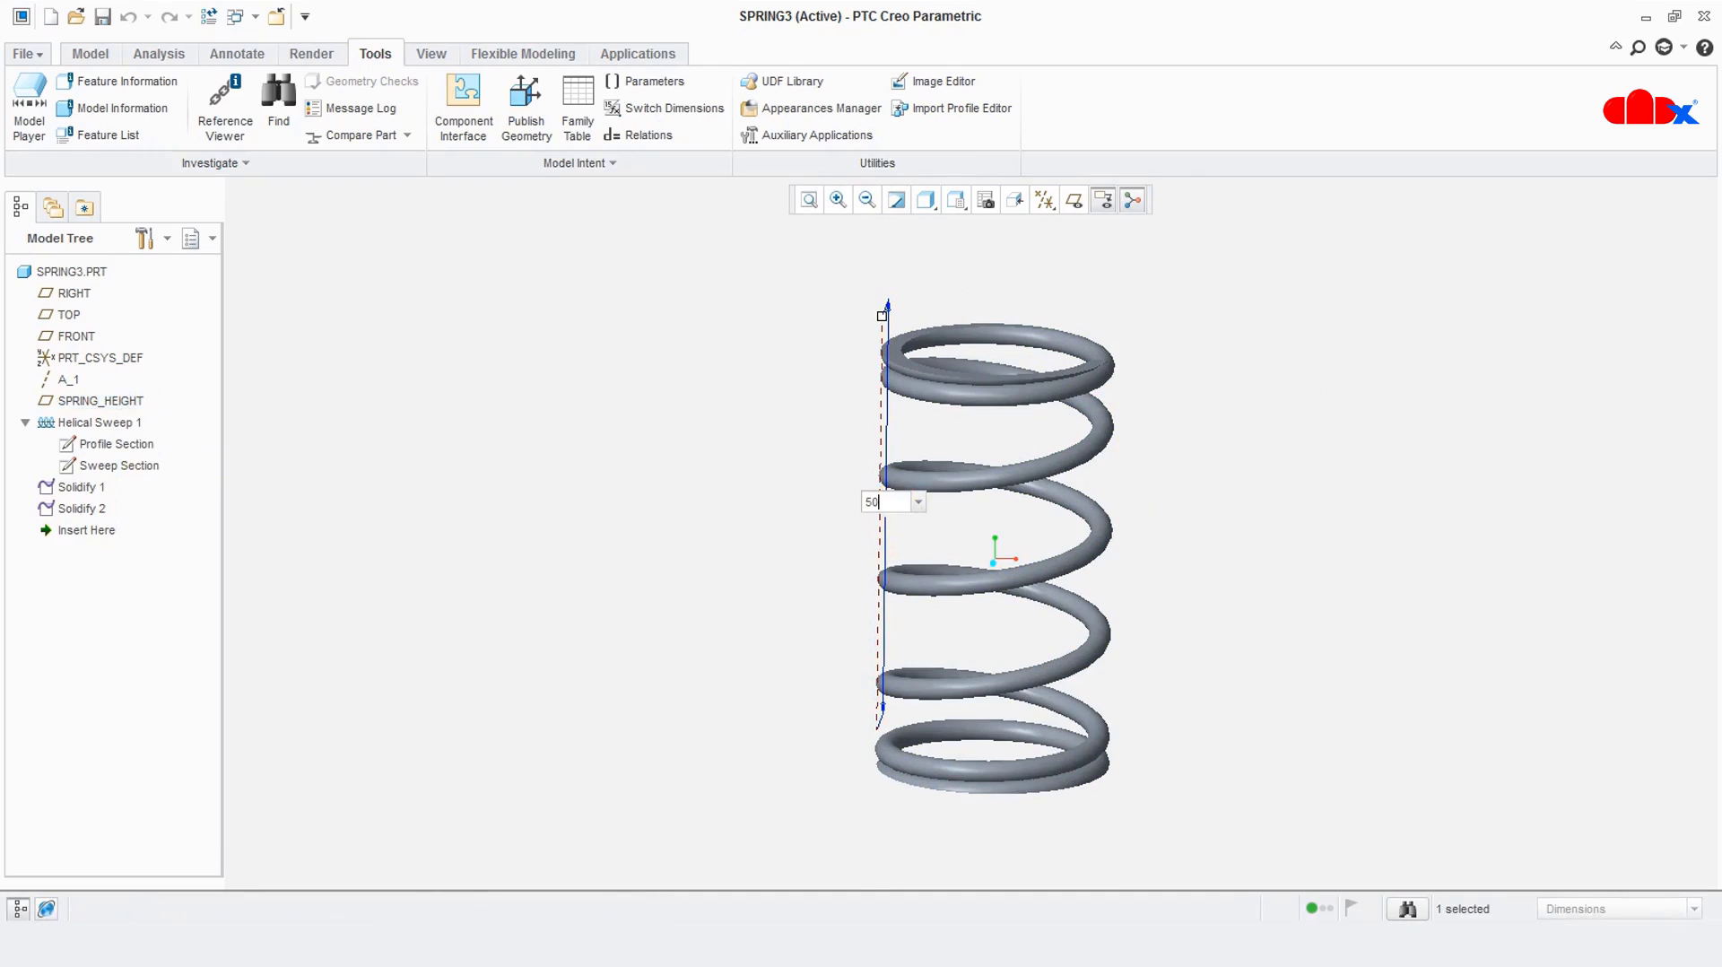
left_click(897, 507)
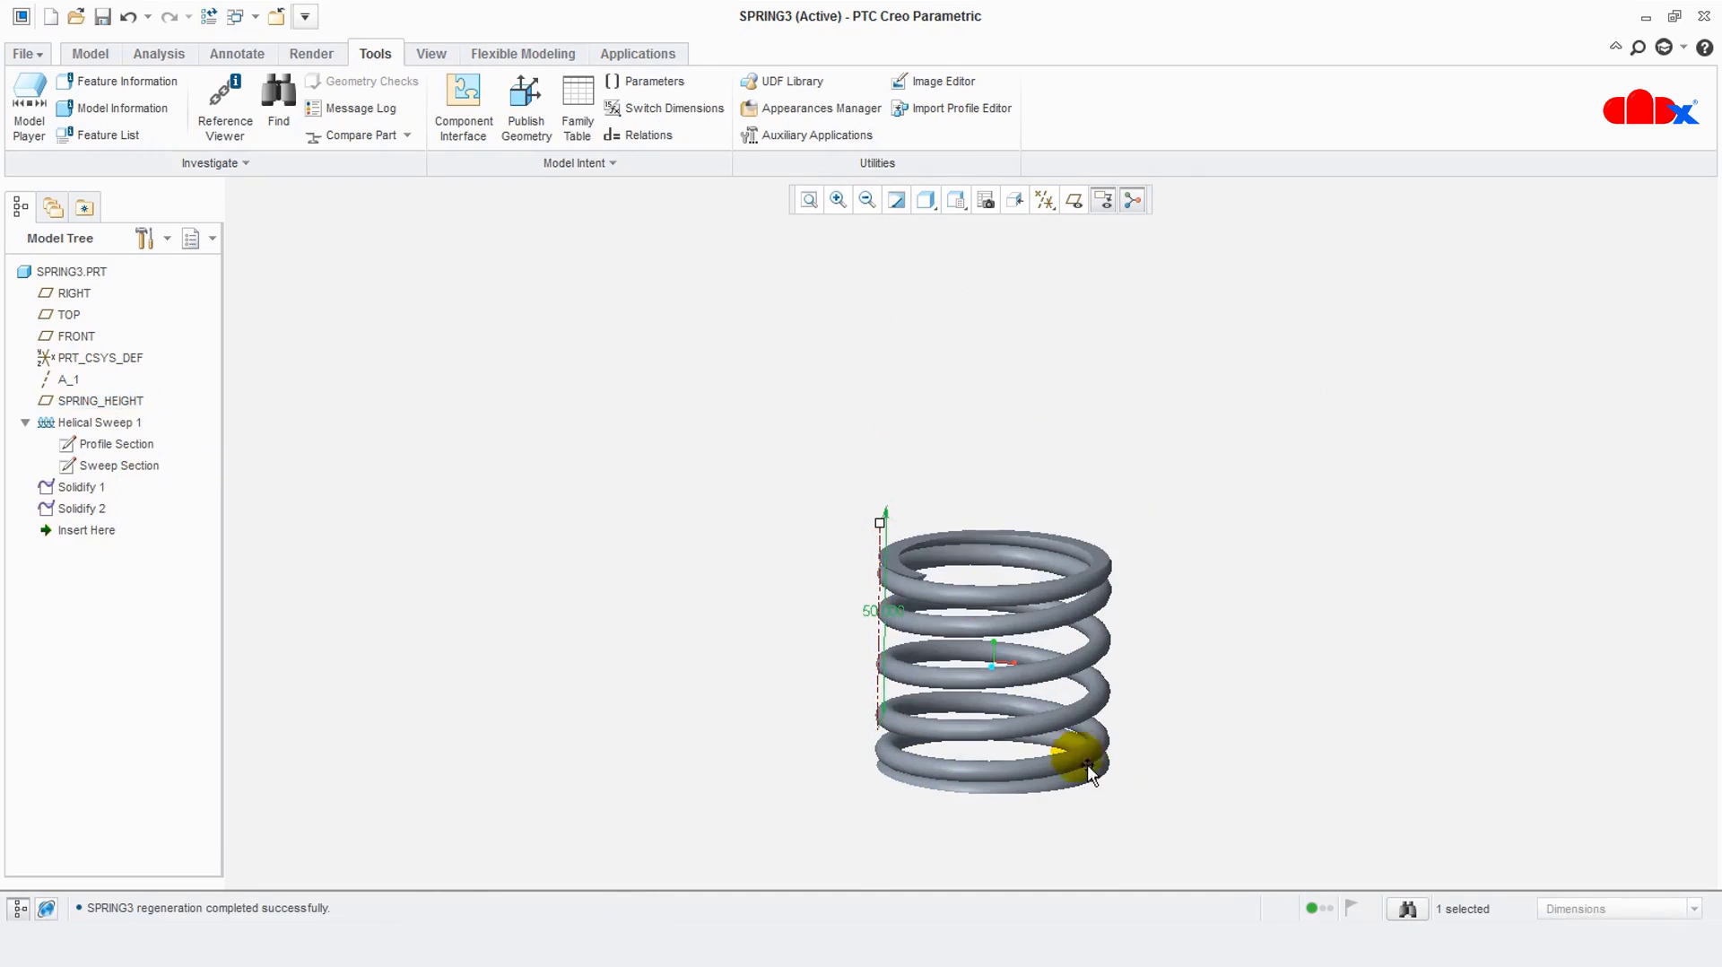
left_click(209, 16)
scroll(1094, 789, "up", 3)
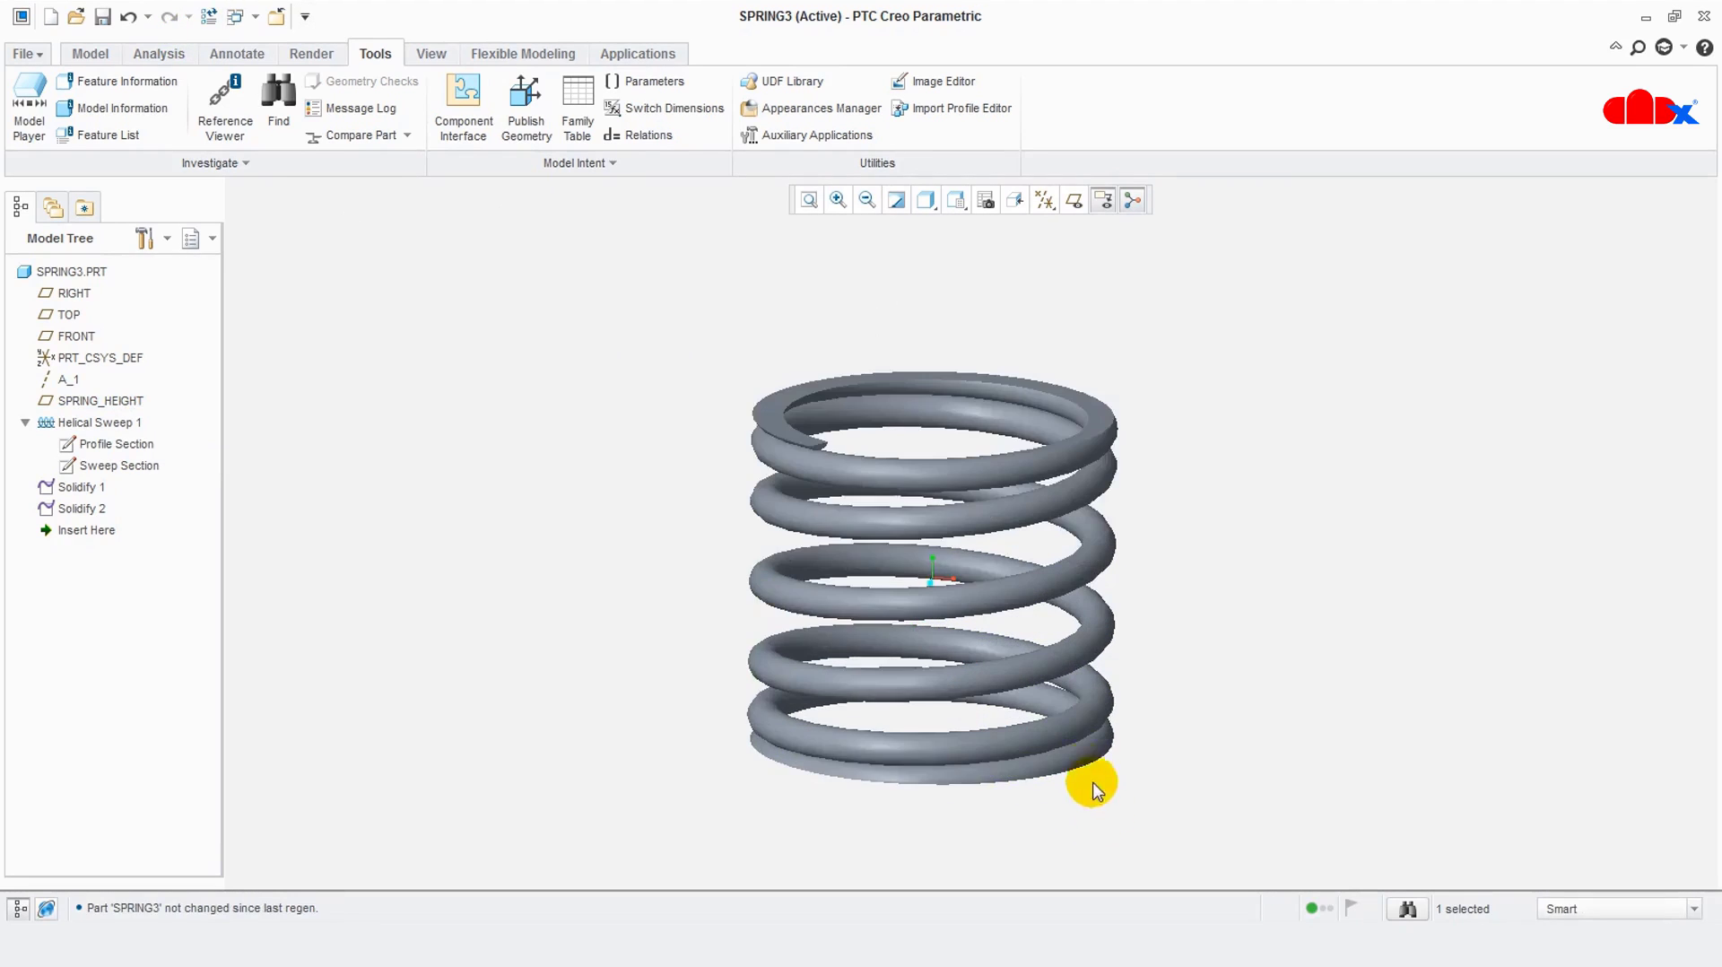
middle_click_drag(1123, 717, 1123, 707)
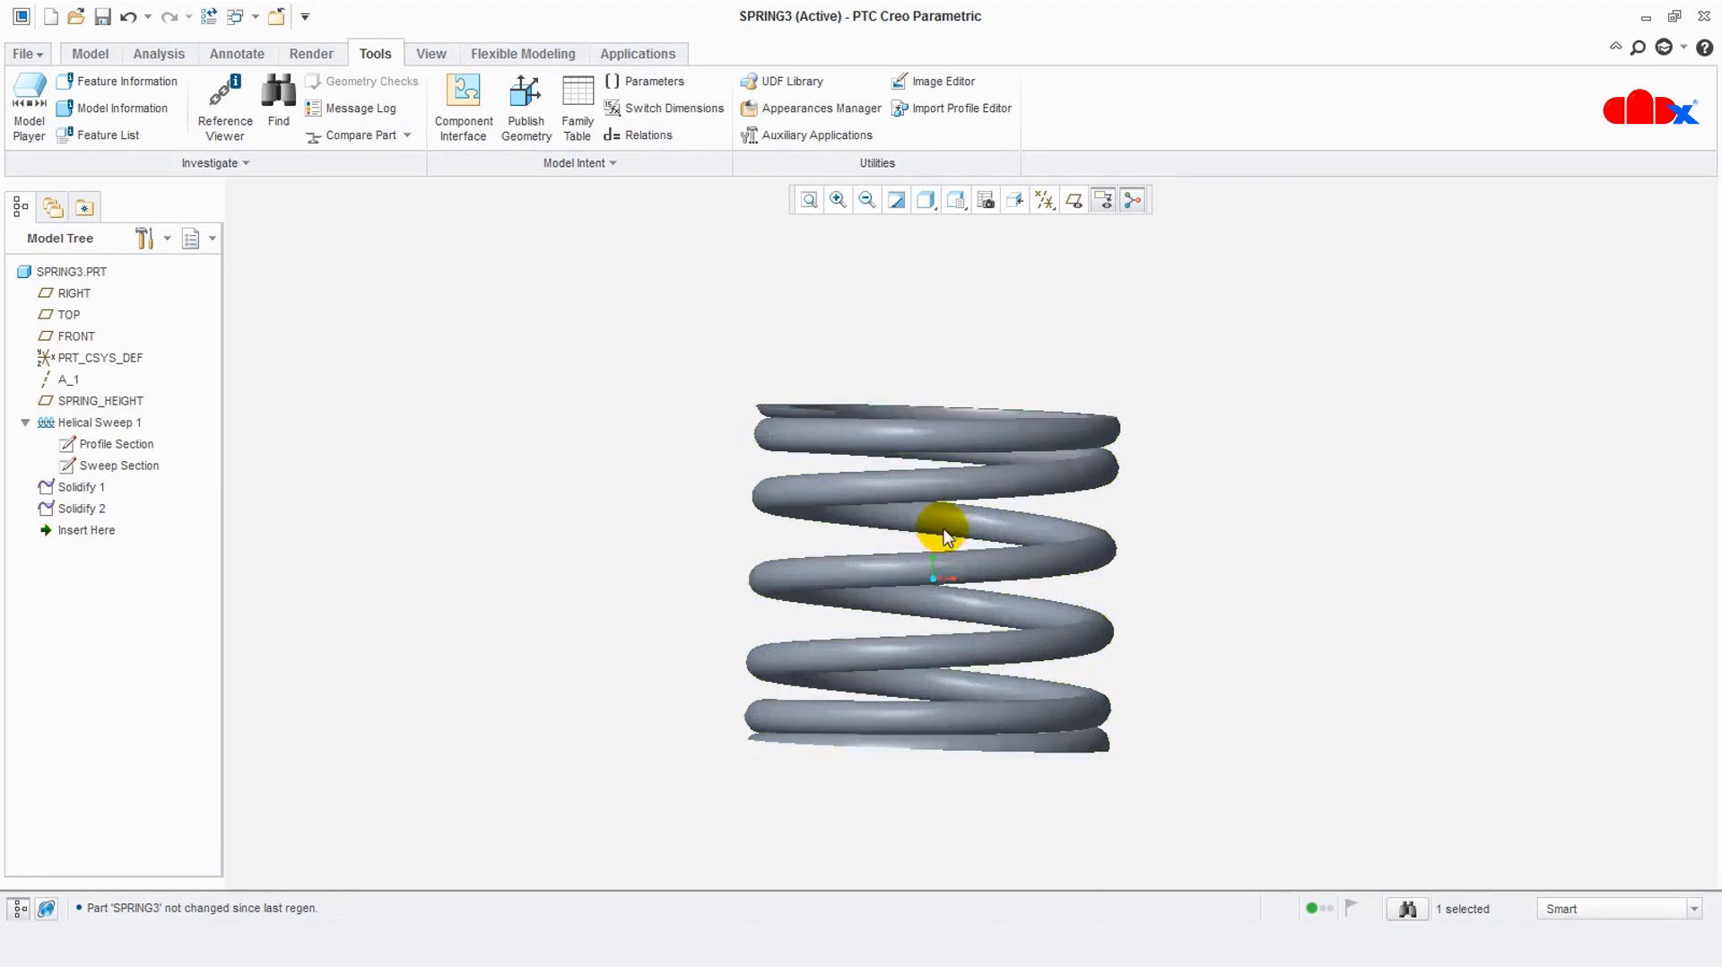
Open the definition of Helical Sweep 1, examine the pitch values driven by the relations, and accept the feature
left_click(1123, 609)
right_click(99, 422)
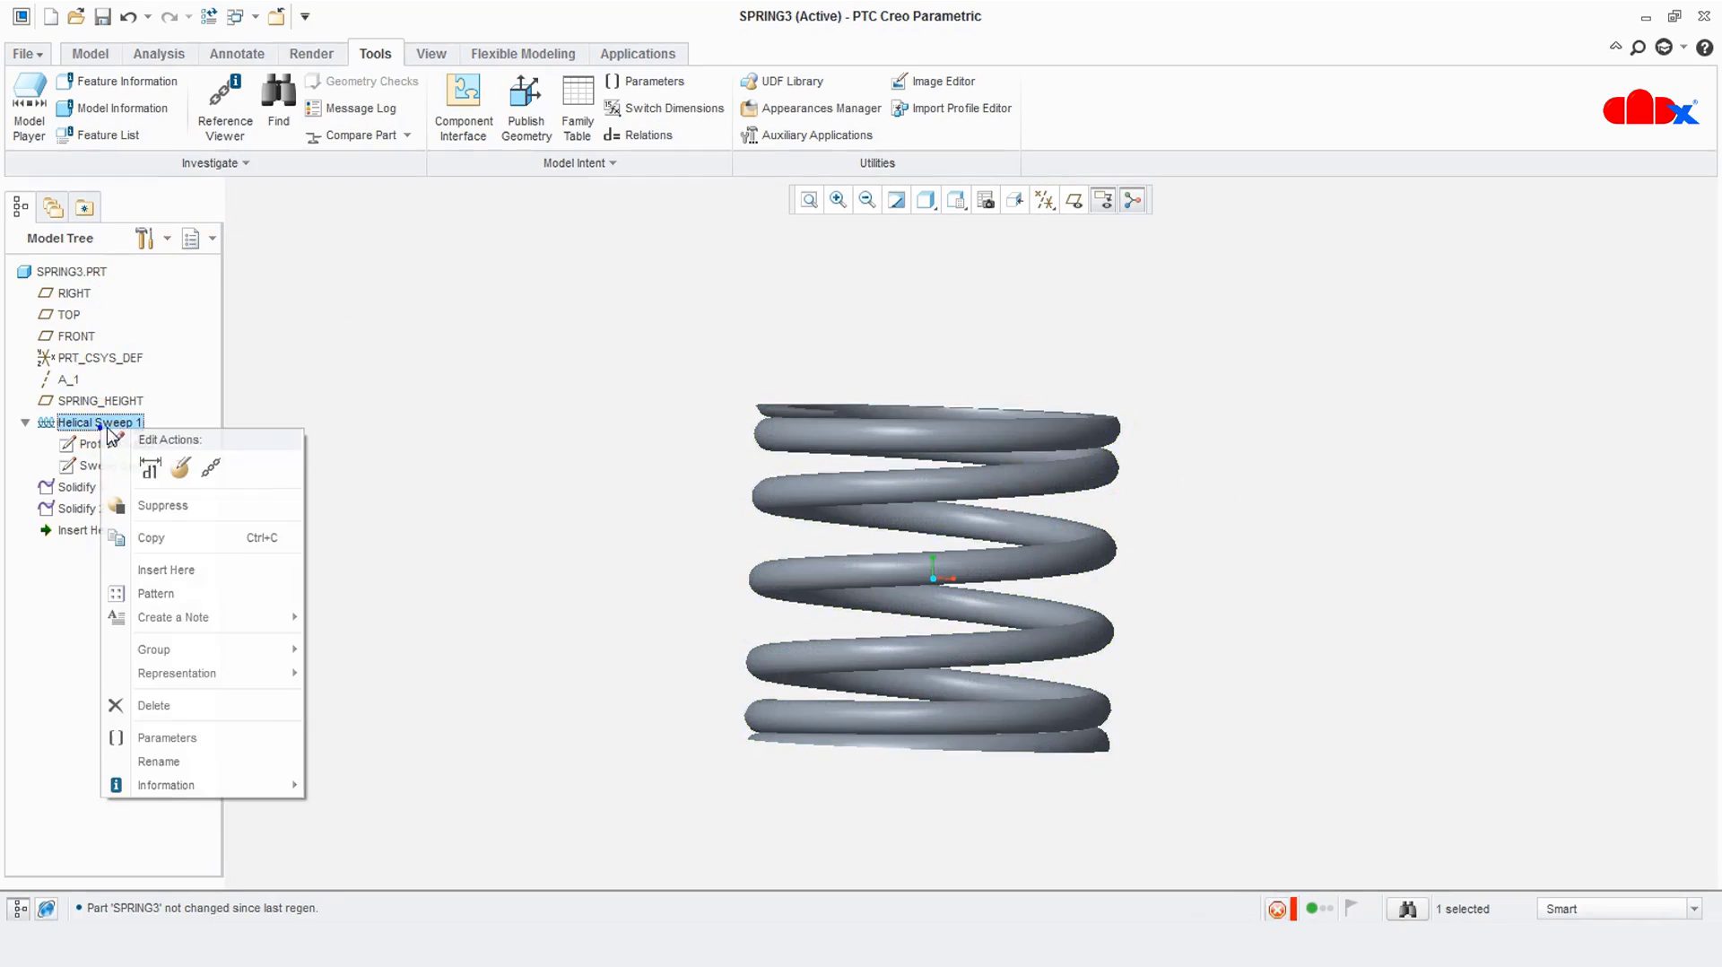
left_click(172, 464)
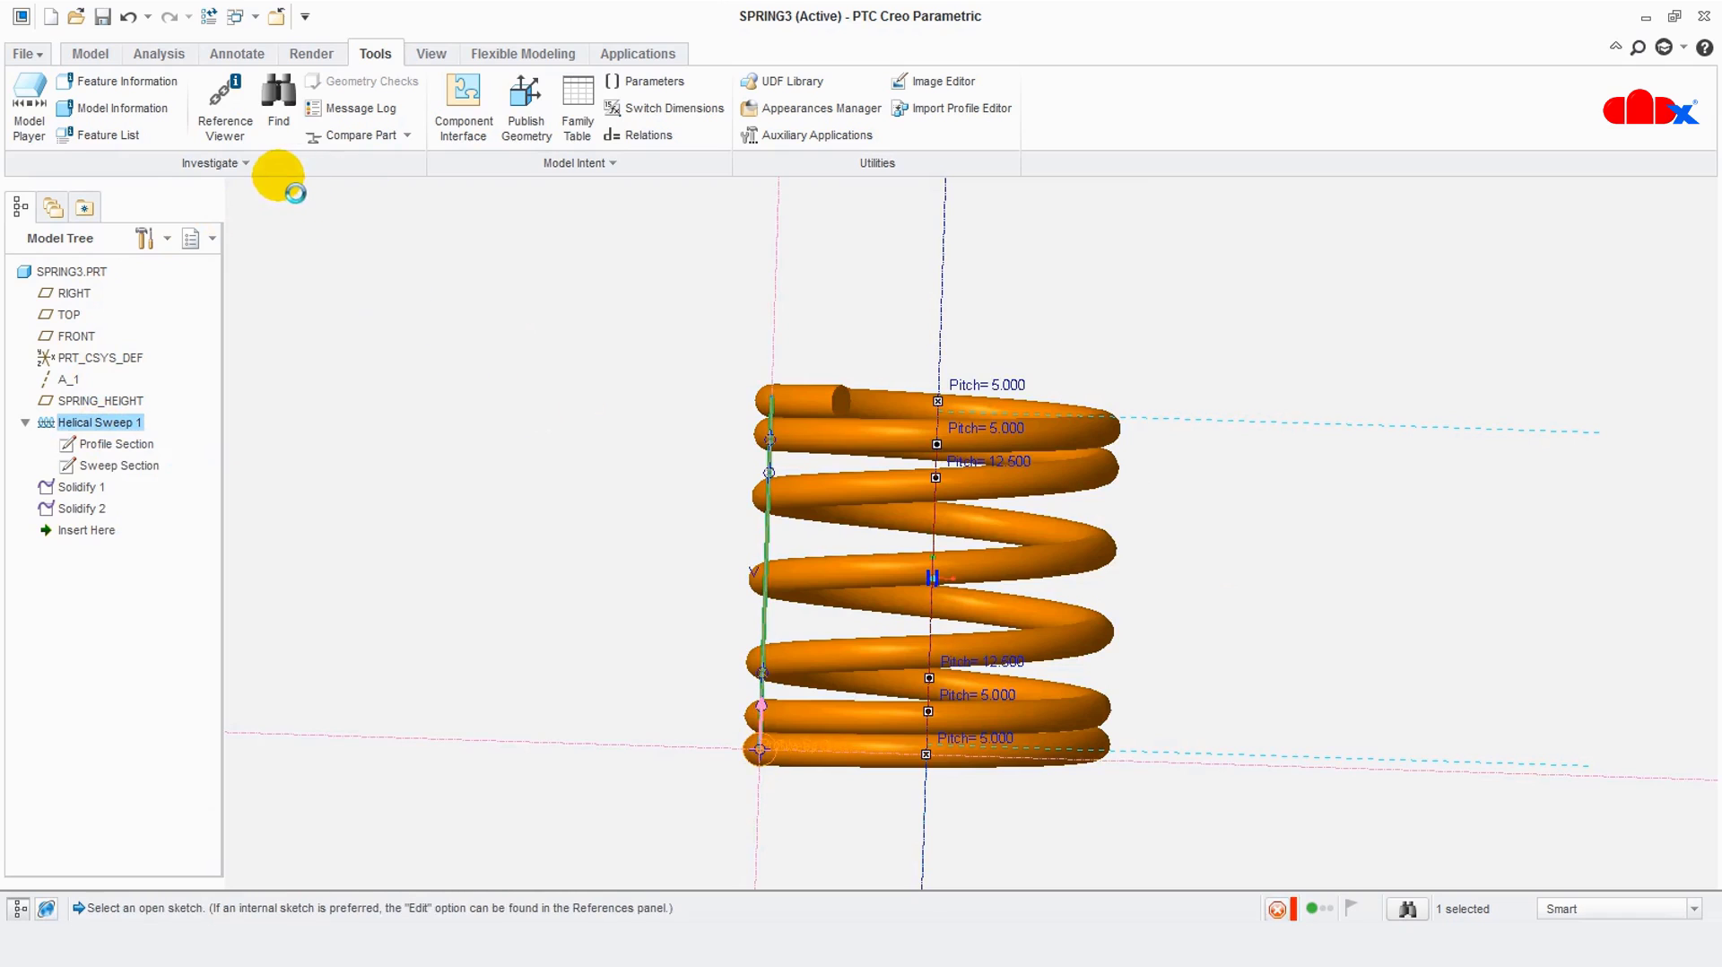
left_click(178, 164)
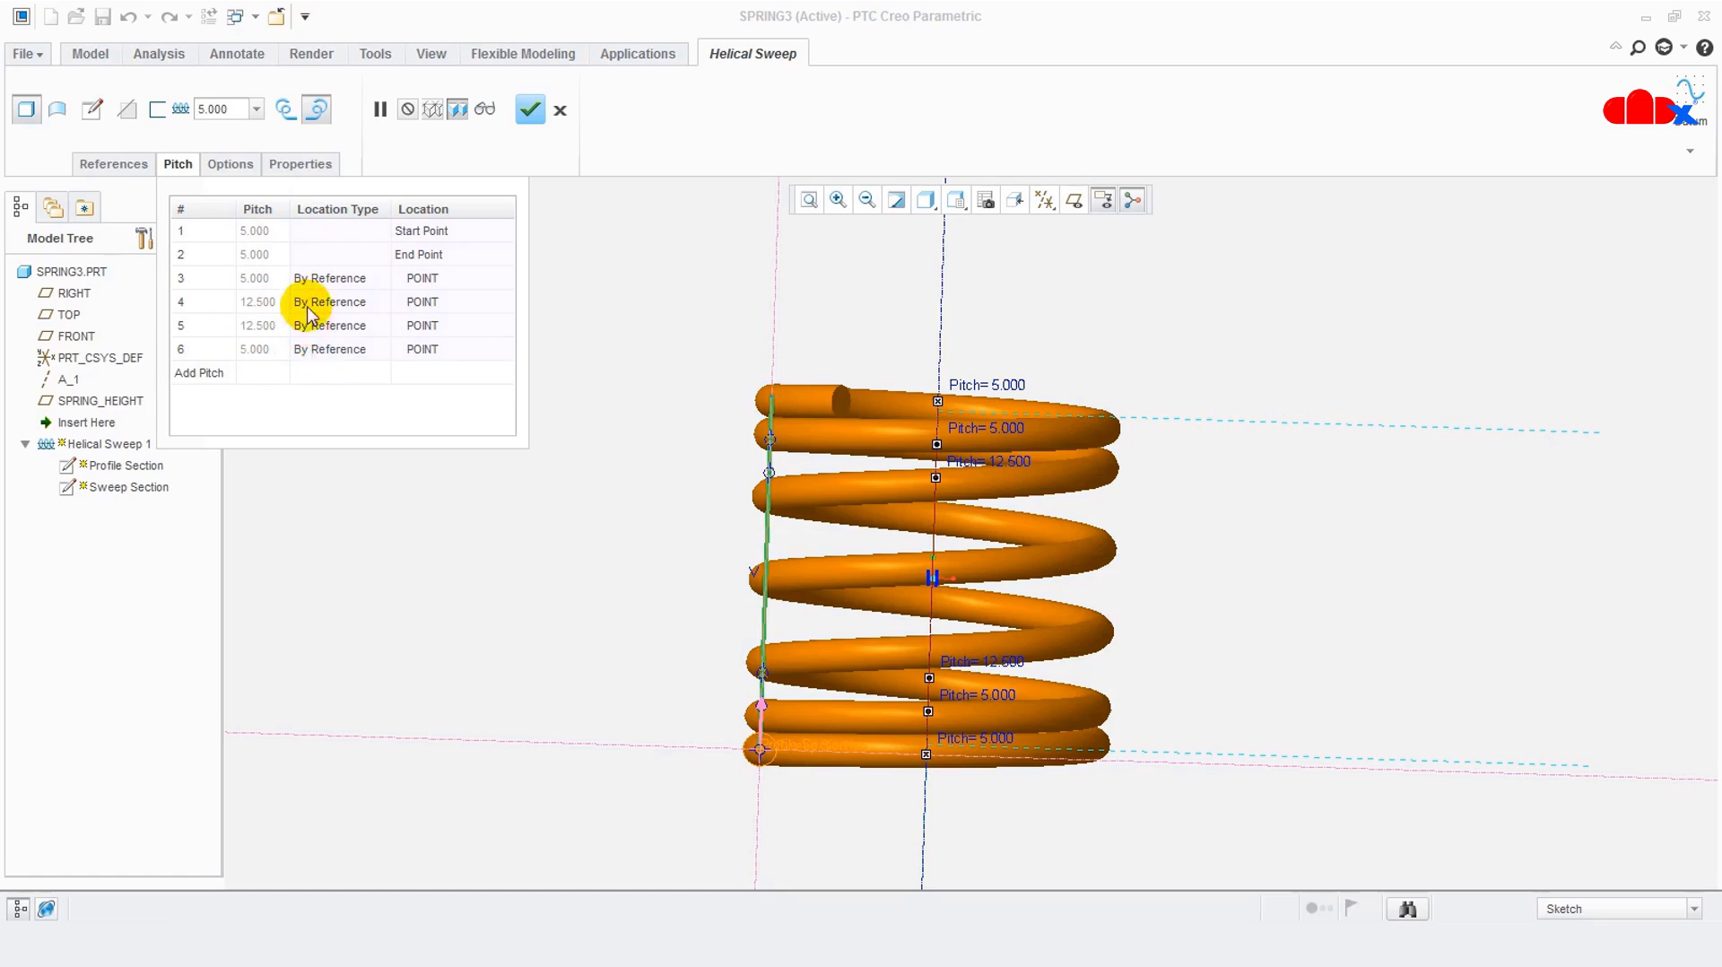
left_click(174, 165)
left_click(530, 109)
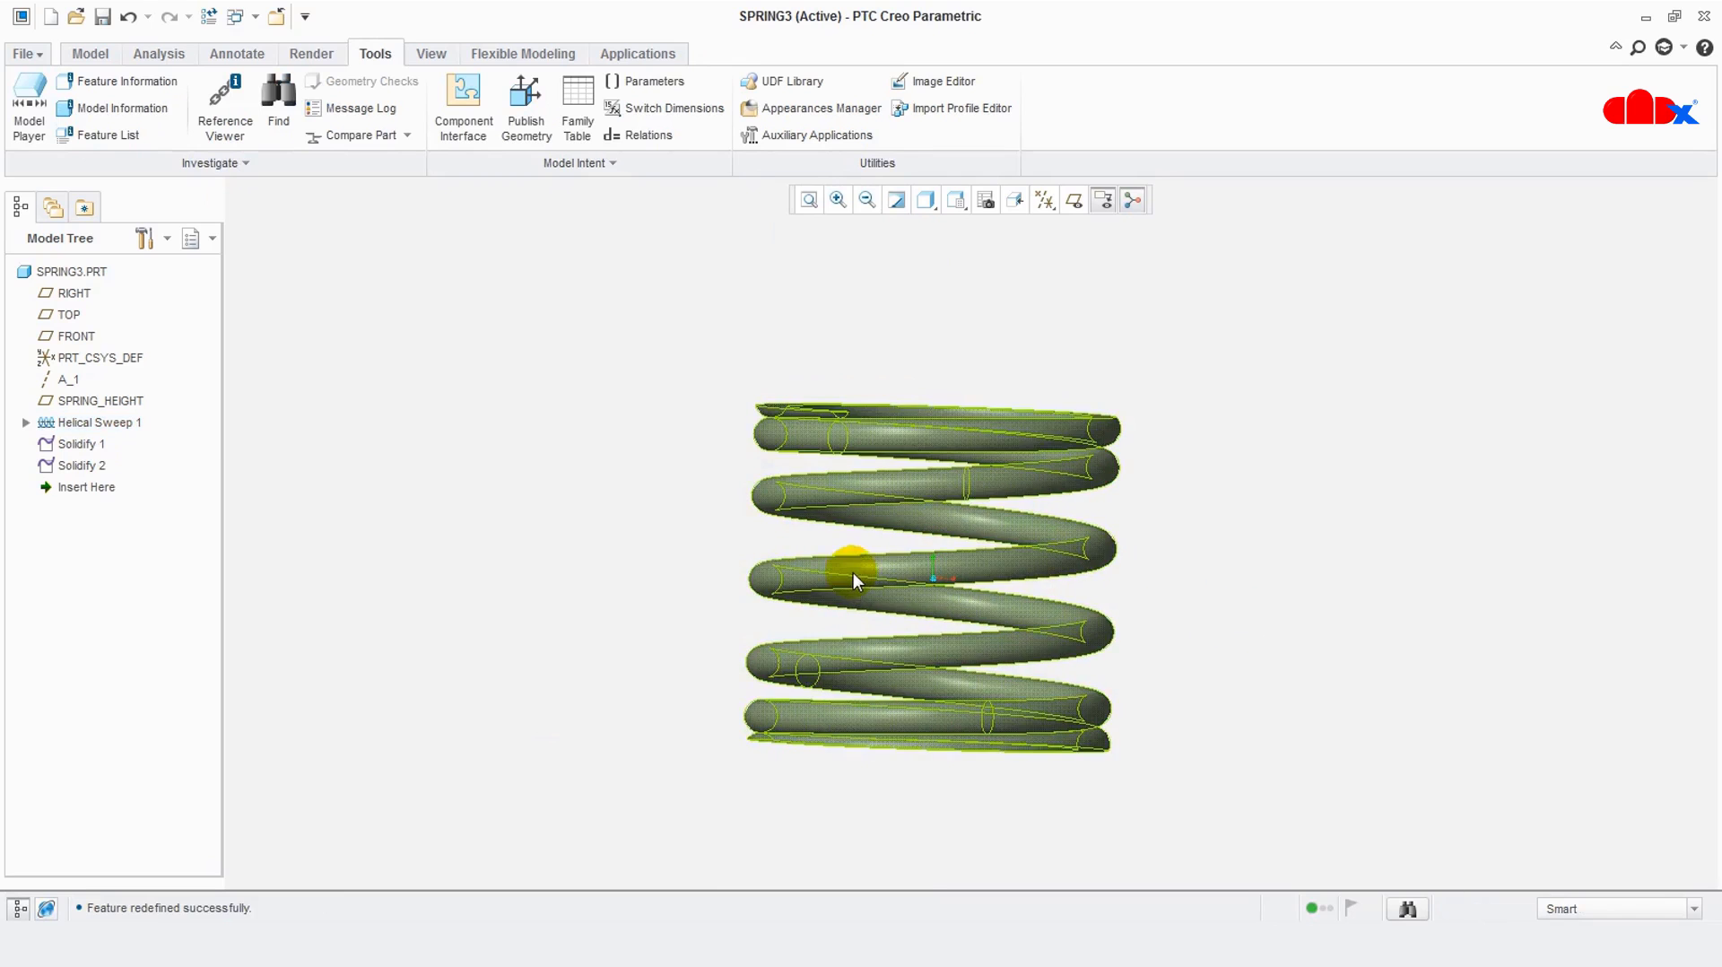
Set the SPRING_HEIGHT plane's offset to 200 and regenerate the part
double_click(853, 572)
left_click(115, 403)
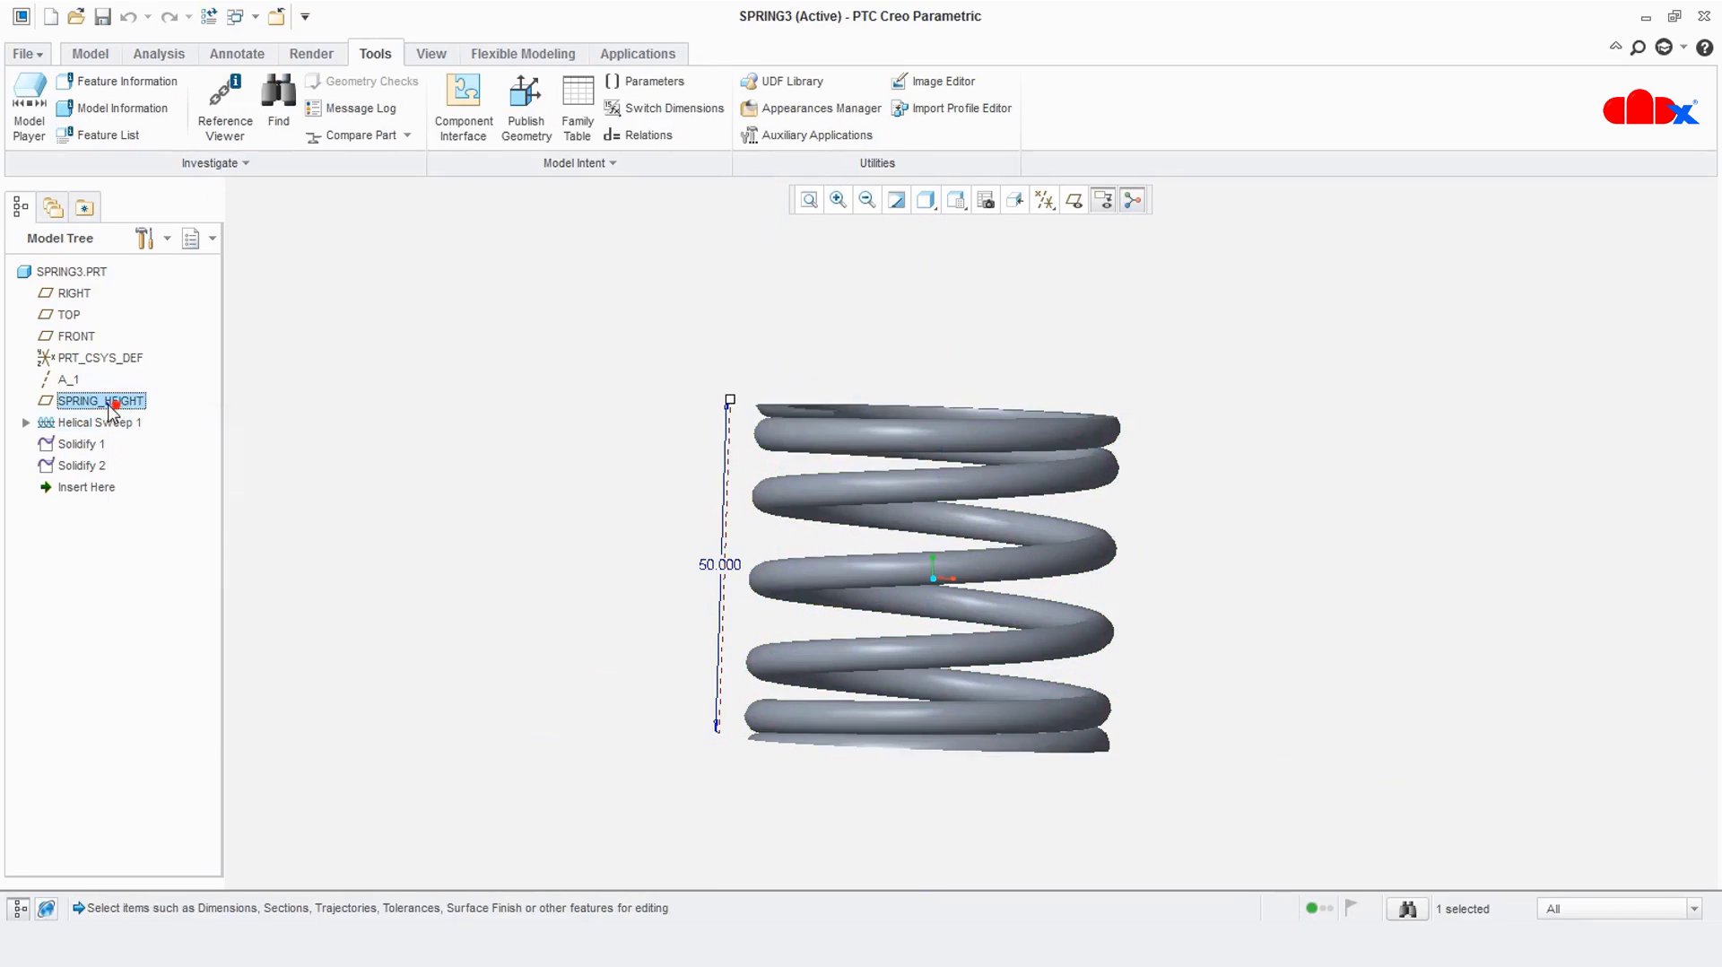
right_click(115, 403)
left_click(417, 529)
double_click(716, 567)
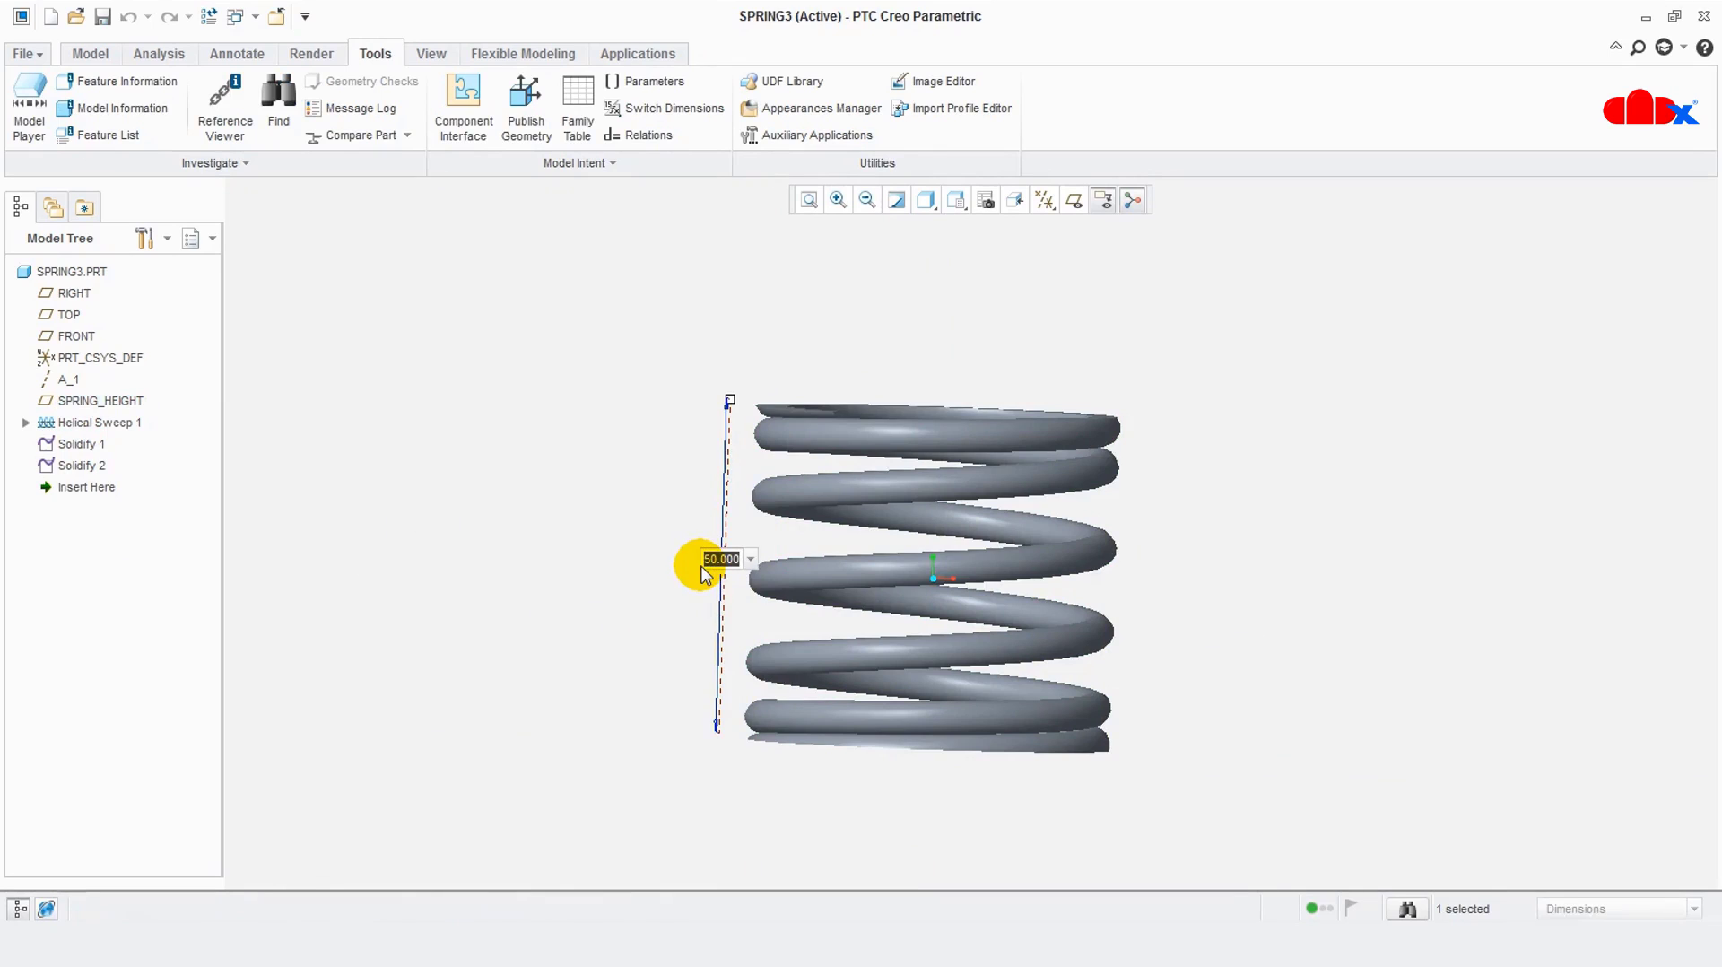
type("200")
key("Return")
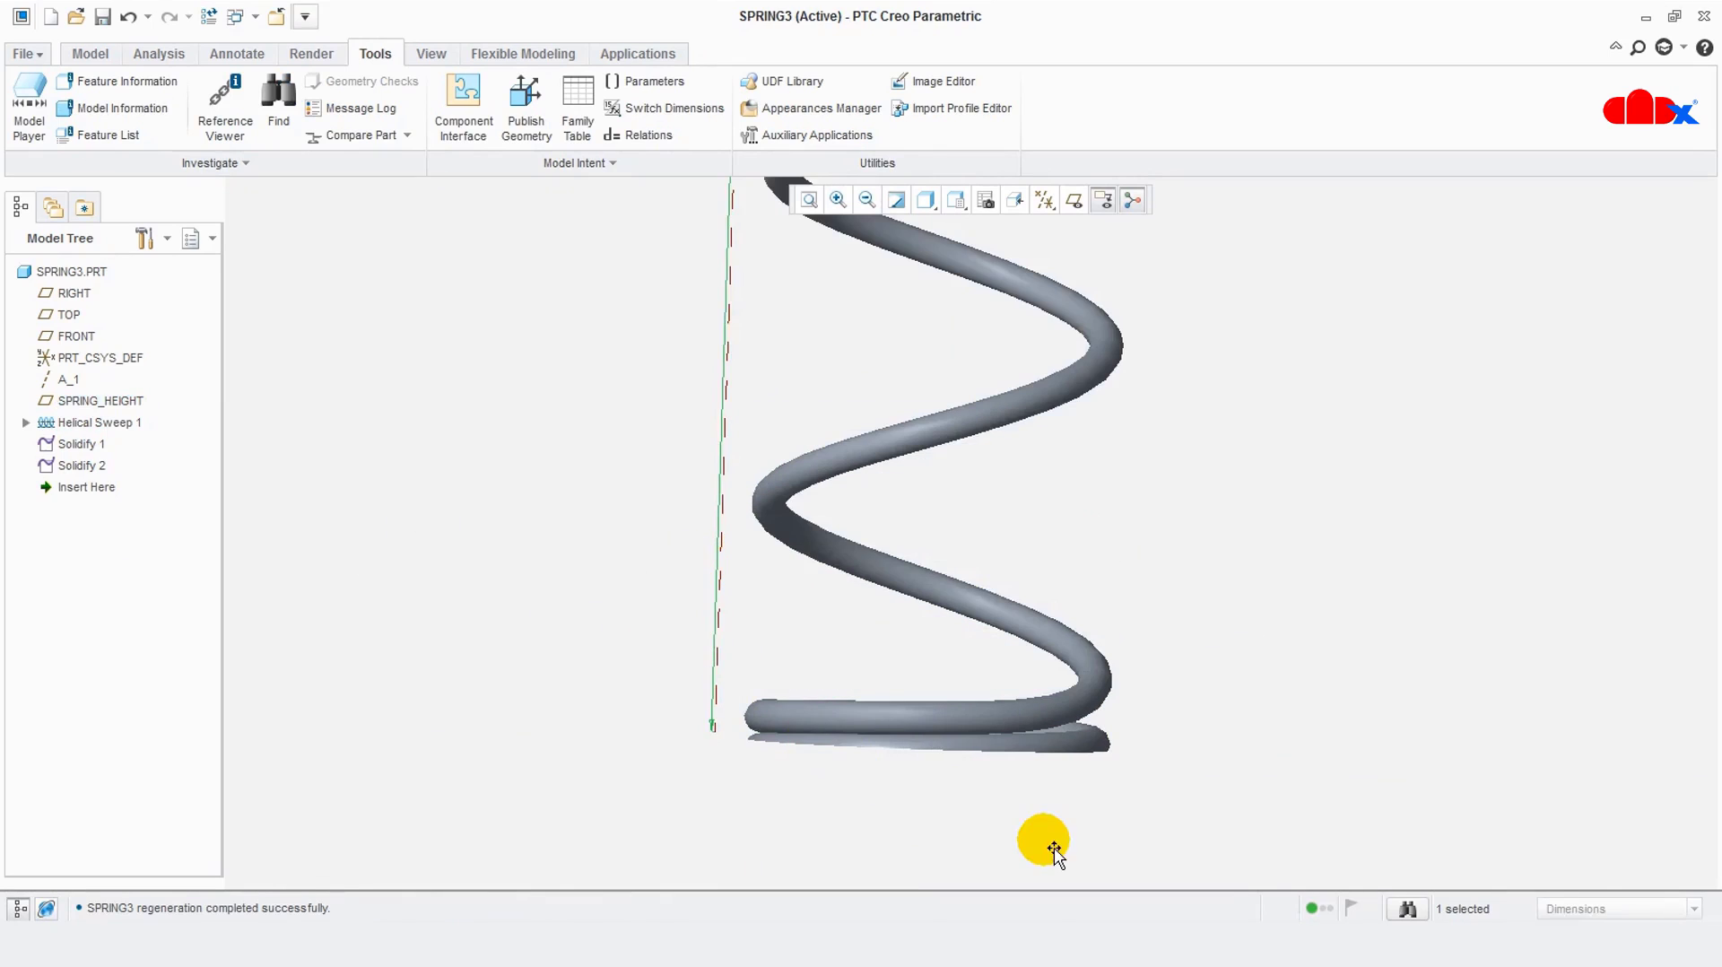
scroll(1047, 831, "up", 3)
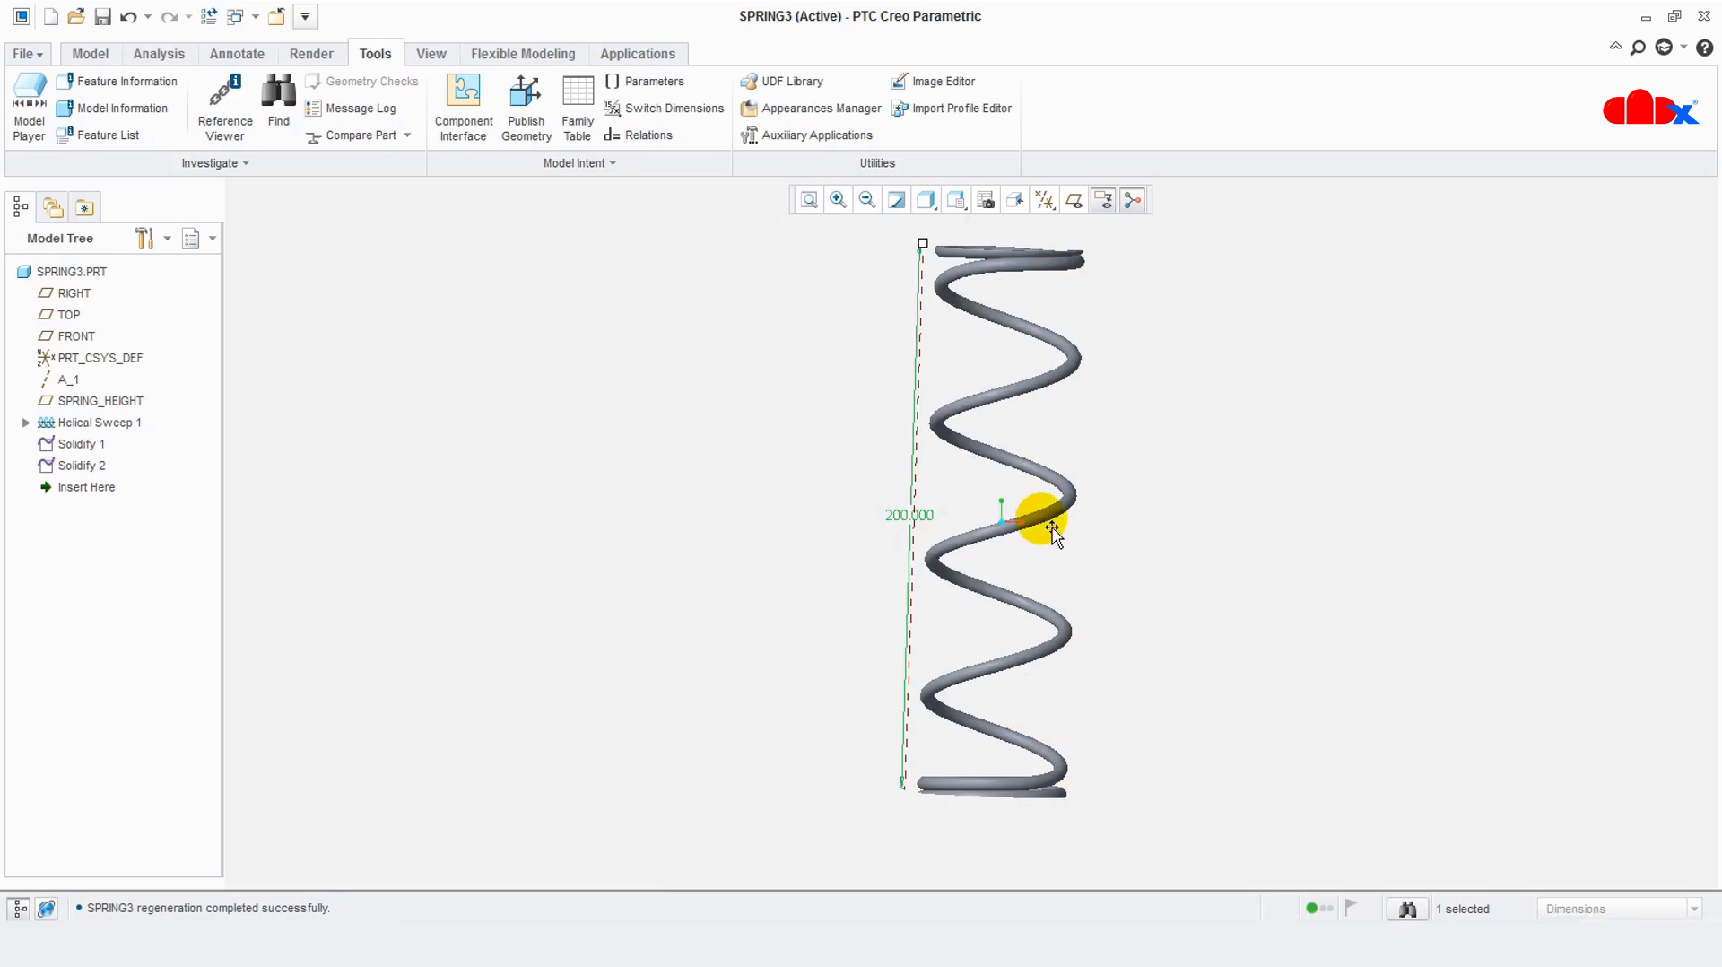
left_click(209, 16)
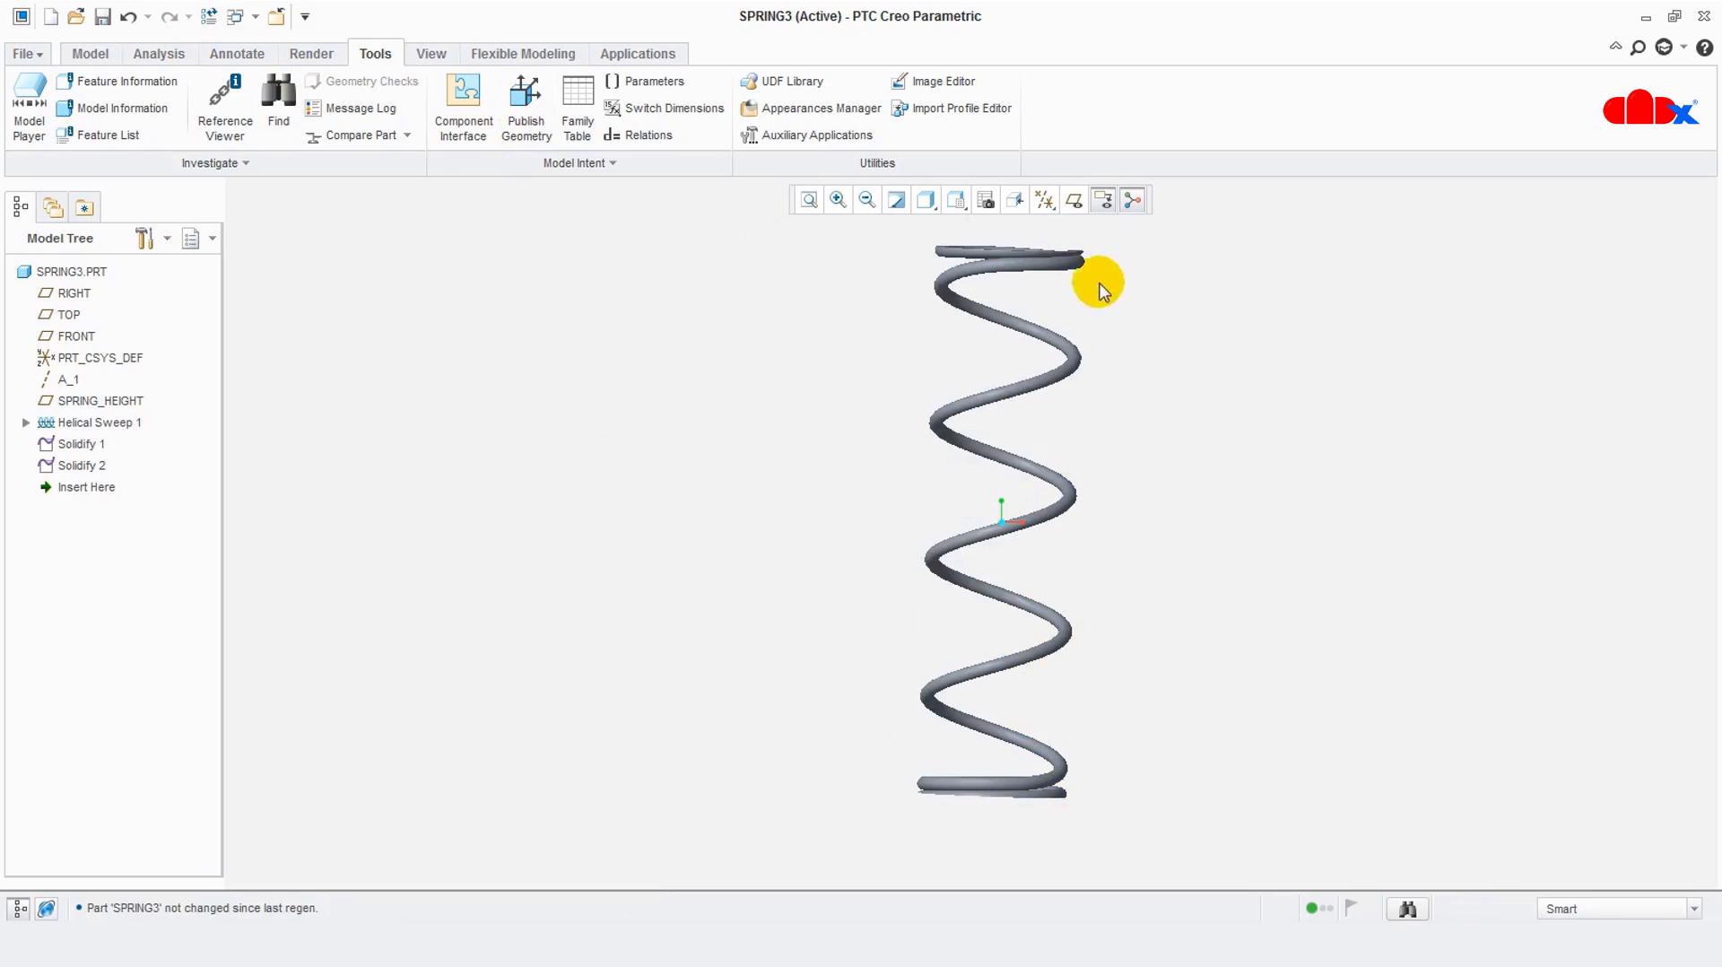
Inspect the taller spring and check the pitch table in Helical Sweep 1's definition again, accepting the feature
left_click(1046, 505)
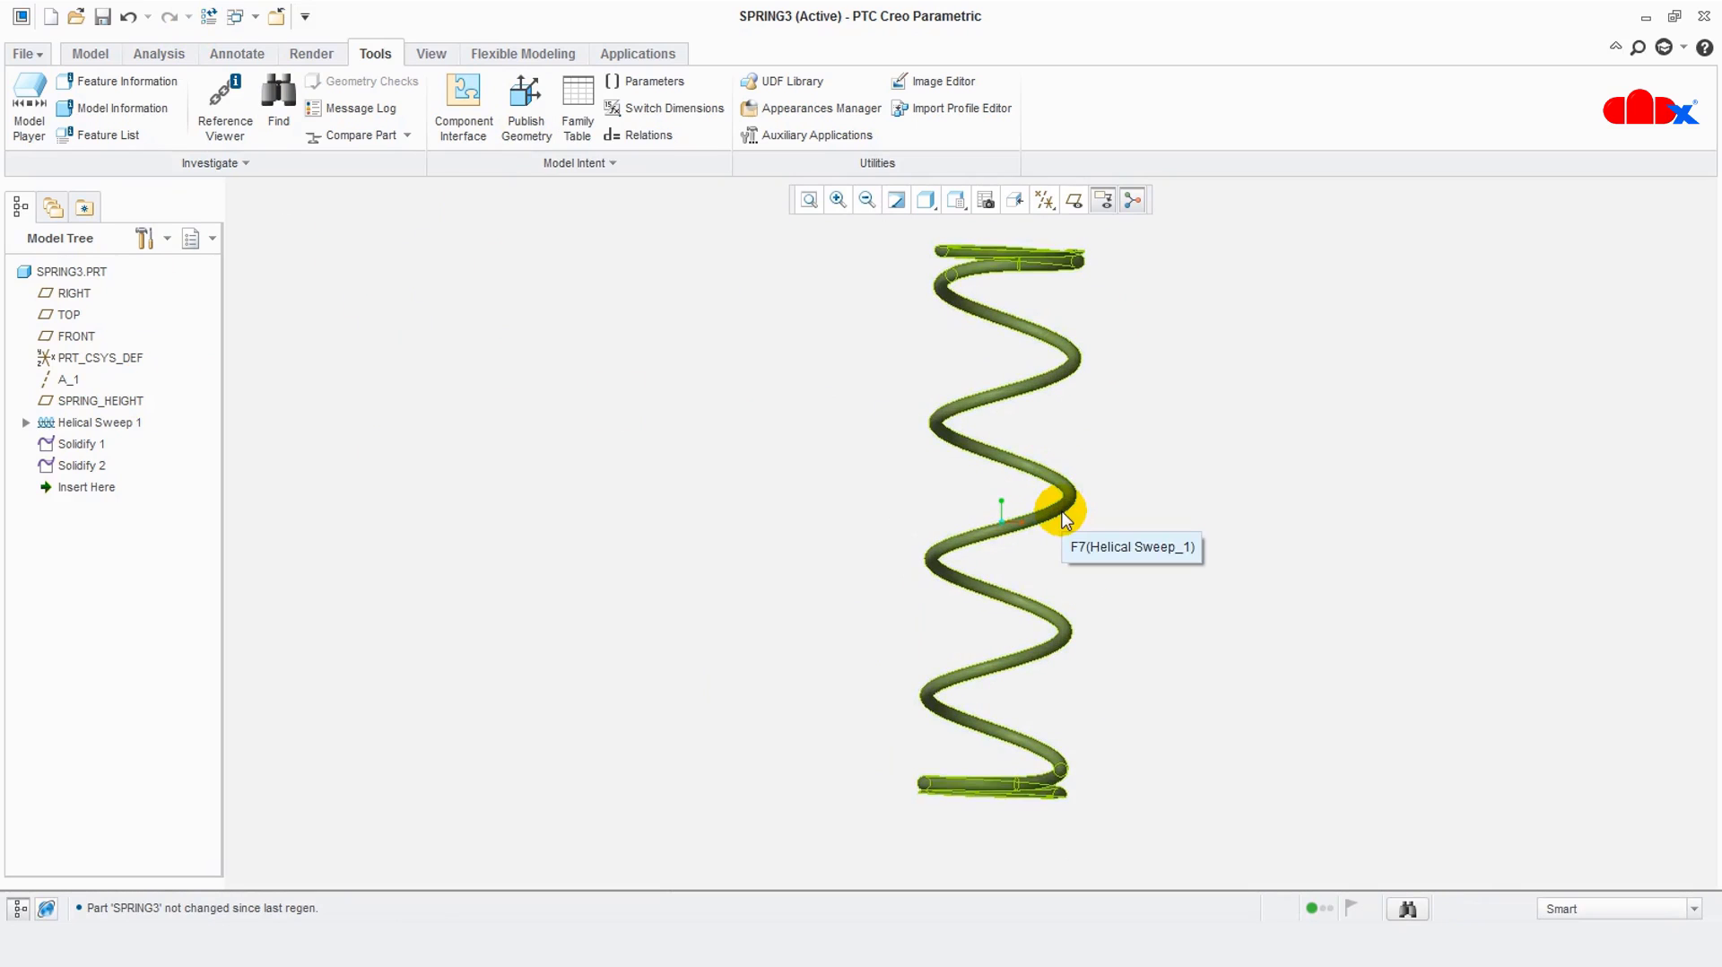
left_click(788, 640)
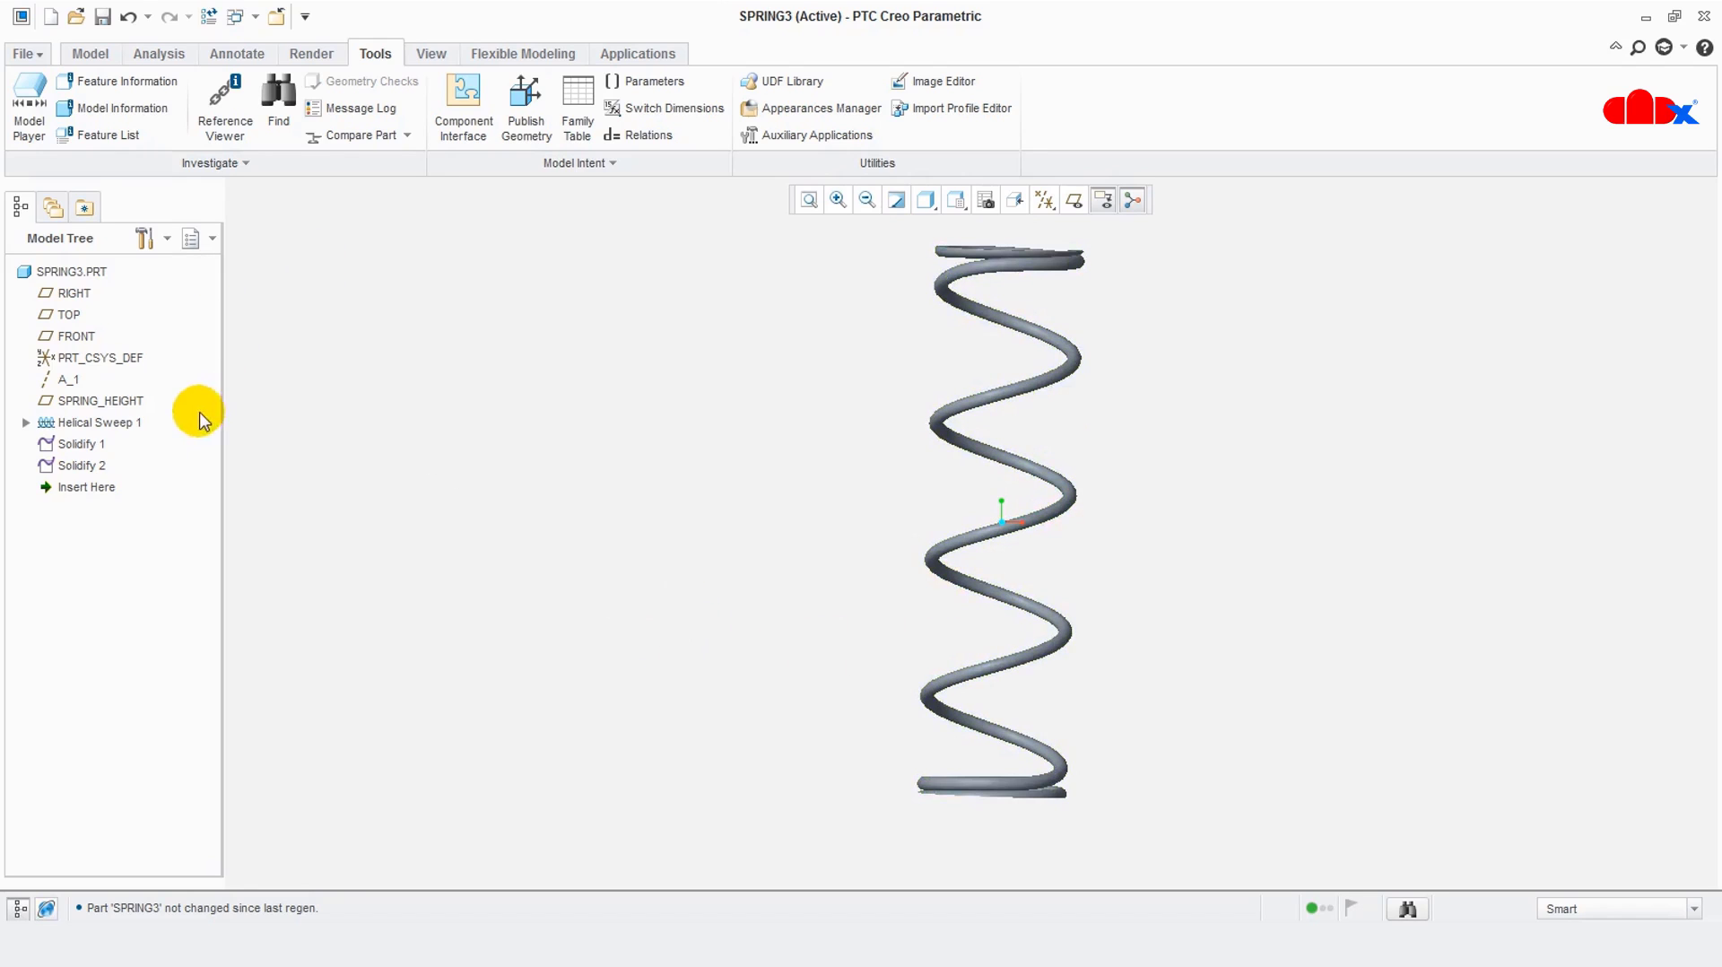
right_click(79, 444)
key("Escape")
right_click(99, 428)
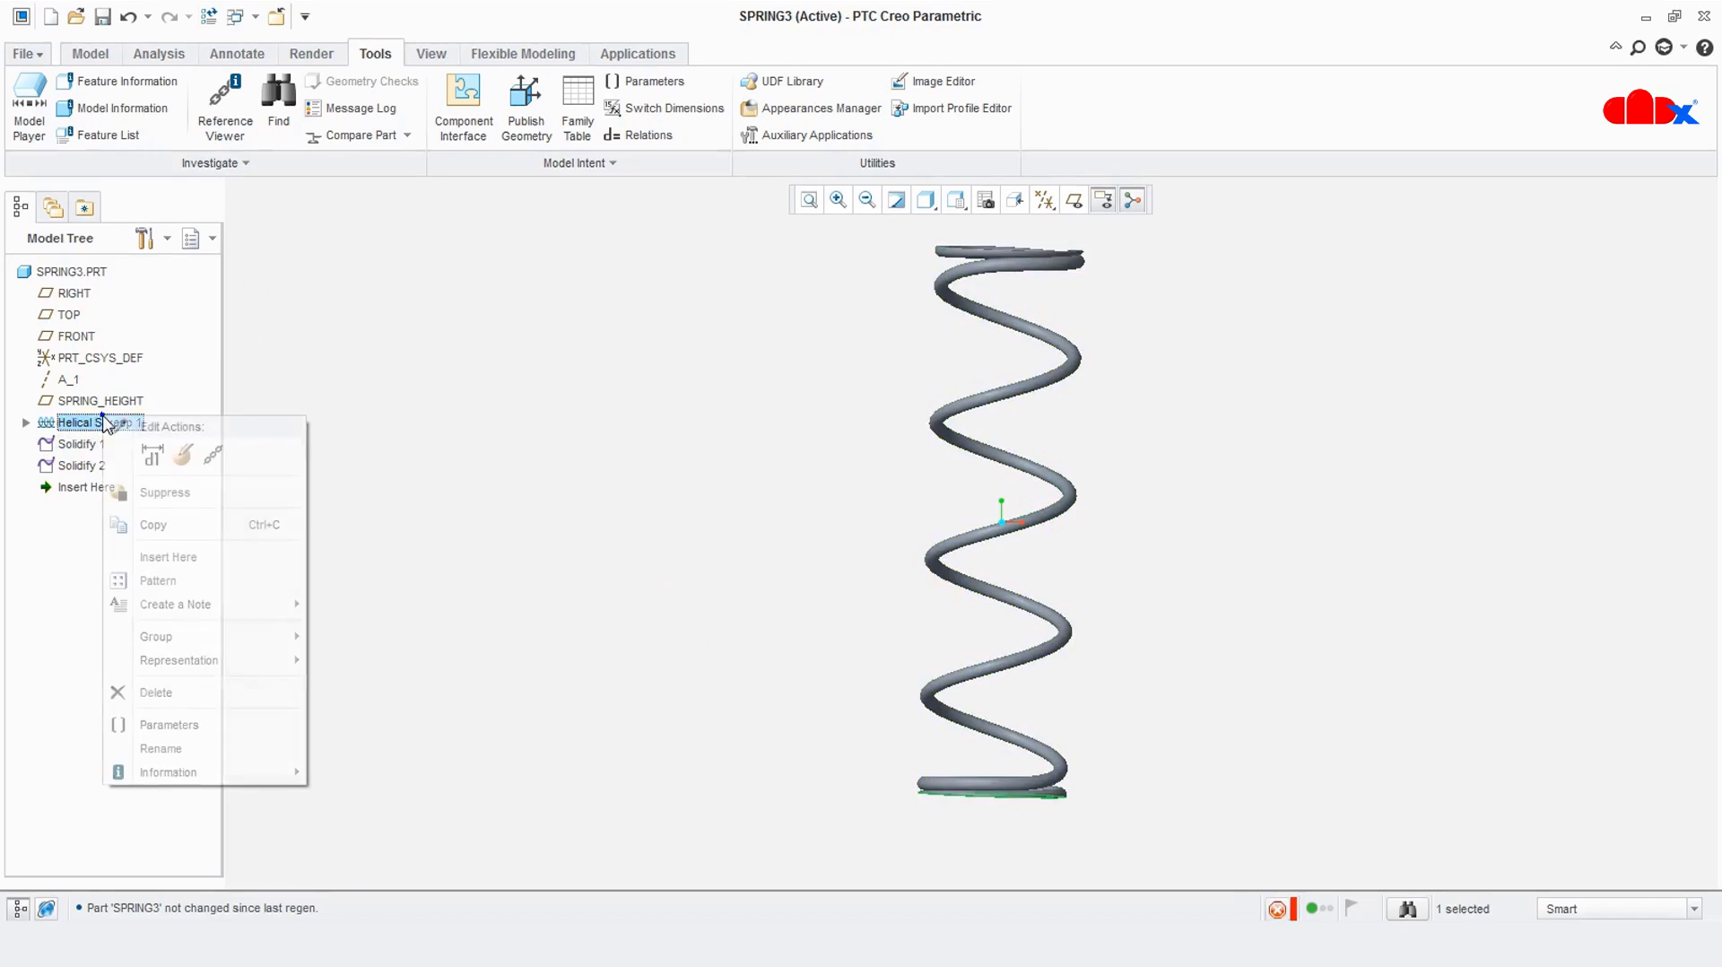
left_click(146, 450)
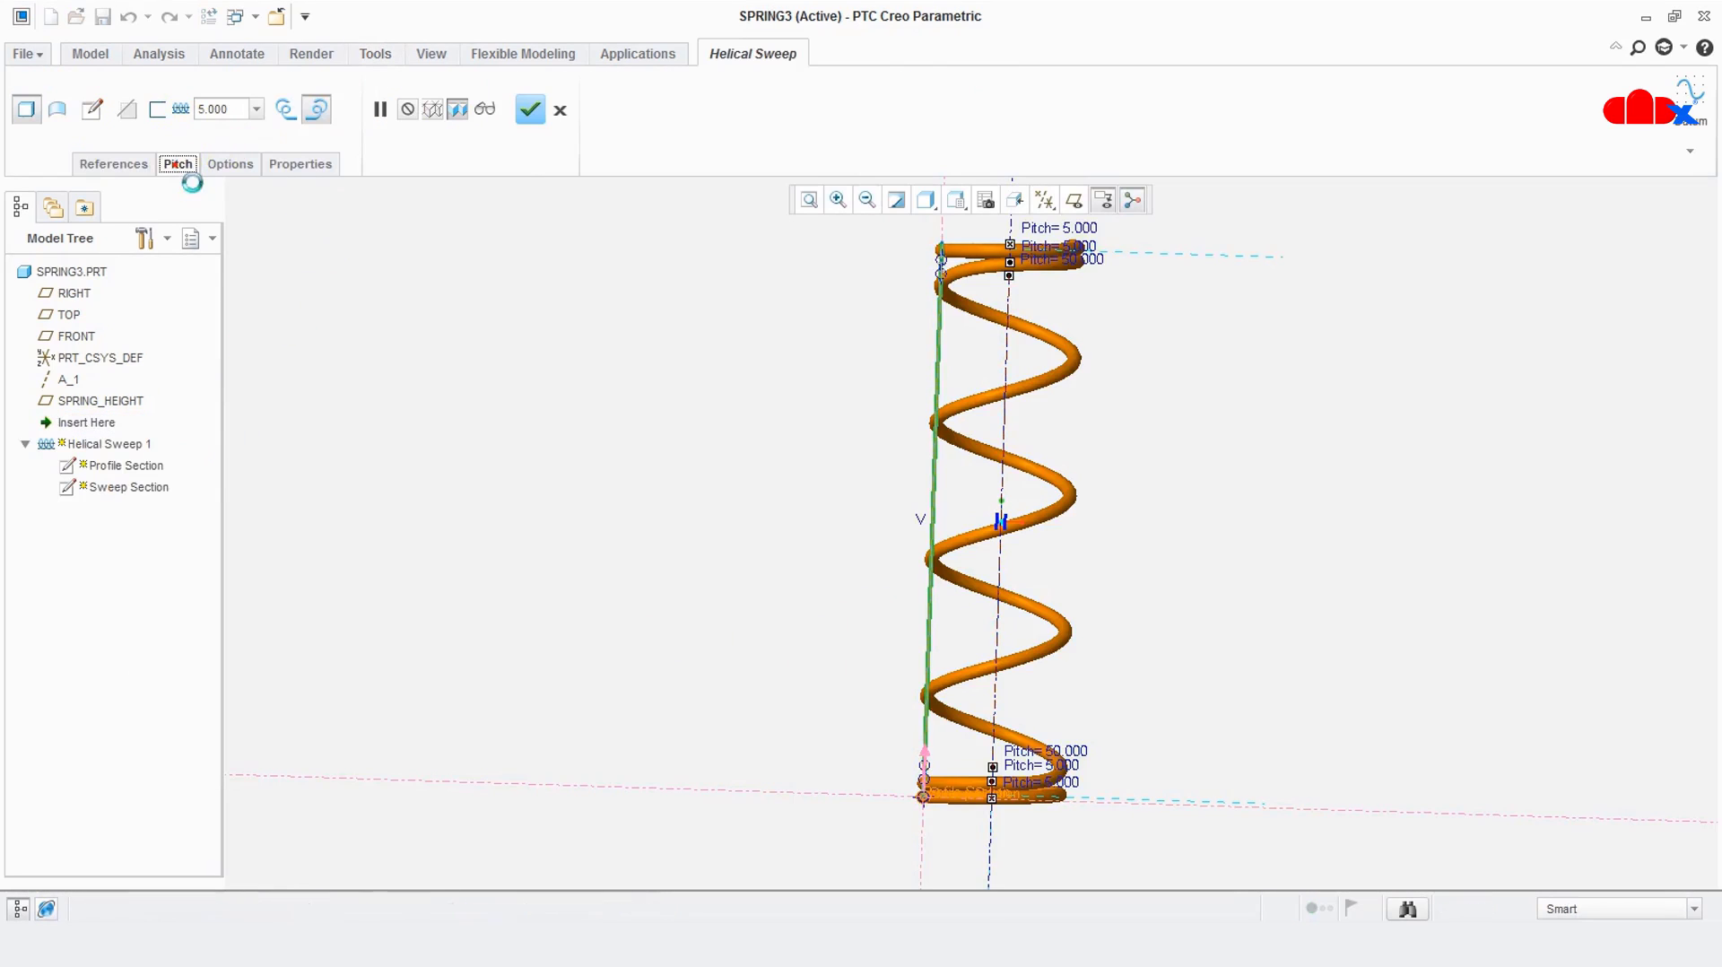
left_click(178, 164)
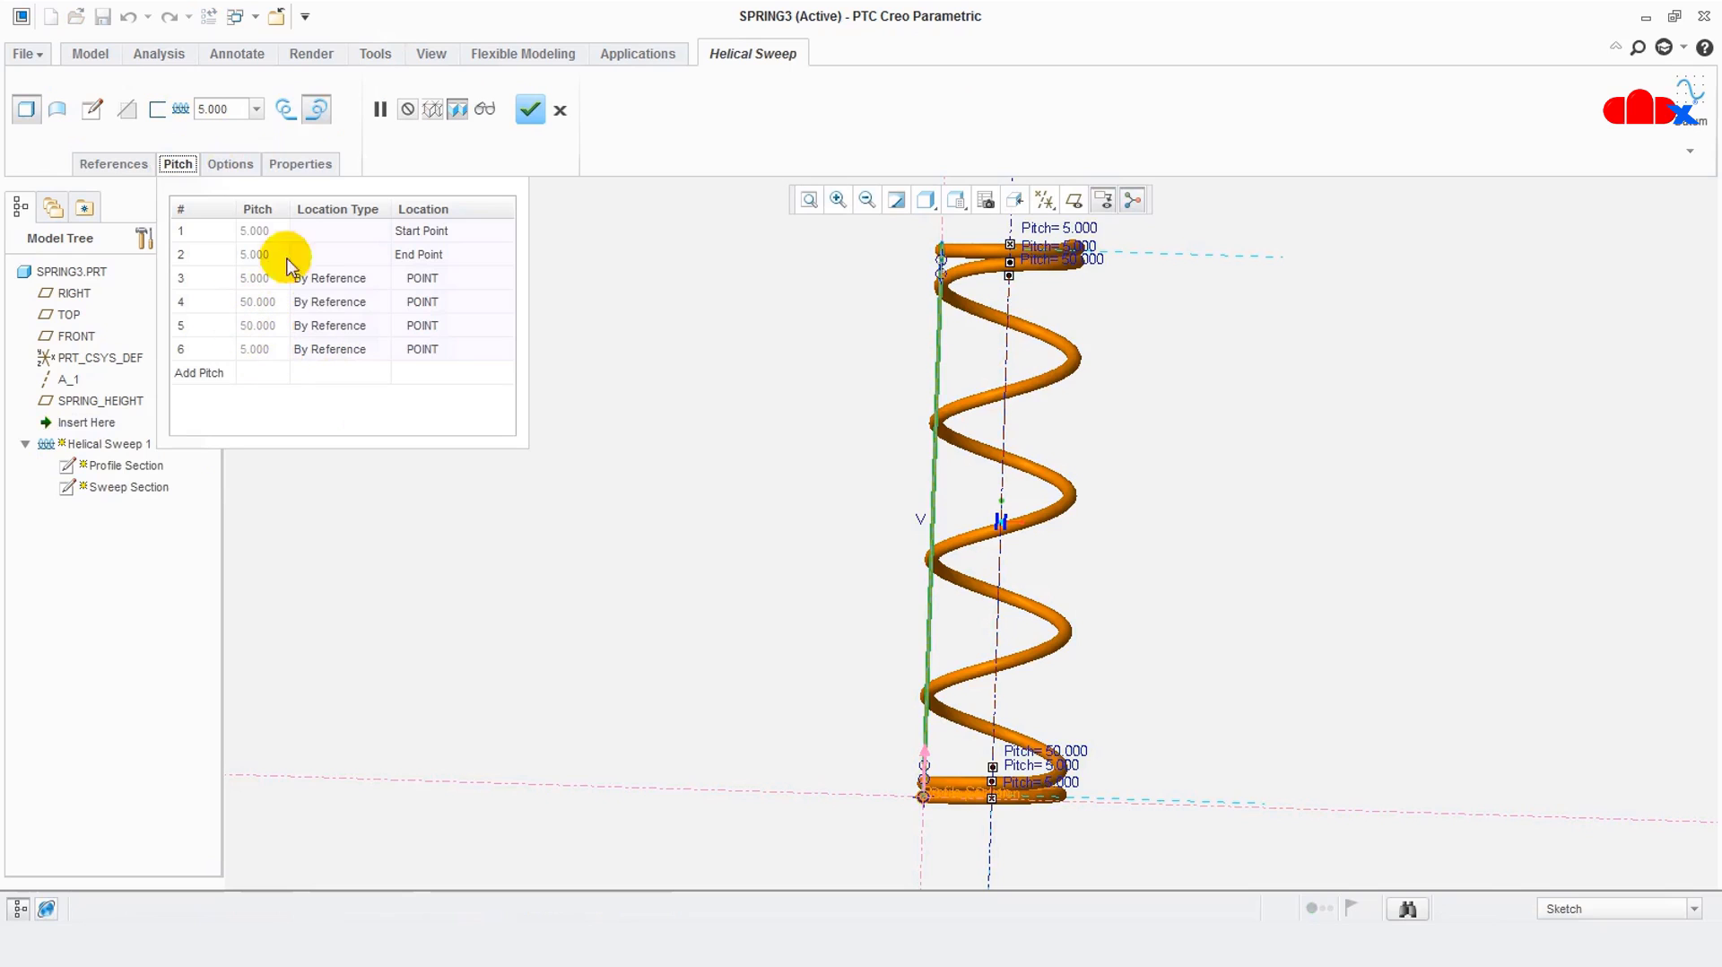
left_click(545, 114)
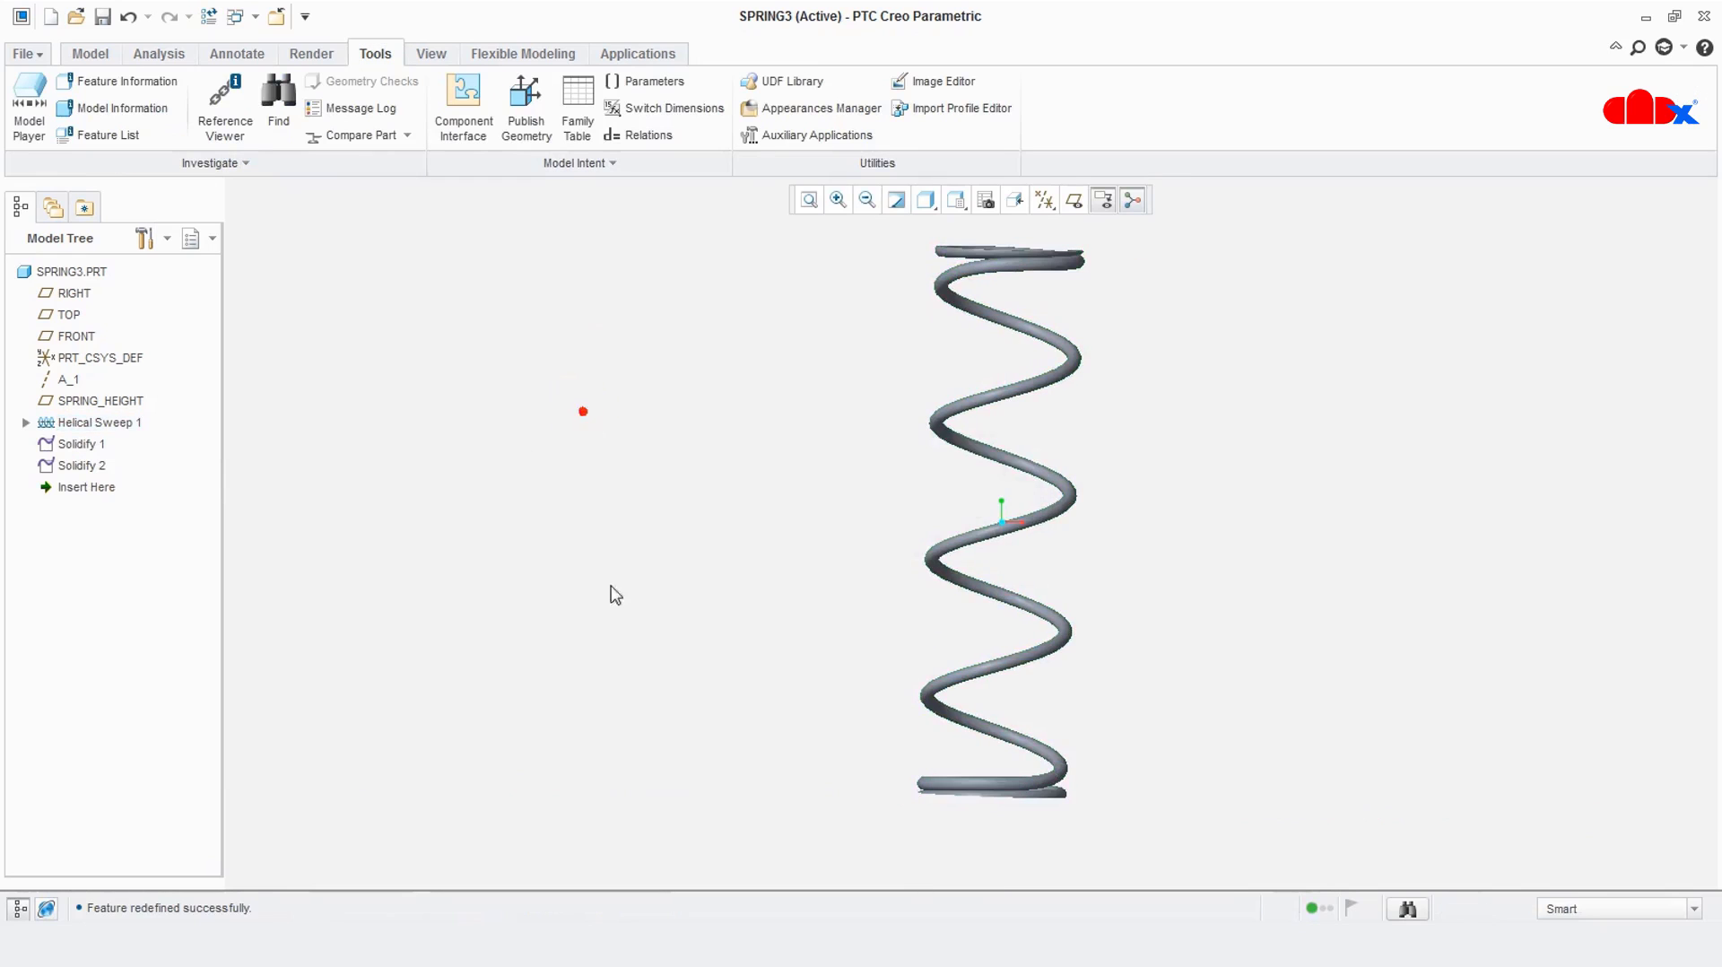
Set the SPRING_HEIGHT plane's offset to 100 and regenerate the part
scroll(607, 596, "up", 2)
scroll(883, 460, "down", 2)
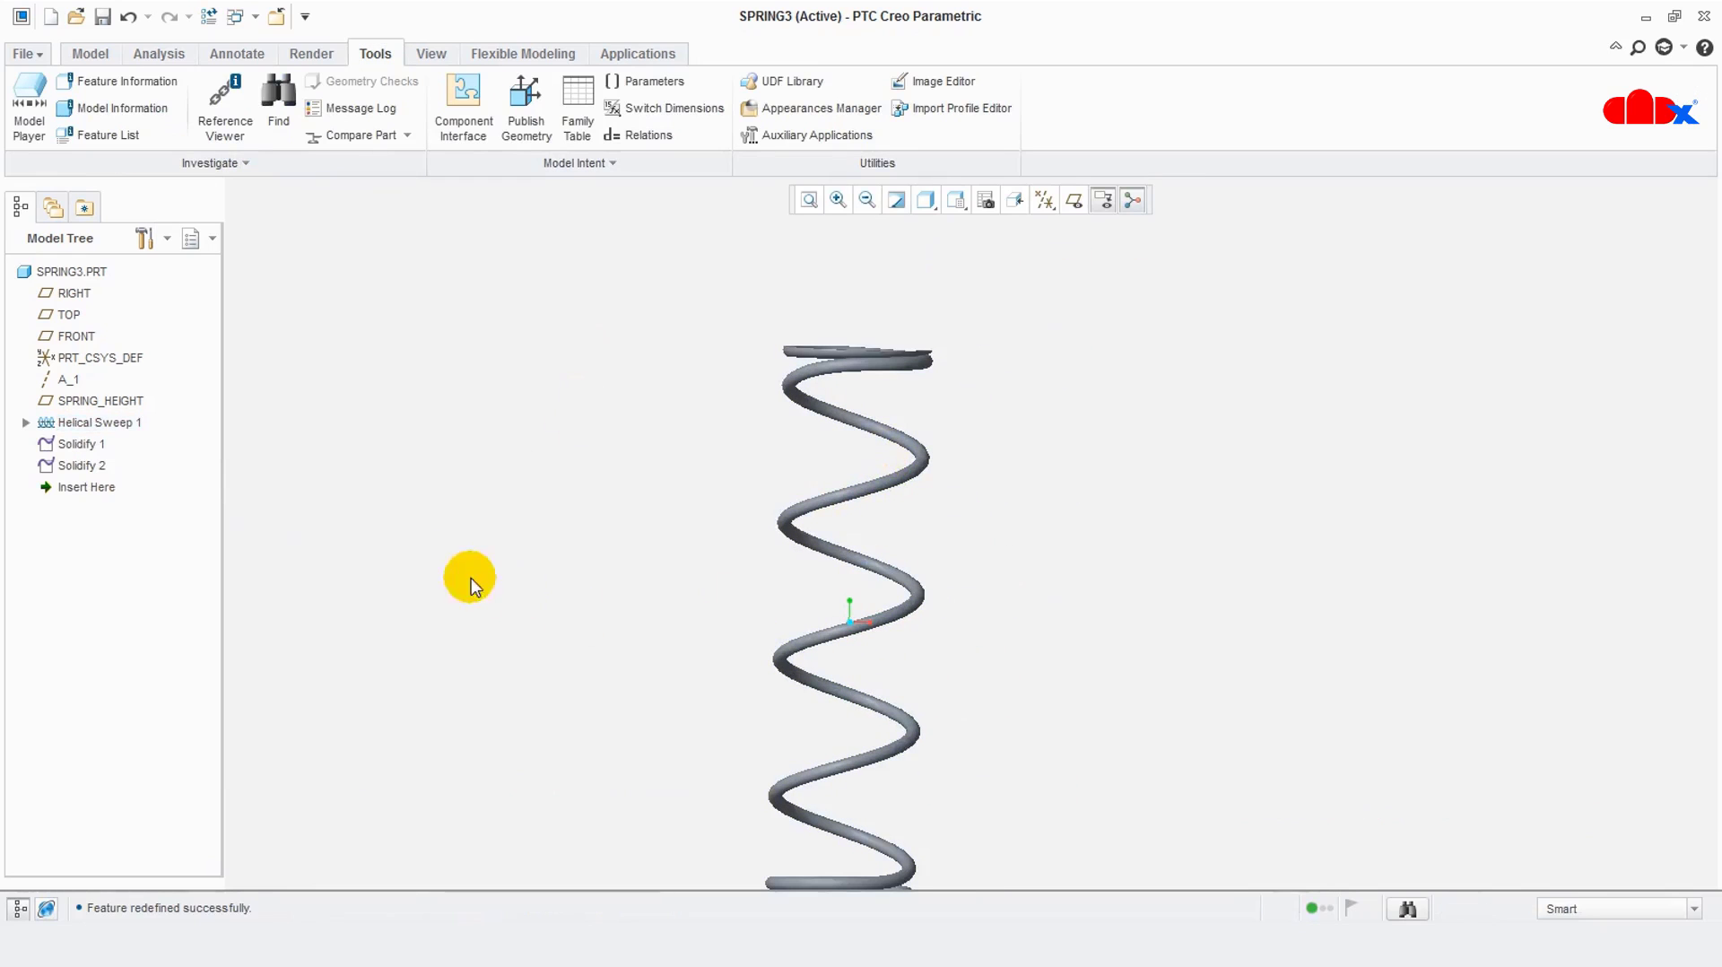
right_click(111, 428)
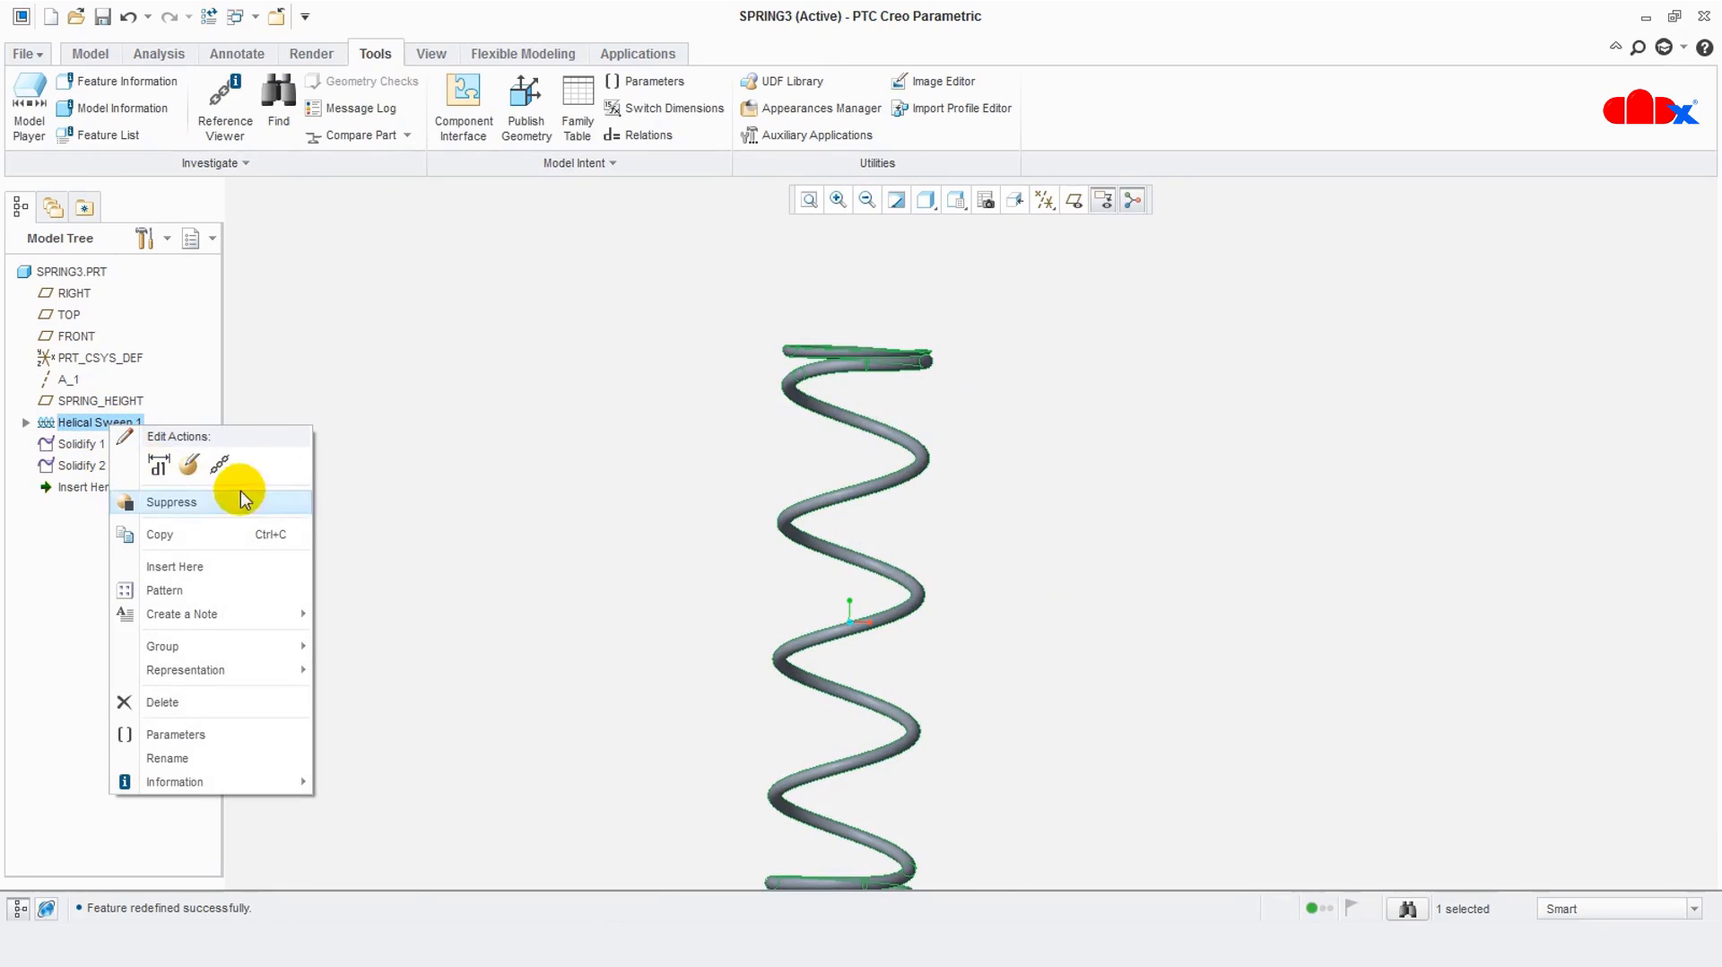
right_click(115, 401)
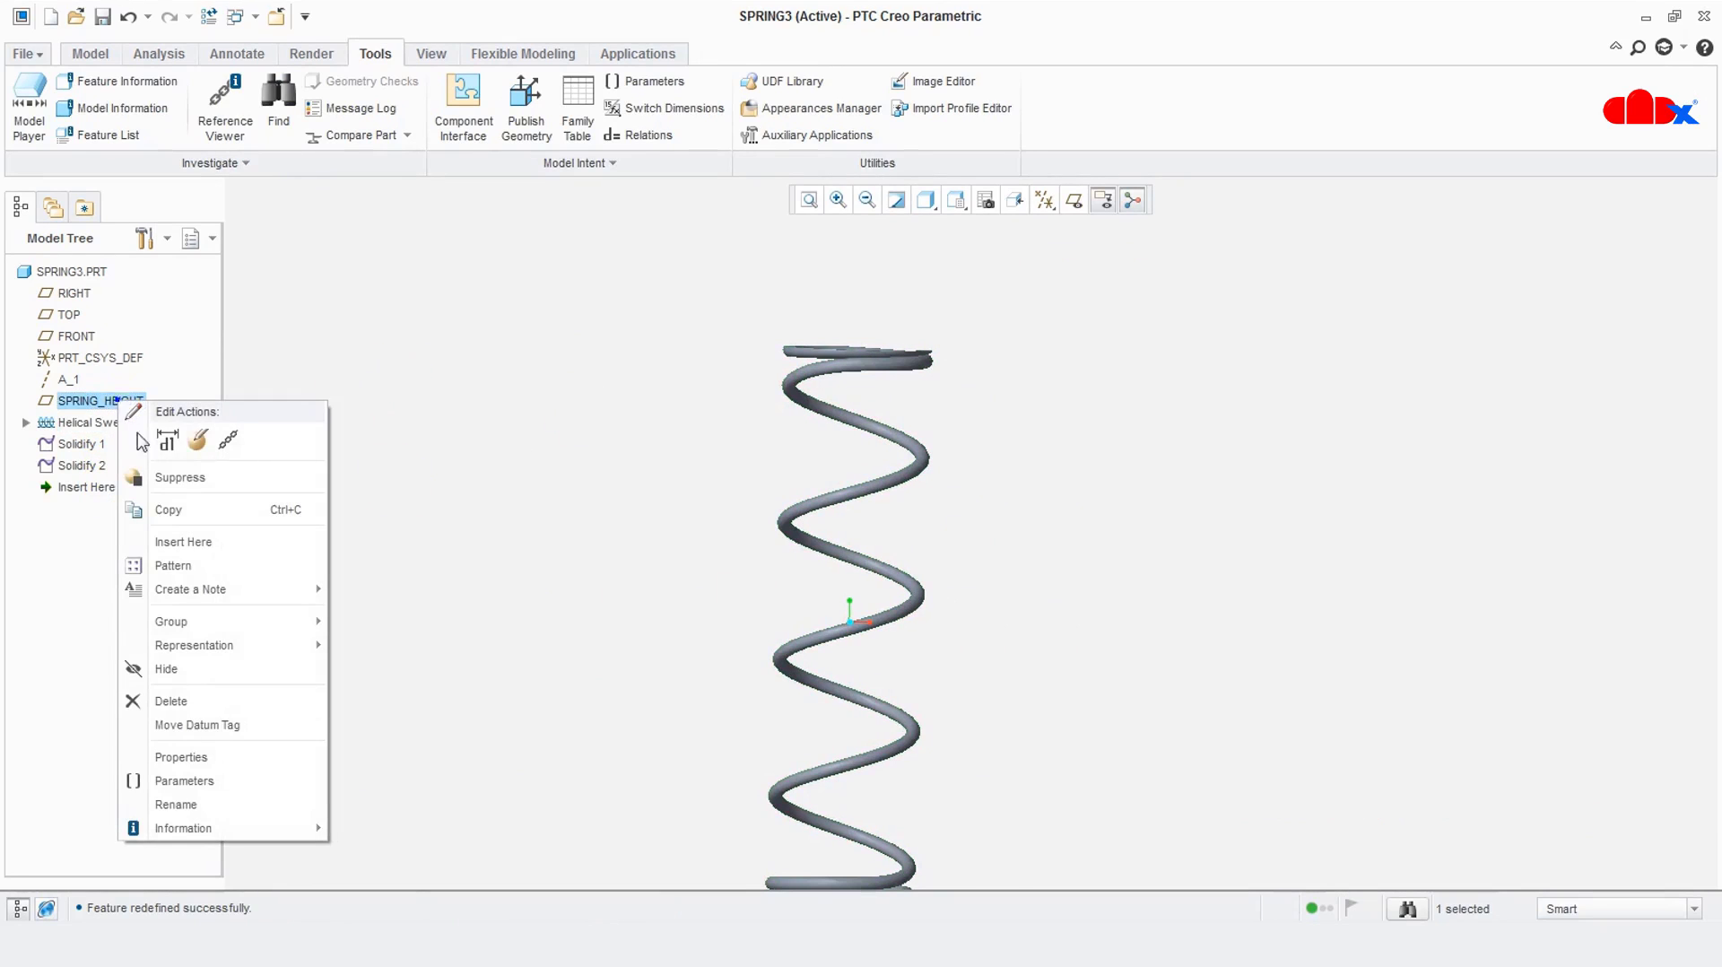
left_click(197, 444)
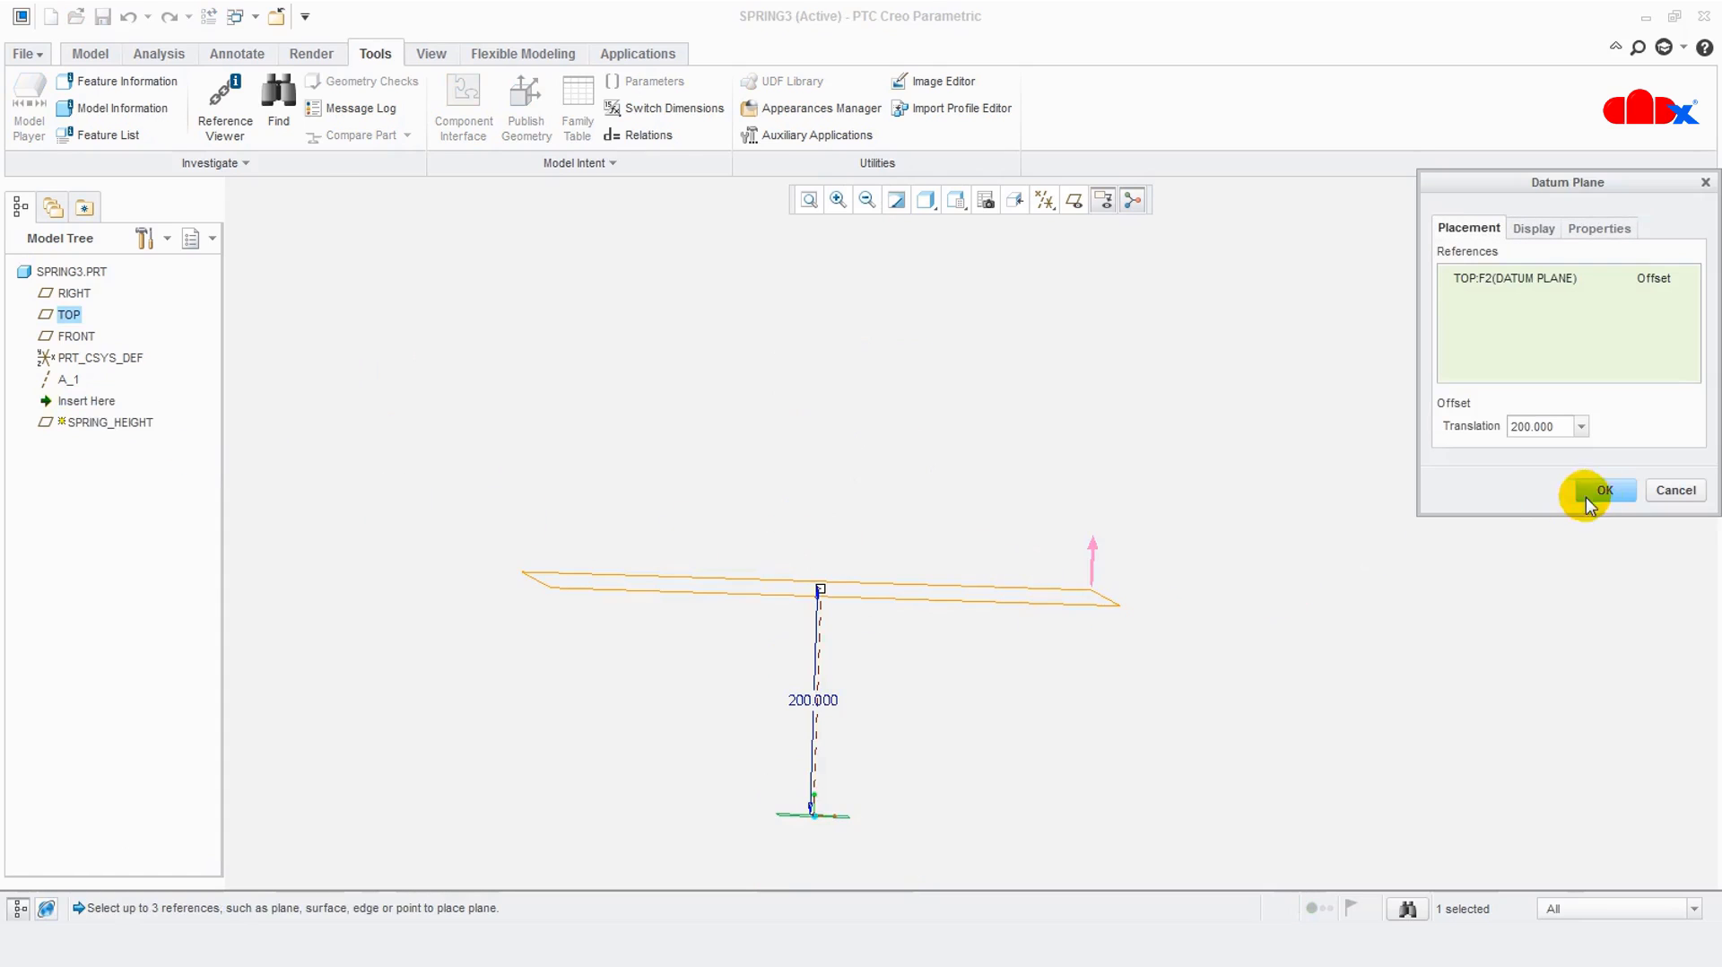
left_click(1604, 491)
right_click(127, 402)
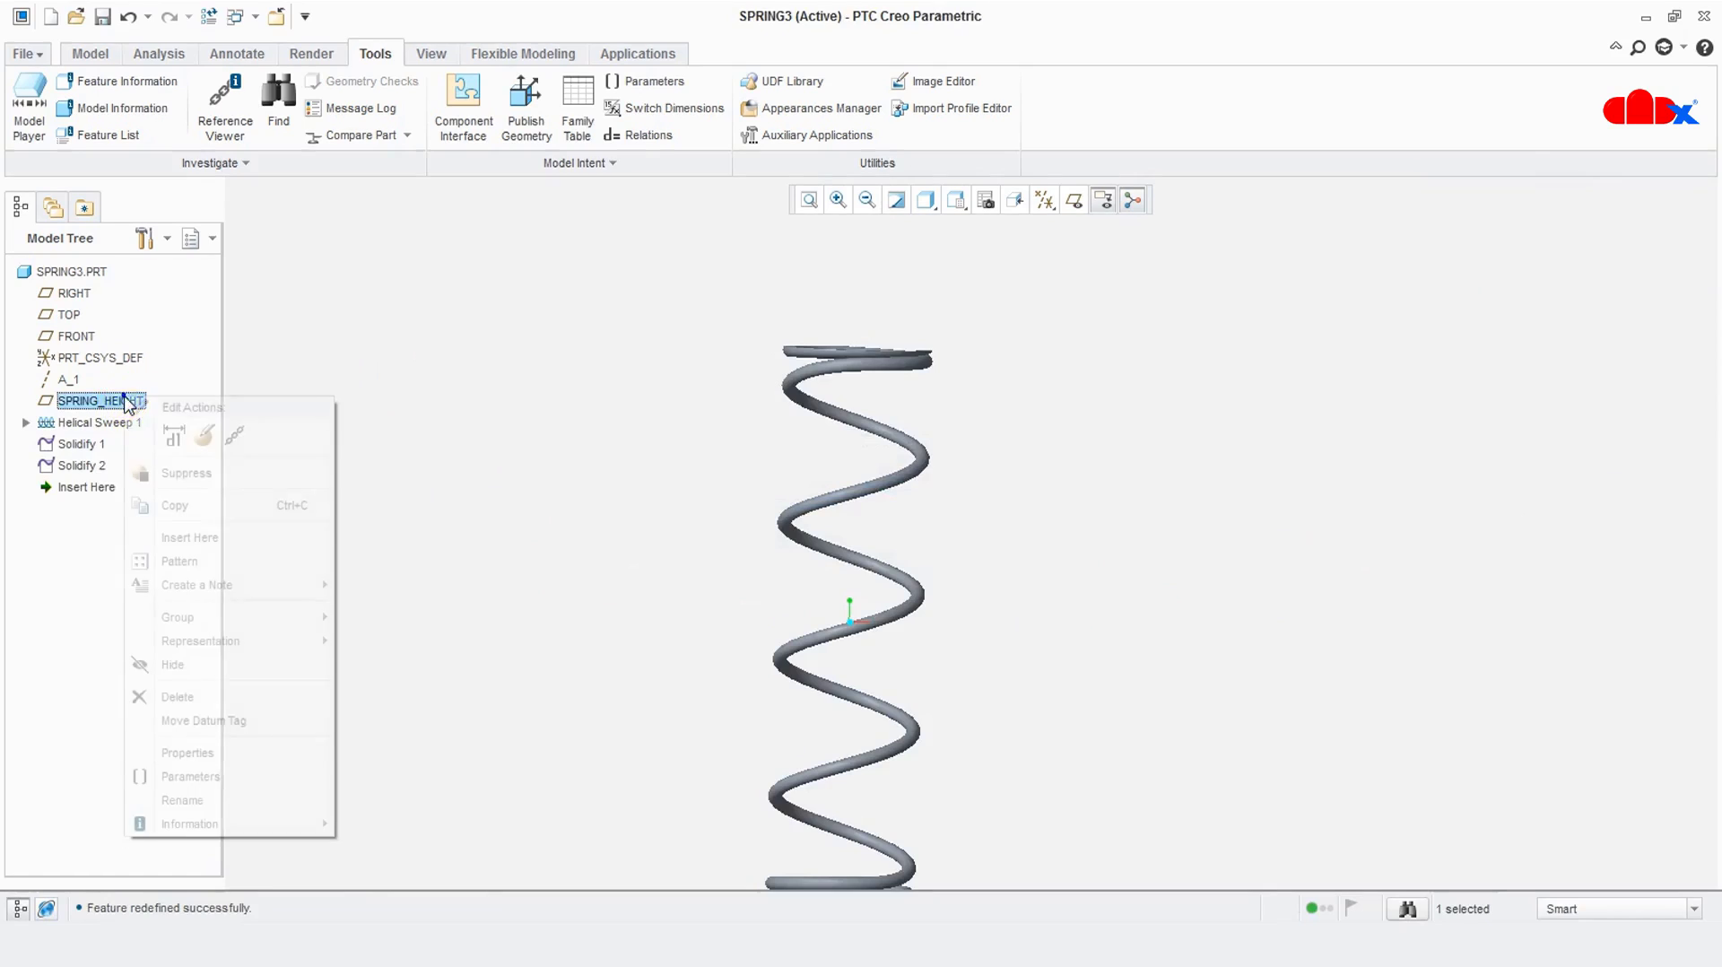
left_click(166, 435)
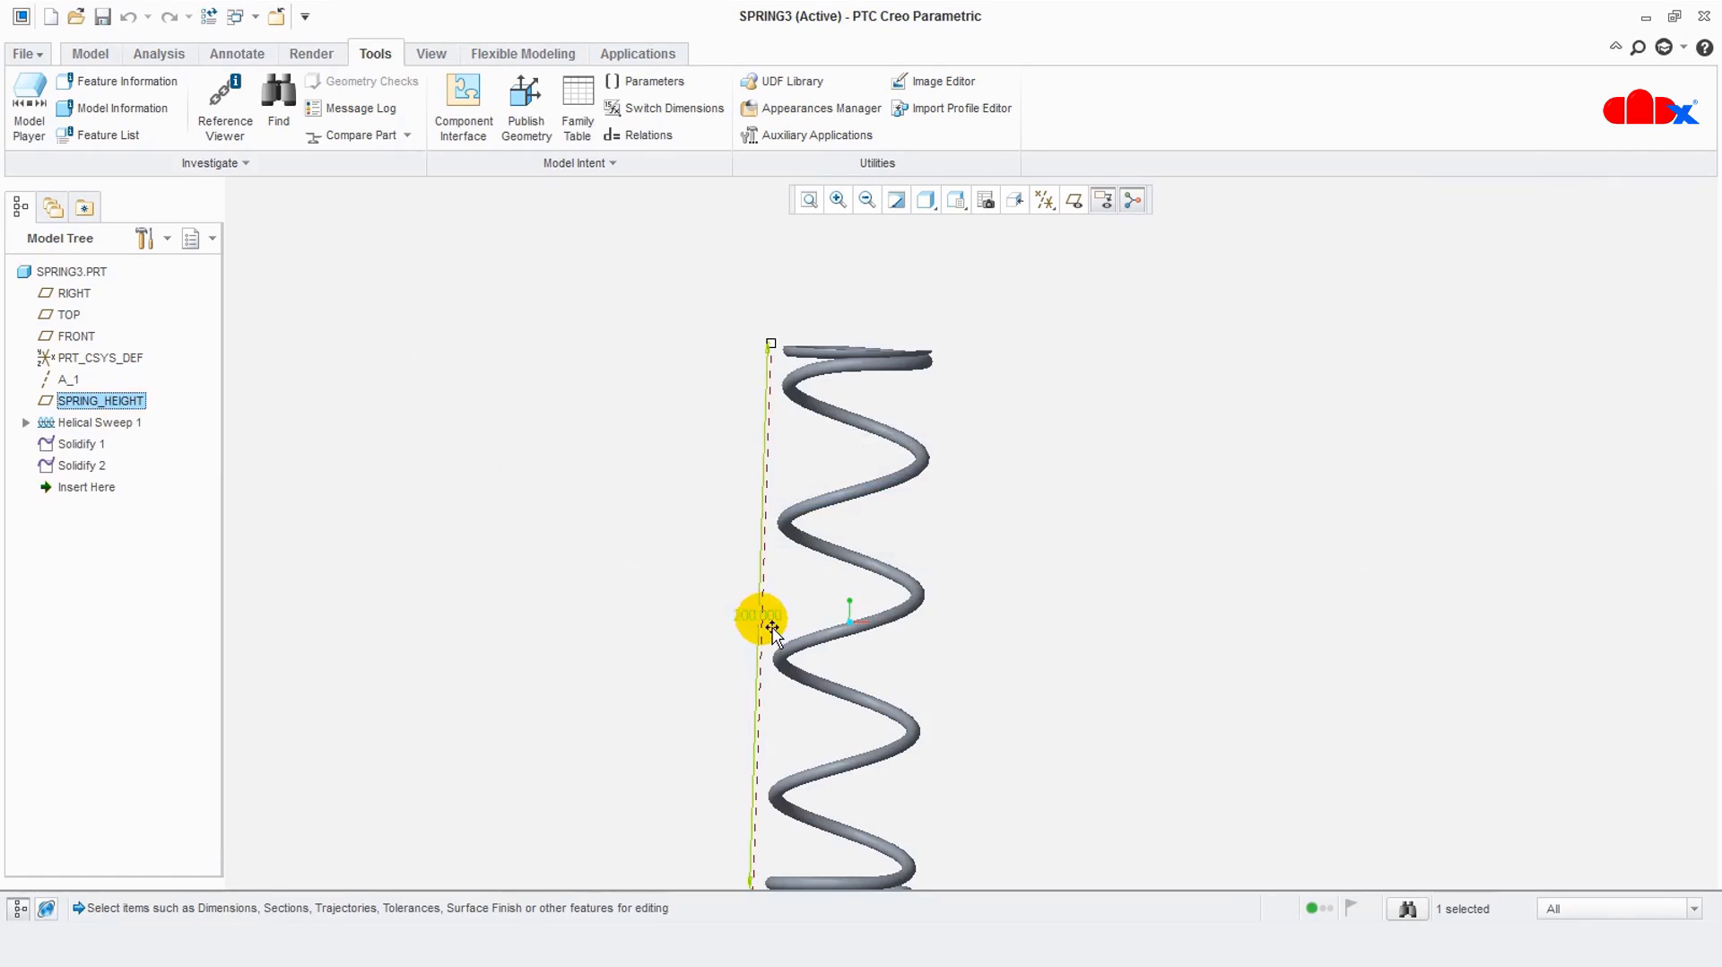
double_click(772, 628)
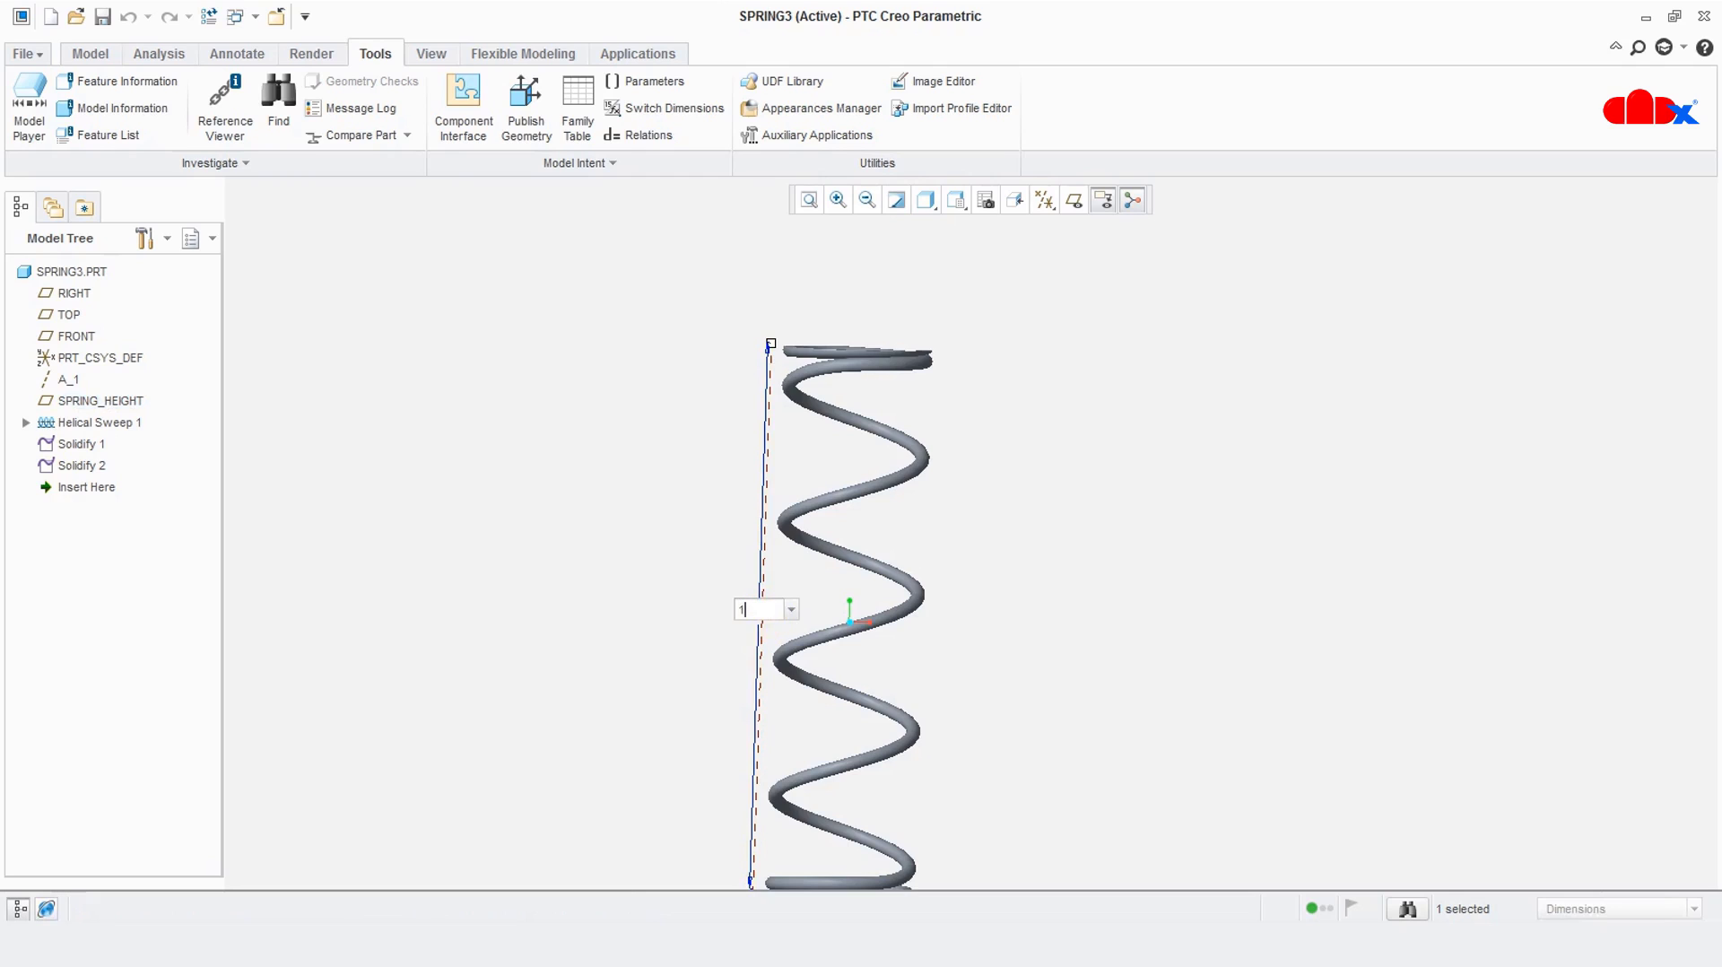
type("100")
key("Return")
scroll(793, 540, "down", 2)
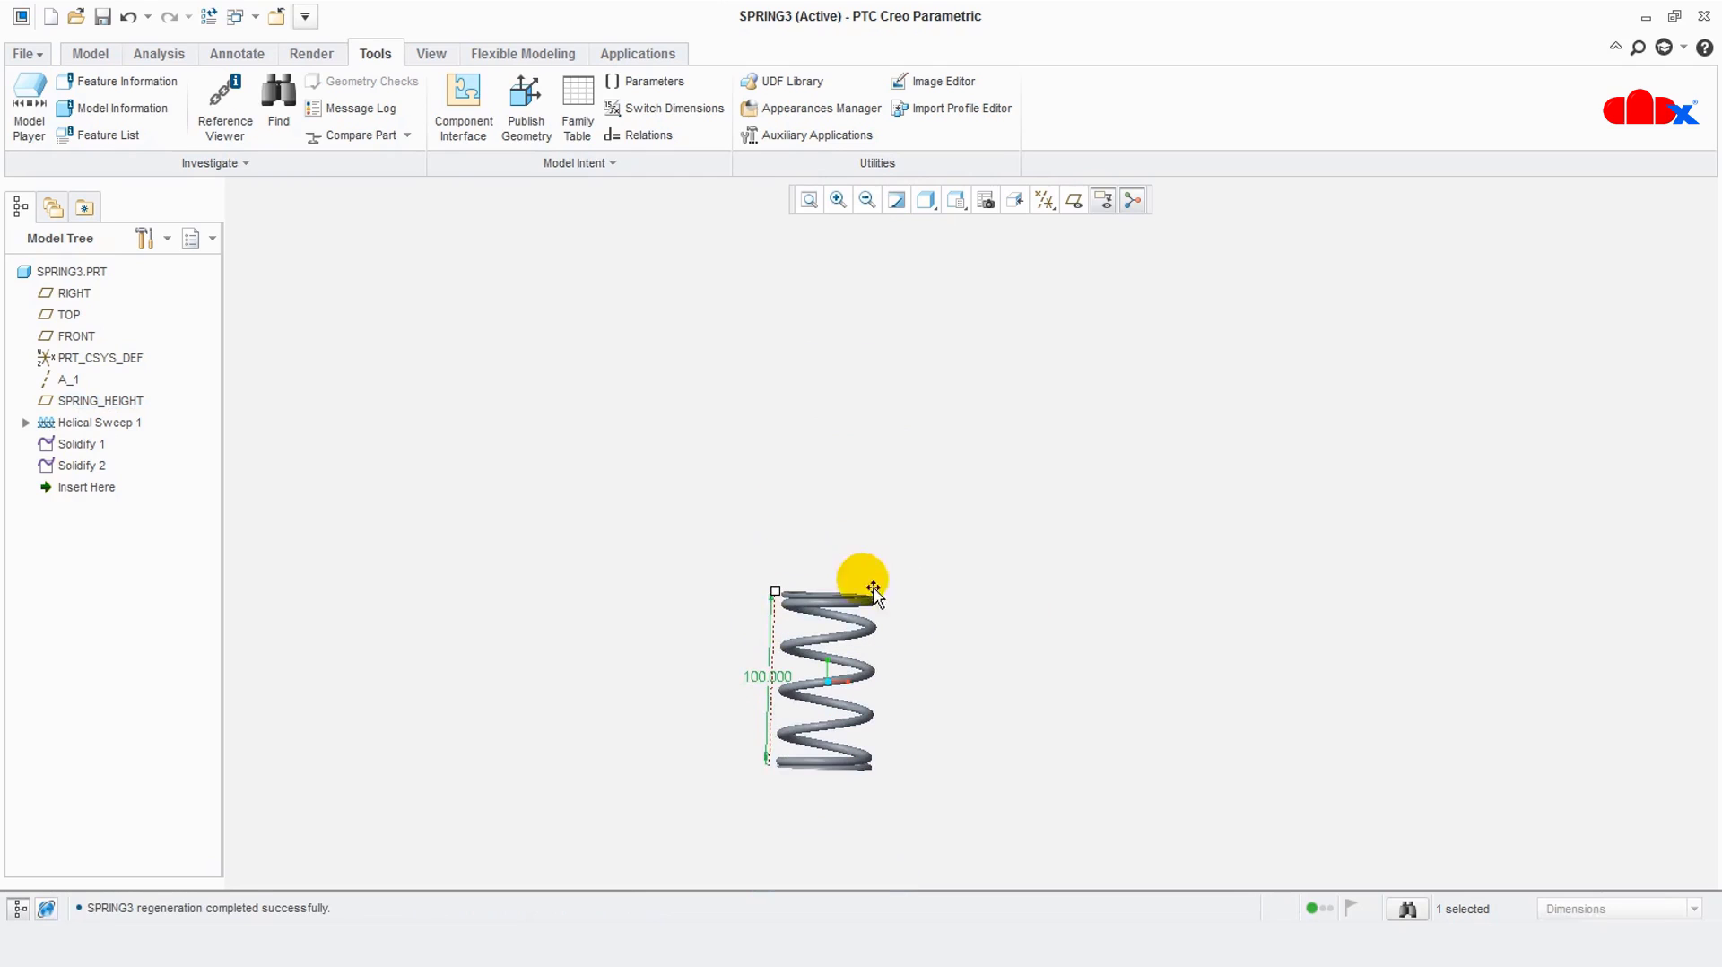
left_click(209, 17)
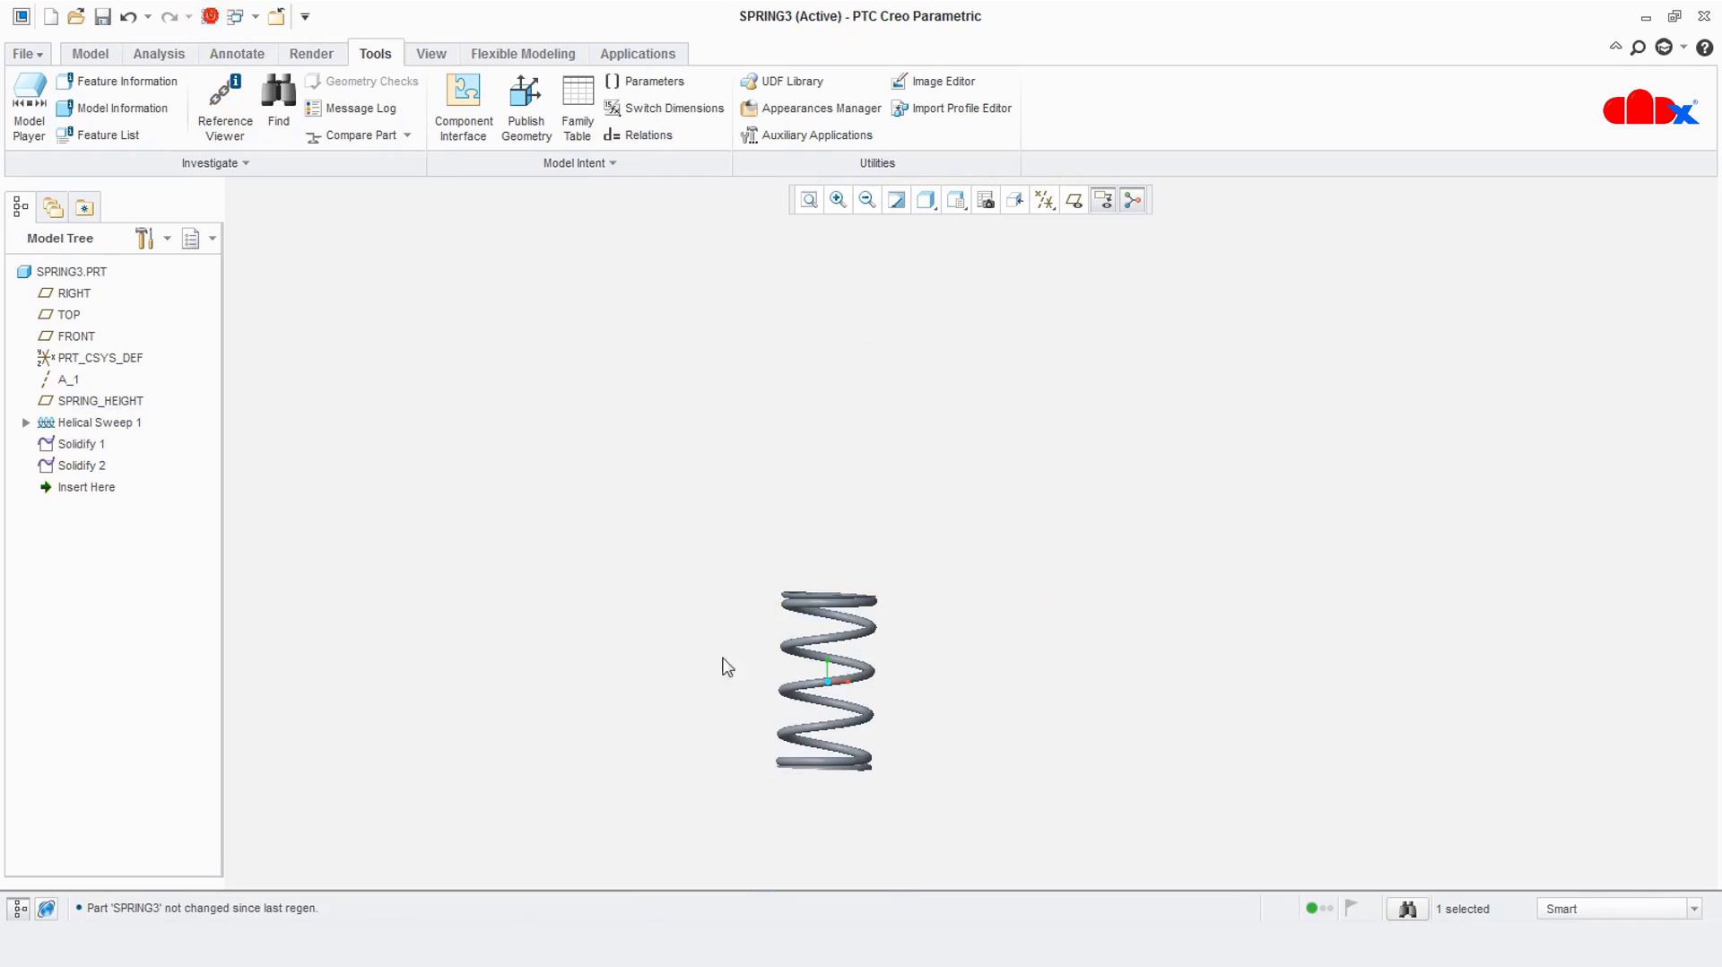
Examine the regenerated spring from several angles, compare it with SPRING.PRT in its own window, and return to SPRING3.PRT
scroll(888, 744, "up", 4)
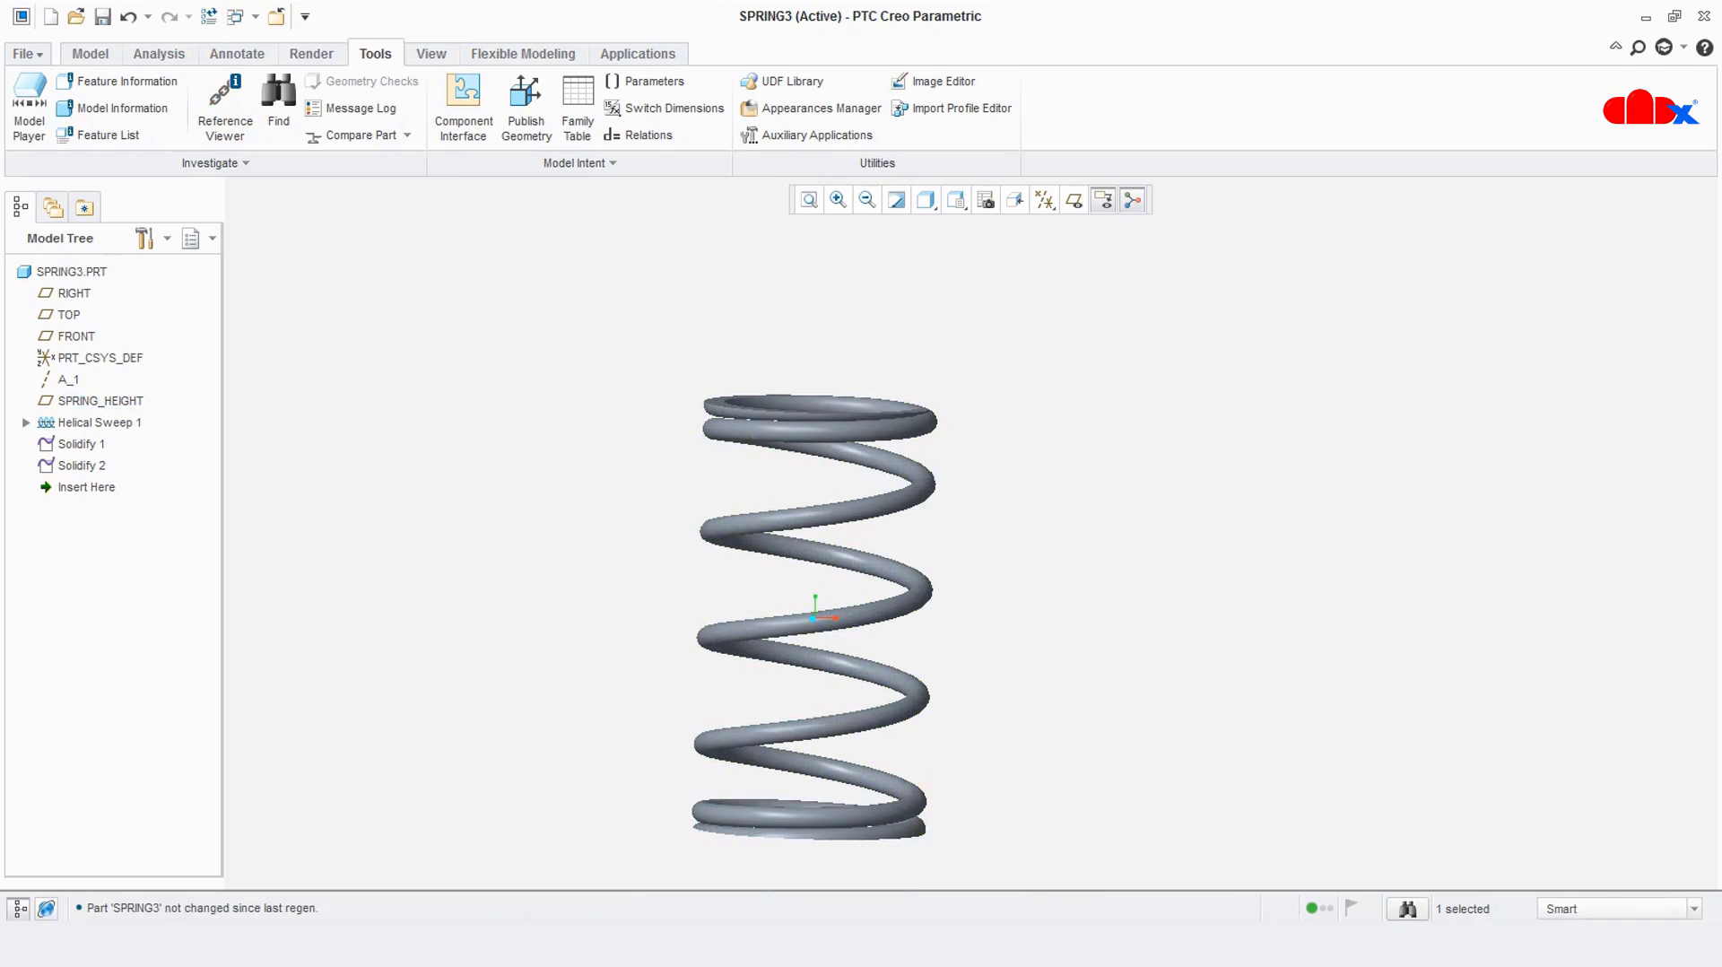
scroll(990, 591, "down", 2)
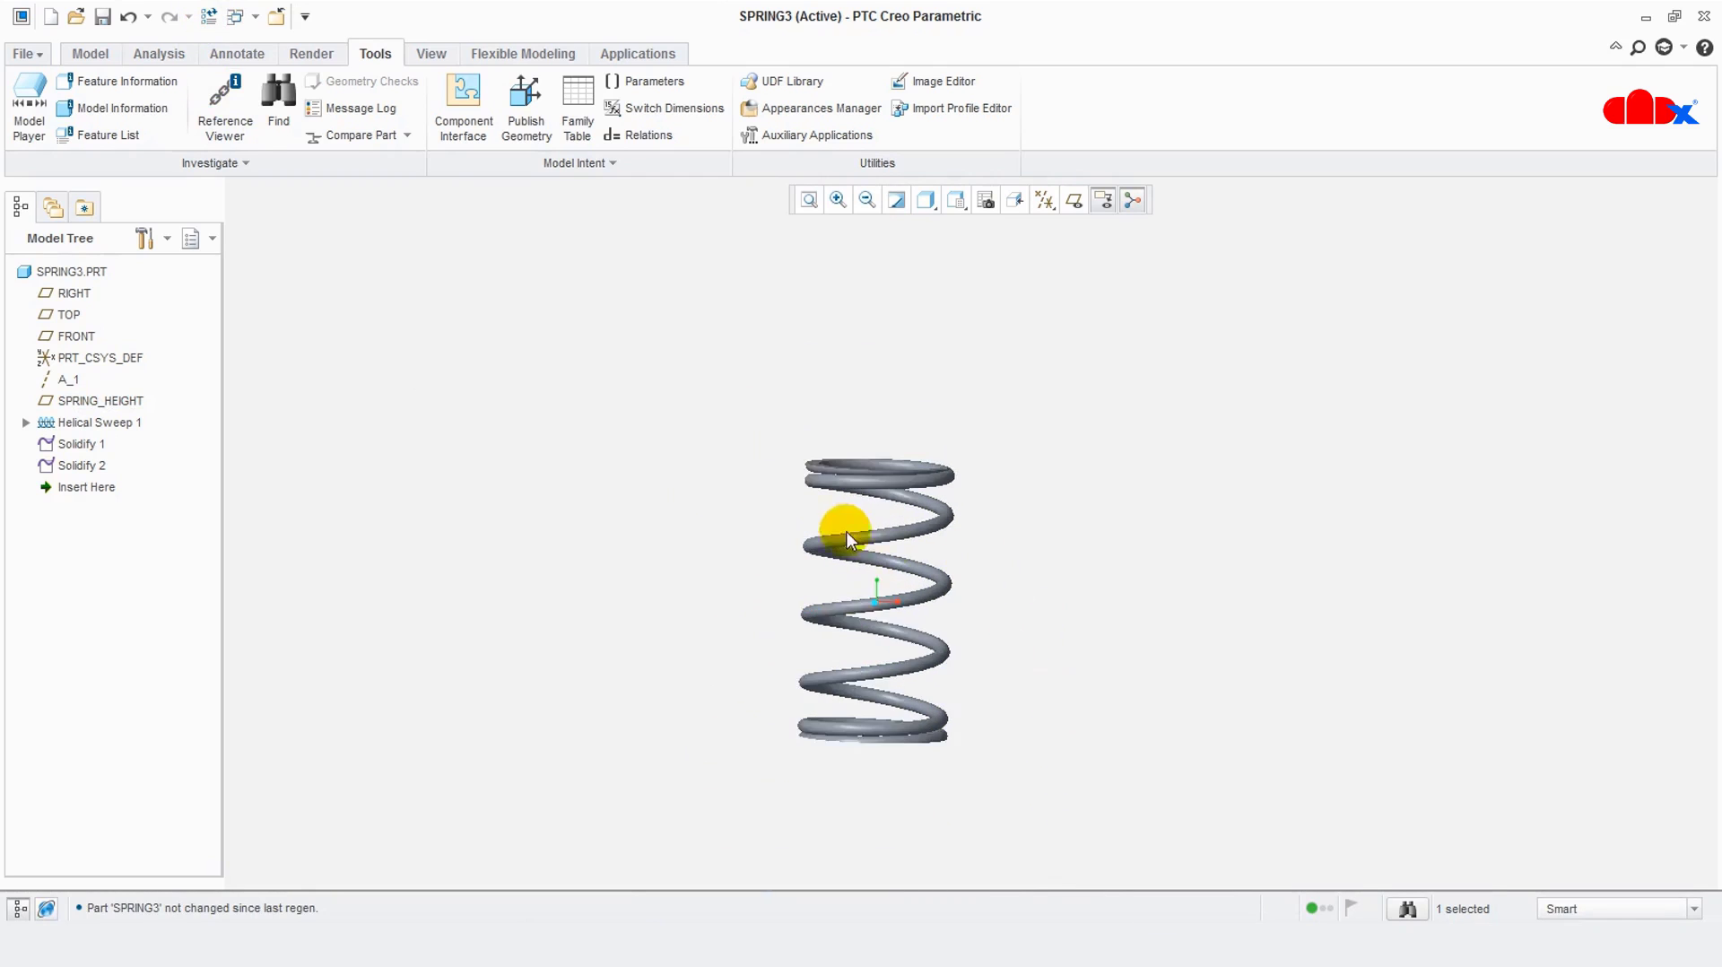
scroll(825, 574, "up", 2)
middle_click_drag(823, 574, 911, 596)
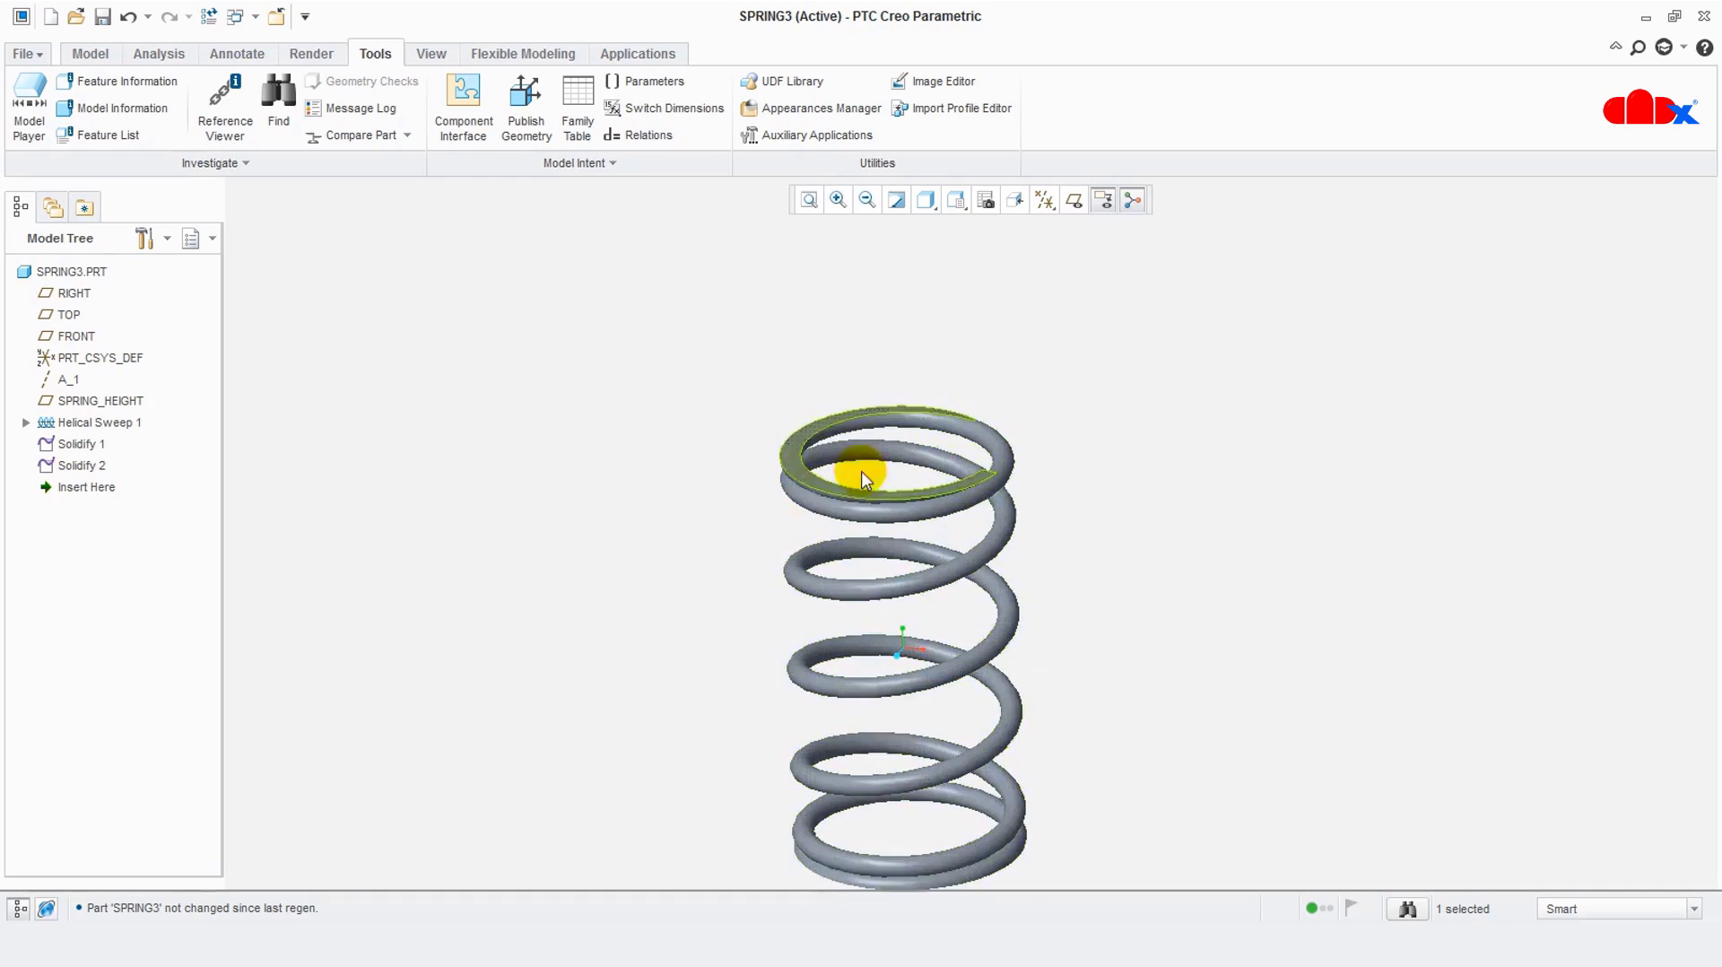
middle_click_drag(1044, 453, 992, 614)
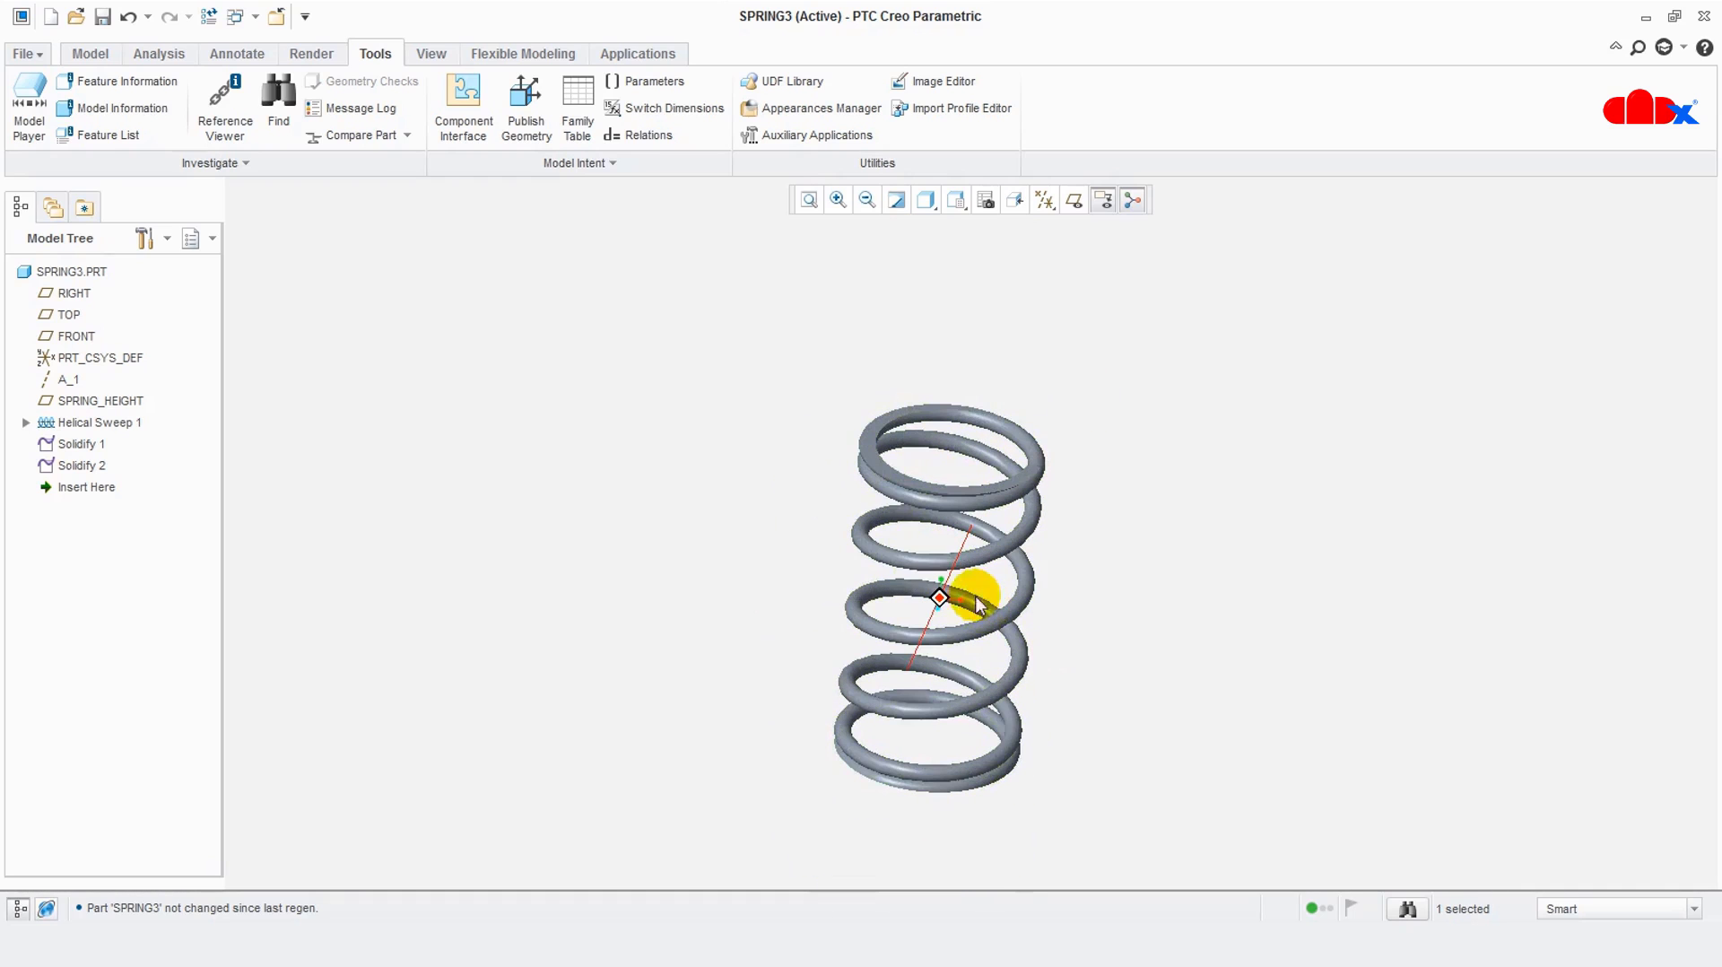
left_click(239, 16)
left_click(286, 90)
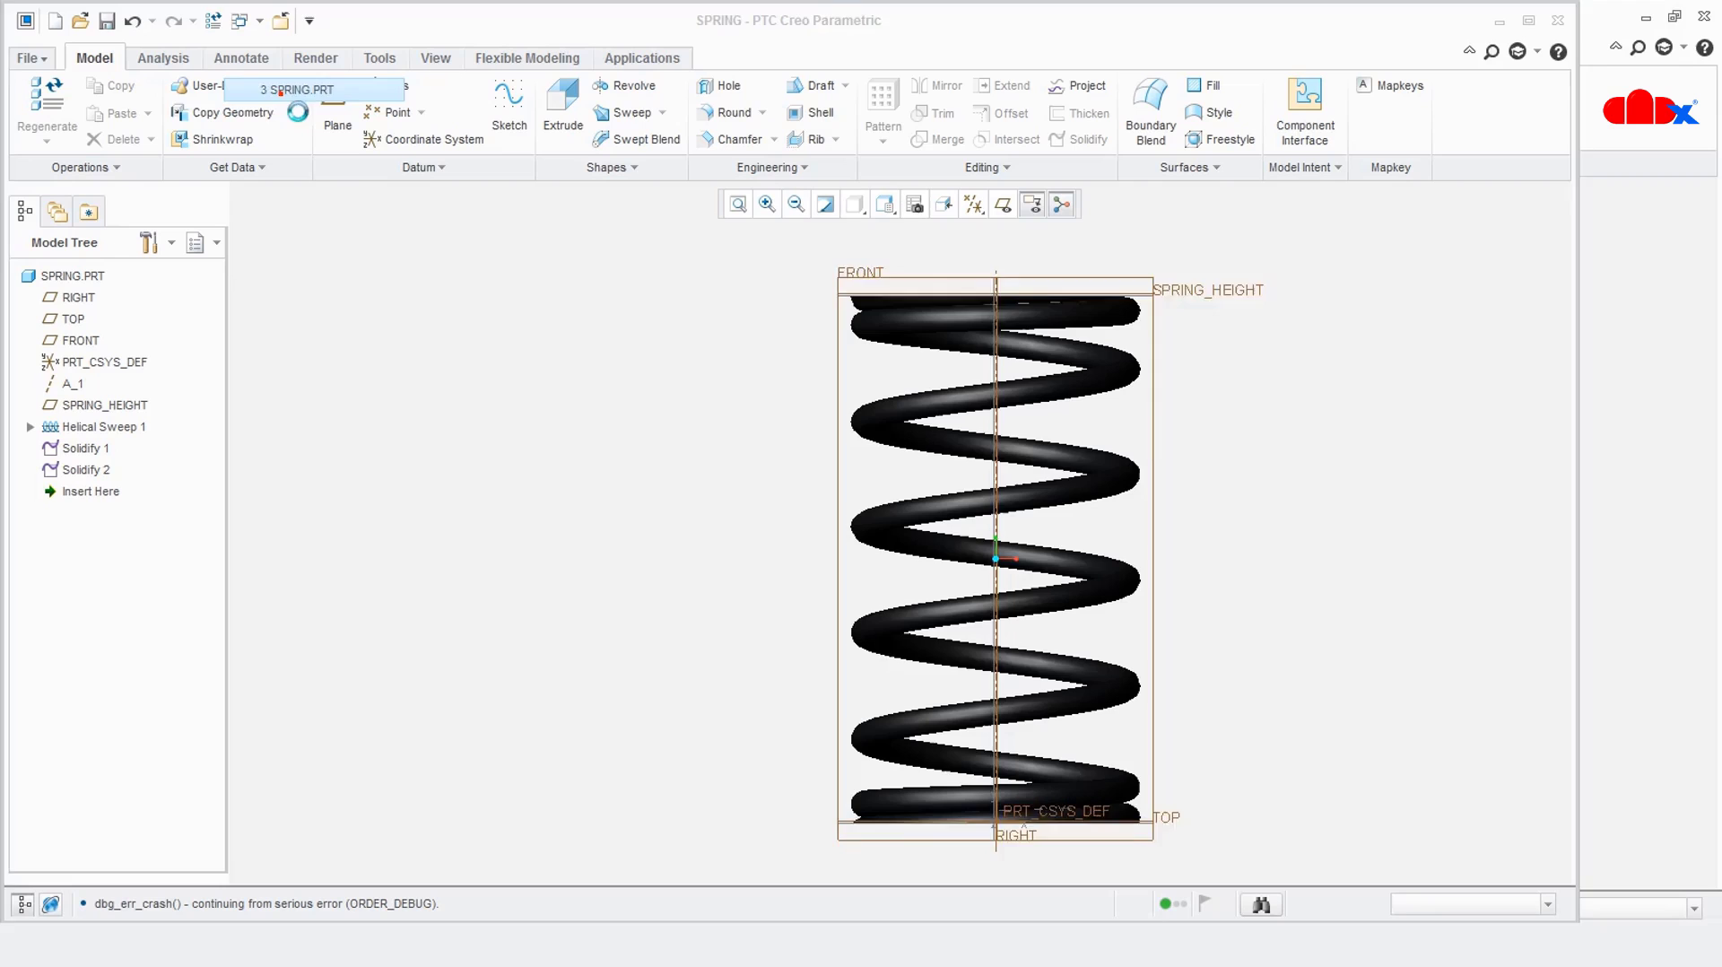
middle_click_drag(1106, 441, 1096, 477)
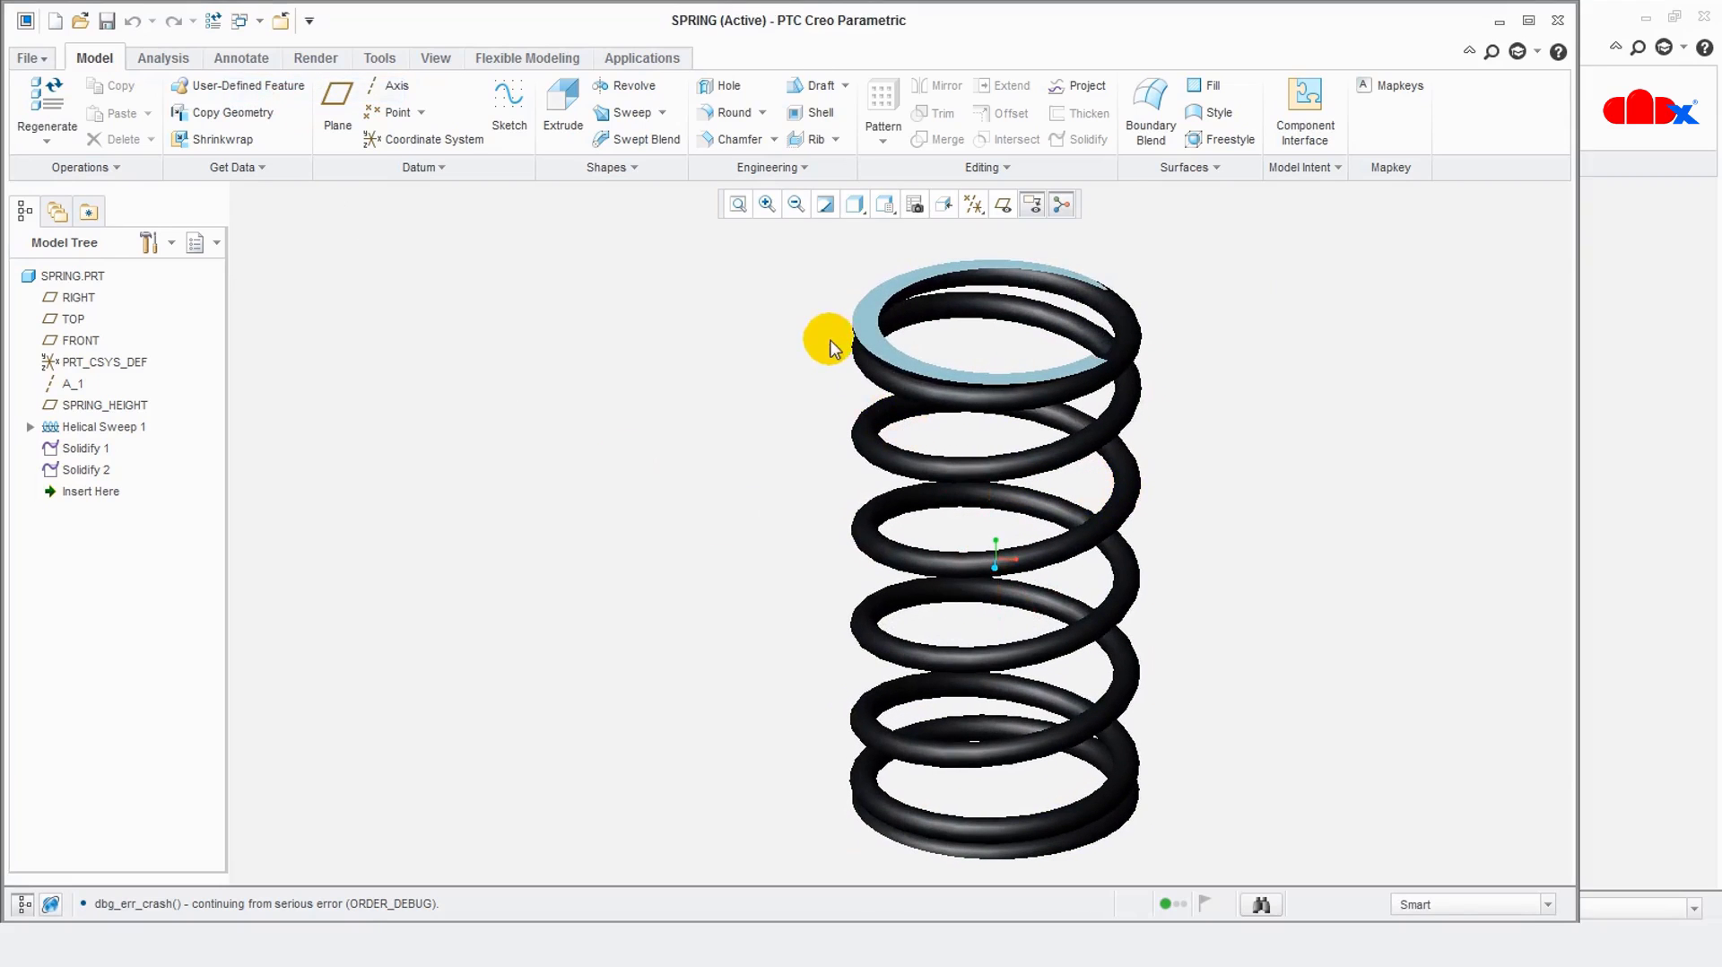
left_click(271, 27)
left_click(278, 110)
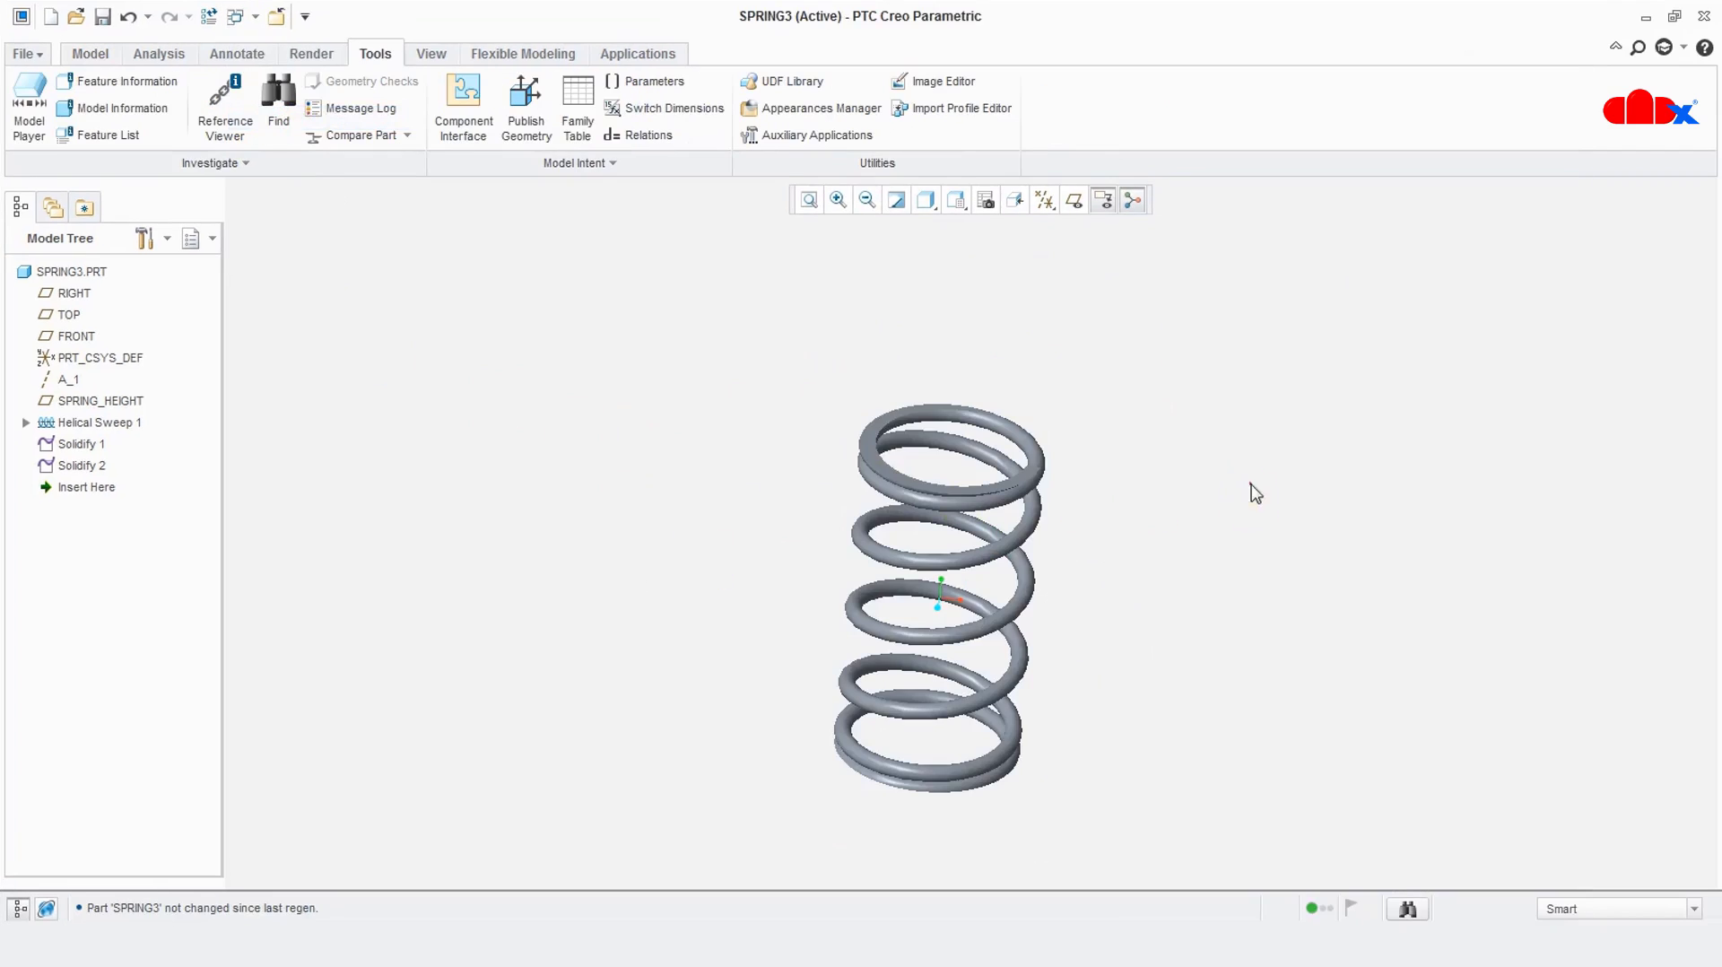
Start a new appearance based on the model's current one, setting its shine to 59 and intensity to 79
left_click(434, 53)
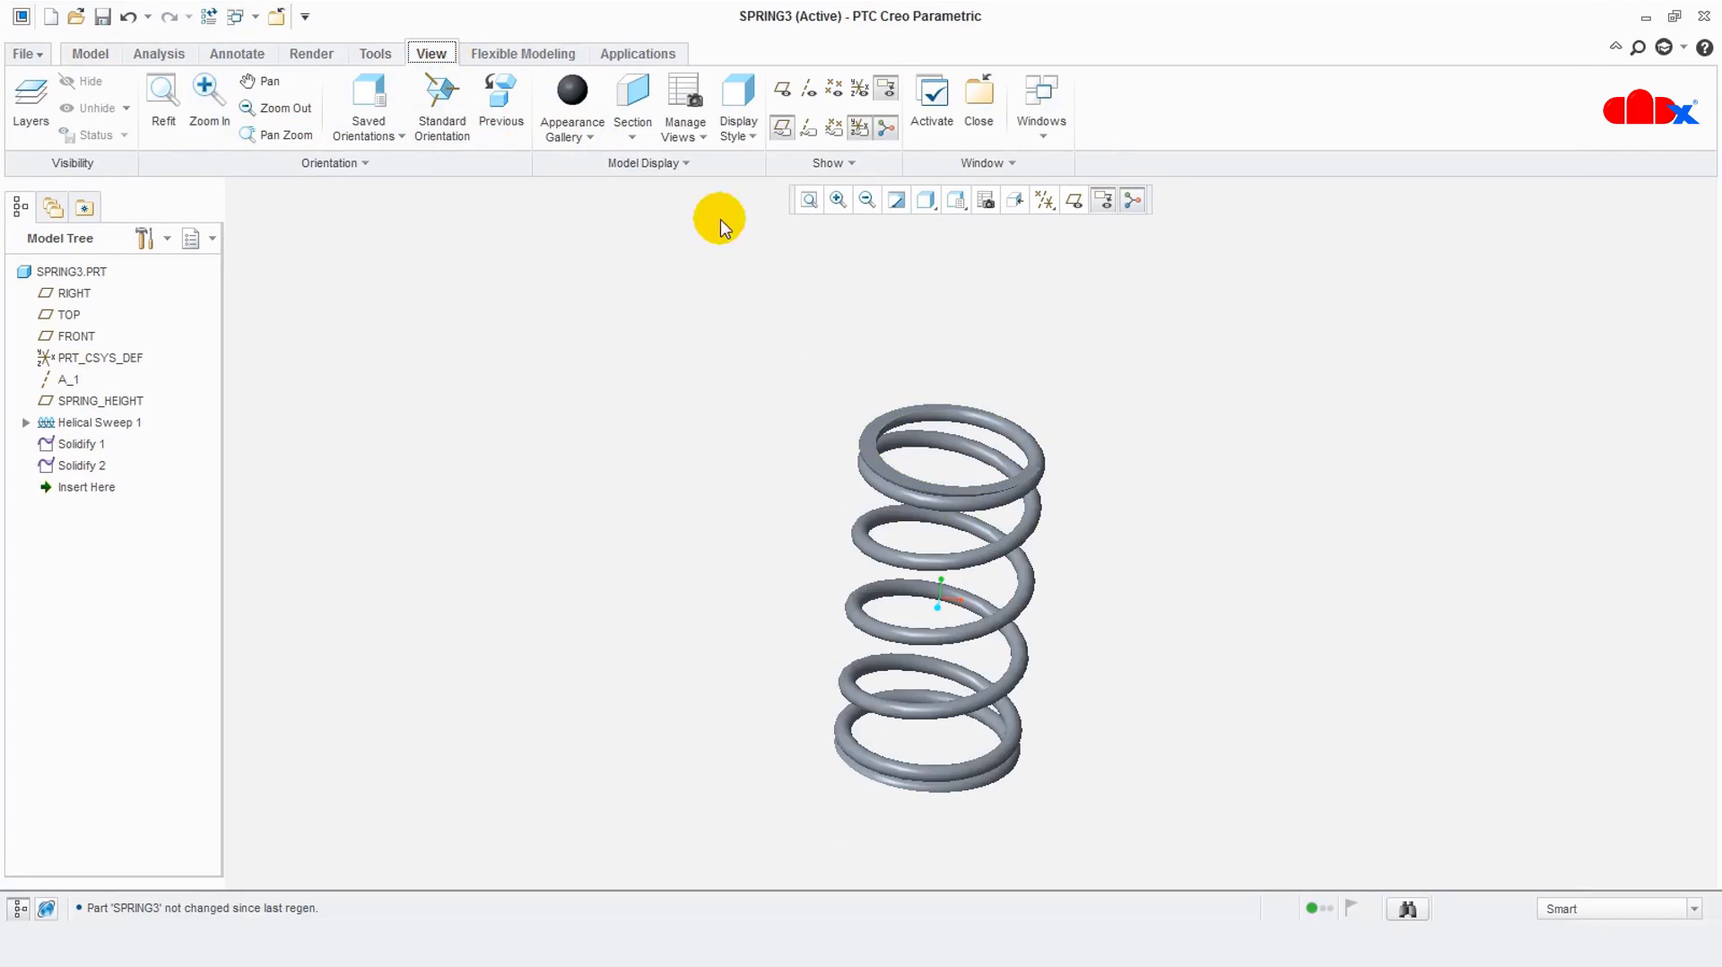
left_click(583, 137)
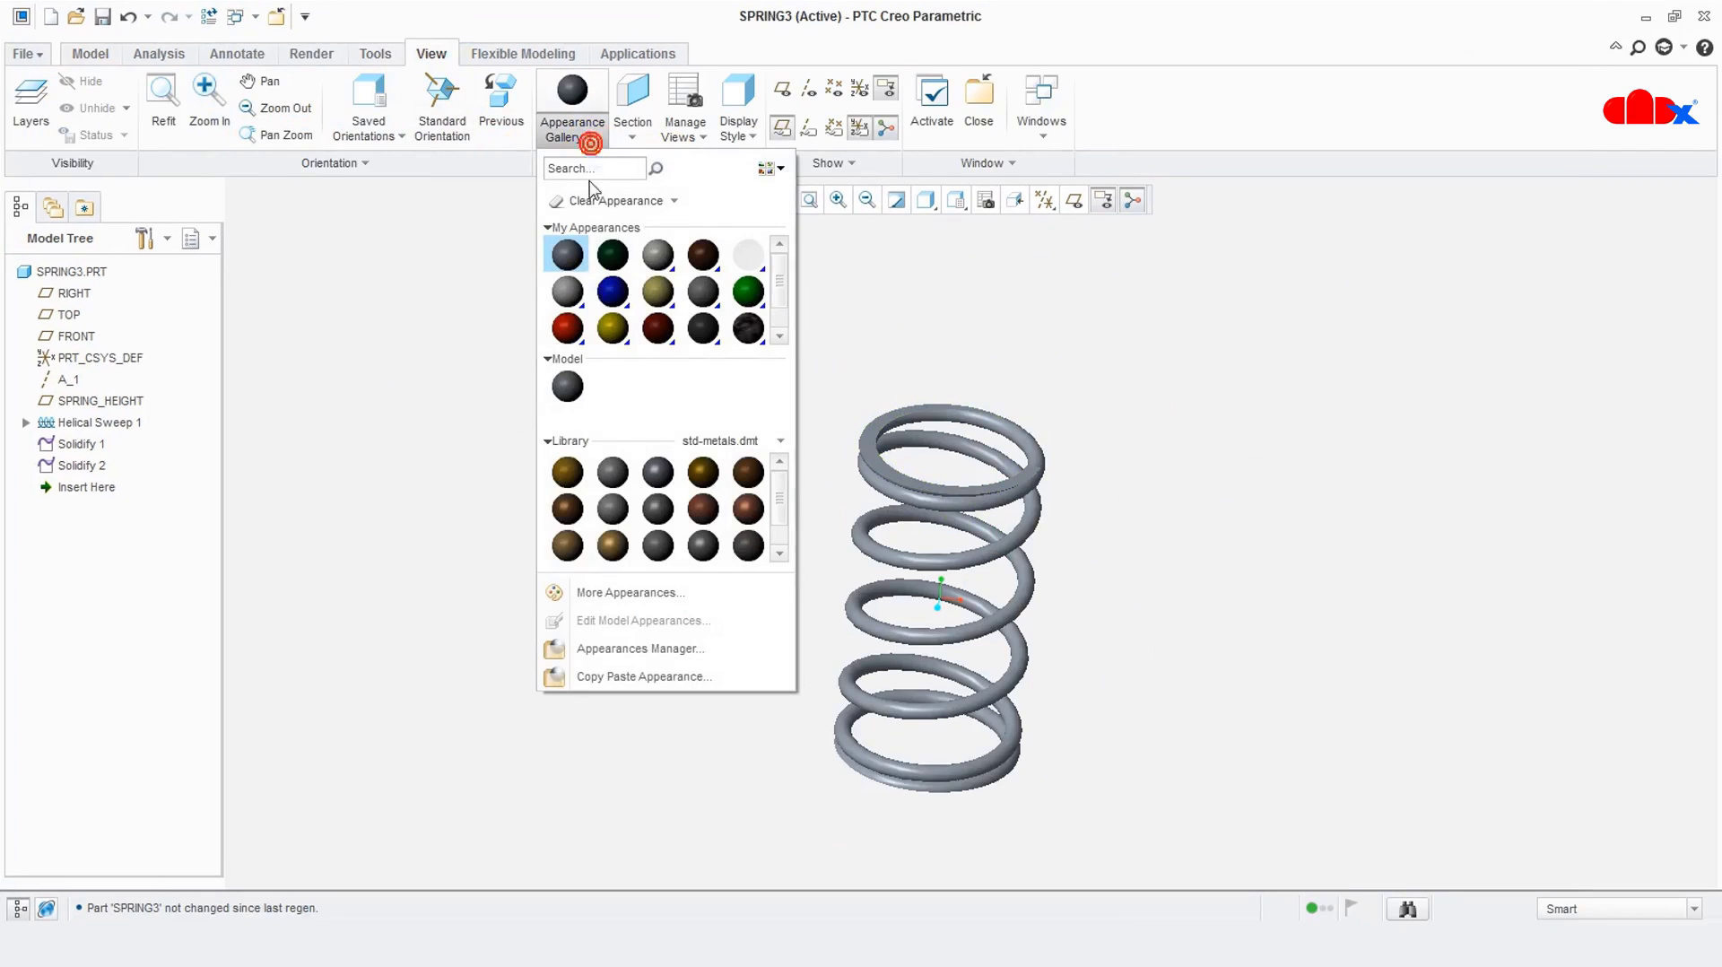
right_click(573, 392)
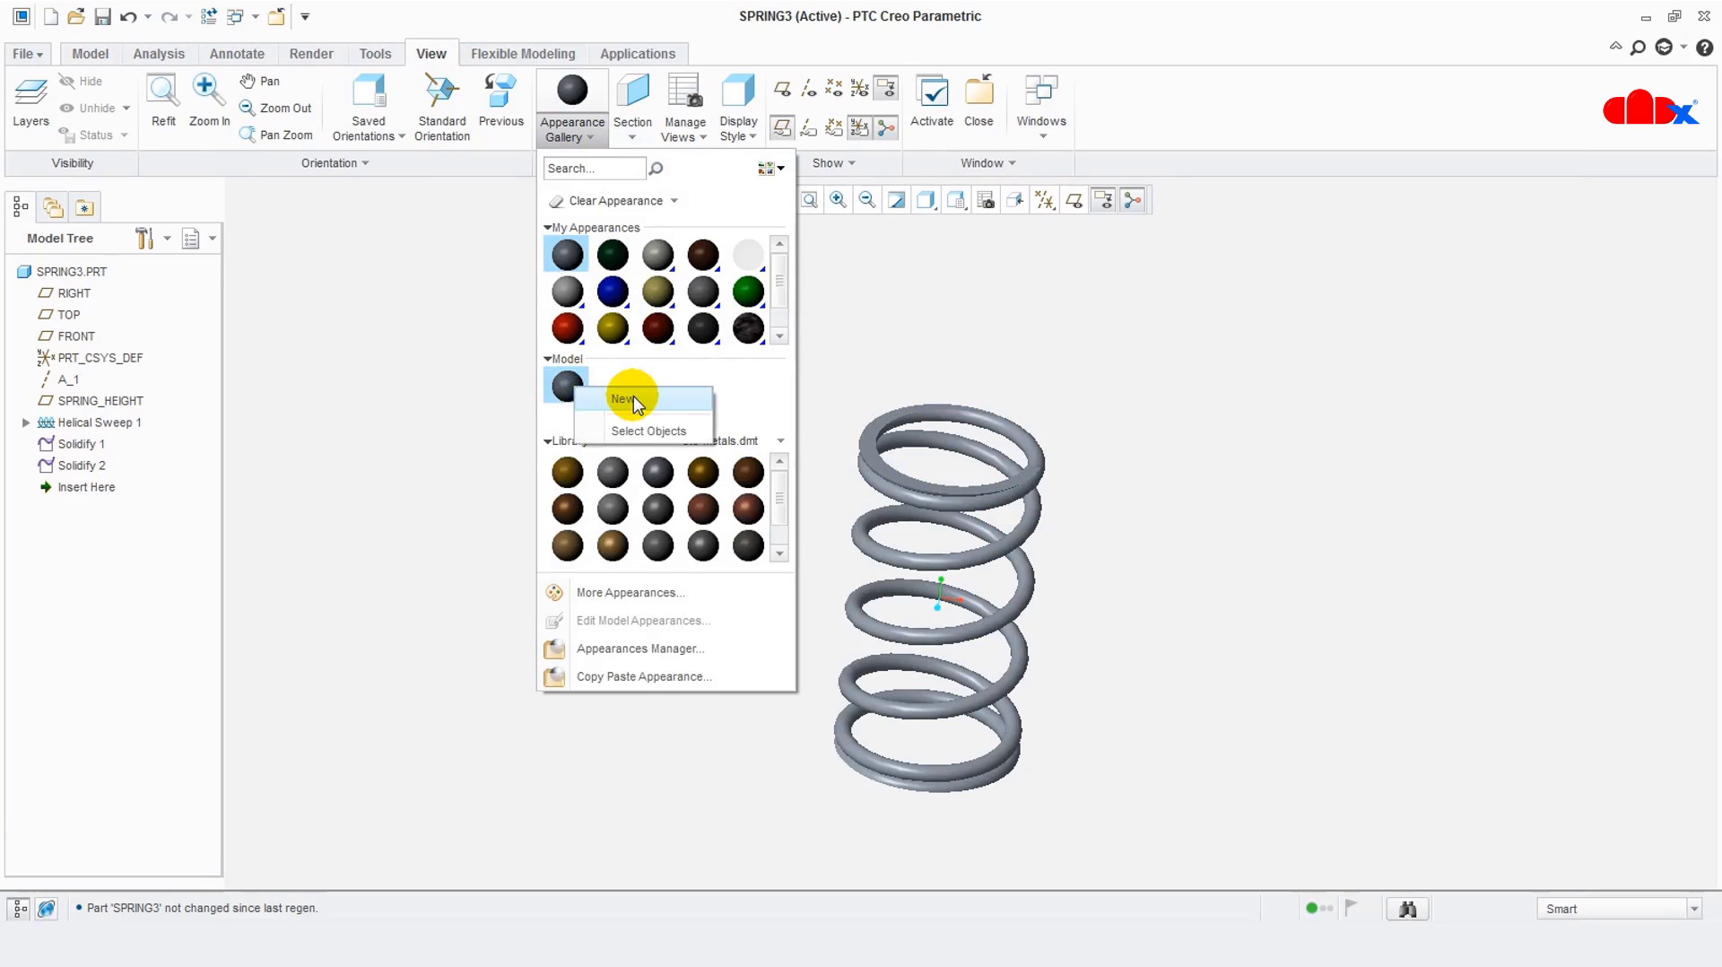
left_click(617, 396)
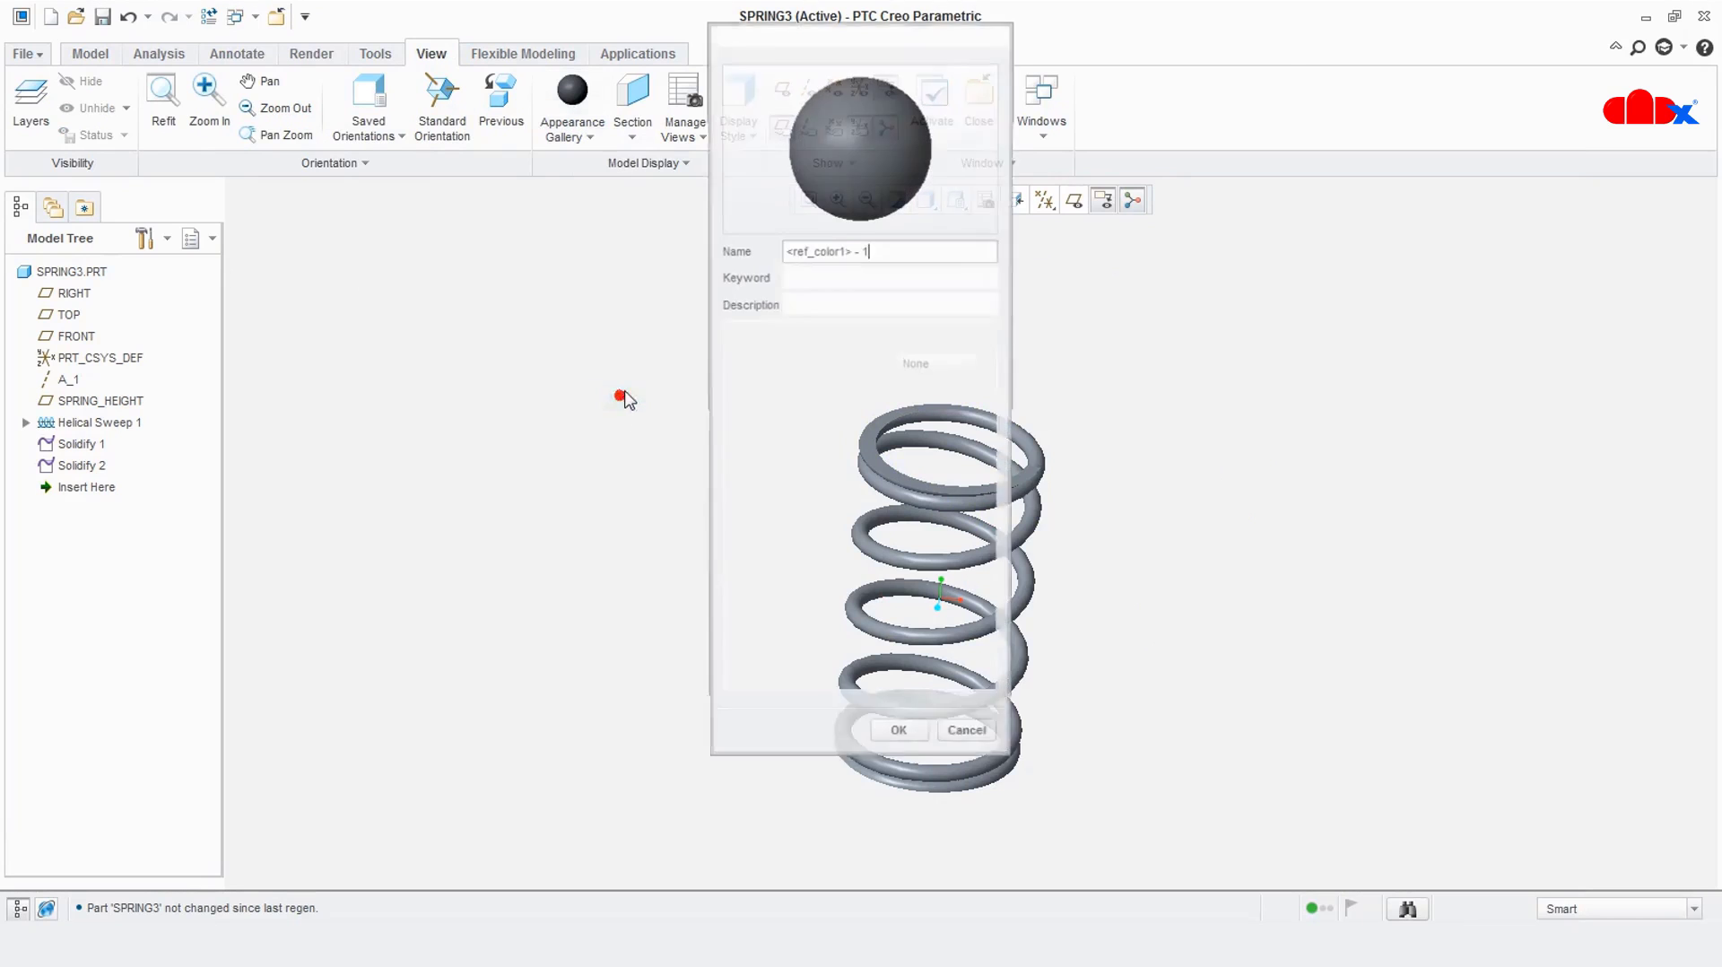
left_click(962, 410)
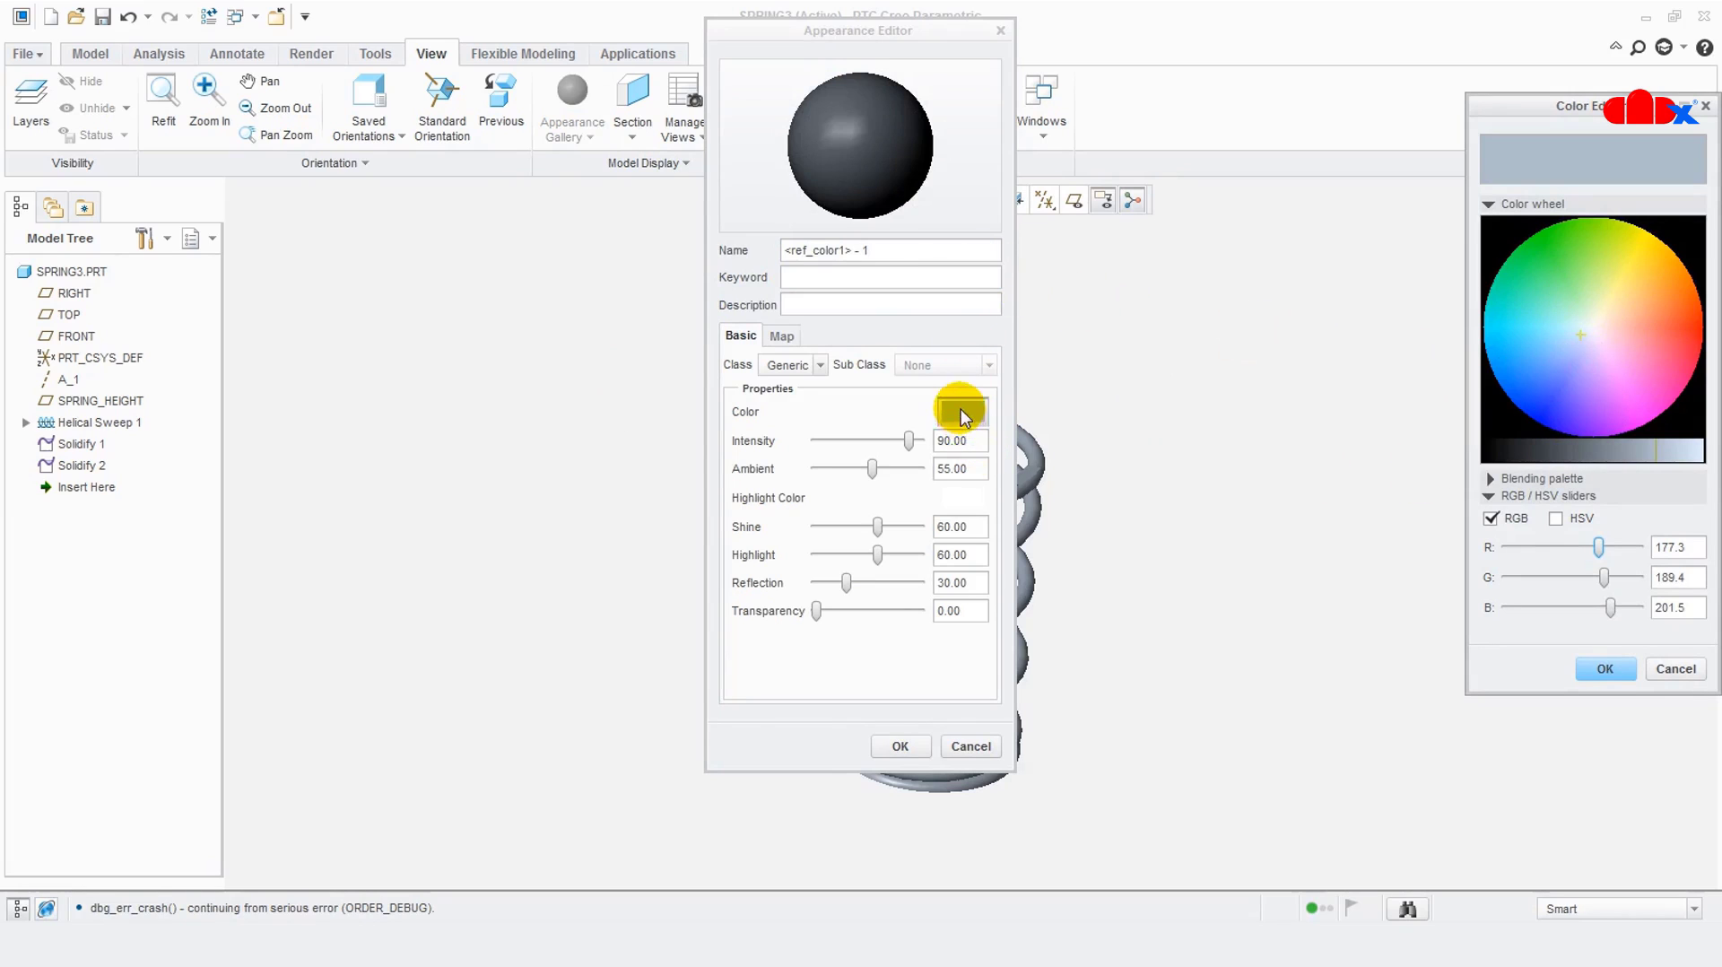
left_click(1605, 668)
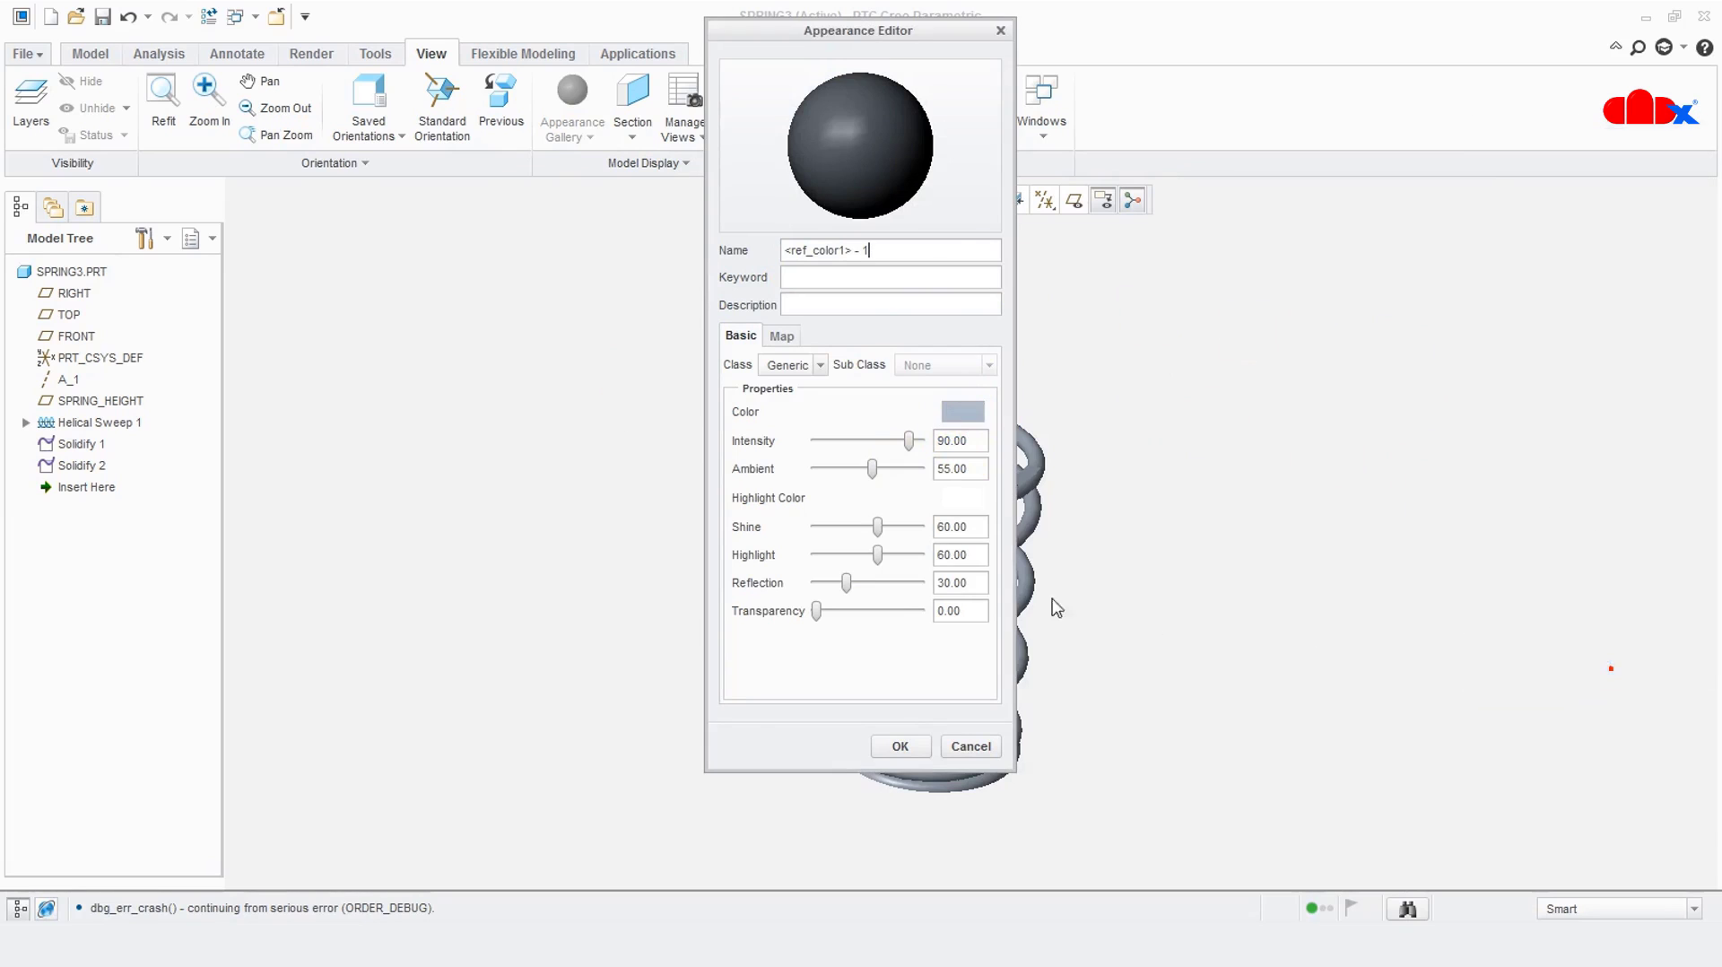
left_click_drag(896, 27, 1423, 38)
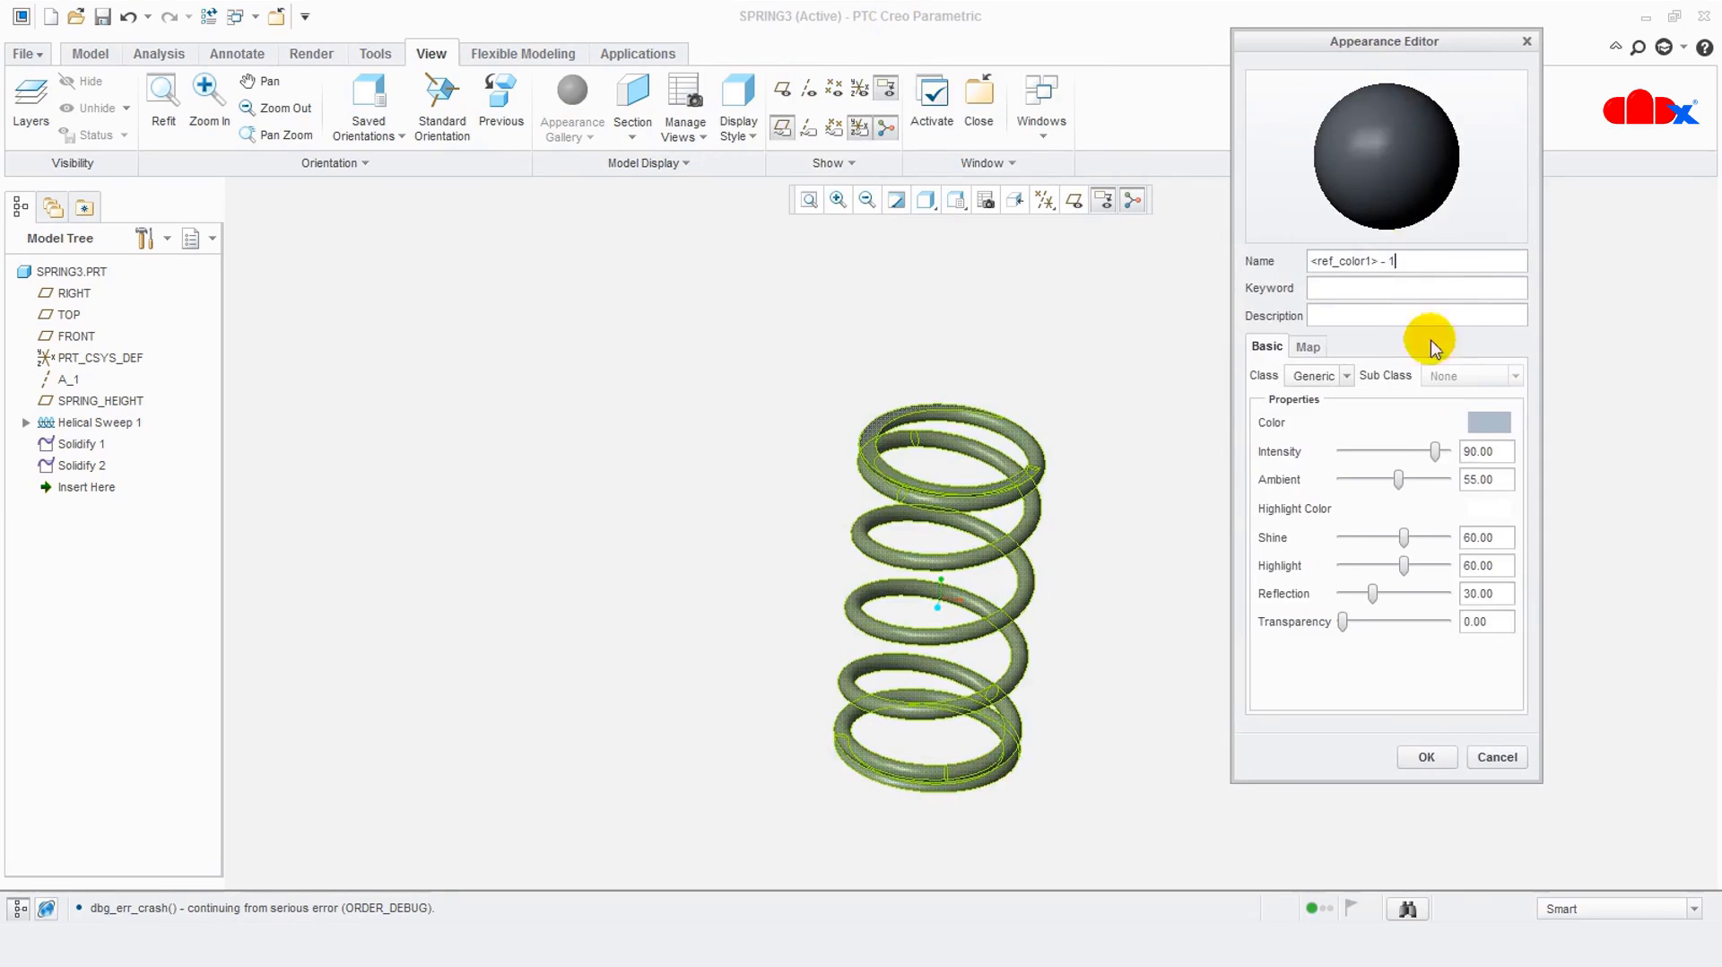
mouse_move(1037, 654)
middle_mouse_down()
mouse_move(1002, 668)
mouse_move(1023, 640)
middle_mouse_up()
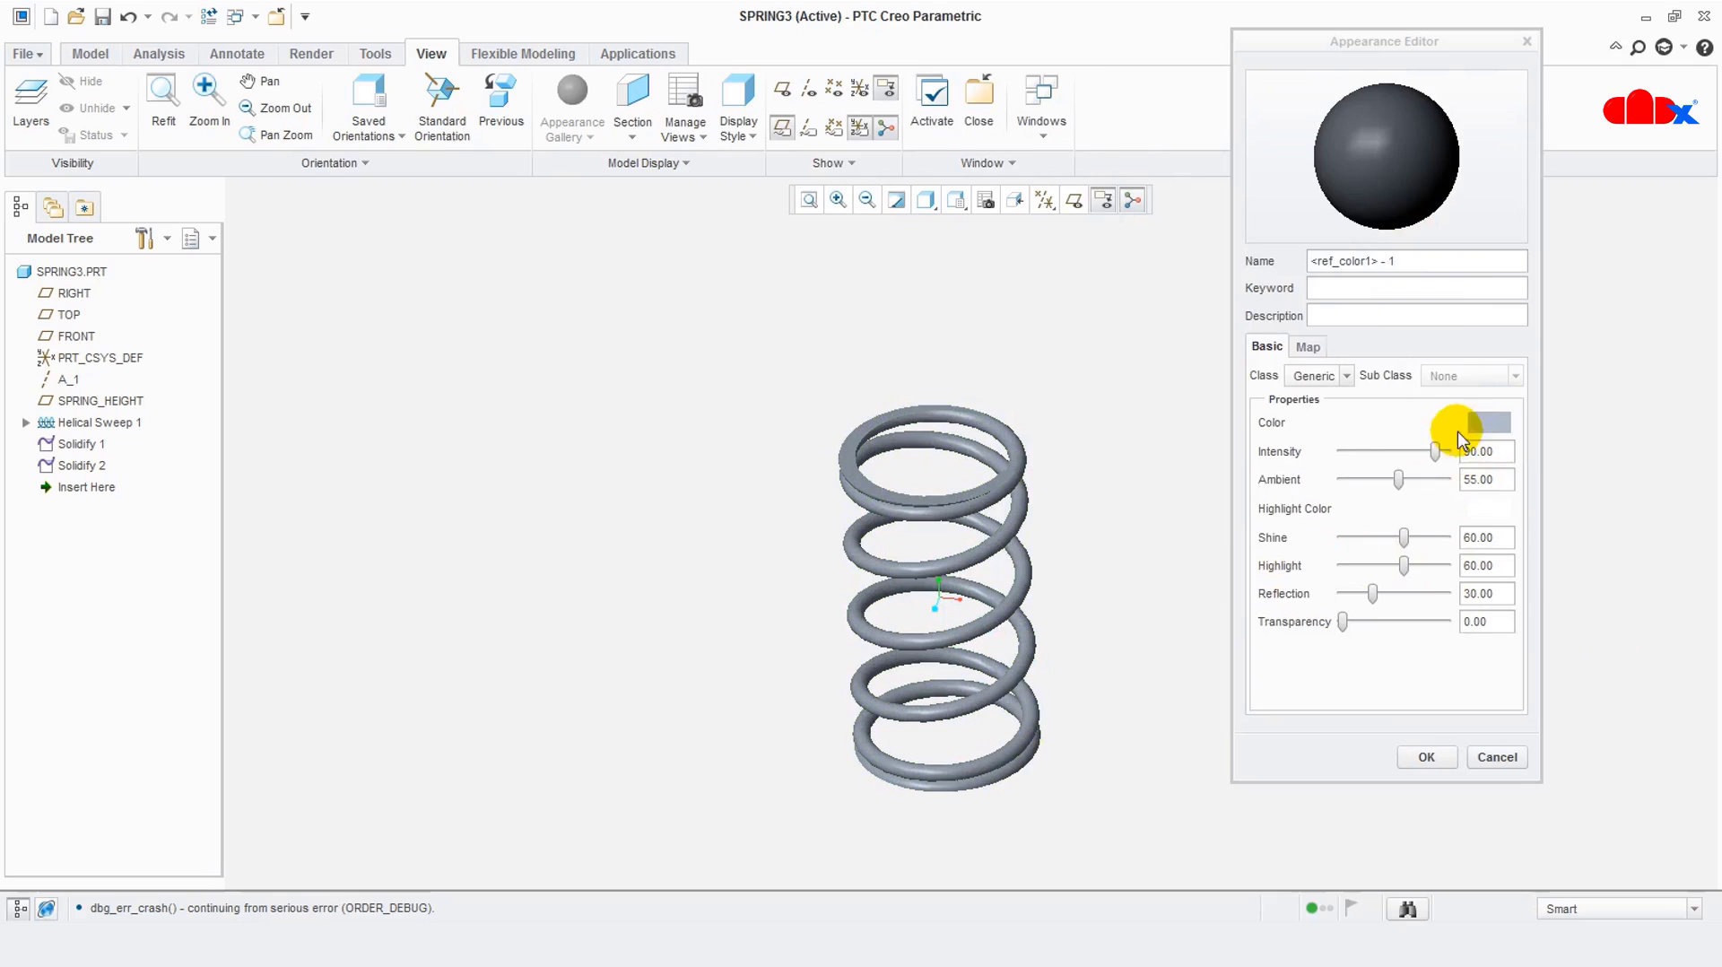
left_click(1401, 538)
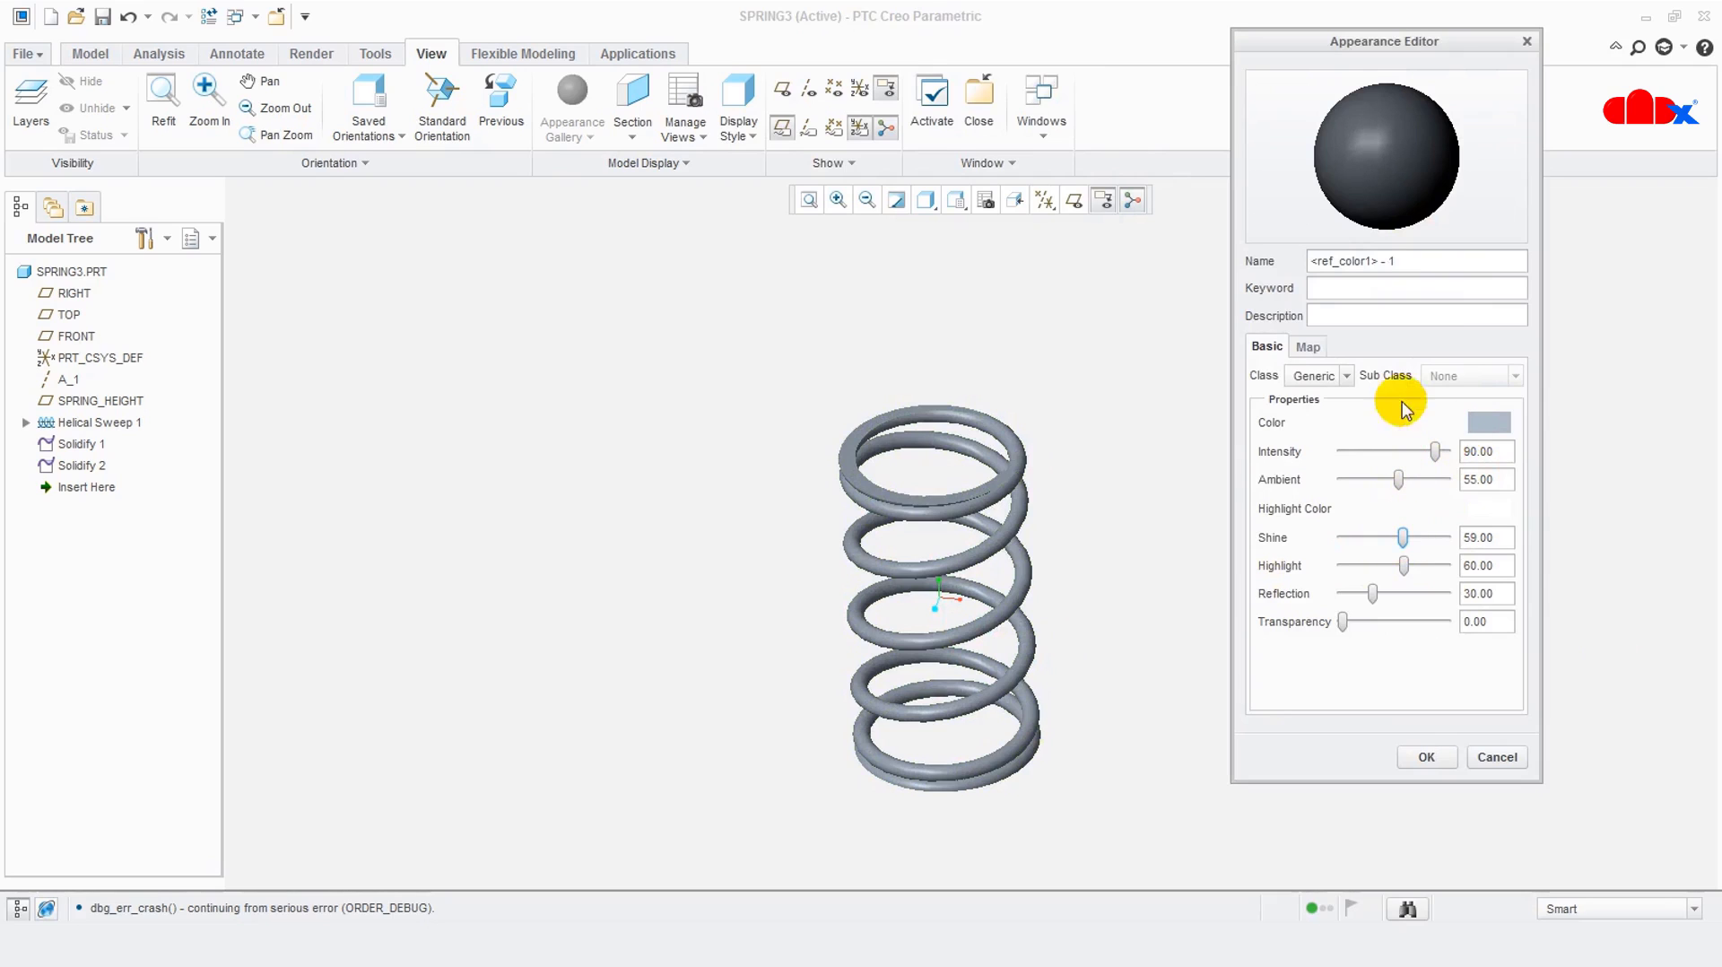
left_click_drag(1434, 451, 1350, 462)
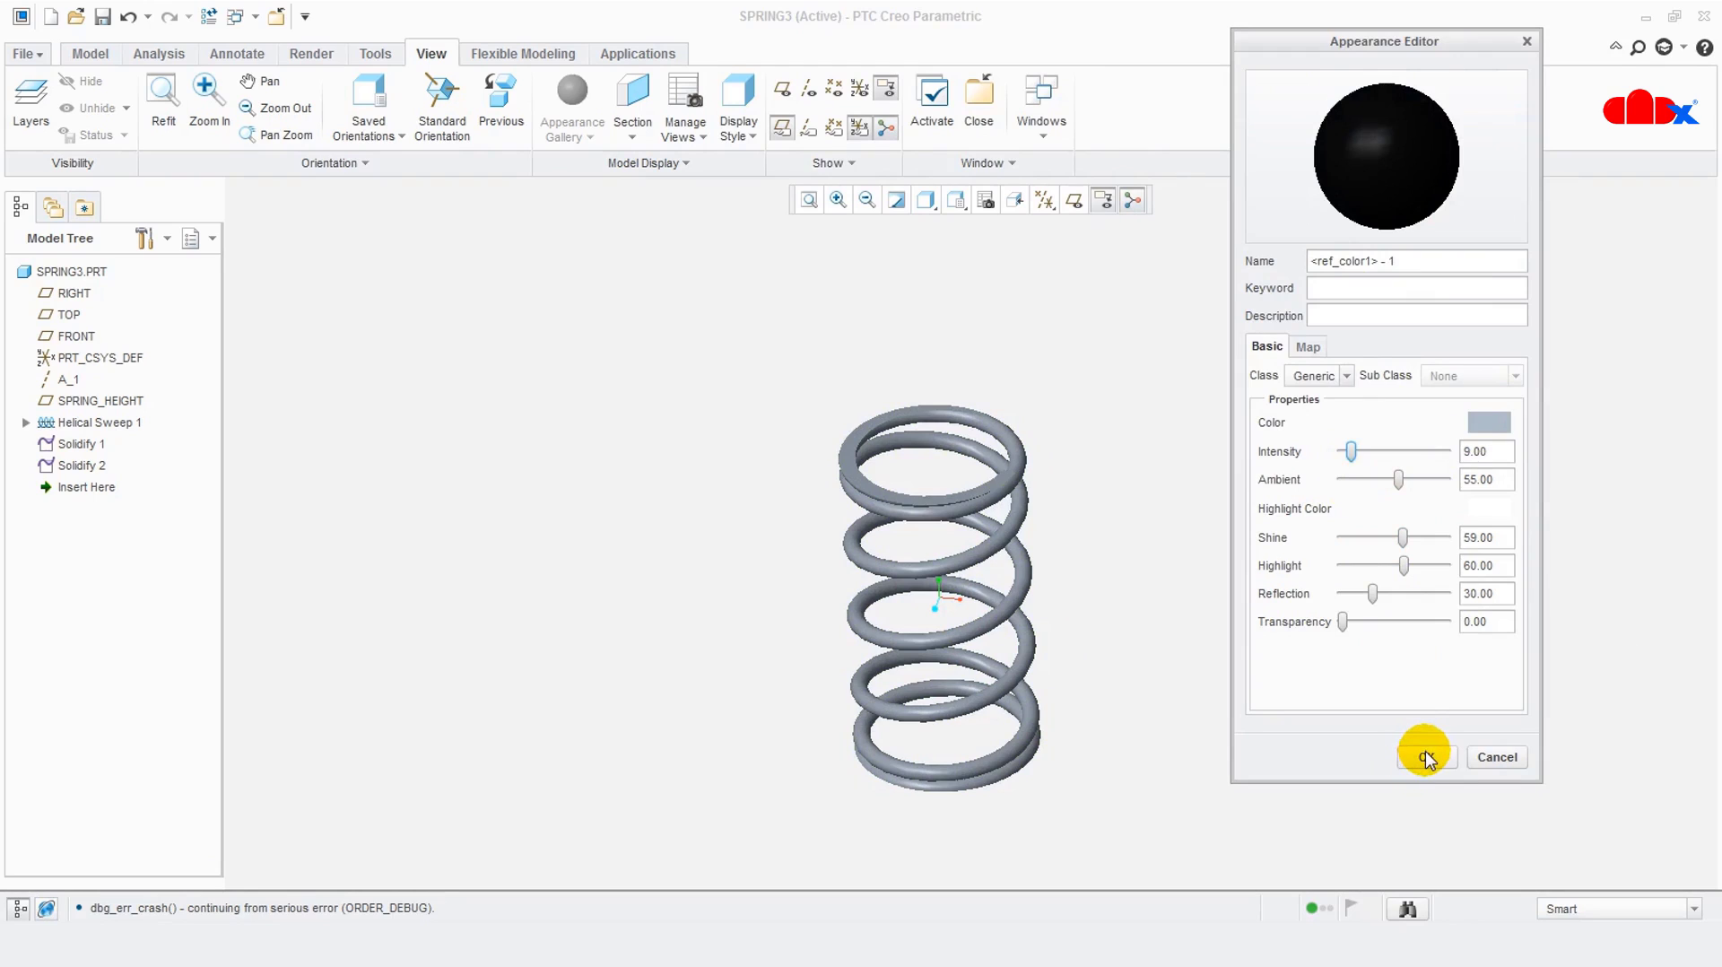
left_click_drag(1352, 451, 1424, 451)
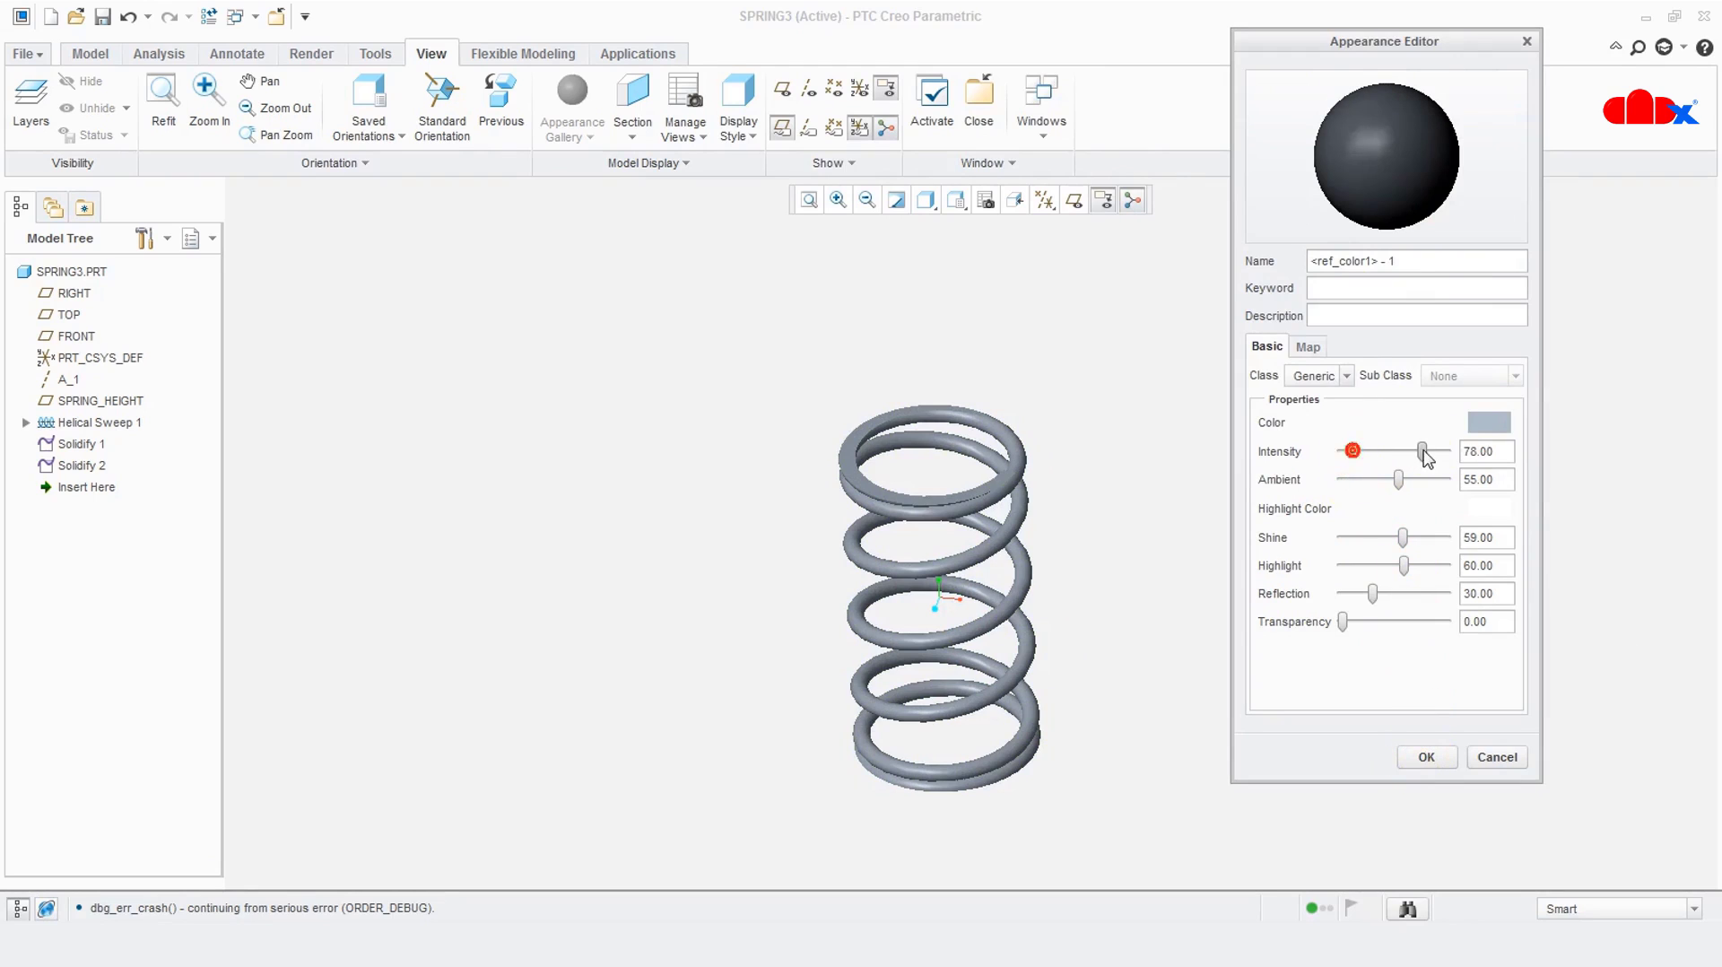
Give the new appearance a very dark blue color, about RGB 8.5, 17.7, 42.1, and accept it
left_click(1508, 420)
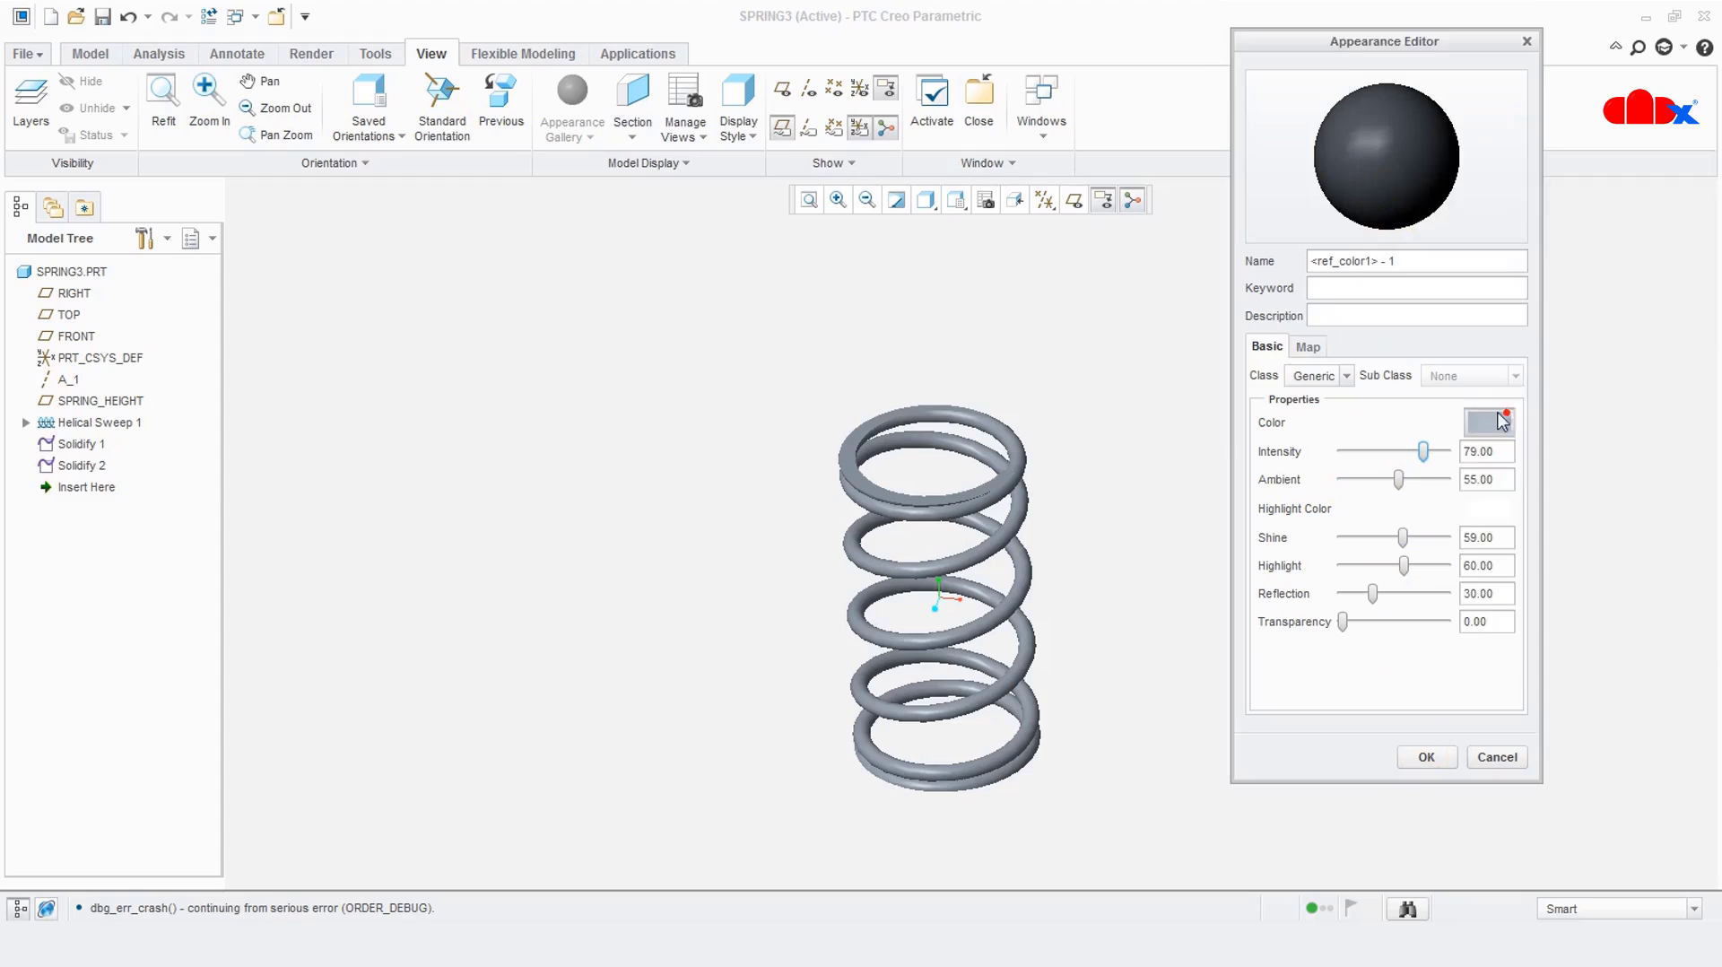
left_click(1596, 403)
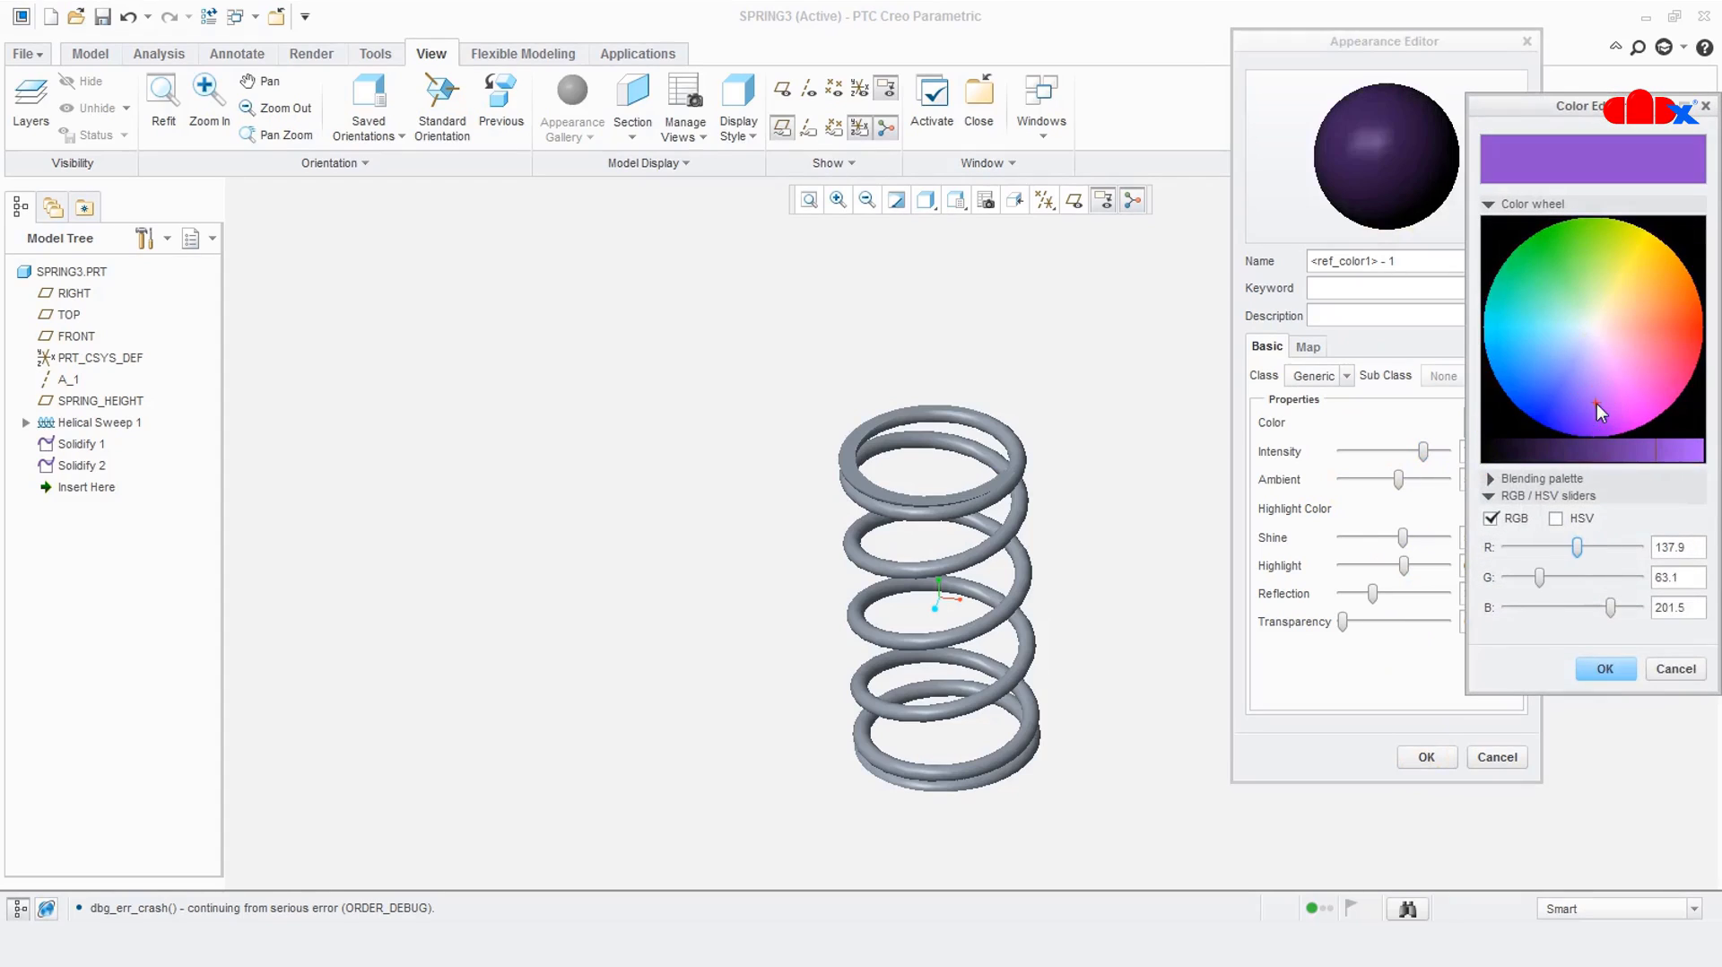
left_click_drag(1546, 463, 1491, 460)
left_click(1516, 457)
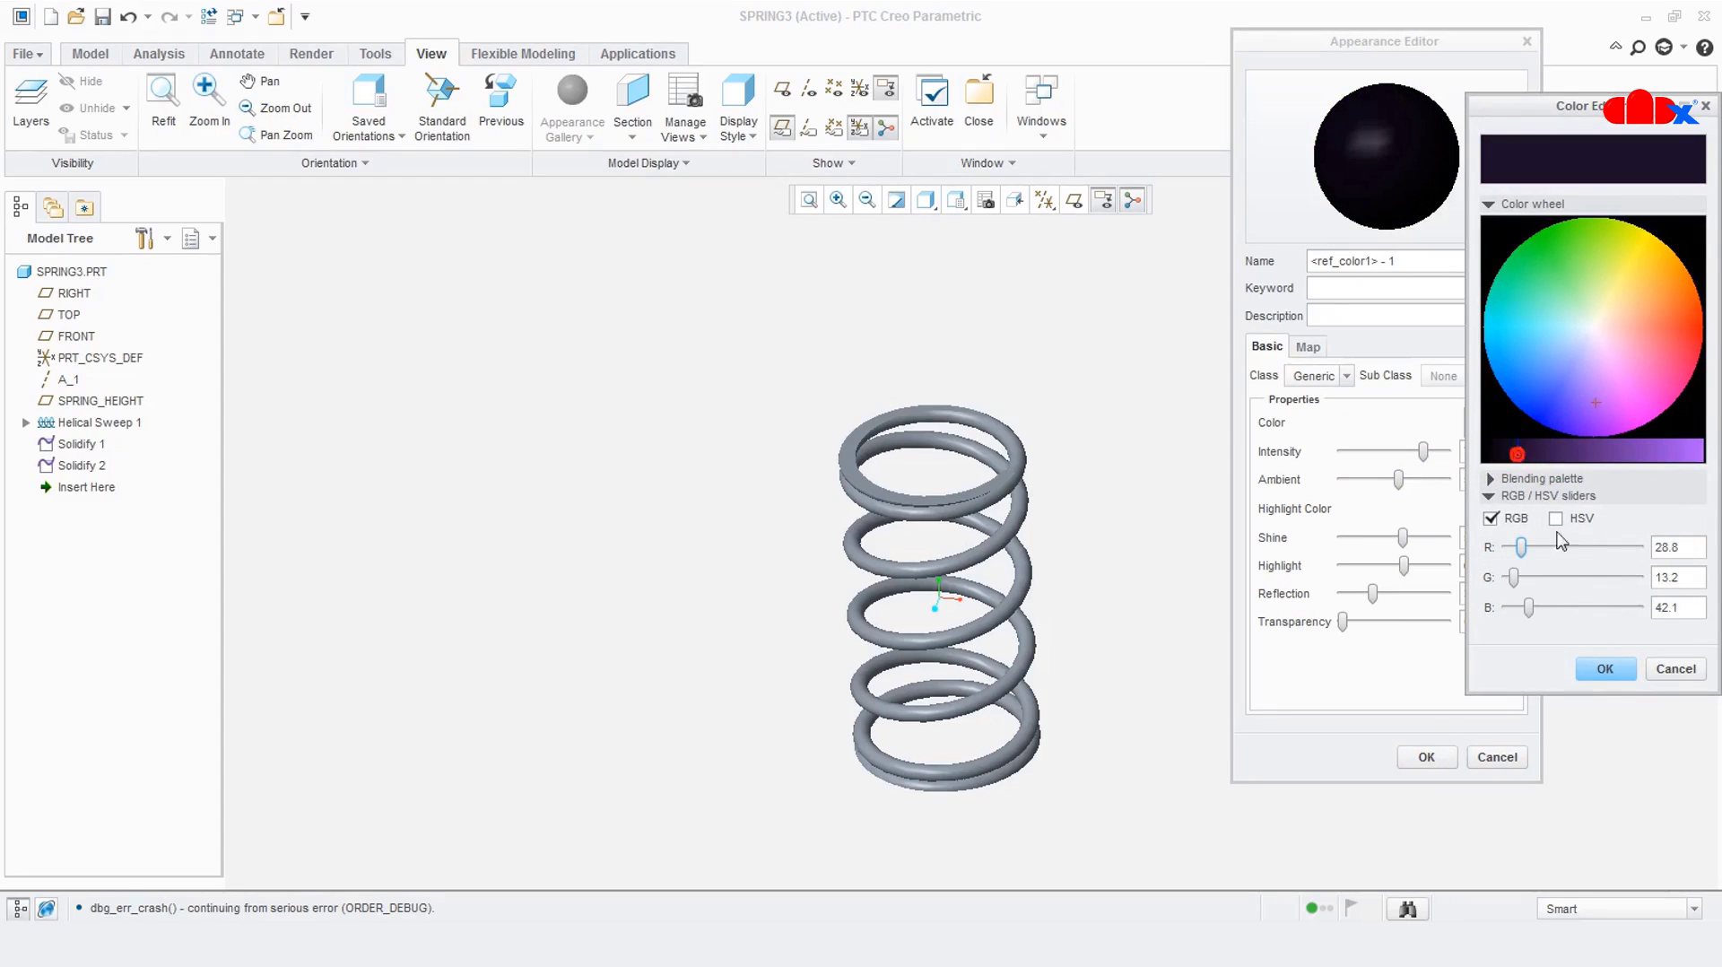
left_click(1529, 388)
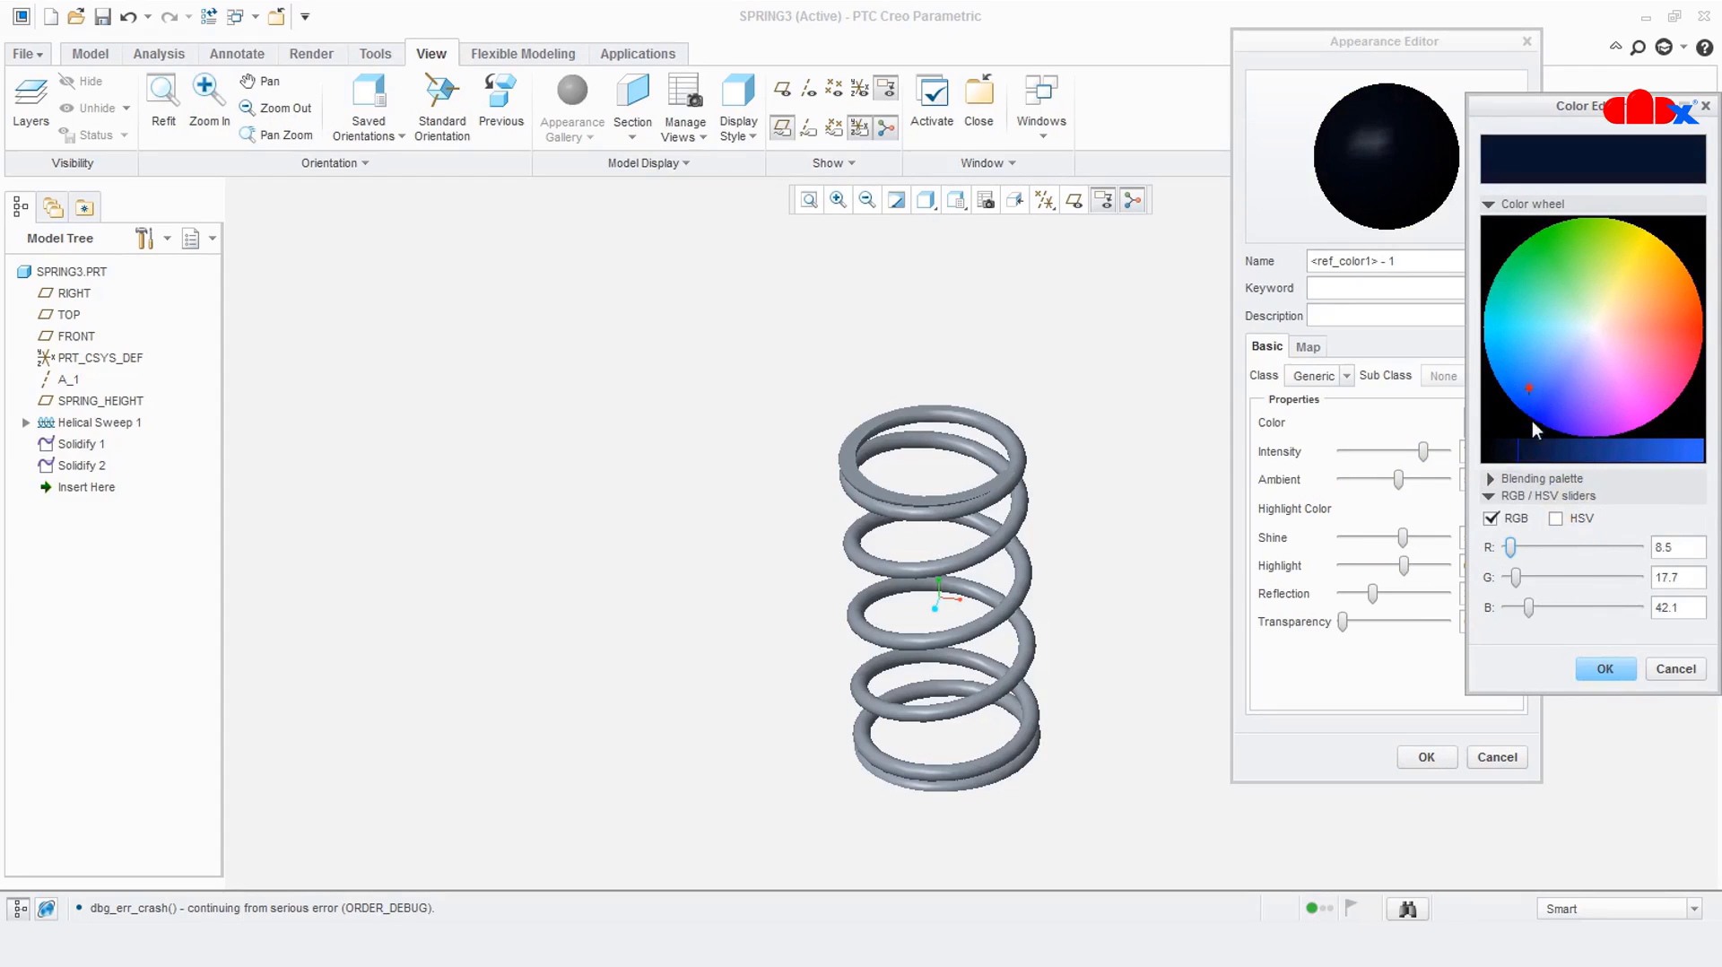
left_click(1604, 669)
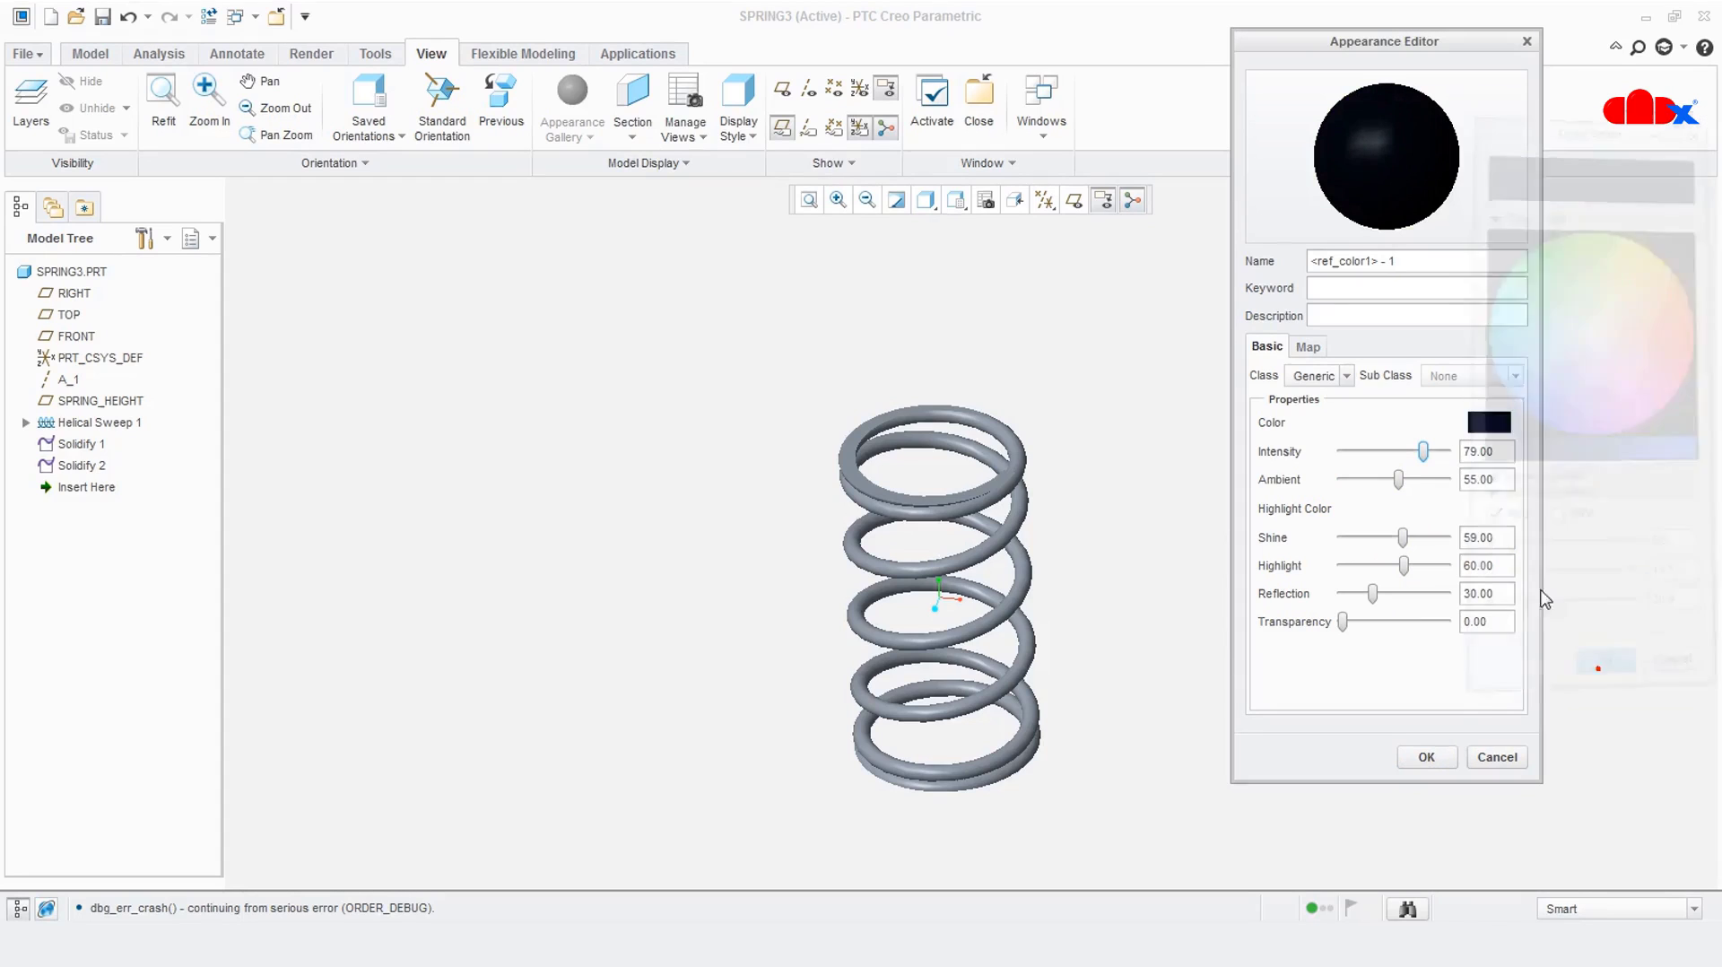
left_click(1426, 755)
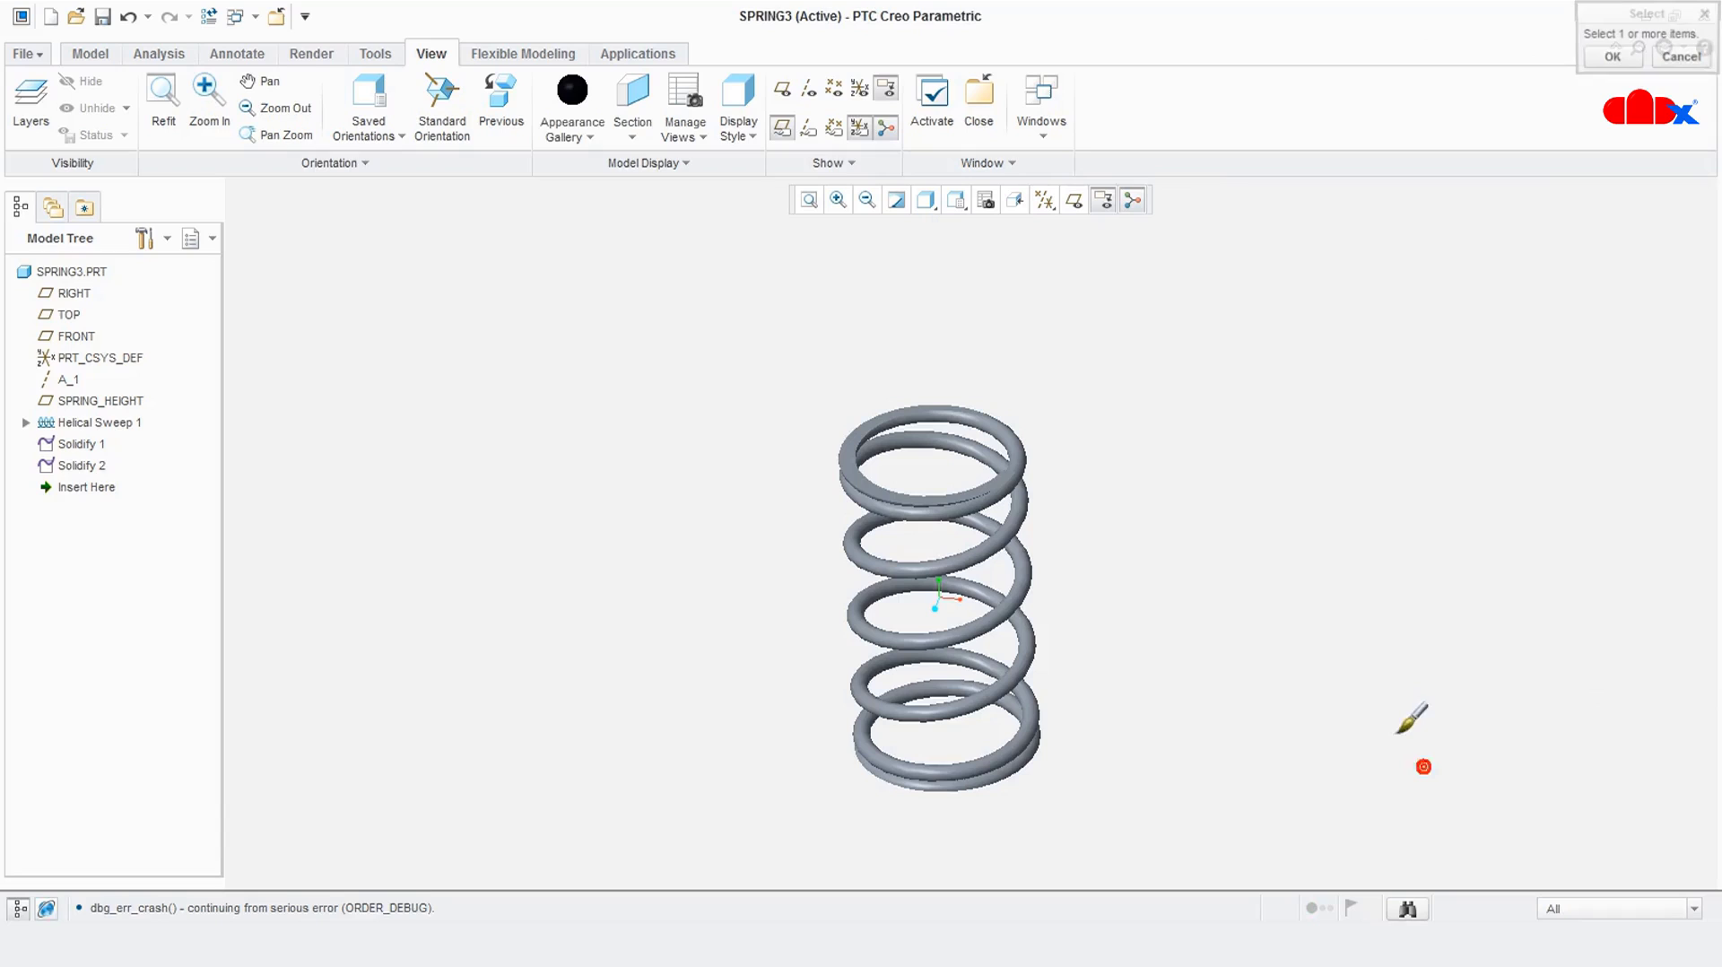
Apply the dark blue appearance to the whole spring using the Part selection filter
left_click(1586, 907)
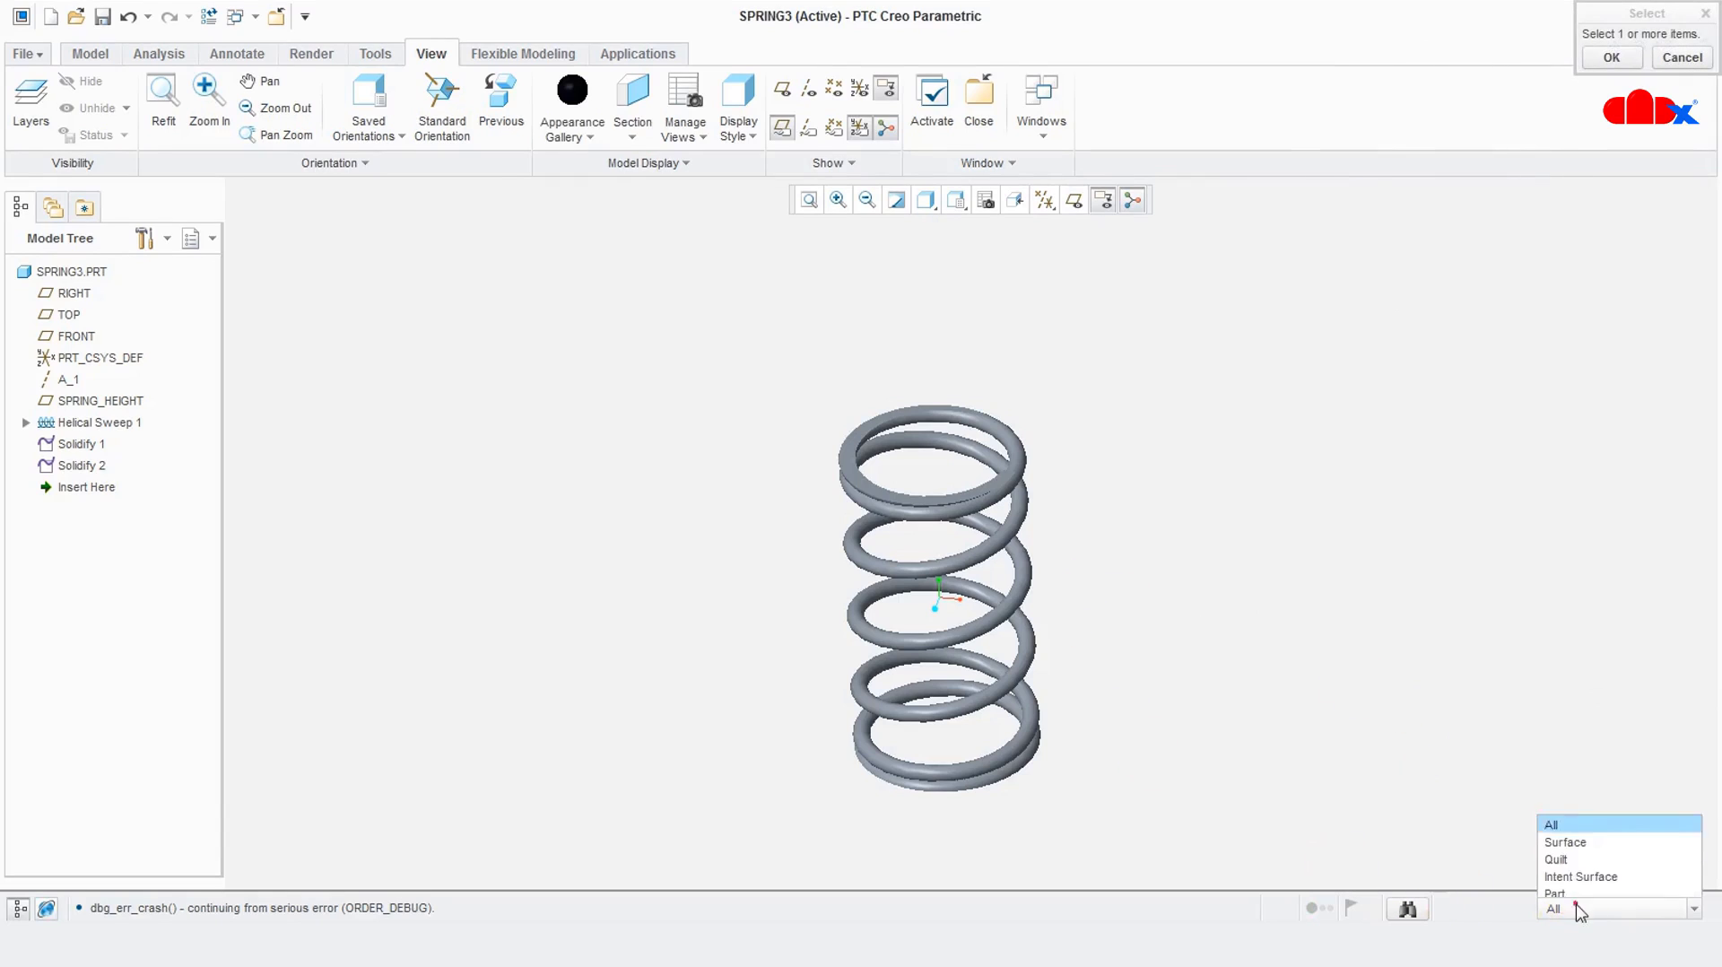
left_click(1554, 888)
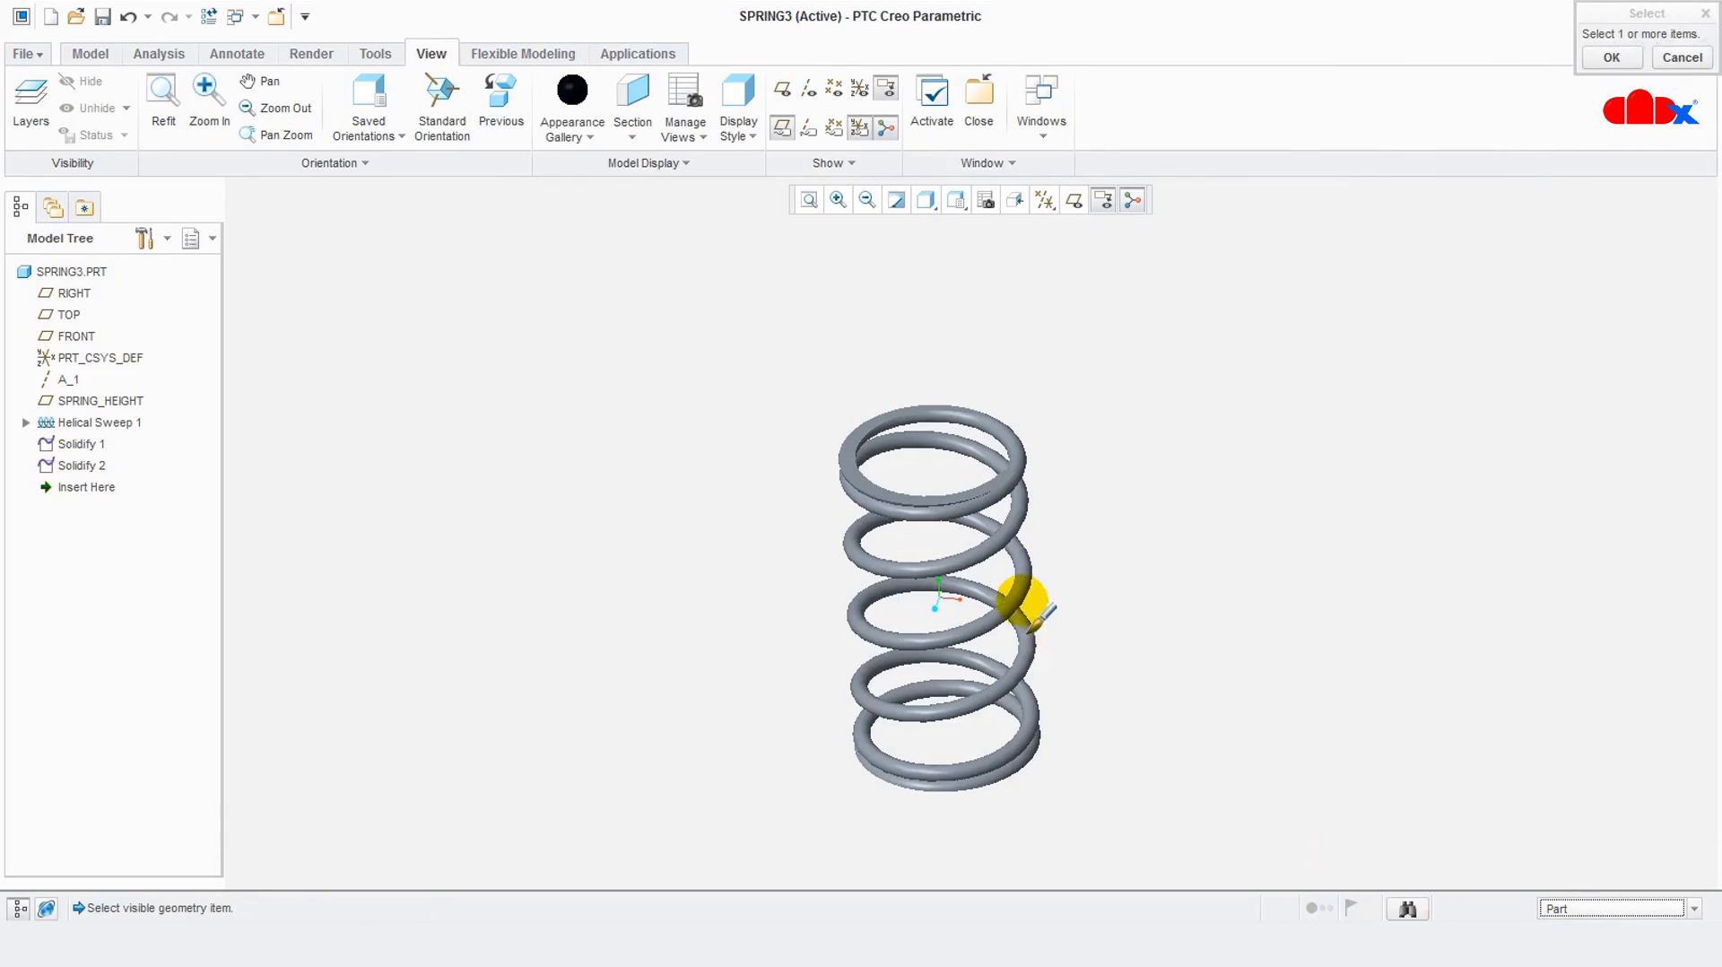
left_click(1025, 603)
middle_click(1134, 565)
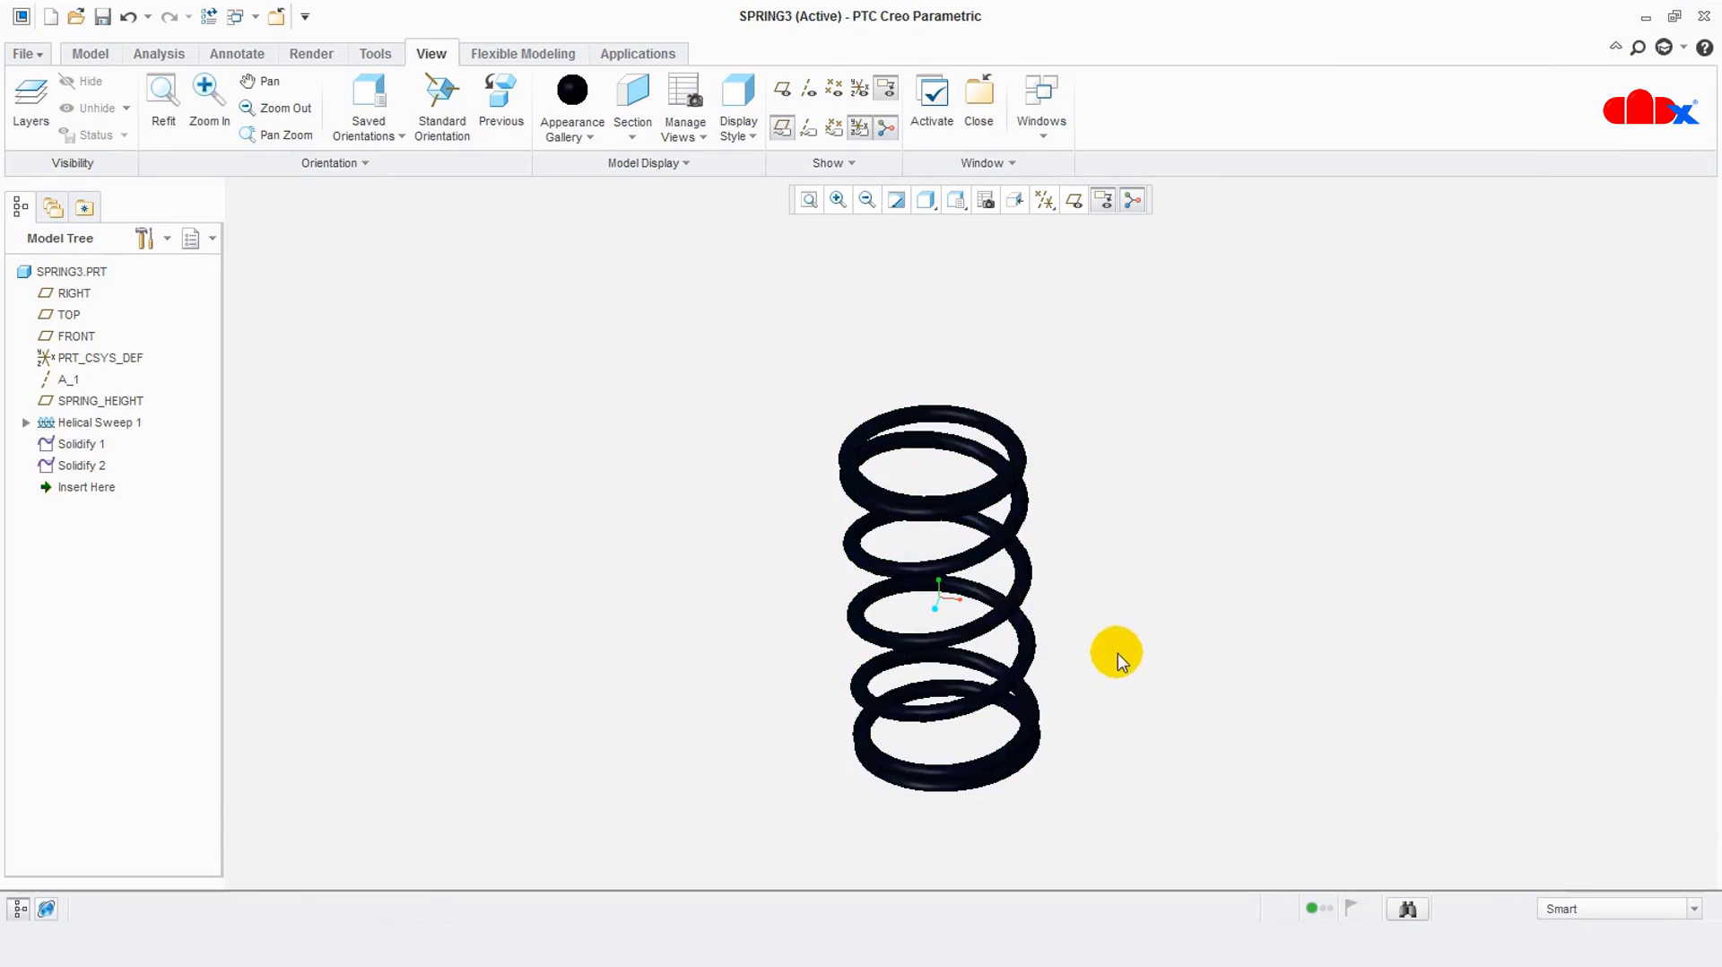
middle_click_drag(1117, 659, 1065, 691)
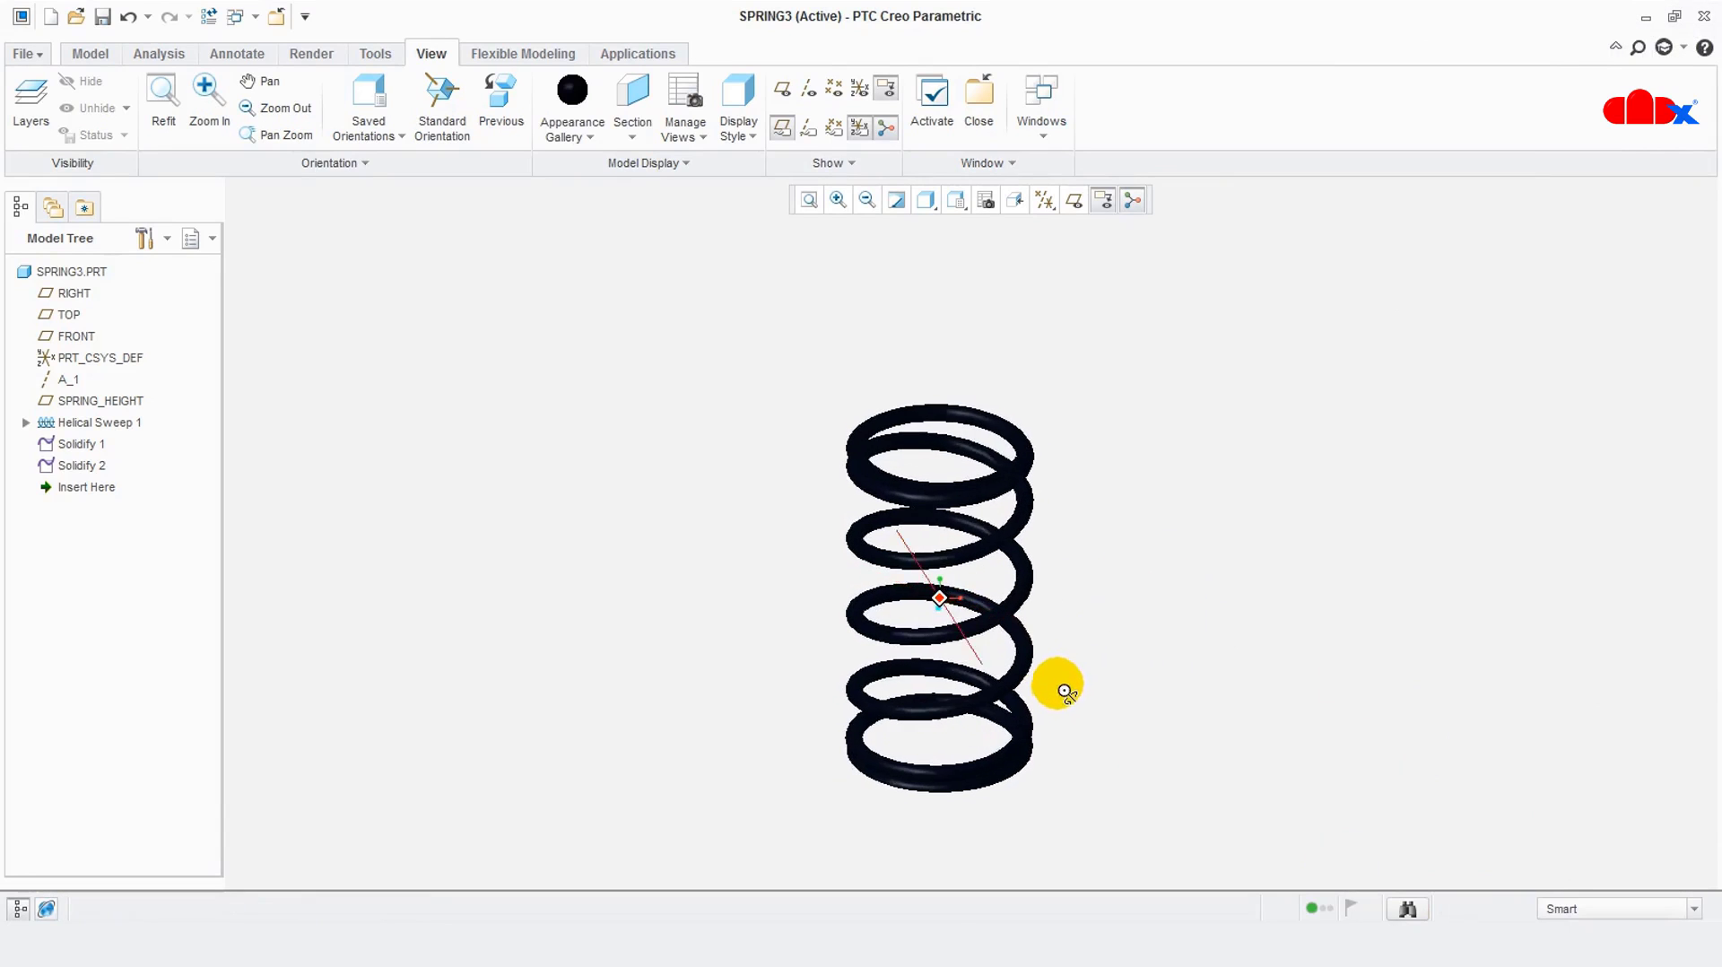
Edit the spring's dark blue model appearance, setting shine to 17 and both intensity and ambient to 100
left_click(589, 139)
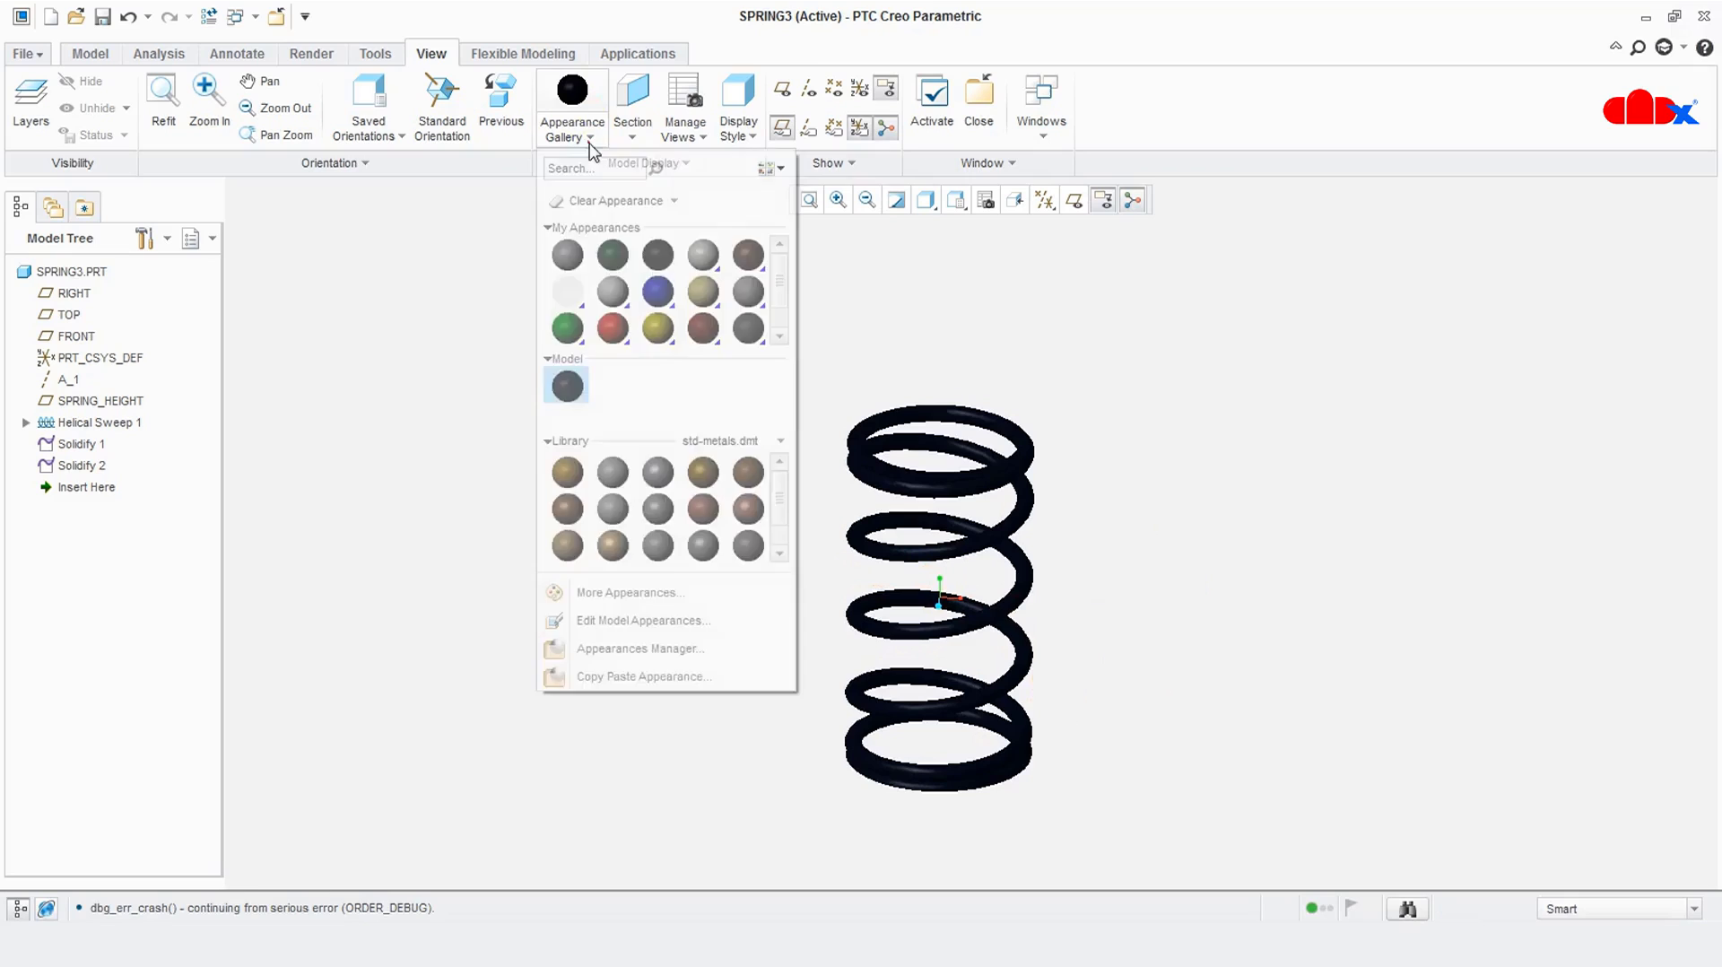
left_click(580, 141)
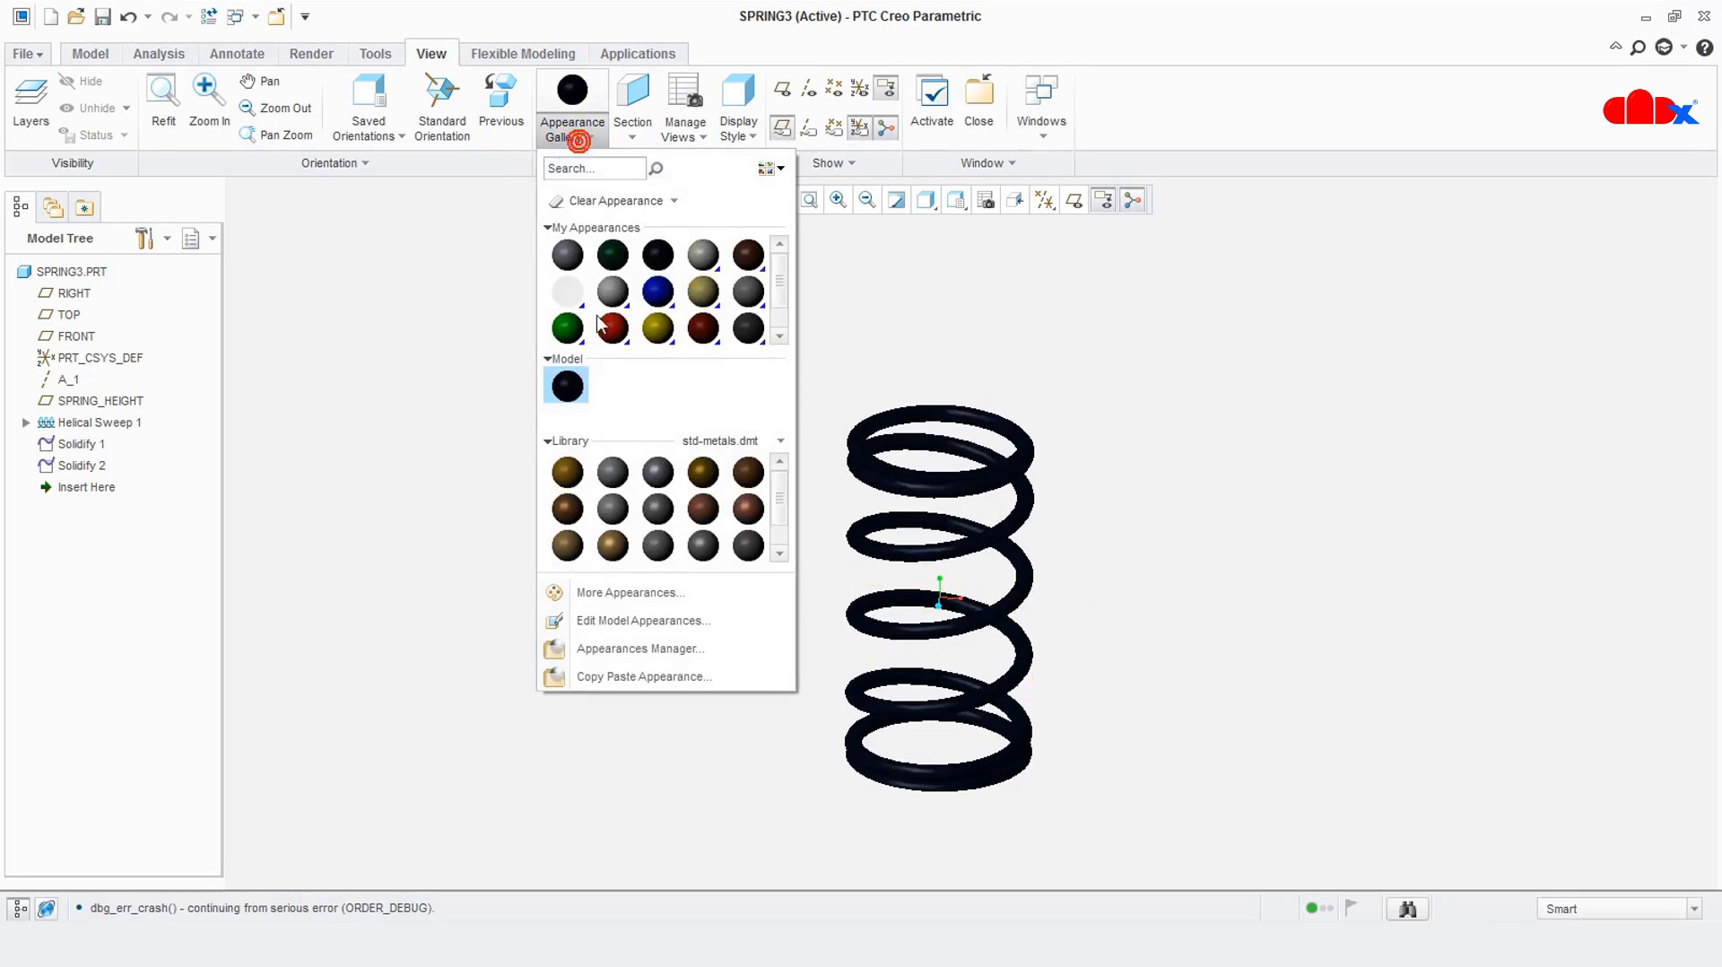
right_click(570, 386)
left_click(617, 396)
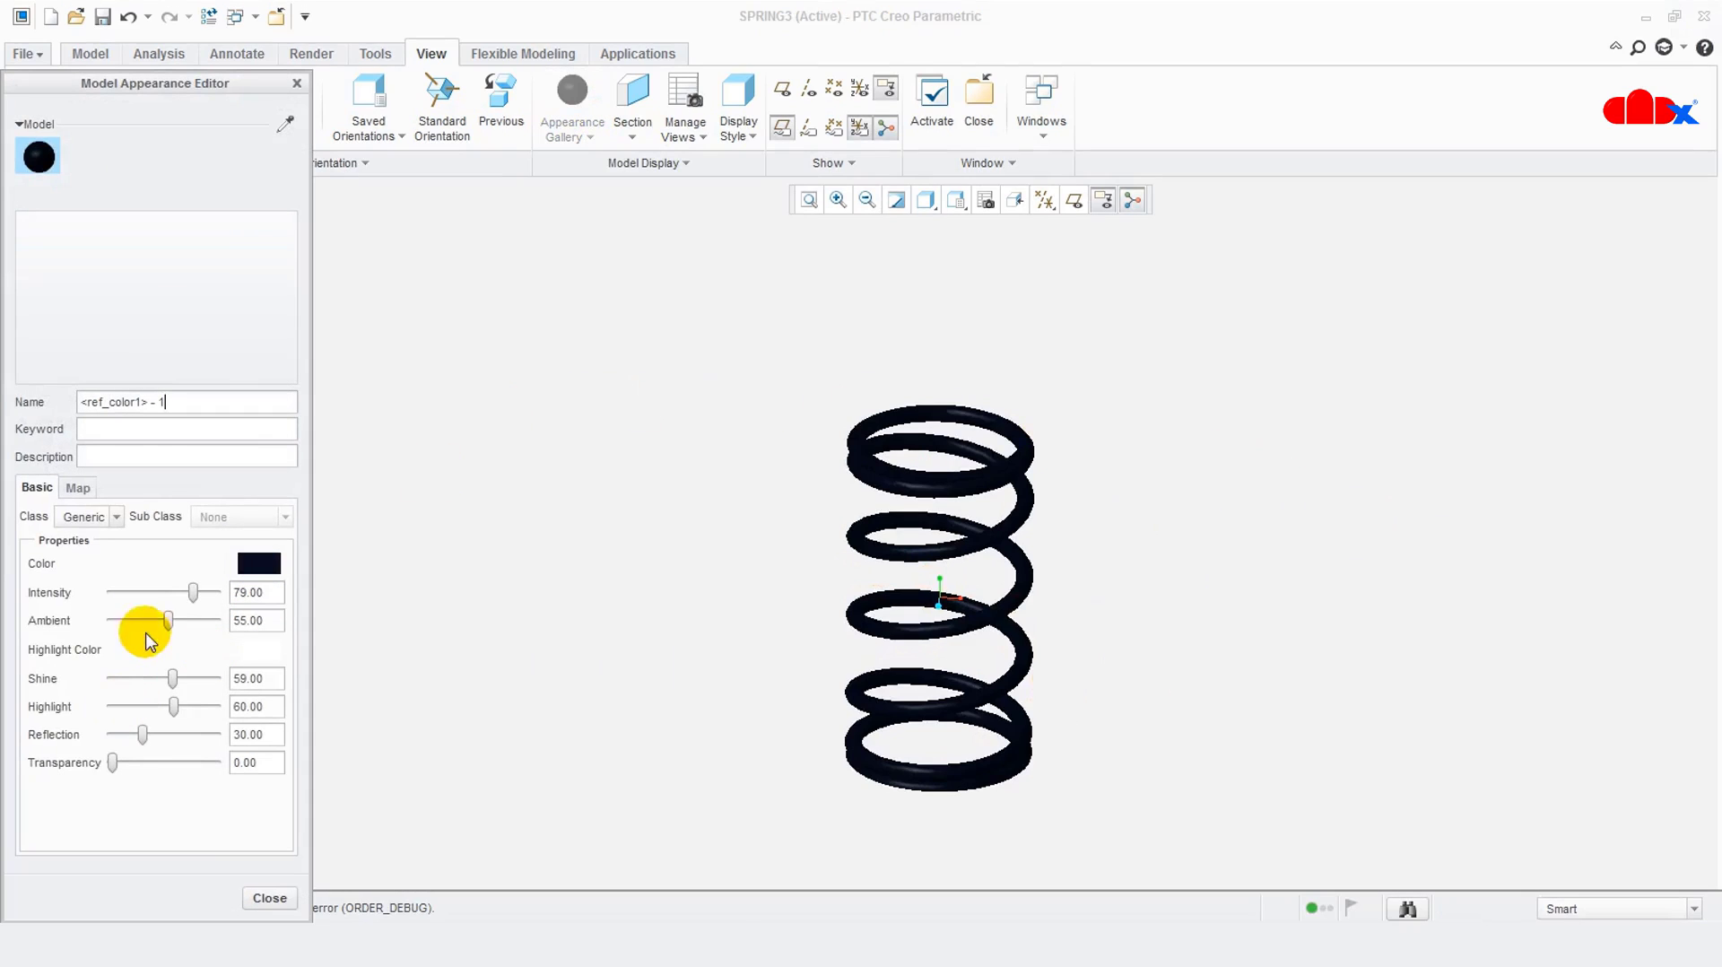
mouse_move(141, 689)
left_mouse_down()
mouse_move(107, 685)
mouse_move(131, 695)
left_mouse_up()
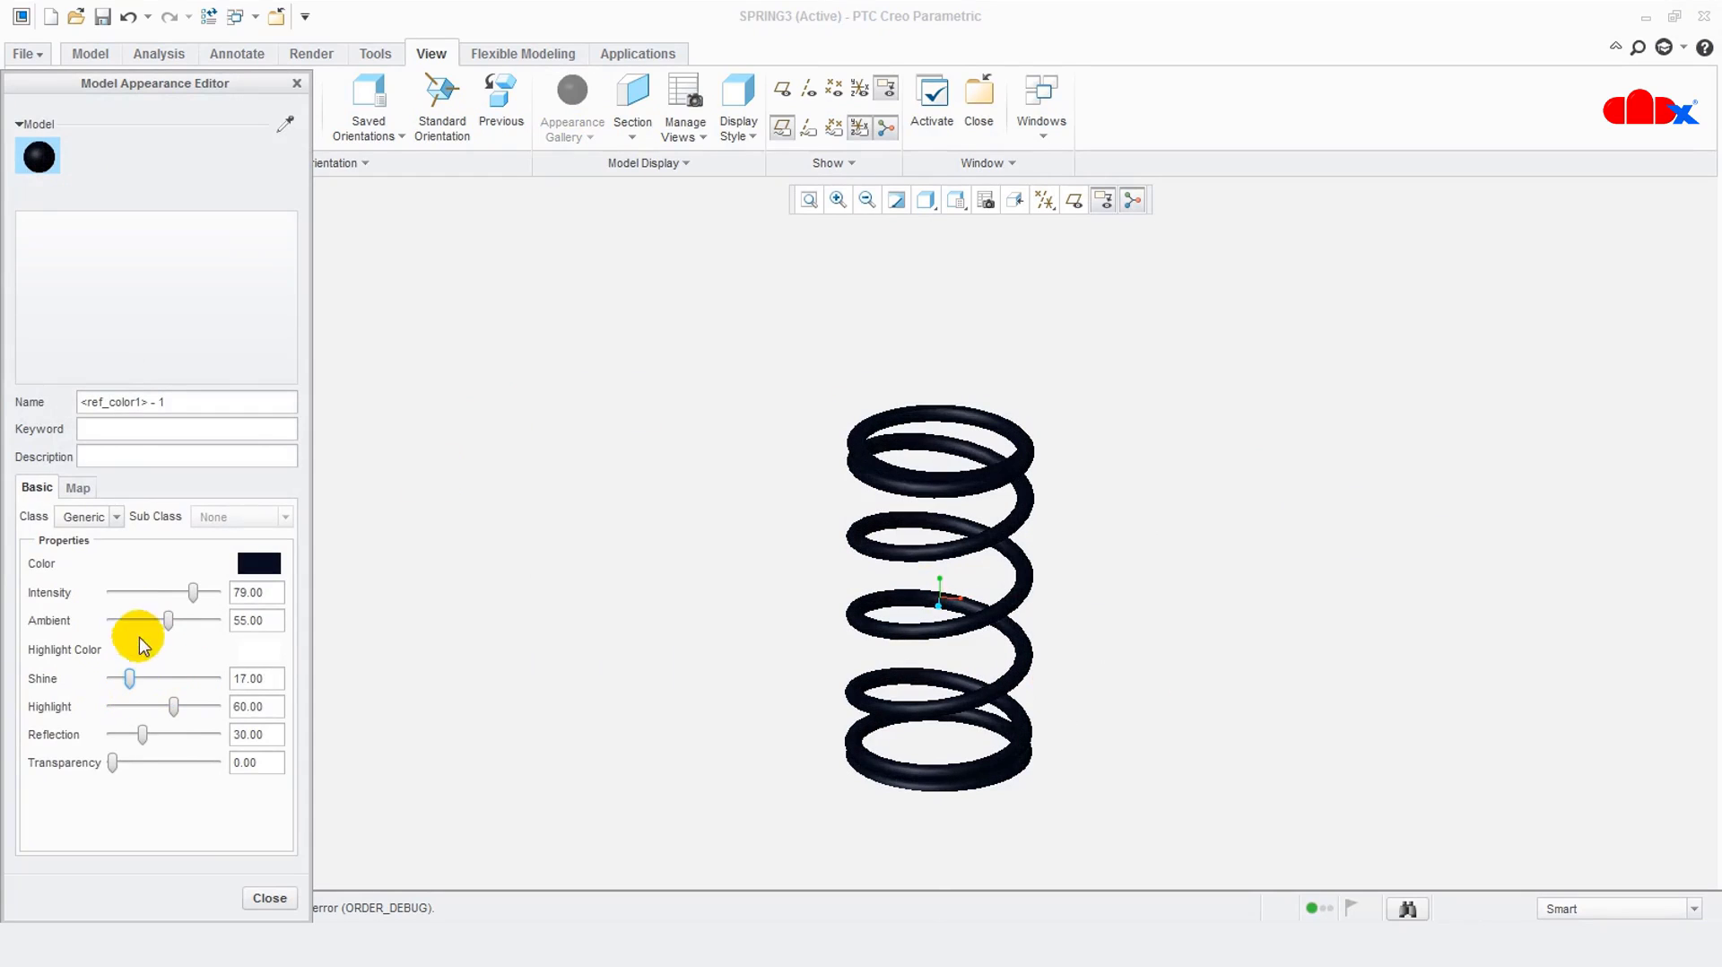
mouse_move(165, 596)
left_mouse_down()
mouse_move(98, 592)
mouse_move(216, 590)
mouse_move(94, 617)
mouse_move(260, 604)
left_mouse_up()
mouse_move(929, 652)
middle_mouse_down()
mouse_move(950, 701)
mouse_move(941, 657)
mouse_move(964, 659)
middle_mouse_up()
left_click(274, 899)
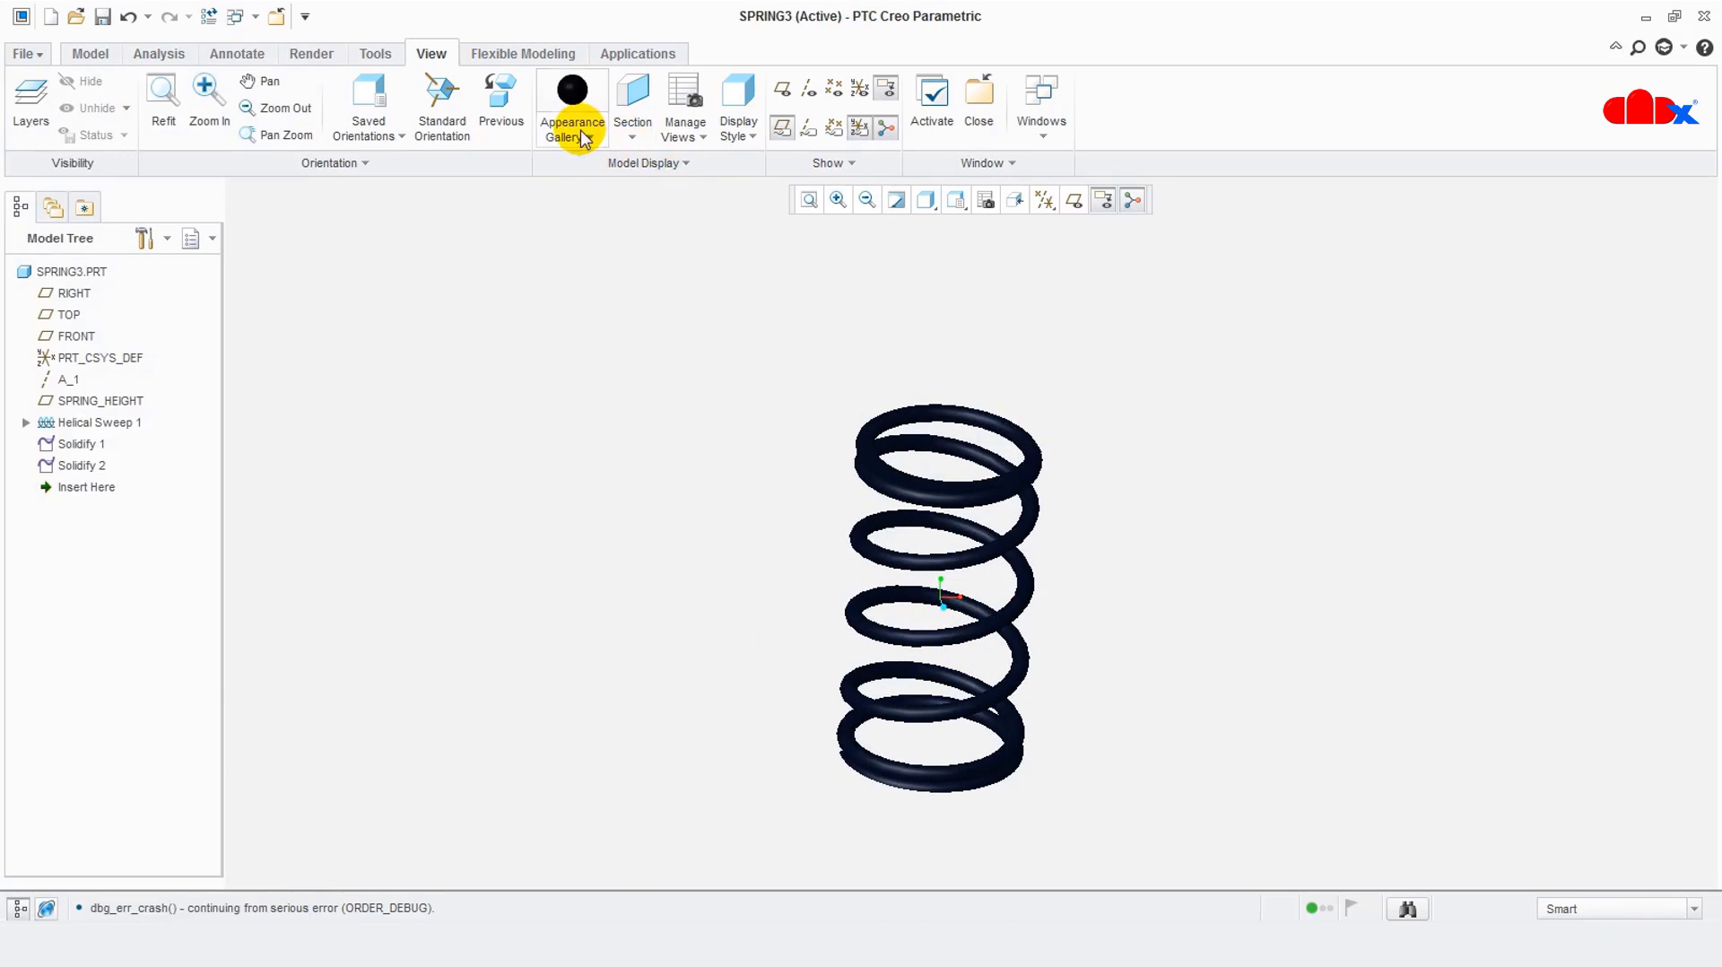
Create another appearance from the dark blue one with a light blue color, about RGB 150.3, 229.9, 251.3
left_click(583, 139)
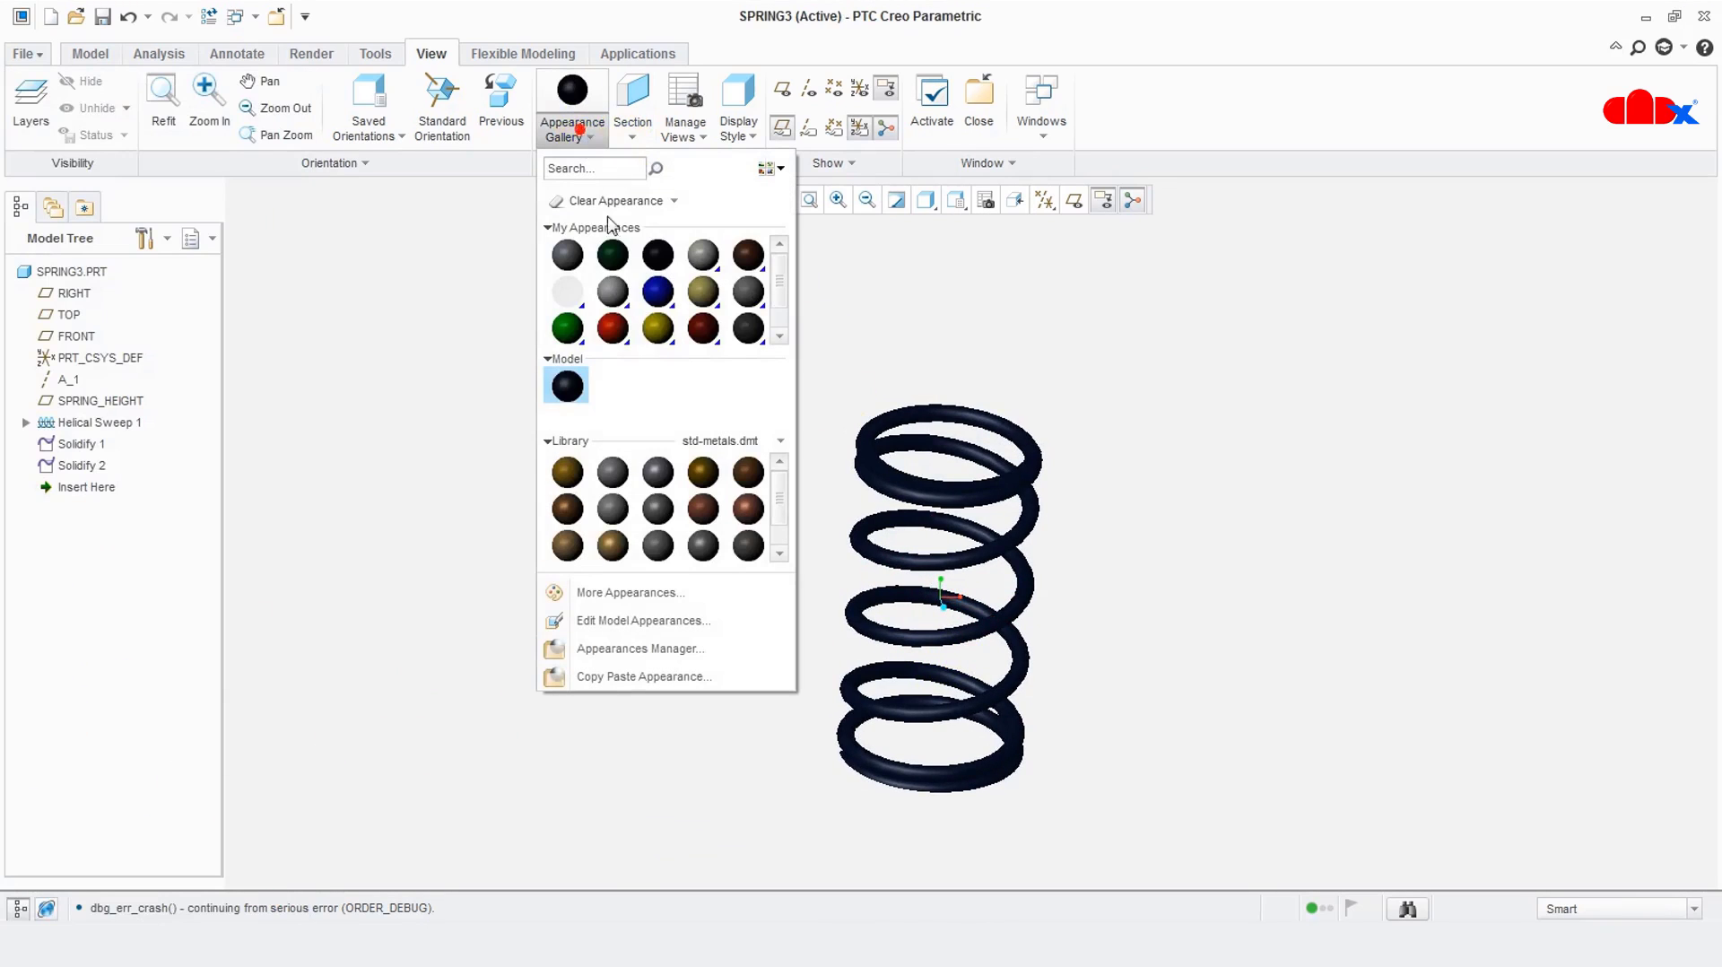
right_click(567, 386)
left_click(648, 416)
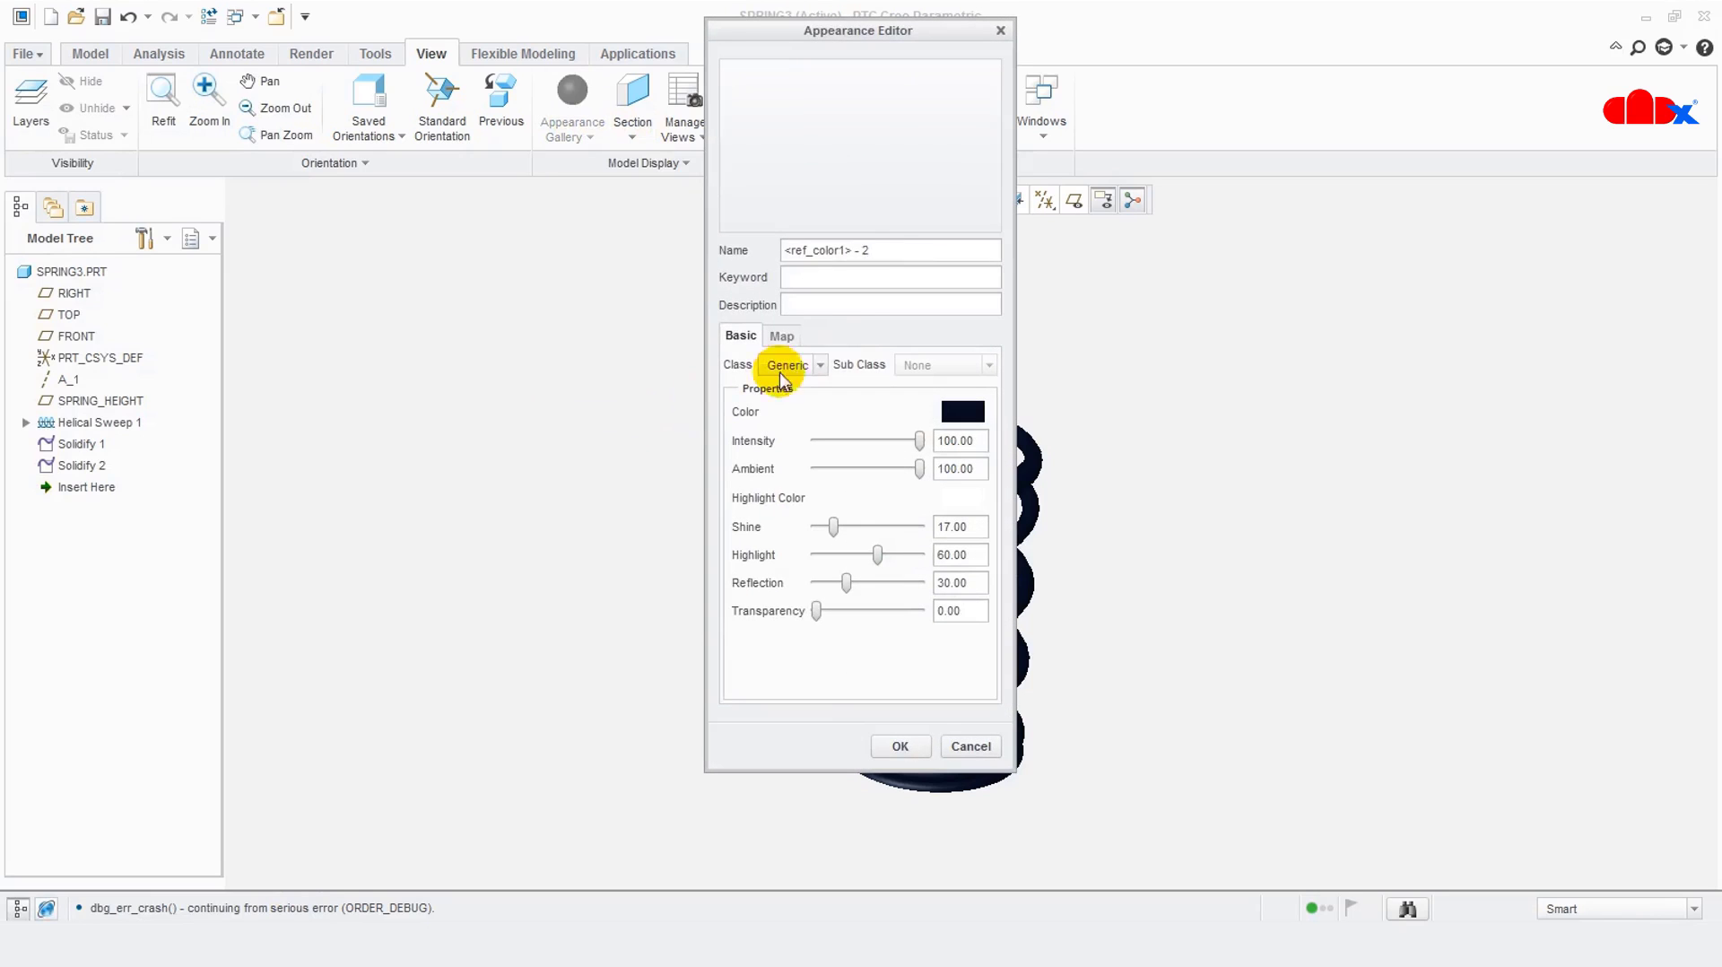
left_click_drag(847, 50, 379, 124)
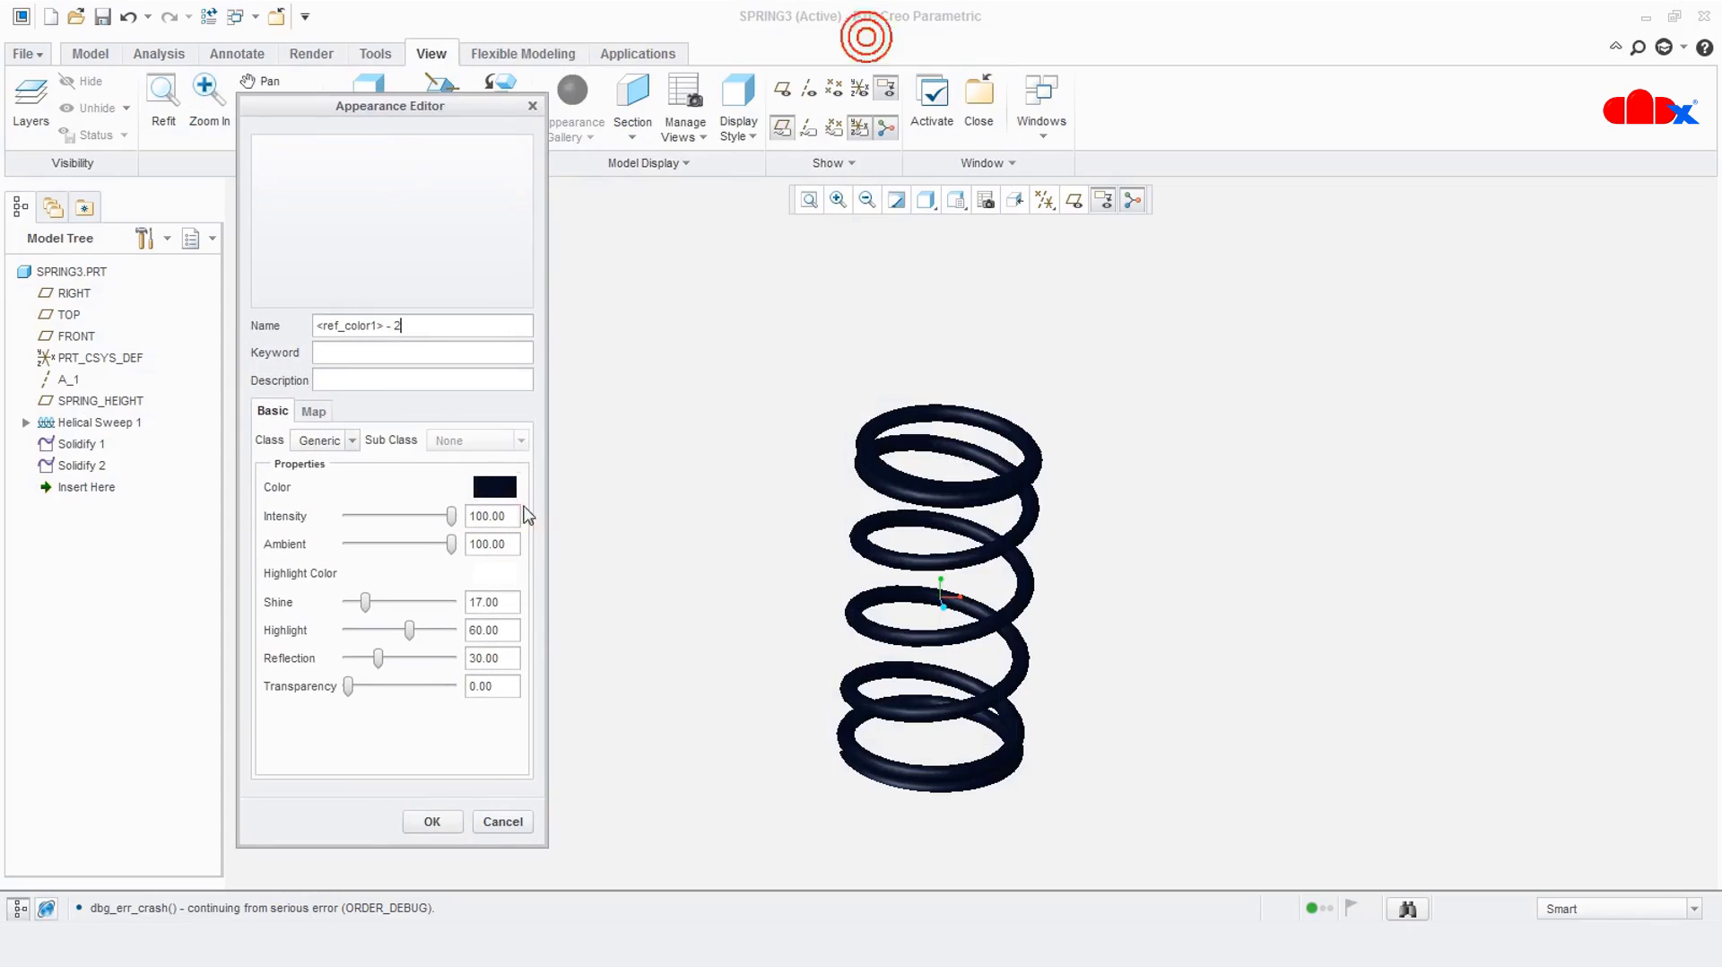
left_click(494, 487)
left_click_drag(1556, 383, 1585, 324)
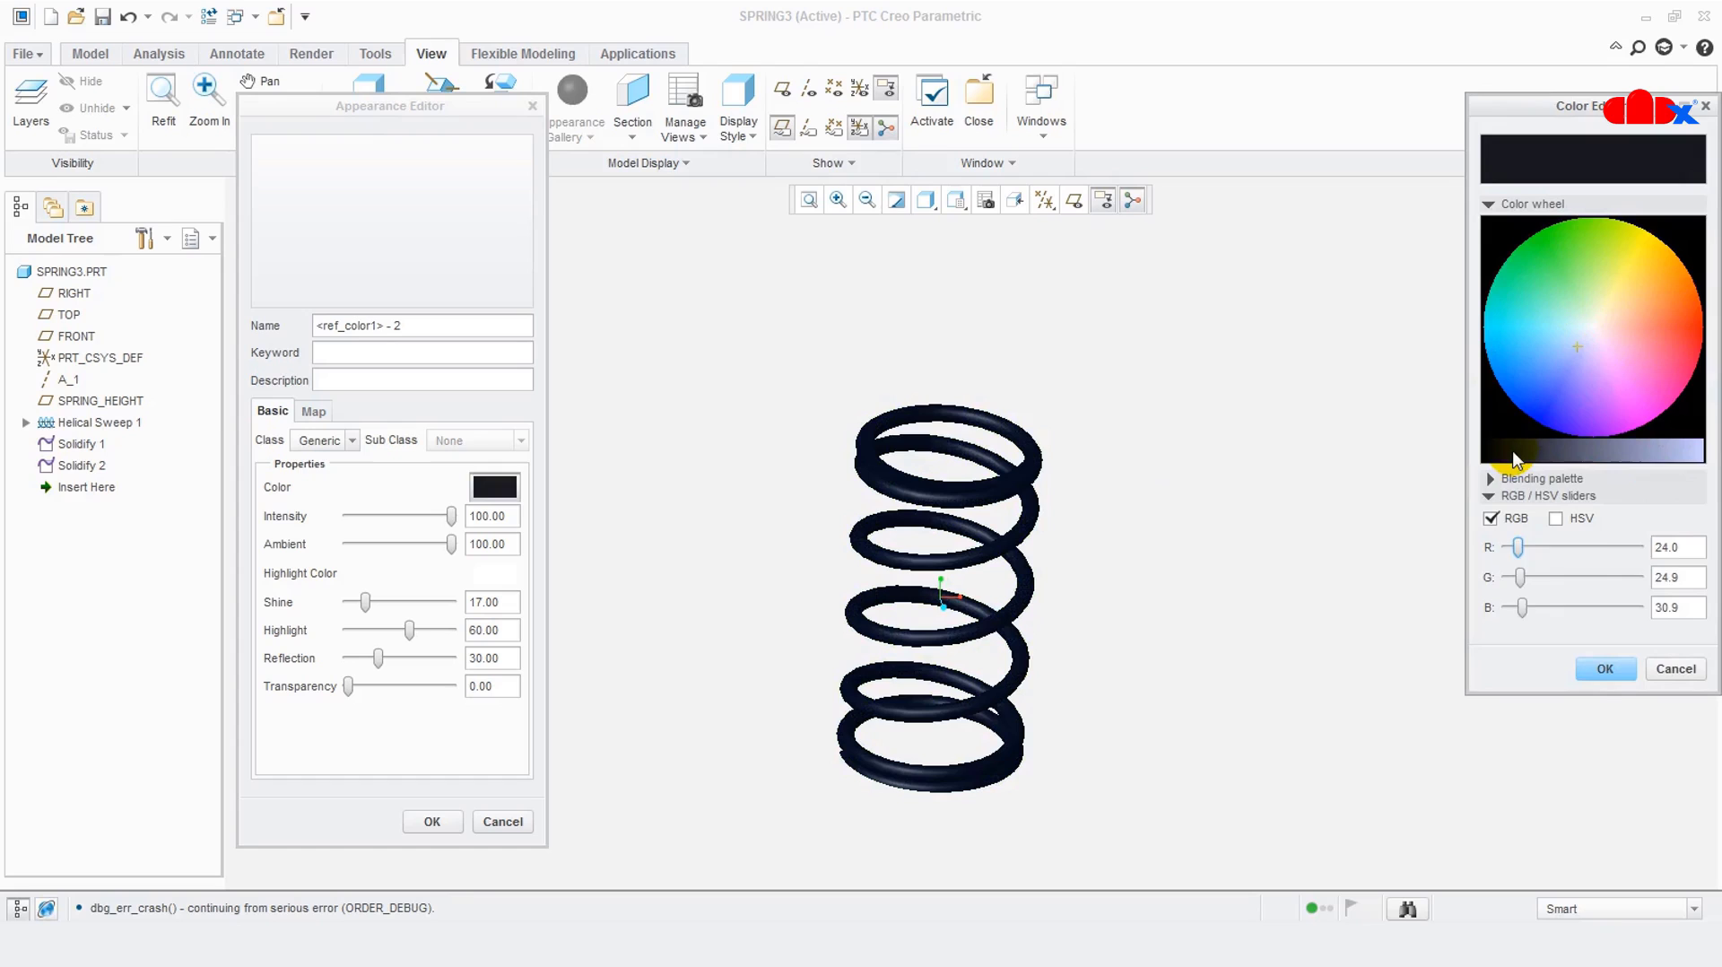
left_click_drag(1511, 451, 1708, 455)
left_click(1549, 337)
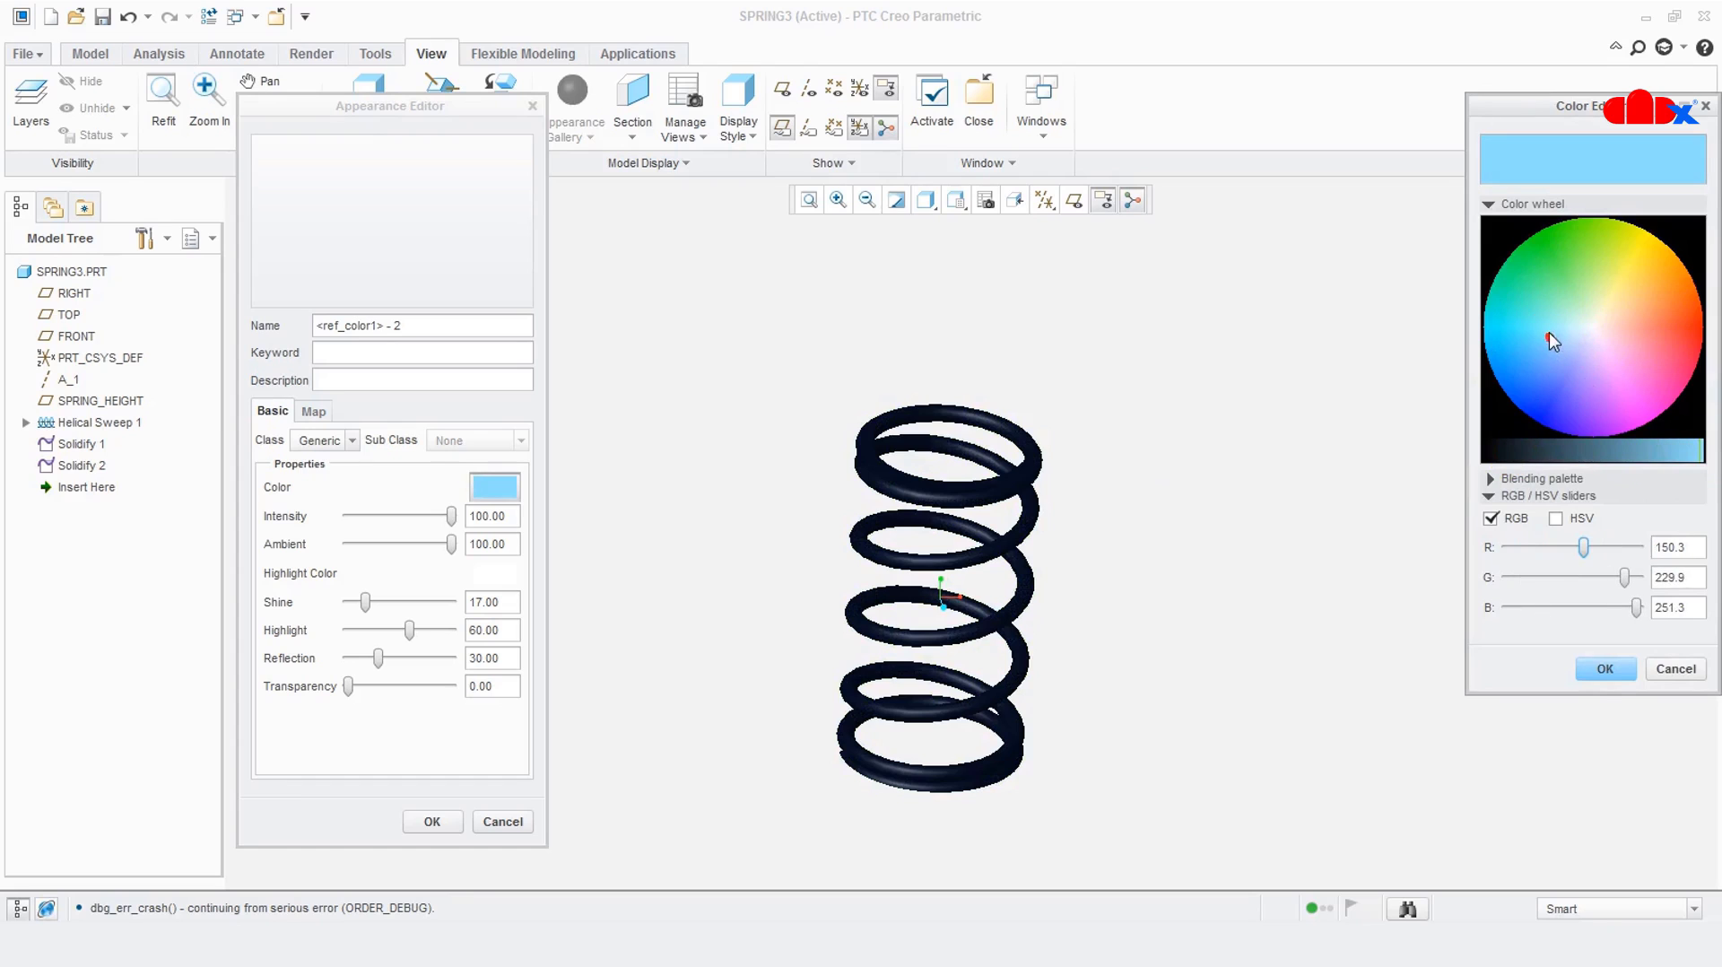
left_click(1605, 668)
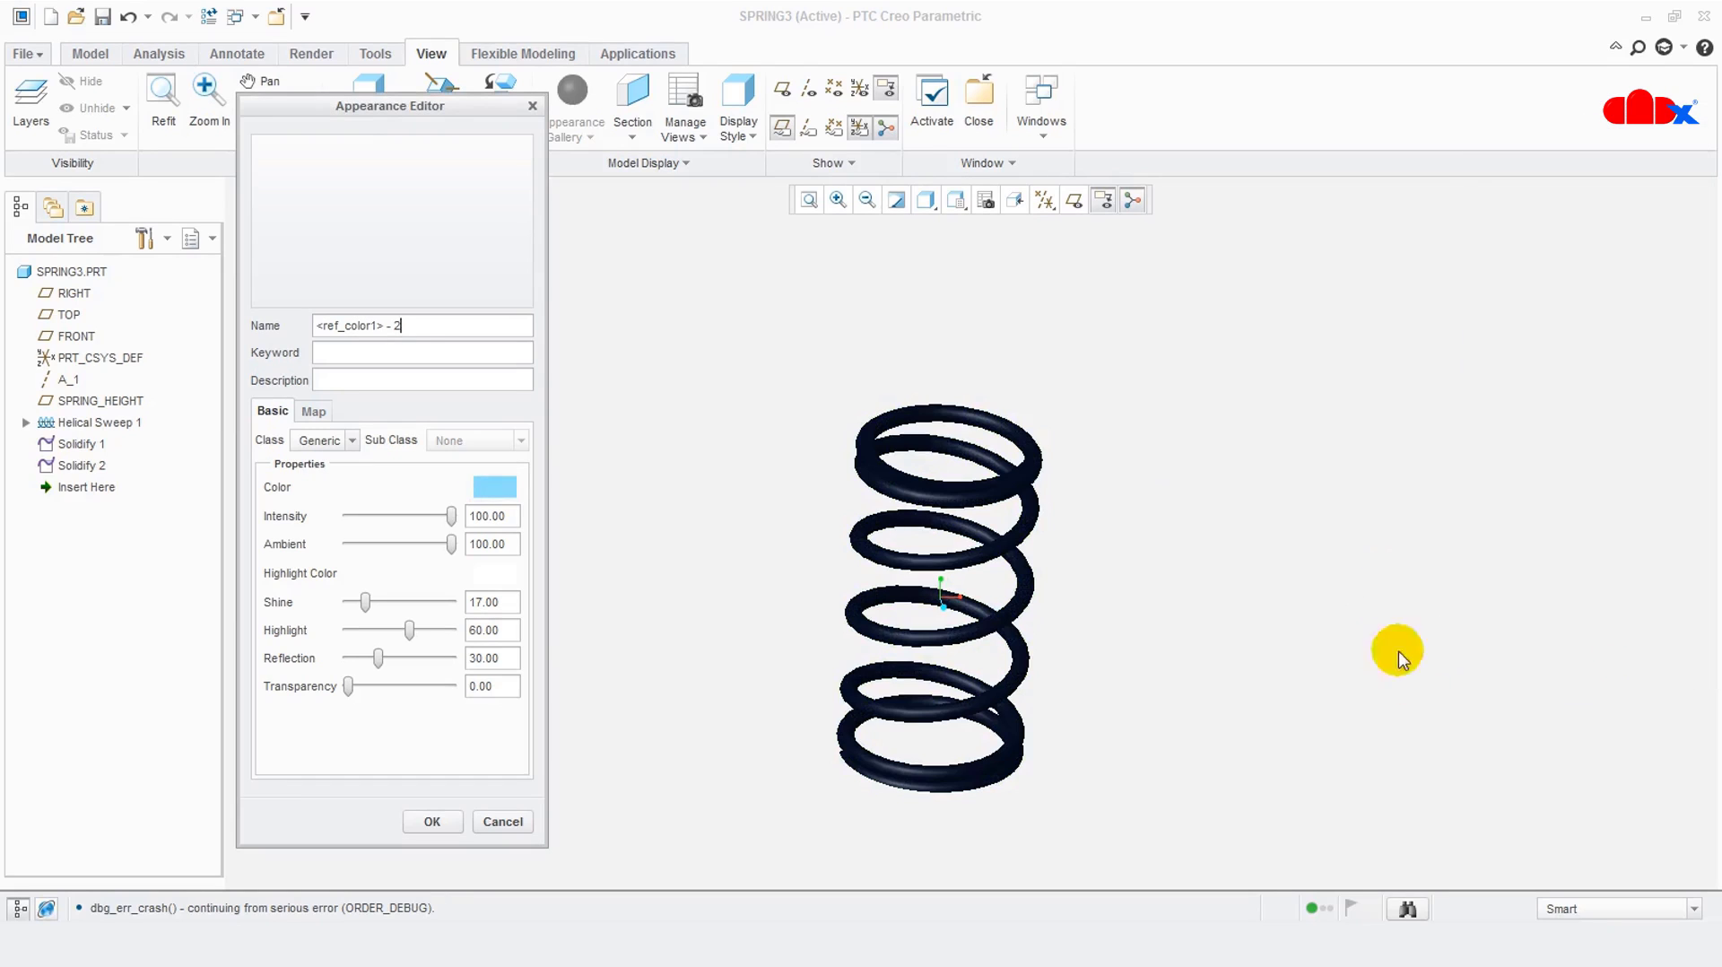
left_click(443, 832)
Apply the light blue appearance to the flat cut faces at both spring ends using the Intent Surface filter
left_click(1595, 908)
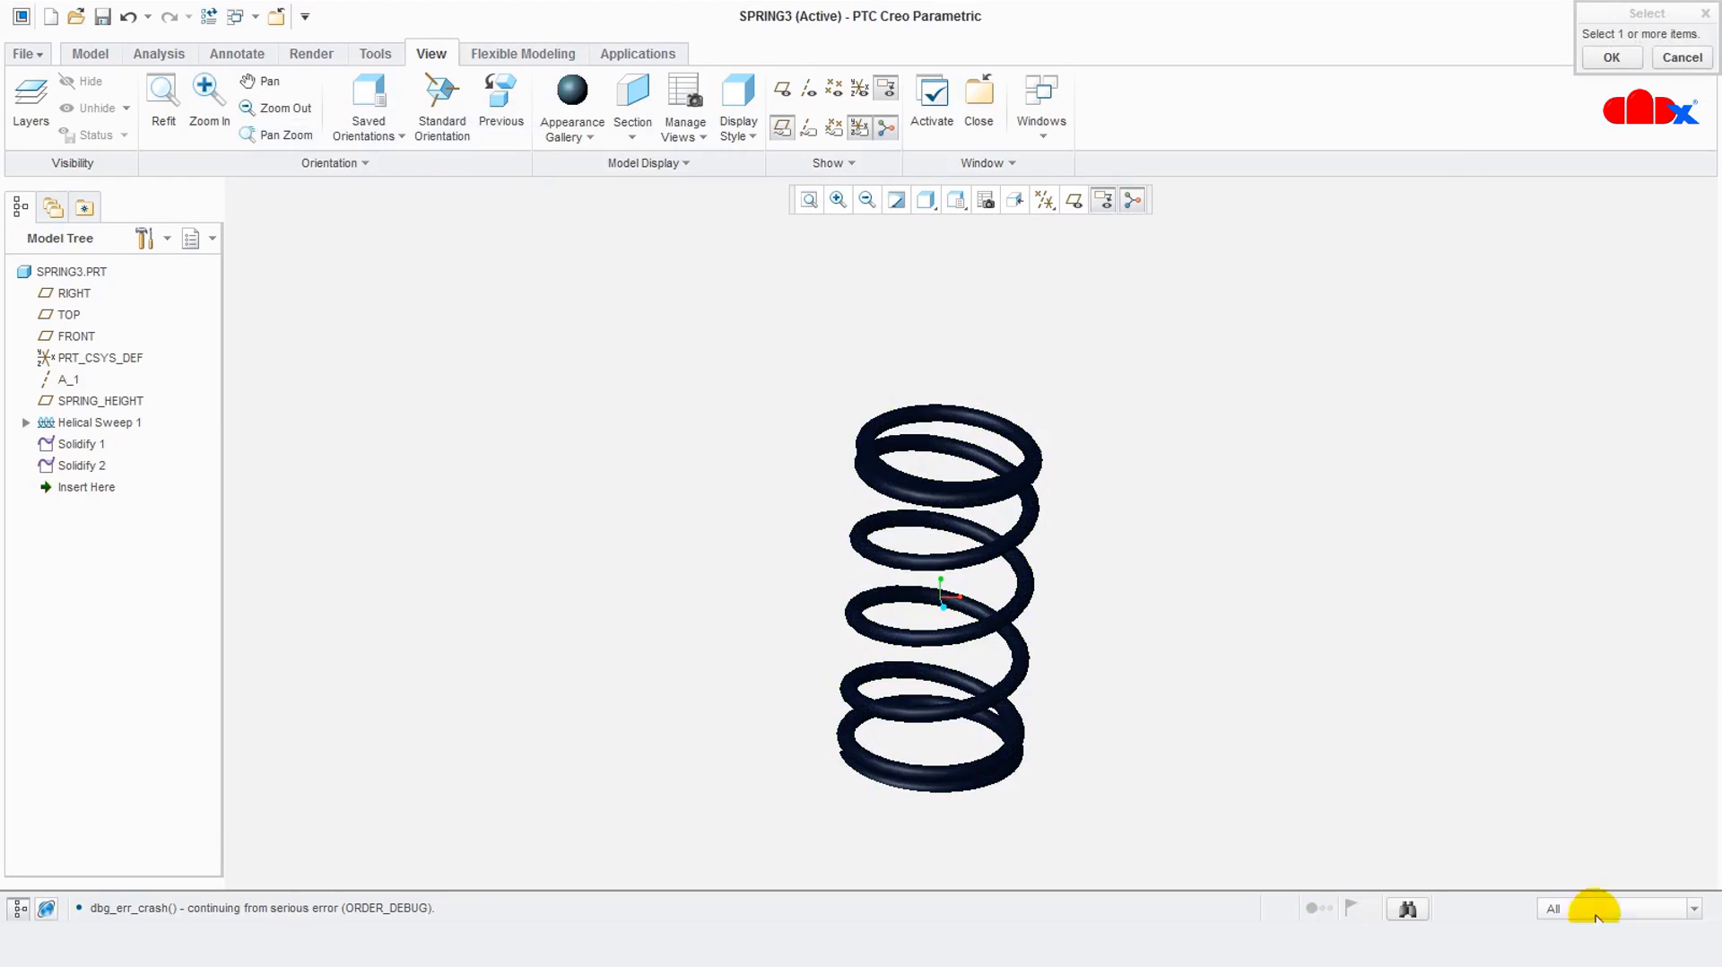
left_click(1569, 872)
middle_click_drag(1248, 544, 1137, 773)
scroll(981, 528, "down", 3)
left_click(904, 544)
scroll(1137, 773, "down", 3)
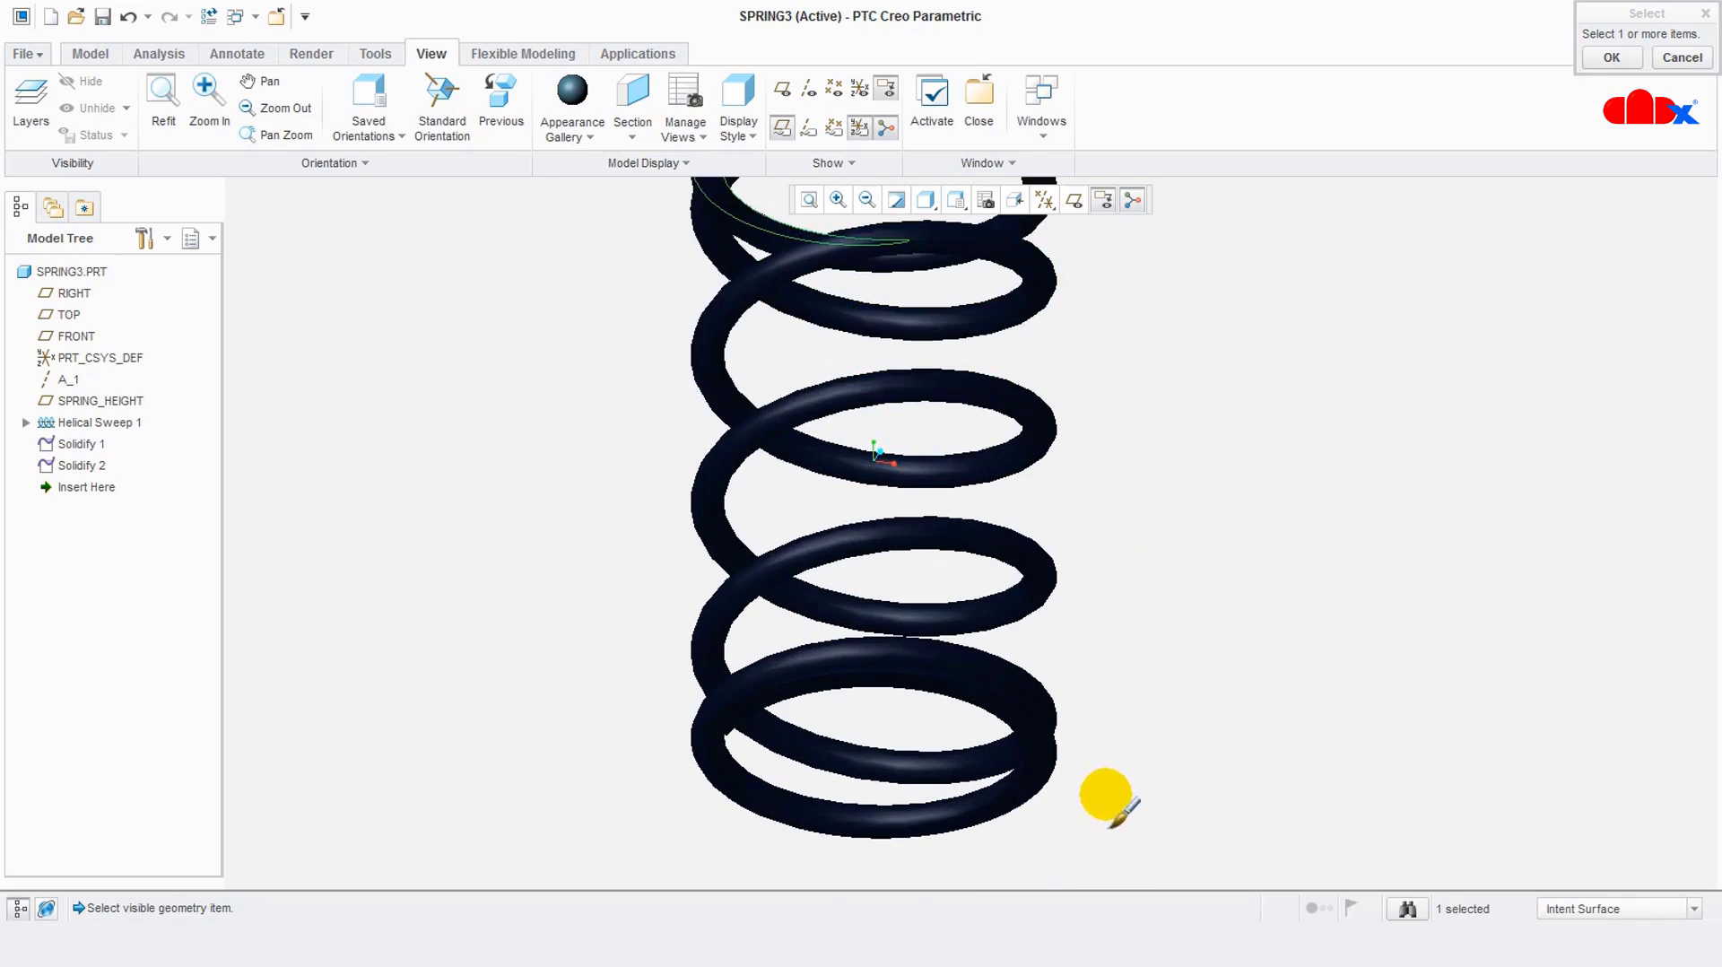
left_click(1055, 758, "ctrl")
middle_click(1288, 565)
scroll(1282, 565, "up", 3)
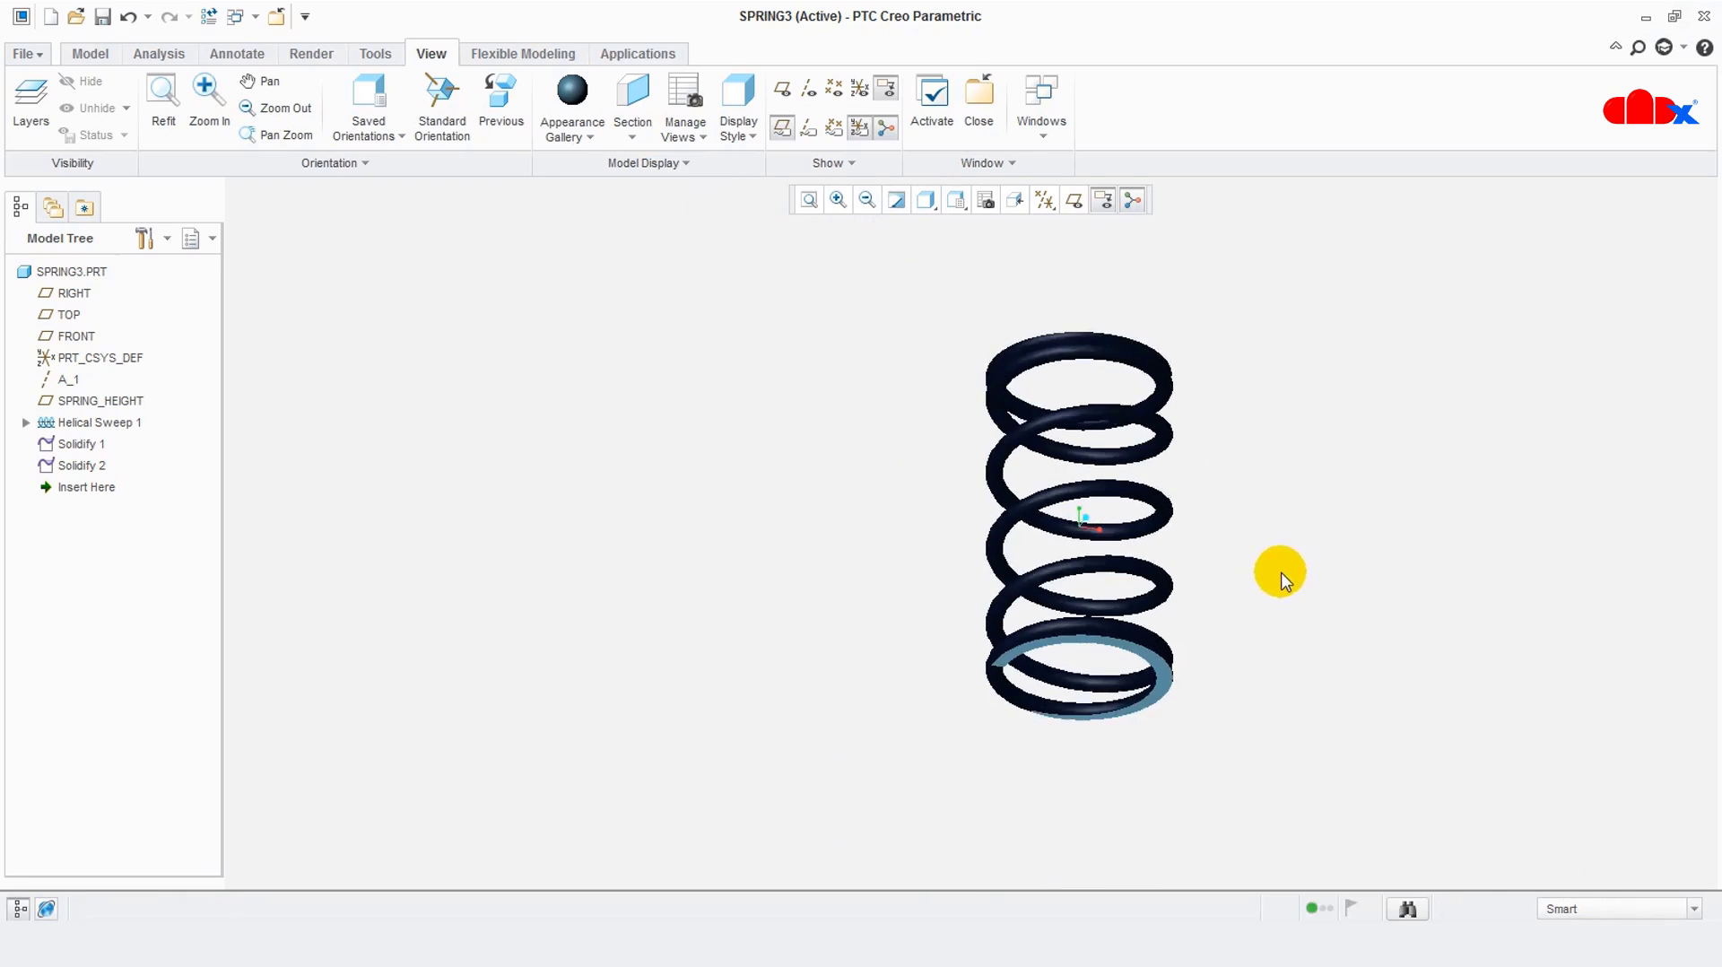
middle_click_drag(1276, 569, 1191, 452)
scroll(1181, 456, "up", 2)
scroll(1206, 555, "down", 2)
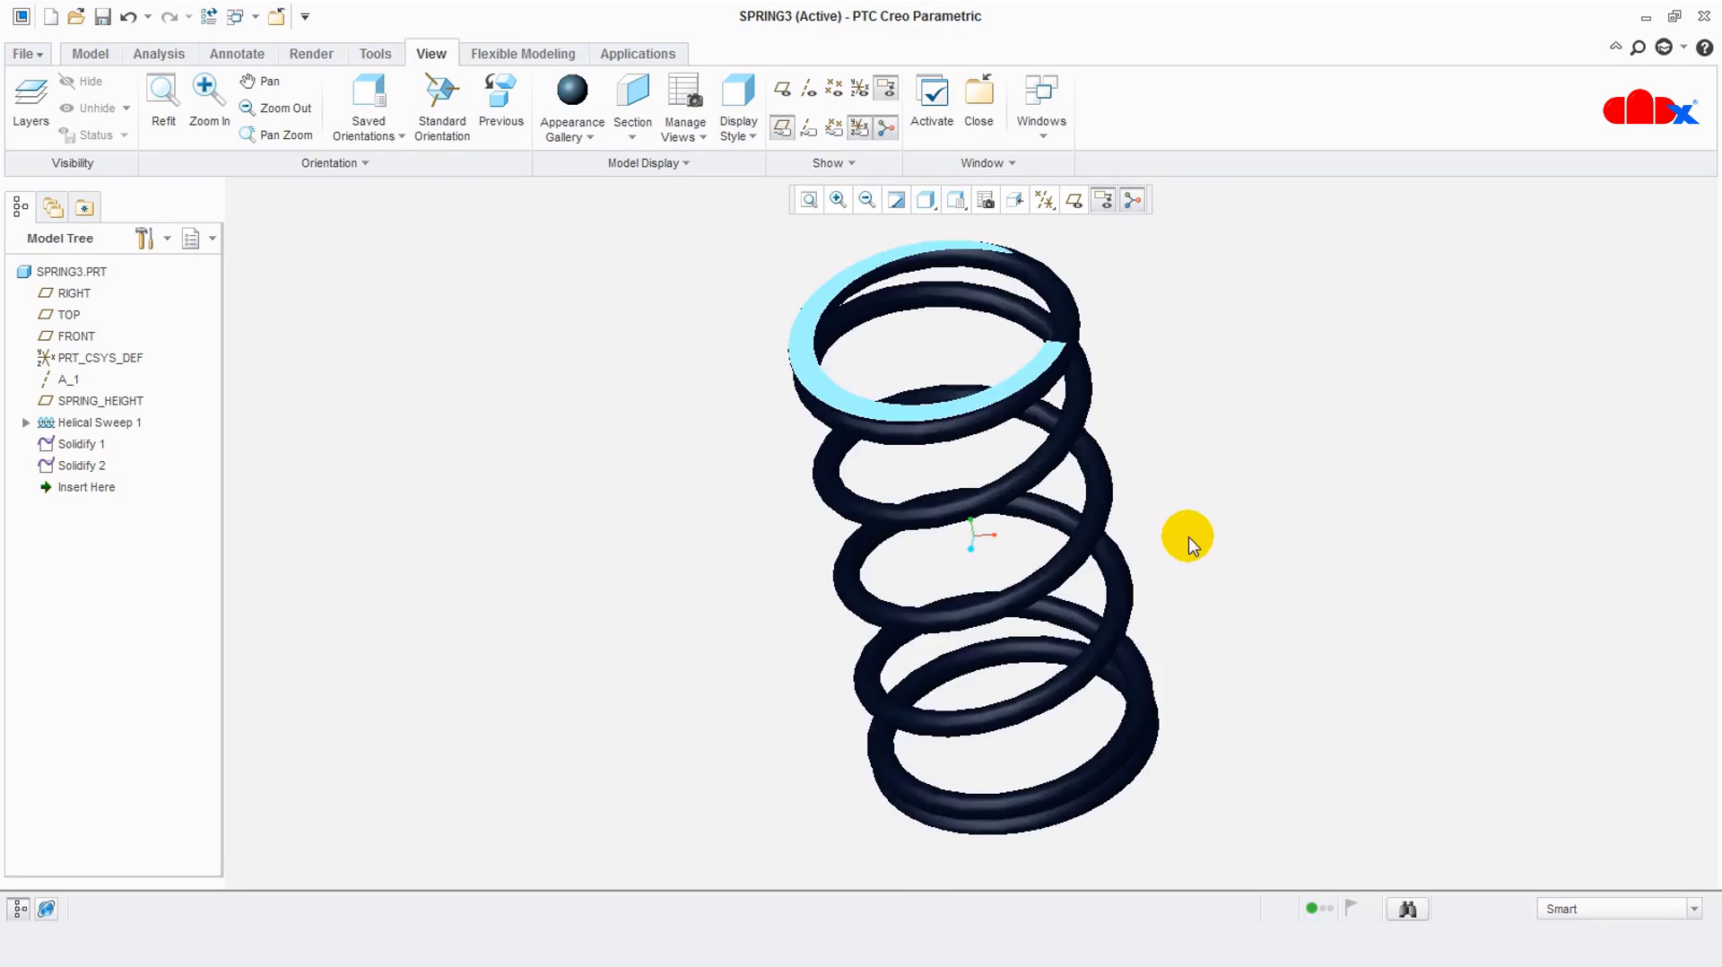
middle_click_drag(1189, 540, 1196, 513)
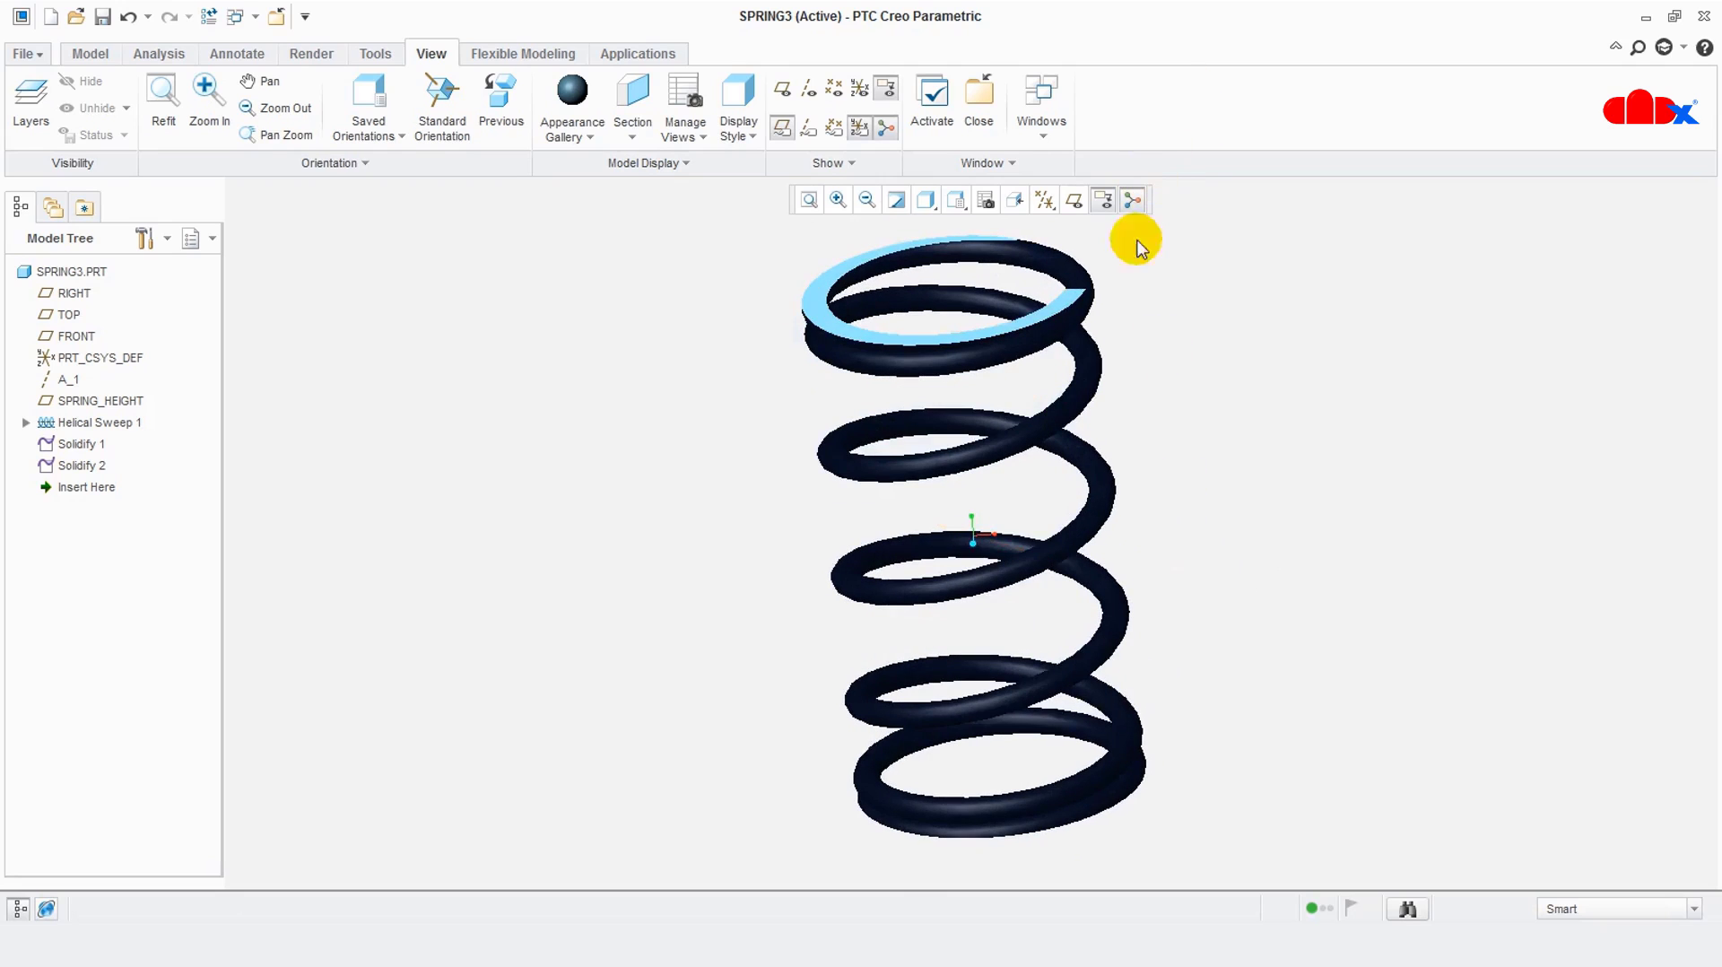
middle_click_drag(1140, 405, 1155, 407)
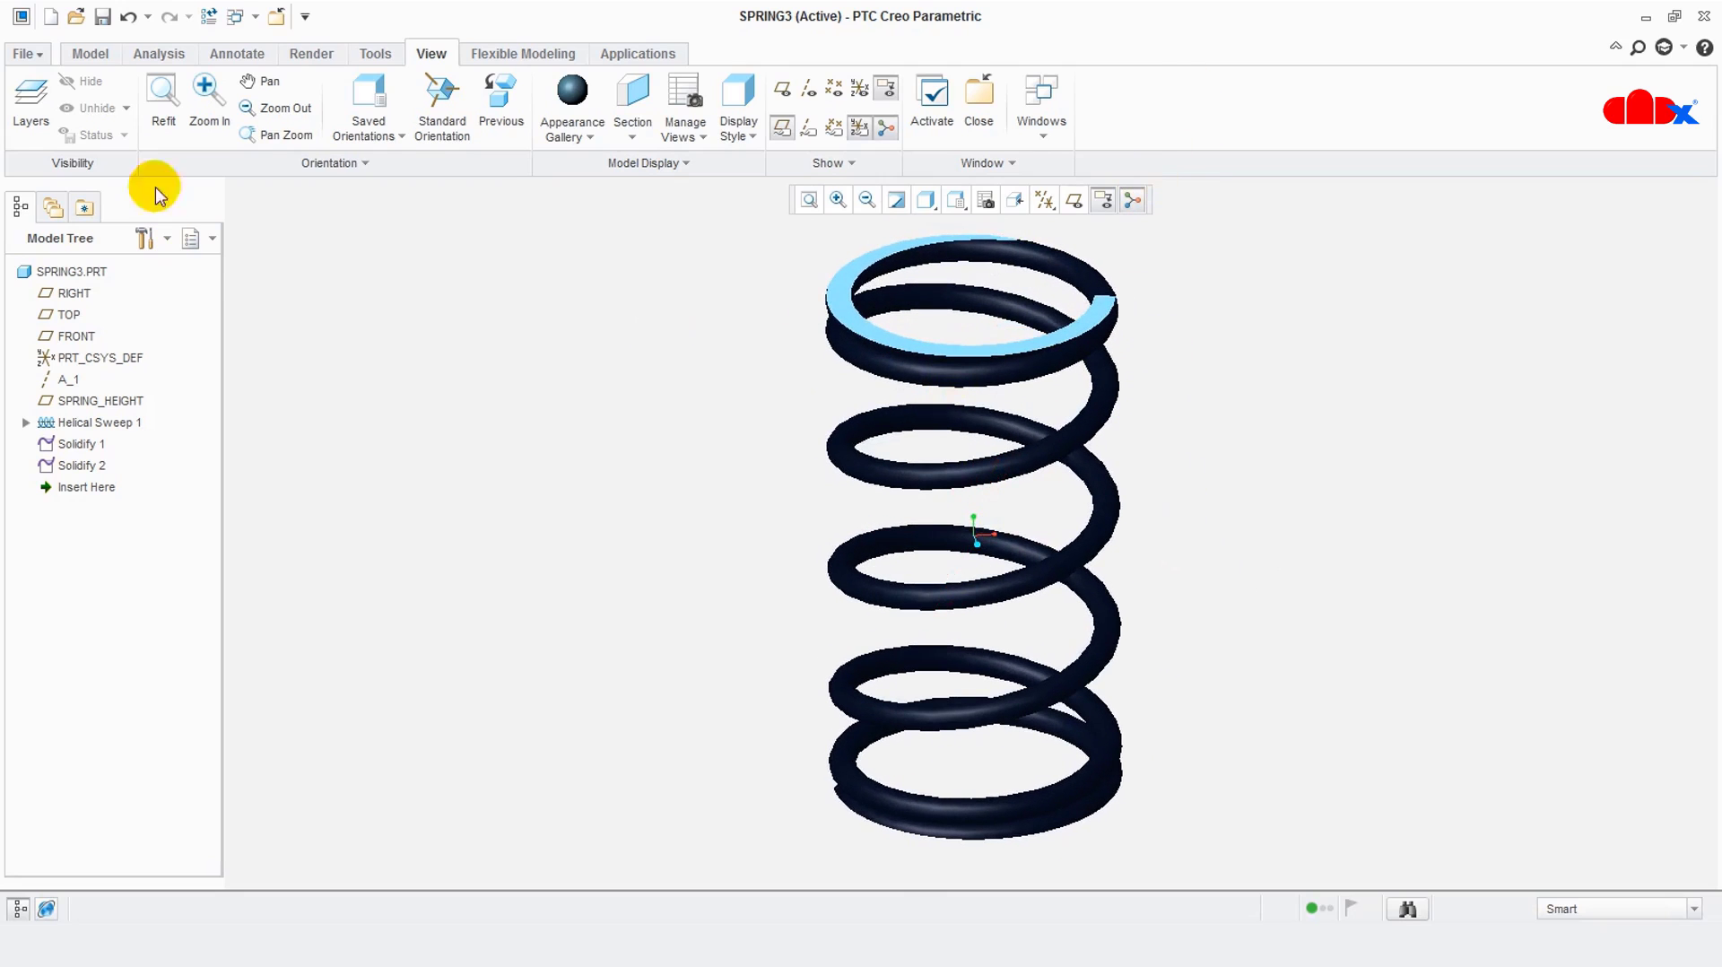
Define the SPRING_HEIGHT plane's offset dimension as a flexible varied item in the SPRING3 model properties
left_click(29, 54)
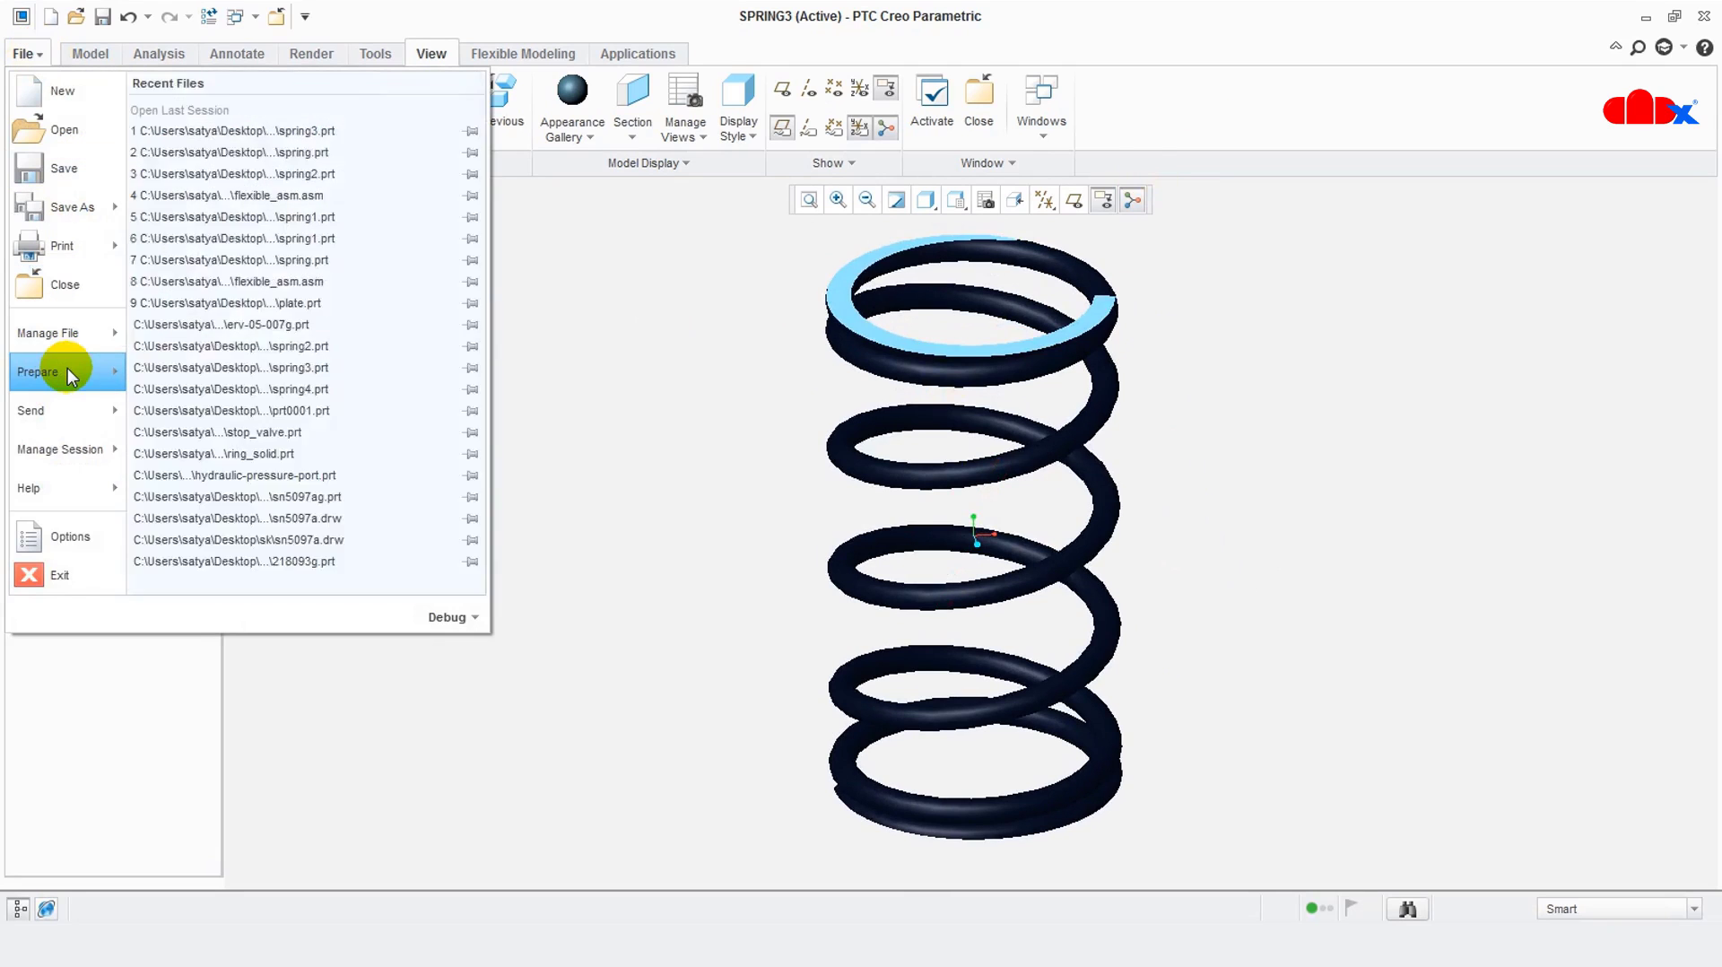
mouse_move(67, 368)
left_click(231, 121)
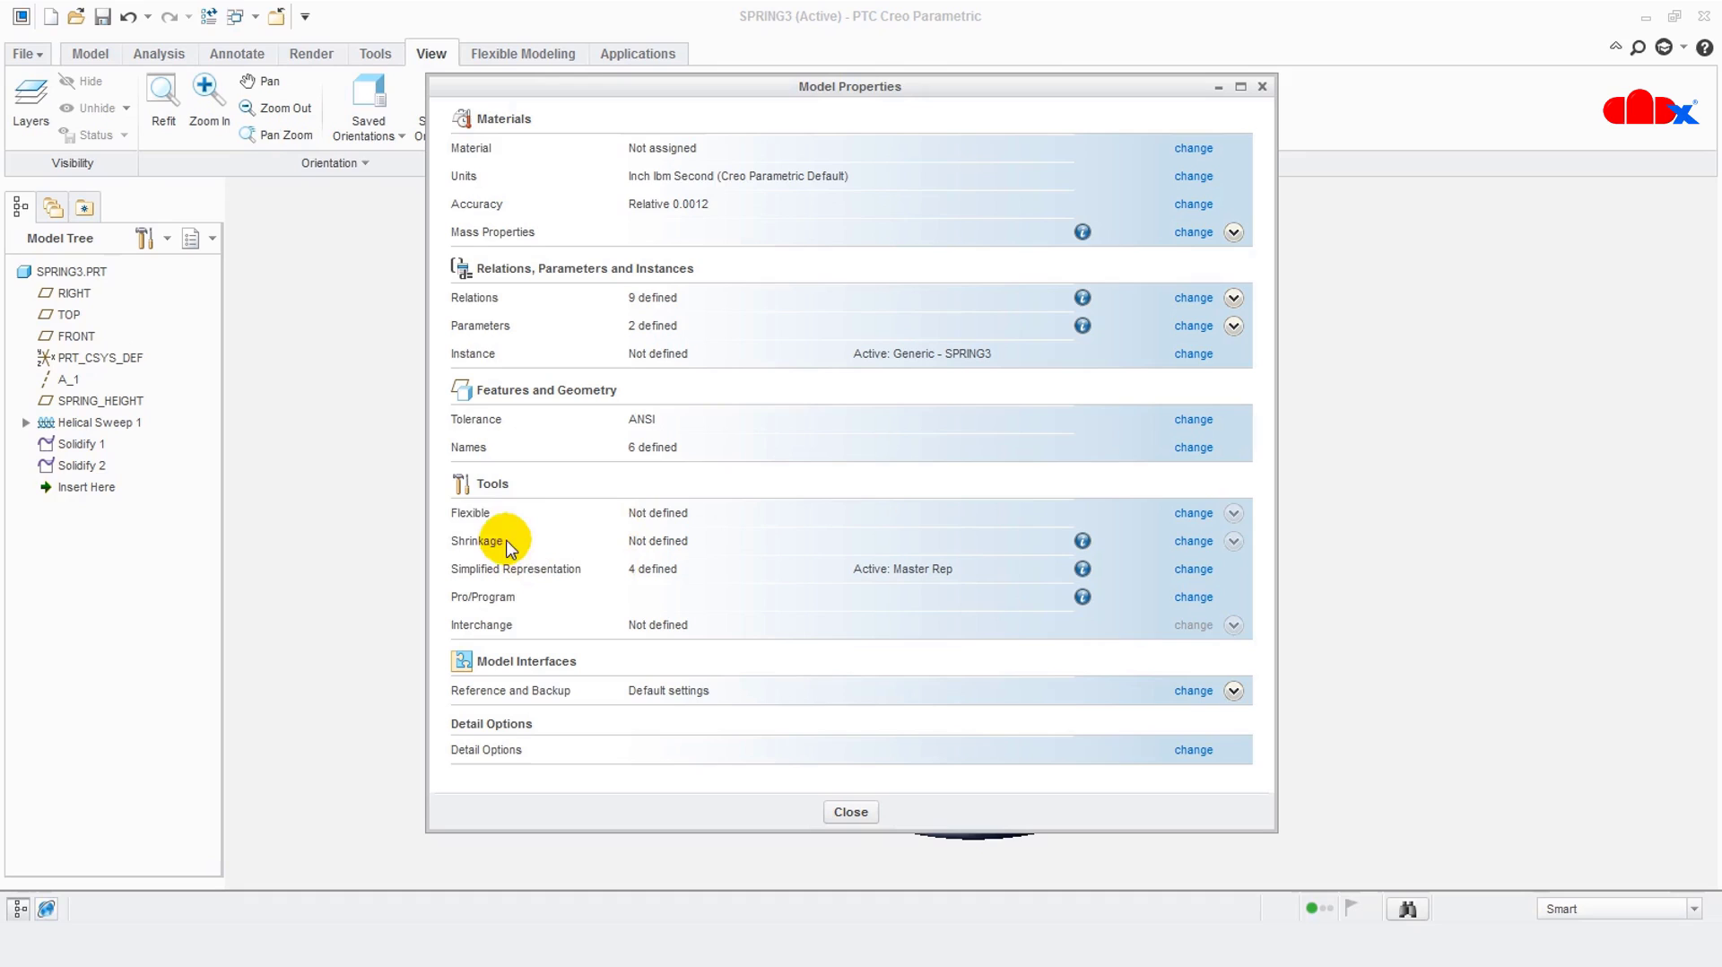
left_click(1202, 518)
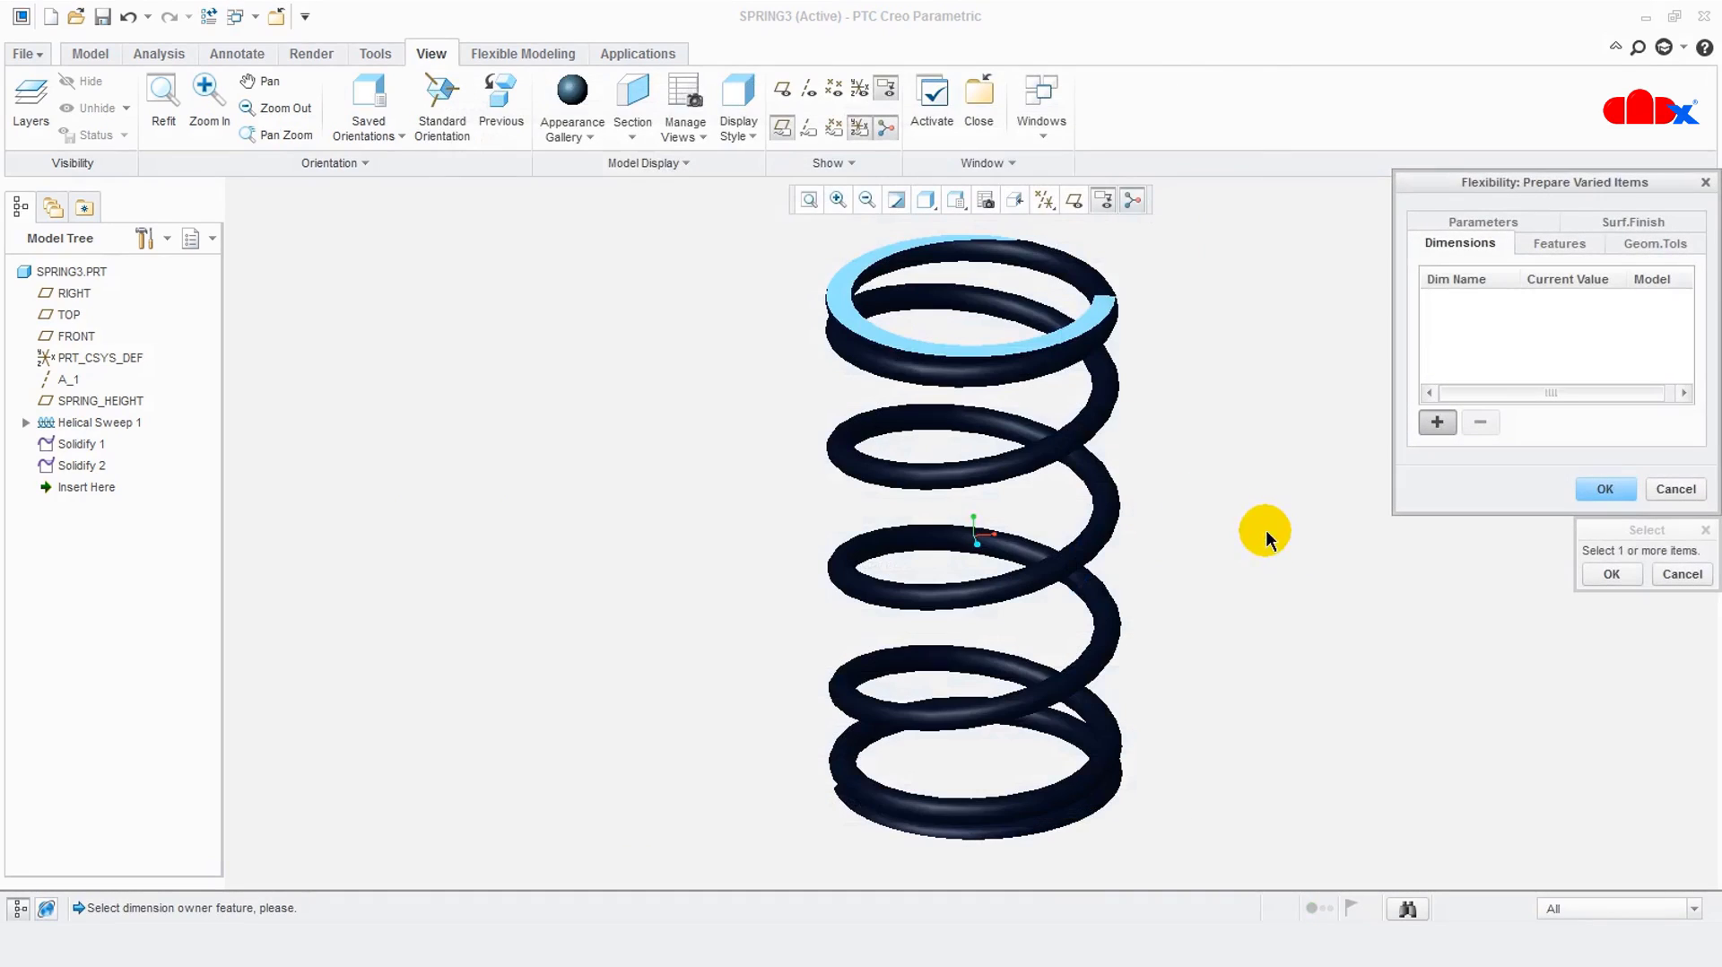
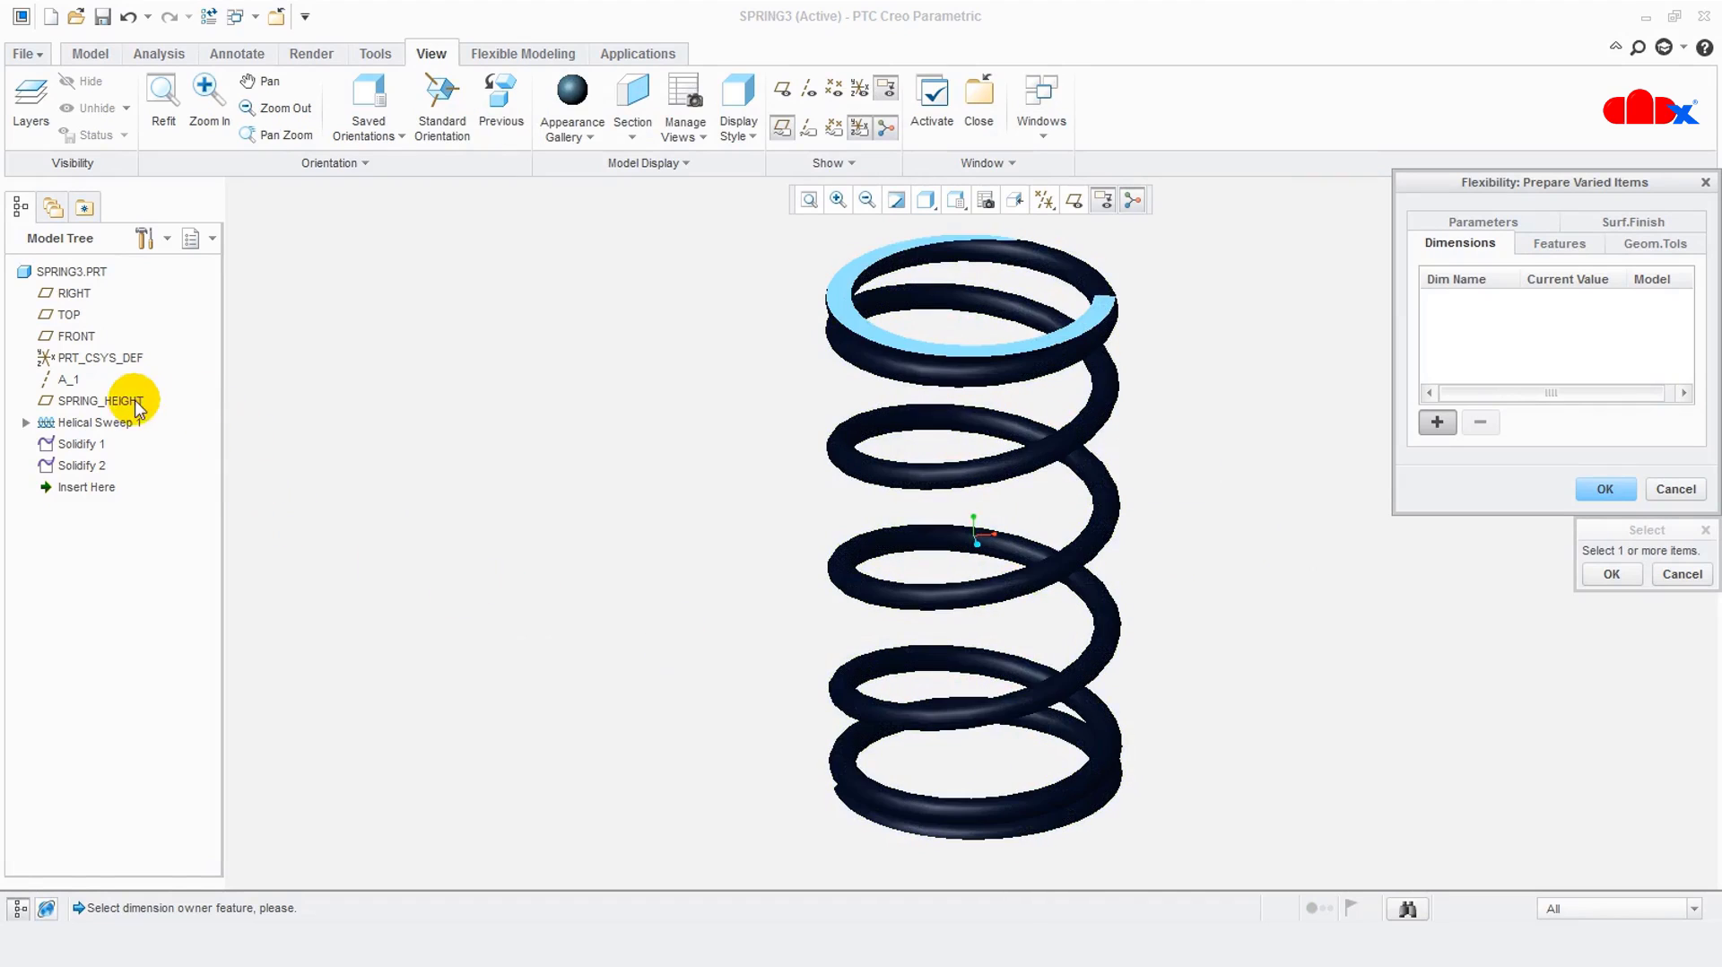
left_click(124, 402)
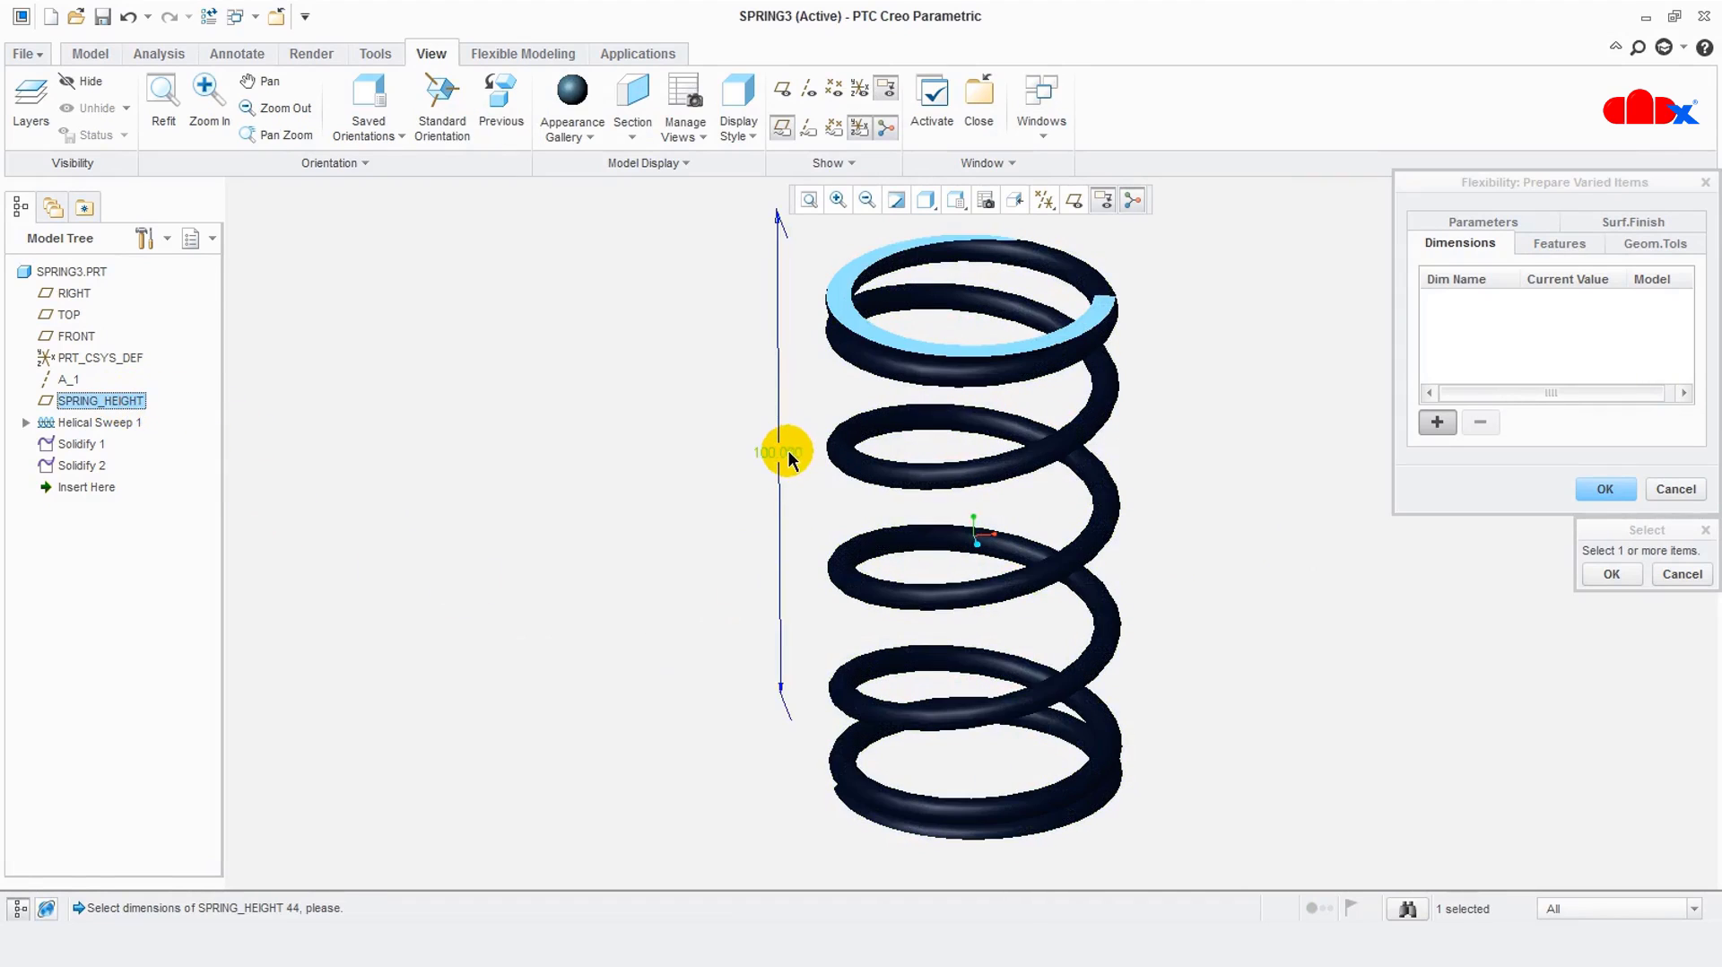
left_click(779, 452)
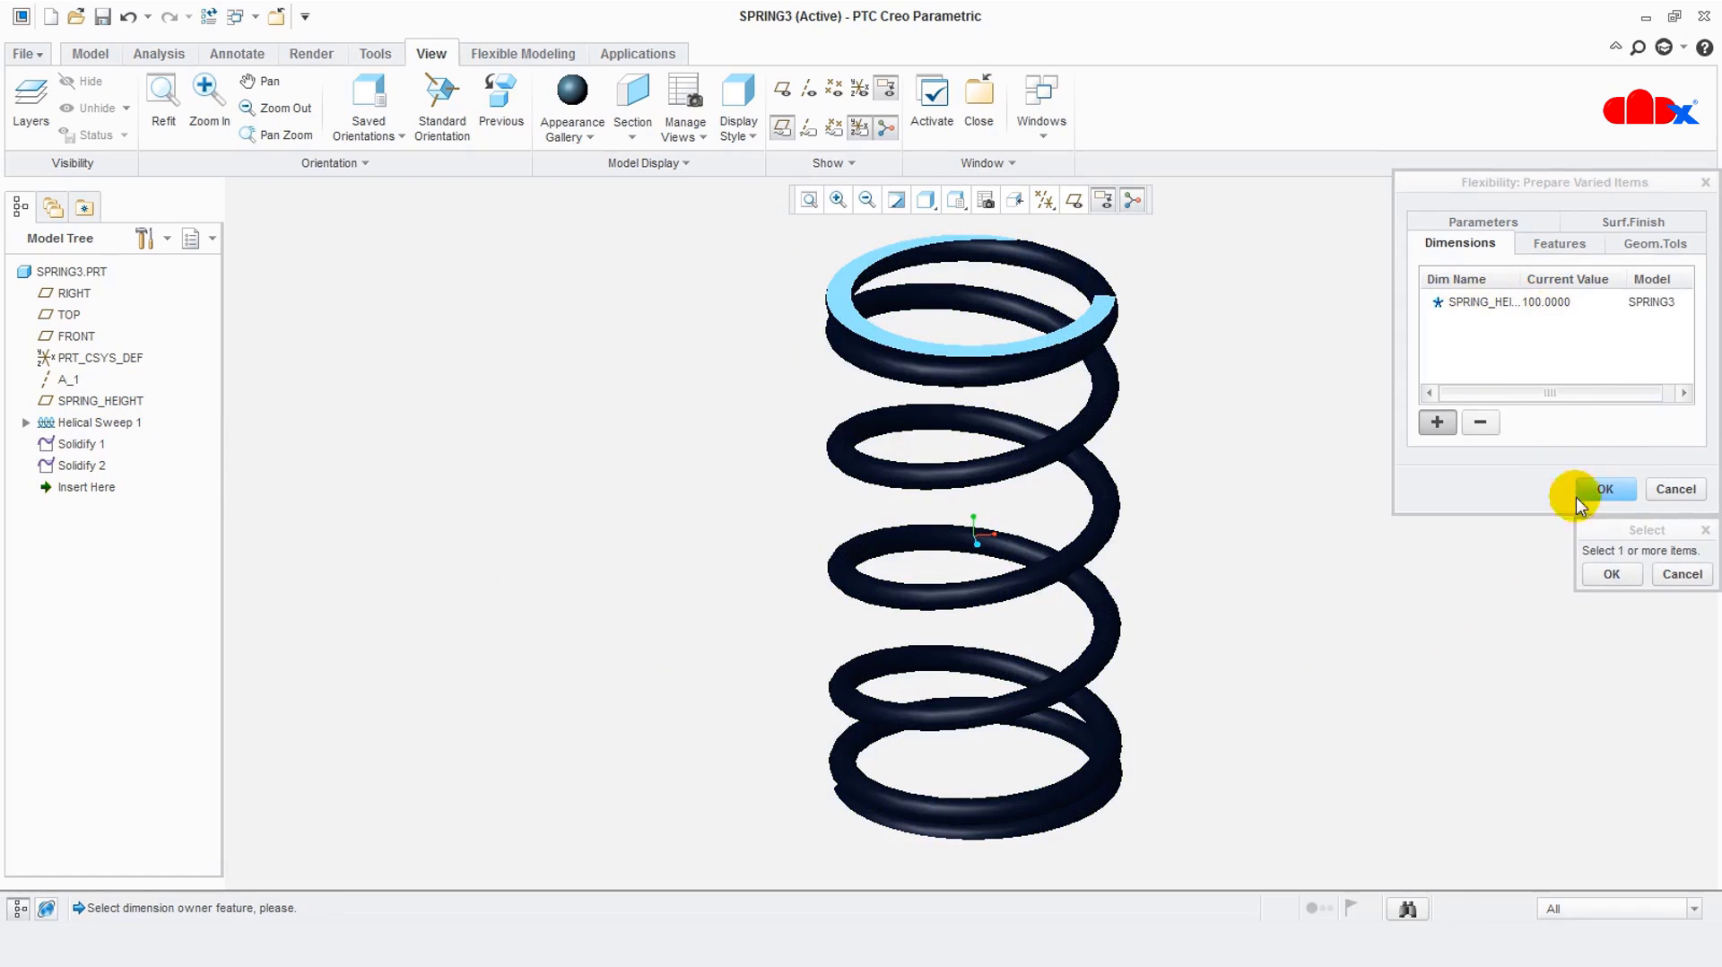
left_click(1604, 489)
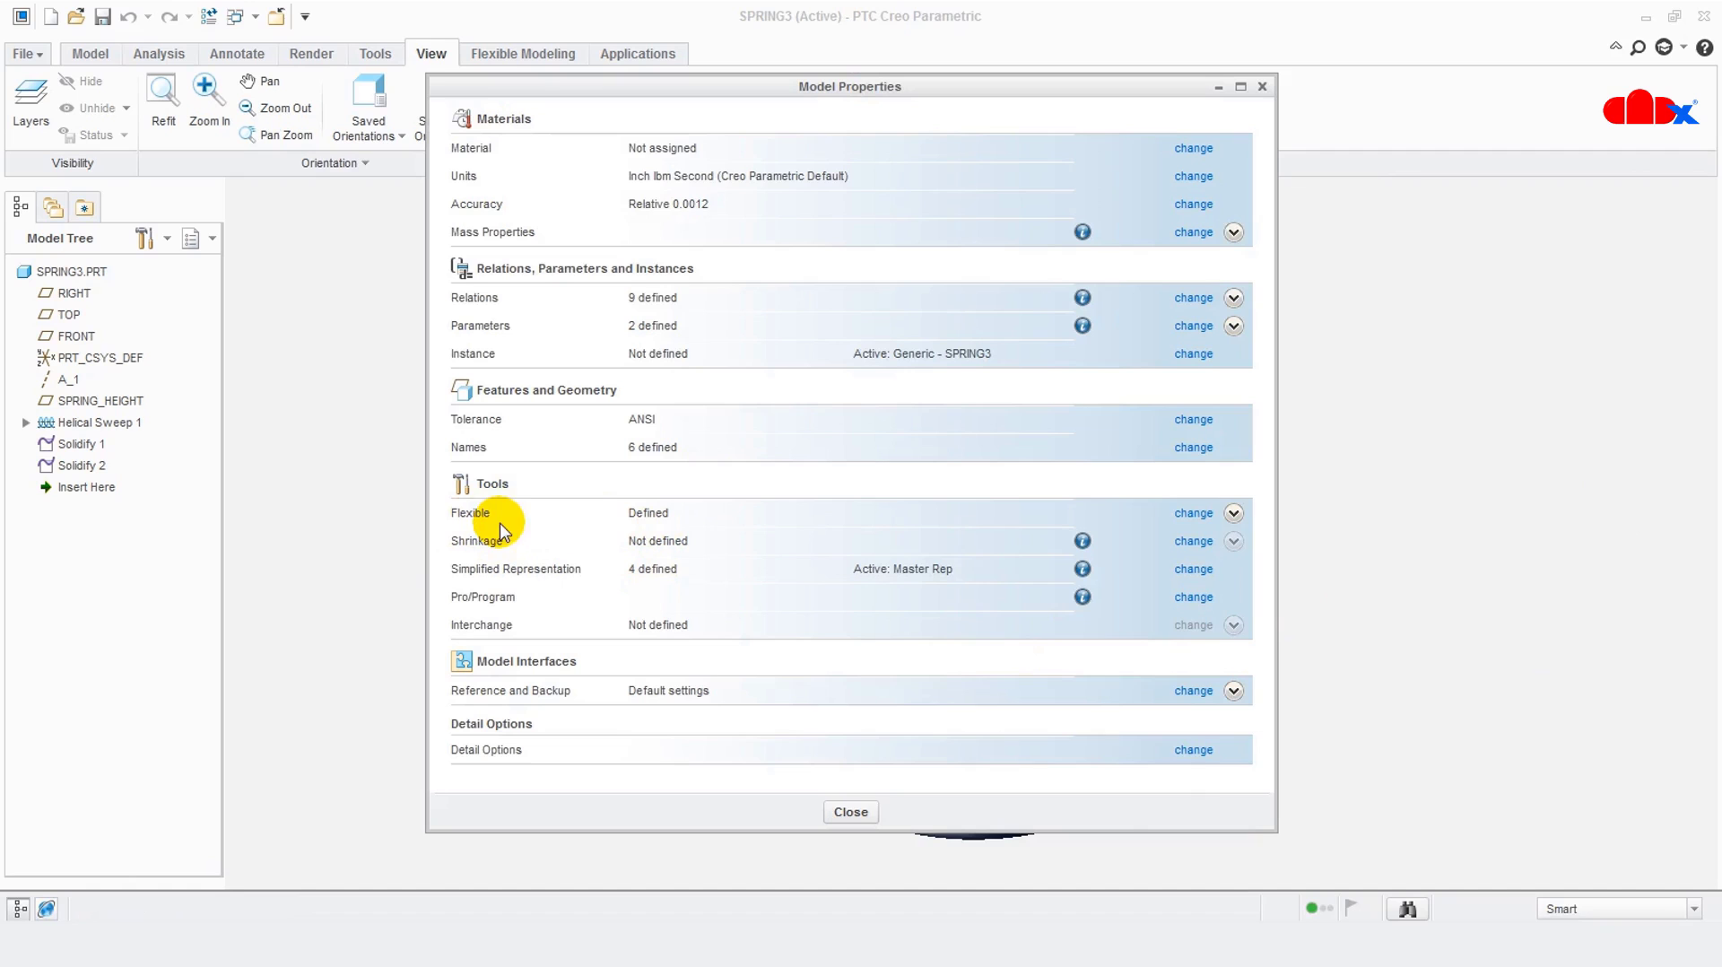
left_click(843, 811)
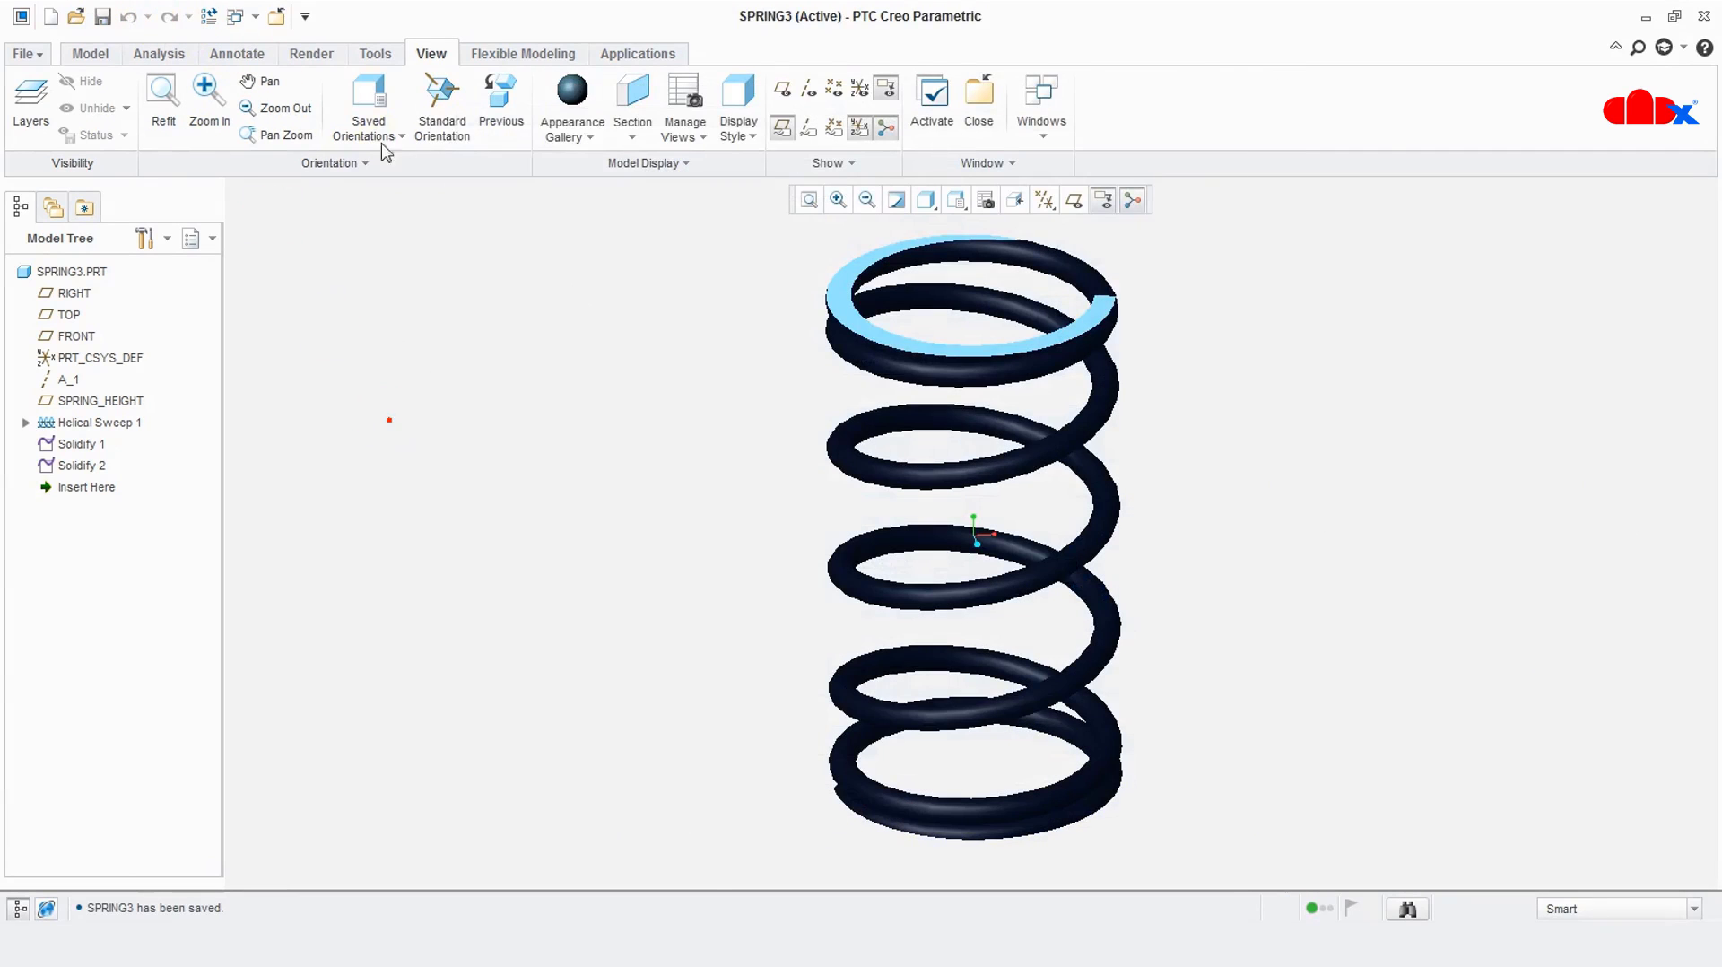
Close the SPRING3 and SPRING part windows and return to the FLEXIBLE_ASM assembly
left_click(278, 17)
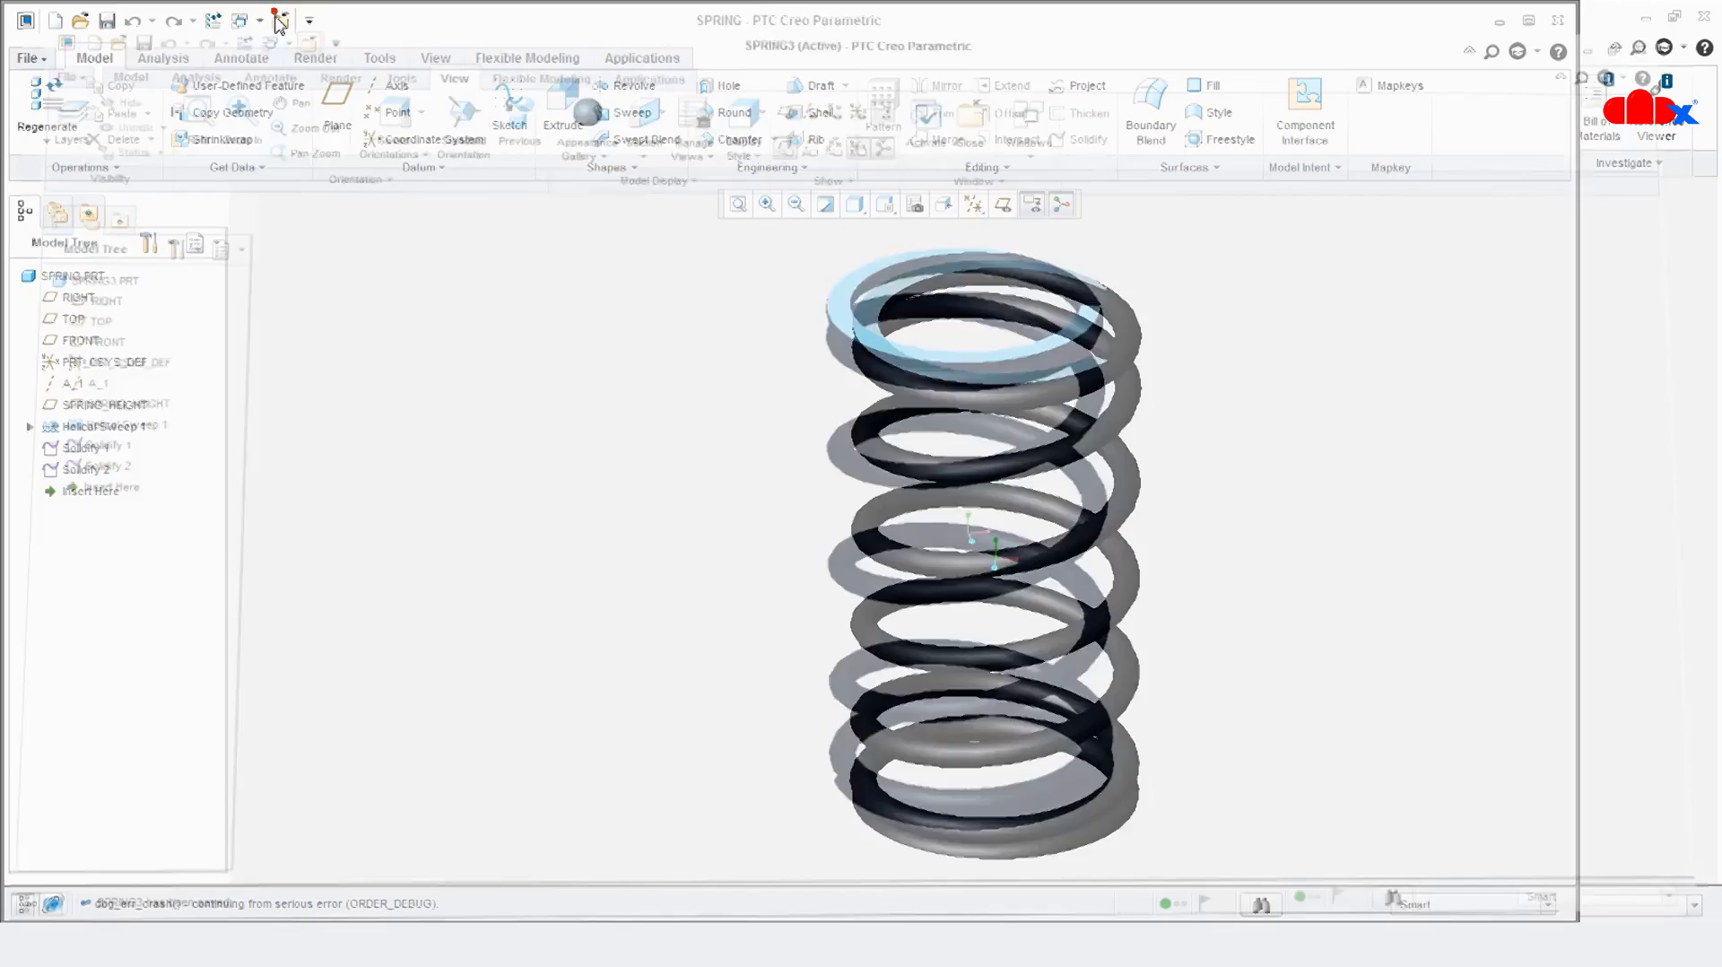
left_click(279, 21)
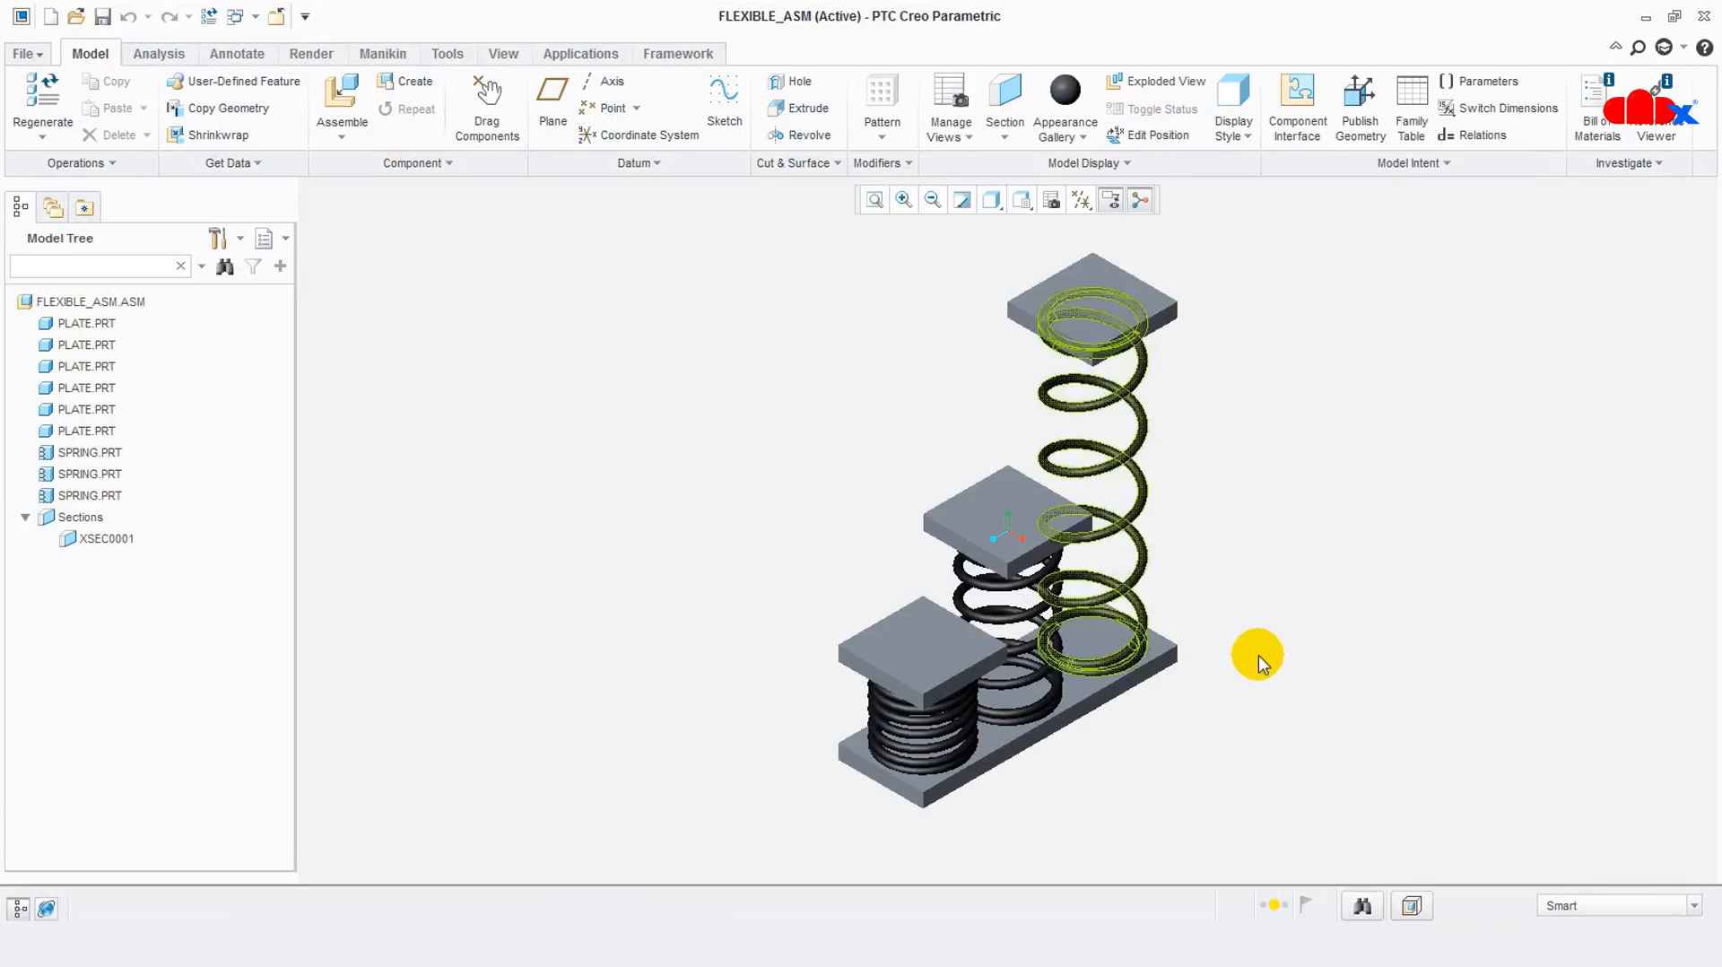
left_click(254, 18)
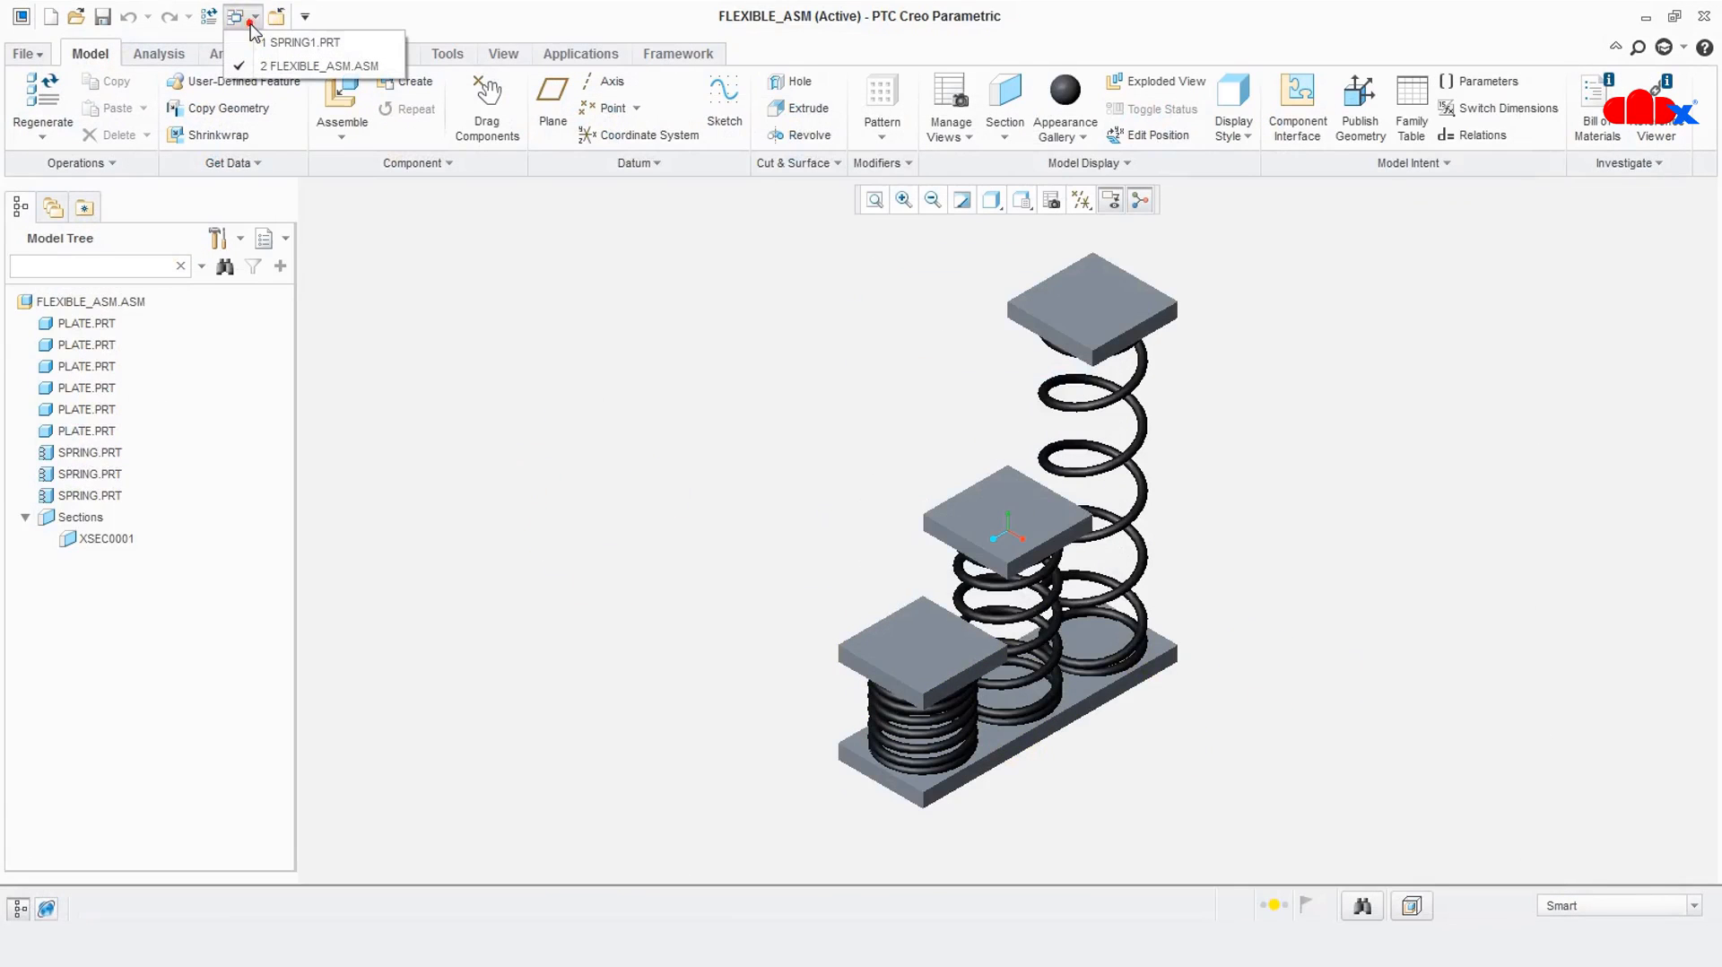
left_click(596, 401)
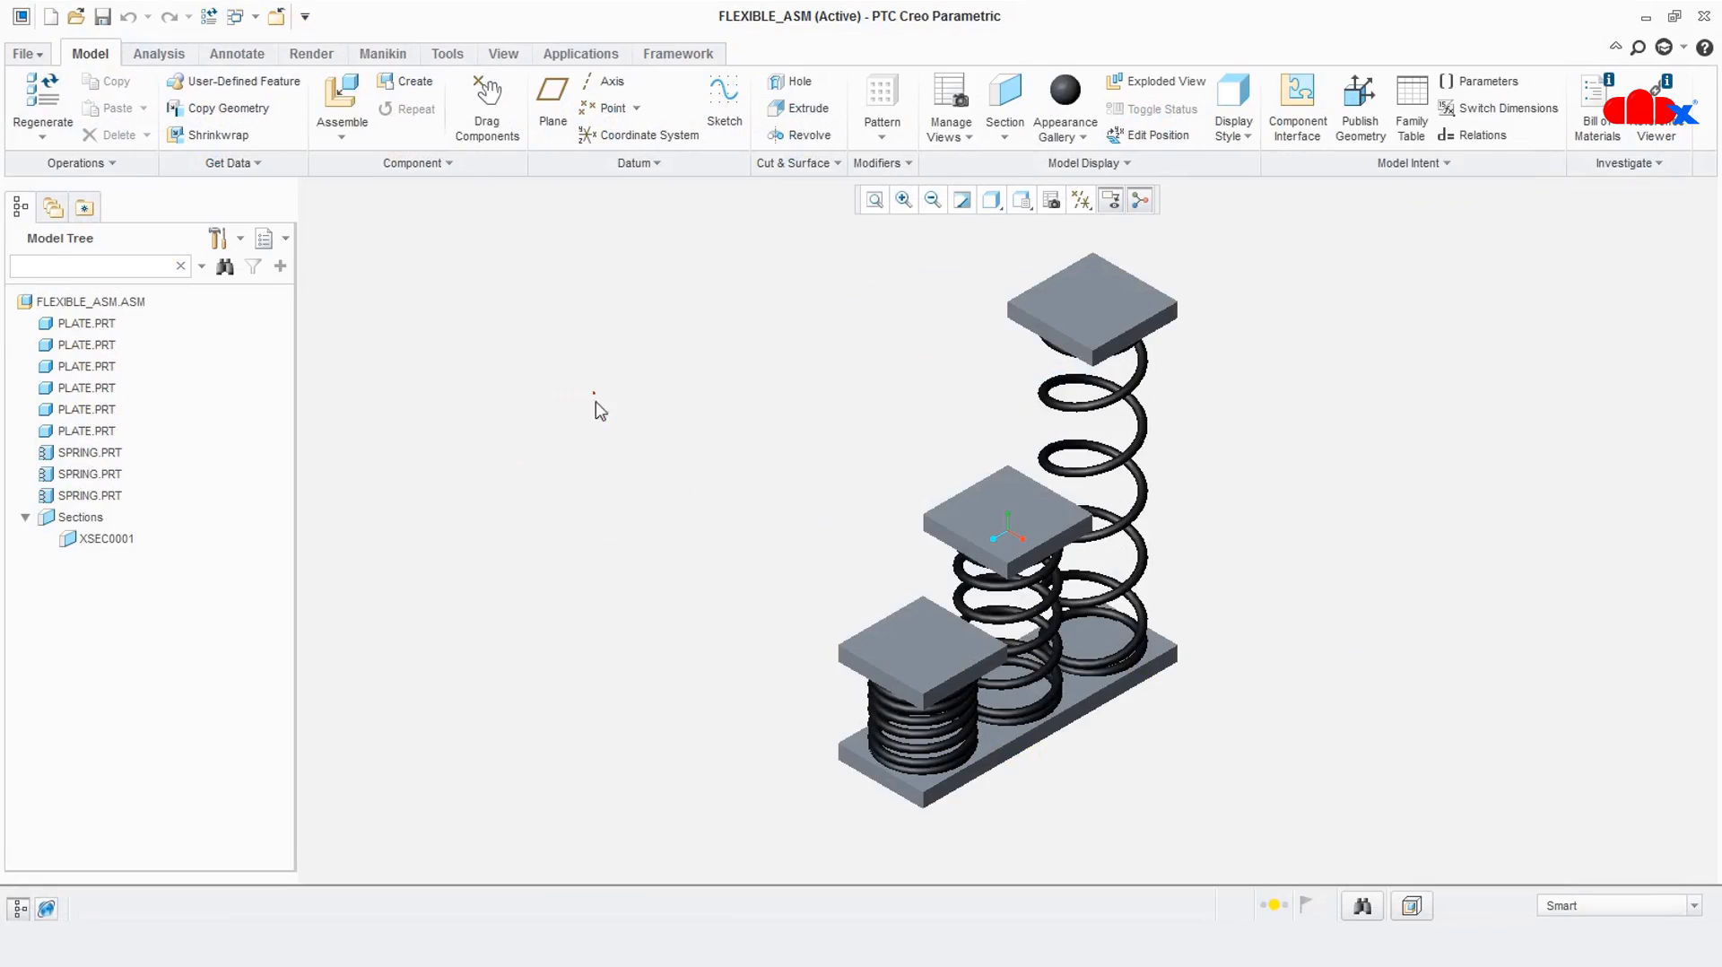
Hide the three existing SPRING.PRT components in the assembly
scroll(1107, 755, "down", 2)
scroll(1109, 798, "up", 2)
scroll(1229, 699, "down", 1)
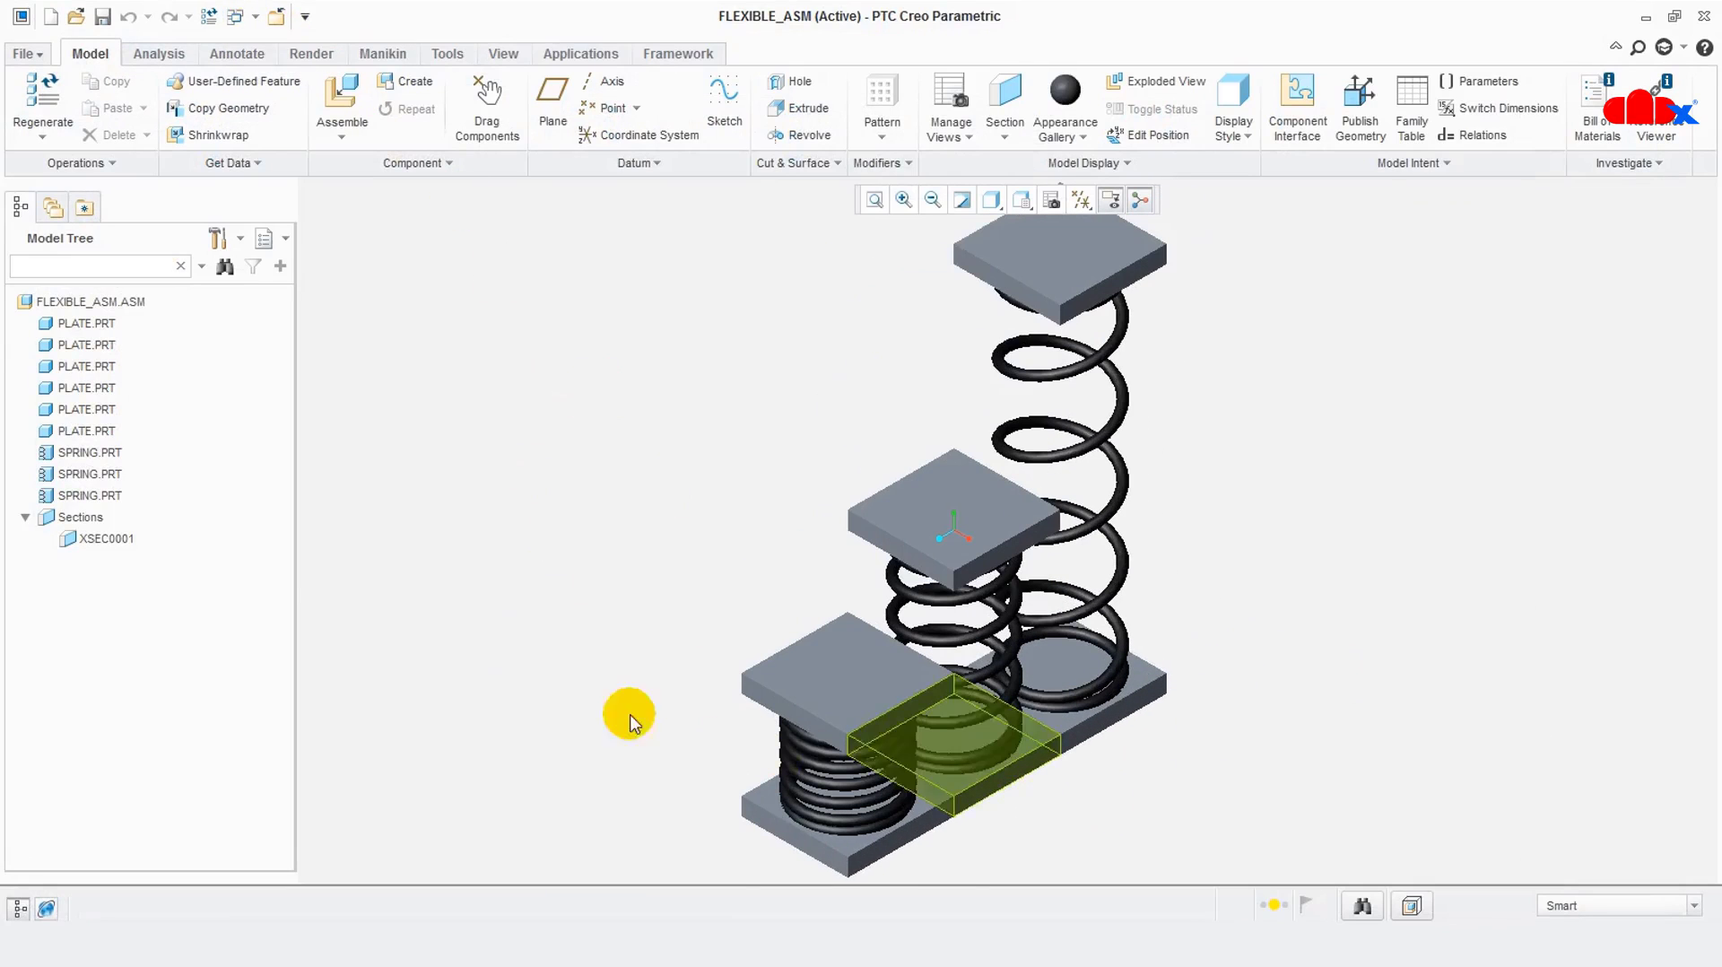
left_click(90, 495)
left_click(89, 473, "ctrl")
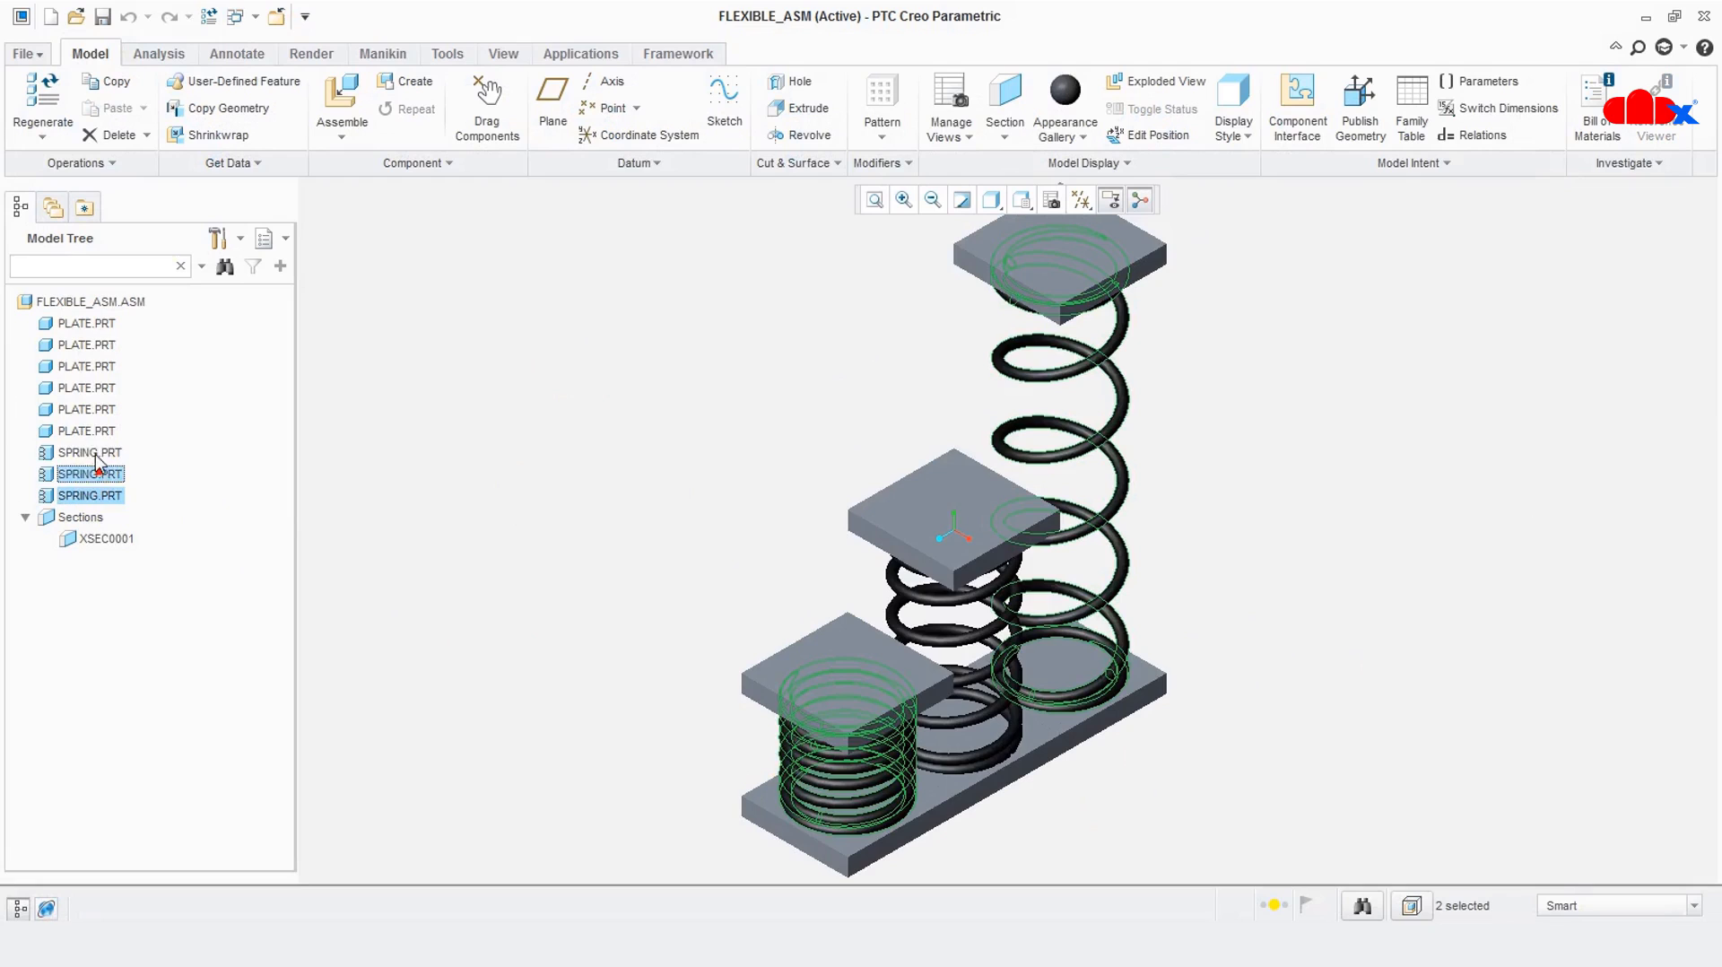
left_click(89, 452, "ctrl")
right_click(96, 452)
left_click(143, 718)
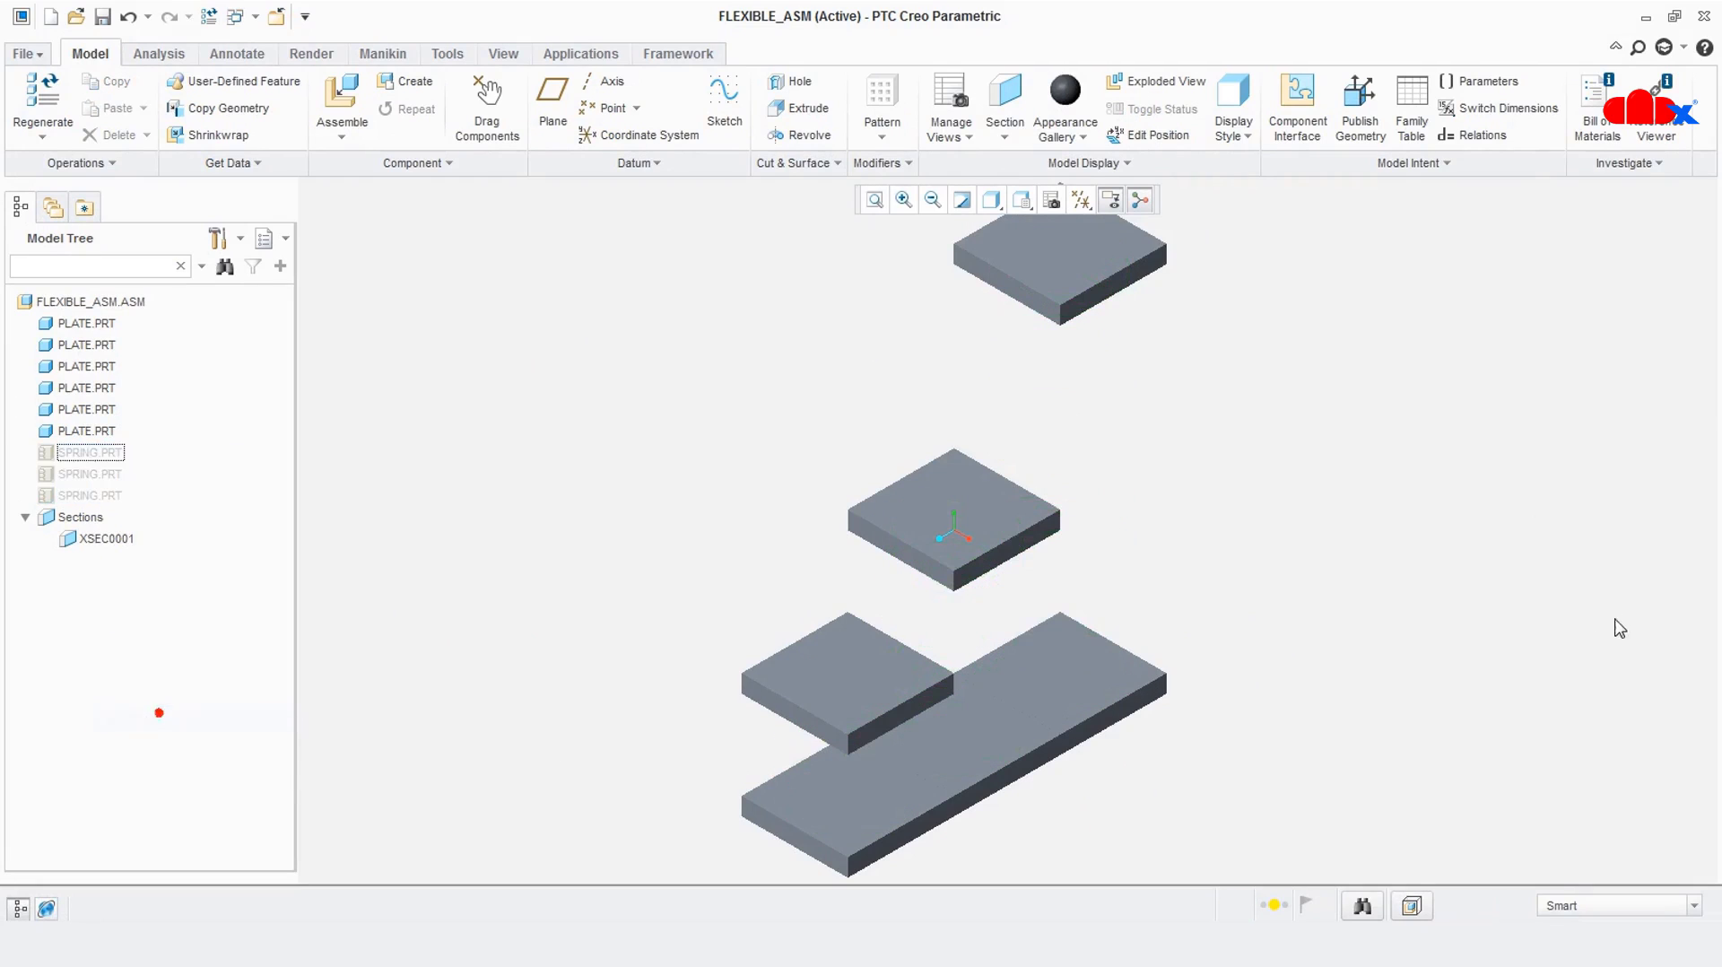
Turn on the display of datum axes for the assembly's plates
middle_click_drag(1369, 567, 1353, 530)
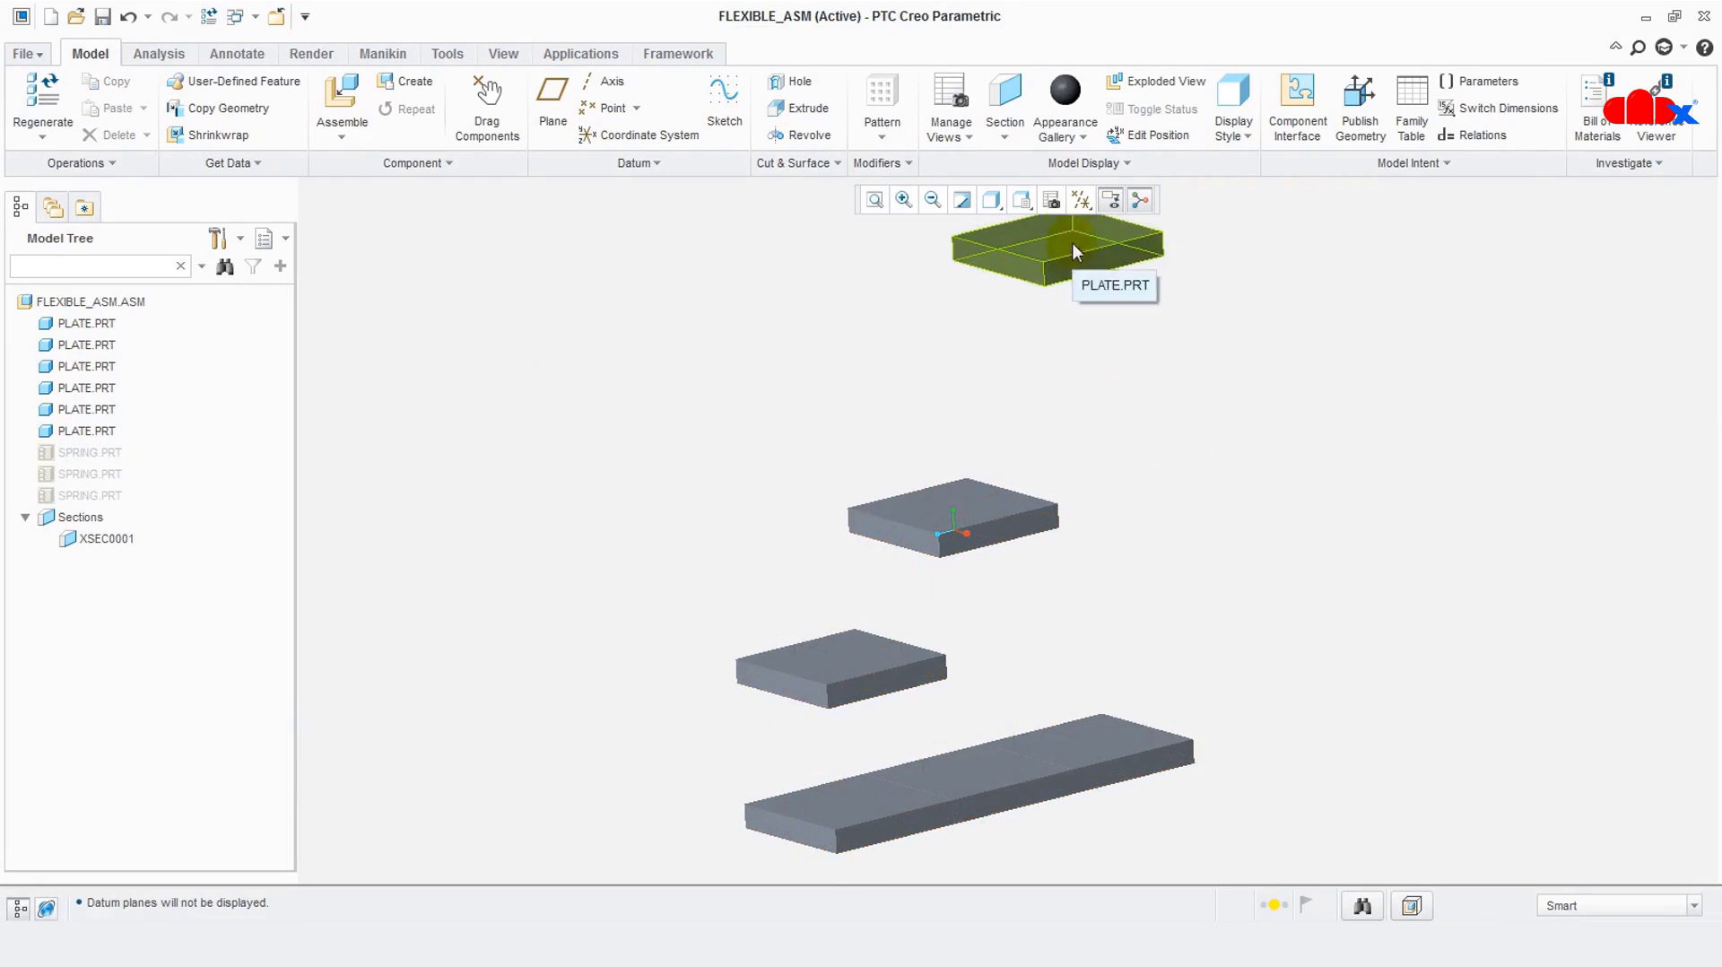
left_click(1081, 200)
left_click(1104, 252)
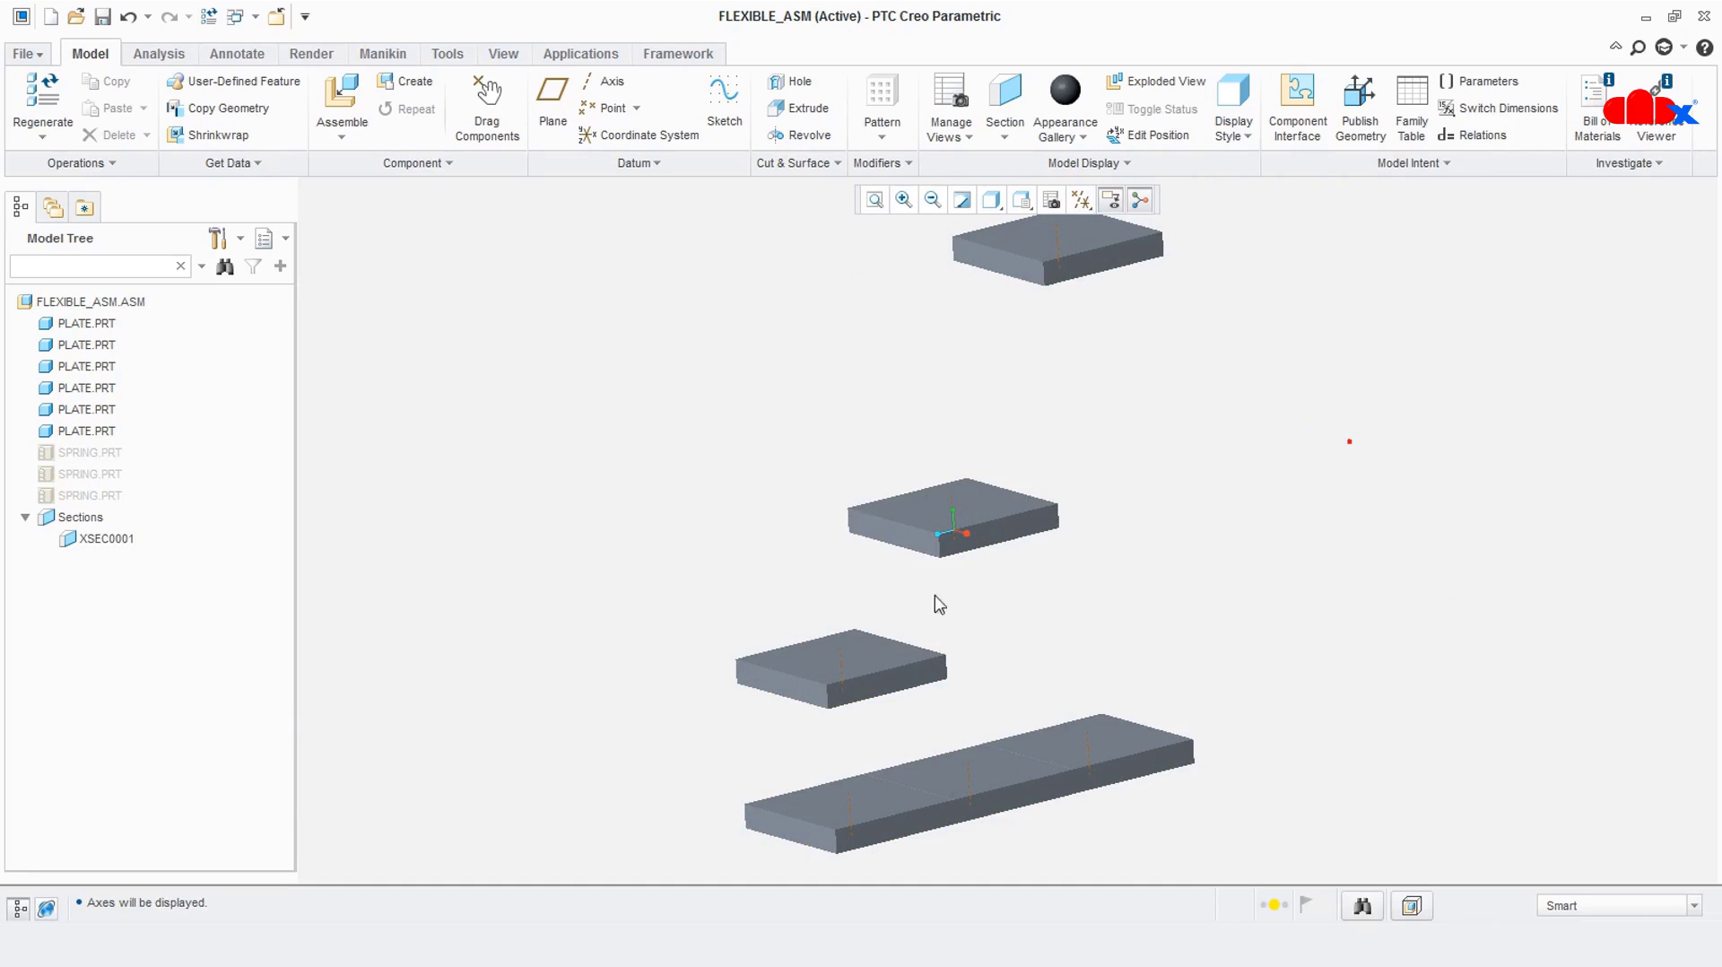
Assemble spring3.prt into the assembly as a flexible component using its pre-defined flexibility
left_click(333, 93)
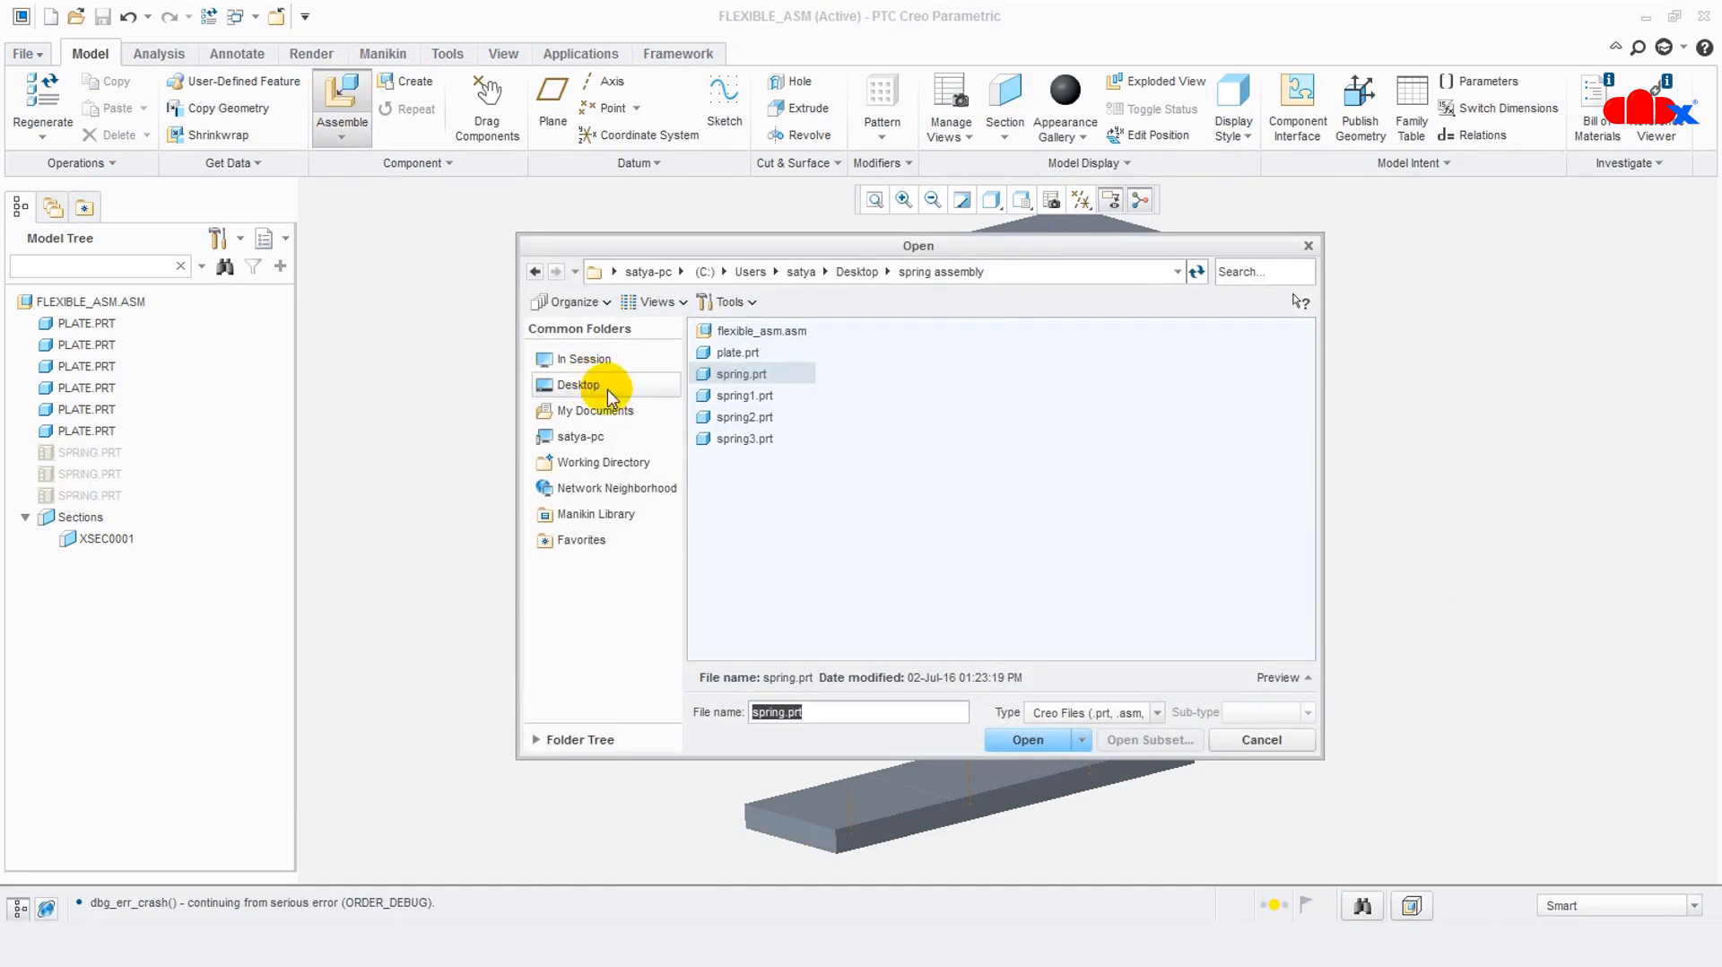
left_click(760, 441)
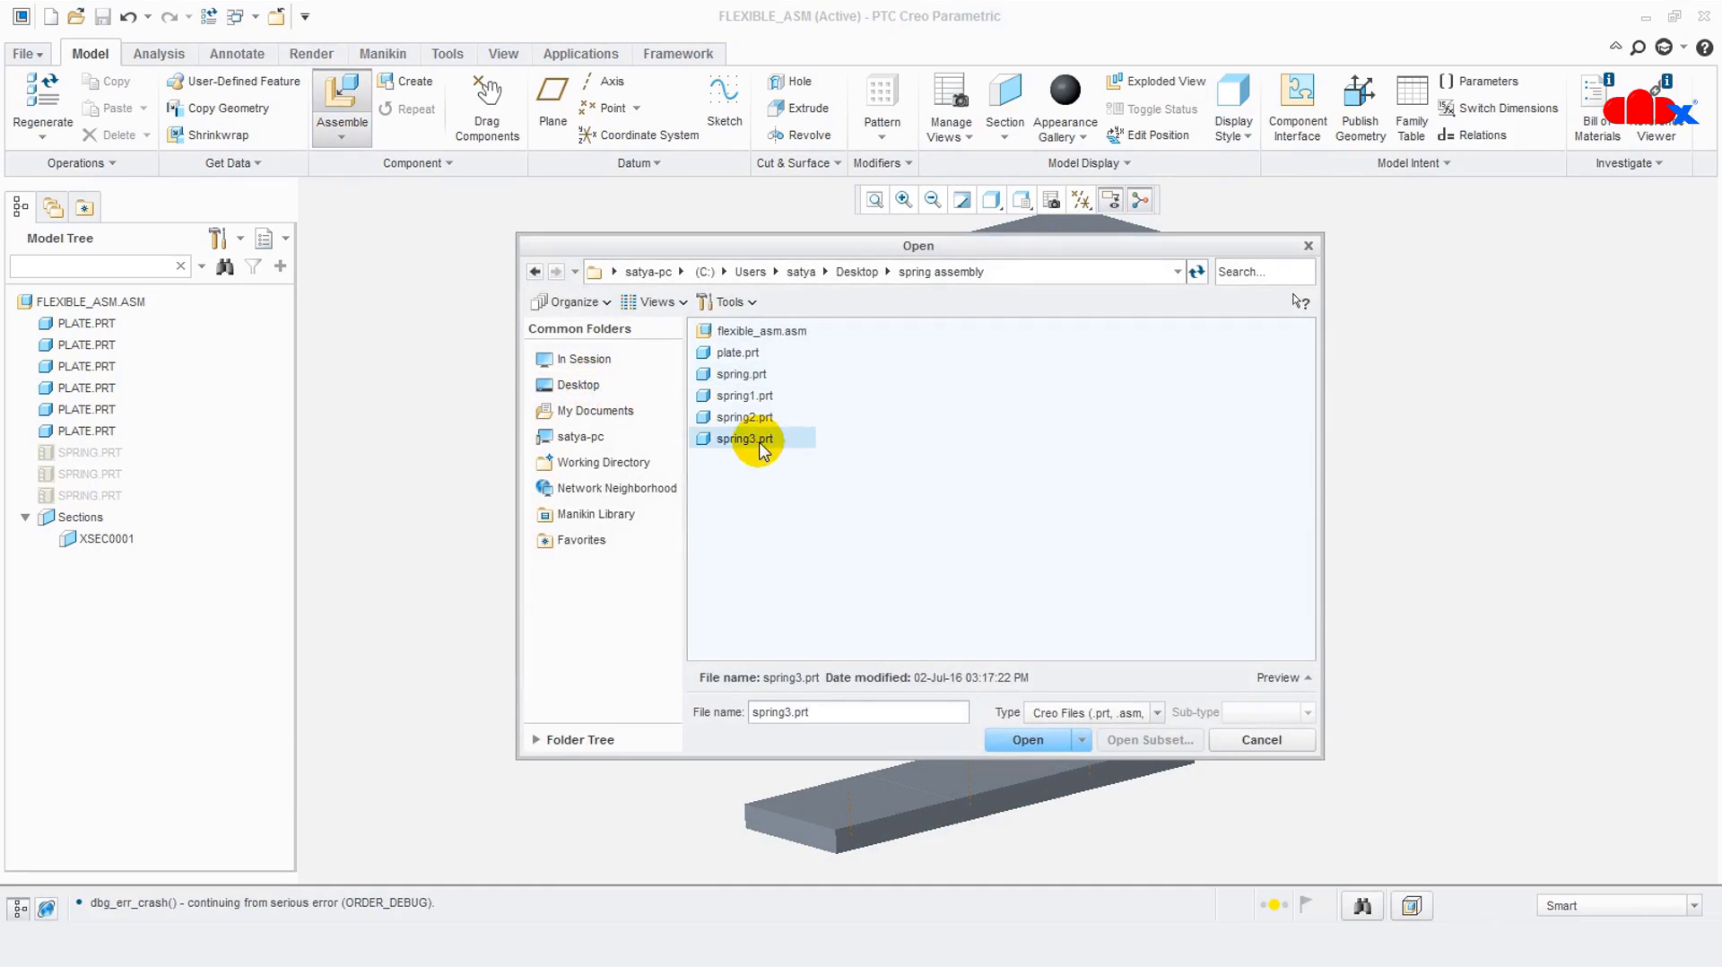
double_click(761, 441)
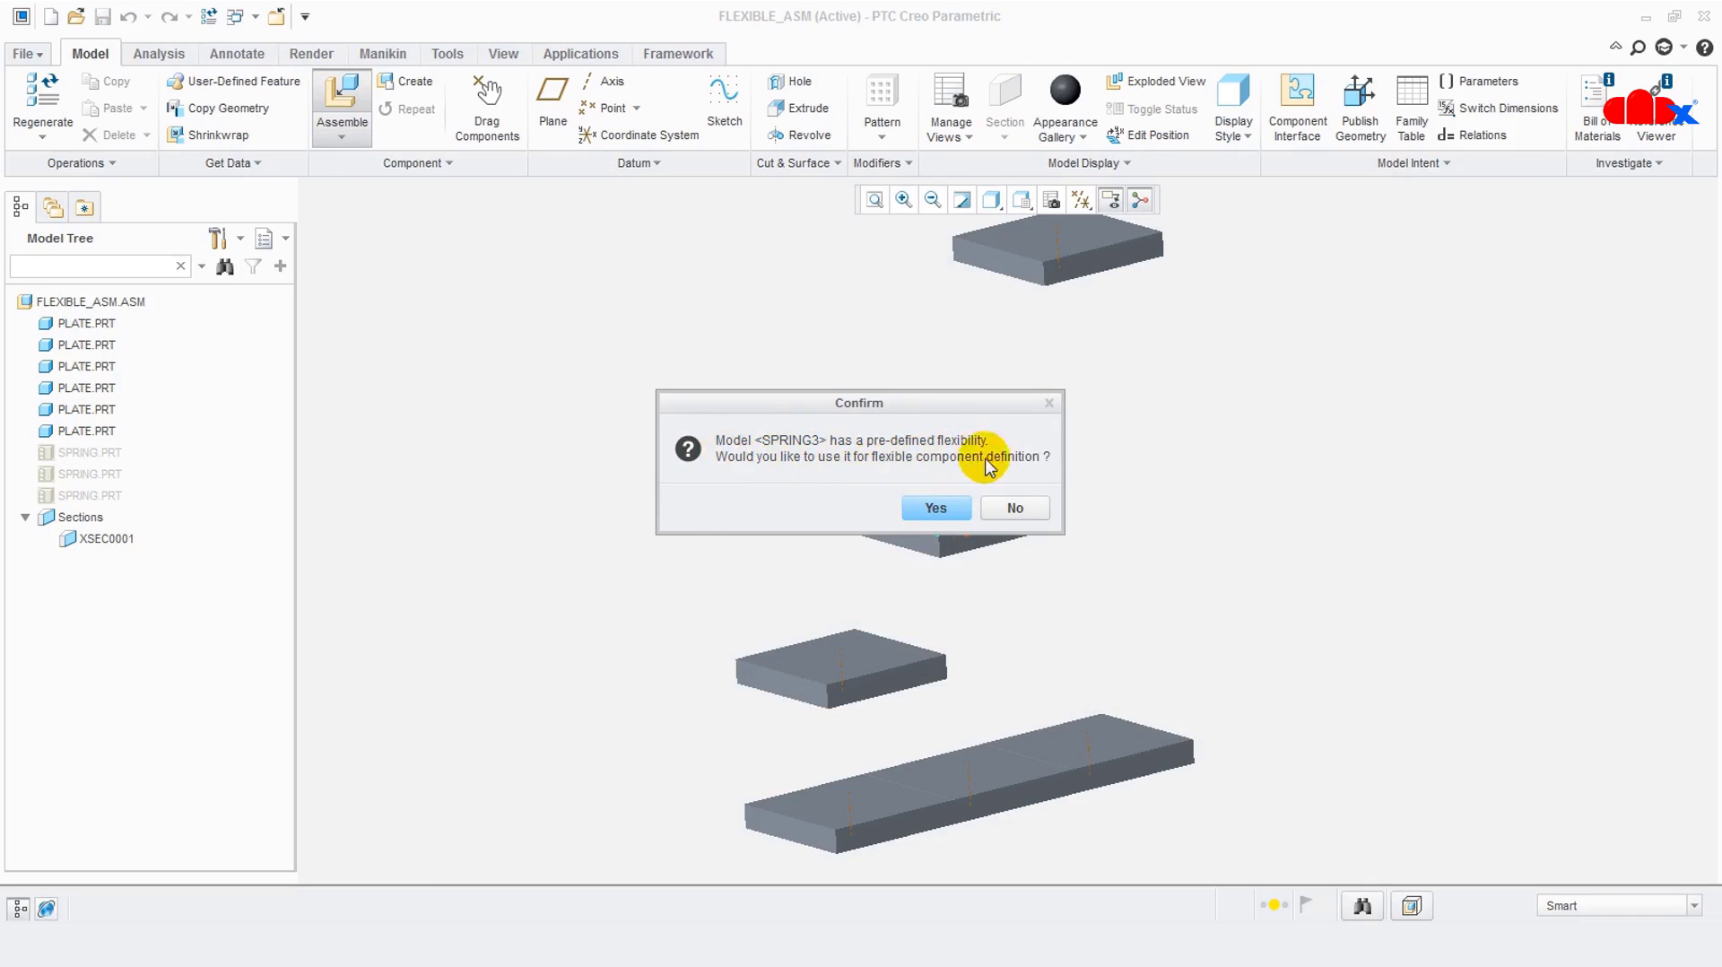
left_click(938, 507)
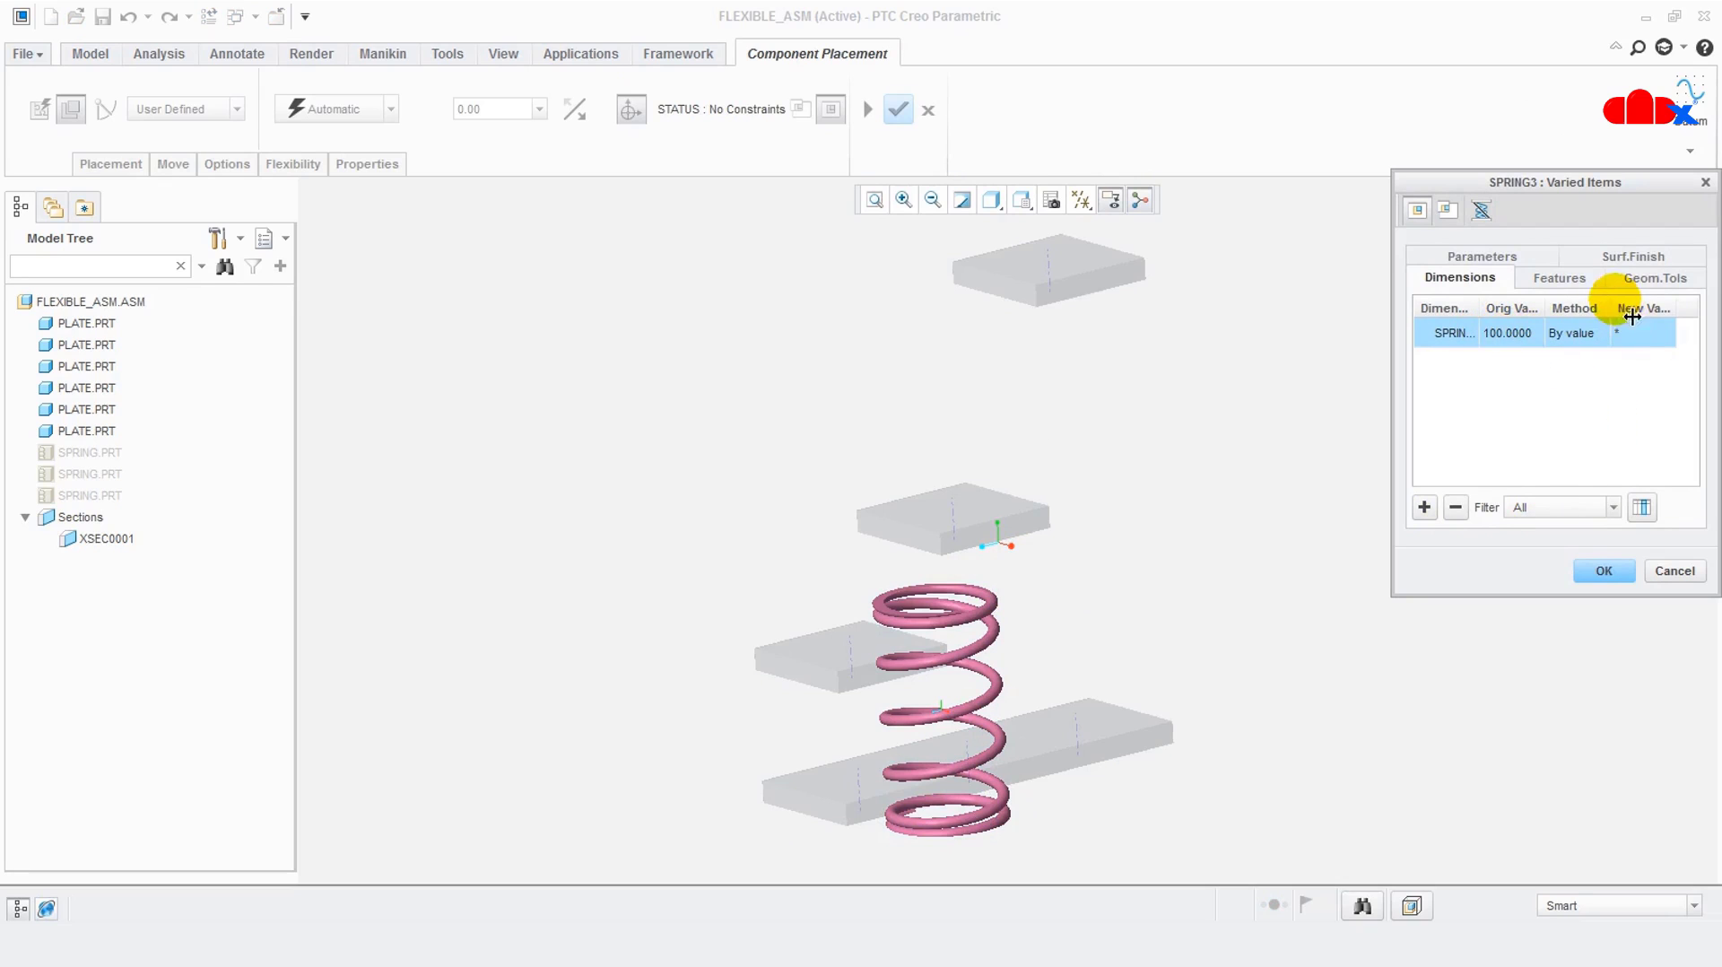
Drive the spring height by the Distance method, measured from the base plate's top face to the underside of the lowest upper plate
left_click_drag(1631, 316, 1670, 314)
left_click(1634, 333)
left_click(1645, 333)
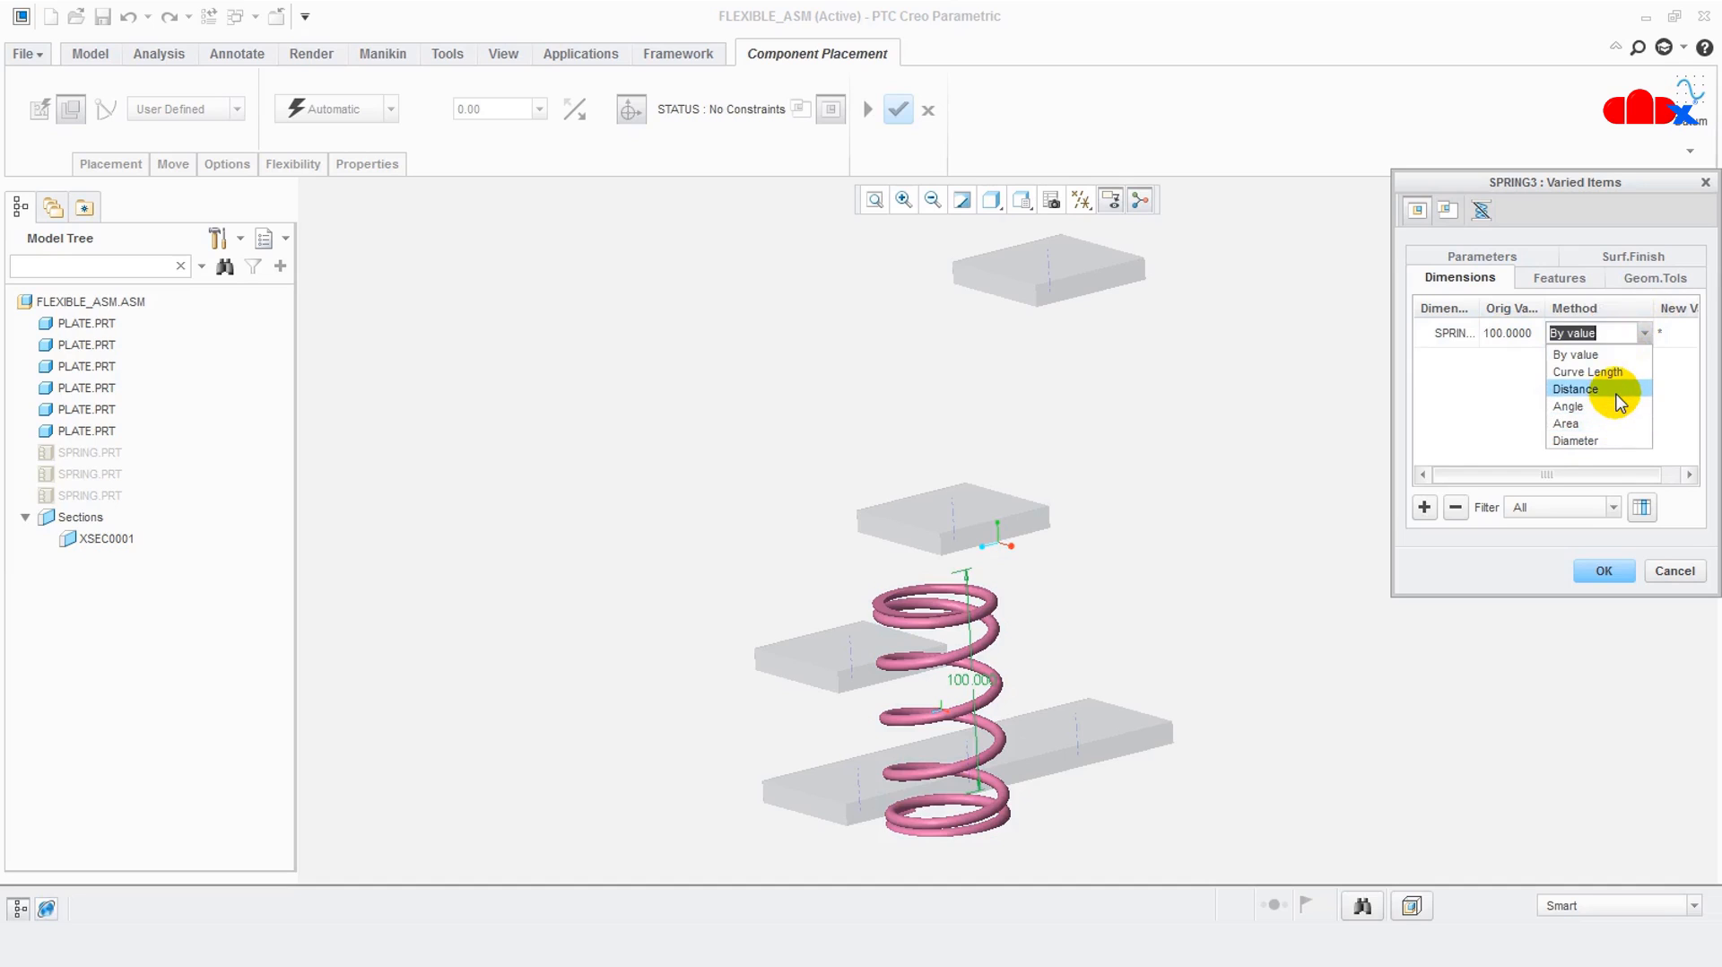
left_click(1617, 392)
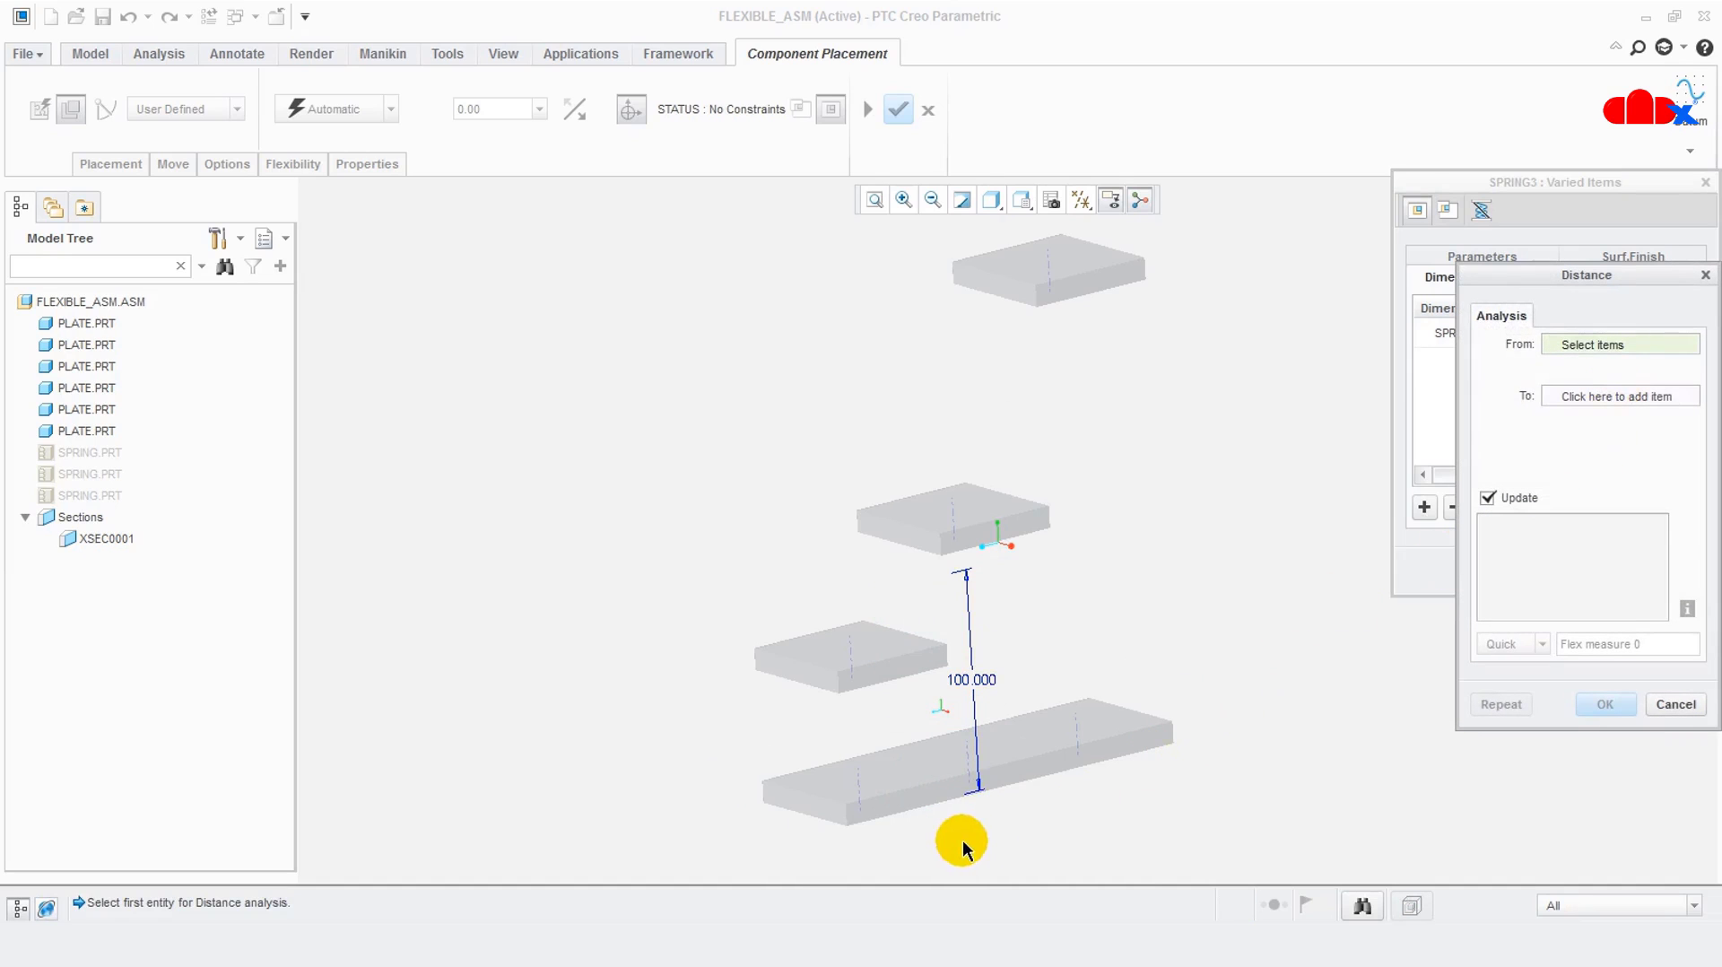
scroll(961, 839, "up", 2)
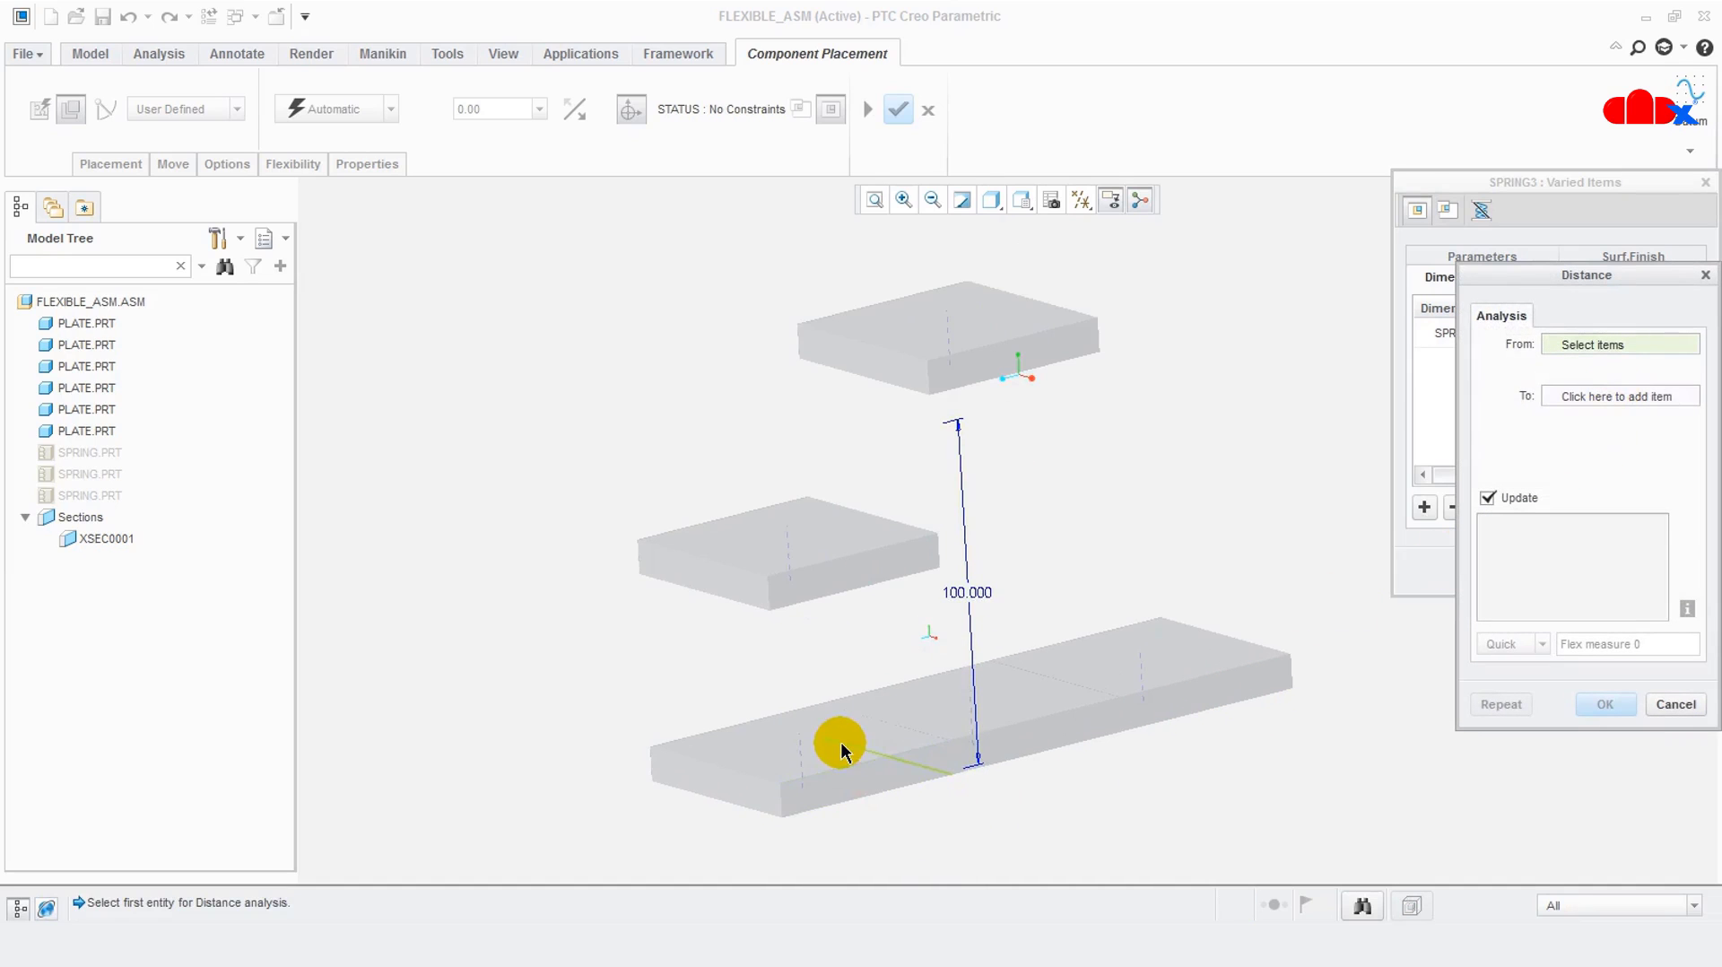
left_click(731, 743)
left_click(731, 749)
middle_click_drag(783, 696, 778, 551)
left_click(765, 538)
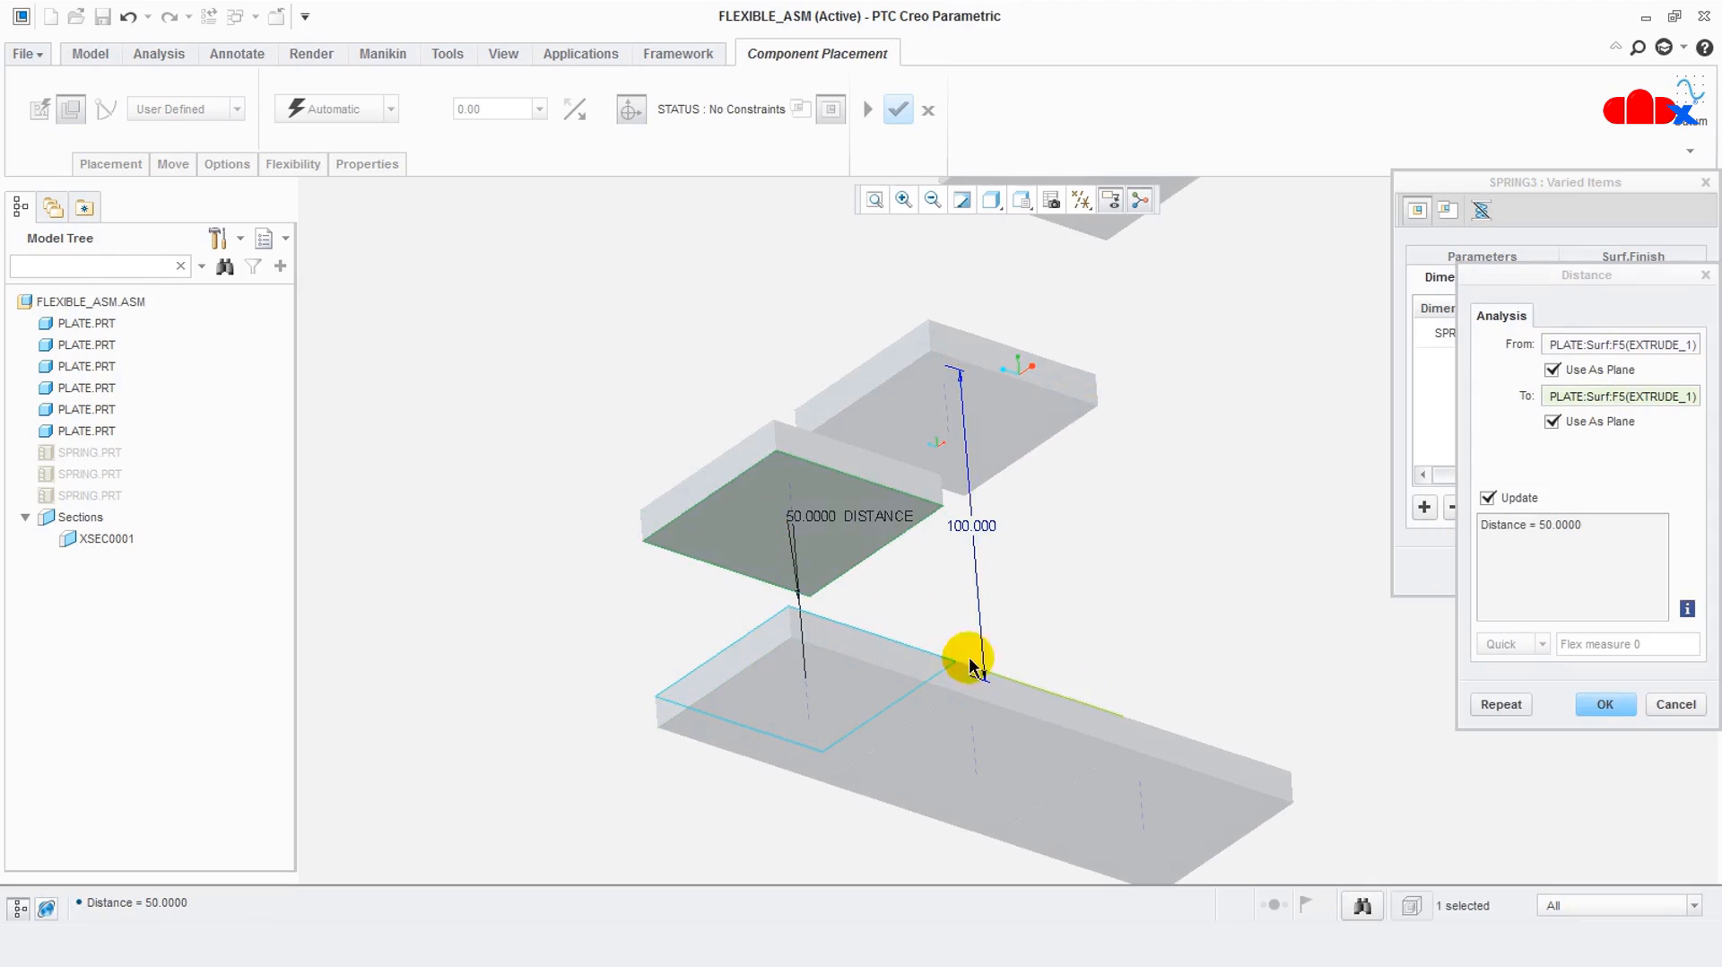
left_click(1603, 707)
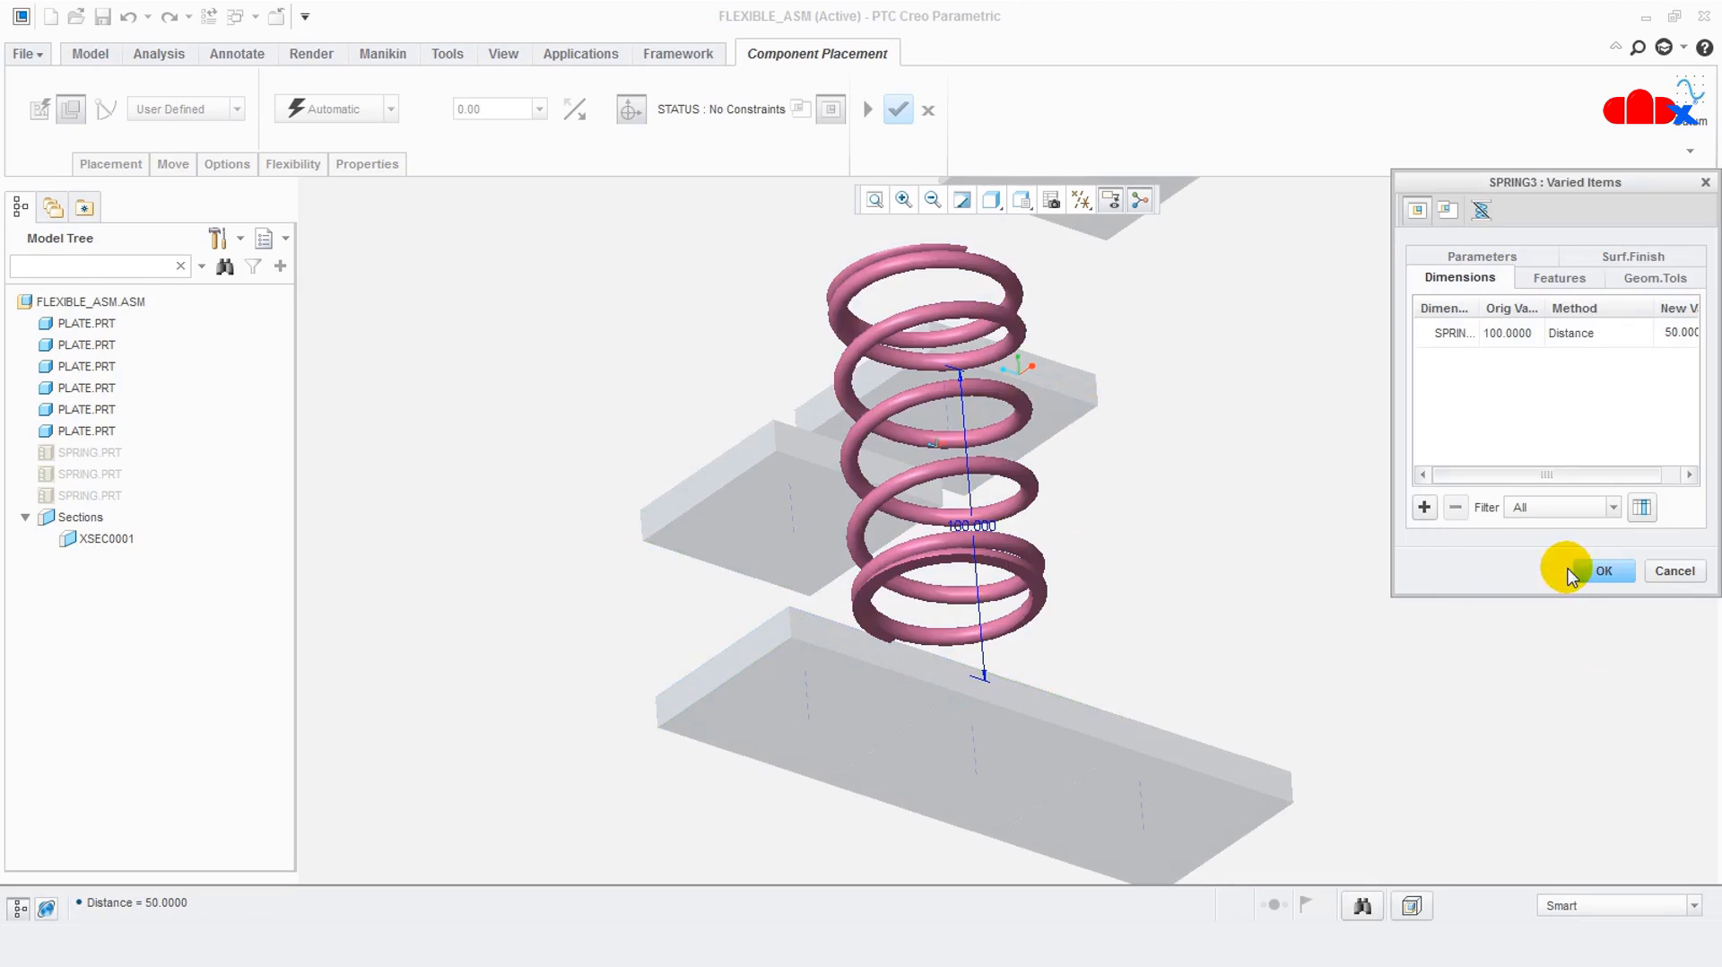
left_click(1603, 573)
Constrain the spring's flat bottom end face coincident with the top face of the base plate under the lowest upper plate
scroll(1314, 668, "down", 5)
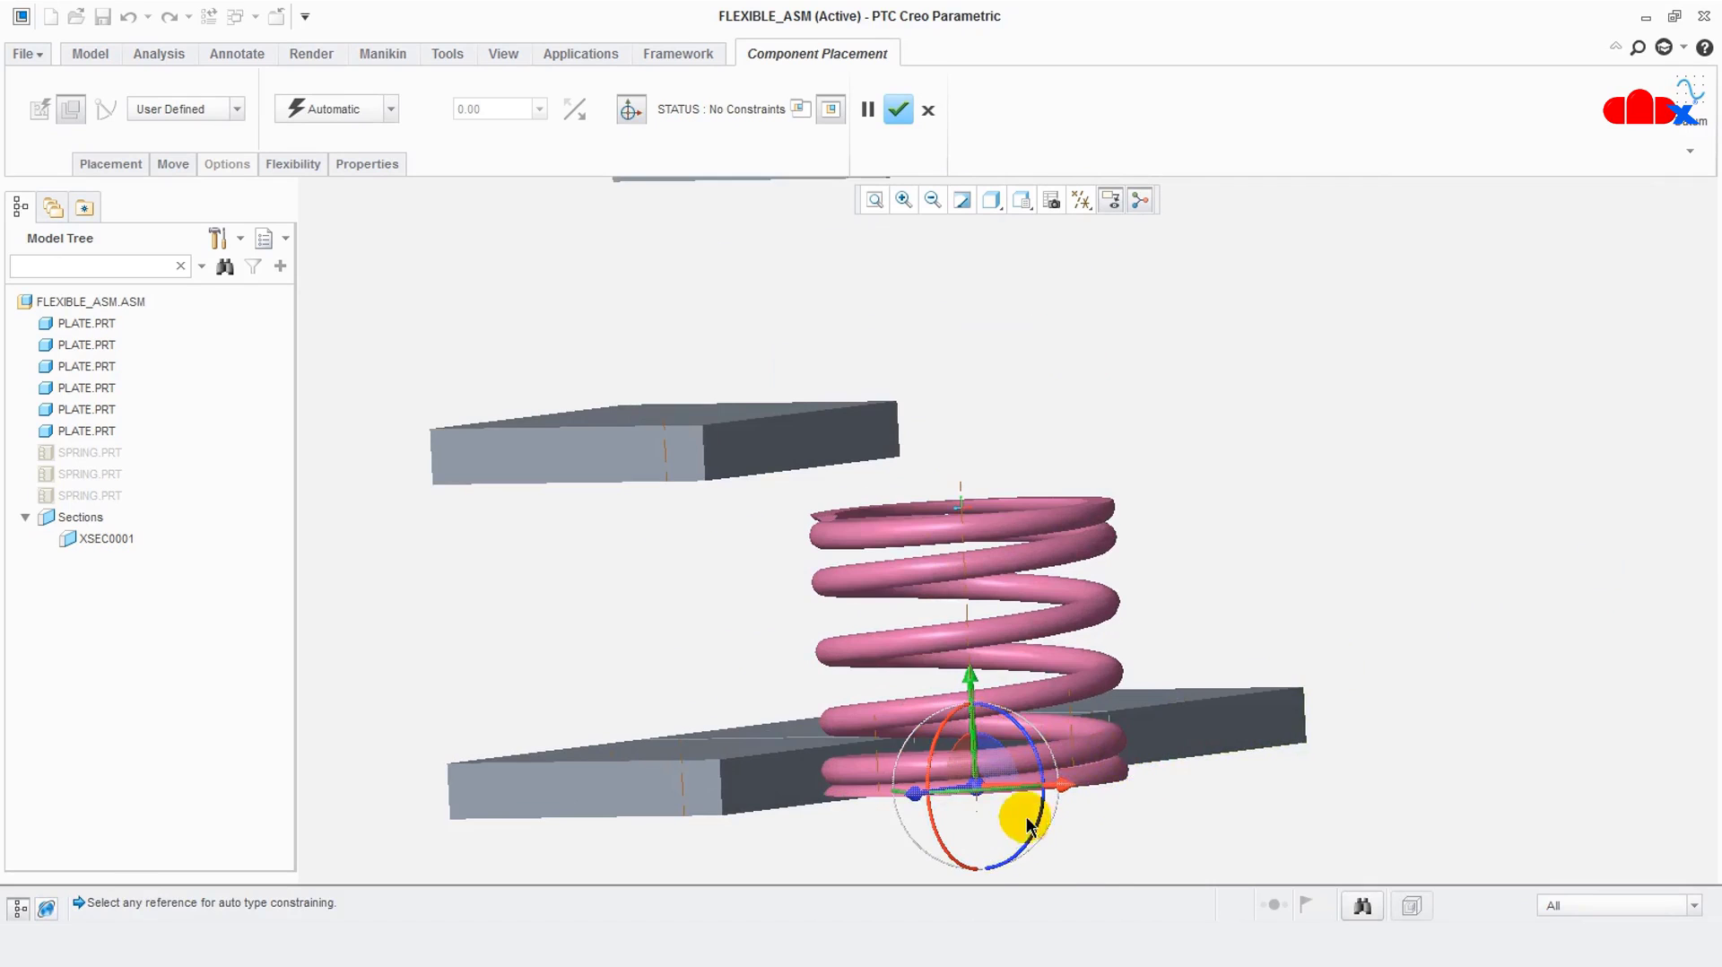
middle_click_drag(1127, 793, 1247, 801)
scroll(1237, 733, "up", 3)
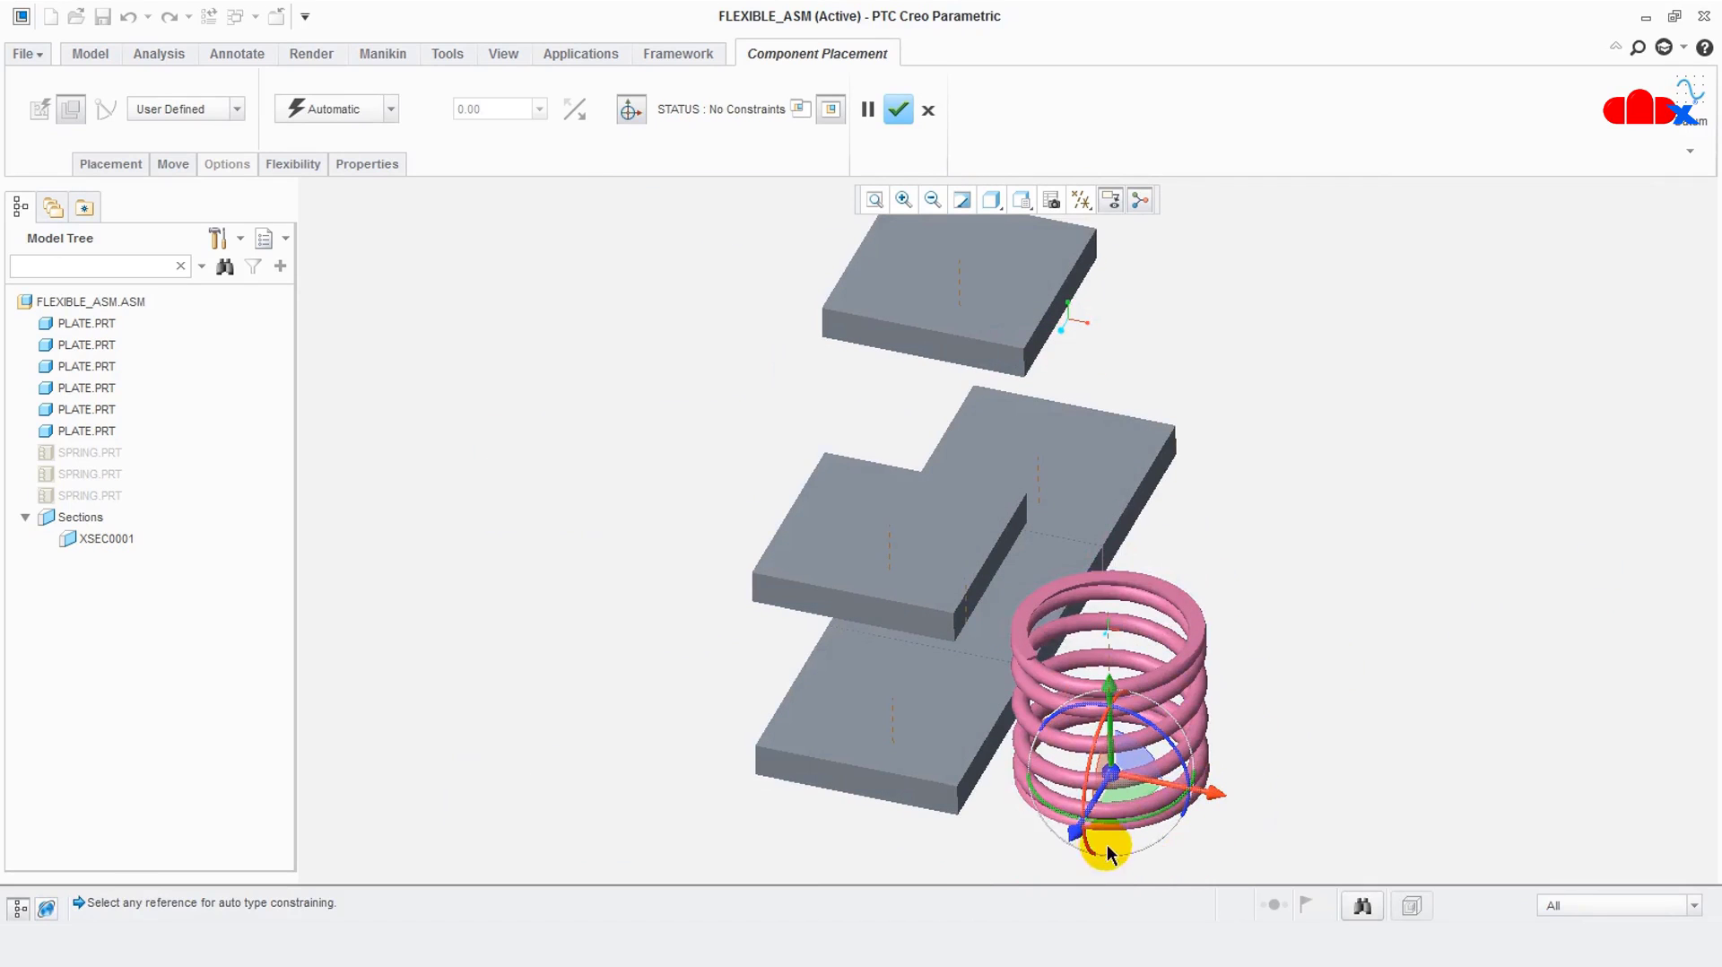
middle_click_drag(993, 804, 1087, 756)
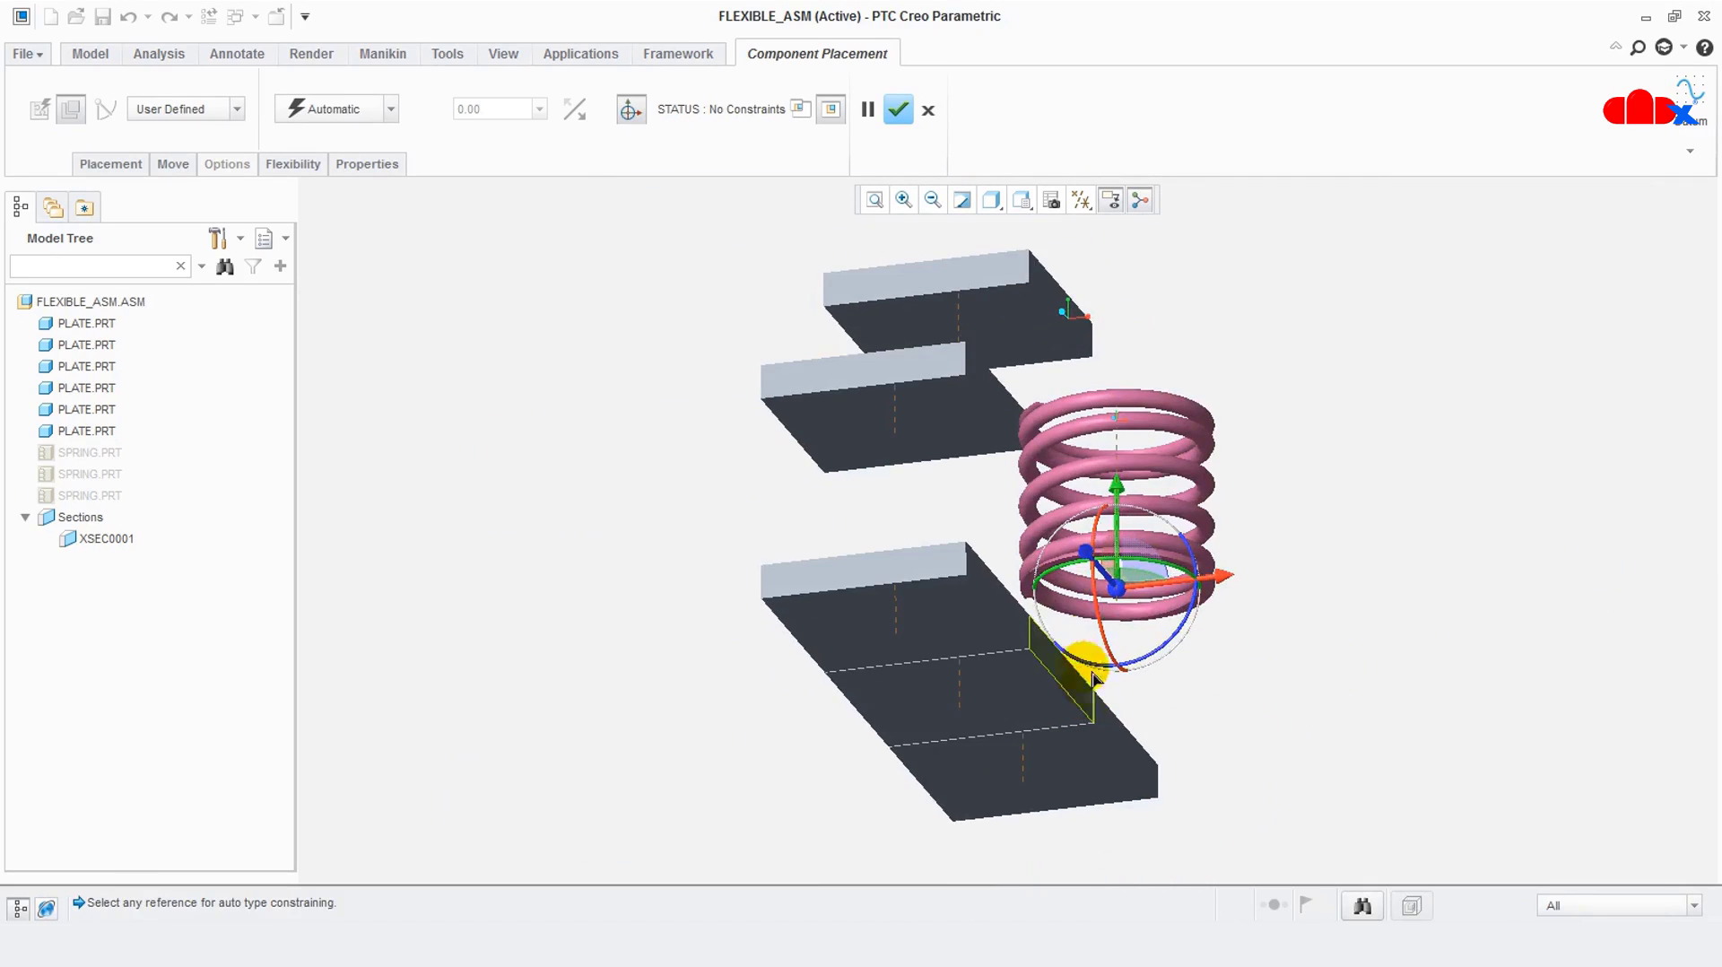
middle_click_drag(1041, 592, 1031, 695)
left_click(1027, 605)
left_click(915, 812)
scroll(967, 690, "up", 3)
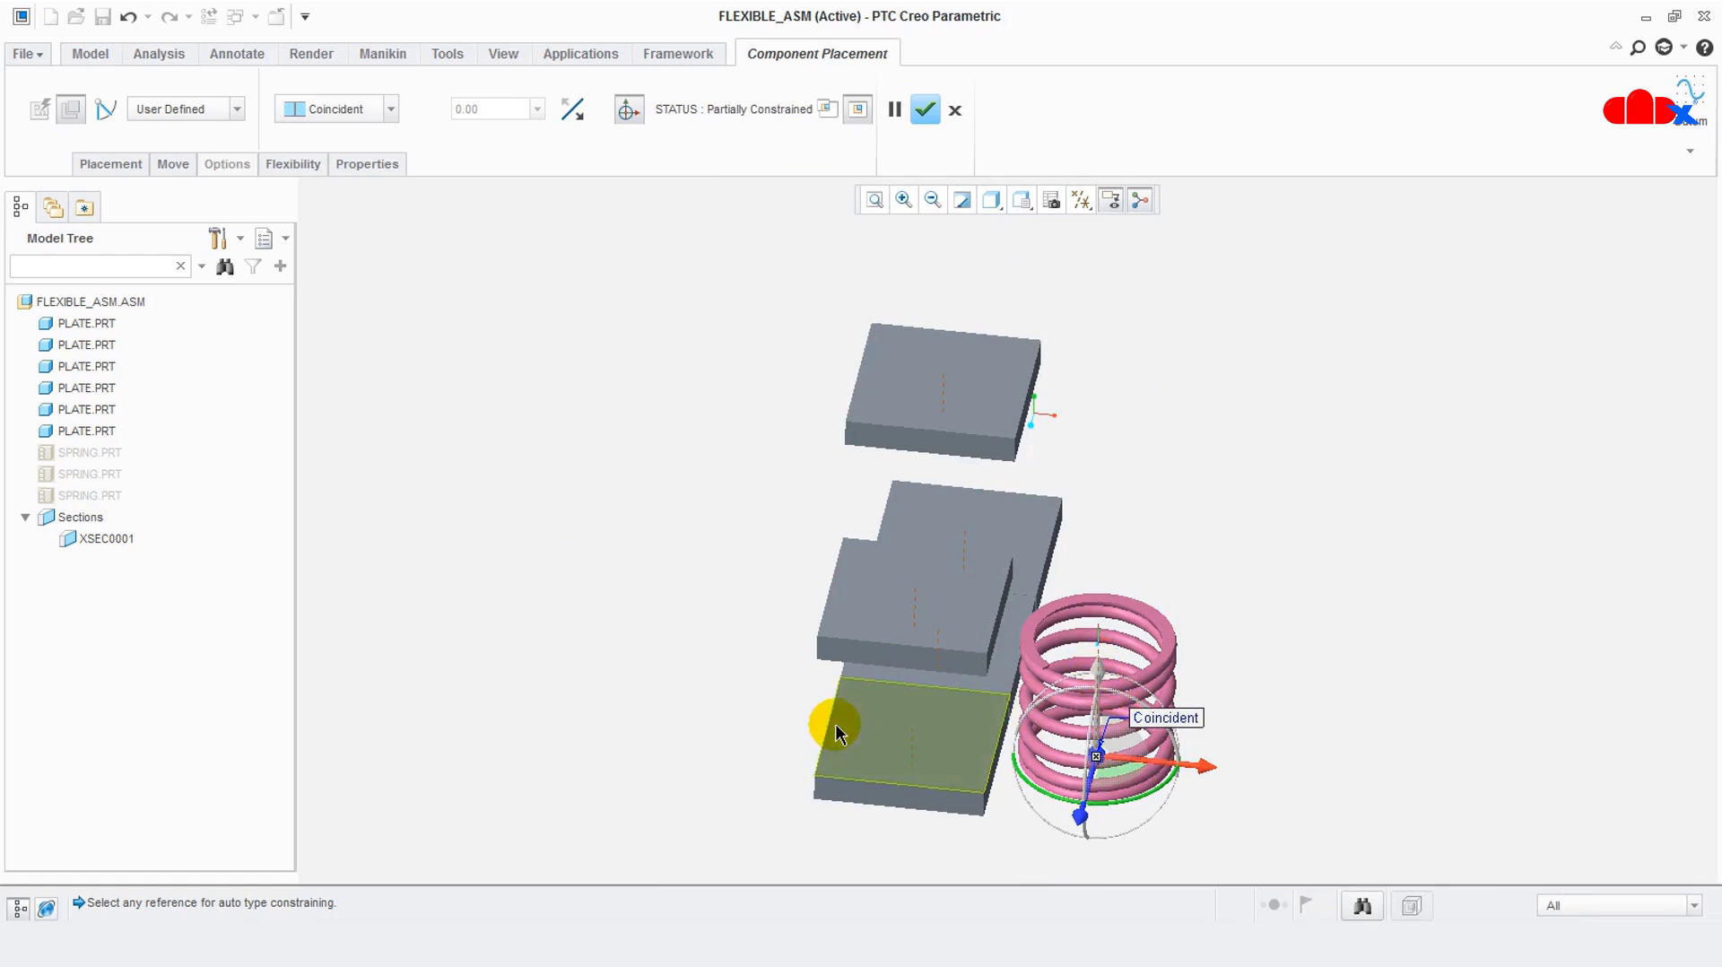
Make the spring's axis coincident with the axis of the base plate under the lowest upper plate, and accept the placement
scroll(1085, 722, "down", 3)
middle_click_drag(1217, 737, 1126, 729)
left_click(806, 760)
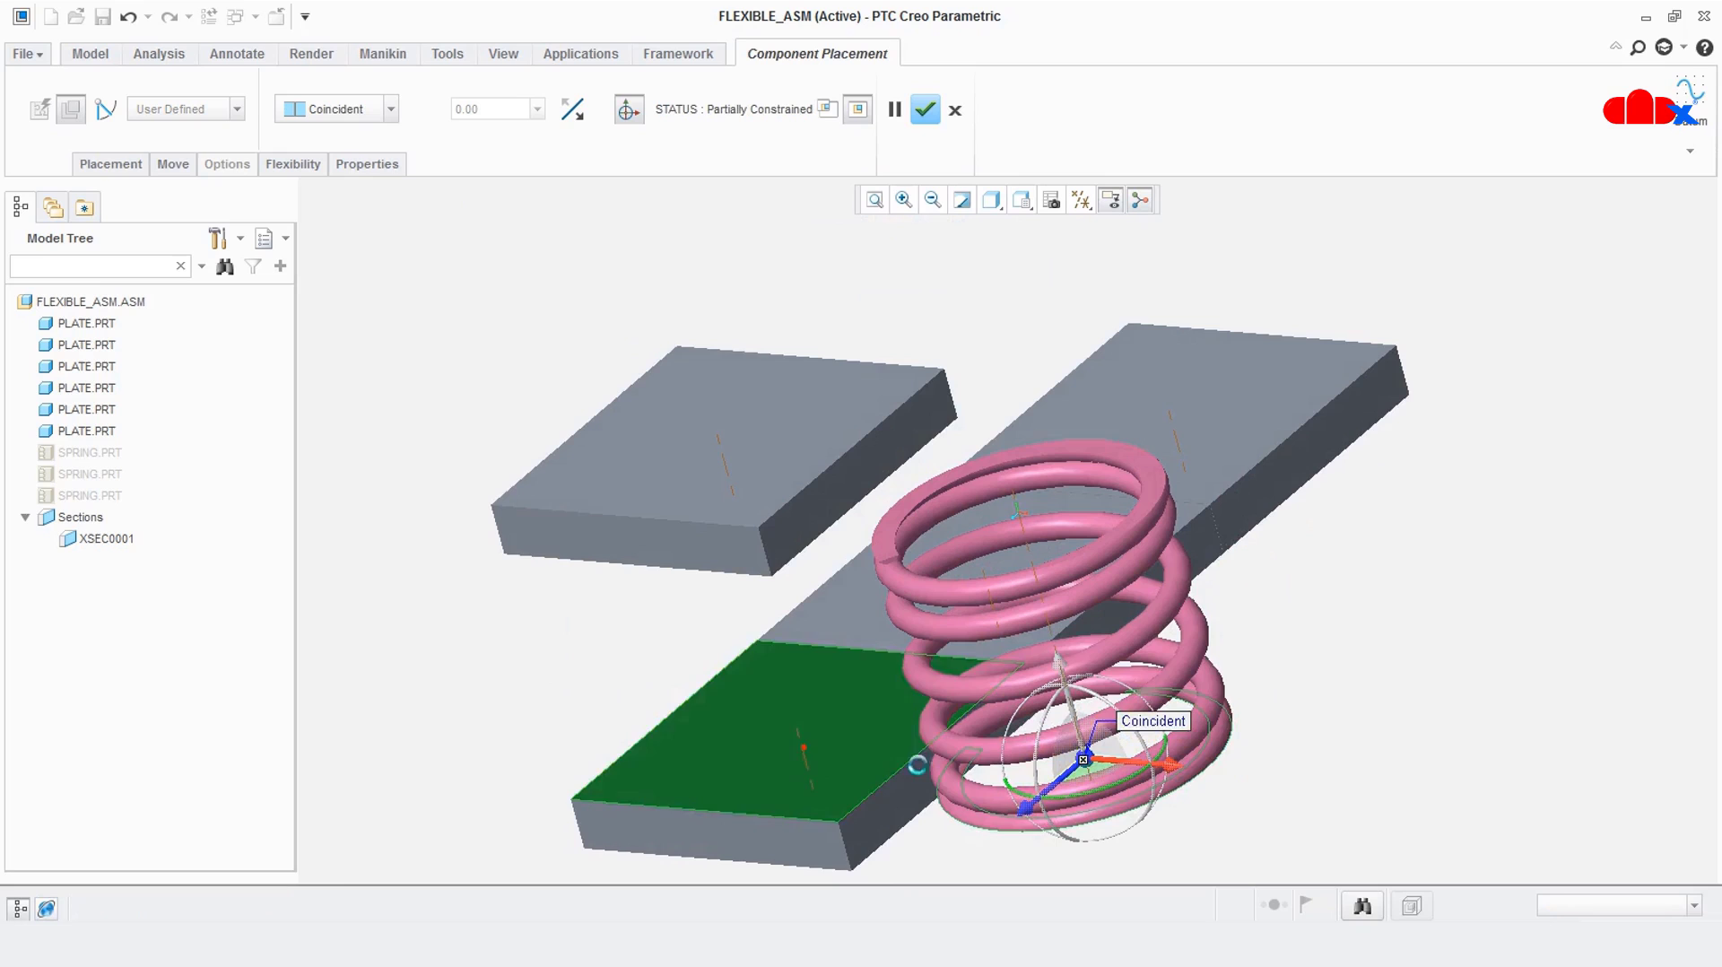
left_click(1052, 633)
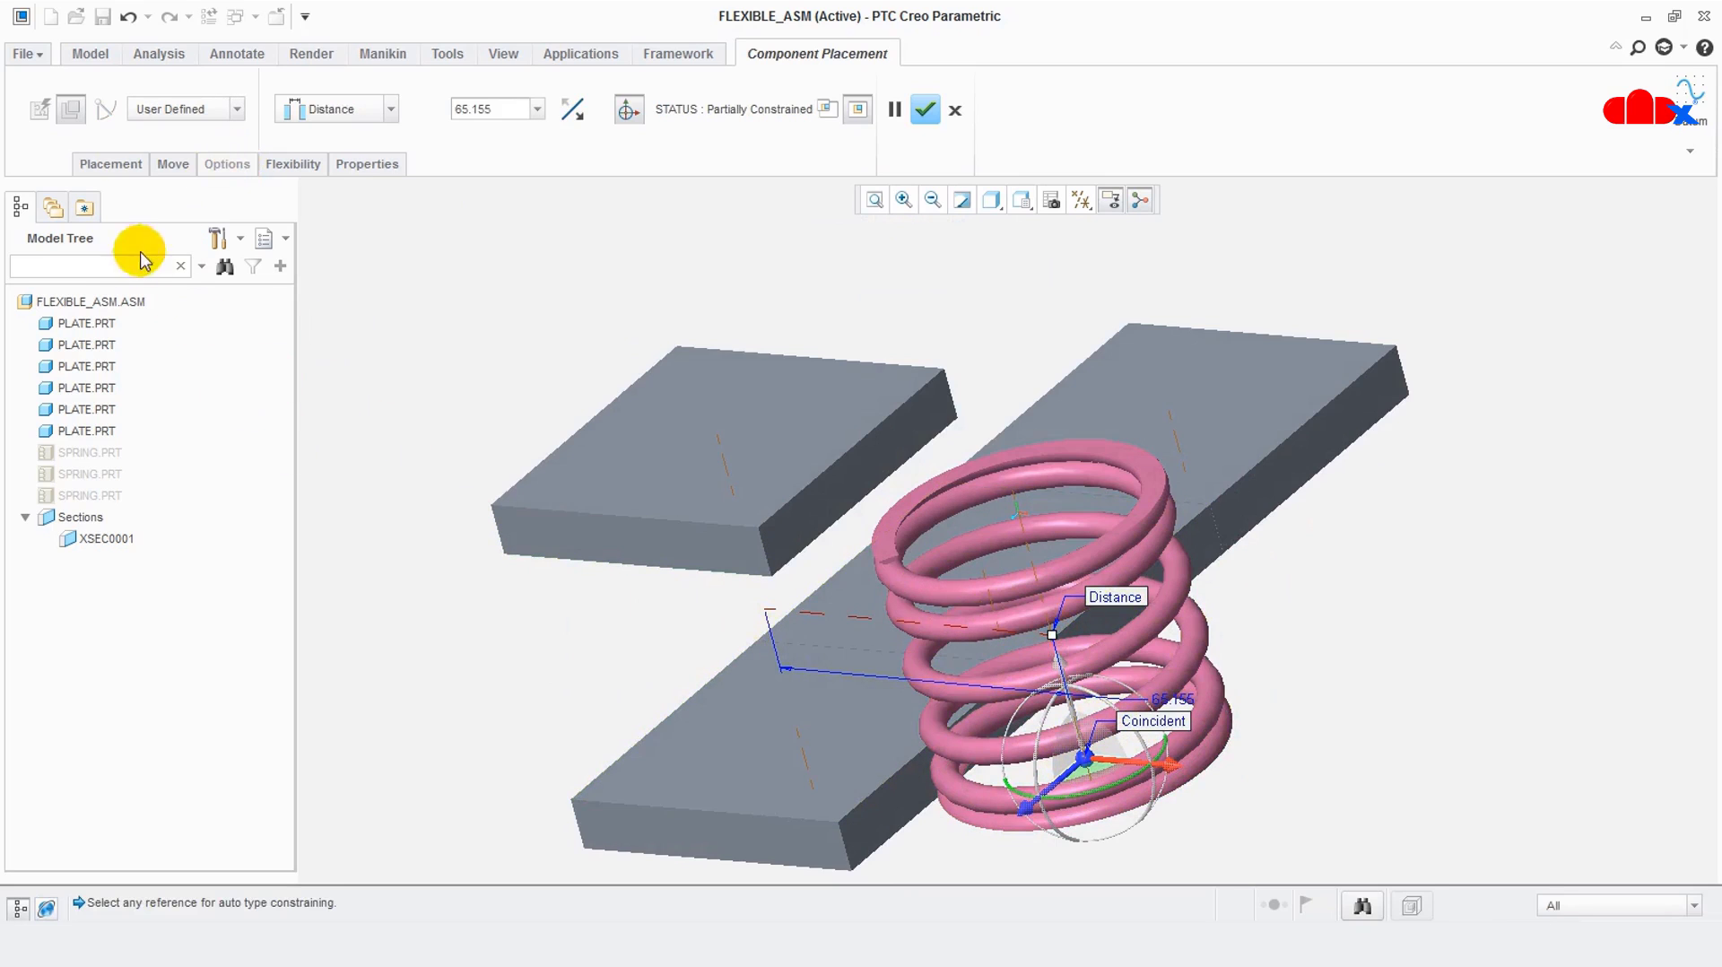
left_click(110, 163)
left_click(411, 268)
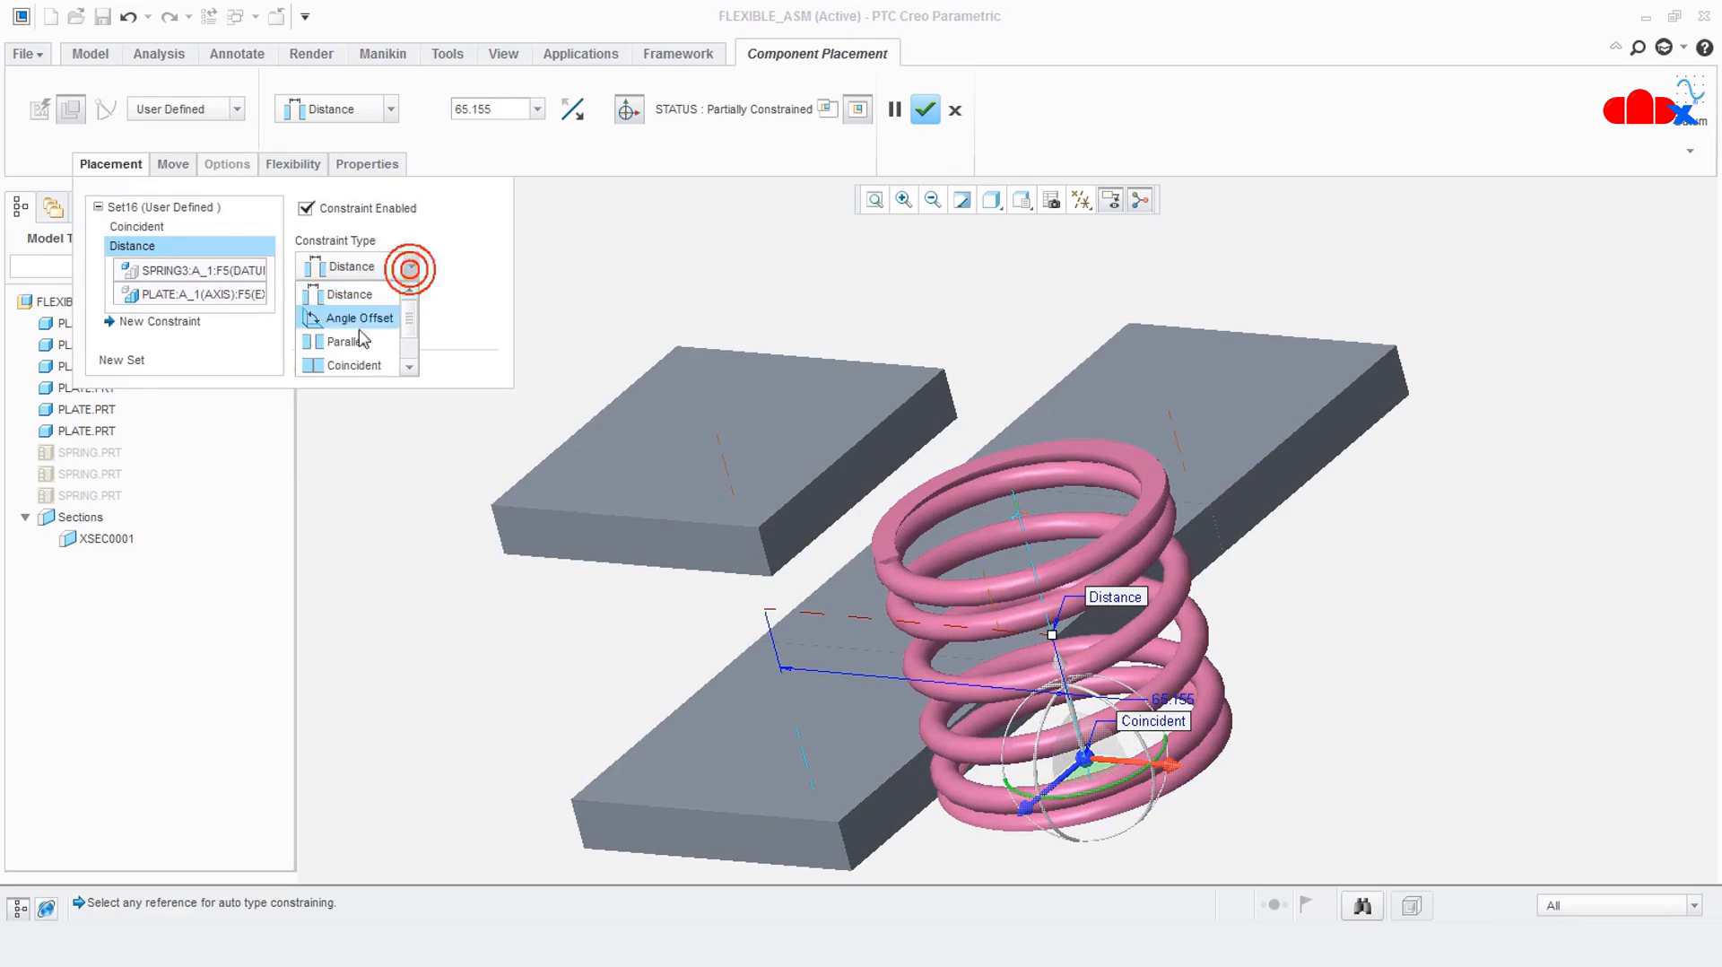
left_click(354, 365)
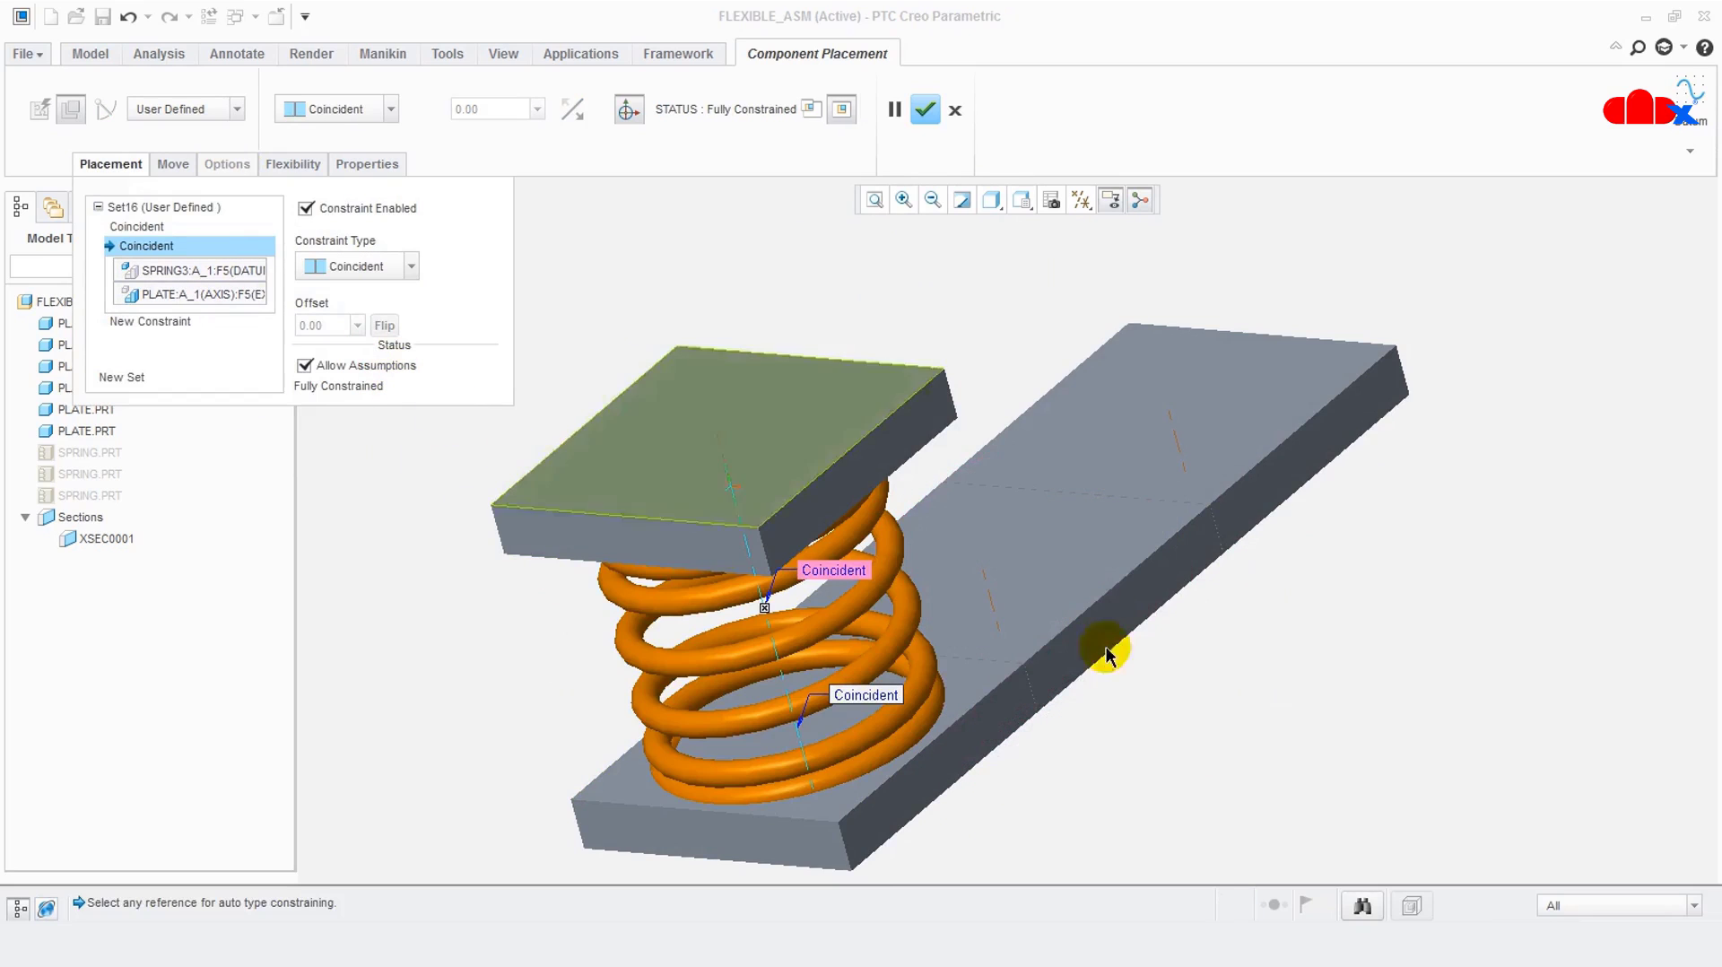
left_click(925, 113)
Assemble a second spring3.prt into the assembly as a flexible component, using its pre-defined flexibility
scroll(992, 551, "up", 3)
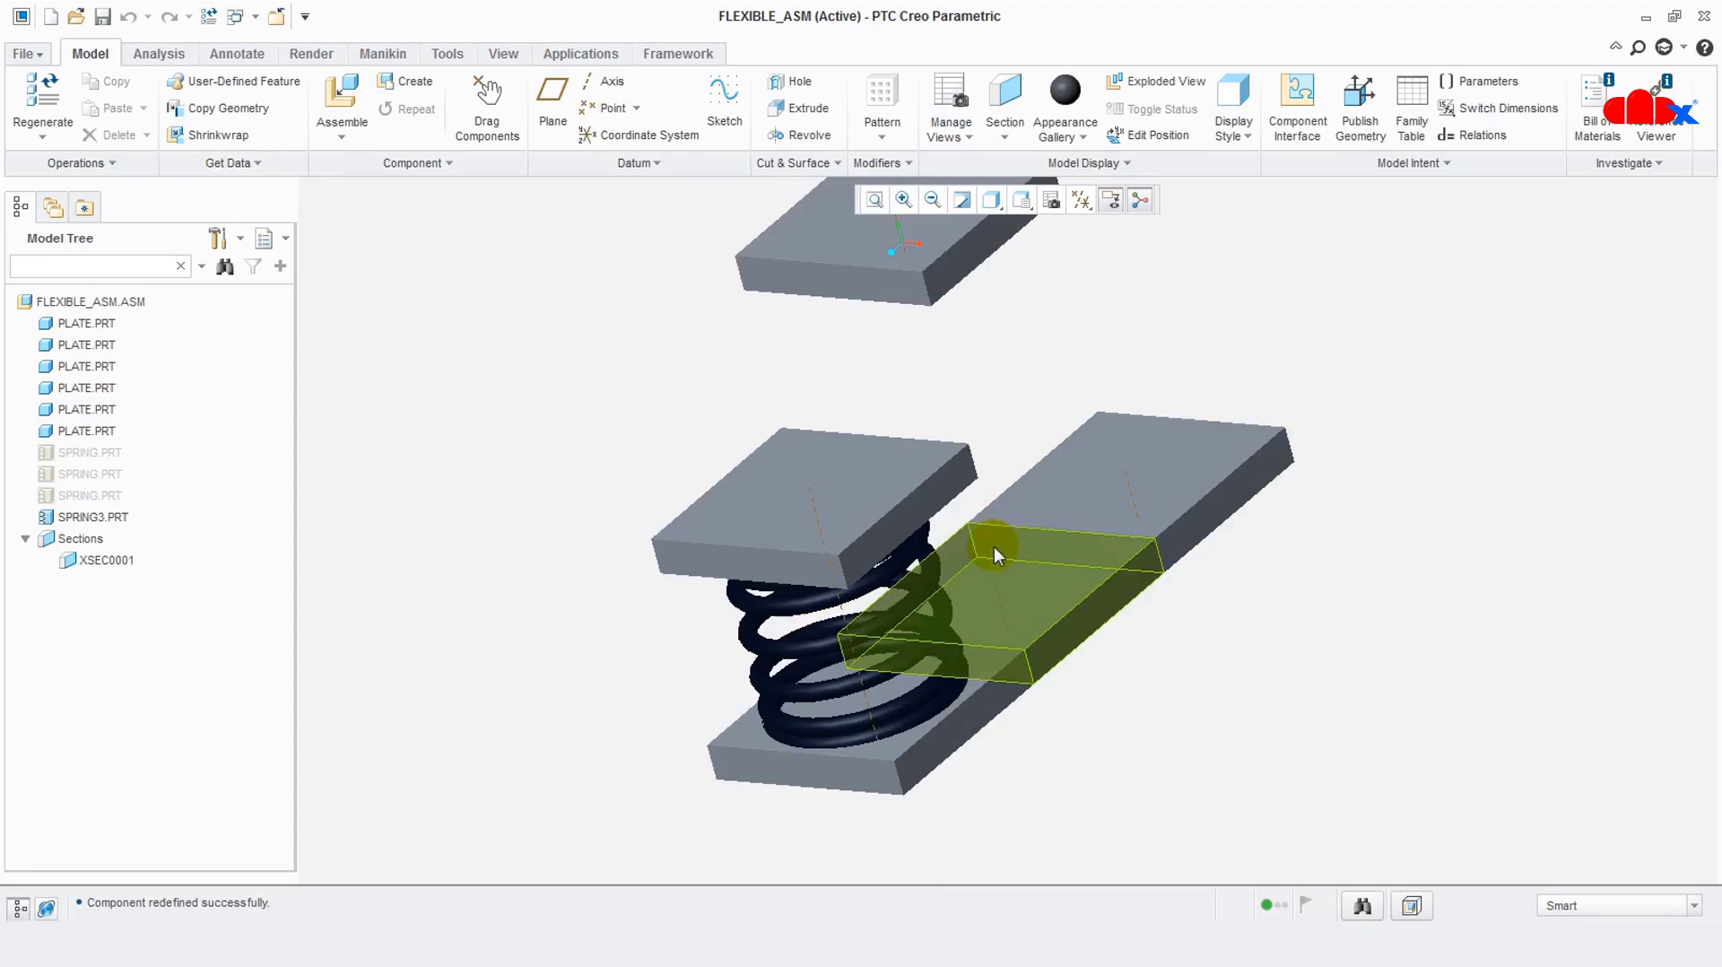
middle_click_drag(1025, 536, 972, 557)
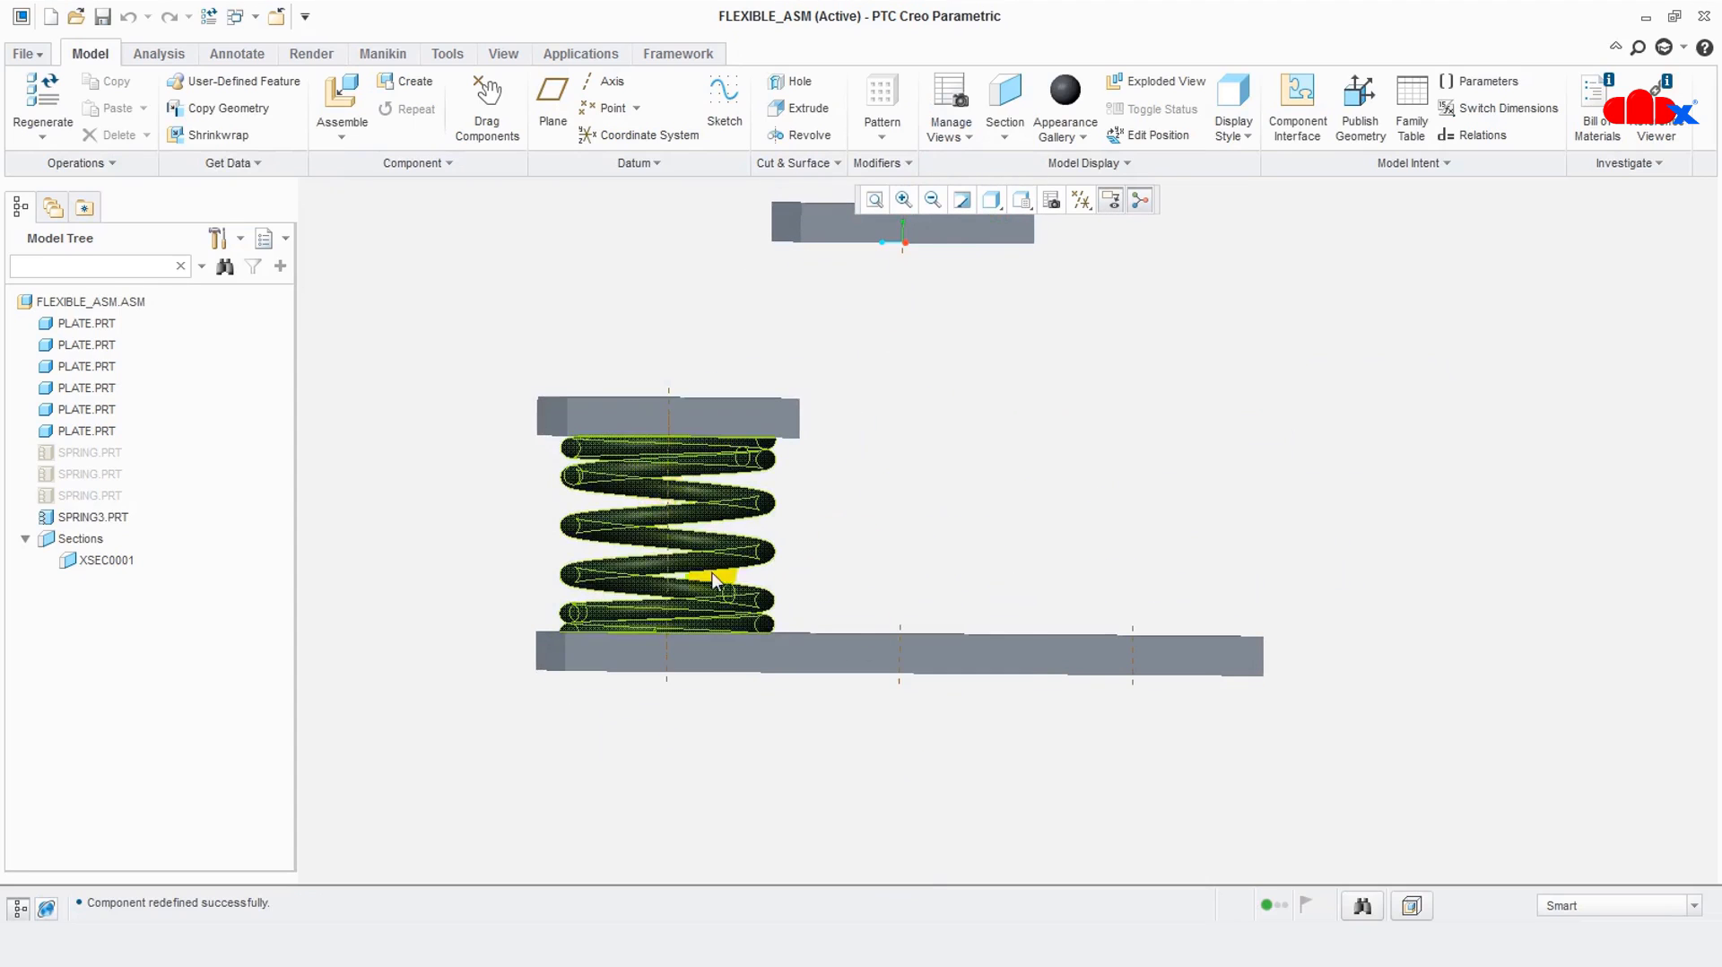
middle_click_drag(896, 645, 959, 674)
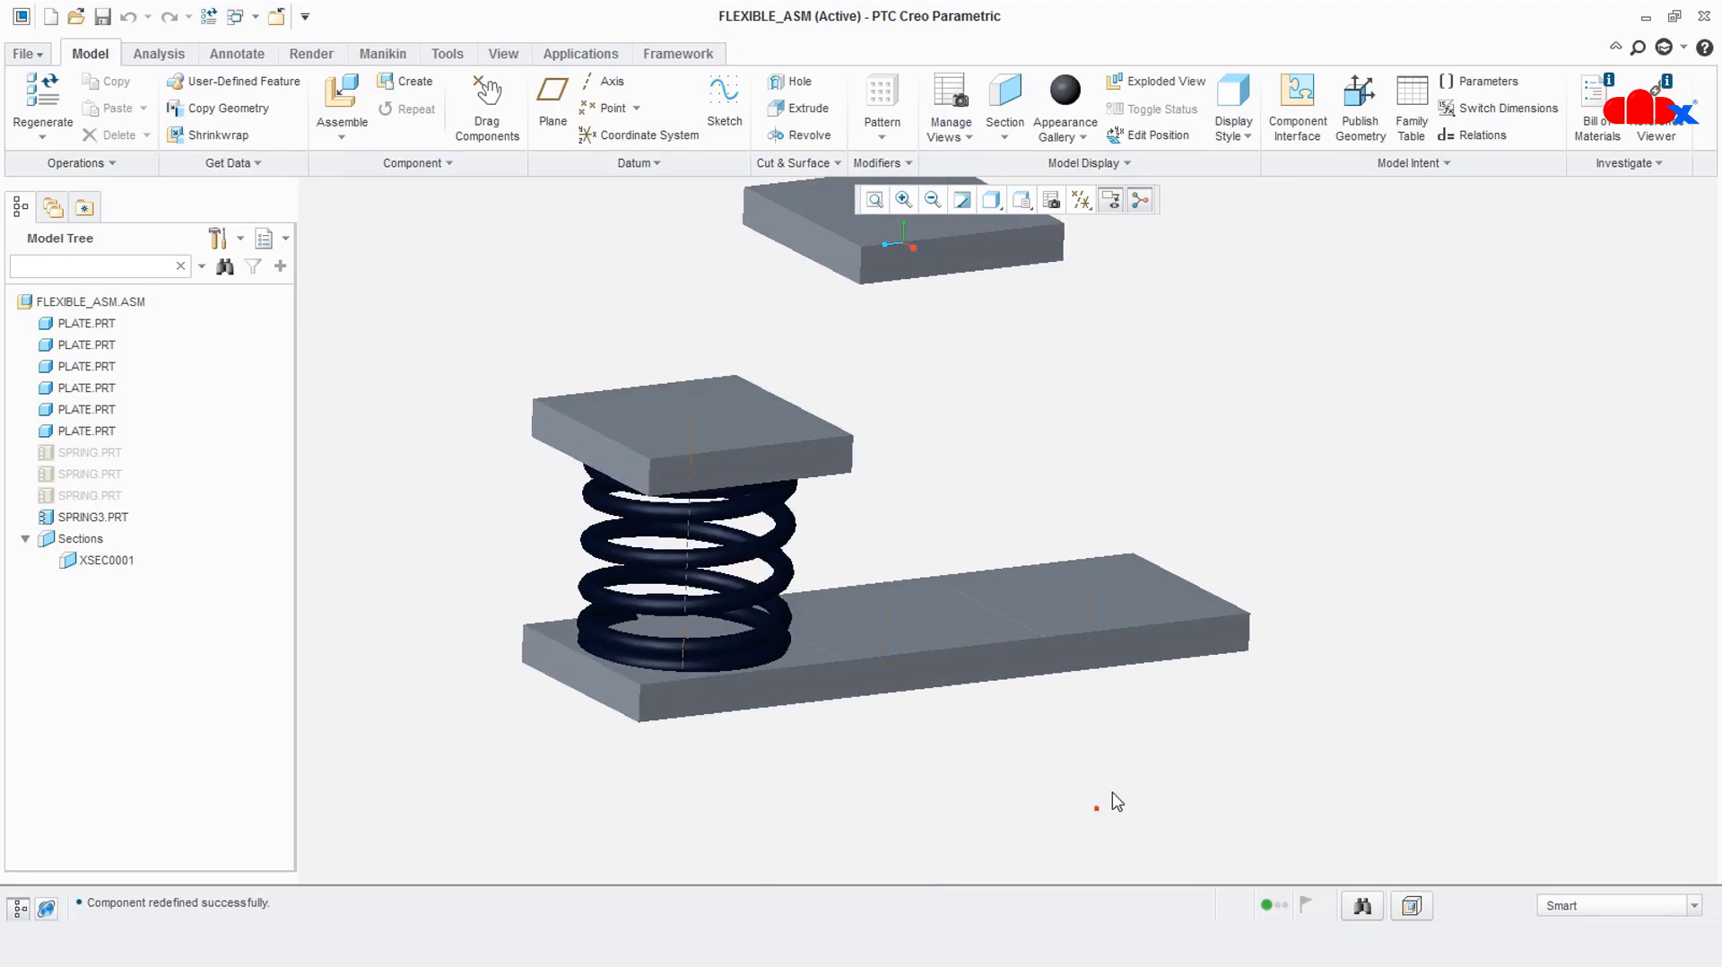
scroll(1117, 800, "up", 3)
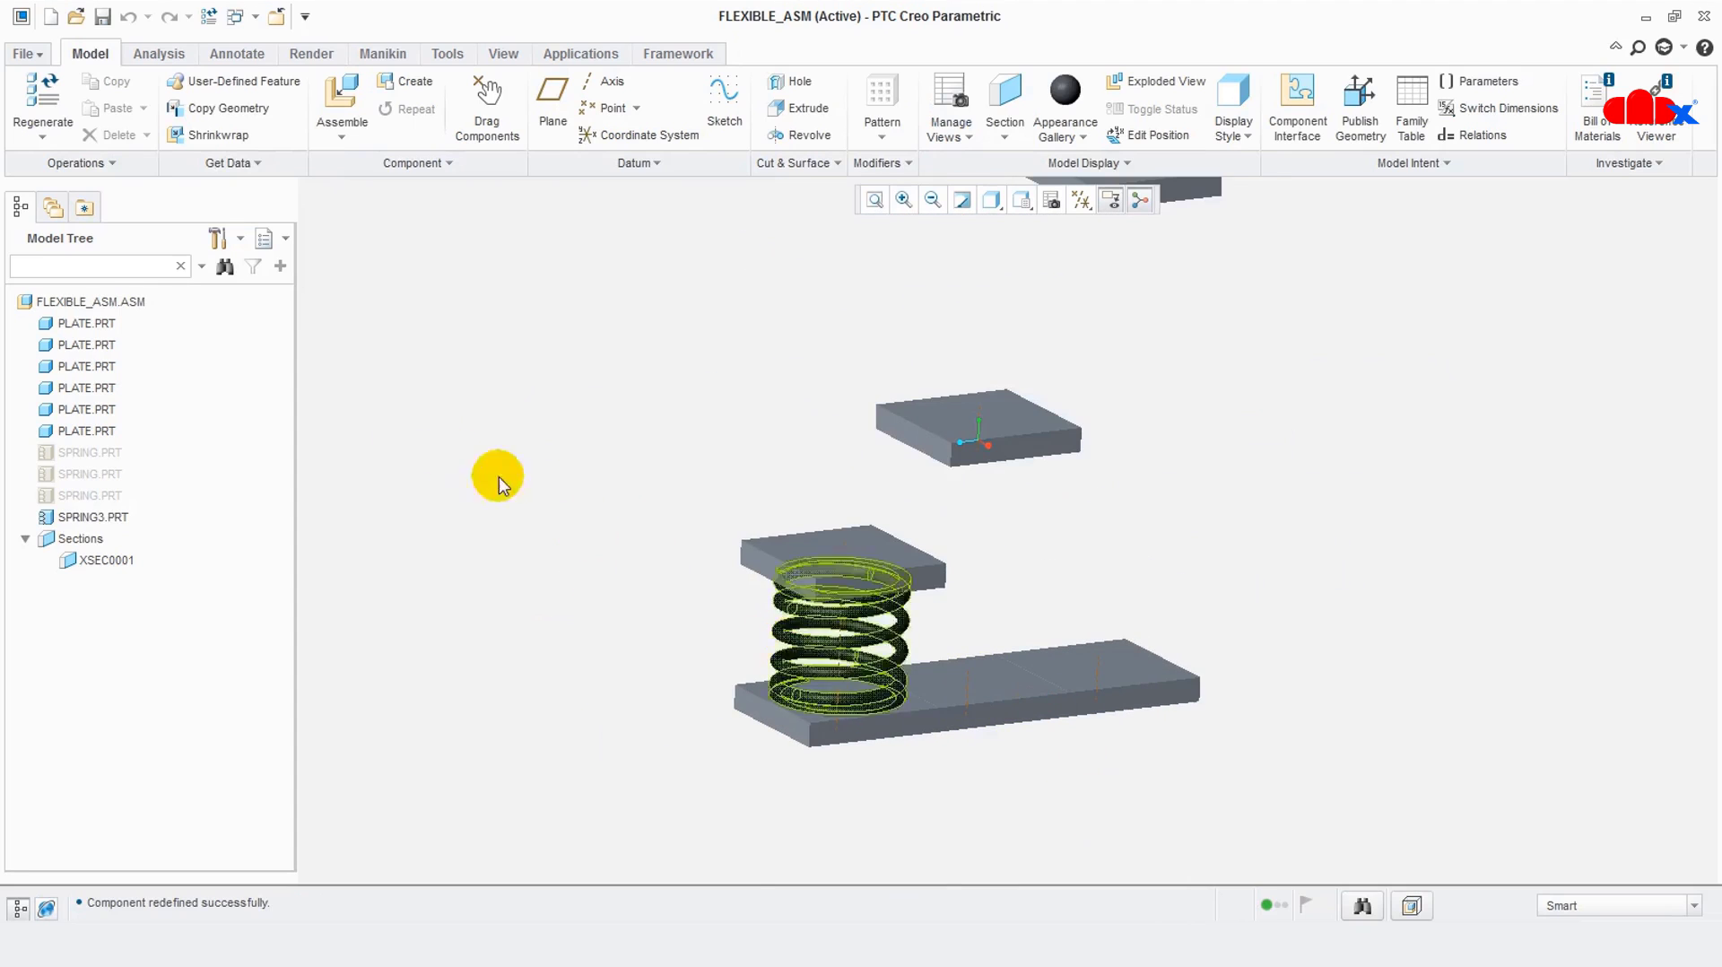
left_click(344, 110)
left_click(788, 434)
double_click(764, 453)
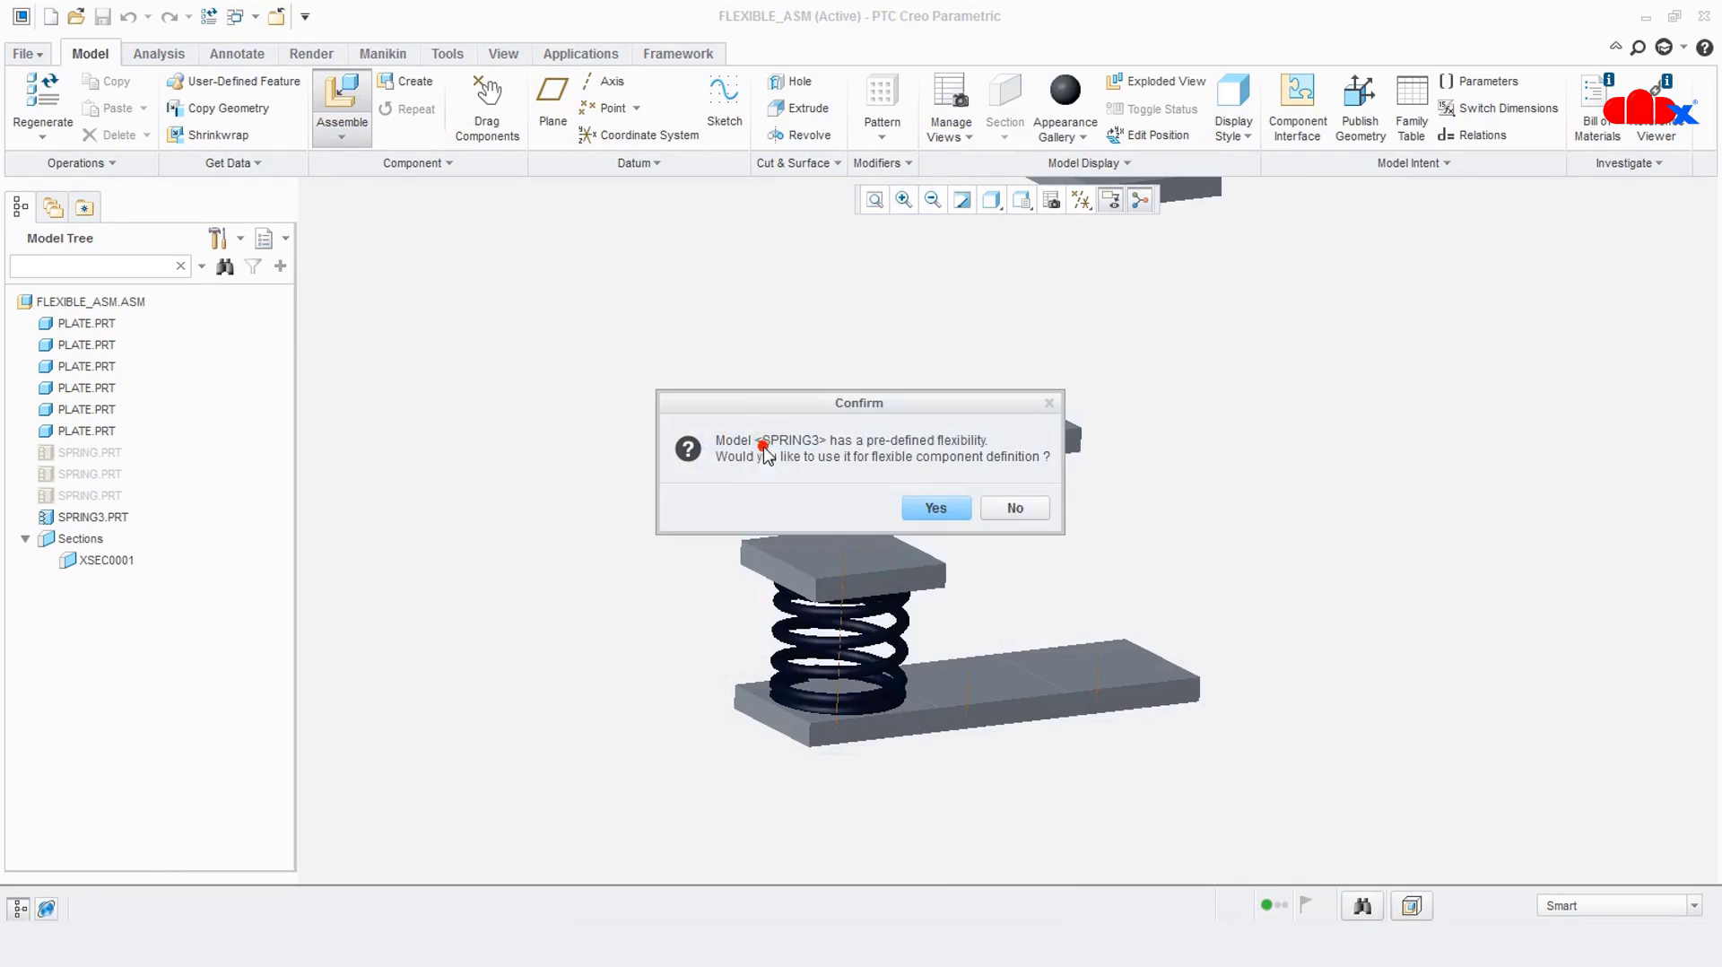
left_click(933, 507)
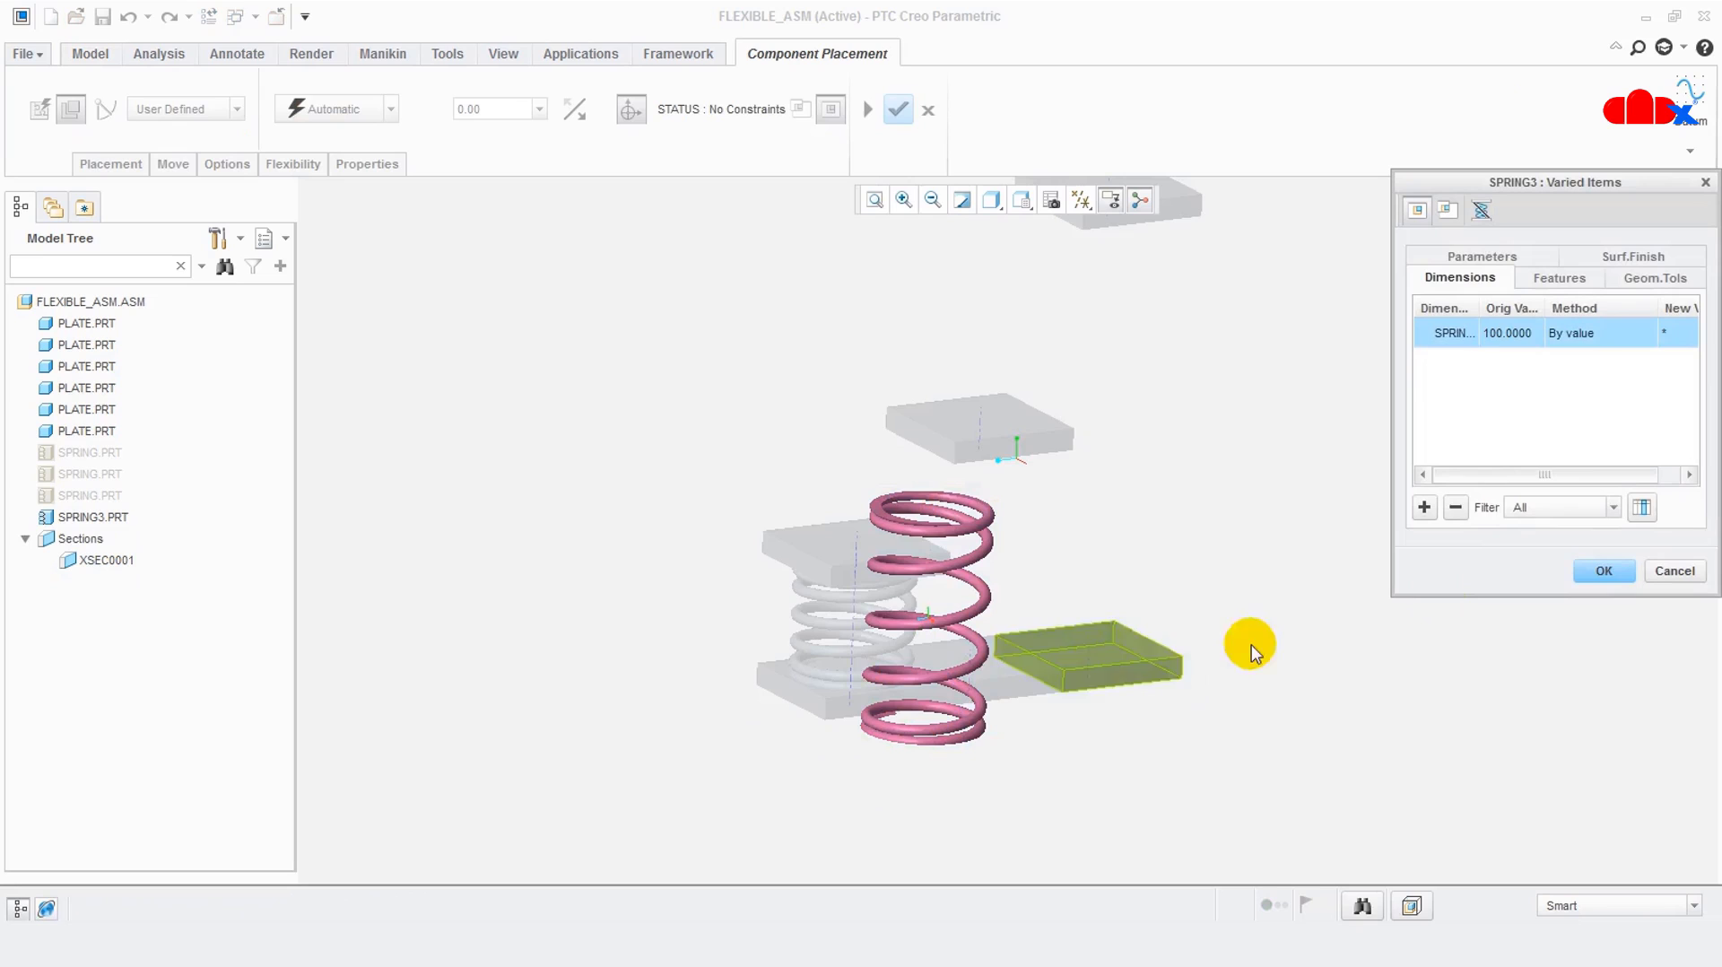
Drive the second spring's height by the Distance method, from the middle base plate's top face to the underside of the upper plate above it
left_click(1615, 332)
left_click(1649, 334)
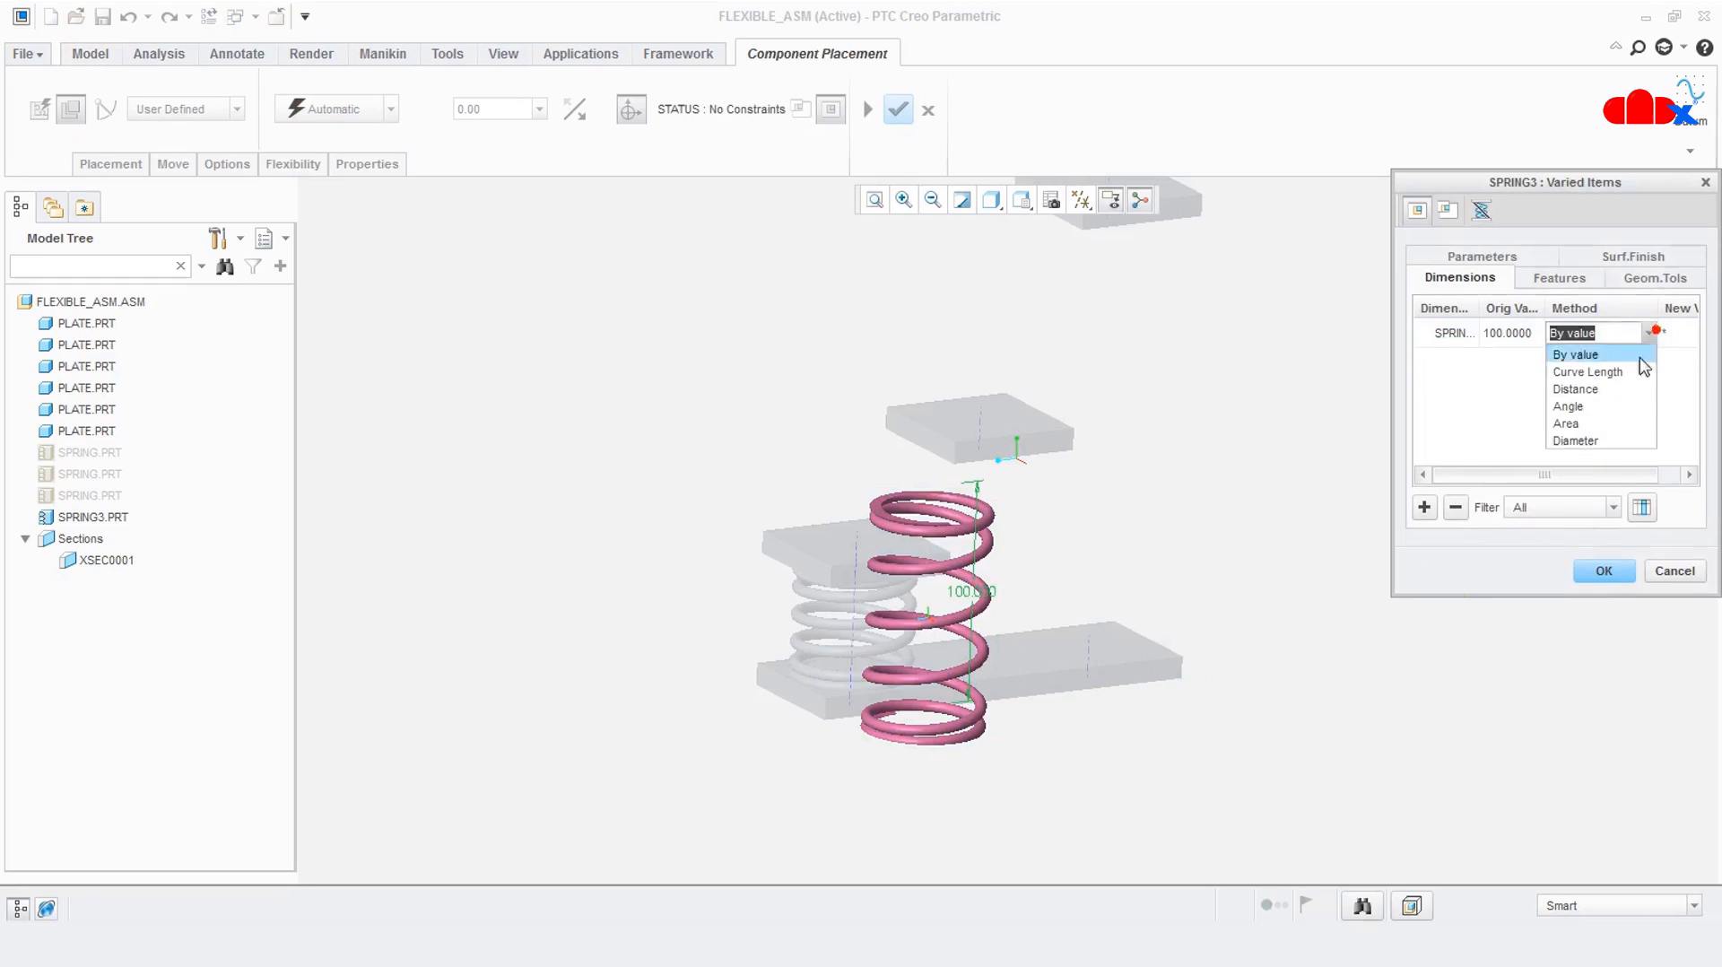
left_click(1585, 391)
scroll(1009, 668, "up", 2)
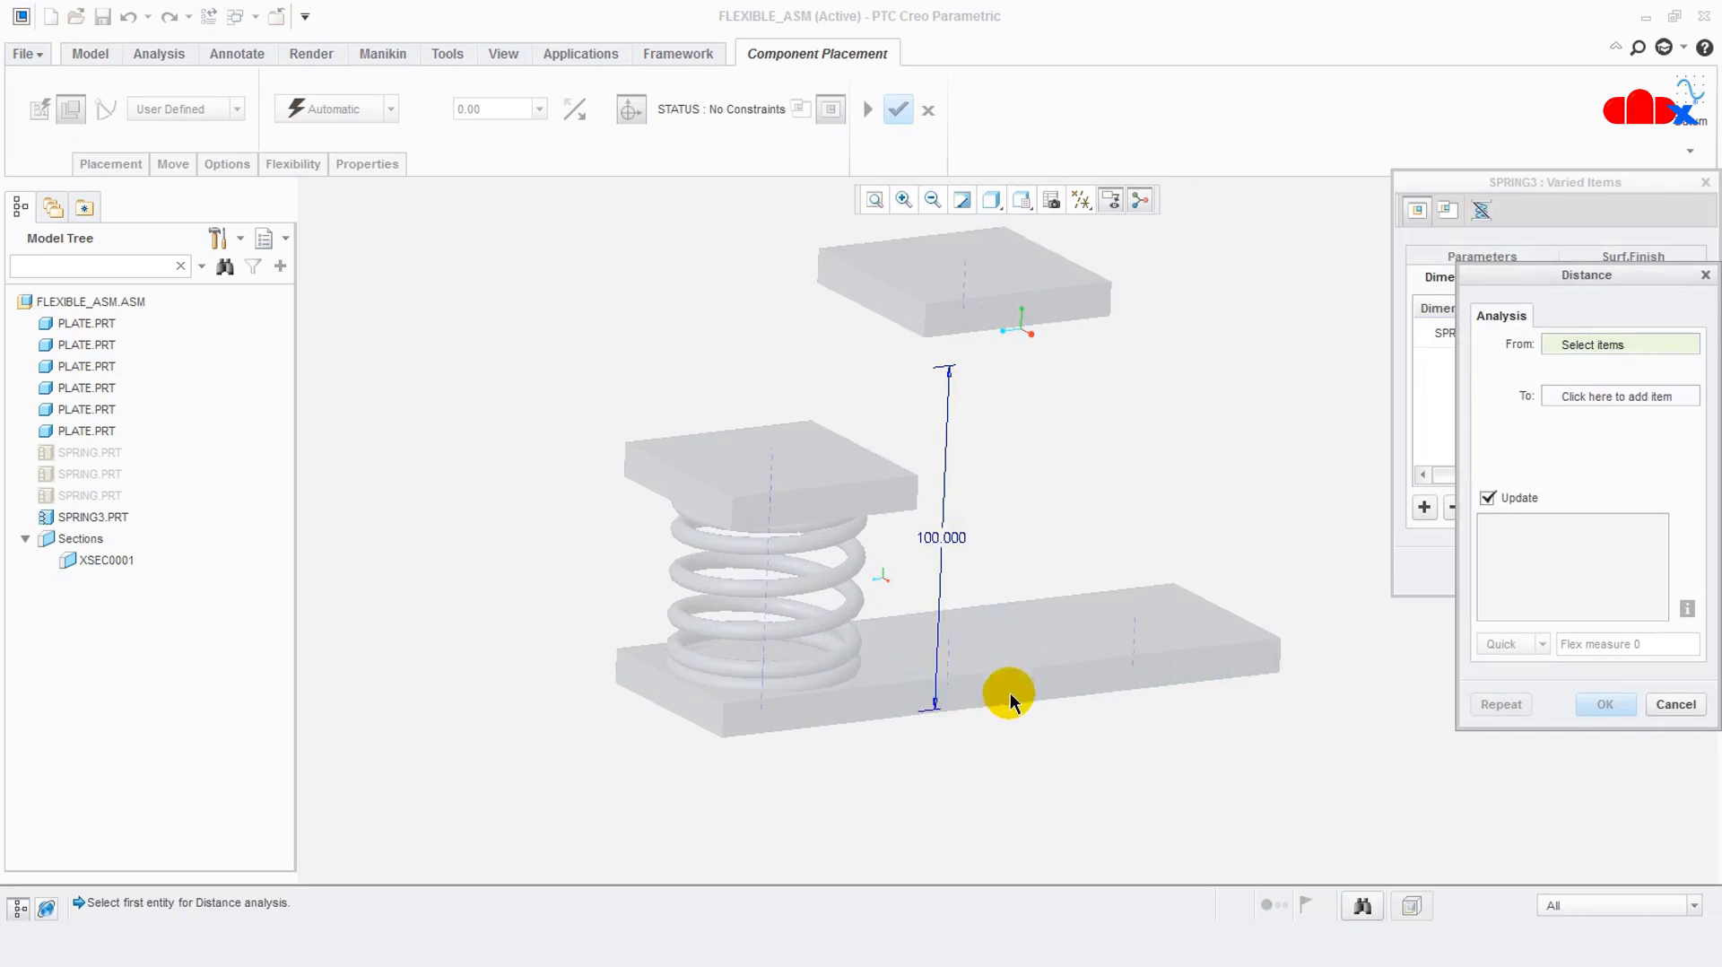
left_click(995, 652)
middle_click_drag(1042, 704, 1038, 653)
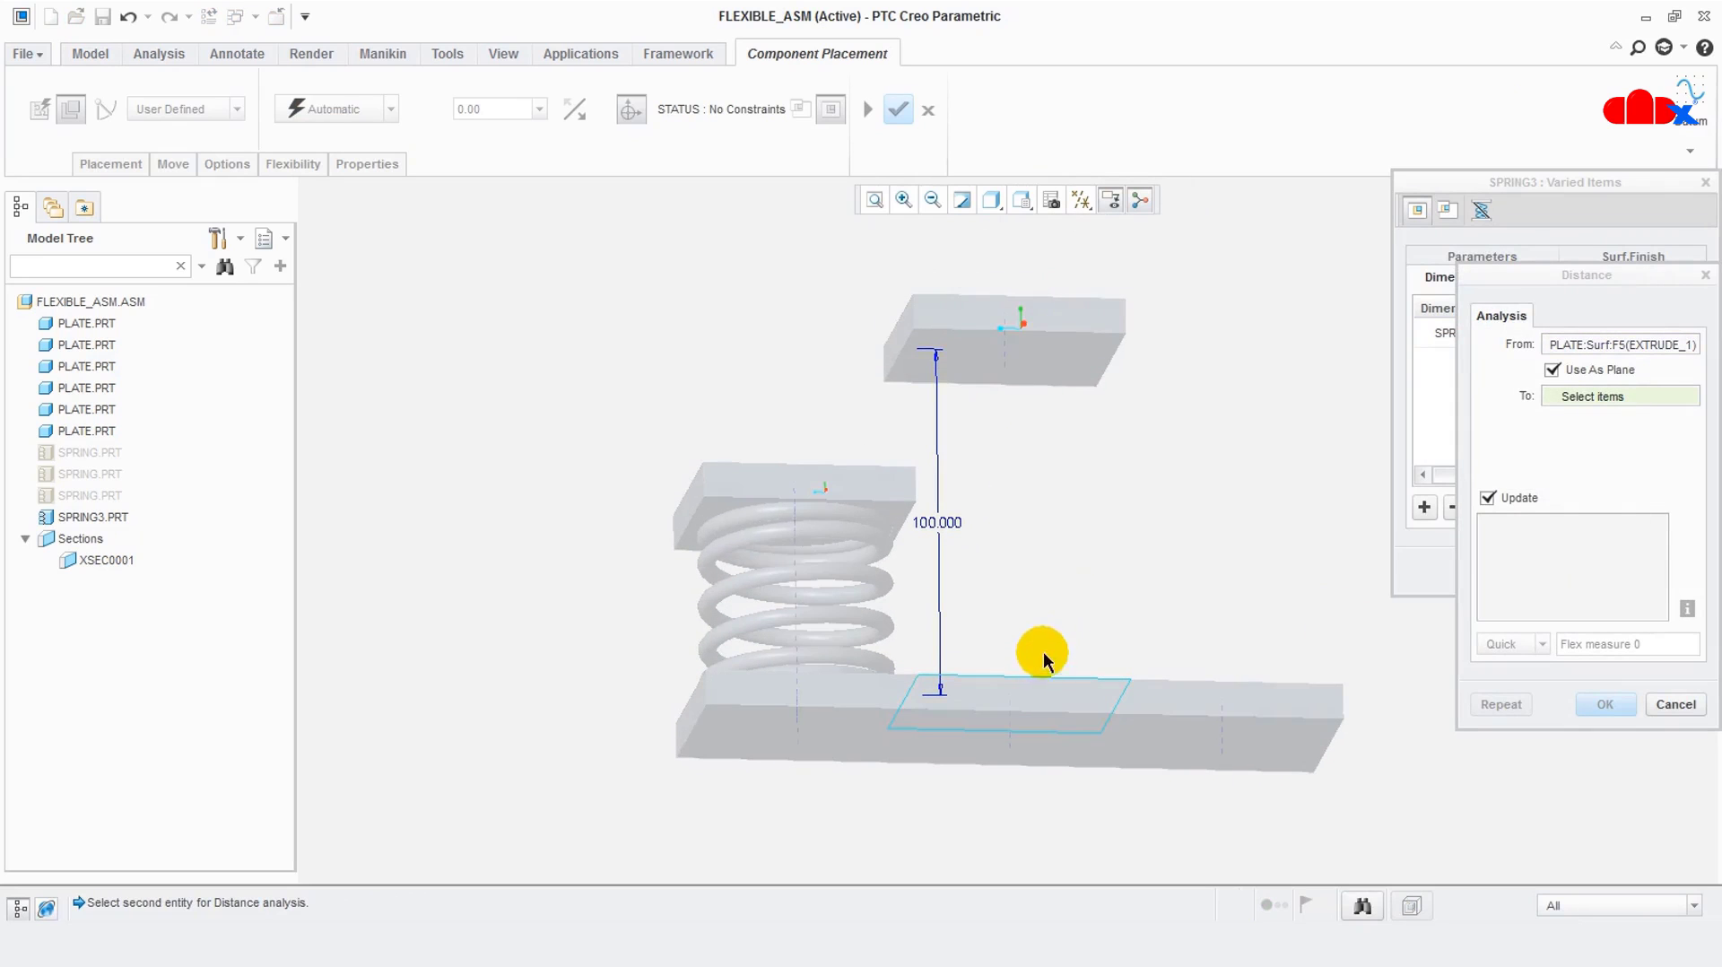
left_click(1060, 365)
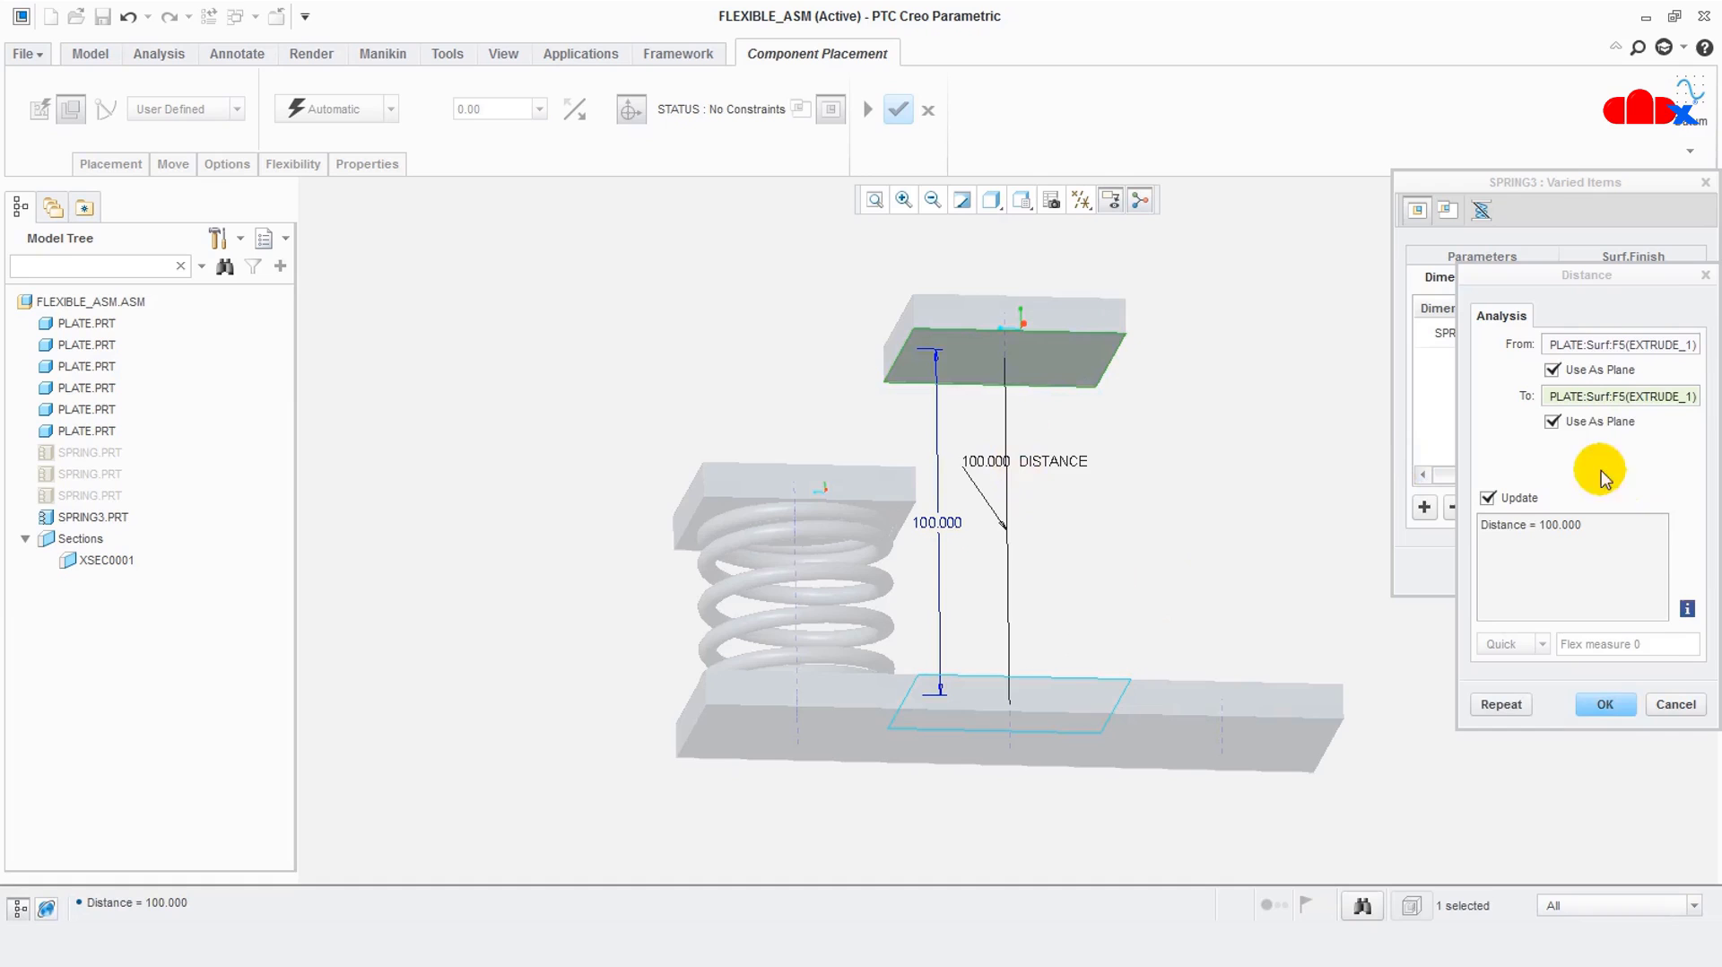
left_click(1605, 703)
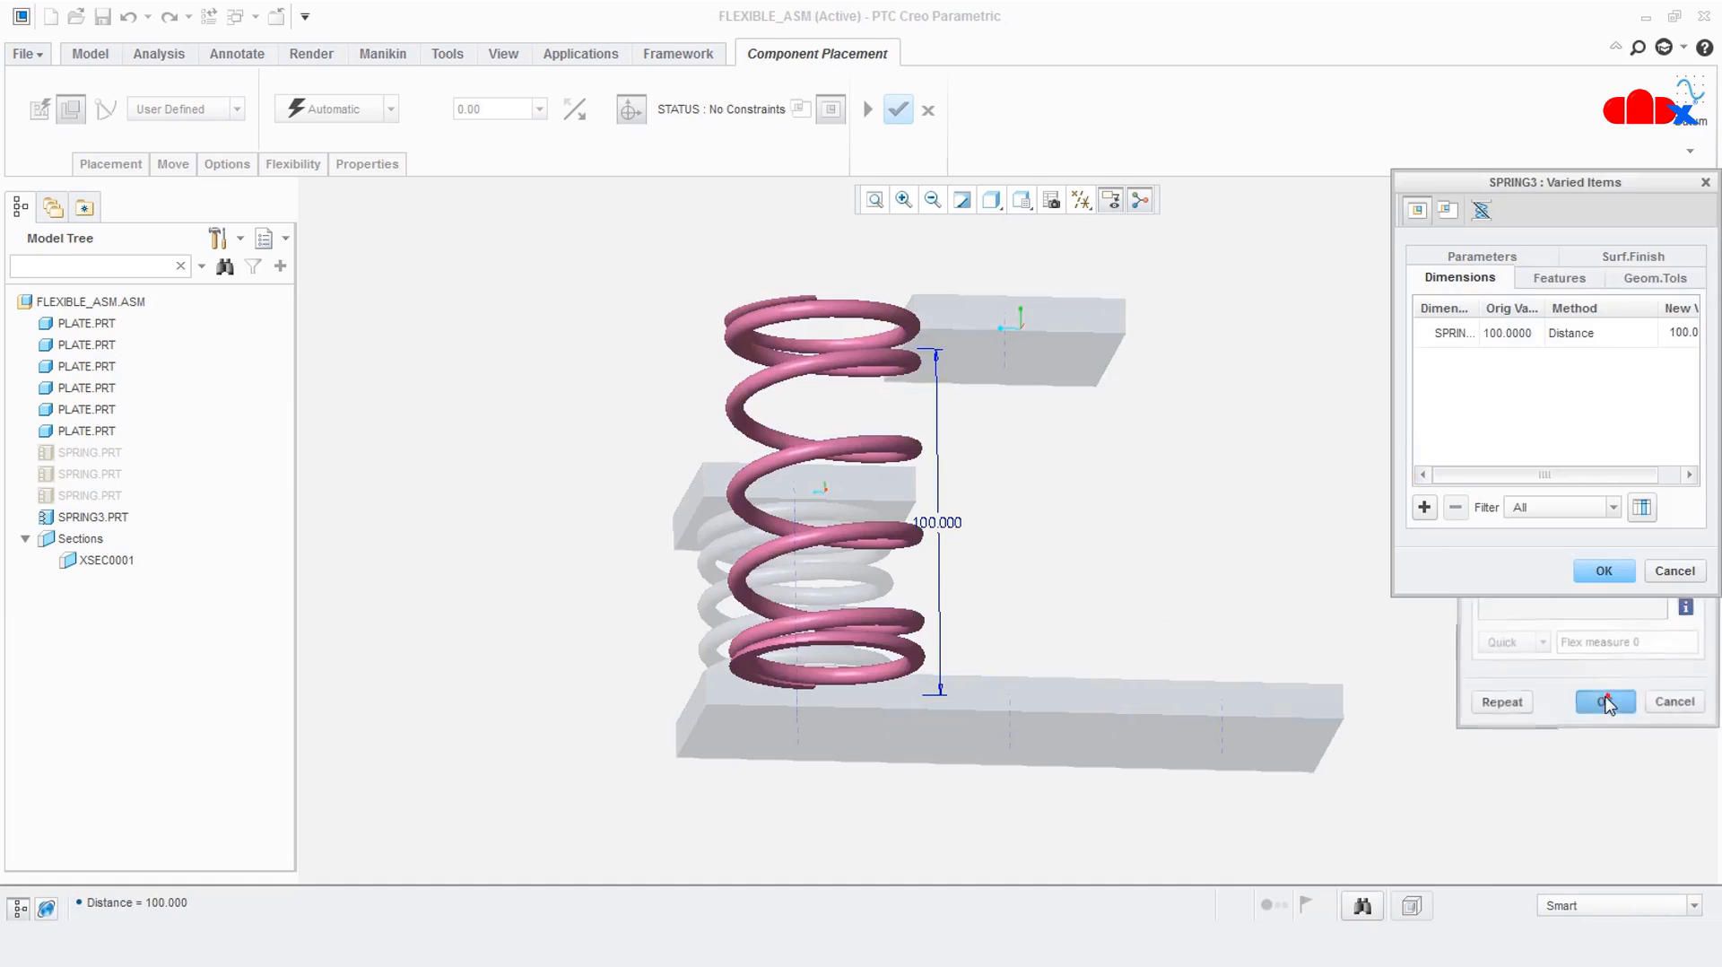
left_click(1603, 568)
Constrain the second spring's flat bottom end face coincident with the top face of the middle base plate
mouse_move(945, 612)
middle_mouse_down()
mouse_move(965, 625)
mouse_move(944, 616)
middle_mouse_up()
scroll(944, 621, "down", 5)
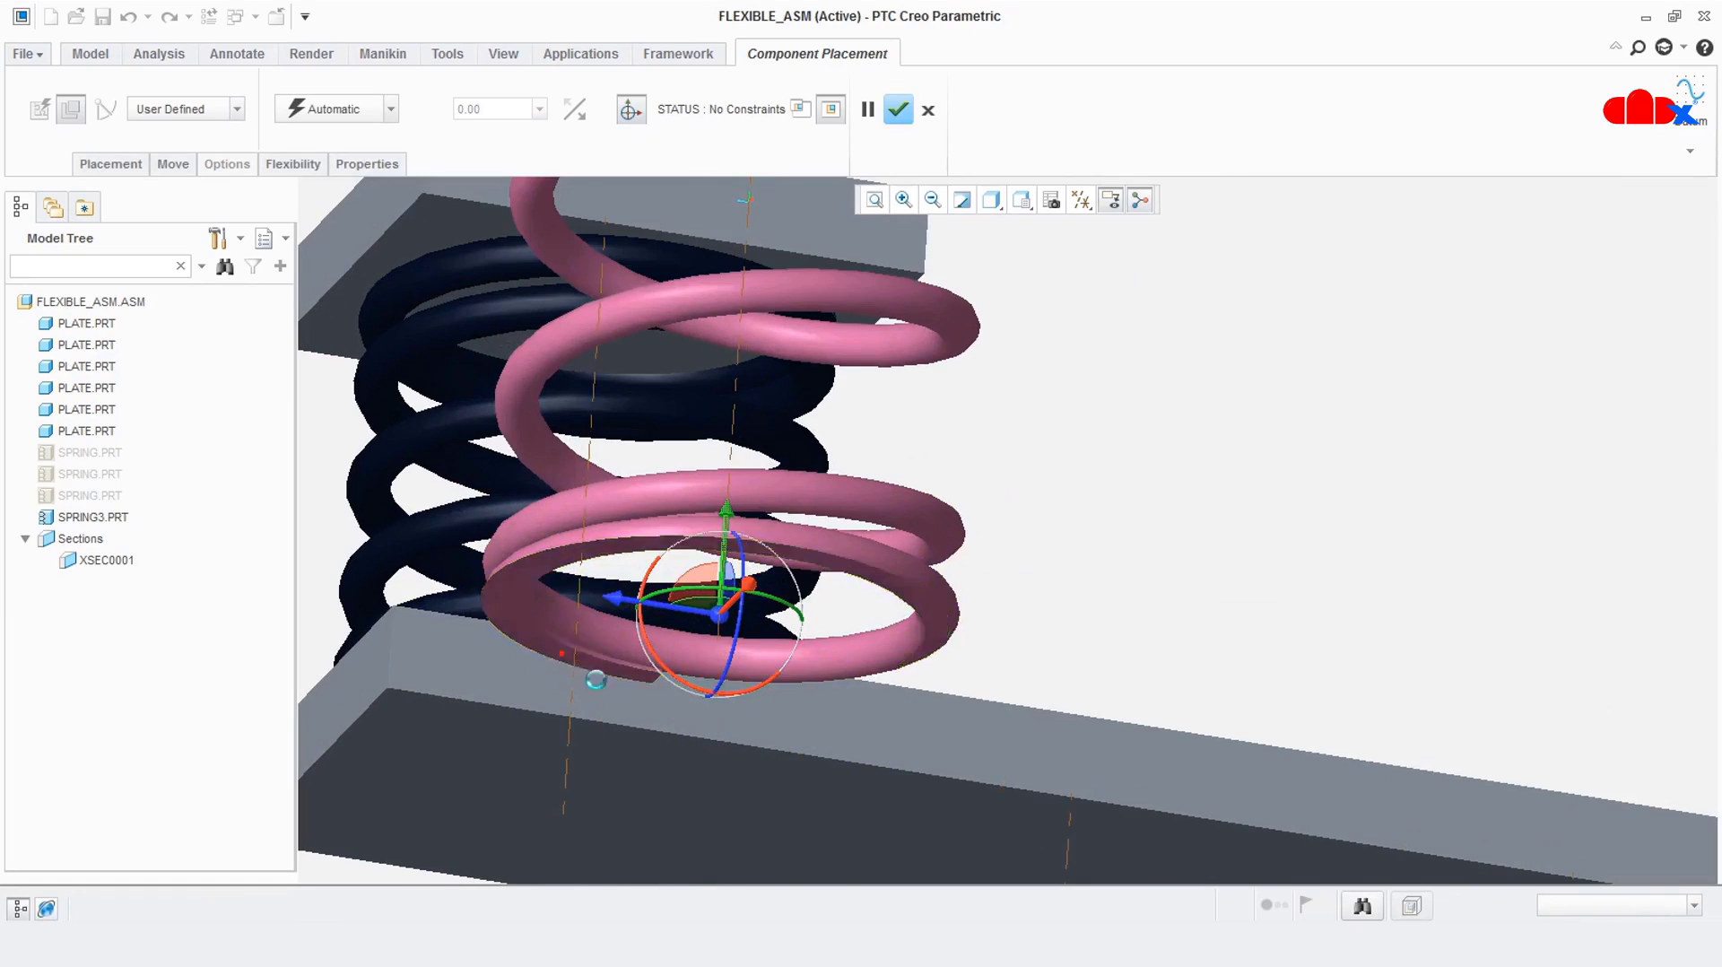
scroll(1014, 703, "up", 2)
middle_click_drag(1014, 703, 983, 731)
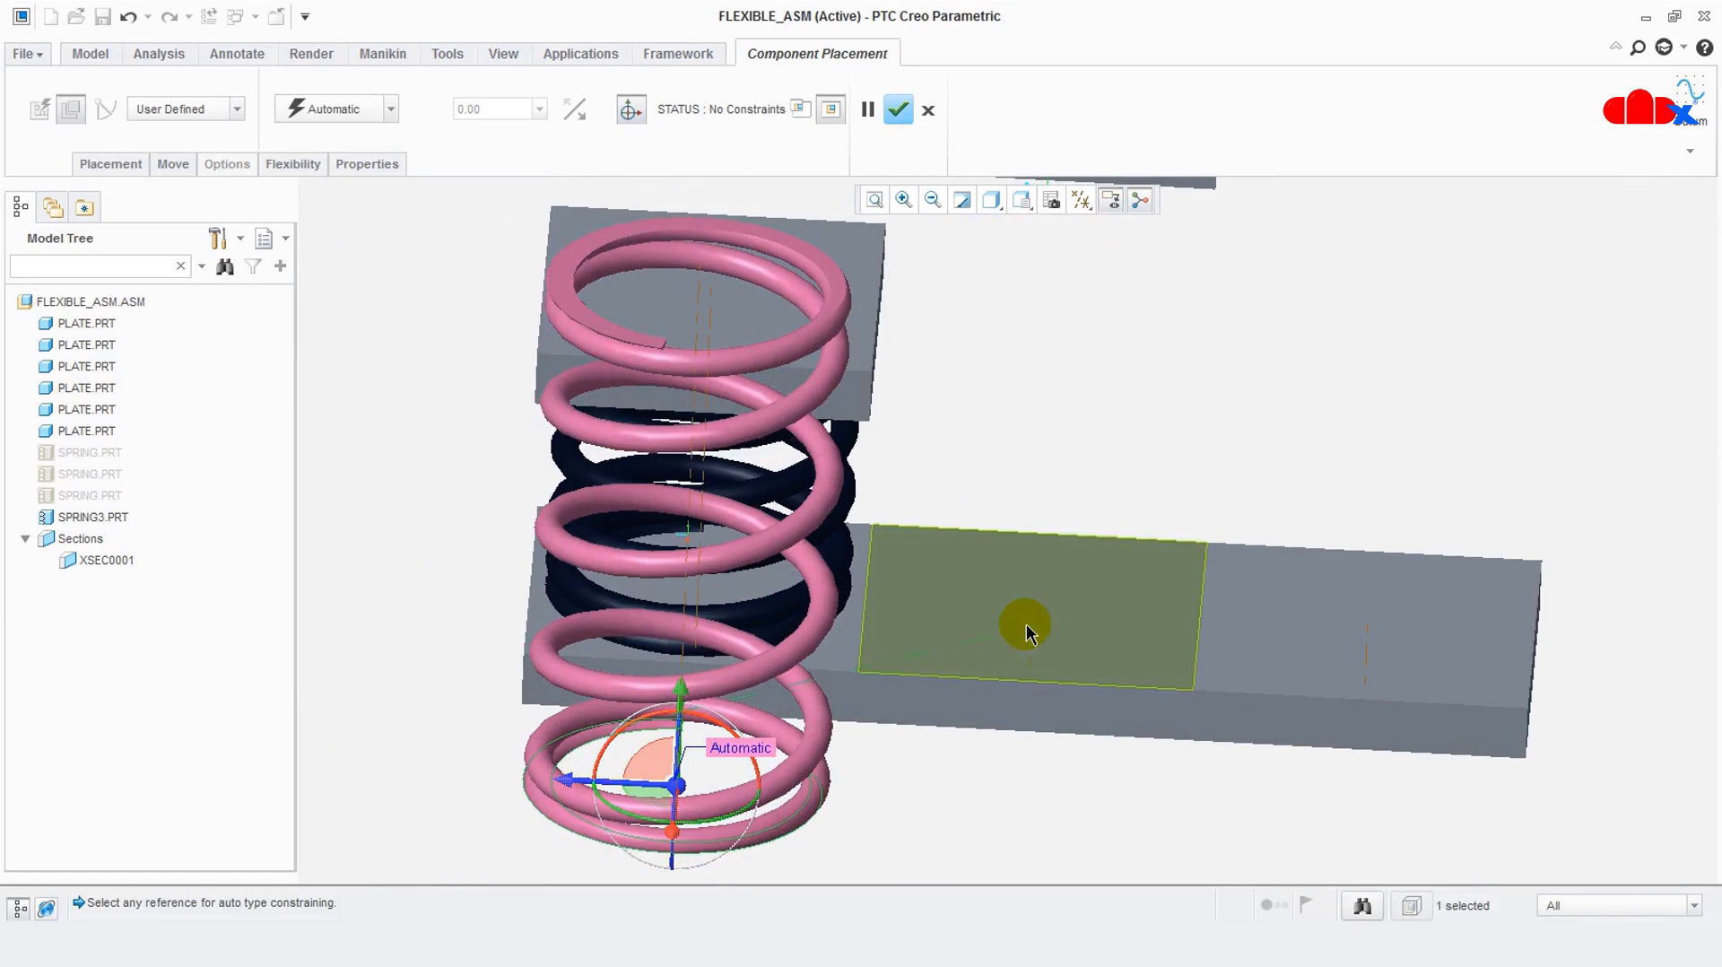
left_click(1026, 643)
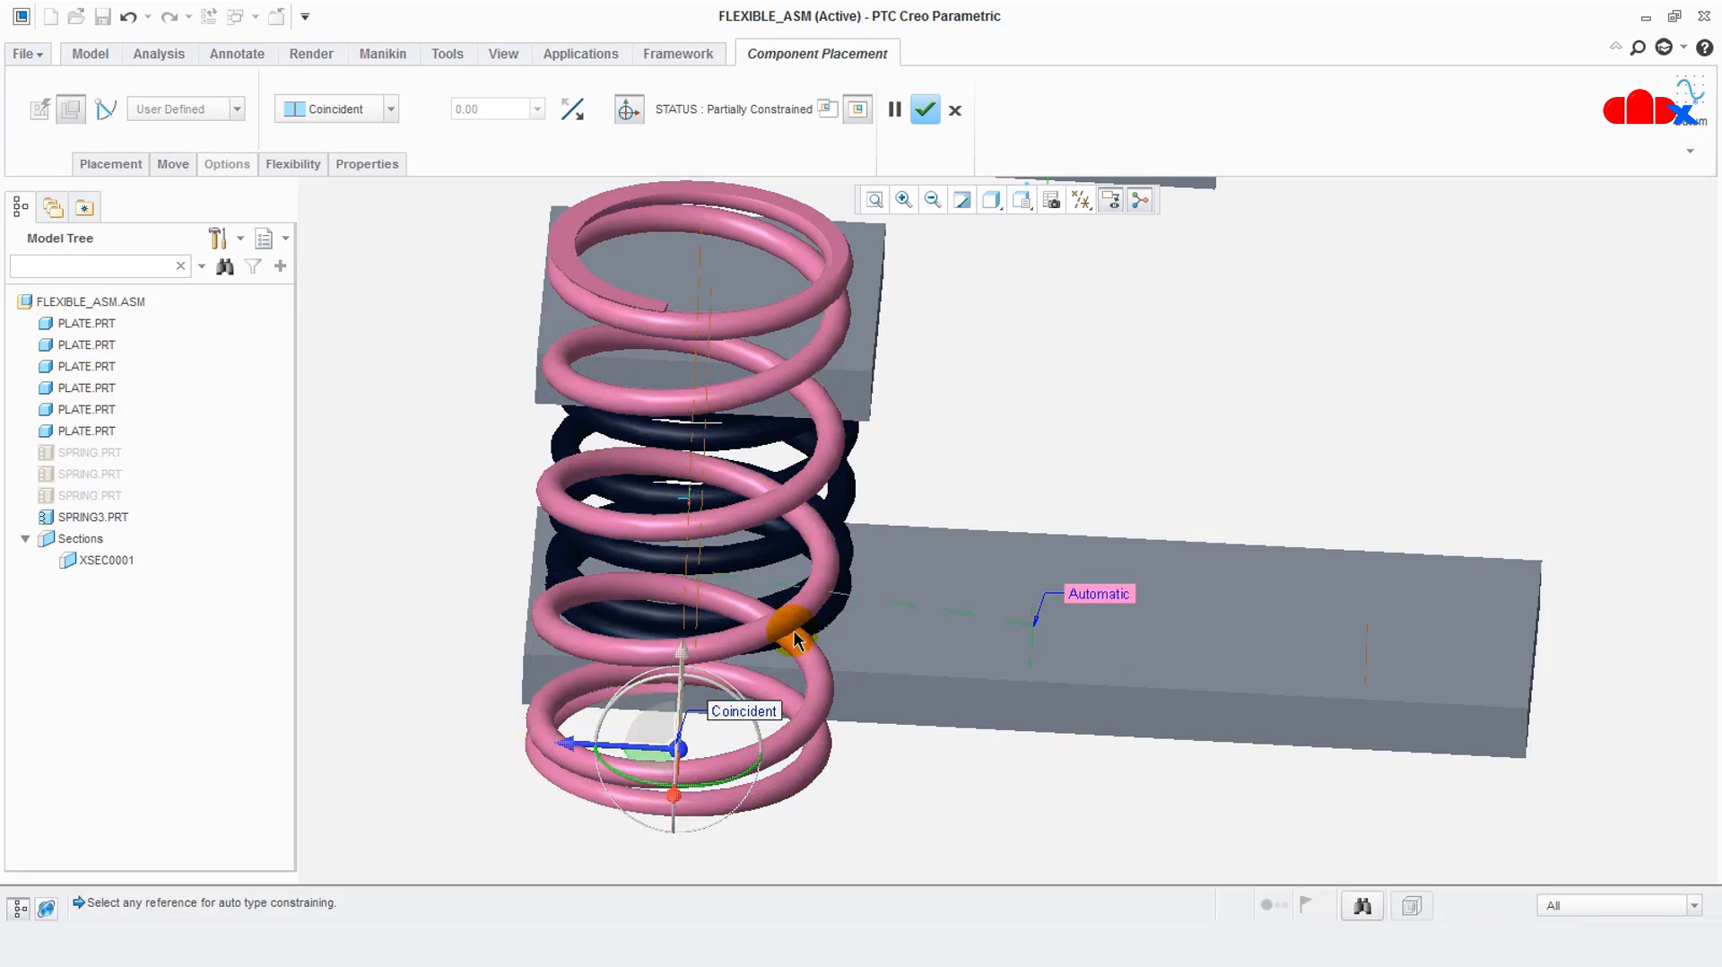
Make the second spring's axis coincident with the middle base plate's axis and accept the placement
middle_click_drag(856, 637, 893, 651)
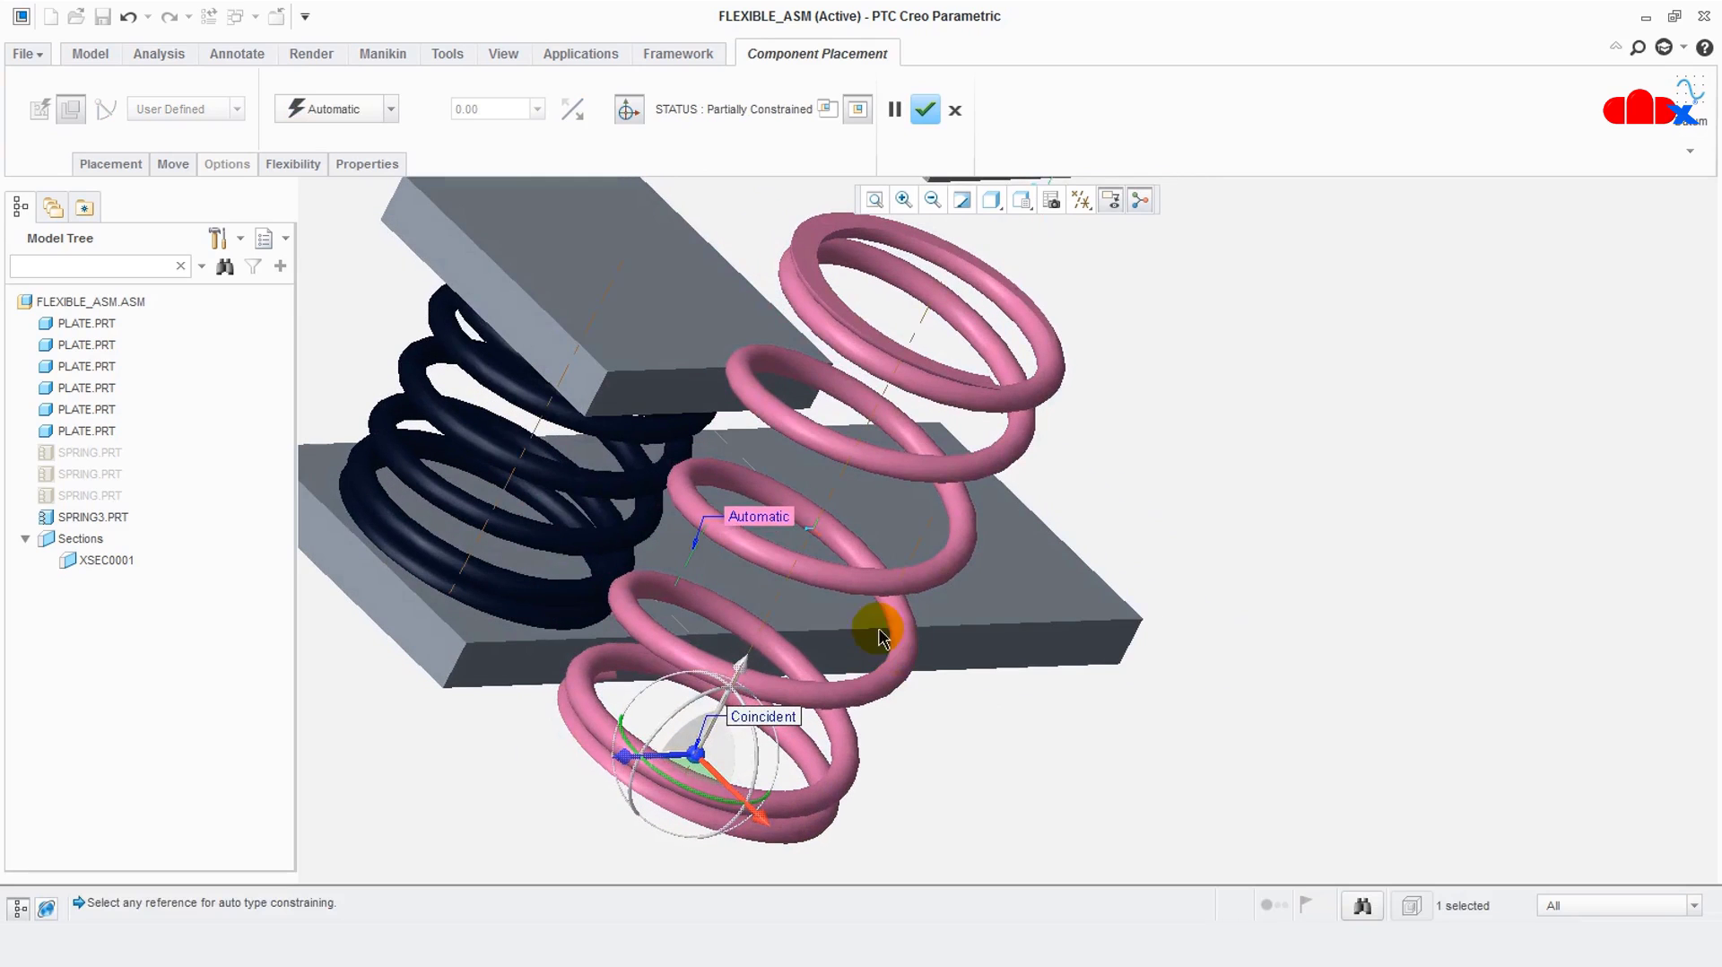
left_click(768, 619)
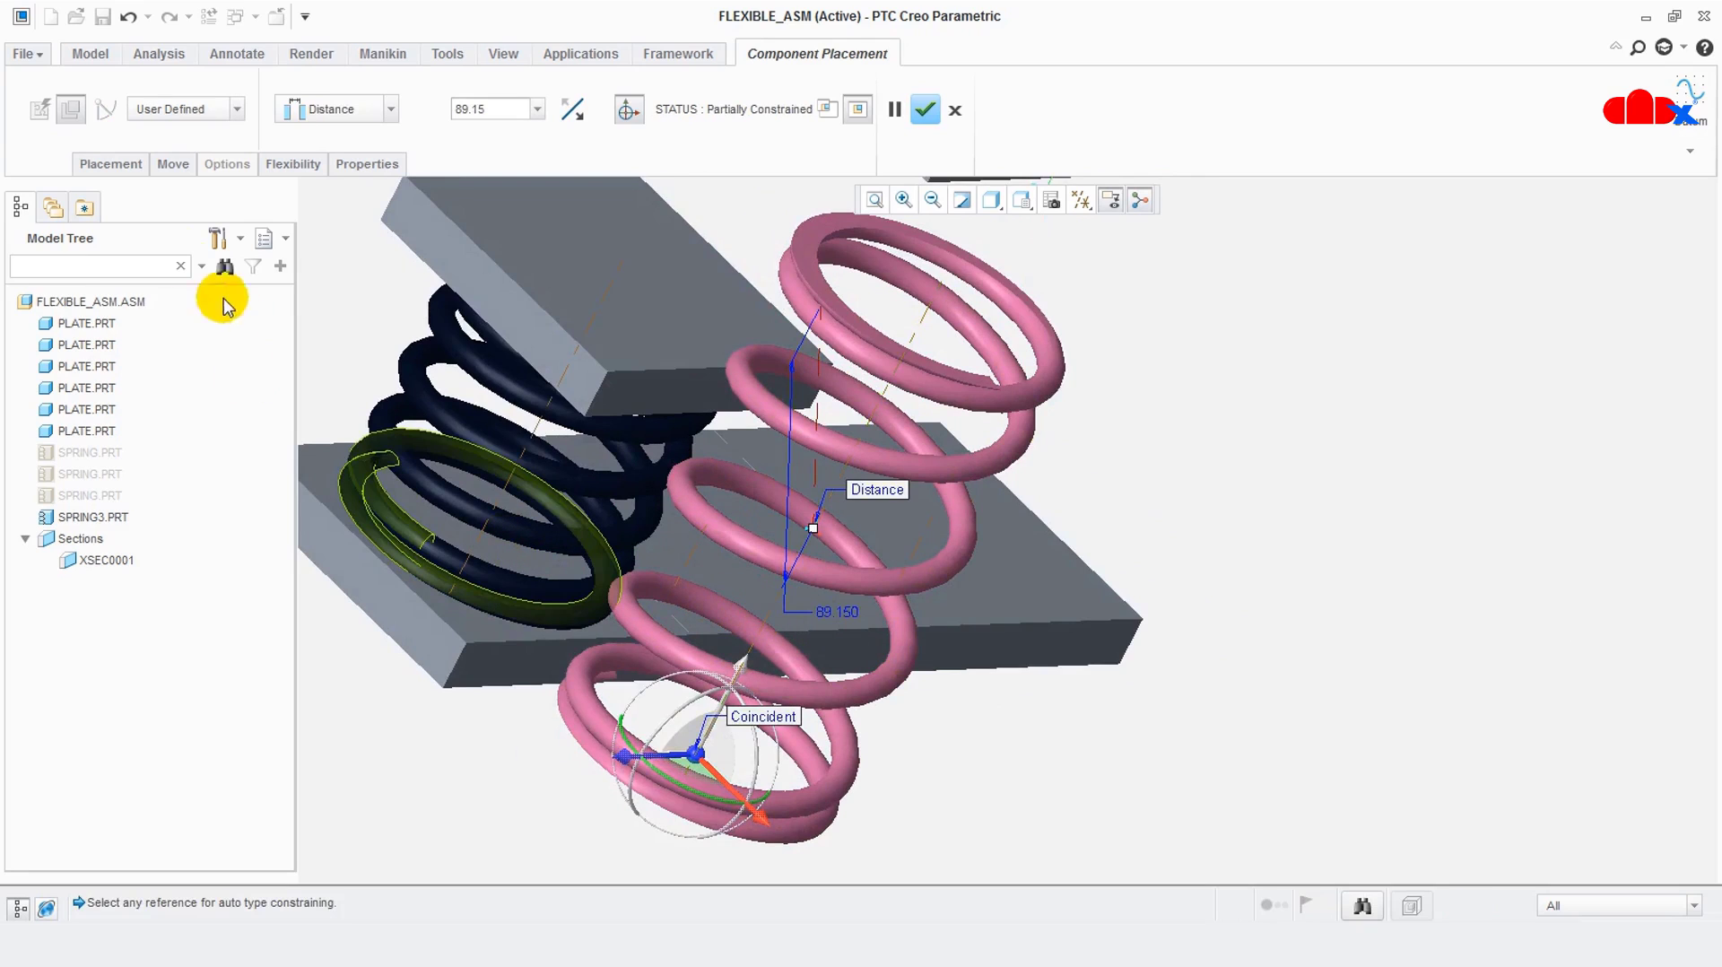
left_click(136, 164)
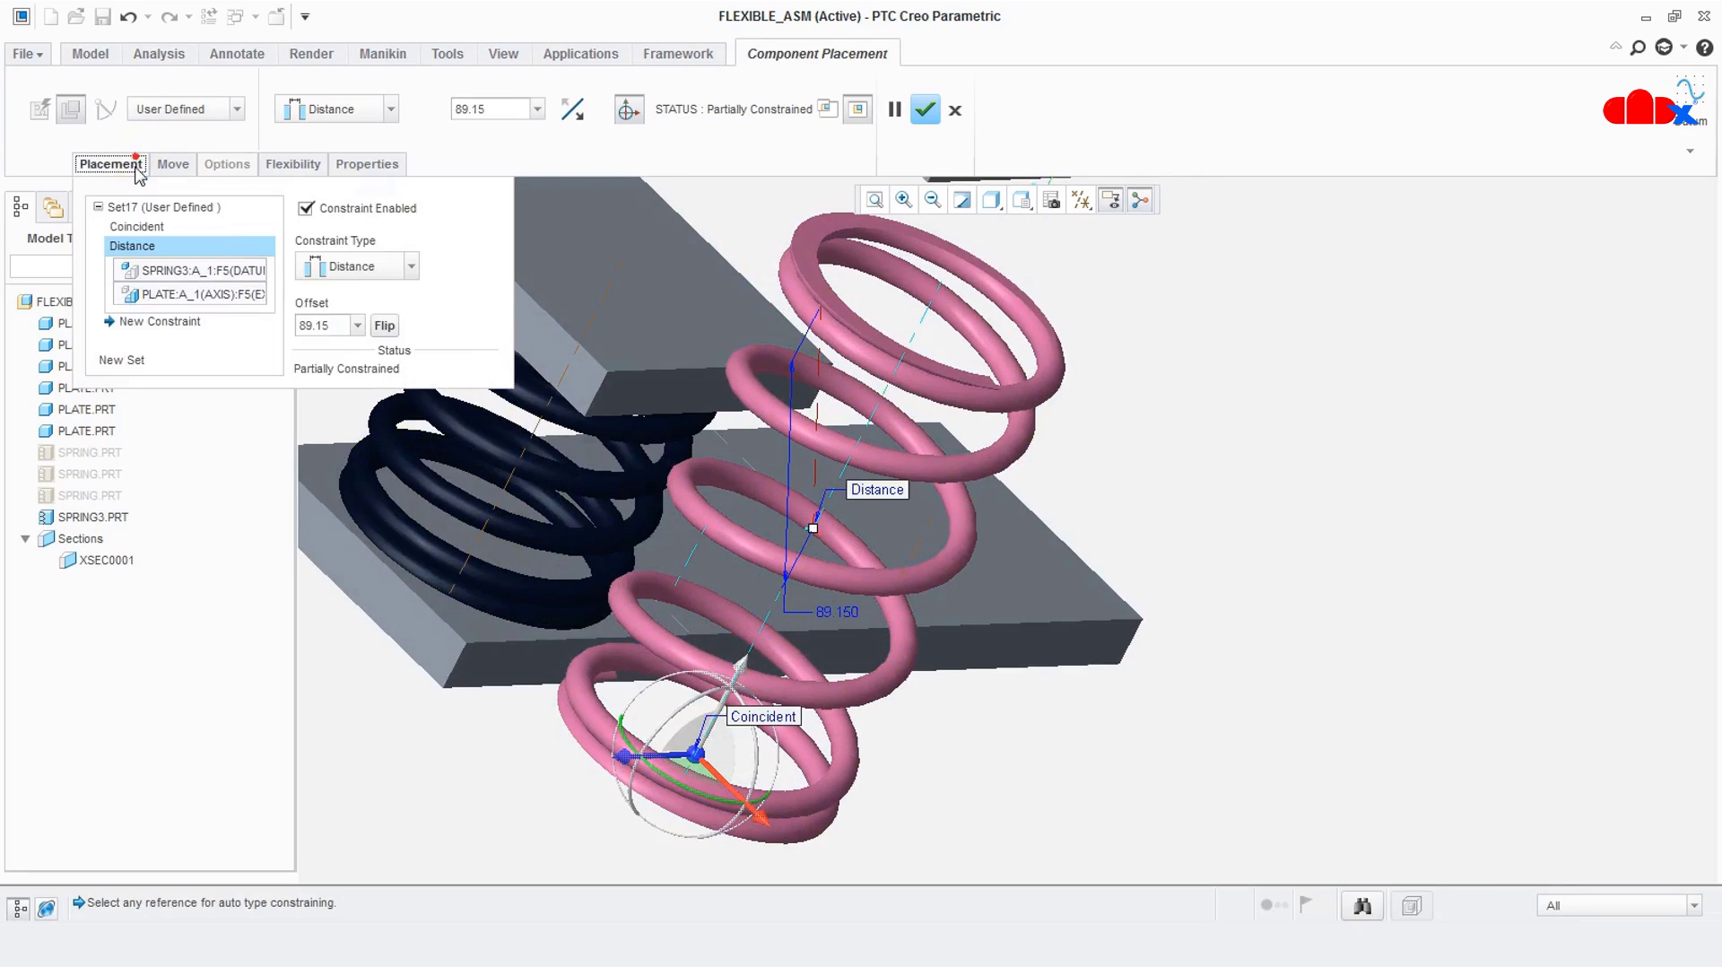
left_click(400, 269)
left_click(363, 365)
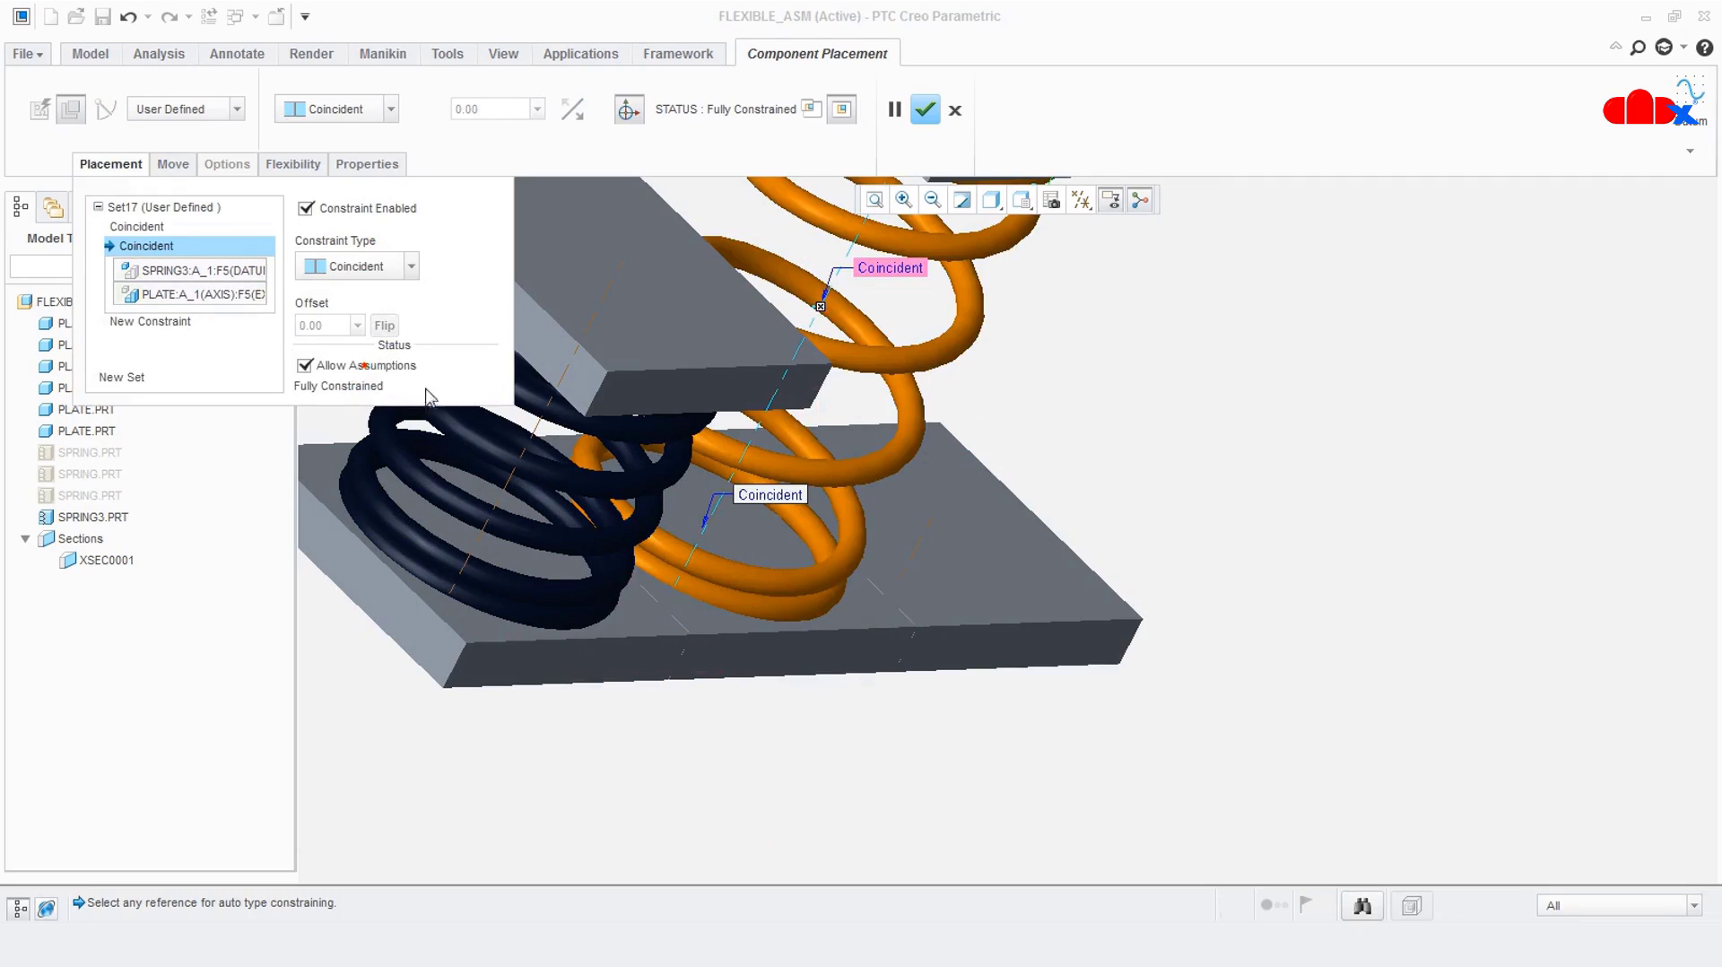
left_click(924, 109)
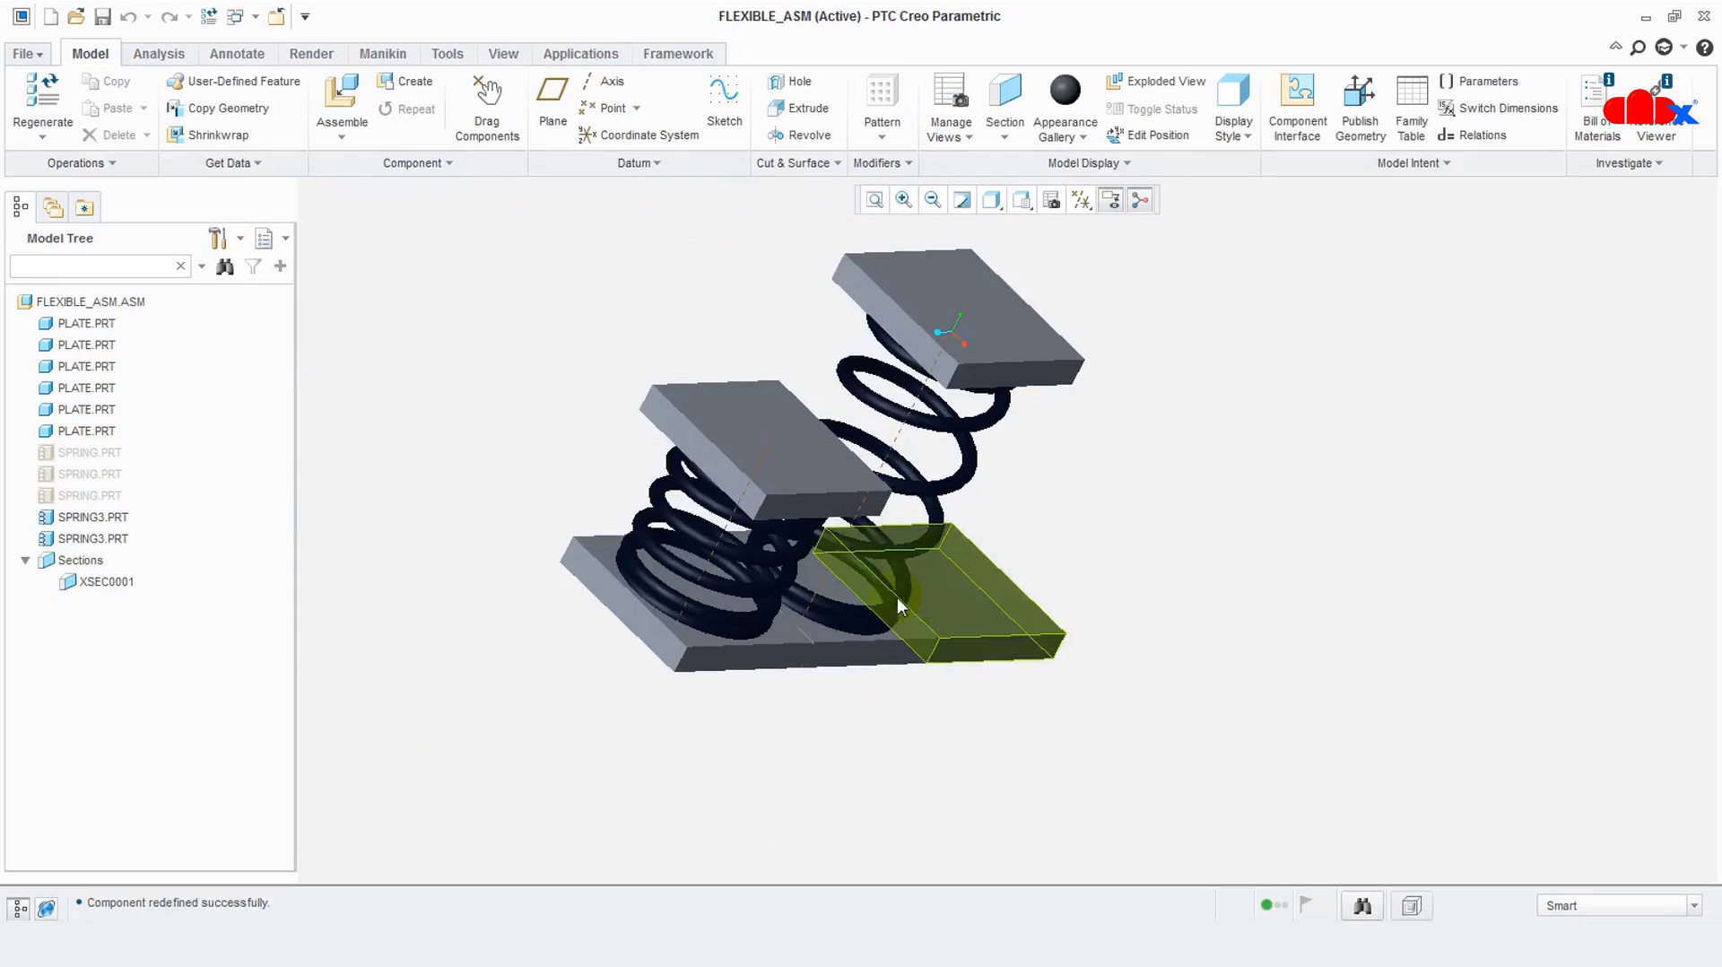
Assemble a third spring3.prt as a flexible component, using its pre-defined flexibility
scroll(827, 606, "up", 3)
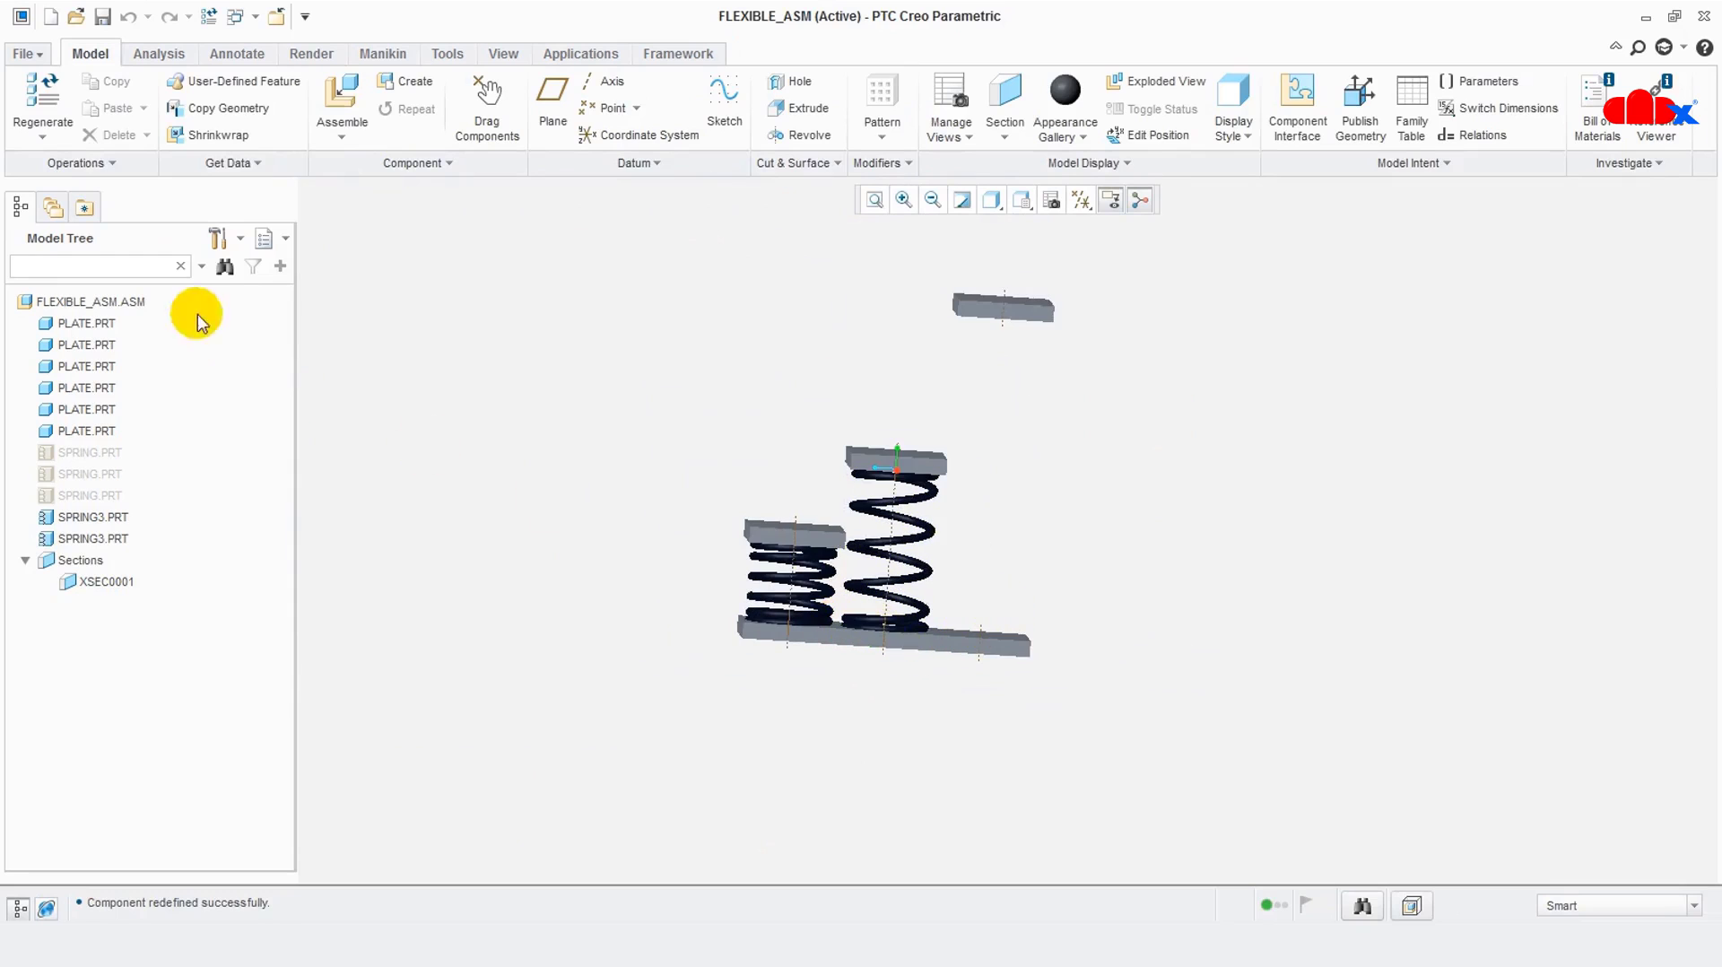
left_click(342, 99)
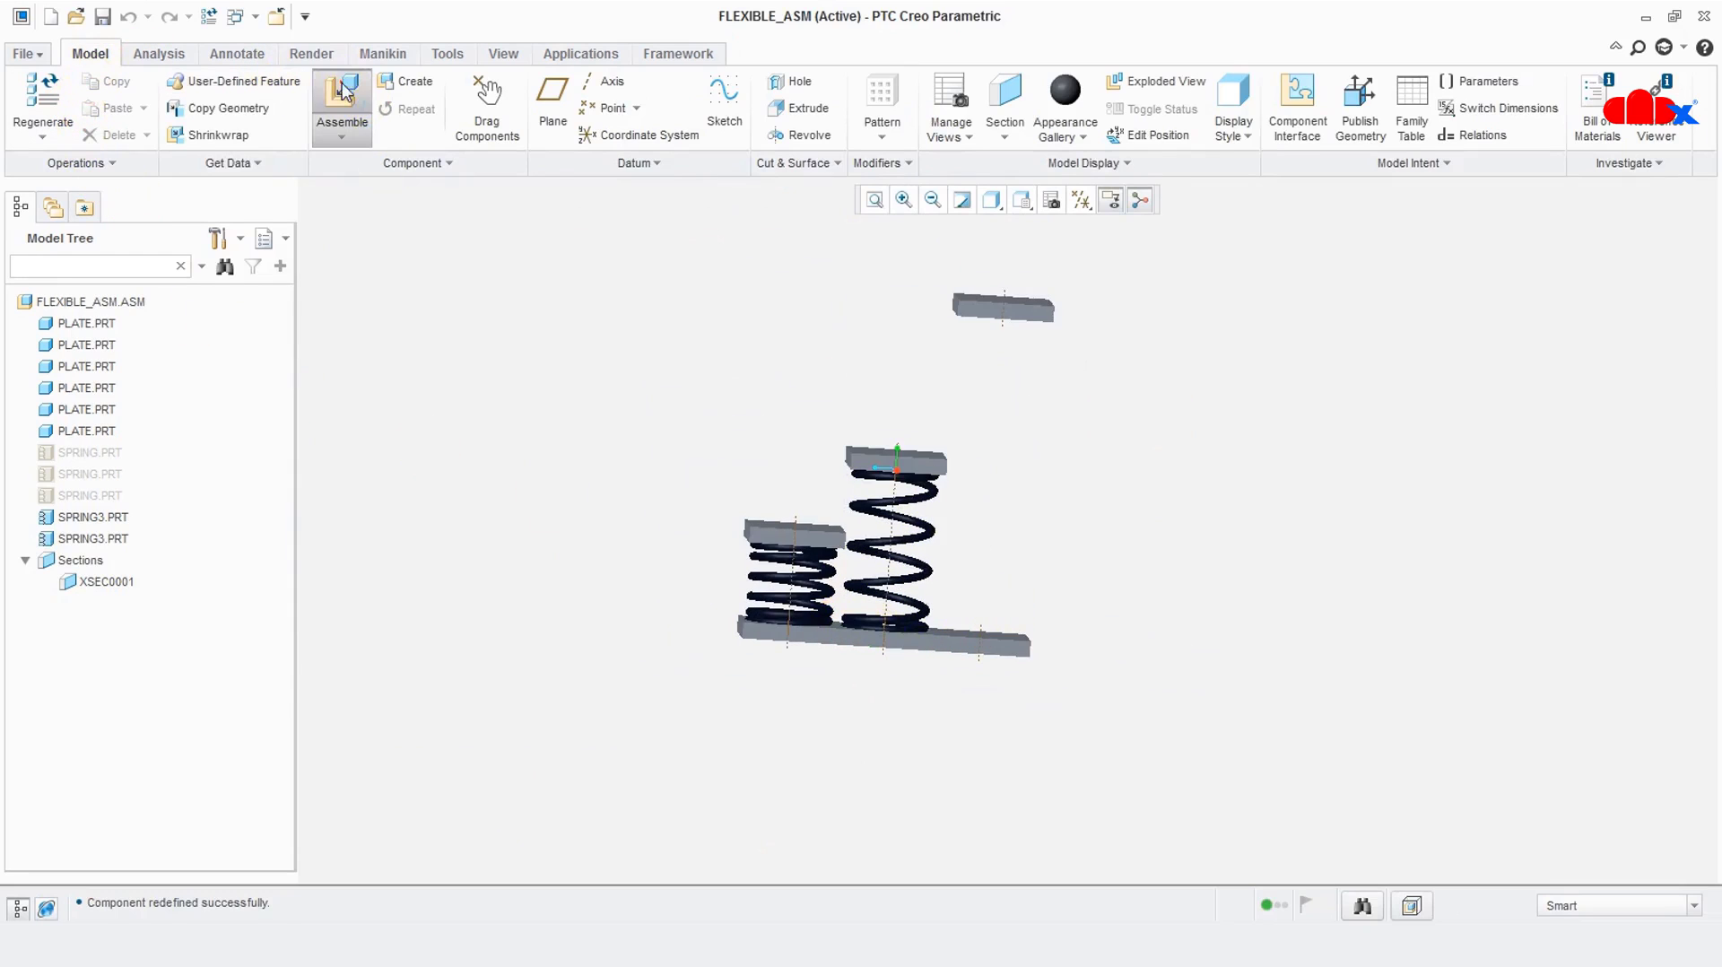
double_click(769, 439)
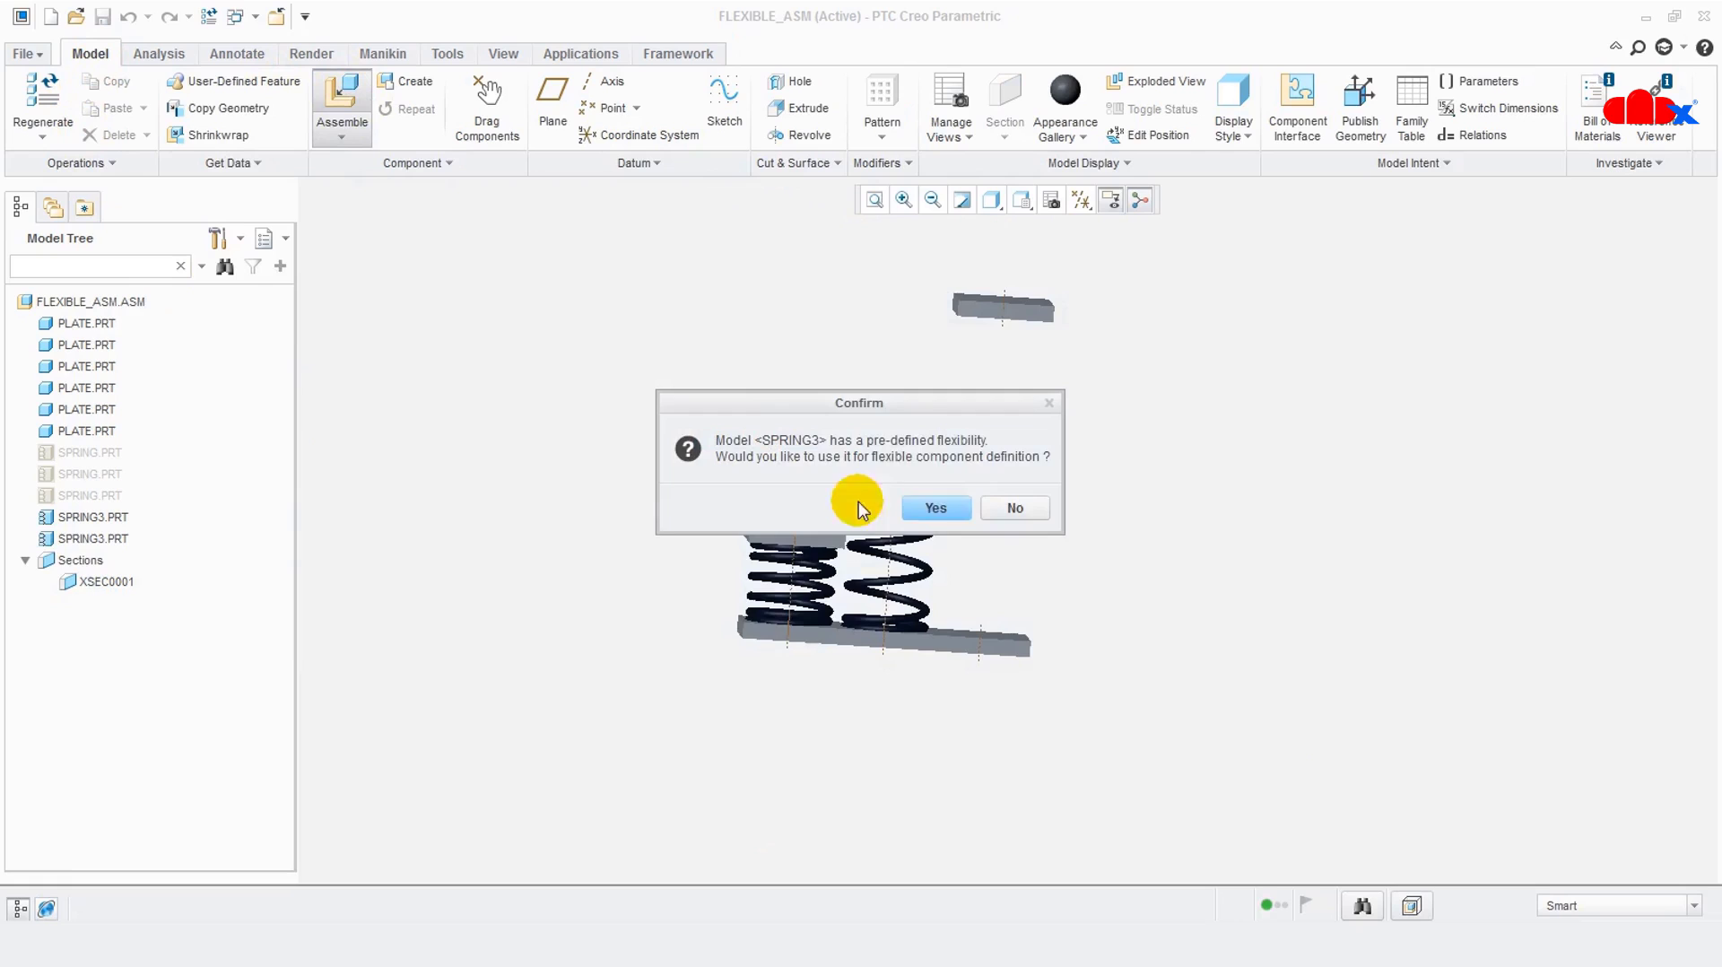
left_click(934, 508)
Drive the third spring's height by the Distance method, from the free base plate's top face to the underside of the highest upper plate
left_click(1599, 341)
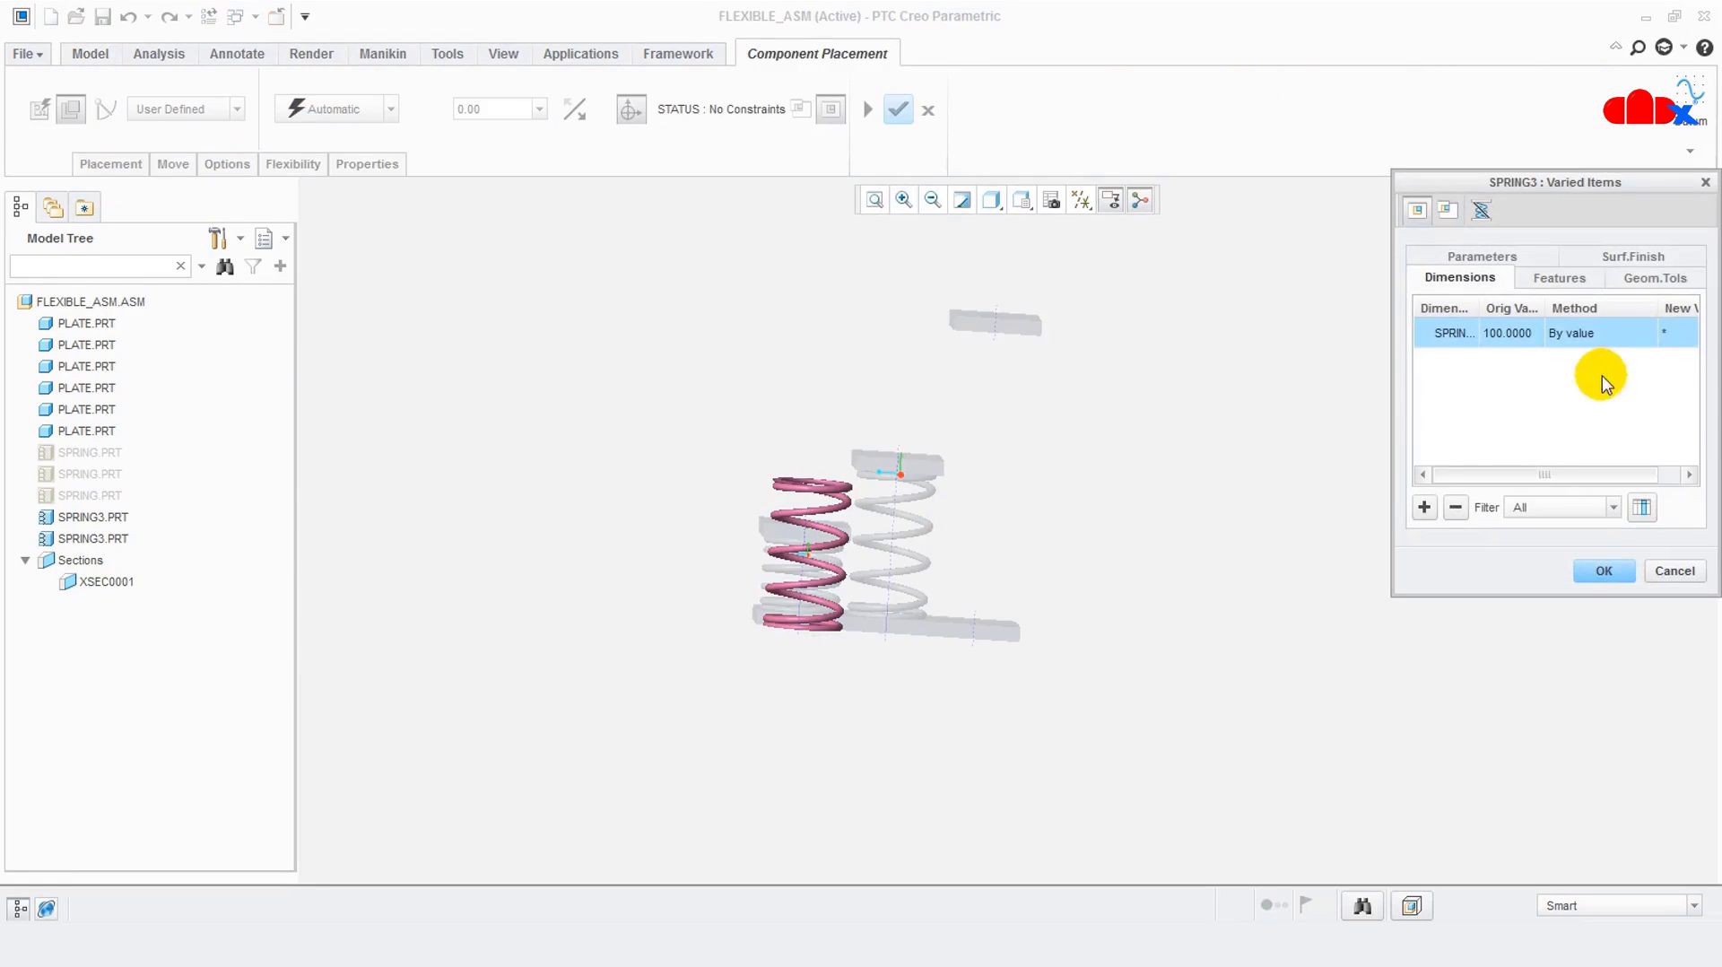
left_click(1646, 339)
left_click(1578, 388)
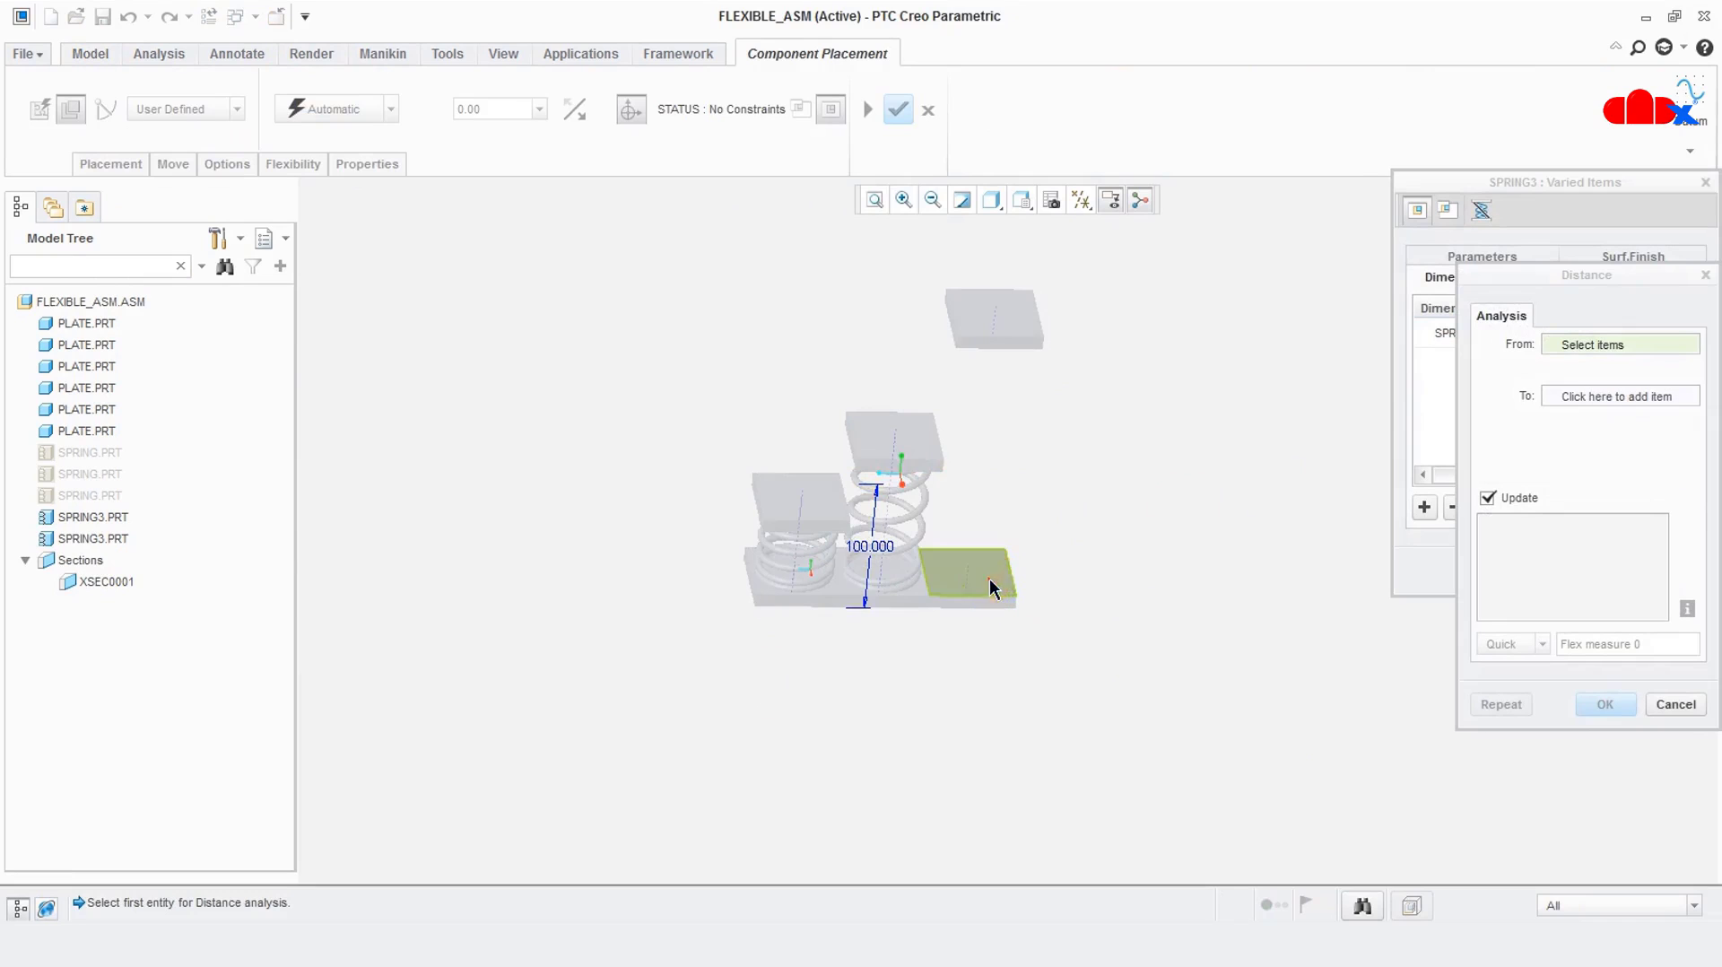
left_click(990, 581)
middle_click_drag(1080, 548, 1106, 471)
left_click(1011, 370)
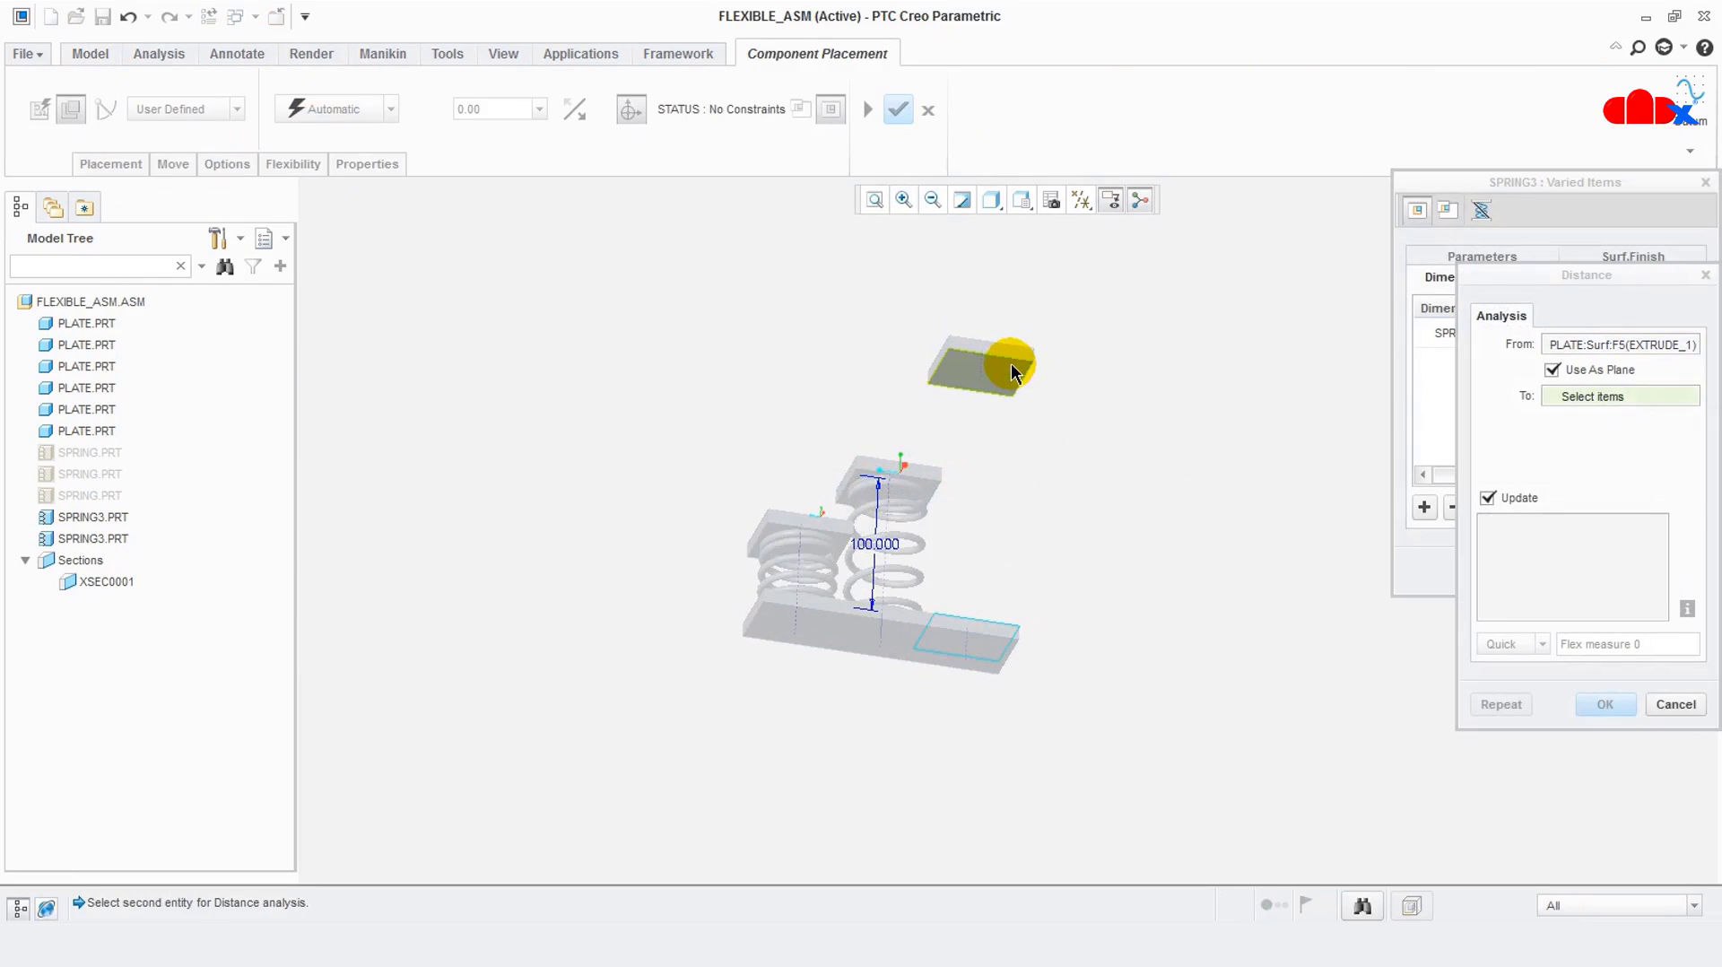
left_click(1592, 706)
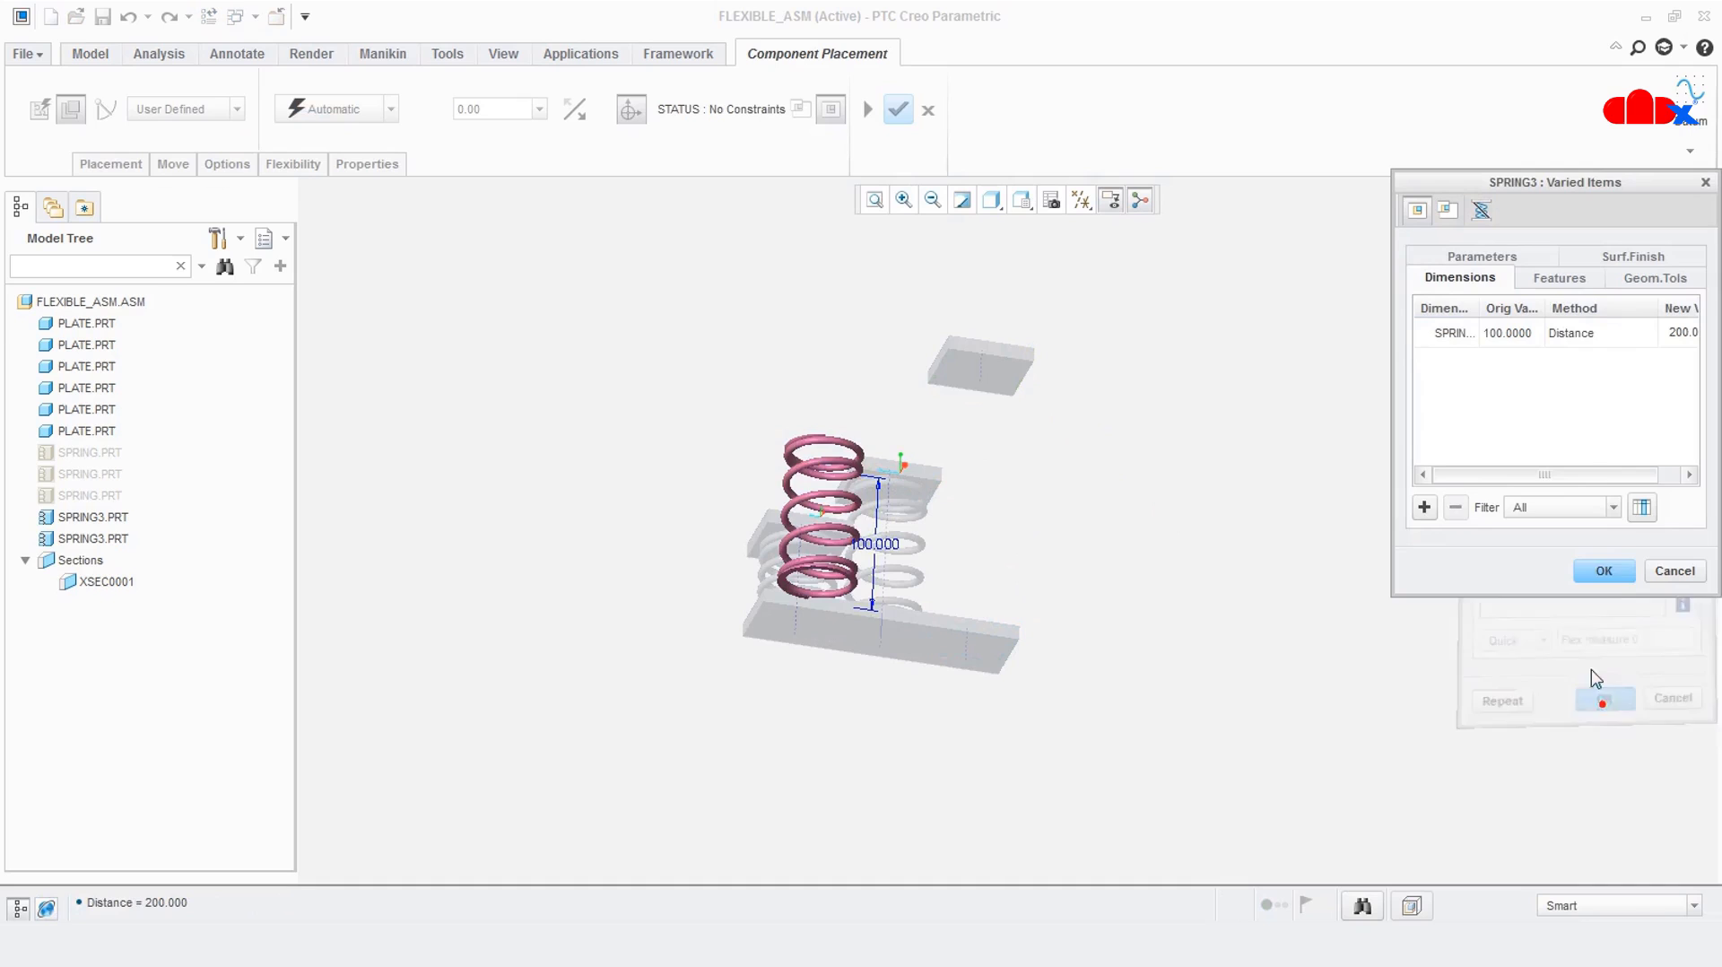
left_click(1600, 568)
Constrain the third spring's flat bottom end face coincident with the top face of the base plate under the highest upper plate
middle_click_drag(1180, 636, 740, 581)
scroll(741, 581, "up", 5)
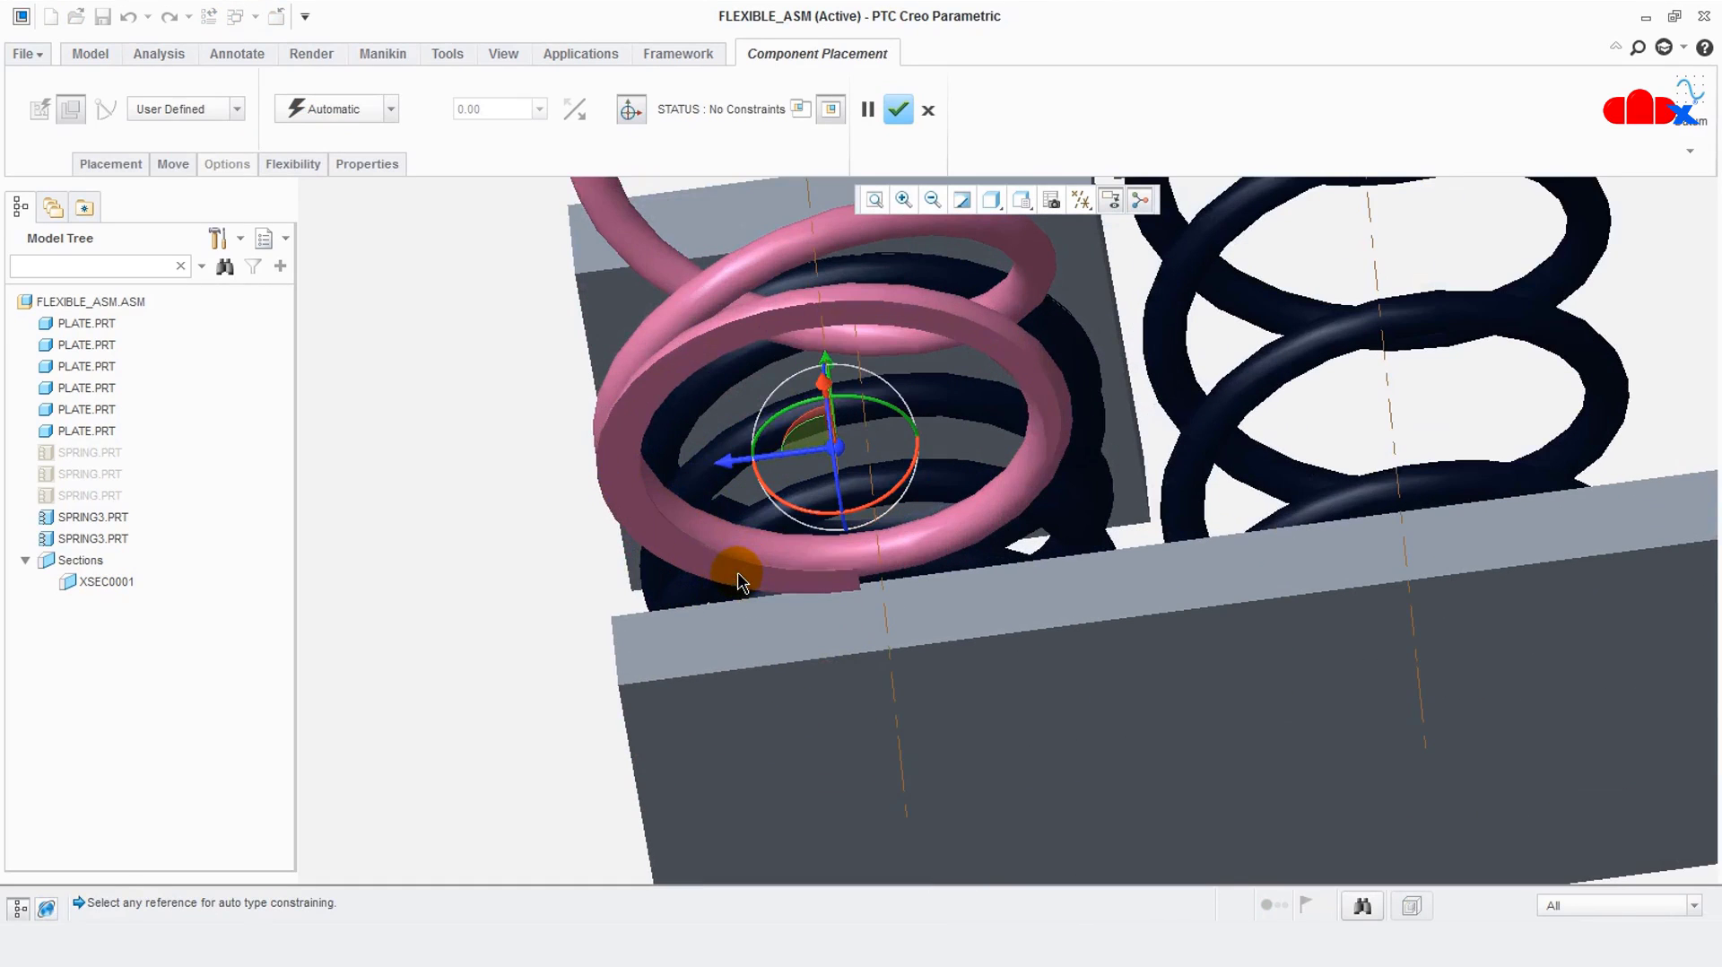
left_click(753, 594)
scroll(957, 762, "down", 3)
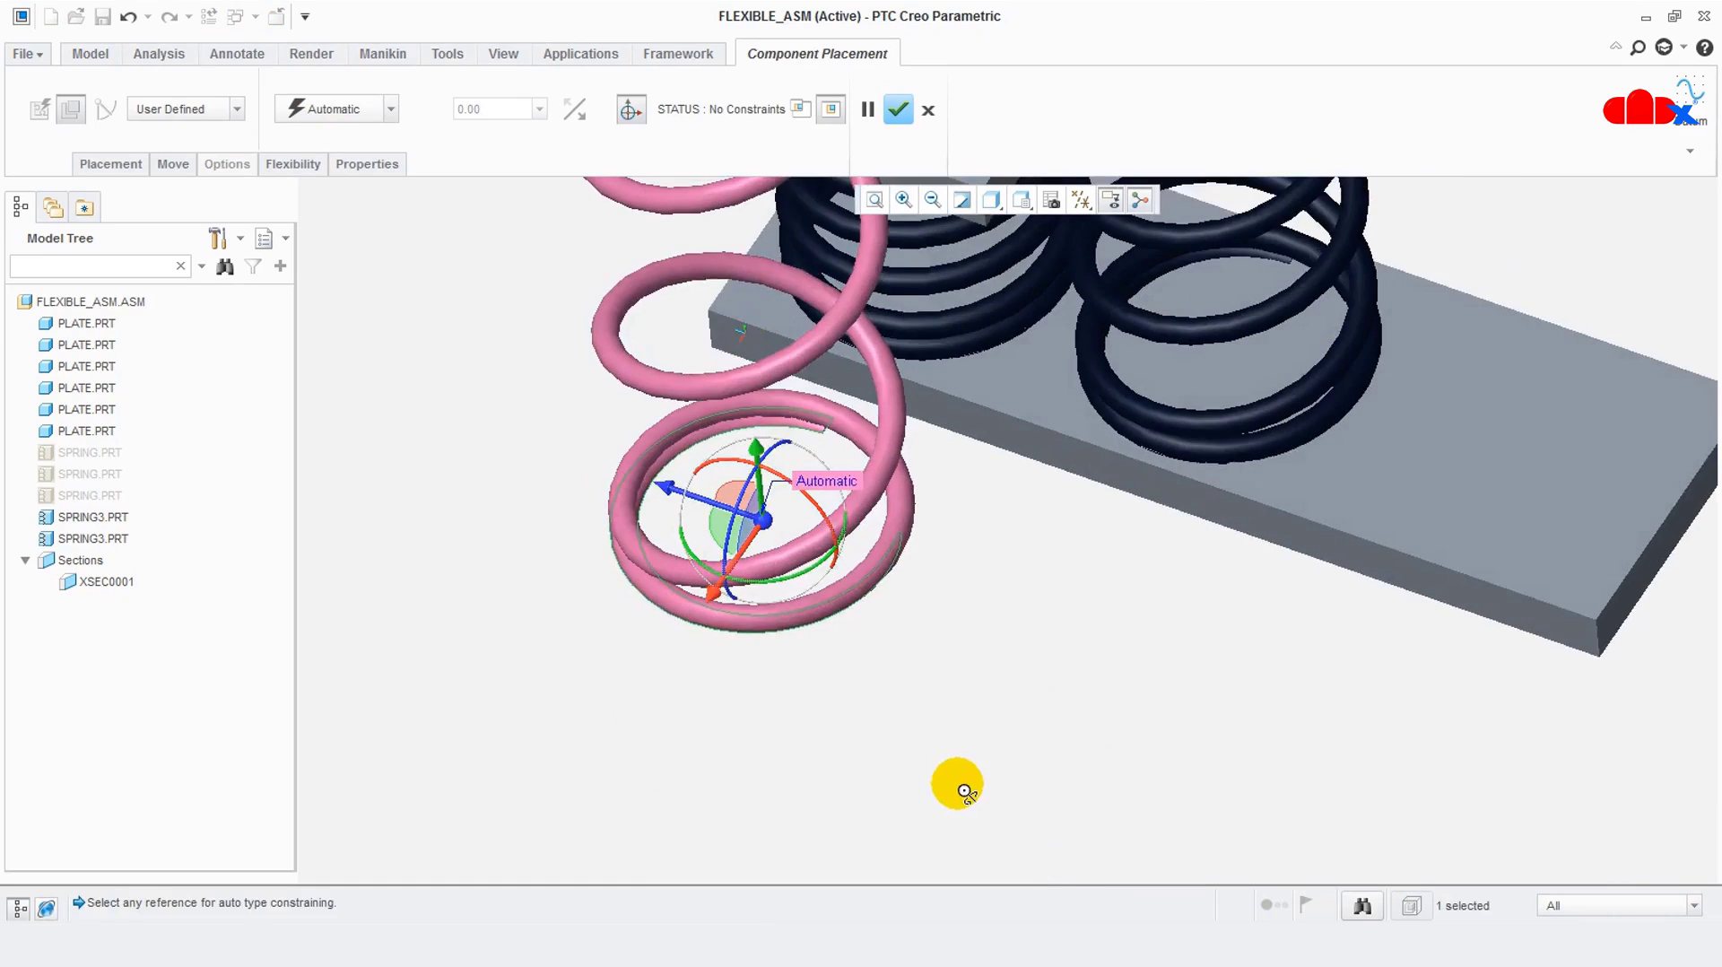
left_click(1426, 530)
Make the third spring's axis coincident with the free base plate's axis and accept the placement
scroll(1156, 710, "down", 3)
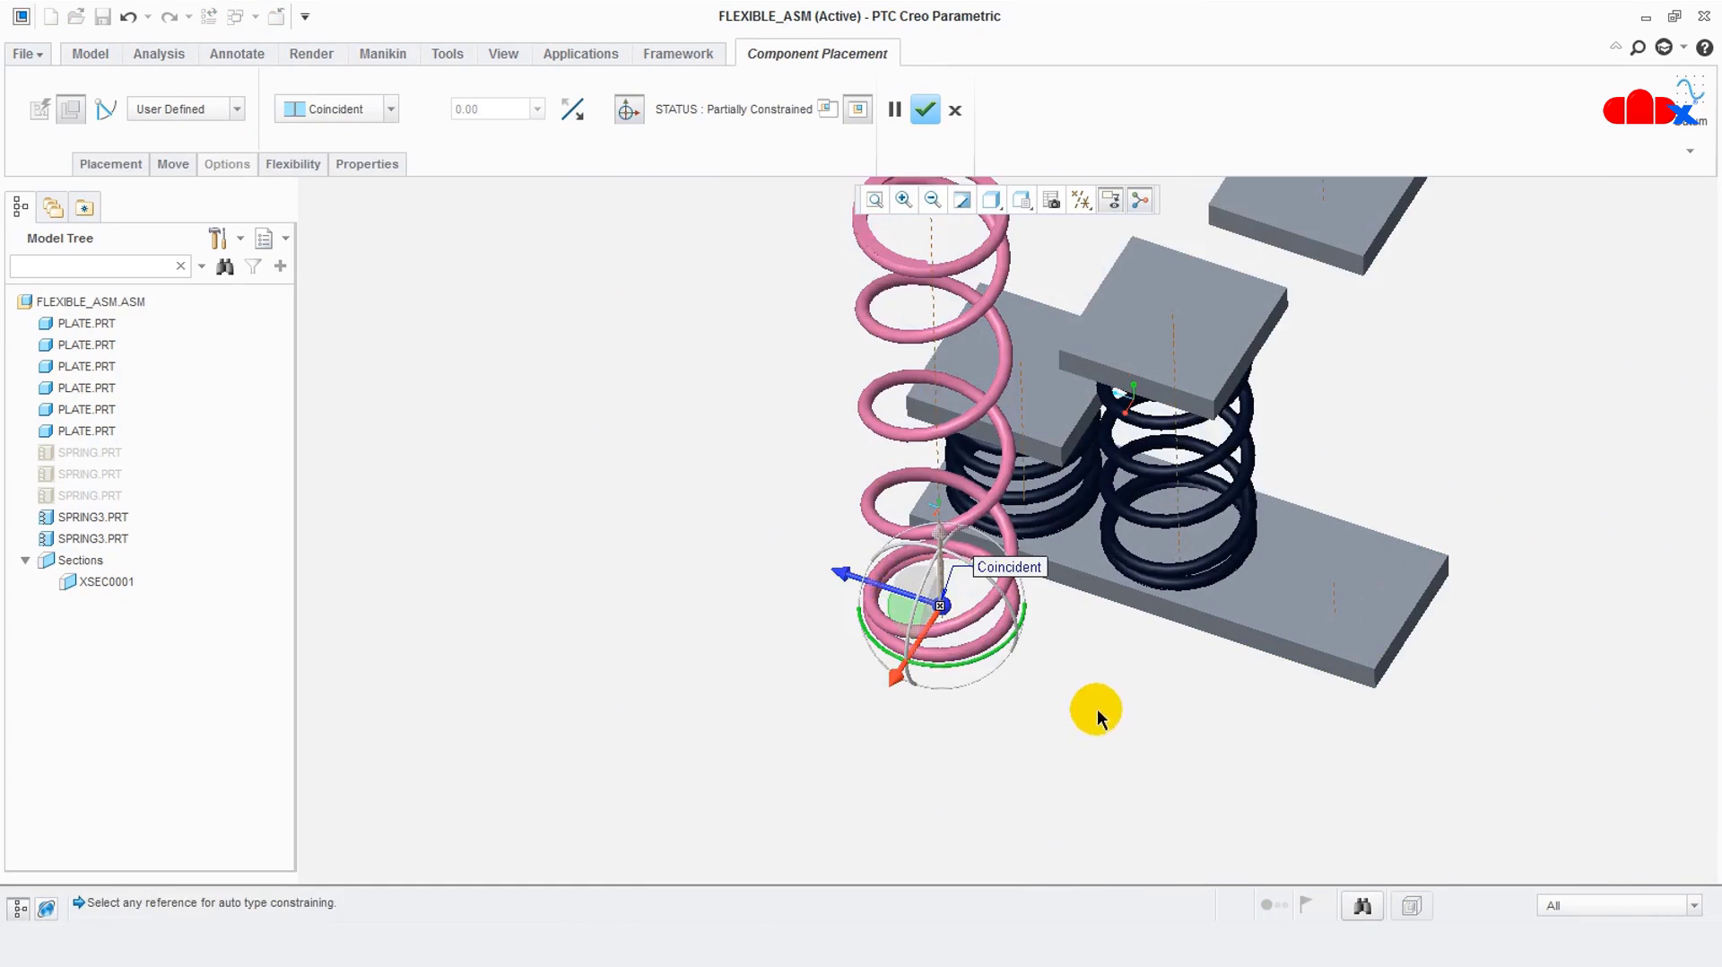
left_click(1336, 592)
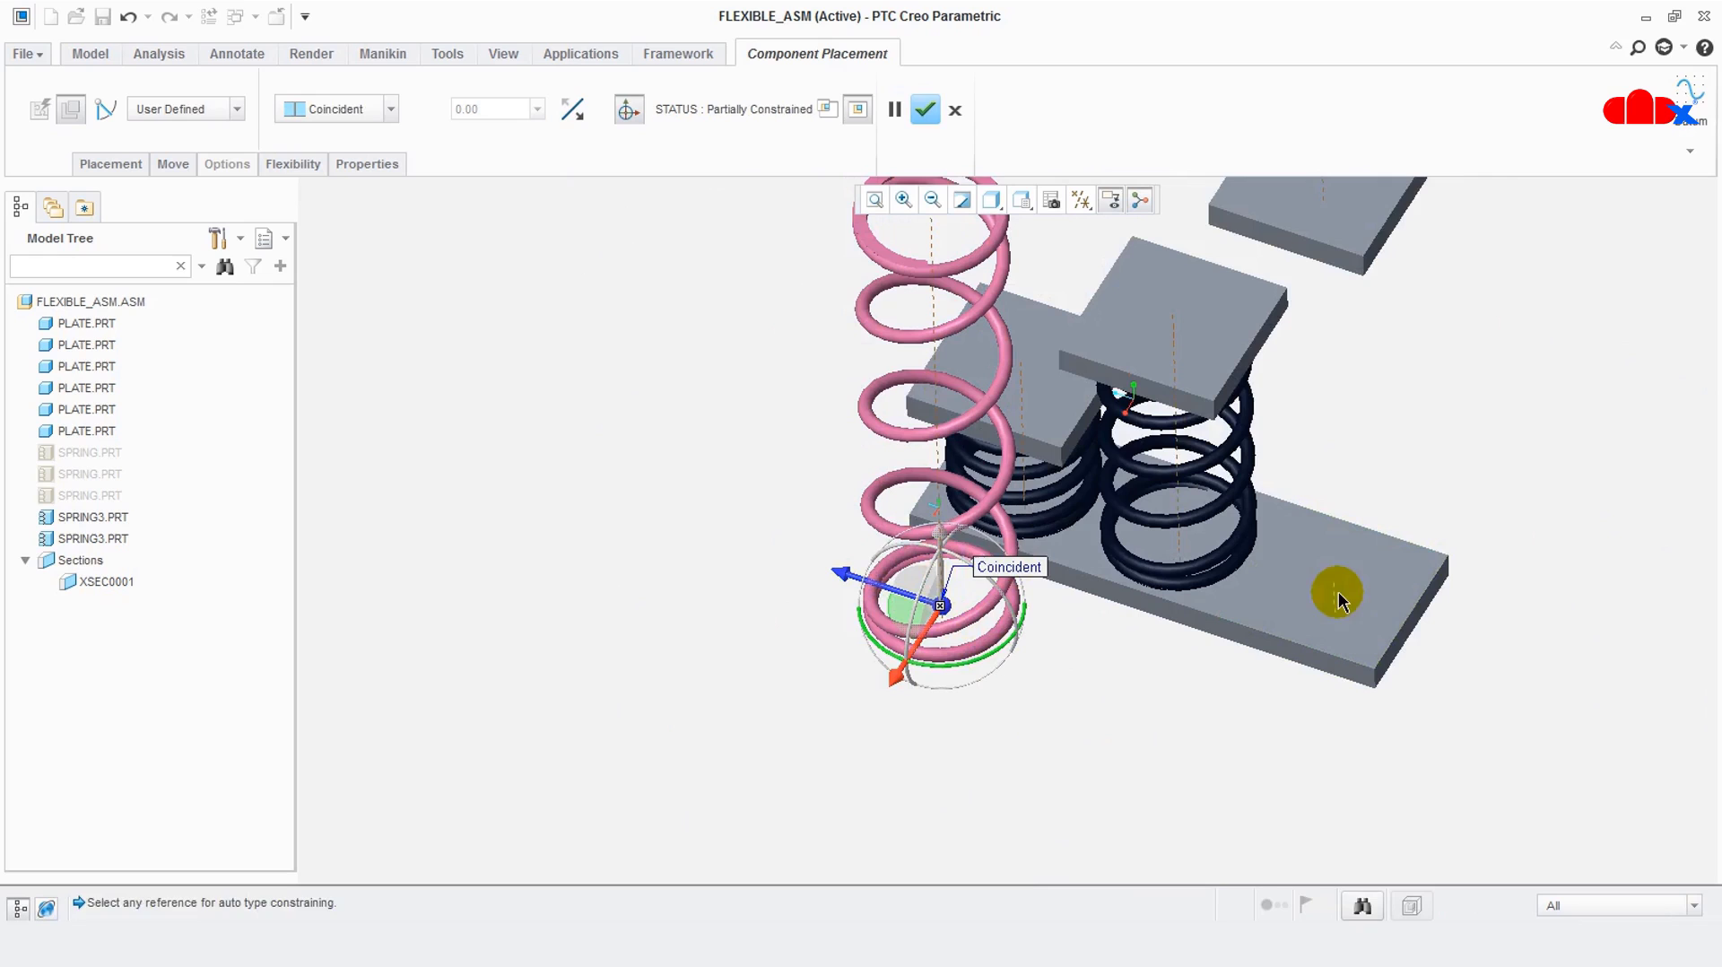
left_click(940, 495)
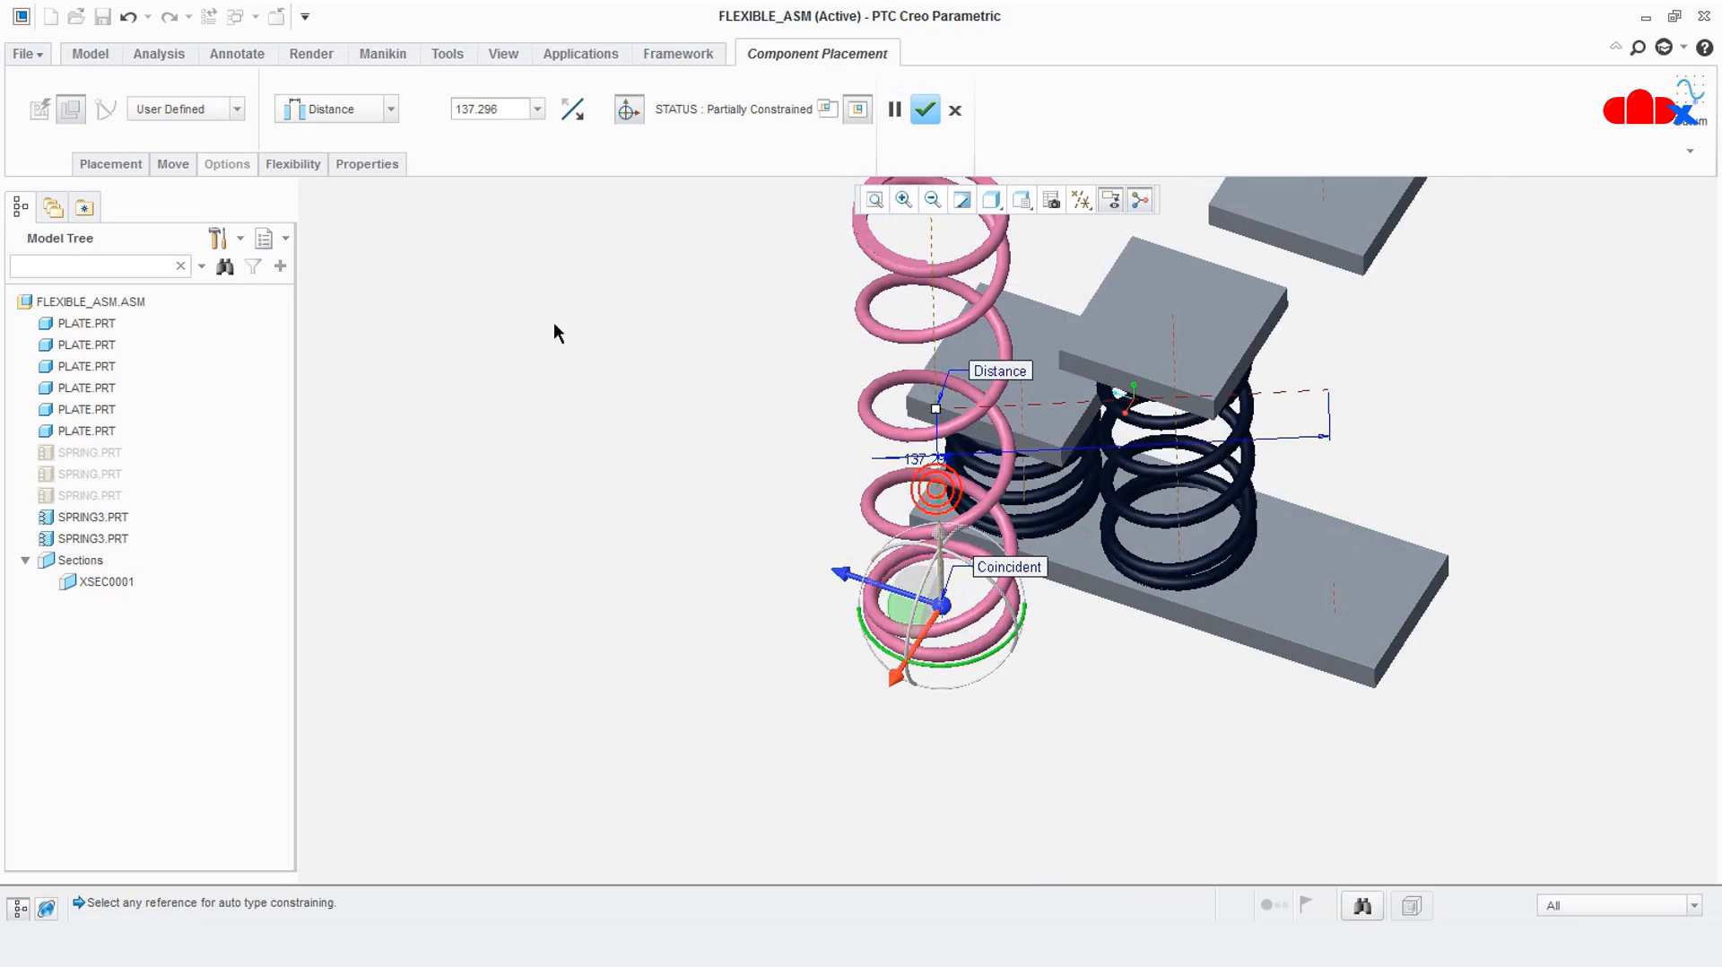
left_click(110, 164)
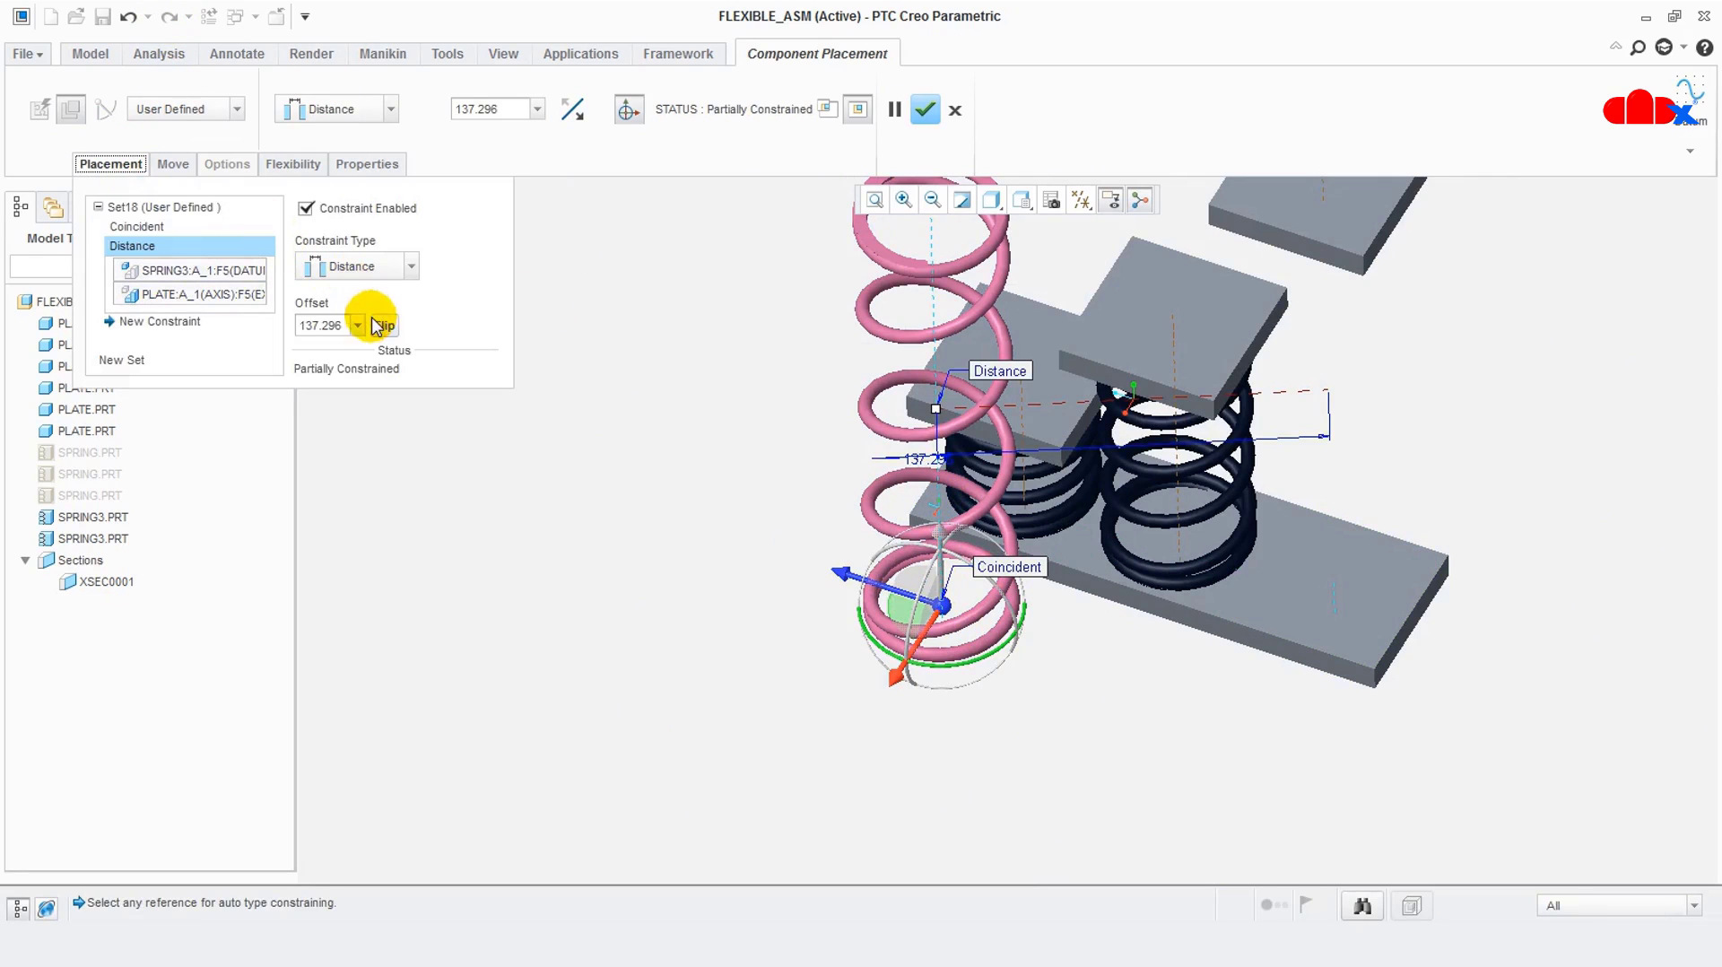
left_click(351, 266)
left_click(349, 365)
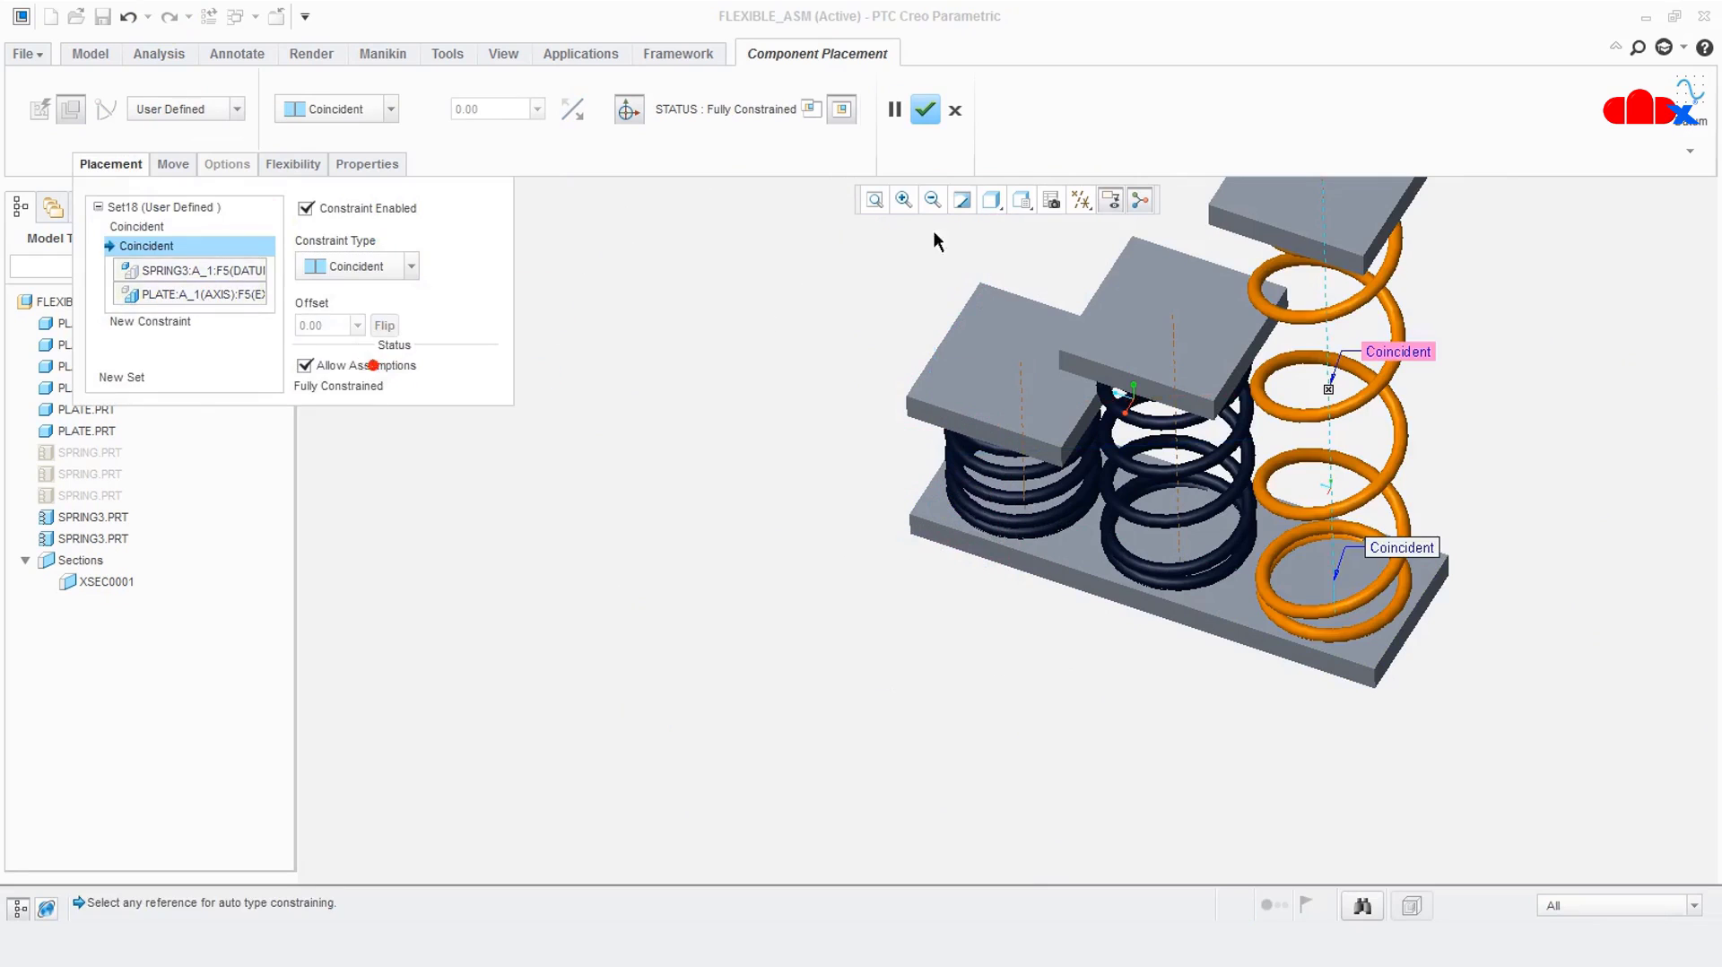
left_click(924, 110)
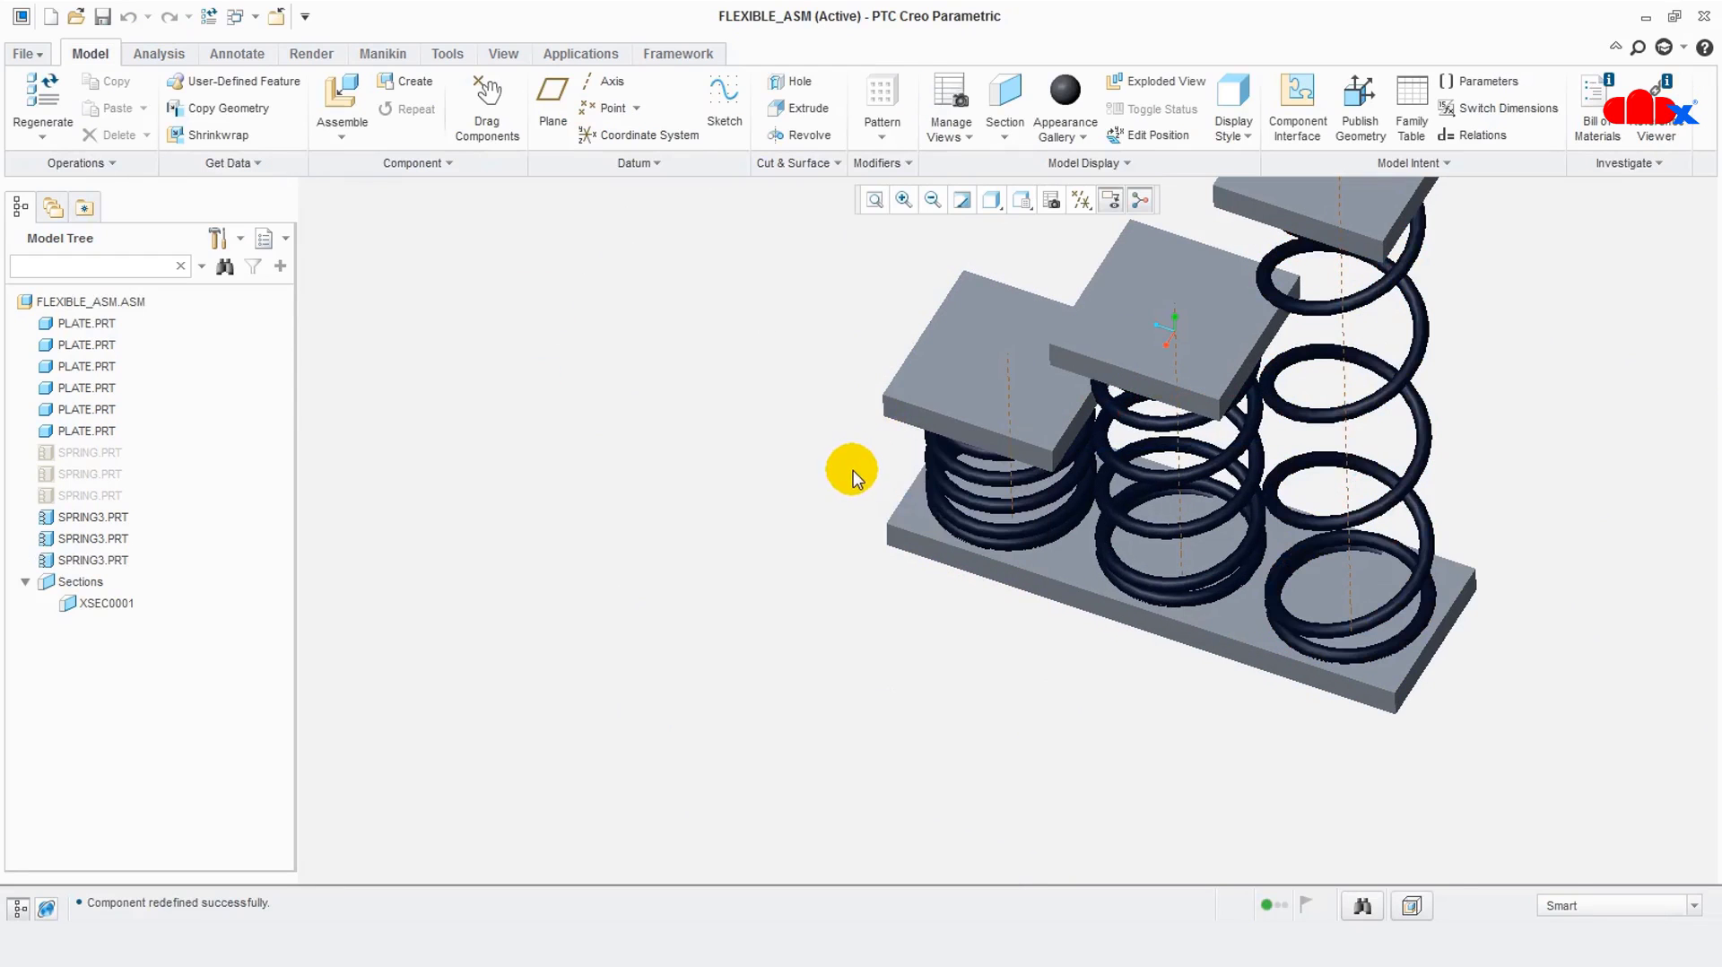
Return the assembly to its standard orientation and hide the datum axes
key("ctrl+d")
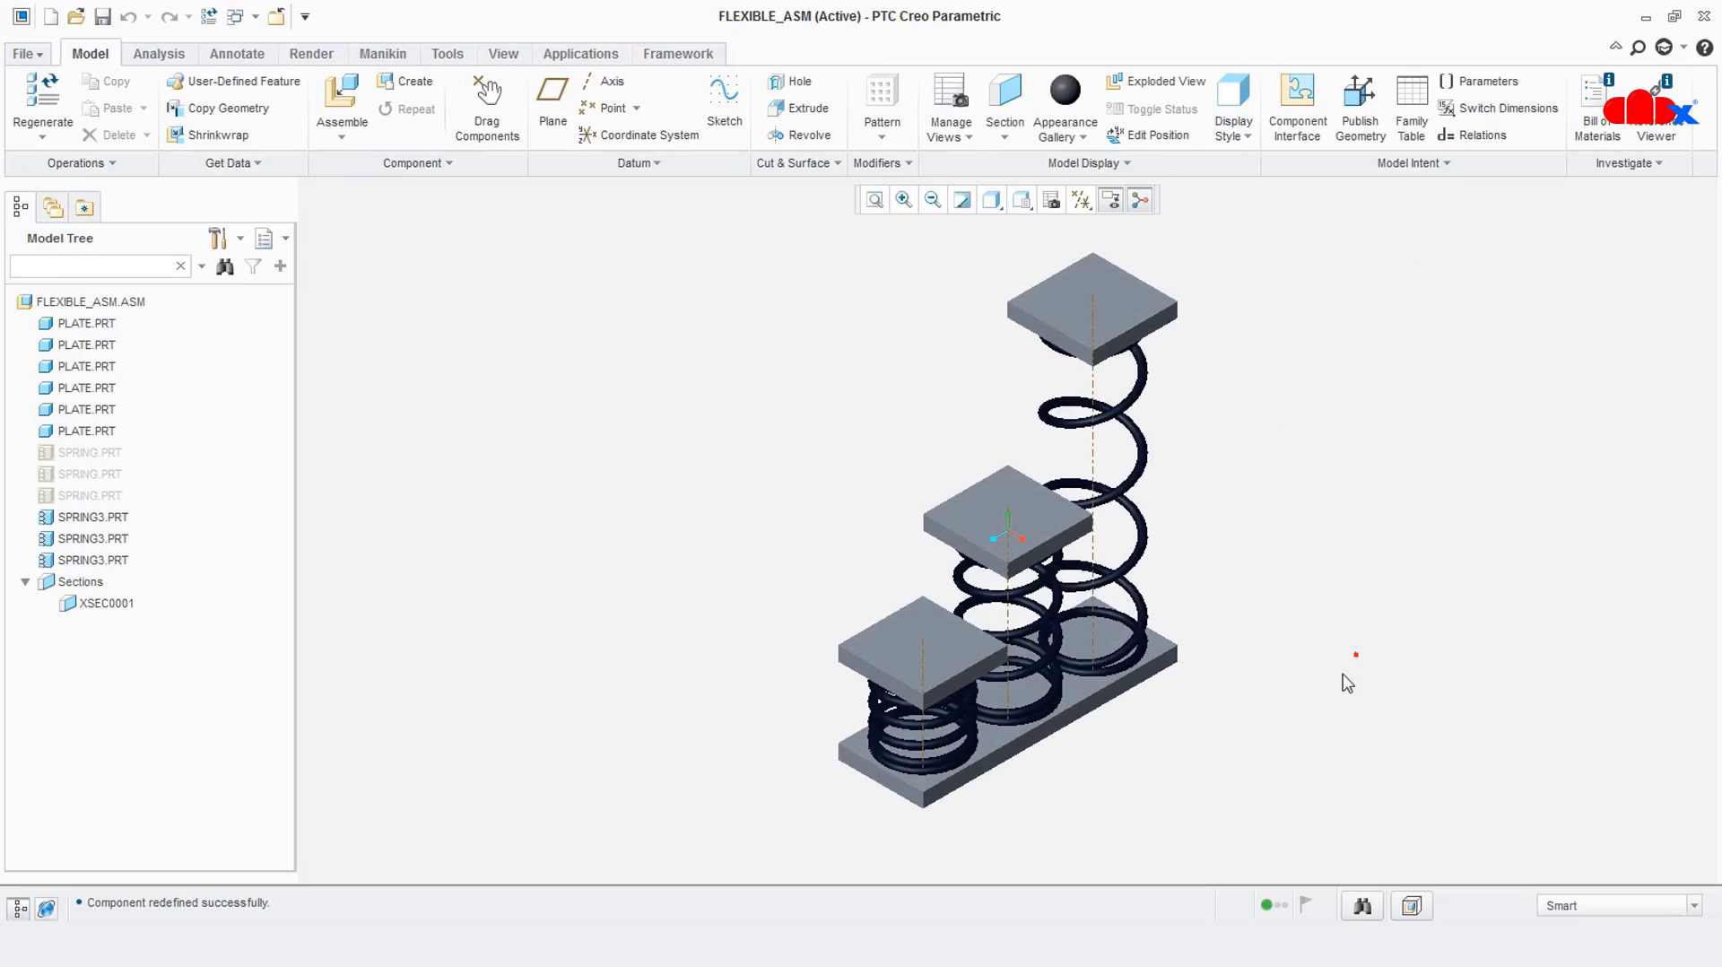
left_click(1081, 200)
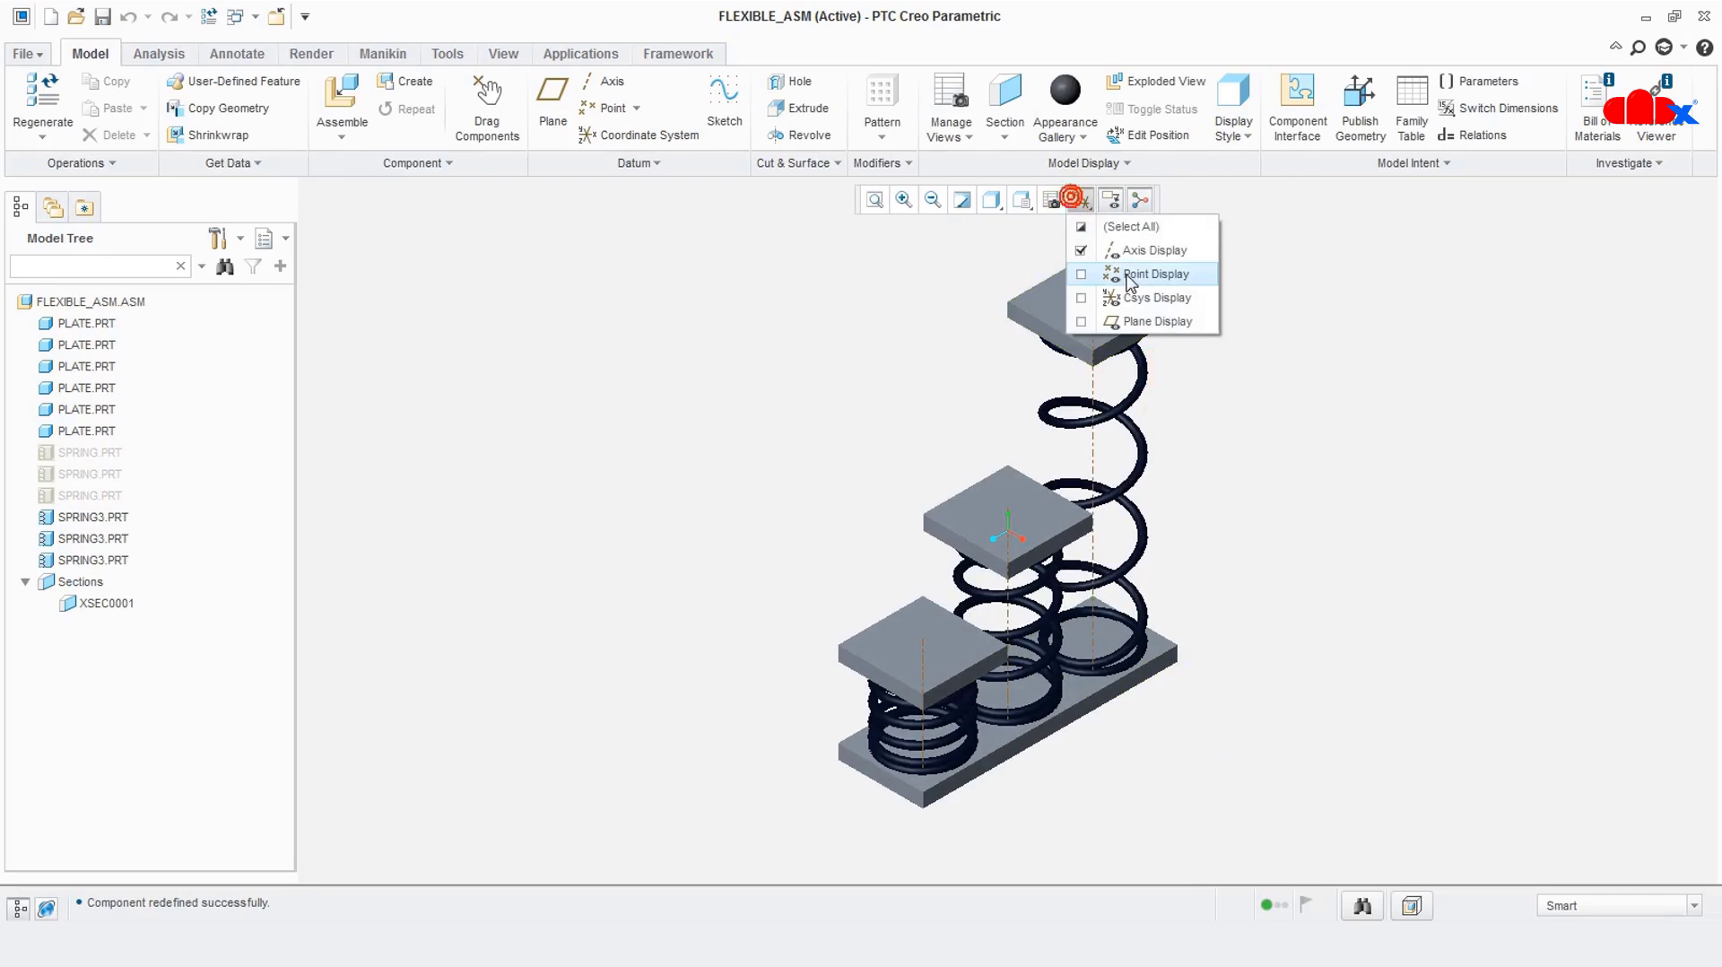
left_click(1088, 253)
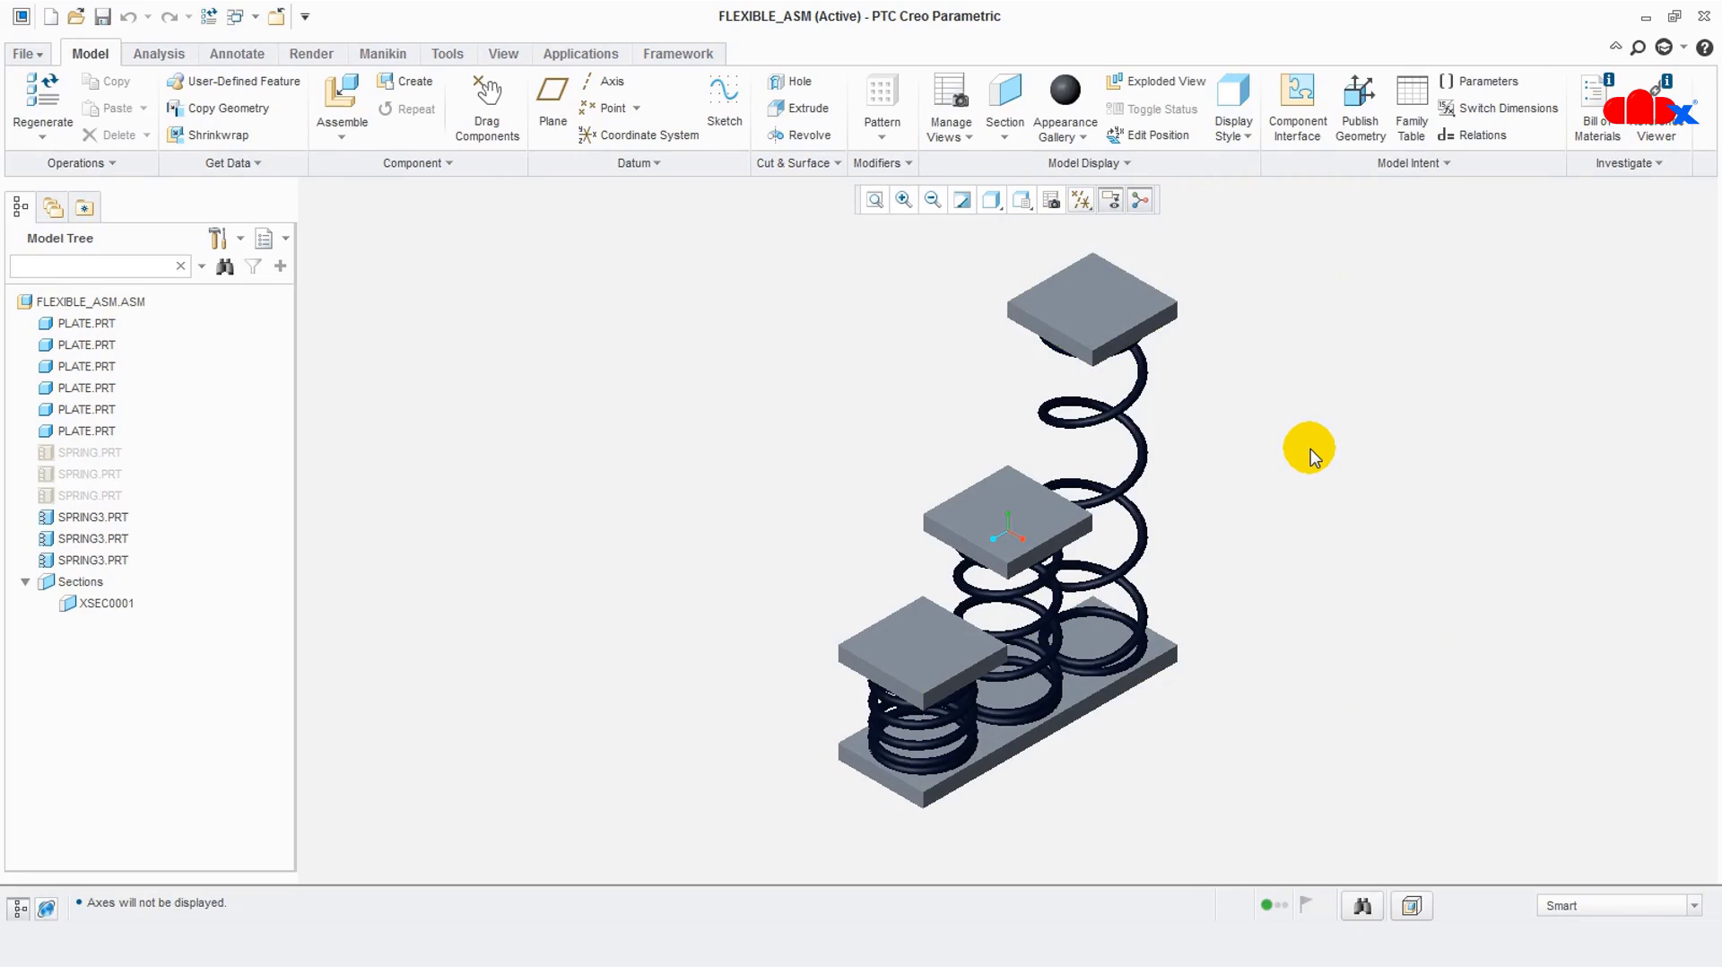
scroll(1300, 744, "down", 1)
scroll(1164, 788, "up", 1)
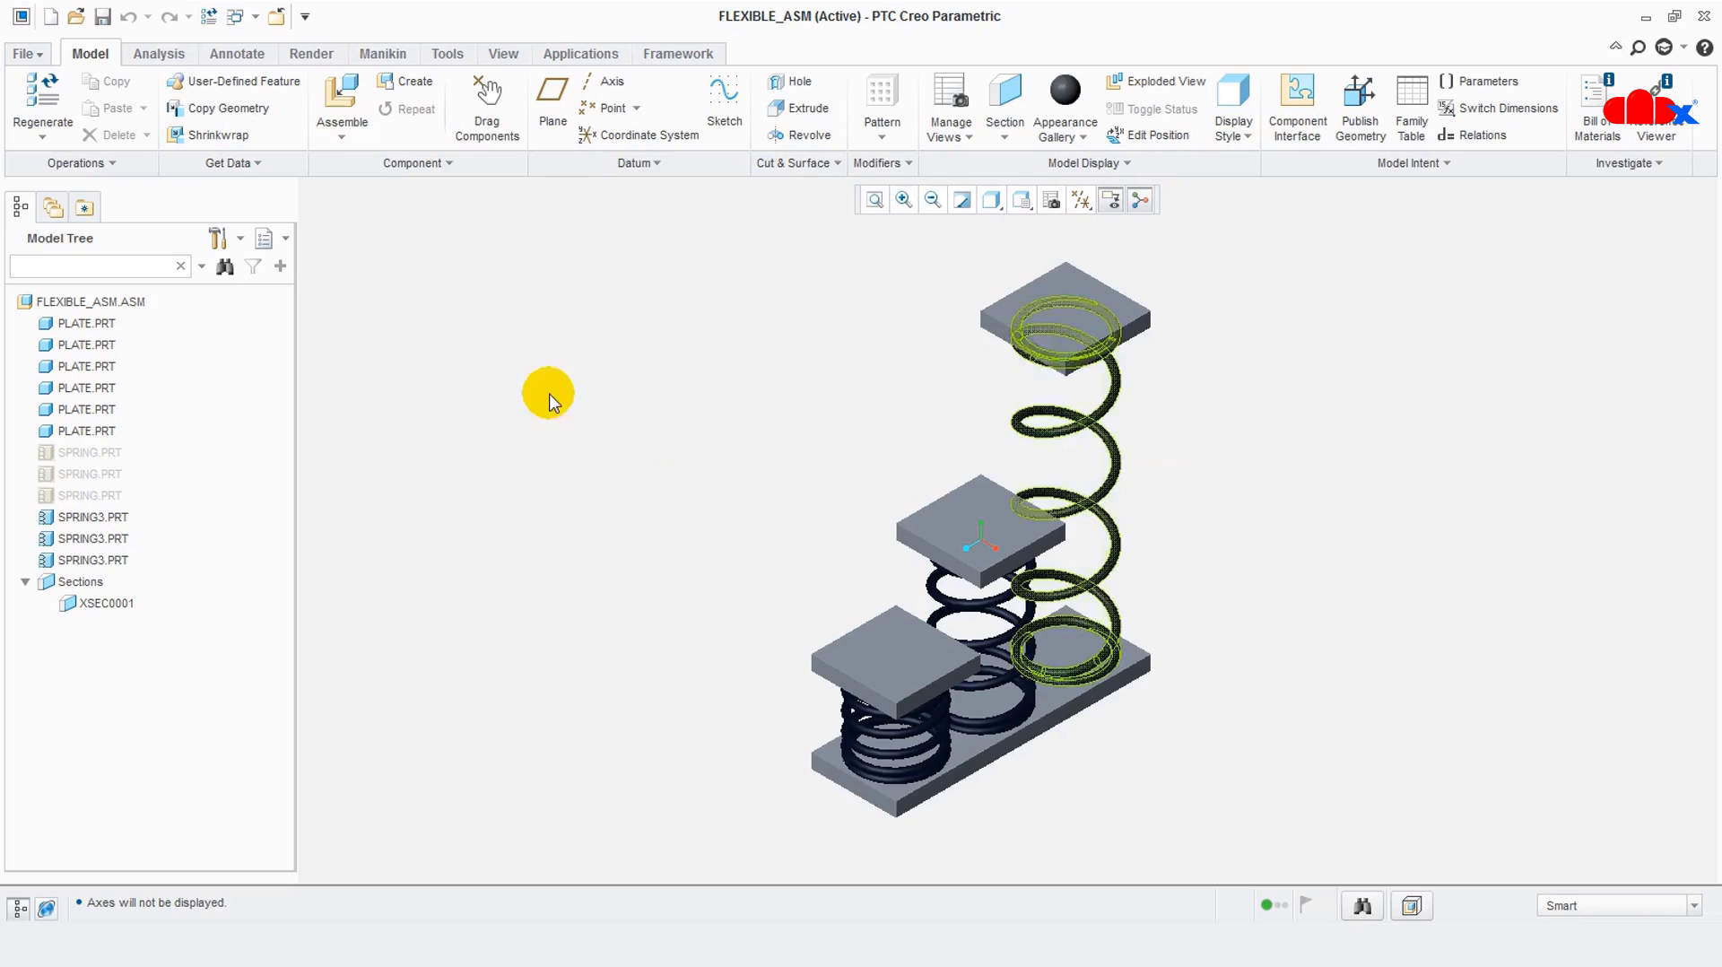
Switch to the SPRING1.PRT window and examine the internal helix profile sketch of Helical Sweep 1, oriented to 2D
left_click(256, 16)
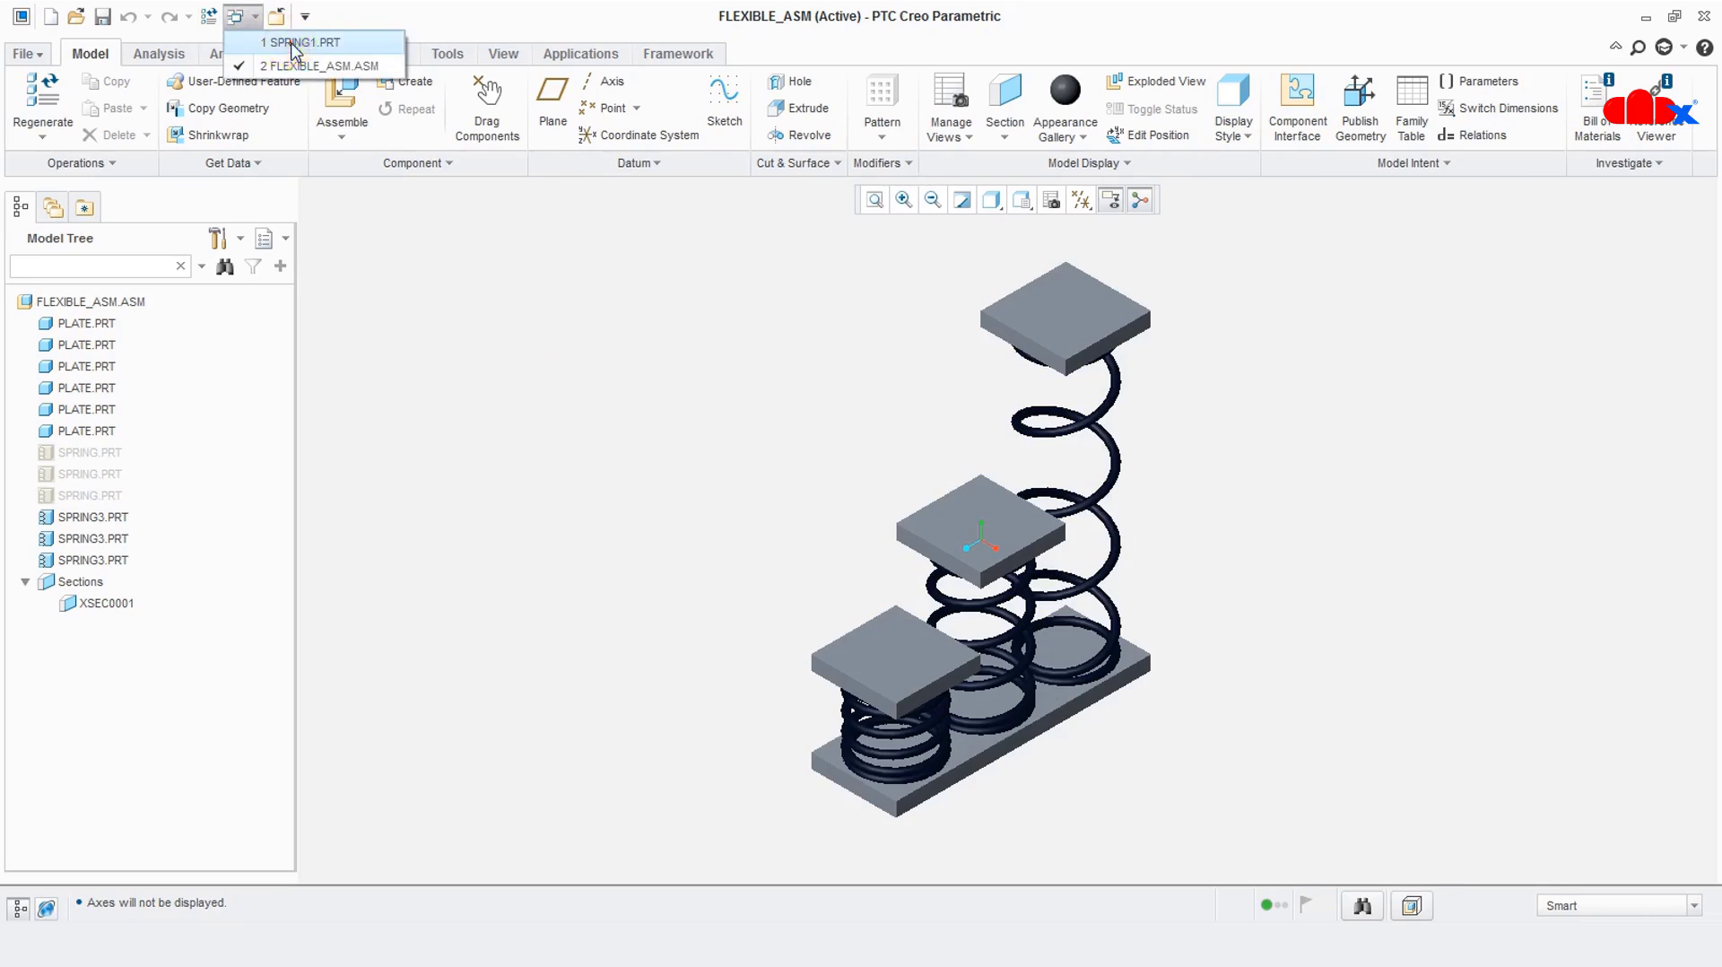
left_click(295, 43)
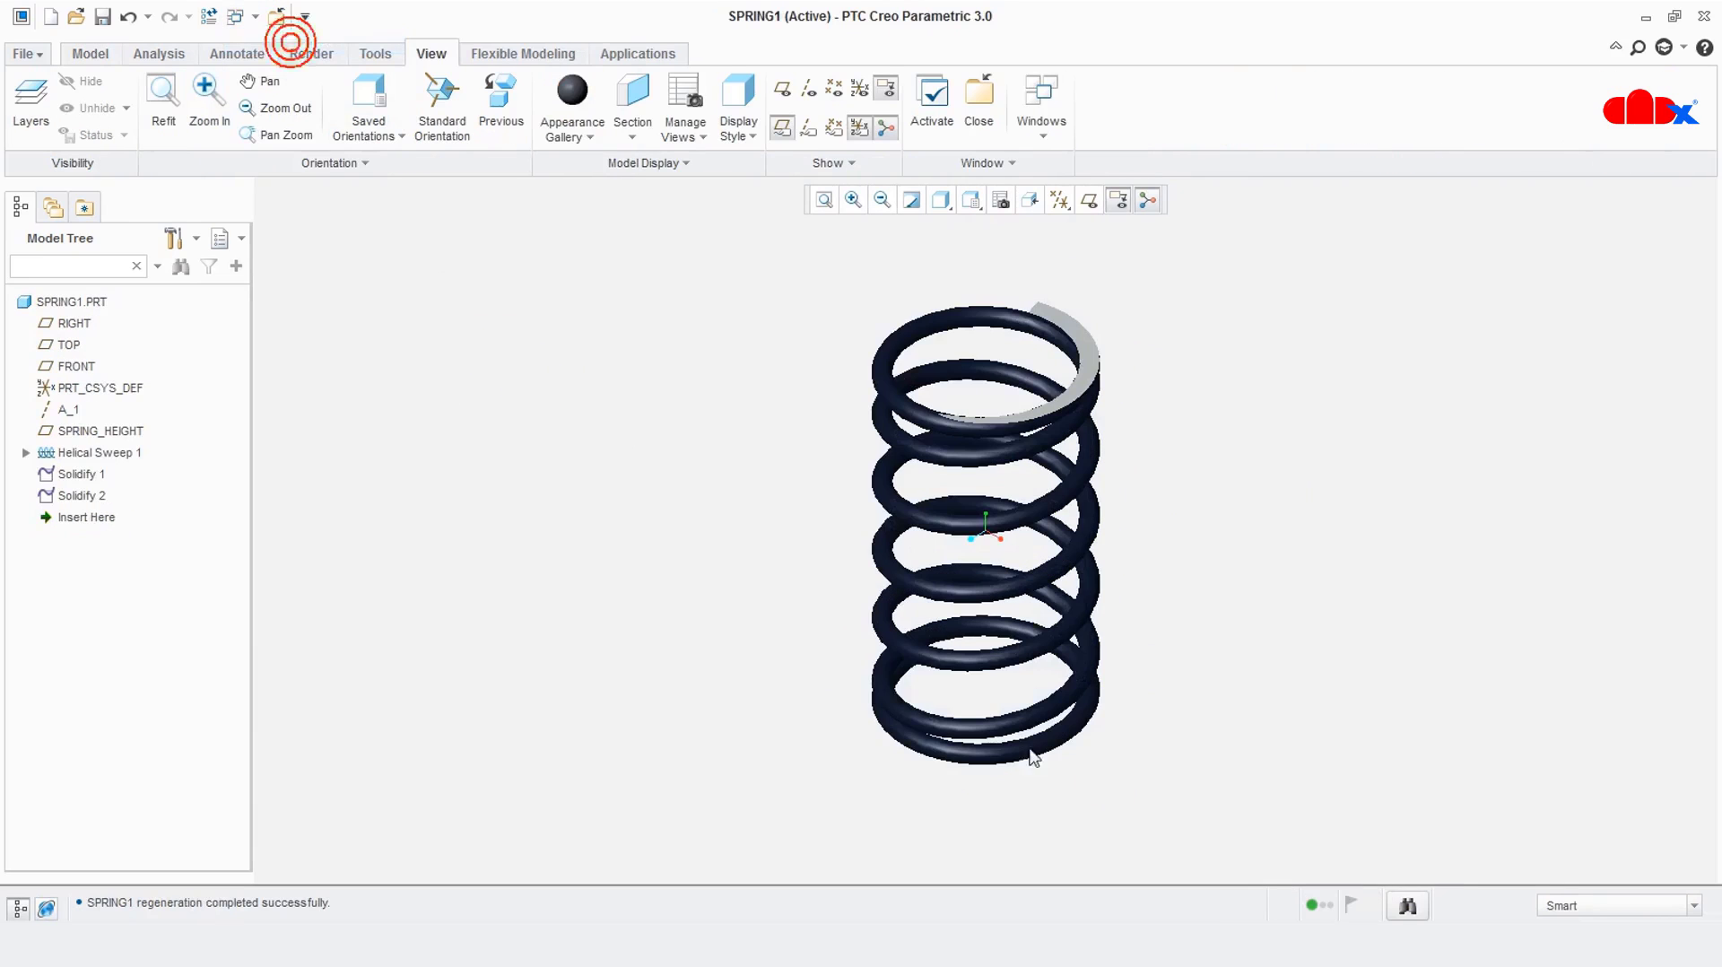
left_click(1187, 664)
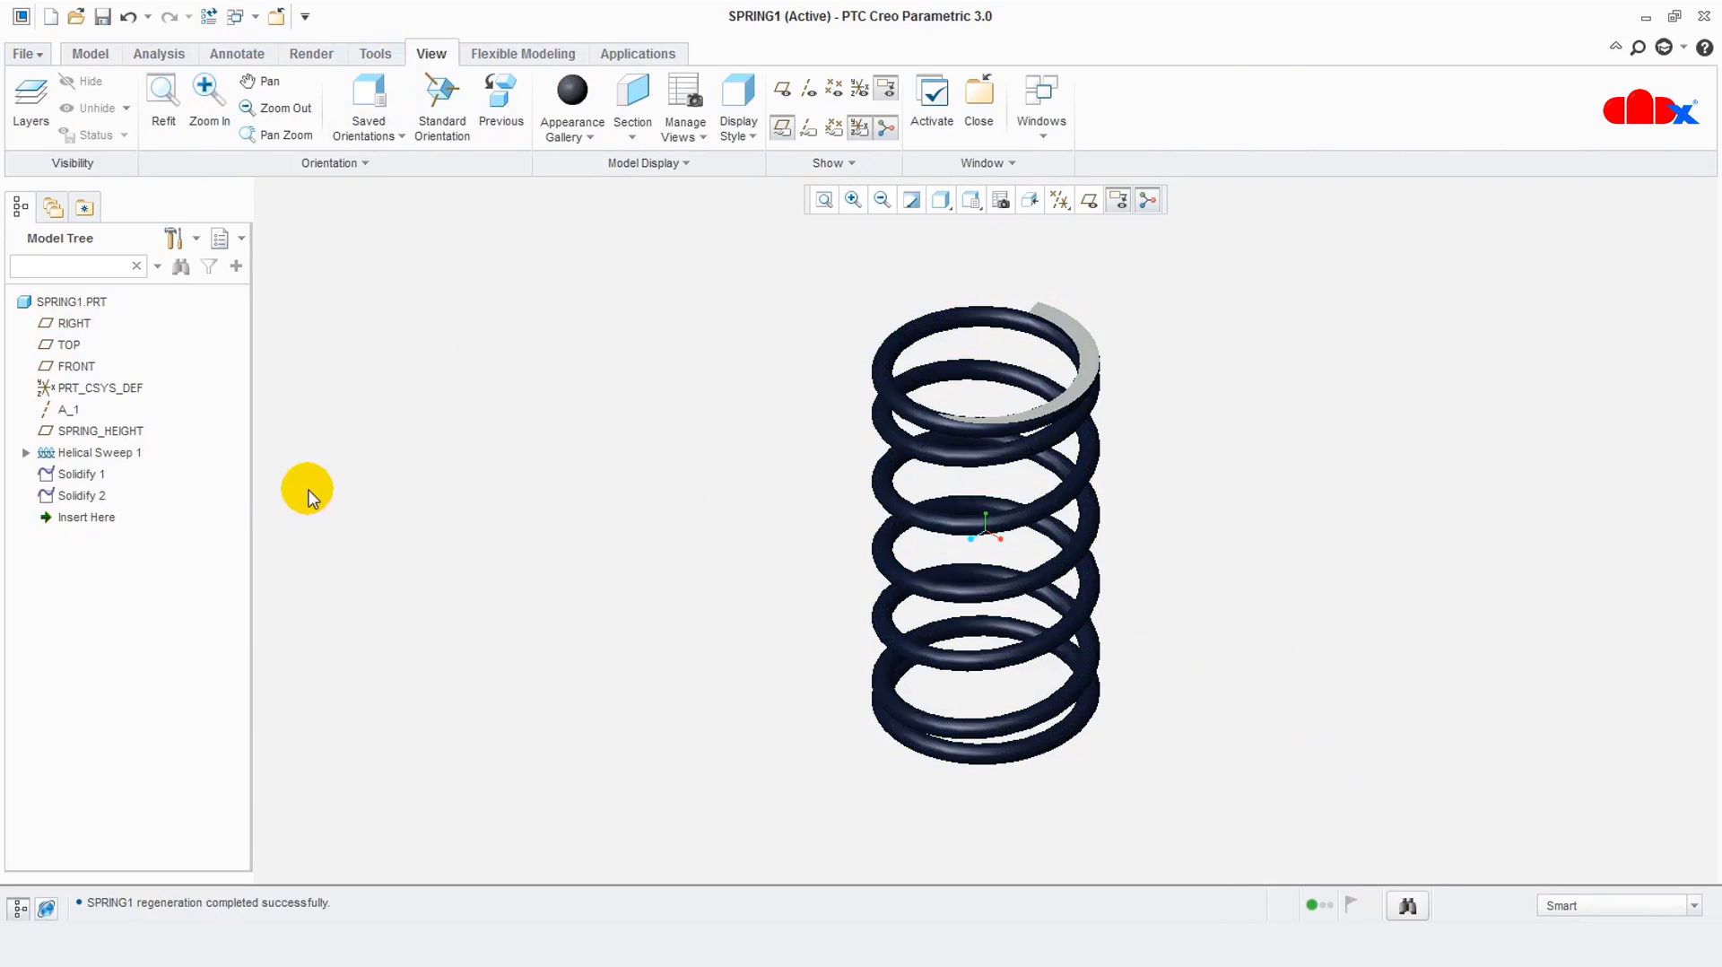
right_click(90, 452)
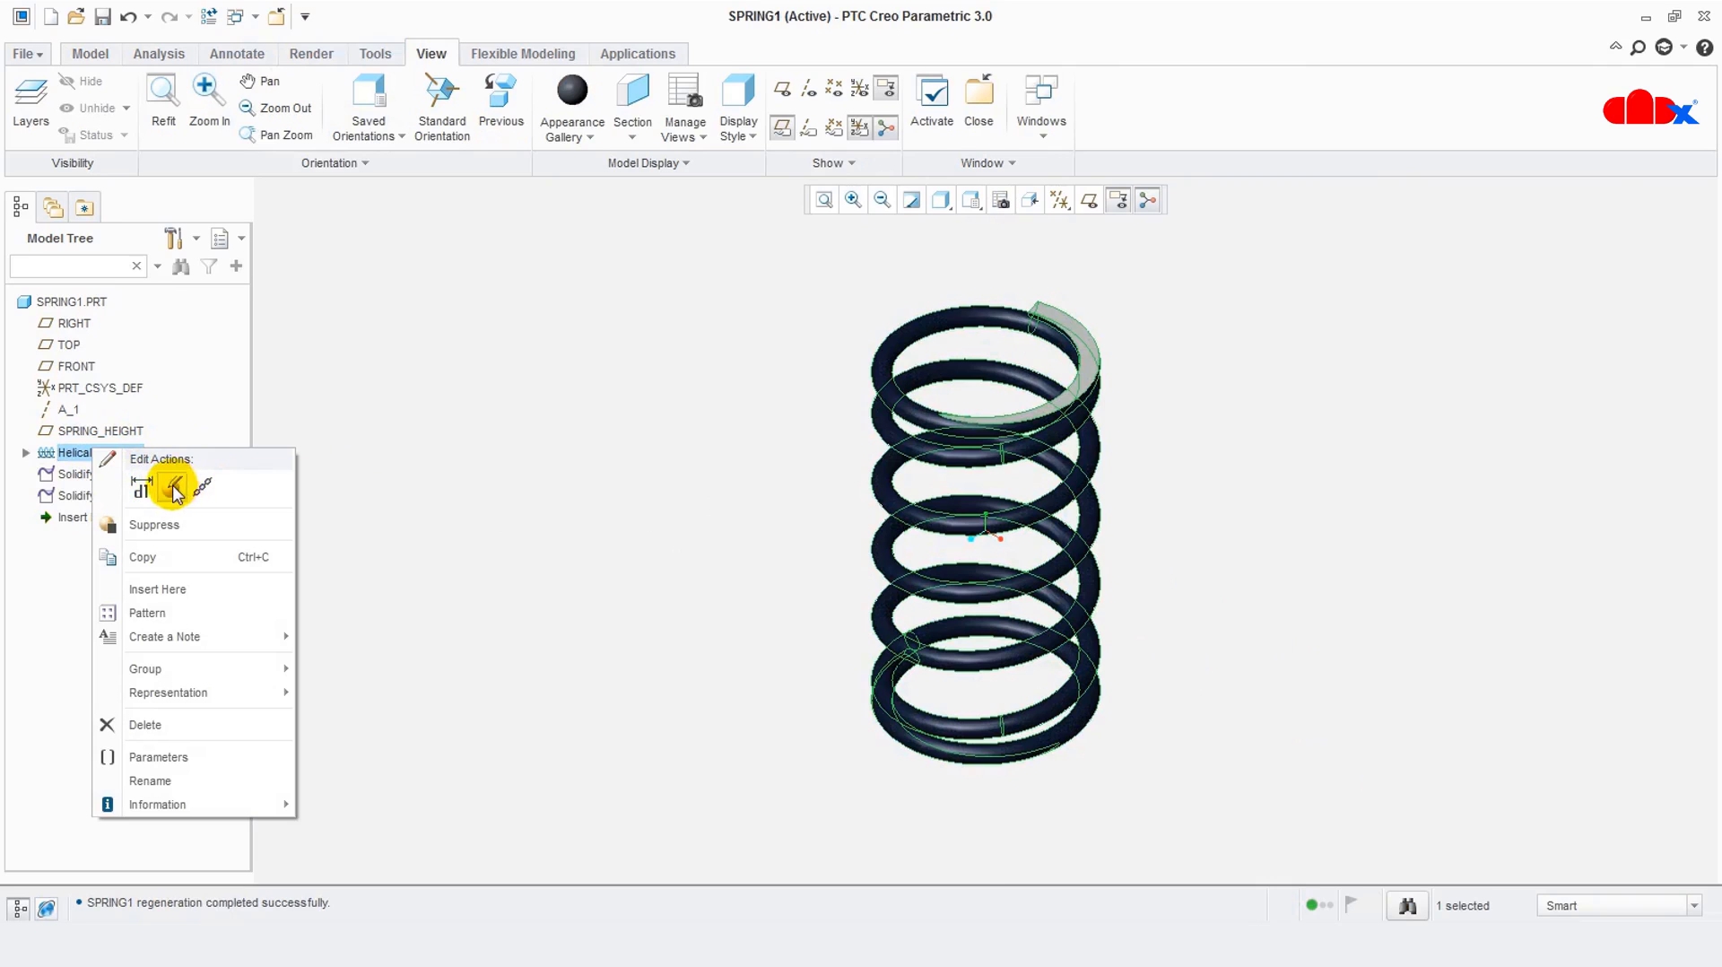
left_click(173, 489)
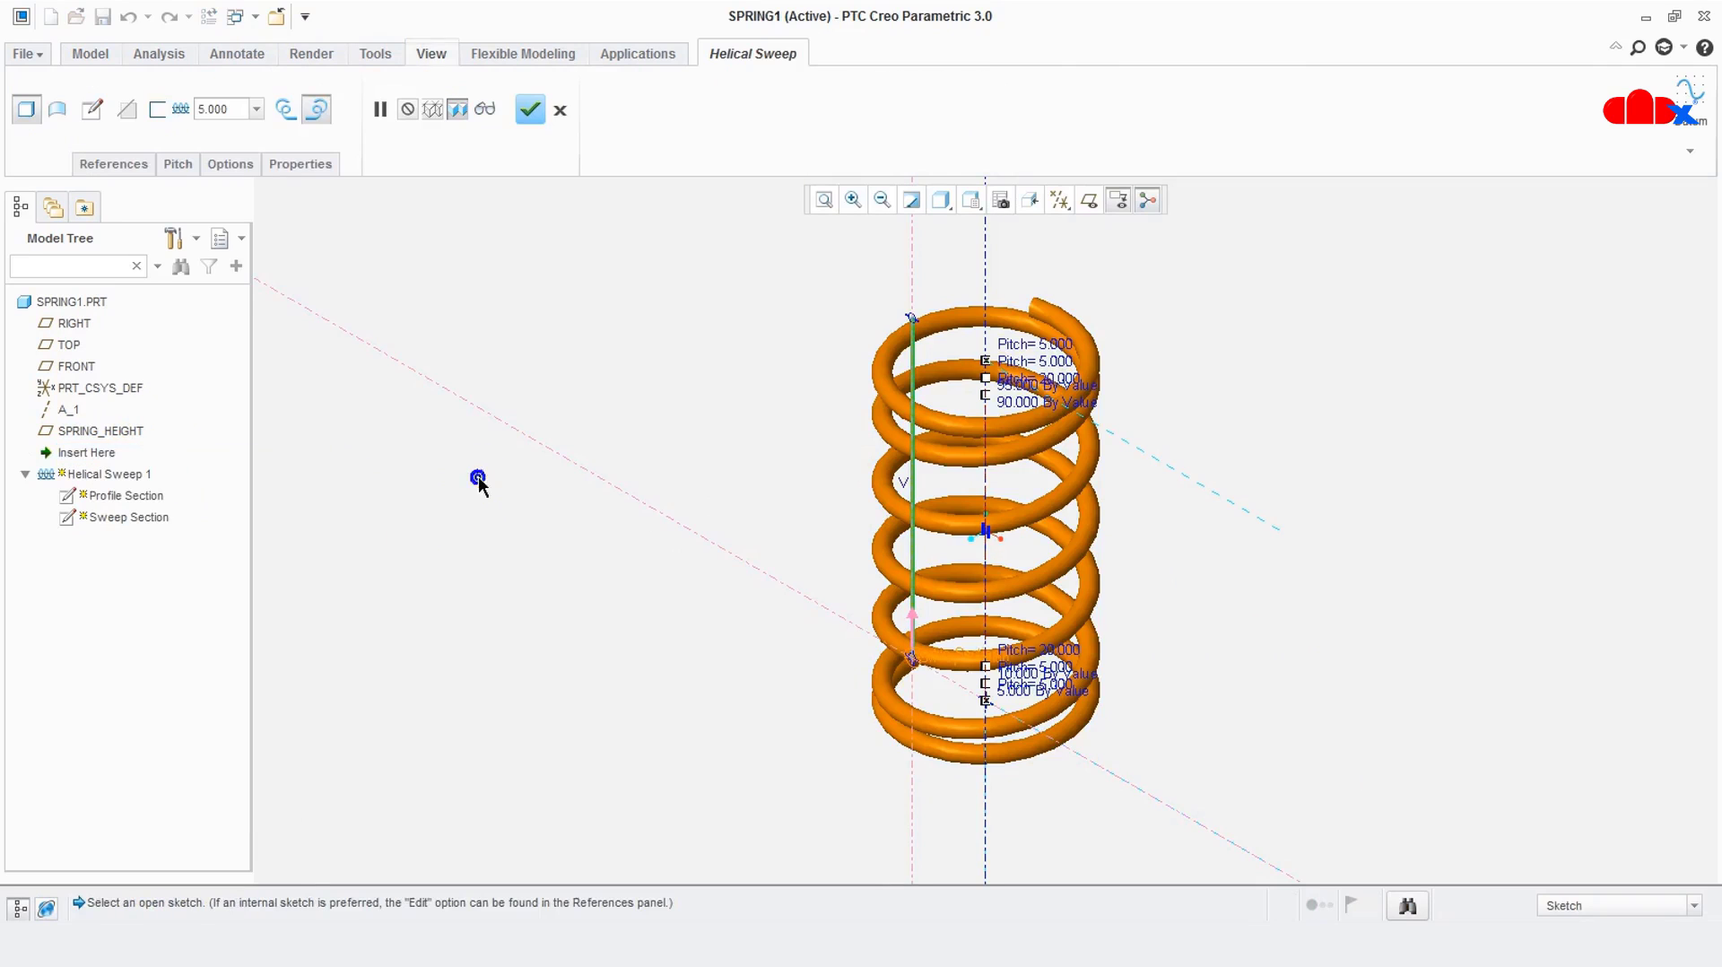
right_click(478, 484)
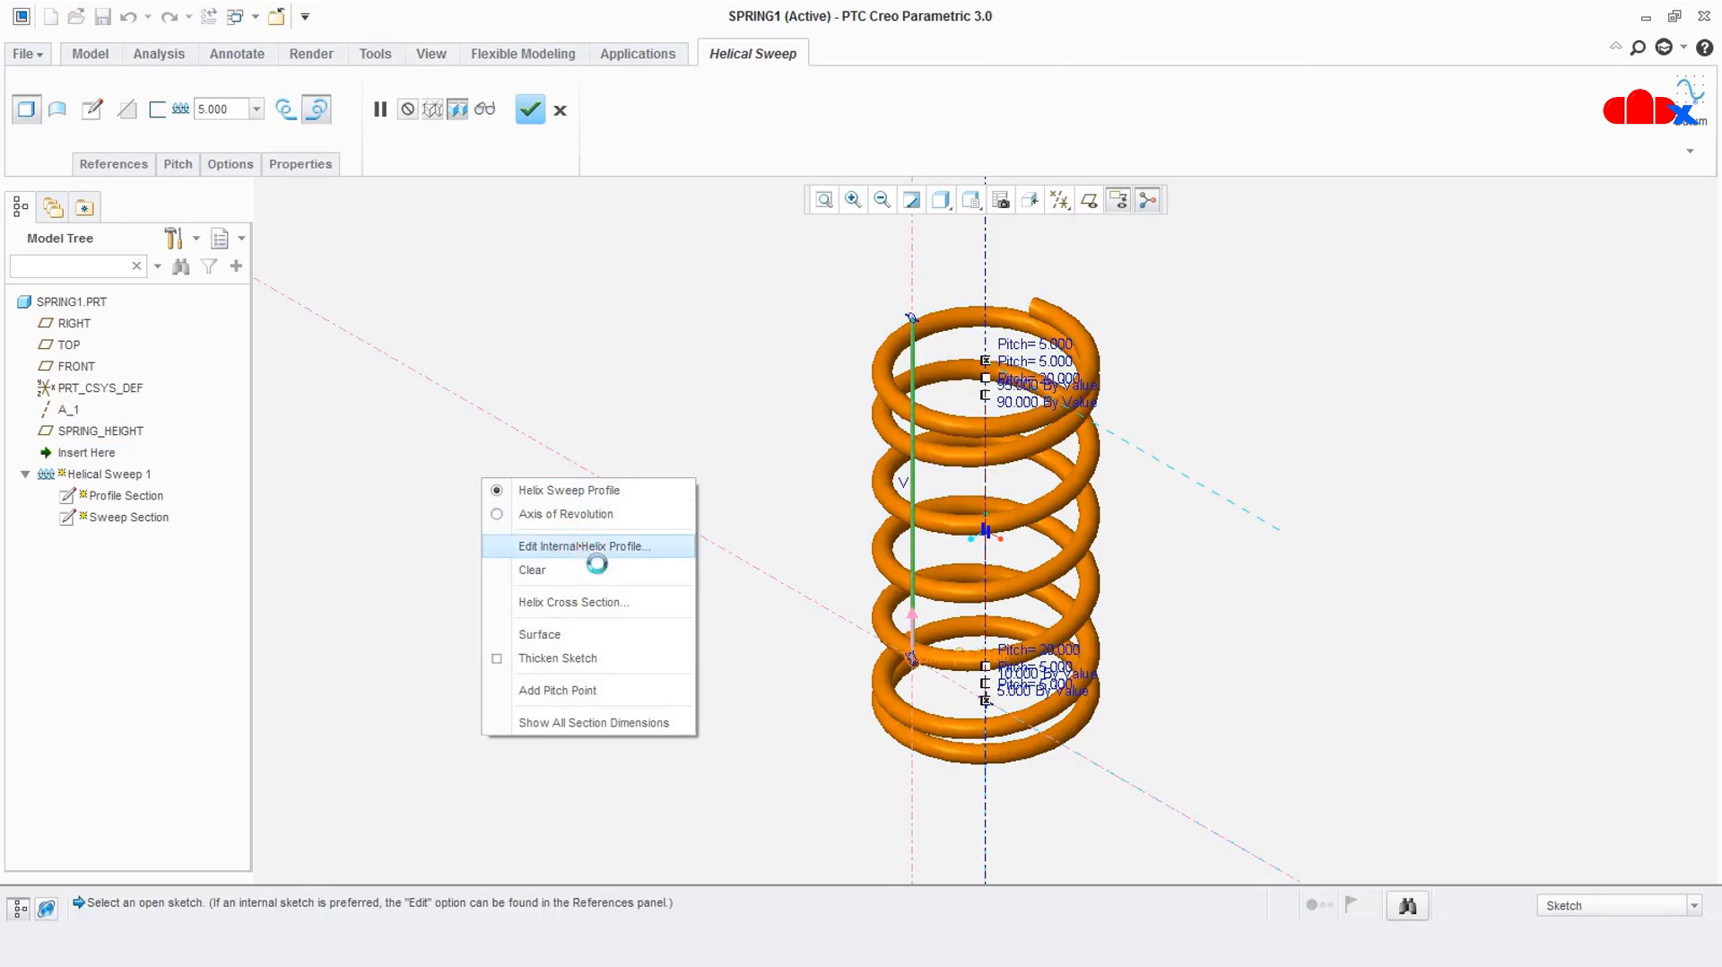
left_click(668, 542)
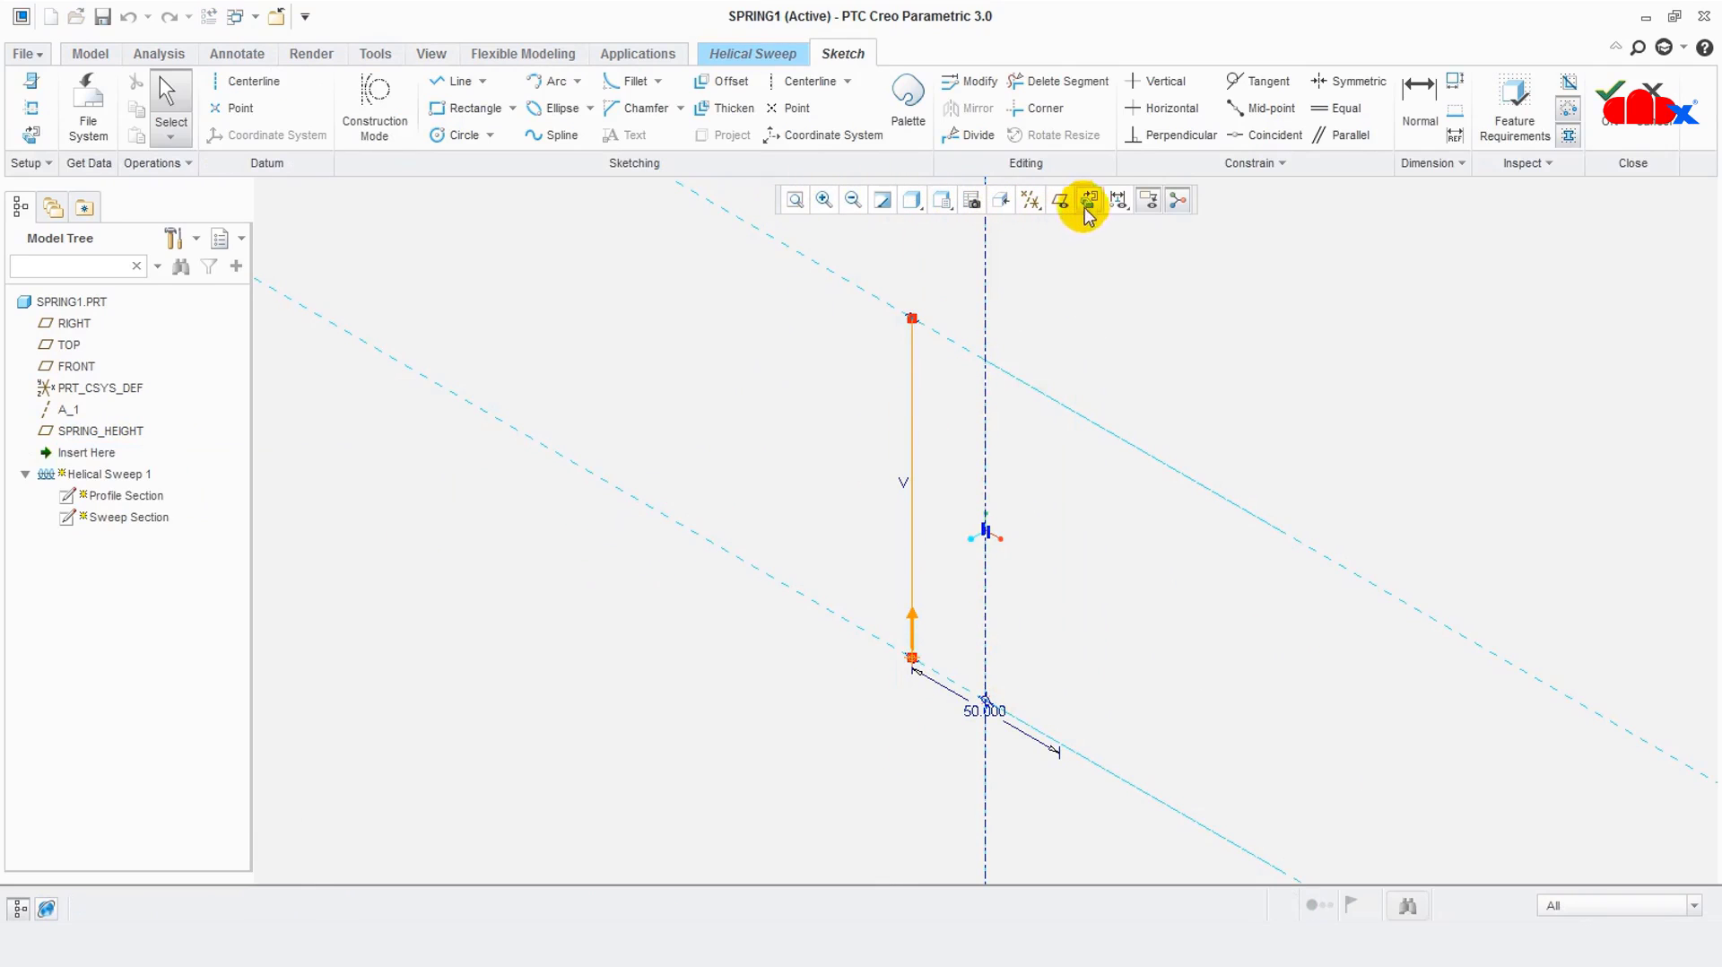
left_click(1088, 199)
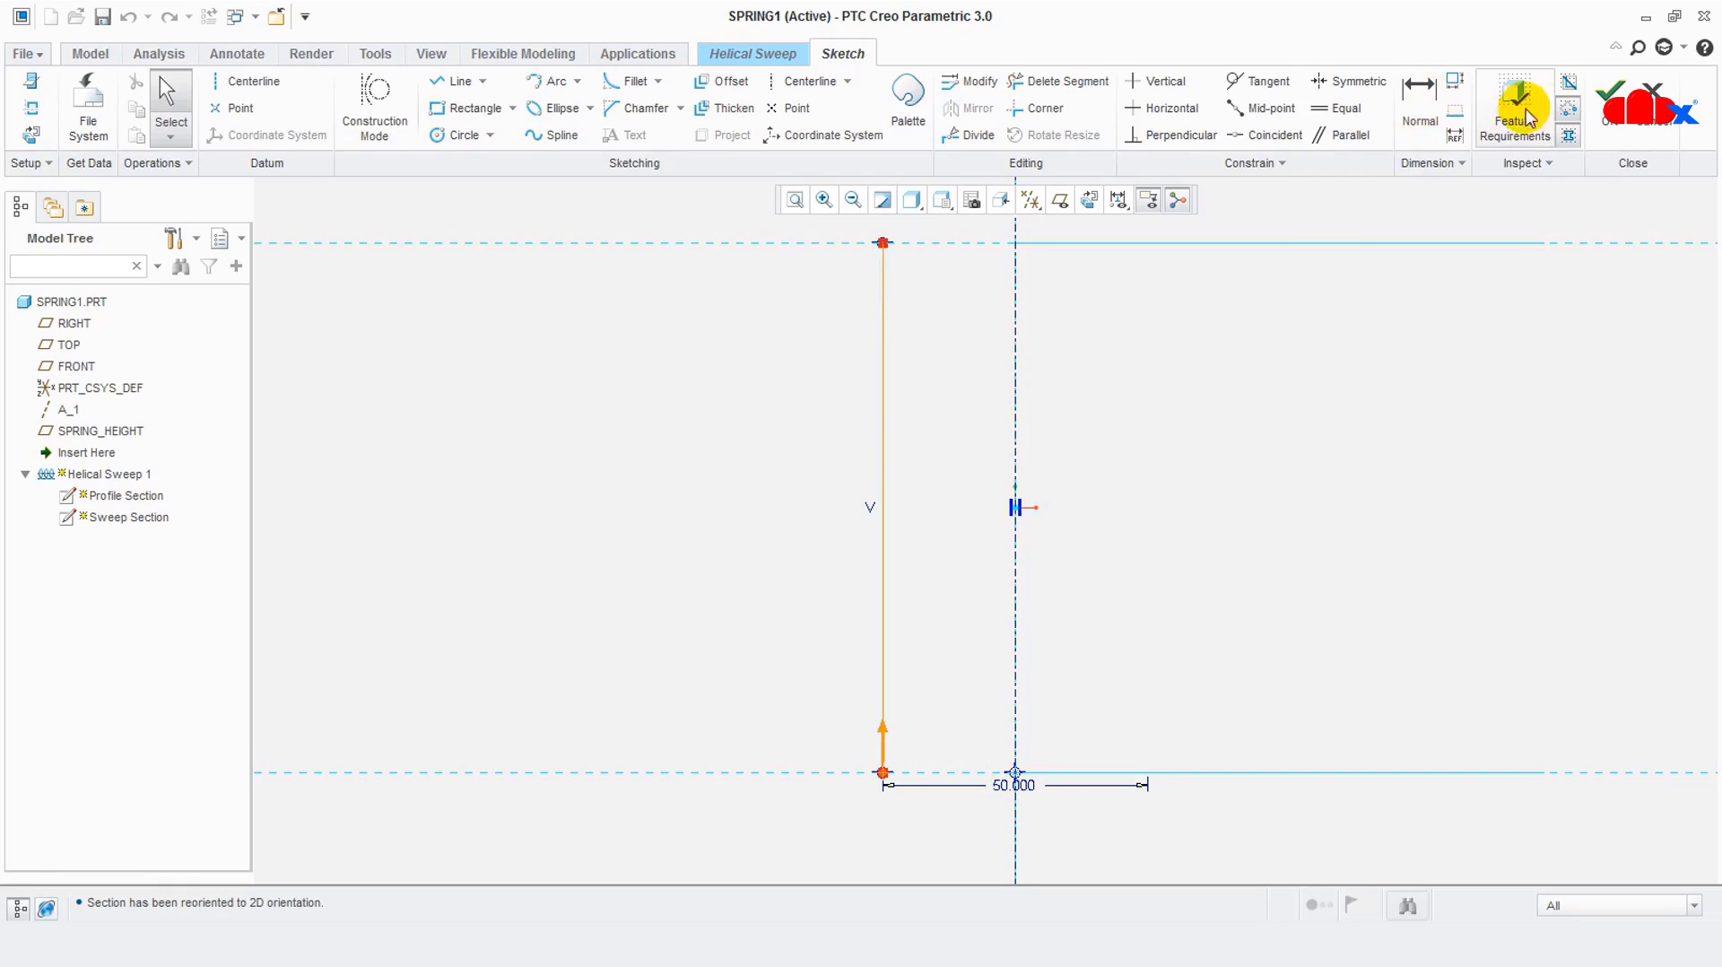
left_click(1607, 108)
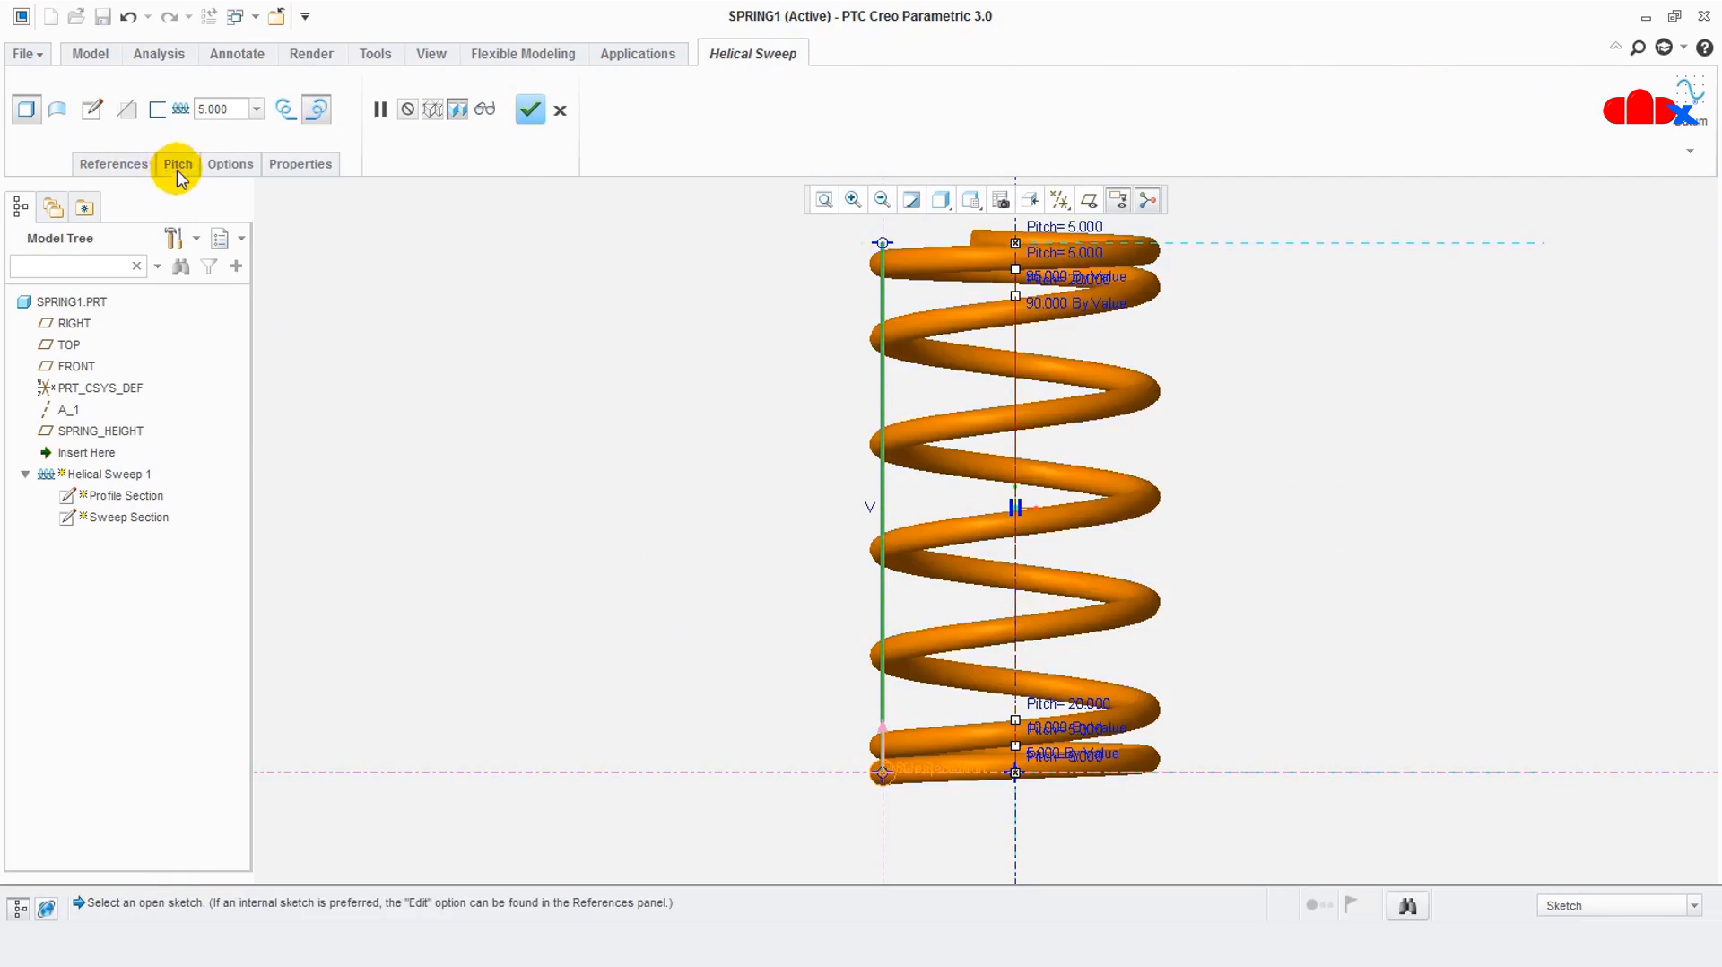
Examine the pitch table of Helical Sweep 1 and the pitch points along the spring
left_click(177, 165)
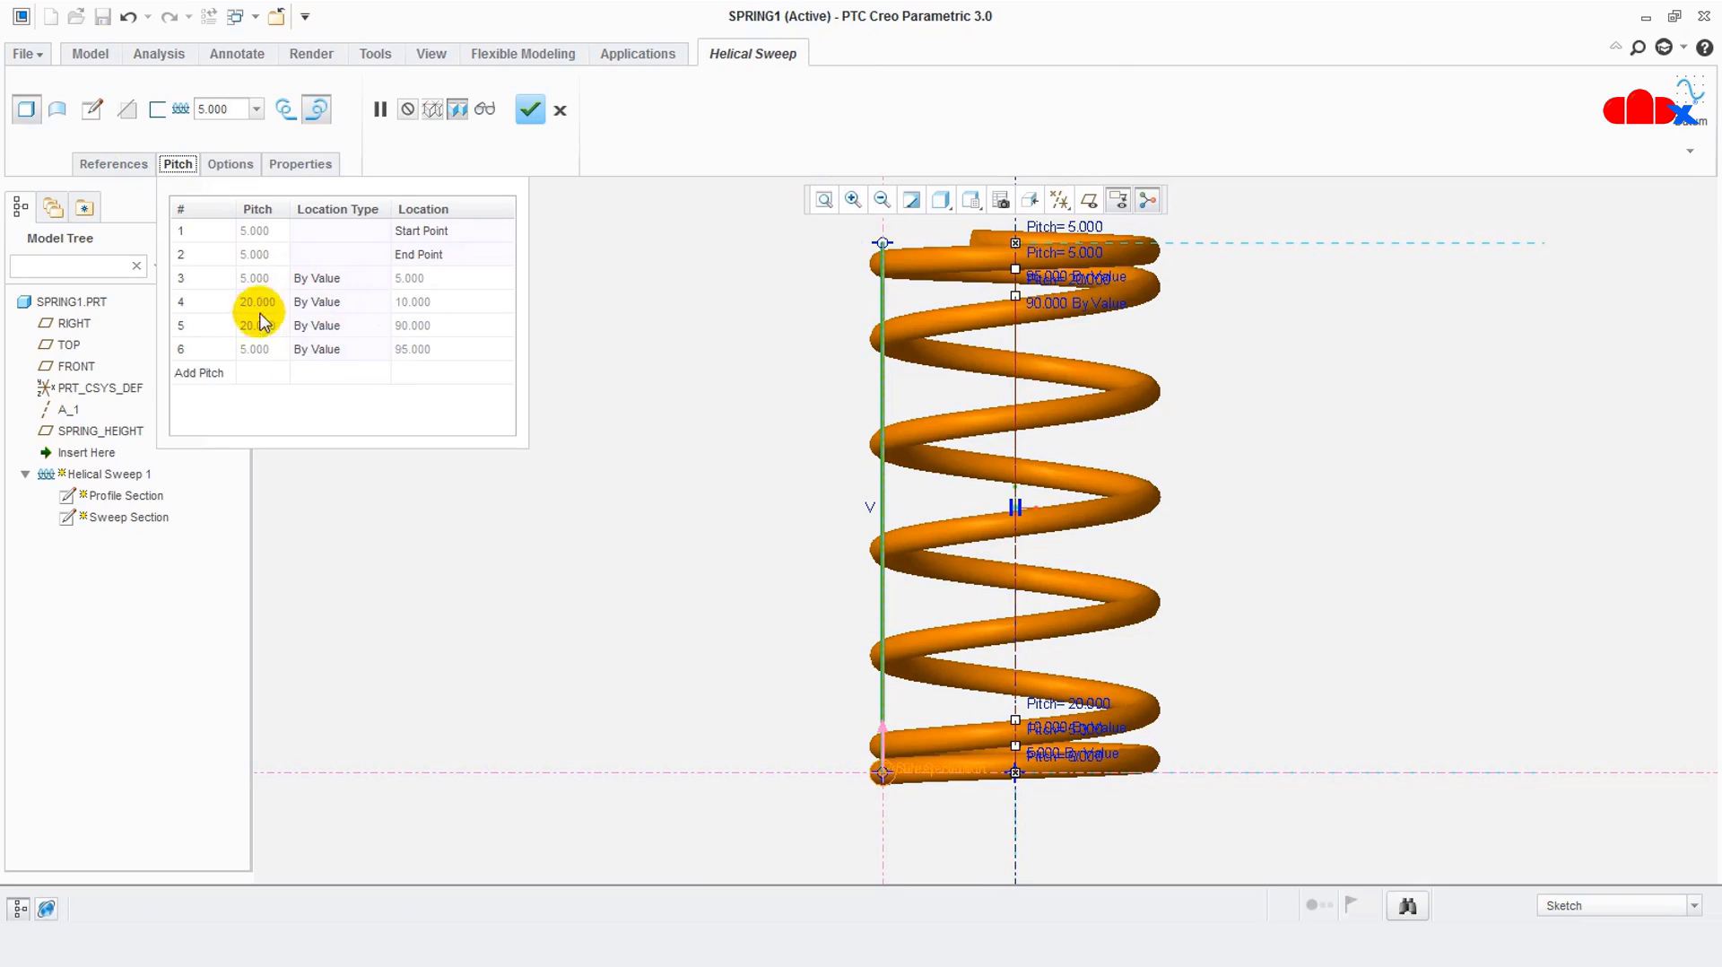
left_click(537, 123)
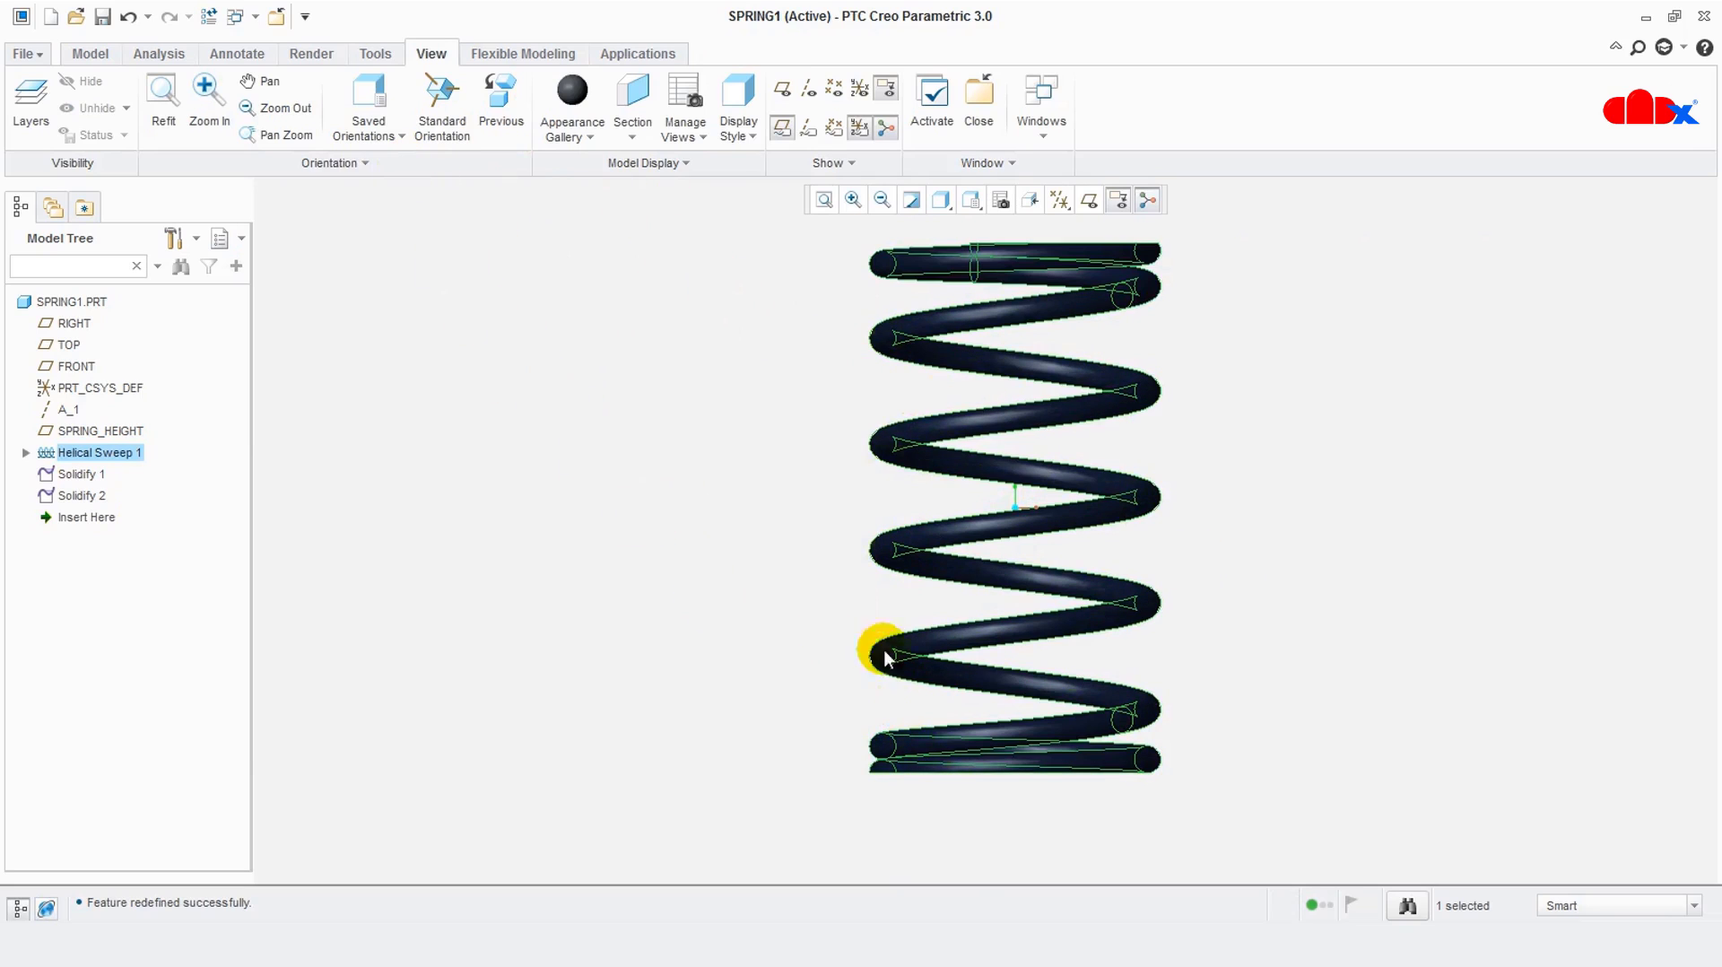
right_click(107, 452)
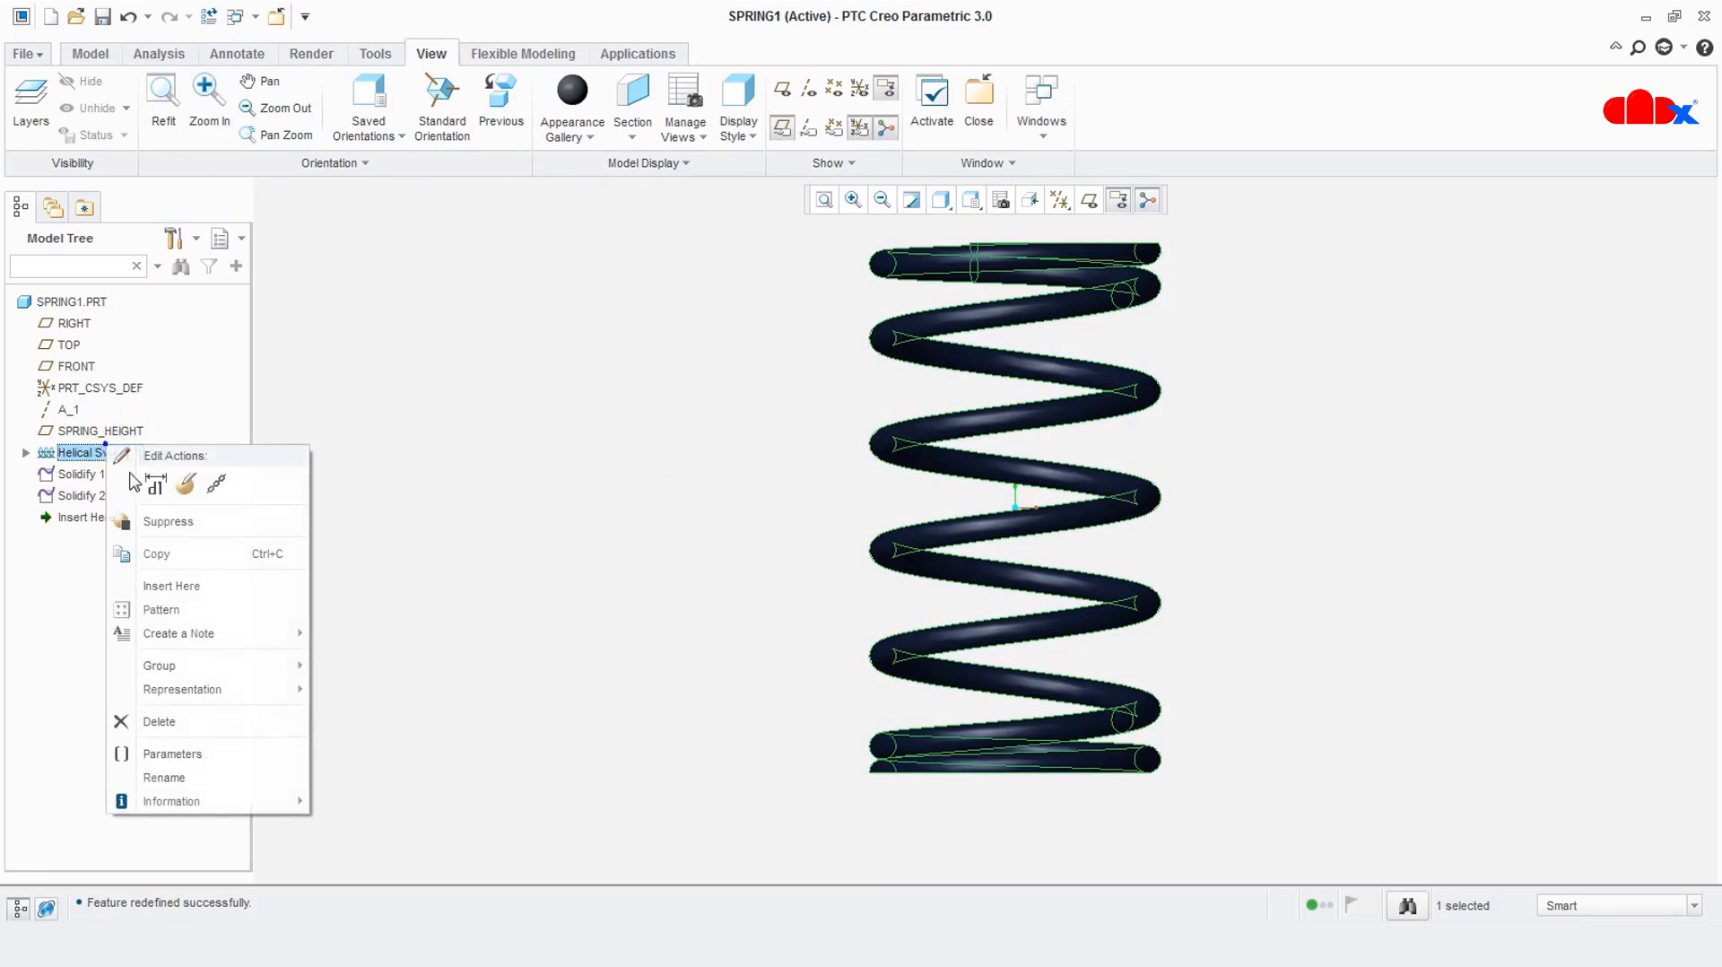
left_click(170, 484)
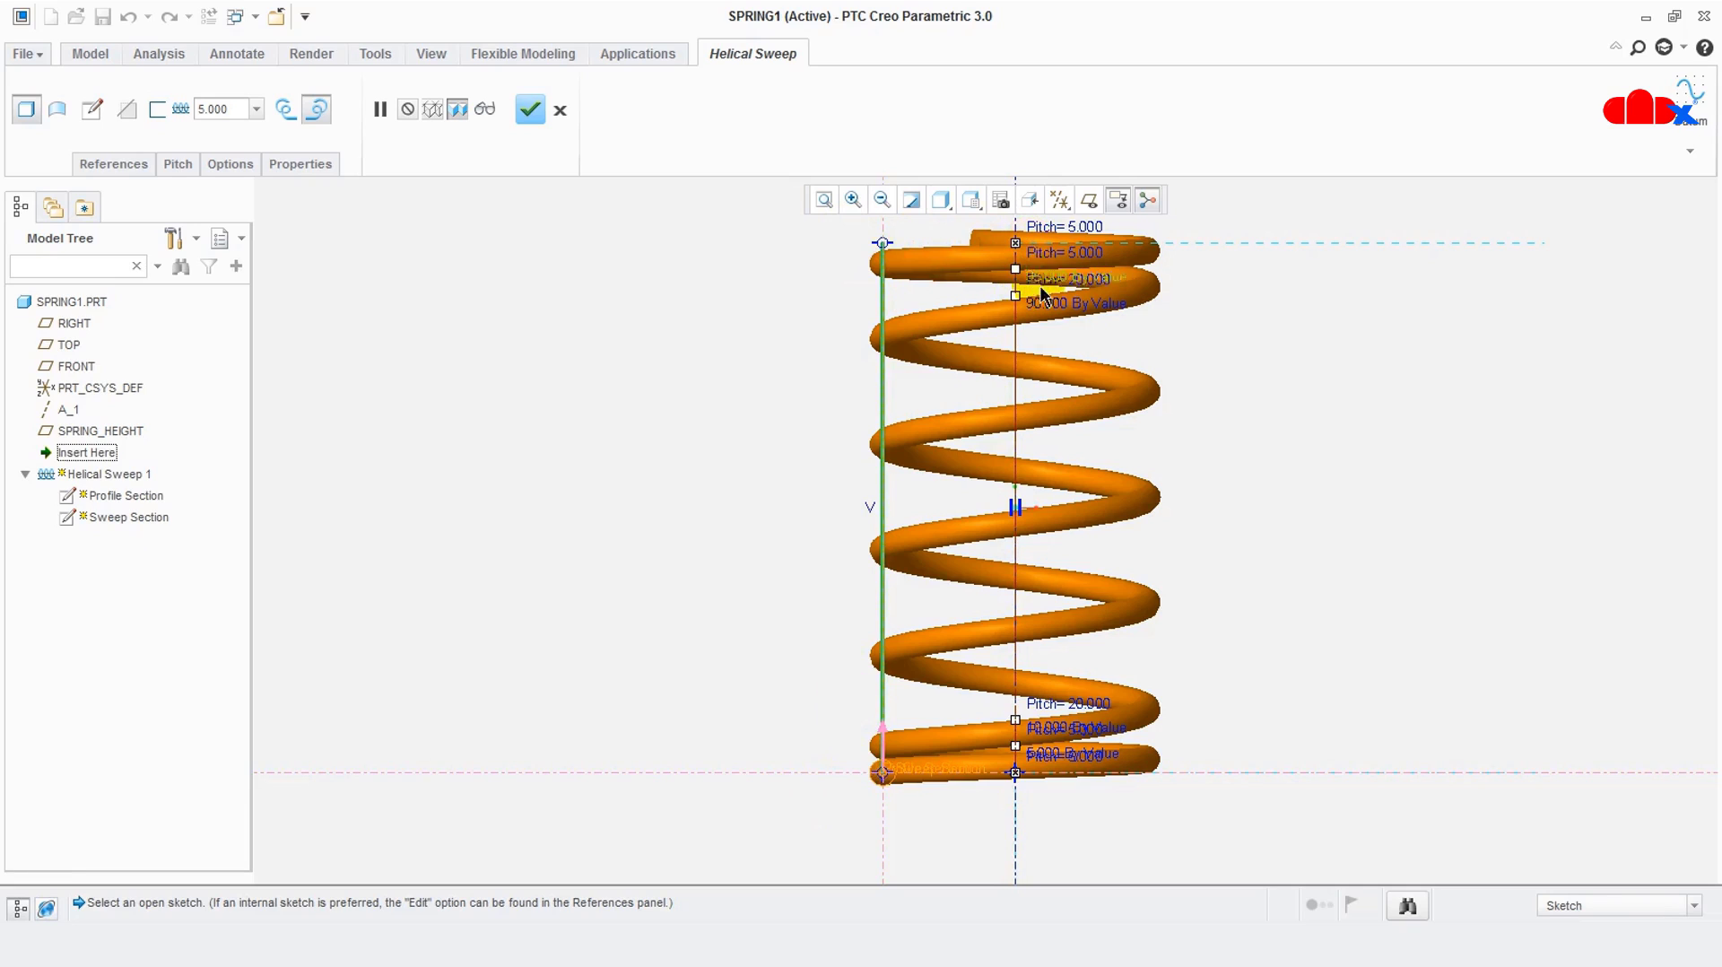
left_click(883, 790)
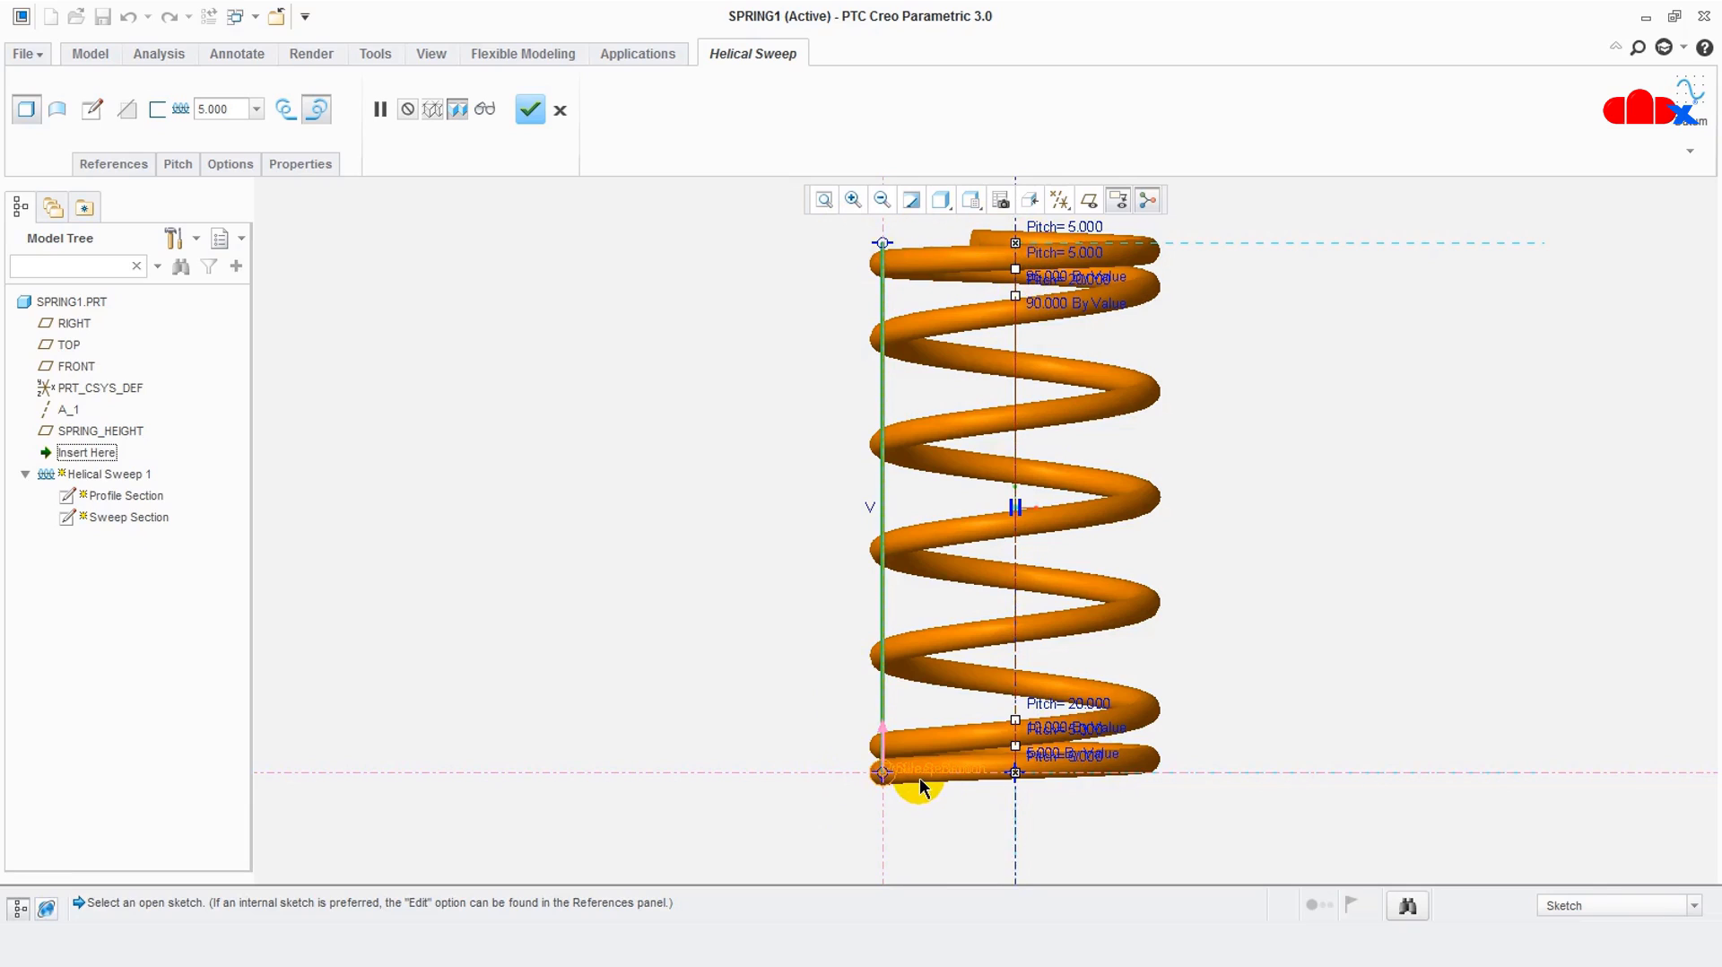
left_click(530, 109)
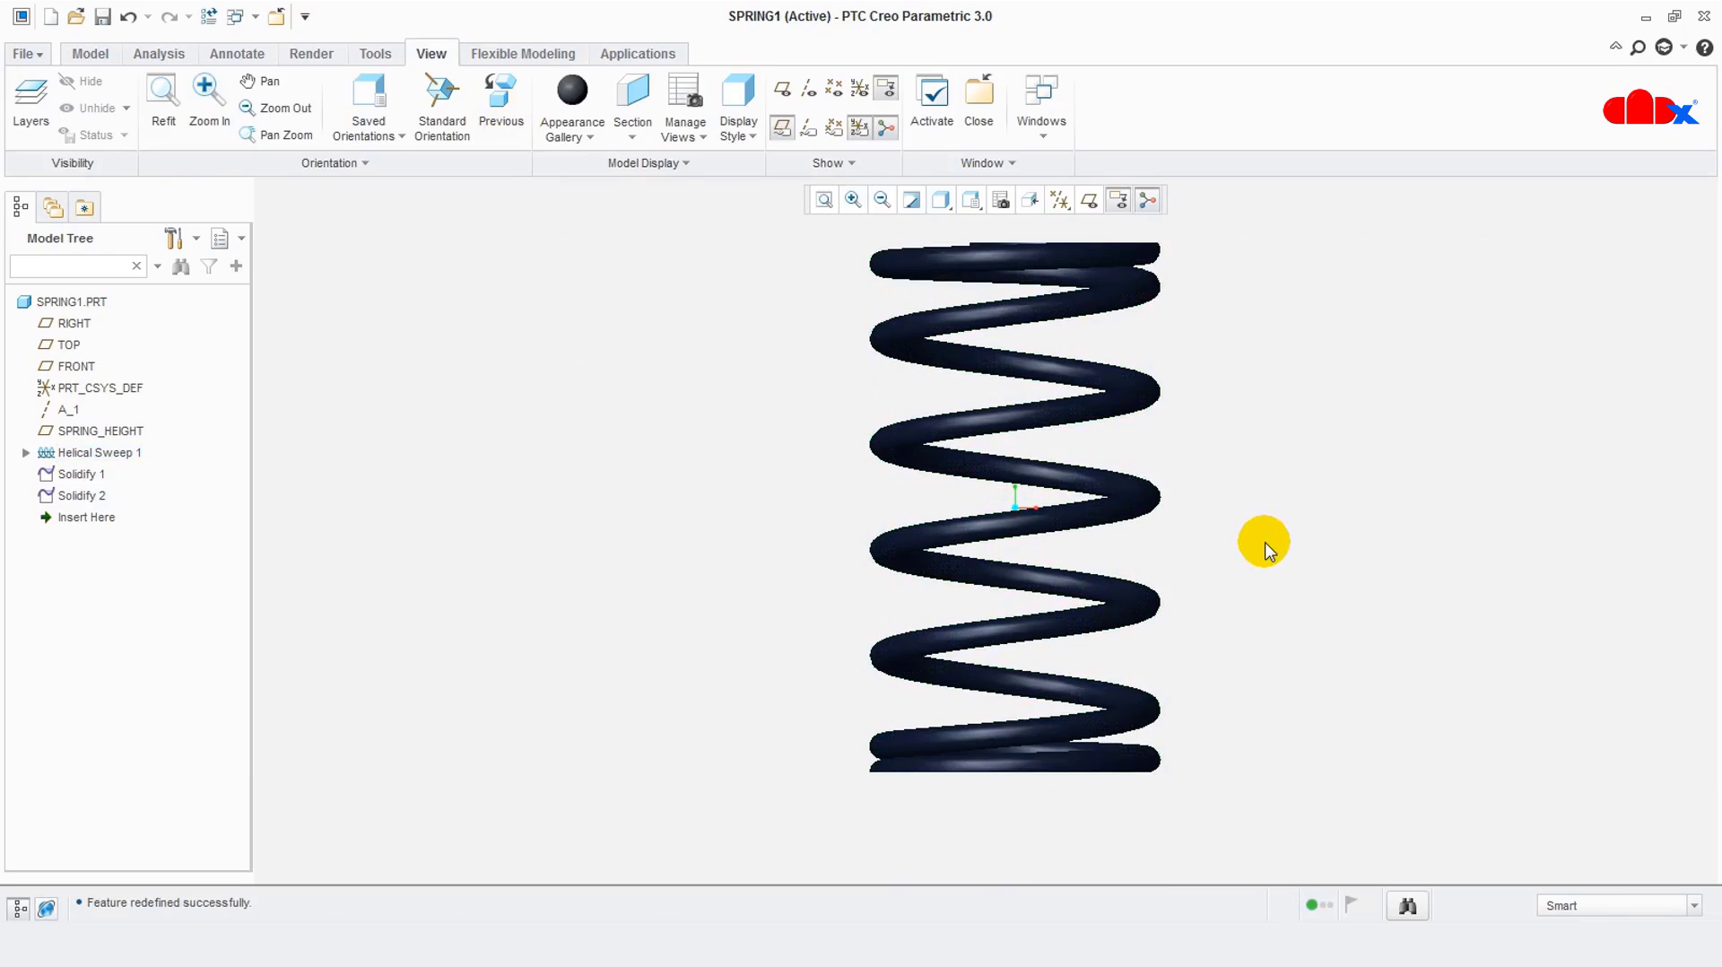
key("ctrl+d")
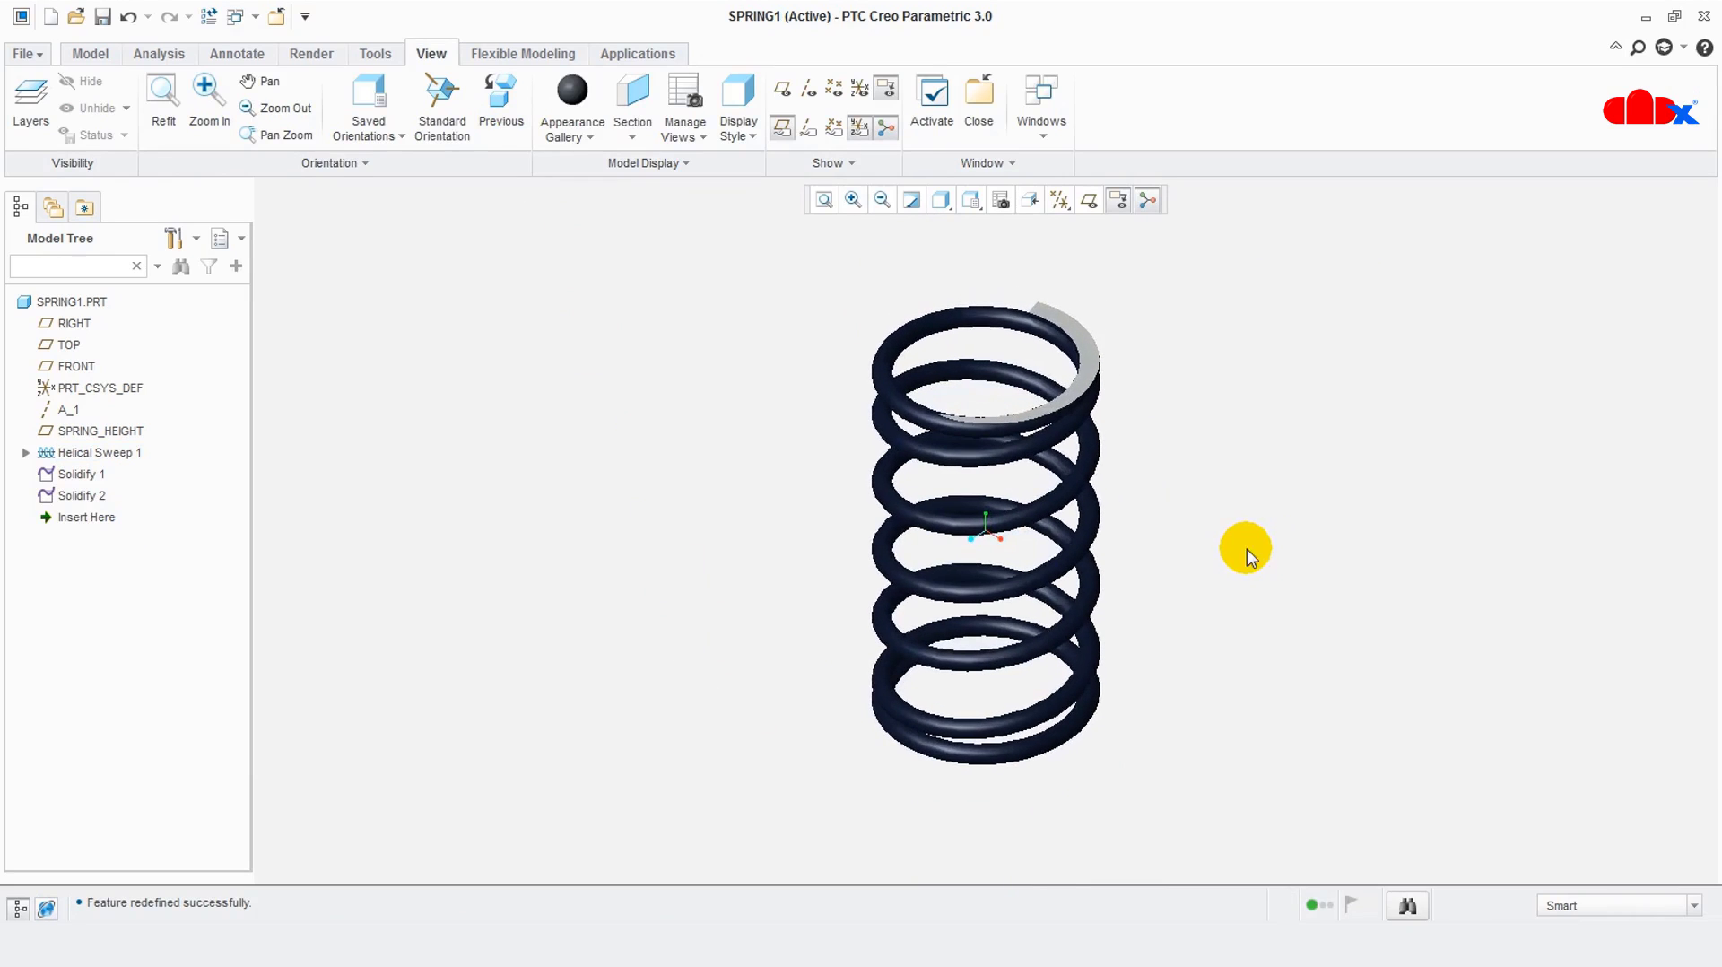
Open the part relations of SPRING1 and review the equations driving pitch1 to pitch6
left_click(391, 57)
left_click(640, 136)
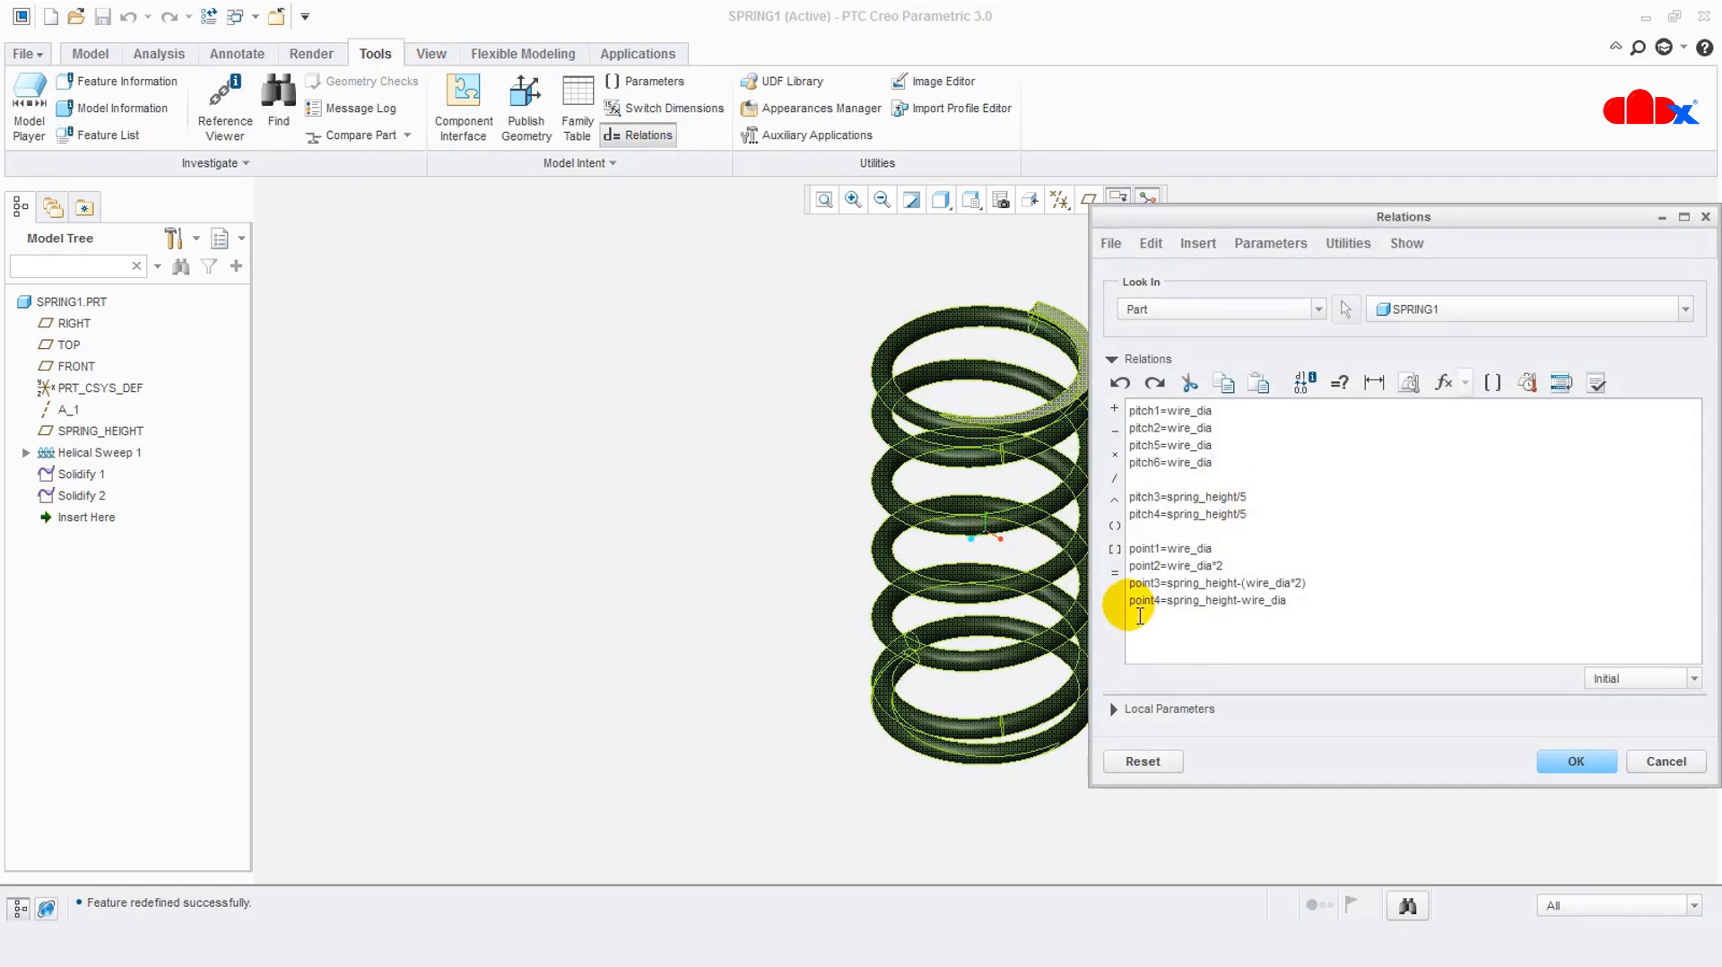
scroll(628, 533, "up", 2)
scroll(839, 582, "down", 1)
scroll(1025, 480, "down", 1)
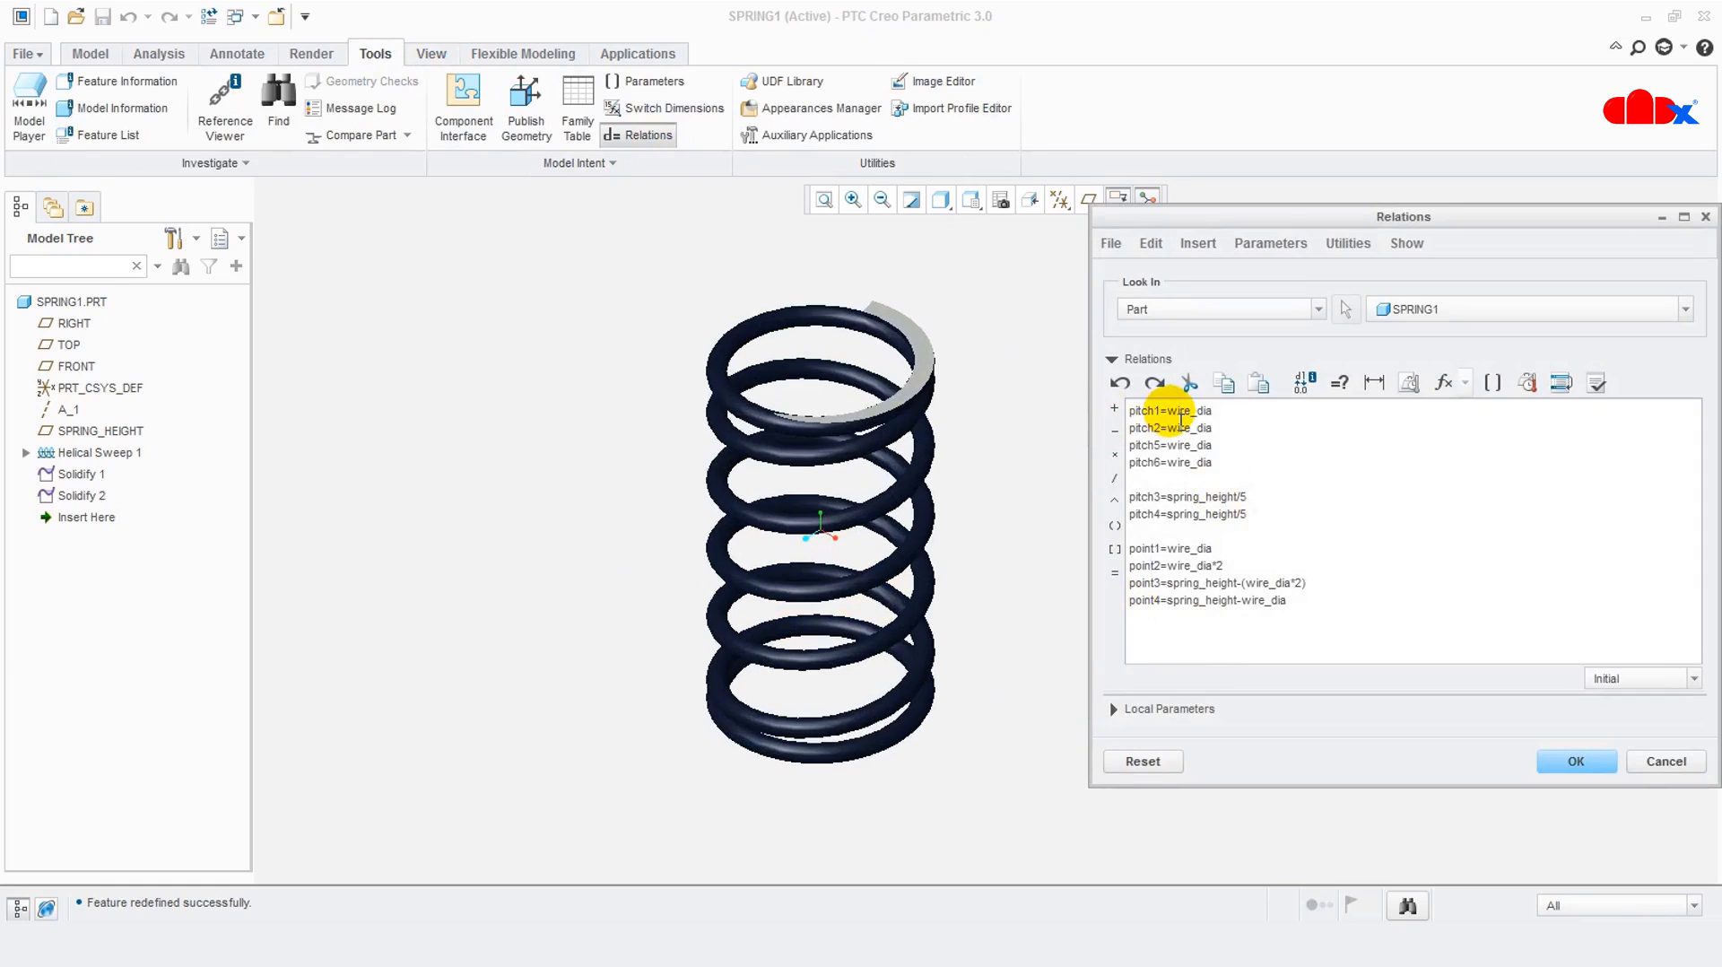
left_click_drag(1168, 411, 1206, 416)
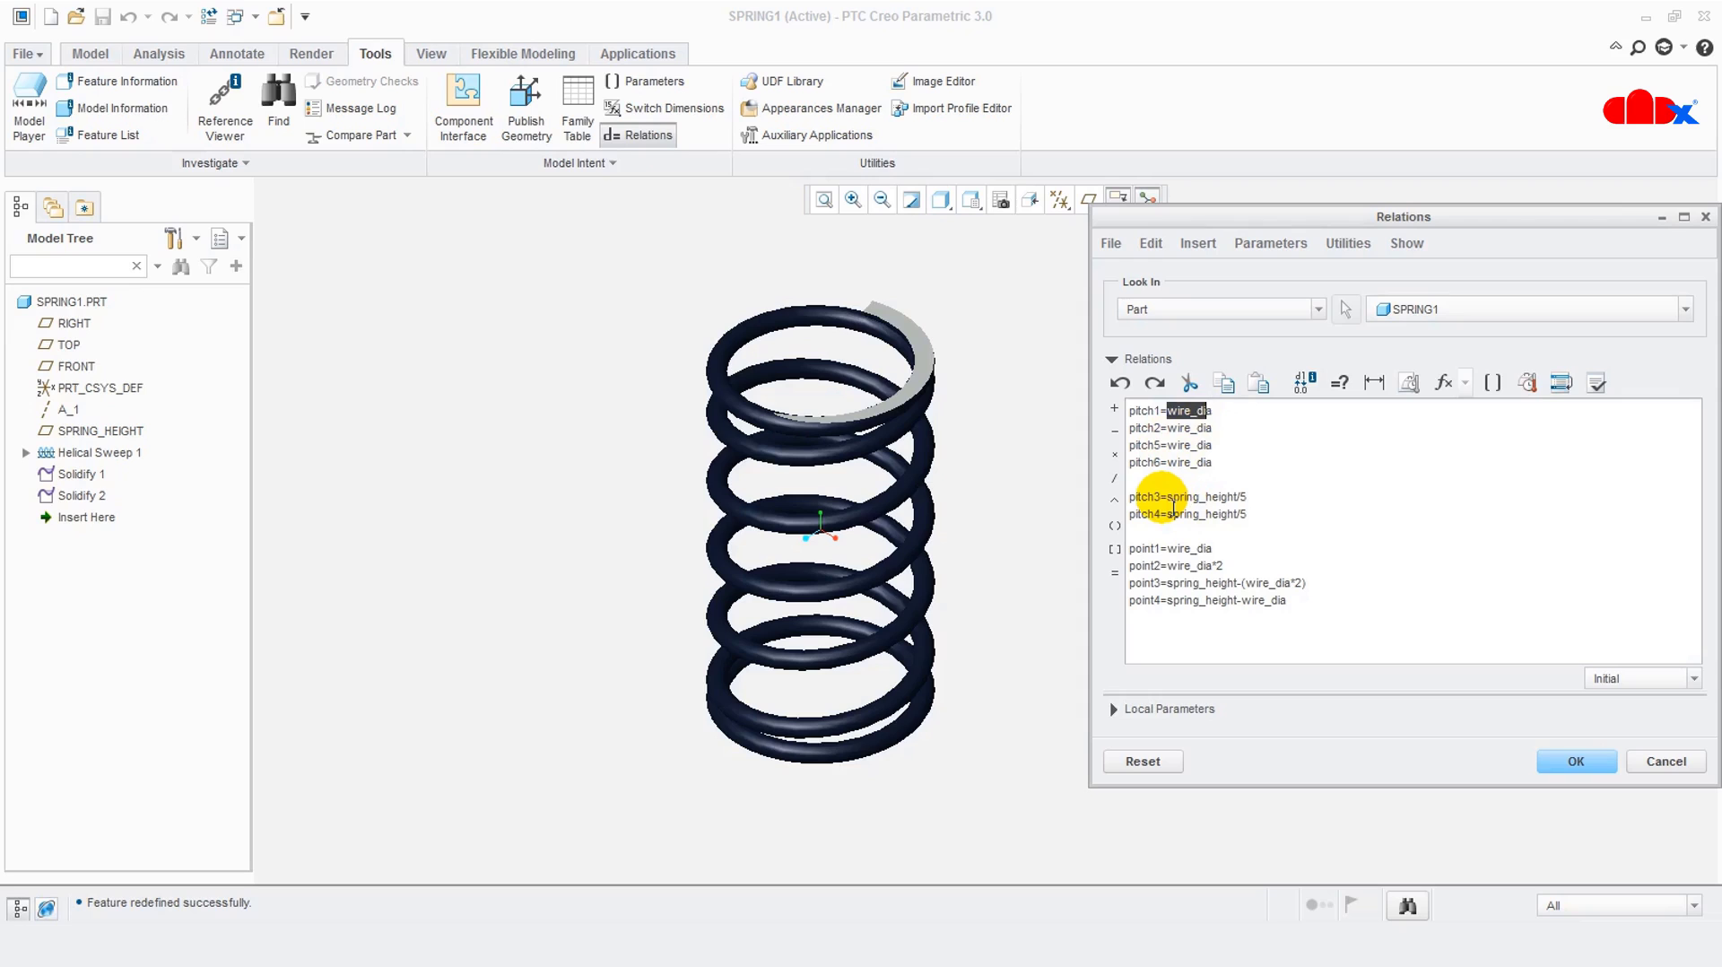
left_click_drag(1162, 498, 1252, 516)
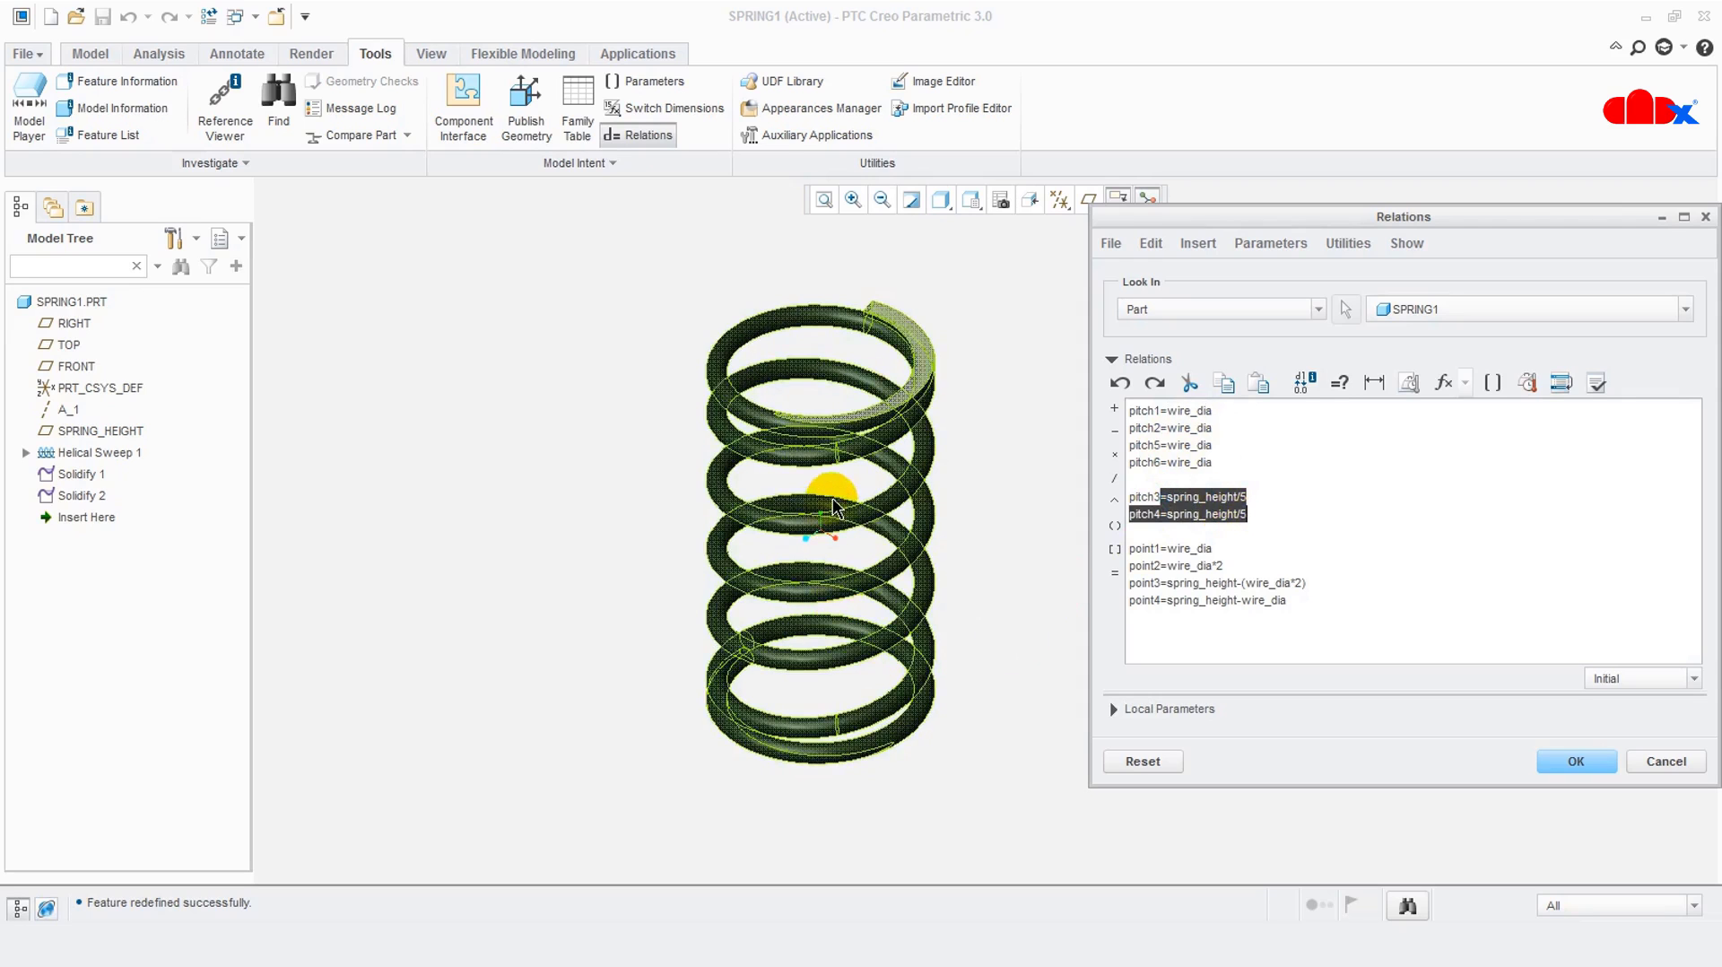
left_click(1284, 509)
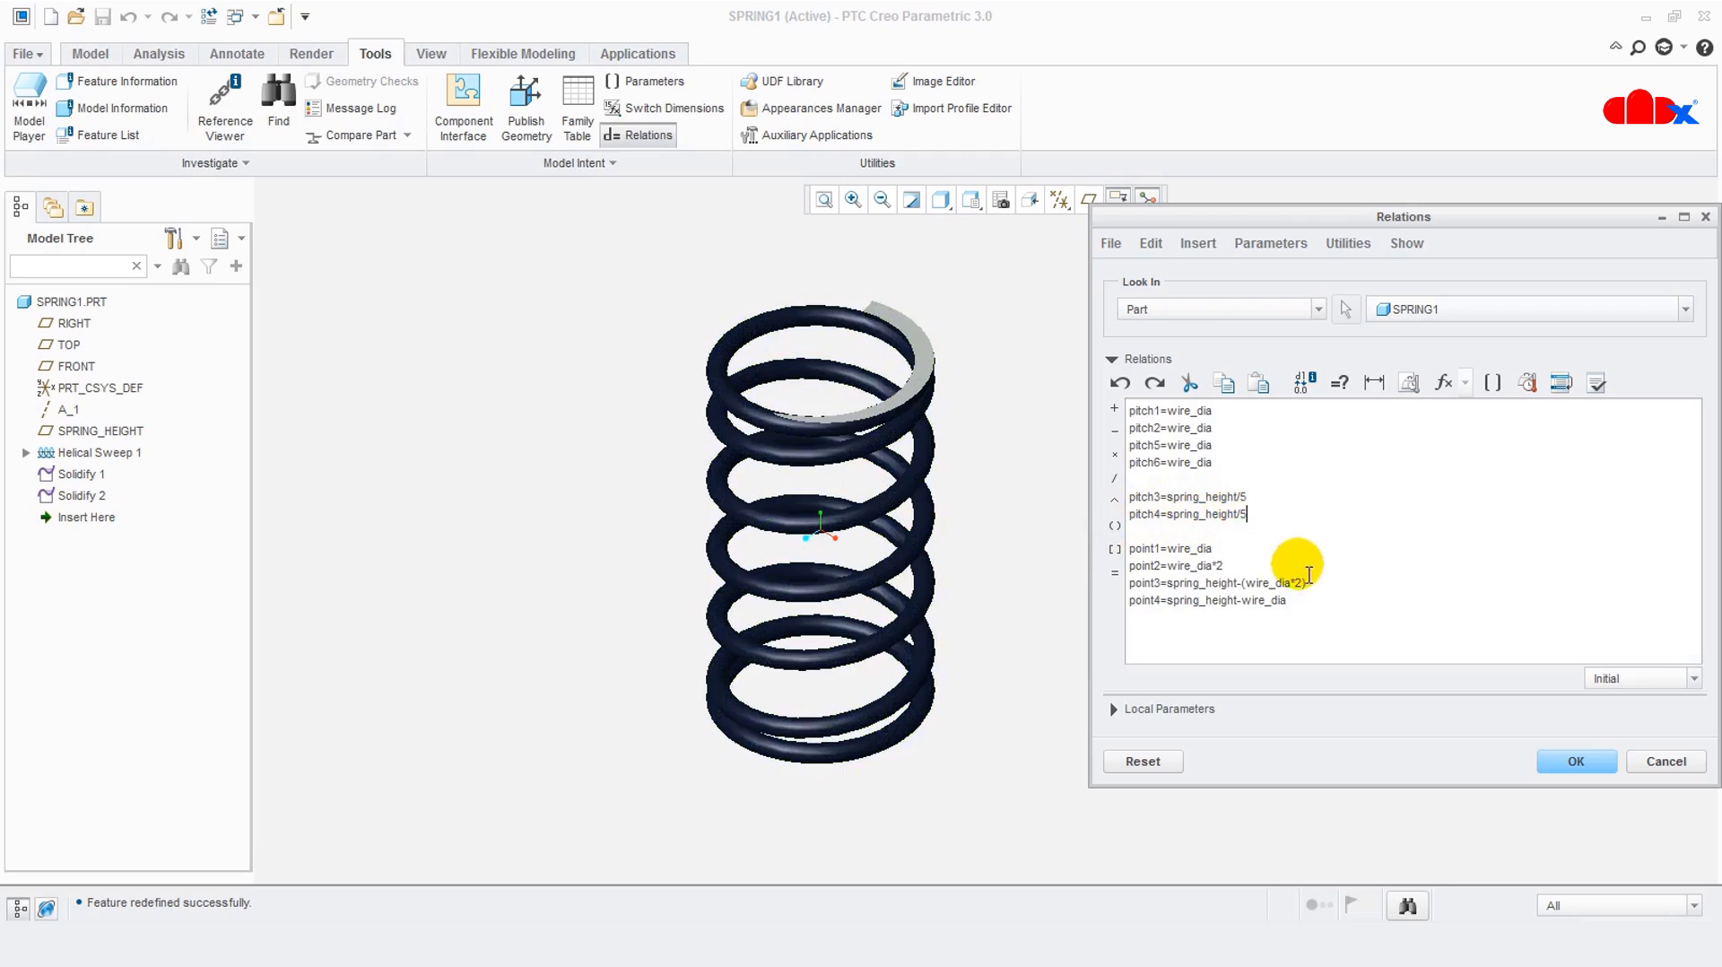
left_click_drag(1249, 528, 1166, 411)
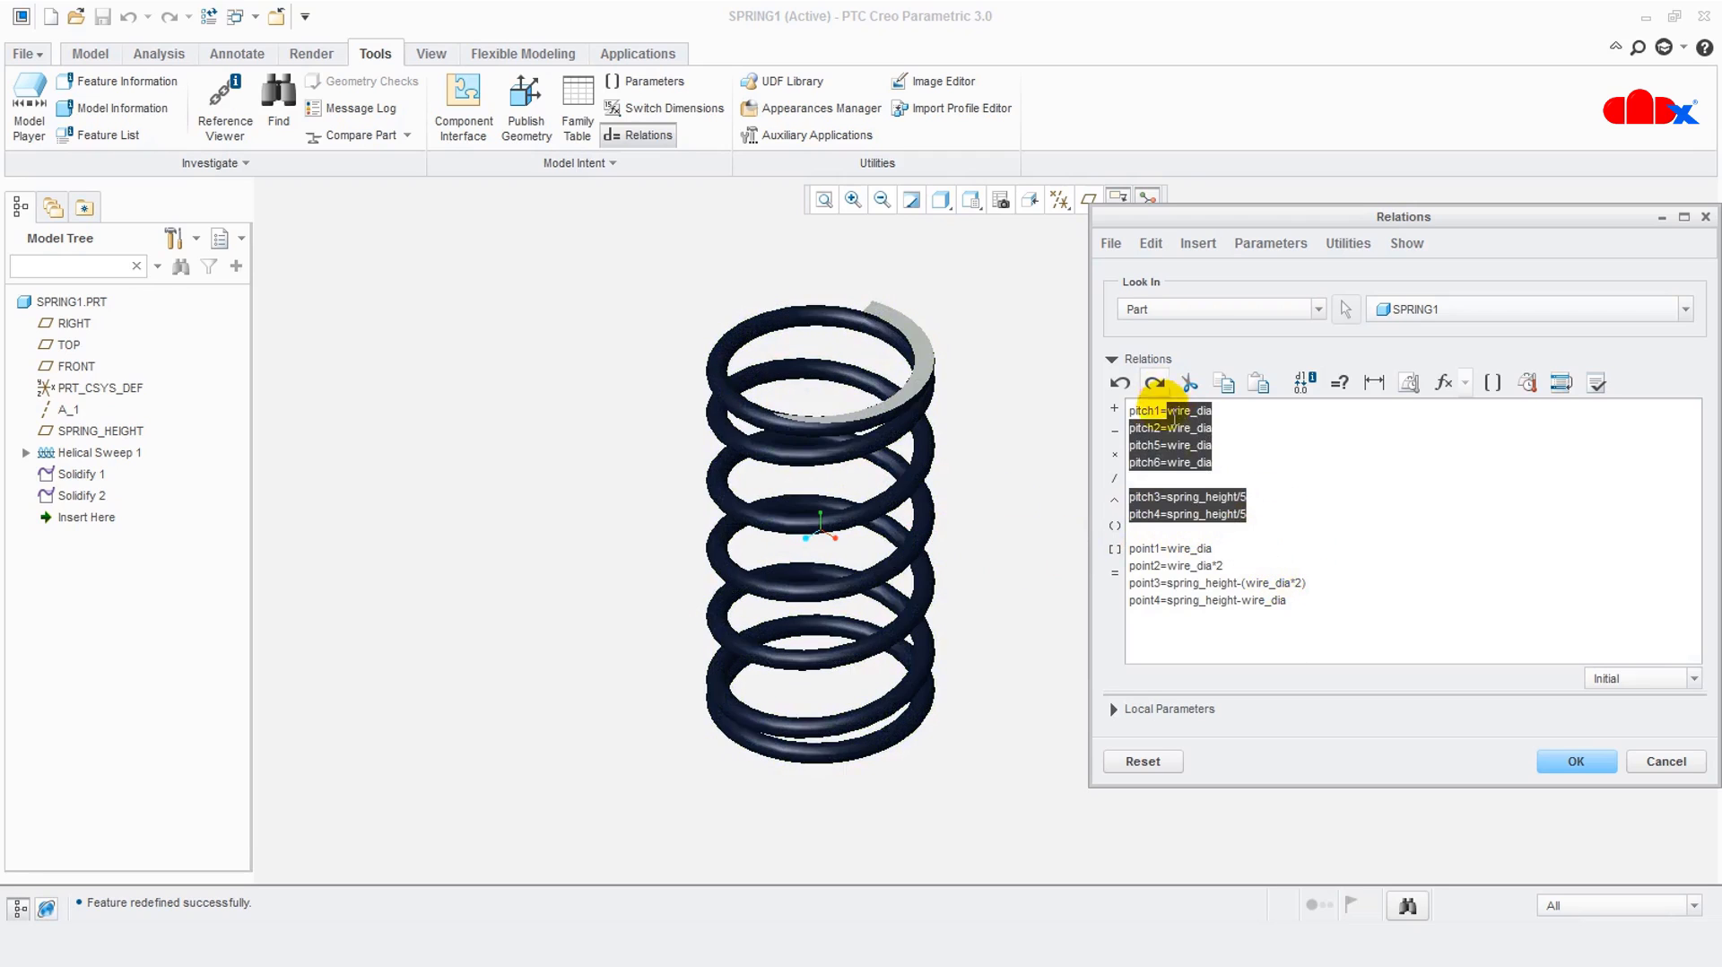
Review the relations driving the pitch point locations point1 to point4, and close the relations
left_click(1231, 557)
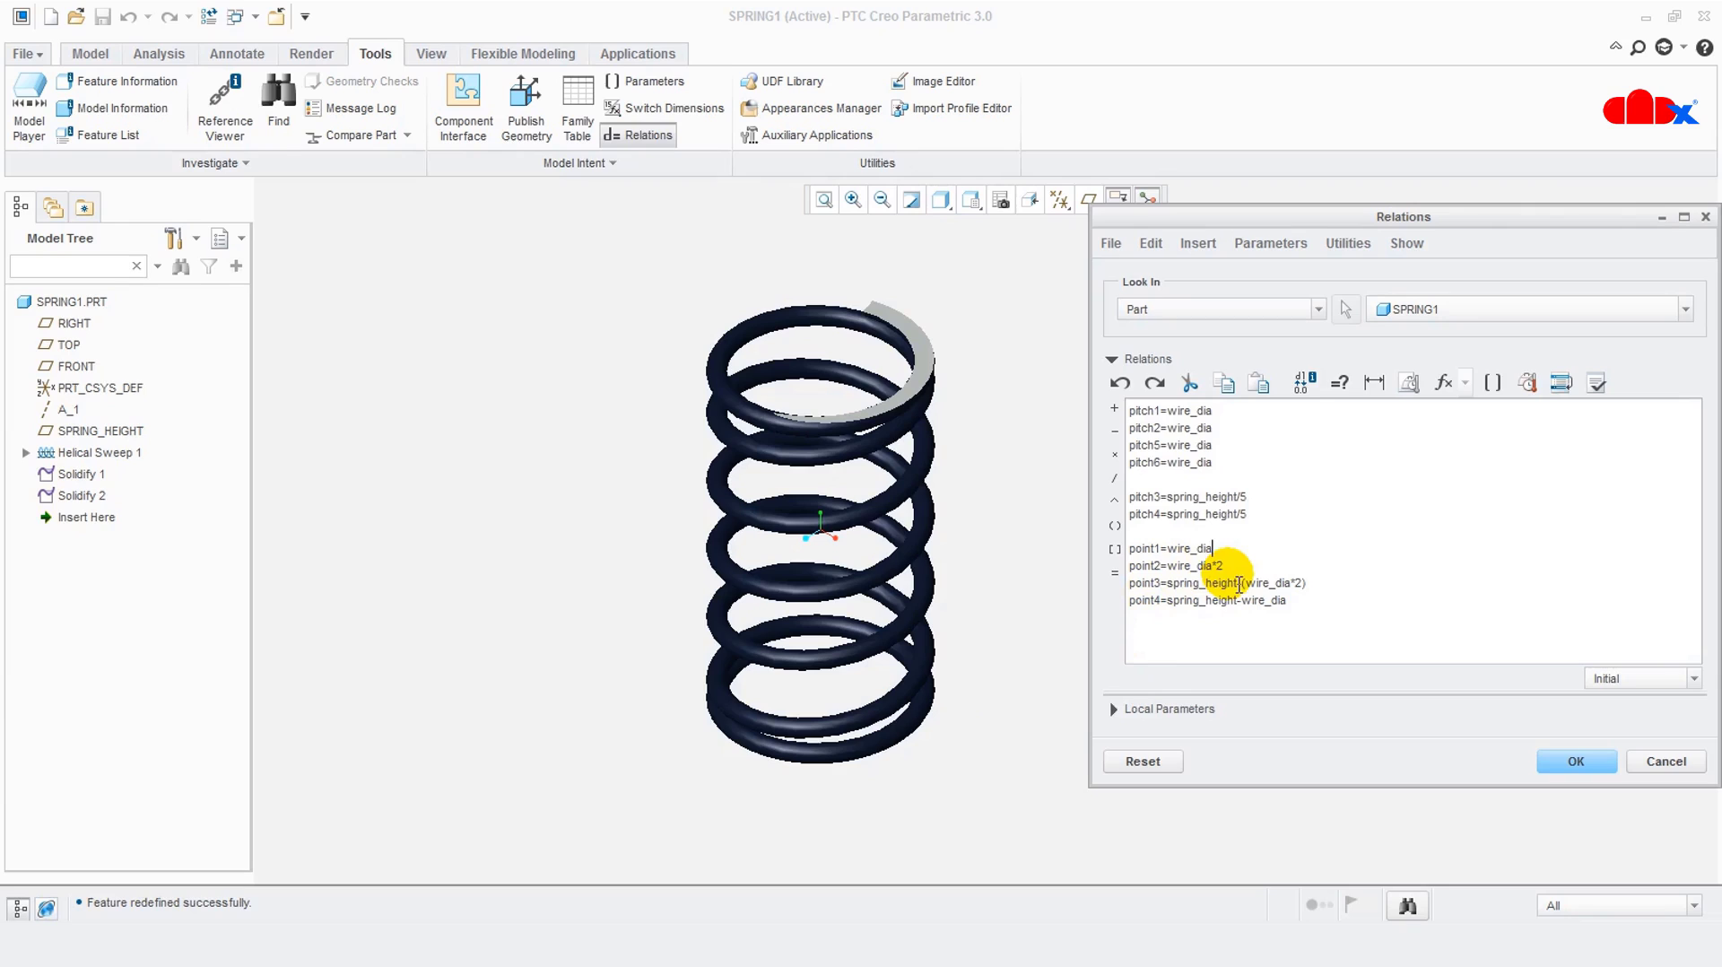
left_click_drag(1216, 565, 1233, 572)
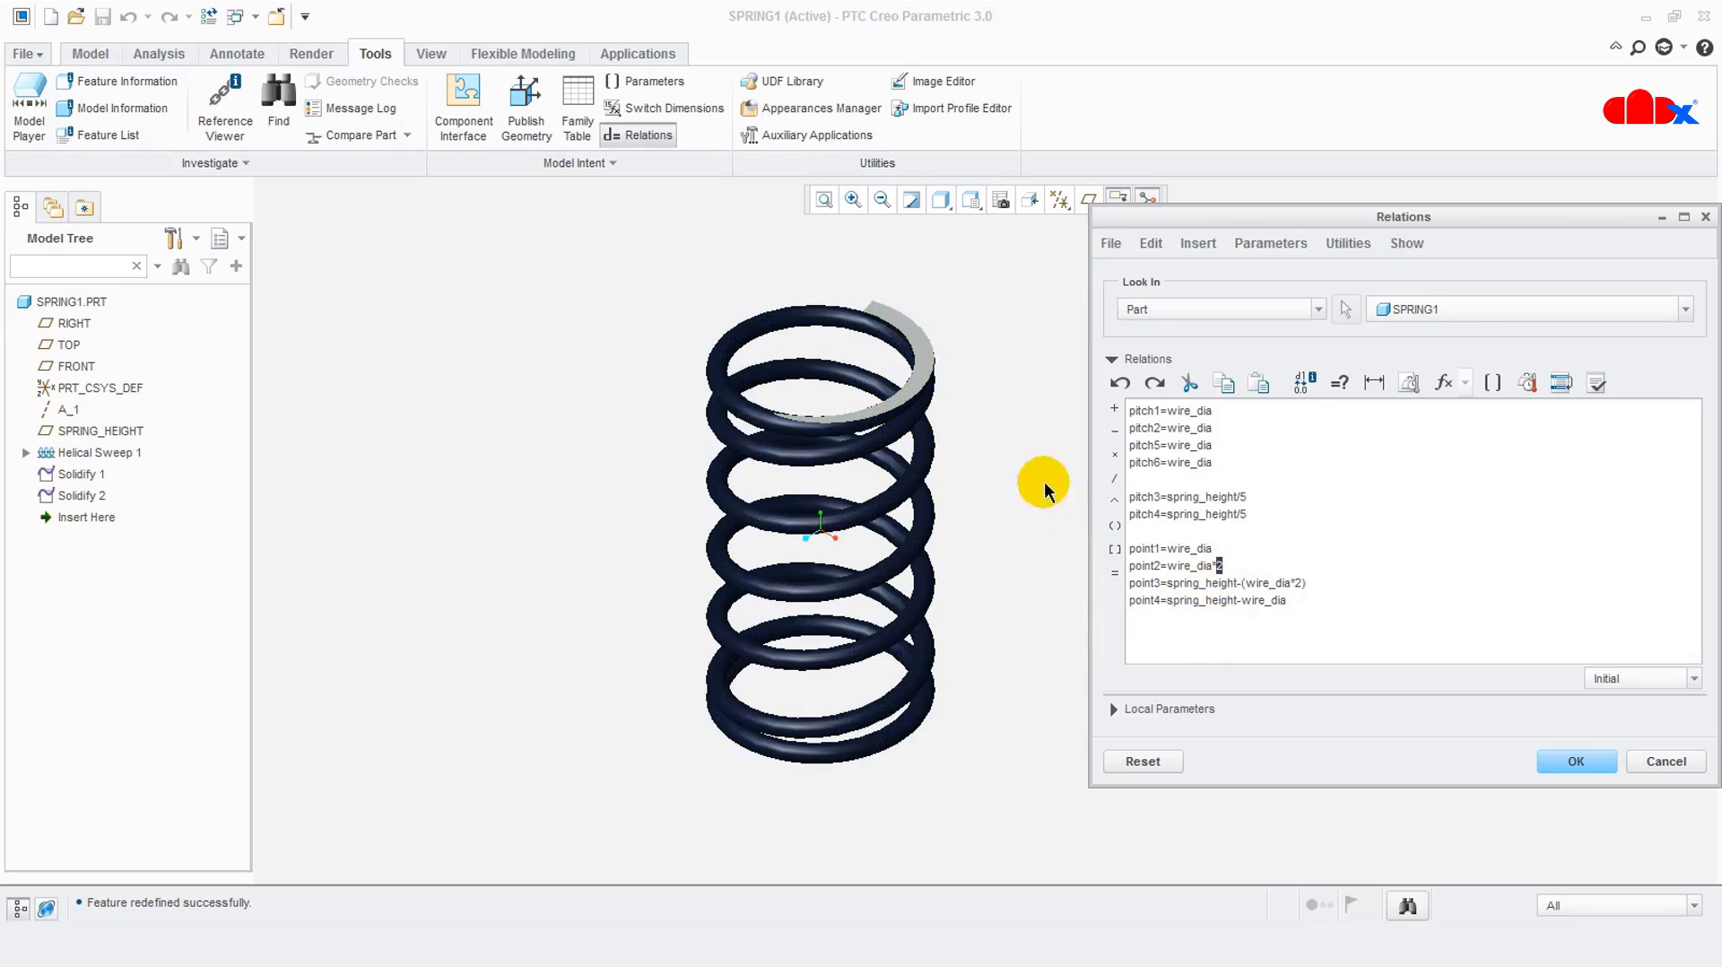
left_click_drag(1128, 580, 1291, 618)
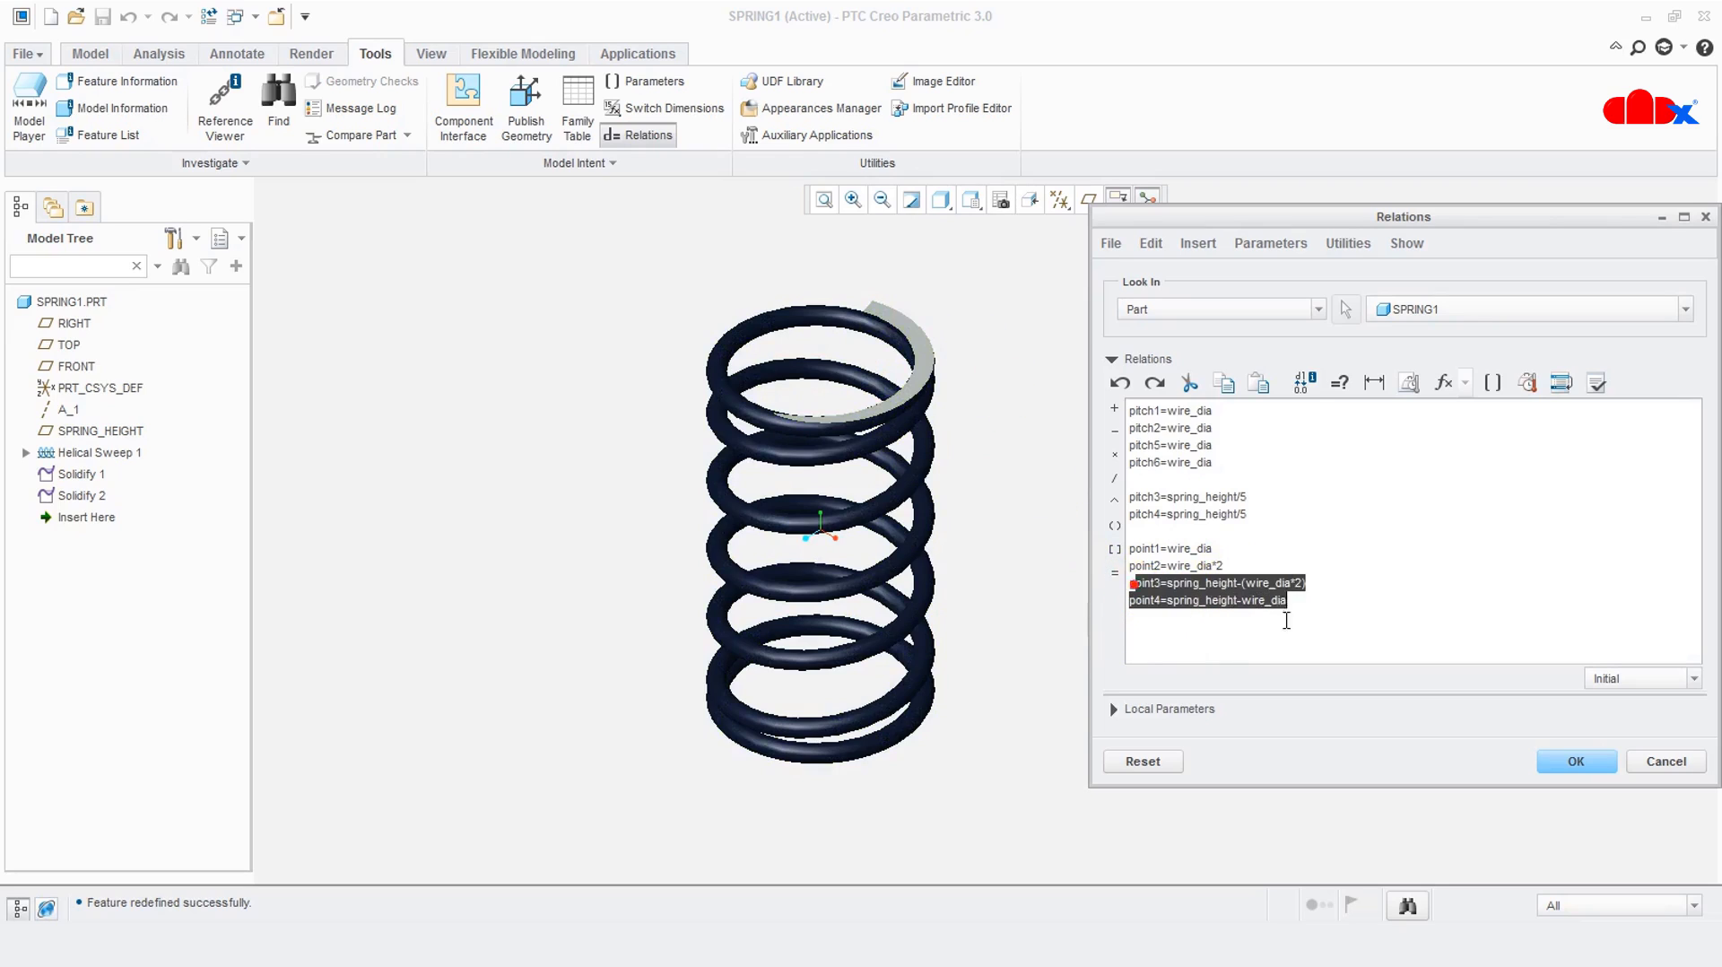
left_click(1268, 634)
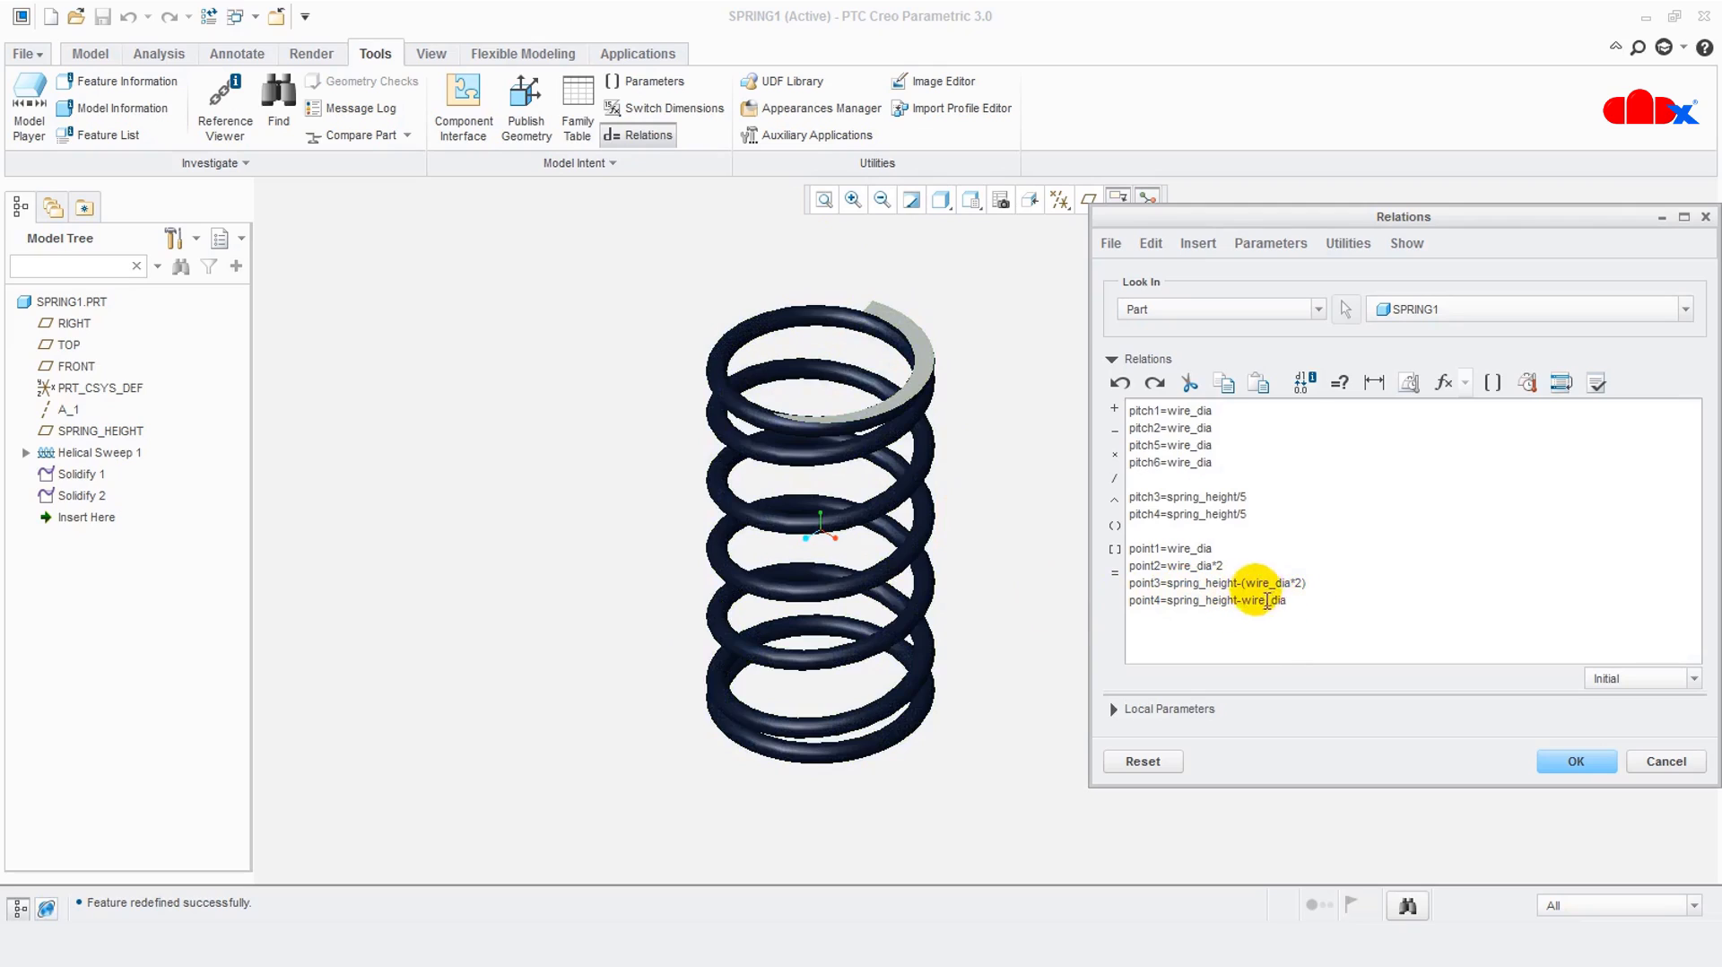
left_click_drag(1245, 584, 1347, 614)
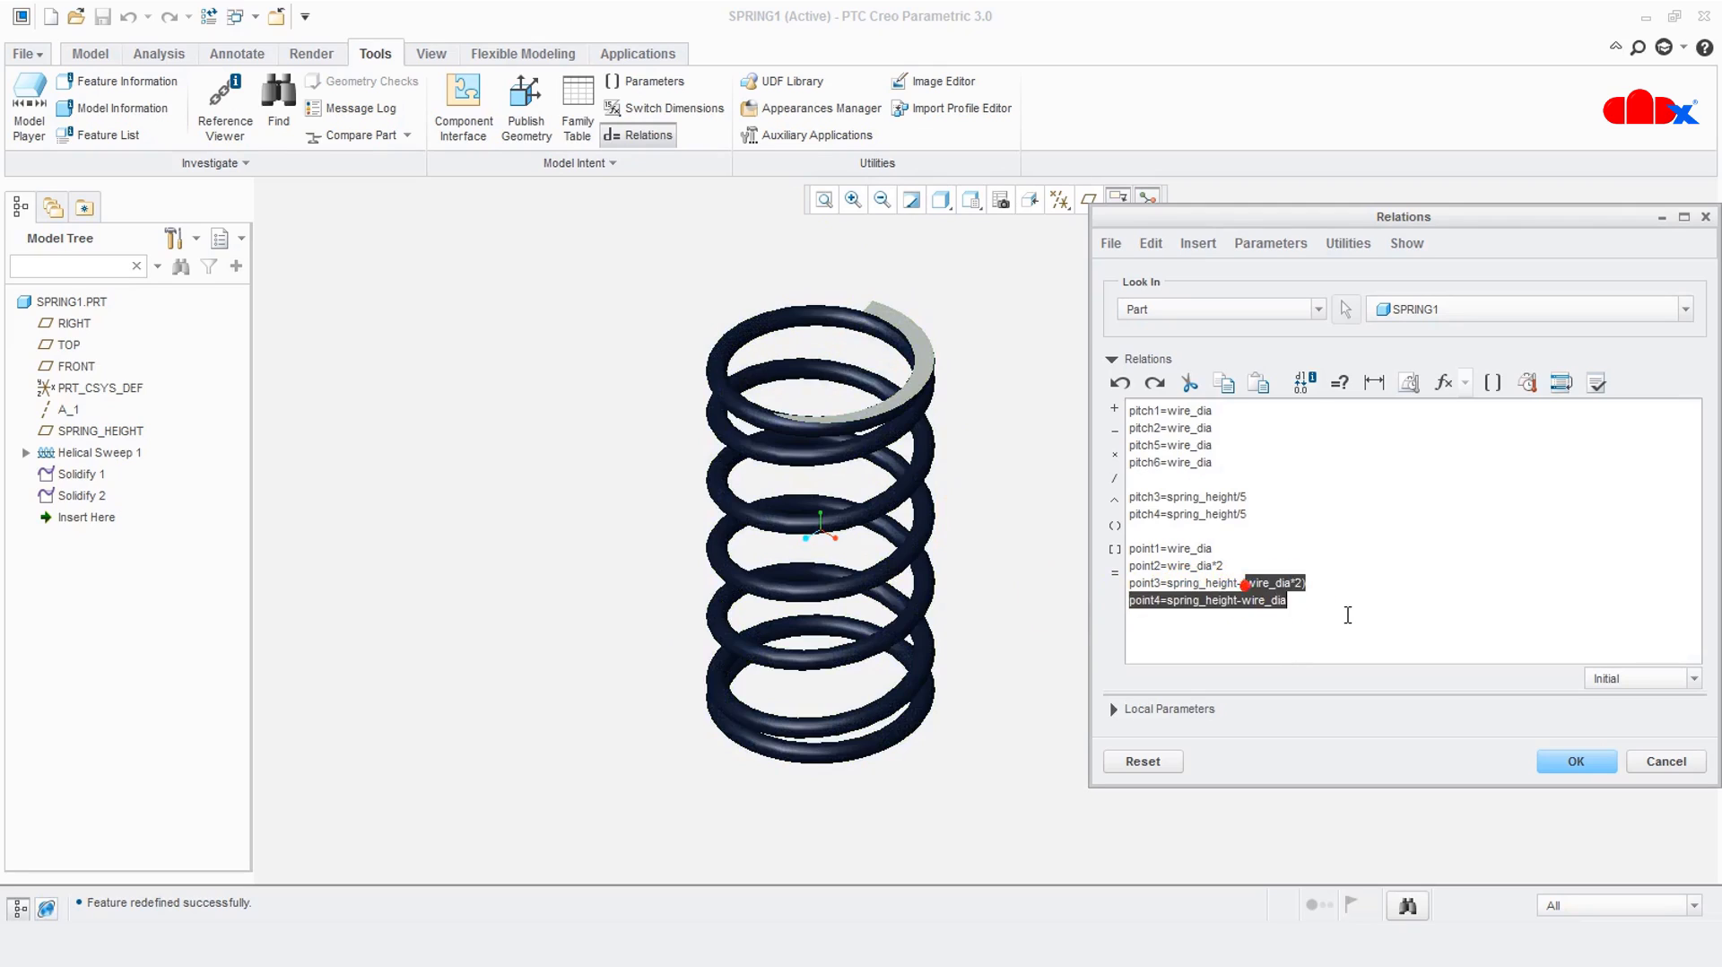
left_click(1265, 597)
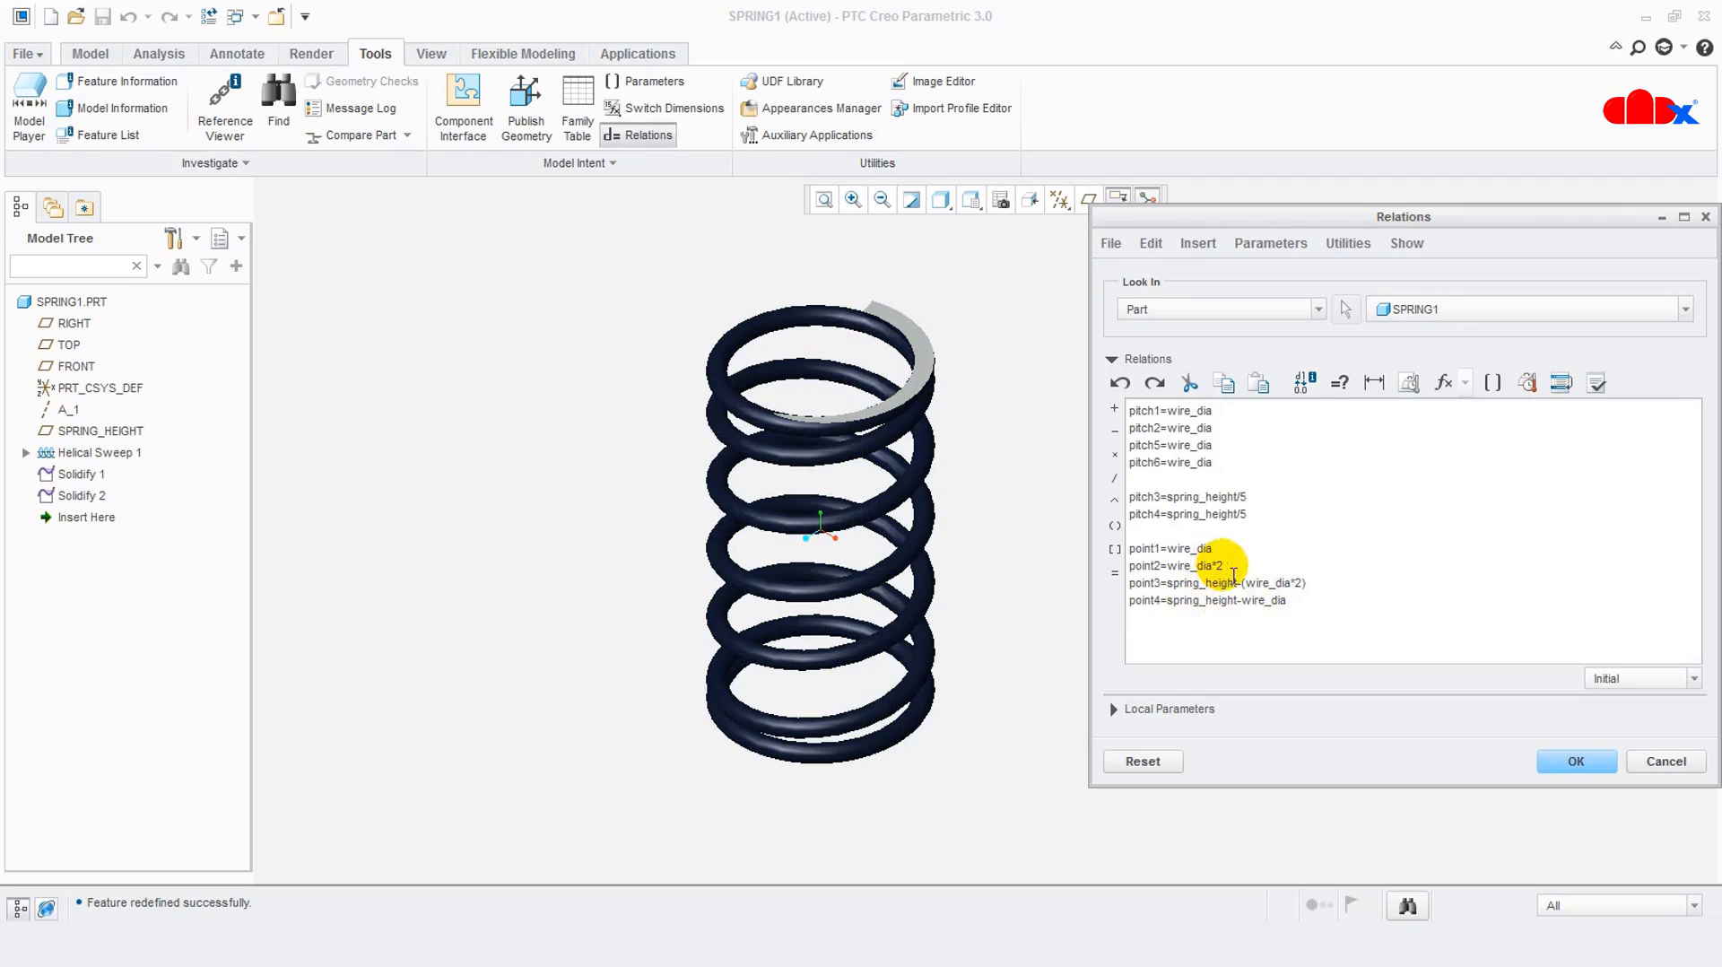
left_click_drag(1225, 566, 1150, 549)
left_click(1291, 647)
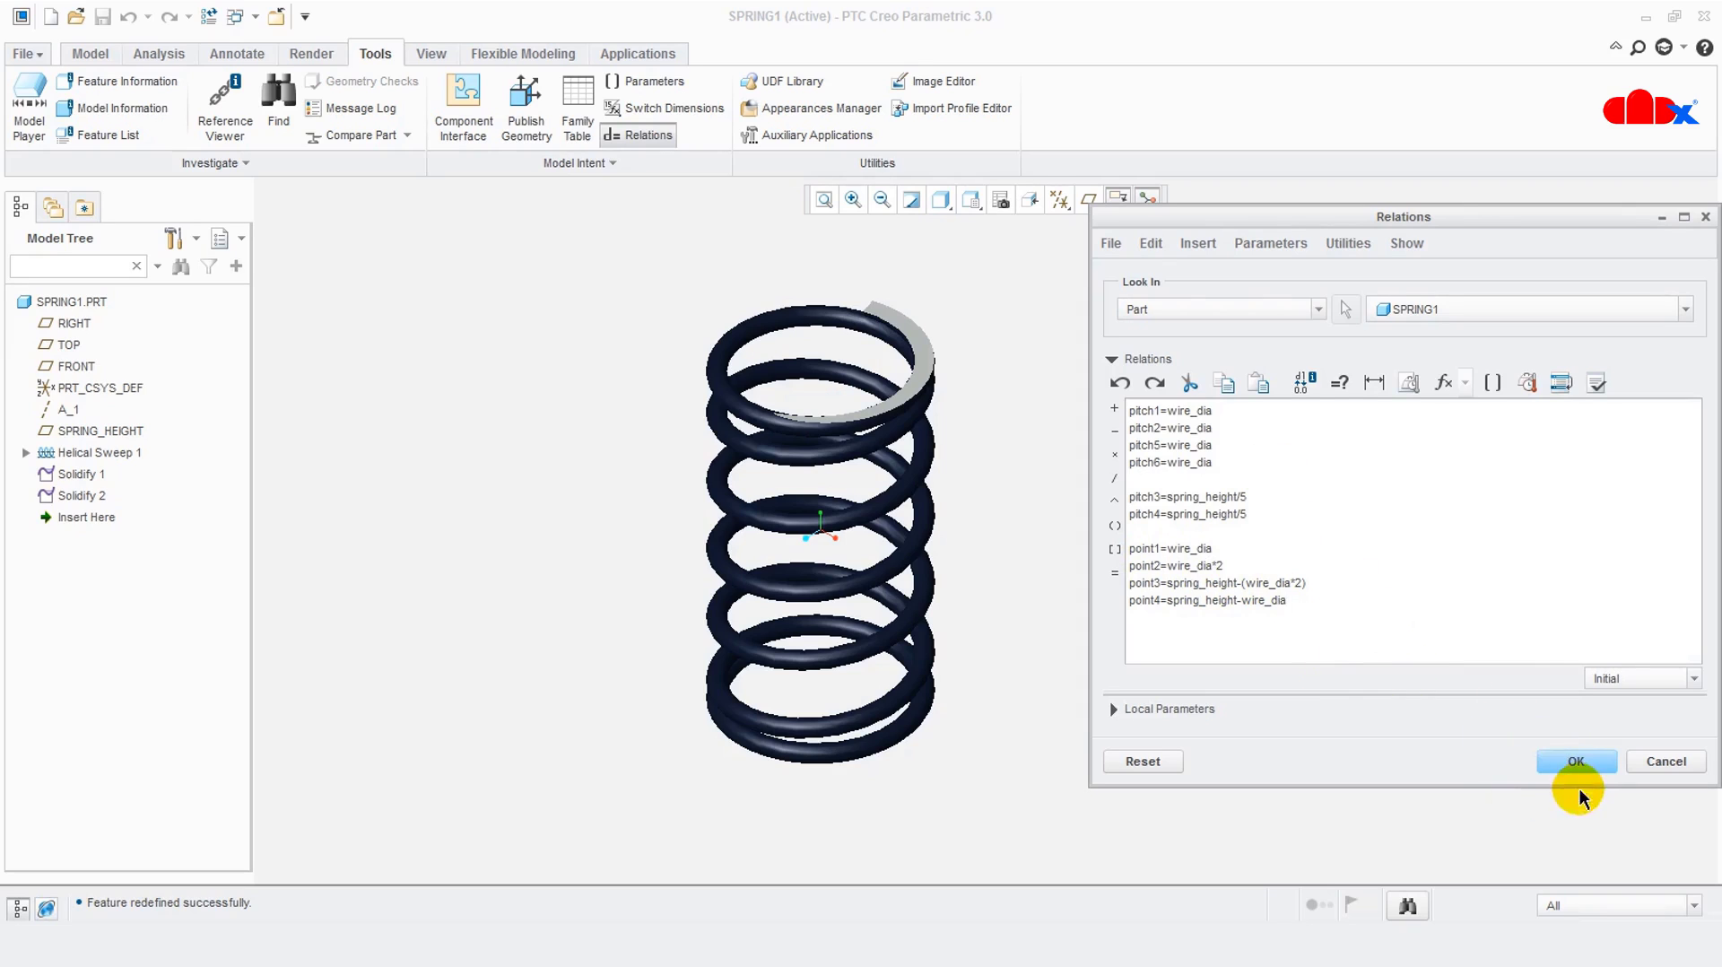
left_click(1574, 760)
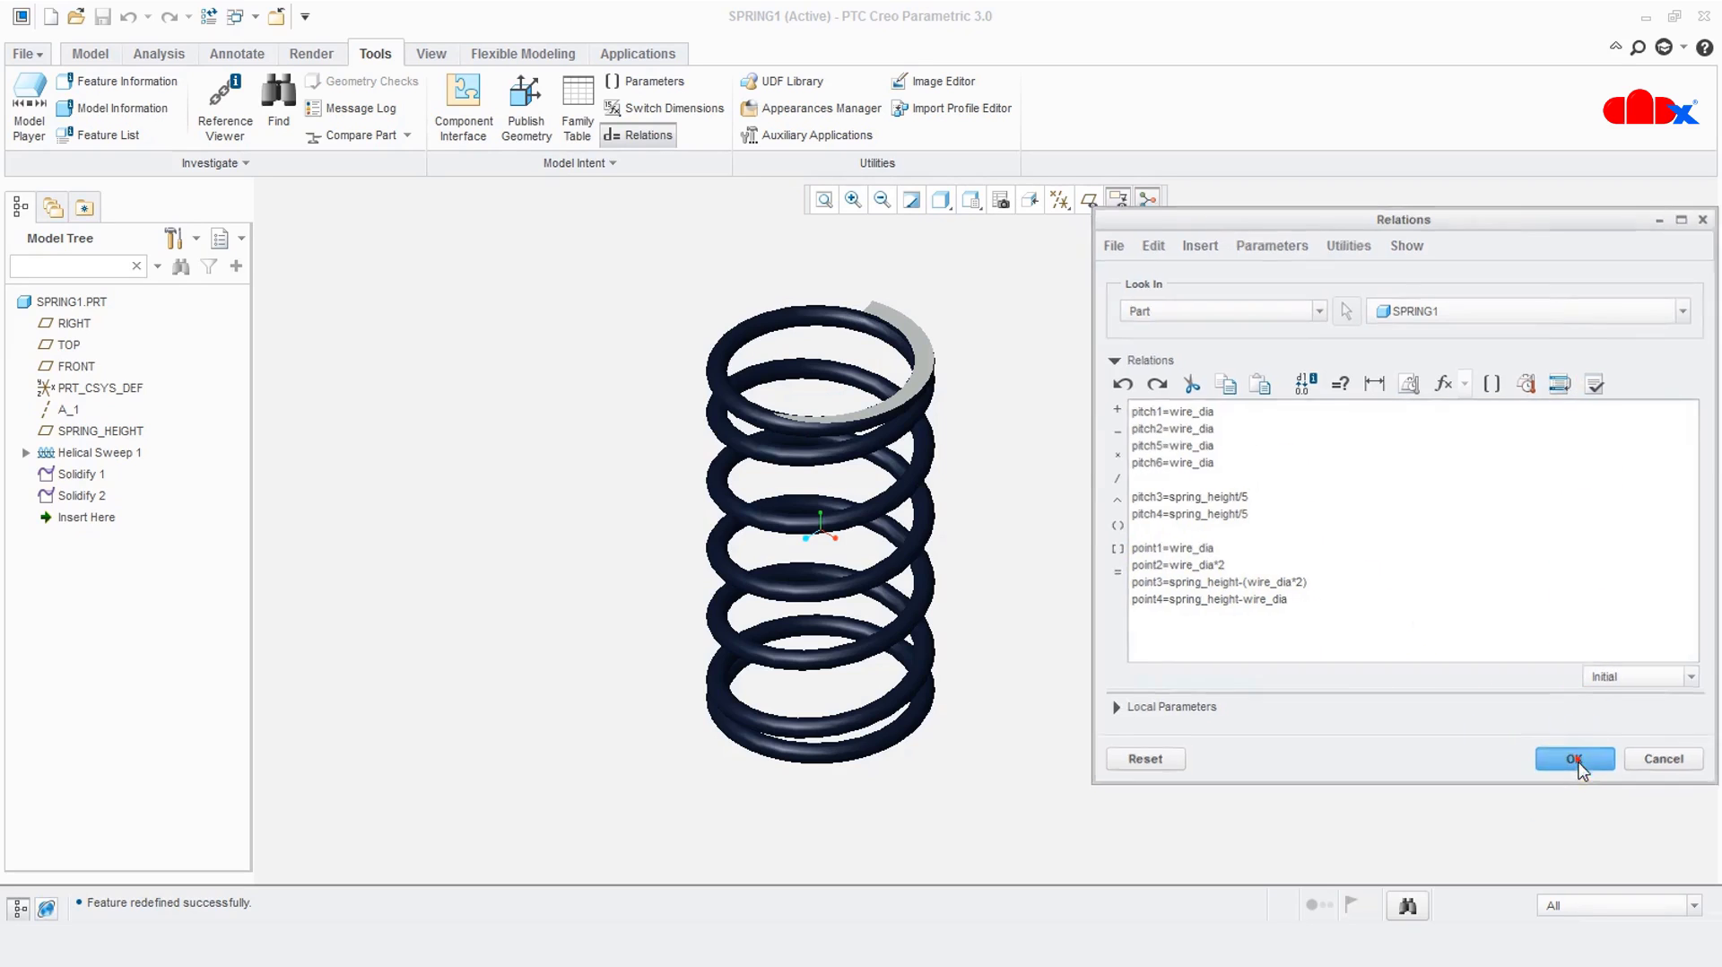